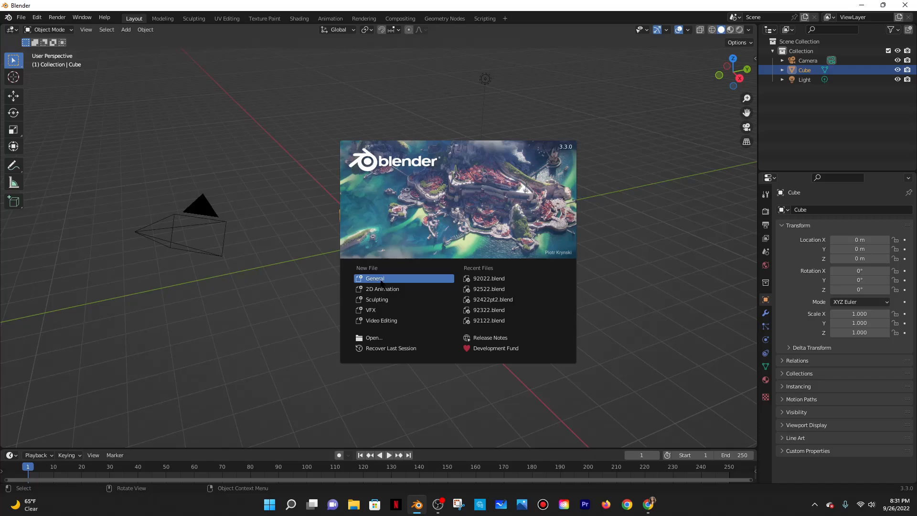
# Delete the default cube and add a mesh plane in its place
pyautogui.press('x')
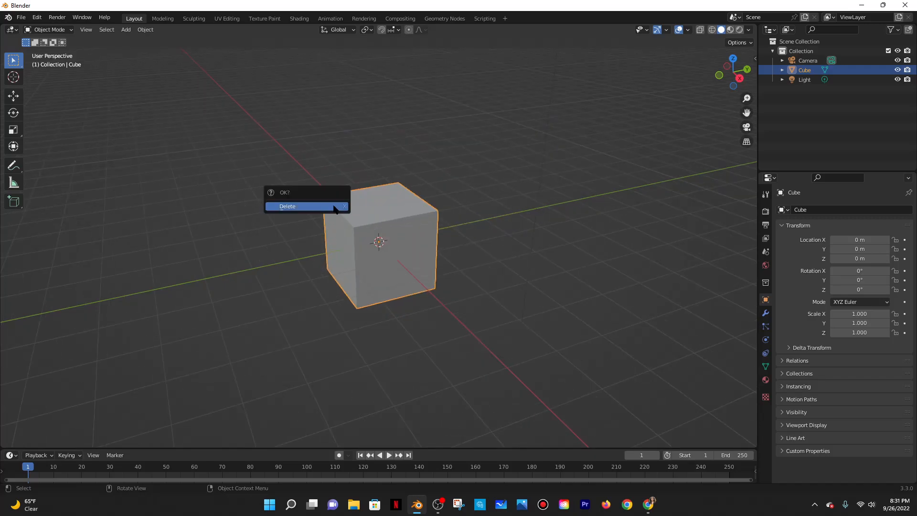
pyautogui.click(334, 206)
pyautogui.hotkey('shift', 'a')
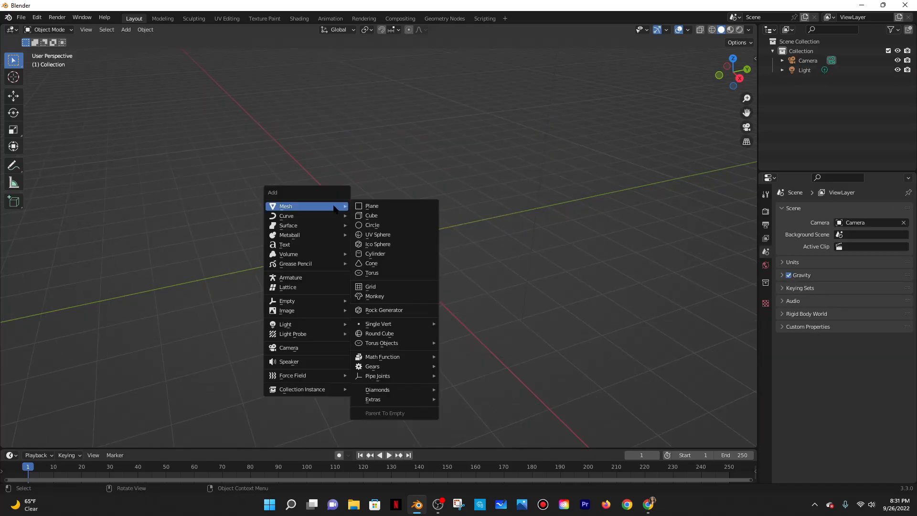
pyautogui.click(408, 204)
pyautogui.press('n')
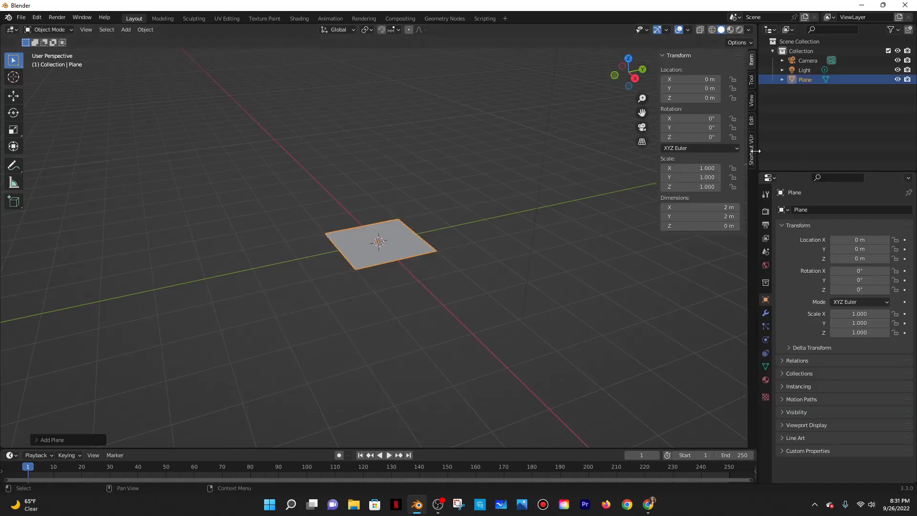
pyautogui.click(751, 150)
pyautogui.press('n')
# Scale the plane uniformly by a factor of 4
pyautogui.scroll(2, 371, 196)
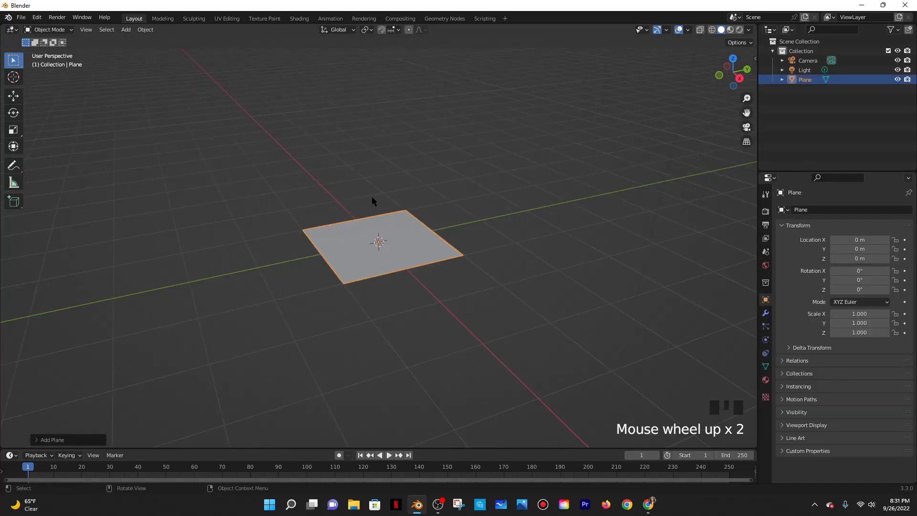
pyautogui.press('s')
pyautogui.press('4')
pyautogui.press('Return')
pyautogui.scroll(-3, 443, 196)
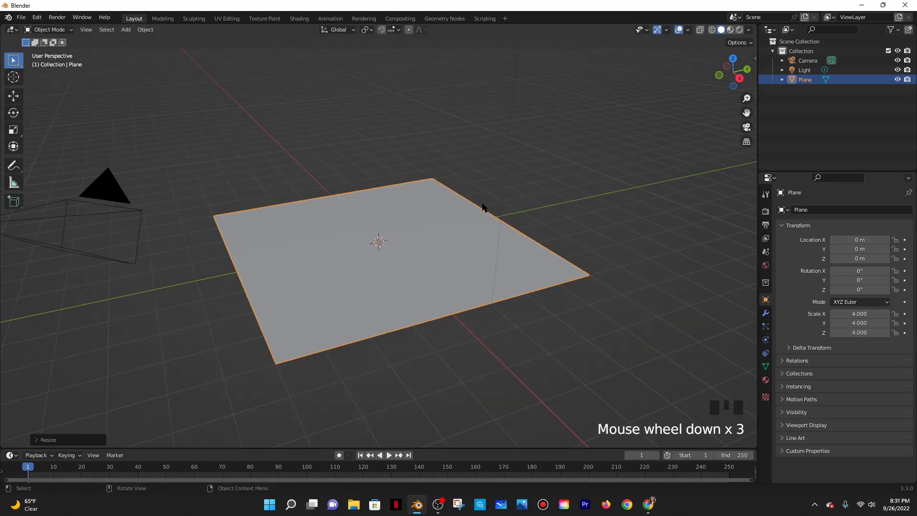
# Add a Solidify modifier to the plane with a thickness of 0.24 m
pyautogui.click(766, 313)
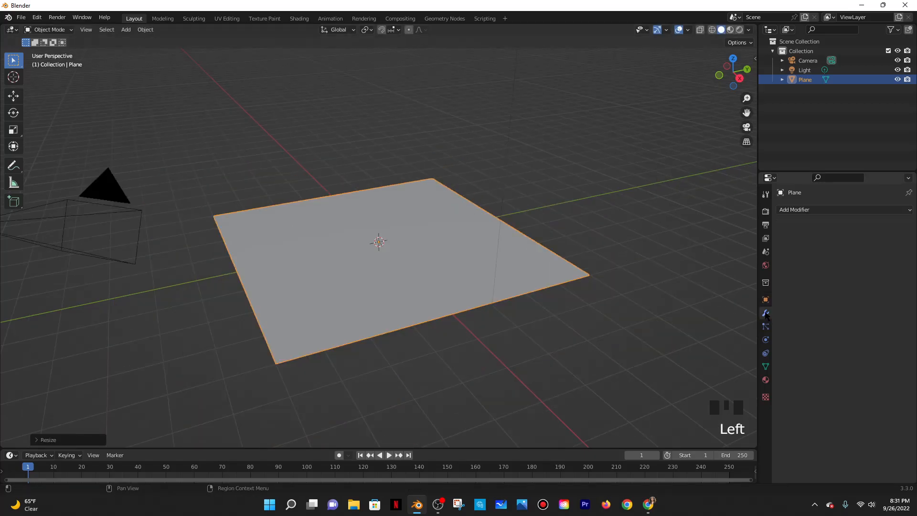
pyautogui.click(793, 210)
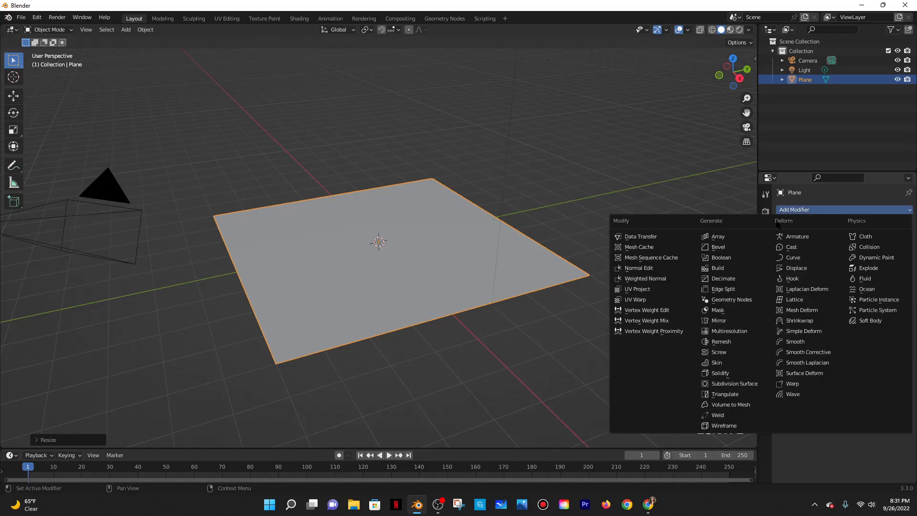
pyautogui.click(719, 373)
pyautogui.moveTo(623, 282); pyautogui.dragTo(634, 268, button='middle')
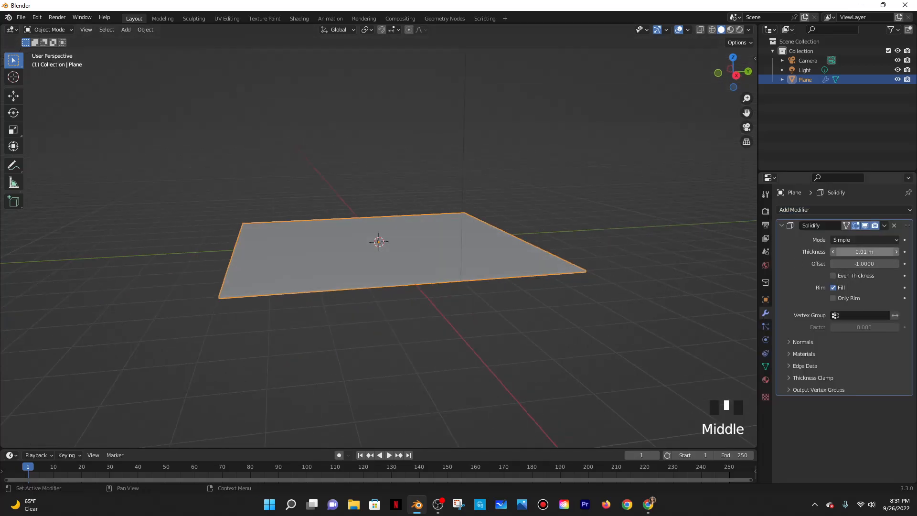
pyautogui.moveTo(864, 251); pyautogui.dragTo(879, 251)
pyautogui.moveTo(666, 291); pyautogui.dragTo(642, 287, button='middle')
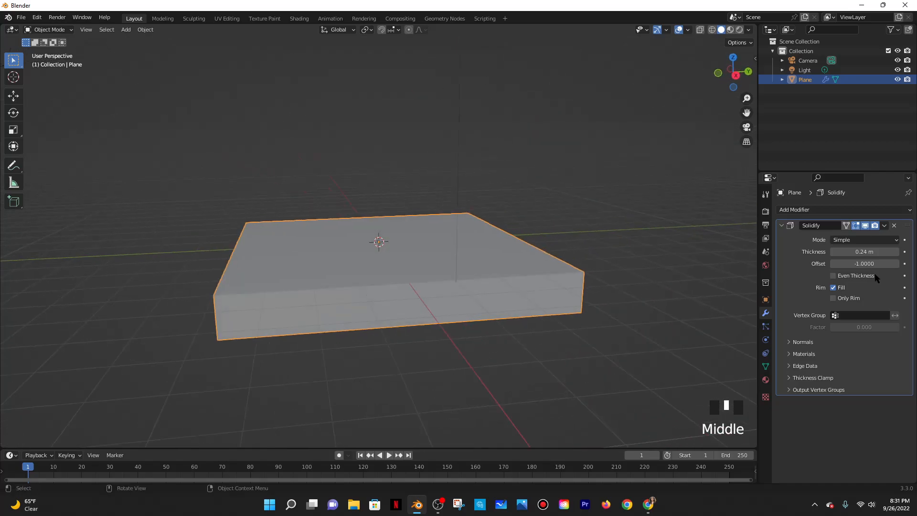
# Turn on Even Thickness for the Solidify modifier and apply the modifier to the plane
pyautogui.click(839, 278)
pyautogui.click(883, 225)
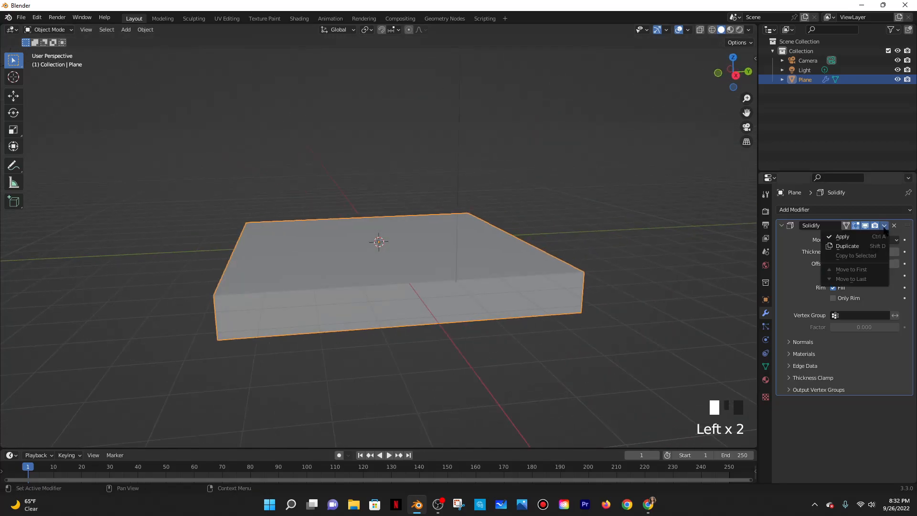
pyautogui.click(843, 237)
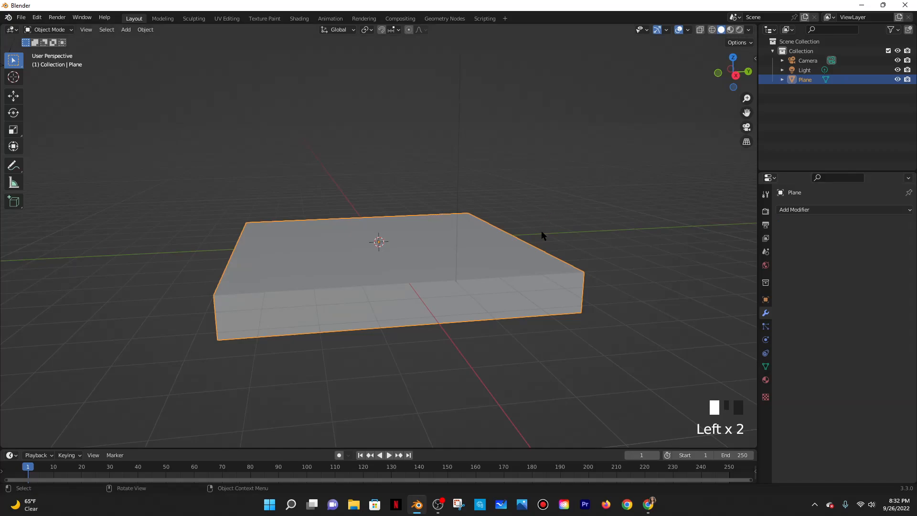
# Switch to the top view and add a text object at the centre of the slab
pyautogui.moveTo(542, 234); pyautogui.dragTo(541, 236, button='middle')
pyautogui.press('`')
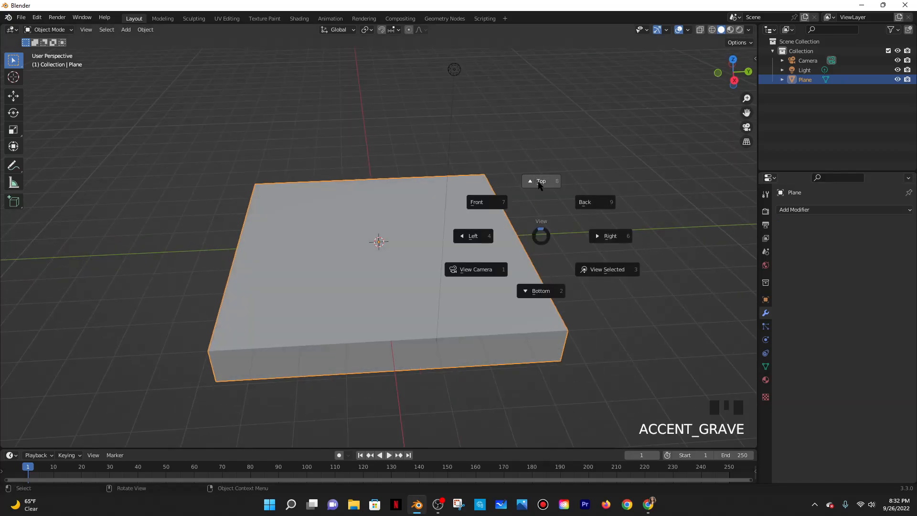
pyautogui.click(541, 184)
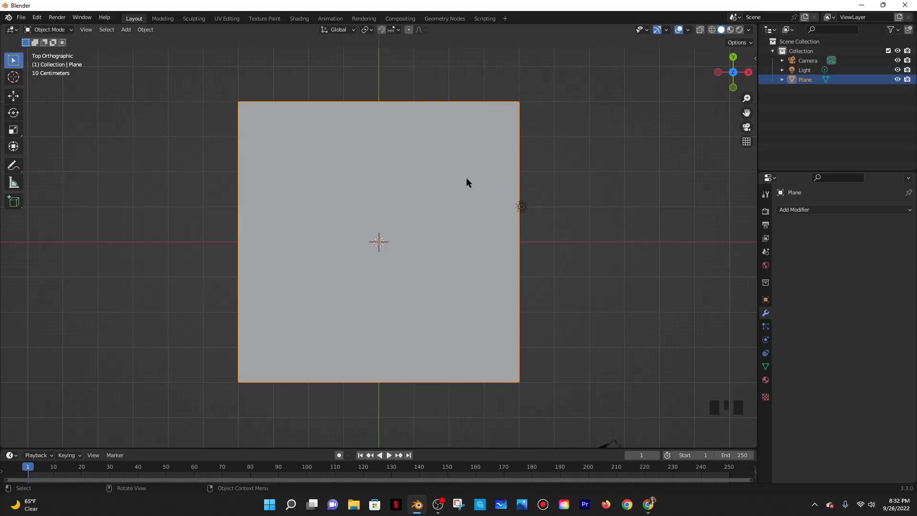
pyautogui.hotkey('shift', 'a')
pyautogui.moveTo(457, 180)
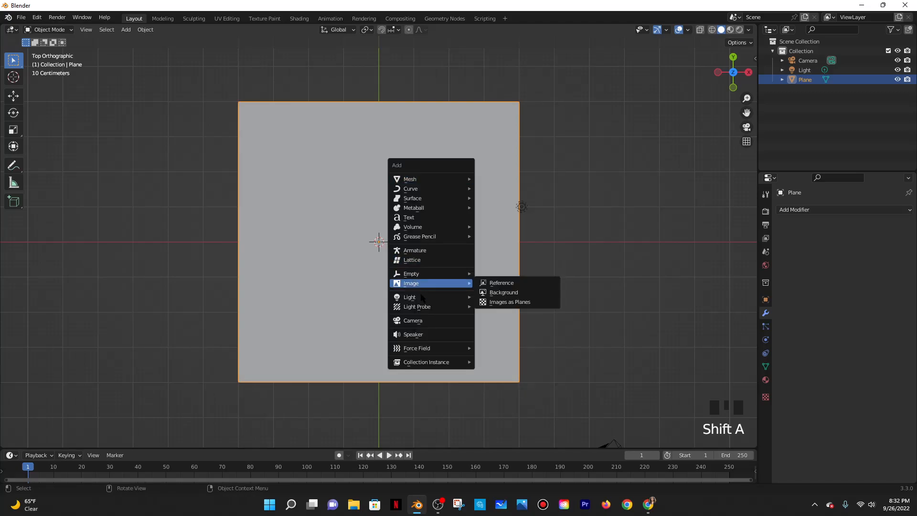
pyautogui.click(420, 217)
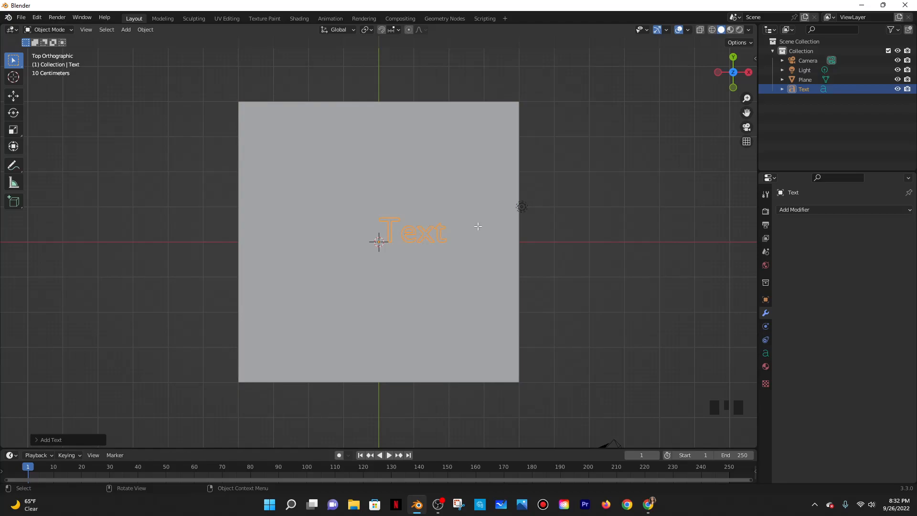
# Replace the text object's default wording with the capital letter "S"
pyautogui.press('Tab')
pyautogui.press('BackSpace')
pyautogui.press('BackSpace')
pyautogui.press('BackSpace')
pyautogui.press('BackSpace')
pyautogui.press('BackSpace')
pyautogui.press('BackSpace')
pyautogui.press('BackSpace')
pyautogui.press('BackSpace')
pyautogui.press('BackSpace')
pyautogui.press('BackSpace')
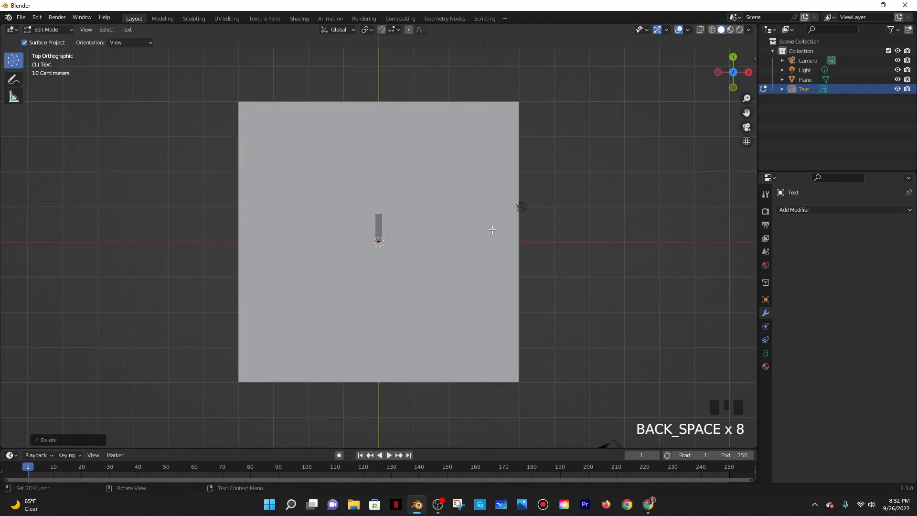
pyautogui.write('S')
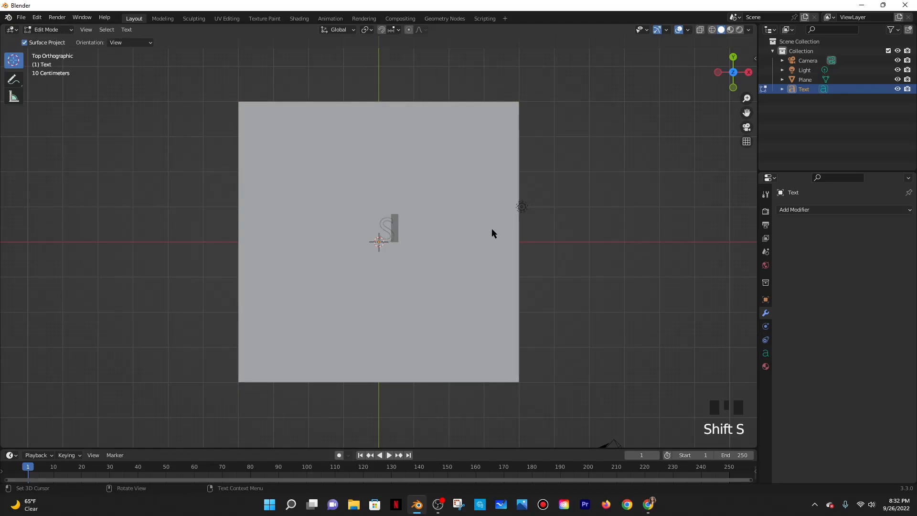
pyautogui.press('Tab')
# Enlarge the letter S to nearly two-thirds of the slab's height in the top view and centre it on the slab
pyautogui.press('s')
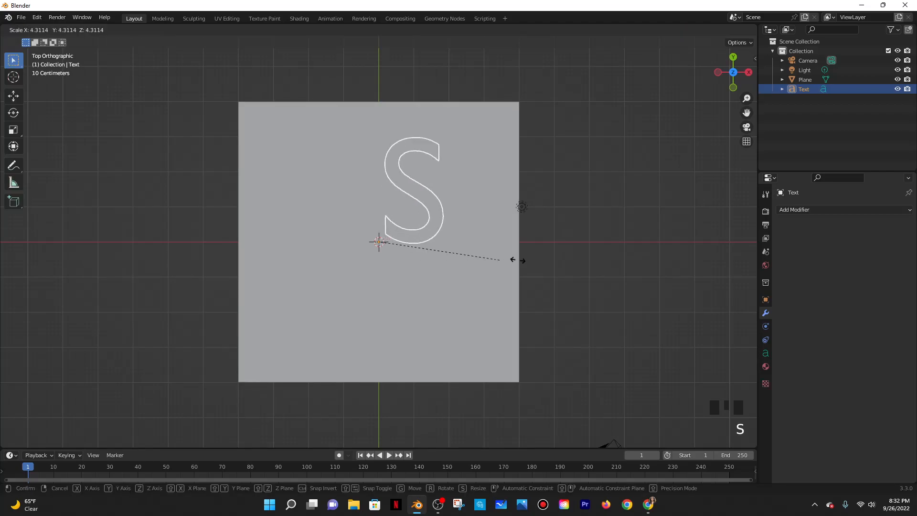
pyautogui.click(587, 259)
pyautogui.press('g')
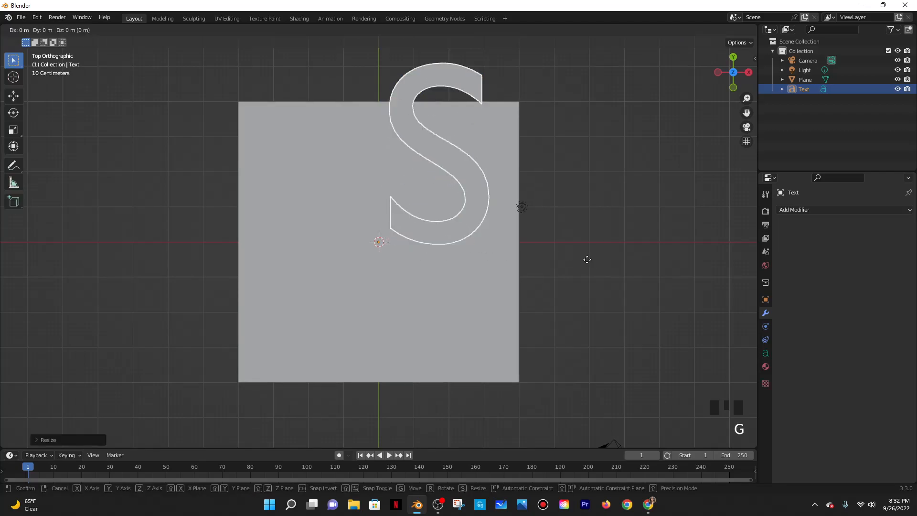
pyautogui.click(563, 339)
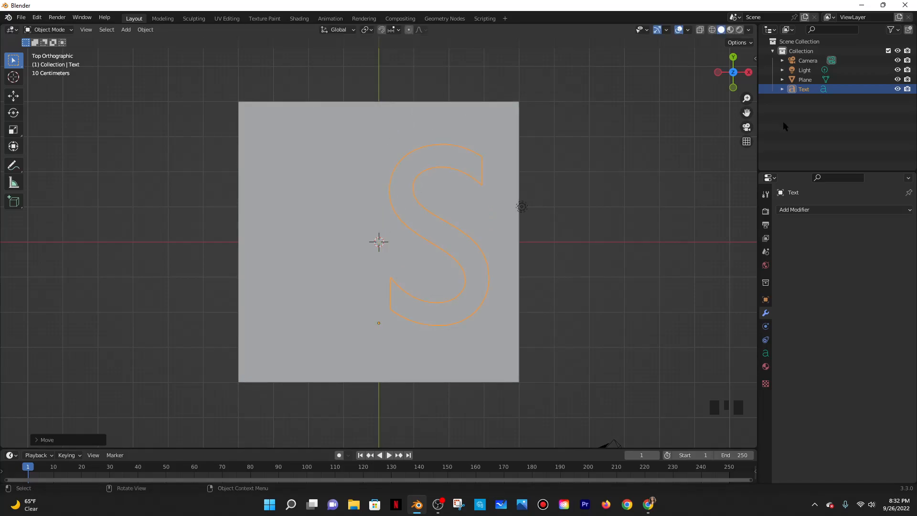
pyautogui.press('g')
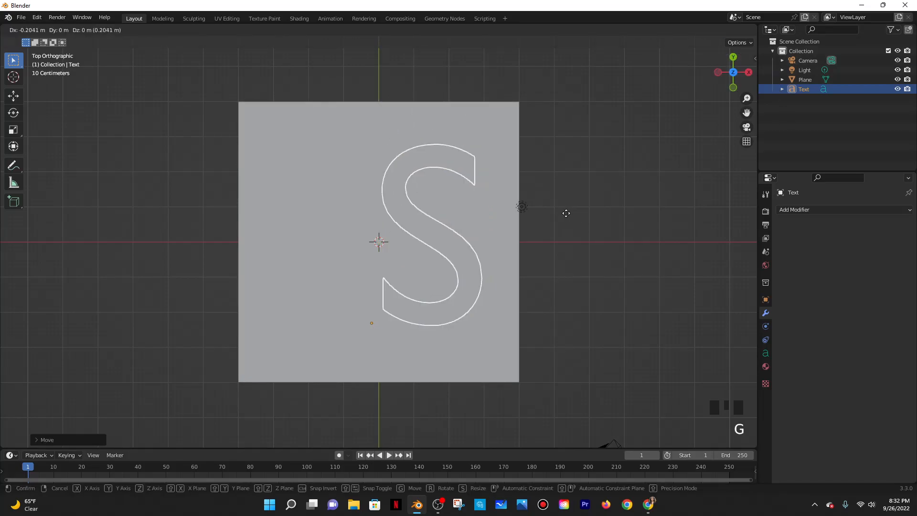
pyautogui.press('x')
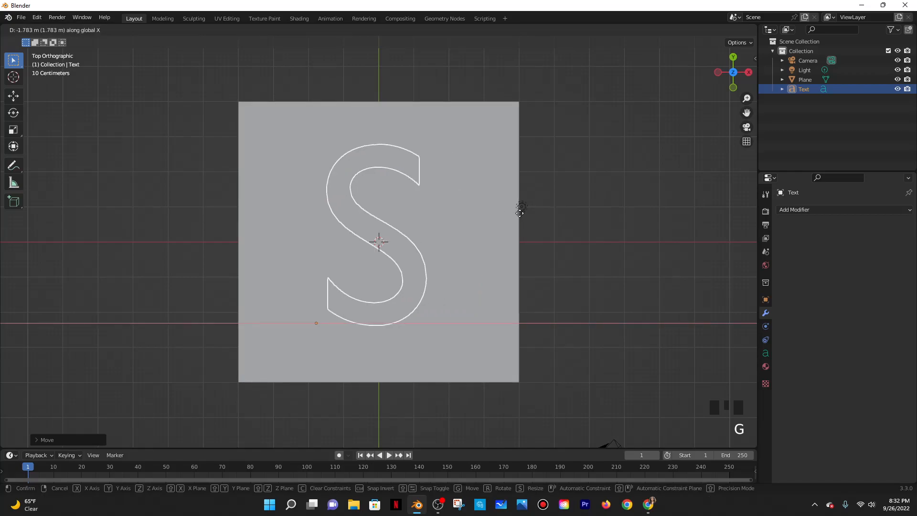
pyautogui.click(522, 207)
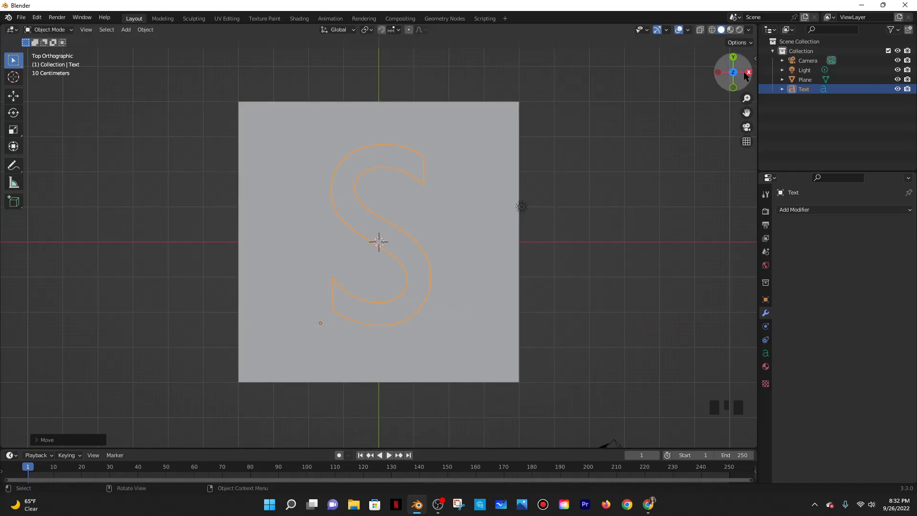
# Give the letter S a geometry extrusion of 0.06 m
pyautogui.moveTo(538, 170); pyautogui.dragTo(555, 217, button='middle')
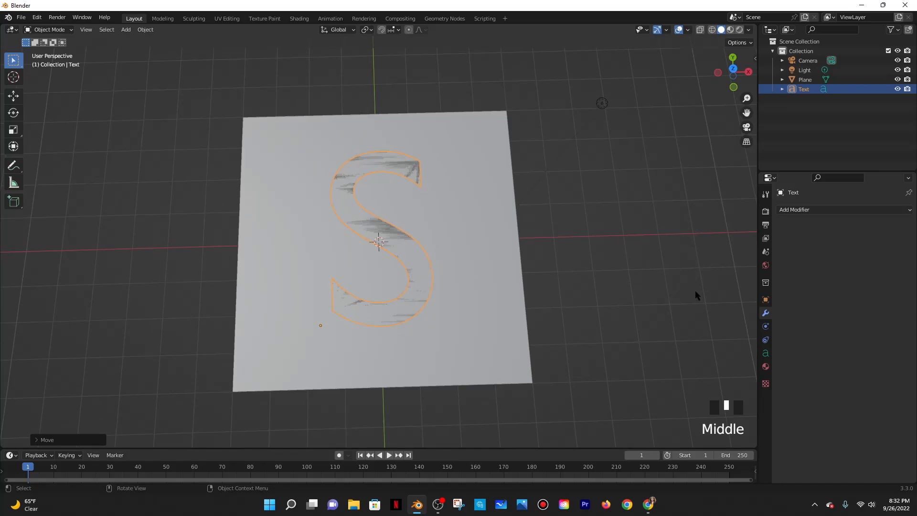
pyautogui.click(765, 354)
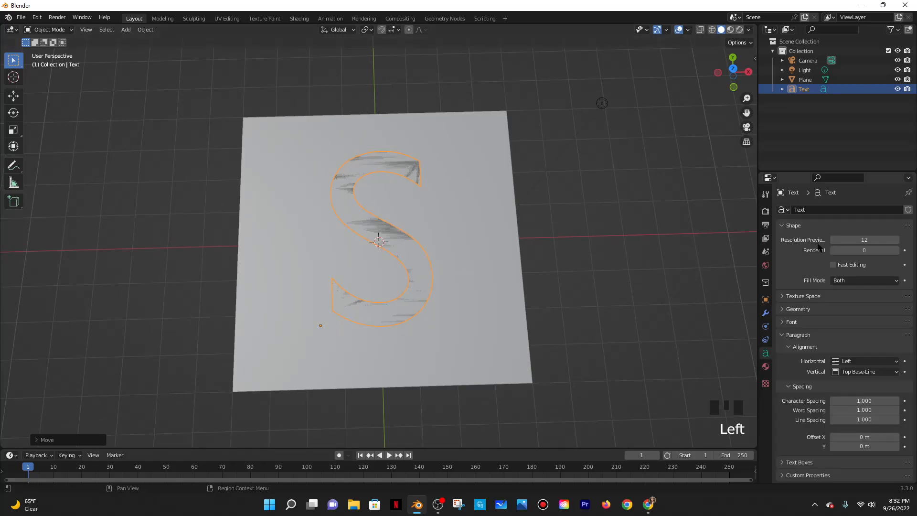
pyautogui.click(804, 310)
pyautogui.scroll(-4, 807, 299)
pyautogui.moveTo(854, 257); pyautogui.dragTo(873, 257)
pyautogui.moveTo(552, 271); pyautogui.dragTo(554, 223, button='middle')
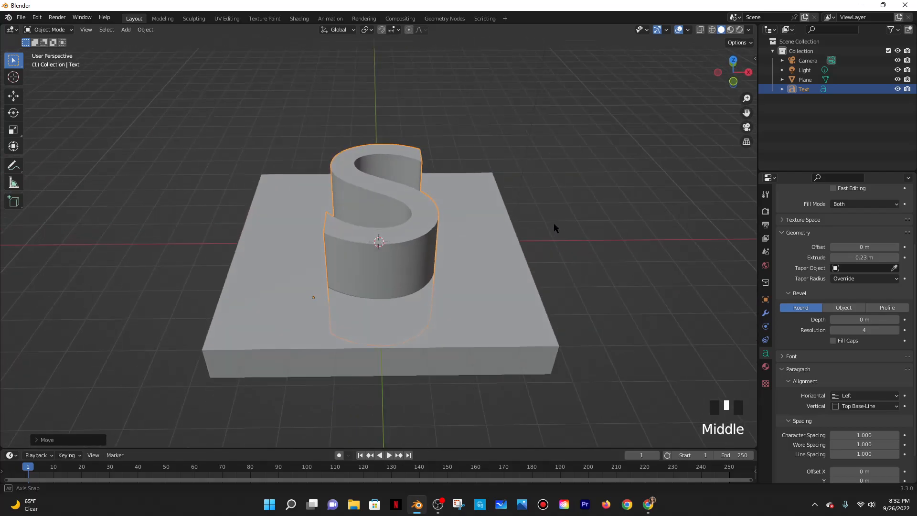
pyautogui.moveTo(879, 257); pyautogui.dragTo(860, 257)
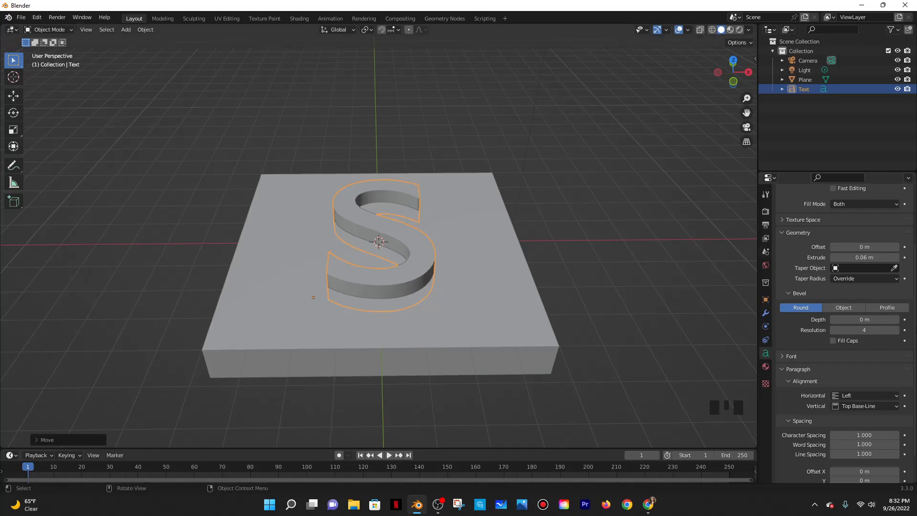
# Load BOOKOSB.TTF (Bookman Old Style) from the Windows fonts folder as the letter's regular font
pyautogui.scroll(-4, 865, 286)
pyautogui.moveTo(596, 270); pyautogui.dragTo(506, 324, button='middle')
pyautogui.scroll(-4, 843, 325)
pyautogui.click(837, 323)
pyautogui.scroll(-2, 888, 311)
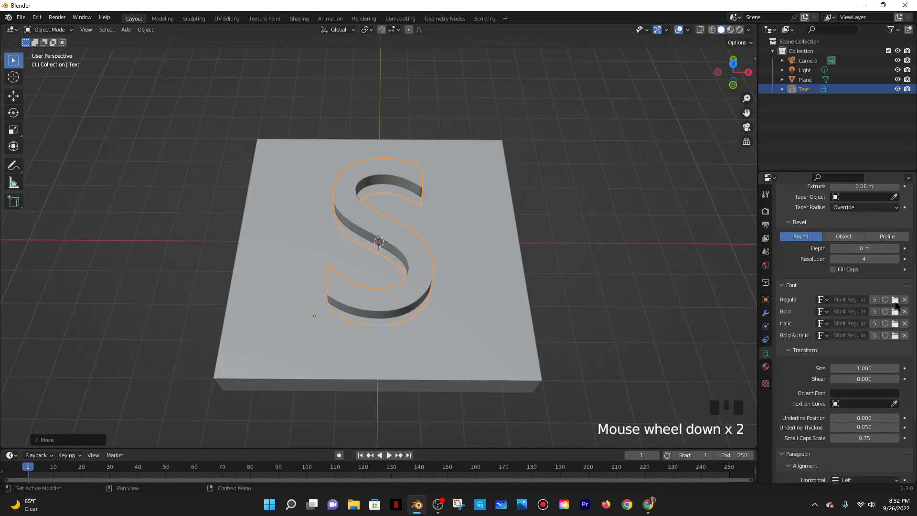
pyautogui.click(894, 312)
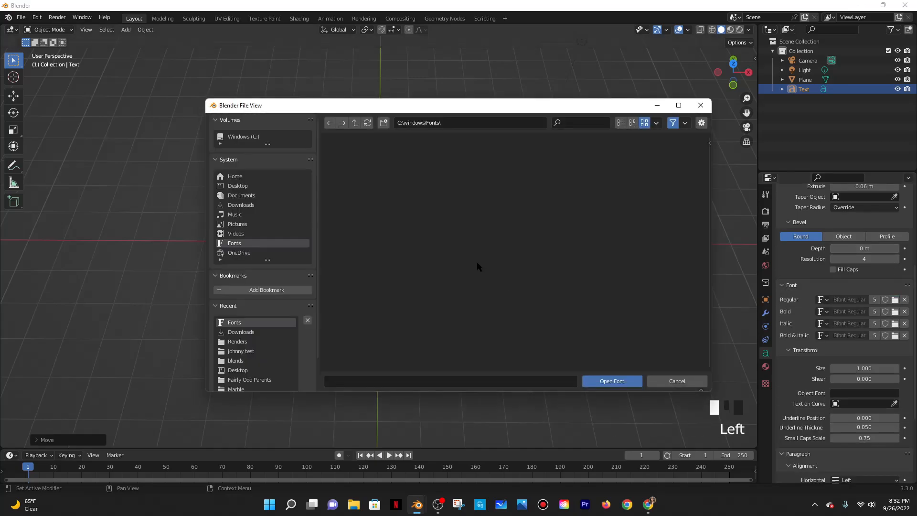
pyautogui.scroll(-1, 432, 244)
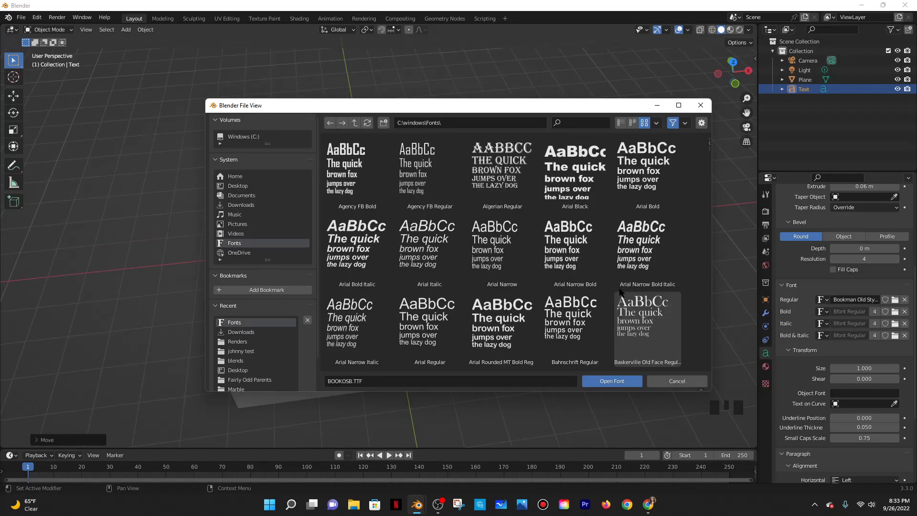
pyautogui.click(370, 380)
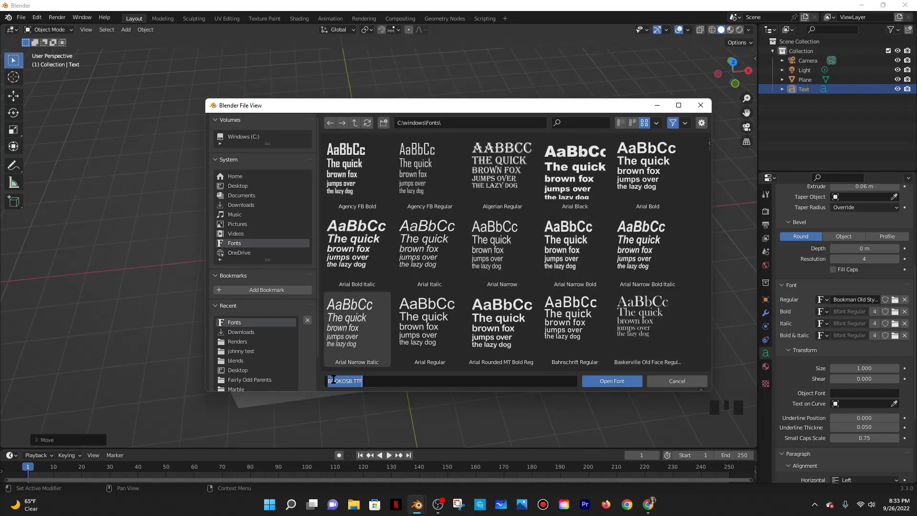
pyautogui.click(374, 381)
pyautogui.click(616, 380)
# Move the letter S along the Y axis in the top view to recentre it on the slab
pyautogui.moveTo(609, 210); pyautogui.dragTo(589, 258, button='middle')
pyautogui.press('`')
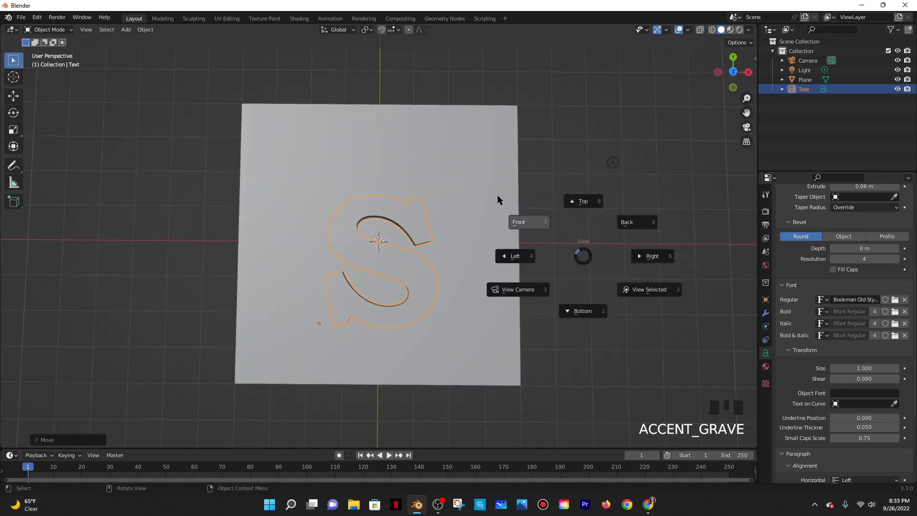
pyautogui.click(583, 201)
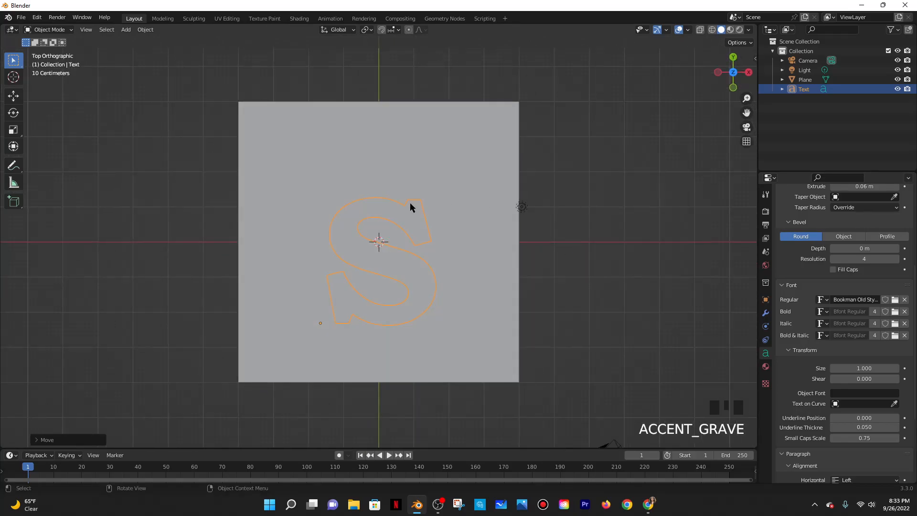
pyautogui.press('g')
pyautogui.press('y')
pyautogui.click(413, 230)
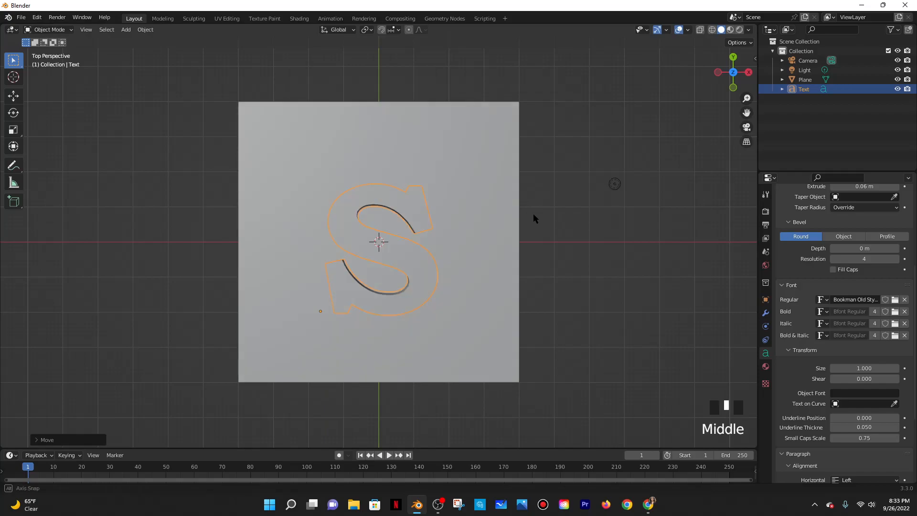
# Search the add-on preferences for "bool" and check that Object: Bool Tool is enabled
pyautogui.moveTo(533, 216); pyautogui.dragTo(525, 188, button='middle')
pyautogui.click(36, 17)
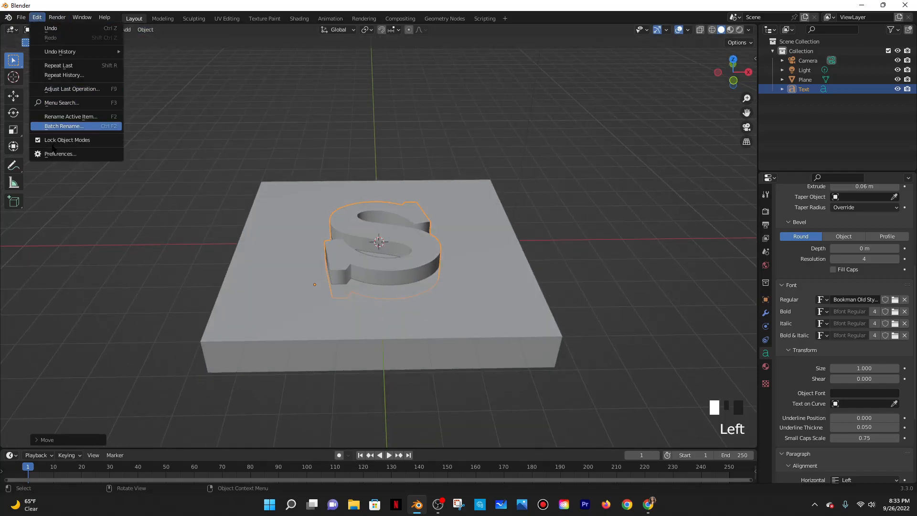
pyautogui.click(55, 151)
pyautogui.click(287, 48)
pyautogui.write('bool')
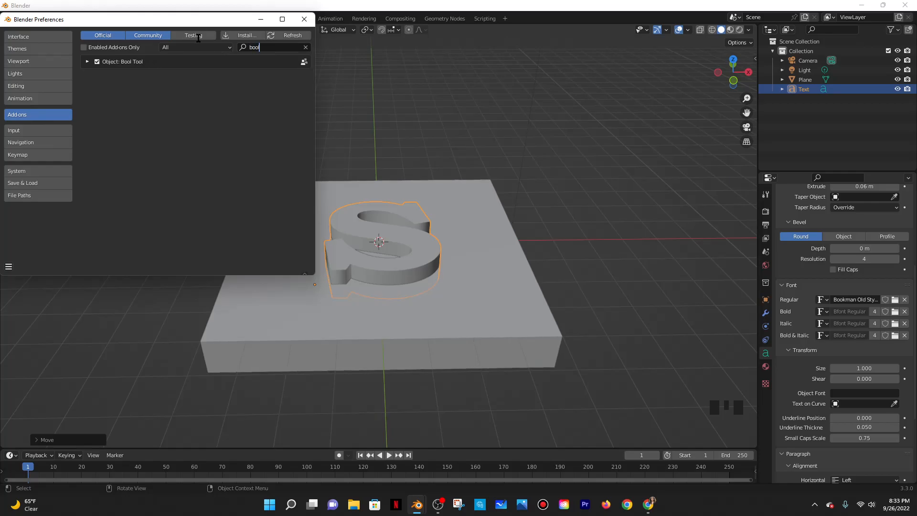
pyautogui.click(304, 19)
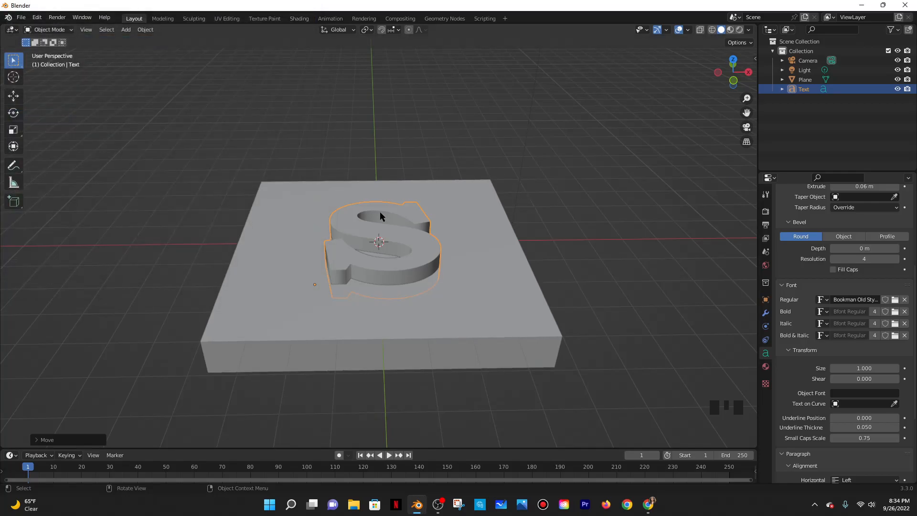
# Select the letter S and the slab, and try a Bool Tool brush difference with the letter as cutter
pyautogui.keyDown('shift'); pyautogui.click(473, 193); pyautogui.keyUp('shift')
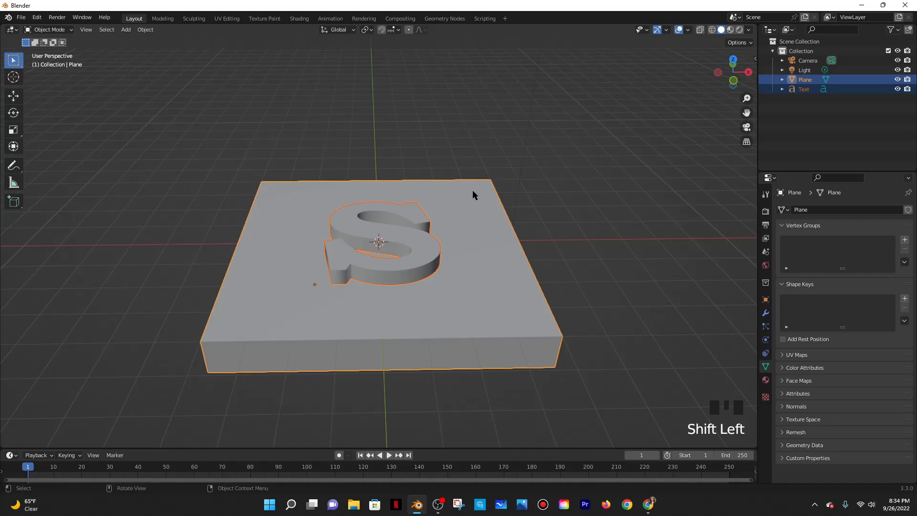
pyautogui.press('ctrl+KP_Subtract')
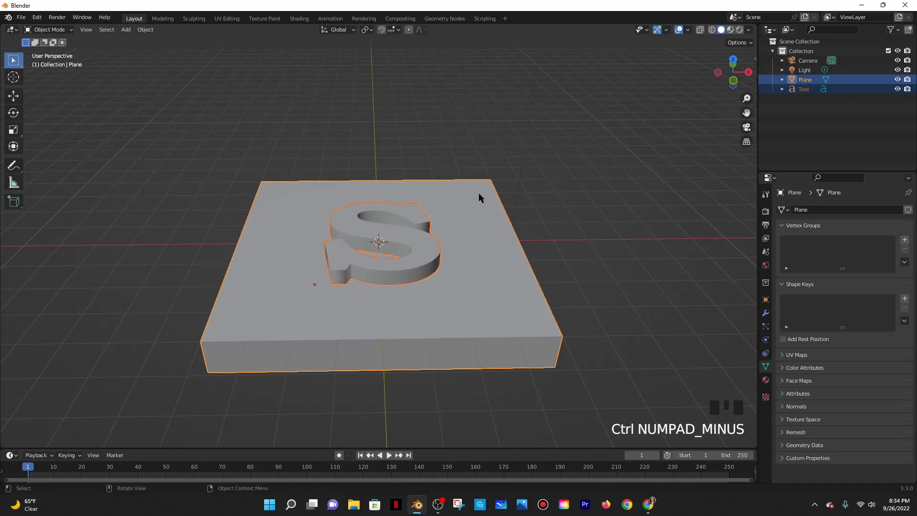
pyautogui.press('ctrl+KP_Subtract')
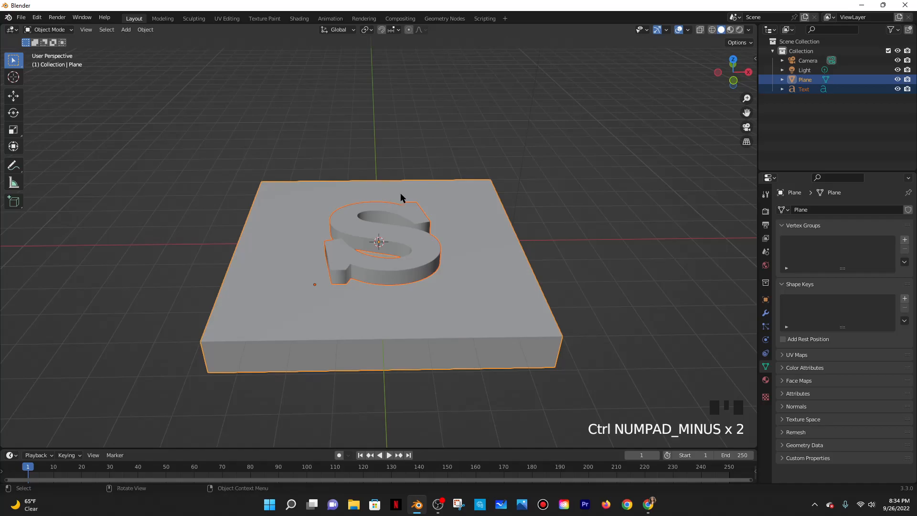
# Check the Emulate Numpad option in the input preferences and retry the brush difference shortcut
pyautogui.click(37, 17)
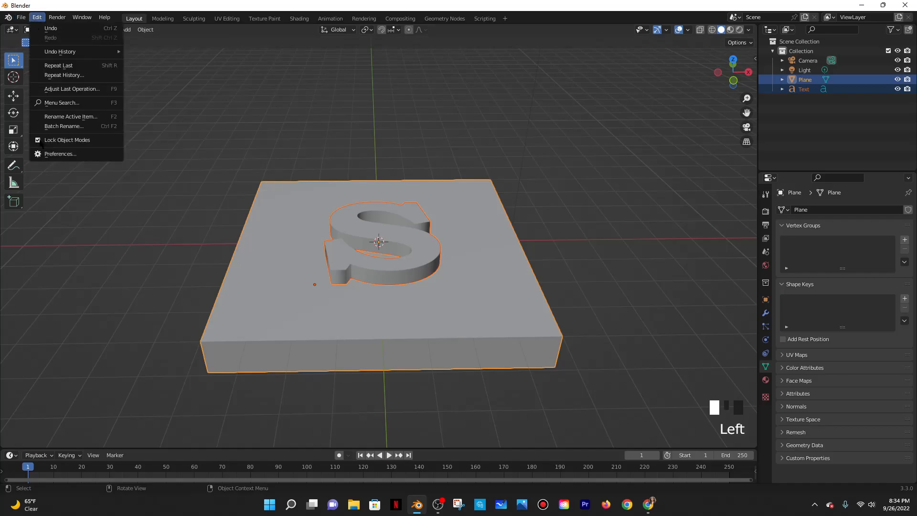
pyautogui.click(42, 148)
pyautogui.click(16, 133)
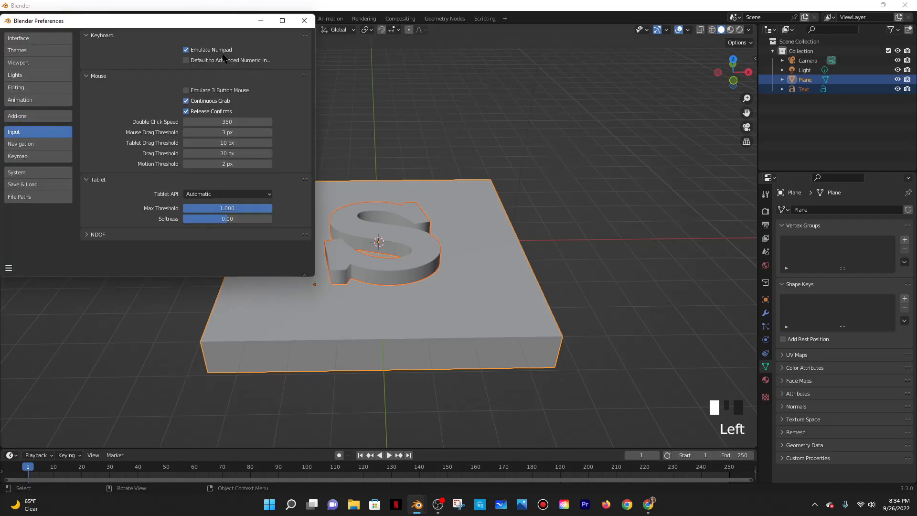
pyautogui.click(304, 20)
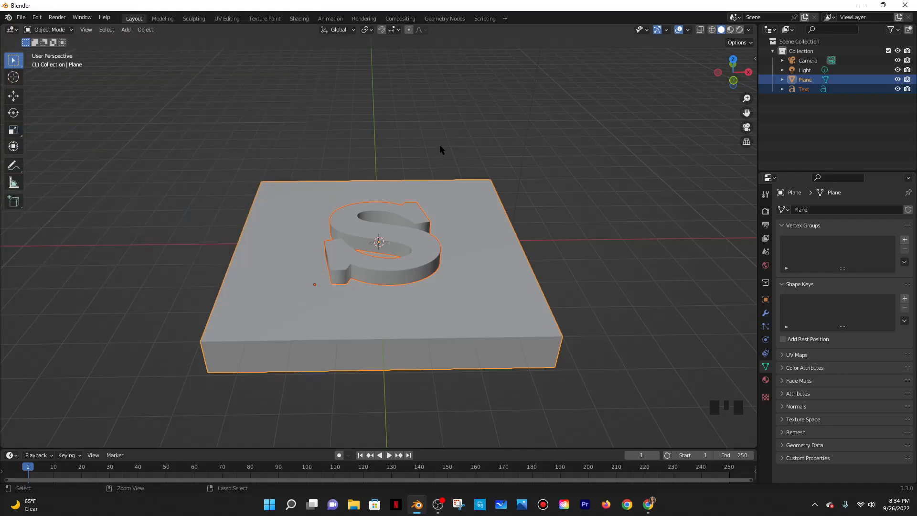
pyautogui.hotkey('ctrl', '-')
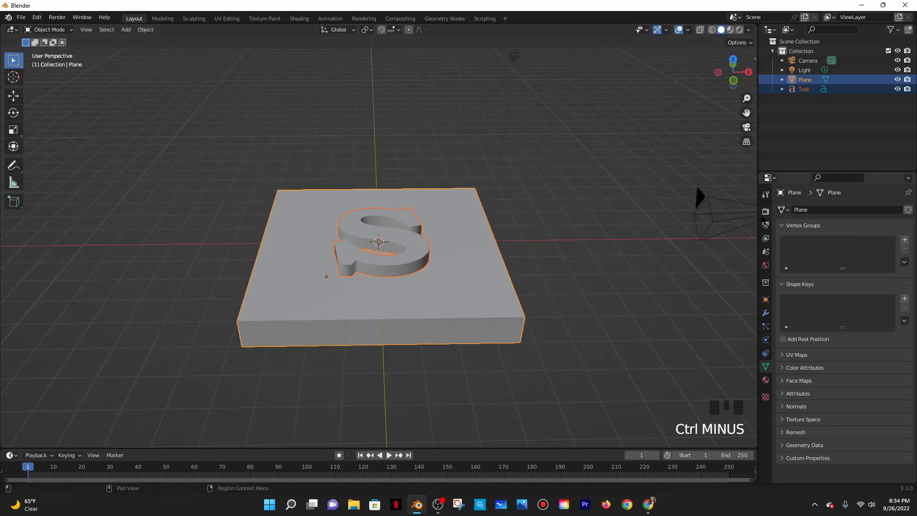
# Try the Bool Tool's Auto Boolean Difference to cut the letter S out of the slab
pyautogui.press('n')
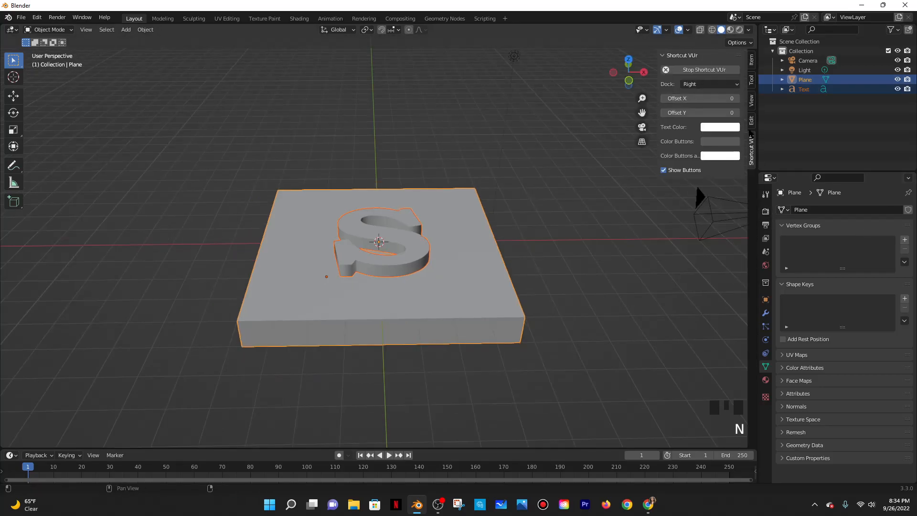
pyautogui.click(752, 123)
pyautogui.click(680, 56)
pyautogui.click(698, 79)
pyautogui.moveTo(549, 191); pyautogui.dragTo(392, 231, button='middle')
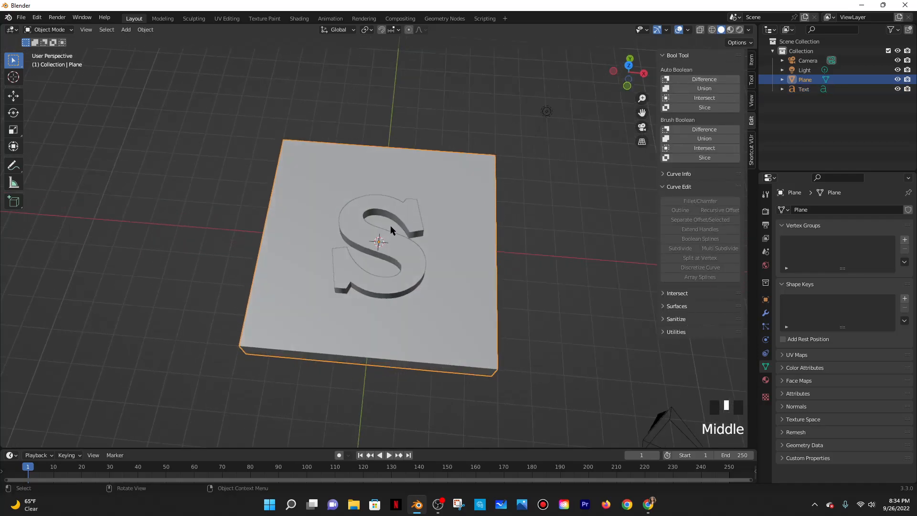
# Reselect the letter S together with the slab and retry the Auto Boolean Difference
pyautogui.click(405, 209)
pyautogui.keyDown('shift'); pyautogui.click(472, 185); pyautogui.keyUp('shift')
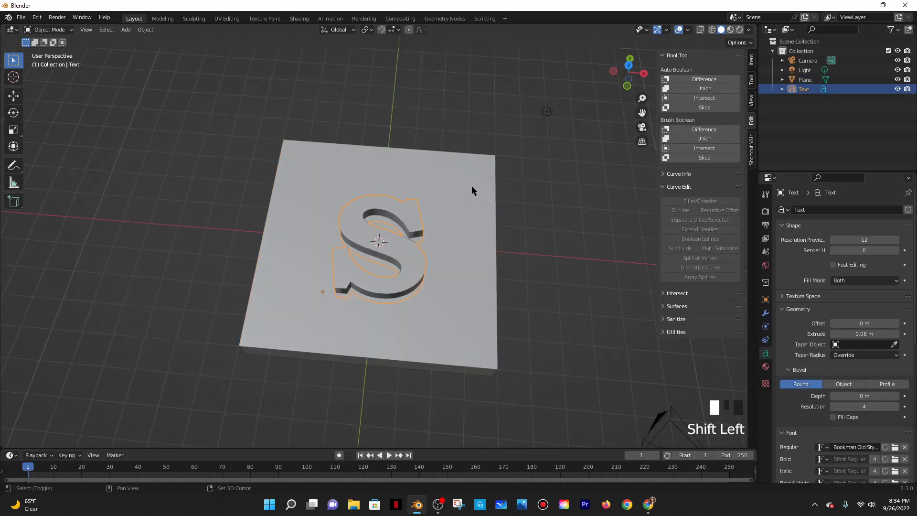
pyautogui.click(699, 80)
pyautogui.moveTo(548, 191); pyautogui.dragTo(544, 160, button='middle')
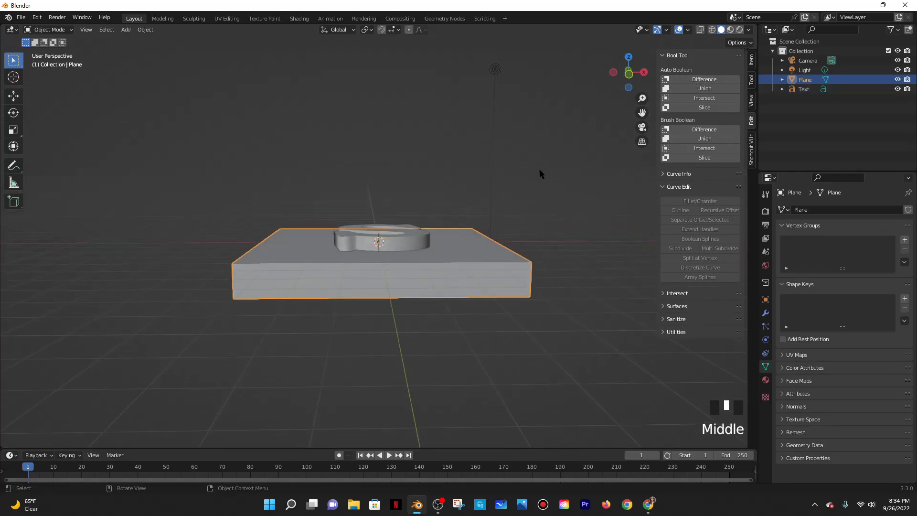
# Check the modifiers of the slab and of the letter S for a Boolean entry
pyautogui.click(473, 276)
pyautogui.click(765, 313)
pyautogui.moveTo(515, 201); pyautogui.dragTo(400, 237, button='middle')
pyautogui.keyDown('shift'); pyautogui.click(400, 237); pyautogui.keyUp('shift')
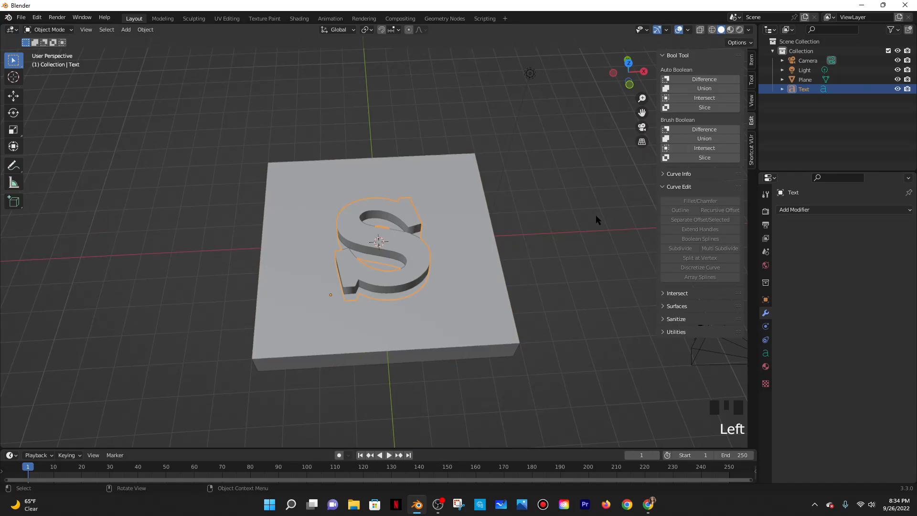
pyautogui.moveTo(595, 215); pyautogui.dragTo(539, 195, button='middle')
pyautogui.moveTo(456, 163); pyautogui.dragTo(371, 127, button='middle')
pyautogui.click(370, 127)
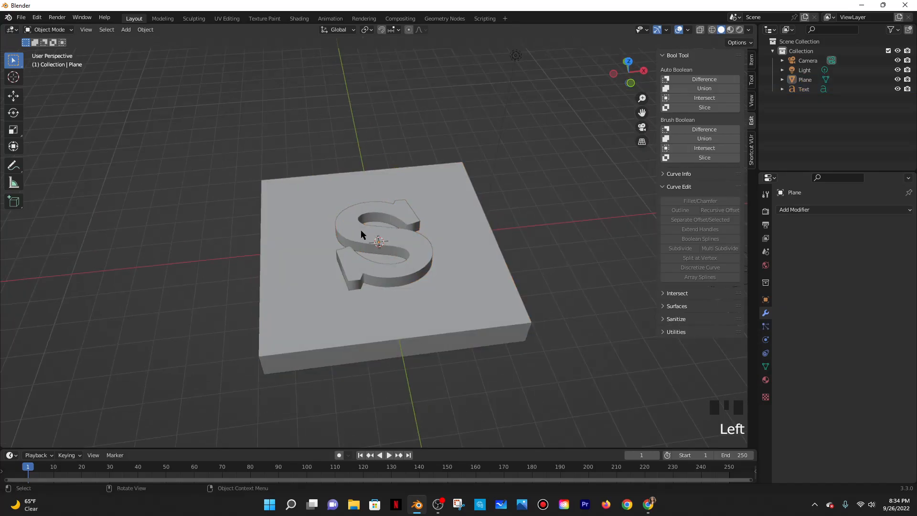
# Convert the letter S from a text object to a mesh
pyautogui.click(360, 230)
pyautogui.click(148, 29)
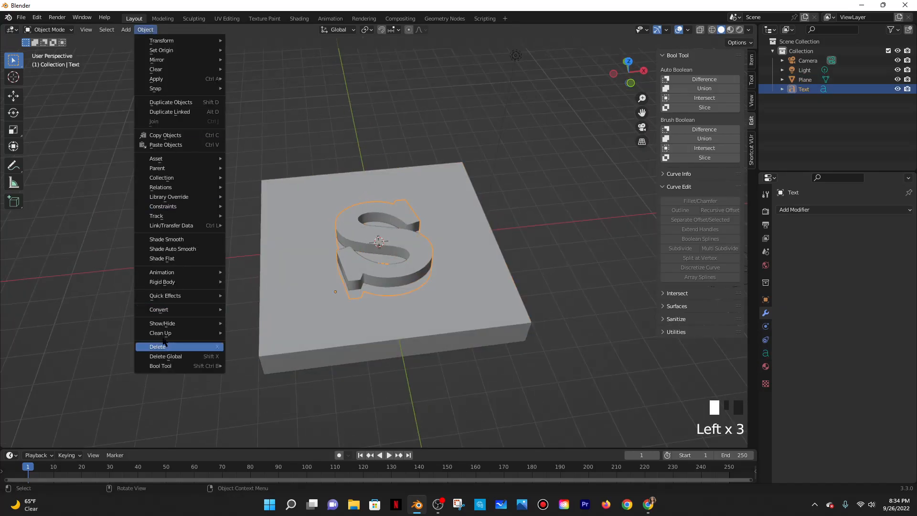
pyautogui.moveTo(158, 312)
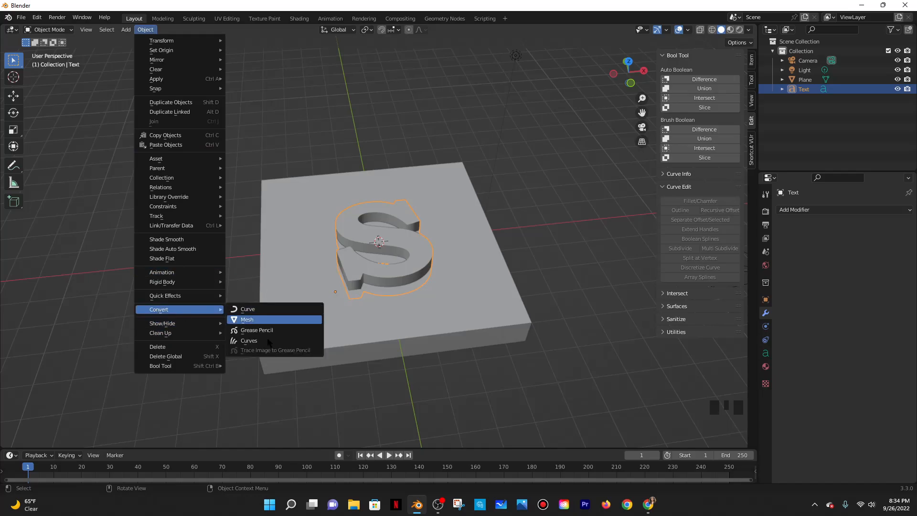
pyautogui.click(267, 319)
# Cut the mesh letter S out of the slab with a Bool Tool brush difference
pyautogui.keyDown('shift'); pyautogui.click(451, 184); pyautogui.keyUp('shift')
pyautogui.keyDown('shift'); pyautogui.moveTo(451, 185); pyautogui.dragTo(356, 214, button='middle'); pyautogui.keyUp('shift')
pyautogui.click(356, 213)
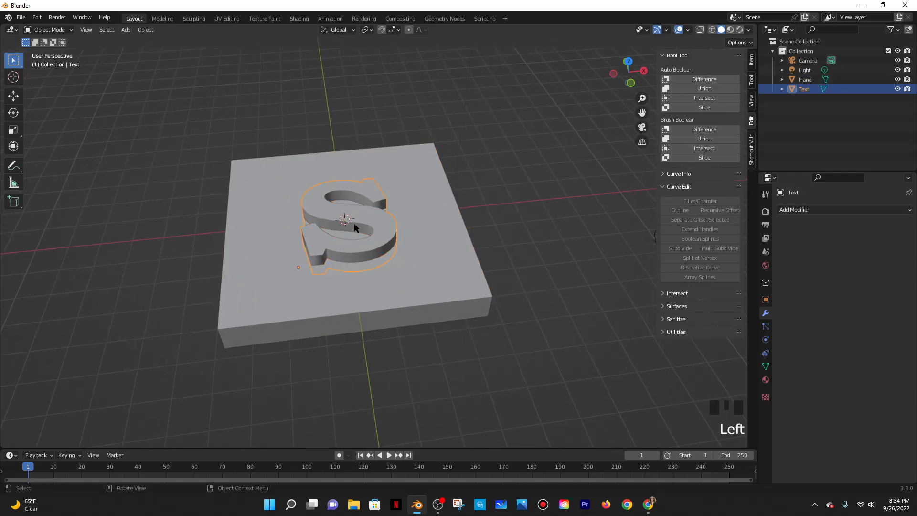
pyautogui.keyDown('shift'); pyautogui.click(422, 191); pyautogui.keyUp('shift')
pyautogui.hotkey('ctrl', '-')
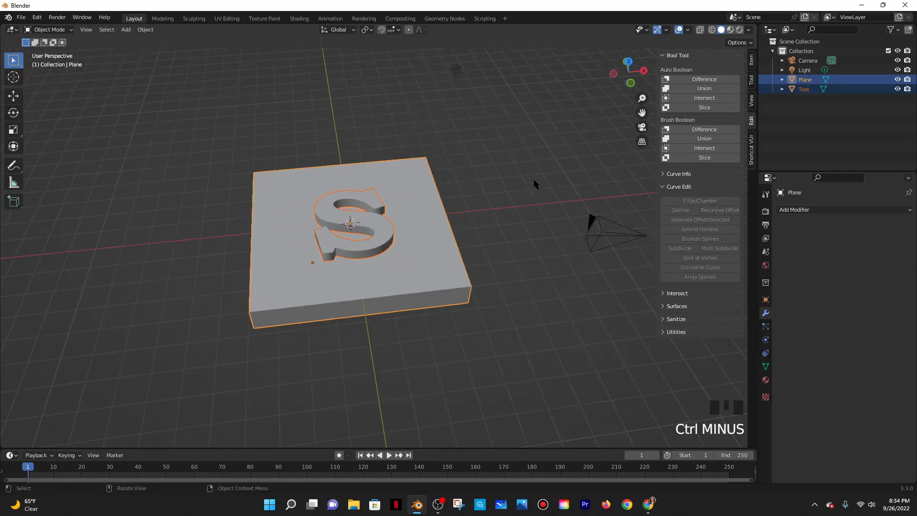
pyautogui.click(8, 17)
pyautogui.click(21, 17)
pyautogui.moveTo(37, 18); pyautogui.dragTo(49, 157)
pyautogui.click(303, 25)
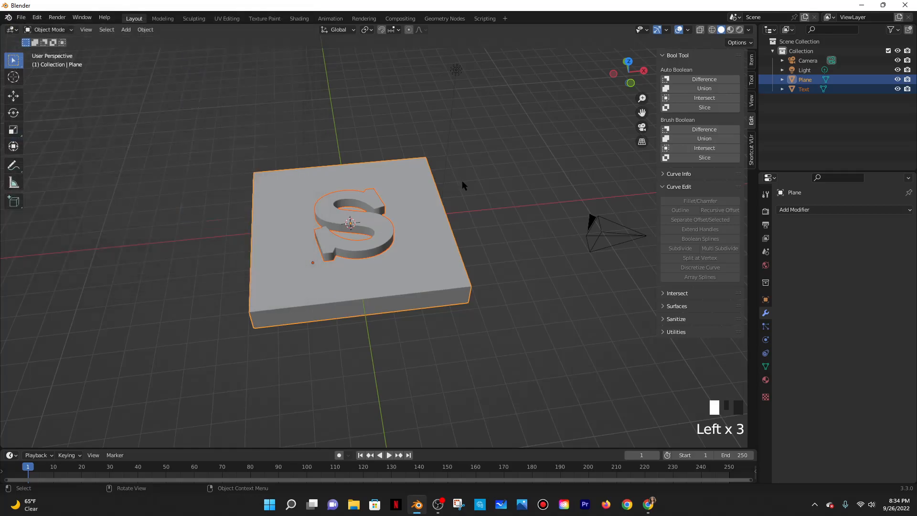
pyautogui.press('ctrl+KP_Subtract')
pyautogui.moveTo(475, 168); pyautogui.dragTo(532, 201, button='middle')
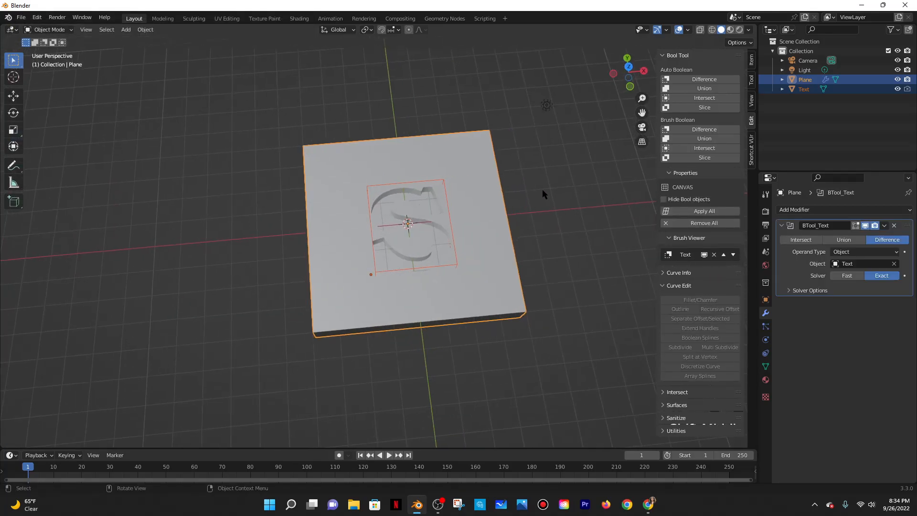
pyautogui.press('n')
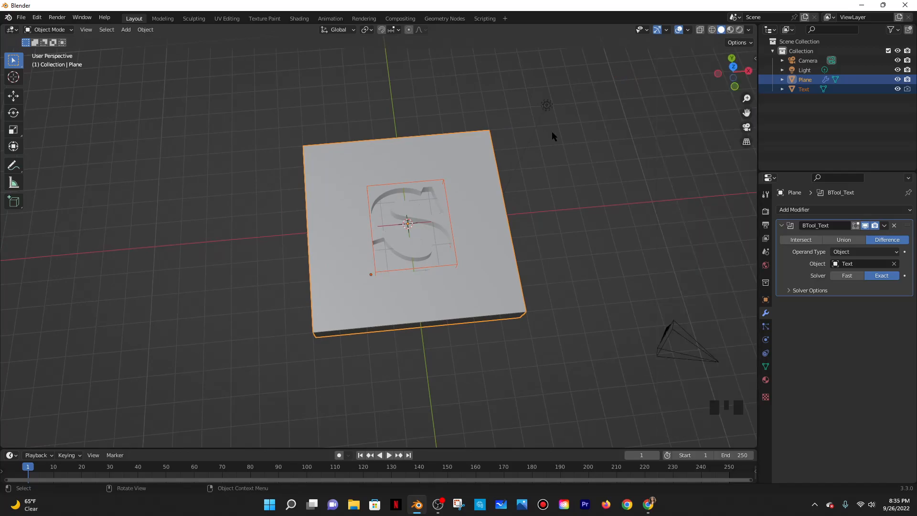
pyautogui.moveTo(531, 269); pyautogui.dragTo(652, 221, button='middle')
pyautogui.scroll(4, 442, 202)
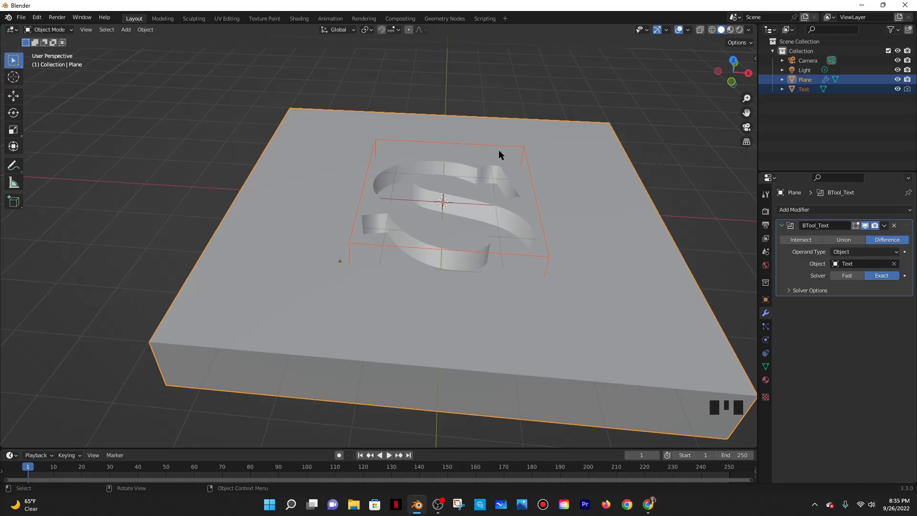
pyautogui.moveTo(559, 143); pyautogui.dragTo(468, 231, button='middle')
pyautogui.moveTo(559, 145); pyautogui.dragTo(516, 188, button='middle')
pyautogui.press('g')
pyautogui.press('z')
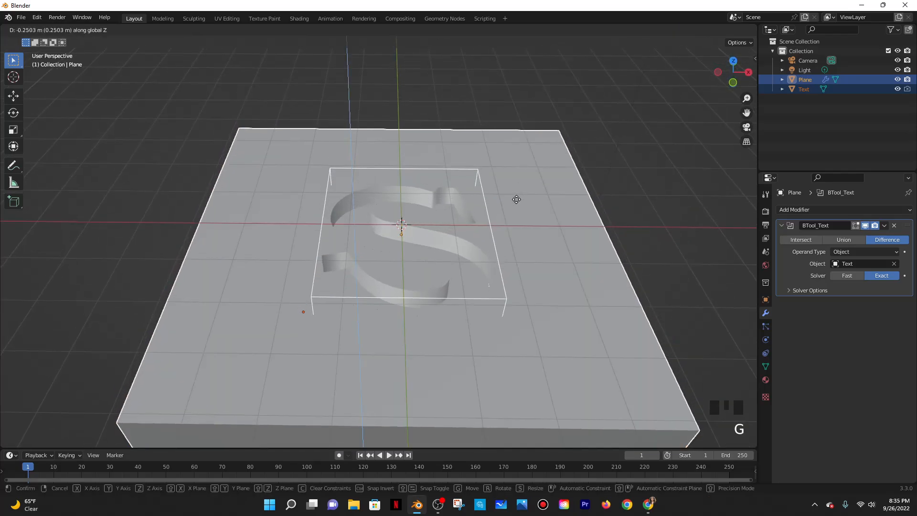
pyautogui.rightClick(444, 154)
# Select only the letter S cutter and move it along Z to adjust the engraving depth in the slab
pyautogui.click(440, 160)
pyautogui.click(434, 182)
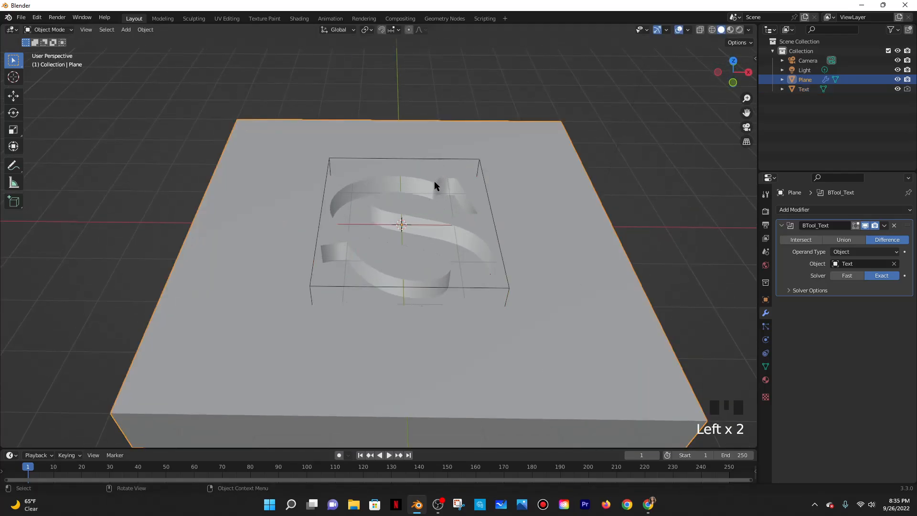
pyautogui.click(428, 189)
pyautogui.click(430, 88)
pyautogui.click(386, 178)
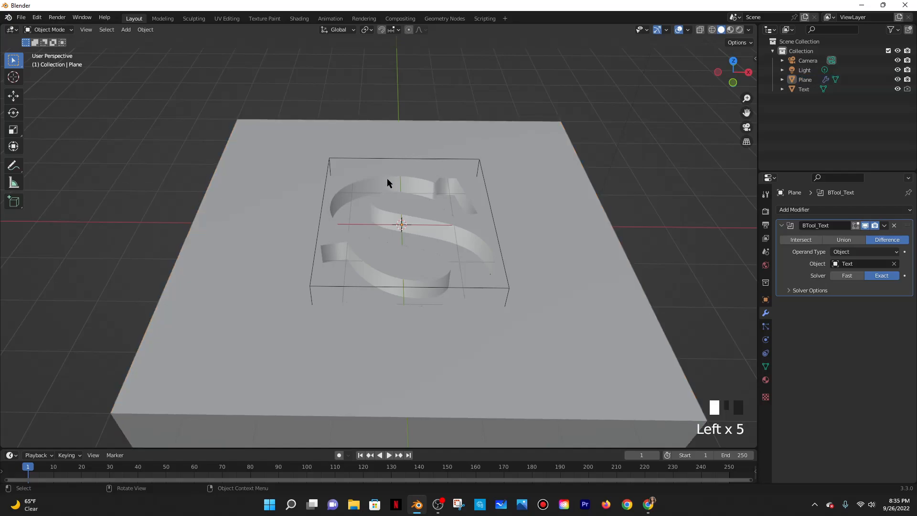
pyautogui.click(342, 160)
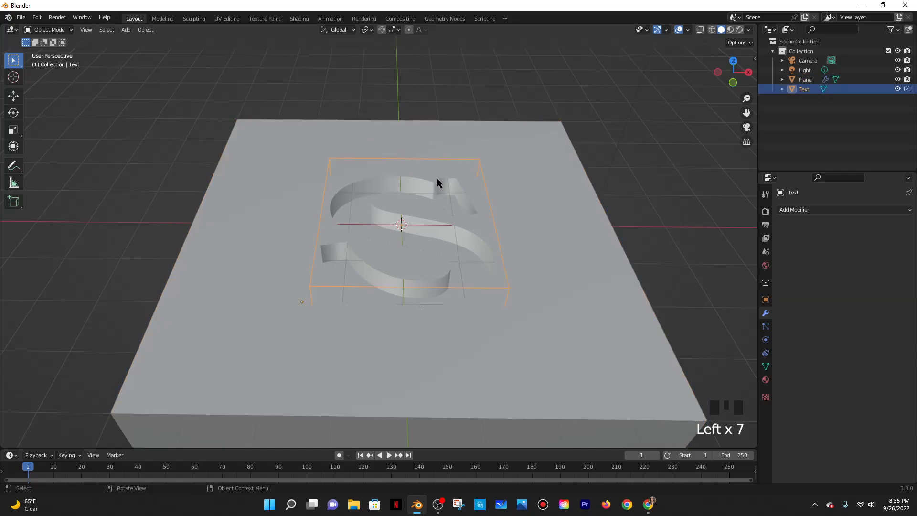
pyautogui.press('g')
pyautogui.press('z')
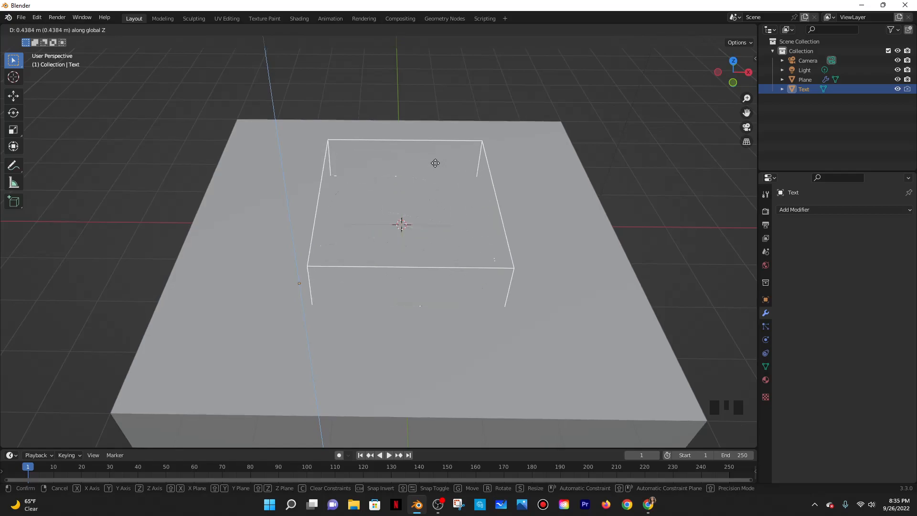
pyautogui.click(434, 194)
# Give the letter S cutter a new material with a turquoise base colour and show the viewport in Material Preview
pyautogui.moveTo(468, 138); pyautogui.dragTo(466, 190, button='middle')
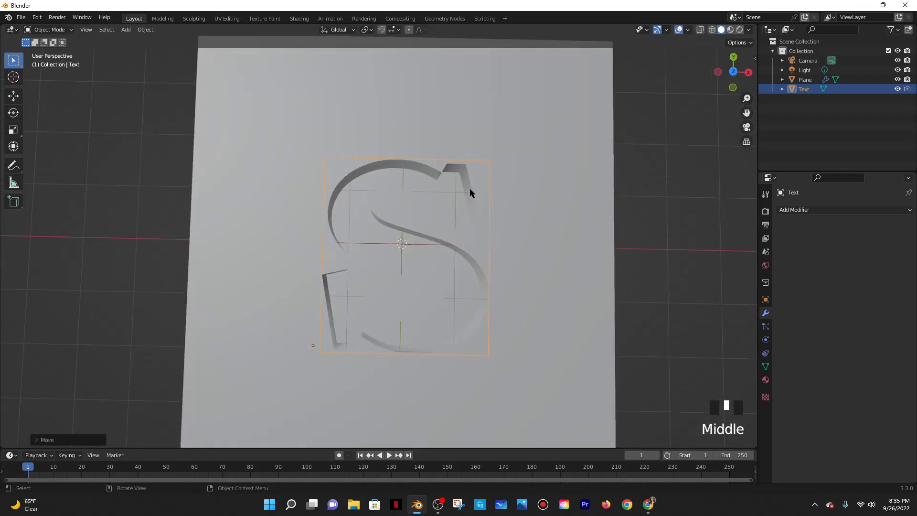
pyautogui.press('`')
pyautogui.click(465, 136)
pyautogui.moveTo(557, 205); pyautogui.dragTo(562, 148, button='middle')
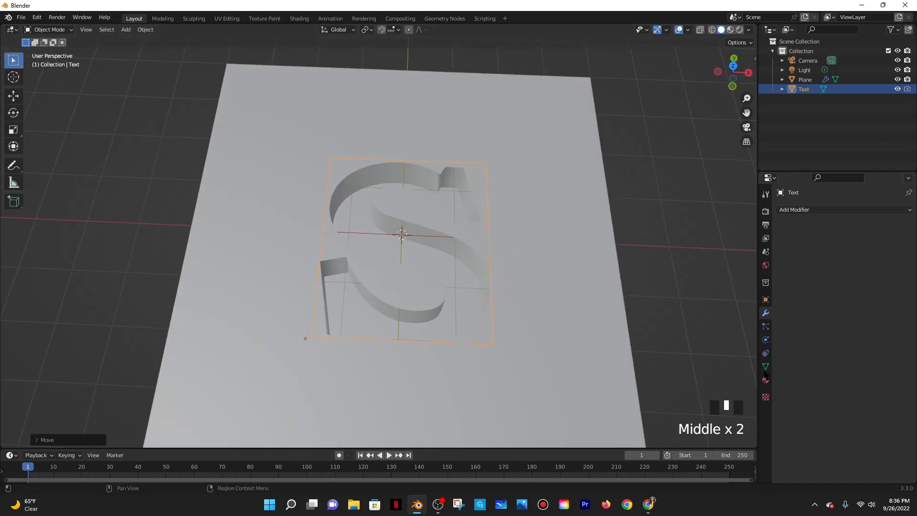
pyautogui.click(765, 379)
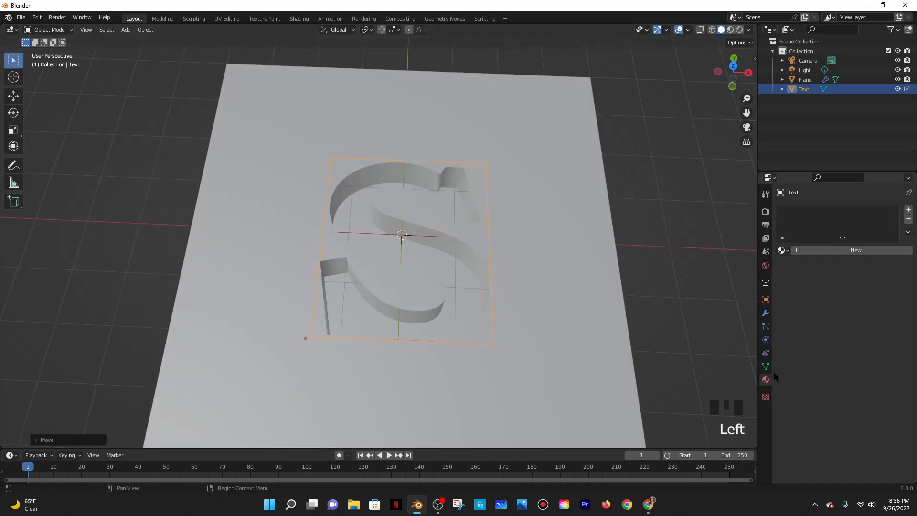
pyautogui.click(810, 251)
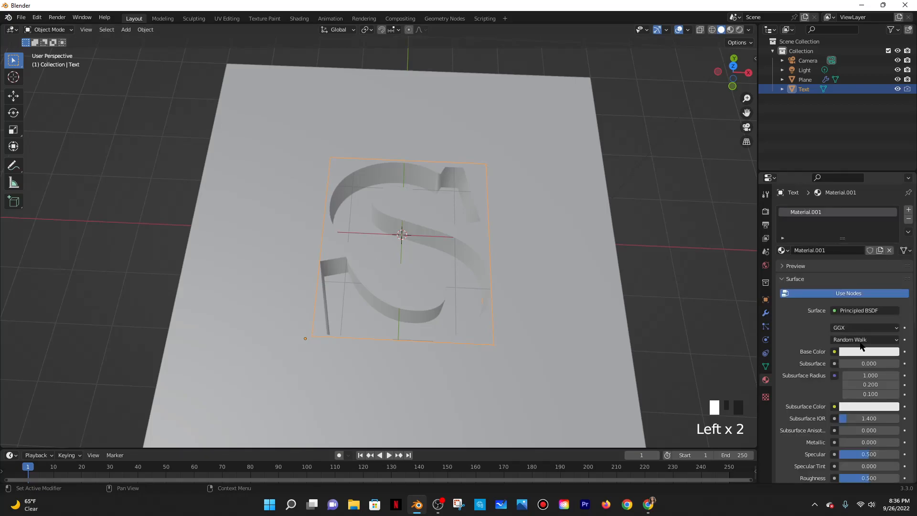
pyautogui.click(868, 351)
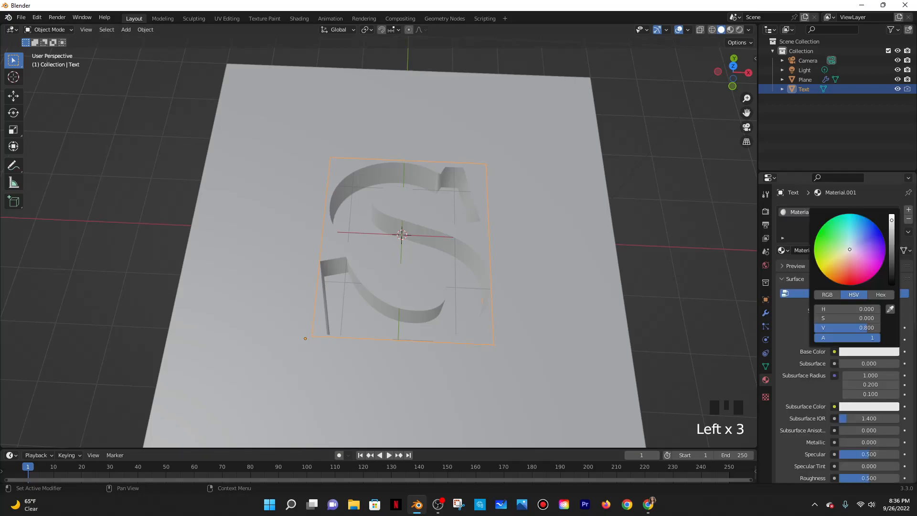
pyautogui.click(732, 30)
pyautogui.moveTo(676, 149); pyautogui.dragTo(577, 163, button='middle')
pyautogui.click(569, 228)
pyautogui.moveTo(569, 229); pyautogui.dragTo(630, 260, button='middle')
pyautogui.scroll(-2, 621, 259)
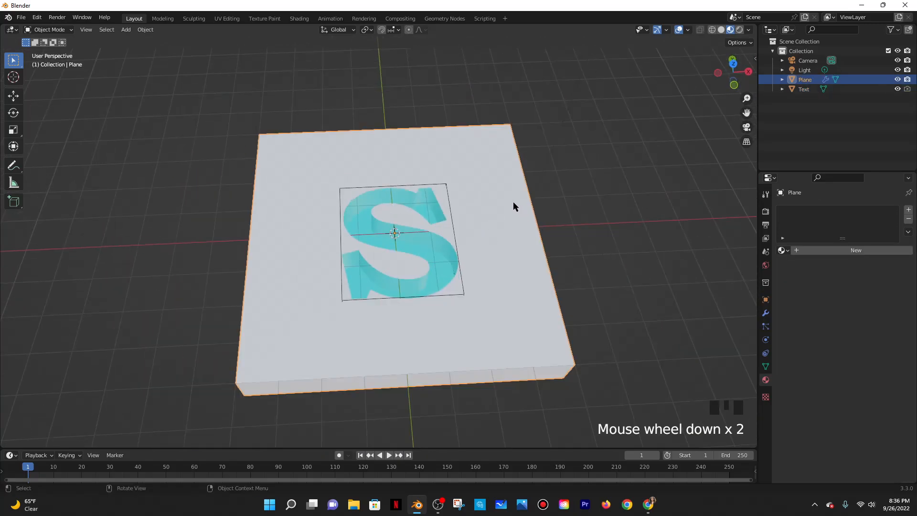
pyautogui.press('s')
pyautogui.press('x')
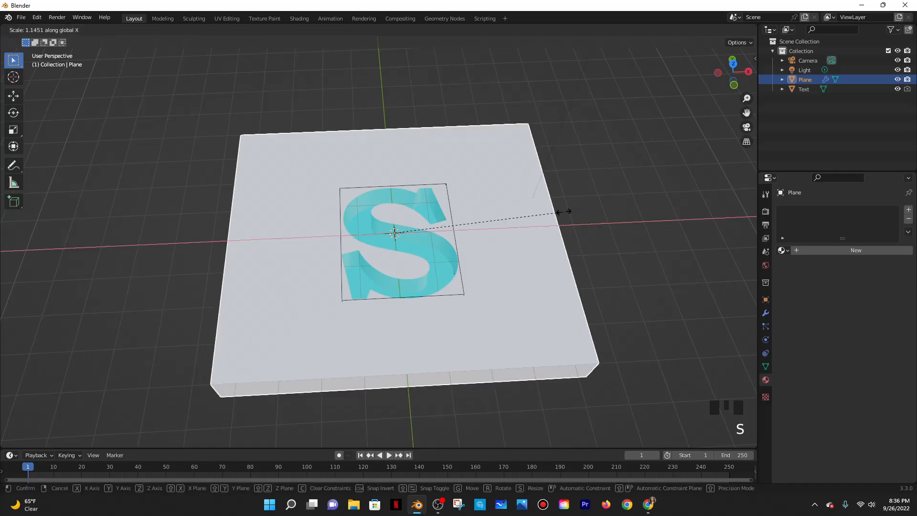
pyautogui.rightClick(563, 215)
pyautogui.moveTo(581, 191)
pyautogui.mouseDown(button='middle')
pyautogui.moveTo(580, 214)
pyautogui.moveTo(578, 187)
pyautogui.mouseUp(button='middle')
pyautogui.scroll(2, 444, 205)
pyautogui.press('s')
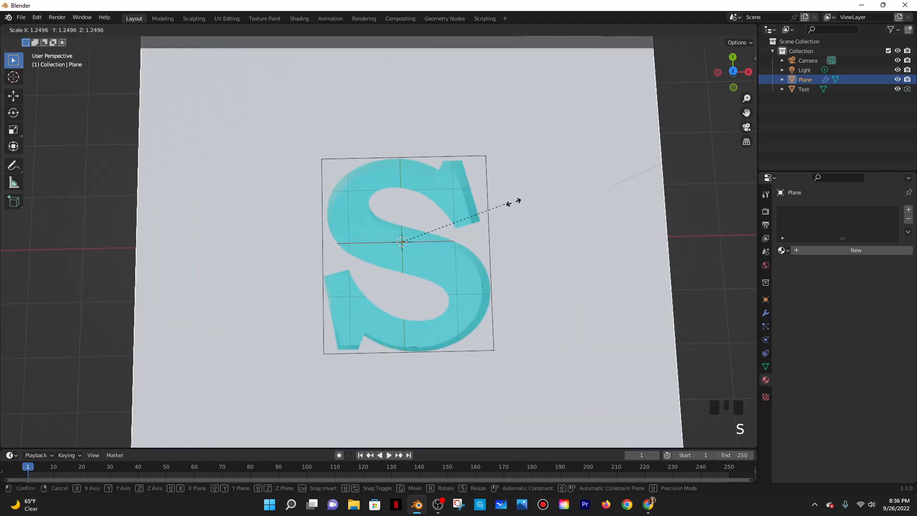
pyautogui.click(446, 158)
# Scale the letter S cutter up uniformly to about 1.15 times its size
pyautogui.click(466, 164)
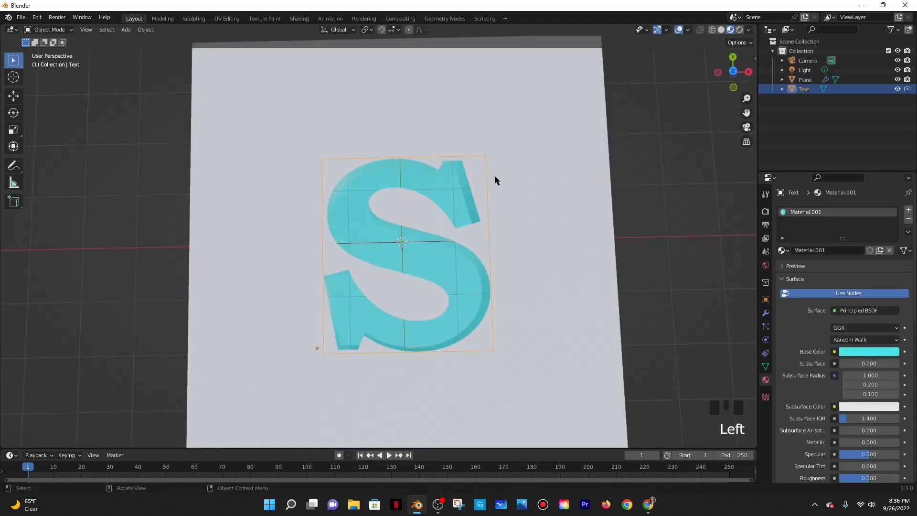
pyautogui.press('s')
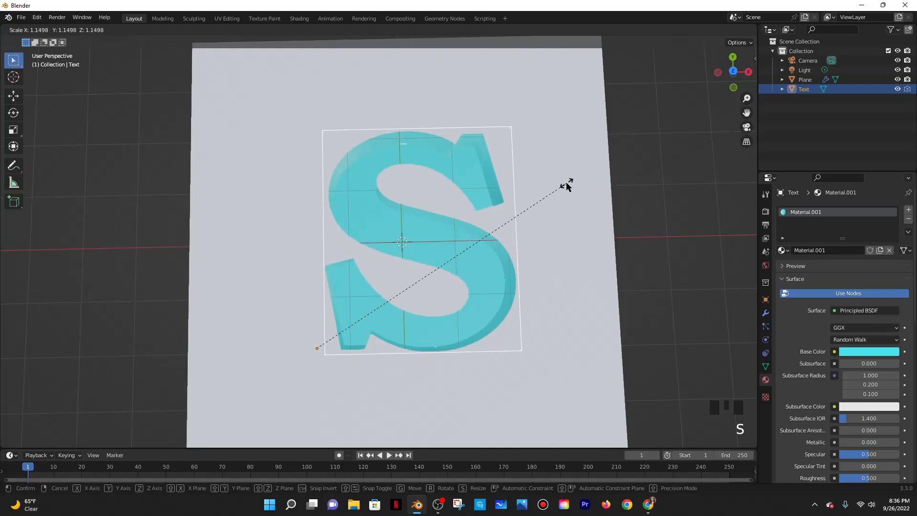
pyautogui.click(559, 181)
# In top view, move the letter S cutter about -0.14 m along X to centre it on the slab
pyautogui.scroll(-4, 560, 180)
pyautogui.press('`')
pyautogui.click(554, 130)
pyautogui.press('g')
pyautogui.press('x')
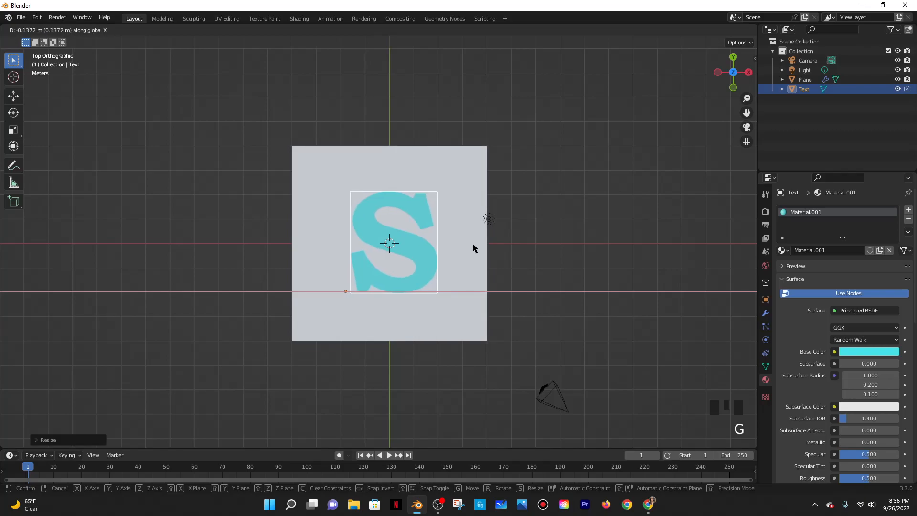
pyautogui.click(471, 243)
# Show the viewport in Solid shading with the Random colour option
pyautogui.scroll(5, 493, 190)
pyautogui.moveTo(545, 203)
pyautogui.mouseDown(button='middle')
pyautogui.moveTo(546, 180)
pyautogui.moveTo(534, 194)
pyautogui.mouseUp(button='middle')
pyautogui.scroll(3, 531, 187)
pyautogui.moveTo(493, 137)
pyautogui.mouseDown(button='middle')
pyautogui.moveTo(443, 185)
pyautogui.moveTo(620, 94)
pyautogui.mouseUp(button='middle')
pyautogui.scroll(-3, 620, 94)
pyautogui.click(711, 30)
pyautogui.click(721, 30)
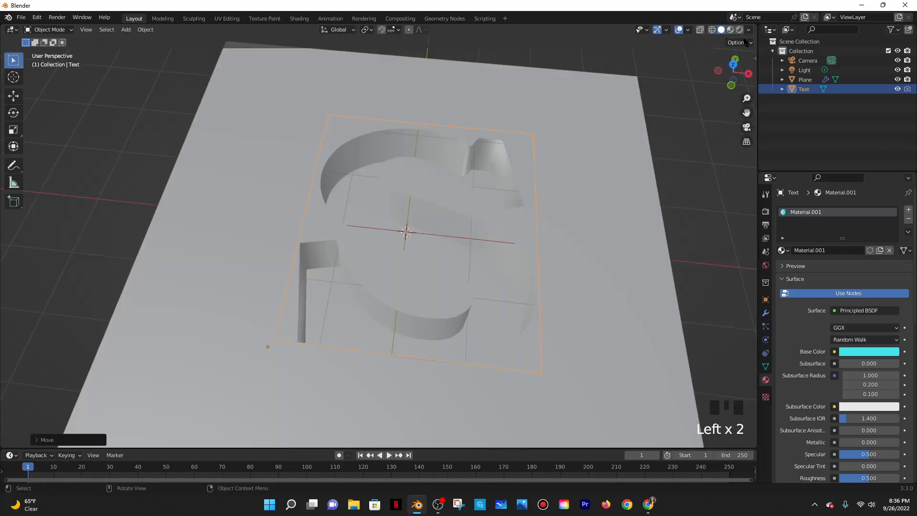
pyautogui.click(748, 30)
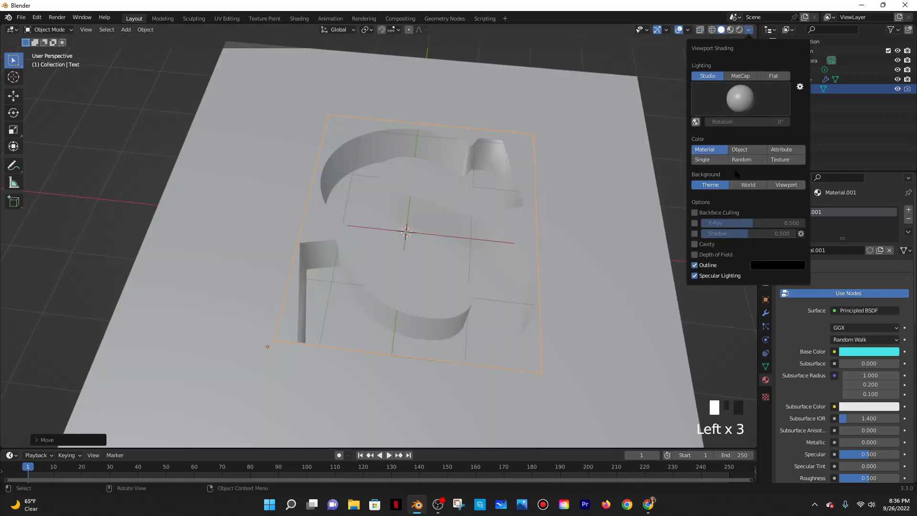
pyautogui.click(742, 159)
# Examine the engraved letter S in the slab from several angles and distances
pyautogui.moveTo(659, 205)
pyautogui.mouseDown(button='middle')
pyautogui.moveTo(576, 193)
pyautogui.moveTo(597, 154)
pyautogui.moveTo(575, 144)
pyautogui.moveTo(601, 133)
pyautogui.mouseUp(button='middle')
pyautogui.click(748, 30)
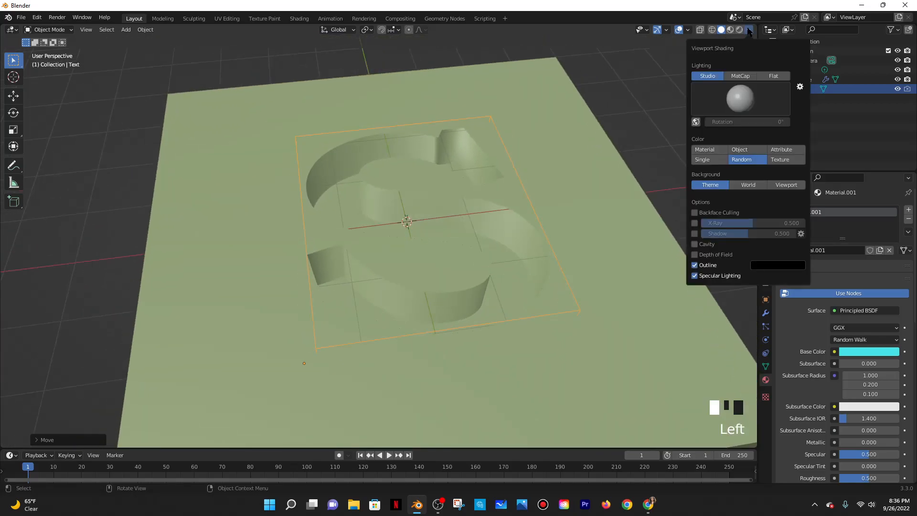
pyautogui.moveTo(428, 181); pyautogui.dragTo(420, 165, button='middle')
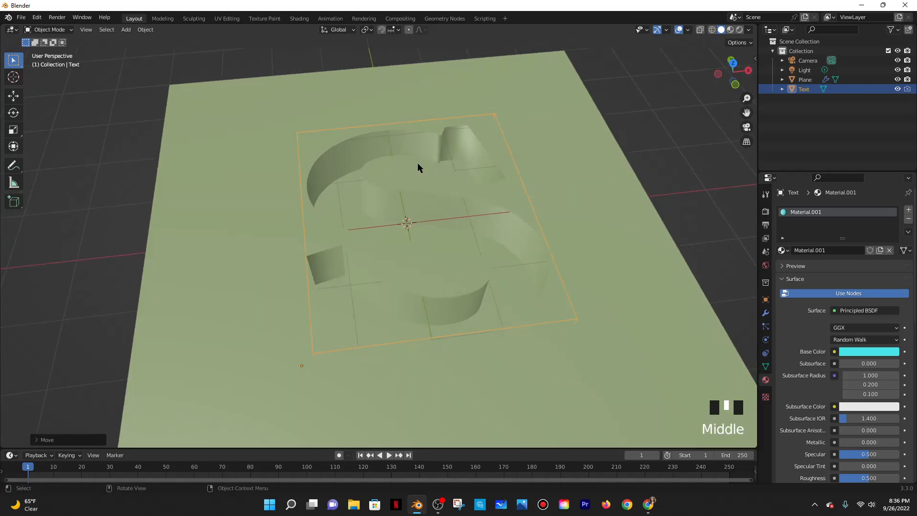
pyautogui.scroll(3, 388, 163)
pyautogui.scroll(-2, 388, 163)
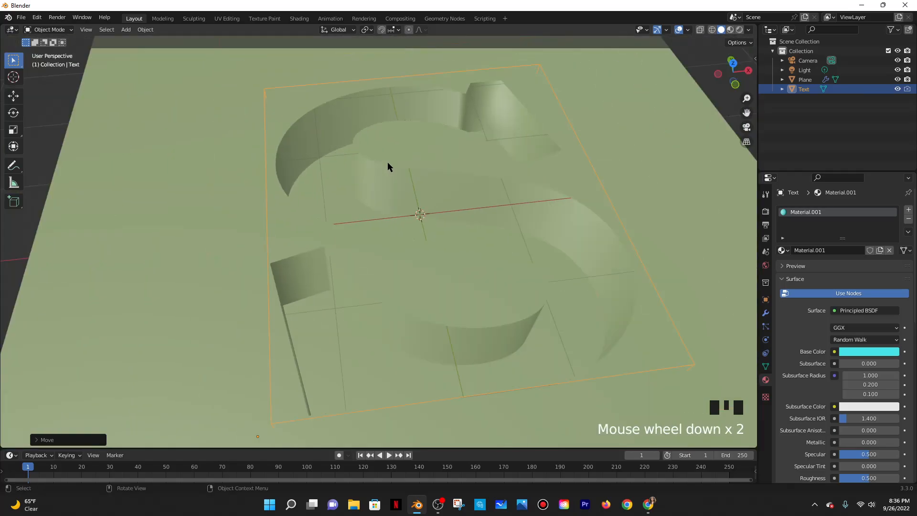
pyautogui.moveTo(388, 162)
pyautogui.mouseDown(button='middle')
pyautogui.moveTo(398, 208)
pyautogui.moveTo(420, 182)
pyautogui.moveTo(392, 151)
pyautogui.moveTo(315, 154)
pyautogui.moveTo(362, 174)
pyautogui.moveTo(385, 200)
pyautogui.moveTo(401, 184)
pyautogui.moveTo(372, 159)
pyautogui.mouseUp(button='middle')
pyautogui.scroll(-2, 371, 159)
pyautogui.moveTo(427, 252); pyautogui.dragTo(591, 200, button='middle')
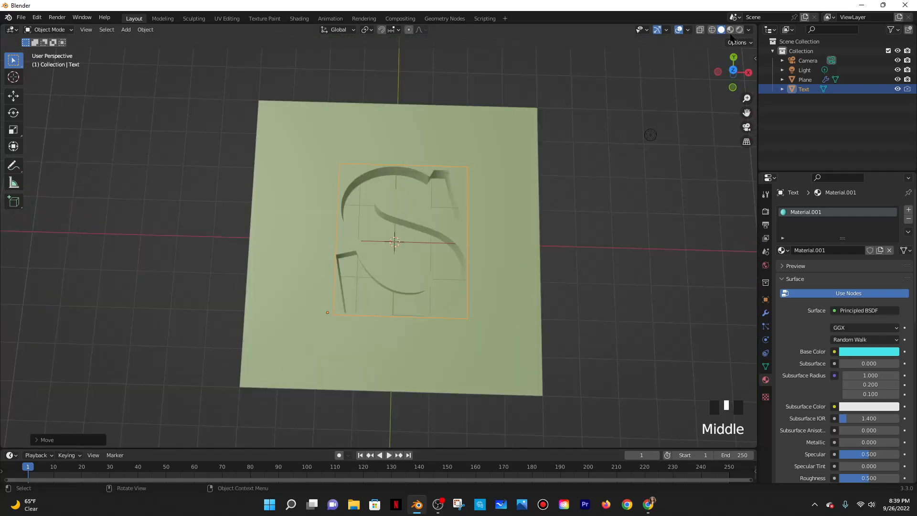
pyautogui.moveTo(603, 202); pyautogui.dragTo(659, 141, button='middle')
# Return the viewport to Material Preview and scale the slab up uniformly so it extends far beyond the letter S
pyautogui.click(729, 31)
pyautogui.moveTo(586, 202); pyautogui.dragTo(574, 170, button='middle')
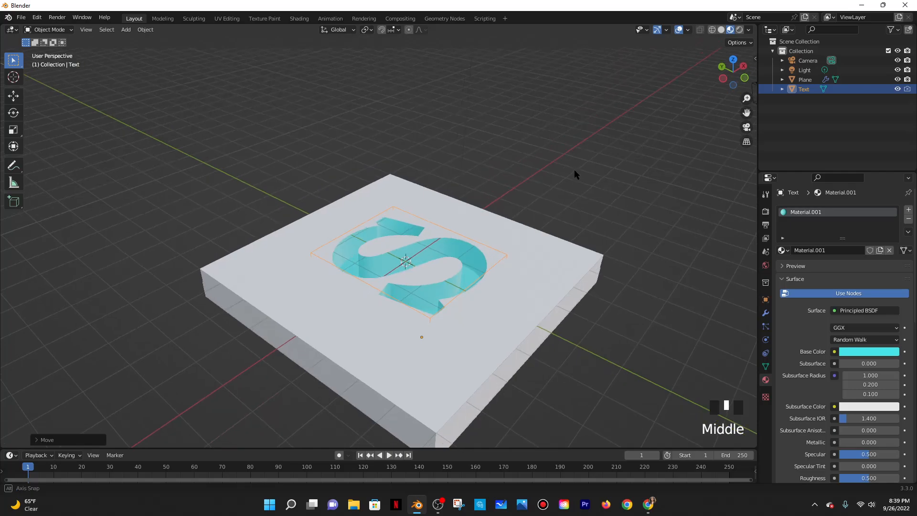
pyautogui.scroll(2, 574, 169)
pyautogui.moveTo(636, 164); pyautogui.dragTo(634, 142, button='middle')
pyautogui.click(609, 184)
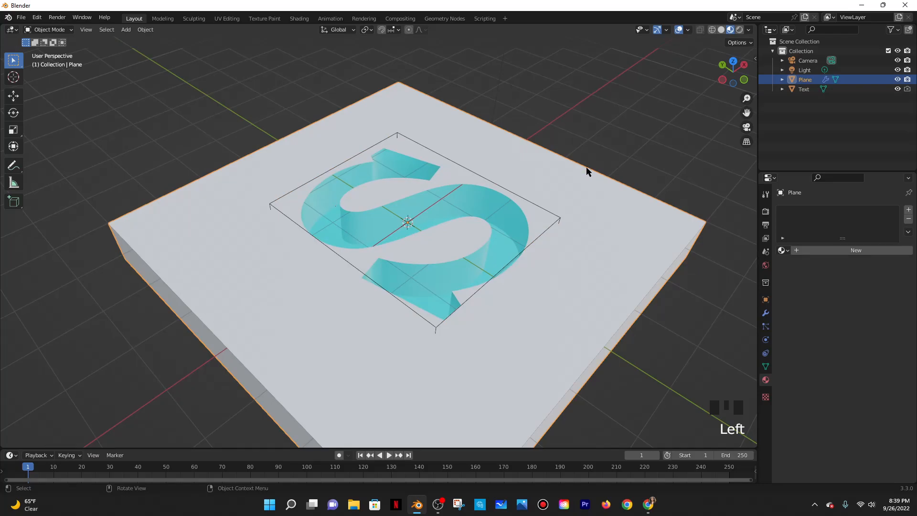
pyautogui.press('s')
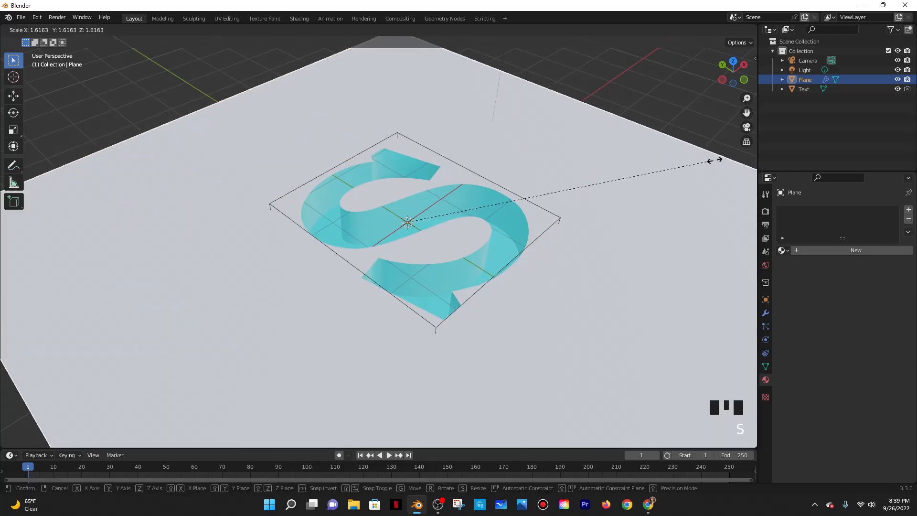
pyautogui.click(2, 145)
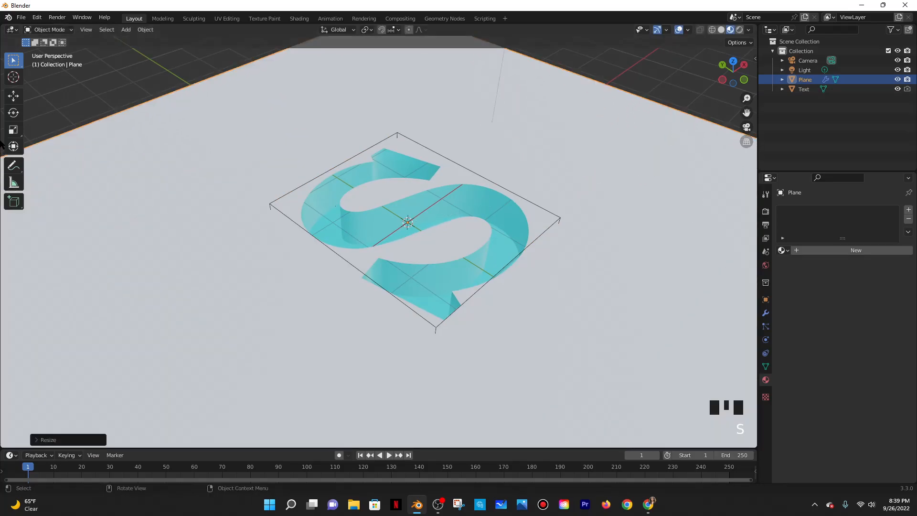
# Frame the engraved letter S closely in the viewport and align the camera to that view
pyautogui.scroll(-5, 2, 184)
pyautogui.scroll(-4, 385, 119)
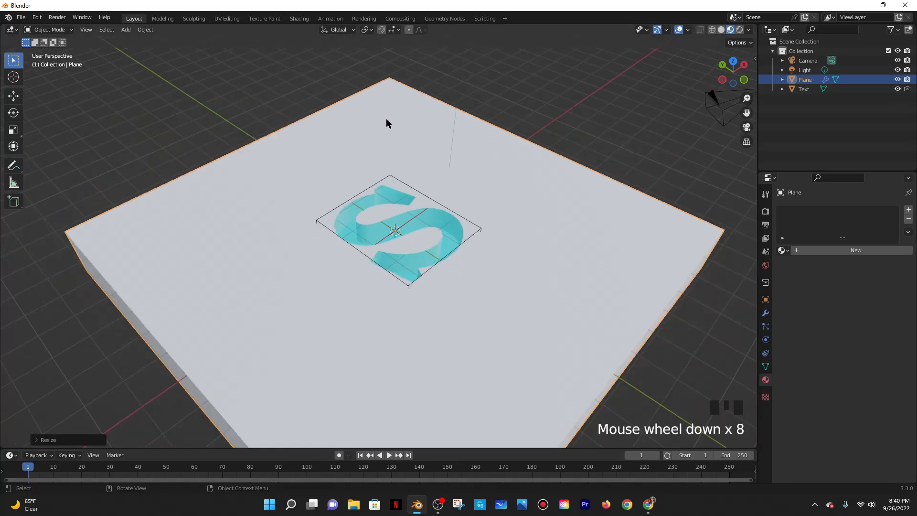
pyautogui.scroll(5, 423, 131)
pyautogui.scroll(-1, 435, 135)
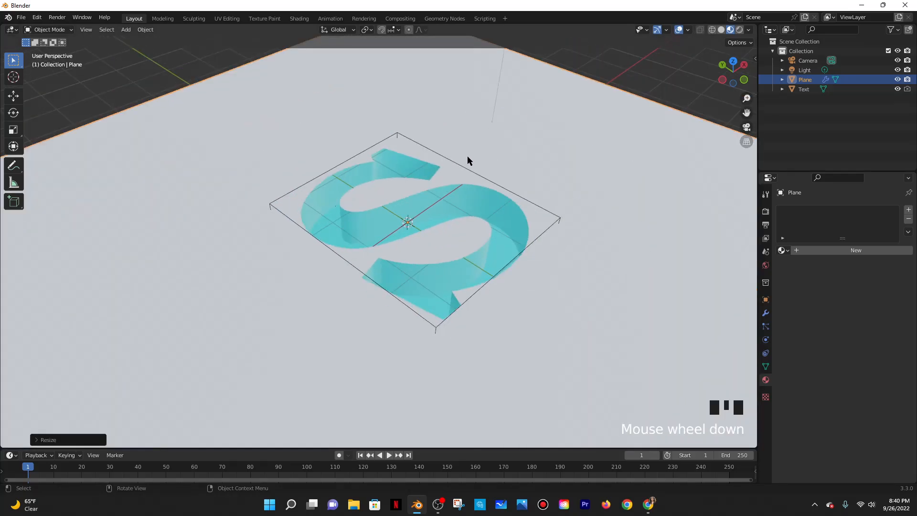
pyautogui.keyDown('shift'); pyautogui.moveTo(540, 88); pyautogui.dragTo(540, 109, button='middle'); pyautogui.keyUp('shift')
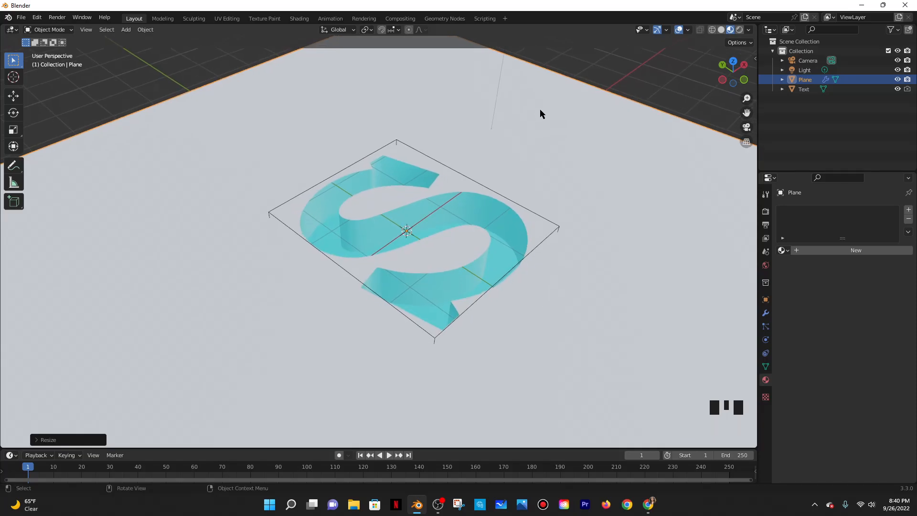
pyautogui.press('ctrl+alt+KP_0')
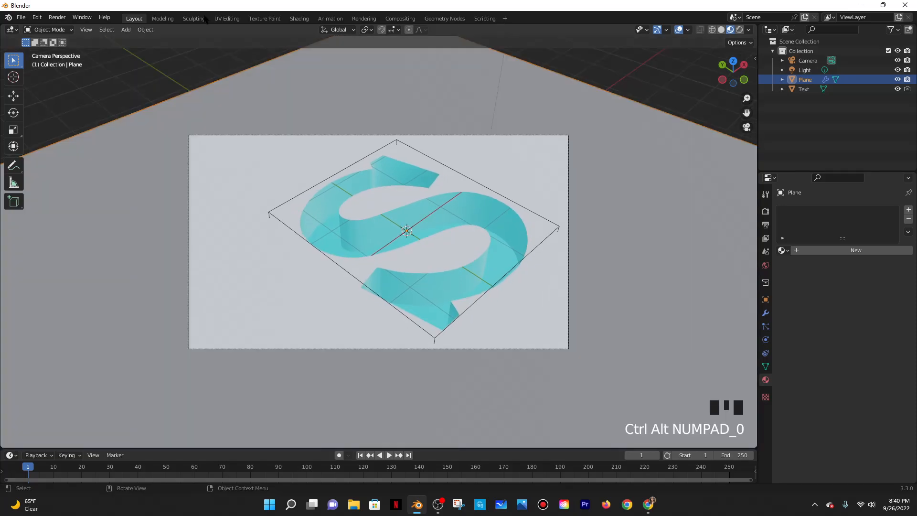
# Check the Emulate Numpad setting in the Input preferences
pyautogui.click(36, 17)
pyautogui.click(57, 154)
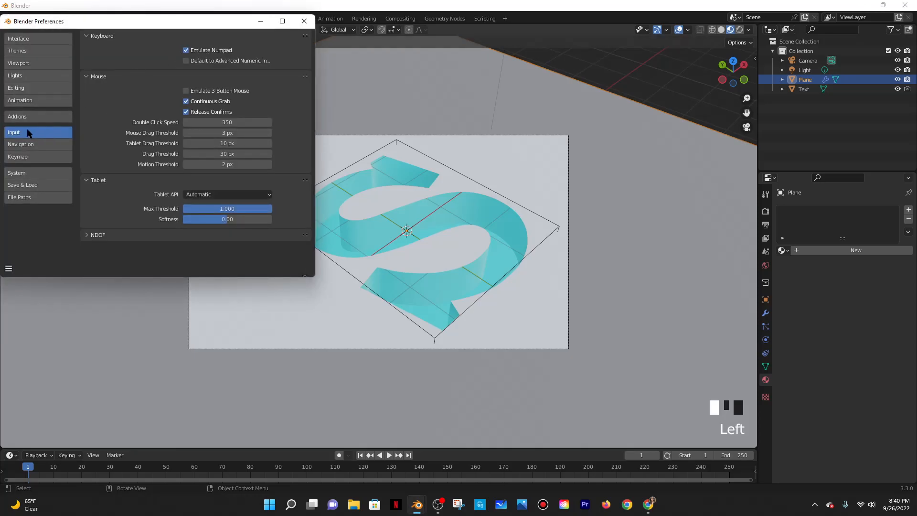
pyautogui.click(304, 21)
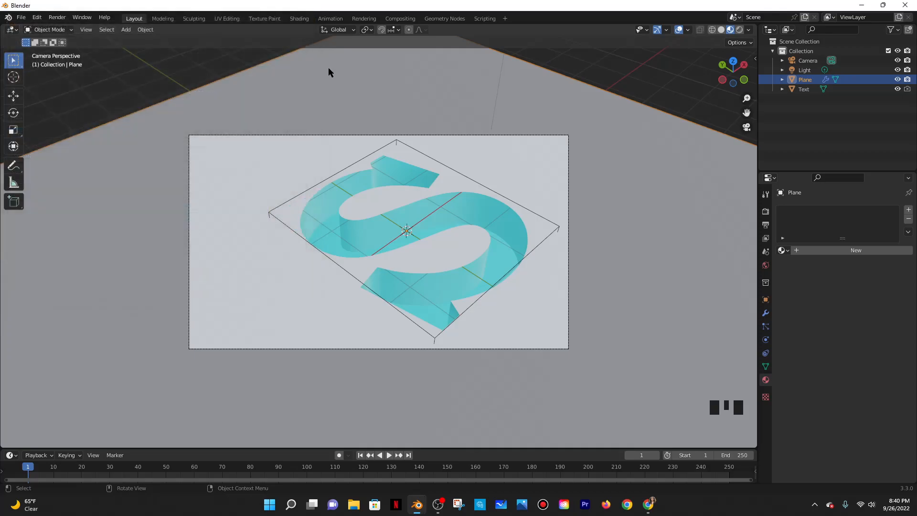
# Leave the camera view, refine the framing of the letter S, and realign the camera to the adjusted view
pyautogui.middleClick(591, 130)
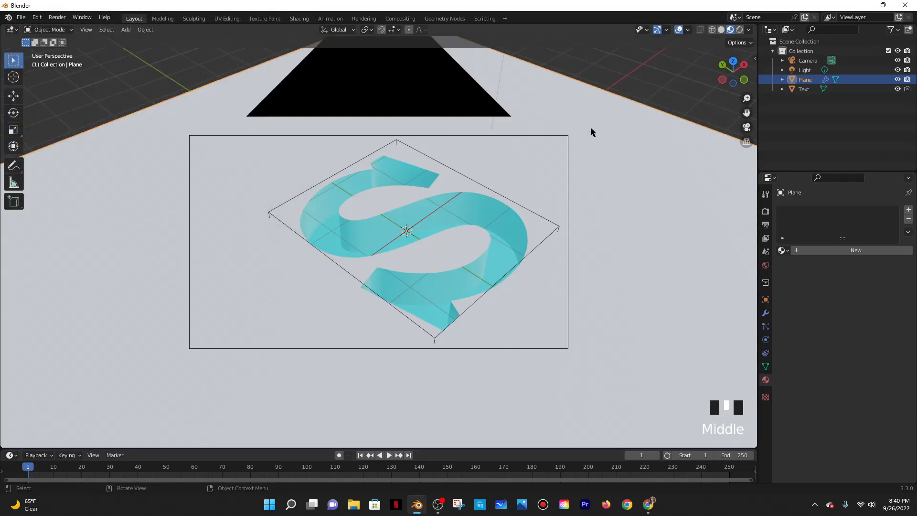
pyautogui.press('KP_0')
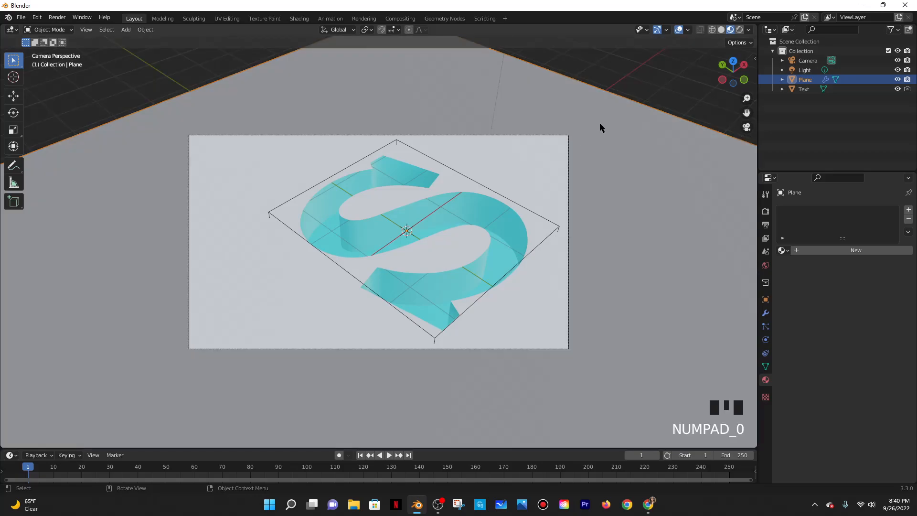
pyautogui.middleClick(601, 130)
pyautogui.keyDown('shift'); pyautogui.moveTo(646, 153); pyautogui.dragTo(635, 153, button='middle'); pyautogui.keyUp('shift')
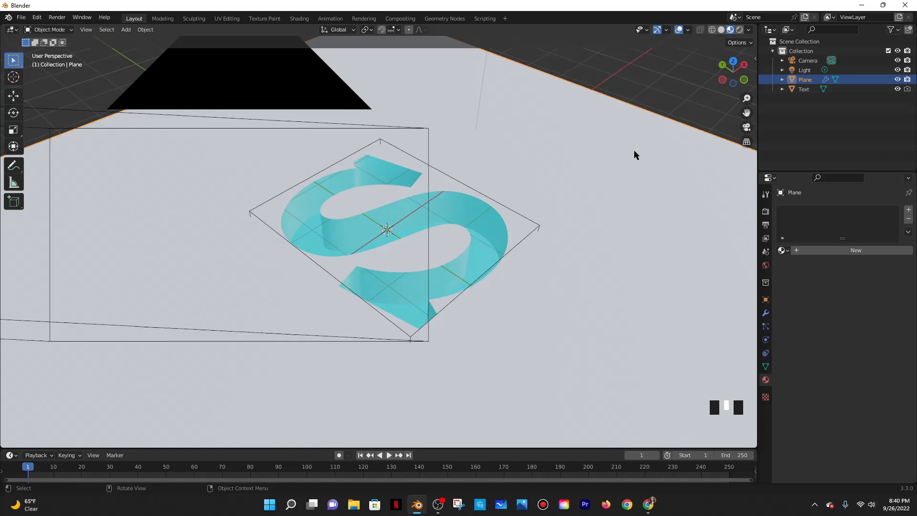
pyautogui.press('ctrl+alt+KP_0')
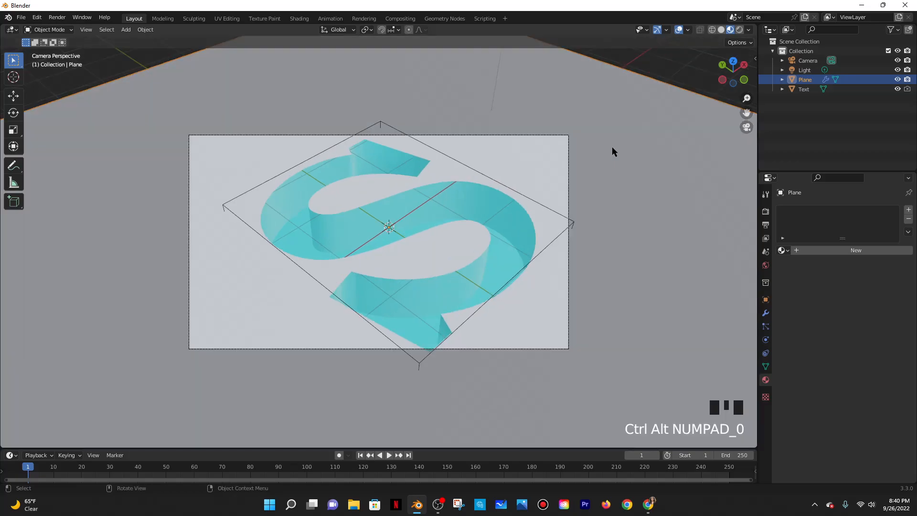
pyautogui.middleClick(612, 148)
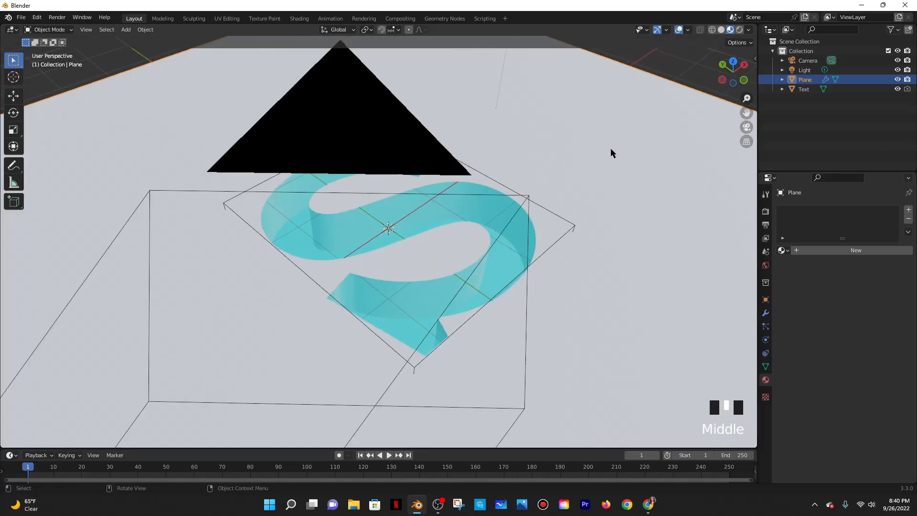
pyautogui.scroll(-3, 610, 150)
pyautogui.press('ctrl+alt+KP_0')
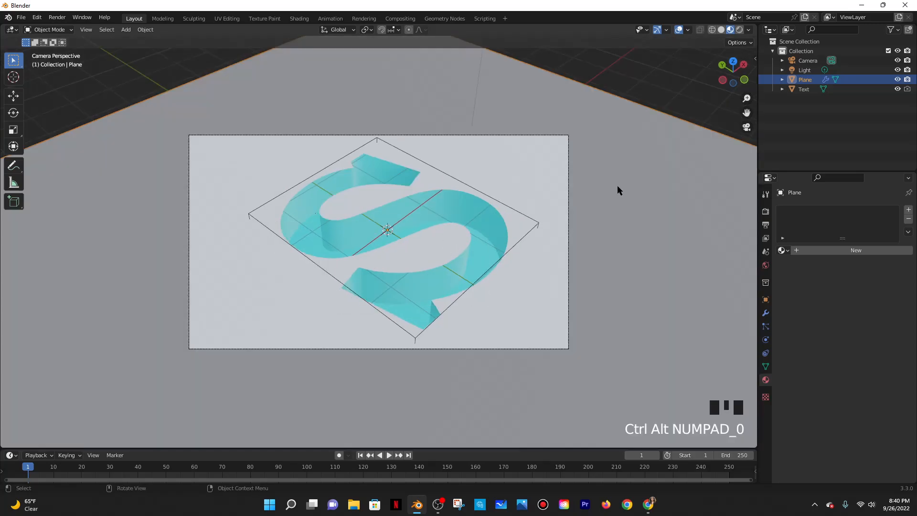
pyautogui.middleClick(599, 197)
pyautogui.keyDown('shift'); pyautogui.moveTo(599, 196); pyautogui.dragTo(598, 196, button='middle'); pyautogui.keyUp('shift')
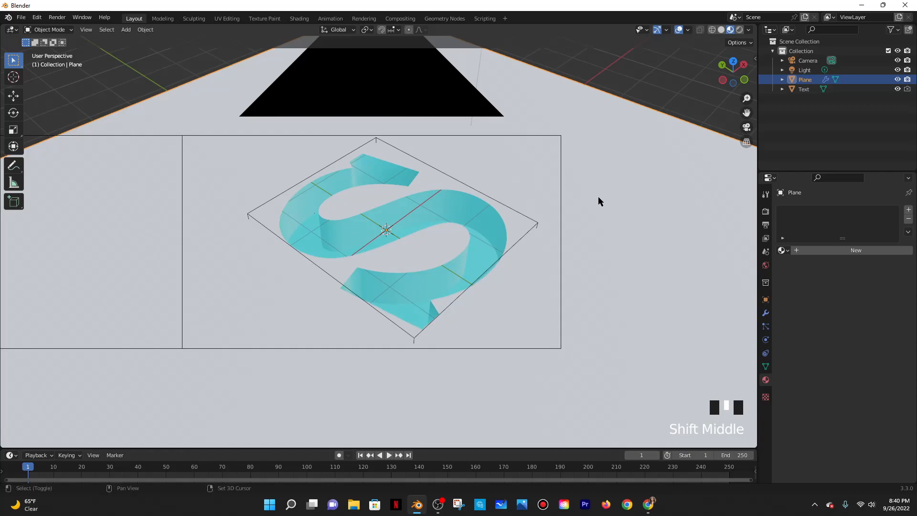
pyautogui.press('ctrl+alt+KP_0')
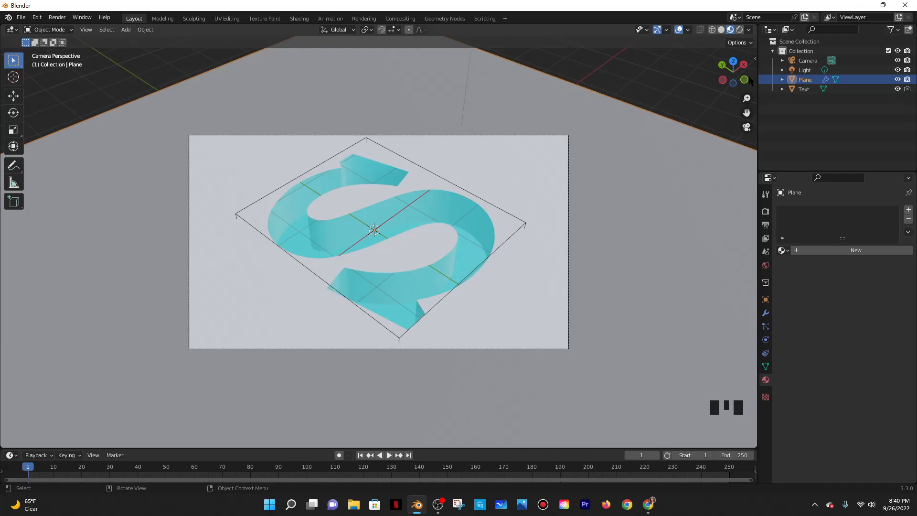
# Show the viewport in Solid shading and select the letter S cutter inside the slab
pyautogui.click(721, 30)
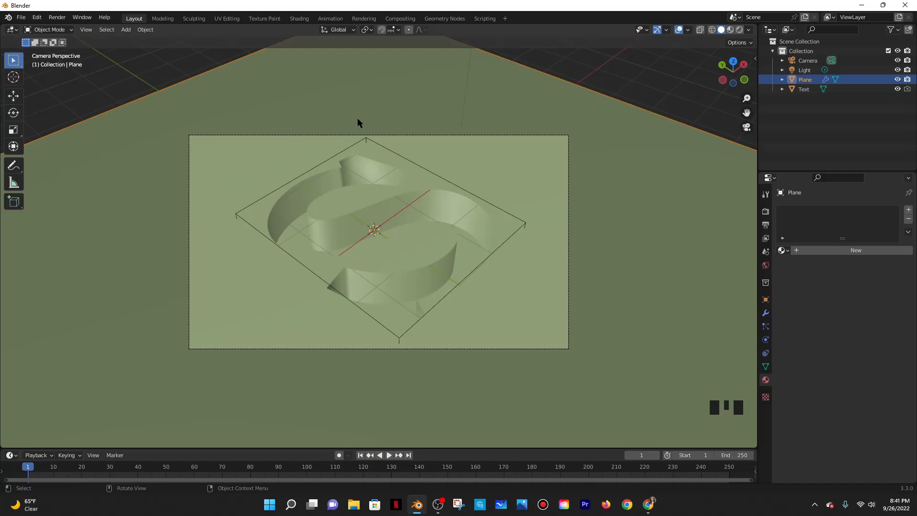
pyautogui.click(366, 170)
pyautogui.click(389, 151)
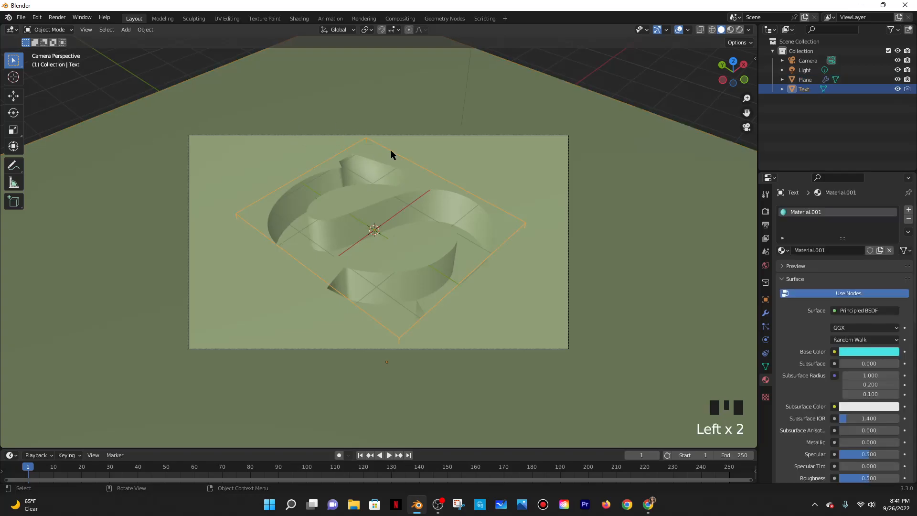
pyautogui.scroll(3, 360, 171)
pyautogui.keyDown('shift'); pyautogui.moveTo(360, 172); pyautogui.dragTo(376, 244, button='middle'); pyautogui.keyUp('shift')
pyautogui.moveTo(380, 199); pyautogui.dragTo(384, 143, button='middle')
pyautogui.click(385, 145)
pyautogui.click(385, 146)
pyautogui.click(399, 126)
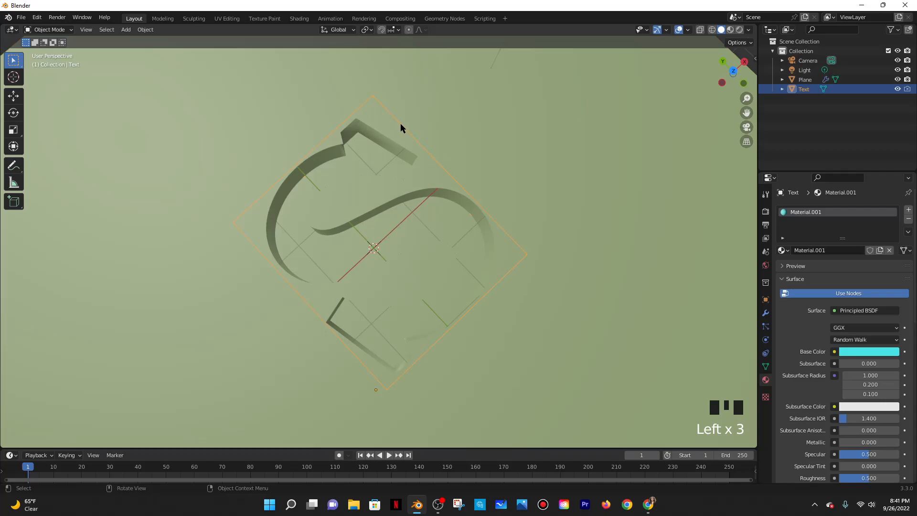
# Edit the letter S cutter's mesh in face select mode and select the flat outer face of its serif
pyautogui.press('Tab')
pyautogui.moveTo(376, 159); pyautogui.dragTo(320, 191, button='middle')
pyautogui.scroll(5, 396, 191)
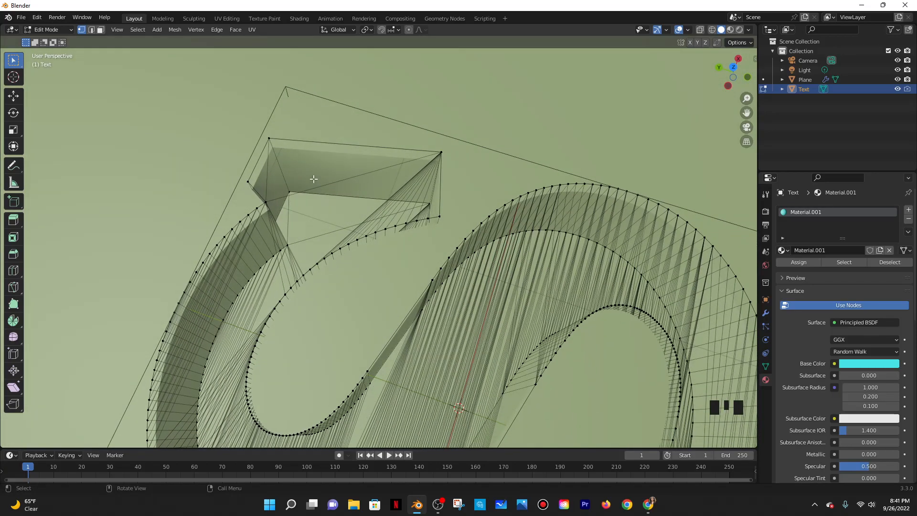
pyautogui.click(100, 30)
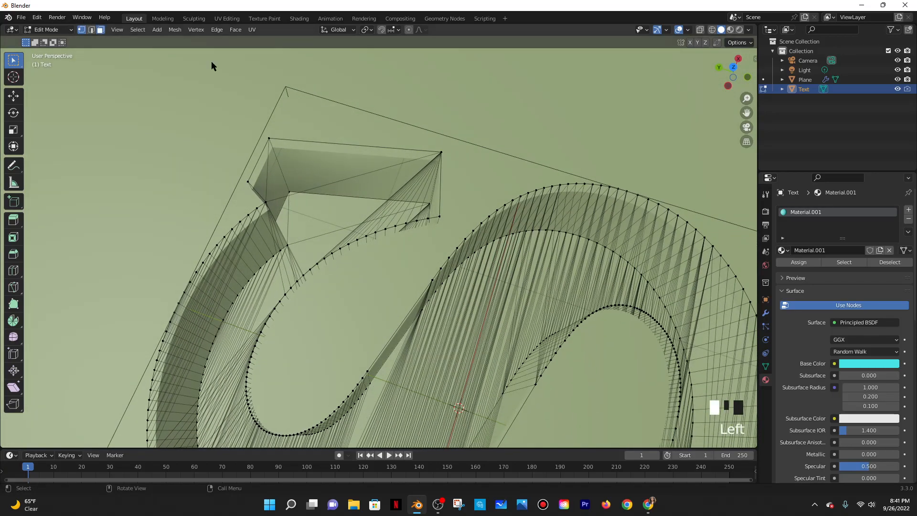
pyautogui.click(348, 164)
pyautogui.moveTo(397, 194); pyautogui.dragTo(378, 283, button='middle')
pyautogui.click(254, 232)
pyautogui.click(241, 231)
pyautogui.click(315, 238)
pyautogui.click(318, 262)
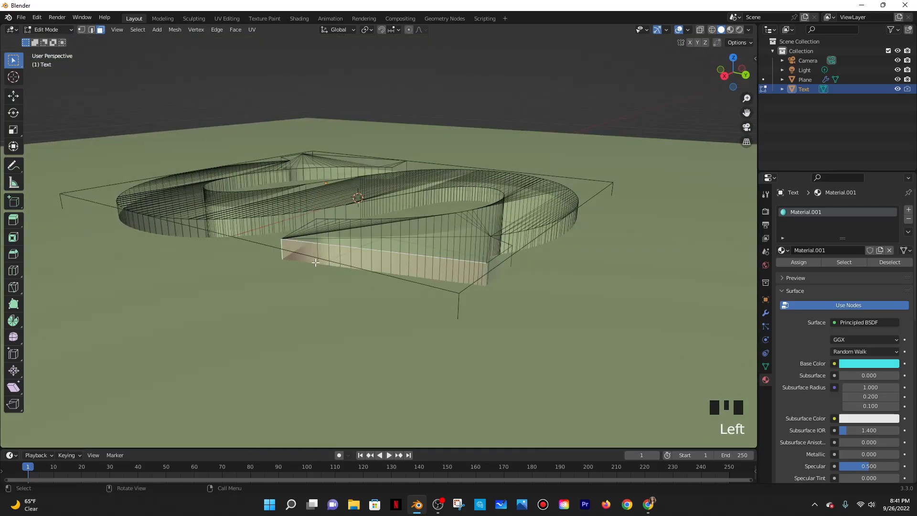
# Try insetting the selected serif face and extruding it twice, and inspect the engraving in Object Mode
pyautogui.moveTo(518, 252); pyautogui.dragTo(348, 298, button='middle')
pyautogui.press('i')
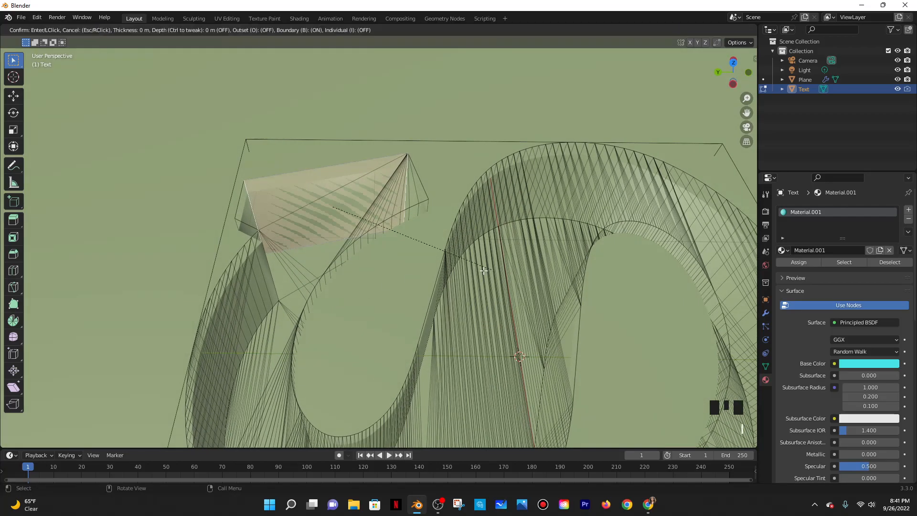
pyautogui.click(480, 270)
pyautogui.moveTo(480, 270); pyautogui.dragTo(492, 270, button='middle')
pyautogui.press('e')
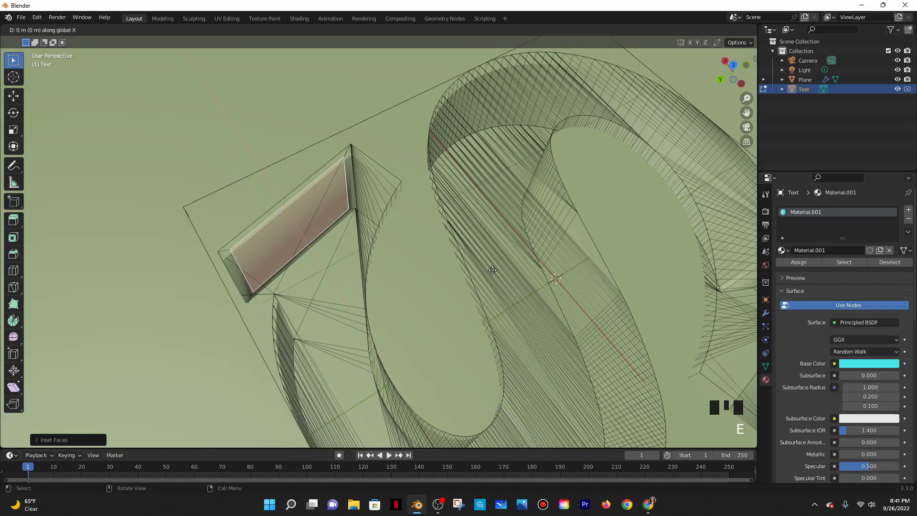
pyautogui.click(458, 258)
pyautogui.press('e')
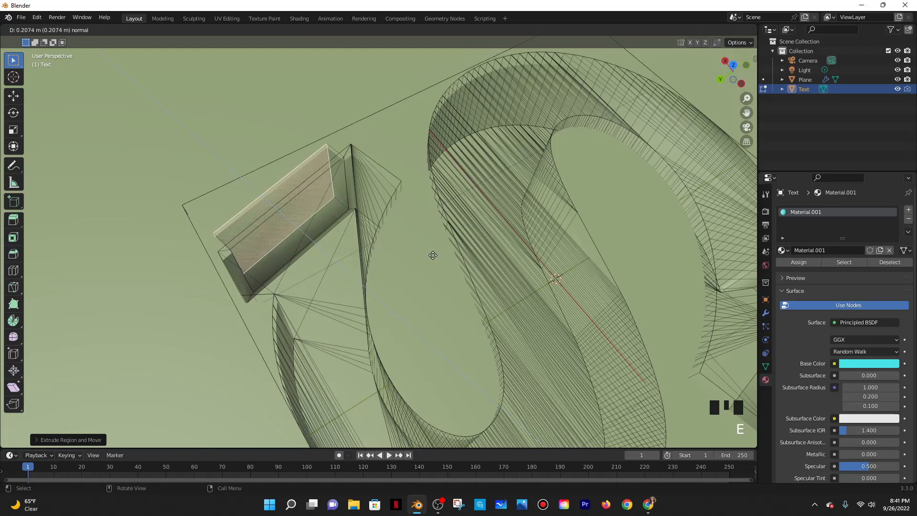
pyautogui.click(432, 253)
pyautogui.press('Tab')
pyautogui.moveTo(526, 290)
pyautogui.mouseDown(button='middle')
pyautogui.moveTo(456, 267)
pyautogui.moveTo(470, 287)
pyautogui.moveTo(463, 313)
pyautogui.moveTo(477, 275)
pyautogui.moveTo(465, 322)
pyautogui.moveTo(475, 313)
pyautogui.mouseUp(button='middle')
pyautogui.scroll(-5, 455, 265)
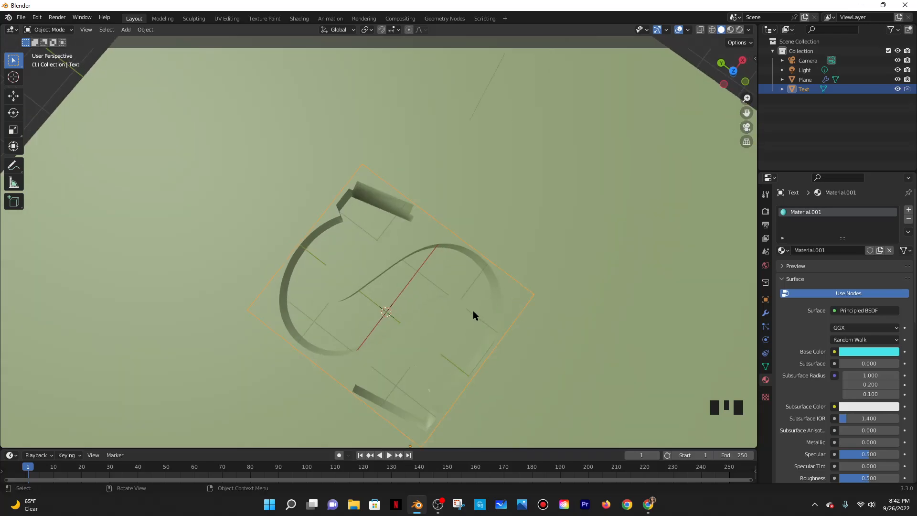
# Undo the inset and both extrusions on the serif face
pyautogui.hotkey('ctrl', 'z')
pyautogui.hotkey('ctrl', 'z')
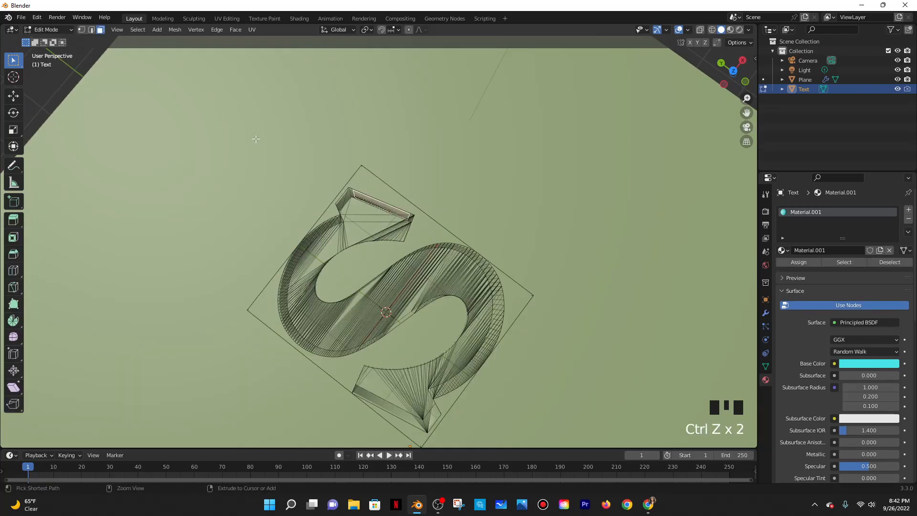
pyautogui.scroll(4, 320, 171)
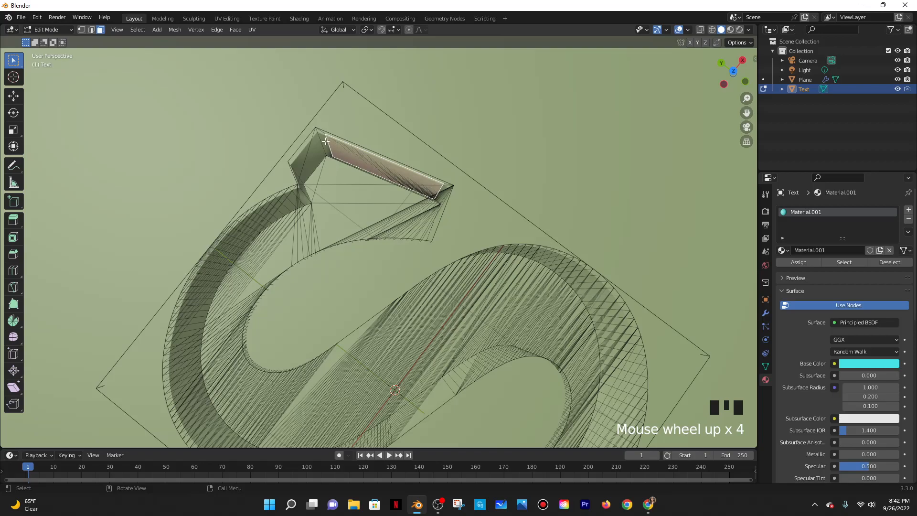
pyautogui.hotkey('ctrl', 'z')
pyautogui.hotkey('ctrl', 'z')
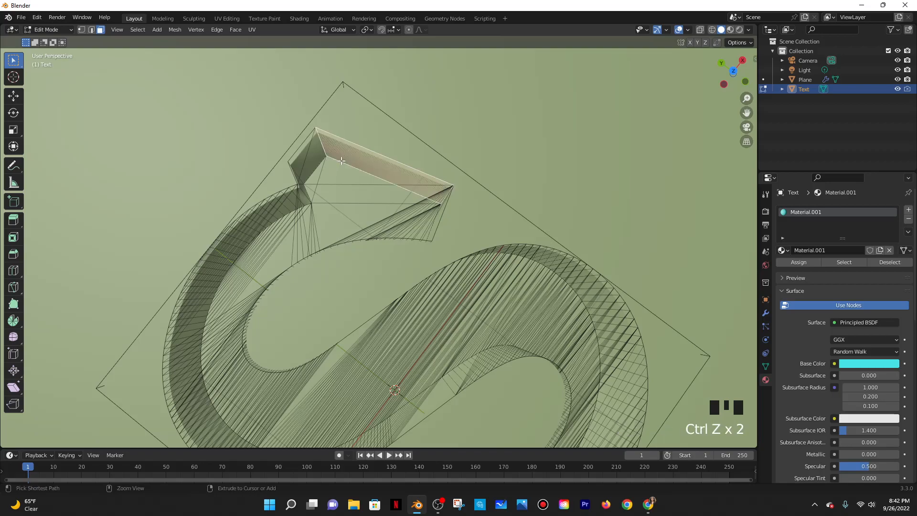
# Try extruding the full serif face slightly inward and inspect the engraving in Object Mode
pyautogui.press('e')
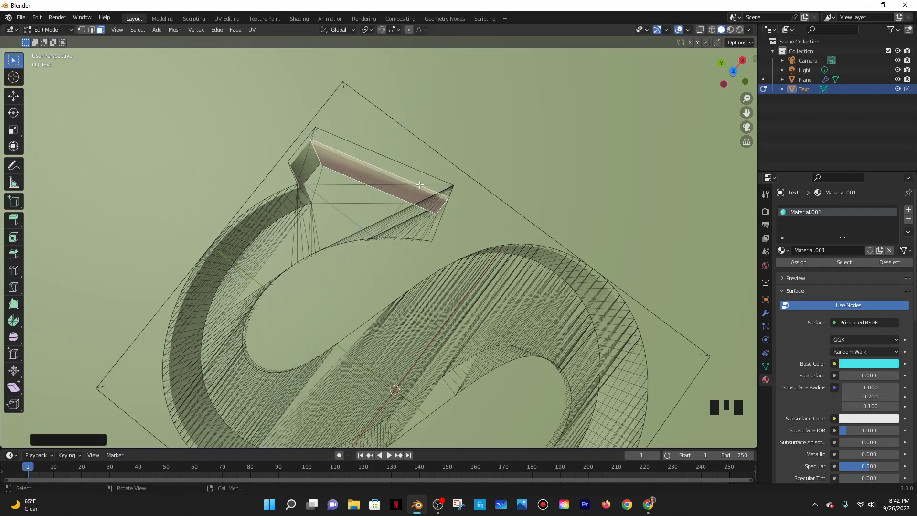
pyautogui.click(420, 187)
pyautogui.press('Tab')
pyautogui.scroll(-1, 439, 203)
pyautogui.moveTo(440, 203); pyautogui.dragTo(440, 183, button='middle')
# Undo the inward extrusion of the serif face and return to Object Mode to inspect the engraved serif
pyautogui.hotkey('ctrl', 'z')
pyautogui.hotkey('ctrl', 'z')
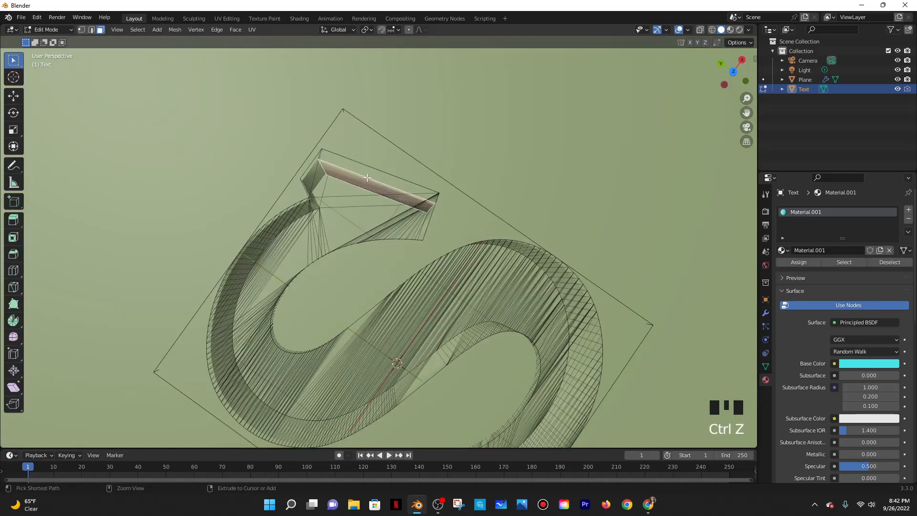
pyautogui.hotkey('ctrl', 'z')
pyautogui.scroll(2, 327, 164)
pyautogui.moveTo(326, 164); pyautogui.dragTo(300, 197, button='middle')
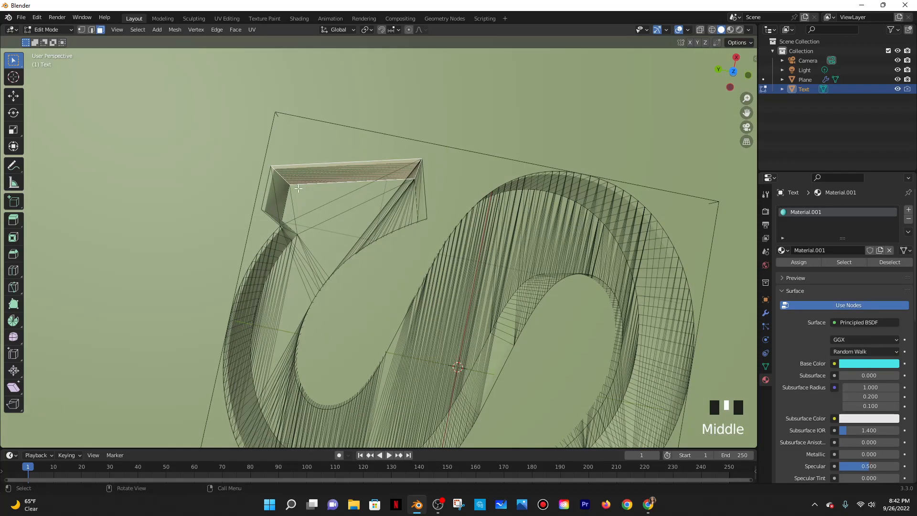
pyautogui.moveTo(415, 157); pyautogui.dragTo(417, 141, button='middle')
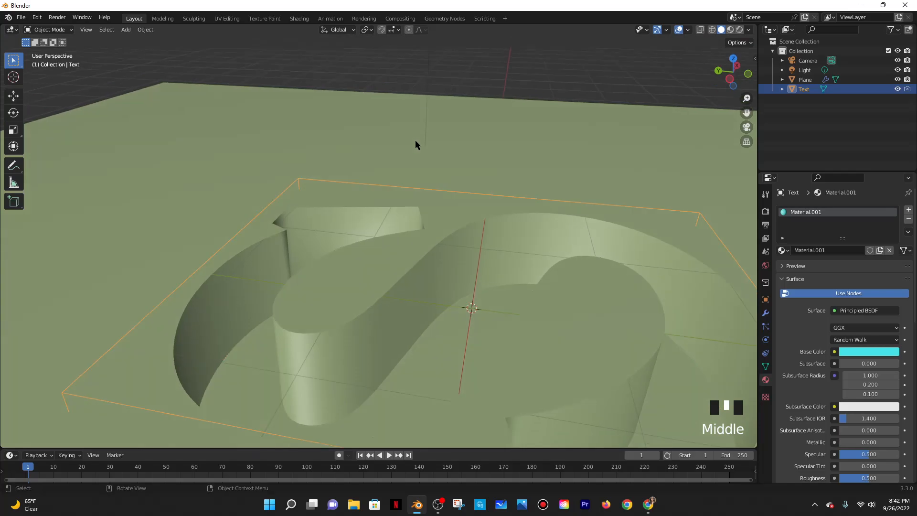
pyautogui.scroll(-2, 418, 143)
pyautogui.moveTo(420, 180); pyautogui.dragTo(420, 205, button='middle')
pyautogui.scroll(4, 368, 191)
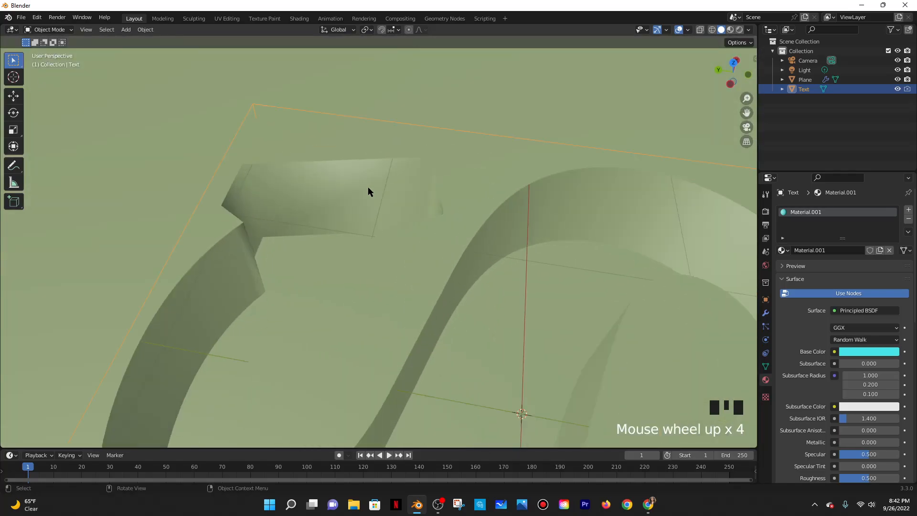
# Add a cube, scale it up uniformly, and move it above the engraved letter S
pyautogui.hotkey('shift', 'a')
pyautogui.moveTo(365, 149)
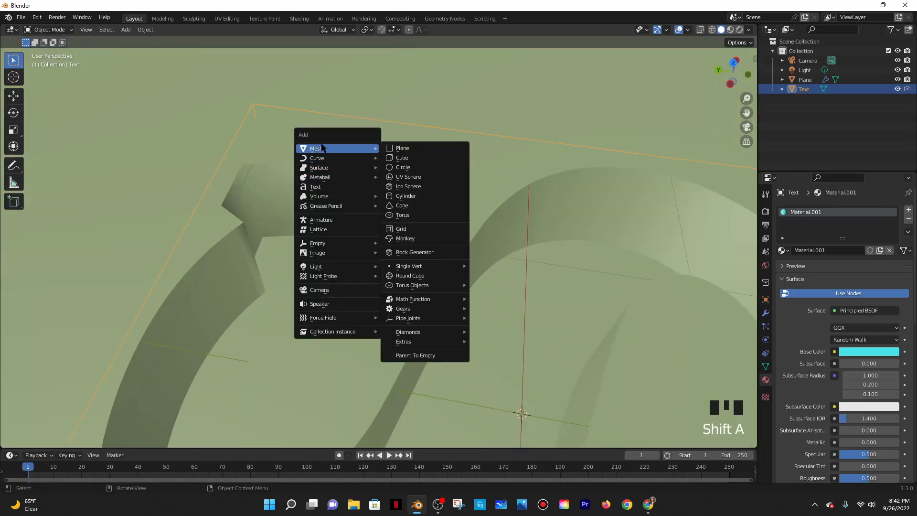
pyautogui.click(414, 158)
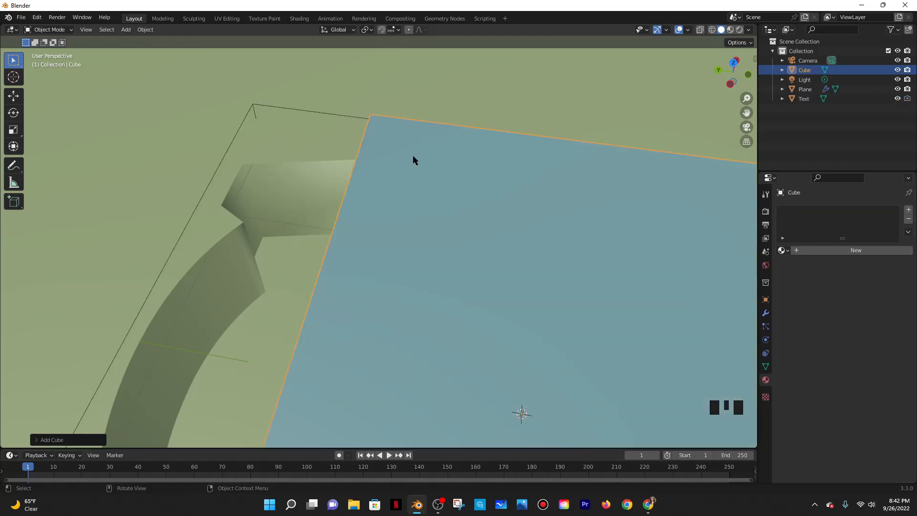
pyautogui.scroll(-7, 412, 156)
pyautogui.moveTo(490, 256); pyautogui.dragTo(492, 239, button='middle')
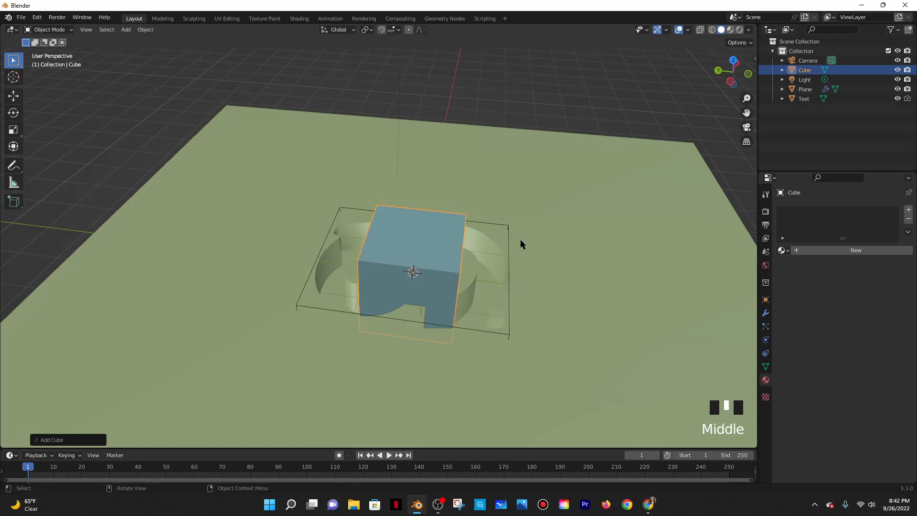
pyautogui.press('s')
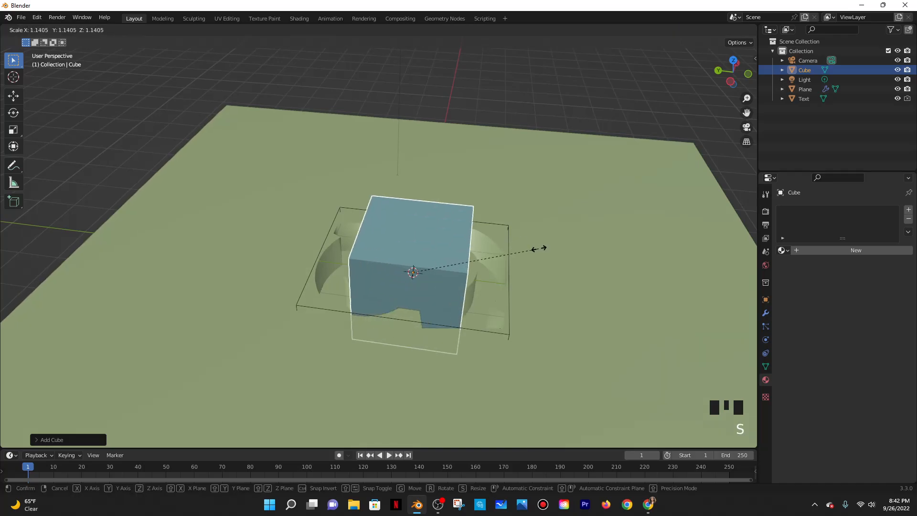
pyautogui.click(552, 249)
pyautogui.press('g')
pyautogui.click(527, 208)
pyautogui.moveTo(528, 207); pyautogui.dragTo(539, 182, button='middle')
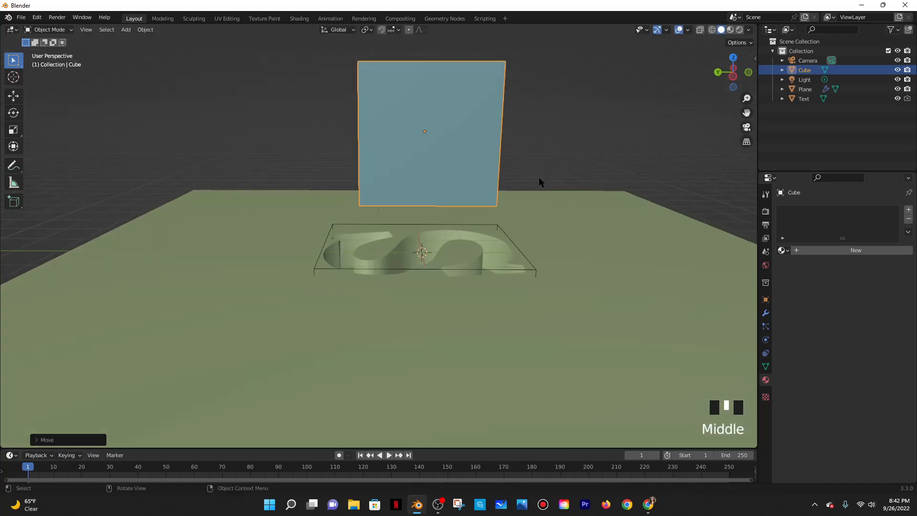
# Stretch the cube along the Y axis into a wide rectangular box
pyautogui.press('s')
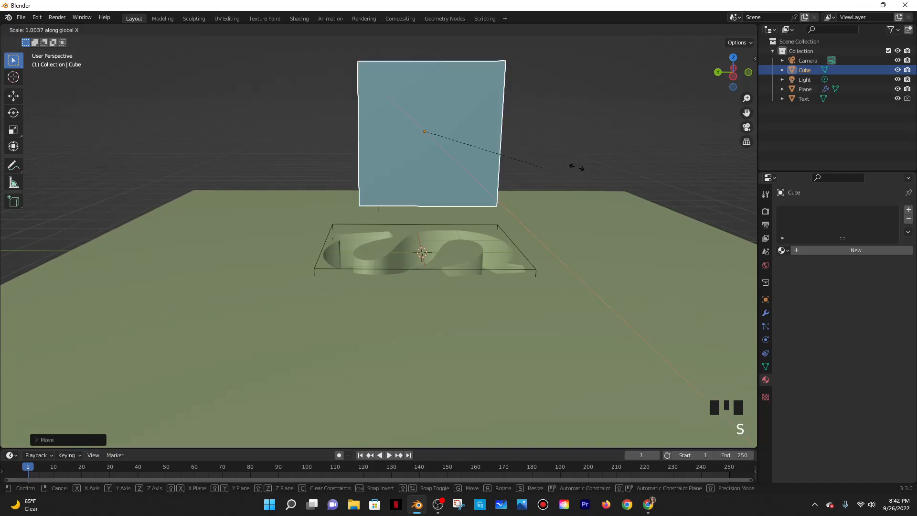
pyautogui.press('x')
pyautogui.click(650, 173)
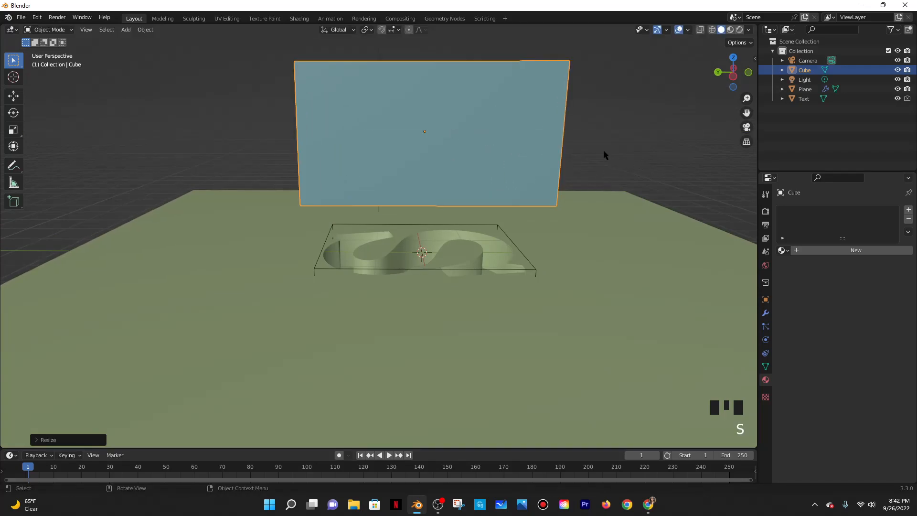
pyautogui.keyDown('shift'); pyautogui.moveTo(603, 151); pyautogui.dragTo(560, 202, button='middle'); pyautogui.keyUp('shift')
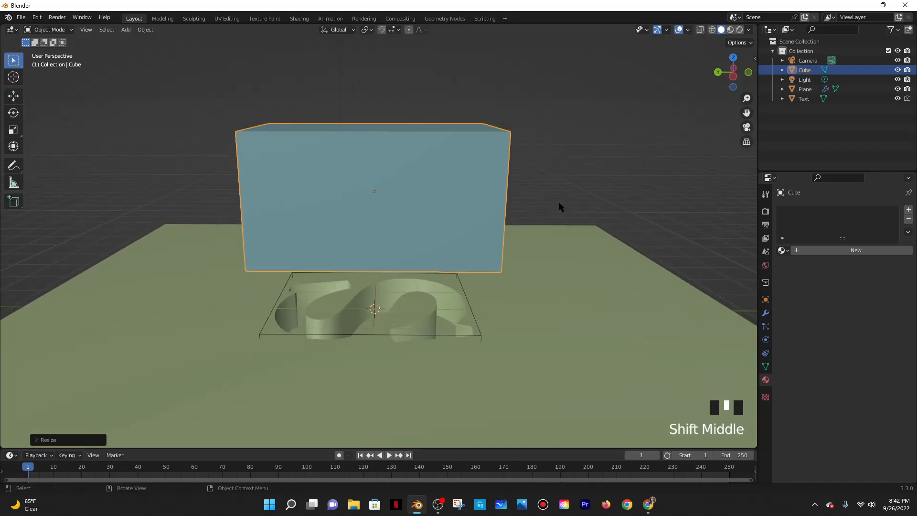
# Delete the box's large front face to leave that side open, and return to Object Mode
pyautogui.press('Tab')
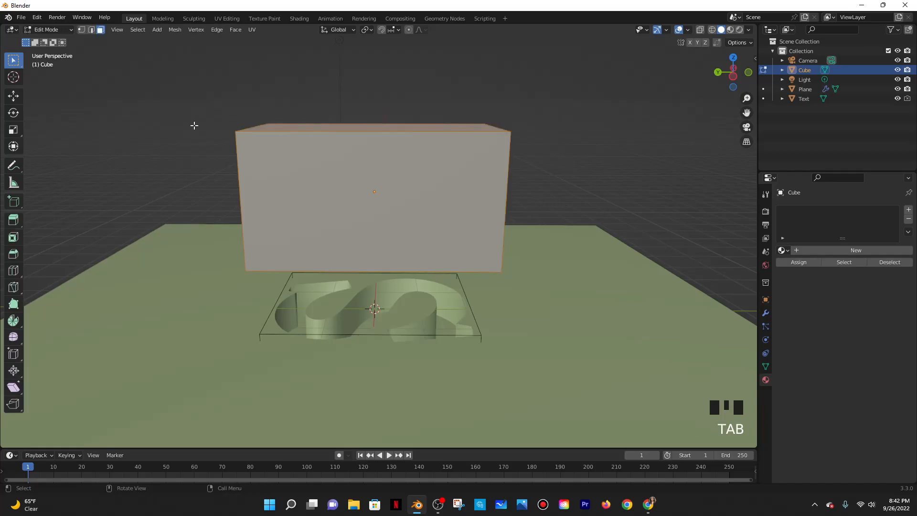
pyautogui.click(378, 206)
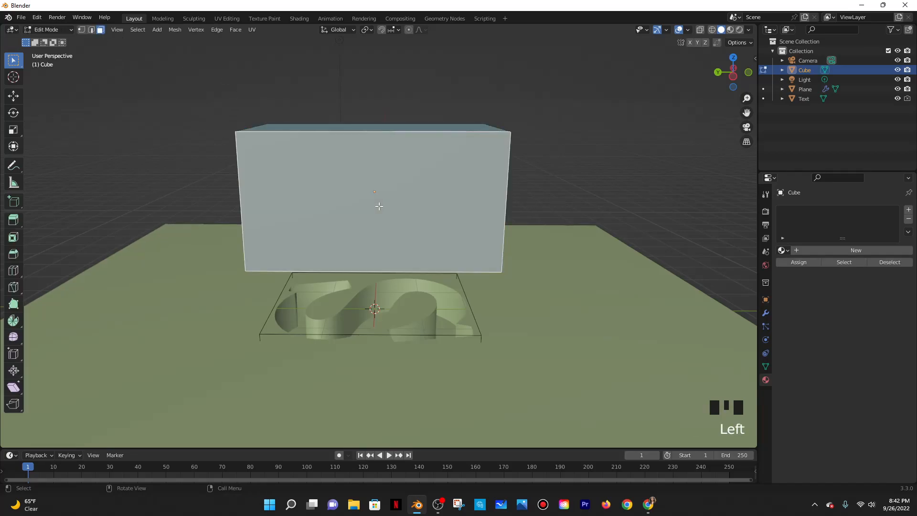
pyautogui.press('x')
pyautogui.click(369, 230)
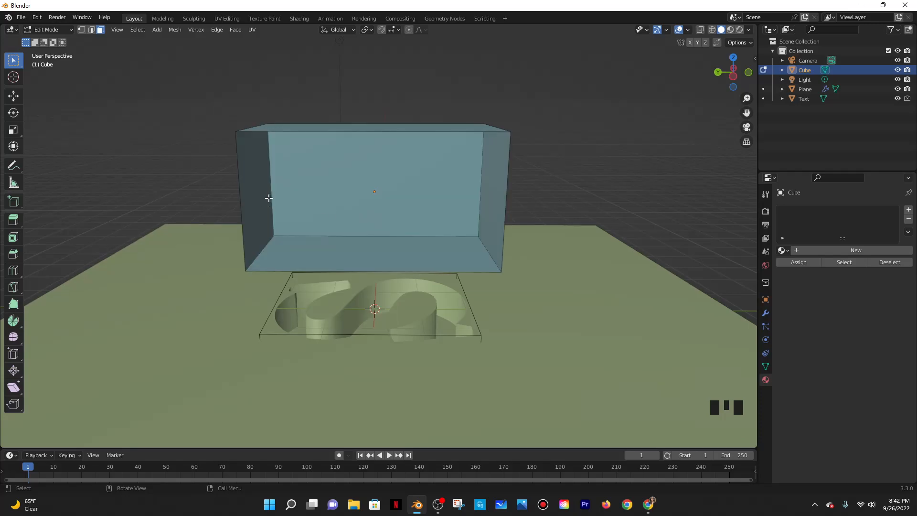
pyautogui.press('Tab')
# Add a second cube, flatten it along the Z axis into a thin board, and move it up to the open box
pyautogui.hotkey('shift', 'a')
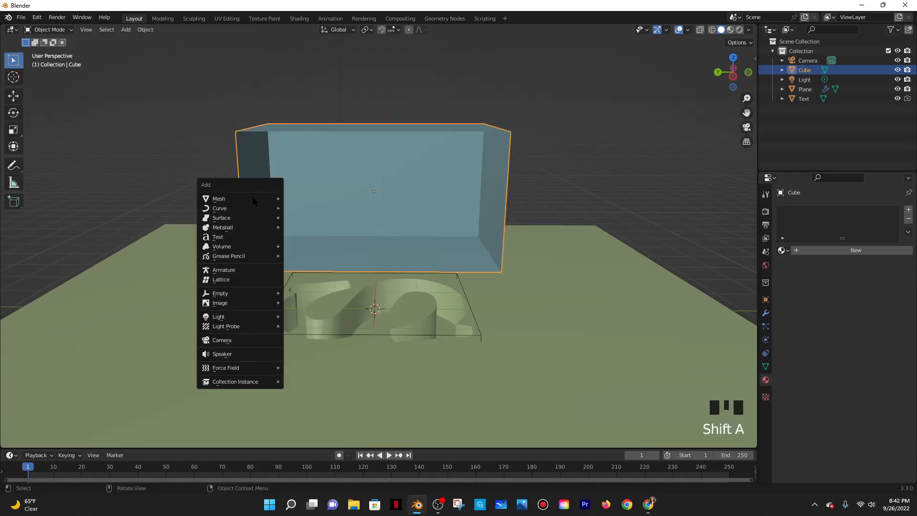
pyautogui.moveTo(256, 199)
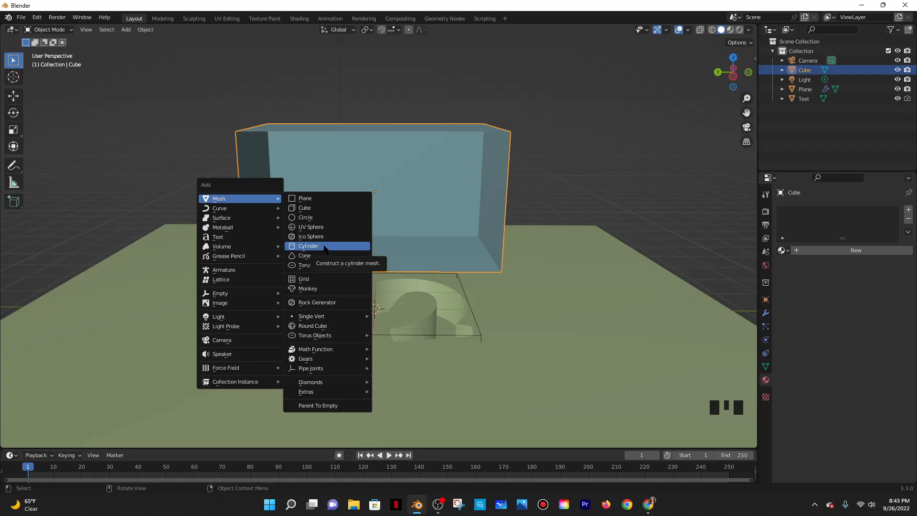
pyautogui.click(318, 208)
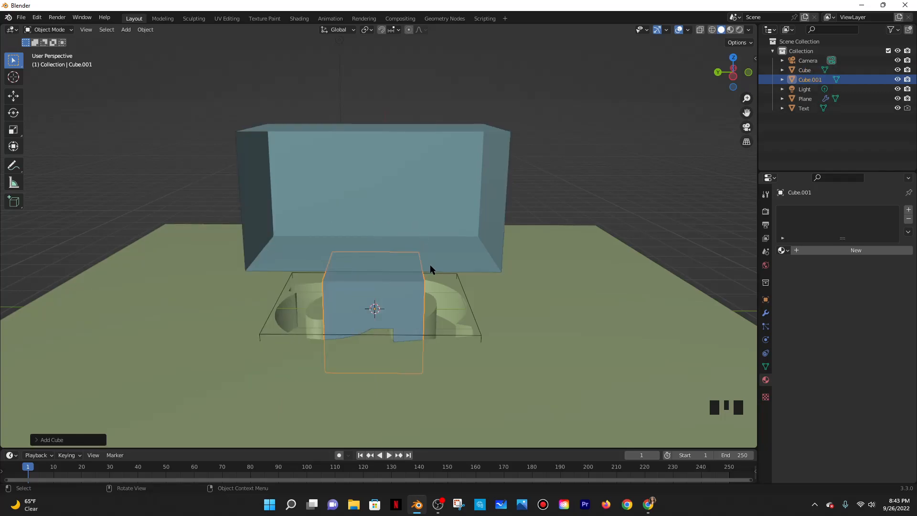
pyautogui.press('s')
pyautogui.press('z')
pyautogui.click(377, 306)
pyautogui.press('g')
pyautogui.click(411, 201)
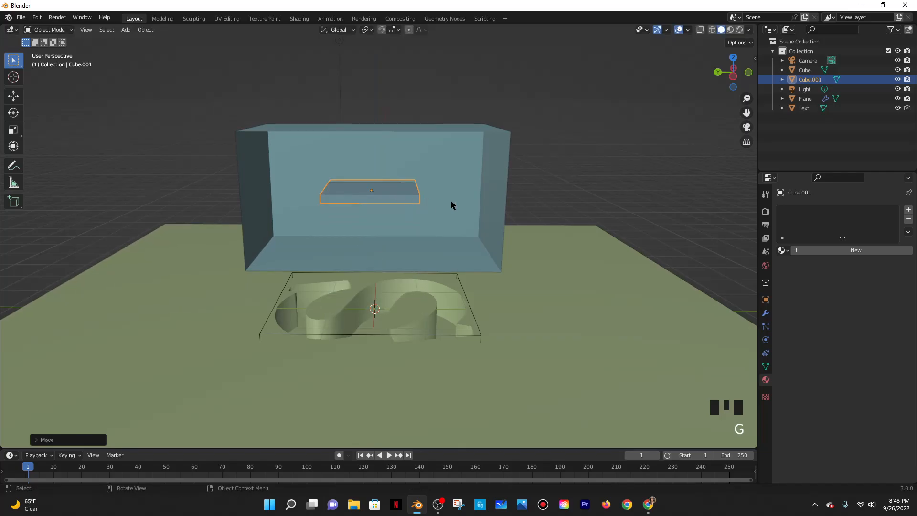
# Scale the flat board down along the X axis to reduce its depth
pyautogui.press('s')
pyautogui.press('y')
pyautogui.press('x')
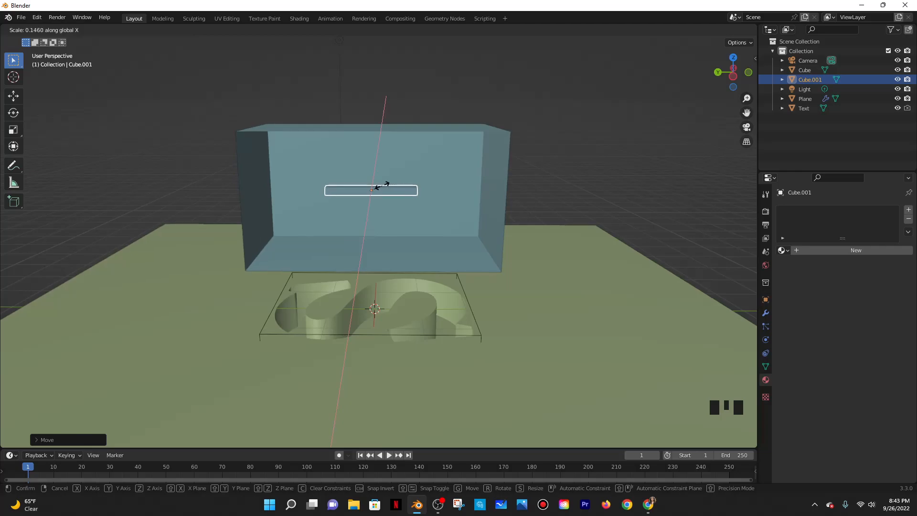
pyautogui.click(415, 183)
pyautogui.moveTo(420, 182); pyautogui.dragTo(419, 200, button='middle')
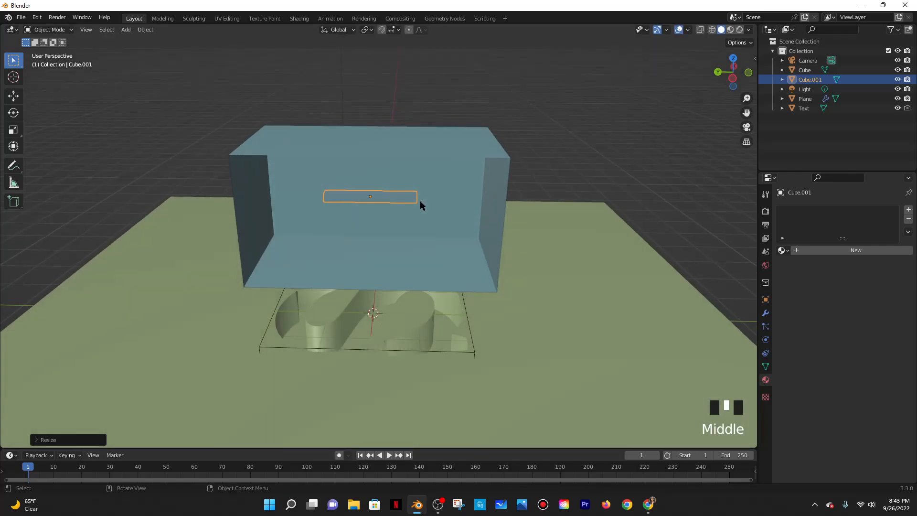
# Select the open box and scale it down along the X axis to make it shallower
pyautogui.click(428, 165)
pyautogui.press('s')
pyautogui.press('x')
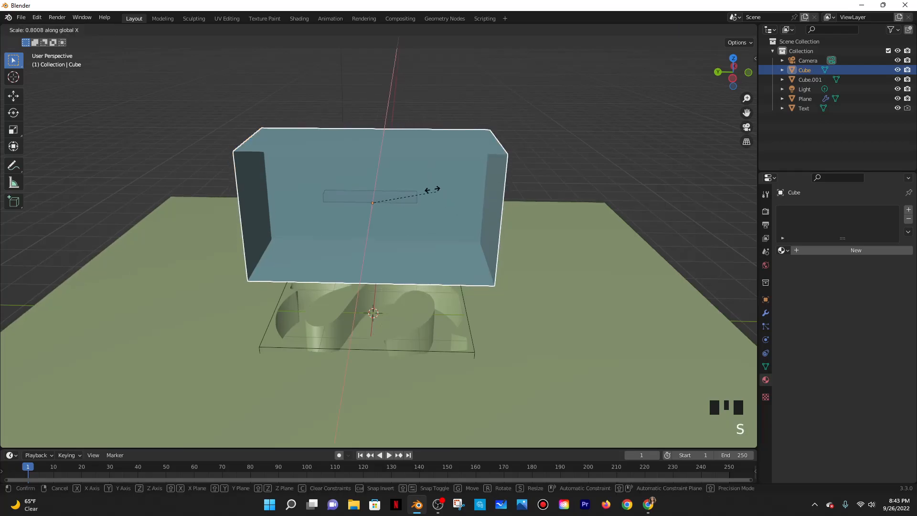
pyautogui.click(409, 185)
# Scale the flat board along the Y axis to span the open box's width, and along the X axis to deepen it
pyautogui.click(406, 196)
pyautogui.press('s')
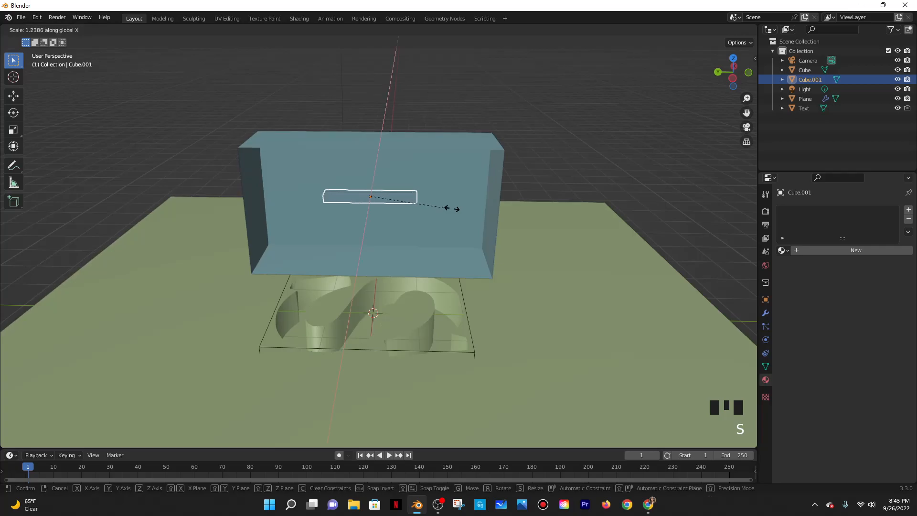
pyautogui.press('y')
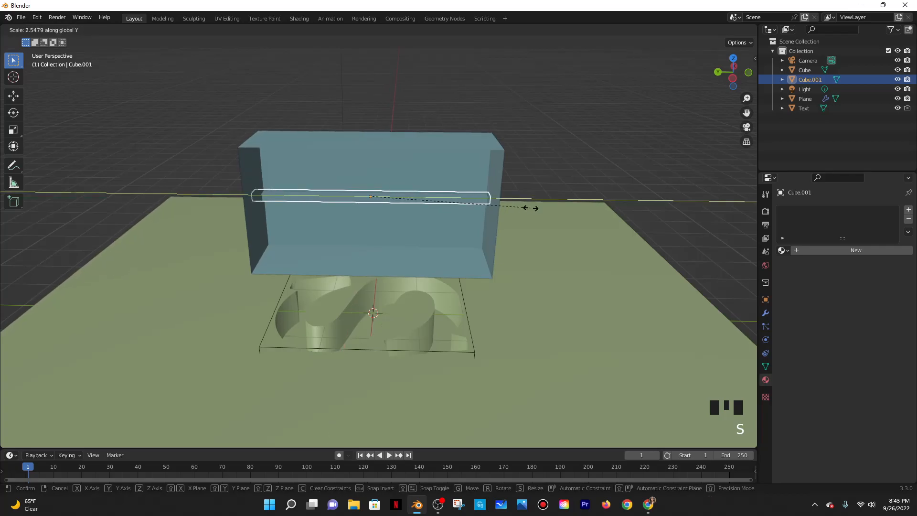
pyautogui.click(521, 211)
pyautogui.press('s')
pyautogui.press('x')
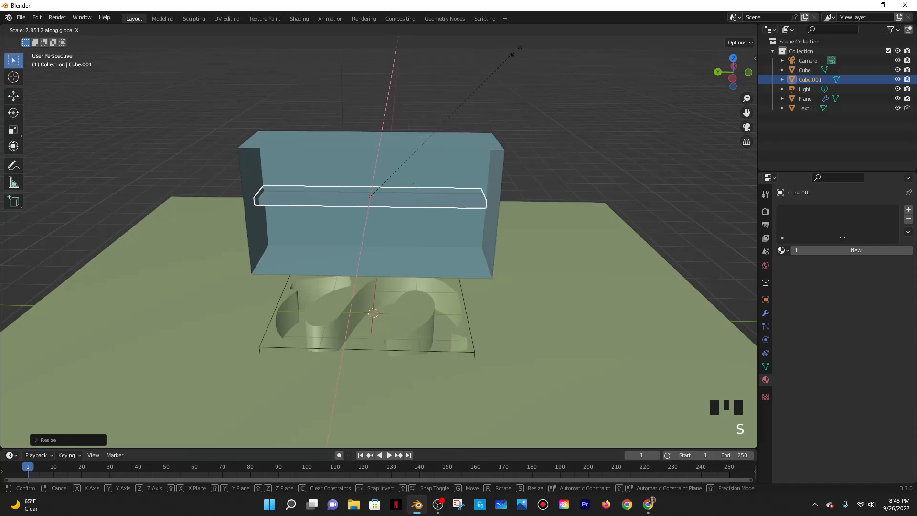
pyautogui.click(426, 141)
# Move the board along the X axis to fit it within the box's depth
pyautogui.moveTo(426, 141); pyautogui.dragTo(445, 200, button='middle')
pyautogui.press('g')
pyautogui.press('x')
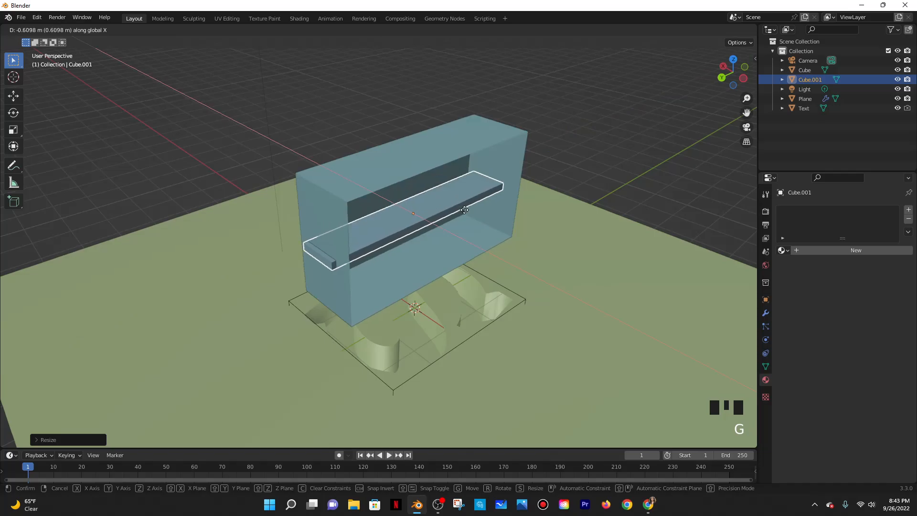
pyautogui.press('g')
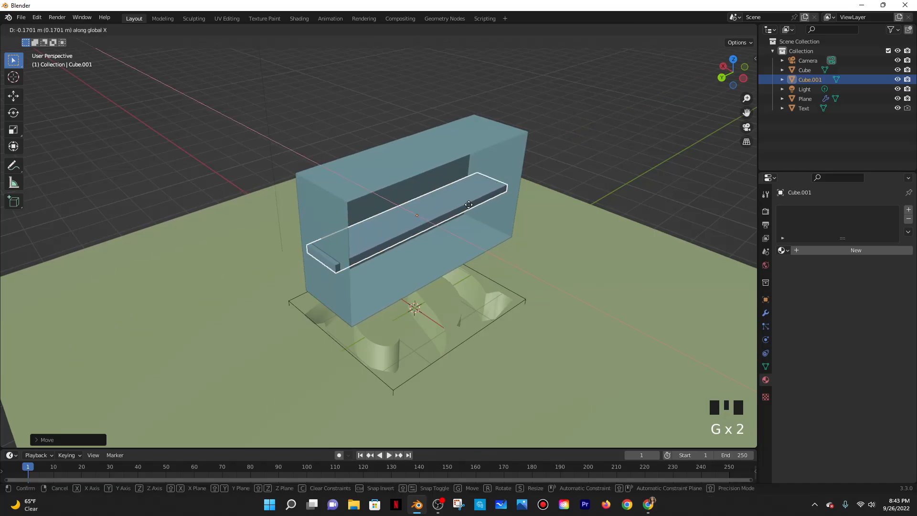
pyautogui.click(465, 205)
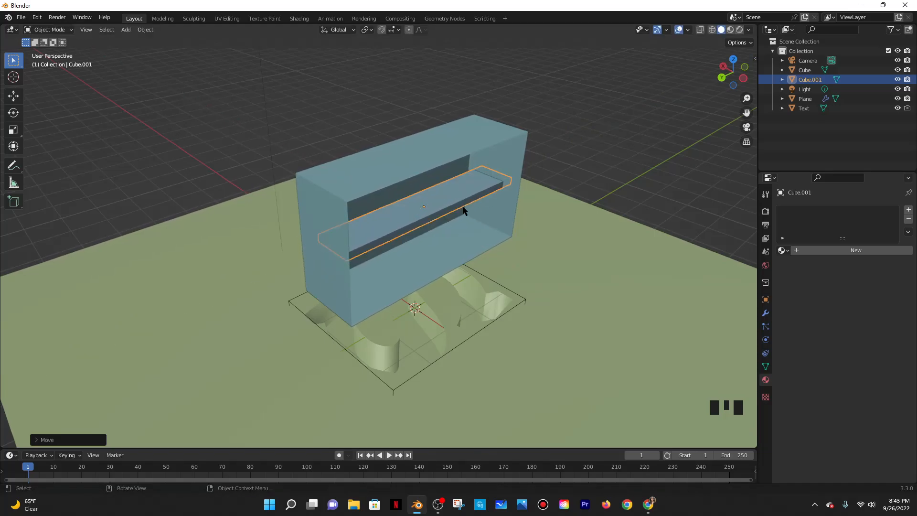
# Shift the board along the Y axis to align its ends with the box's two side walls
pyautogui.moveTo(466, 206); pyautogui.dragTo(461, 201, button='middle')
pyautogui.press('g')
pyautogui.press('y')
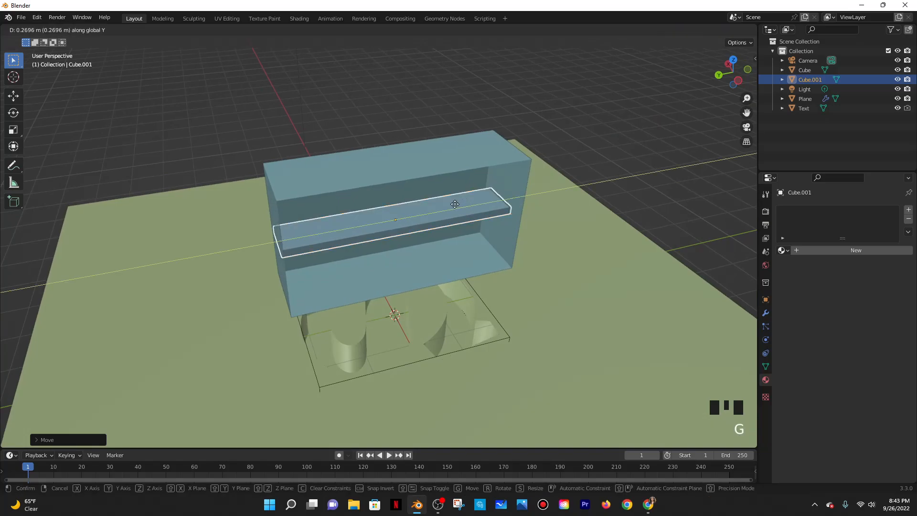
pyautogui.click(453, 204)
pyautogui.moveTo(454, 204); pyautogui.dragTo(461, 205, button='middle')
pyautogui.press('g')
pyautogui.press('y')
pyautogui.click(500, 212)
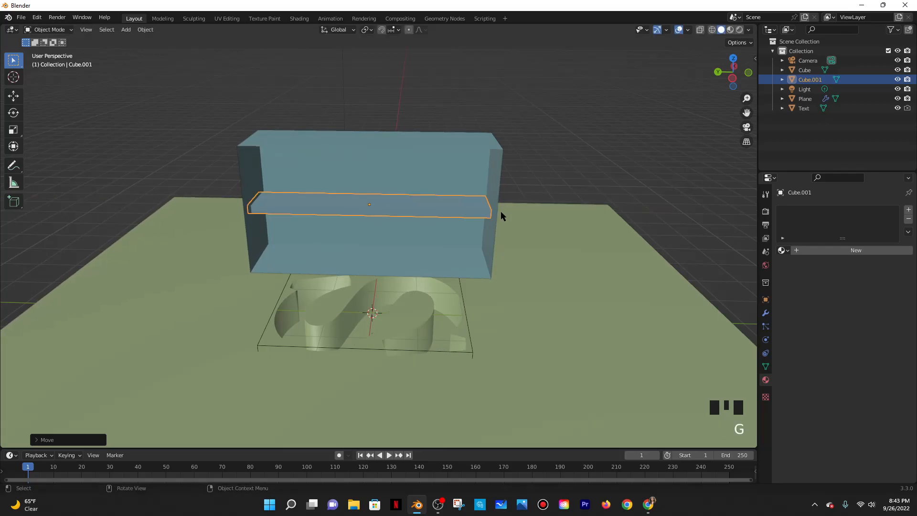
pyautogui.press('g')
pyautogui.press('y')
pyautogui.click(500, 211)
# Turn on snapping to faces and move the board along the Y axis towards the box's side wall
pyautogui.click(381, 30)
pyautogui.click(398, 29)
pyautogui.click(370, 87)
pyautogui.press('g')
pyautogui.press('y')
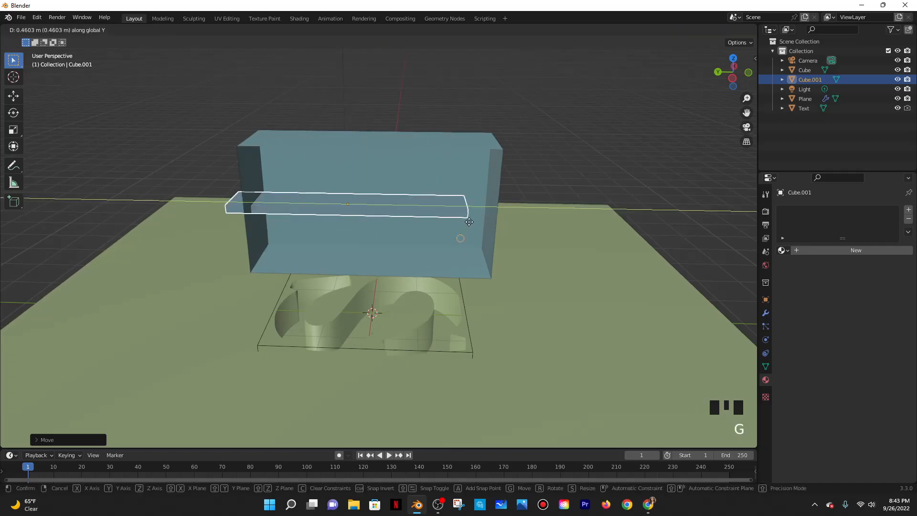
pyautogui.click(485, 203)
# In Edit Mode, select the board's end face protruding through the box's side and move it with snapping
pyautogui.moveTo(485, 203); pyautogui.dragTo(433, 232, button='middle')
pyautogui.scroll(3, 434, 229)
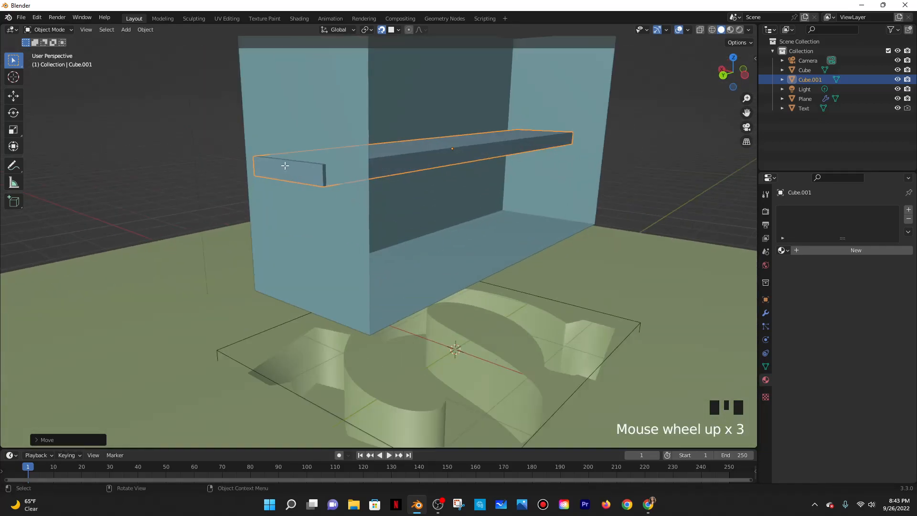
pyautogui.press('Tab')
pyautogui.moveTo(431, 186); pyautogui.dragTo(302, 190, button='middle')
pyautogui.click(226, 238)
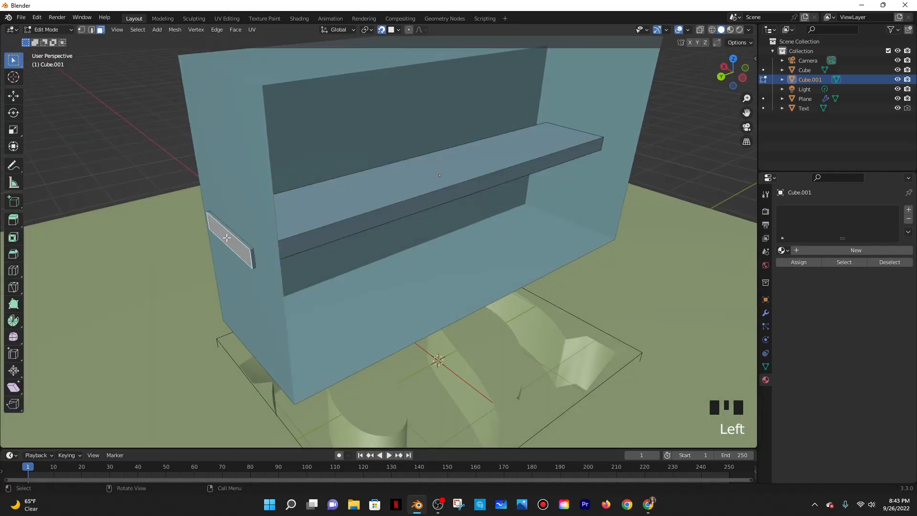
pyautogui.press('g')
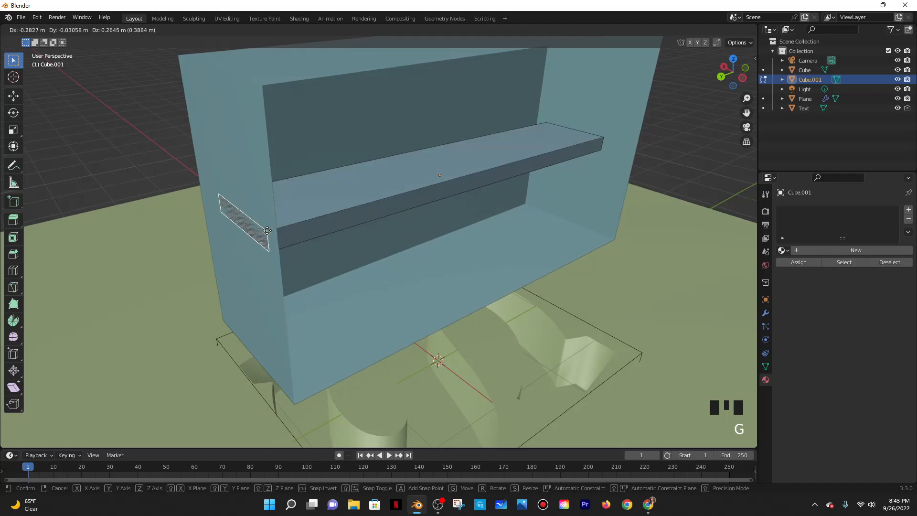
pyautogui.click(267, 231)
# Move the board's end face along the Y axis onto the box's side wall, and return to Object Mode
pyautogui.moveTo(266, 231); pyautogui.dragTo(244, 237, button='middle')
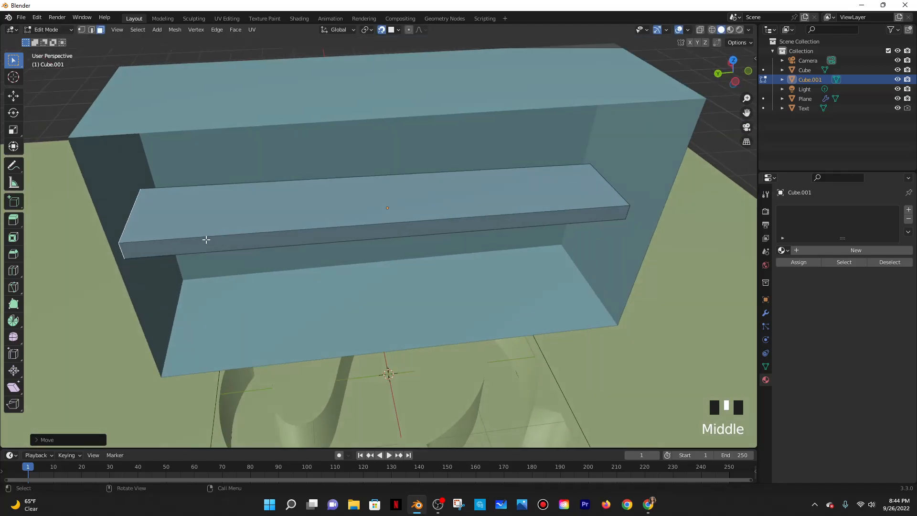
pyautogui.press('g')
pyautogui.press('y')
pyautogui.click(143, 211)
pyautogui.moveTo(190, 221); pyautogui.dragTo(355, 222, button='middle')
pyautogui.press('Tab')
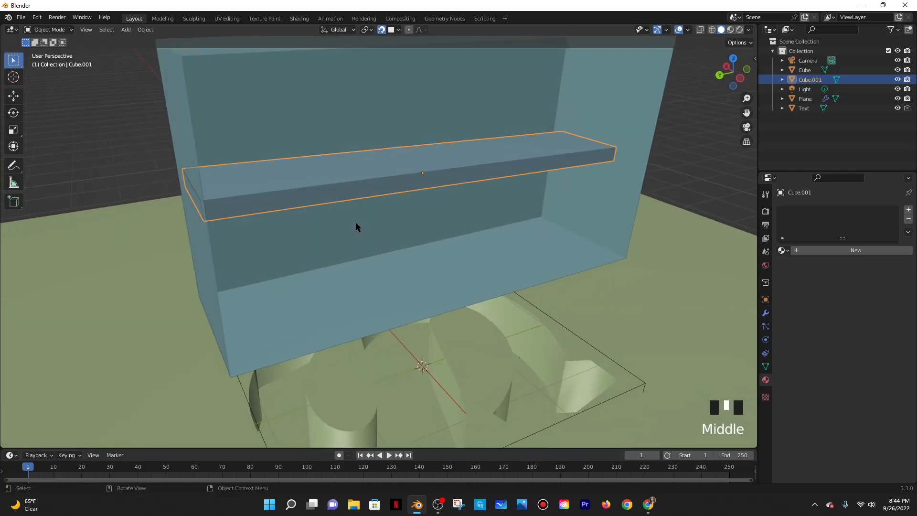
pyautogui.press('g')
pyautogui.press('y')
pyautogui.rightClick(324, 225)
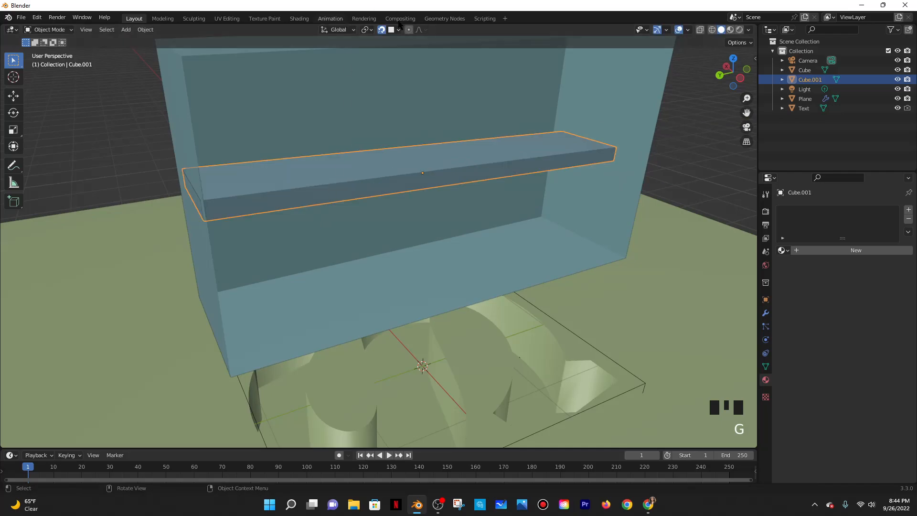
# Nudge the whole board slightly along the Y axis inside the box
pyautogui.press('g')
pyautogui.press('y')
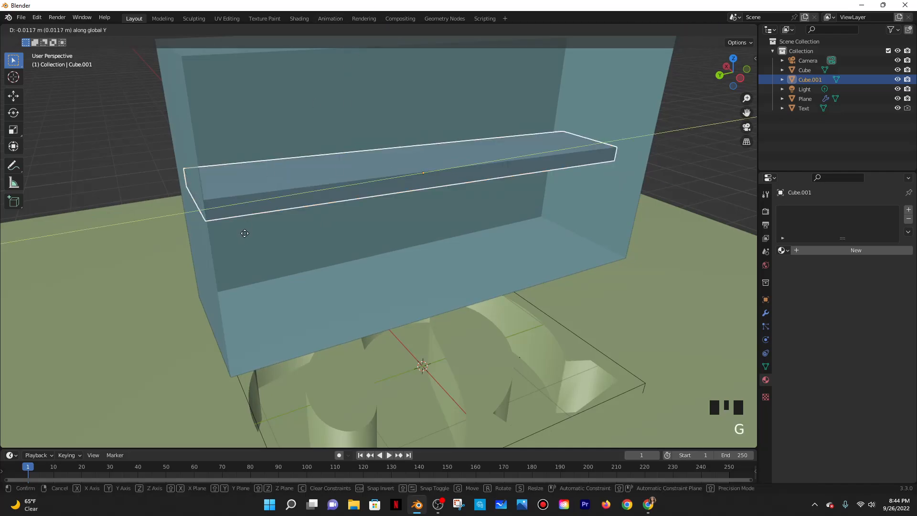
pyautogui.click(268, 213)
pyautogui.moveTo(268, 213)
pyautogui.mouseDown(button='middle')
pyautogui.moveTo(311, 213)
pyautogui.moveTo(252, 214)
pyautogui.mouseUp(button='middle')
pyautogui.scroll(-3, 339, 205)
pyautogui.moveTo(340, 204); pyautogui.dragTo(367, 196, button='middle')
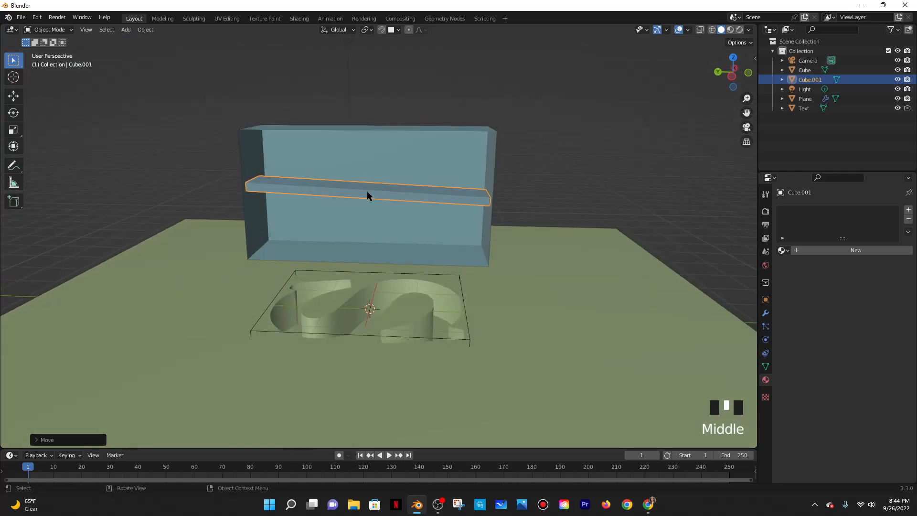
# Turn snapping back on and try to move the board freely against the box's side wall
pyautogui.press('g')
pyautogui.rightClick(296, 190)
pyautogui.press('Tab')
pyautogui.press('Tab')
pyautogui.click(379, 30)
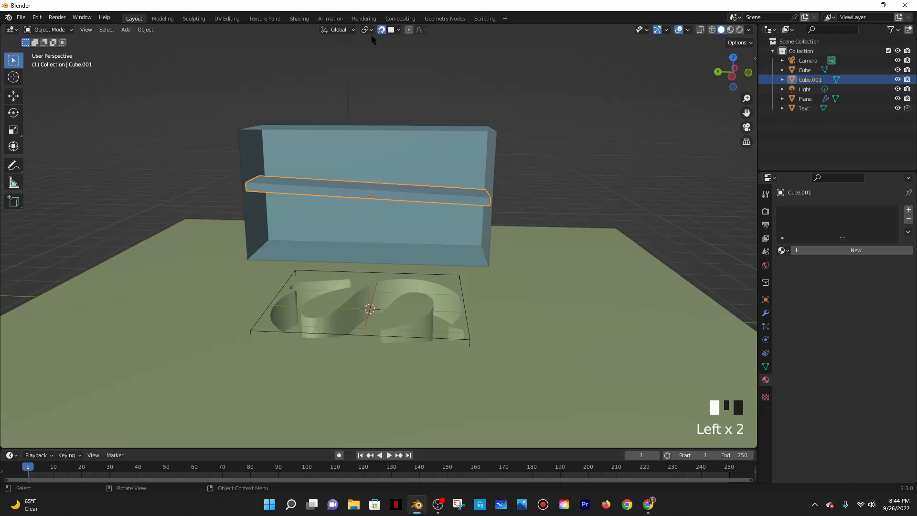
pyautogui.press('g')
pyautogui.click(249, 211)
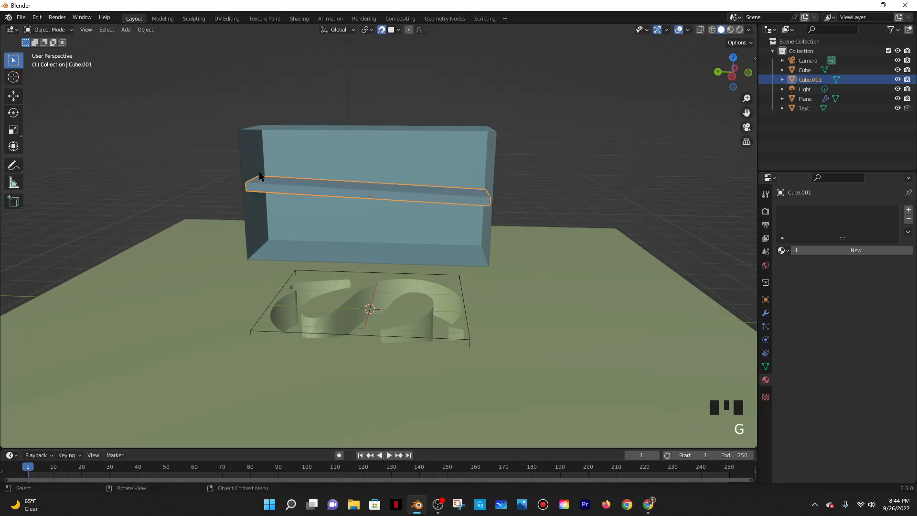
# In Edit Mode, snap the board's end face along the Y axis onto the box's side wall
pyautogui.press('Tab')
pyautogui.moveTo(284, 203); pyautogui.dragTo(291, 209, button='middle')
pyautogui.press('g')
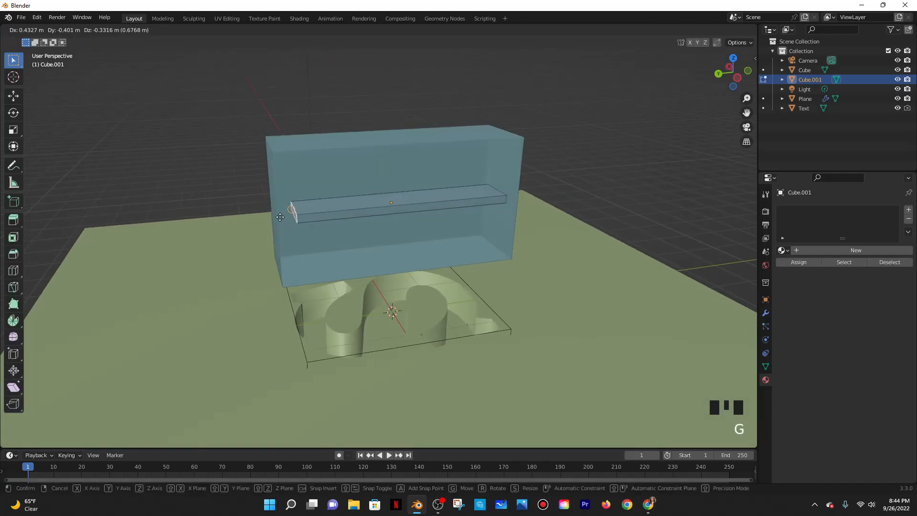
pyautogui.press('y')
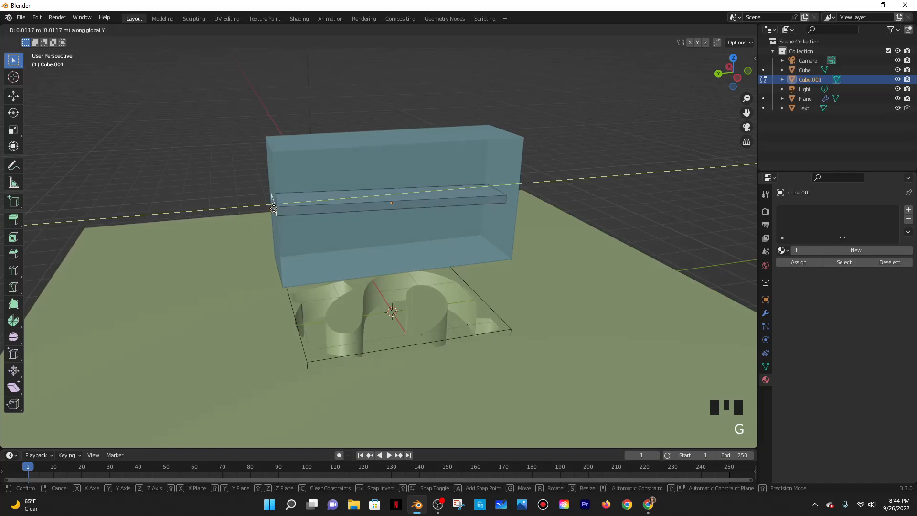
pyautogui.click(274, 210)
pyautogui.moveTo(286, 210); pyautogui.dragTo(338, 210, button='middle')
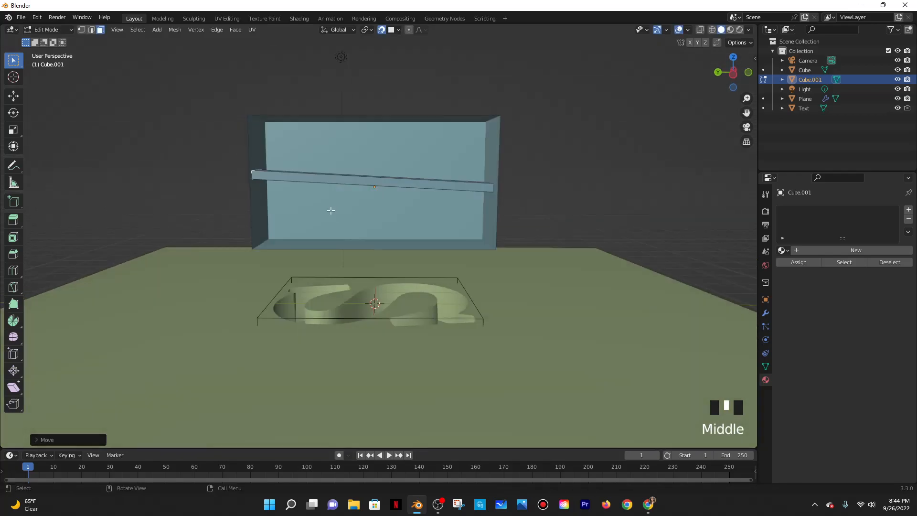
pyautogui.press('g')
pyautogui.press('y')
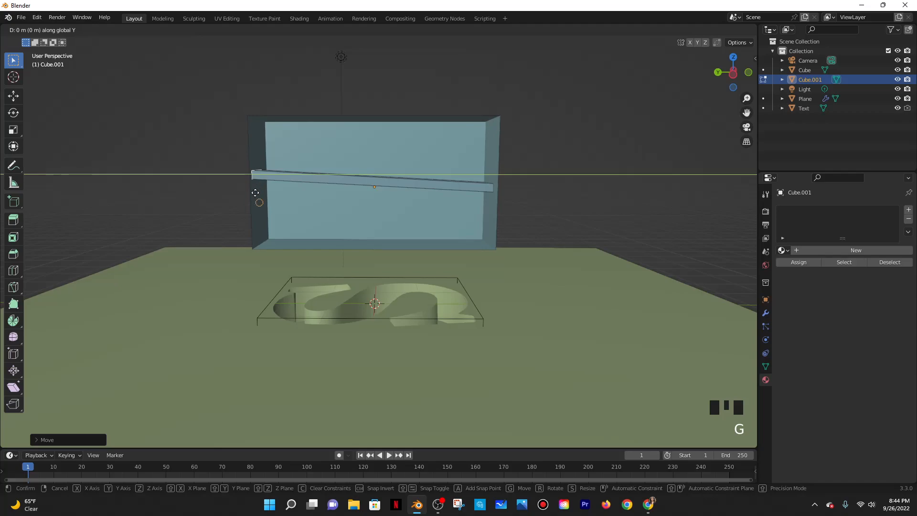
pyautogui.click(254, 192)
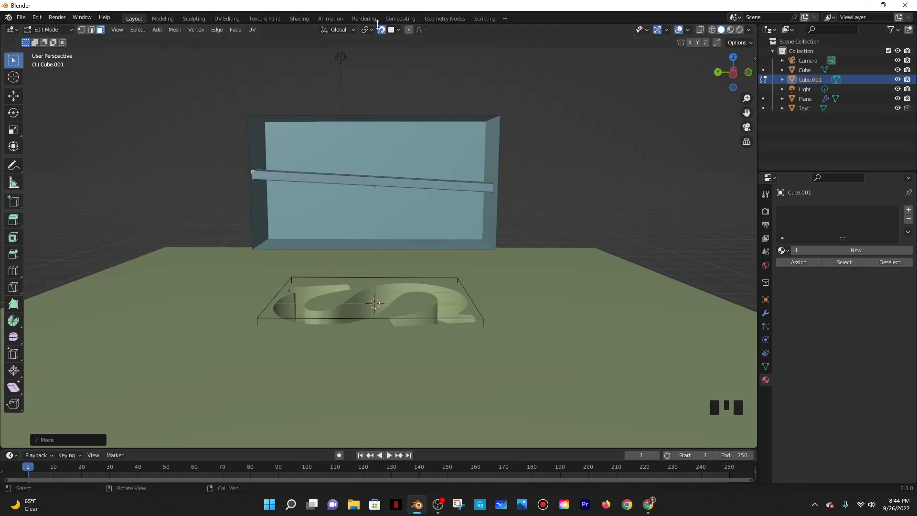
# Turn off snapping and lower the board's end face in Edit Mode to level the board
pyautogui.press('r')
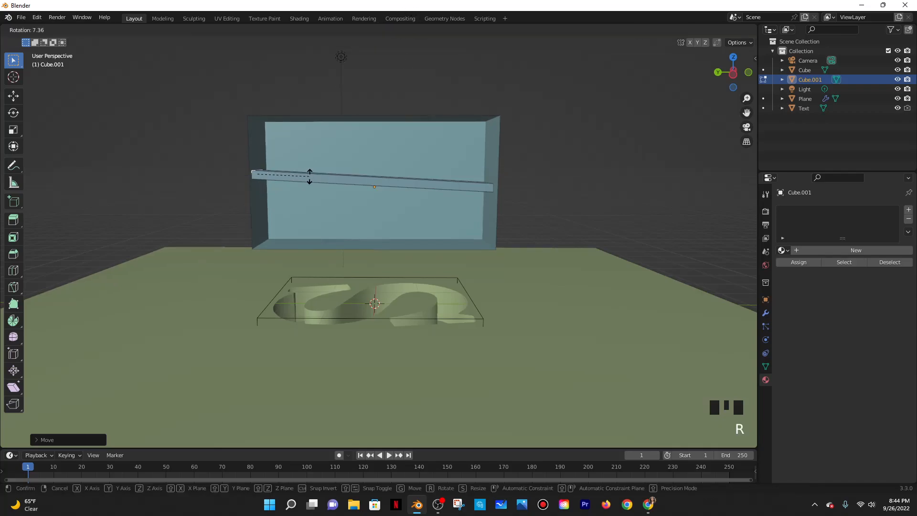
pyautogui.press('Tab')
pyautogui.press('Tab')
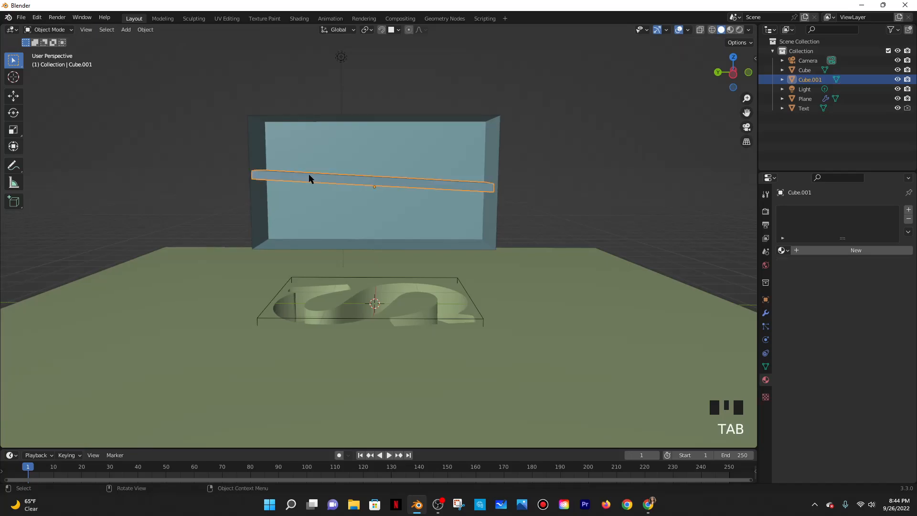
pyautogui.press('g')
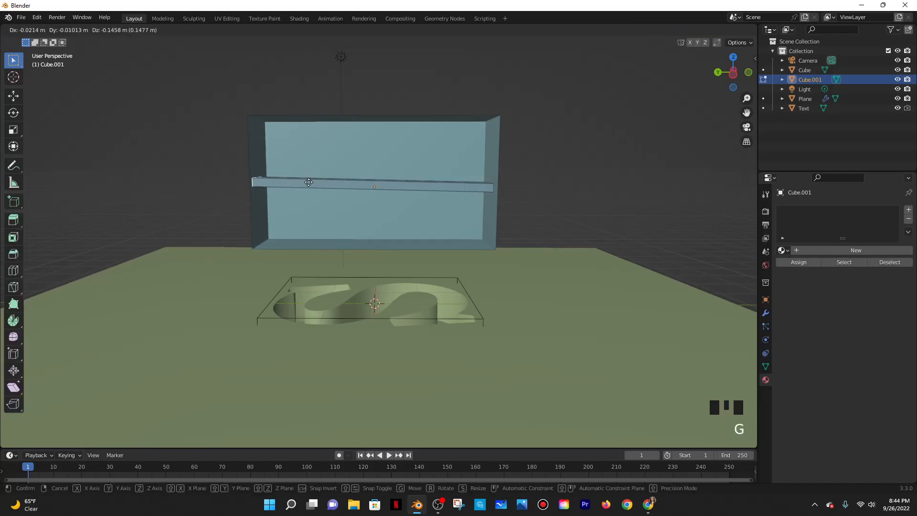
pyautogui.click(308, 184)
# Shift the board's end face along the X axis to straighten the board, and return to Object Mode
pyautogui.moveTo(306, 183); pyautogui.dragTo(353, 255, button='middle')
pyautogui.press('g')
pyautogui.press('y')
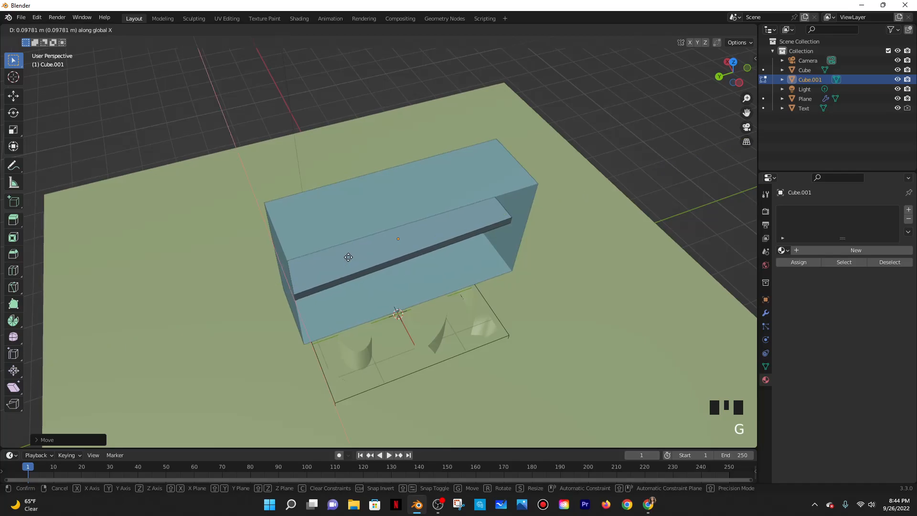
pyautogui.press('x')
pyautogui.click(346, 249)
pyautogui.moveTo(412, 280); pyautogui.dragTo(407, 254, button='middle')
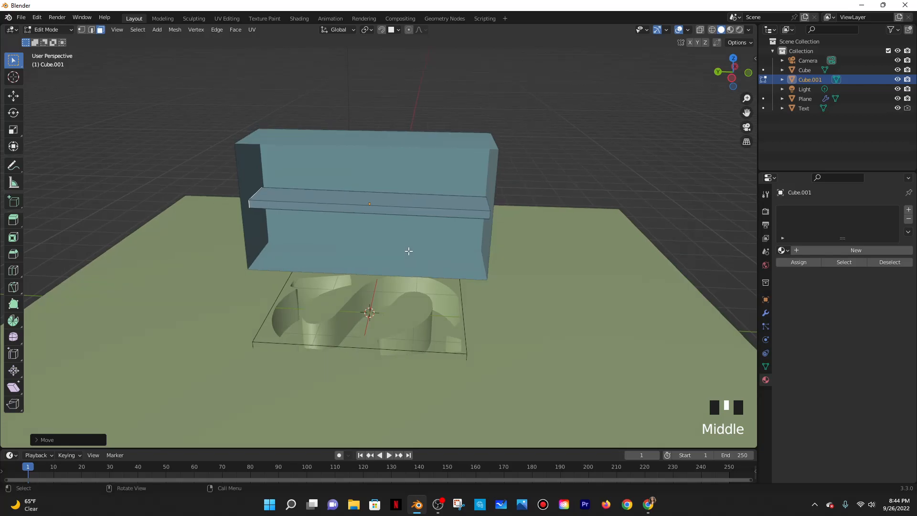
pyautogui.press('Tab')
# Delete the separate board from the open box
pyautogui.moveTo(368, 221); pyautogui.dragTo(395, 197, button='middle')
pyautogui.press('x')
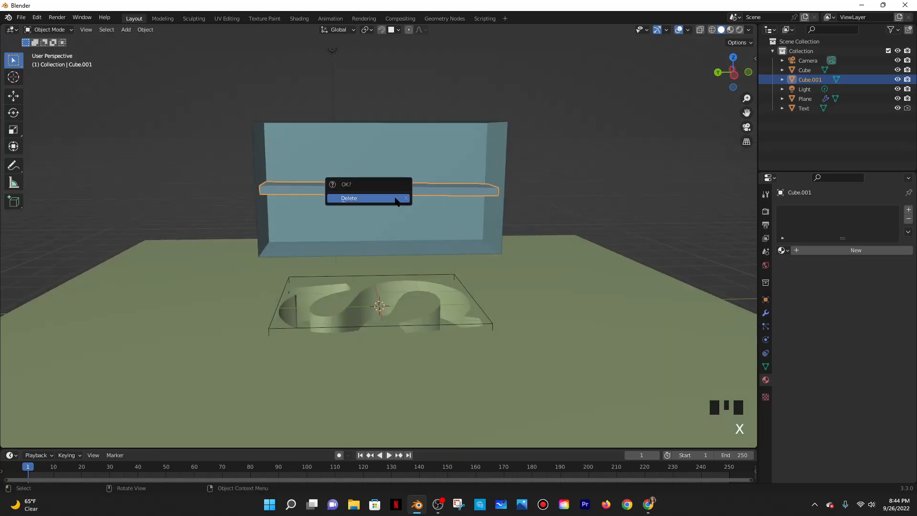
pyautogui.click(395, 197)
# In Edit Mode on the open box, add two horizontal loop cuts, one at mid-height and one slightly above it
pyautogui.click(303, 191)
pyautogui.press('Tab')
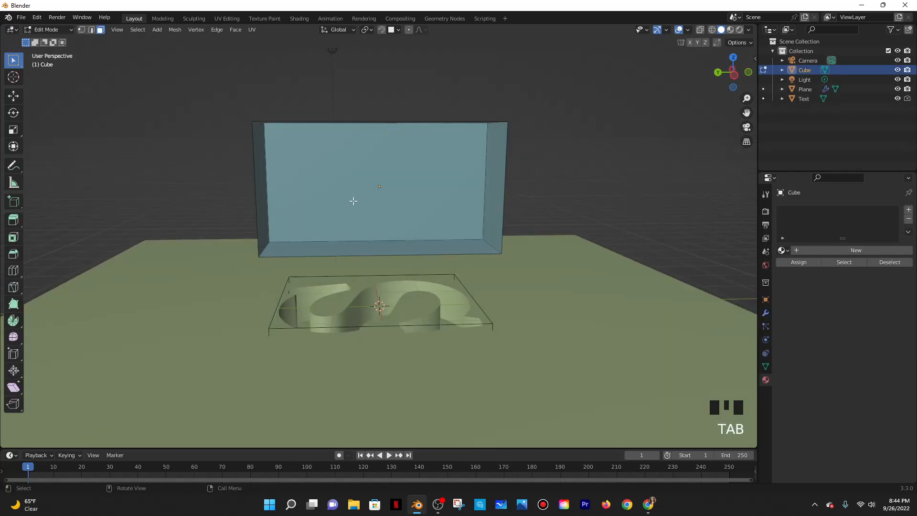
pyautogui.hotkey('ctrl', 'r')
pyautogui.click(265, 177)
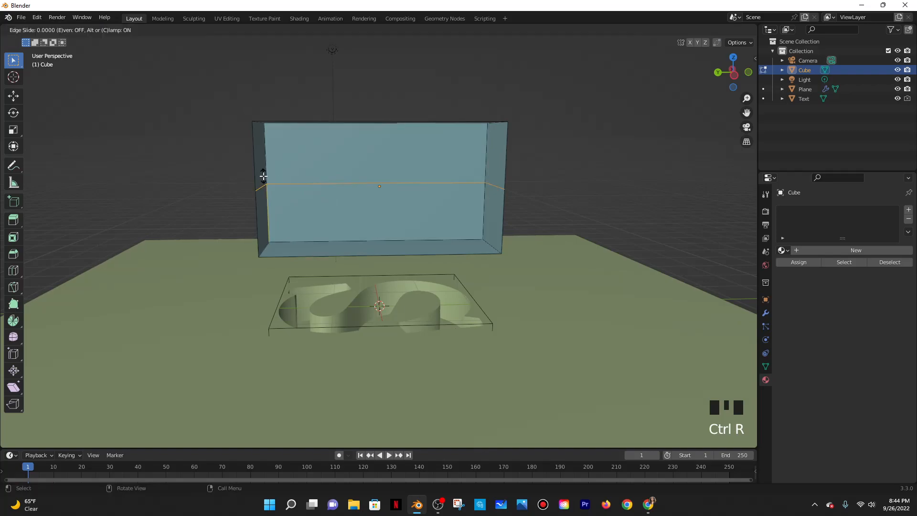
pyautogui.click(263, 177)
pyautogui.hotkey('ctrl', 'r')
pyautogui.click(256, 170)
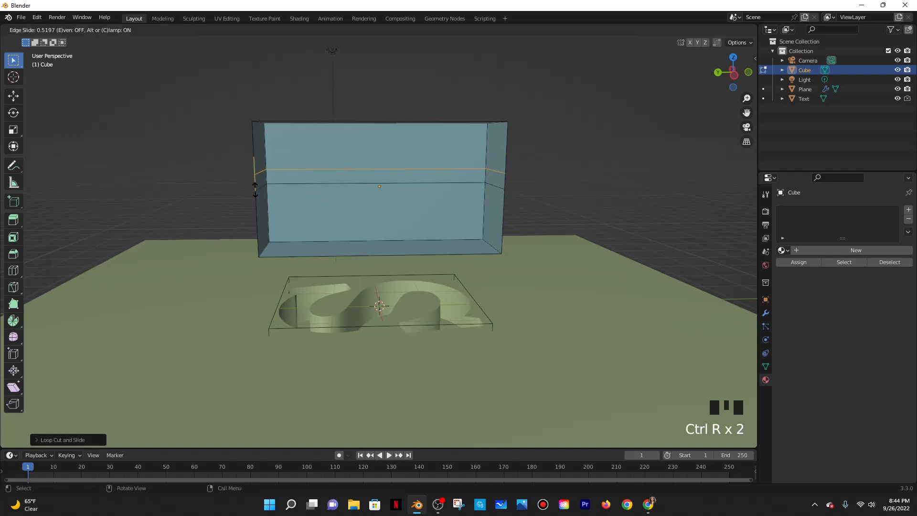
pyautogui.click(256, 197)
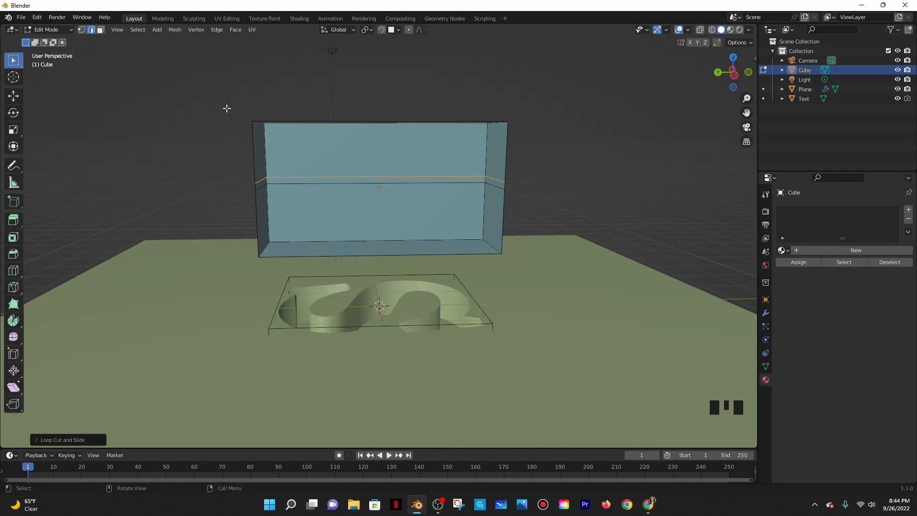
# Extrude the narrow inner side-wall face between the two loop cuts across to the opposite wall as a shelf, and return to Object Mode
pyautogui.click(101, 30)
pyautogui.click(174, 90)
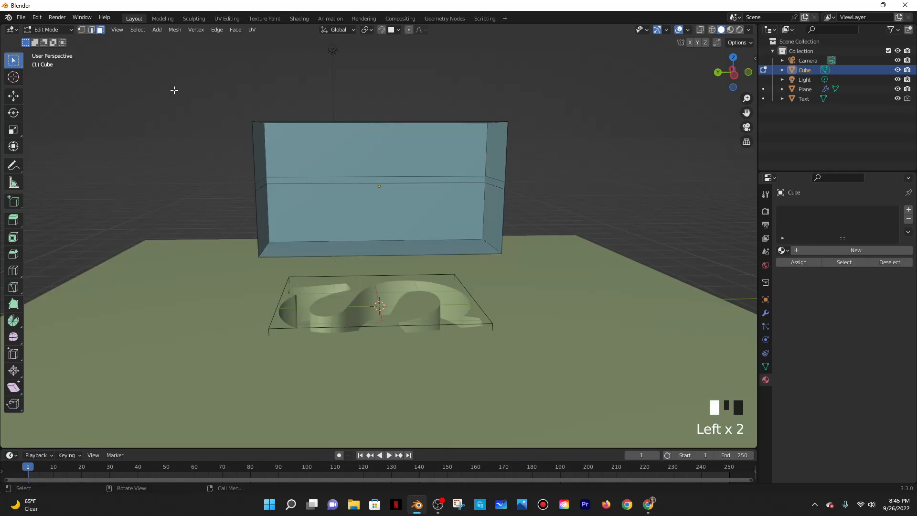
pyautogui.click(263, 185)
pyautogui.press('e')
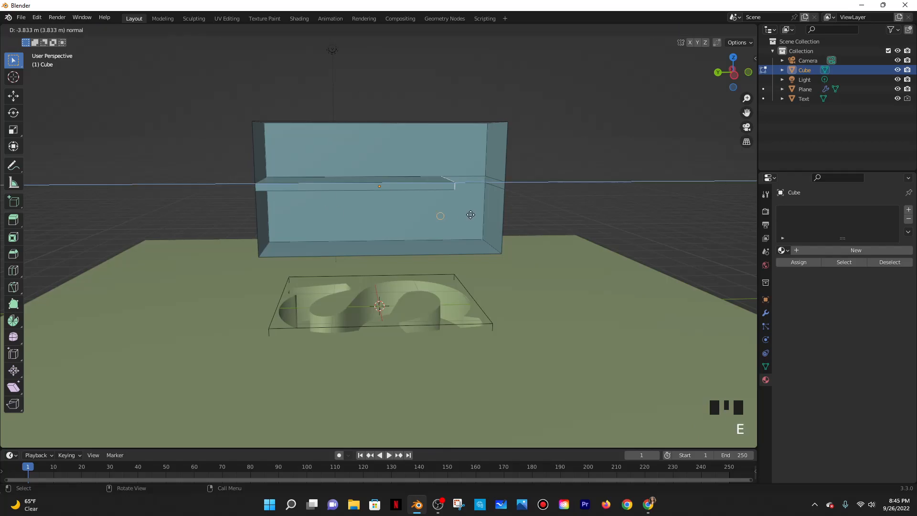
pyautogui.click(499, 190)
pyautogui.press('Tab')
pyautogui.moveTo(556, 206); pyautogui.dragTo(526, 225, button='middle')
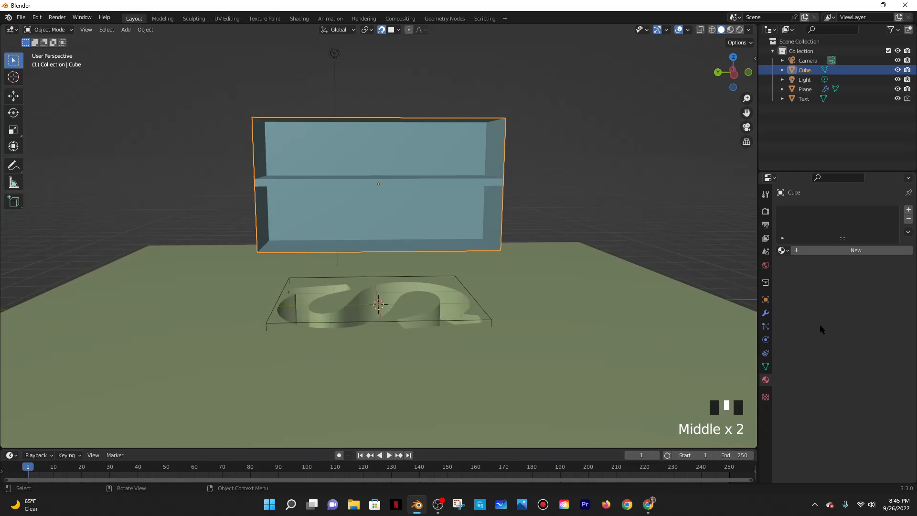
# Add a Solidify modifier to the shelved box with a thickness of -0.14 m and Even Thickness enabled
pyautogui.click(765, 312)
pyautogui.click(803, 210)
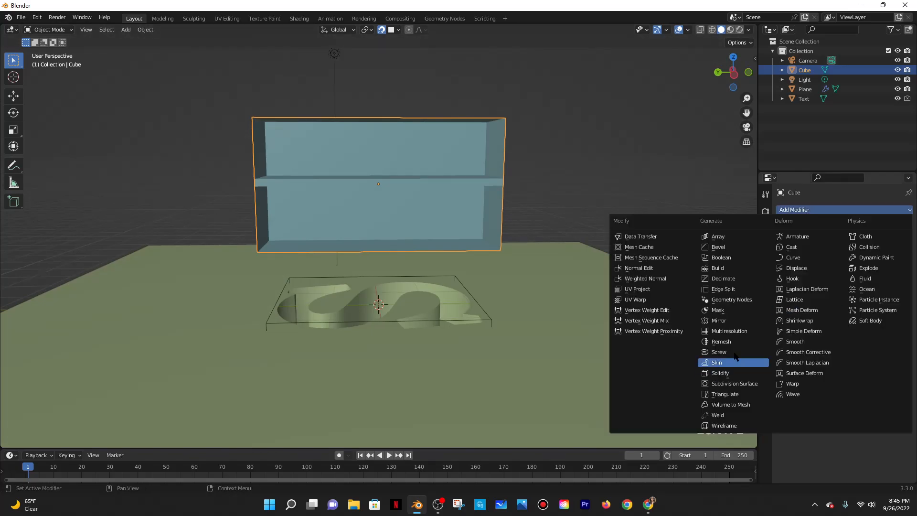
pyautogui.click(720, 373)
pyautogui.moveTo(864, 252); pyautogui.dragTo(801, 252)
pyautogui.click(832, 275)
pyautogui.moveTo(557, 210); pyautogui.dragTo(525, 206, button='middle')
pyautogui.click(466, 193)
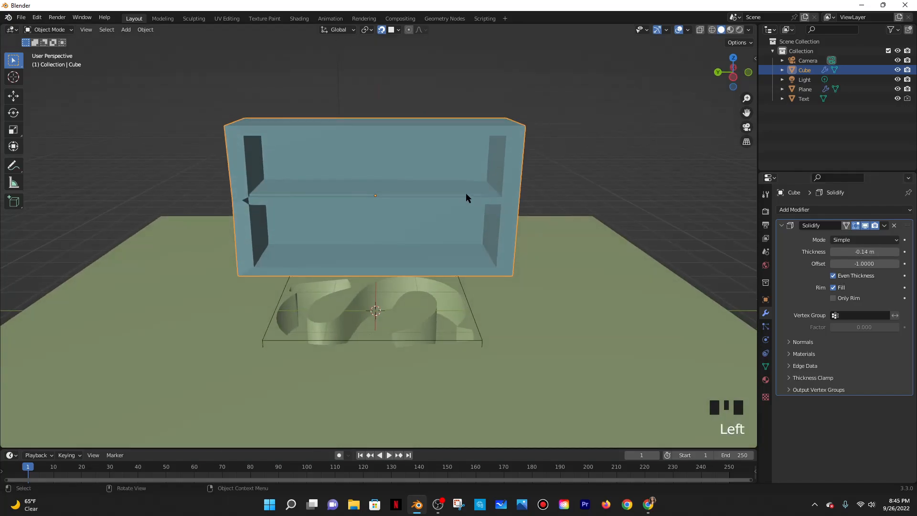
# Undo the Solidify modifier, the shelf extrusion and the two loop cuts, leaving the plain open box in Object Mode
pyautogui.hotkey('ctrl', 'z')
pyautogui.hotkey('ctrl', 'z')
pyautogui.hotkey('ctrl', 'z')
pyautogui.hotkey('ctrl', 'z')
pyautogui.hotkey('ctrl', 'z')
pyautogui.hotkey('ctrl', 'z')
pyautogui.hotkey('ctrl', 'z')
pyautogui.hotkey('ctrl', 'z')
pyautogui.hotkey('ctrl', 'z')
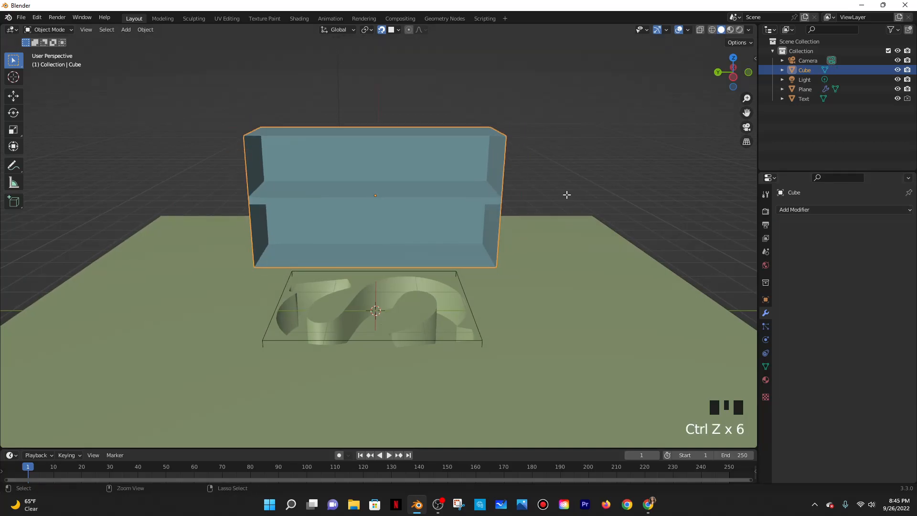
pyautogui.hotkey('ctrl', 'z')
pyautogui.hotkey('ctrl', 'z')
pyautogui.hotkey('ctrl', 'z')
pyautogui.hotkey('ctrl', 'z')
pyautogui.click(448, 167)
pyautogui.press('Tab')
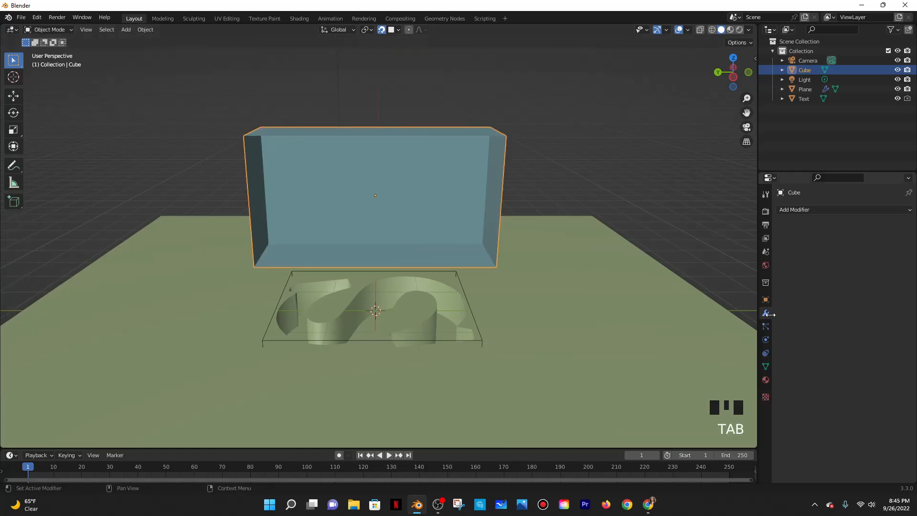
# Give the open box thicker walls with a Solidify modifier using a negative thickness, and apply the modifier
pyautogui.click(793, 210)
pyautogui.click(726, 372)
pyautogui.moveTo(864, 252); pyautogui.dragTo(836, 251)
pyautogui.click(883, 225)
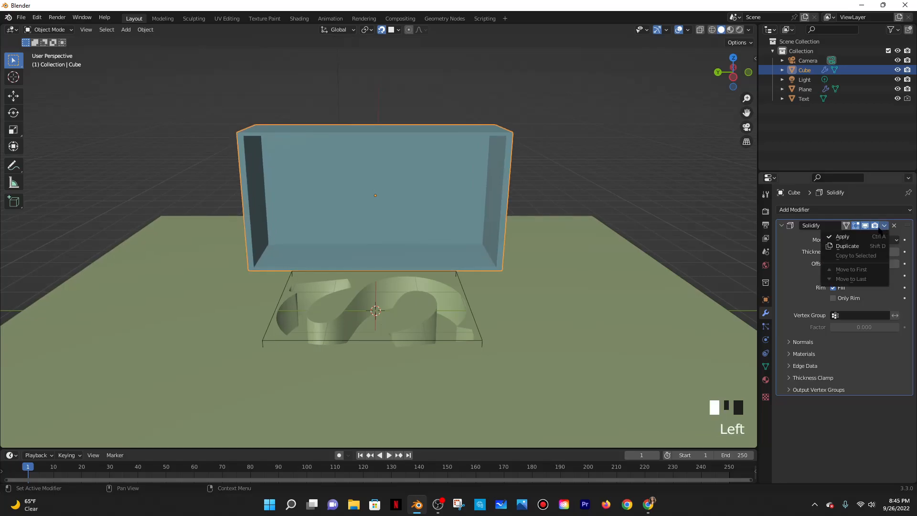
pyautogui.click(843, 236)
# Scale the thick-walled box along the Z axis to about 0.83 and enter Edit Mode
pyautogui.moveTo(532, 194); pyautogui.dragTo(533, 188, button='middle')
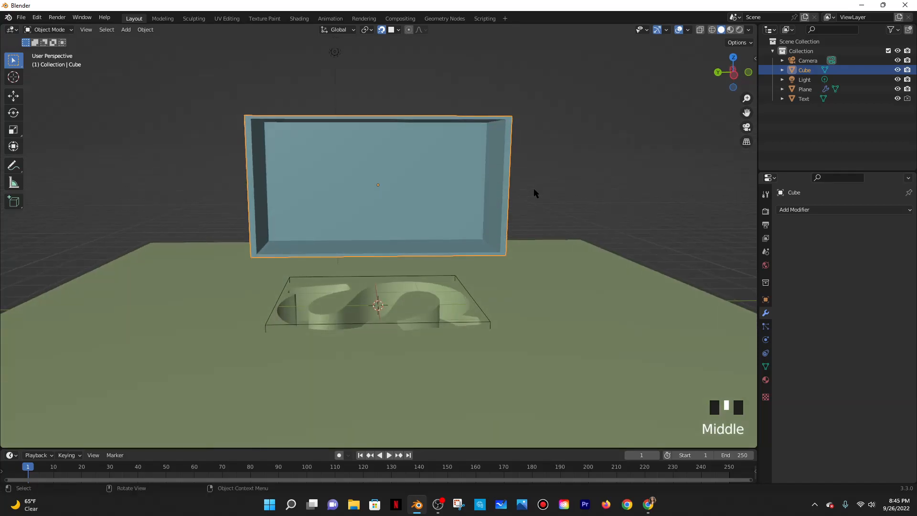
pyautogui.press('s')
pyautogui.press('z')
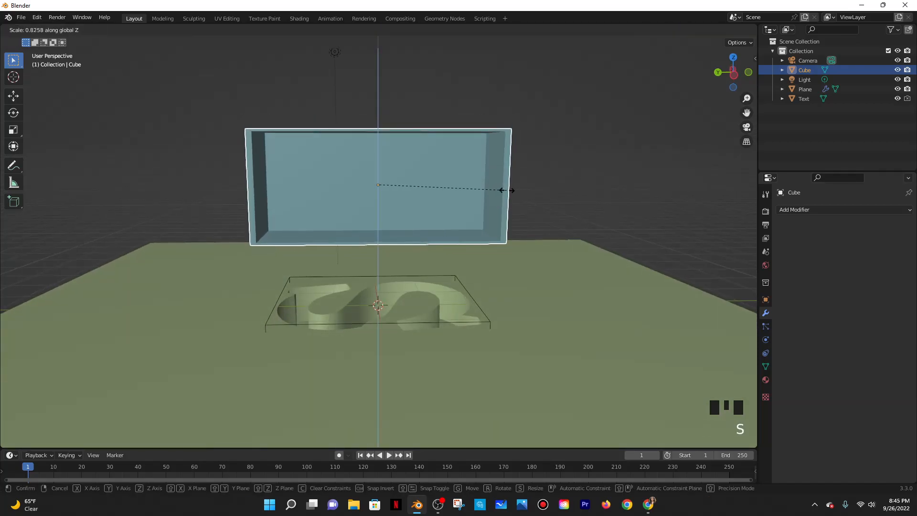
pyautogui.click(513, 188)
pyautogui.press('Tab')
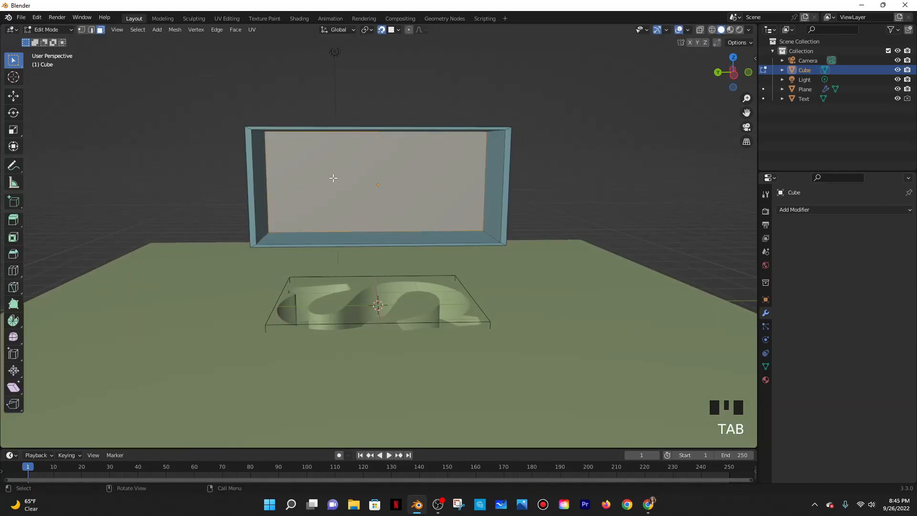
pyautogui.click(261, 182)
pyautogui.hotkey('ctrl', 'r')
pyautogui.click(266, 186)
pyautogui.rightClick(266, 186)
pyautogui.hotkey('ctrl', 'r')
pyautogui.click(263, 188)
pyautogui.rightClick(260, 189)
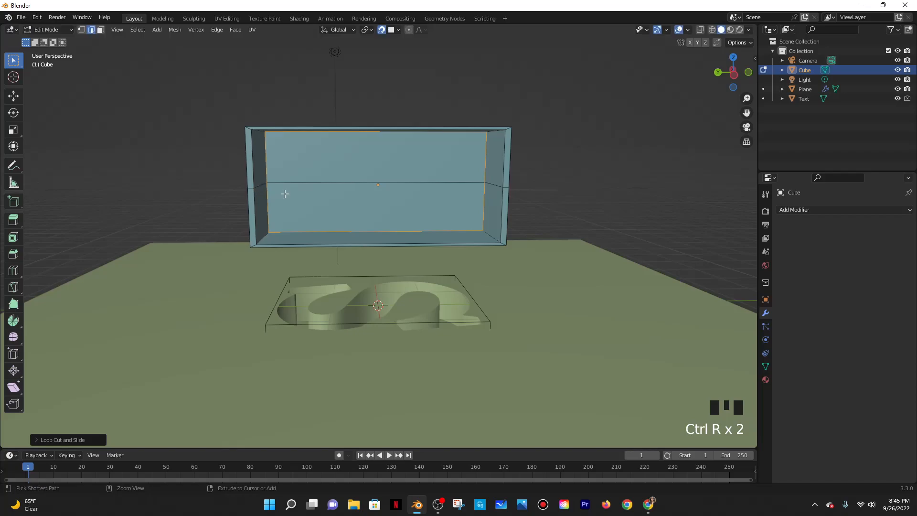
pyautogui.hotkey('ctrl', 'z')
pyautogui.hotkey('ctrl', 'z')
# Add two horizontal loop cuts around the box's inner walls and scale them close together along the Z axis around mid-height
pyautogui.hotkey('ctrl', 'r')
pyautogui.scroll(1, 262, 178)
pyautogui.click(262, 178)
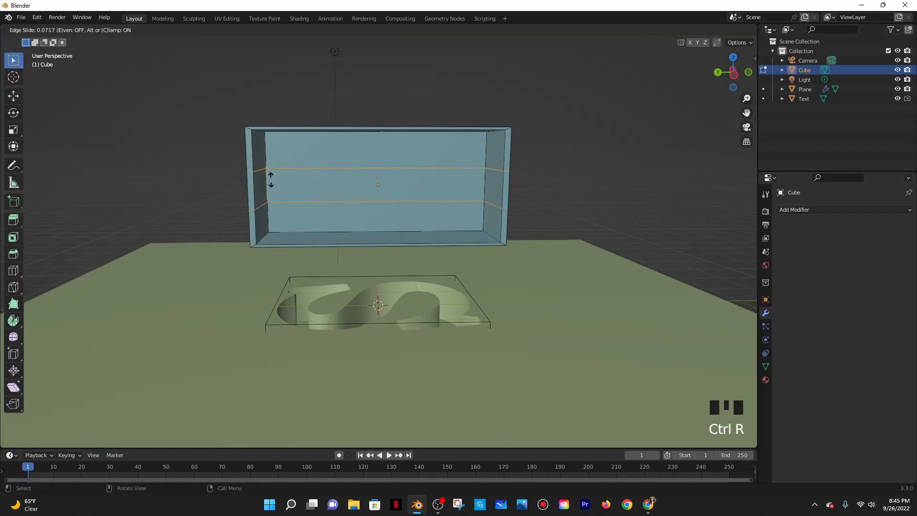
pyautogui.rightClick(270, 180)
pyautogui.press('s')
pyautogui.press('z')
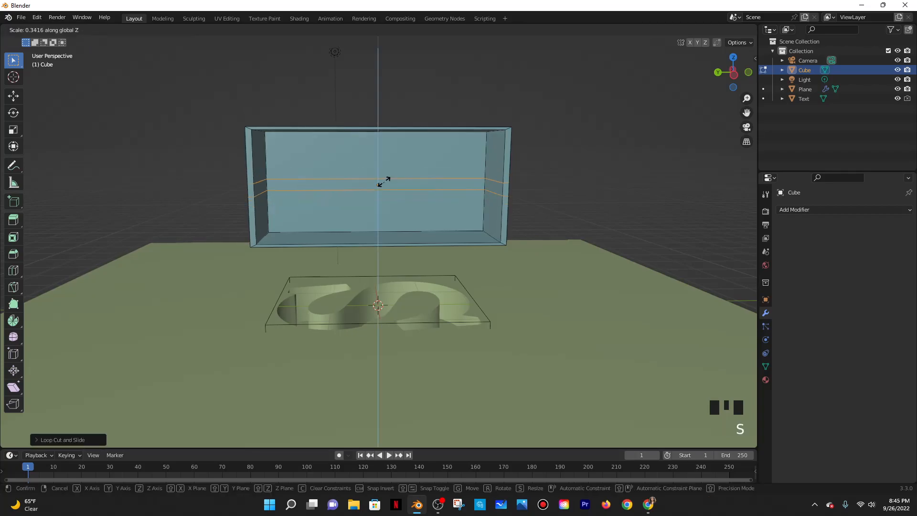
pyautogui.click(380, 182)
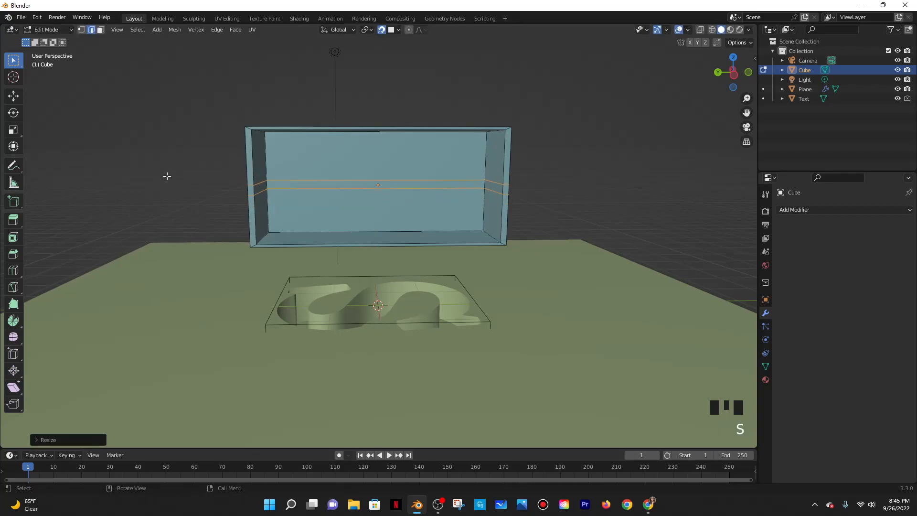
# Extrude the inner side-wall face between the close loop cuts across to the opposite wall as a shelf, and return to Object Mode
pyautogui.click(100, 30)
pyautogui.click(261, 189)
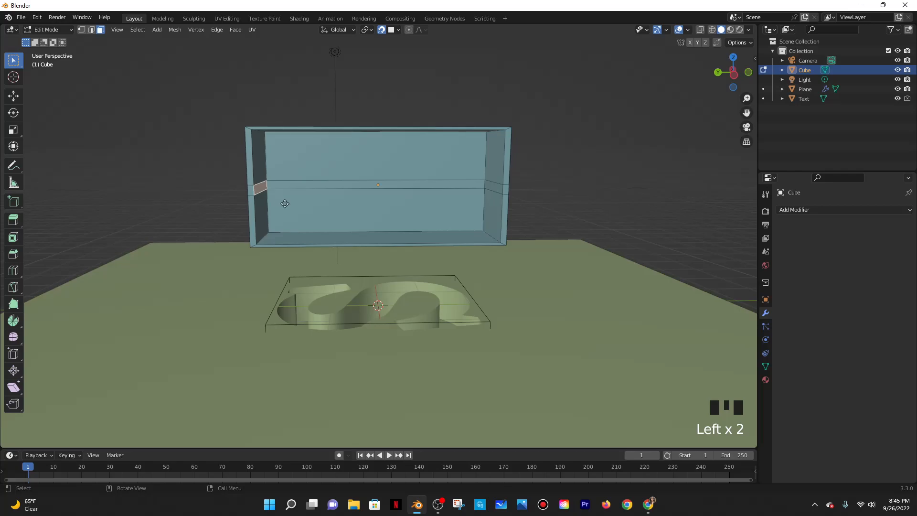
pyautogui.press('e')
pyautogui.click(500, 192)
pyautogui.moveTo(500, 192); pyautogui.dragTo(441, 248, button='middle')
pyautogui.press('Tab')
pyautogui.moveTo(419, 198)
pyautogui.mouseDown(button='middle')
pyautogui.moveTo(412, 216)
pyautogui.moveTo(423, 188)
pyautogui.moveTo(433, 200)
pyautogui.moveTo(410, 213)
pyautogui.moveTo(408, 204)
pyautogui.mouseUp(button='middle')
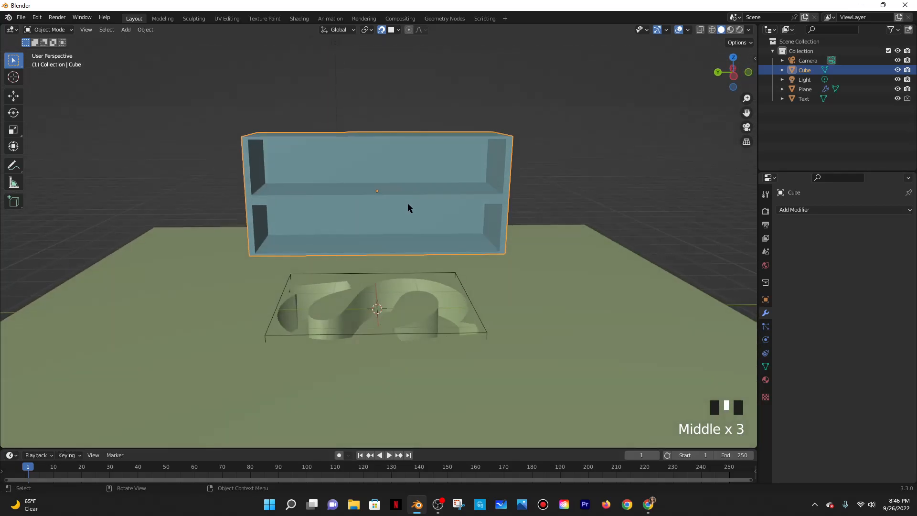
# Add a cube mesh, move it above the shelf box, and turn off snapping
pyautogui.hotkey('shift', 'a')
pyautogui.moveTo(383, 205)
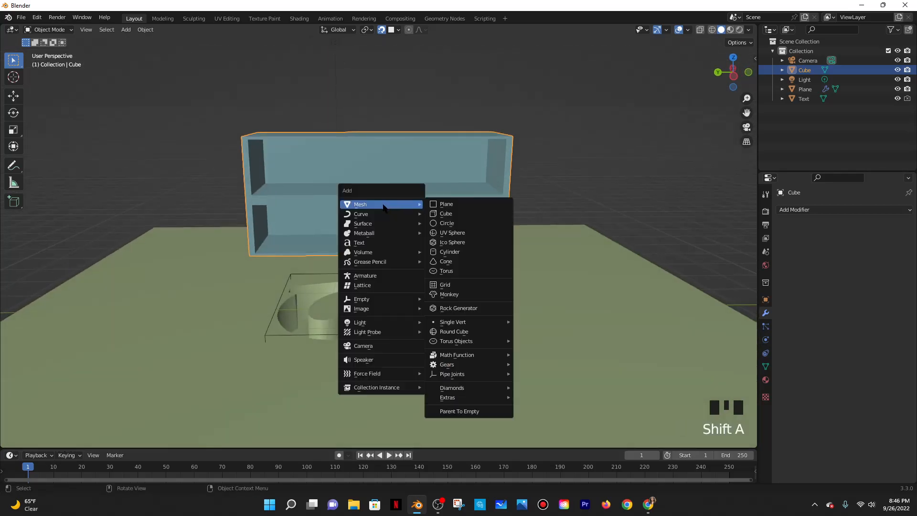
pyautogui.click(456, 213)
pyautogui.scroll(-2, 473, 276)
pyautogui.press('g')
pyautogui.click(377, 45)
pyautogui.click(382, 30)
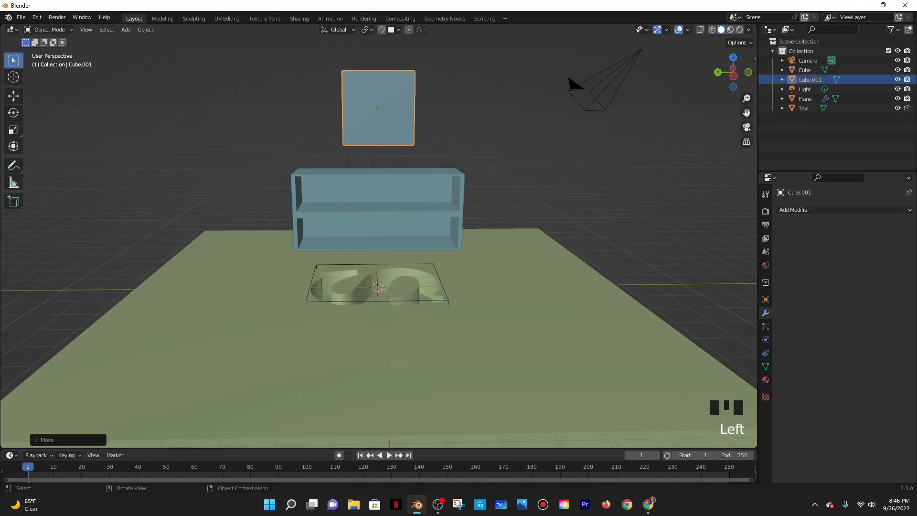
# Flatten the new cube along the Z axis into a slab and resize it uniformly
pyautogui.press('s')
pyautogui.press('z')
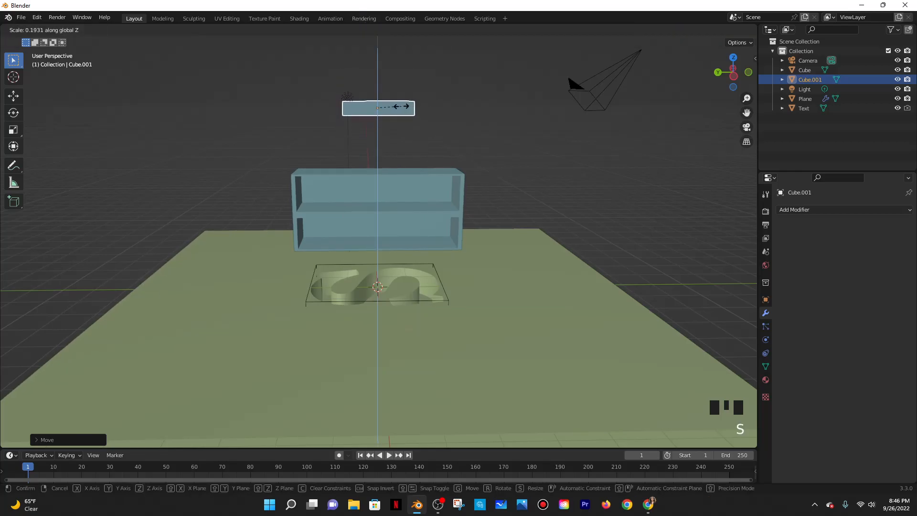
pyautogui.click(437, 143)
pyautogui.moveTo(439, 154); pyautogui.dragTo(507, 258, button='middle')
pyautogui.press('s')
pyautogui.click(492, 317)
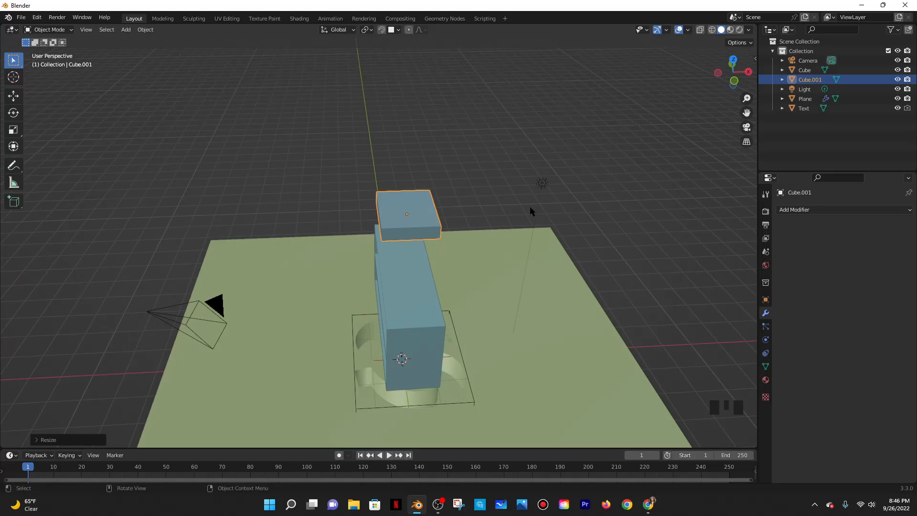
# Enter Edit Mode on the slab, select its front end face, and switch to edge selection
pyautogui.moveTo(448, 182); pyautogui.dragTo(437, 274, button='middle')
pyautogui.press('Tab')
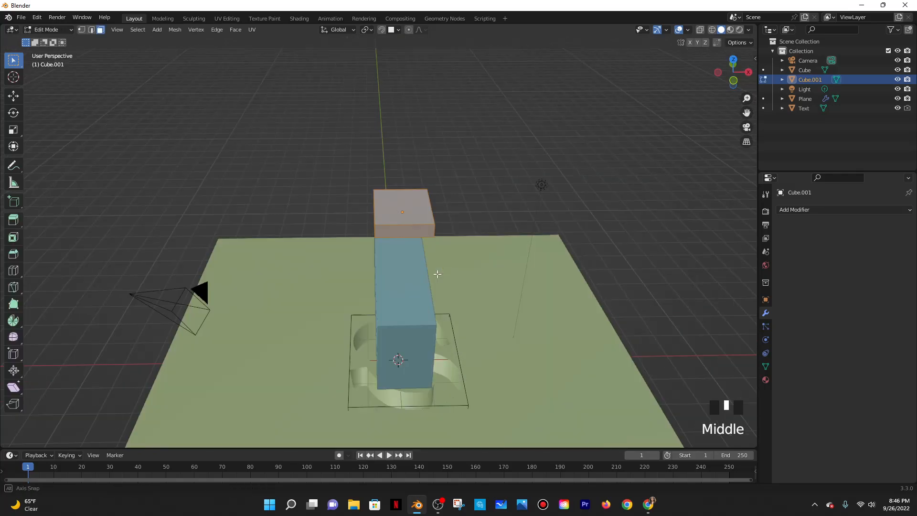
pyautogui.scroll(3, 436, 239)
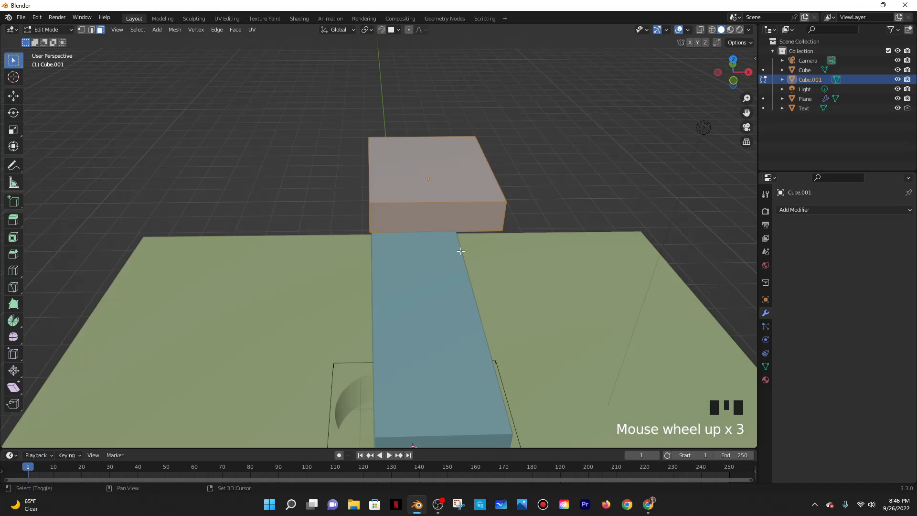
pyautogui.keyDown('shift'); pyautogui.moveTo(477, 159); pyautogui.dragTo(492, 234, button='middle'); pyautogui.keyUp('shift')
pyautogui.click(460, 295)
pyautogui.moveTo(460, 294)
pyautogui.mouseDown(button='middle')
pyautogui.moveTo(466, 273)
pyautogui.moveTo(477, 300)
pyautogui.moveTo(474, 289)
pyautogui.mouseUp(button='middle')
pyautogui.click(468, 247)
pyautogui.click(422, 218)
pyautogui.click(90, 30)
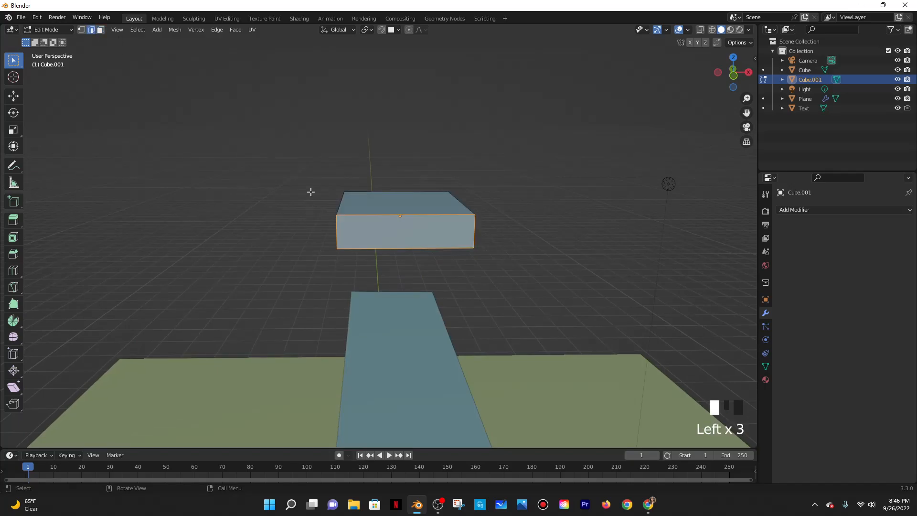
# Try to select the edge loop around the slab's top face
pyautogui.click(380, 216)
pyautogui.keyDown('alt'); pyautogui.click(379, 218); pyautogui.keyUp('alt')
pyautogui.keyDown('alt'); pyautogui.click(379, 215); pyautogui.keyUp('alt')
pyautogui.keyDown('alt'); pyautogui.click(339, 204); pyautogui.keyUp('alt')
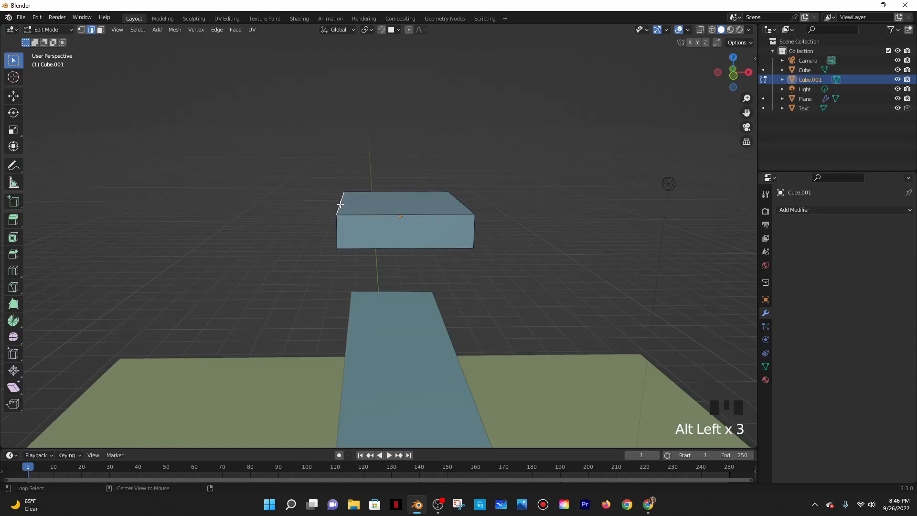
pyautogui.keyDown('alt'); pyautogui.click(355, 215); pyautogui.keyUp('alt')
# Select the edges bounding the slab's top face and try to extrude the face along its normals
pyautogui.moveTo(374, 185); pyautogui.dragTo(368, 266, button='middle')
pyautogui.keyDown('alt'); pyautogui.click(347, 277); pyautogui.keyUp('alt')
pyautogui.keyDown('shift'); pyautogui.click(454, 281); pyautogui.keyUp('shift')
pyautogui.keyDown('shift'); pyautogui.click(431, 361); pyautogui.keyUp('shift')
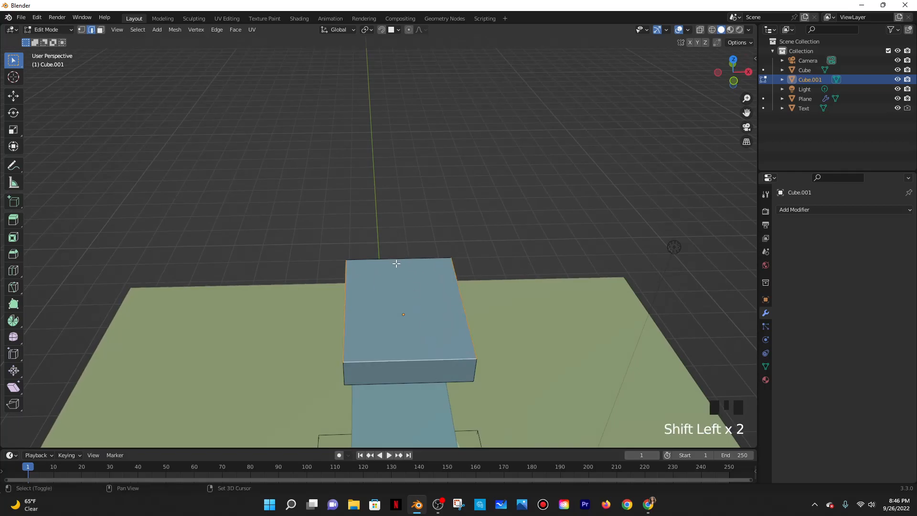
pyautogui.moveTo(501, 272); pyautogui.dragTo(501, 262, button='middle')
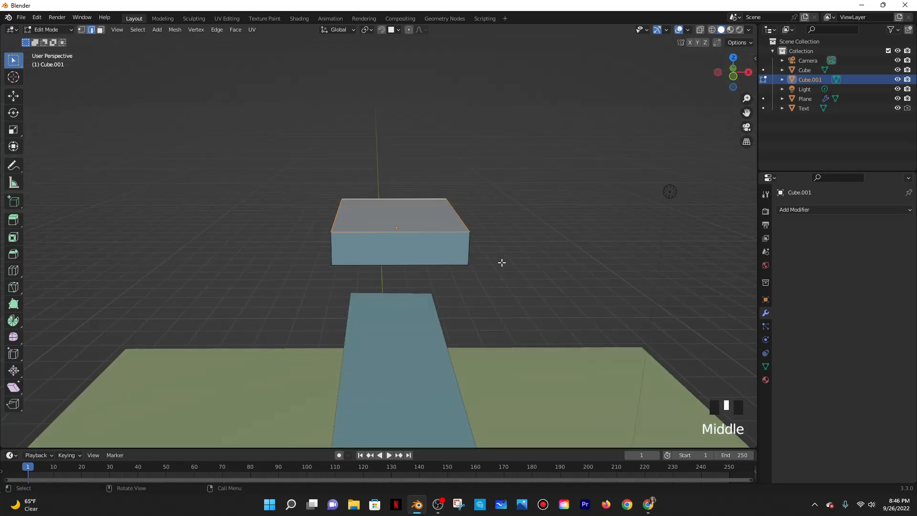
pyautogui.hotkey('alt', 'e')
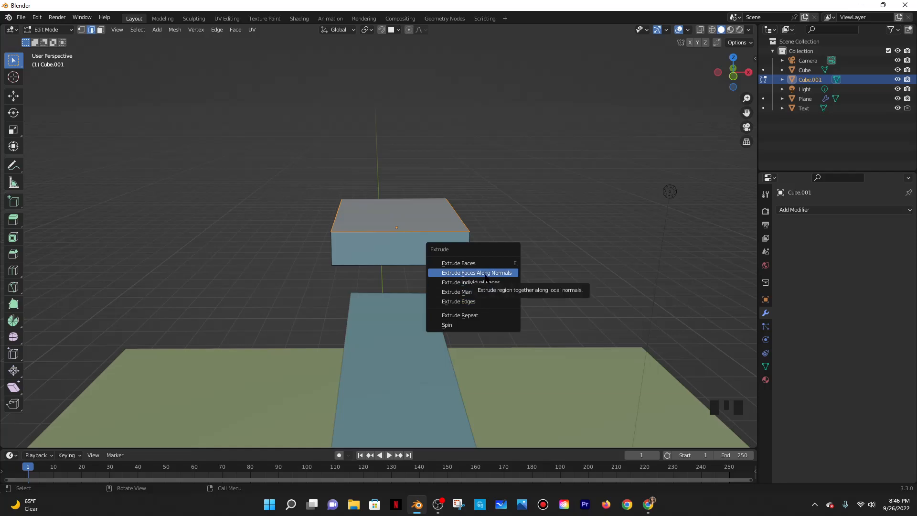
pyautogui.click(486, 273)
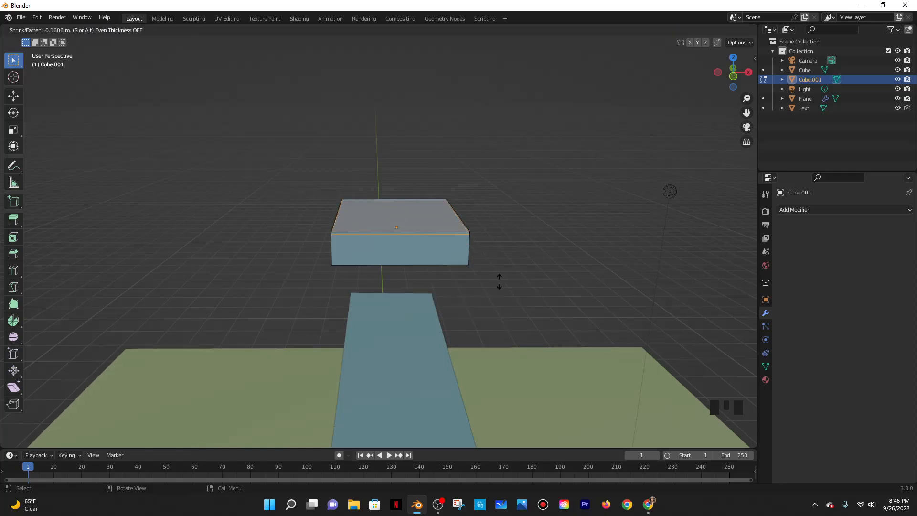
pyautogui.rightClick(536, 252)
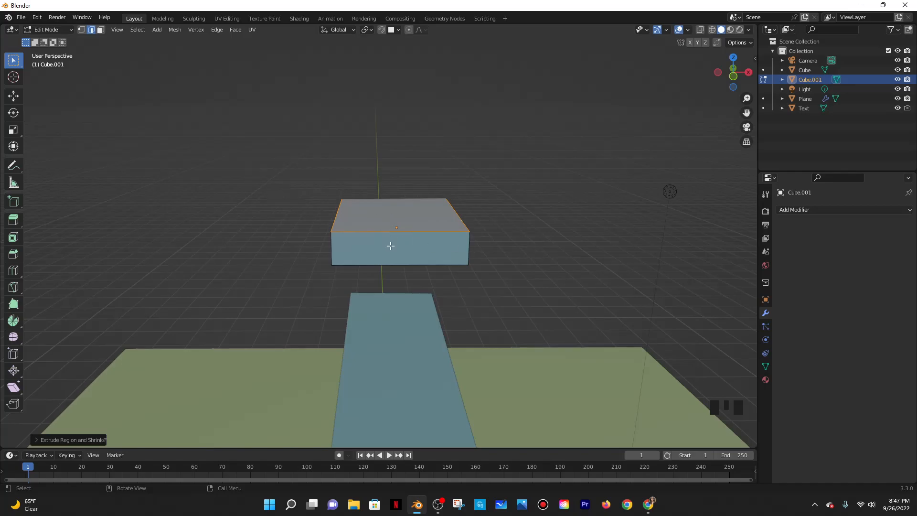
pyautogui.press('Tab')
pyautogui.press('Tab')
# Add two horizontal loop cuts around the slab's sides, one near the top edge and one near the bottom edge
pyautogui.moveTo(399, 246); pyautogui.dragTo(417, 236, button='middle')
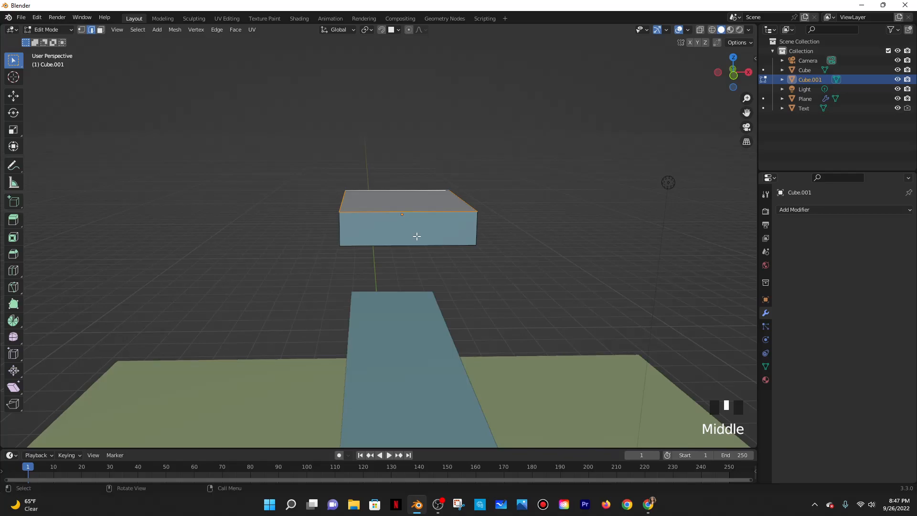
pyautogui.hotkey('ctrl', 'r')
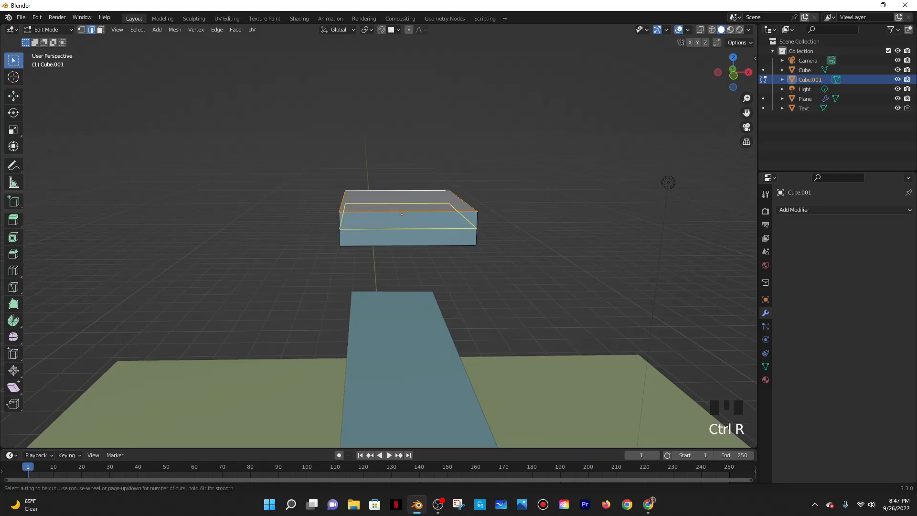
pyautogui.click(339, 220)
pyautogui.click(335, 208)
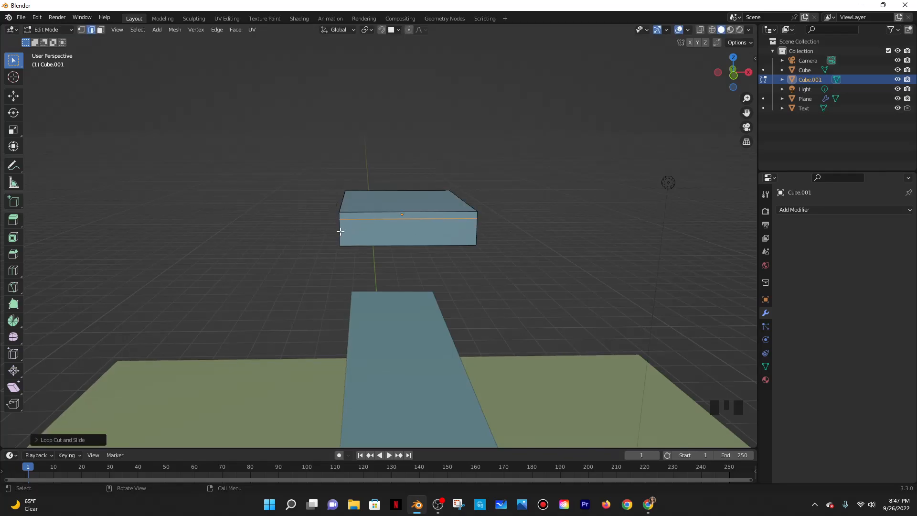
pyautogui.hotkey('ctrl', 'r')
pyautogui.click(340, 233)
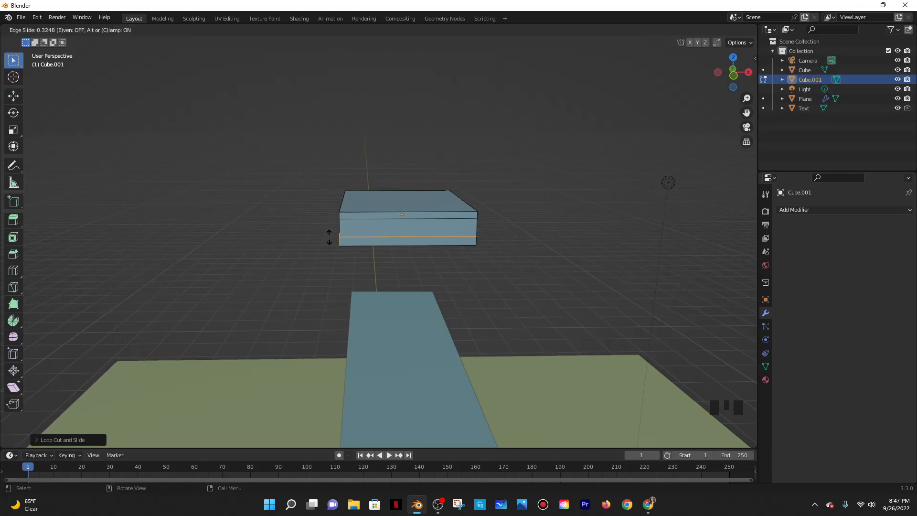
pyautogui.click(329, 238)
pyautogui.moveTo(516, 250); pyautogui.dragTo(492, 248, button='middle')
pyautogui.moveTo(359, 219); pyautogui.dragTo(366, 218, button='middle')
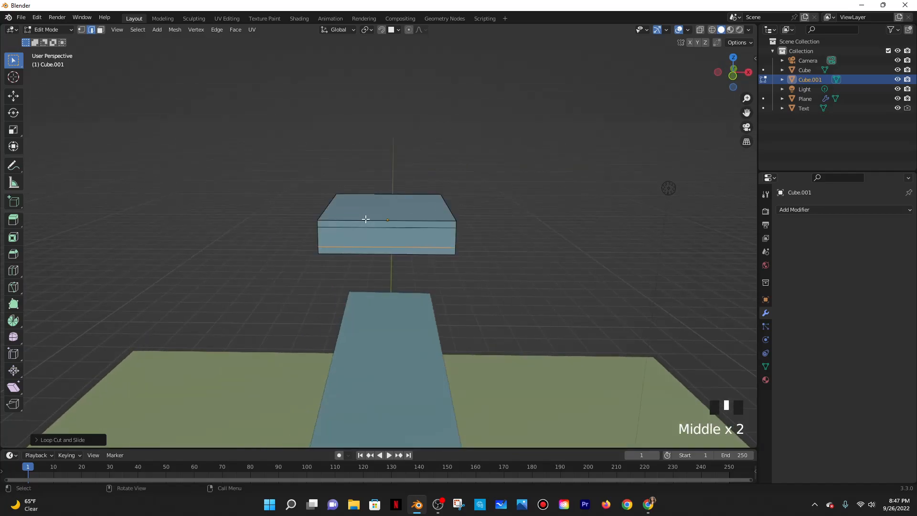
# Switch to face selection, try to select the face loop through the slab's upper side strip, and clear the selection
pyautogui.click(100, 30)
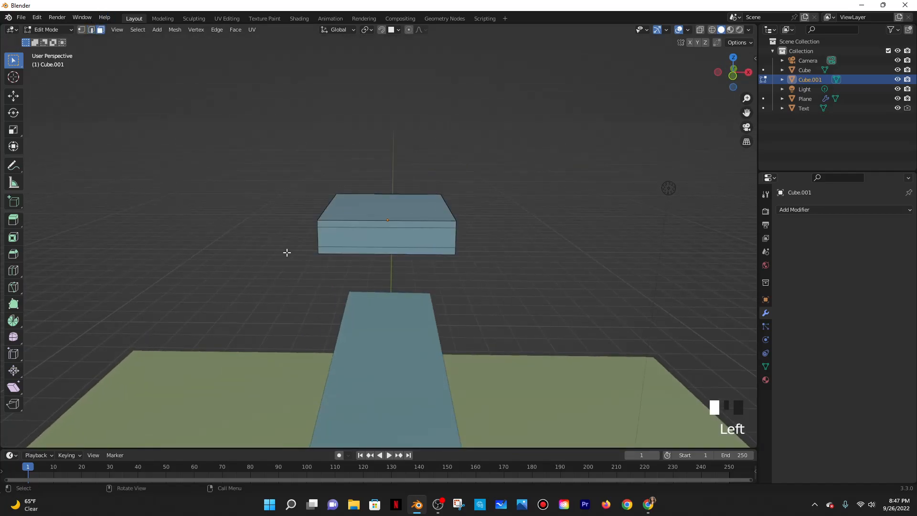
pyautogui.keyDown('alt'); pyautogui.click(345, 225); pyautogui.keyUp('alt')
pyautogui.moveTo(372, 231); pyautogui.dragTo(405, 233, button='middle')
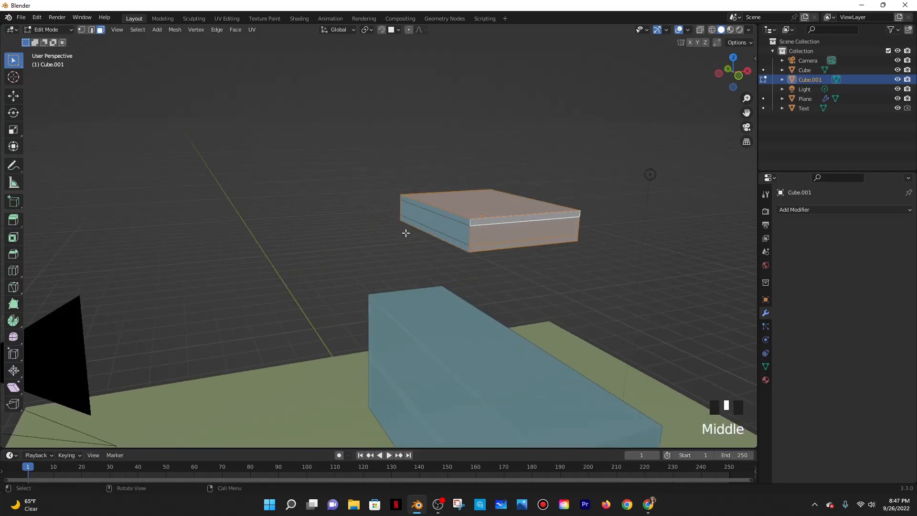
pyautogui.click(405, 232)
# Select the narrow upper and lower strip faces on all four sides of the slab
pyautogui.moveTo(485, 227); pyautogui.dragTo(457, 229, button='middle')
pyautogui.keyDown('shift'); pyautogui.click(406, 230); pyautogui.keyUp('shift')
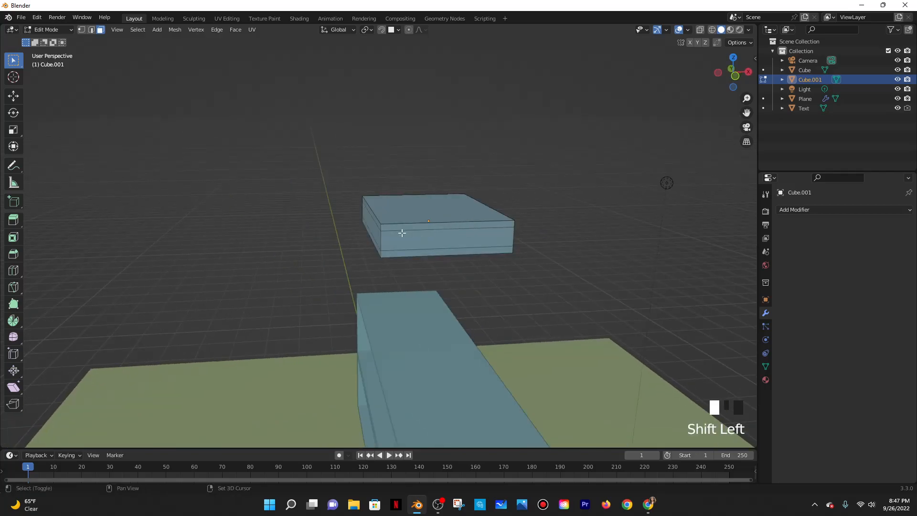
pyautogui.keyDown('shift'); pyautogui.click(403, 250); pyautogui.keyUp('shift')
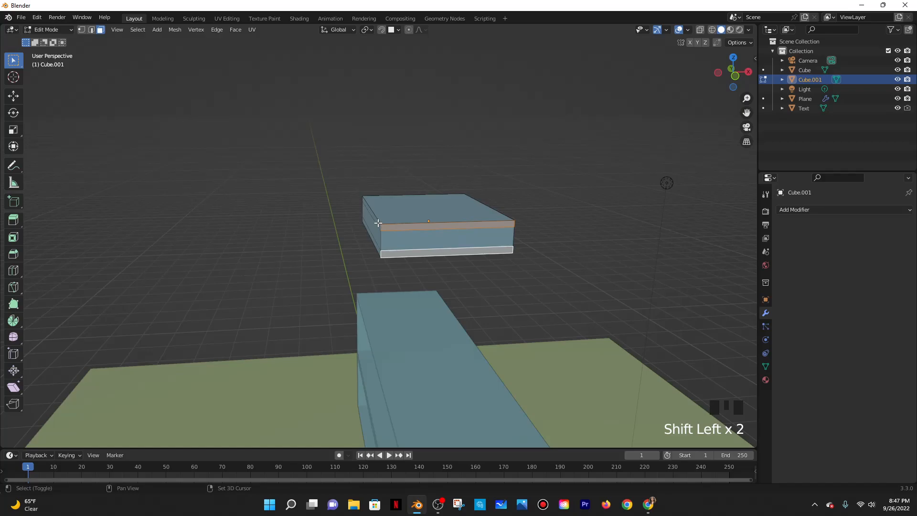
pyautogui.keyDown('shift'); pyautogui.click(376, 249); pyautogui.keyUp('shift')
pyautogui.keyDown('shift'); pyautogui.click(376, 247); pyautogui.keyUp('shift')
pyautogui.moveTo(480, 271); pyautogui.dragTo(423, 263, button='middle')
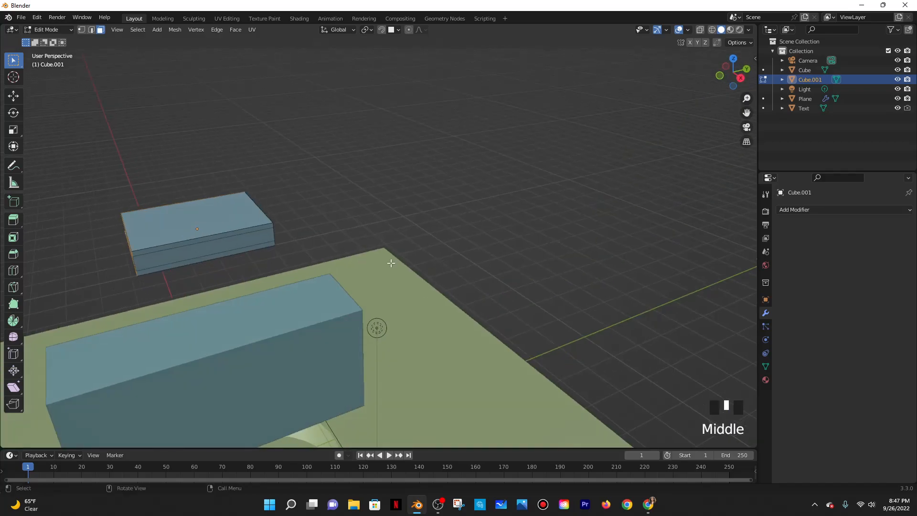
pyautogui.keyDown('shift'); pyautogui.click(257, 228); pyautogui.keyUp('shift')
pyautogui.keyDown('shift'); pyautogui.click(254, 248); pyautogui.keyUp('shift')
pyautogui.moveTo(311, 267); pyautogui.dragTo(248, 238, button='middle')
pyautogui.keyDown('shift'); pyautogui.click(258, 168); pyautogui.keyUp('shift')
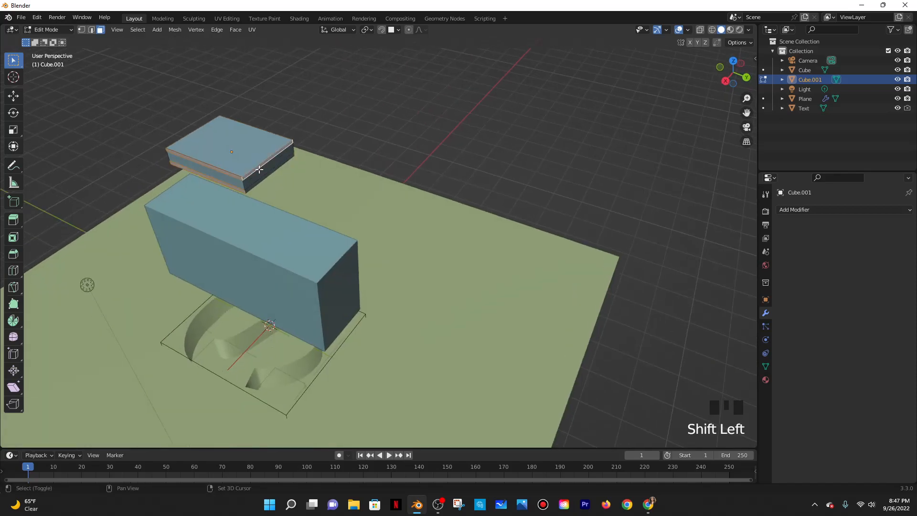
pyautogui.keyDown('shift'); pyautogui.click(260, 181); pyautogui.keyUp('shift')
# Extrude the selected strip faces outward along their normals to form overhanging plates above and below the slab's core
pyautogui.moveTo(322, 179); pyautogui.dragTo(314, 159, button='middle')
pyautogui.moveTo(536, 241); pyautogui.dragTo(509, 220, button='middle')
pyautogui.hotkey('alt', 'e')
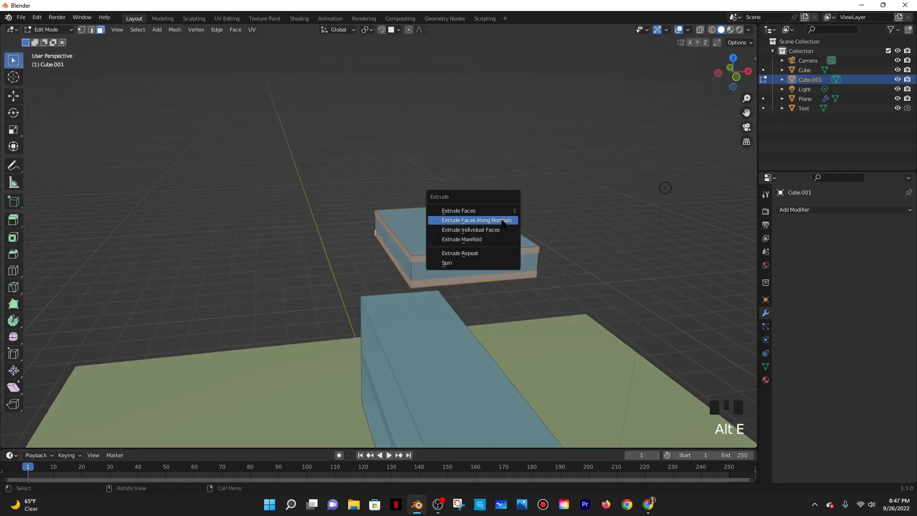
pyautogui.click(502, 221)
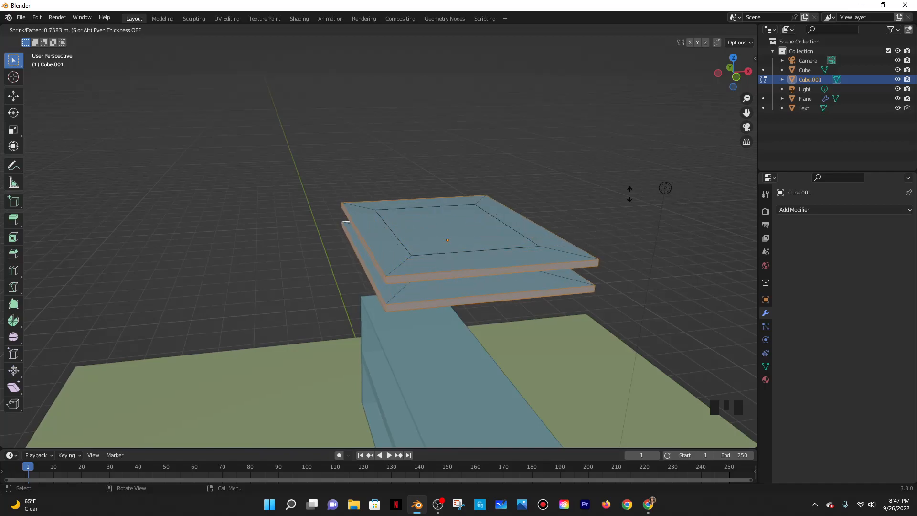
pyautogui.click(531, 216)
# Return to Object Mode and duplicate the flanged slab, placing the copy about 2.77 m away, up and along positive X
pyautogui.moveTo(566, 218); pyautogui.dragTo(481, 236, button='middle')
pyautogui.scroll(2, 557, 212)
pyautogui.press('Tab')
pyautogui.scroll(-6, 566, 207)
pyautogui.hotkey('shift', 'd')
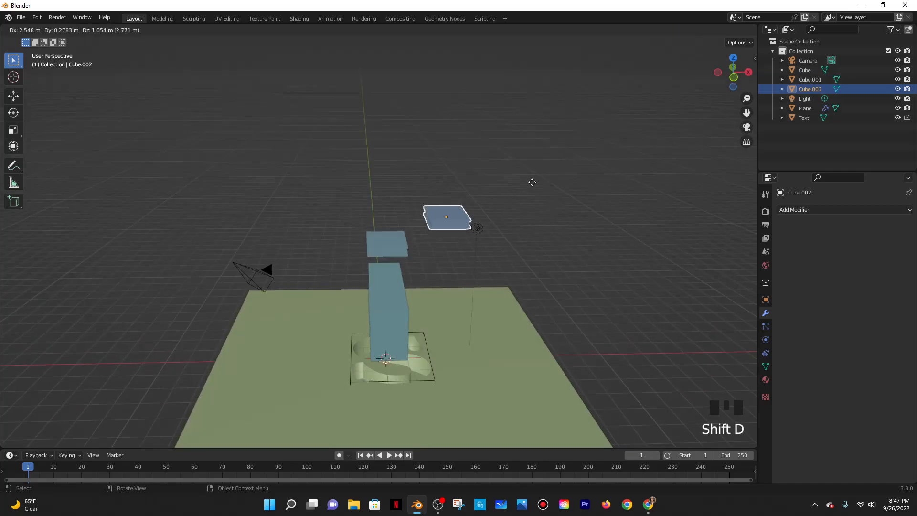
pyautogui.click(532, 181)
# Select the duplicated flanged slab and copy it to the clipboard
pyautogui.scroll(3, 399, 230)
pyautogui.click(399, 230)
pyautogui.moveTo(492, 238); pyautogui.dragTo(488, 236, button='middle')
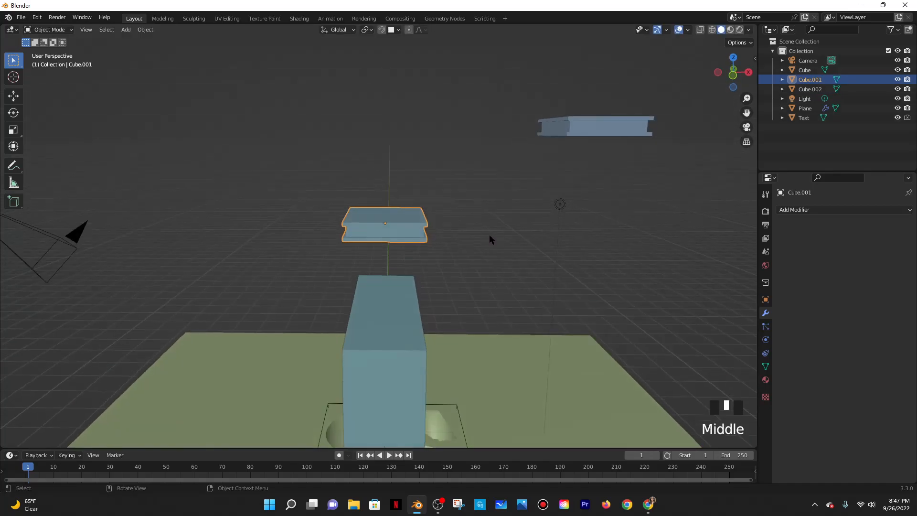
pyautogui.click(570, 131)
pyautogui.hotkey('ctrl', 'c')
# Undo the duplication and the original slab's strip extrusion, returning to Edit Mode with the strip faces selected
pyautogui.hotkey('ctrl', 'z')
pyautogui.hotkey('ctrl', 'z')
pyautogui.hotkey('ctrl', 'z')
pyautogui.hotkey('ctrl', 'z')
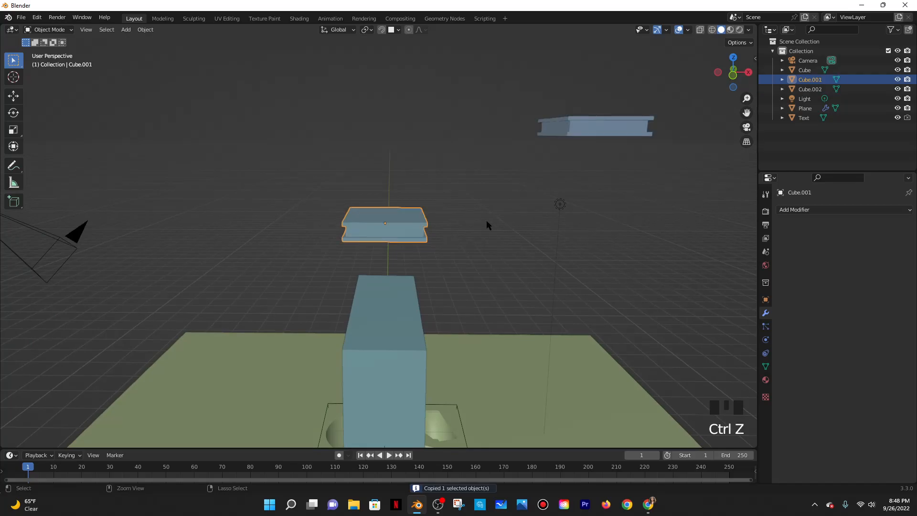
pyautogui.hotkey('ctrl', 'z')
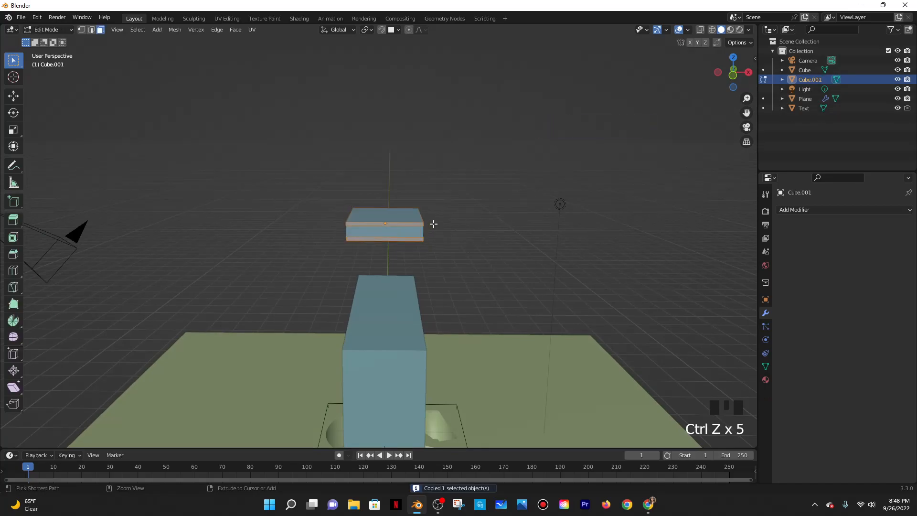
# Paste the copied flanged slab into the scene in Object Mode and re-enter Edit Mode
pyautogui.moveTo(432, 223); pyautogui.dragTo(389, 240, button='middle')
pyautogui.scroll(2, 390, 240)
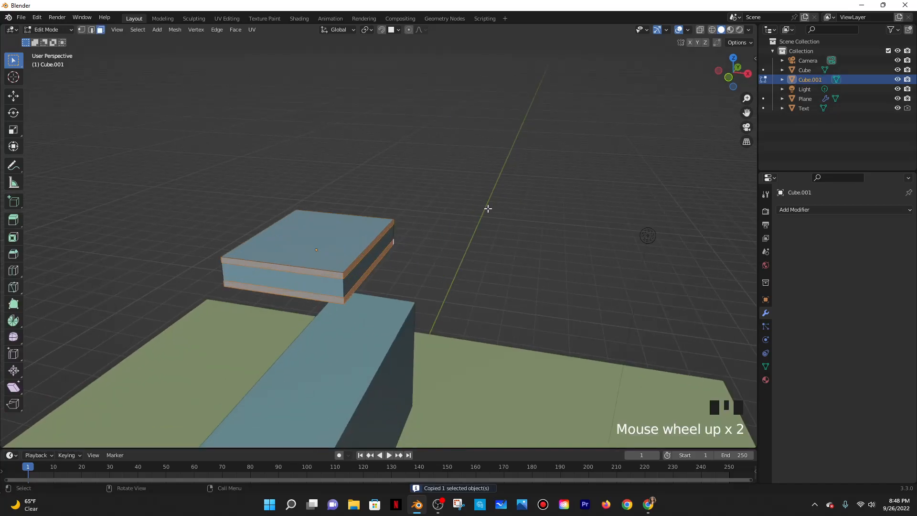
pyautogui.press('Tab')
pyautogui.hotkey('ctrl', 'v')
pyautogui.press('Tab')
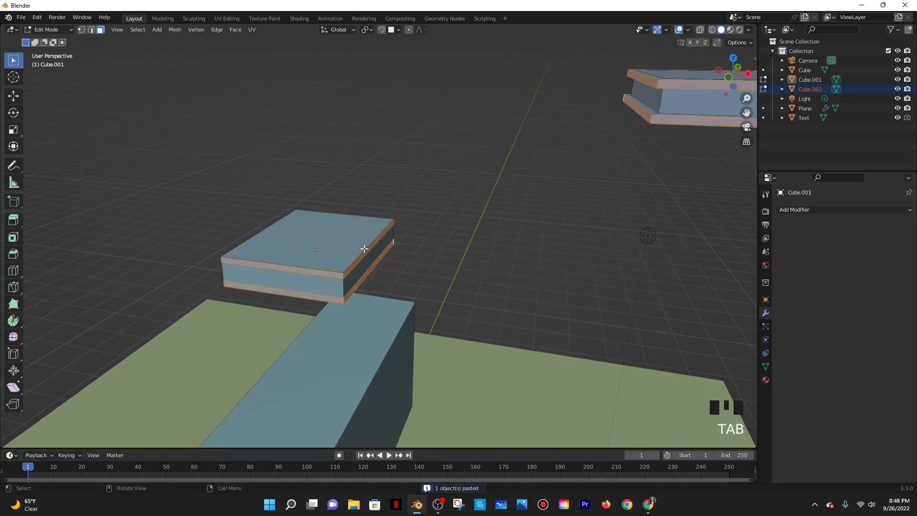
# Deselect the two strips on one side of the original slab, extrude the rest along normals about 0.14 m, and return to Object Mode
pyautogui.keyDown('shift'); pyautogui.click(373, 258); pyautogui.keyUp('shift')
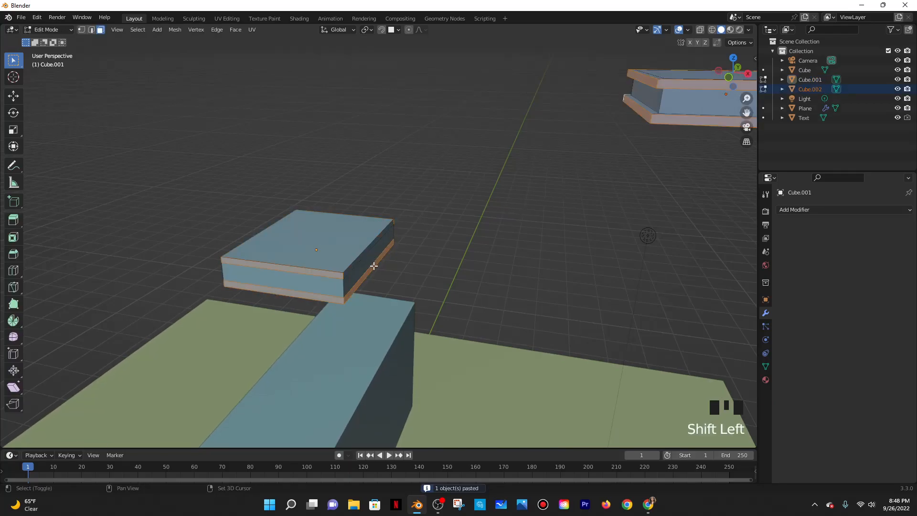
pyautogui.keyDown('shift'); pyautogui.click(375, 265); pyautogui.keyUp('shift')
pyautogui.keyDown('shift'); pyautogui.moveTo(463, 268); pyautogui.dragTo(521, 253, button='middle'); pyautogui.keyUp('shift')
pyautogui.hotkey('alt', 'e')
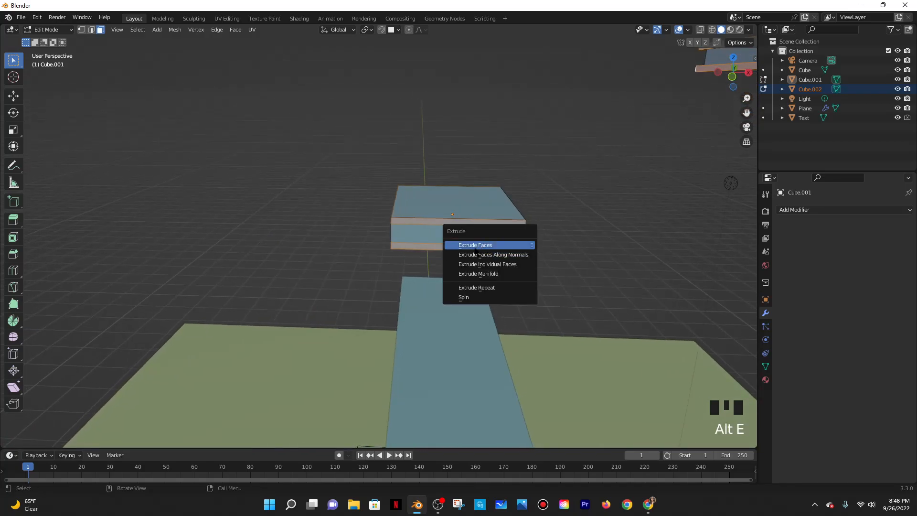
pyautogui.click(474, 252)
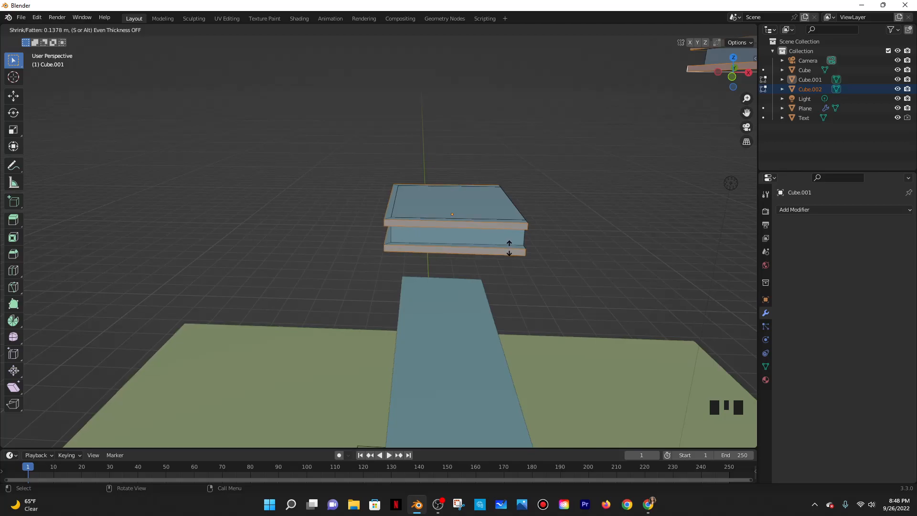
pyautogui.click(509, 248)
pyautogui.press('Tab')
# Examine the book-shaped slab from several angles and compare it with the fully flanged copy
pyautogui.moveTo(550, 216); pyautogui.dragTo(511, 239, button='middle')
pyautogui.scroll(2, 515, 240)
pyautogui.moveTo(452, 259)
pyautogui.mouseDown(button='middle')
pyautogui.moveTo(442, 249)
pyautogui.moveTo(482, 242)
pyautogui.moveTo(568, 256)
pyautogui.moveTo(449, 247)
pyautogui.mouseUp(button='middle')
pyautogui.click(231, 198)
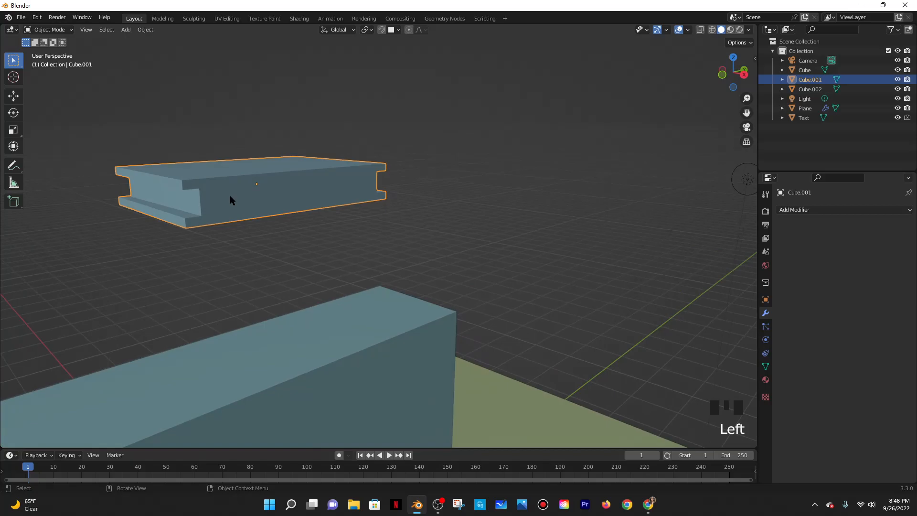
pyautogui.moveTo(308, 194); pyautogui.dragTo(368, 181, button='middle')
pyautogui.scroll(-3, 337, 197)
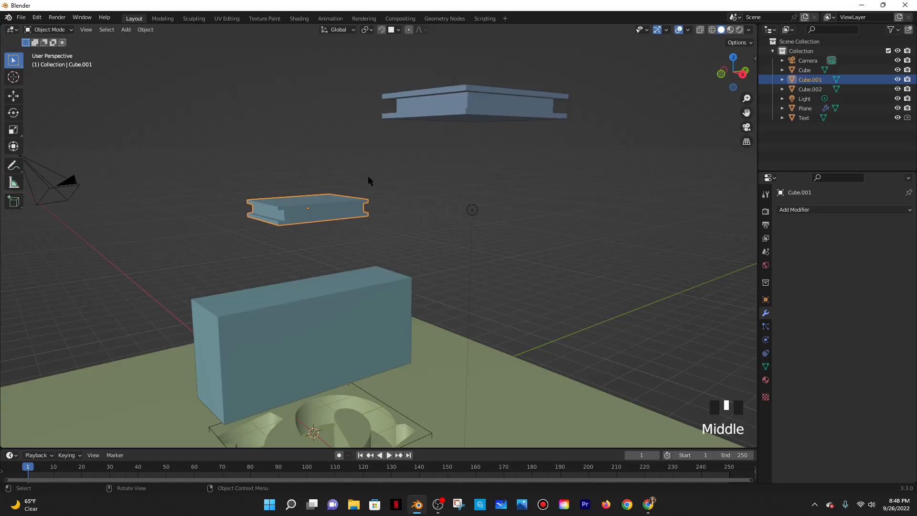
pyautogui.scroll(-3, 371, 177)
pyautogui.scroll(3, 369, 181)
pyautogui.scroll(-2, 369, 181)
pyautogui.click(446, 180)
pyautogui.moveTo(445, 180); pyautogui.dragTo(482, 191, button='middle')
# Rotate the book-shaped slab 90° about the global X axis and enter Edit Mode on it
pyautogui.click(387, 228)
pyautogui.press('r')
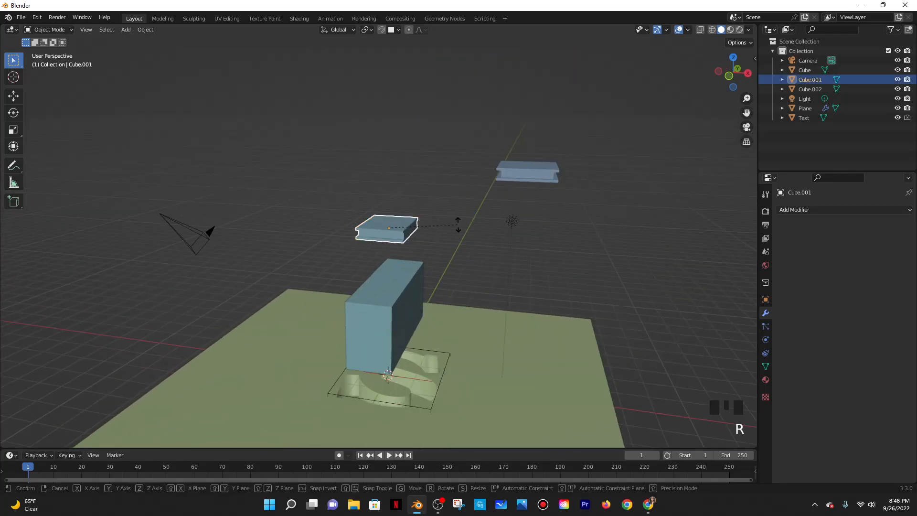
pyautogui.press('x')
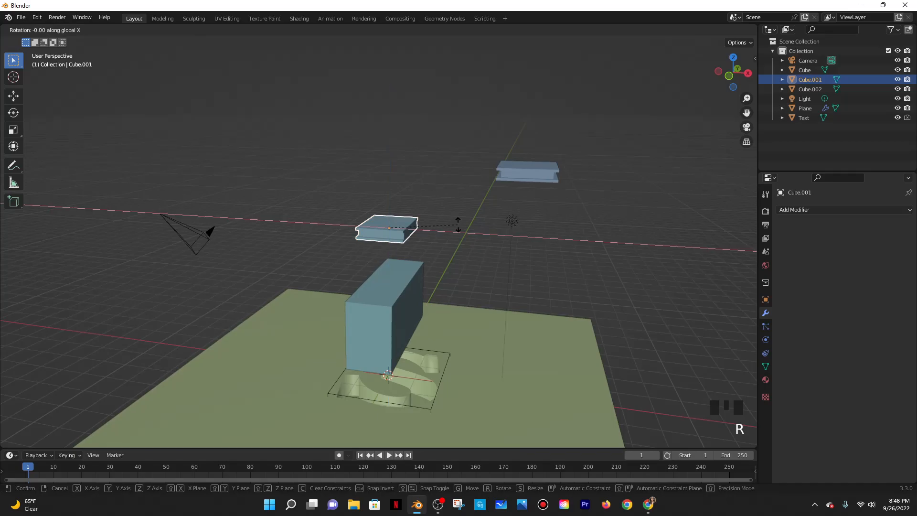
pyautogui.write('90')
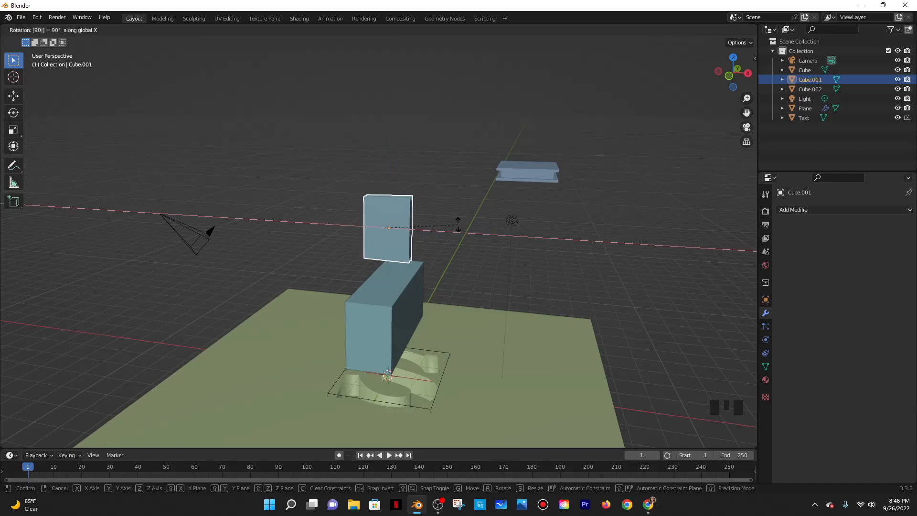
pyautogui.press('Return')
pyautogui.moveTo(431, 224); pyautogui.dragTo(400, 225, button='middle')
pyautogui.scroll(2, 423, 253)
pyautogui.moveTo(423, 253); pyautogui.dragTo(381, 256, button='middle')
pyautogui.press('Tab')
pyautogui.scroll(2, 433, 266)
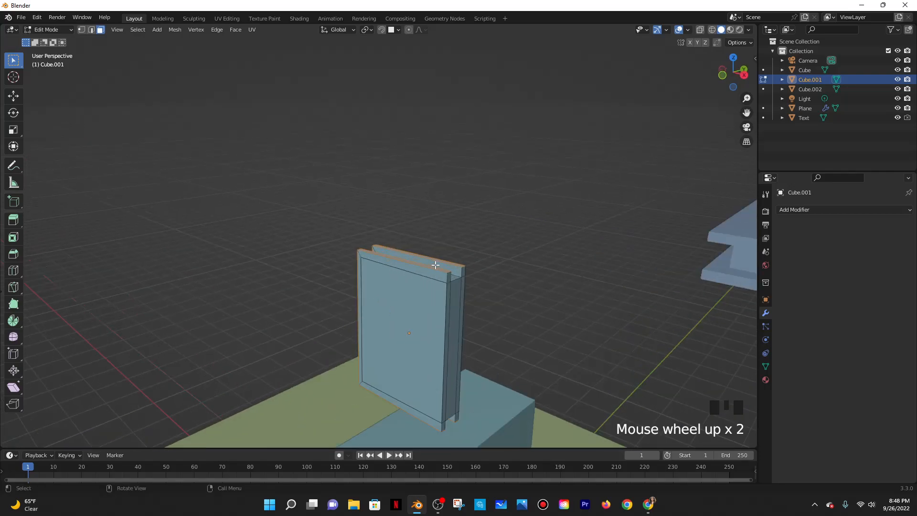
# Select the recessed side and upper faces between the covers and try to move them along Z
pyautogui.keyDown('shift'); pyautogui.moveTo(469, 288); pyautogui.dragTo(406, 271, button='middle'); pyautogui.keyUp('shift')
pyautogui.click(392, 250)
pyautogui.keyDown('shift'); pyautogui.click(391, 250); pyautogui.keyUp('shift')
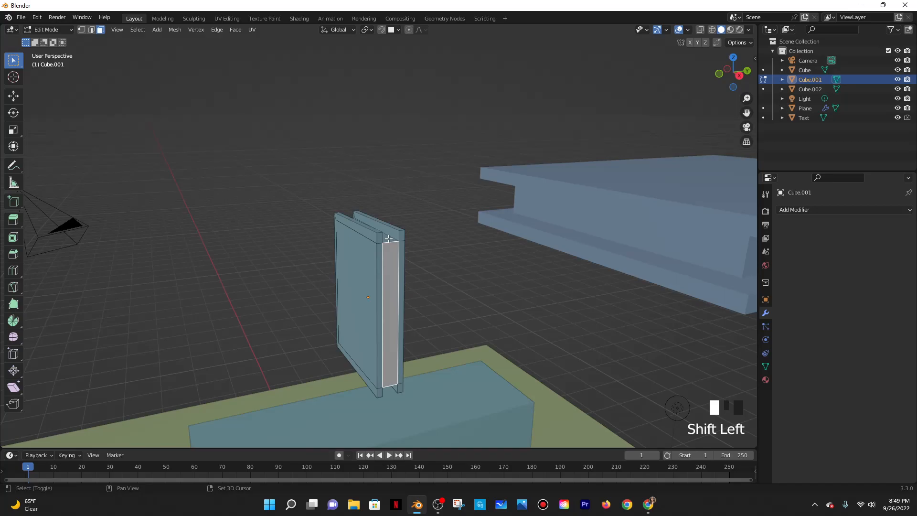
pyautogui.press('g')
pyautogui.press('z')
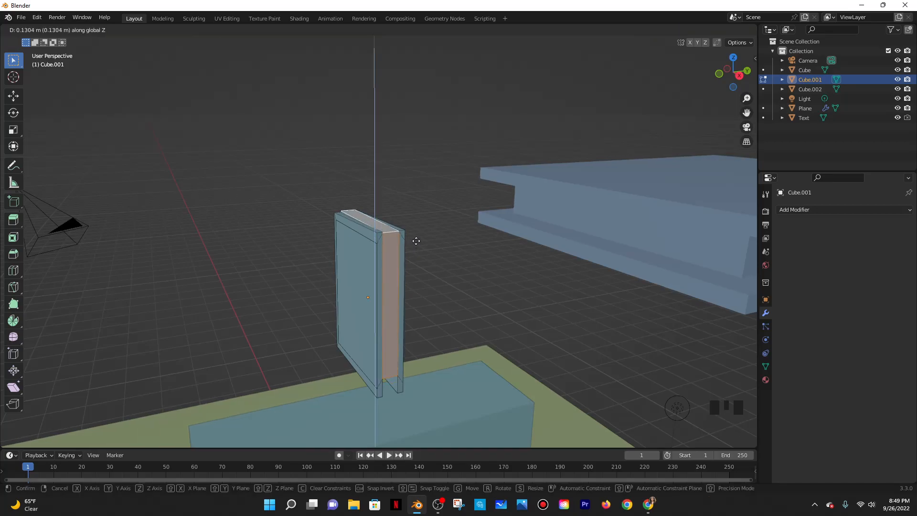
pyautogui.rightClick(415, 241)
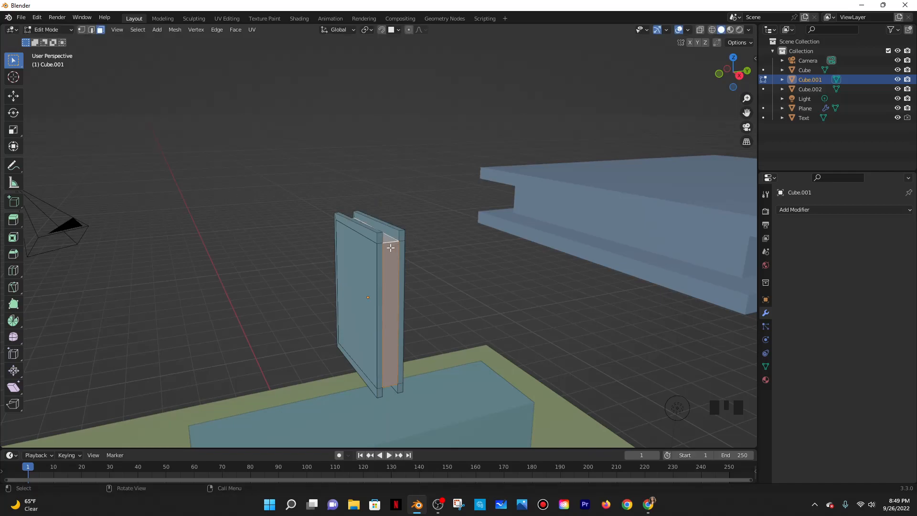
# Add a vertical loop cut across the book-shaped slab close to one end of its recessed upper edge
pyautogui.click(390, 247)
pyautogui.click(381, 241)
pyautogui.moveTo(412, 241); pyautogui.dragTo(407, 252, button='middle')
pyautogui.moveTo(450, 266); pyautogui.dragTo(442, 288, button='middle')
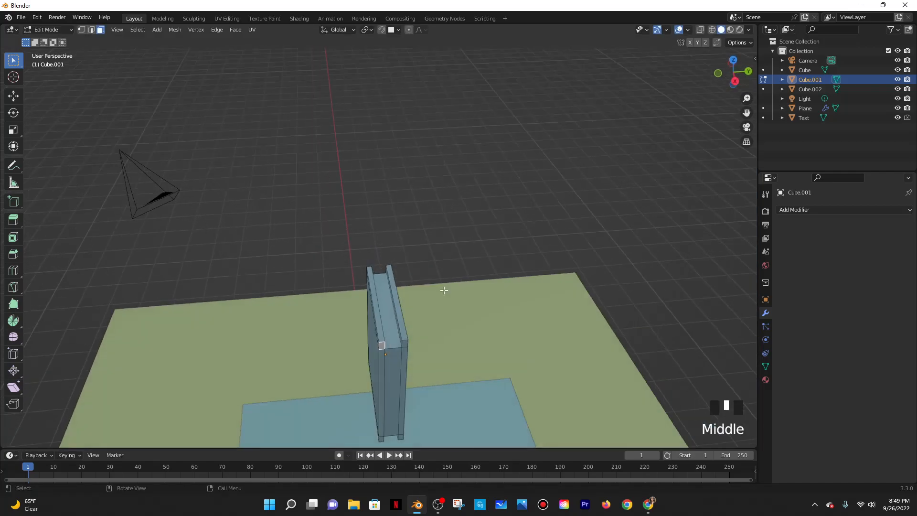
pyautogui.scroll(2, 441, 305)
pyautogui.keyDown('shift'); pyautogui.moveTo(440, 323); pyautogui.dragTo(429, 234, button='middle'); pyautogui.keyUp('shift')
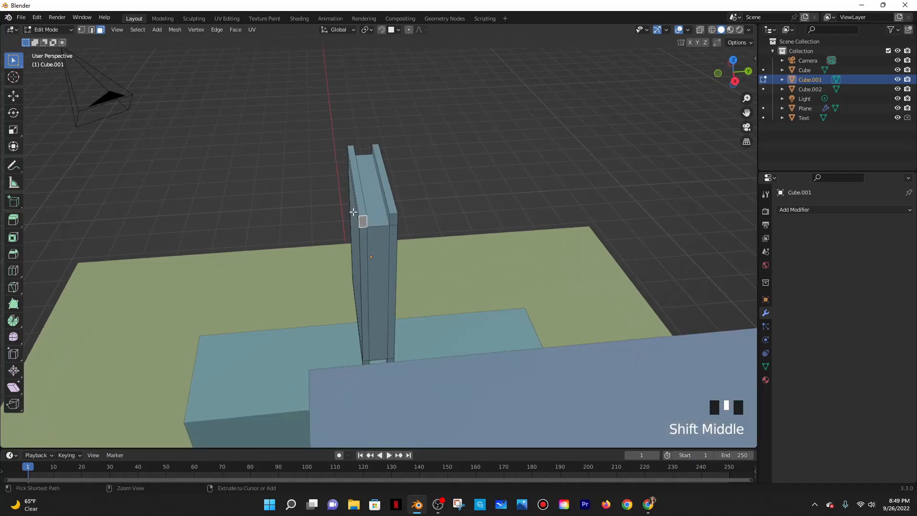
pyautogui.hotkey('ctrl', 'r')
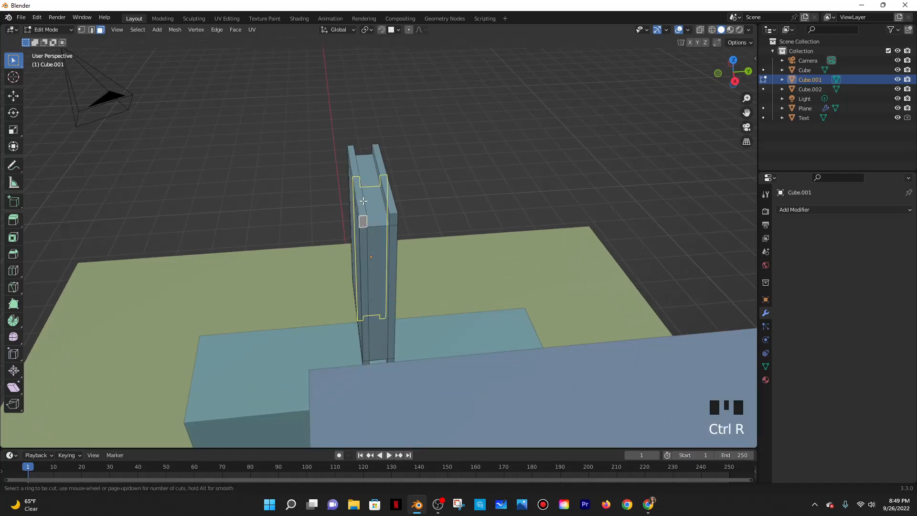
pyautogui.click(363, 201)
pyautogui.click(370, 231)
# Return to face selection, select the small inner face at one cover's upper corner, and enable snapping
pyautogui.moveTo(408, 239); pyautogui.dragTo(320, 231, button='middle')
pyautogui.scroll(2, 319, 231)
pyautogui.click(310, 216)
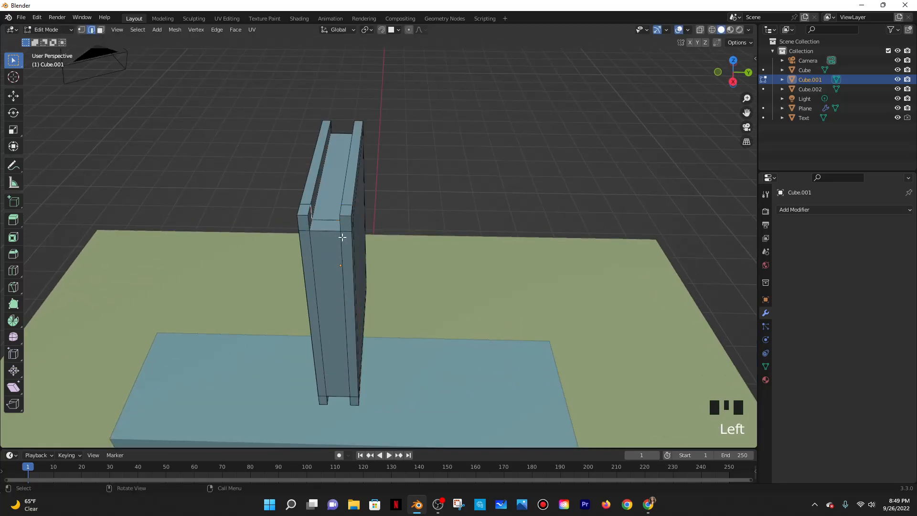
pyautogui.keyDown('shift'); pyautogui.moveTo(446, 243); pyautogui.dragTo(275, 170, button='middle'); pyautogui.keyUp('shift')
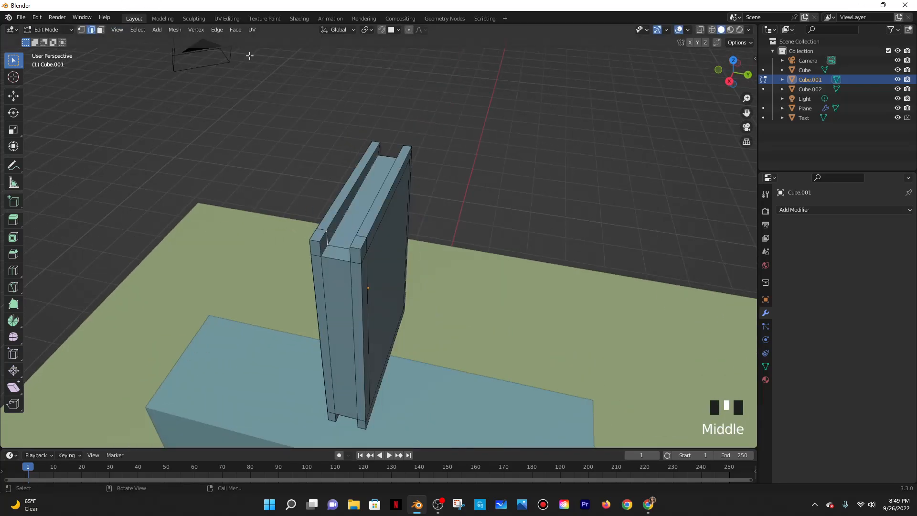
pyautogui.click(101, 30)
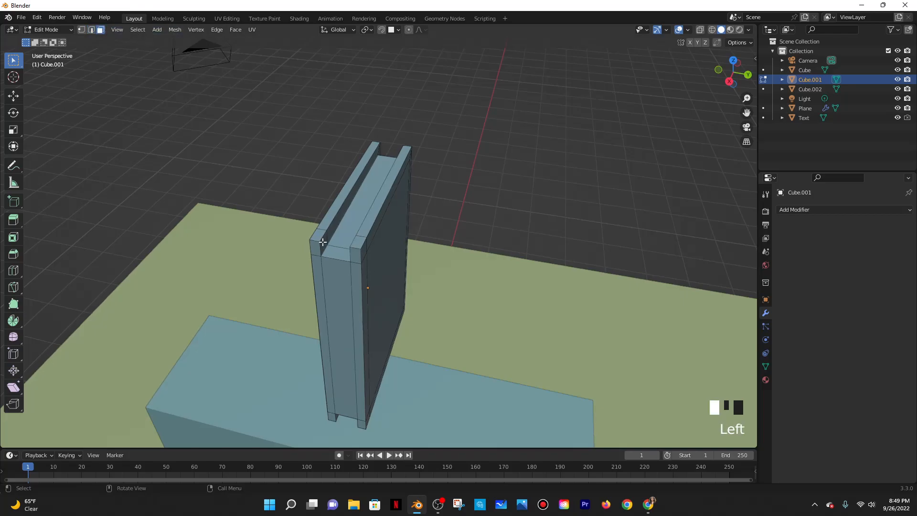
pyautogui.moveTo(440, 281); pyautogui.dragTo(440, 222, button='middle')
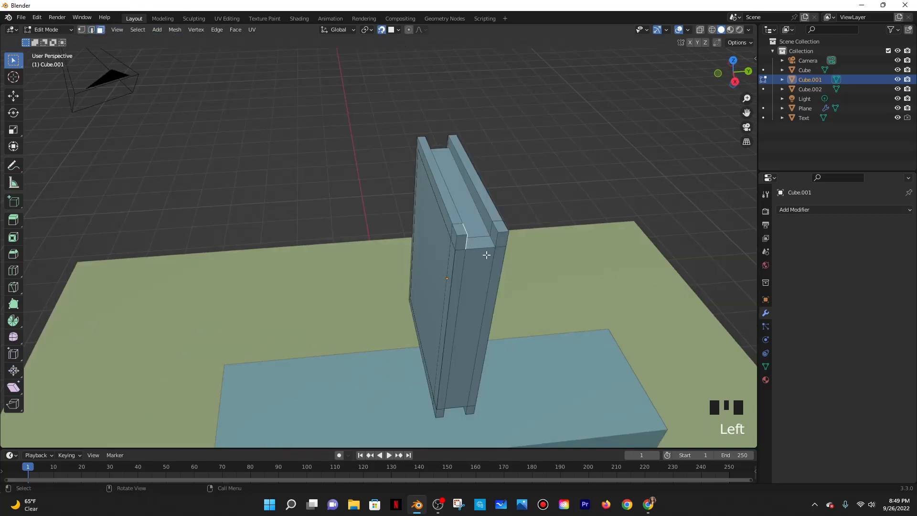
# Extrude the small inner corner face across to the opposite cover with snapping, closing the upper corner gap
pyautogui.press('g')
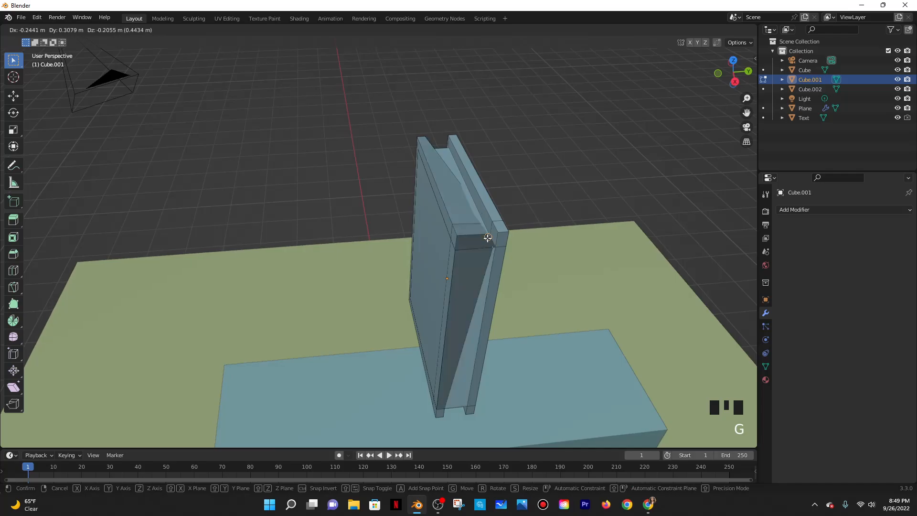
pyautogui.rightClick(486, 237)
pyautogui.press('e')
pyautogui.click(494, 238)
# Extrude the small inner face at the cover's lower corner across to the opposite cover, then leave mesh editing
pyautogui.moveTo(536, 266); pyautogui.dragTo(534, 241, button='middle')
pyautogui.moveTo(442, 329)
pyautogui.mouseDown(button='middle')
pyautogui.moveTo(450, 311)
pyautogui.moveTo(439, 311)
pyautogui.mouseUp(button='middle')
pyautogui.scroll(2, 399, 252)
pyautogui.moveTo(399, 252); pyautogui.dragTo(410, 316, button='middle')
pyautogui.click(313, 305)
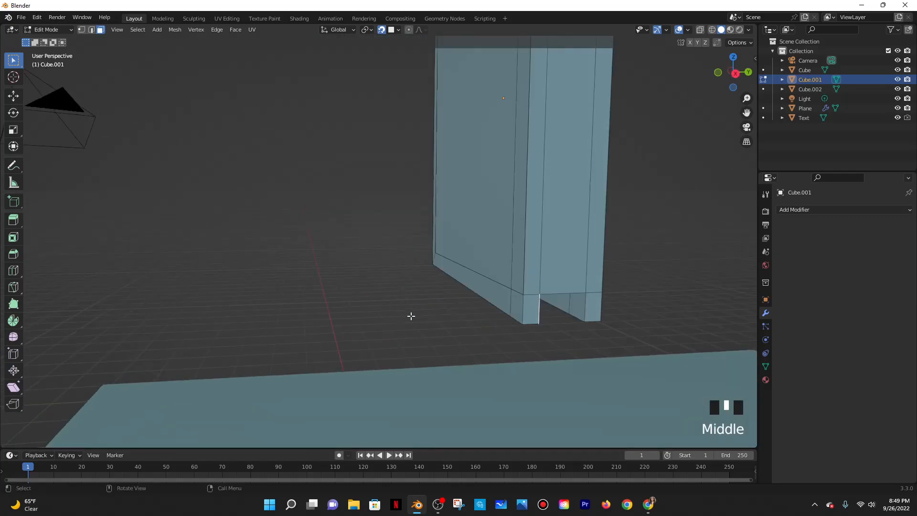
pyautogui.press('e')
pyautogui.click(585, 299)
pyautogui.press('Tab')
# Move the other flat slab away from the bookshelf into the empty space beyond the green platform
pyautogui.moveTo(586, 222); pyautogui.dragTo(594, 259, button='middle')
pyautogui.scroll(-3, 594, 260)
pyautogui.moveTo(527, 287); pyautogui.dragTo(428, 127, button='middle')
pyautogui.scroll(-2, 439, 164)
pyautogui.moveTo(423, 202); pyautogui.dragTo(405, 164, button='middle')
pyautogui.scroll(-1, 406, 168)
pyautogui.click(353, 157)
pyautogui.press('g')
pyautogui.click(245, 200)
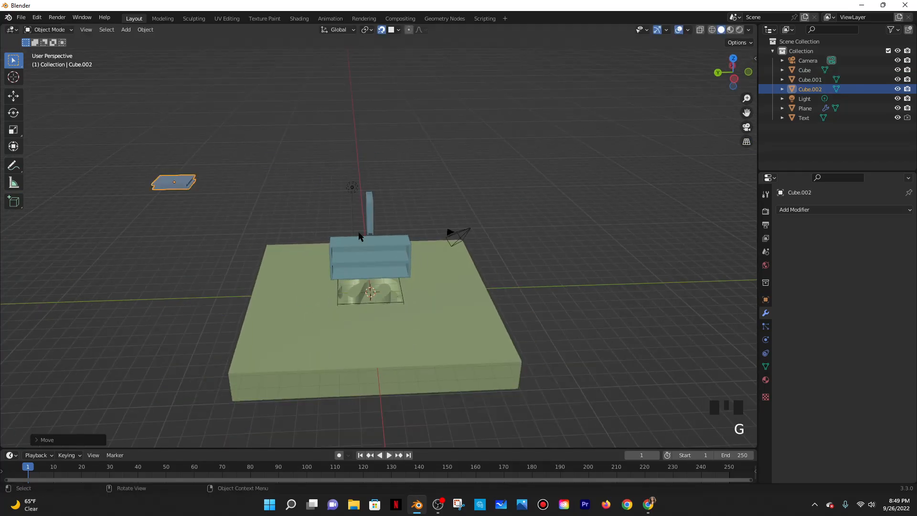
# Scale the upright book down to about 0.34 and move it onto the upper shelf near one end
pyautogui.scroll(4, 359, 236)
pyautogui.click(368, 188)
pyautogui.moveTo(384, 191); pyautogui.dragTo(409, 245, button='middle')
pyautogui.scroll(-2, 387, 183)
pyautogui.scroll(4, 409, 253)
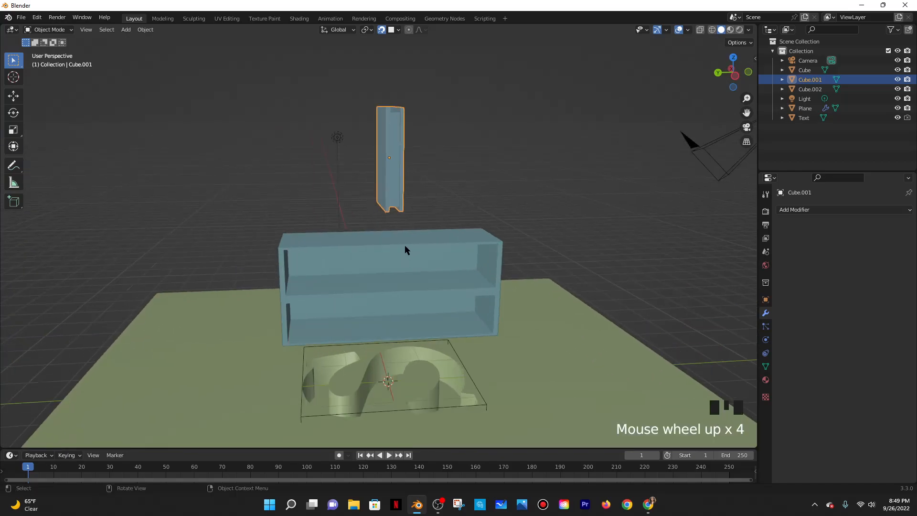
pyautogui.press('s')
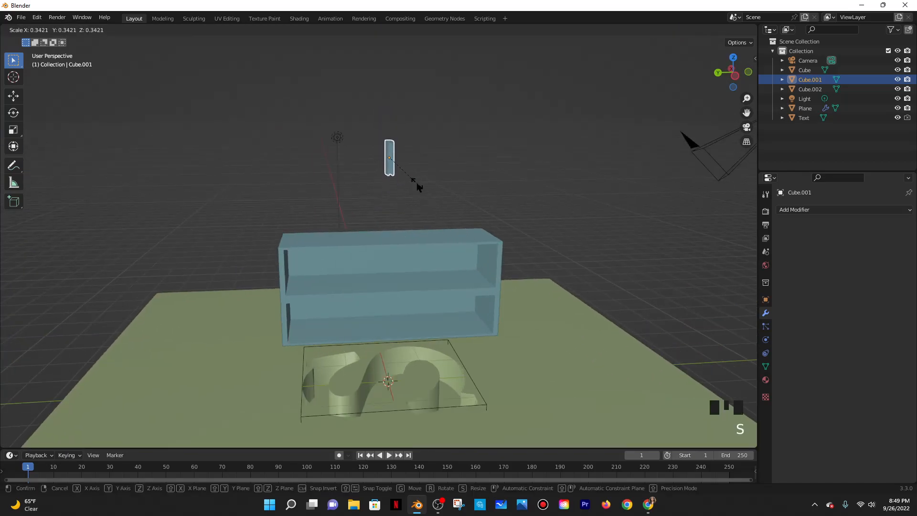
pyautogui.click(416, 184)
pyautogui.press('g')
pyautogui.click(279, 370)
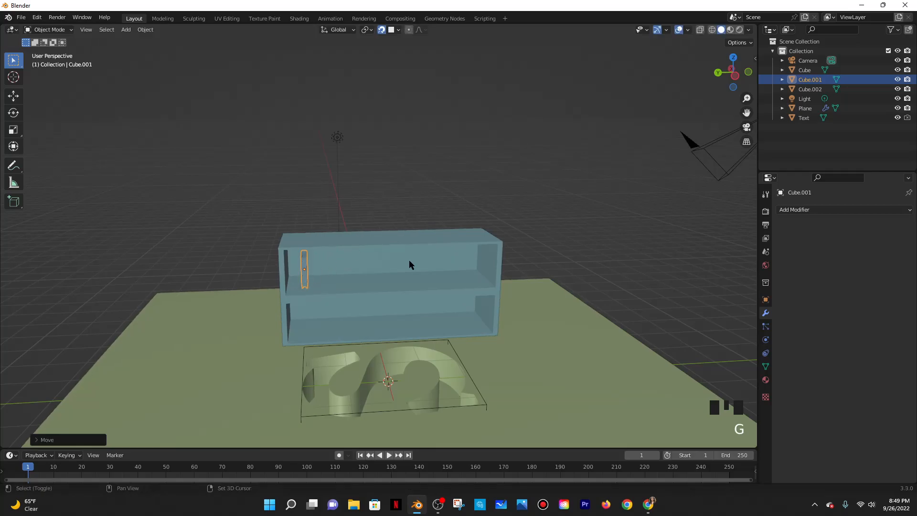
# Duplicate the small book and place the copy a short distance along the upper shelf
pyautogui.scroll(2, 387, 273)
pyautogui.scroll(2, 386, 277)
pyautogui.moveTo(348, 317); pyautogui.dragTo(419, 298, button='middle')
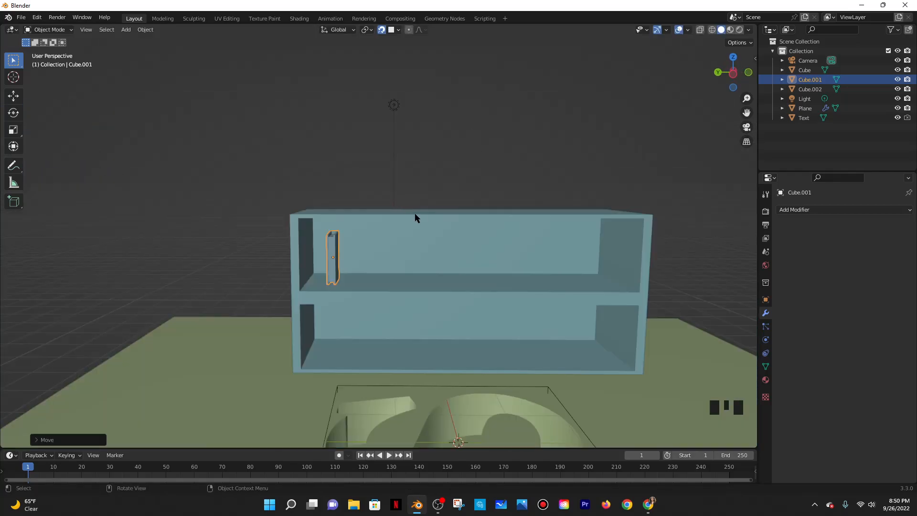
pyautogui.scroll(2, 345, 246)
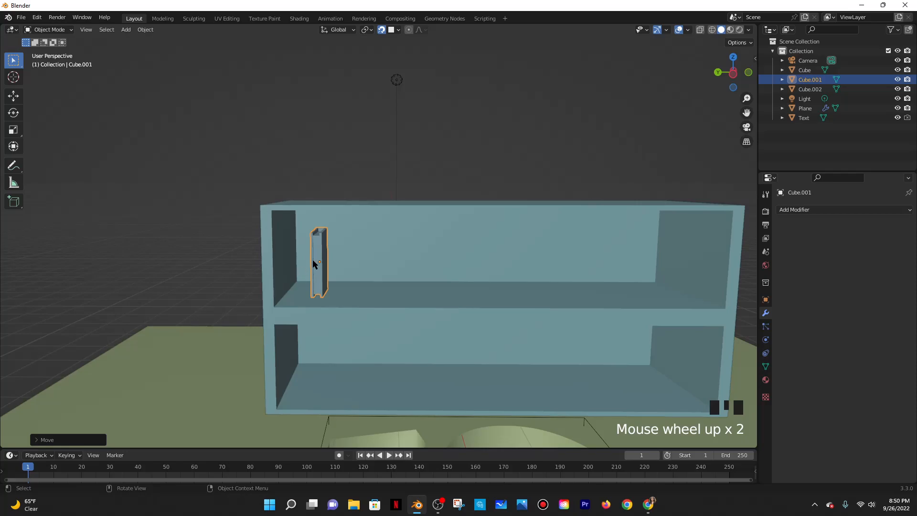
pyautogui.hotkey('shift', 'd')
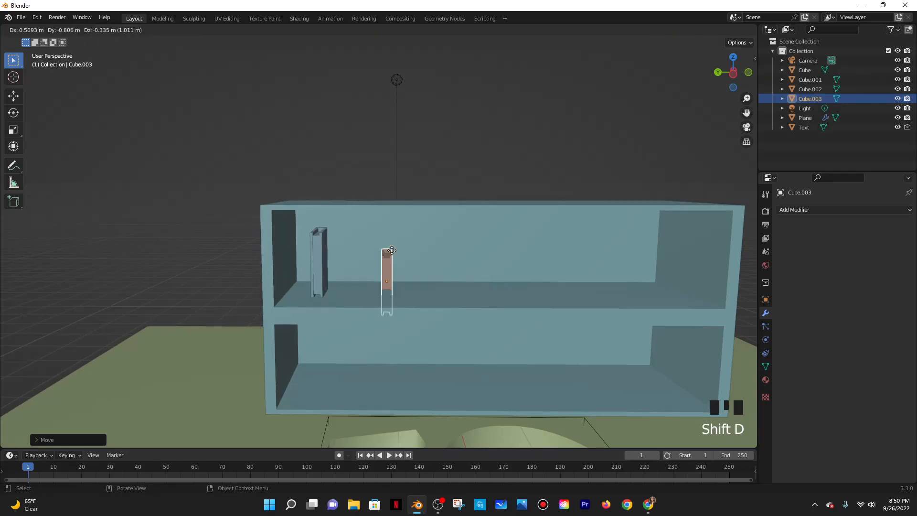
pyautogui.click(381, 294)
# Scale up the copied book and raise it along Z so it stands on the upper shelf
pyautogui.press('s')
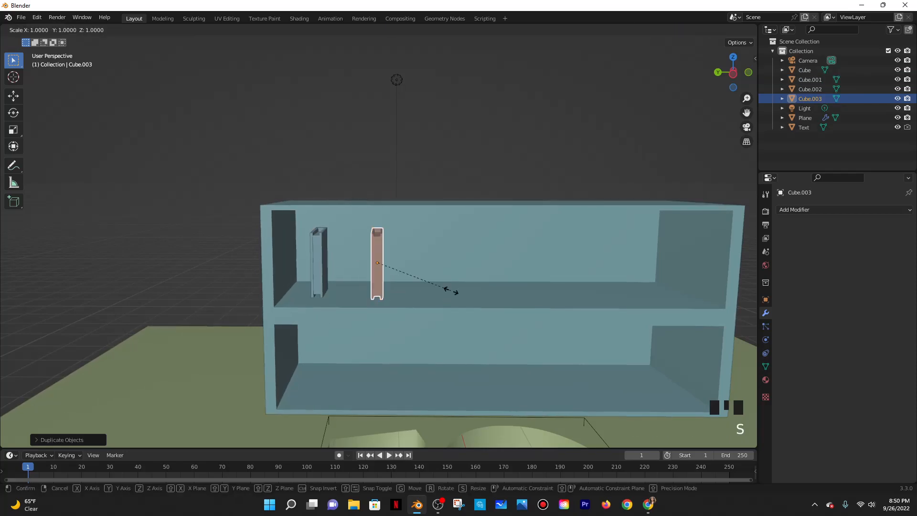
pyautogui.click(470, 288)
pyautogui.press('g')
pyautogui.press('z')
pyautogui.click(468, 282)
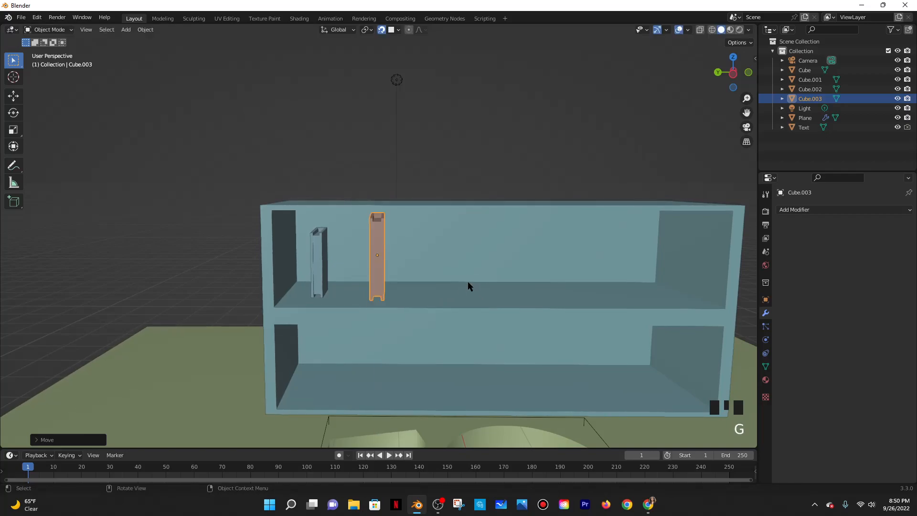
# Duplicate the small blue book and place the copy between it and the tall book
pyautogui.moveTo(447, 271); pyautogui.dragTo(462, 272, button='middle')
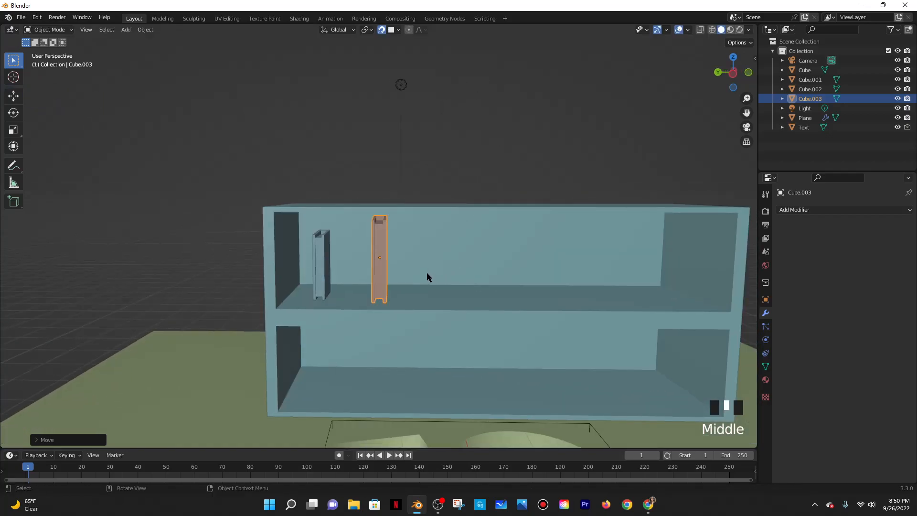
pyautogui.click(324, 265)
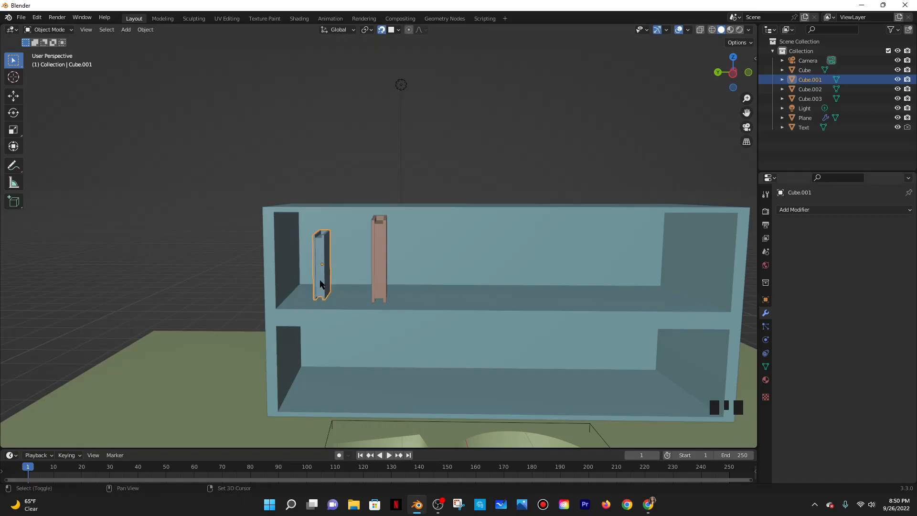
pyautogui.hotkey('shift', 'd')
pyautogui.click(357, 294)
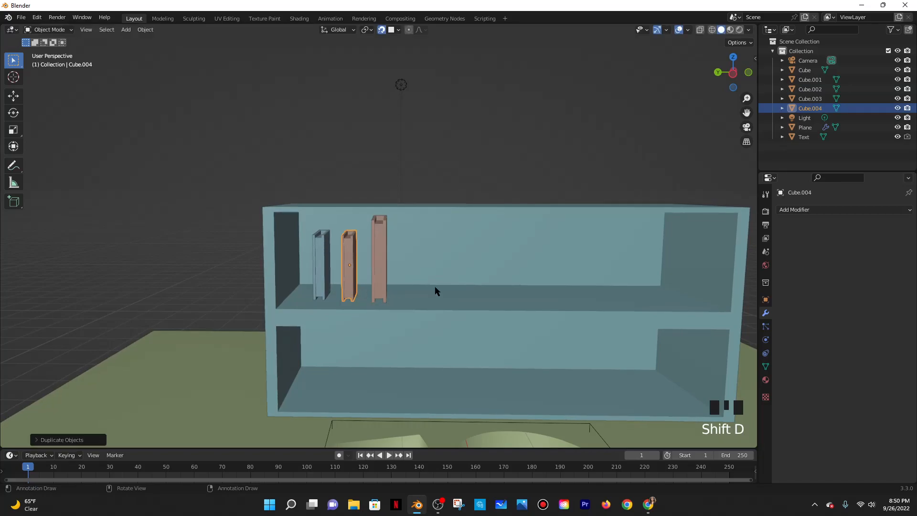
pyautogui.press('s')
pyautogui.press('z')
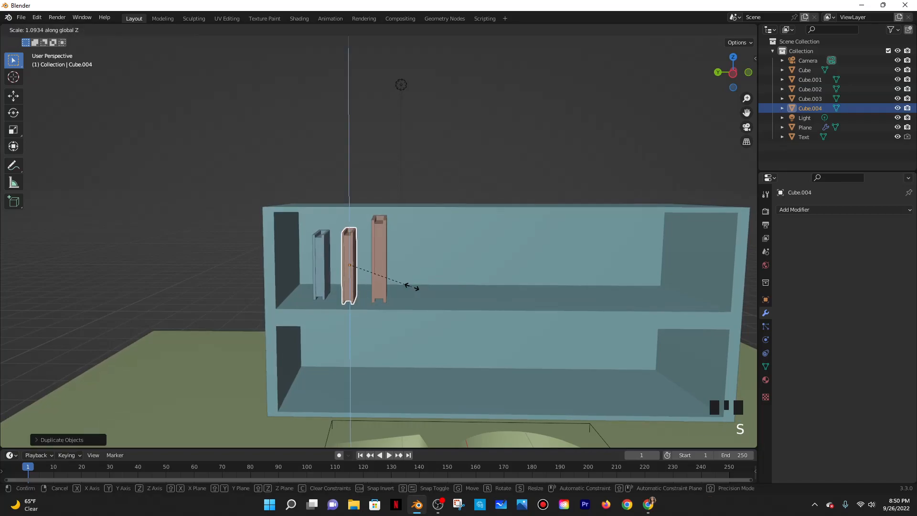
pyautogui.rightClick(405, 311)
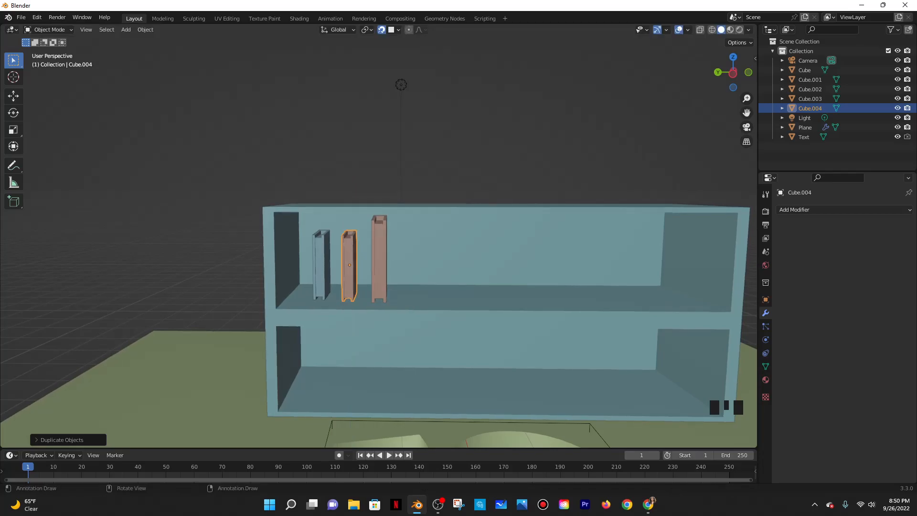
# Scale the middle book along Y to make it noticeably thicker than the other two
pyautogui.press('s')
pyautogui.press('x')
pyautogui.press('y')
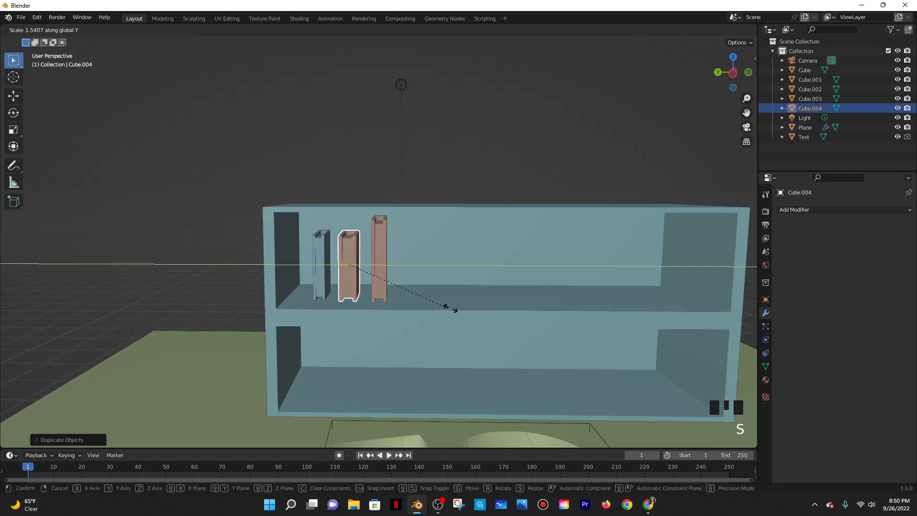
pyautogui.click(485, 307)
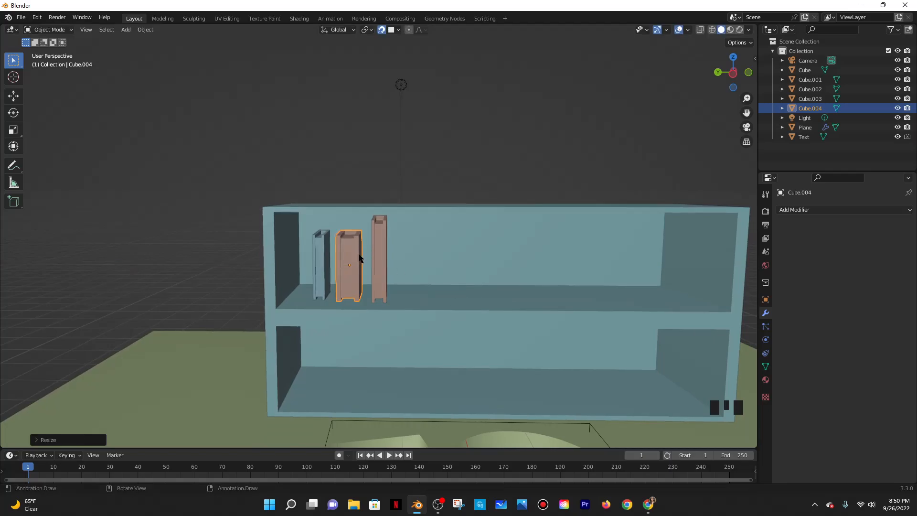
# Duplicate the thick book, place the copy beyond the tall one, and rotate it about Z so its closed spine faces outward
pyautogui.hotkey('shift', 'd')
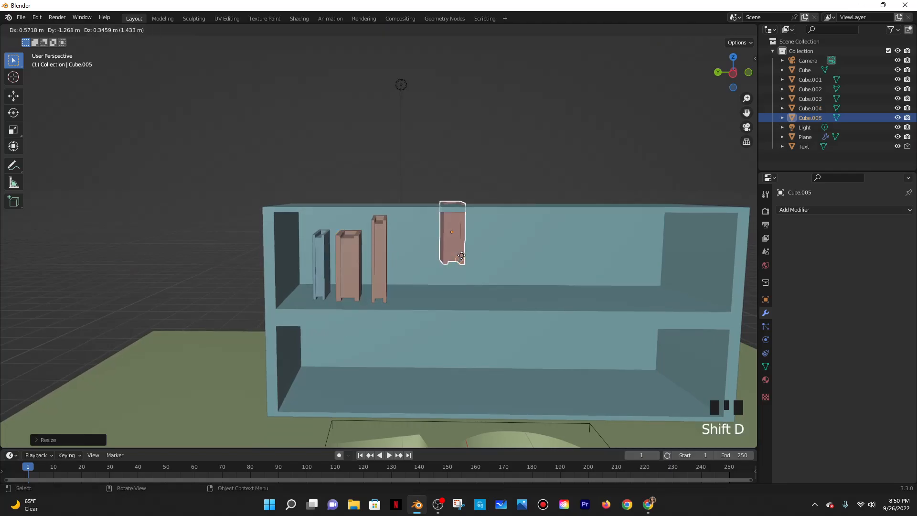
pyautogui.click(436, 296)
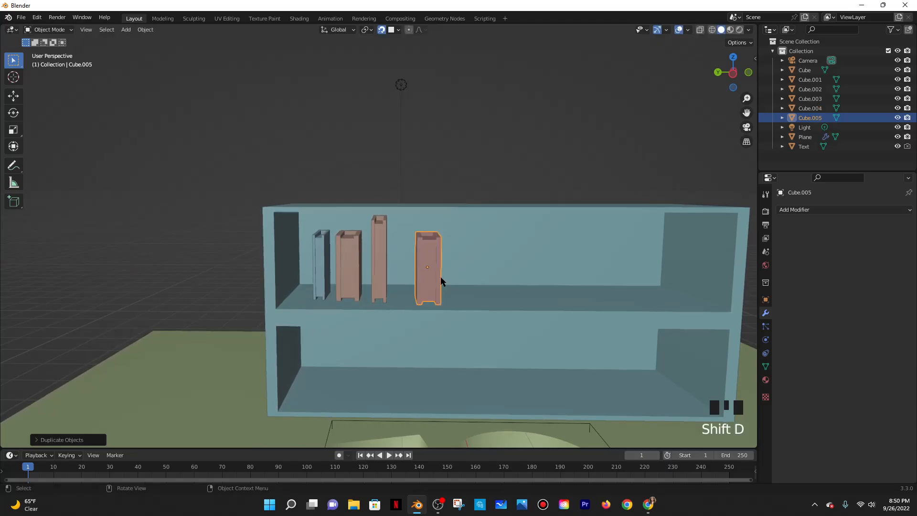
pyautogui.press('r')
pyautogui.press('z')
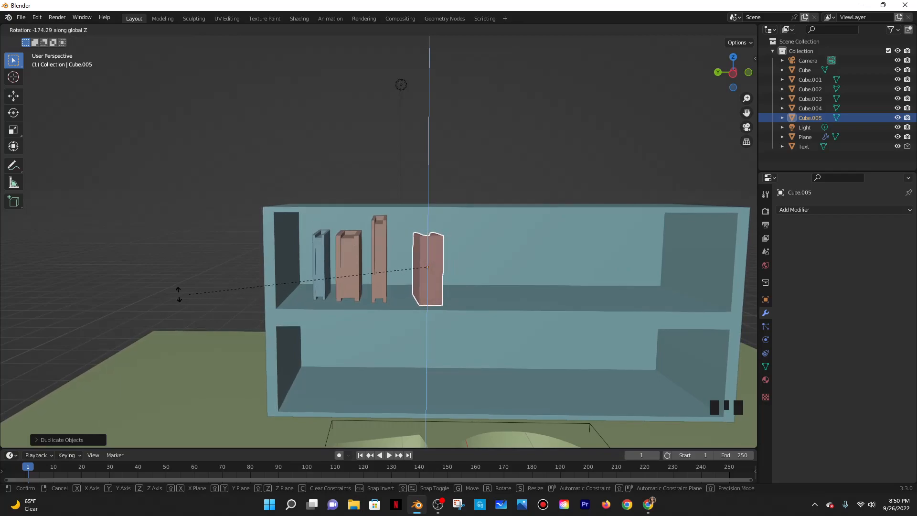
pyautogui.write('90')
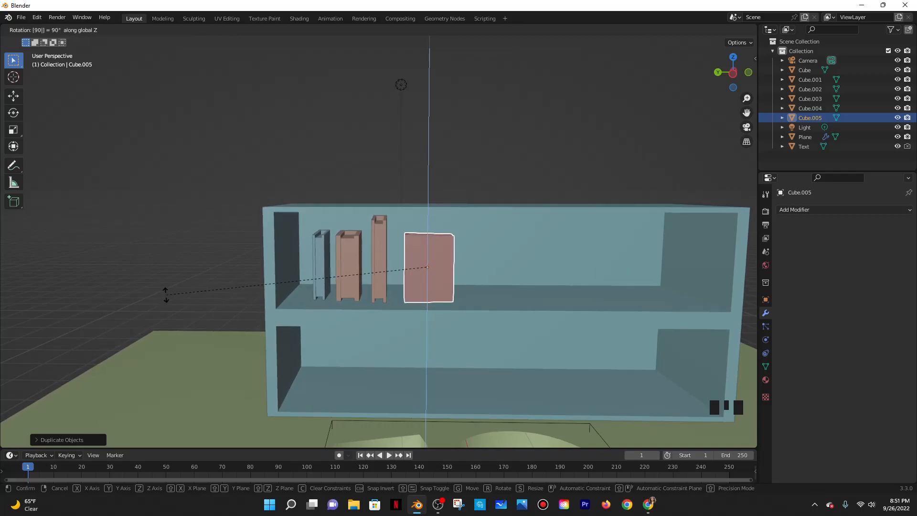
pyautogui.press('BackSpace')
pyautogui.press('BackSpace')
pyautogui.write('10')
pyautogui.press('BackSpace')
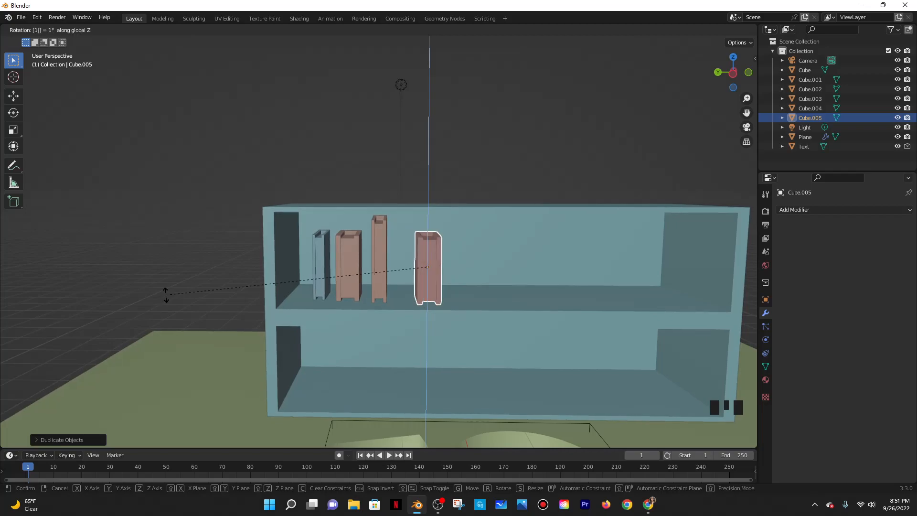
pyautogui.press('Return')
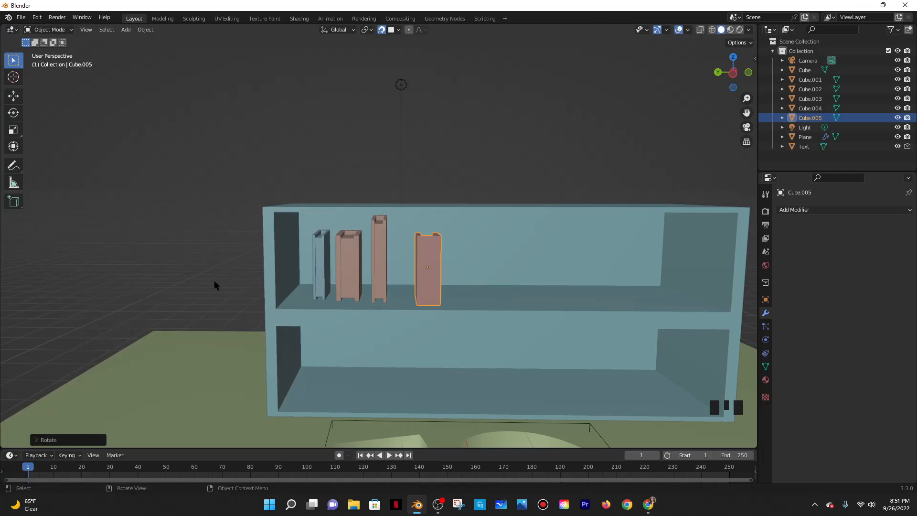
# Shift the thick middle book along X and slide it along Y against the small blue book
pyautogui.keyDown('shift'); pyautogui.moveTo(427, 228); pyautogui.dragTo(426, 239, button='middle'); pyautogui.keyUp('shift')
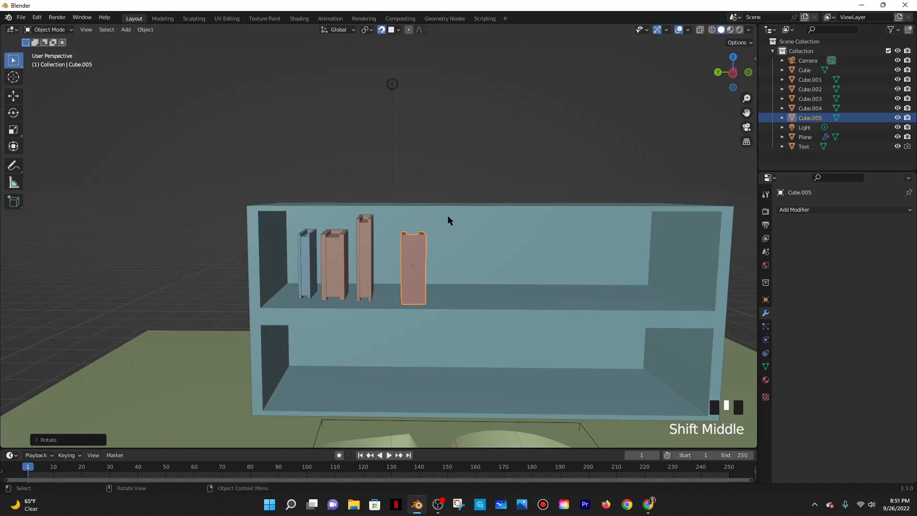
pyautogui.scroll(1, 448, 214)
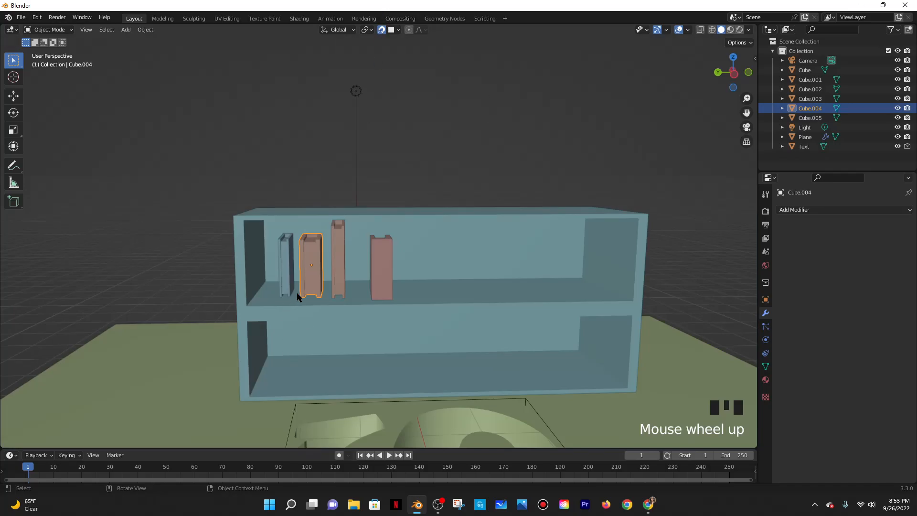
pyautogui.press('g')
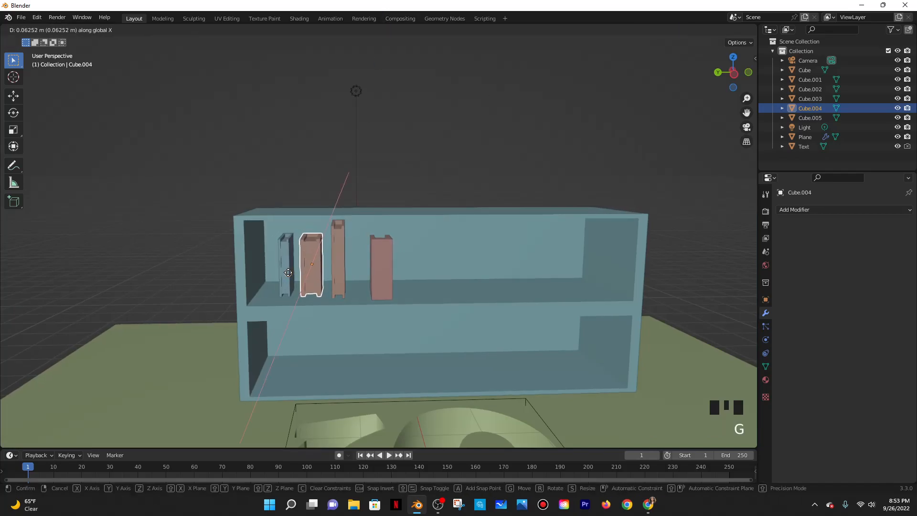
pyautogui.click(282, 270)
pyautogui.scroll(3, 336, 269)
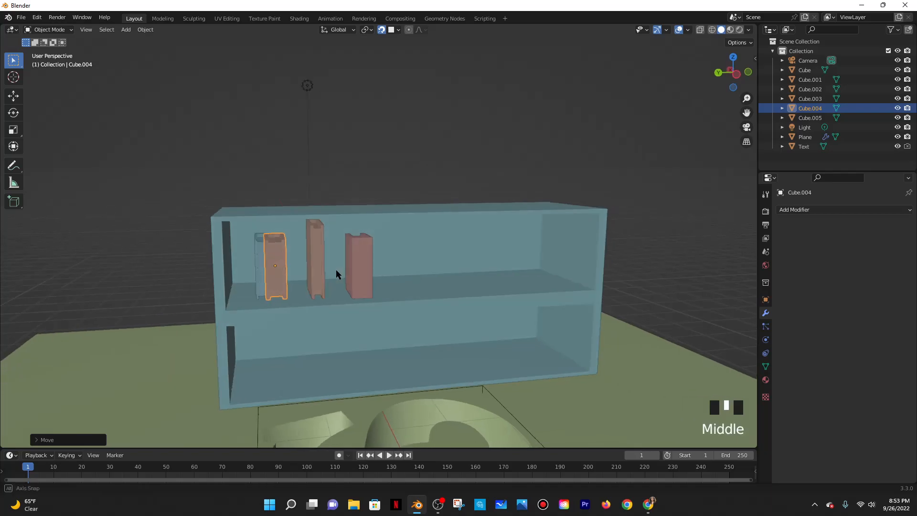
pyautogui.moveTo(353, 253)
pyautogui.keyDown('shift'); pyautogui.mouseDown(button='middle')
pyautogui.moveTo(480, 257)
pyautogui.moveTo(436, 265)
pyautogui.moveTo(368, 258)
pyautogui.mouseUp(button='middle'); pyautogui.keyUp('shift')
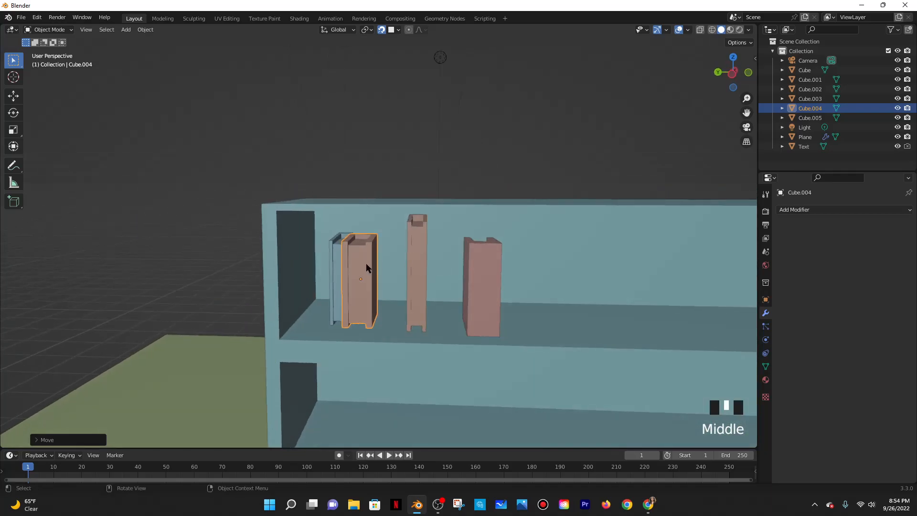
pyautogui.press('g')
pyautogui.press('y')
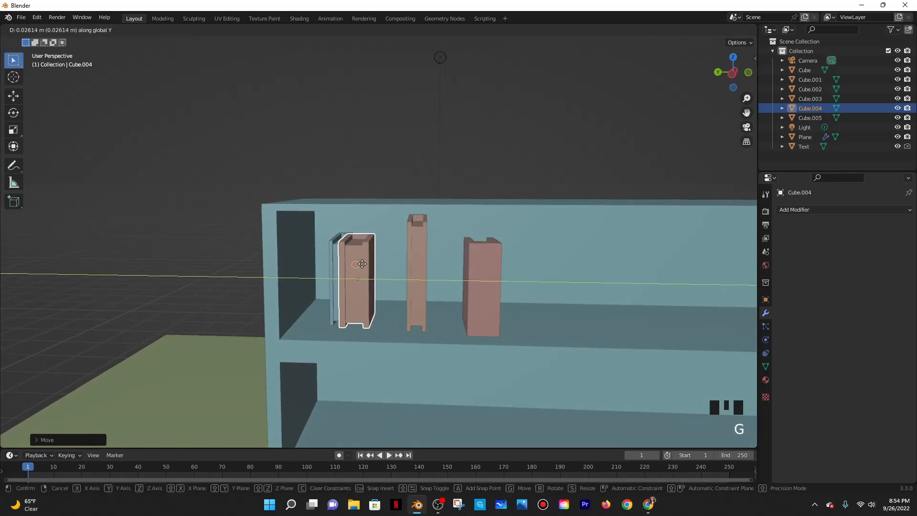
pyautogui.click(362, 263)
# Select the tall book and slide it along Y in two moves until it sits against the thick book
pyautogui.moveTo(410, 271); pyautogui.dragTo(421, 260, button='middle')
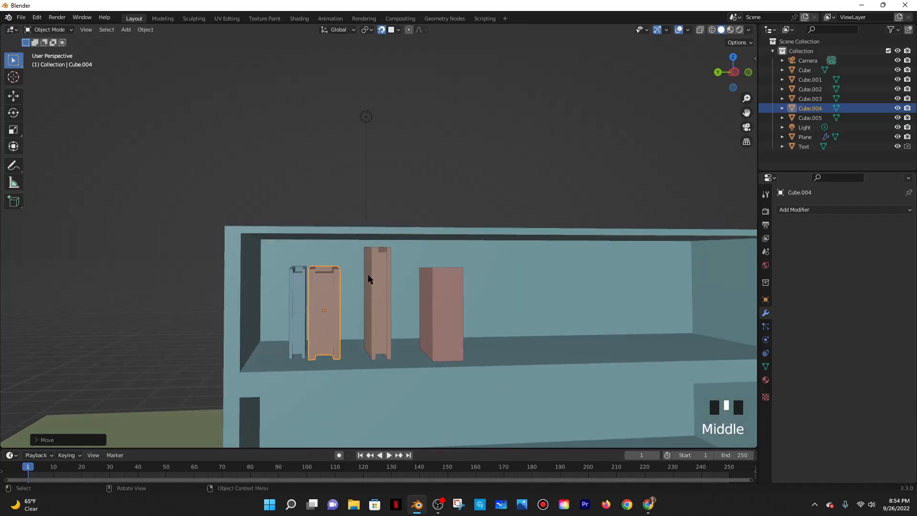
pyautogui.click(365, 299)
pyautogui.press('g')
pyautogui.press('y')
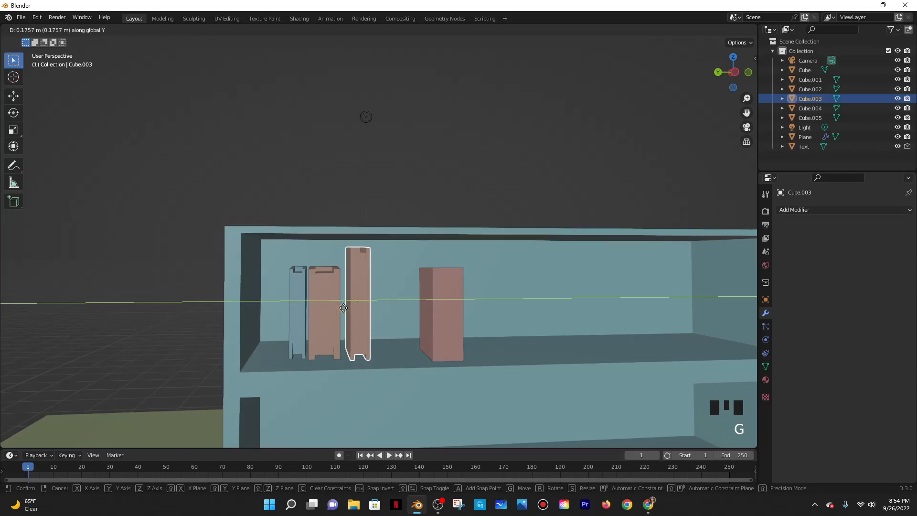
pyautogui.click(342, 307)
pyautogui.moveTo(408, 314); pyautogui.dragTo(407, 311, button='middle')
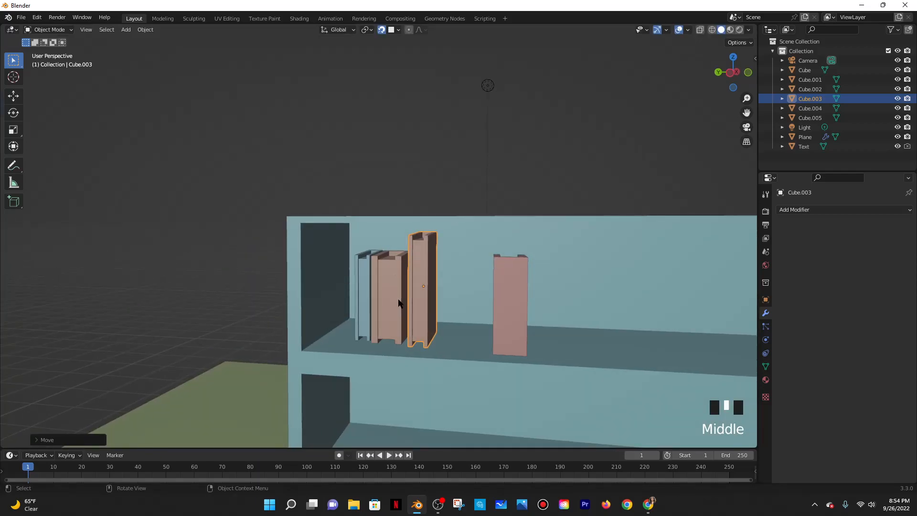
pyautogui.press('g')
pyautogui.press('y')
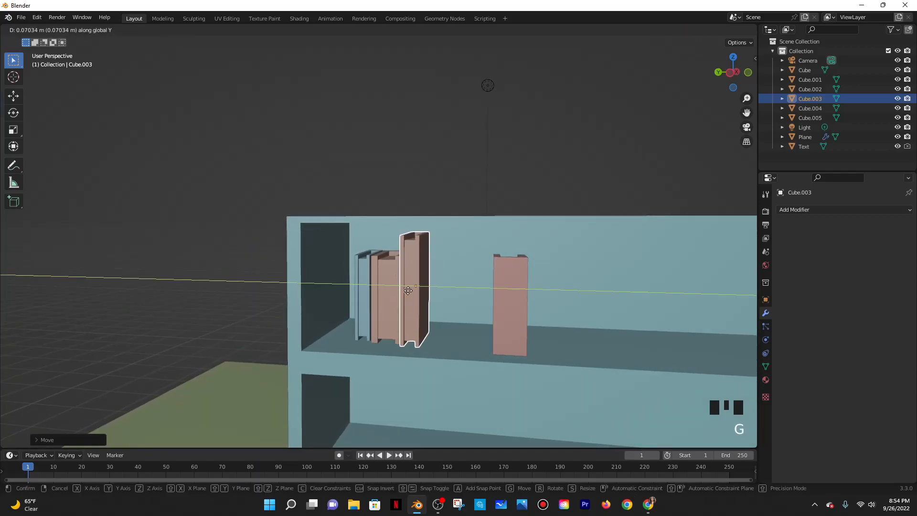
pyautogui.click(409, 291)
# Turn off snapping and fine-tune the tall book's position along Y so it sits against the thick book
pyautogui.moveTo(441, 298); pyautogui.dragTo(437, 228, button='middle')
pyautogui.click(381, 29)
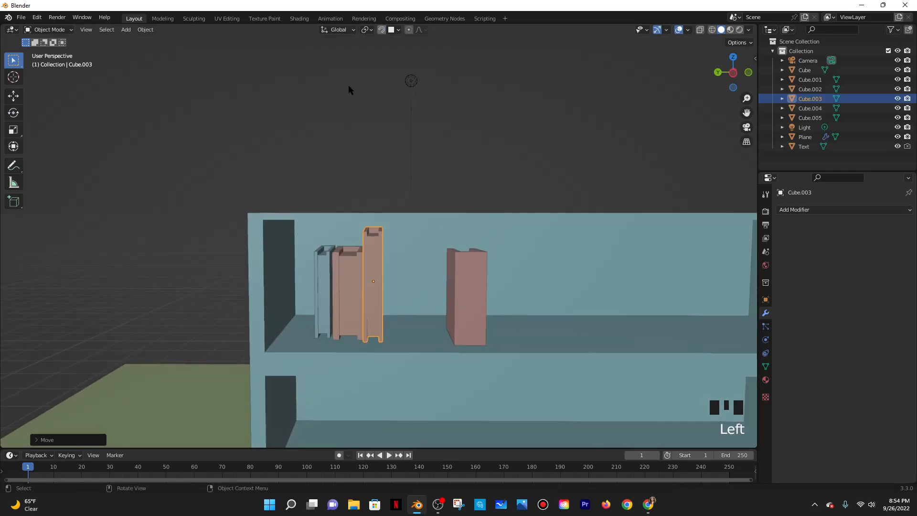
pyautogui.press('g')
pyautogui.press('y')
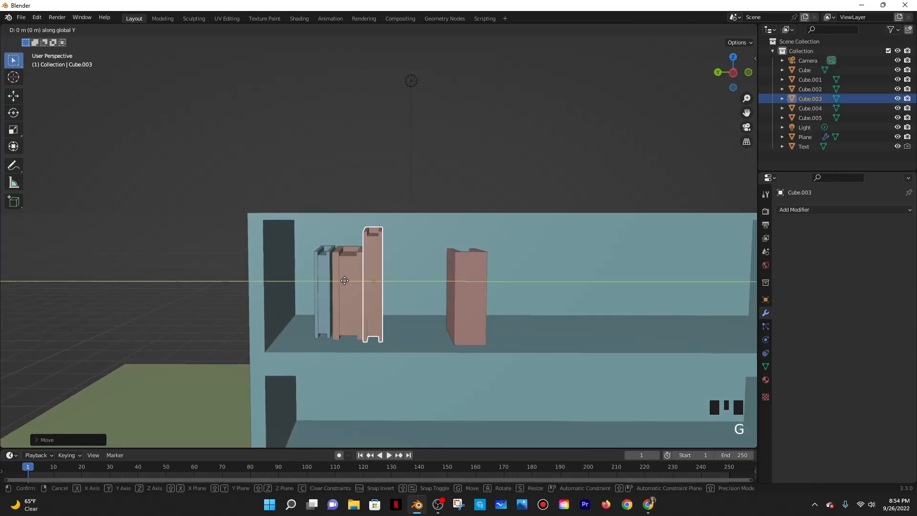
pyautogui.click(345, 280)
# Select the small blue, thick and tall books together and slide them along Y towards the near side wall of the upper shelf
pyautogui.scroll(-2, 349, 276)
pyautogui.moveTo(355, 274); pyautogui.dragTo(333, 266, button='middle')
pyautogui.click(275, 271)
pyautogui.keyDown('shift'); pyautogui.click(295, 275); pyautogui.keyUp('shift')
pyautogui.keyDown('shift'); pyautogui.click(319, 260); pyautogui.keyUp('shift')
pyautogui.moveTo(392, 285)
pyautogui.mouseDown(button='middle')
pyautogui.moveTo(360, 287)
pyautogui.moveTo(404, 288)
pyautogui.mouseUp(button='middle')
pyautogui.press('g')
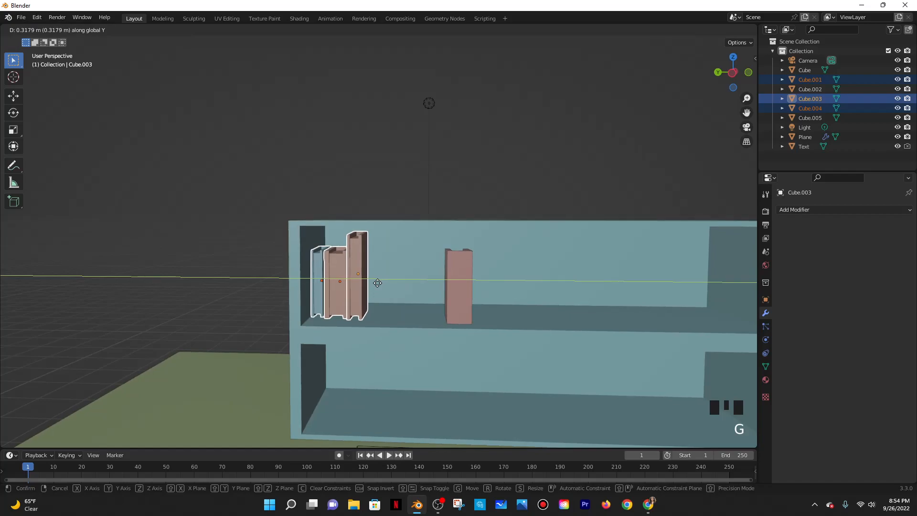
pyautogui.click(392, 290)
pyautogui.moveTo(394, 288); pyautogui.dragTo(338, 276, button='middle')
# Slide the book with its spine facing outward along Y until it sits against the tall book
pyautogui.click(388, 291)
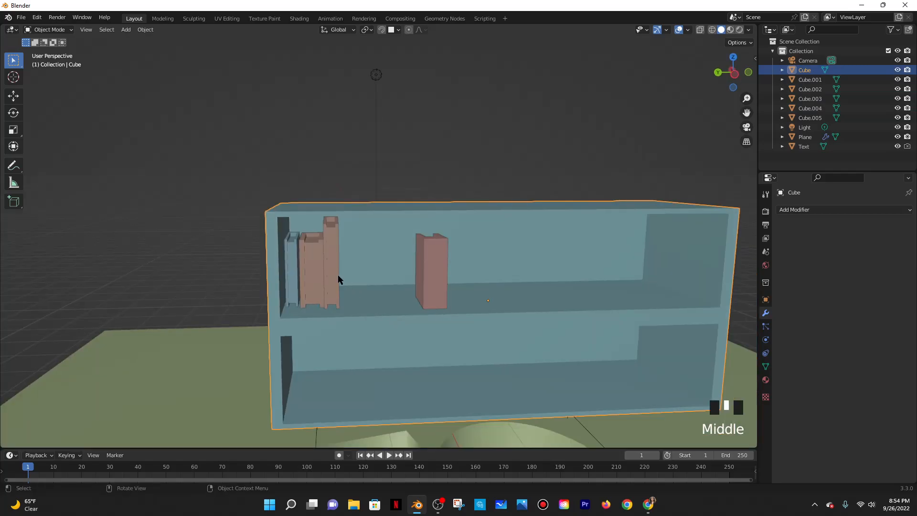
pyautogui.click(417, 270)
pyautogui.press('g')
pyautogui.press('y')
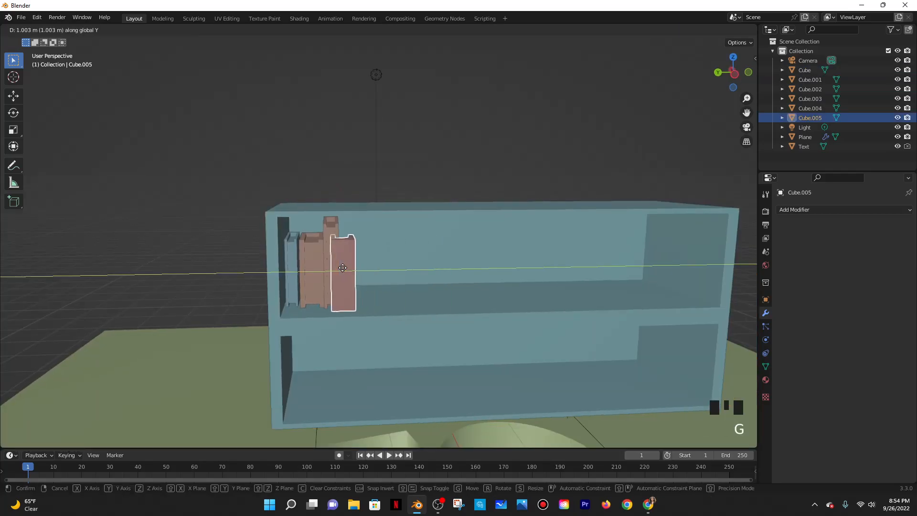
pyautogui.click(350, 267)
pyautogui.moveTo(351, 267); pyautogui.dragTo(336, 293, button='middle')
pyautogui.moveTo(447, 242); pyautogui.dragTo(436, 258, button='middle')
pyautogui.scroll(-3, 450, 227)
# Scale the whole shelf down slightly, and scale it along X by about 0.83 to reduce its depth
pyautogui.click(411, 251)
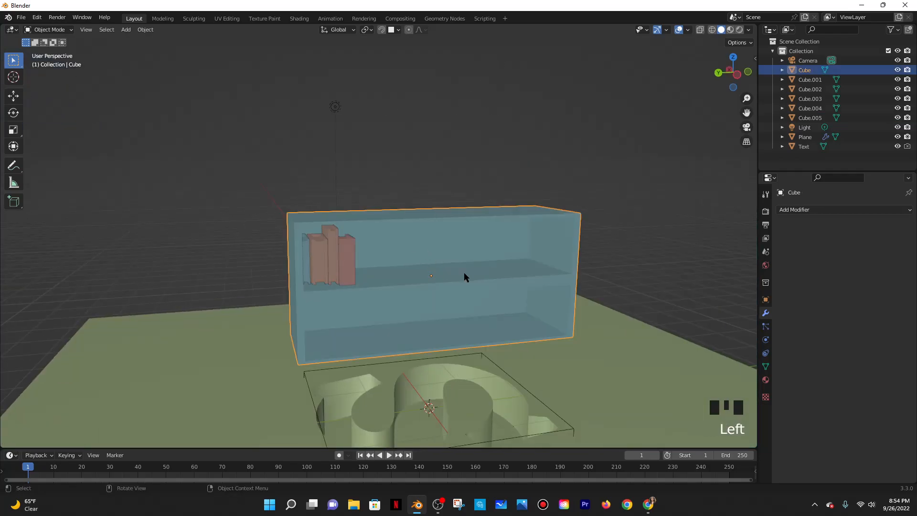
pyautogui.press('s')
pyautogui.click(420, 283)
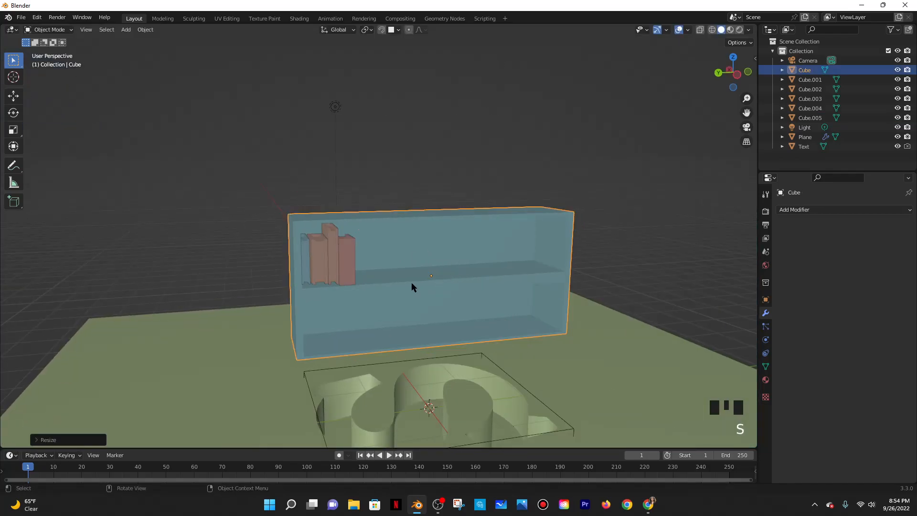
pyautogui.moveTo(418, 285); pyautogui.dragTo(348, 282, button='middle')
pyautogui.scroll(2, 450, 266)
pyautogui.moveTo(450, 266); pyautogui.dragTo(586, 277, button='middle')
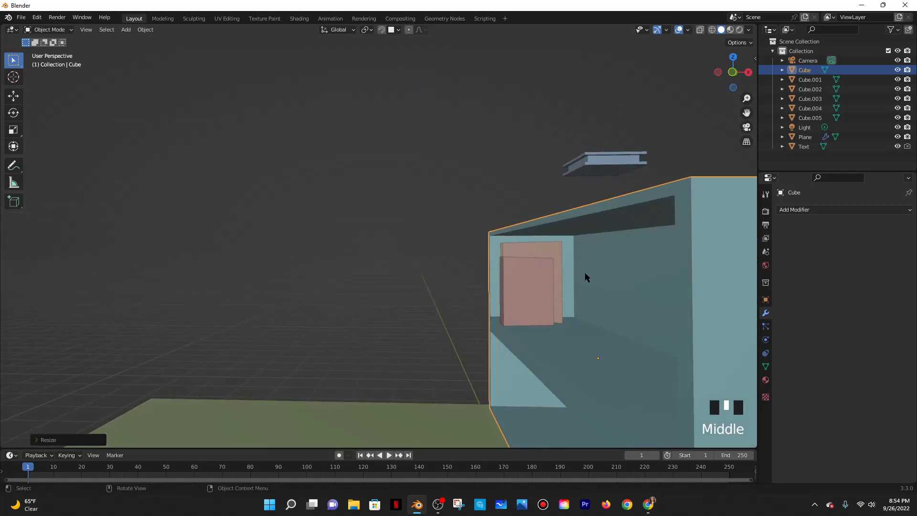
pyautogui.press('s')
pyautogui.press('x')
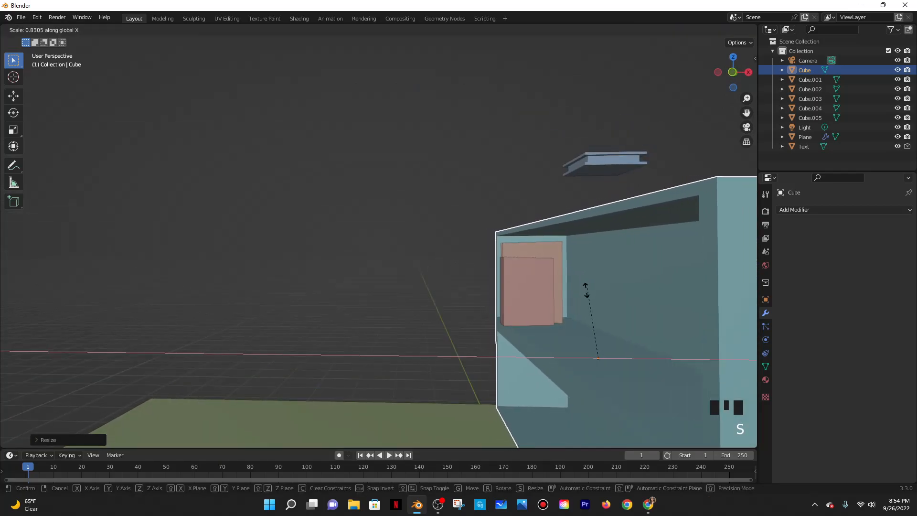
pyautogui.click(584, 287)
# Select all four books standing on the upper shelf and shift them together along X to fit the shelf's depth
pyautogui.moveTo(584, 287); pyautogui.dragTo(472, 298, button='middle')
pyautogui.scroll(3, 466, 305)
pyautogui.keyDown('shift'); pyautogui.click(377, 287); pyautogui.keyUp('shift')
pyautogui.keyDown('shift'); pyautogui.click(338, 279); pyautogui.keyUp('shift')
pyautogui.keyDown('shift'); pyautogui.click(353, 286); pyautogui.keyUp('shift')
pyautogui.click(319, 284)
pyautogui.keyDown('shift'); pyautogui.click(320, 279); pyautogui.keyUp('shift')
pyautogui.keyDown('shift'); pyautogui.click(317, 280); pyautogui.keyUp('shift')
pyautogui.keyDown('shift'); pyautogui.click(365, 277); pyautogui.keyUp('shift')
pyautogui.keyDown('shift'); pyautogui.click(384, 286); pyautogui.keyUp('shift')
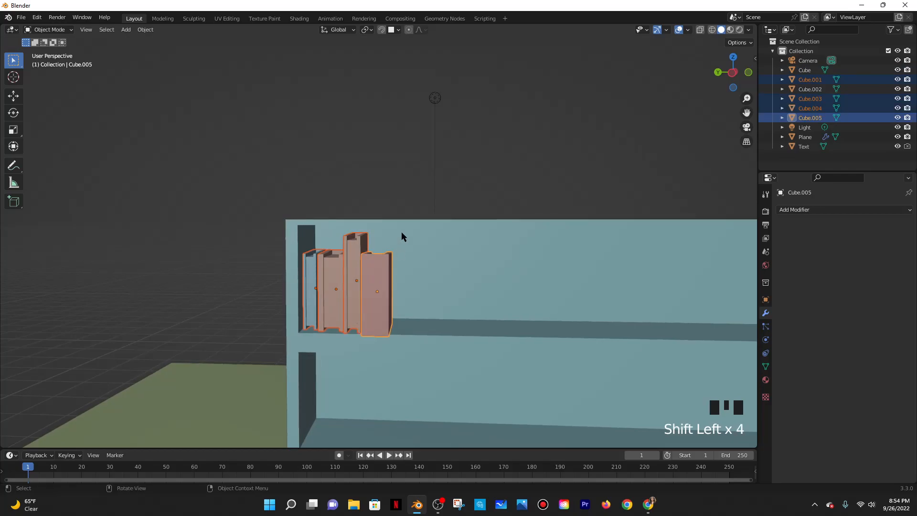
pyautogui.click(378, 268)
pyautogui.press('g')
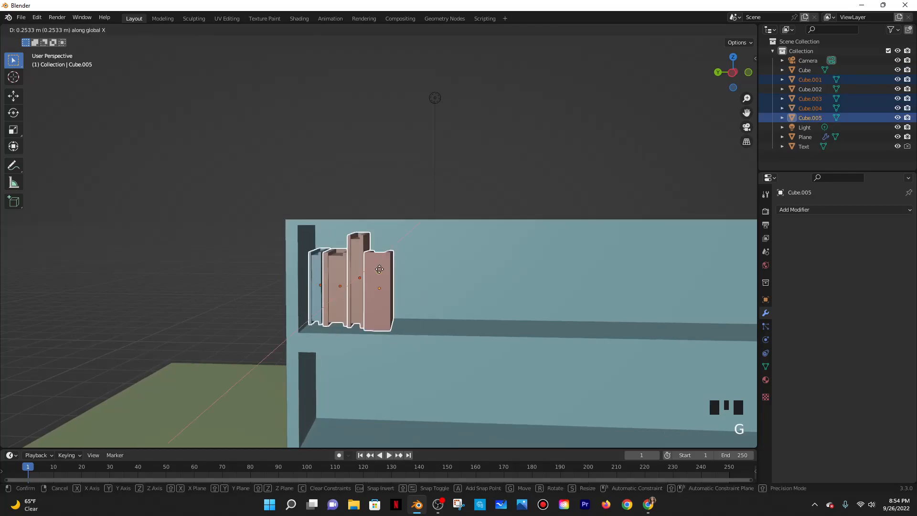
pyautogui.press('y')
pyautogui.press('x')
pyautogui.click(374, 263)
# Select only the spine-out book, adjust its position beside the tall book, and turn snapping off
pyautogui.moveTo(444, 271); pyautogui.dragTo(322, 282, button='middle')
pyautogui.scroll(-2, 325, 277)
pyautogui.scroll(1, 488, 281)
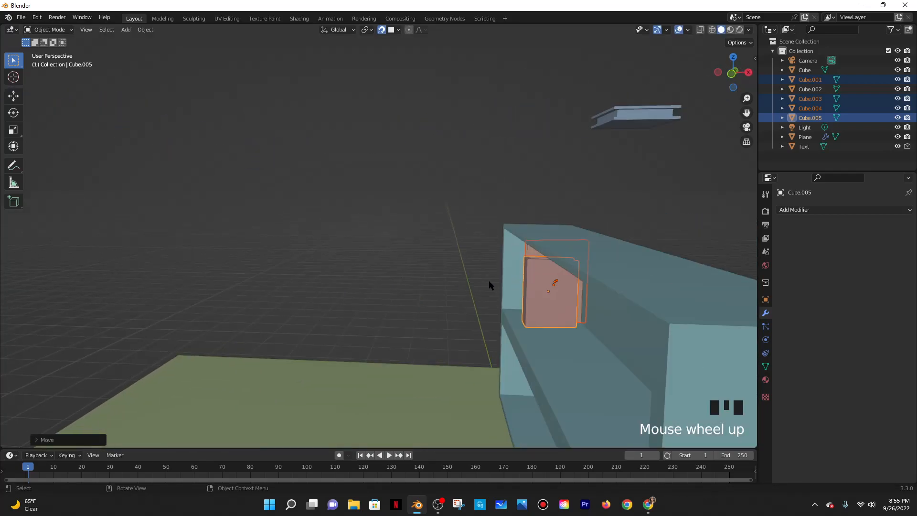
pyautogui.click(547, 285)
pyautogui.press('g')
pyautogui.press('y')
pyautogui.press('y')
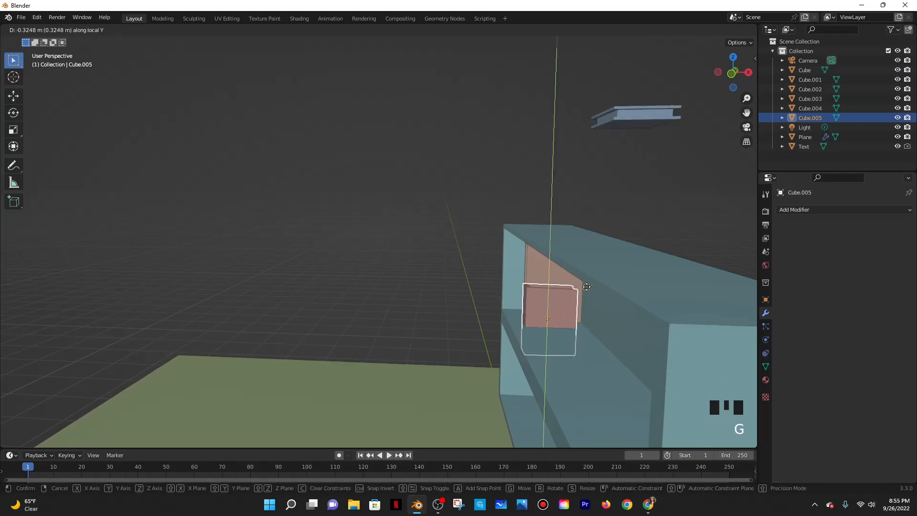
pyautogui.click(580, 286)
pyautogui.moveTo(577, 286); pyautogui.dragTo(468, 313, button='middle')
pyautogui.scroll(-3, 552, 279)
pyautogui.scroll(5, 397, 189)
pyautogui.click(381, 30)
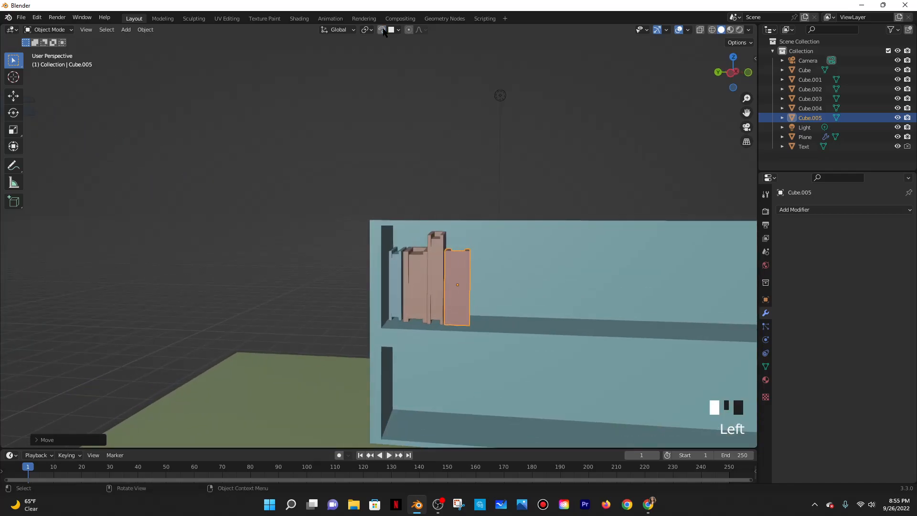
# Duplicate a thin book and place the copy on the upper shelf just beyond the spine-out book
pyautogui.keyDown('shift'); pyautogui.moveTo(474, 226); pyautogui.dragTo(452, 245, button='middle'); pyautogui.keyUp('shift')
pyautogui.scroll(-1, 451, 246)
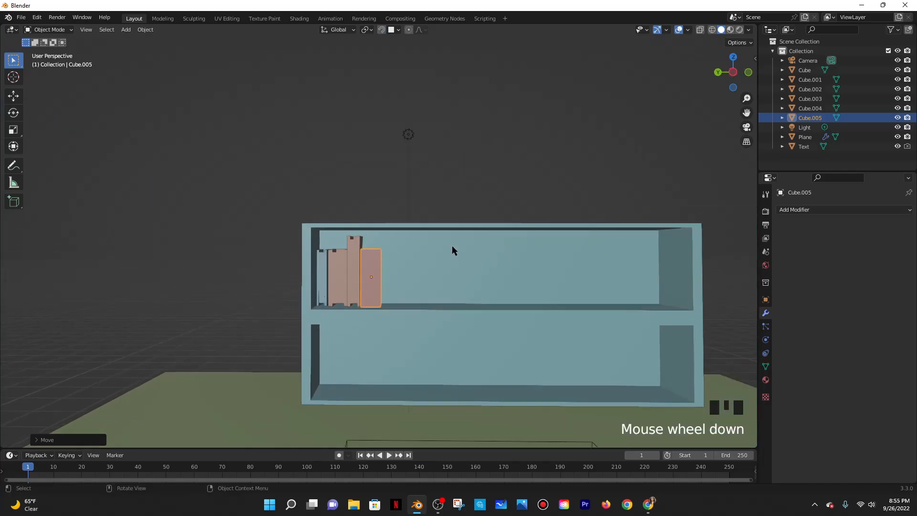
pyautogui.scroll(-1, 452, 246)
pyautogui.hotkey('shift', 'd')
pyautogui.click(409, 258)
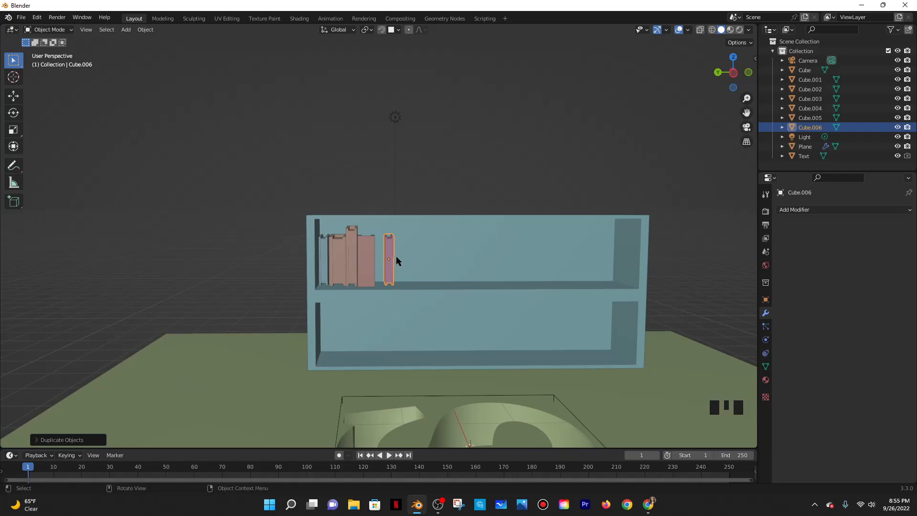
# Rotate the new thin book -20° about X so it leans towards the row of books
pyautogui.press('r')
pyautogui.press('x')
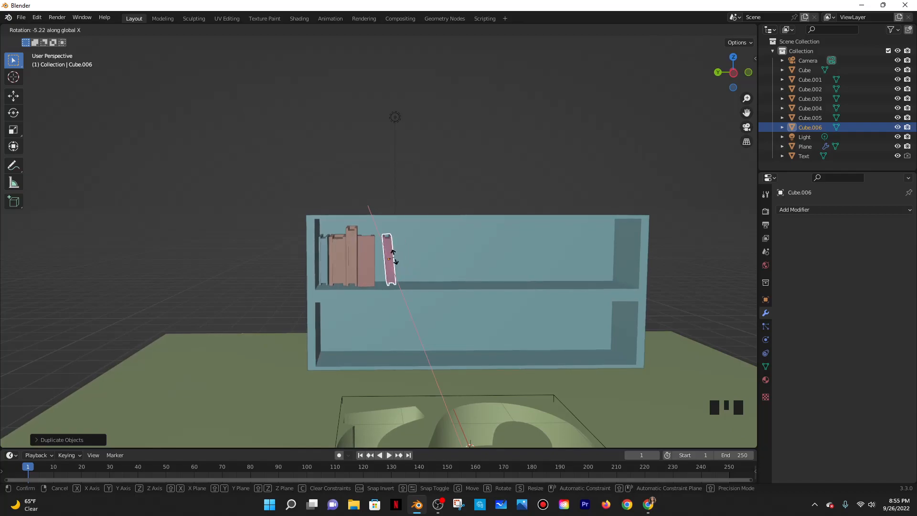
pyautogui.write('45')
pyautogui.press('BackSpace')
pyautogui.press('BackSpace')
pyautogui.write('-20')
pyautogui.press('Return')
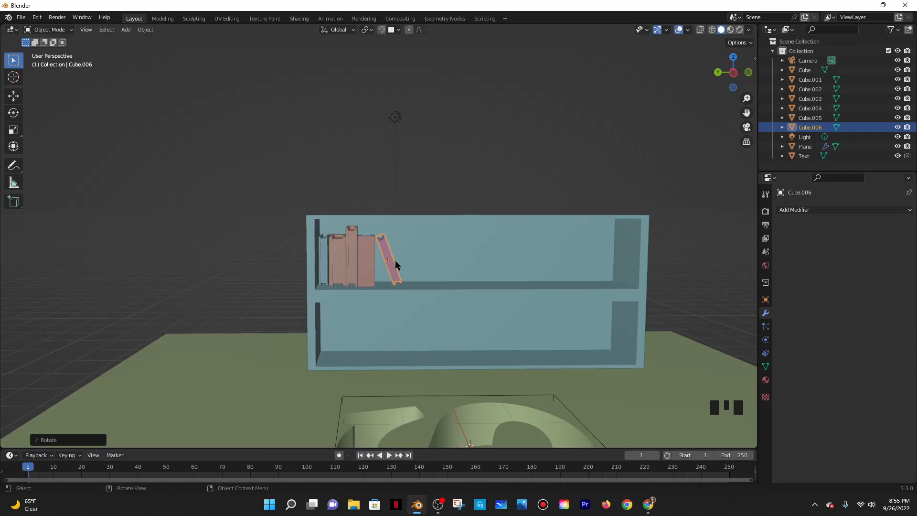
# Slide the leaning book along Y until its upper edge rests against the spine-out book
pyautogui.scroll(2, 397, 254)
pyautogui.keyDown('shift'); pyautogui.moveTo(445, 260); pyautogui.dragTo(425, 297, button='middle'); pyautogui.keyUp('shift')
pyautogui.scroll(2, 421, 292)
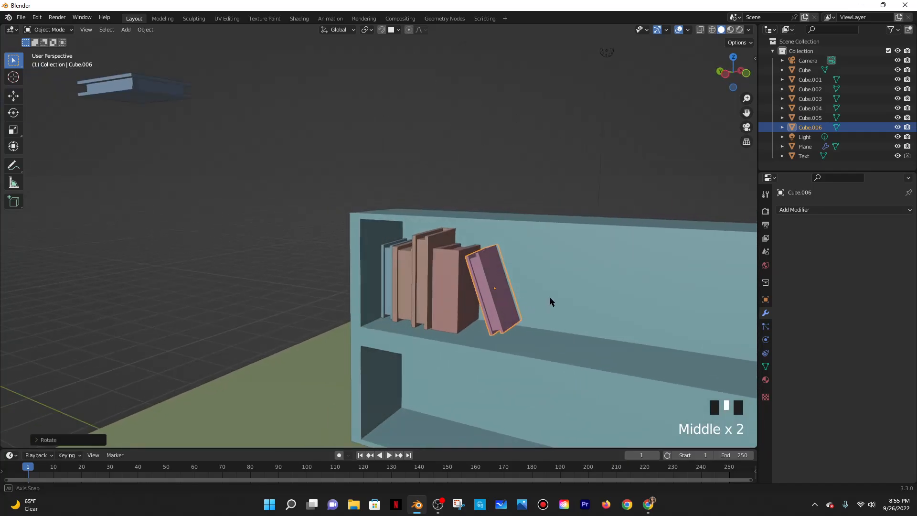
pyautogui.moveTo(543, 297); pyautogui.dragTo(486, 297, button='middle')
pyautogui.press('g')
pyautogui.press('y')
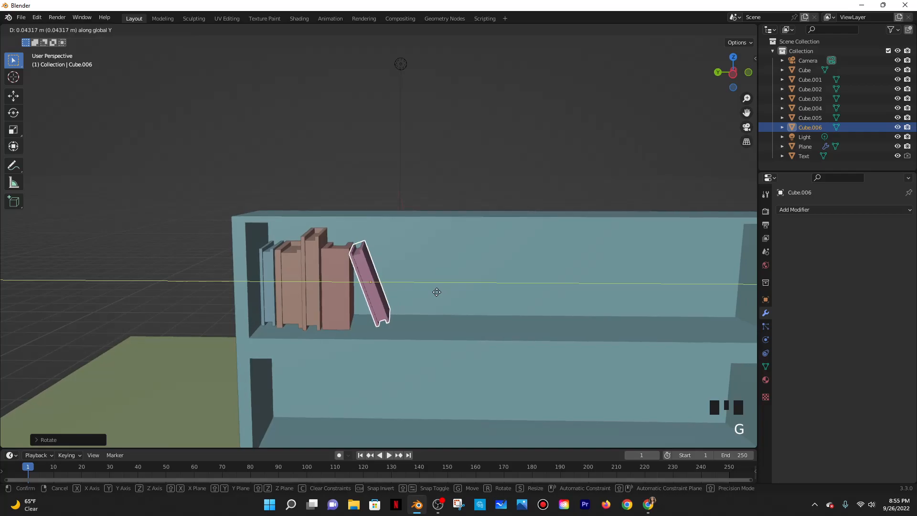
pyautogui.click(414, 167)
pyautogui.scroll(-4, 454, 271)
pyautogui.moveTo(454, 271)
pyautogui.mouseDown(button='middle')
pyautogui.moveTo(466, 268)
pyautogui.moveTo(444, 262)
pyautogui.mouseUp(button='middle')
pyautogui.scroll(-5, 444, 263)
pyautogui.scroll(5, 437, 268)
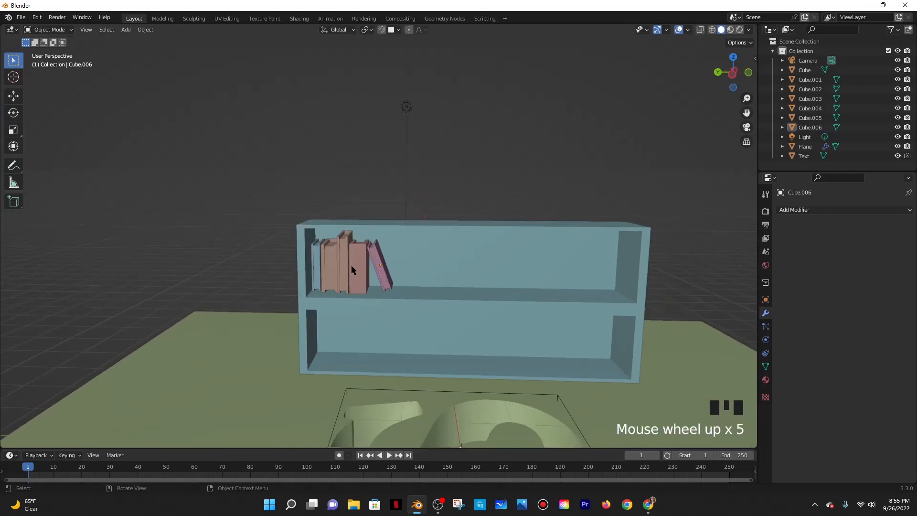
# Duplicate the first thin book and move the copy about 4.65 m along negative Y to the opposite end of the upper shelf
pyautogui.click(319, 265)
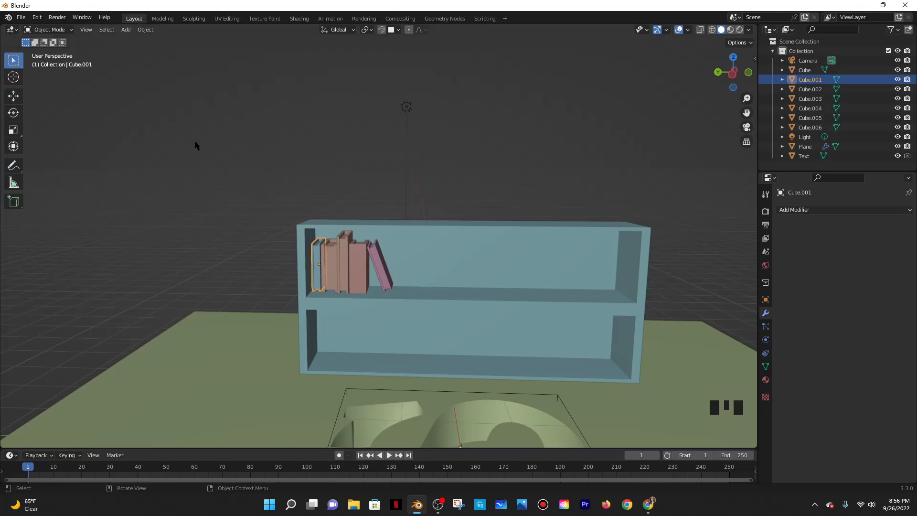
pyautogui.moveTo(368, 258); pyautogui.dragTo(290, 254, button='middle')
pyautogui.scroll(2, 360, 270)
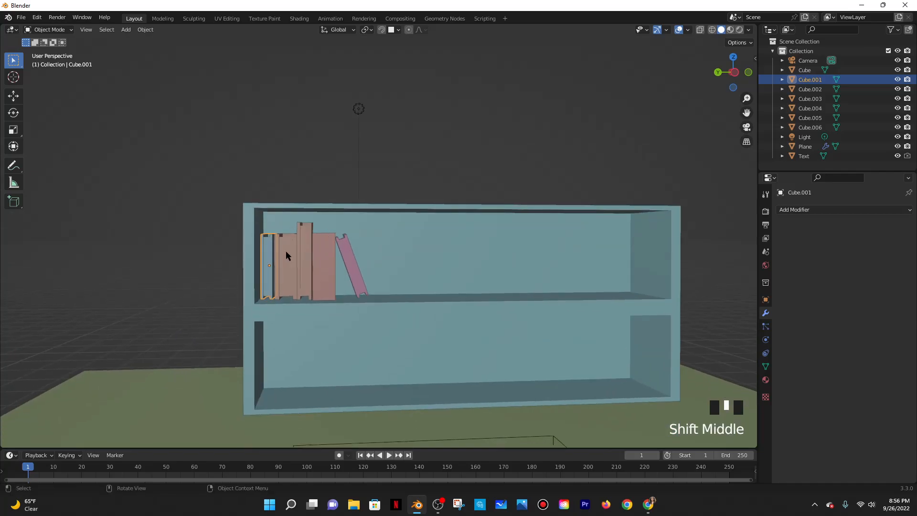
pyautogui.keyDown('shift'); pyautogui.click(281, 247); pyautogui.keyUp('shift')
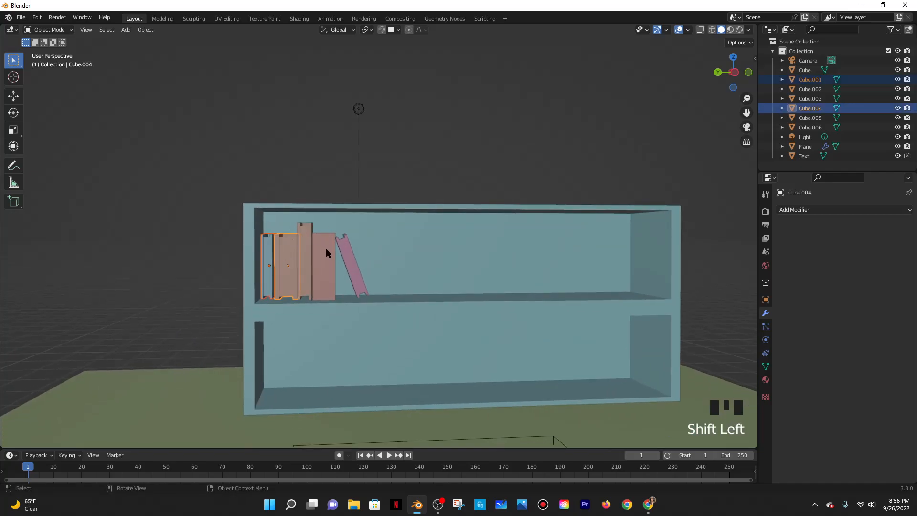
pyautogui.click(271, 256)
pyautogui.hotkey('shift', 'd')
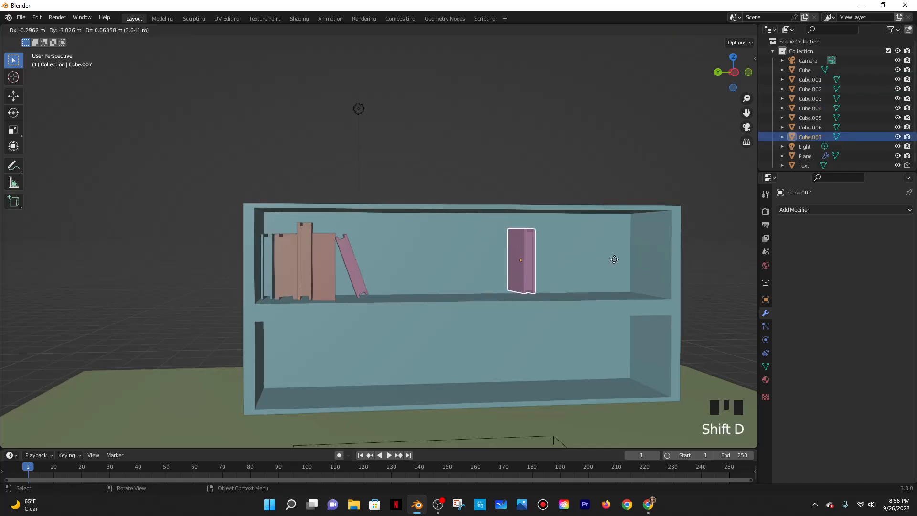
pyautogui.press('y')
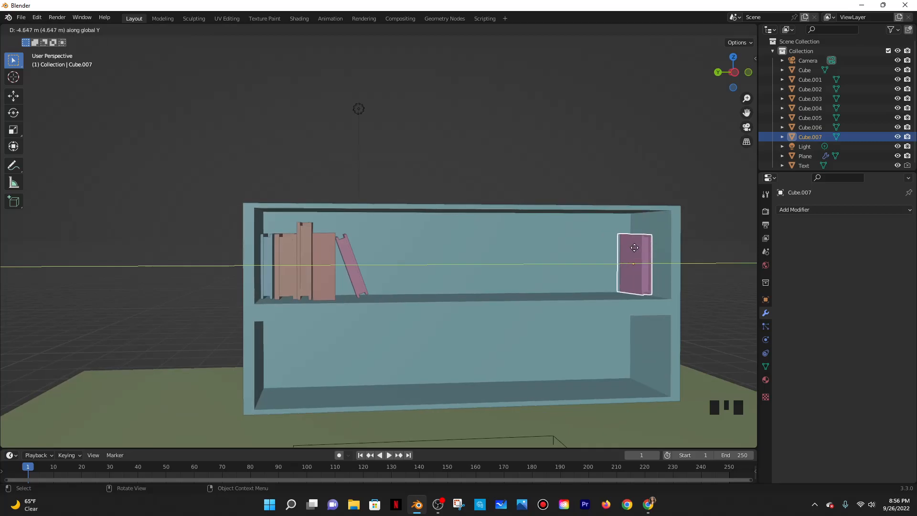
pyautogui.click(634, 245)
pyautogui.moveTo(634, 245); pyautogui.dragTo(546, 252, button='middle')
pyautogui.scroll(-3, 576, 255)
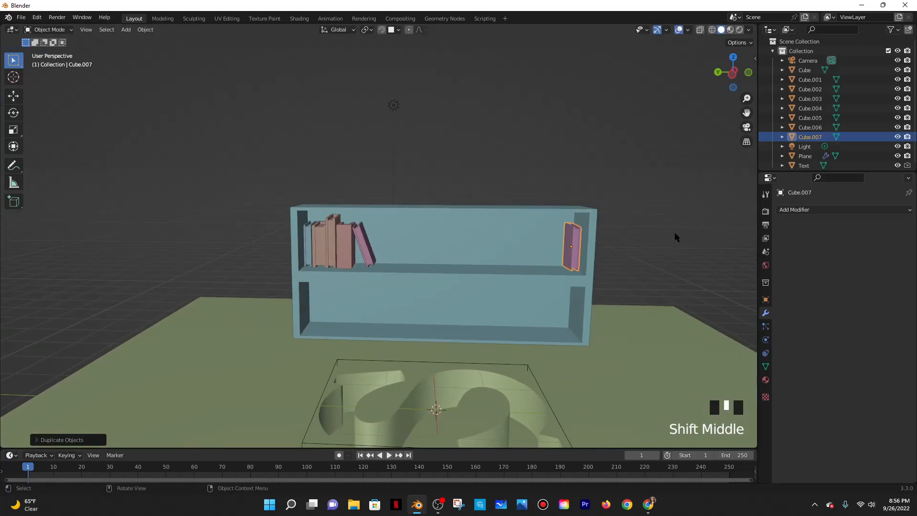
# Show the viewport in material preview and give the first thin book a new material with a light blue base color
pyautogui.click(765, 380)
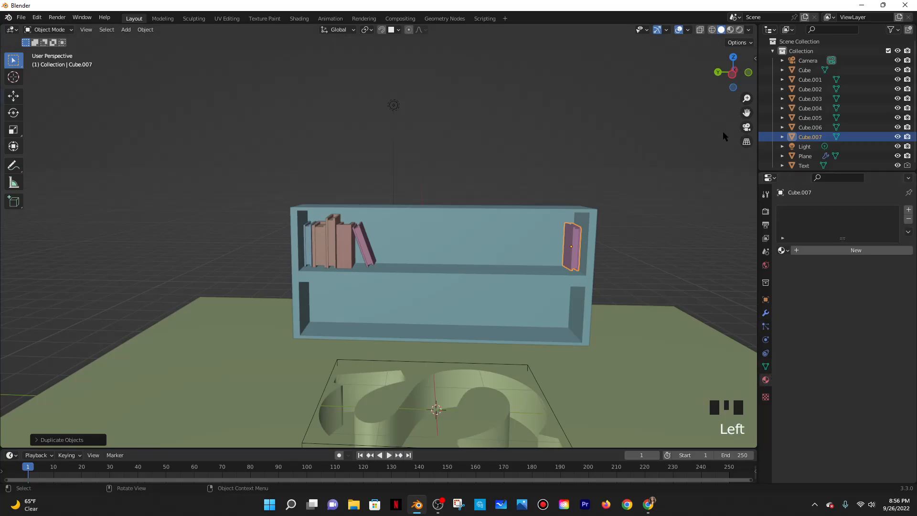
pyautogui.click(730, 30)
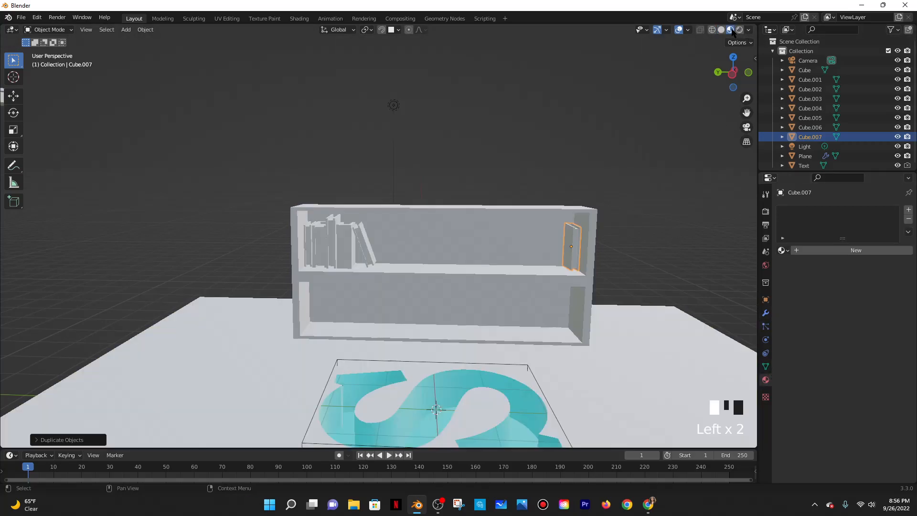
pyautogui.click(313, 228)
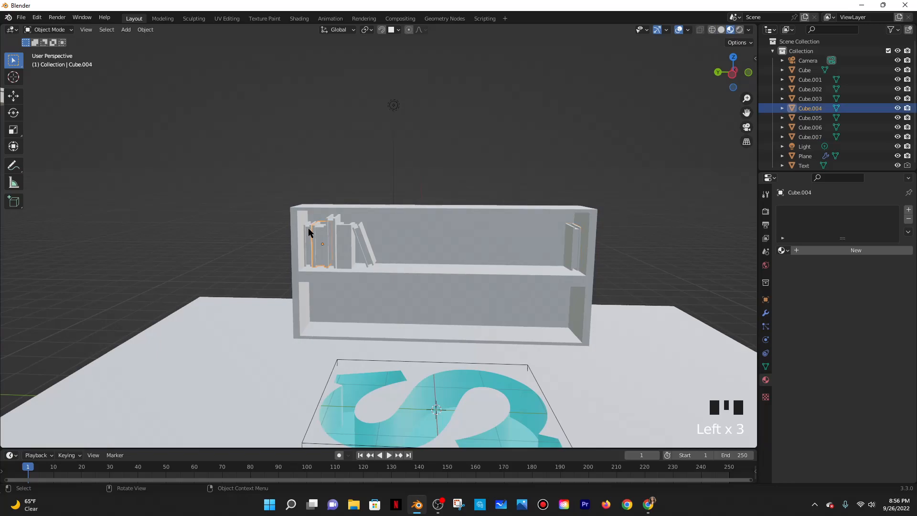
pyautogui.click(308, 228)
pyautogui.click(804, 251)
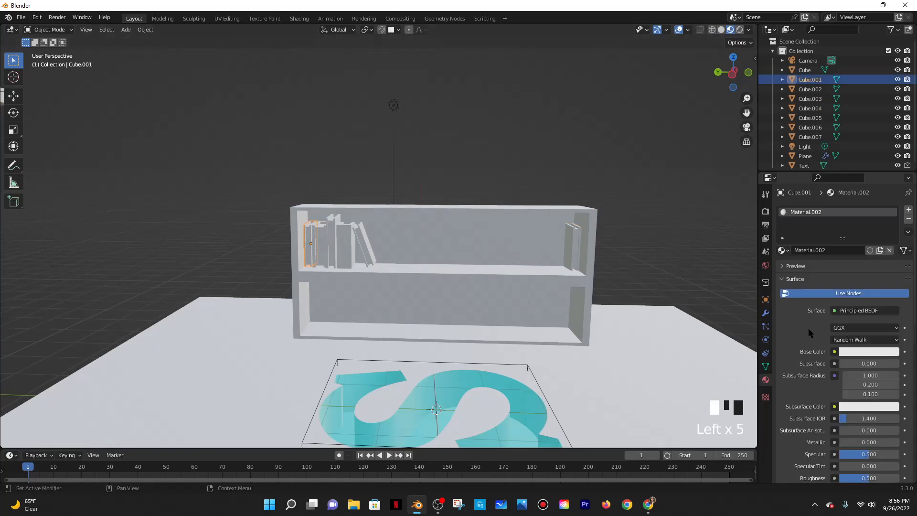
pyautogui.click(854, 352)
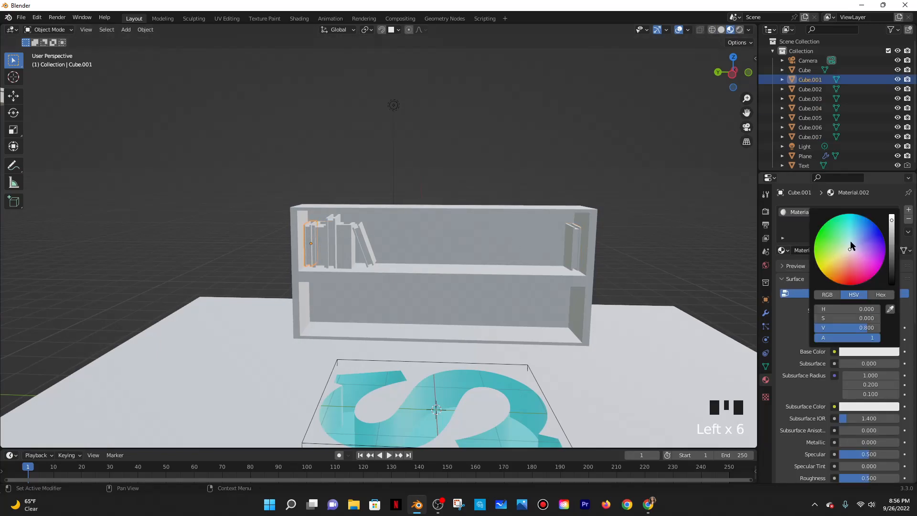
pyautogui.click(857, 217)
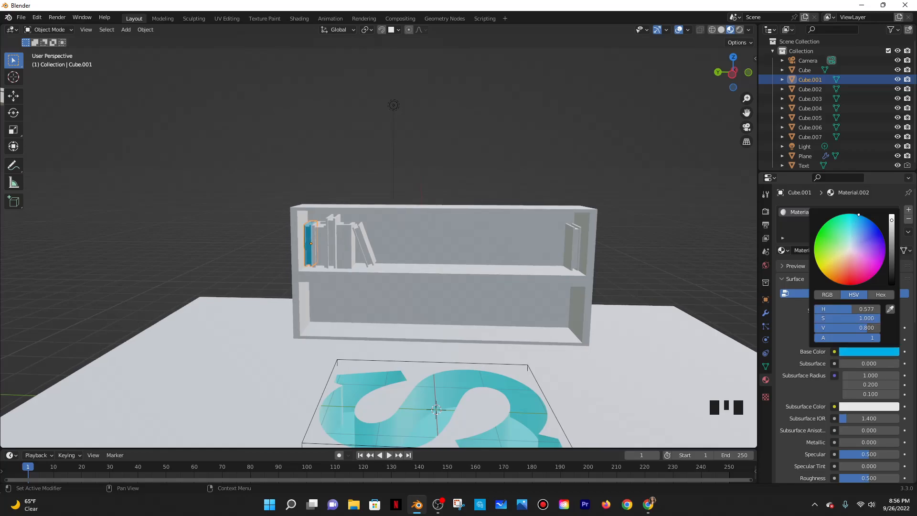
pyautogui.moveTo(857, 215); pyautogui.dragTo(856, 223)
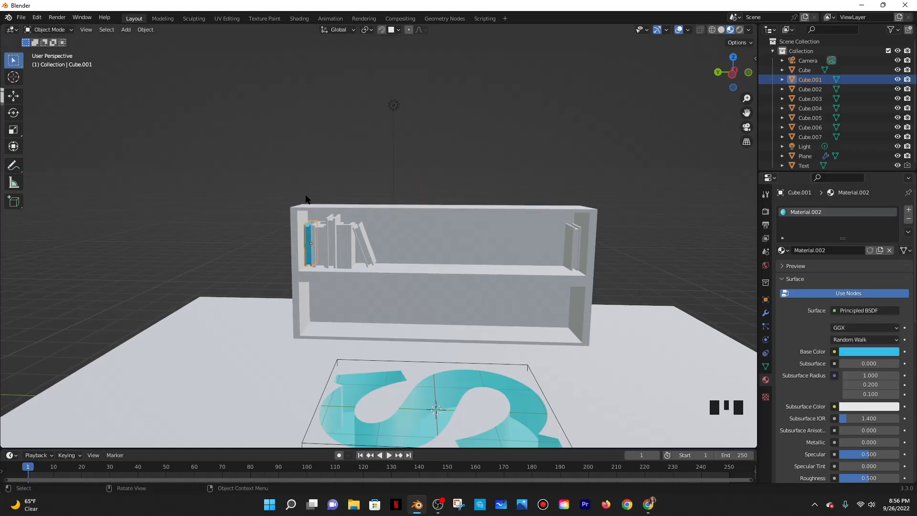
# Select the page faces of the light blue book and assign them a new white material in a second material slot
pyautogui.scroll(2, 307, 205)
pyautogui.press('Tab')
pyautogui.moveTo(315, 229); pyautogui.dragTo(411, 281, button='middle')
pyautogui.keyDown('shift'); pyautogui.scroll(1, 328, 237); pyautogui.keyUp('shift')
pyautogui.scroll(3, 411, 282)
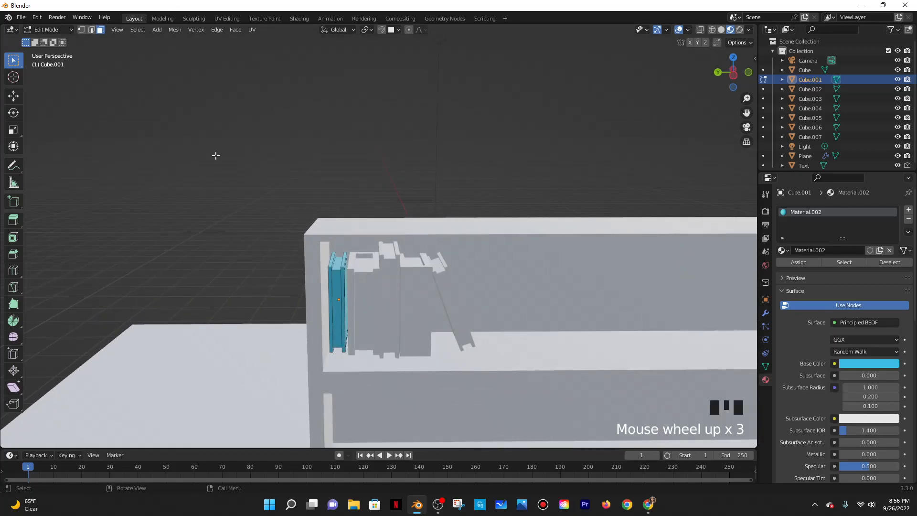
pyautogui.click(338, 282)
pyautogui.keyDown('shift'); pyautogui.click(337, 284); pyautogui.keyUp('shift')
pyautogui.moveTo(337, 284); pyautogui.dragTo(370, 278, button='middle')
pyautogui.scroll(-7, 390, 273)
pyautogui.scroll(5, 369, 276)
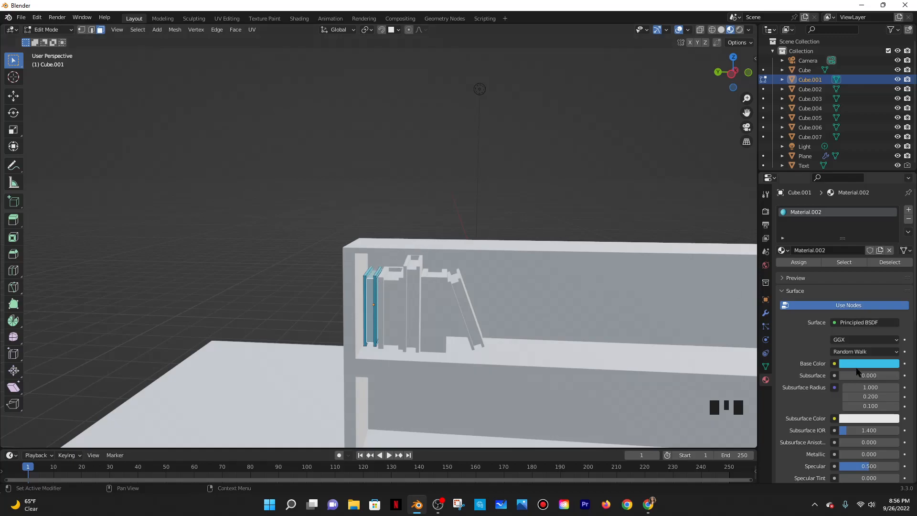
pyautogui.click(907, 210)
pyautogui.click(817, 270)
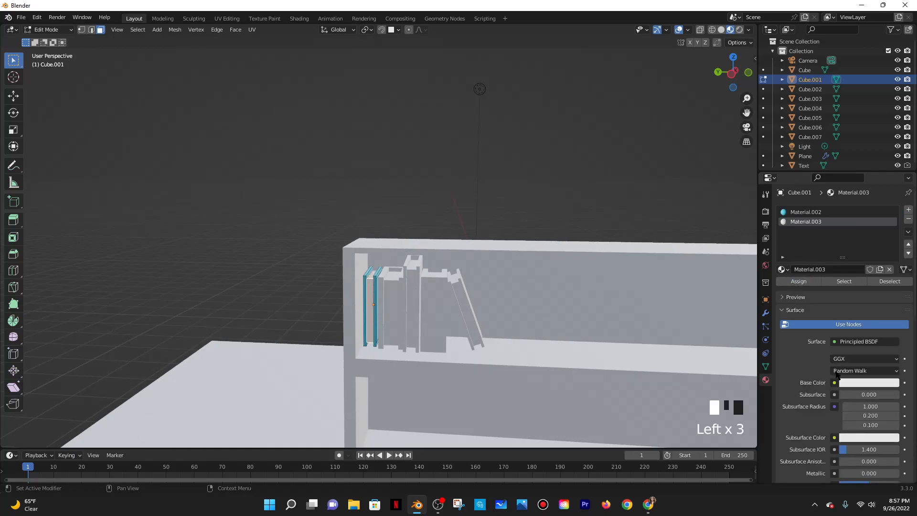
pyautogui.press('Tab')
pyautogui.scroll(3, 413, 279)
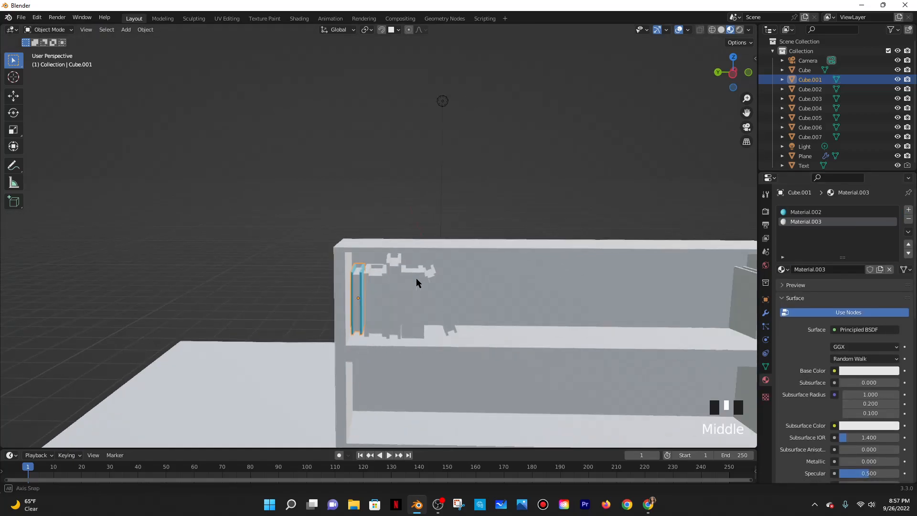
pyautogui.scroll(2, 363, 286)
pyautogui.moveTo(329, 288); pyautogui.dragTo(327, 286, button='middle')
pyautogui.scroll(-2, 327, 286)
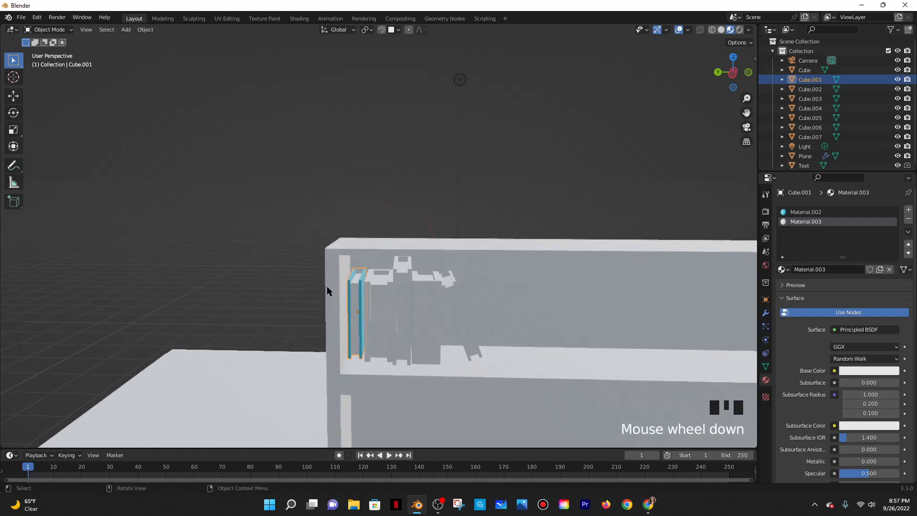
pyautogui.scroll(-2, 439, 282)
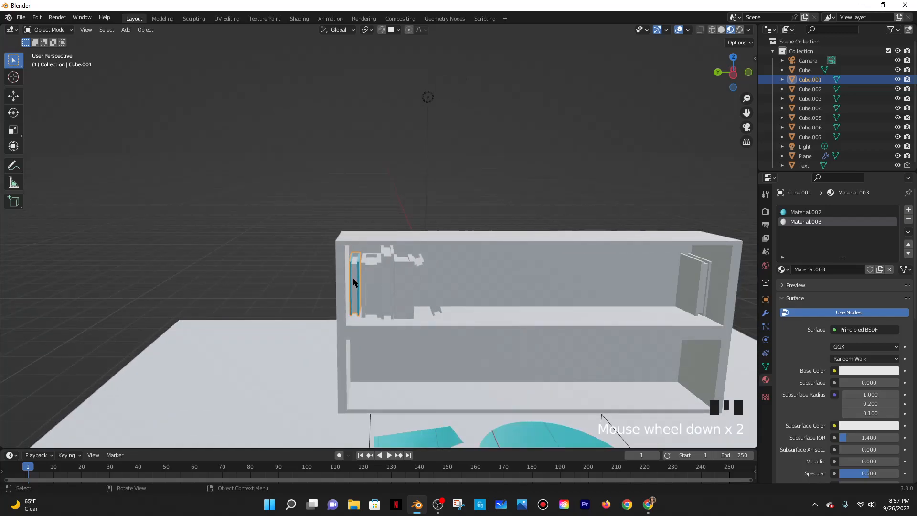
pyautogui.scroll(2, 371, 247)
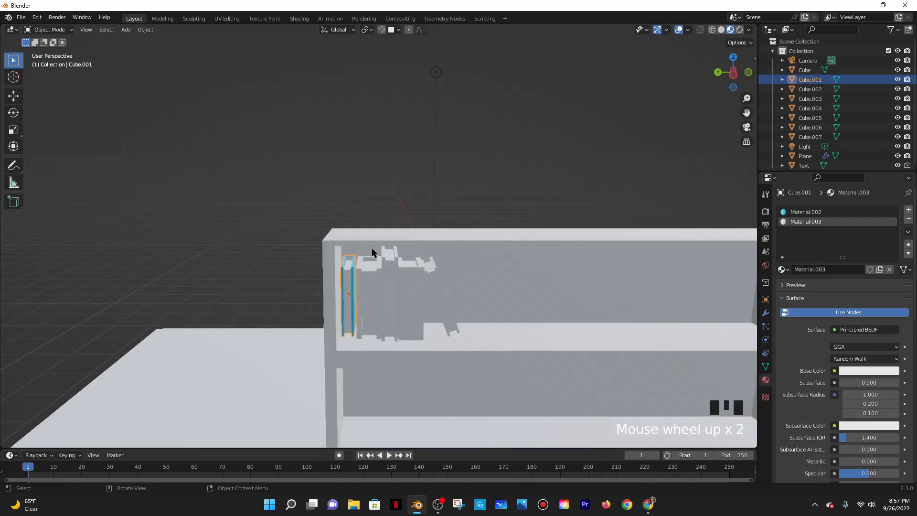
pyautogui.scroll(3, 371, 248)
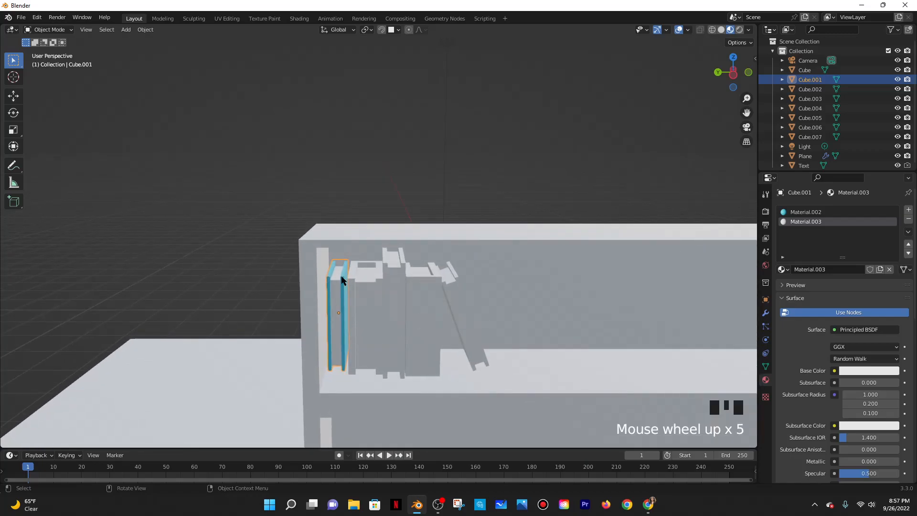
pyautogui.press('r')
pyautogui.press('z')
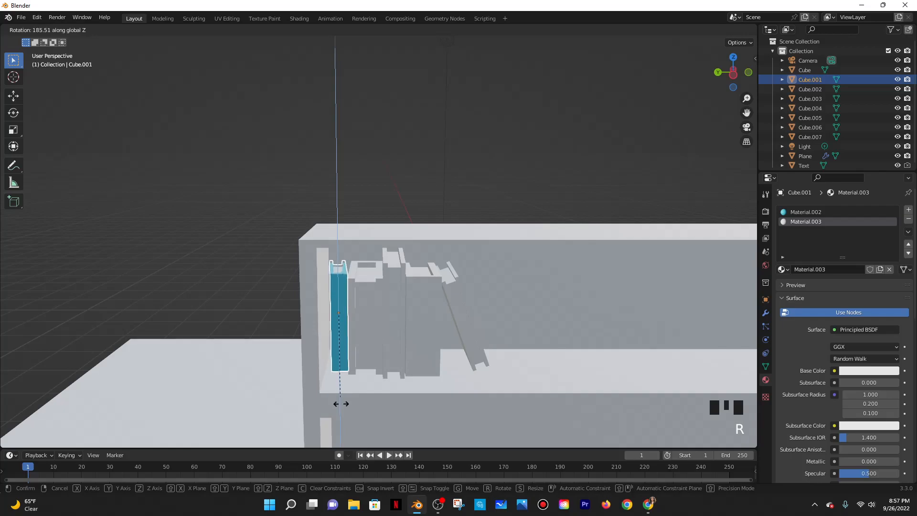
pyautogui.click(342, 372)
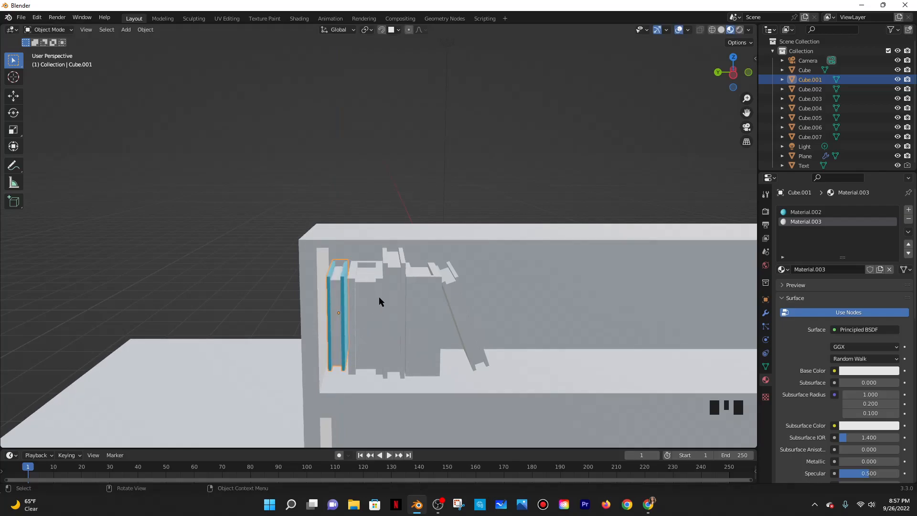
# Give the book beside the light blue one a new material with a strong blue base color
pyautogui.scroll(-3, 379, 296)
pyautogui.scroll(-1, 380, 296)
pyautogui.moveTo(448, 291); pyautogui.dragTo(450, 321, button='middle')
pyautogui.keyDown('shift'); pyautogui.moveTo(489, 293); pyautogui.dragTo(412, 290, button='middle'); pyautogui.keyUp('shift')
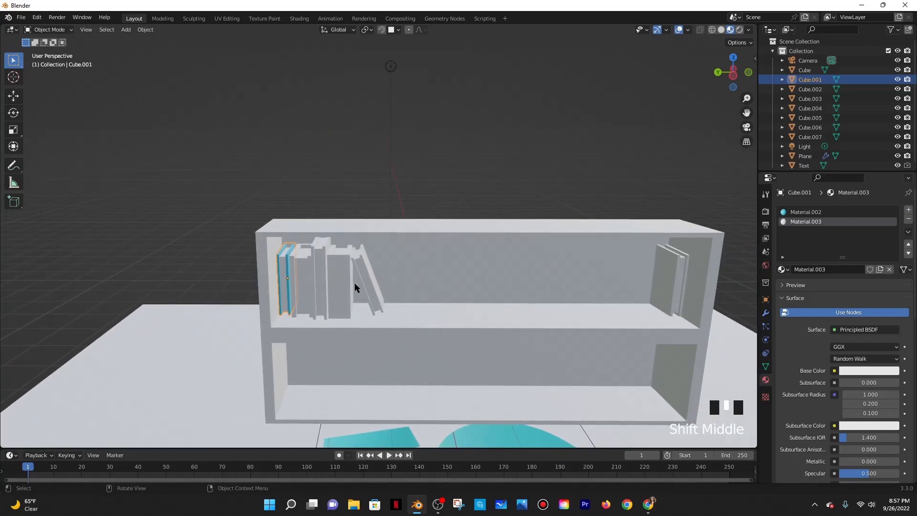
pyautogui.click(310, 275)
pyautogui.click(299, 271)
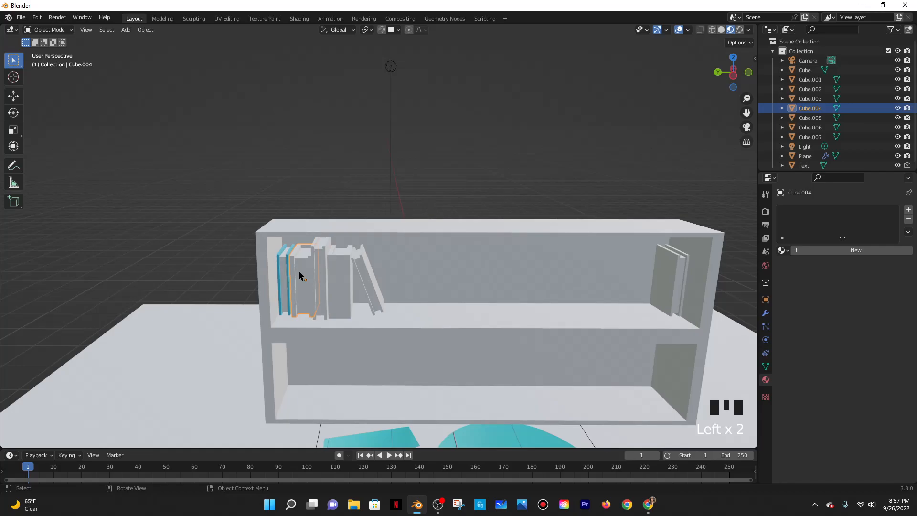
pyautogui.click(809, 250)
pyautogui.click(855, 351)
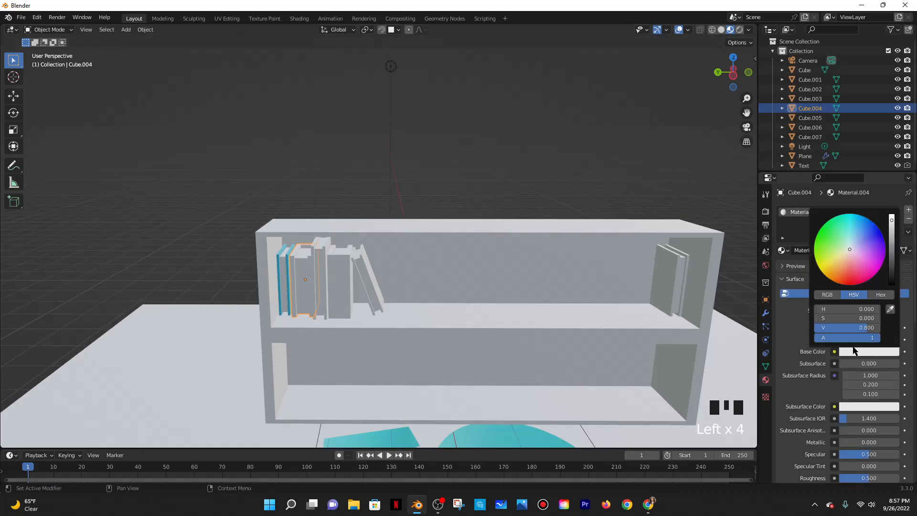
pyautogui.moveTo(858, 226); pyautogui.dragTo(866, 223)
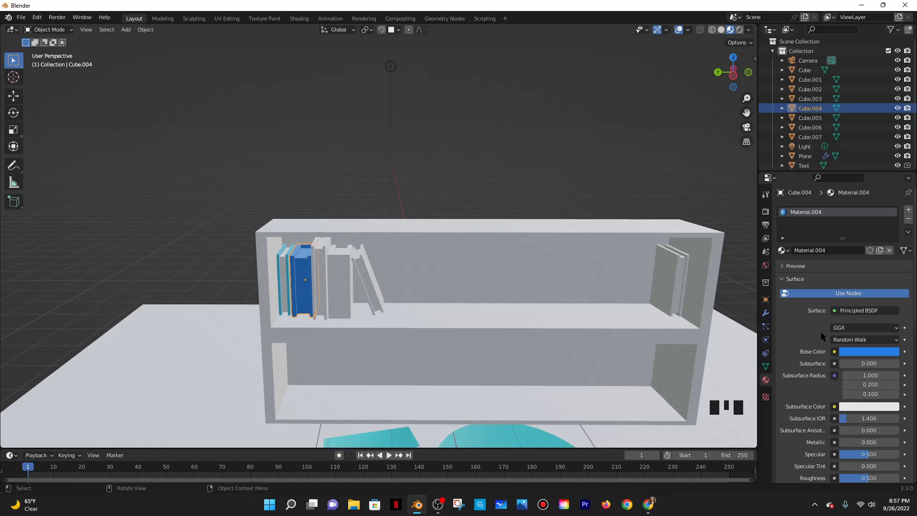
# Add a second material slot to the blue book and select its page faces in Edit Mode
pyautogui.click(908, 209)
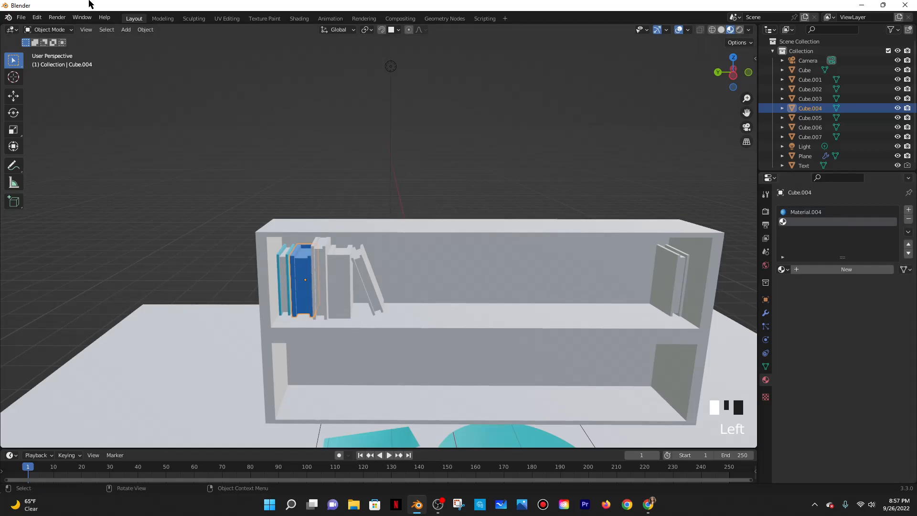
pyautogui.click(48, 29)
pyautogui.click(46, 49)
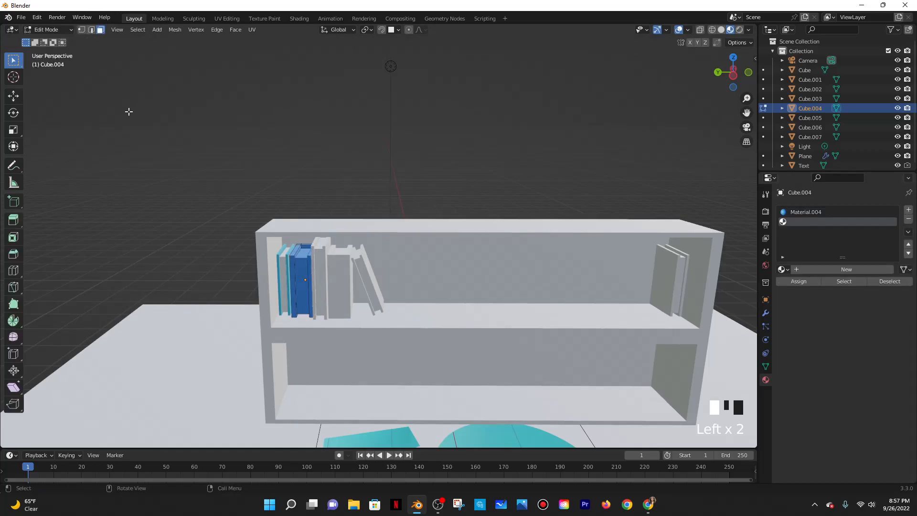
pyautogui.keyDown('shift'); pyautogui.click(304, 274); pyautogui.keyUp('shift')
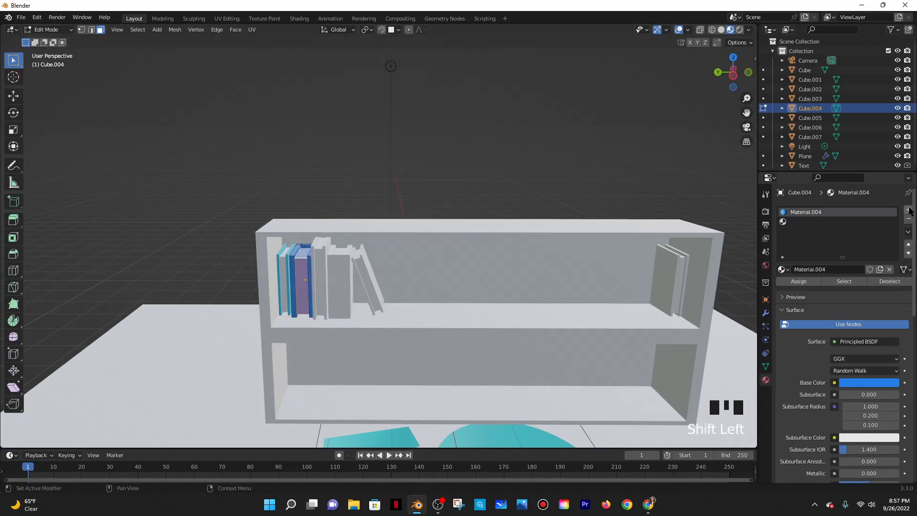
# Add another material slot to the blue book and try to remove the surplus empty slot
pyautogui.click(908, 210)
pyautogui.click(795, 222)
pyautogui.click(908, 218)
pyautogui.click(795, 223)
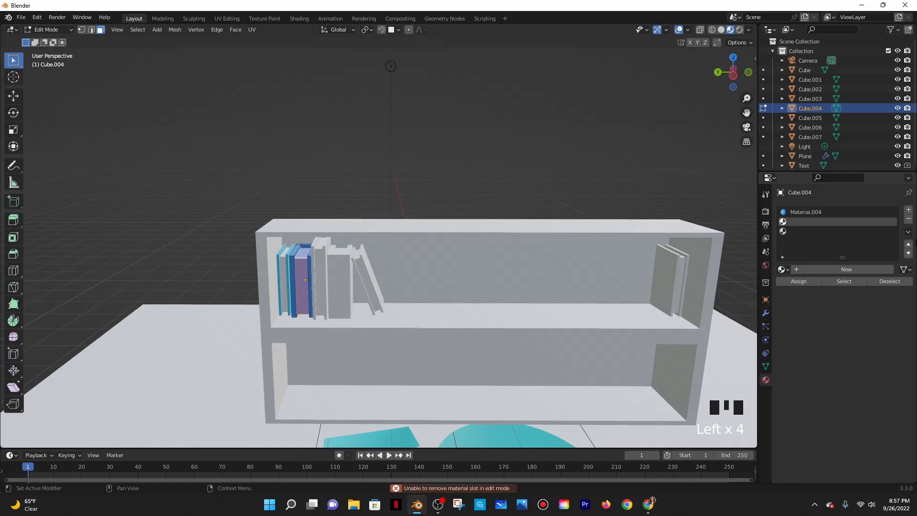
pyautogui.click(908, 220)
pyautogui.click(800, 222)
# Create a new white material in the blue book's second slot and assign it to the selected page faces
pyautogui.click(805, 270)
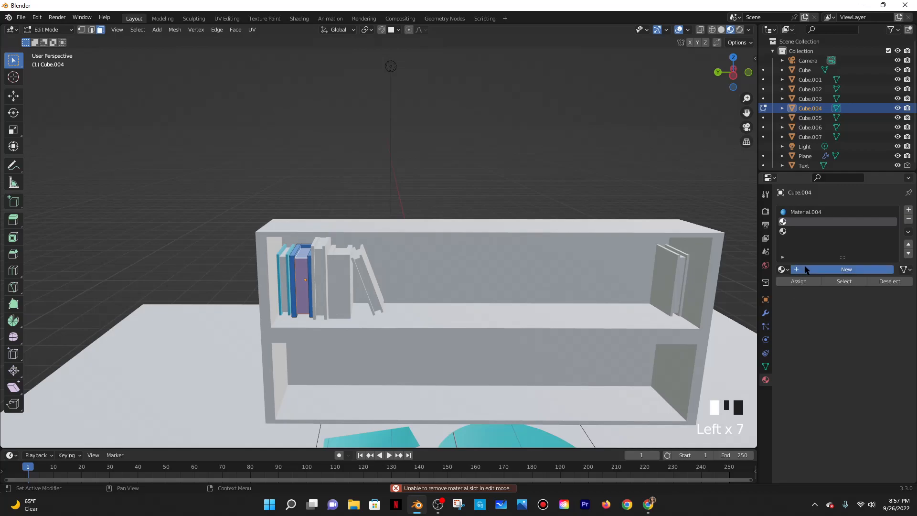
pyautogui.click(805, 282)
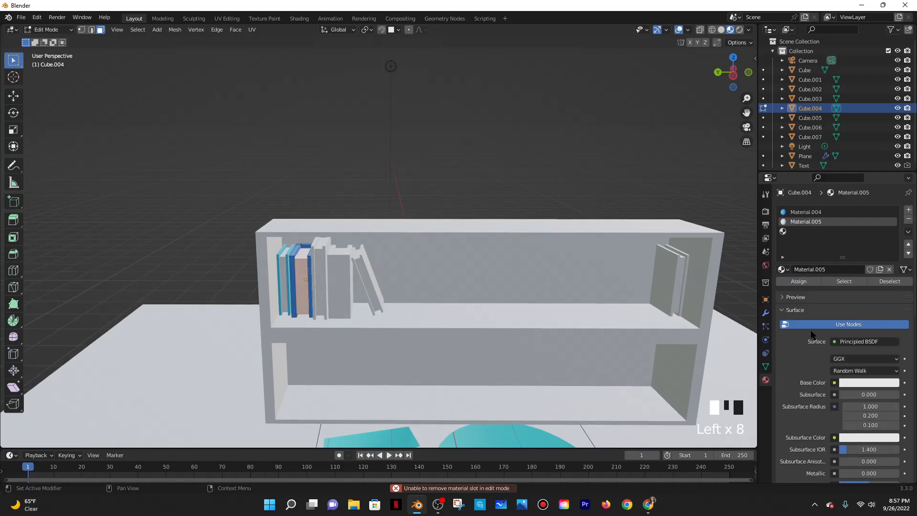
pyautogui.press('Tab')
pyautogui.press('Tab')
pyautogui.press('Tab')
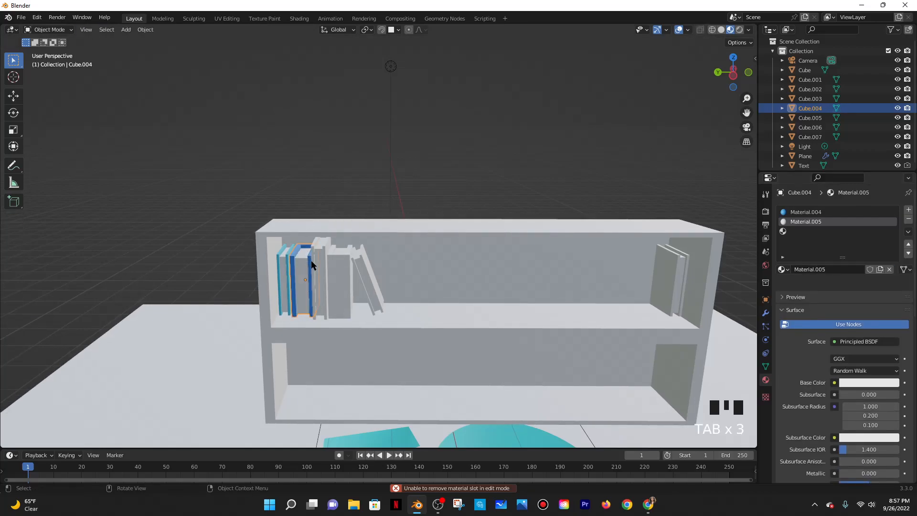
# Give the tall third book a new material with a light blue base color, hue 0.582
pyautogui.doubleClick(319, 250)
pyautogui.click(836, 250)
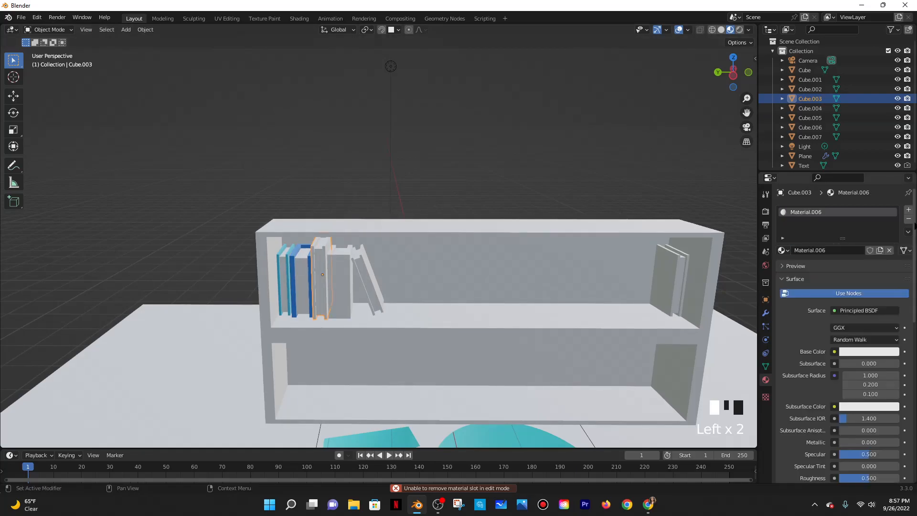
pyautogui.click(852, 351)
pyautogui.click(859, 230)
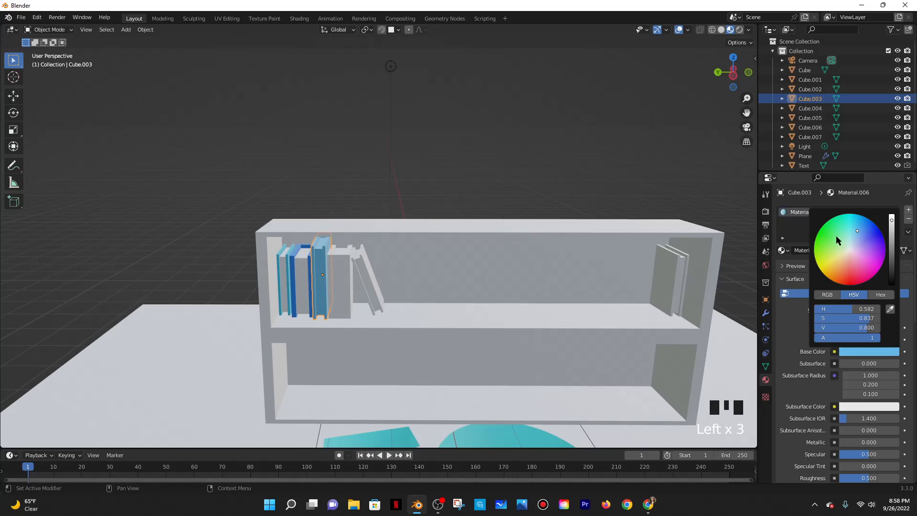
# Select the tall book's page faces and assign them a new white material in a second material slot
pyautogui.press('Tab')
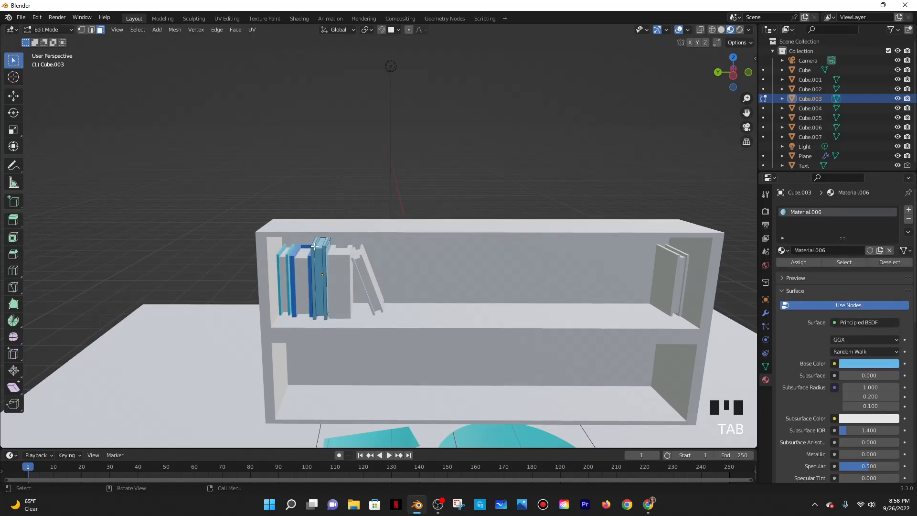
pyautogui.click(318, 260)
pyautogui.click(317, 259)
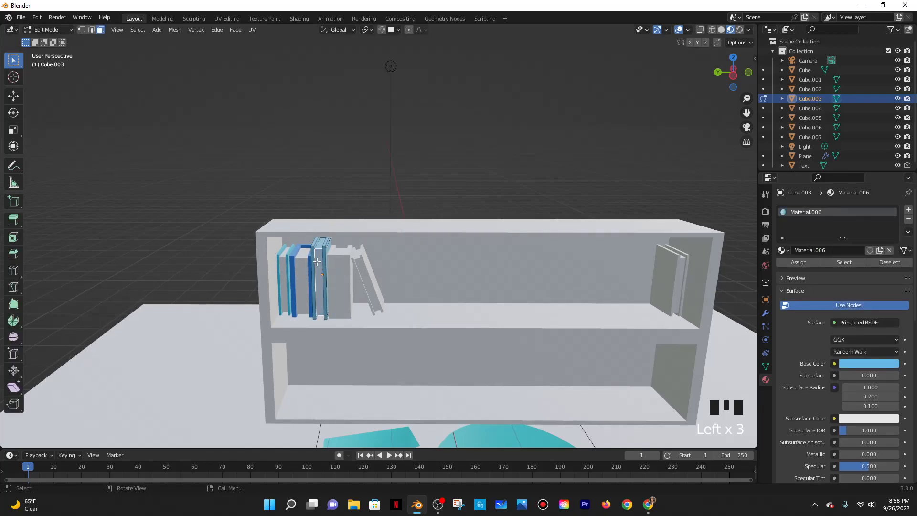
pyautogui.keyDown('shift'); pyautogui.click(318, 259); pyautogui.keyUp('shift')
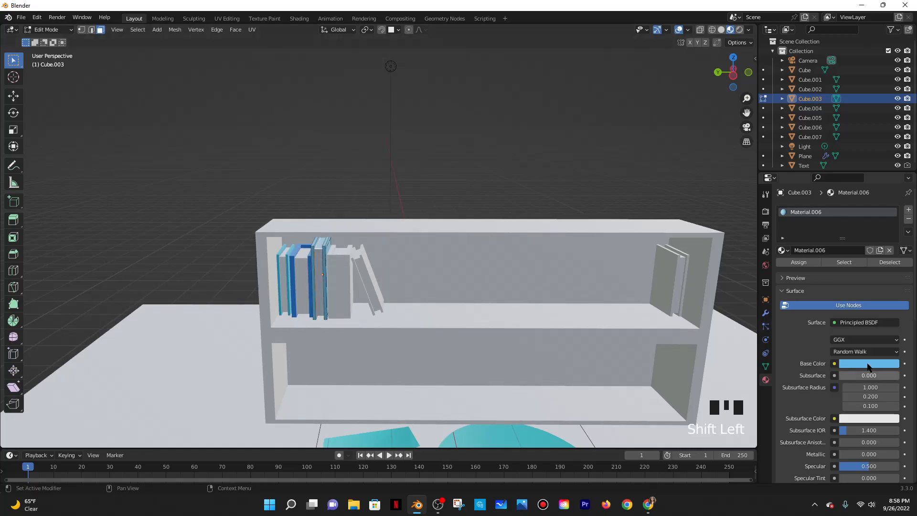
pyautogui.click(908, 209)
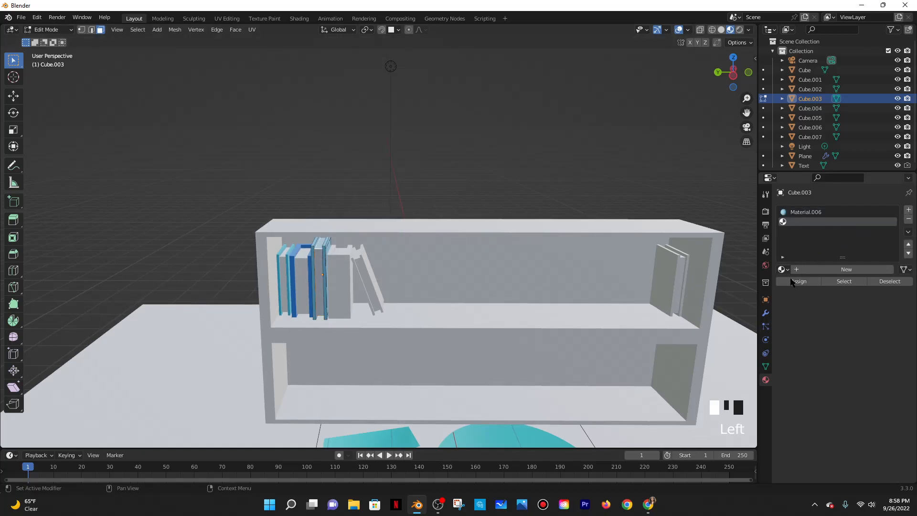
pyautogui.click(791, 282)
pyautogui.click(830, 268)
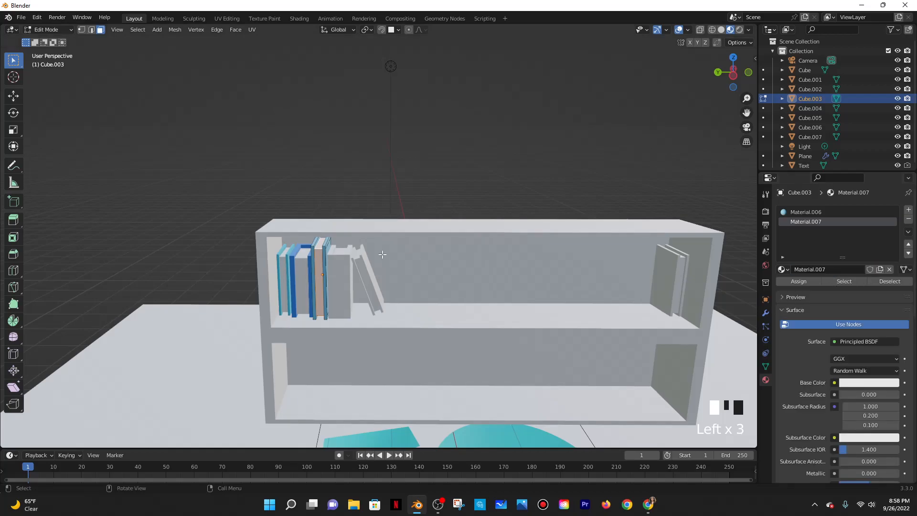
pyautogui.press('Tab')
# Link the blue book's materials to the thick spine-out book with Link Materials
pyautogui.press('Tab')
pyautogui.click(345, 258)
pyautogui.press('Tab')
pyautogui.click(338, 251)
pyautogui.click(302, 257)
pyautogui.click(344, 258)
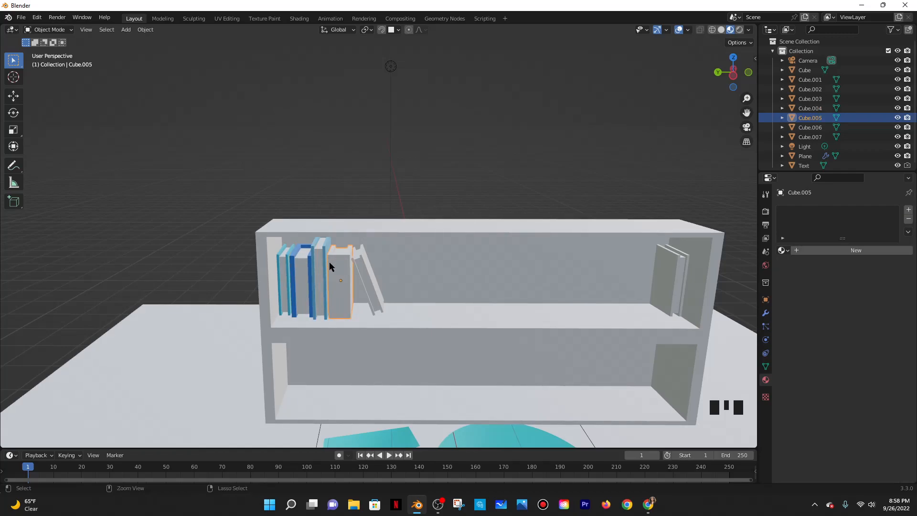
pyautogui.hotkey('ctrl', 'l')
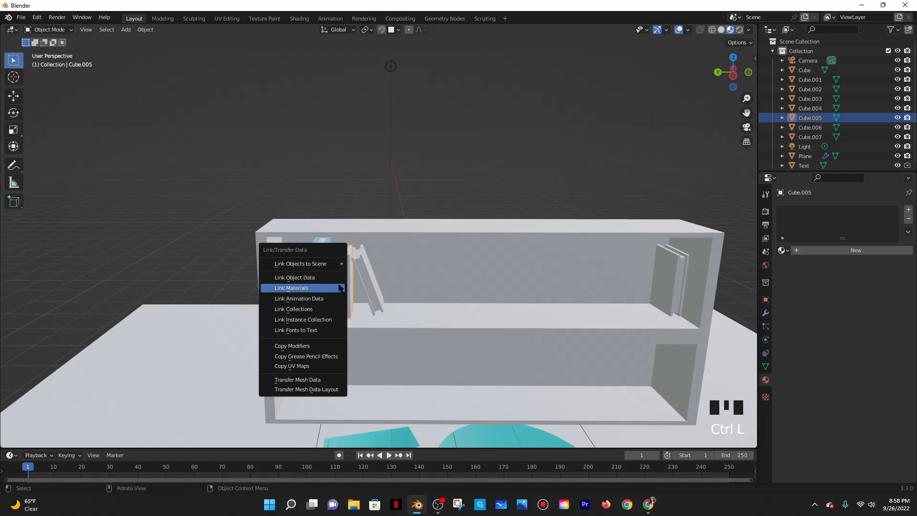
pyautogui.click(336, 285)
pyautogui.keyDown('shift'); pyautogui.click(299, 257); pyautogui.keyUp('shift')
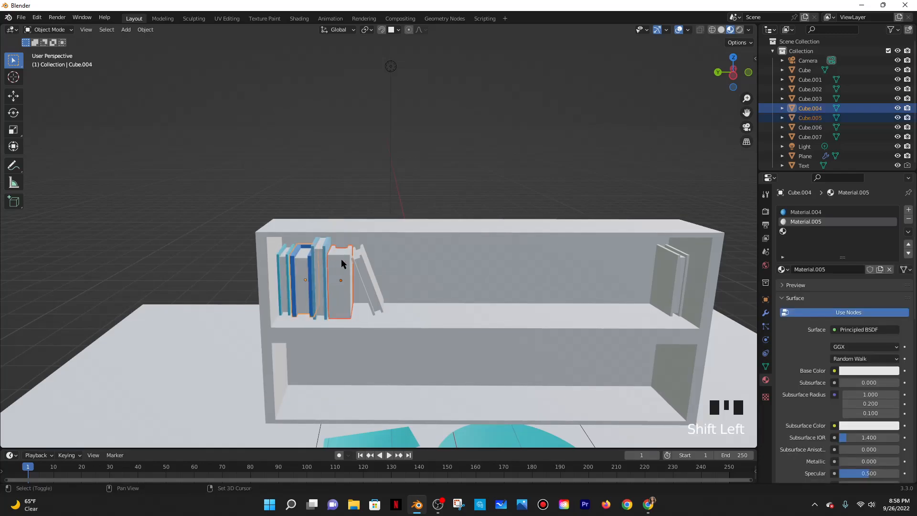
pyautogui.hotkey('ctrl', 'l')
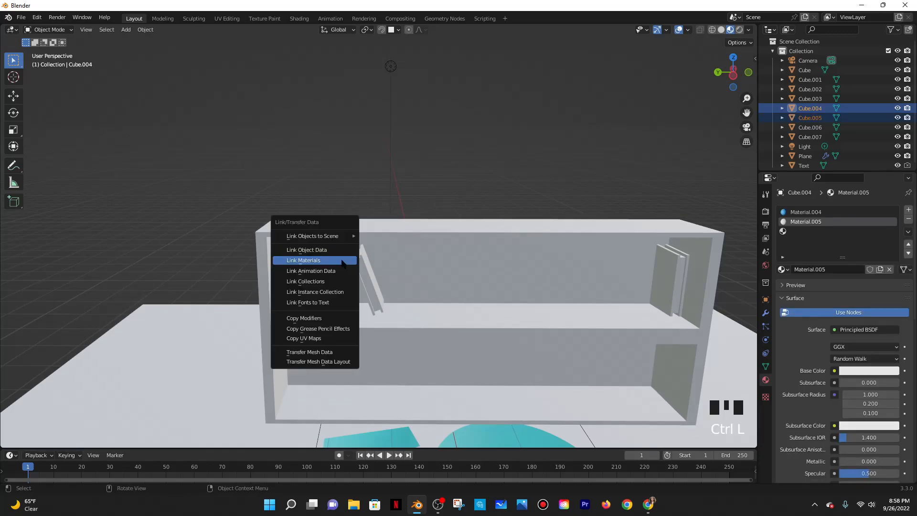
pyautogui.click(342, 260)
# Select the upper page face of the spine-out book and assign it the white Material.005
pyautogui.moveTo(350, 229); pyautogui.dragTo(377, 58, button='middle')
pyautogui.press('Tab')
pyautogui.click(331, 236)
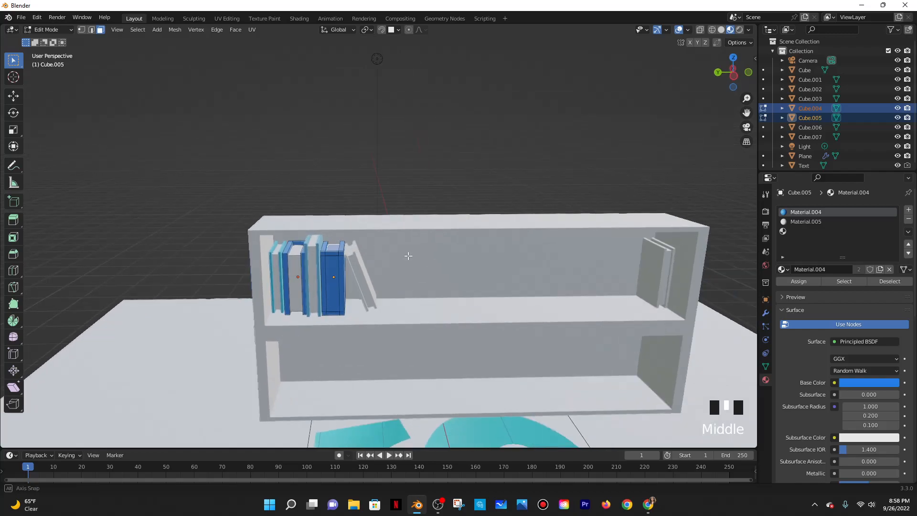
pyautogui.click(833, 222)
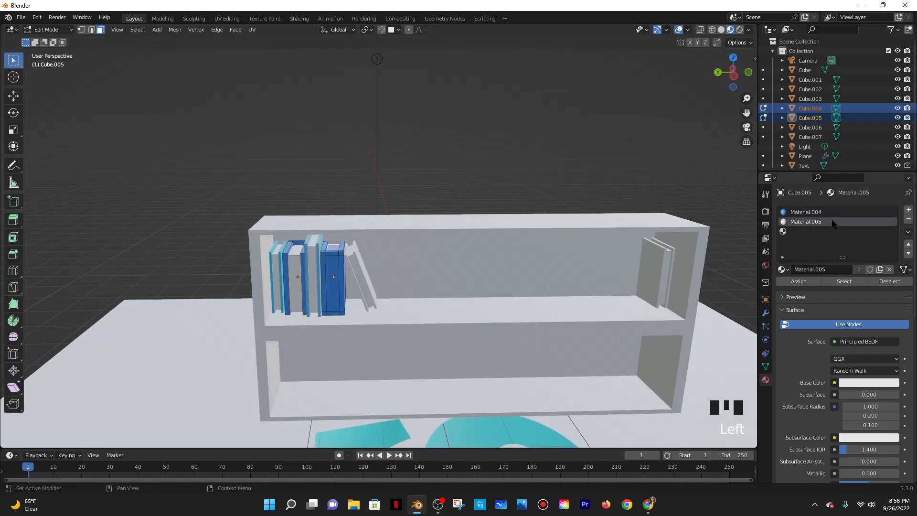
pyautogui.click(808, 283)
pyautogui.press('Tab')
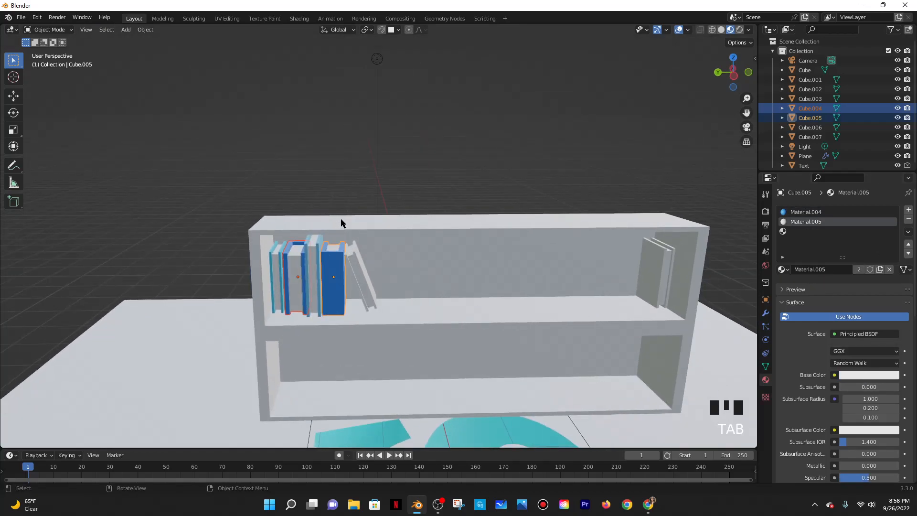
# Assign the existing Material.002 to the uncolored leaning book beside the thick blue book
pyautogui.moveTo(388, 235); pyautogui.dragTo(342, 276, button='middle')
pyautogui.click(341, 276)
pyautogui.moveTo(424, 297); pyautogui.dragTo(414, 279, button='middle')
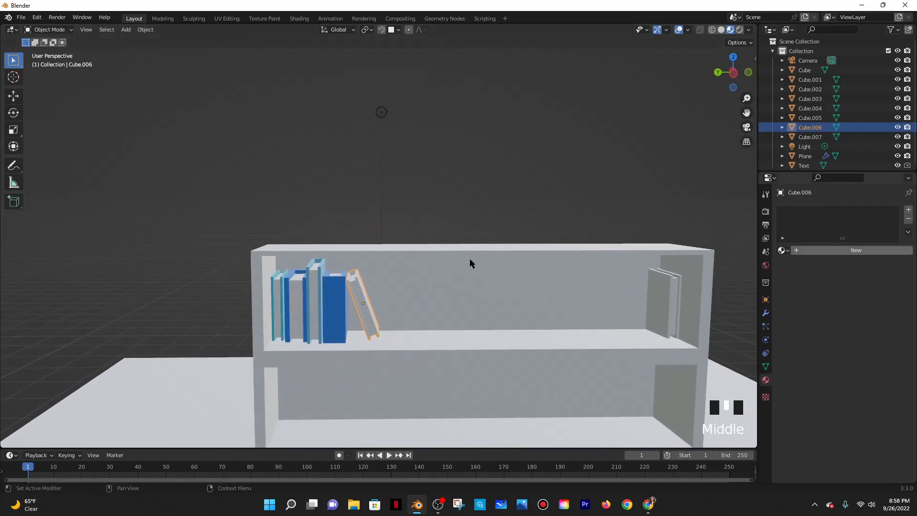
pyautogui.scroll(-1, 353, 272)
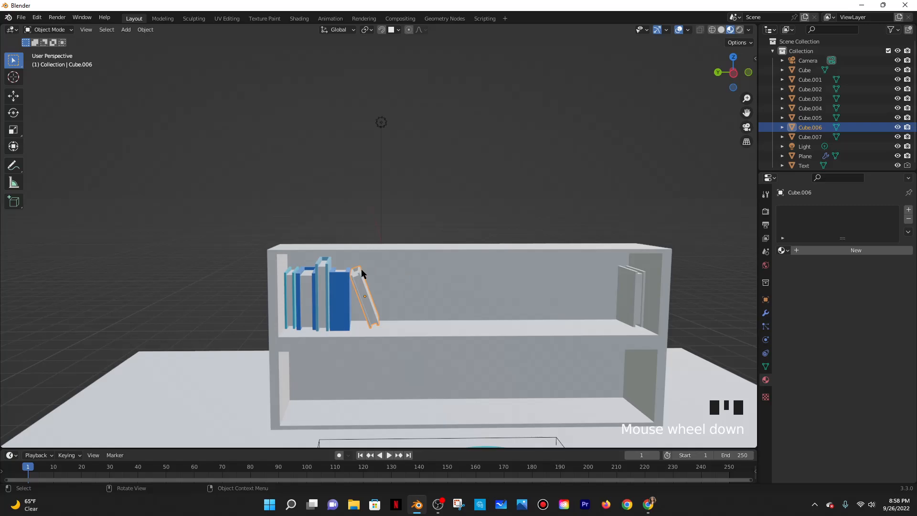
pyautogui.click(781, 250)
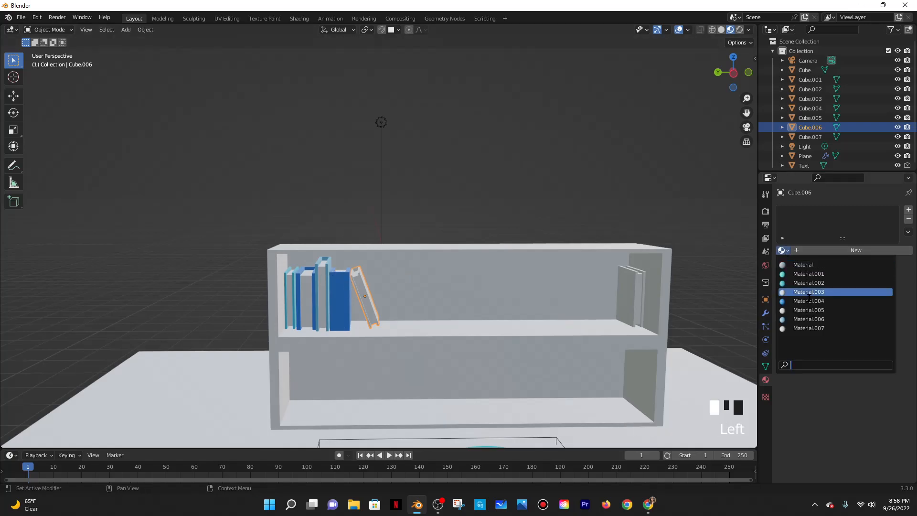
pyautogui.click(808, 283)
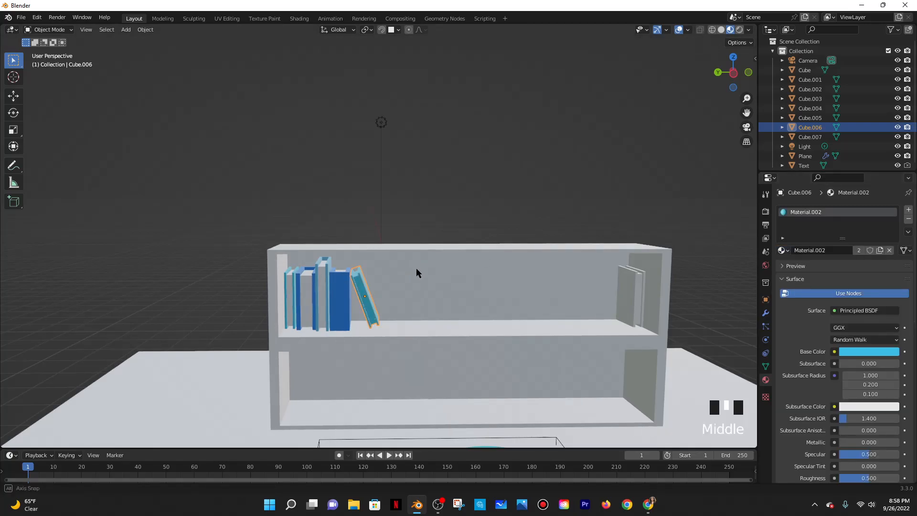
# Select the leaning book's page faces and assign them a new white material in a second material slot
pyautogui.moveTo(417, 267); pyautogui.dragTo(419, 269, button='middle')
pyautogui.press('Tab')
pyautogui.scroll(2, 382, 263)
pyautogui.click(345, 255)
pyautogui.keyDown('shift'); pyautogui.click(344, 255); pyautogui.keyUp('shift')
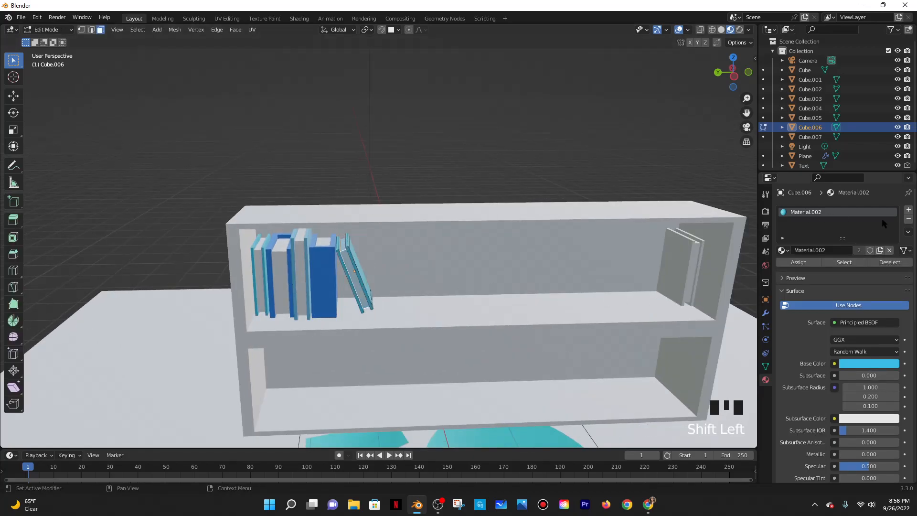
pyautogui.click(908, 211)
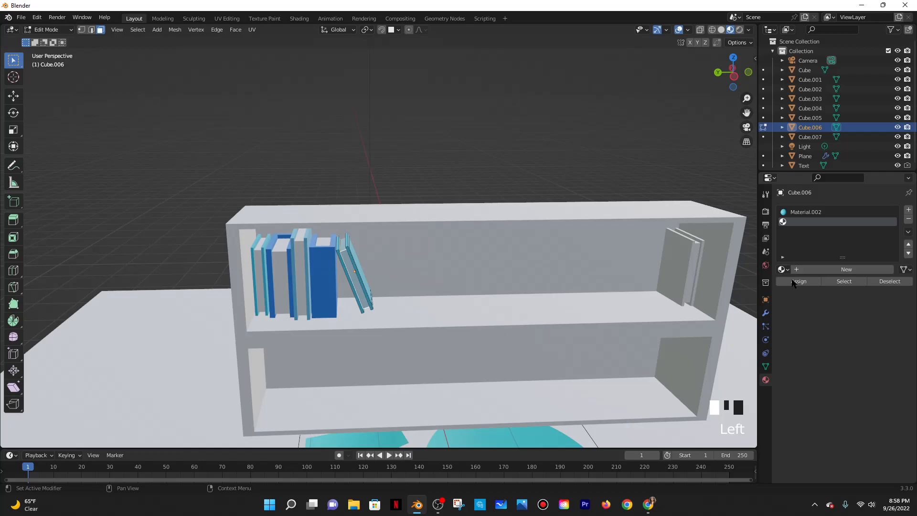
pyautogui.click(794, 281)
pyautogui.click(840, 269)
pyautogui.press('Tab')
pyautogui.press('Tab')
pyautogui.scroll(-2, 408, 217)
pyautogui.moveTo(409, 217)
pyautogui.mouseDown(button='middle')
pyautogui.moveTo(408, 225)
pyautogui.moveTo(407, 215)
pyautogui.mouseUp(button='middle')
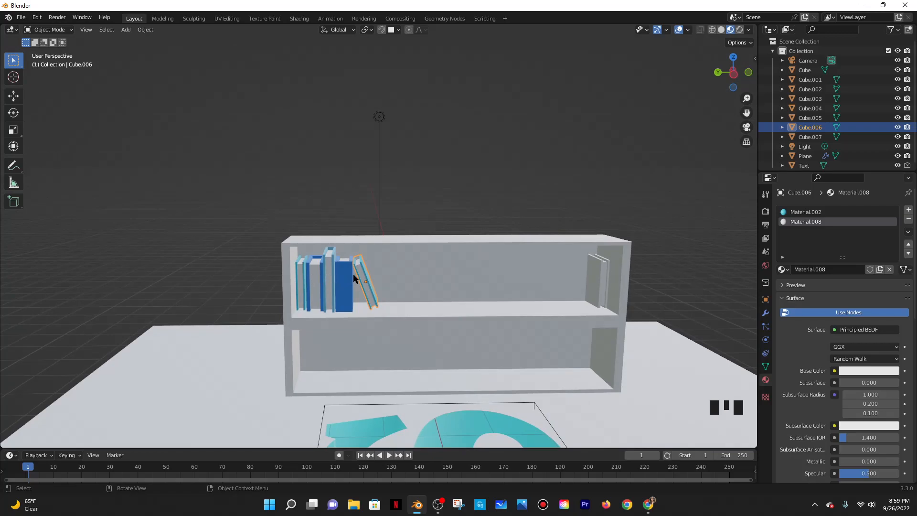
# Duplicate the five colored books together and rotate the copies 180 degrees about the Z axis
pyautogui.keyDown('shift'); pyautogui.click(339, 274); pyautogui.keyUp('shift')
pyautogui.keyDown('shift'); pyautogui.click(326, 272); pyautogui.keyUp('shift')
pyautogui.keyDown('shift'); pyautogui.click(317, 275); pyautogui.keyUp('shift')
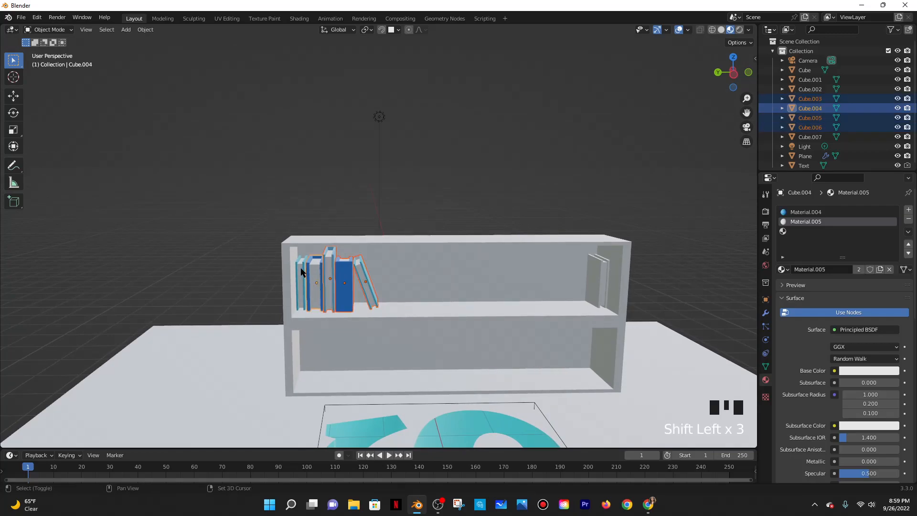
pyautogui.keyDown('shift'); pyautogui.click(301, 272); pyautogui.keyUp('shift')
pyautogui.hotkey('shift', 'd')
pyautogui.press('r')
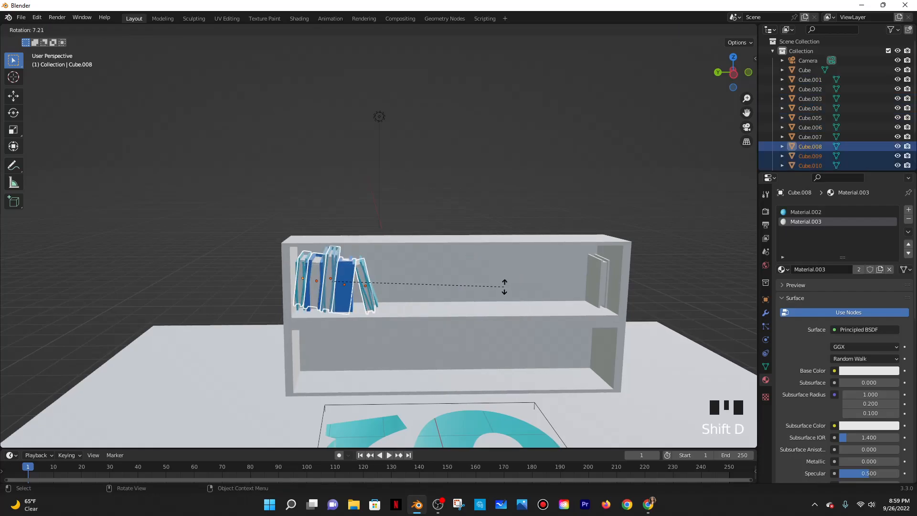
pyautogui.press('z')
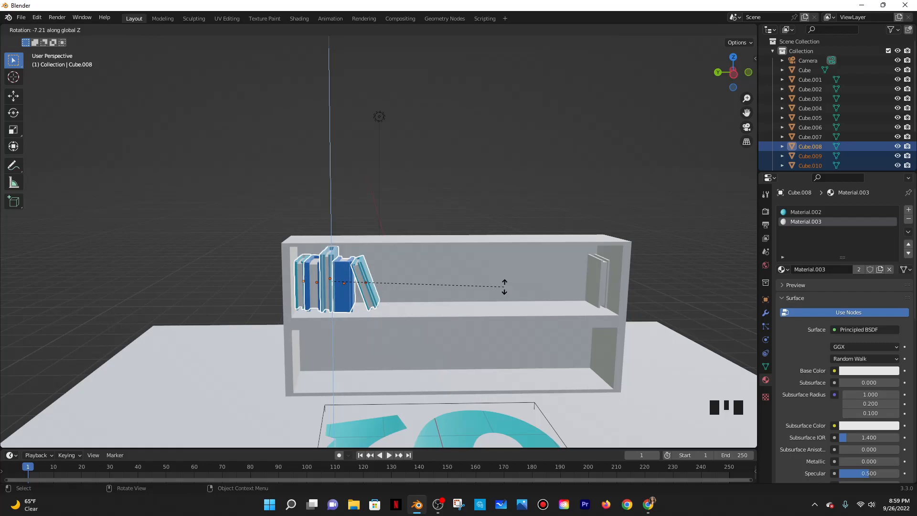
pyautogui.write('180')
pyautogui.press('Return')
# Move the duplicated books along Y to the opposite end of the upper shelf, beside the uncolored book
pyautogui.press('g')
pyautogui.press('g')
pyautogui.press('y')
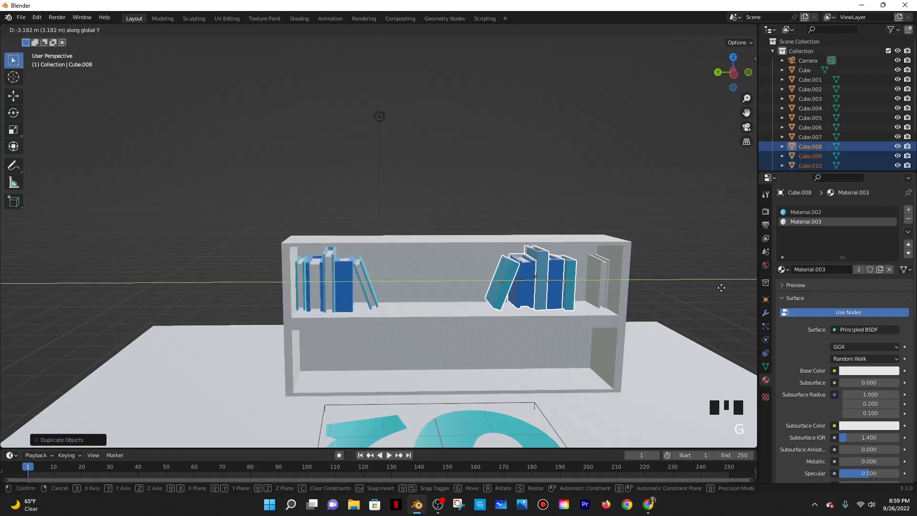
pyautogui.click(721, 287)
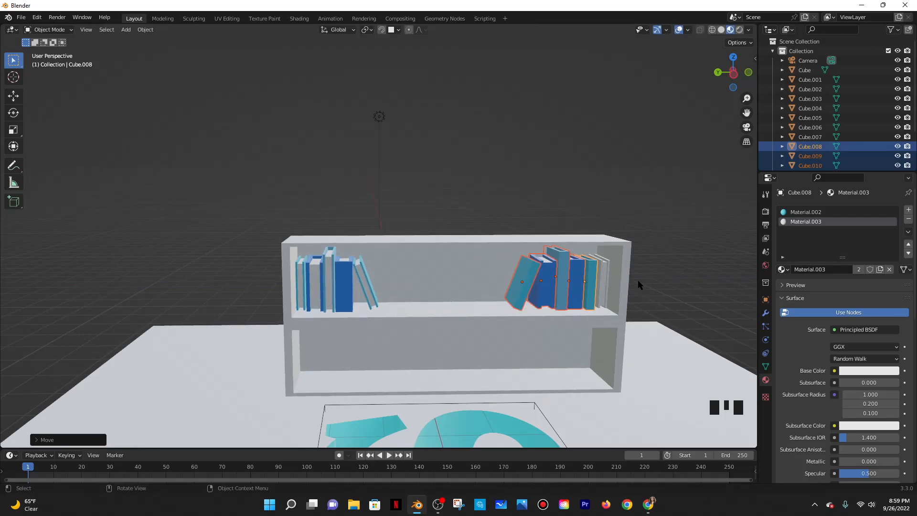
pyautogui.scroll(-1, 592, 274)
pyautogui.keyDown('shift'); pyautogui.moveTo(586, 272); pyautogui.dragTo(517, 277, button='middle'); pyautogui.keyUp('shift')
pyautogui.scroll(2, 559, 268)
pyautogui.press('g')
pyautogui.press('y')
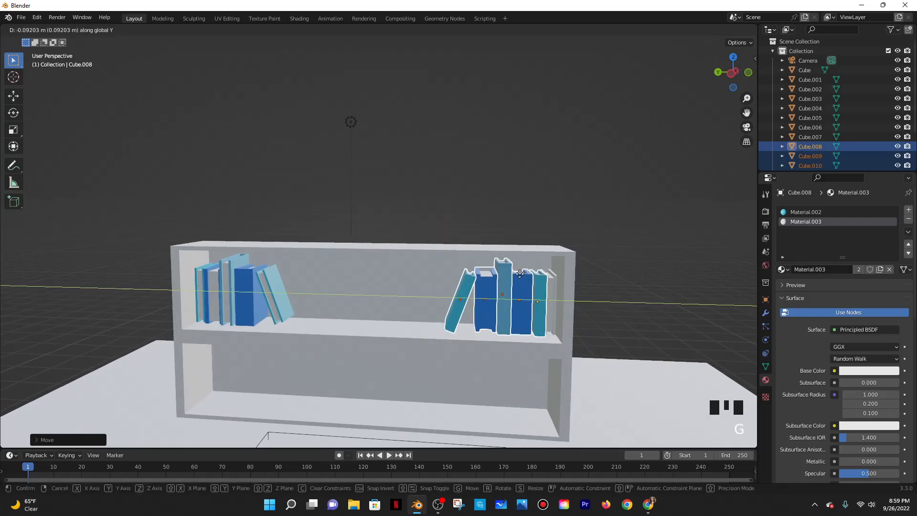
pyautogui.click(520, 277)
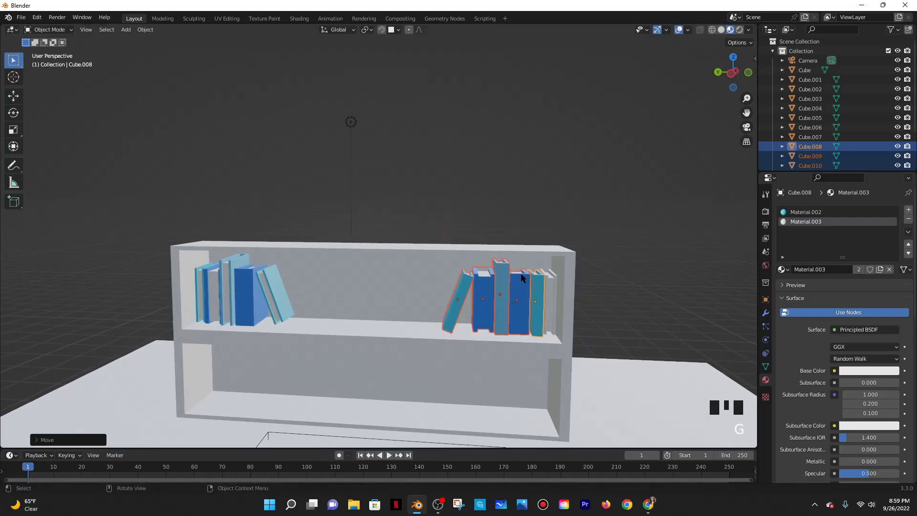
# Delete the duplicated thick book standing between the leaning book and the tall book in the new group
pyautogui.click(550, 285)
pyautogui.keyDown('shift'); pyautogui.moveTo(534, 283); pyautogui.dragTo(435, 288, button='middle'); pyautogui.keyUp('shift')
pyautogui.click(435, 288)
pyautogui.press('x')
pyautogui.click(434, 290)
# Duplicate the remaining dark blue book about 0.42 m along Y into the gap beside the leaning book
pyautogui.click(462, 287)
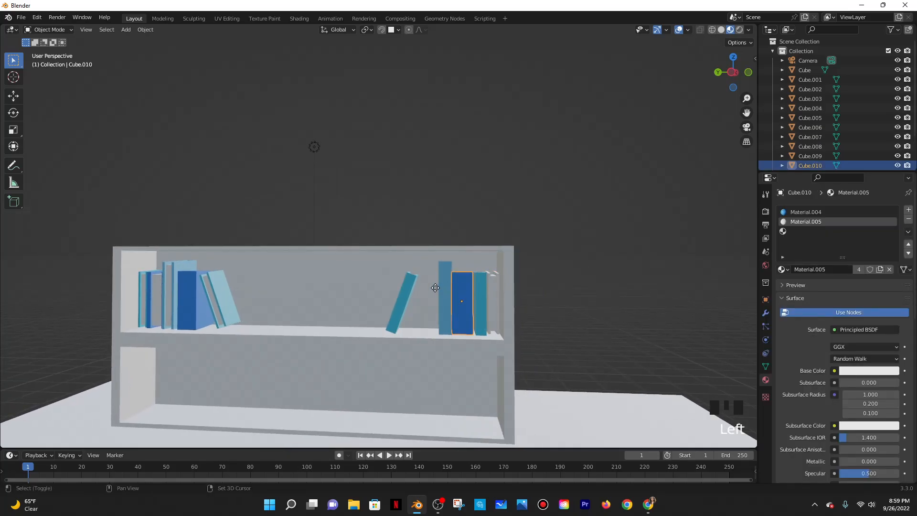
pyautogui.hotkey('shift', 'd')
pyautogui.press('y')
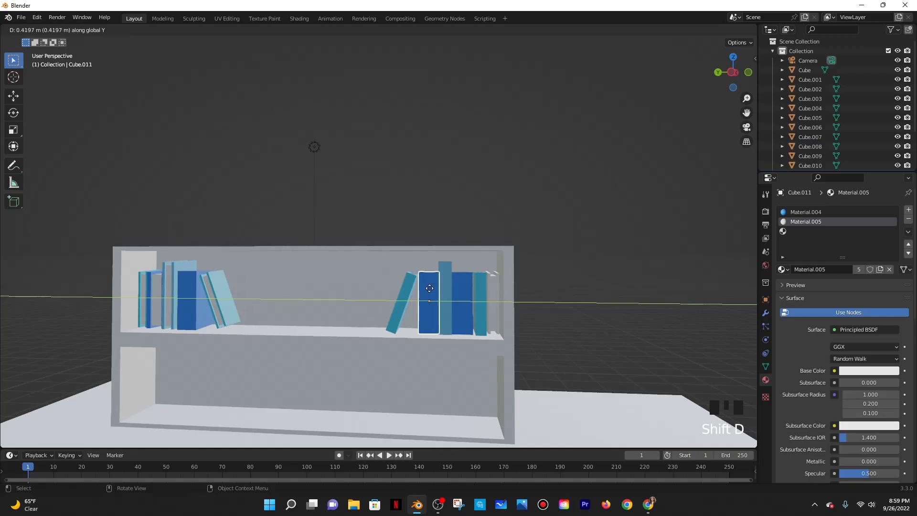
pyautogui.click(428, 287)
# Select the two dark blue books, the tall book and the leaning book of the new group and shift them slightly along Y
pyautogui.moveTo(462, 303); pyautogui.dragTo(468, 319, button='middle')
pyautogui.scroll(1, 462, 293)
pyautogui.keyDown('shift'); pyautogui.click(460, 247); pyautogui.keyUp('shift')
pyautogui.keyDown('shift'); pyautogui.click(433, 244); pyautogui.keyUp('shift')
pyautogui.keyDown('shift'); pyautogui.click(404, 247); pyautogui.keyUp('shift')
pyautogui.keyDown('shift'); pyautogui.click(388, 240); pyautogui.keyUp('shift')
pyautogui.press('g')
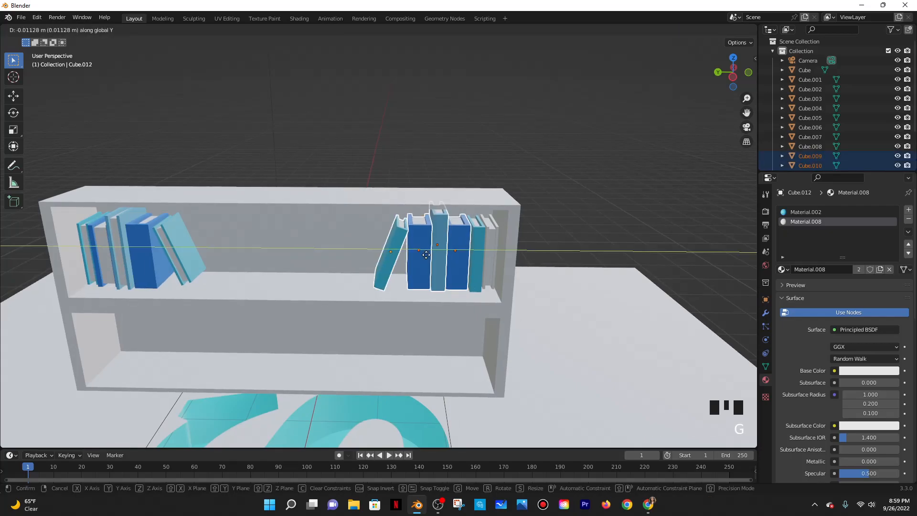
pyautogui.click(433, 261)
# Assign the existing turquoise Material.001 to the uncolored book at the end of the upper shelf
pyautogui.moveTo(456, 267); pyautogui.dragTo(456, 262, button='middle')
pyautogui.click(480, 275)
pyautogui.scroll(-3, 479, 275)
pyautogui.moveTo(477, 301)
pyautogui.mouseDown(button='middle')
pyautogui.moveTo(481, 285)
pyautogui.moveTo(483, 292)
pyautogui.mouseUp(button='middle')
pyautogui.scroll(3, 482, 292)
pyautogui.click(495, 300)
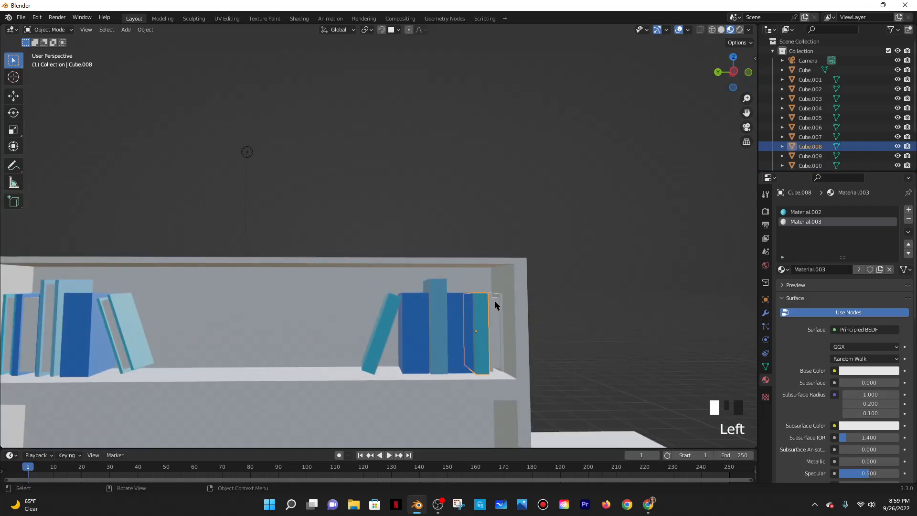
pyautogui.click(792, 250)
pyautogui.click(782, 250)
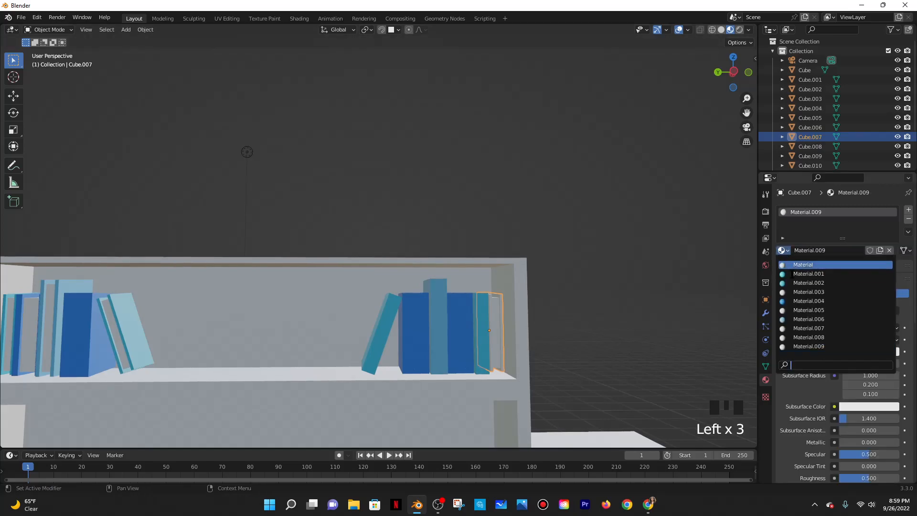
pyautogui.scroll(-2, 511, 294)
pyautogui.click(514, 289)
# Select the five duplicated books and adjust their position along Y so they sit close to the turquoise end book
pyautogui.moveTo(514, 287); pyautogui.dragTo(489, 291, button='middle')
pyautogui.scroll(-1, 480, 284)
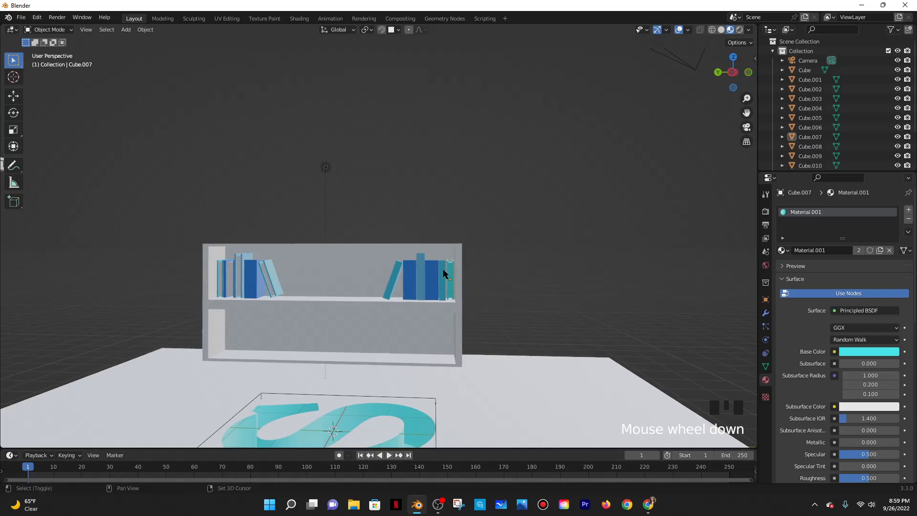
pyautogui.keyDown('shift'); pyautogui.click(443, 268); pyautogui.keyUp('shift')
pyautogui.keyDown('shift'); pyautogui.click(426, 268); pyautogui.keyUp('shift')
pyautogui.keyDown('shift'); pyautogui.click(413, 269); pyautogui.keyUp('shift')
pyautogui.keyDown('shift'); pyautogui.click(413, 270); pyautogui.keyUp('shift')
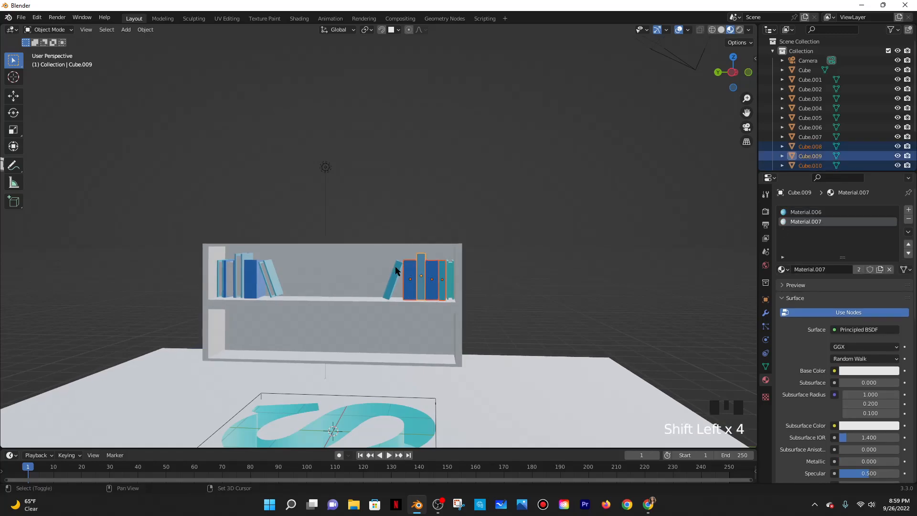
pyautogui.moveTo(495, 271); pyautogui.dragTo(436, 268, button='middle')
pyautogui.keyDown('shift'); pyautogui.click(409, 251); pyautogui.keyUp('shift')
pyautogui.press('g')
pyautogui.press('y')
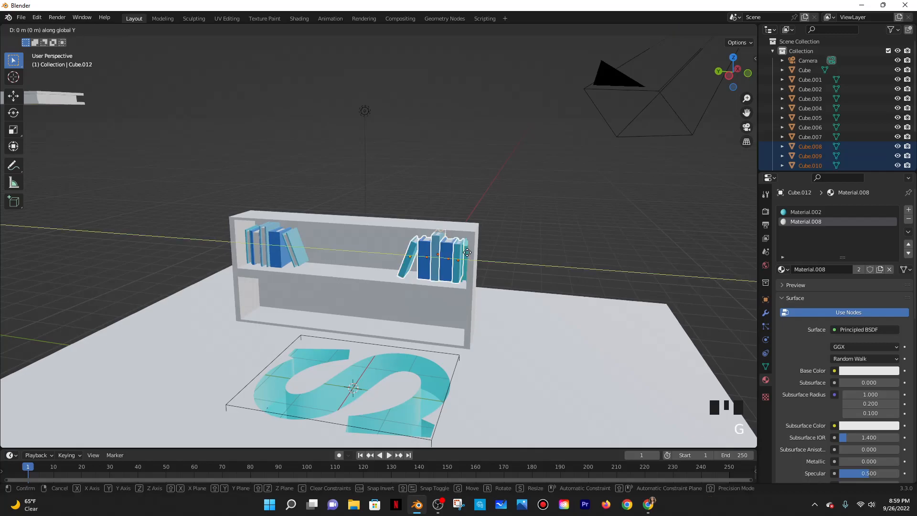
pyautogui.click(467, 252)
pyautogui.moveTo(525, 286); pyautogui.dragTo(524, 264, button='middle')
pyautogui.press('g')
pyautogui.press('y')
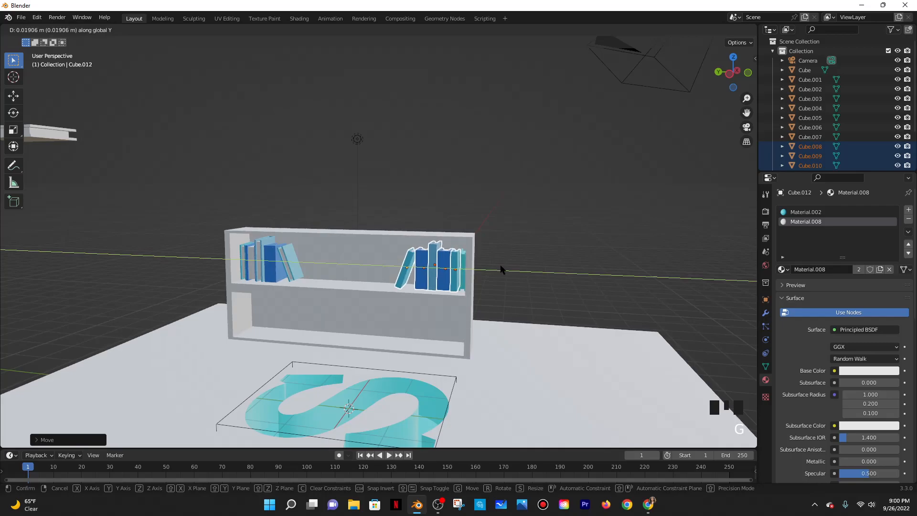
pyautogui.click(496, 274)
# Duplicate the first two books of the original group and place the copies in the middle of the upper shelf
pyautogui.moveTo(495, 277); pyautogui.dragTo(372, 268, button='middle')
pyautogui.click(497, 254)
pyautogui.scroll(-2, 496, 261)
pyautogui.scroll(4, 363, 270)
pyautogui.keyDown('shift'); pyautogui.click(168, 273); pyautogui.keyUp('shift')
pyautogui.keyDown('shift'); pyautogui.click(168, 273); pyautogui.keyUp('shift')
pyautogui.hotkey('shift', 'd')
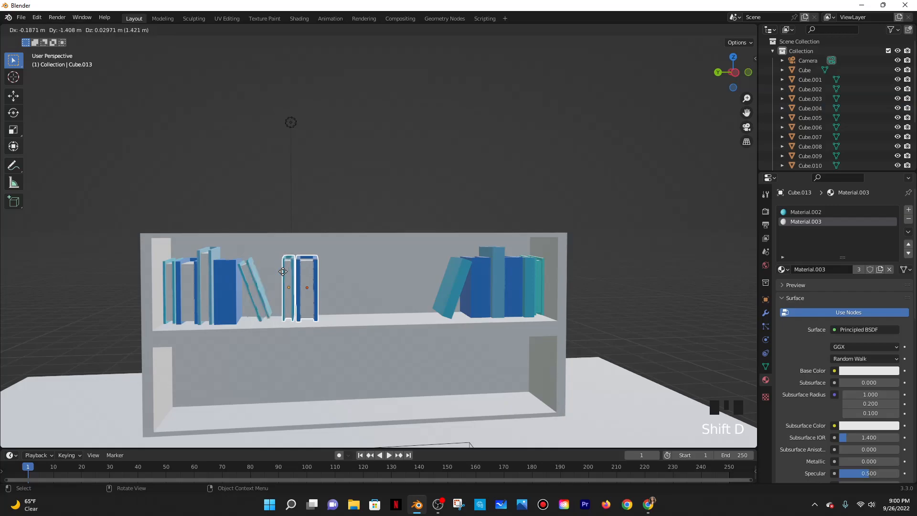
# Rotate the duplicated pair of books 180 degrees about Z and move it to the middle of the upper shelf
pyautogui.rightClick(311, 270)
pyautogui.write('rz180')
pyautogui.press('Return')
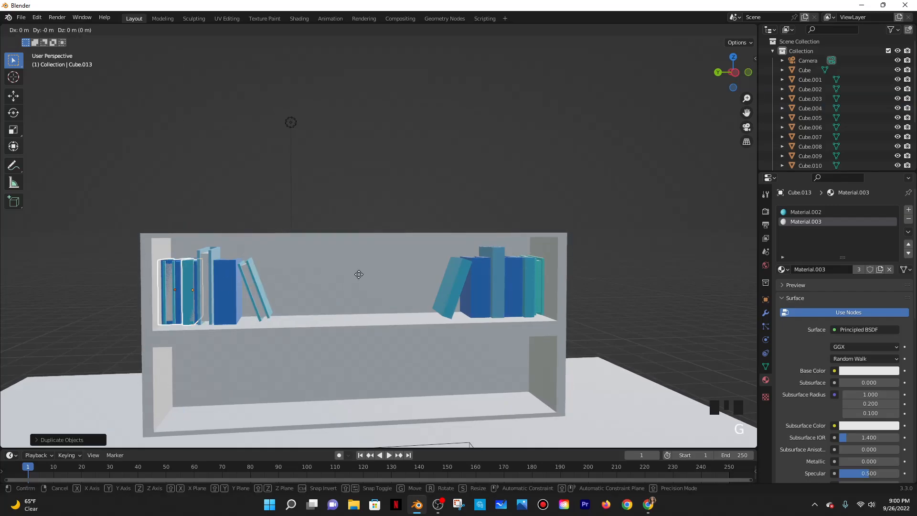
pyautogui.press('g')
pyautogui.click(363, 276)
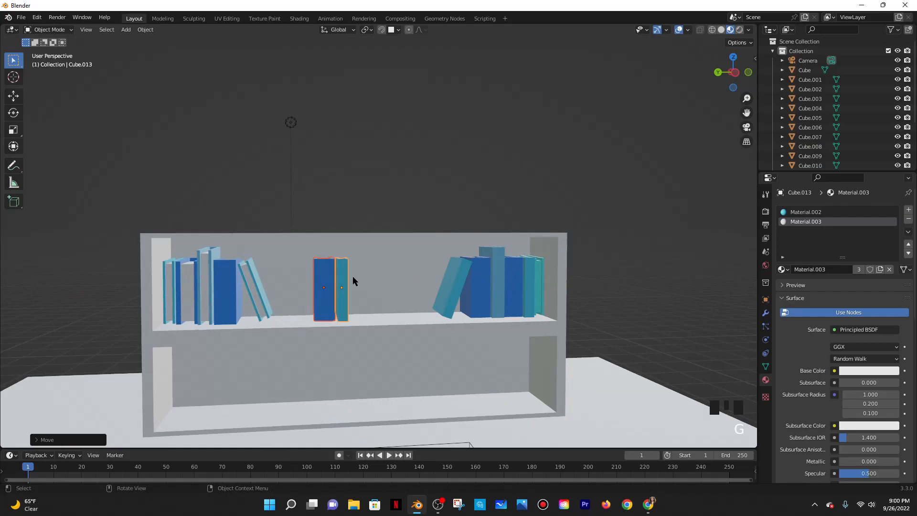
# Delete the blue book from the duplicated pair in the middle of the upper shelf
pyautogui.click(325, 276)
pyautogui.press('x')
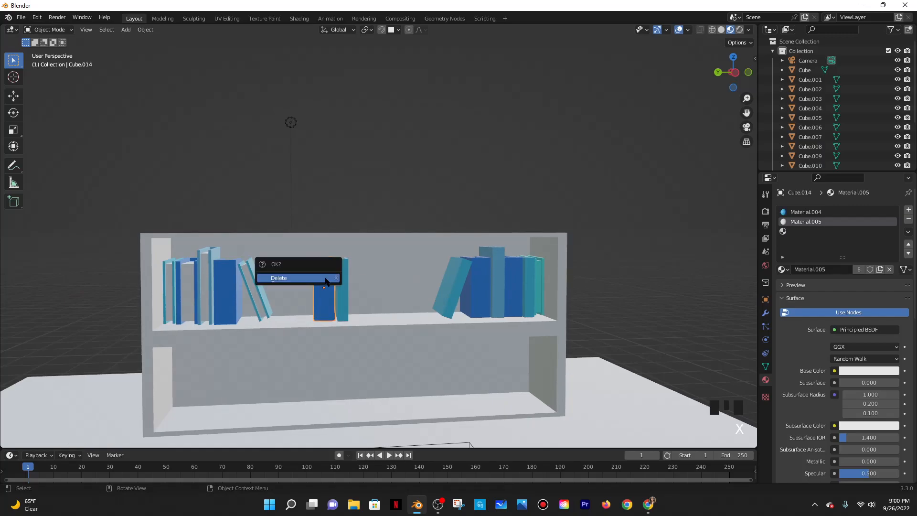
pyautogui.click(326, 277)
# Duplicate the remaining teal book in the middle of the shelf along Y, beside the original
pyautogui.click(344, 287)
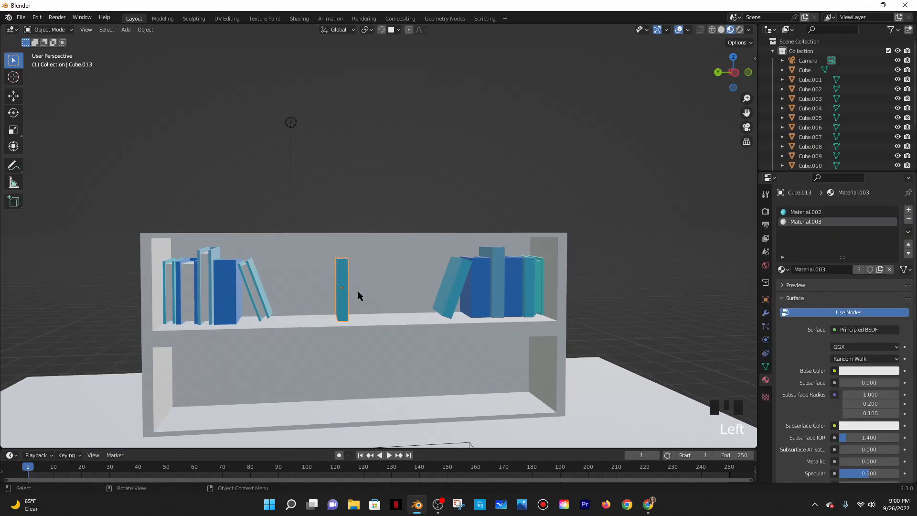
pyautogui.hotkey('shift', 'd')
pyautogui.press('y')
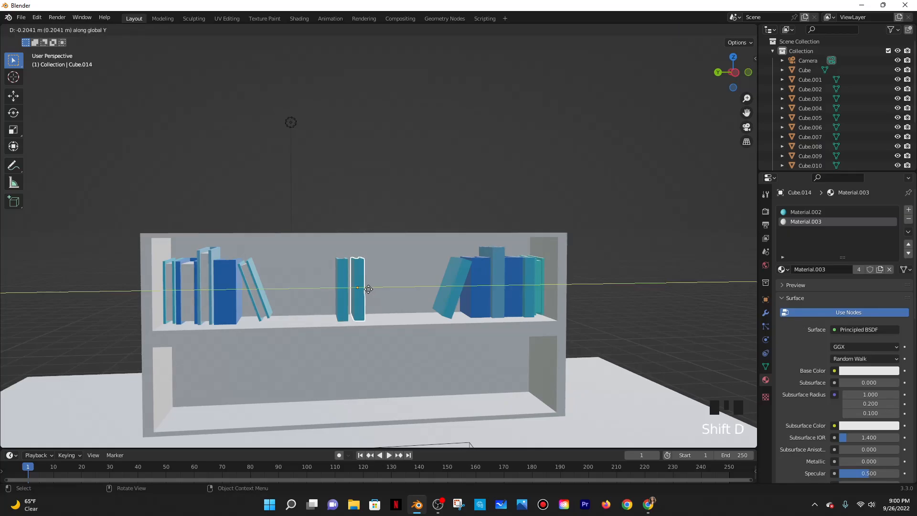
pyautogui.click(372, 289)
# Scale the copied teal book slightly taller along Z and adjust its height so it stands on the shelf
pyautogui.press('s')
pyautogui.press('z')
pyautogui.click(372, 278)
pyautogui.press('g')
pyautogui.press('z')
pyautogui.click(372, 277)
pyautogui.press('s')
pyautogui.press('z')
pyautogui.press('g')
pyautogui.press('g')
pyautogui.click(370, 278)
# Move the taller teal book along Y until it sits close against its neighbour
pyautogui.press('g')
pyautogui.press('y')
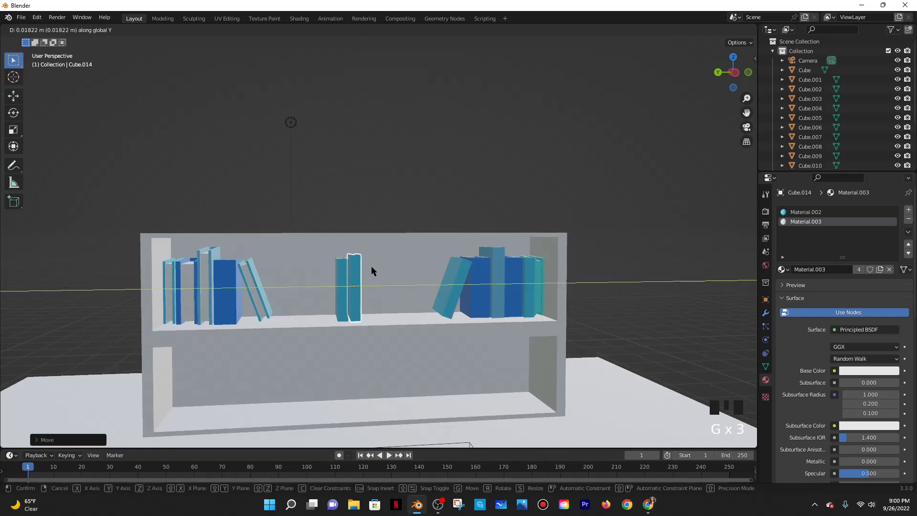
pyautogui.click(371, 271)
pyautogui.scroll(3, 341, 272)
pyautogui.scroll(1, 363, 262)
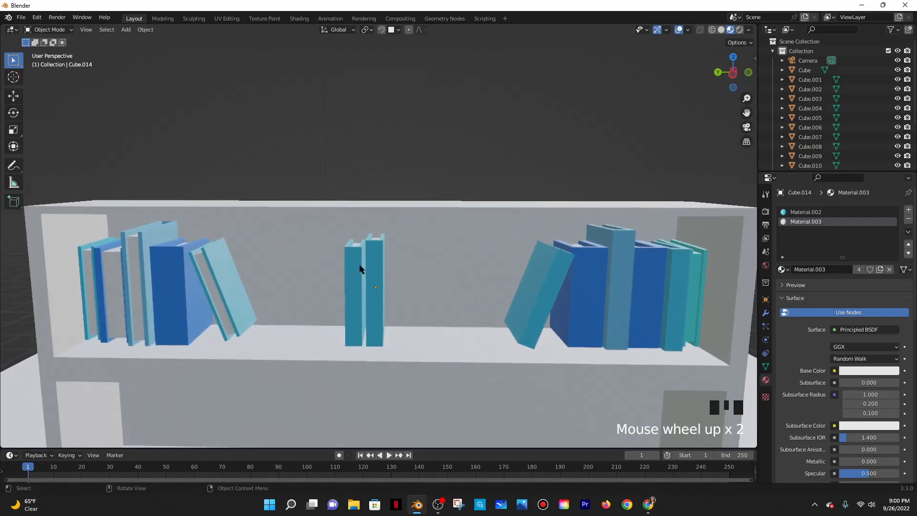
pyautogui.click(377, 257)
pyautogui.moveTo(399, 260); pyautogui.dragTo(367, 263, button='middle')
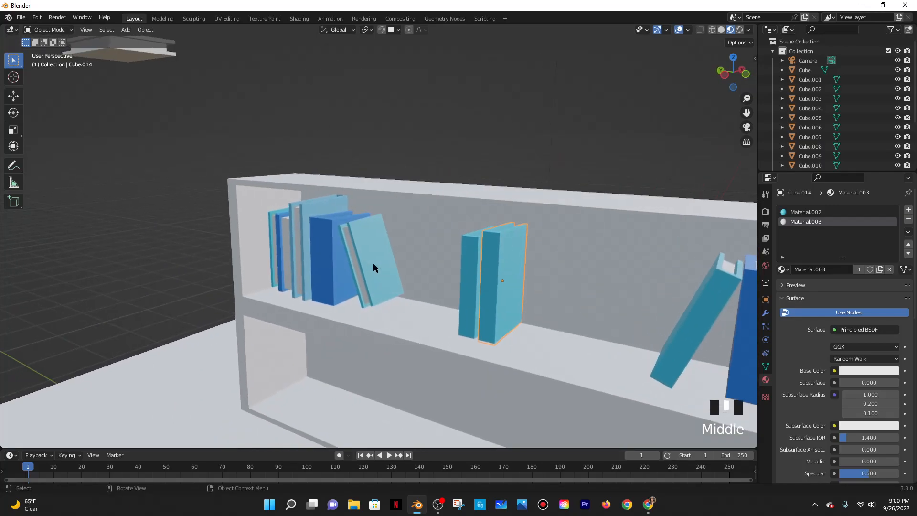
pyautogui.press('g')
pyautogui.click(483, 277)
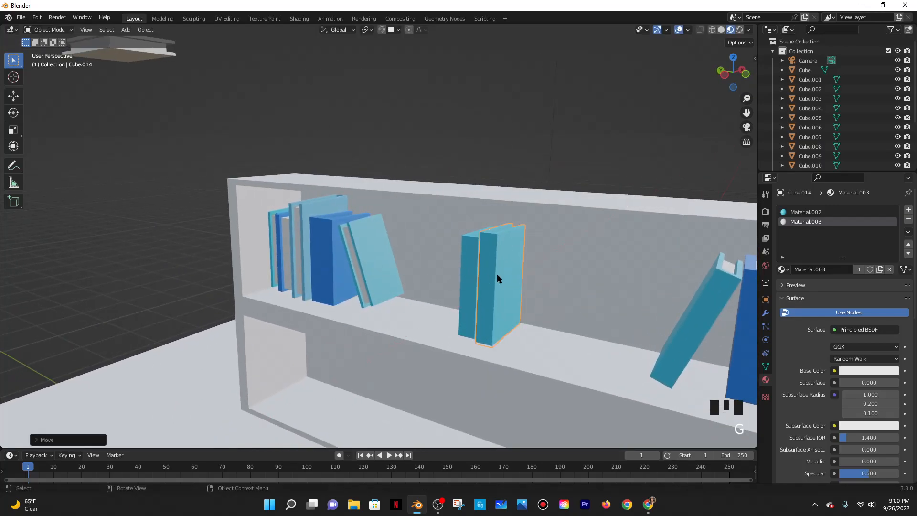
pyautogui.moveTo(483, 277); pyautogui.dragTo(340, 274, button='middle')
pyautogui.scroll(-2, 297, 280)
pyautogui.keyDown('shift'); pyautogui.click(299, 277); pyautogui.keyUp('shift')
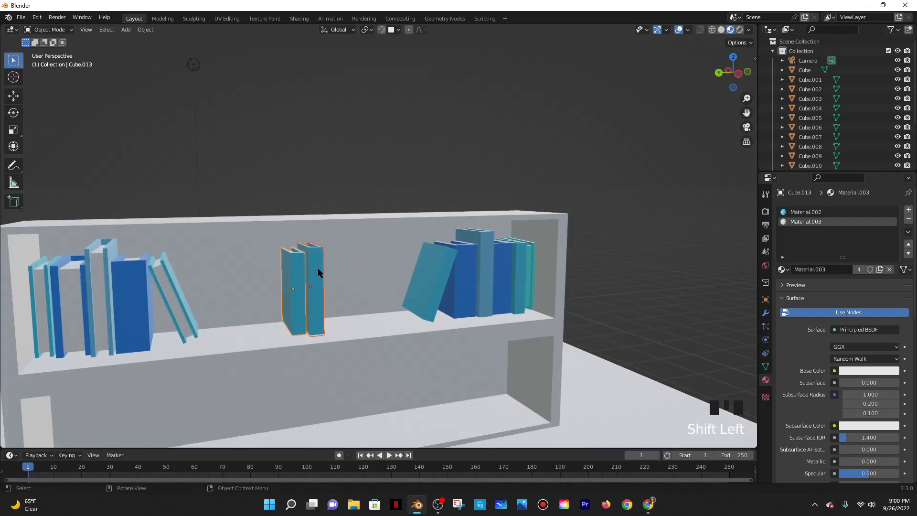
pyautogui.hotkey('shift', 'd')
pyautogui.press('y')
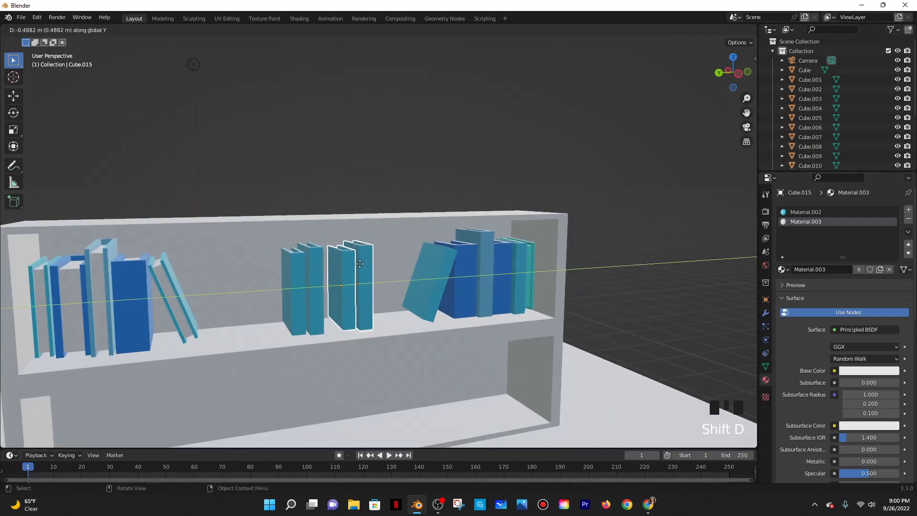
pyautogui.rightClick(358, 263)
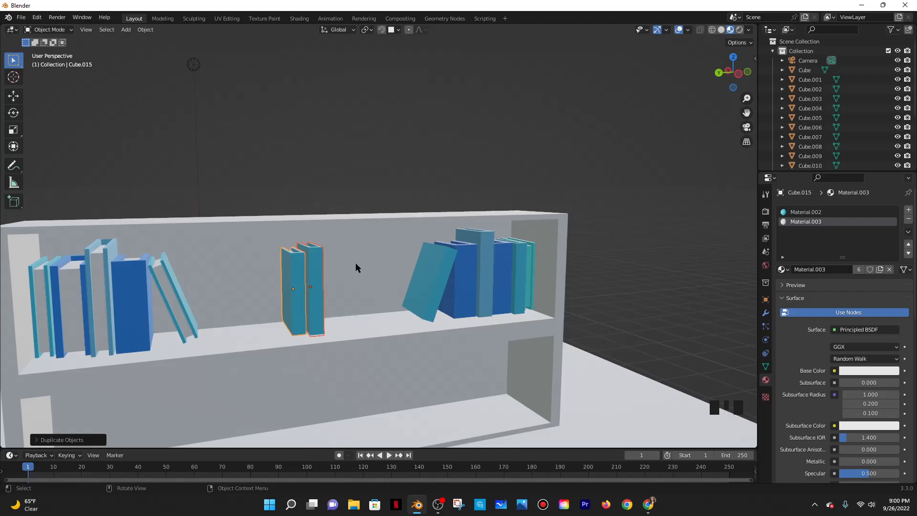
pyautogui.press('x')
pyautogui.click(360, 262)
# Duplicate both middle teal books along Y, placing the copies directly beside the originals to form a row of four
pyautogui.click(305, 270)
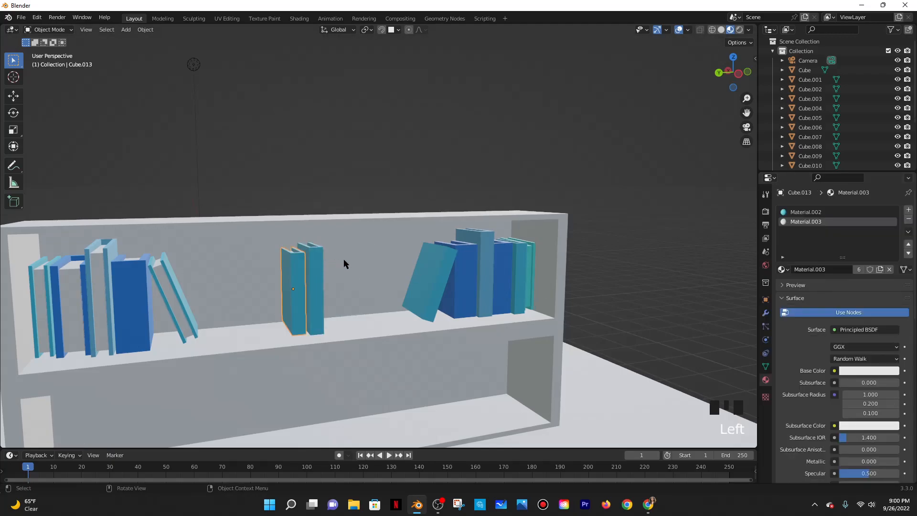
pyautogui.scroll(-3, 336, 259)
pyautogui.moveTo(380, 273); pyautogui.dragTo(370, 280, button='middle')
pyautogui.scroll(2, 371, 274)
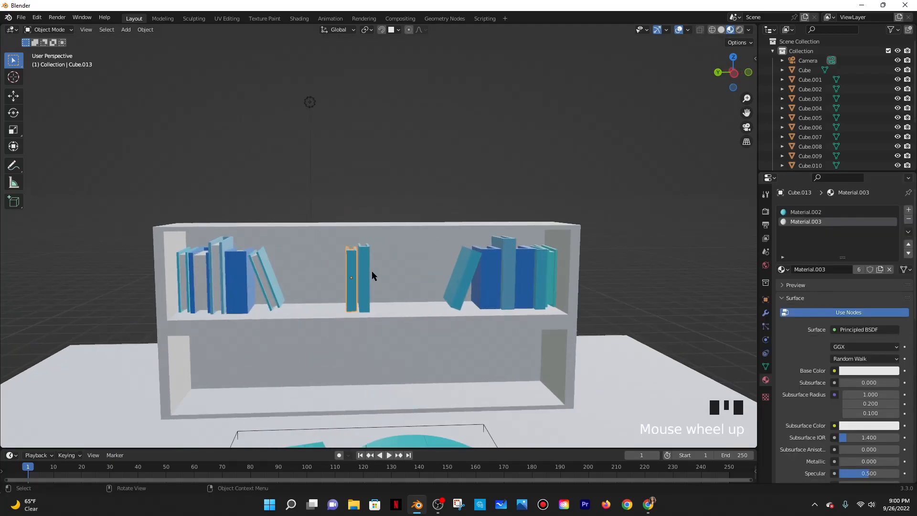
pyautogui.click(361, 264)
pyautogui.click(361, 262)
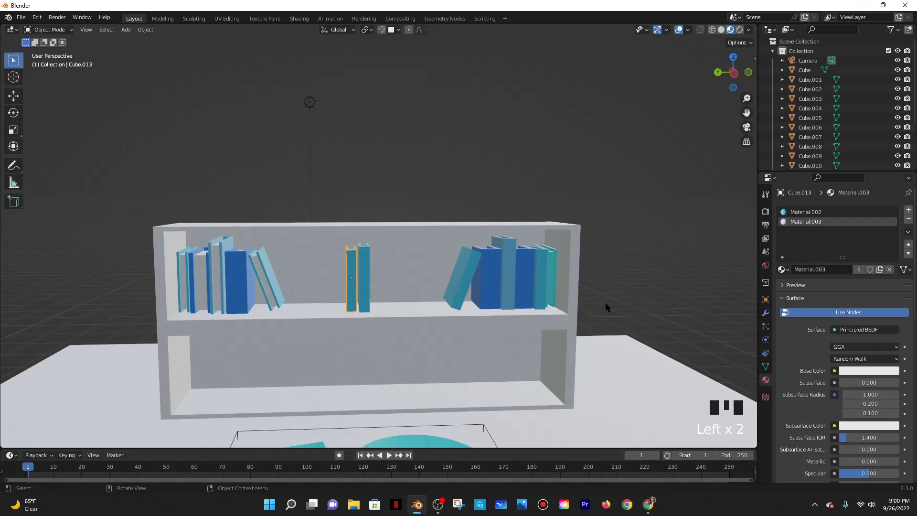
pyautogui.scroll(2, 385, 286)
pyautogui.keyDown('shift'); pyautogui.click(355, 265); pyautogui.keyUp('shift')
pyautogui.hotkey('shift', 'd')
pyautogui.press('y')
pyautogui.click(393, 285)
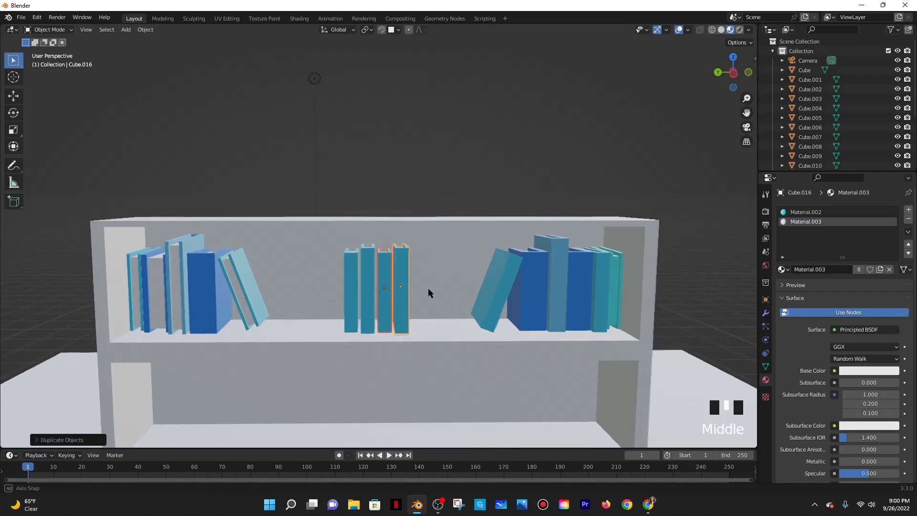
# Nudge the second teal book in the middle row along Y against the first one
pyautogui.scroll(3, 432, 285)
pyautogui.moveTo(441, 290); pyautogui.dragTo(449, 294, button='middle')
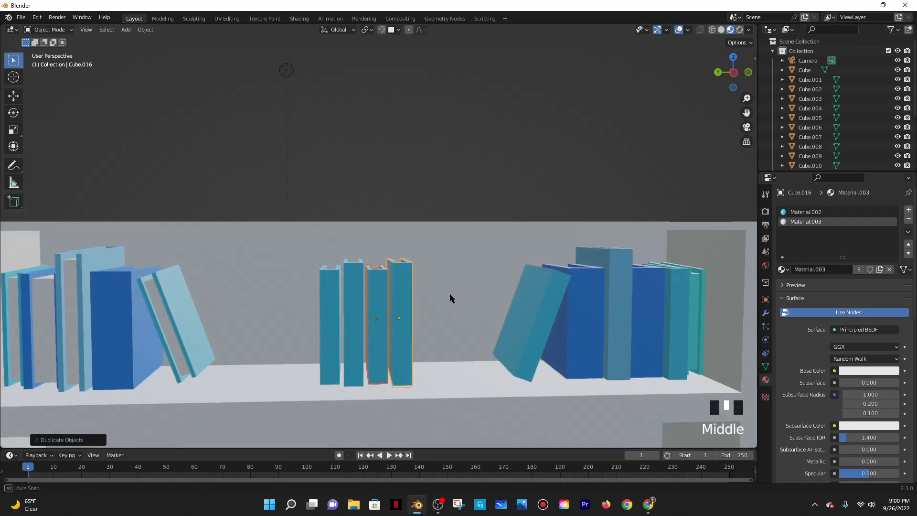
pyautogui.click(354, 316)
pyautogui.press('g')
pyautogui.moveTo(353, 315); pyautogui.dragTo(351, 314, button='middle')
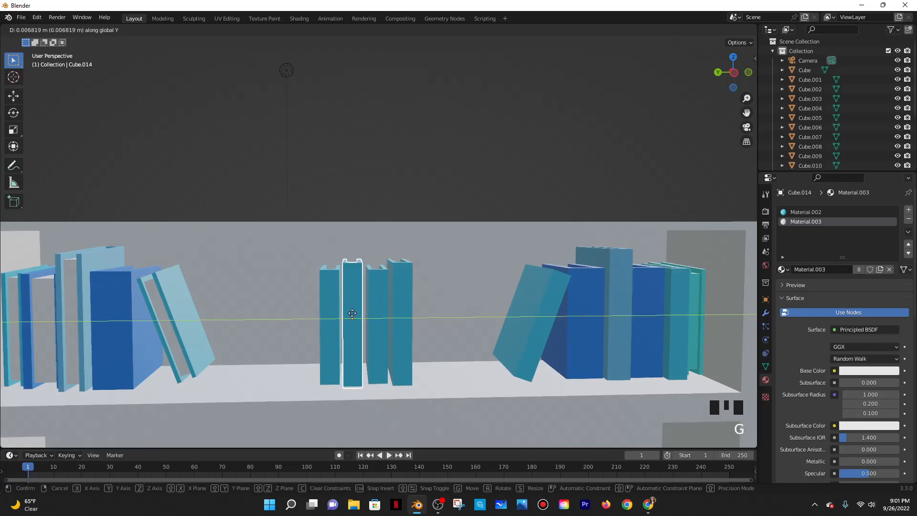
pyautogui.click(371, 292)
# Move the third and fourth teal books toward the others to close the gaps in the middle row
pyautogui.click(378, 300)
pyautogui.press('g')
pyautogui.moveTo(377, 300)
pyautogui.mouseDown(button='middle')
pyautogui.moveTo(394, 296)
pyautogui.moveTo(377, 284)
pyautogui.moveTo(385, 315)
pyautogui.moveTo(375, 285)
pyautogui.mouseUp(button='middle')
pyautogui.click(397, 294)
pyautogui.click(397, 294)
pyautogui.press('g')
pyautogui.click(390, 294)
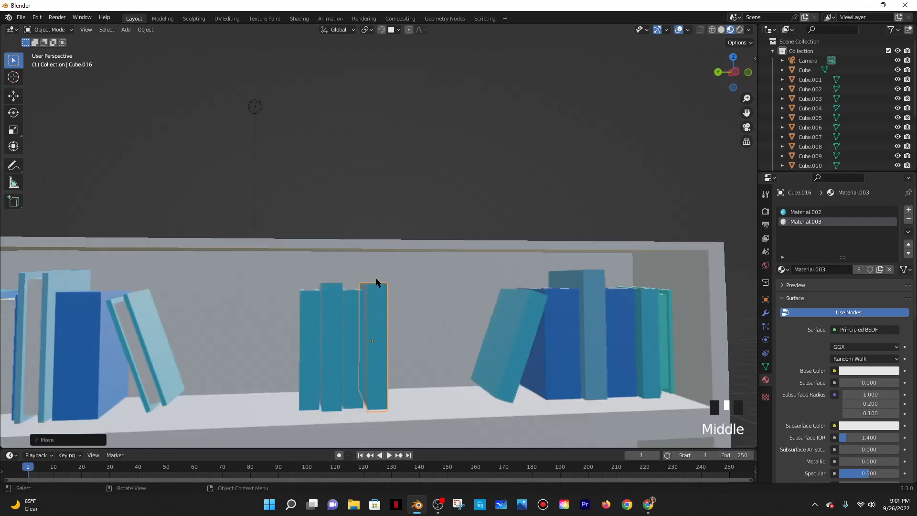
# Scale all four teal books in the middle of the shelf shorter along Z
pyautogui.scroll(-6, 376, 282)
pyautogui.scroll(-1, 376, 283)
pyautogui.click(289, 287)
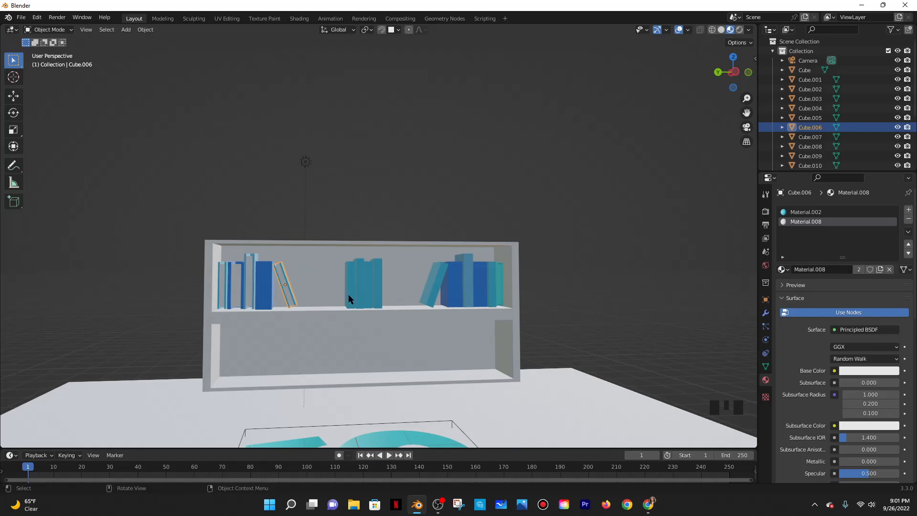
pyautogui.moveTo(357, 284); pyautogui.dragTo(347, 236, button='middle')
pyautogui.scroll(-1, 368, 304)
pyautogui.scroll(-3, 387, 305)
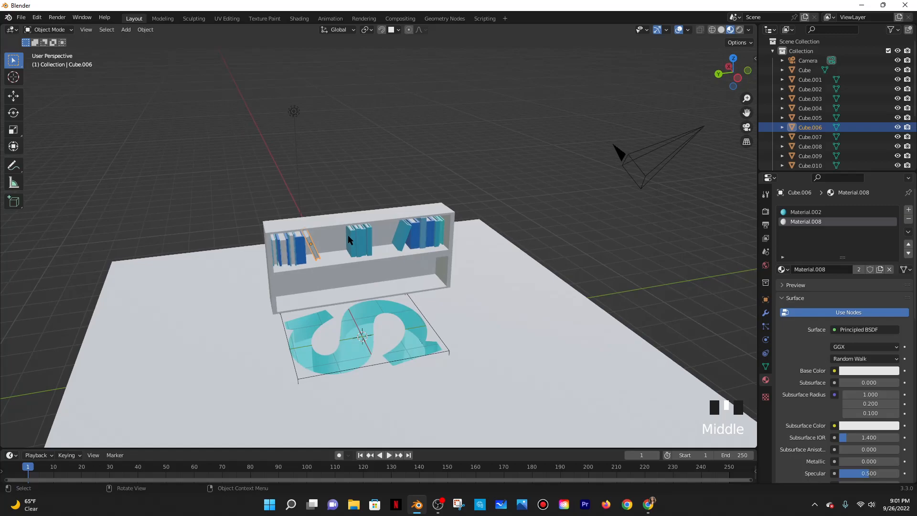
pyautogui.click(360, 236)
pyautogui.keyDown('shift'); pyautogui.click(363, 237); pyautogui.keyUp('shift')
pyautogui.keyDown('shift'); pyautogui.click(365, 237); pyautogui.keyUp('shift')
pyautogui.keyDown('shift'); pyautogui.click(364, 237); pyautogui.keyUp('shift')
pyautogui.press('s')
pyautogui.press('z')
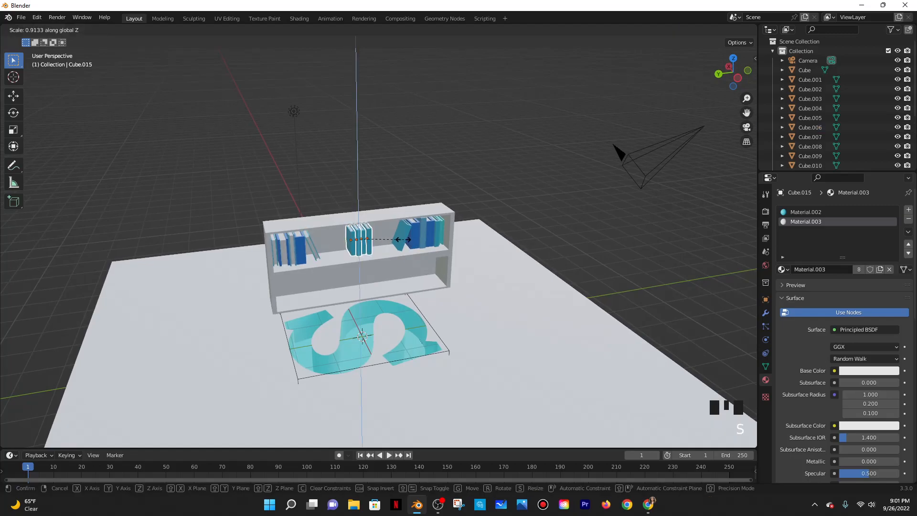
pyautogui.click(398, 239)
# Lower the four shortened middle books along Z until they rest on the shelf
pyautogui.press('g')
pyautogui.press('z')
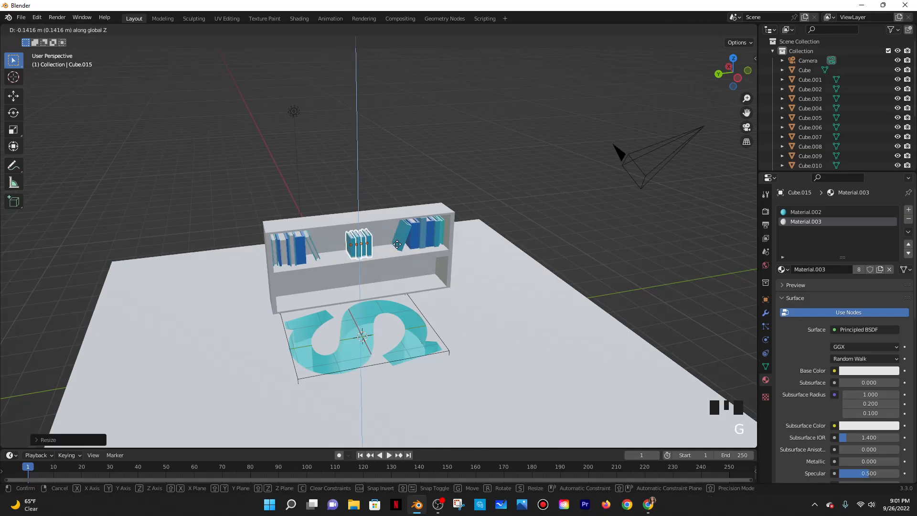
pyautogui.click(397, 246)
# Select every book in the right-hand group, without the bookcase, and scale them along Z to about 0.74
pyautogui.click(414, 228)
pyautogui.keyDown('shift'); pyautogui.click(425, 229); pyautogui.keyUp('shift')
pyautogui.keyDown('shift'); pyautogui.click(432, 233); pyautogui.keyUp('shift')
pyautogui.keyDown('shift'); pyautogui.click(436, 231); pyautogui.keyUp('shift')
pyautogui.keyDown('shift'); pyautogui.click(439, 228); pyautogui.keyUp('shift')
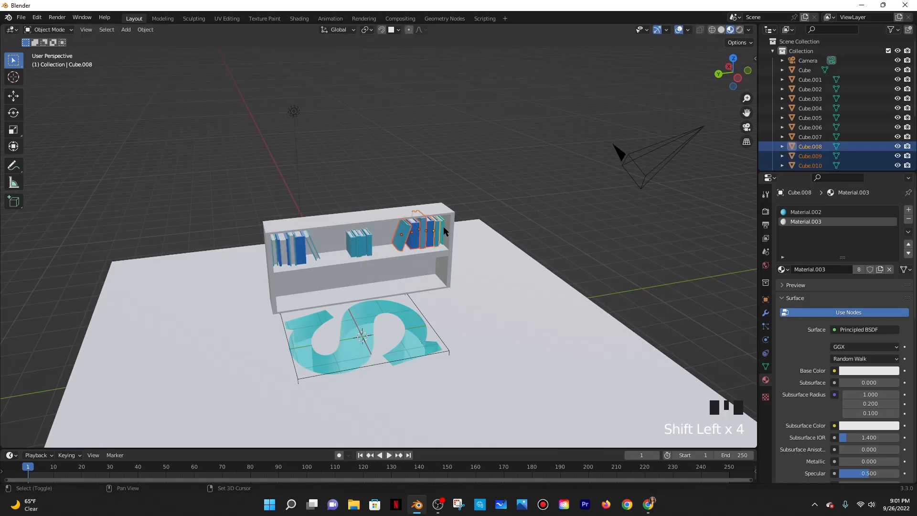
pyautogui.keyDown('shift'); pyautogui.click(443, 227); pyautogui.keyUp('shift')
pyautogui.keyDown('shift'); pyautogui.click(442, 225); pyautogui.keyUp('shift')
pyautogui.keyDown('shift'); pyautogui.click(449, 220); pyautogui.keyUp('shift')
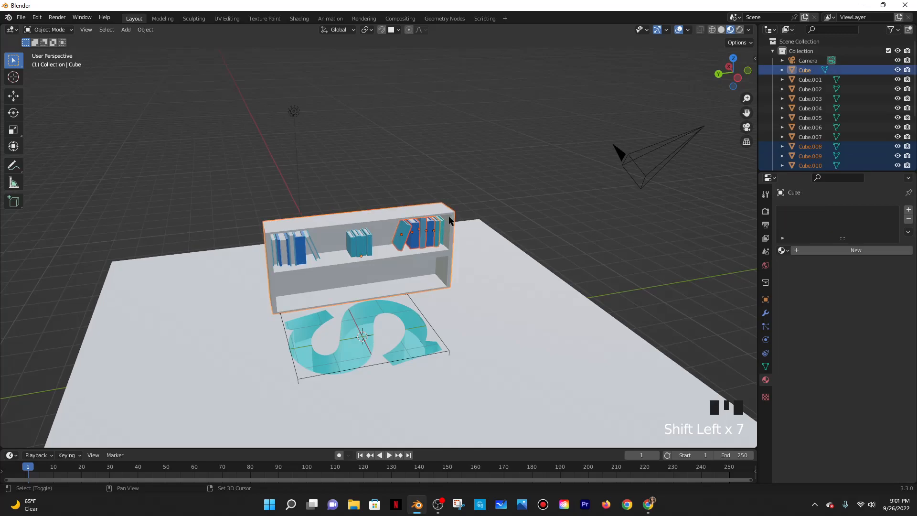
pyautogui.keyDown('shift'); pyautogui.click(444, 223); pyautogui.keyUp('shift')
pyautogui.keyDown('shift'); pyautogui.click(440, 225); pyautogui.keyUp('shift')
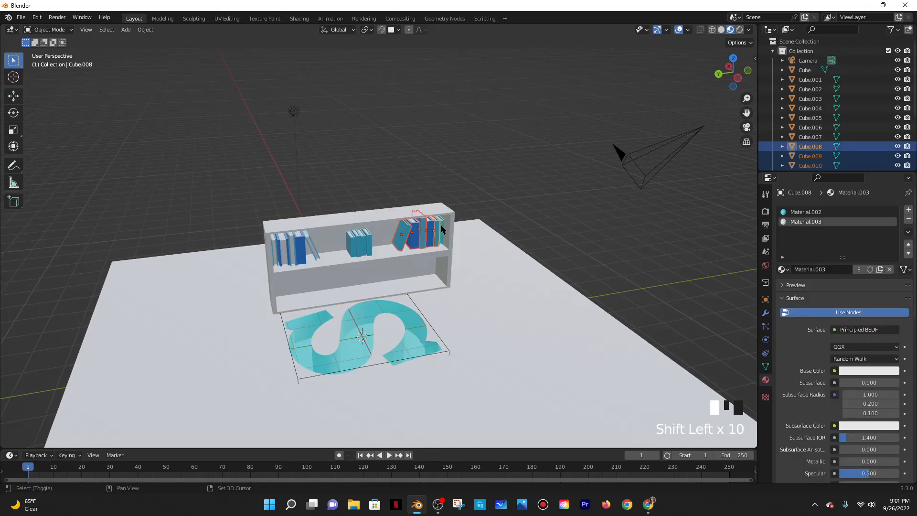
pyautogui.keyDown('shift'); pyautogui.click(440, 227); pyautogui.keyUp('shift')
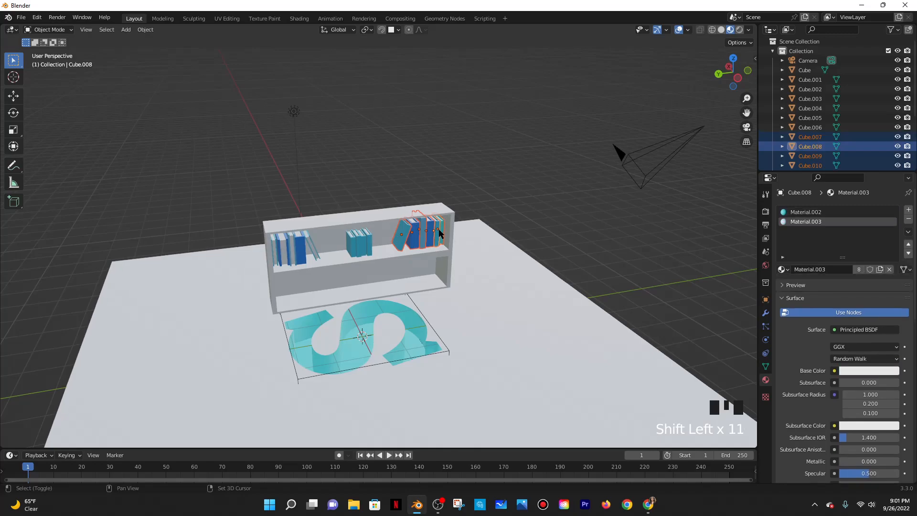
pyautogui.press('s')
pyautogui.press('z')
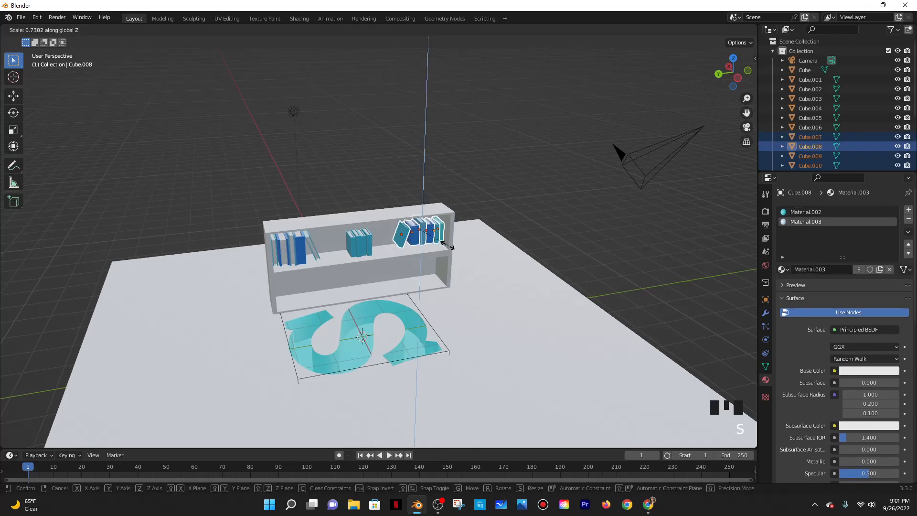
pyautogui.click(446, 247)
# Lower the right-hand group of books about 0.12 m along Z onto the shelf
pyautogui.press('g')
pyautogui.press('z')
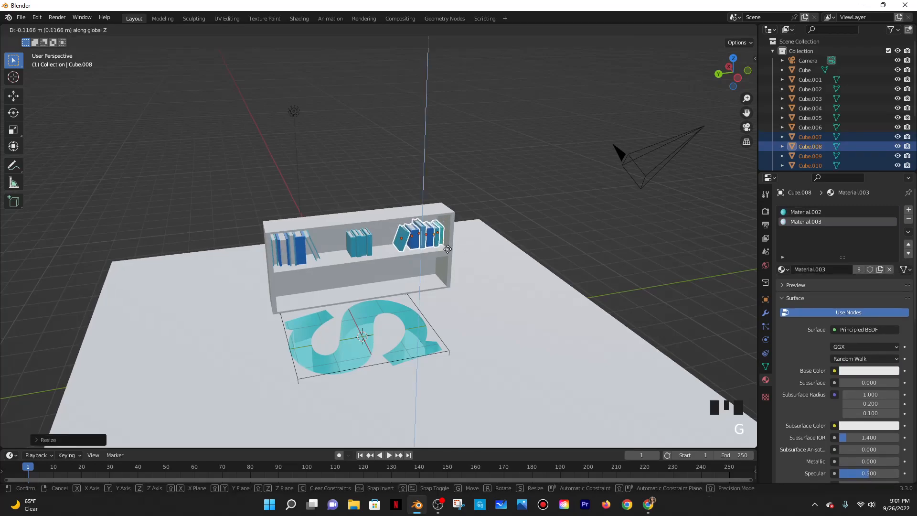
pyautogui.click(447, 248)
pyautogui.scroll(2, 320, 247)
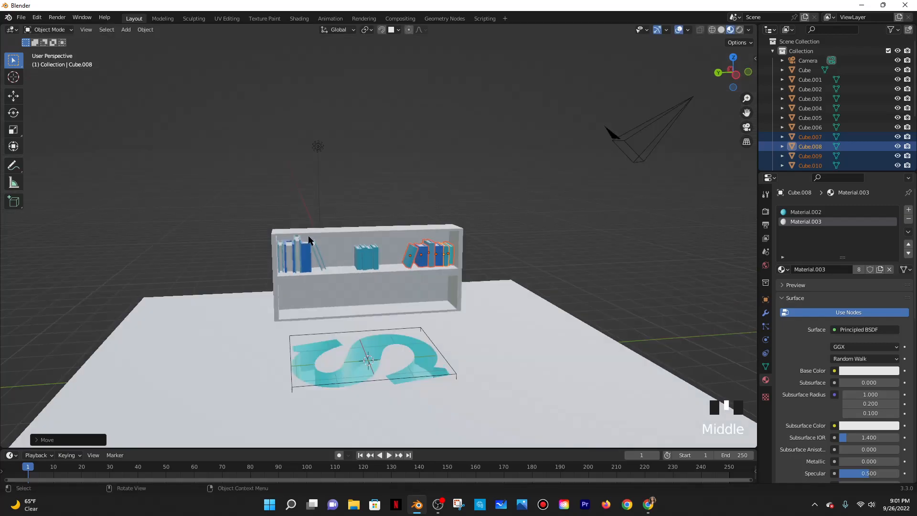
pyautogui.keyDown('shift'); pyautogui.click(284, 260); pyautogui.keyUp('shift')
pyautogui.keyDown('shift'); pyautogui.click(253, 251); pyautogui.keyUp('shift')
pyautogui.keyDown('shift'); pyautogui.click(248, 253); pyautogui.keyUp('shift')
pyautogui.keyDown('shift'); pyautogui.click(234, 260); pyautogui.keyUp('shift')
pyautogui.keyDown('shift'); pyautogui.click(221, 262); pyautogui.keyUp('shift')
pyautogui.press('s')
pyautogui.press('z')
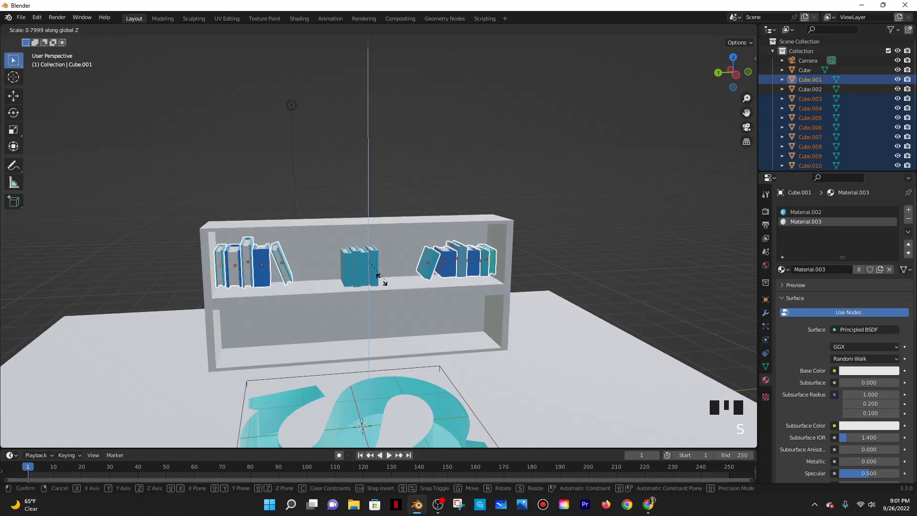
pyautogui.press('Escape')
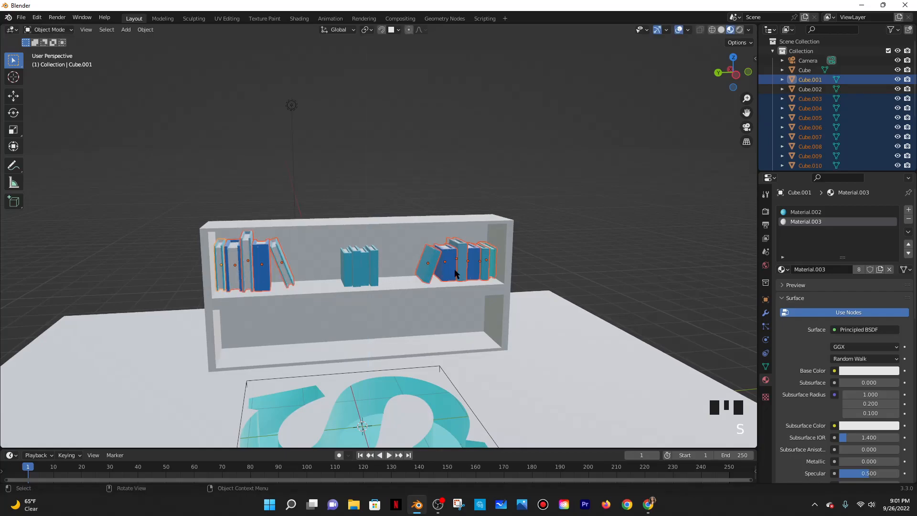
# Select all five books in the upper shelf's left-hand group and scale them along Z to about 0.77
pyautogui.click(279, 256)
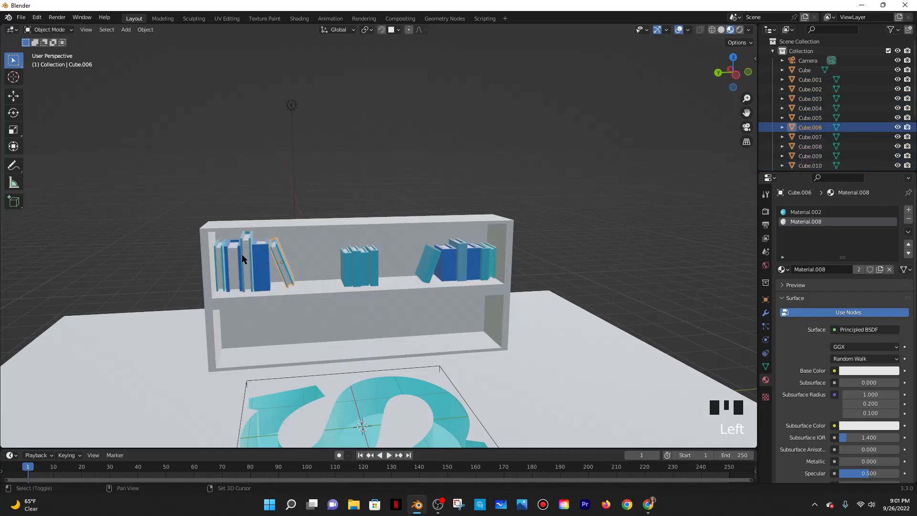
pyautogui.keyDown('shift'); pyautogui.click(260, 263); pyautogui.keyUp('shift')
pyautogui.keyDown('shift'); pyautogui.click(241, 254); pyautogui.keyUp('shift')
pyautogui.keyDown('shift'); pyautogui.click(221, 257); pyautogui.keyUp('shift')
pyautogui.keyDown('shift'); pyautogui.click(234, 263); pyautogui.keyUp('shift')
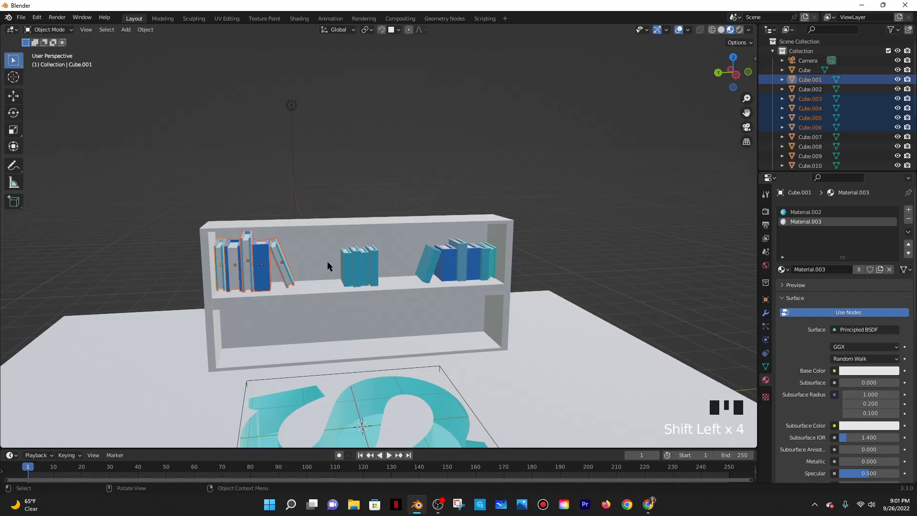
pyautogui.press('s')
pyautogui.press('z')
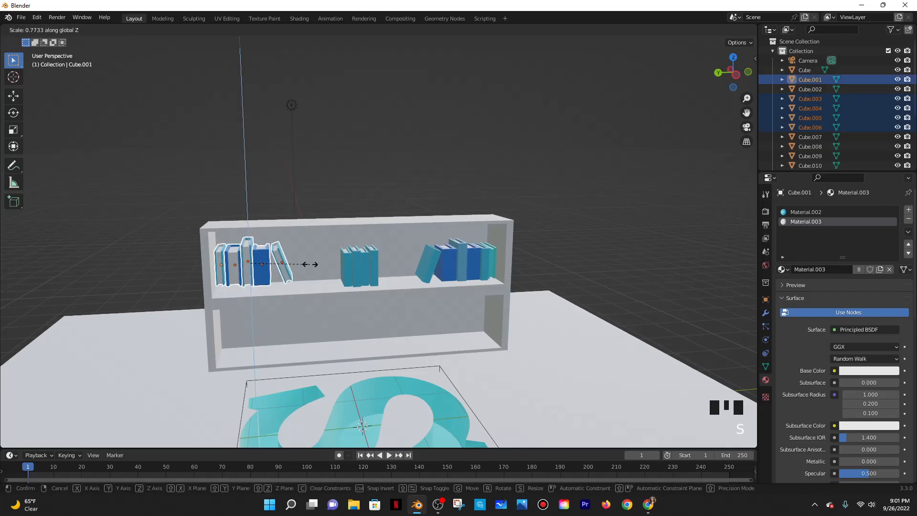
pyautogui.click(311, 264)
# Lower the left-hand group of books about 0.11 m along Z onto the shelf
pyautogui.press('g')
pyautogui.press('z')
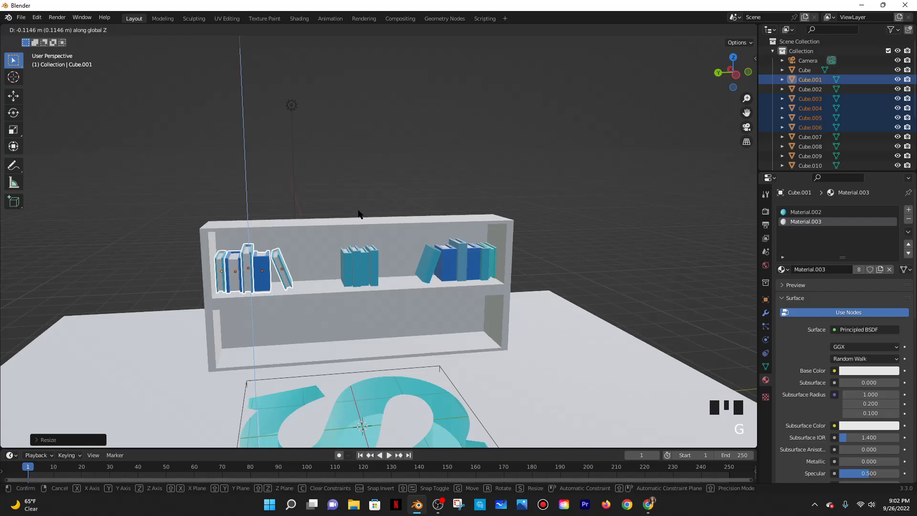
pyautogui.click(355, 217)
pyautogui.click(356, 212)
pyautogui.scroll(-2, 359, 210)
pyautogui.moveTo(360, 221); pyautogui.dragTo(388, 265, button='middle')
pyautogui.scroll(5, 432, 253)
pyautogui.moveTo(328, 277); pyautogui.dragTo(363, 288)
pyautogui.click(319, 244)
pyautogui.keyDown('shift'); pyautogui.click(323, 269); pyautogui.keyUp('shift')
pyautogui.keyDown('shift'); pyautogui.click(343, 265); pyautogui.keyUp('shift')
pyautogui.keyDown('shift'); pyautogui.click(355, 264); pyautogui.keyUp('shift')
pyautogui.keyDown('shift'); pyautogui.click(365, 262); pyautogui.keyUp('shift')
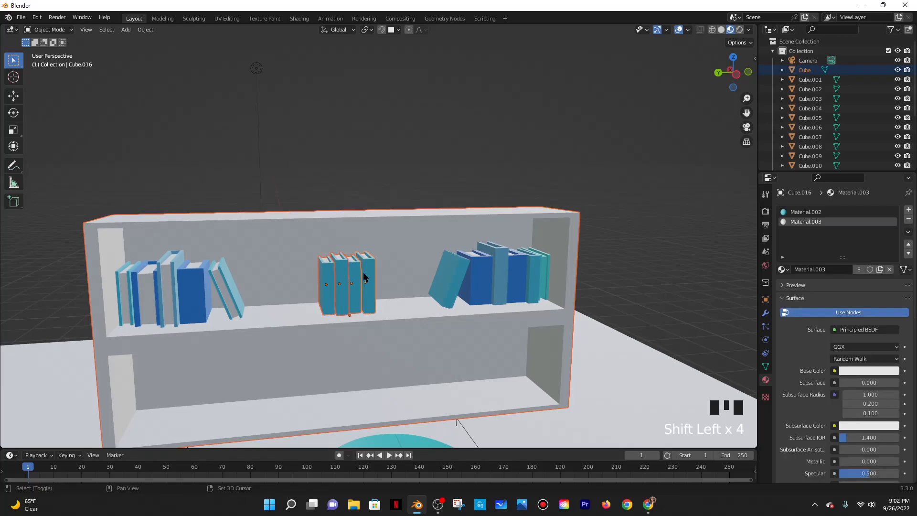
pyautogui.hotkey('shift', 'd')
pyautogui.click(470, 172)
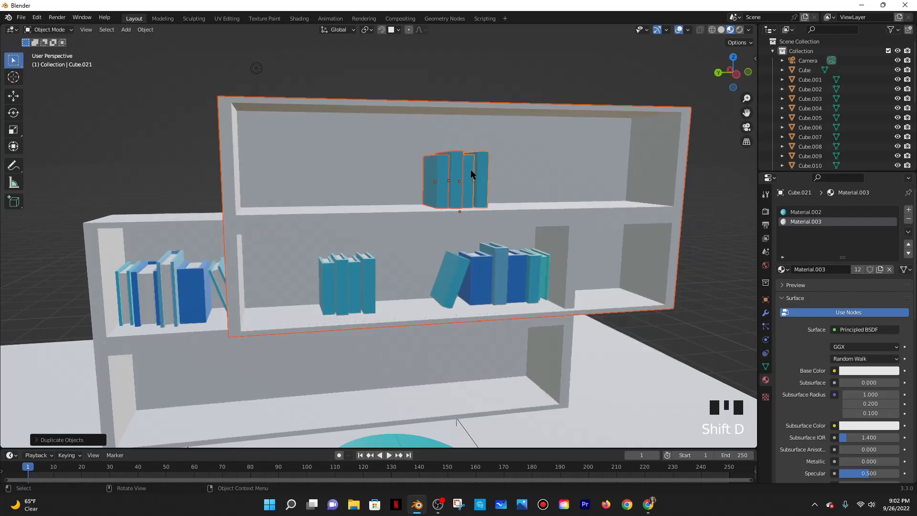
pyautogui.hotkey('ctrl', 'z')
pyautogui.hotkey('ctrl', 'z')
pyautogui.hotkey('ctrl', 'z')
# Select the four teal middle books without the bookcase and duplicate them about 0.61 m along Y, directly beside the originals
pyautogui.click(340, 279)
pyautogui.keyDown('shift'); pyautogui.click(331, 280); pyautogui.keyUp('shift')
pyautogui.keyDown('shift'); pyautogui.click(352, 273); pyautogui.keyUp('shift')
pyautogui.keyDown('shift'); pyautogui.click(365, 267); pyautogui.keyUp('shift')
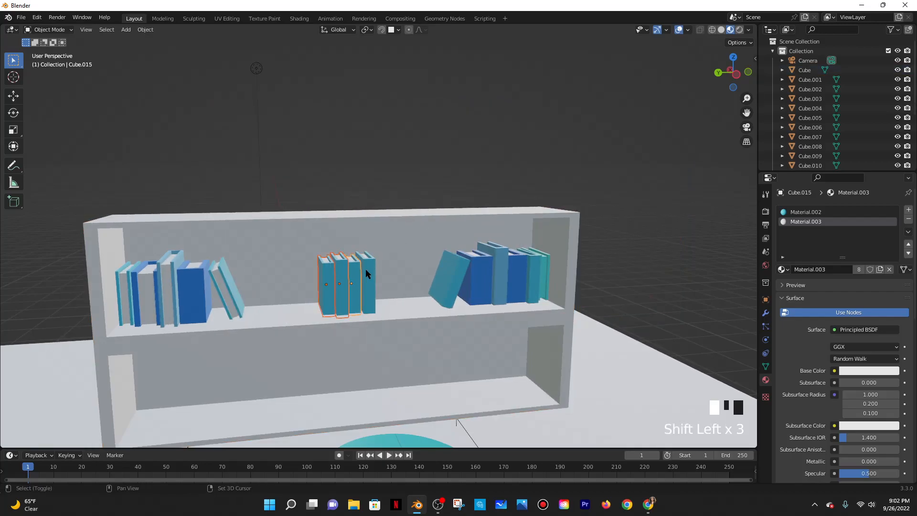
pyautogui.hotkey('shift', 'd')
pyautogui.press('y')
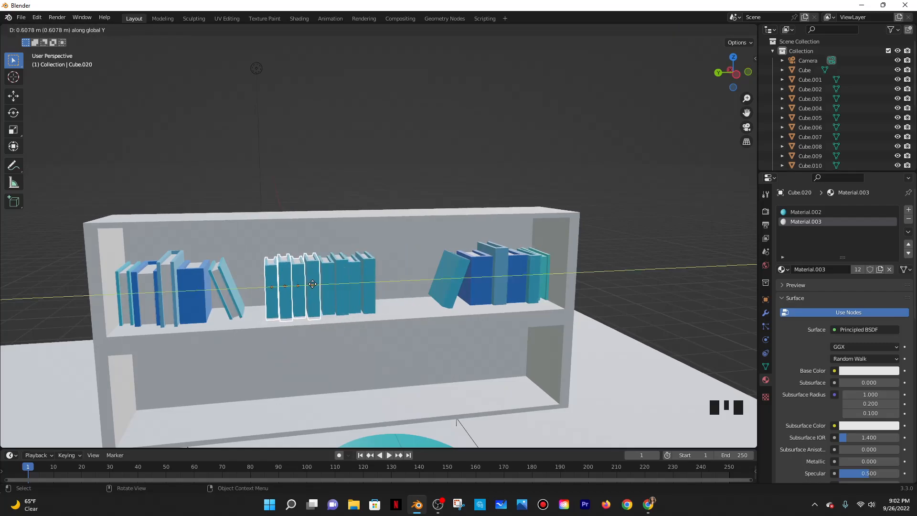
pyautogui.click(313, 287)
# Duplicate the four new teal books along Z down to the lower shelf
pyautogui.moveTo(313, 287); pyautogui.dragTo(352, 285, button='middle')
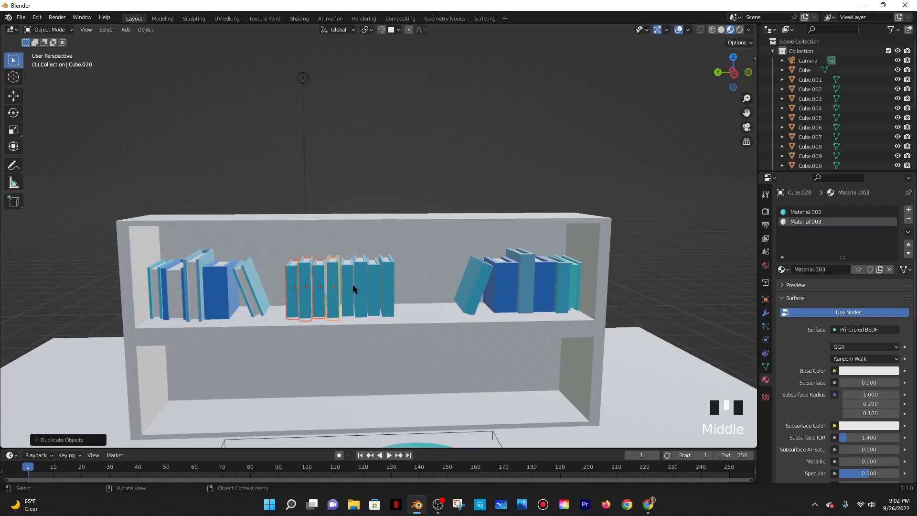
pyautogui.hotkey('shift', 'd')
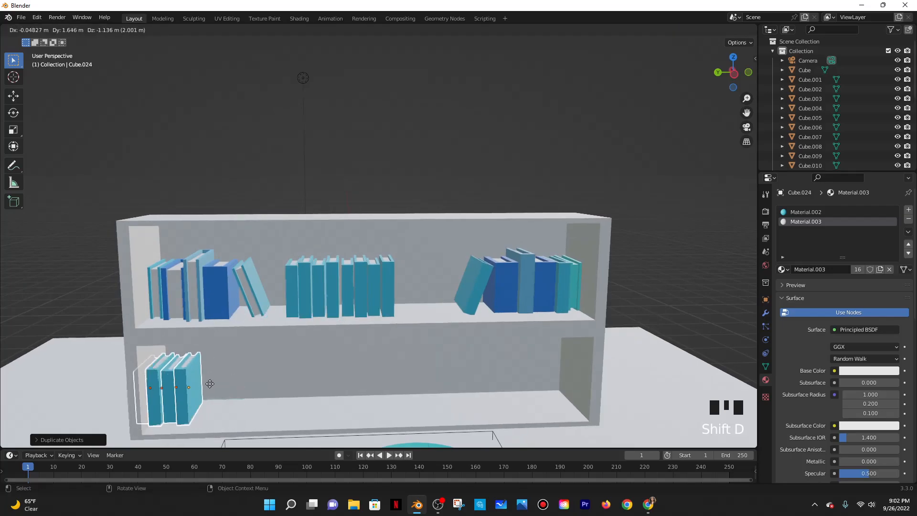
pyautogui.press('z')
pyautogui.click(209, 384)
# Move the lower shelf's four books along Y to its left end and lower them slightly along Z onto the board
pyautogui.press('g')
pyautogui.press('y')
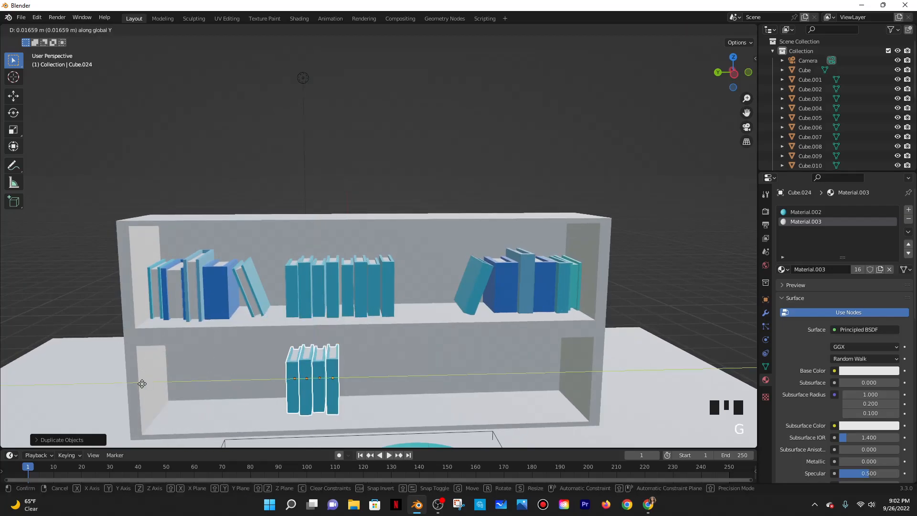
pyautogui.click(90, 377)
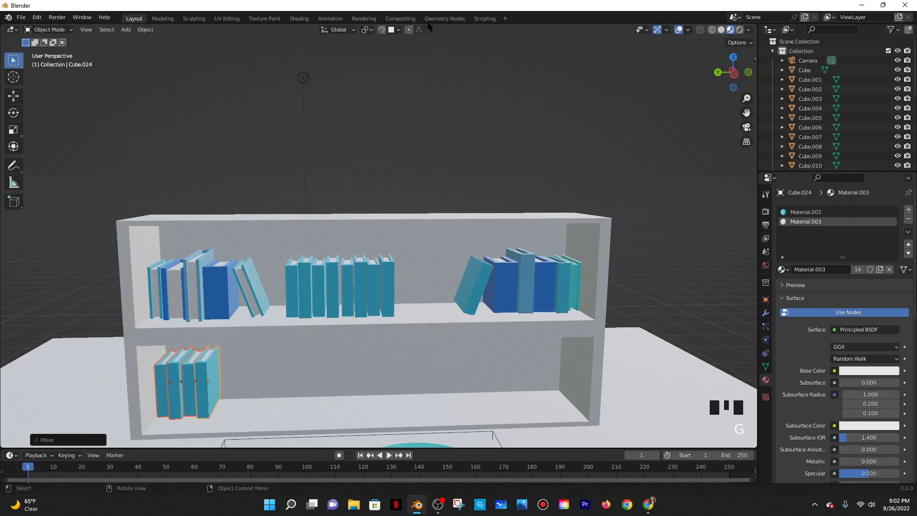
pyautogui.press('g')
pyautogui.press('g')
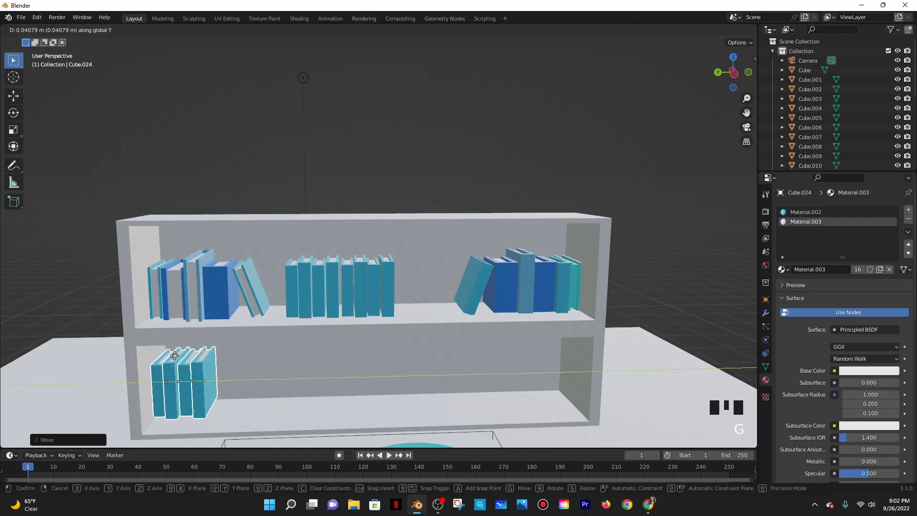
pyautogui.rightClick(175, 373)
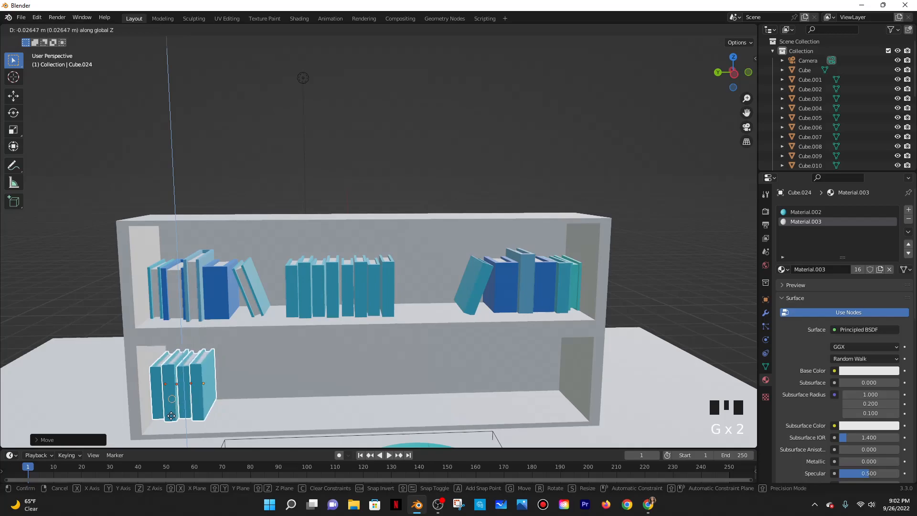
# Select the eight teal books in the middle of the upper shelf and move them along Y toward the shelf's centre
pyautogui.moveTo(295, 266); pyautogui.dragTo(392, 288)
pyautogui.keyDown('shift'); pyautogui.tripleClick(437, 244); pyautogui.keyUp('shift')
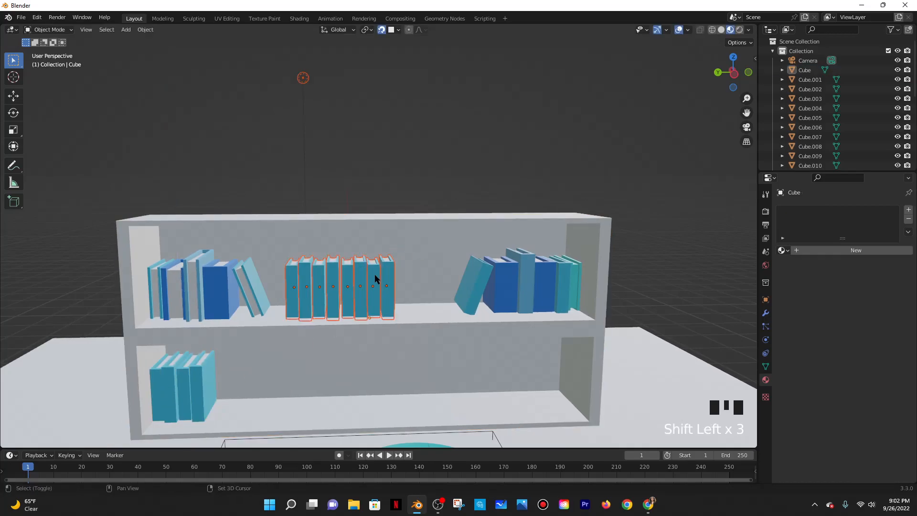
pyautogui.press('g')
pyautogui.press('z')
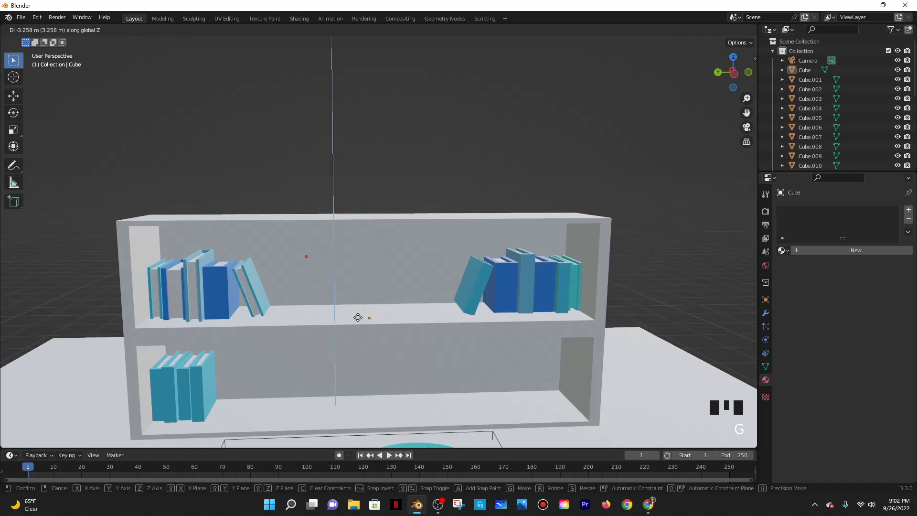
pyautogui.press('z')
pyautogui.press('y')
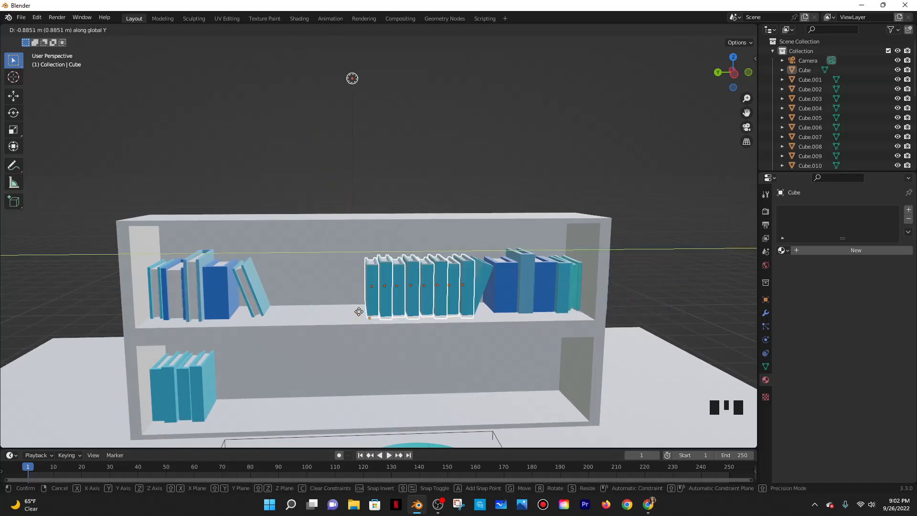
pyautogui.click(358, 312)
pyautogui.press('g')
pyautogui.press('z')
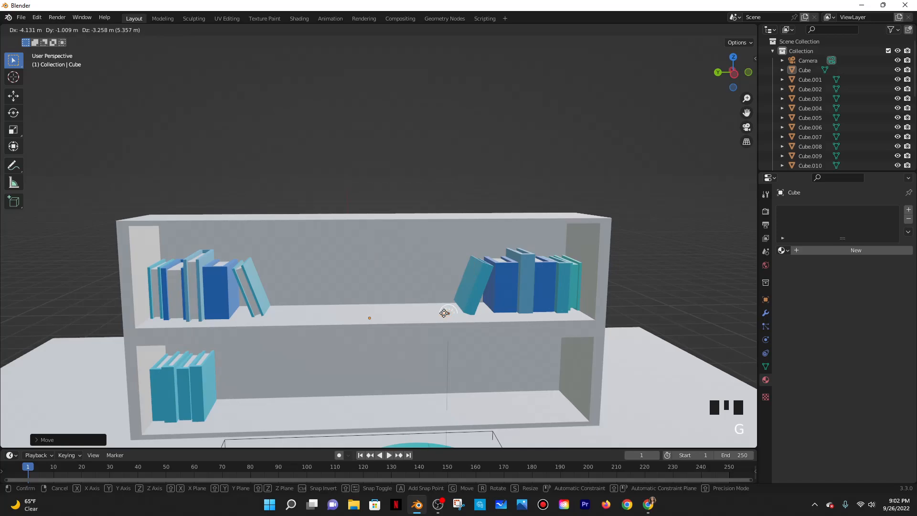
pyautogui.press('z')
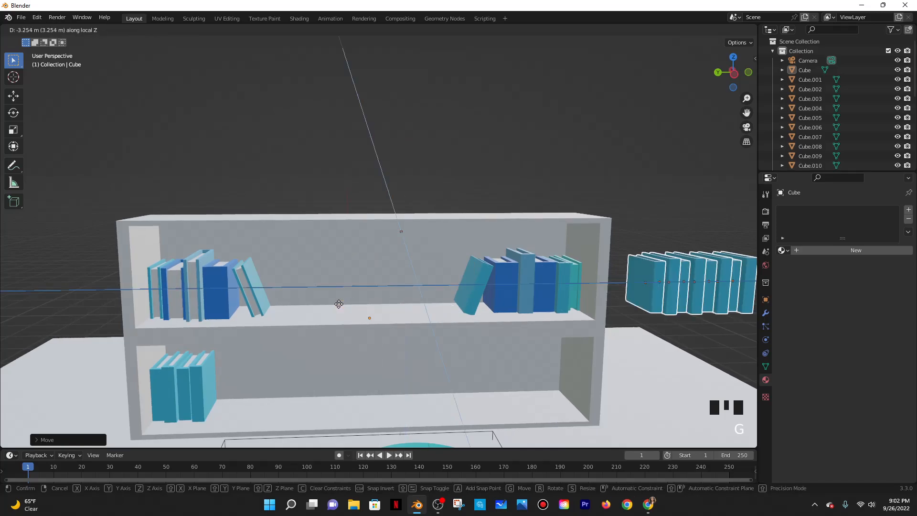
pyautogui.click(374, 308)
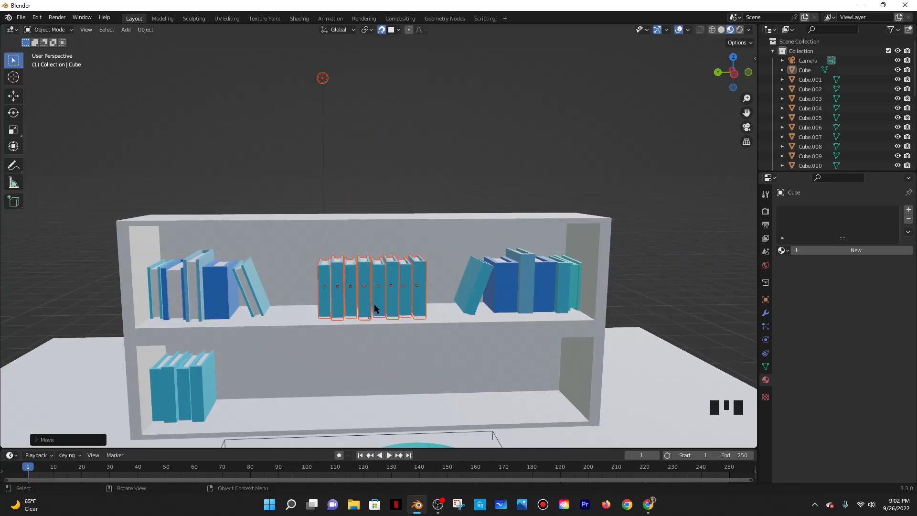
# Adjust the eight centred teal books along Z so they rest on the upper shelf
pyautogui.press('g')
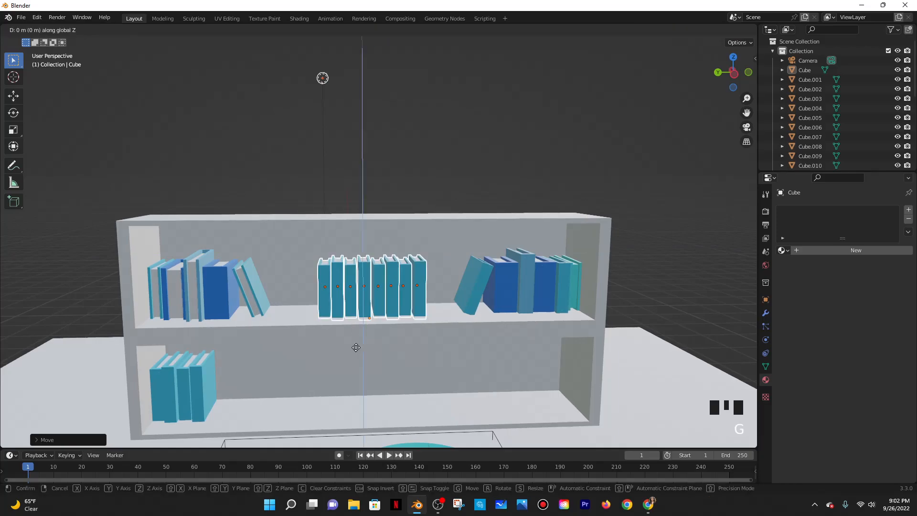
pyautogui.click(355, 345)
pyautogui.press('g')
pyautogui.press('z')
pyautogui.click(353, 343)
# Move the leaning teal book from the right-hand group to beside the left-hand group's leaning book
pyautogui.moveTo(423, 358); pyautogui.dragTo(389, 331, button='middle')
pyautogui.scroll(-4, 404, 325)
pyautogui.scroll(2, 396, 318)
pyautogui.scroll(1, 395, 318)
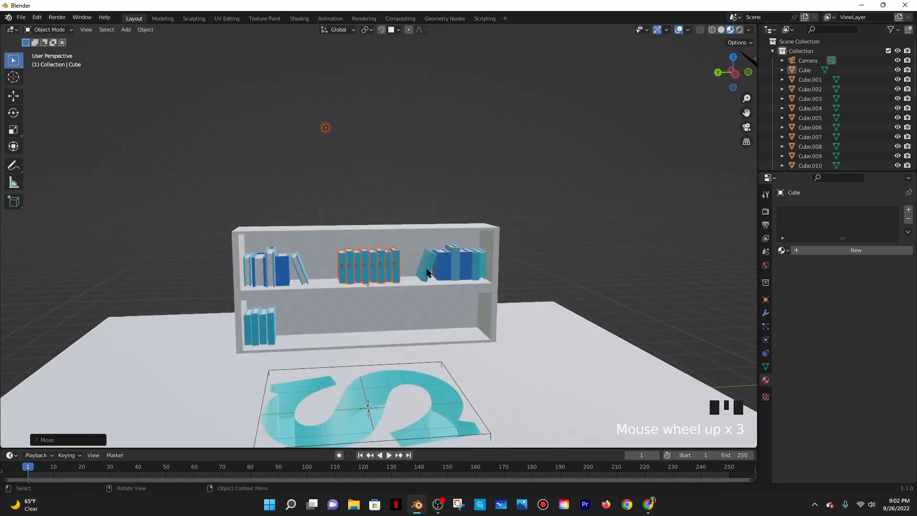
pyautogui.click(425, 266)
pyautogui.press('g')
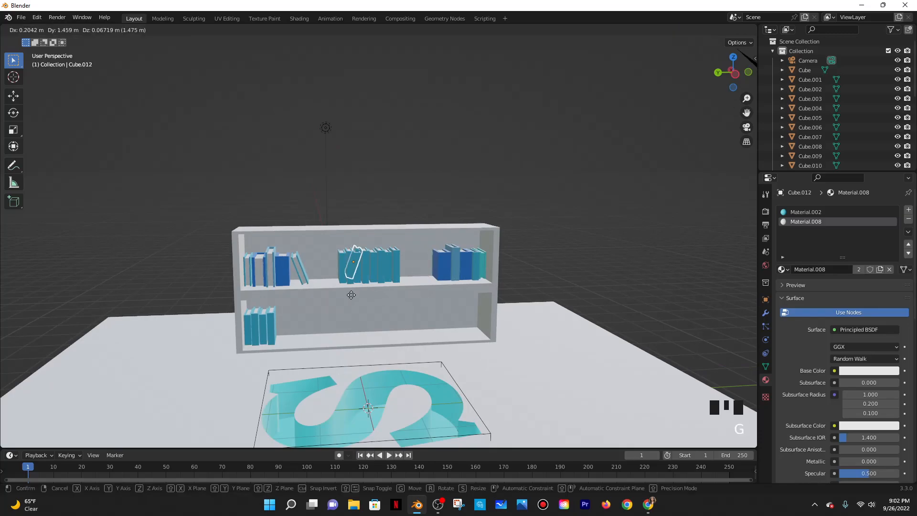
pyautogui.click(340, 256)
# Select the eight teal middle books without the bookcase and move them about -0.61 m along Y toward the right-hand group
pyautogui.moveTo(340, 256); pyautogui.dragTo(391, 265)
pyautogui.keyDown('shift'); pyautogui.click(406, 240); pyautogui.keyUp('shift')
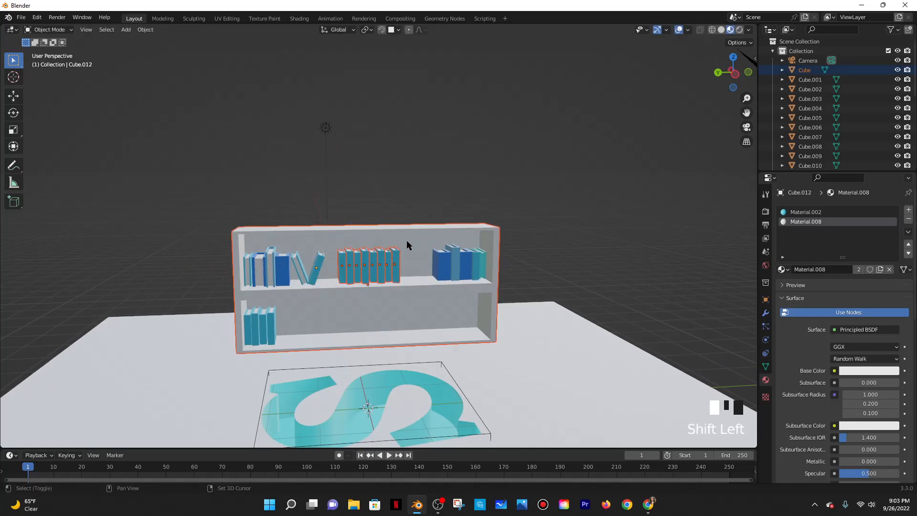
pyautogui.keyDown('shift'); pyautogui.click(406, 239); pyautogui.keyUp('shift')
pyautogui.press('h')
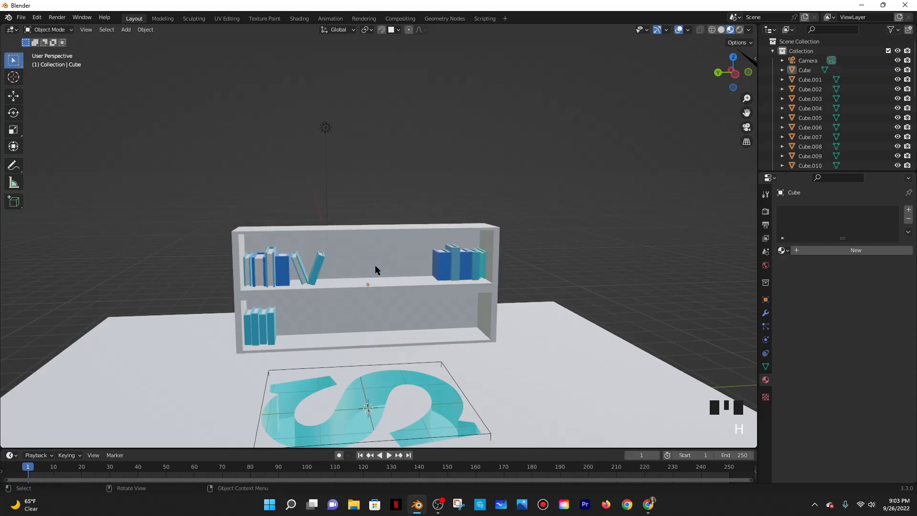
pyautogui.hotkey('alt', 'h')
pyautogui.press('g')
pyautogui.press('y')
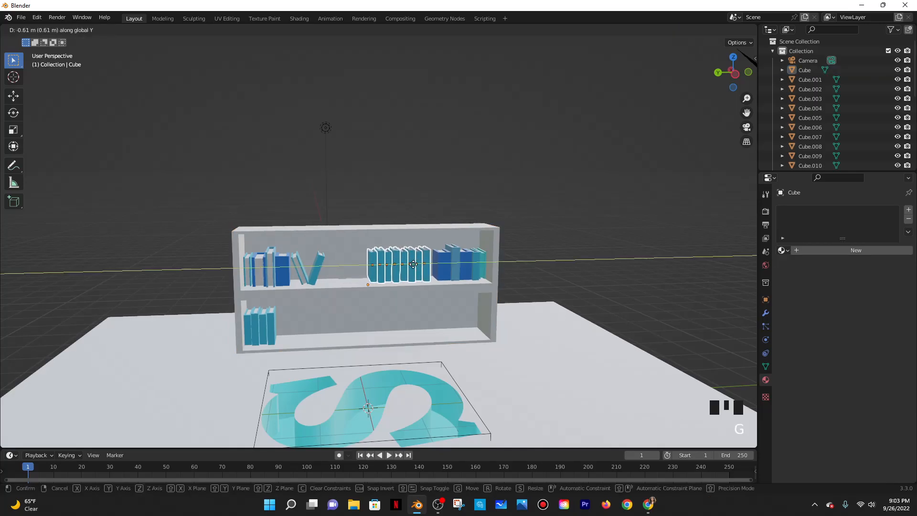
pyautogui.click(411, 265)
# Nudge the eight teal books along Y until they sit flush against the right-hand group's first blue book
pyautogui.moveTo(518, 273); pyautogui.dragTo(503, 306, button='middle')
pyautogui.scroll(2, 580, 284)
pyautogui.press('g')
pyautogui.press('y')
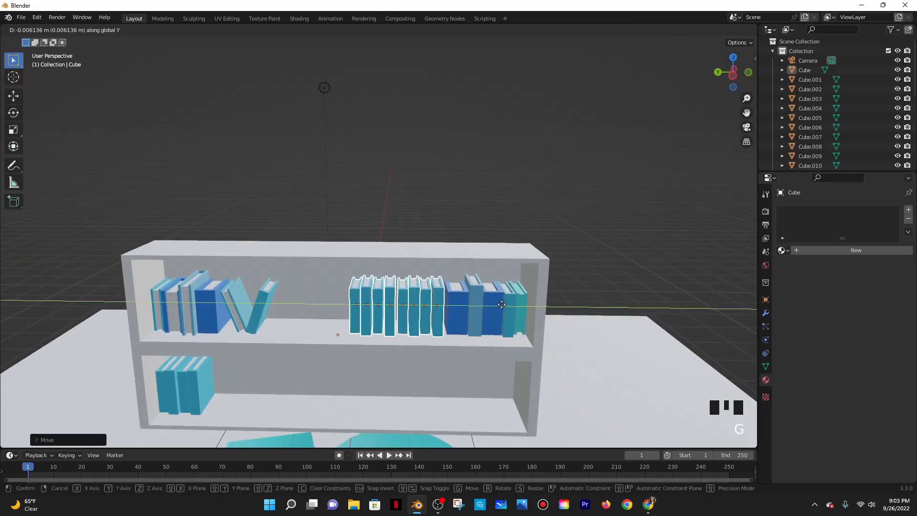
pyautogui.click(503, 304)
# Scale the fifth of the eight teal books along Z to about 0.77 and lower it about 0.03 m onto the shelf
pyautogui.scroll(2, 385, 282)
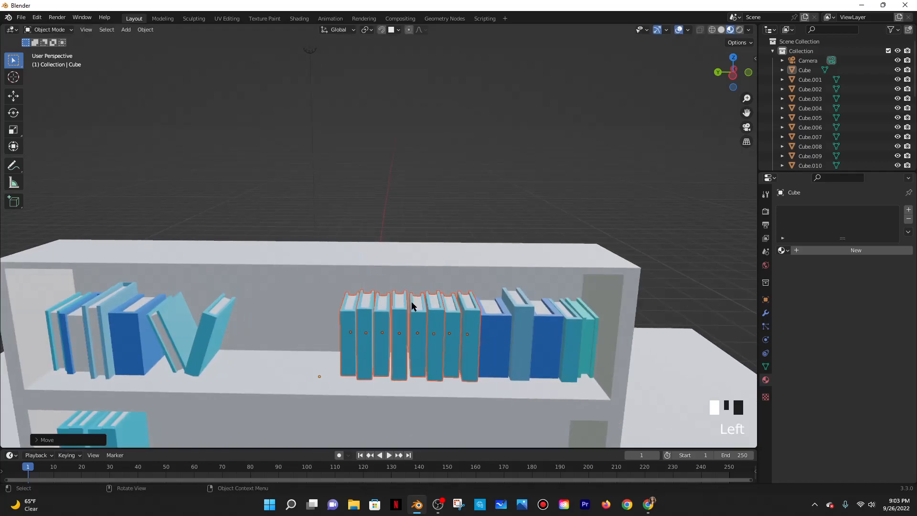
pyautogui.click(416, 305)
pyautogui.keyDown('shift'); pyautogui.moveTo(446, 329); pyautogui.dragTo(434, 310, button='middle'); pyautogui.keyUp('shift')
pyautogui.press('s')
pyautogui.press('z')
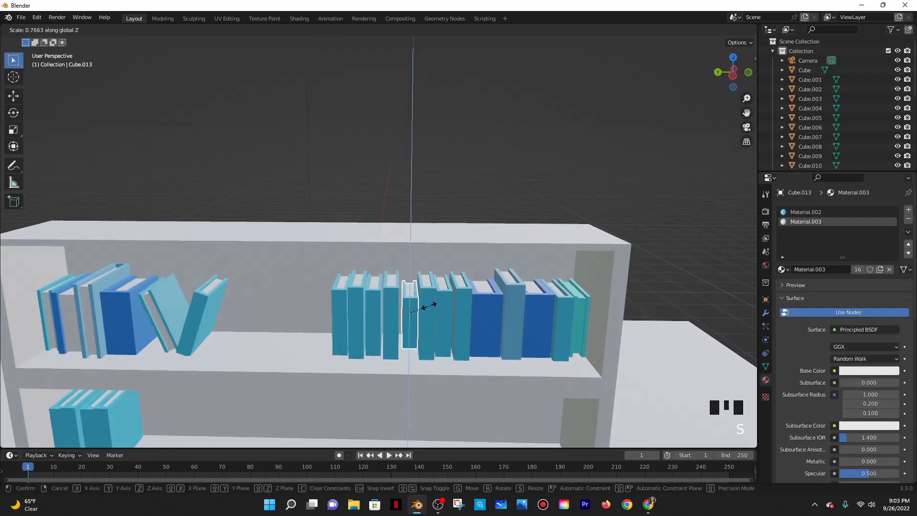
pyautogui.click(433, 305)
pyautogui.press('g')
pyautogui.press('z')
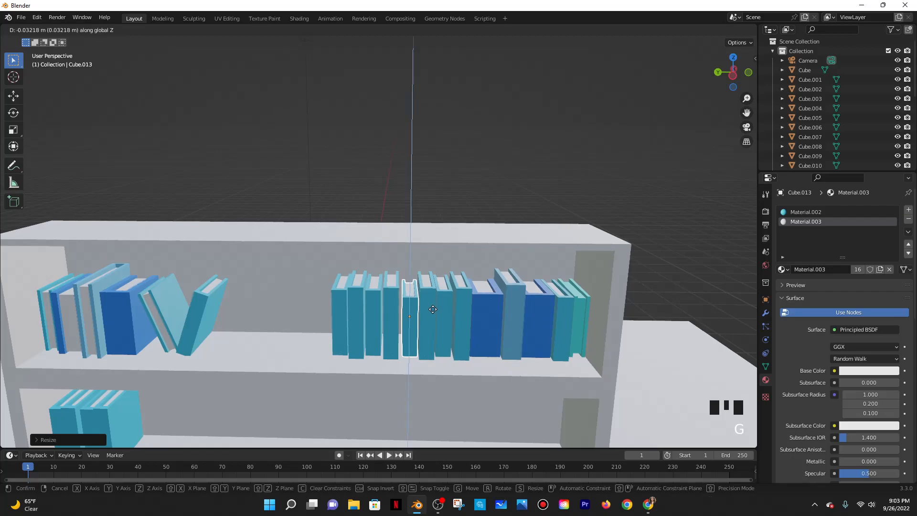
pyautogui.click(433, 309)
# Delete the teal book directly to the left of the shortened one in the upper row
pyautogui.moveTo(434, 308); pyautogui.dragTo(353, 319, button='middle')
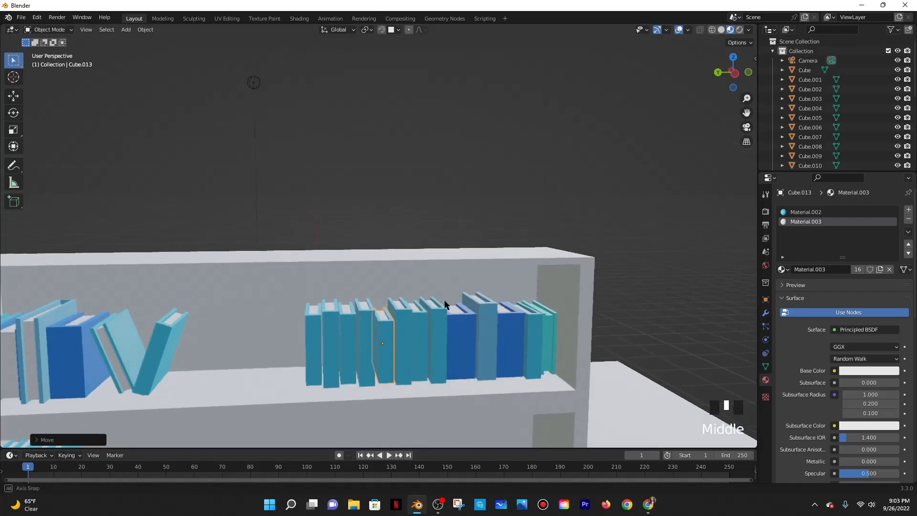
pyautogui.click(357, 326)
pyautogui.press('x')
pyautogui.click(359, 324)
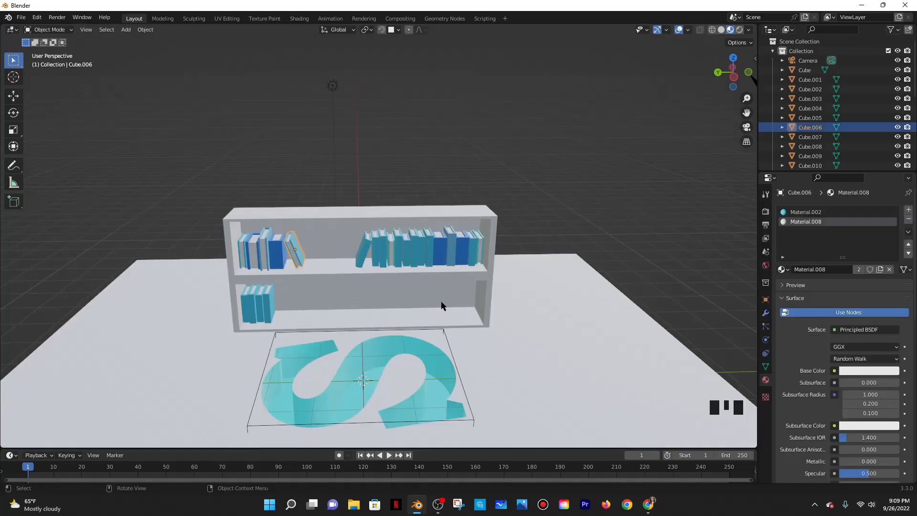
pyautogui.scroll(1, 399, 282)
pyautogui.scroll(2, 399, 284)
pyautogui.keyDown('shift'); pyautogui.click(220, 336); pyautogui.keyUp('shift')
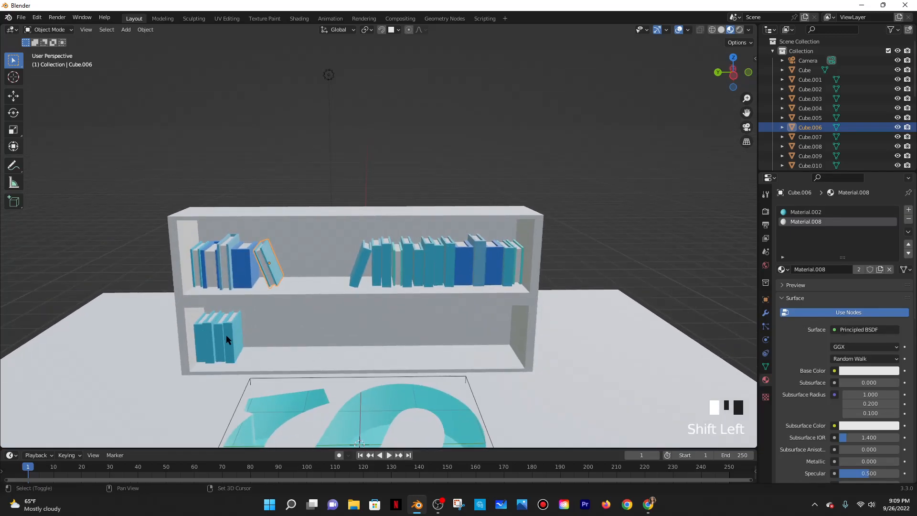
pyautogui.keyDown('shift'); pyautogui.click(221, 337); pyautogui.keyUp('shift')
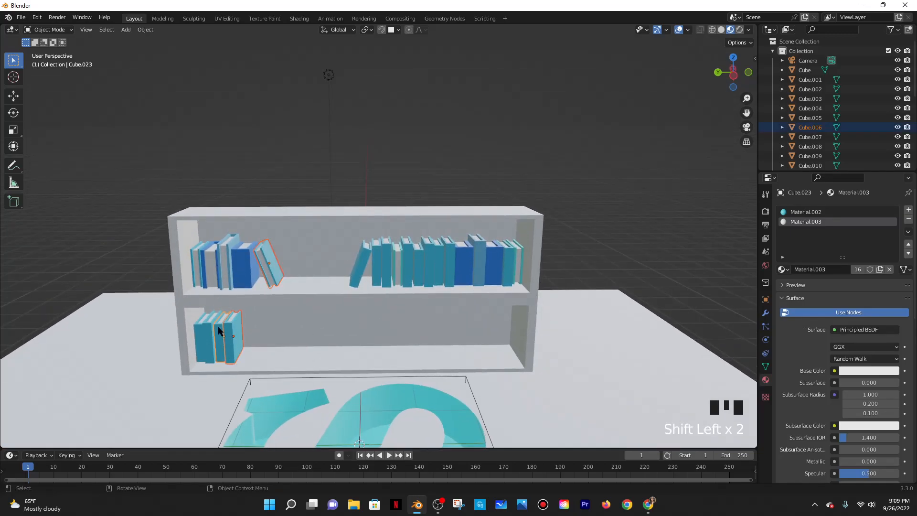
pyautogui.click(241, 253)
pyautogui.keyDown('shift'); pyautogui.click(230, 331); pyautogui.keyUp('shift')
pyautogui.keyDown('shift'); pyautogui.click(221, 333); pyautogui.keyUp('shift')
pyautogui.keyDown('shift'); pyautogui.click(217, 330); pyautogui.keyUp('shift')
pyautogui.hotkey('shift', 'd')
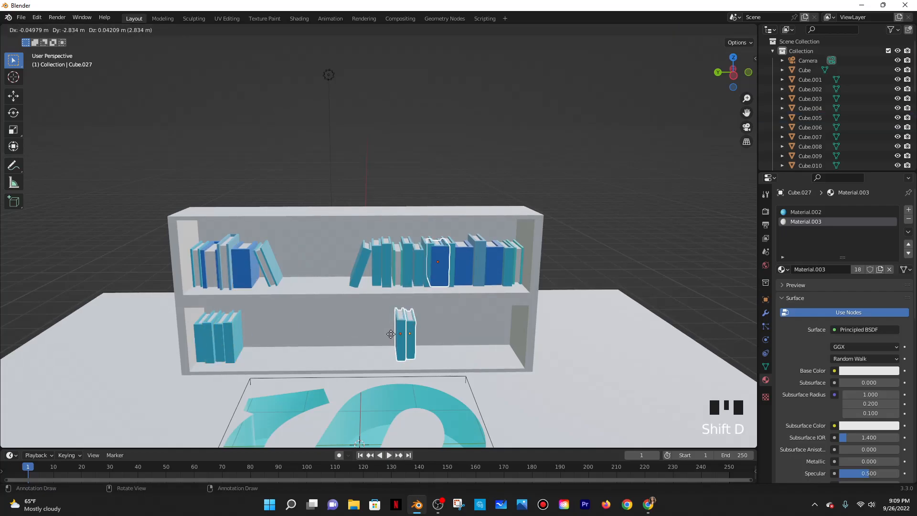
pyautogui.press('r')
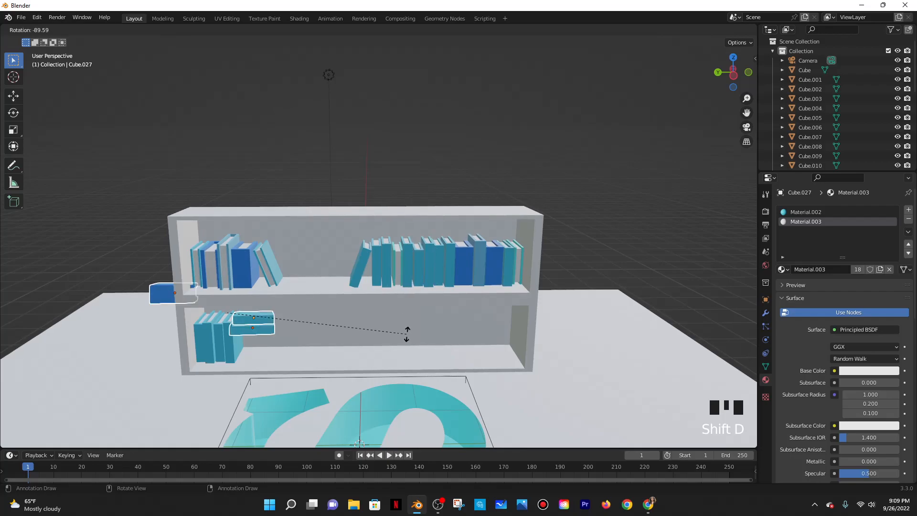
pyautogui.click(407, 334)
pyautogui.moveTo(317, 342)
pyautogui.mouseDown(button='middle')
pyautogui.moveTo(308, 339)
pyautogui.moveTo(326, 337)
pyautogui.mouseUp(button='middle')
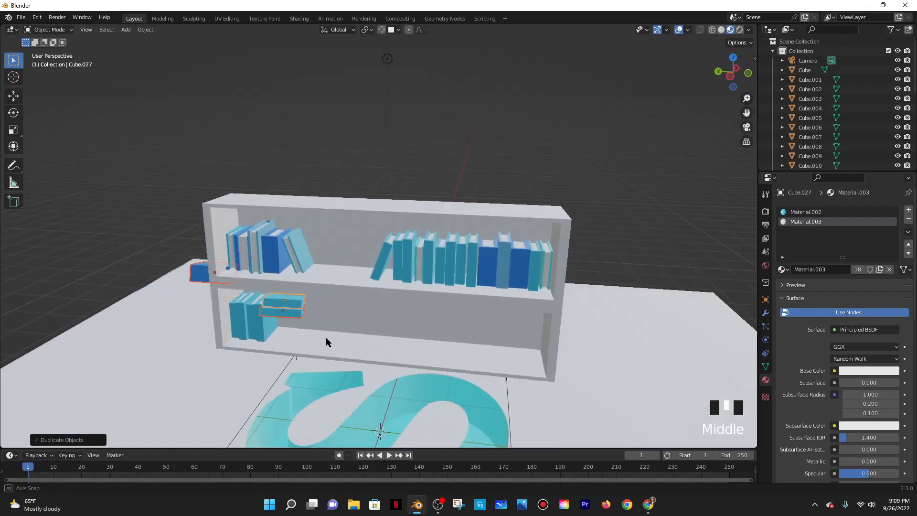
pyautogui.hotkey('ctrl', 'z')
# Duplicate the two middle teal books of the lower-shelf group and rotate the copies 90° so they lie flat as a pair
pyautogui.click(252, 309)
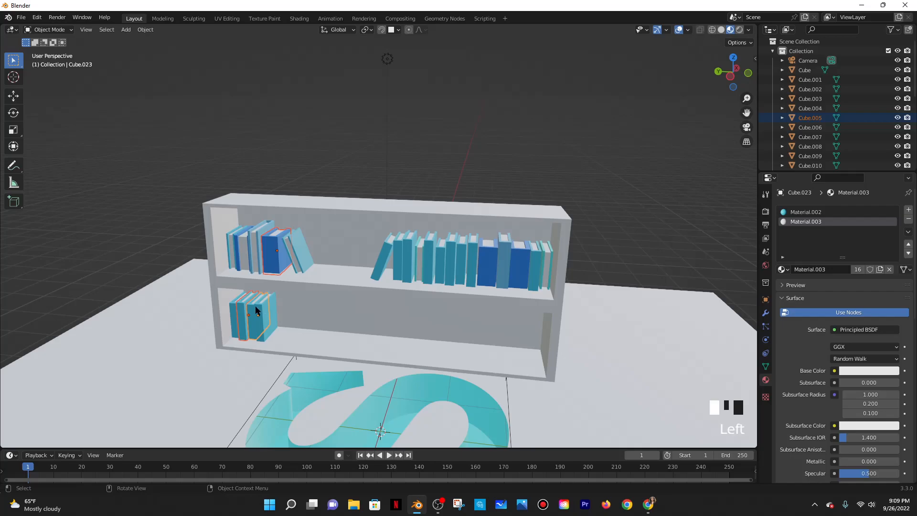
pyautogui.click(251, 306)
pyautogui.keyDown('shift'); pyautogui.click(244, 313); pyautogui.keyUp('shift')
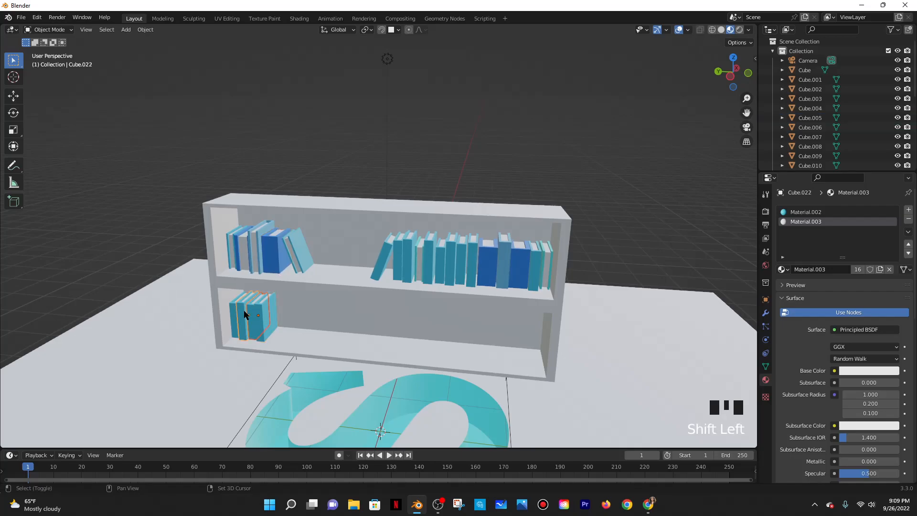
pyautogui.hotkey('shift', 'd')
pyautogui.press('r')
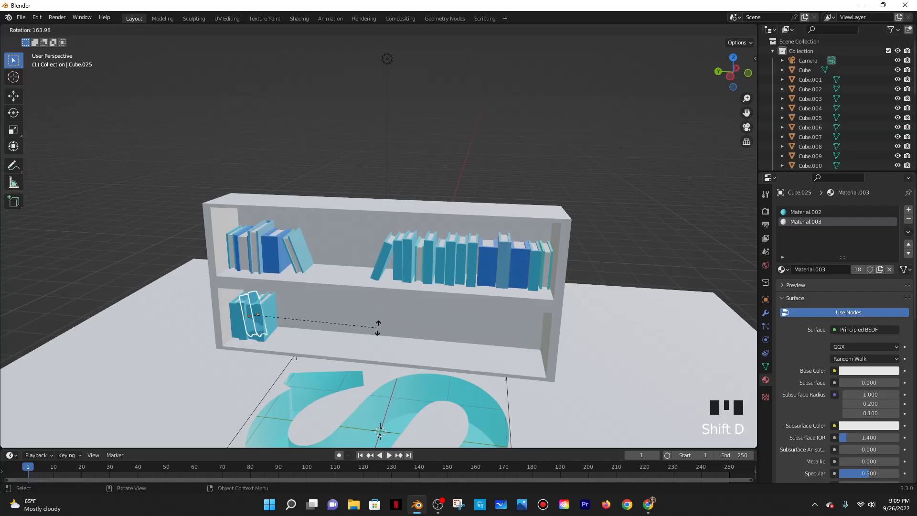
pyautogui.write('z')
pyautogui.write('90')
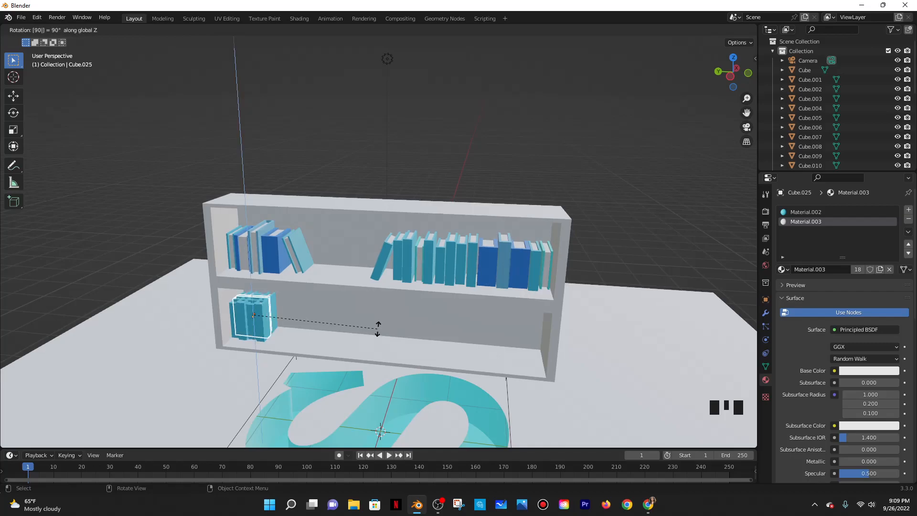
pyautogui.press('Return')
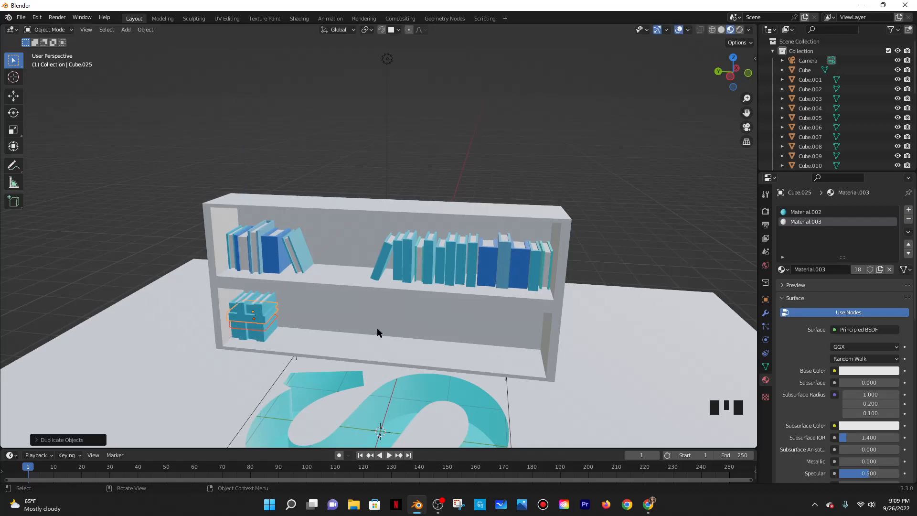
# Move the flat pair of teal books along Y out of the left-hand group into the open part of the lower shelf
pyautogui.press('g')
pyautogui.press('y')
pyautogui.click(514, 334)
pyautogui.moveTo(385, 341)
pyautogui.keyDown('shift'); pyautogui.mouseDown(button='middle')
pyautogui.moveTo(364, 314)
pyautogui.moveTo(373, 337)
pyautogui.mouseUp(button='middle'); pyautogui.keyUp('shift')
pyautogui.moveTo(399, 341); pyautogui.dragTo(365, 342, button='middle')
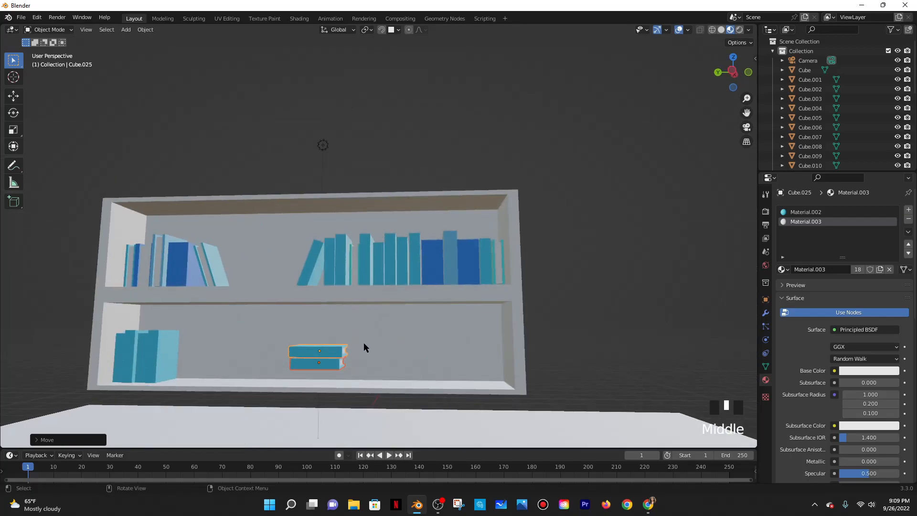
# Move the upper flat book toward the right end of the lower shelf and, with snapping on, lower it onto the shelf surface
pyautogui.doubleClick(332, 351)
pyautogui.press('g')
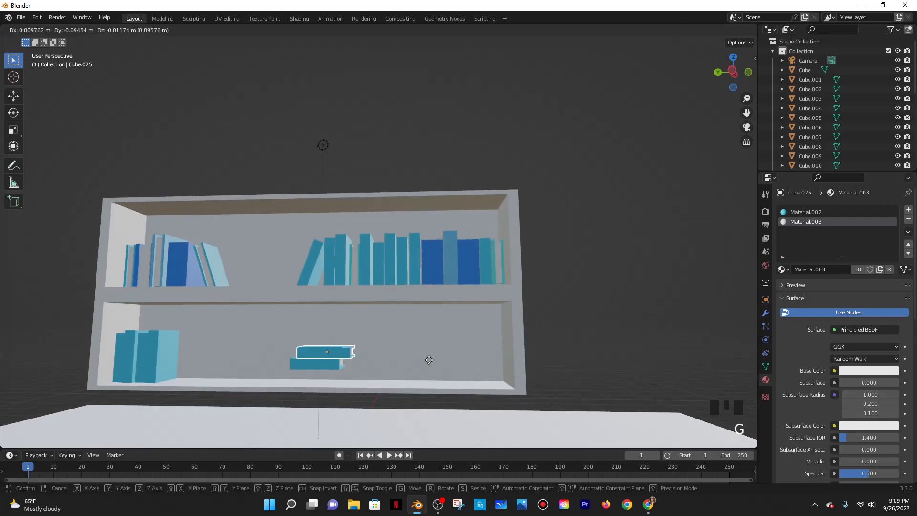
pyautogui.click(453, 245)
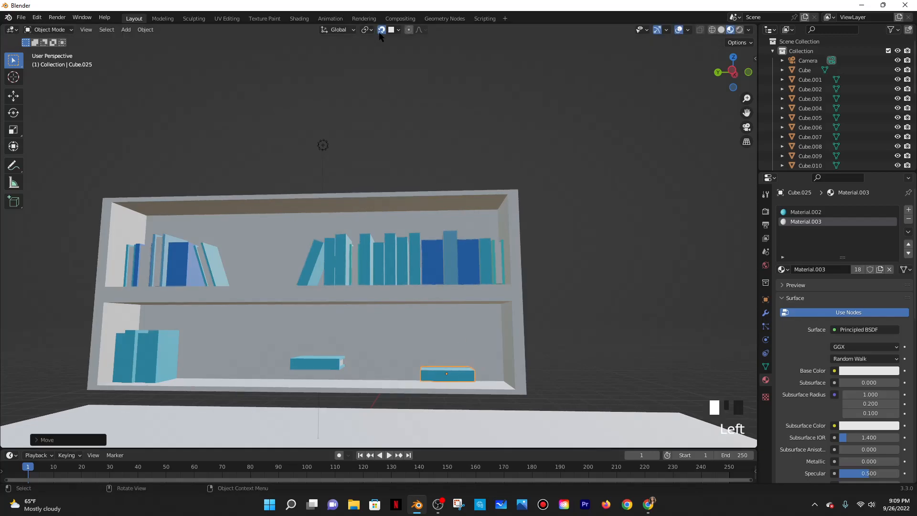
pyautogui.press('g')
pyautogui.press('z')
pyautogui.click(426, 385)
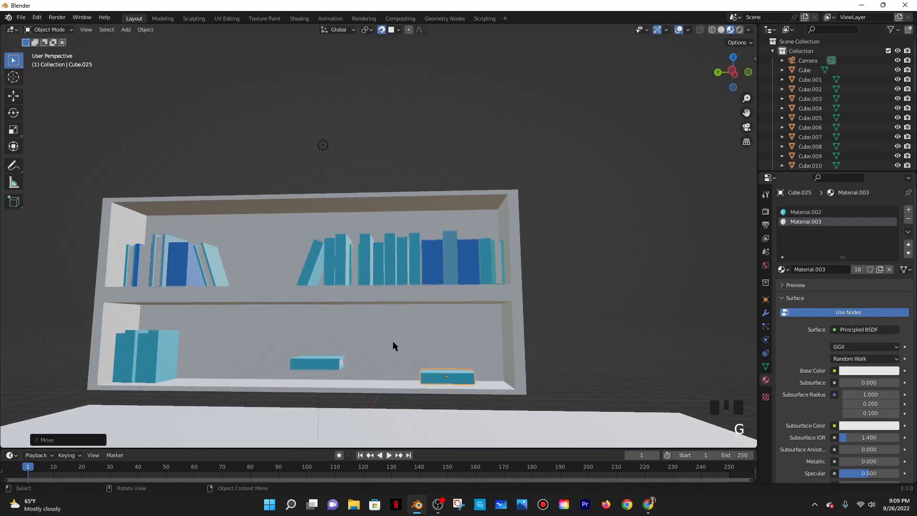
# Slide this flat book about -0.39 m along Y toward the right wall and, with snapping off, bring it closer to the shelf's front edge
pyautogui.moveTo(404, 354); pyautogui.dragTo(381, 341, button='middle')
pyautogui.moveTo(429, 359); pyautogui.dragTo(426, 333, button='middle')
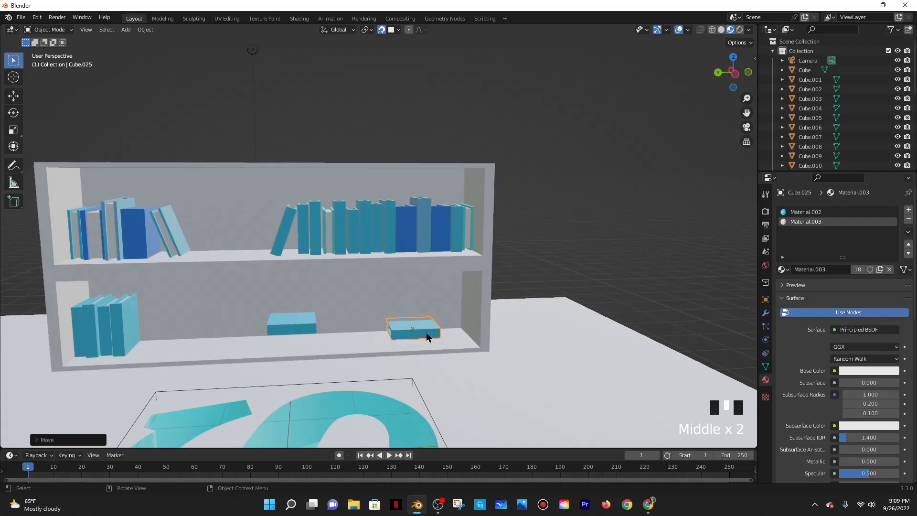
pyautogui.press('g')
pyautogui.press('y')
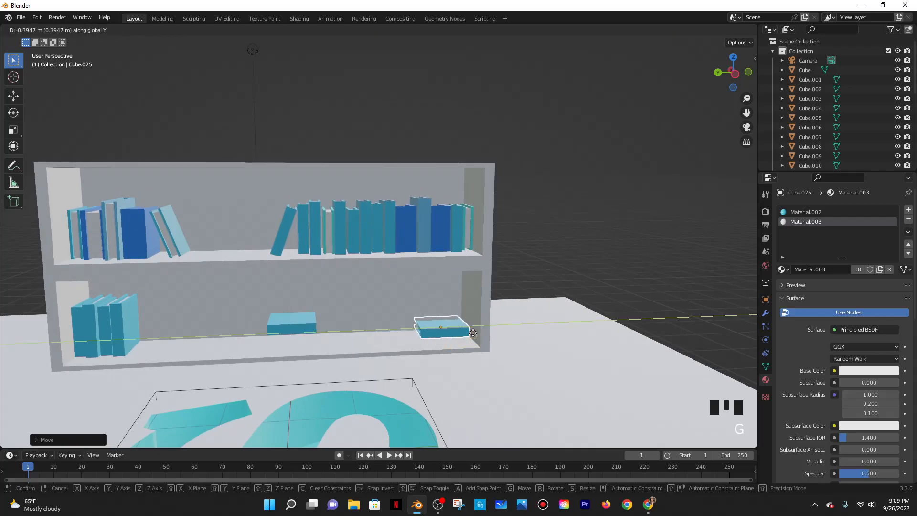
pyautogui.click(472, 326)
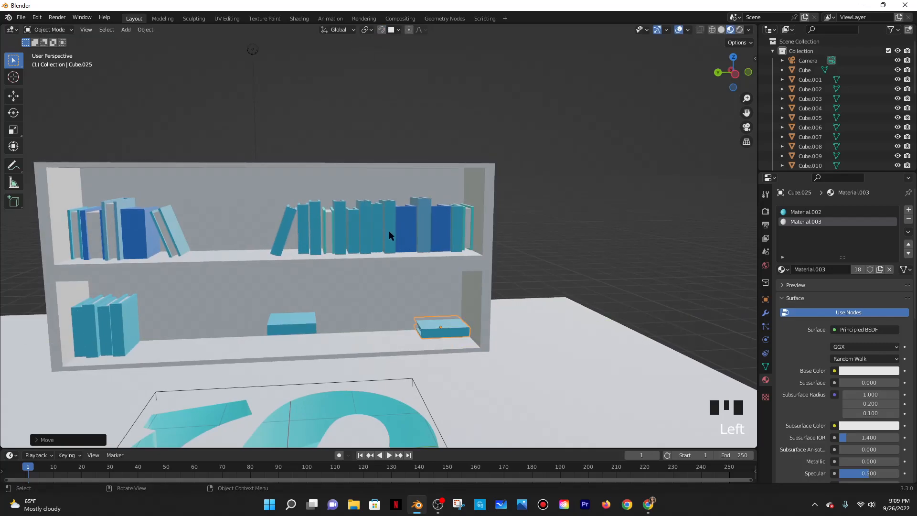
pyautogui.press('g')
pyautogui.click(397, 303)
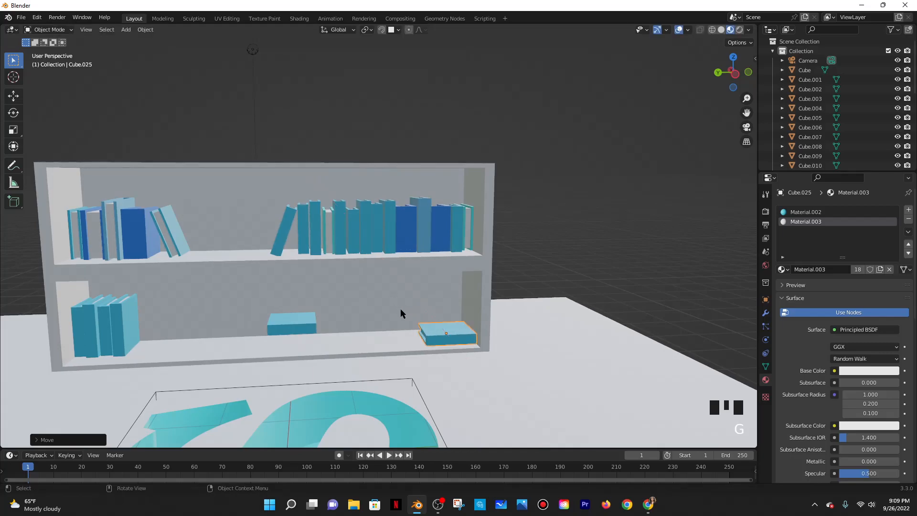
# With snapping on, adjust the other flat teal book's height and move it about -2 m along Y to sit over the right-hand flat book
pyautogui.click(302, 317)
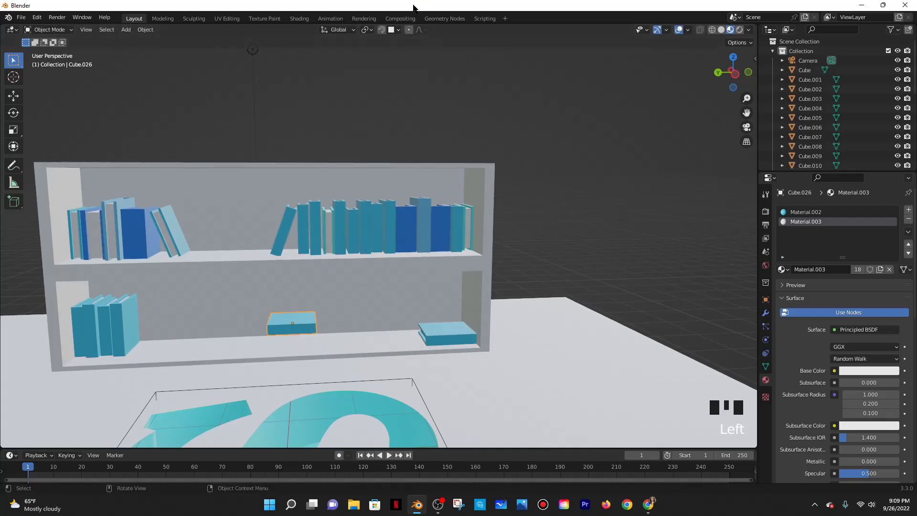
pyautogui.click(382, 33)
pyautogui.press('g')
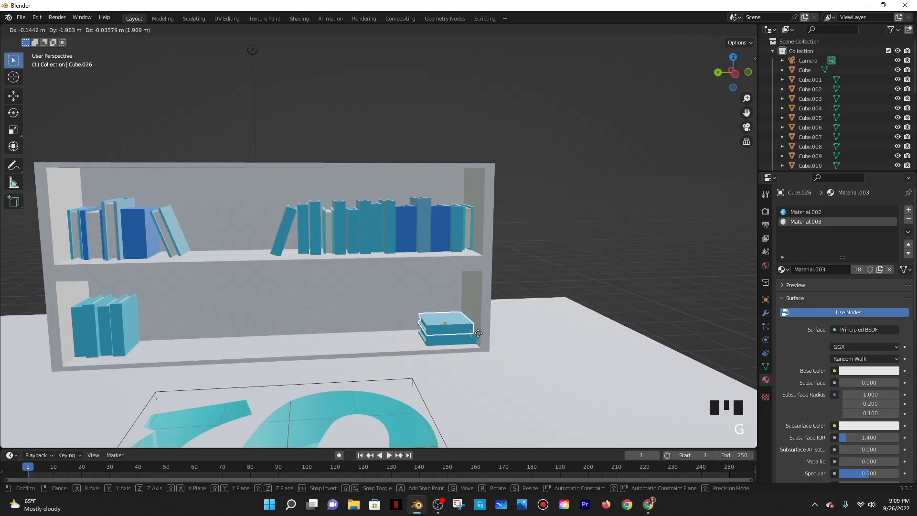
pyautogui.press('z')
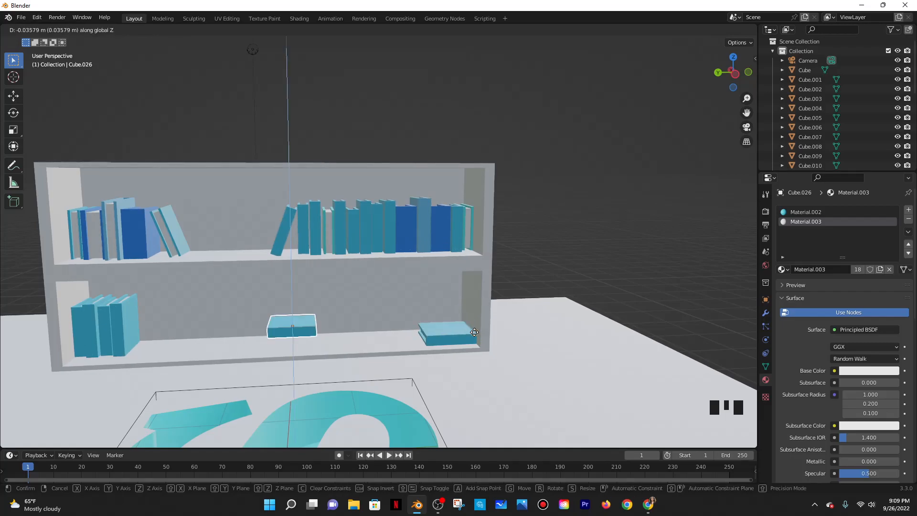
pyautogui.click(474, 332)
pyautogui.press('g')
pyautogui.press('y')
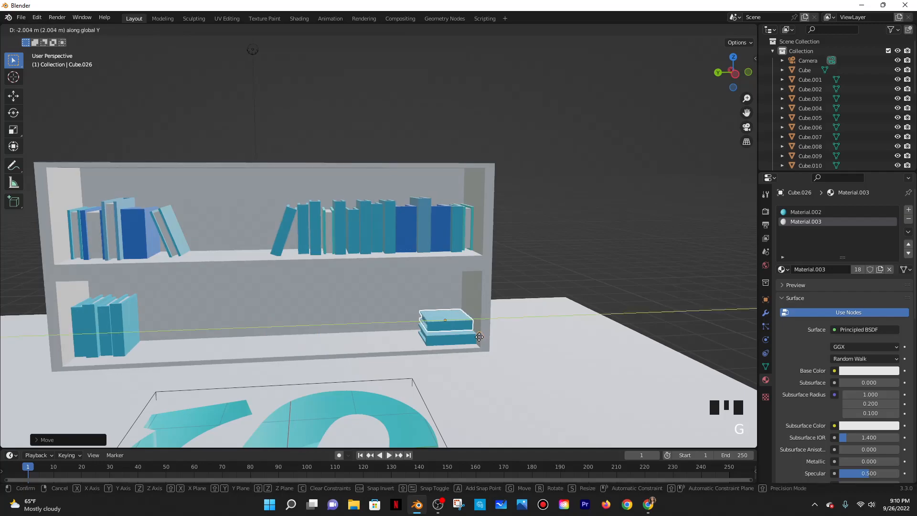
pyautogui.click(479, 341)
# Shift the upper flat book about -0.16 m along X to line it up with the book beneath it
pyautogui.press('g')
pyautogui.press('z')
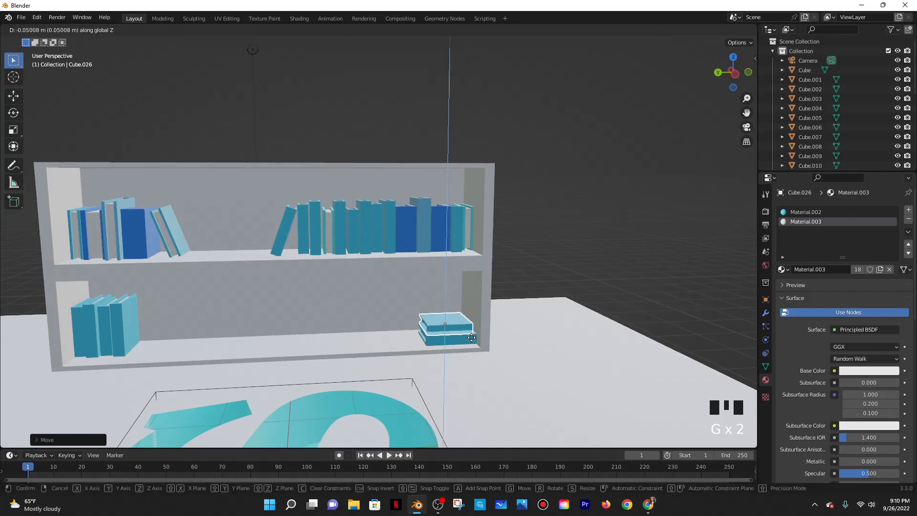
pyautogui.press('x')
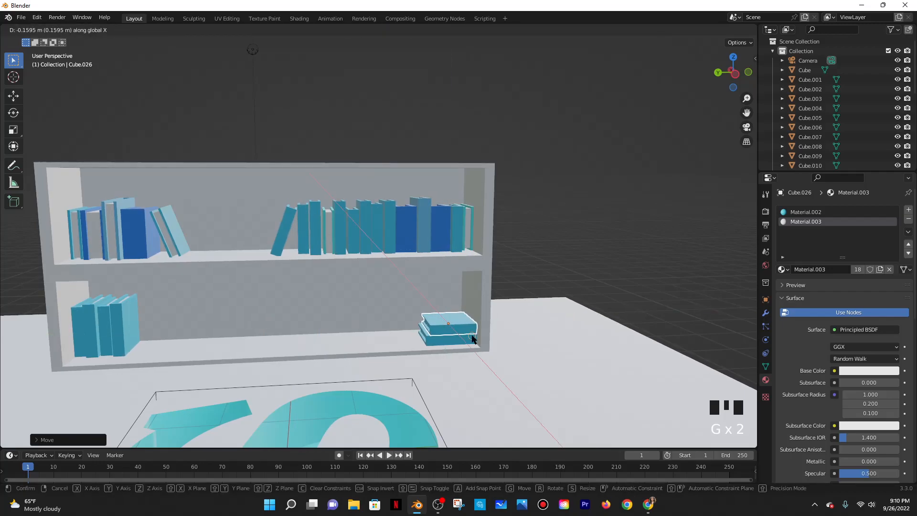
pyautogui.click(472, 335)
# Duplicate the teal book with white pages facing out in the upper row's right-hand group and rotate the copy 90° to lie flat
pyautogui.moveTo(433, 312); pyautogui.dragTo(462, 296, button='middle')
pyautogui.scroll(-5, 456, 303)
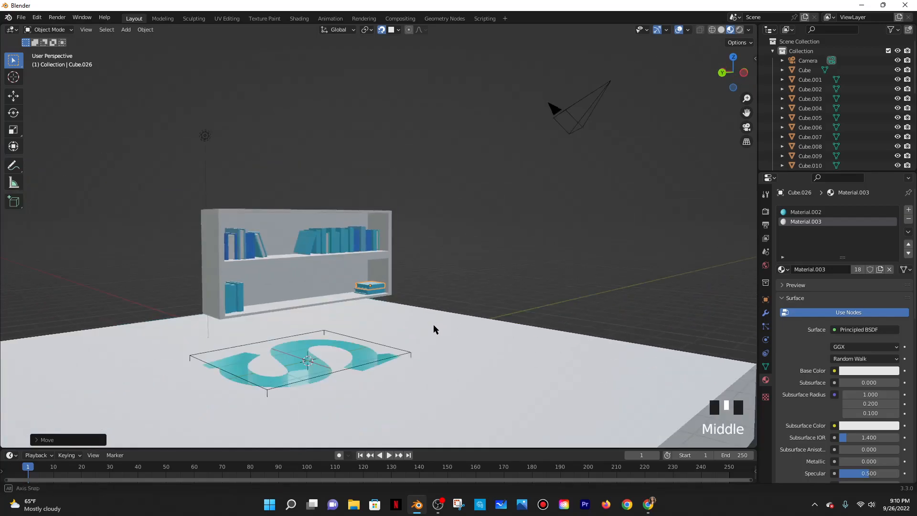
pyautogui.scroll(5, 401, 330)
pyautogui.scroll(-1, 439, 234)
pyautogui.moveTo(440, 234); pyautogui.dragTo(417, 254, button='middle')
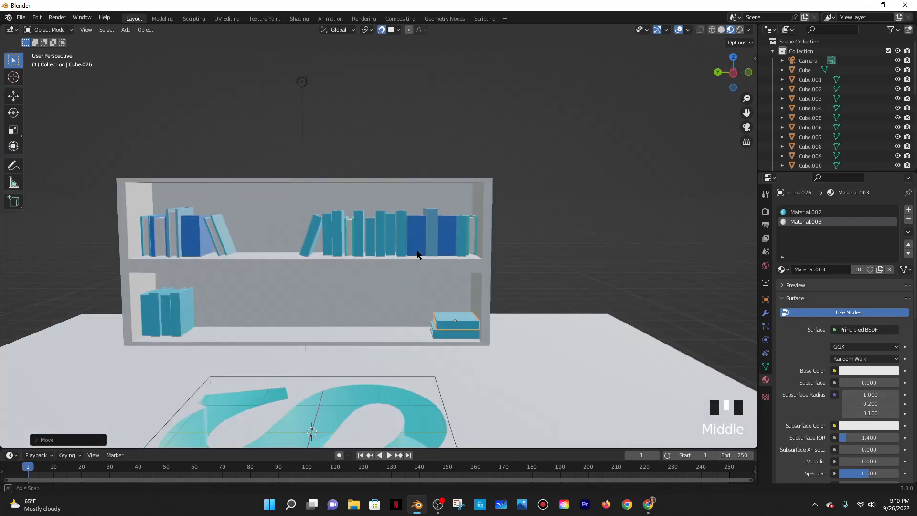
pyautogui.click(351, 225)
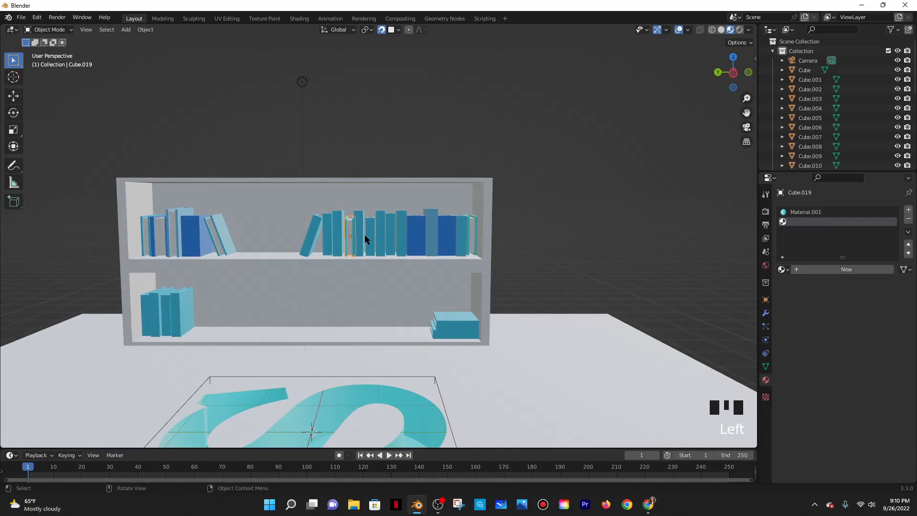
pyautogui.scroll(-1, 366, 237)
pyautogui.hotkey('shift', 'd')
pyautogui.press('r')
pyautogui.press('3')
pyautogui.press('0')
pyautogui.write('z90')
pyautogui.press('Return')
# Move the flat copy about -1.4 m along Y and -1.1 m along Z over the lower shelf's stack, and align it along Y
pyautogui.hotkey('shift', 'd')
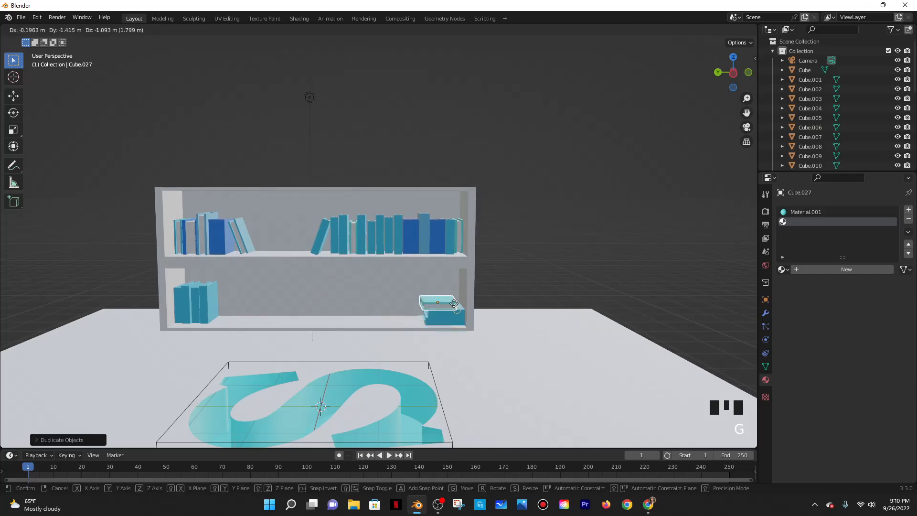
pyautogui.click(460, 307)
pyautogui.scroll(4, 471, 307)
pyautogui.keyDown('shift'); pyautogui.moveTo(486, 315); pyautogui.dragTo(428, 298, button='middle'); pyautogui.keyUp('shift')
pyautogui.press('g')
pyautogui.press('y')
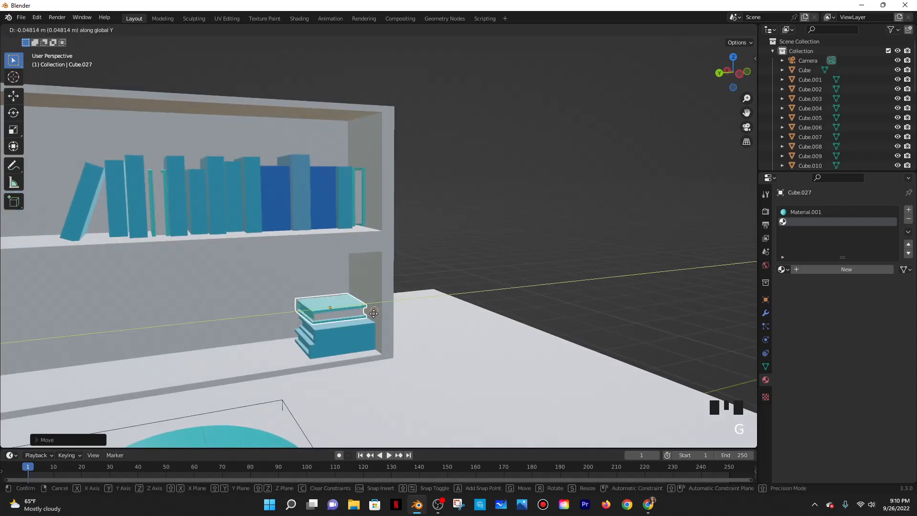
pyautogui.press('x')
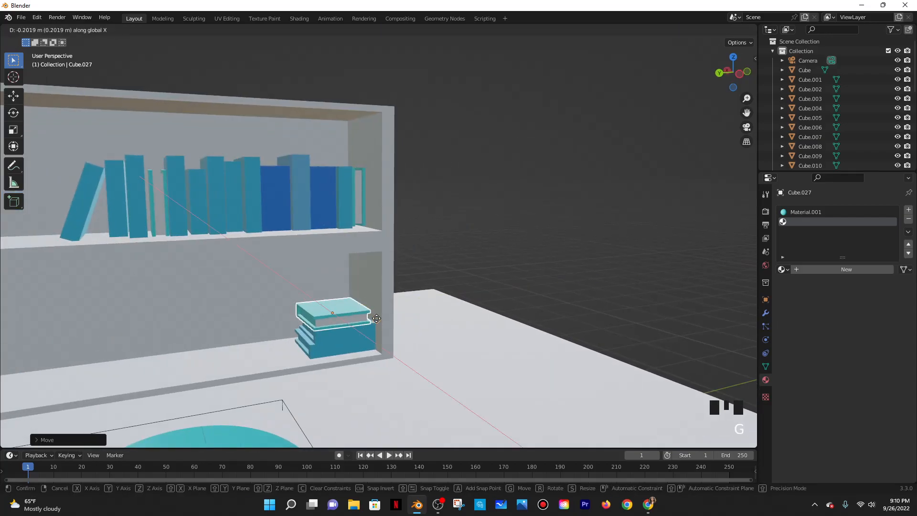
pyautogui.press('y')
pyautogui.click(377, 316)
# Settle the top book onto the stack along Z and, with snapping off, shift it about 0.05 m along X
pyautogui.press('g')
pyautogui.press('z')
pyautogui.click(352, 313)
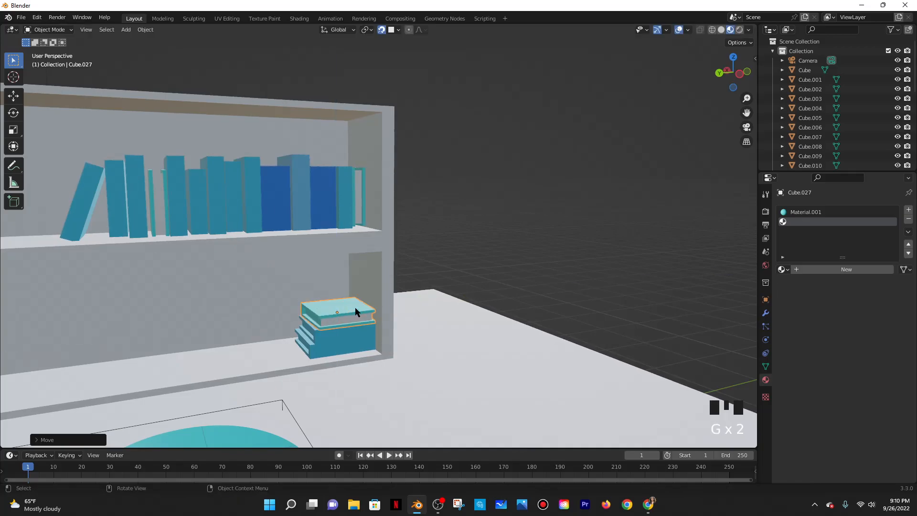
pyautogui.moveTo(389, 284); pyautogui.dragTo(412, 272, button='middle')
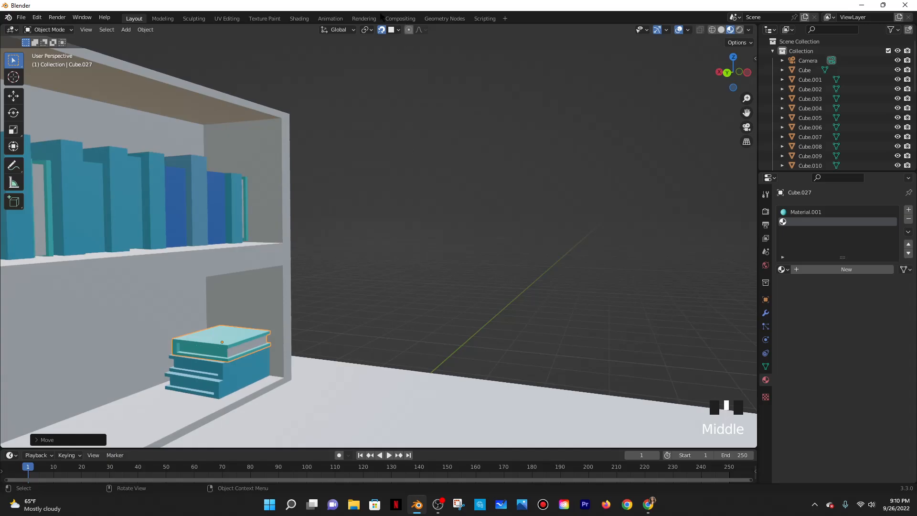
pyautogui.click(382, 30)
pyautogui.press('g')
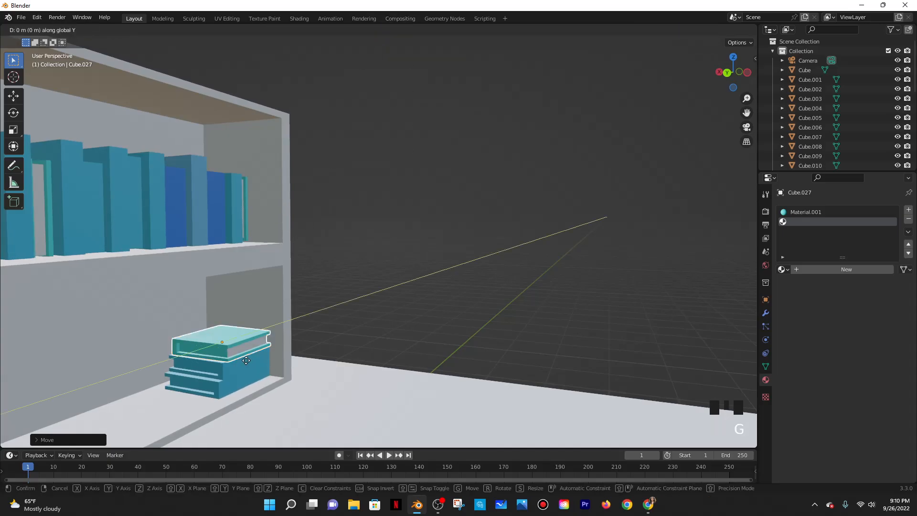
pyautogui.press('x')
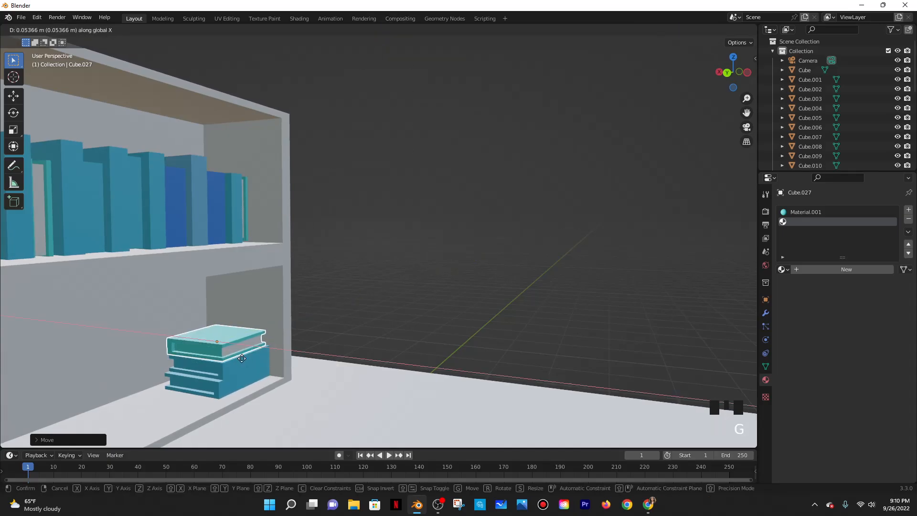
pyautogui.click(241, 359)
# Assign the white Material.003 to the front page face of the middle flat book in the lower shelf's stack
pyautogui.click(206, 374)
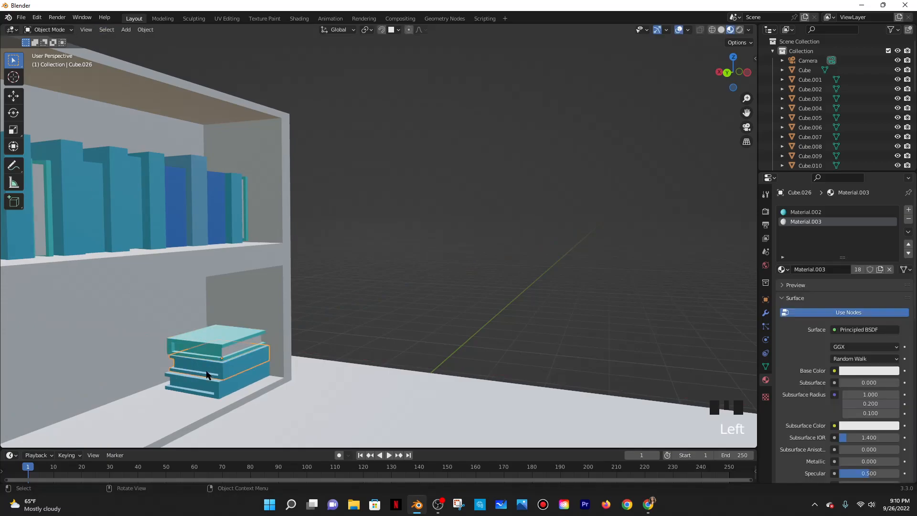
pyautogui.press('Tab')
pyautogui.click(206, 371)
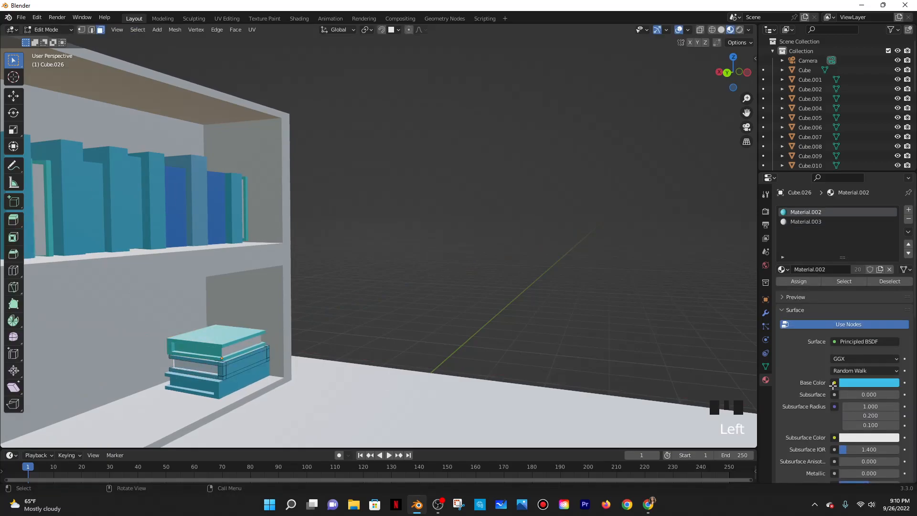
pyautogui.click(810, 215)
pyautogui.click(807, 222)
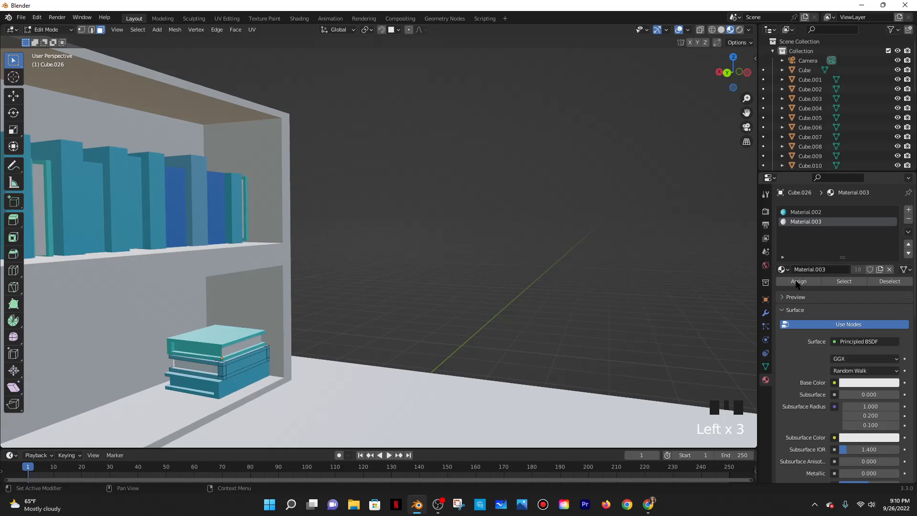
pyautogui.click(798, 281)
pyautogui.press('Tab')
# Assign the white Material.003 to the front page face of the bottom flat book in the stack
pyautogui.click(176, 386)
pyautogui.press('Tab')
pyautogui.click(208, 386)
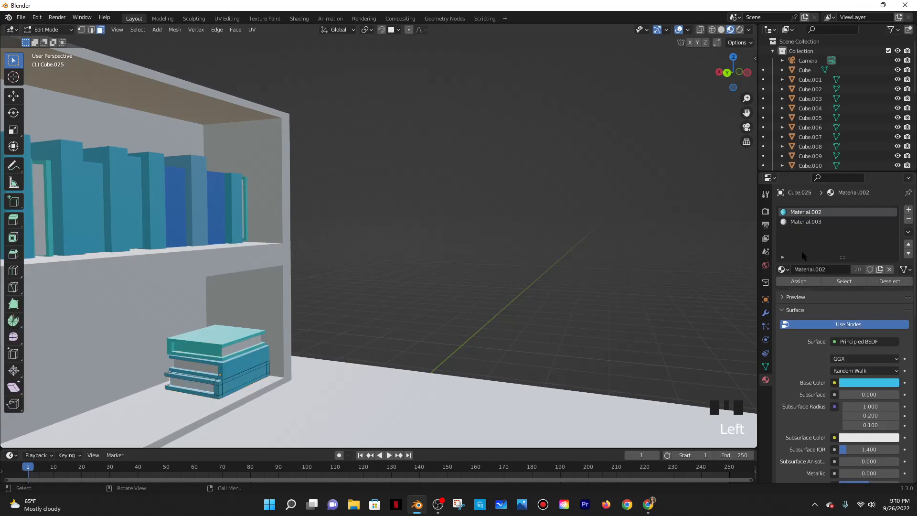
pyautogui.click(807, 222)
pyautogui.click(798, 281)
pyautogui.press('Tab')
pyautogui.scroll(-3, 444, 258)
pyautogui.scroll(3, 429, 277)
pyautogui.press('Tab')
pyautogui.press('Tab')
# Assign the empty second material slot to the front page face of the top flat book
pyautogui.click(206, 347)
pyautogui.press('Tab')
pyautogui.click(205, 347)
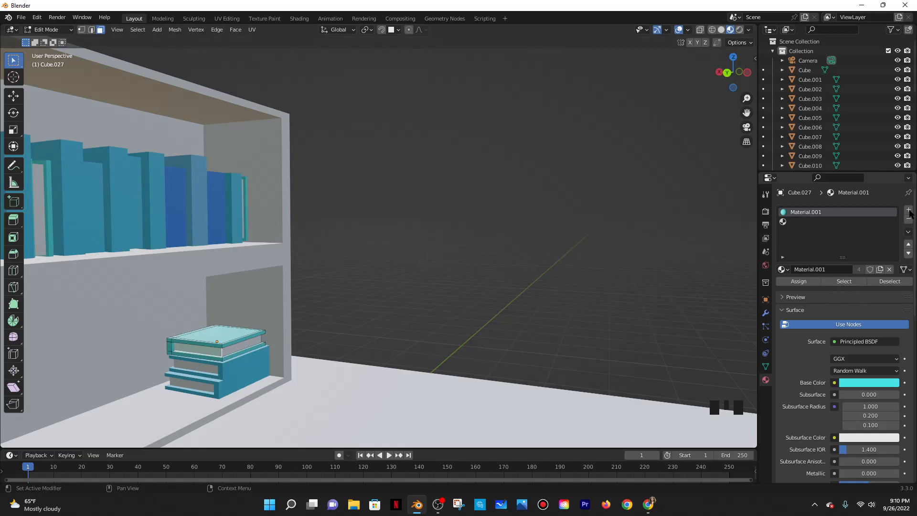
pyautogui.click(786, 222)
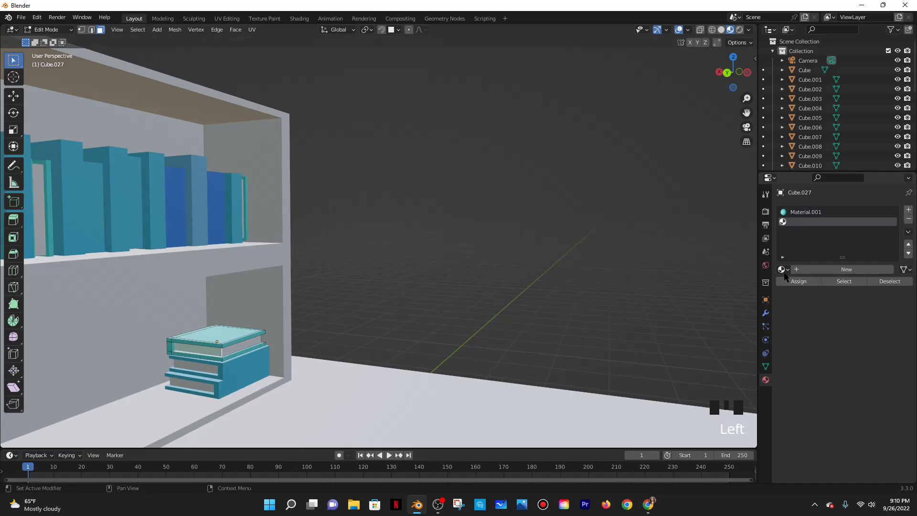
pyautogui.click(797, 281)
pyautogui.press('Tab')
# Add a mesh cylinder and move it up in front of the bookcase's lower shelf
pyautogui.moveTo(406, 278); pyautogui.dragTo(434, 283, button='middle')
pyautogui.scroll(-5, 434, 282)
pyautogui.moveTo(474, 317); pyautogui.dragTo(472, 277, button='middle')
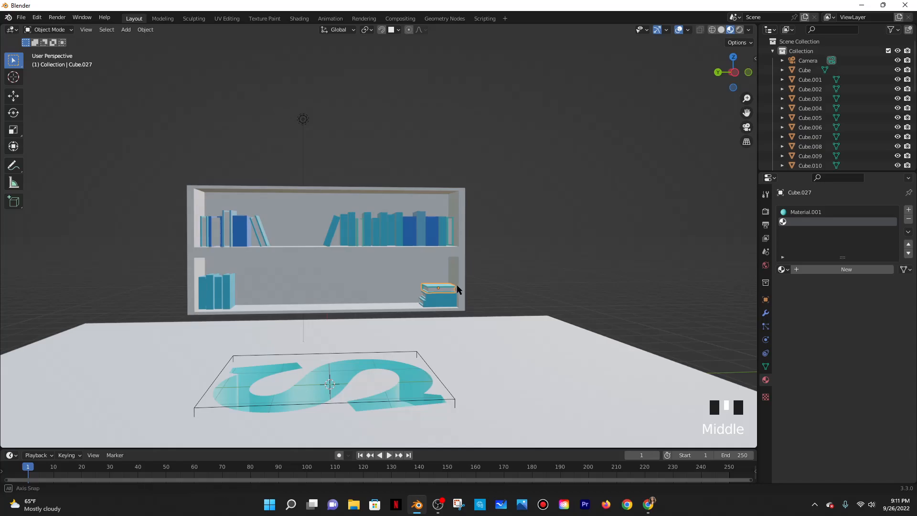
pyautogui.scroll(-2, 472, 281)
pyautogui.scroll(4, 315, 309)
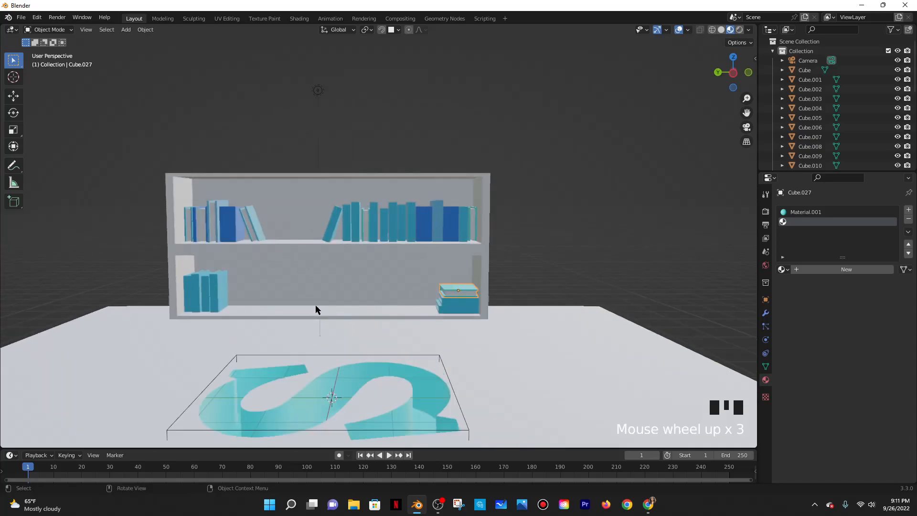
pyautogui.hotkey('shift', 'a')
pyautogui.moveTo(294, 289)
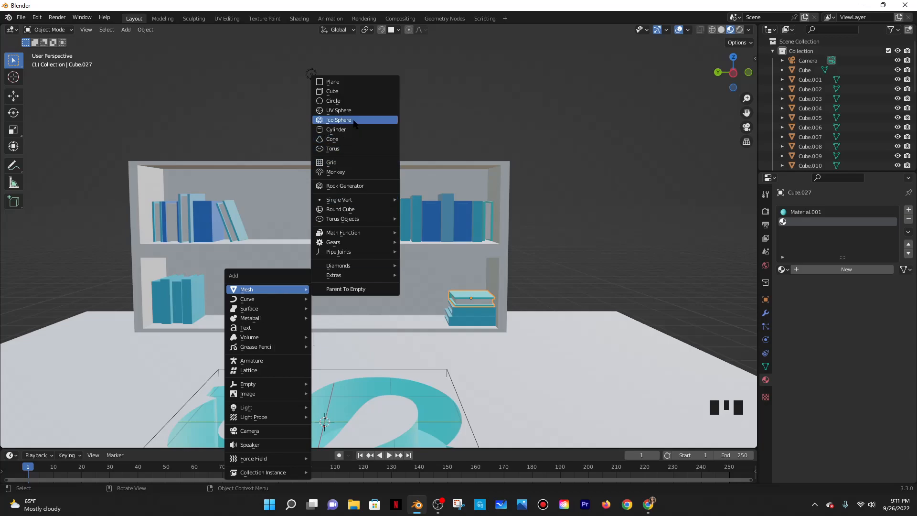
pyautogui.click(336, 129)
pyautogui.press('g')
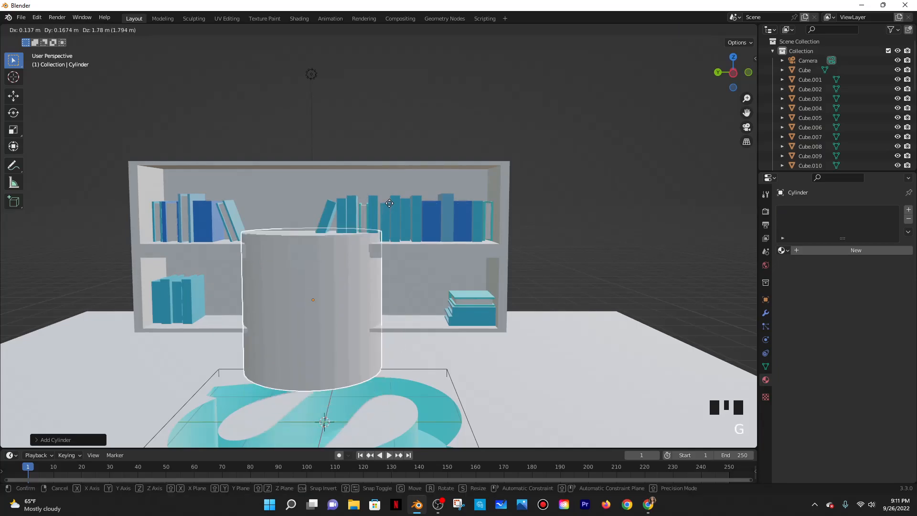
pyautogui.click(459, 266)
# Scale the cylinder down to cup size and lower it about 0.05 m along Z toward the lower shelf
pyautogui.press('s')
pyautogui.click(360, 268)
pyautogui.press('g')
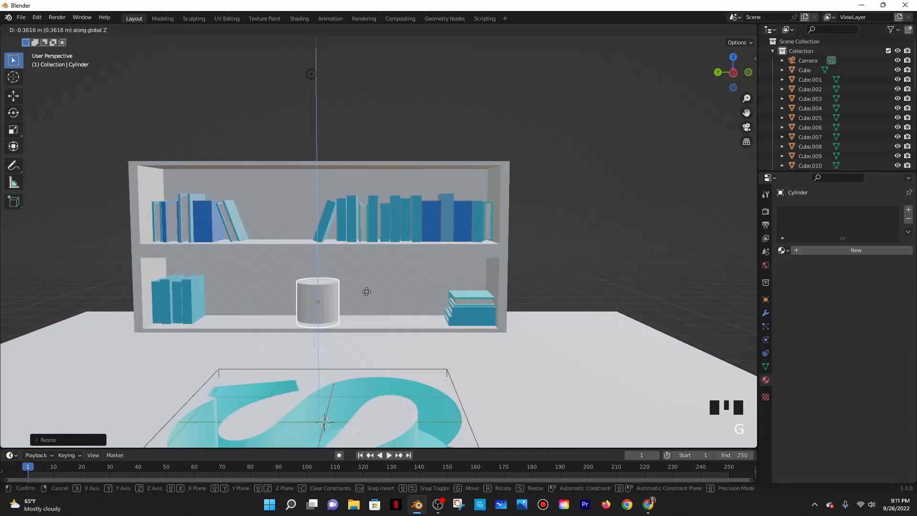
pyautogui.click(368, 287)
pyautogui.keyDown('shift'); pyautogui.moveTo(367, 287); pyautogui.dragTo(475, 300, button='middle'); pyautogui.keyUp('shift')
pyautogui.scroll(2, 474, 301)
pyautogui.hotkey('ctrl', 'z')
pyautogui.press('g')
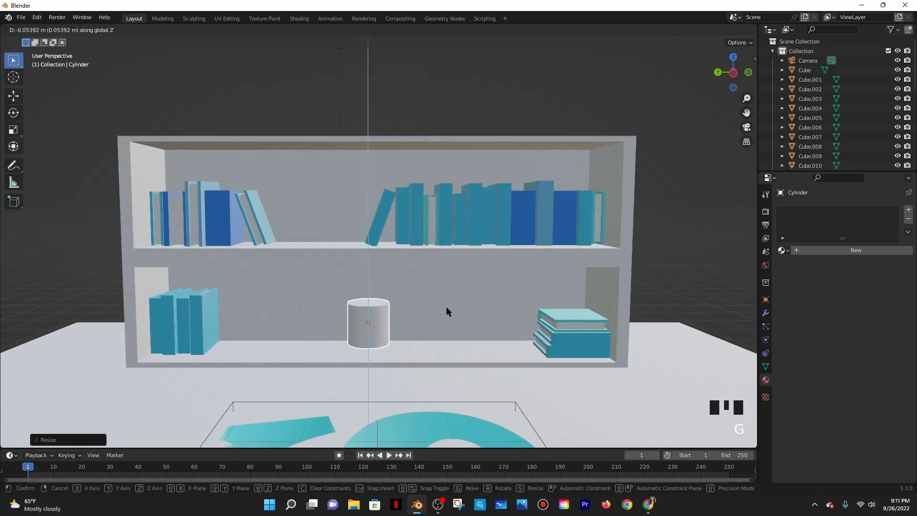
pyautogui.click(446, 311)
# Delete the cylinder's top face to make it an open cup
pyautogui.press('Tab')
pyautogui.click(377, 303)
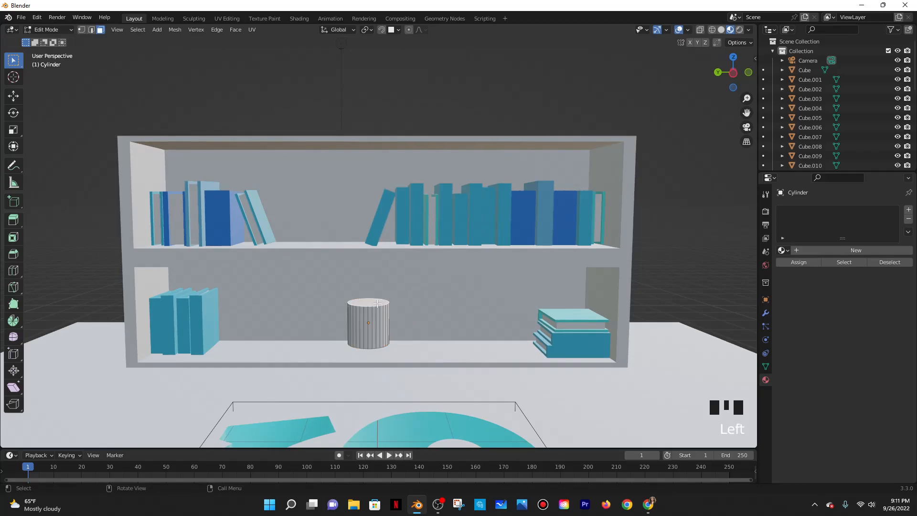
pyautogui.rightClick(391, 310)
pyautogui.press('Tab')
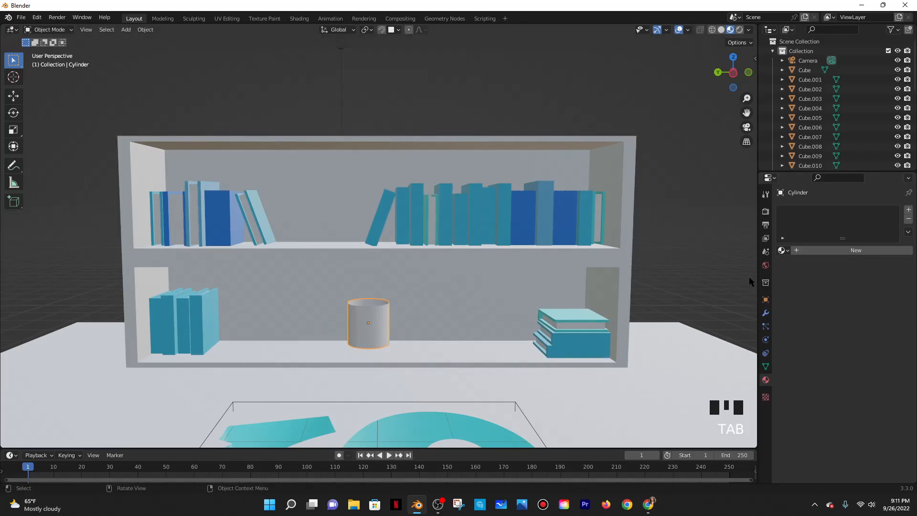
# Add a Solidify modifier to the cup with a thickness of 0.15 m, an offset of 1.0 and even thickness
pyautogui.click(766, 313)
pyautogui.click(804, 210)
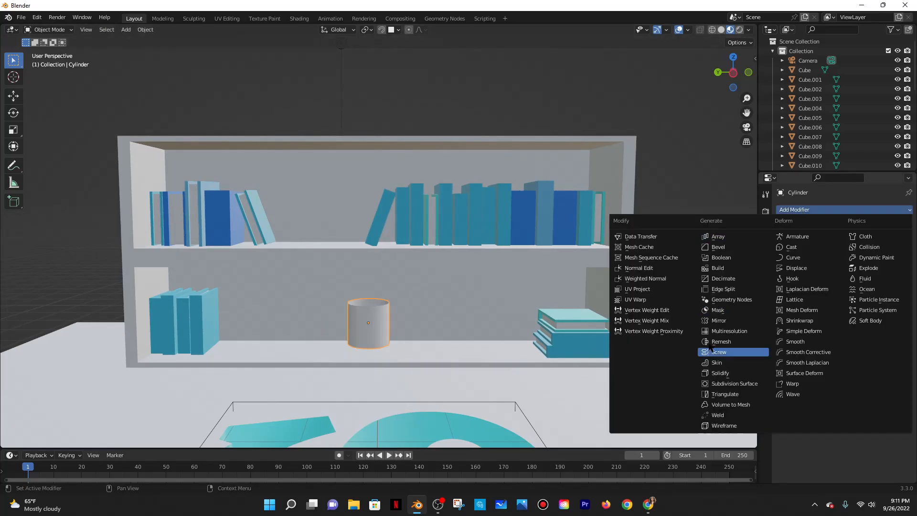
pyautogui.click(738, 373)
pyautogui.click(848, 252)
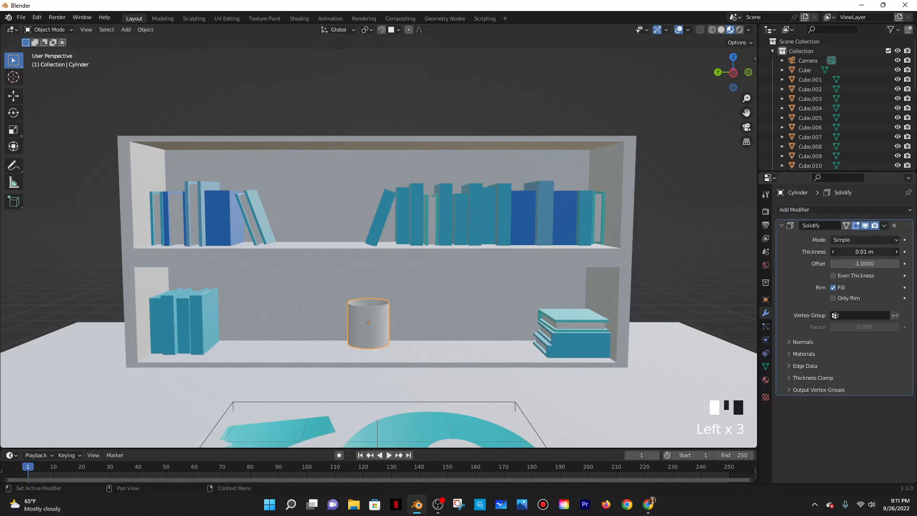
pyautogui.click(856, 265)
pyautogui.press('Return')
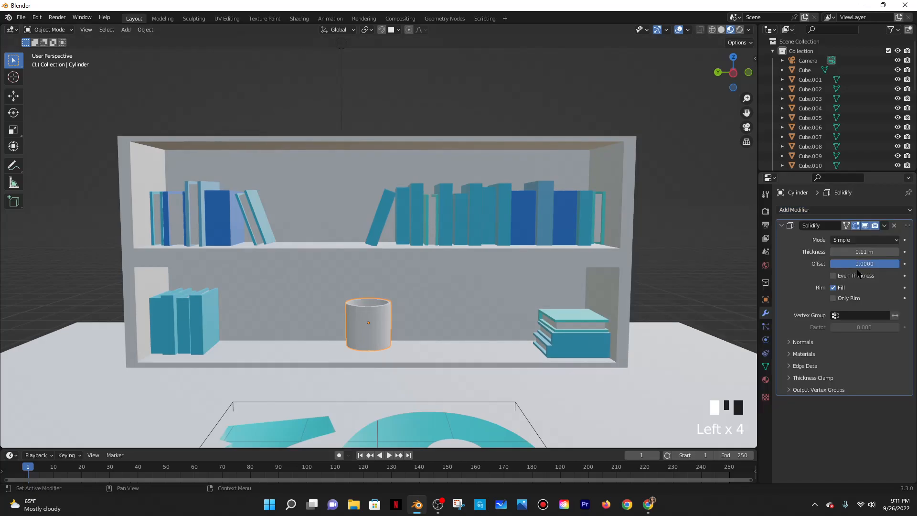
pyautogui.click(843, 251)
pyautogui.click(834, 275)
pyautogui.moveTo(847, 251); pyautogui.dragTo(862, 252)
# Stretch the cup along Z to make it taller and shift it vertically above the lower shelf
pyautogui.press('s')
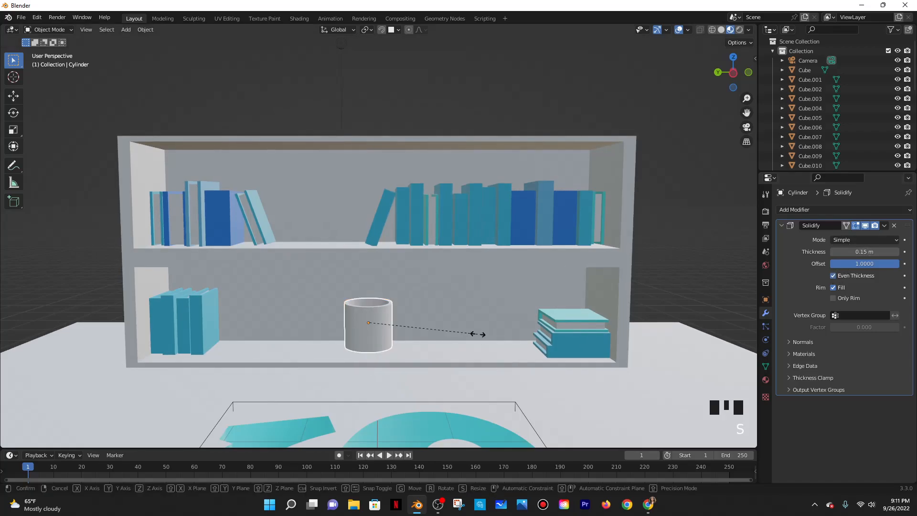
pyautogui.press('z')
pyautogui.click(488, 266)
pyautogui.press('g')
pyautogui.press('z')
pyautogui.click(488, 258)
# Scale the cup down uniformly and lower it along Z toward the lower shelf
pyautogui.press('s')
pyautogui.click(450, 288)
pyautogui.press('g')
pyautogui.press('z')
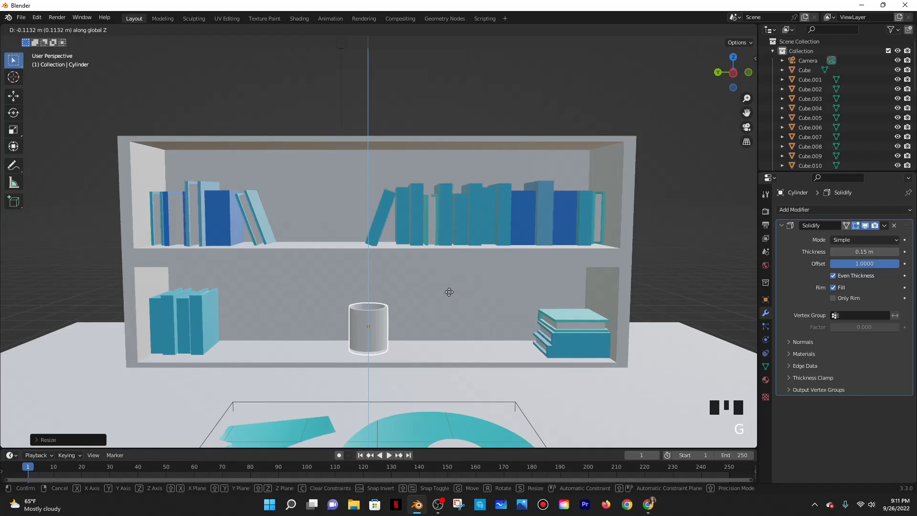
pyautogui.click(449, 292)
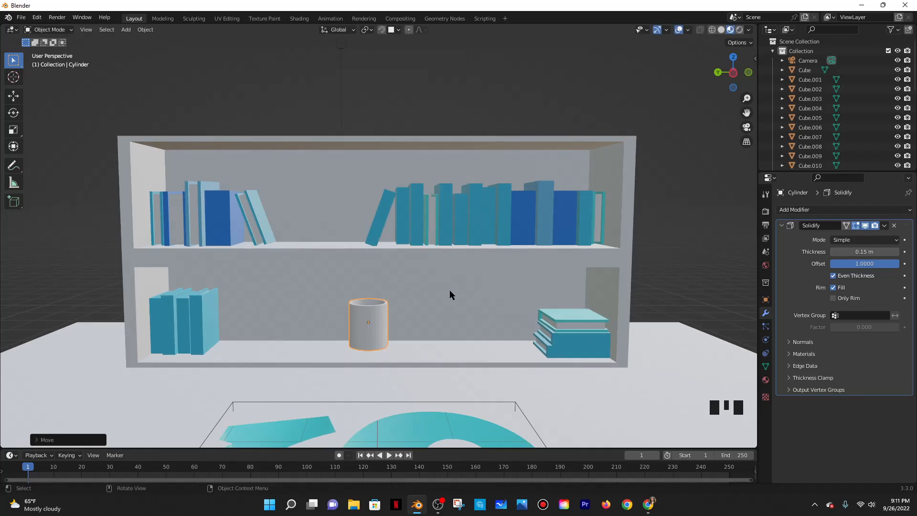
# Apply smooth shading to the cup
pyautogui.scroll(3, 433, 310)
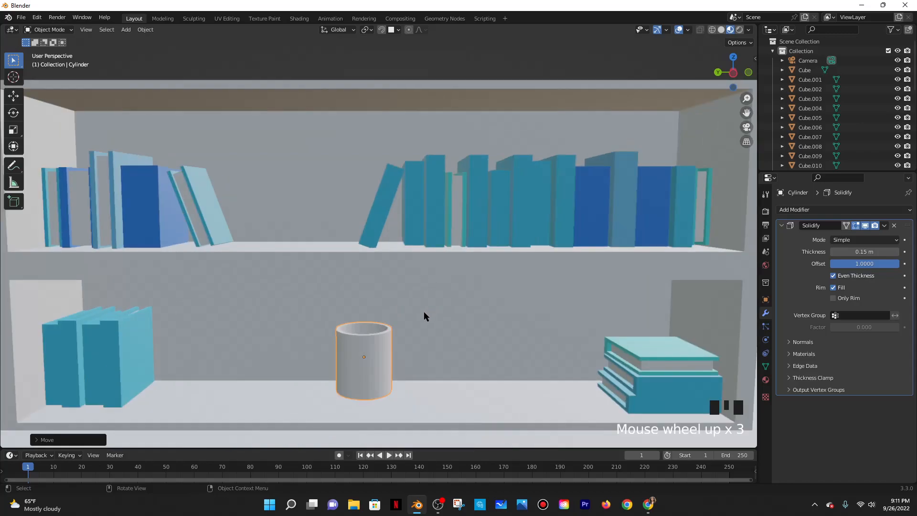
pyautogui.keyDown('shift'); pyautogui.moveTo(491, 302); pyautogui.dragTo(465, 313, button='middle'); pyautogui.keyUp('shift')
pyautogui.press('Tab')
pyautogui.press('Tab')
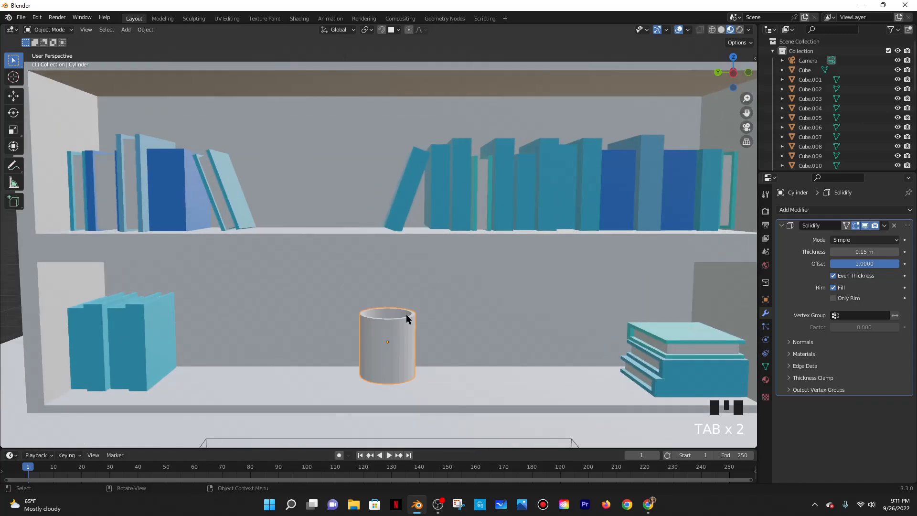
pyautogui.moveTo(400, 313); pyautogui.dragTo(429, 301, button='middle')
pyautogui.scroll(2, 410, 322)
pyautogui.rightClick(418, 300)
pyautogui.click(415, 300)
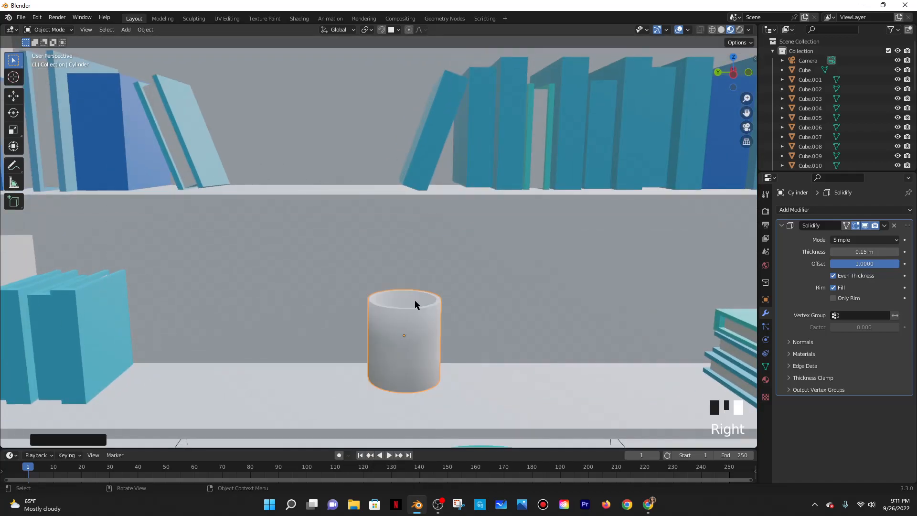
# Scale the smooth cup down a little more and reposition it near the middle of the lower shelf
pyautogui.scroll(-1, 417, 301)
pyautogui.click(402, 322)
pyautogui.scroll(-2, 406, 321)
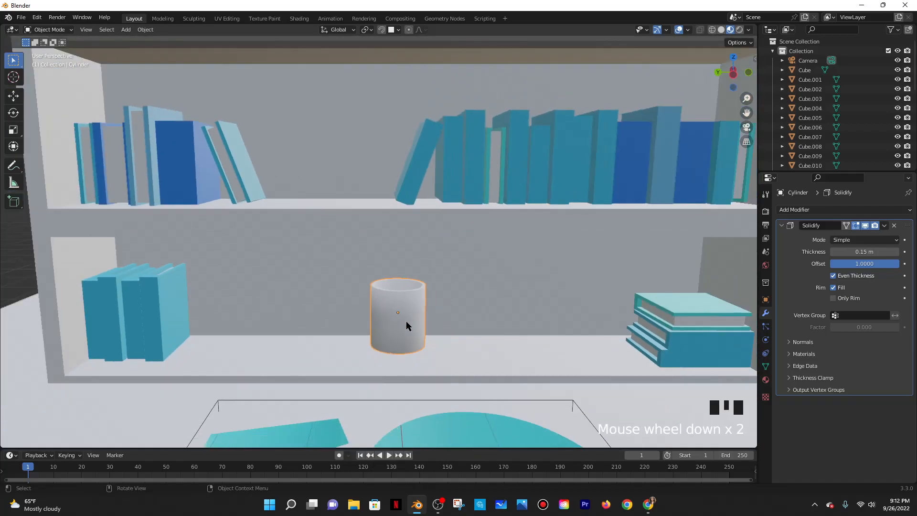
pyautogui.press('s')
pyautogui.click(449, 322)
pyautogui.press('g')
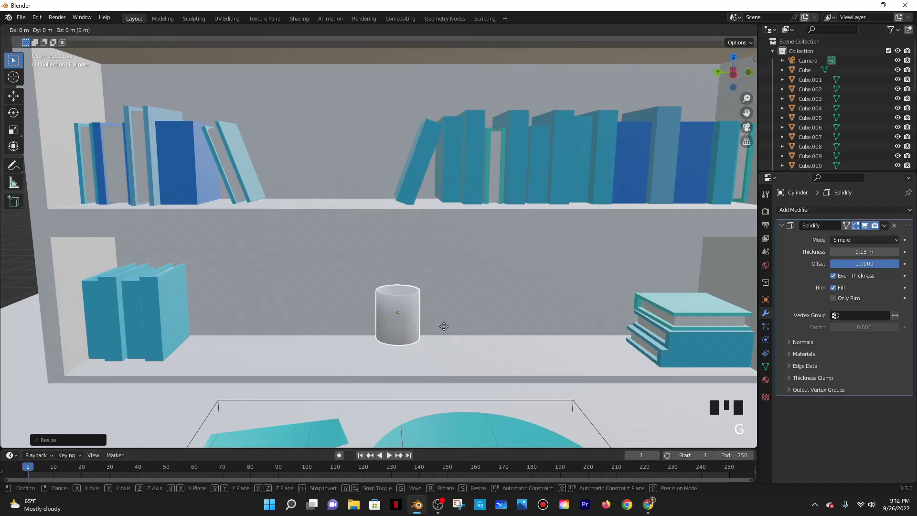
pyautogui.click(474, 343)
# Move the cup along Y until it stands just beside the flat book stack
pyautogui.moveTo(474, 343); pyautogui.dragTo(451, 321, button='middle')
pyautogui.scroll(-4, 452, 302)
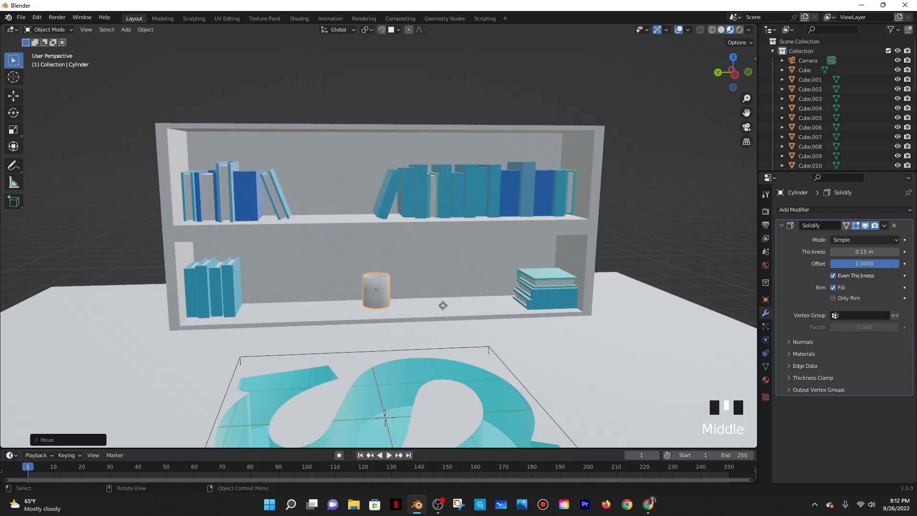
pyautogui.press('g')
pyautogui.press('y')
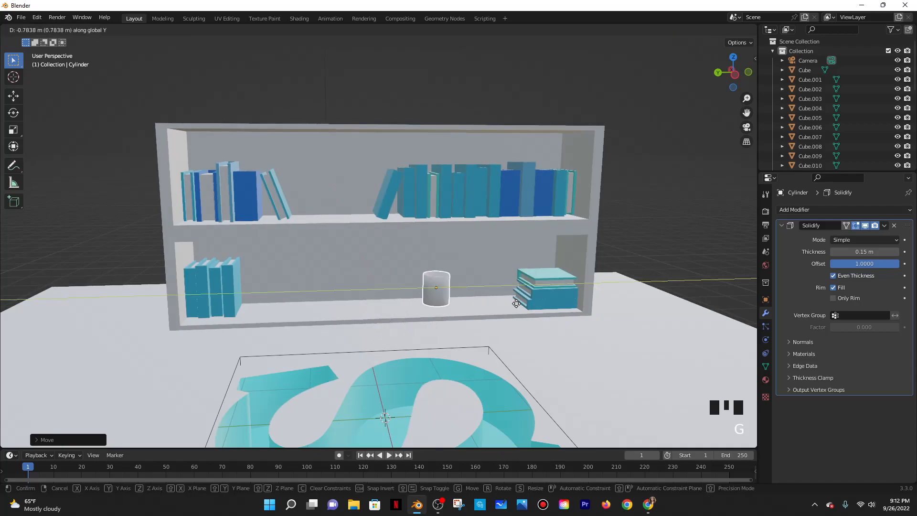
pyautogui.click(563, 306)
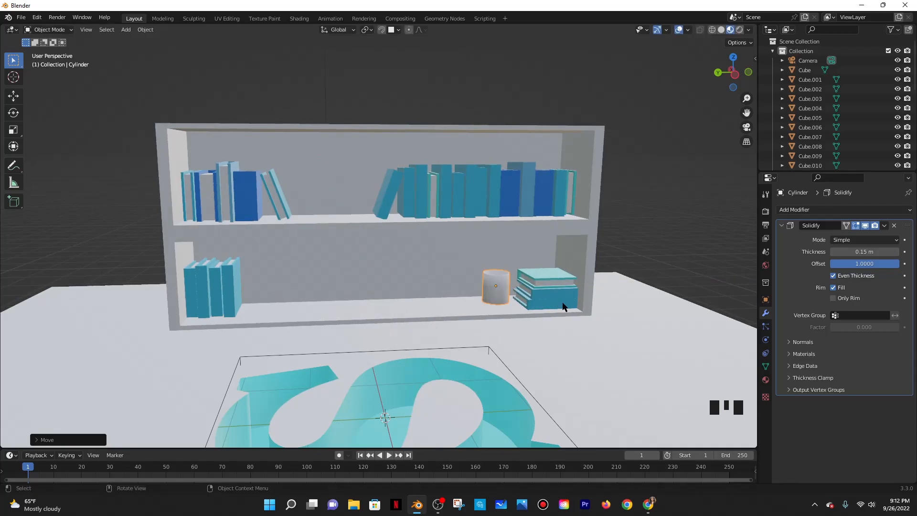
# Scale the cup down slightly and lower it about 0.04 m along Z onto the shelf
pyautogui.moveTo(565, 308)
pyautogui.mouseDown(button='middle')
pyautogui.moveTo(533, 309)
pyautogui.moveTo(575, 306)
pyautogui.mouseUp(button='middle')
pyautogui.press('s')
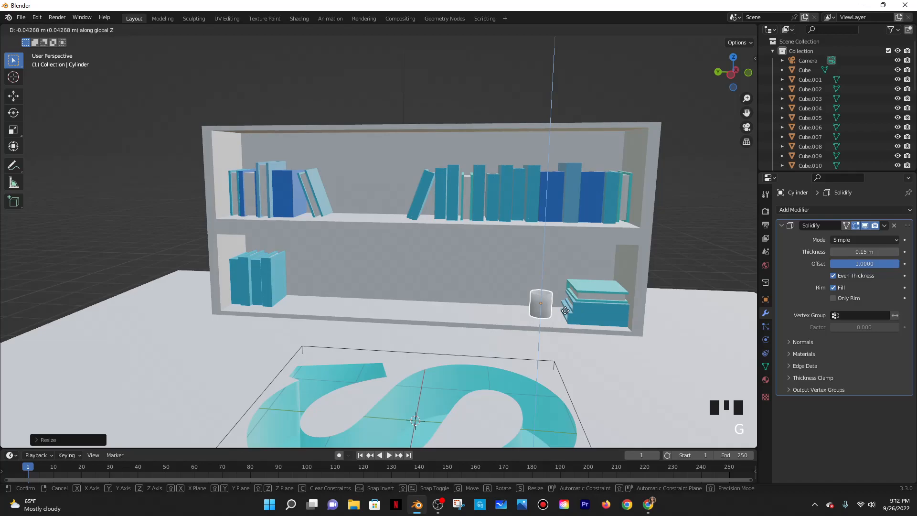
pyautogui.click(564, 311)
pyautogui.moveTo(547, 316); pyautogui.dragTo(554, 354, button='middle')
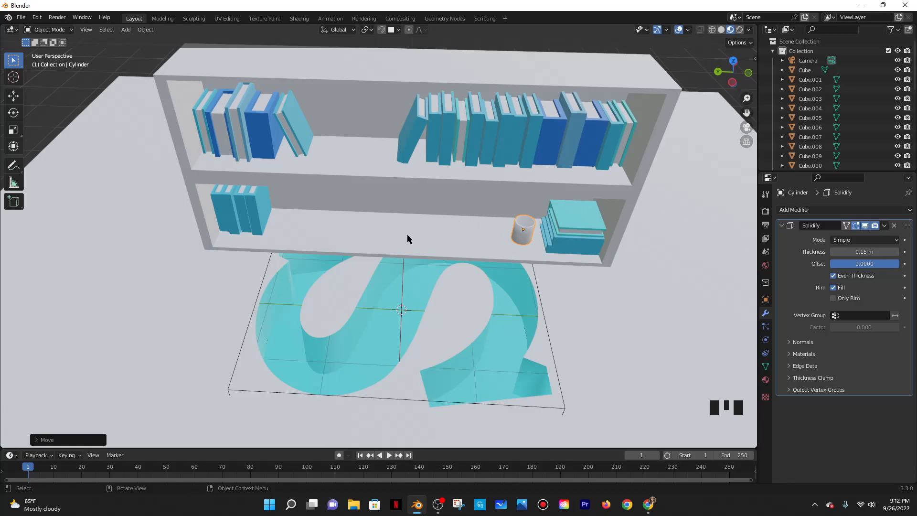
pyautogui.moveTo(426, 234); pyautogui.dragTo(404, 200, button='middle')
pyautogui.scroll(2, 334, 239)
pyautogui.keyDown('shift'); pyautogui.click(220, 266); pyautogui.keyUp('shift')
pyautogui.keyDown('shift'); pyautogui.click(211, 260); pyautogui.keyUp('shift')
pyautogui.keyDown('shift'); pyautogui.click(200, 260); pyautogui.keyUp('shift')
pyautogui.keyDown('shift'); pyautogui.click(189, 262); pyautogui.keyUp('shift')
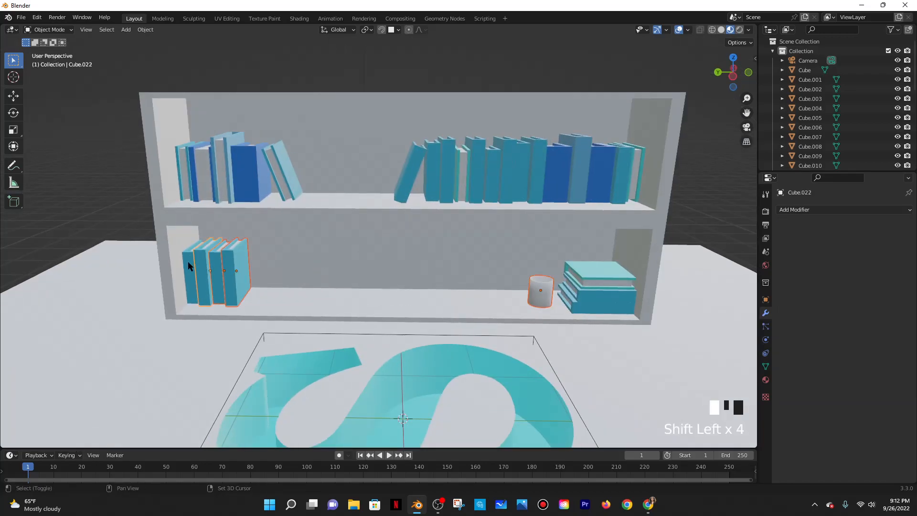
pyautogui.press('g')
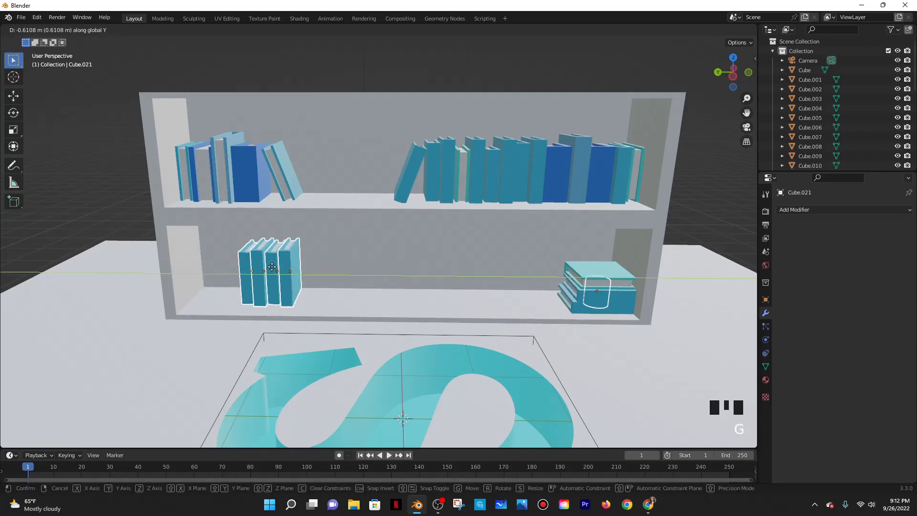
pyautogui.rightClick(271, 267)
# Add a plane mesh and rotate it 90° about X so it stands upright
pyautogui.hotkey('shift', 'a')
pyautogui.moveTo(276, 263)
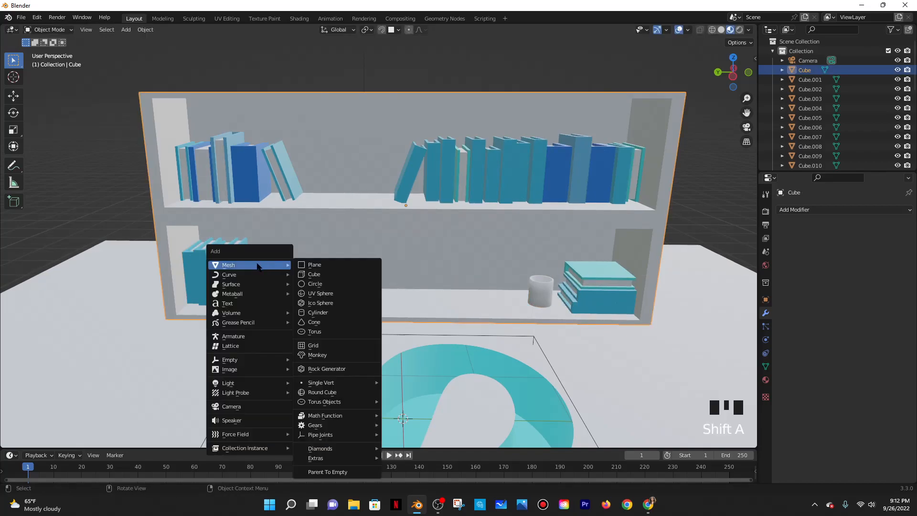
pyautogui.click(322, 262)
pyautogui.scroll(-2, 322, 262)
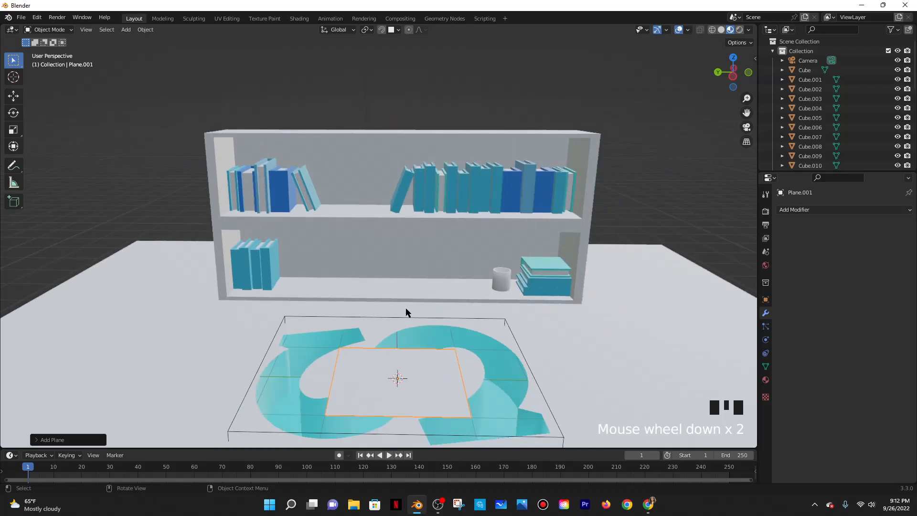
pyautogui.press('r')
pyautogui.press('z')
pyautogui.write('x')
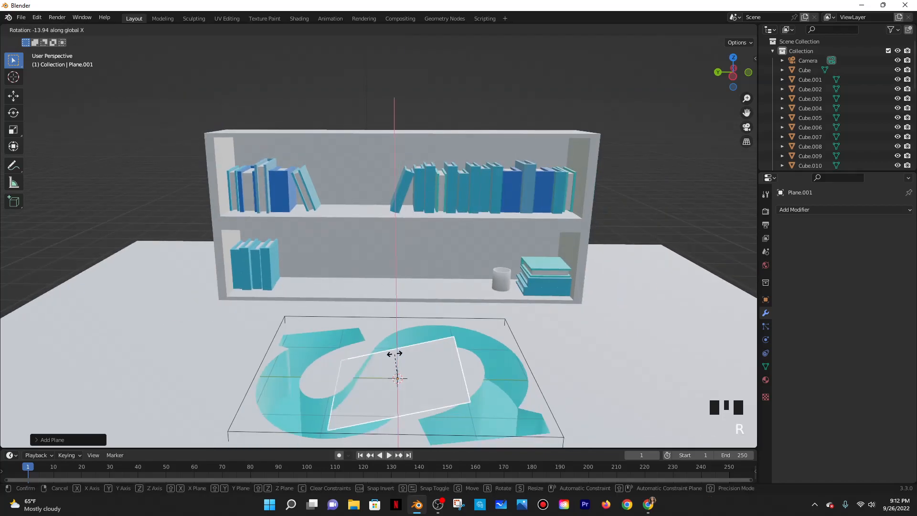
pyautogui.write('90')
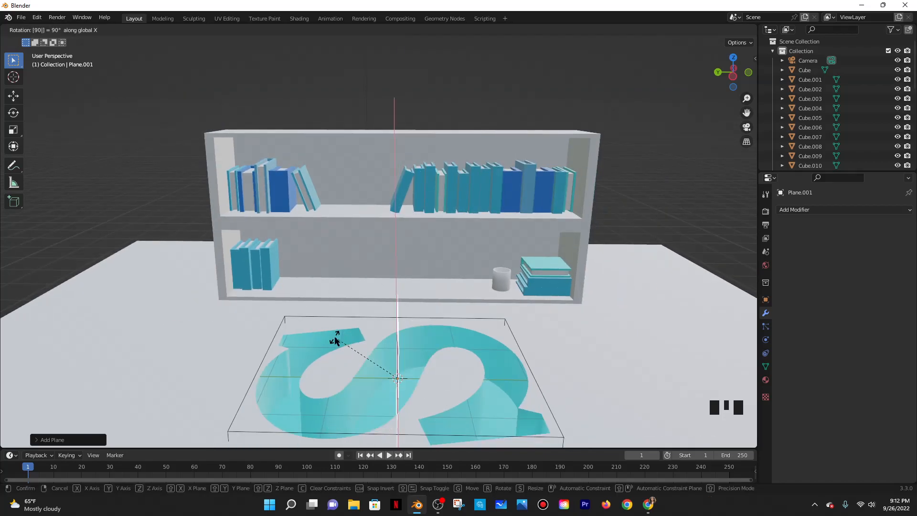
pyautogui.press('Return')
pyautogui.press('r')
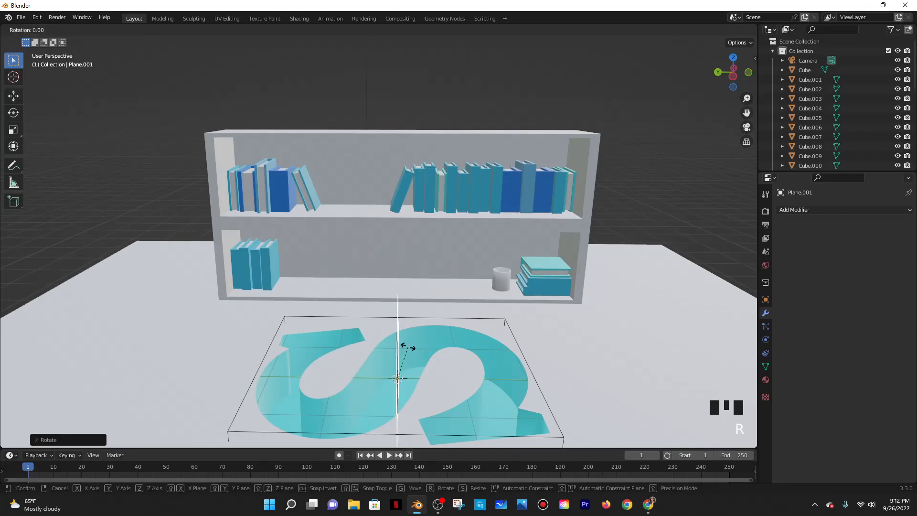
pyautogui.click(408, 347)
# Give the plane a Solidify modifier with 0.04 m thickness and even thickness enabled, and apply it
pyautogui.click(801, 210)
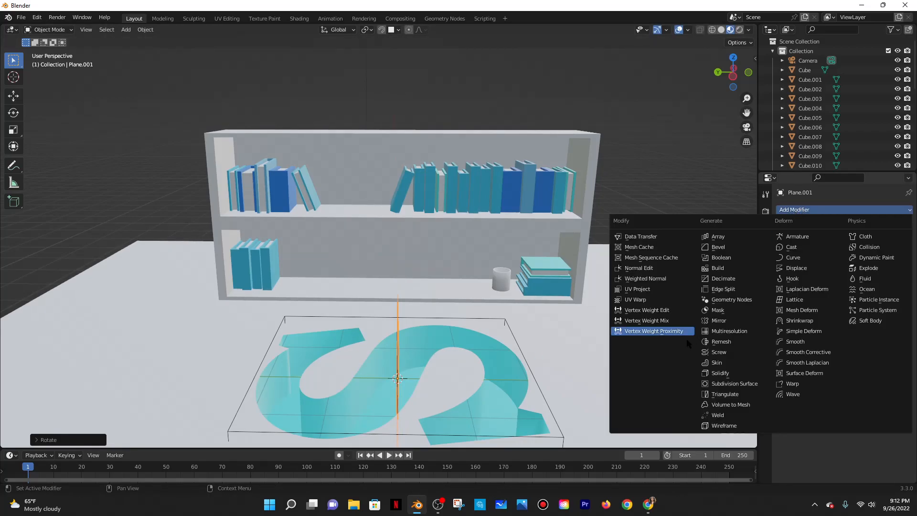
pyautogui.click(713, 373)
pyautogui.moveTo(864, 251); pyautogui.dragTo(881, 252)
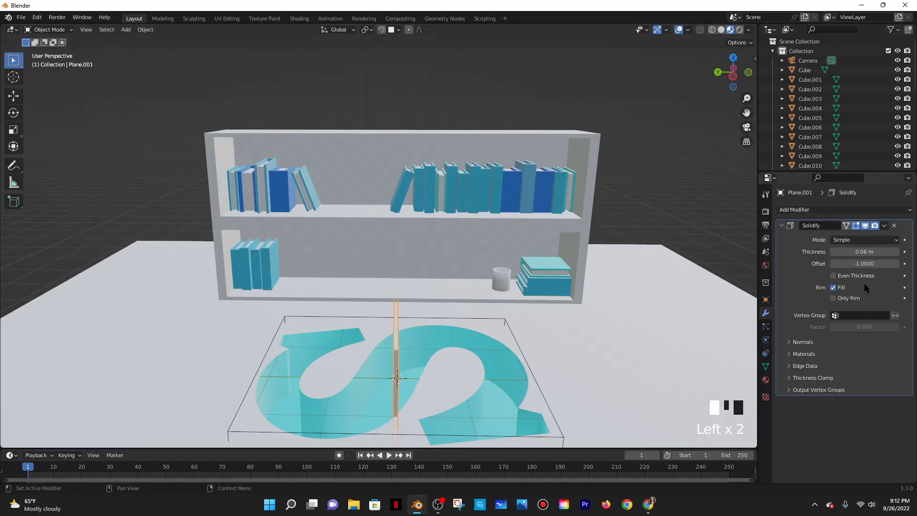
pyautogui.moveTo(643, 335); pyautogui.dragTo(598, 319, button='middle')
pyautogui.scroll(-1, 611, 320)
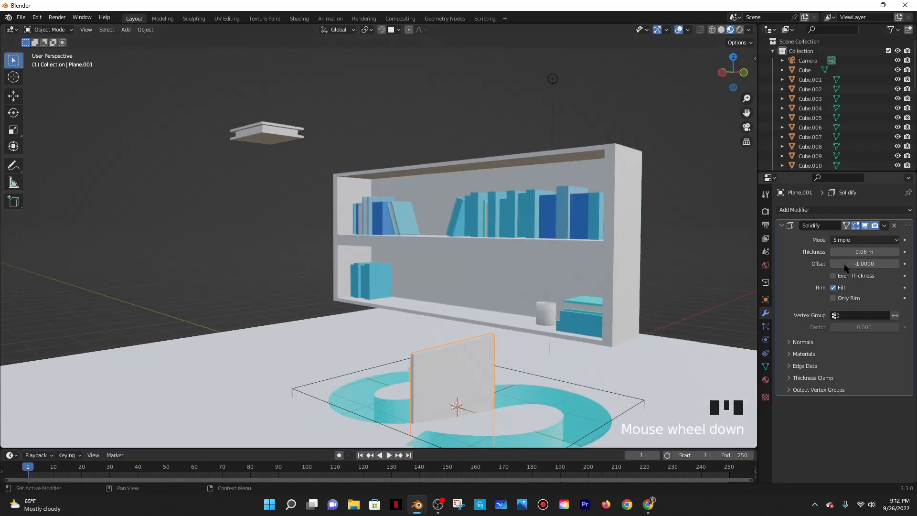
pyautogui.click(854, 251)
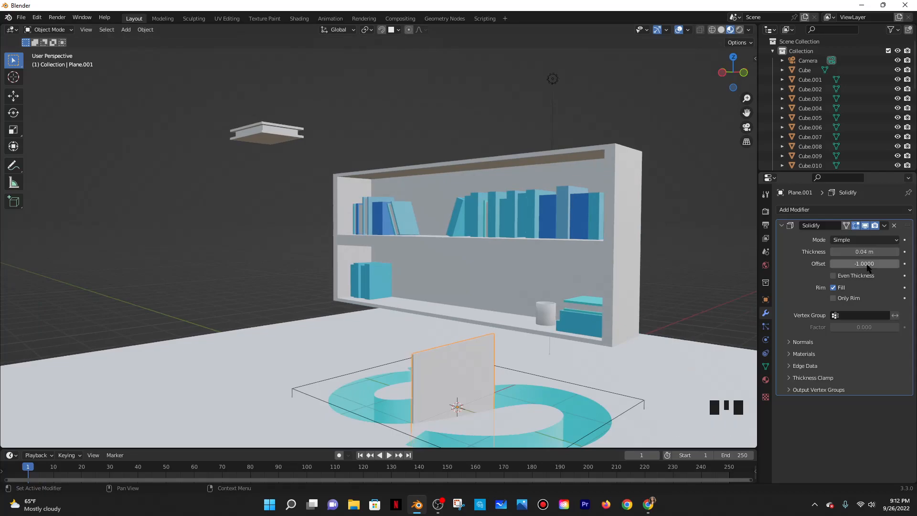
pyautogui.moveTo(628, 308); pyautogui.dragTo(760, 298, button='middle')
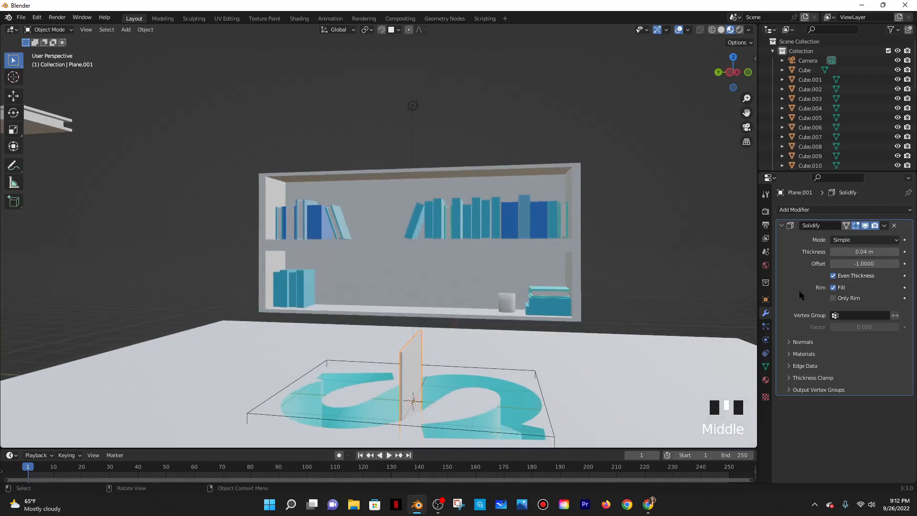
pyautogui.click(883, 225)
pyautogui.click(842, 239)
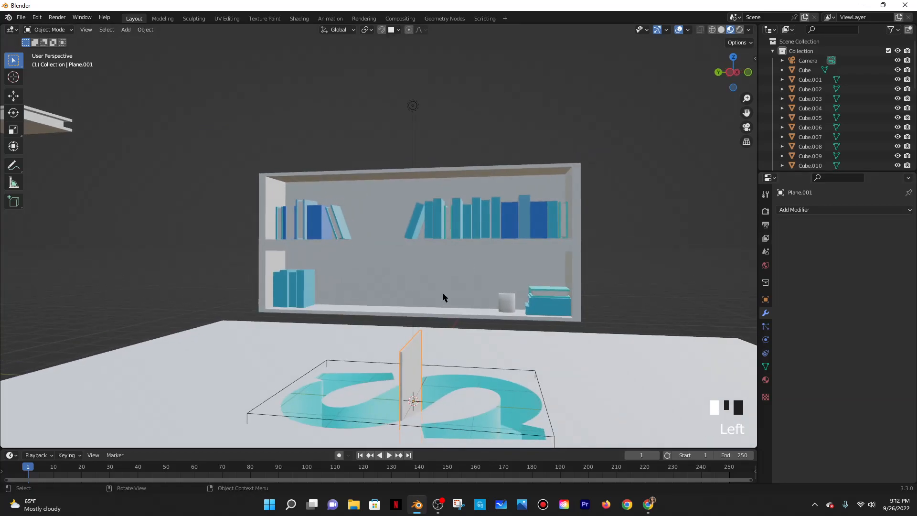
# Move the thin panel to the middle of the lower shelf and scale it to about half its size
pyautogui.scroll(-3, 448, 296)
pyautogui.press('g')
pyautogui.click(448, 311)
pyautogui.press('g')
pyautogui.click(400, 232)
pyautogui.scroll(5, 406, 244)
pyautogui.press('s')
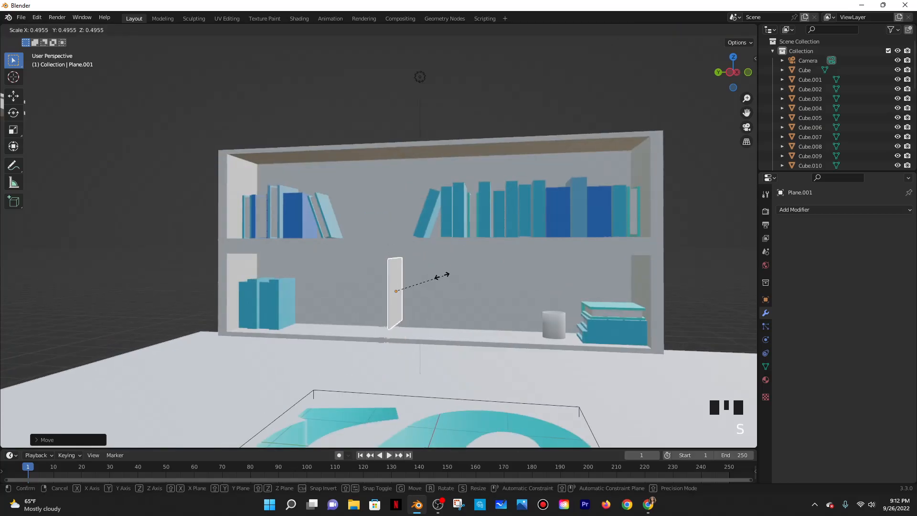
pyautogui.click(451, 279)
pyautogui.moveTo(450, 280); pyautogui.dragTo(462, 282, button='middle')
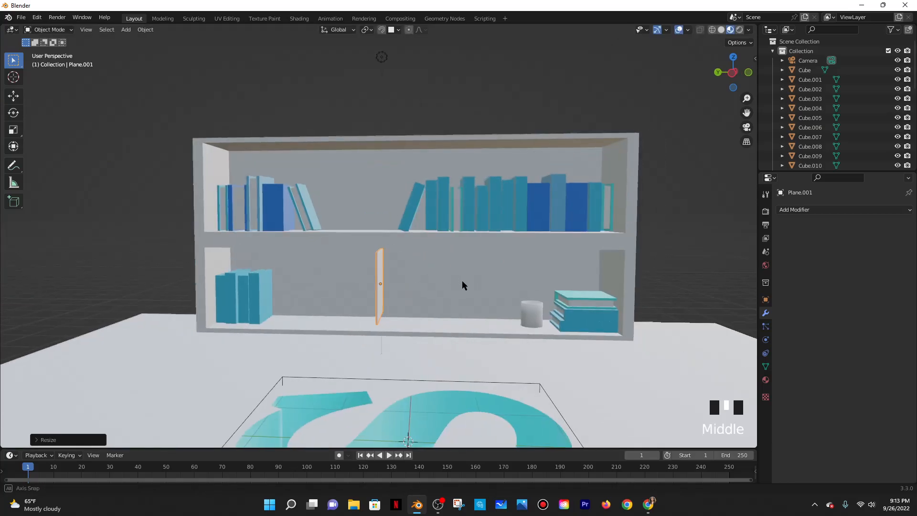
pyautogui.scroll(2, 417, 276)
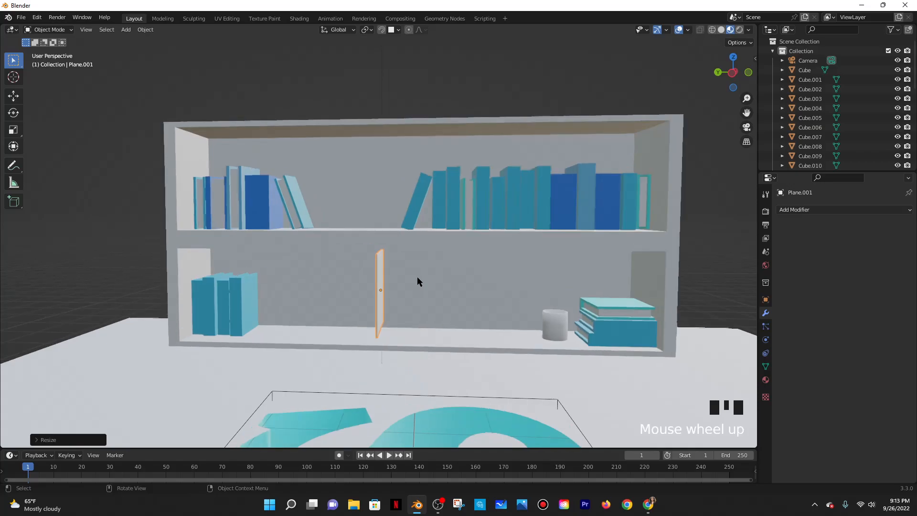
pyautogui.keyDown('shift'); pyautogui.moveTo(416, 274); pyautogui.dragTo(330, 291, button='middle'); pyautogui.keyUp('shift')
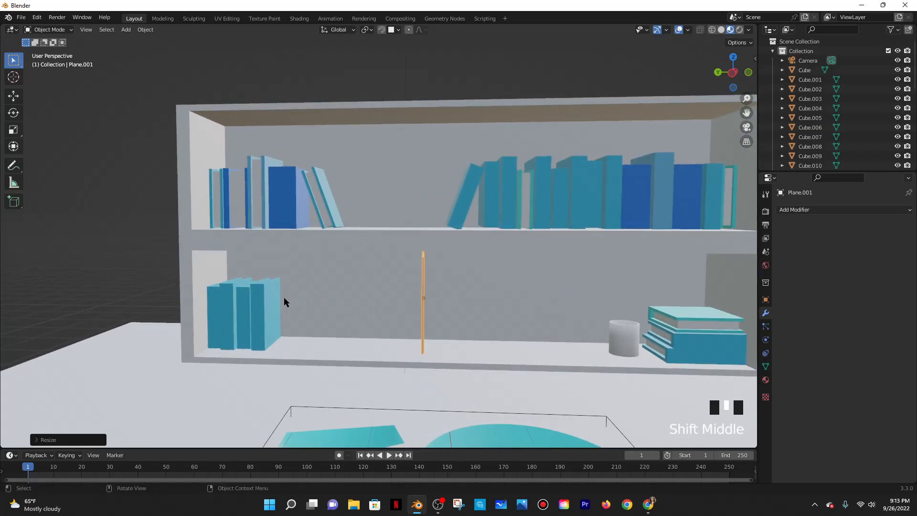
pyautogui.keyDown('shift'); pyautogui.click(265, 308); pyautogui.keyUp('shift')
pyautogui.keyDown('shift'); pyautogui.click(251, 308); pyautogui.keyUp('shift')
pyautogui.keyDown('shift'); pyautogui.click(236, 307); pyautogui.keyUp('shift')
pyautogui.keyDown('shift'); pyautogui.click(224, 305); pyautogui.keyUp('shift')
pyautogui.keyDown('shift'); pyautogui.click(208, 302); pyautogui.keyUp('shift')
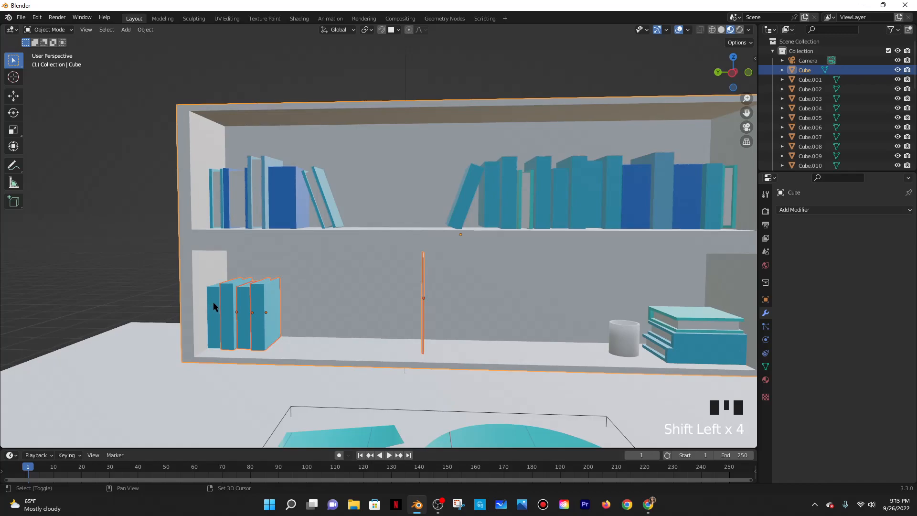
# Move the cup away from the flat book stack toward the middle of the lower shelf
pyautogui.doubleClick(623, 339)
pyautogui.press('g')
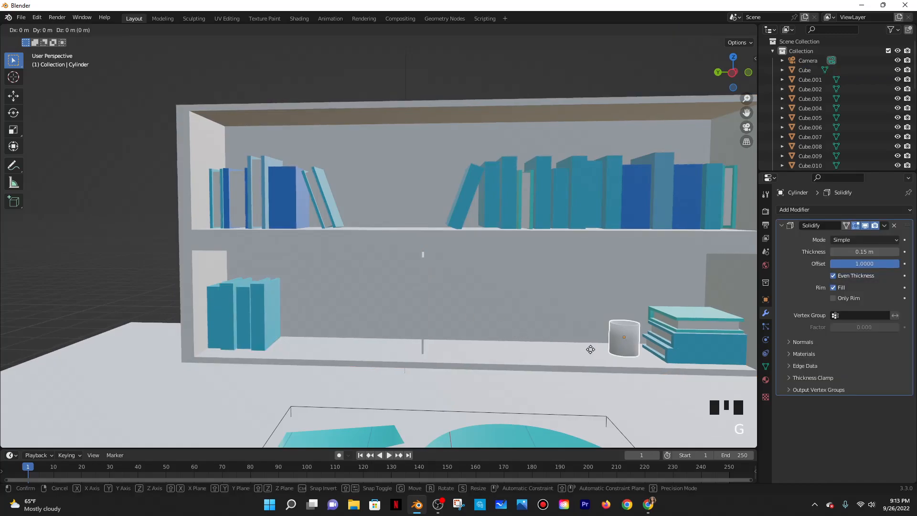
pyautogui.click(390, 330)
# Move the four upright books on the lower shelf about 3.5 m along negative Y, right beside the flat book stack
pyautogui.click(252, 308)
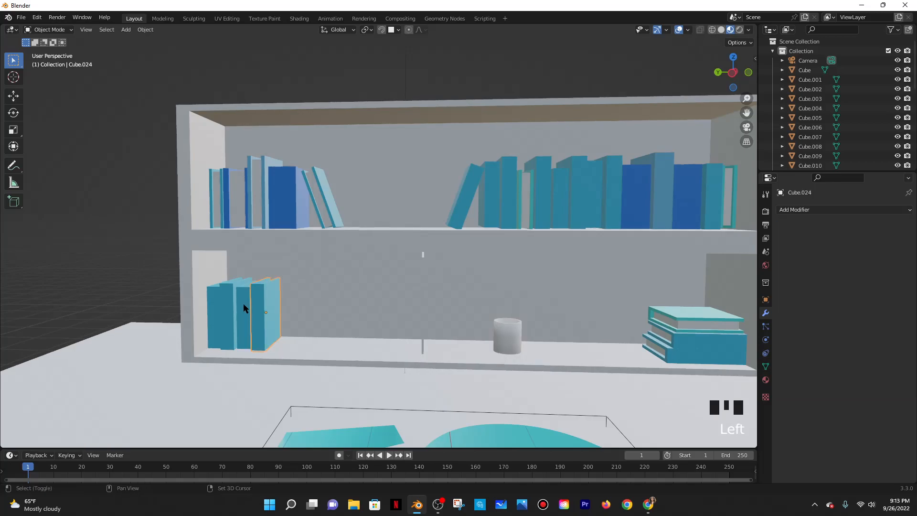
pyautogui.keyDown('shift'); pyautogui.click(217, 305); pyautogui.keyUp('shift')
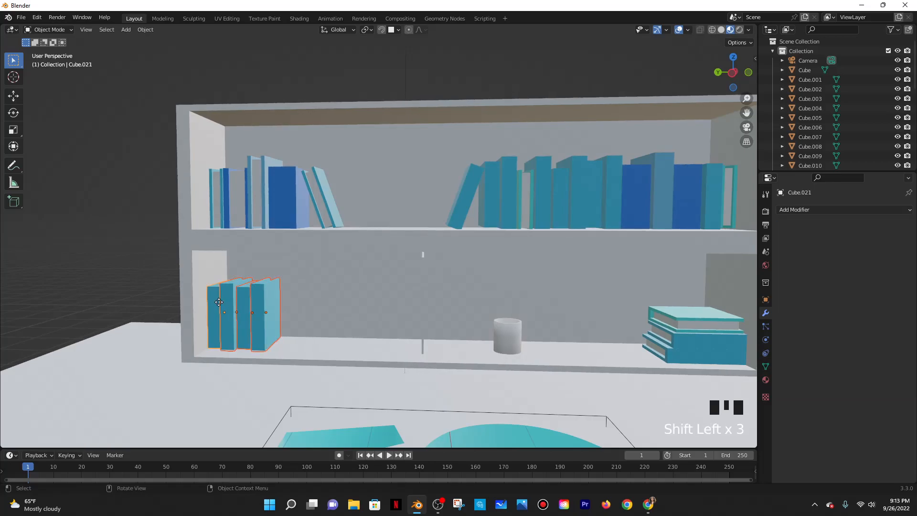
pyautogui.press('g')
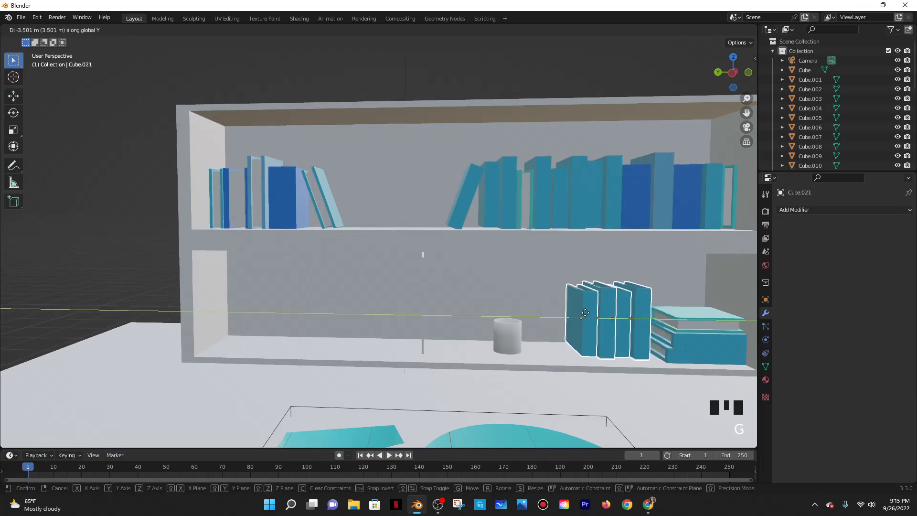
pyautogui.click(590, 313)
pyautogui.keyDown('shift'); pyautogui.moveTo(647, 317); pyautogui.dragTo(560, 316, button='middle'); pyautogui.keyUp('shift')
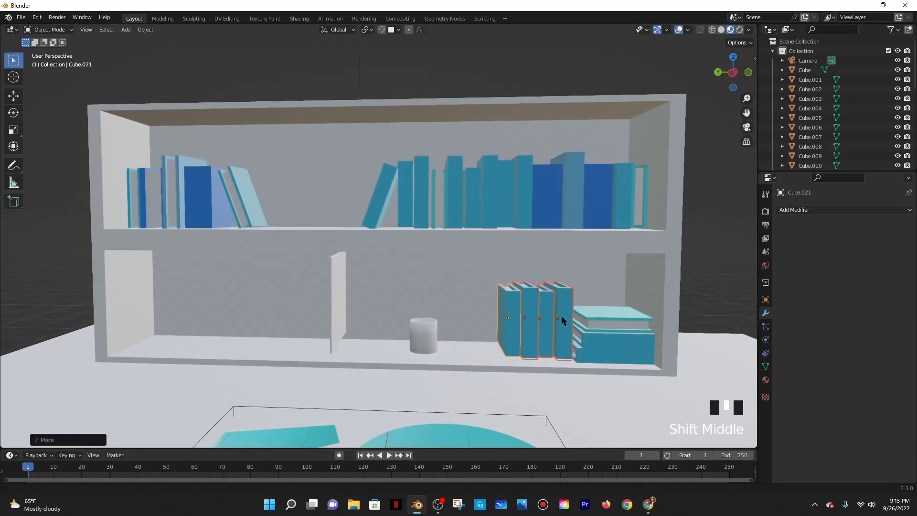
pyautogui.press('g')
pyautogui.click(562, 316)
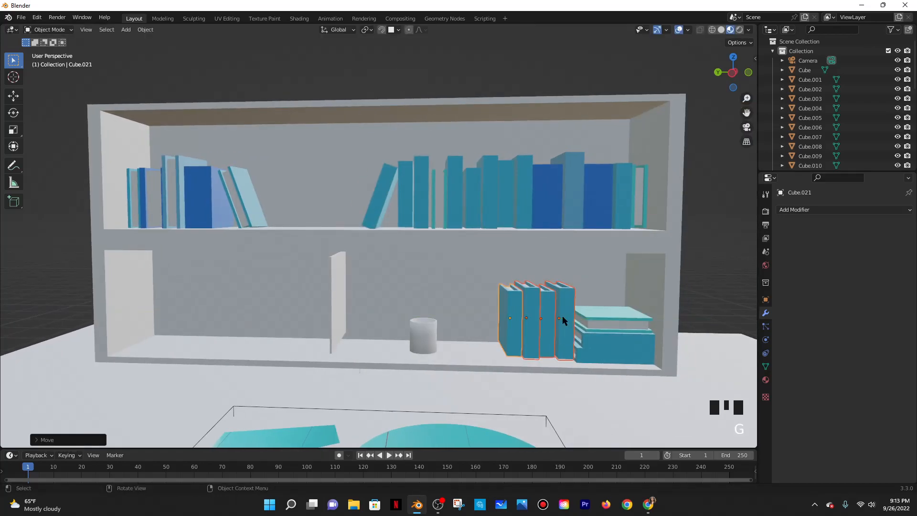
# Move the thin panel along Y to the empty end of the lower shelf, near the side wall
pyautogui.click(344, 297)
pyautogui.keyDown('shift'); pyautogui.moveTo(420, 293); pyautogui.dragTo(544, 306, button='middle'); pyautogui.keyUp('shift')
pyautogui.press('g')
pyautogui.press('y')
pyautogui.click(296, 306)
# Tilt the panel about 8° toward the side wall and lower it about 0.07 m along Z
pyautogui.keyDown('shift'); pyautogui.moveTo(411, 313); pyautogui.dragTo(475, 299, button='middle'); pyautogui.keyUp('shift')
pyautogui.scroll(2, 477, 307)
pyautogui.press('r')
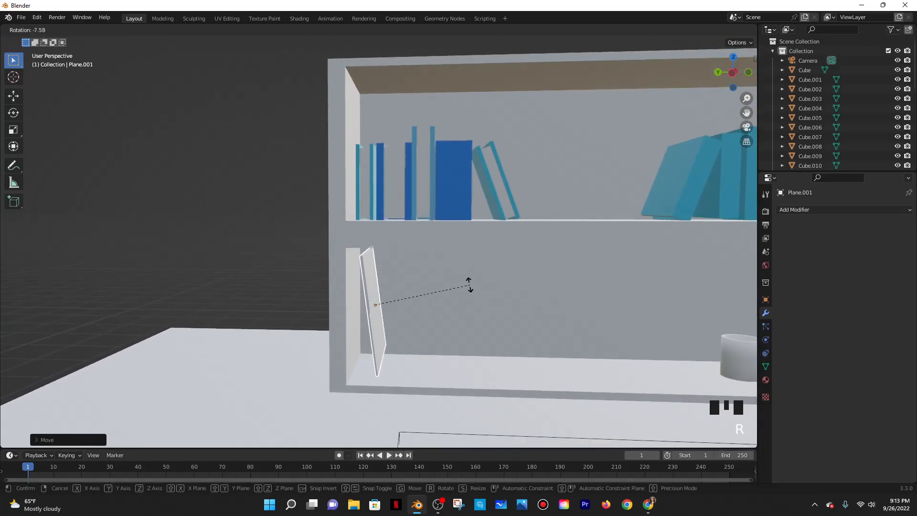
pyautogui.click(467, 286)
pyautogui.press('g')
pyautogui.press('z')
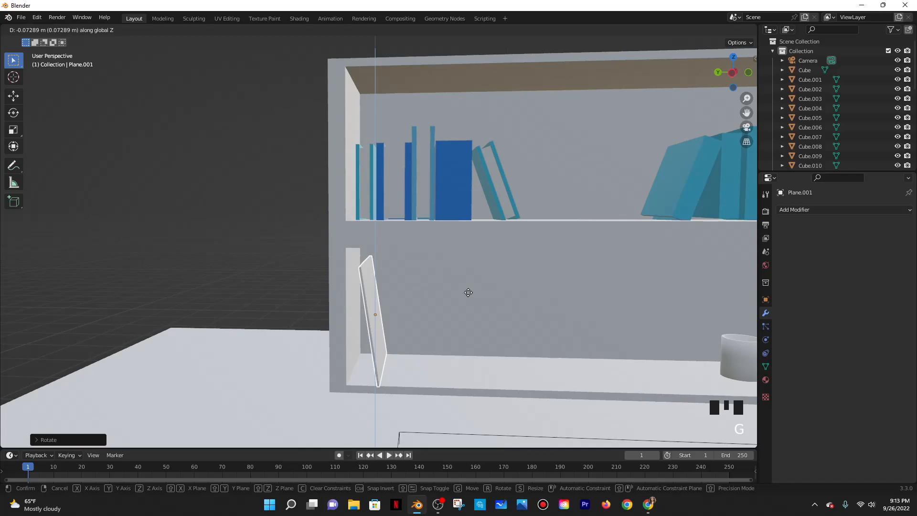
pyautogui.click(468, 294)
# Scale the tilted panel down slightly and lower it along Z onto the shelf
pyautogui.keyDown('shift'); pyautogui.moveTo(465, 306); pyautogui.dragTo(480, 289, button='middle'); pyautogui.keyUp('shift')
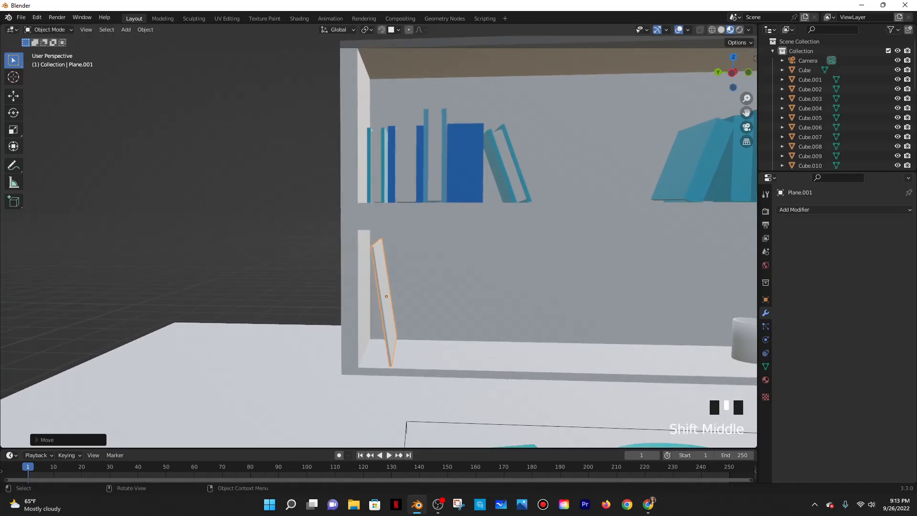
pyautogui.press('s')
pyautogui.click(466, 286)
pyautogui.scroll(1, 467, 287)
pyautogui.press('g')
pyautogui.press('z')
pyautogui.click(461, 300)
pyautogui.moveTo(461, 299); pyautogui.dragTo(438, 296, button='middle')
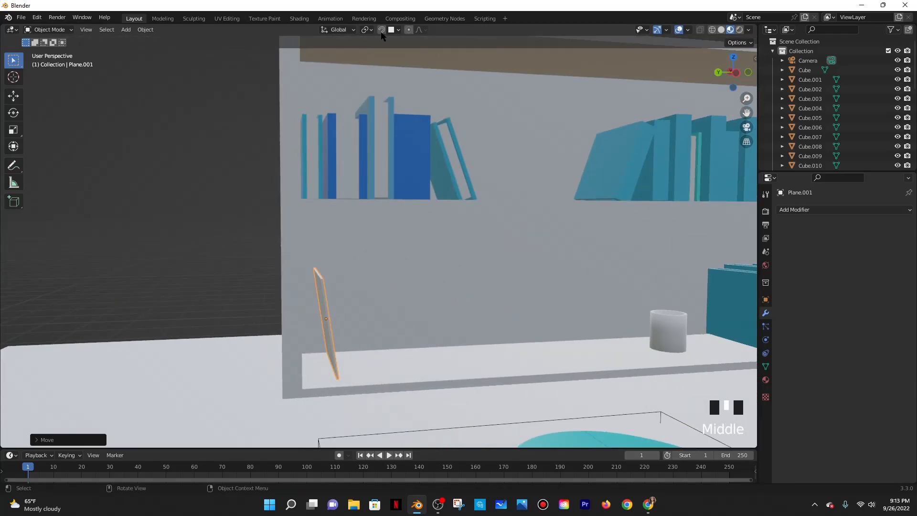
pyautogui.keyDown('shift'); pyautogui.moveTo(445, 215); pyautogui.dragTo(462, 211, button='middle'); pyautogui.keyUp('shift')
pyautogui.press('Tab')
pyautogui.moveTo(338, 282); pyautogui.dragTo(368, 269, button='middle')
pyautogui.doubleClick(356, 262)
pyautogui.press('g')
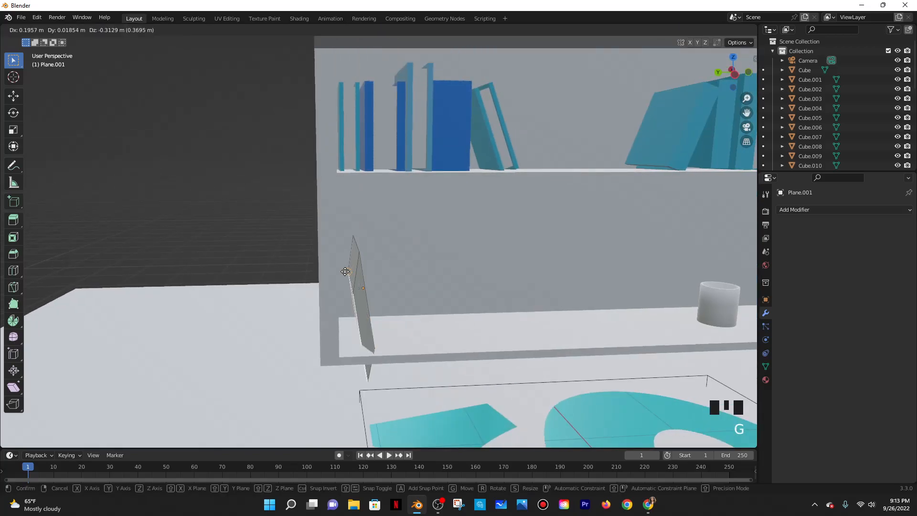
pyautogui.press('Escape')
pyautogui.scroll(5, 370, 253)
pyautogui.press('Tab')
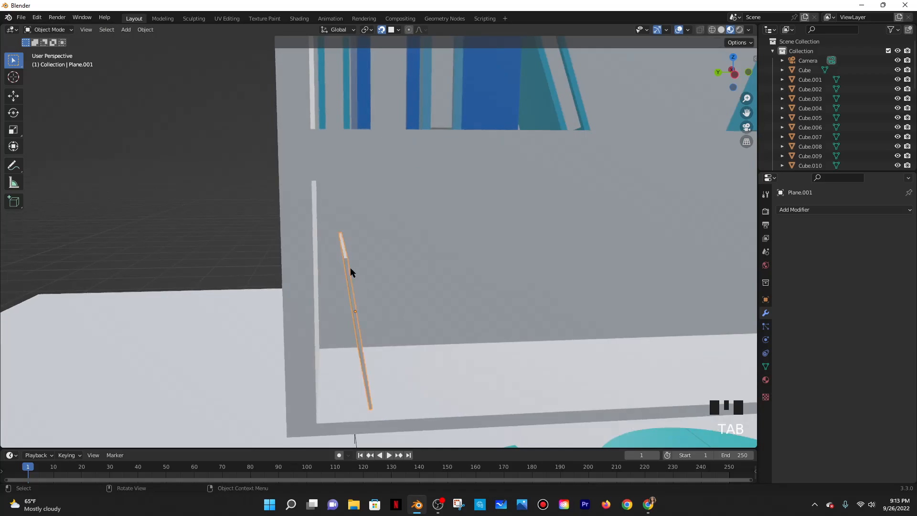
# Move the tilted panel along Y until its upper edge leans against the side wall
pyautogui.press('g')
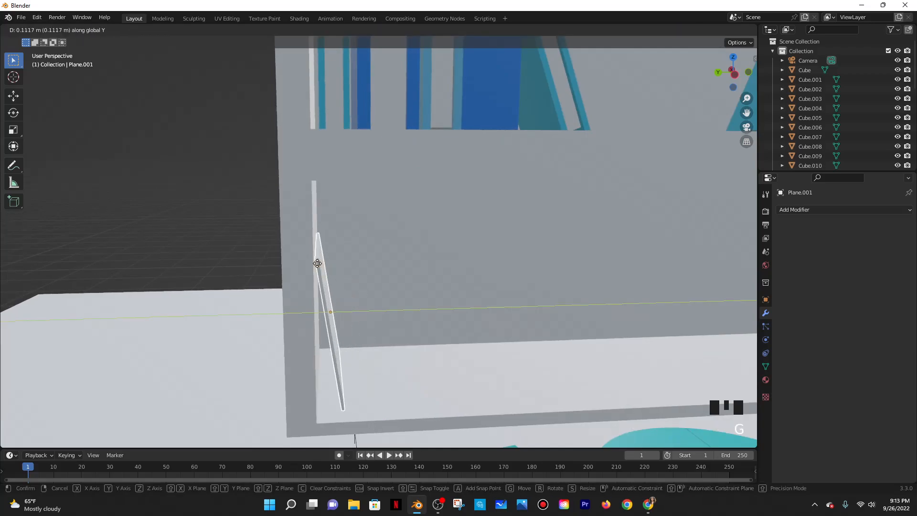
pyautogui.click(379, 267)
pyautogui.moveTo(379, 267); pyautogui.dragTo(412, 276, button='middle')
pyautogui.press('Tab')
# Move the leaning panel along X to adjust its depth on the shelf
pyautogui.scroll(-5, 419, 267)
pyautogui.scroll(-4, 419, 267)
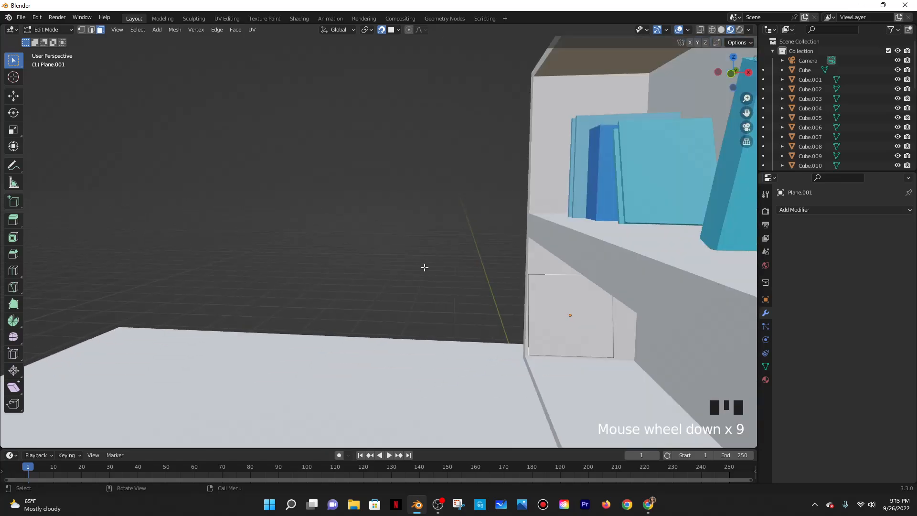
pyautogui.scroll(2, 509, 301)
pyautogui.press('Tab')
pyautogui.press('g')
pyautogui.press('x')
pyautogui.click(568, 307)
pyautogui.moveTo(568, 307); pyautogui.dragTo(583, 290, button='middle')
pyautogui.scroll(3, 583, 291)
pyautogui.keyDown('shift'); pyautogui.moveTo(530, 311); pyautogui.dragTo(420, 295, button='middle'); pyautogui.keyUp('shift')
pyautogui.scroll(-8, 523, 274)
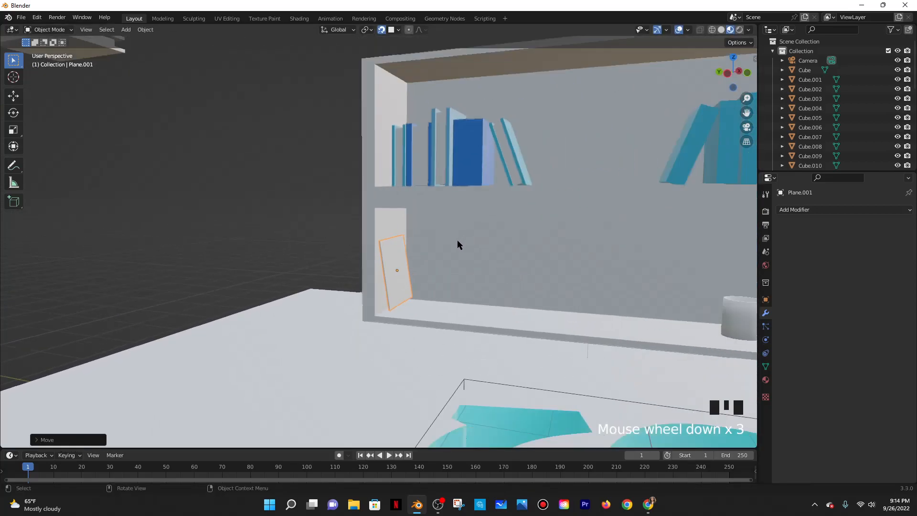
# Switch to Google Chrome and search the web for "blue album disco covers" in a new tab
pyautogui.moveTo(647, 504)
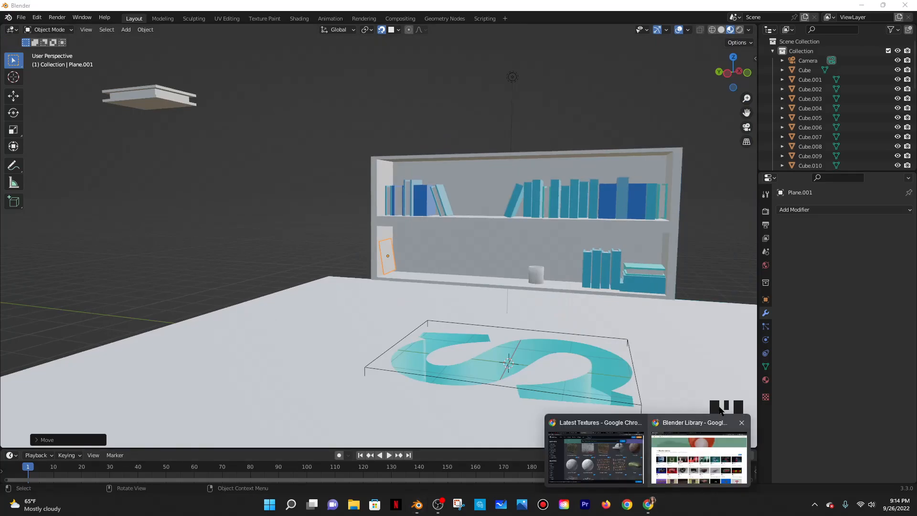
pyautogui.click(701, 454)
pyautogui.click(471, 8)
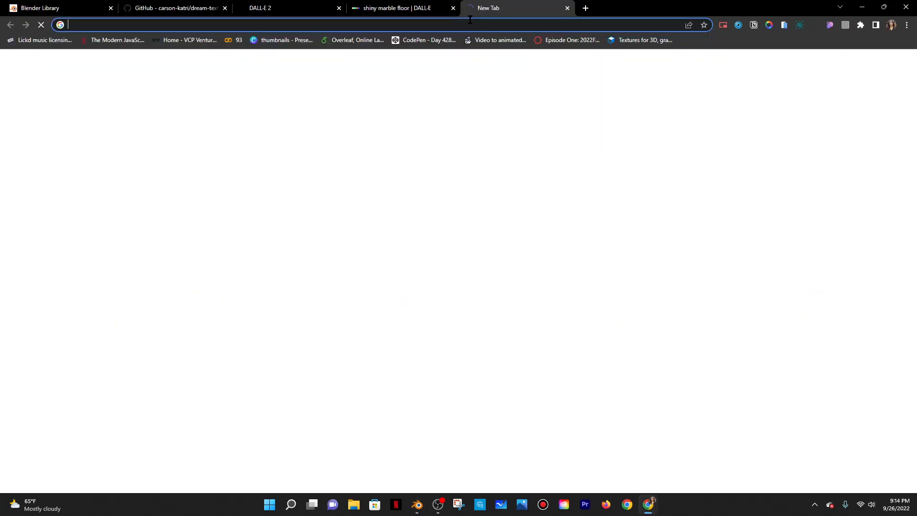
pyautogui.write('blue albu')
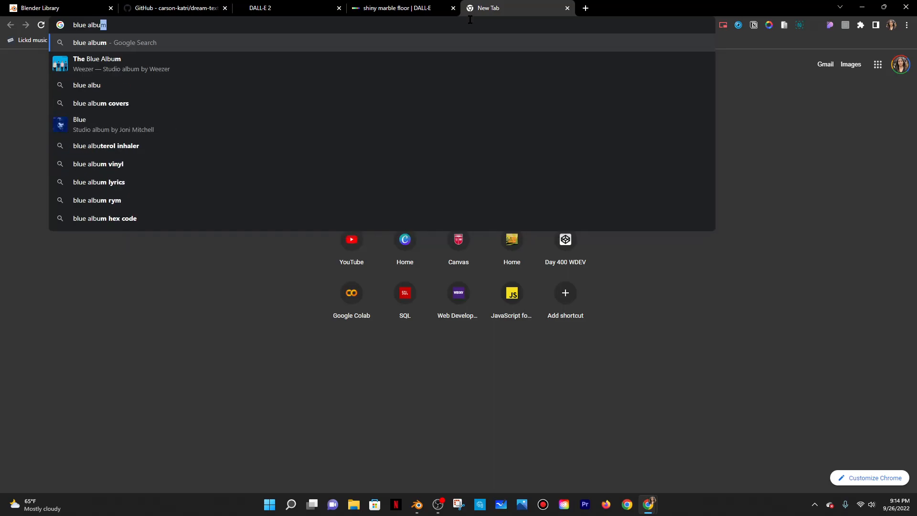
pyautogui.write('m disco covers')
pyautogui.press('Return')
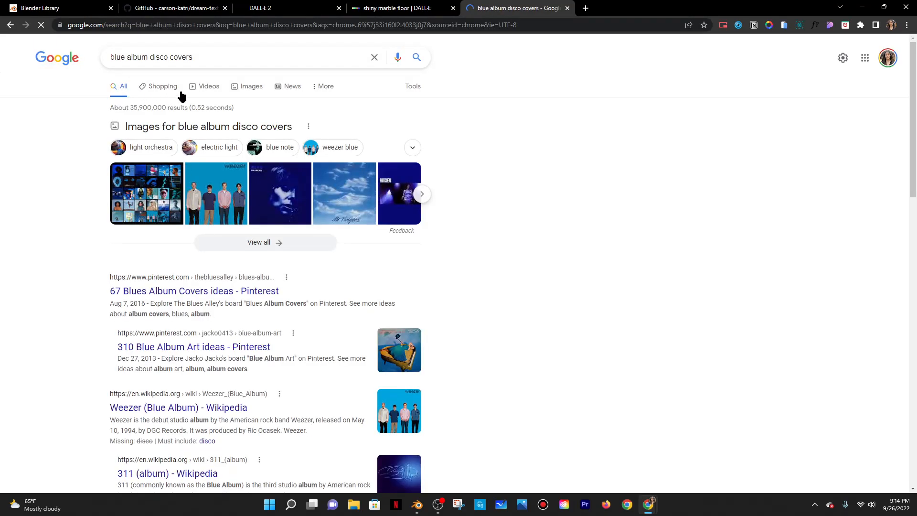
# Show the image results for the blue album disco covers search and open the Pure Disco cover
pyautogui.click(371, 123)
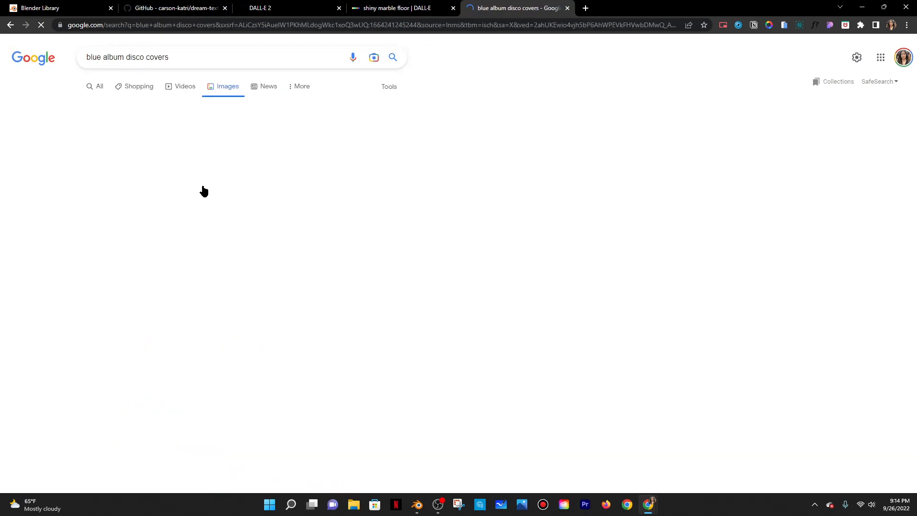
pyautogui.scroll(-1, 330, 221)
pyautogui.scroll(1, 230, 219)
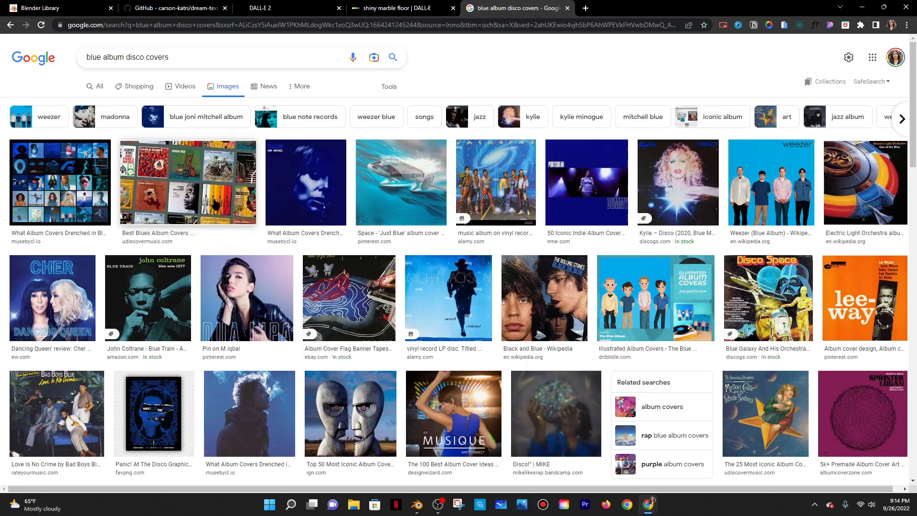
pyautogui.scroll(-1, 346, 211)
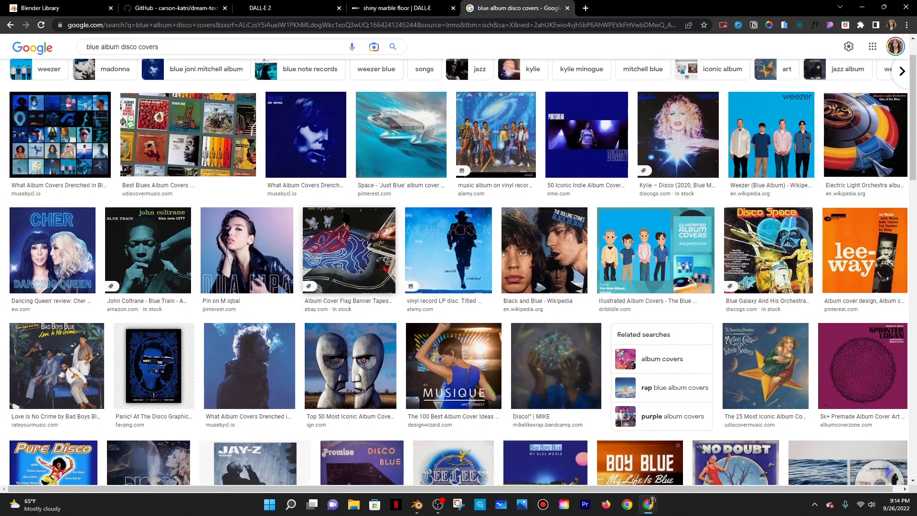
pyautogui.scroll(1, 344, 216)
pyautogui.scroll(-7, 382, 305)
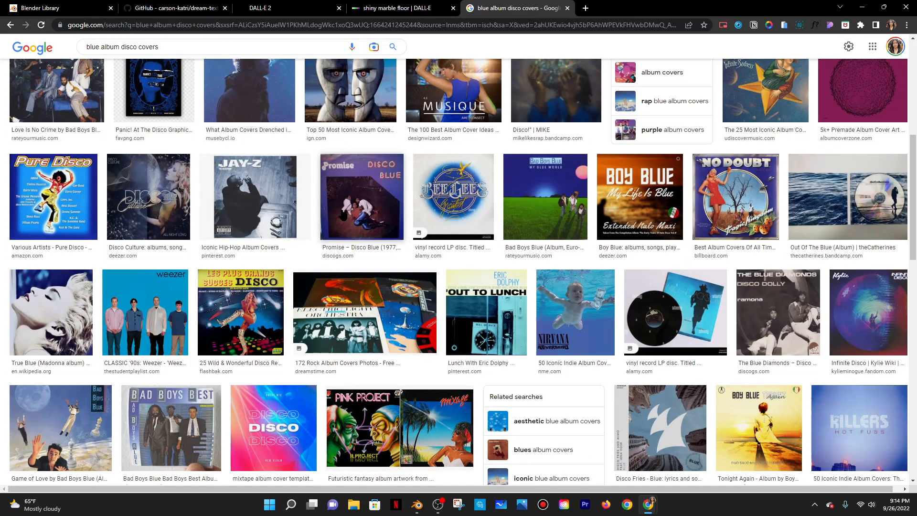
pyautogui.click(41, 203)
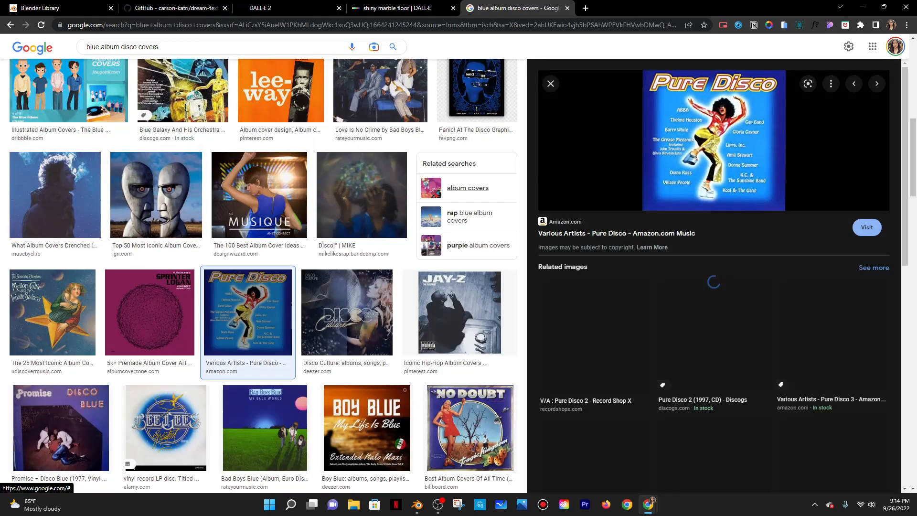
# Save the Pure Disco cover image into a new desktop folder named Blue S
pyautogui.rightClick(718, 139)
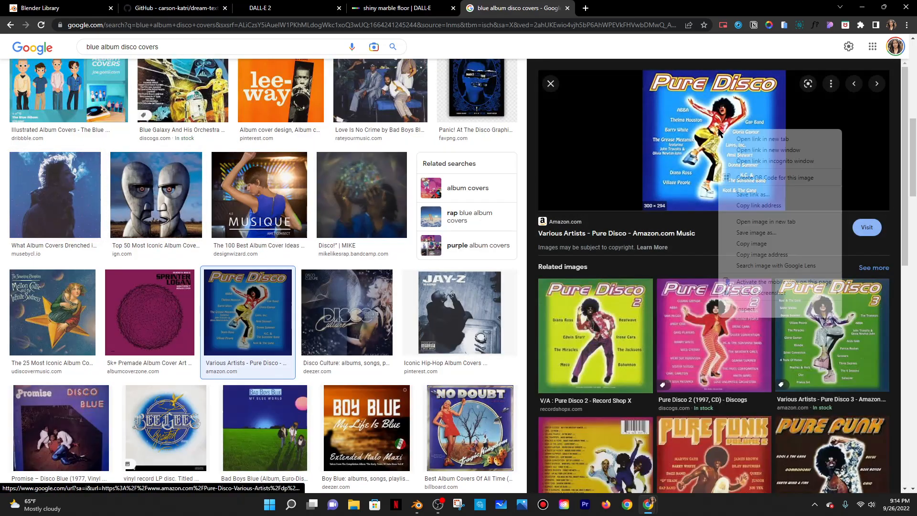
pyautogui.click(752, 234)
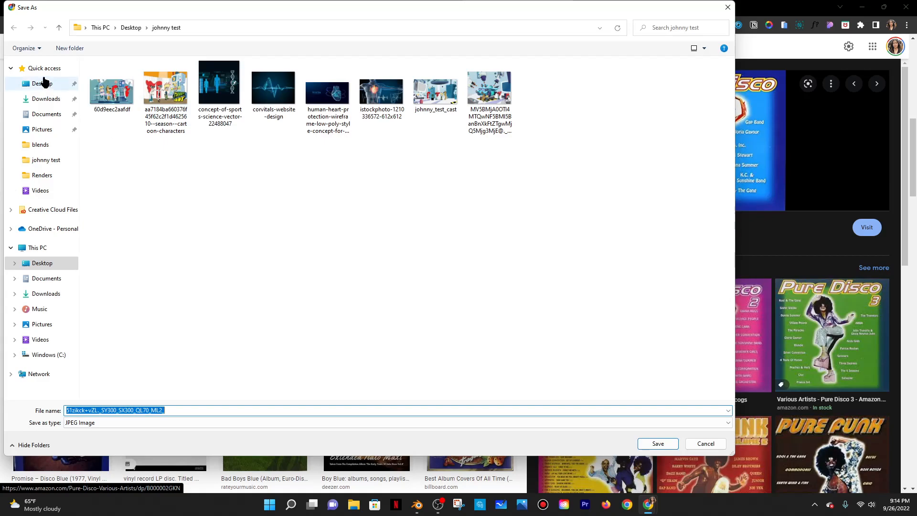
pyautogui.click(43, 68)
pyautogui.click(46, 83)
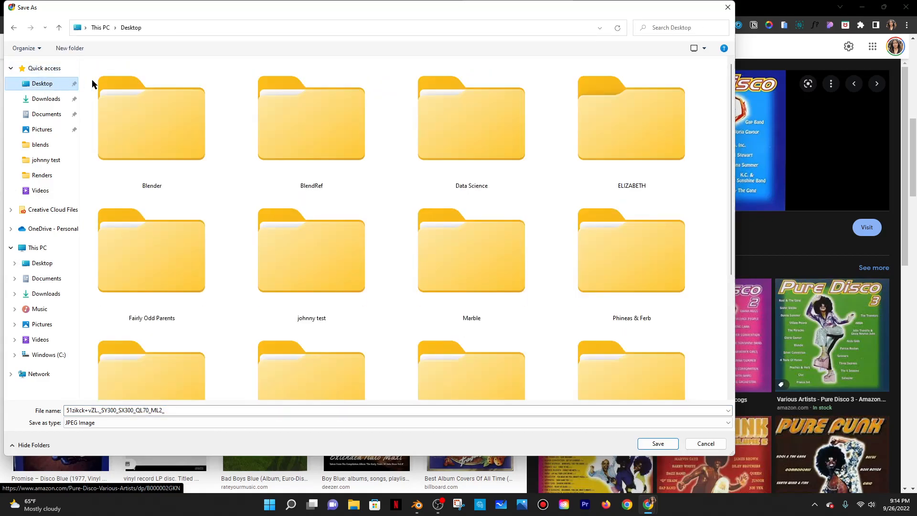
pyautogui.scroll(-5, 372, 155)
pyautogui.scroll(5, 368, 153)
pyautogui.click(72, 48)
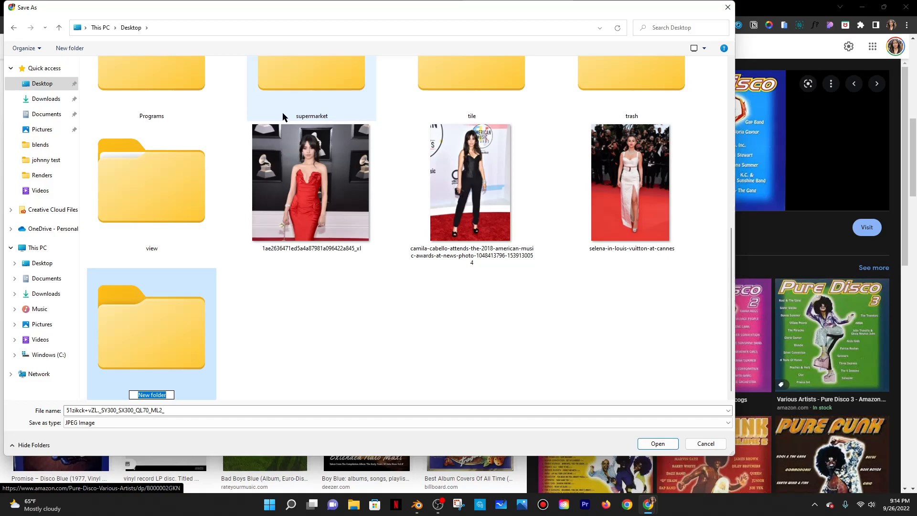
pyautogui.press('Return')
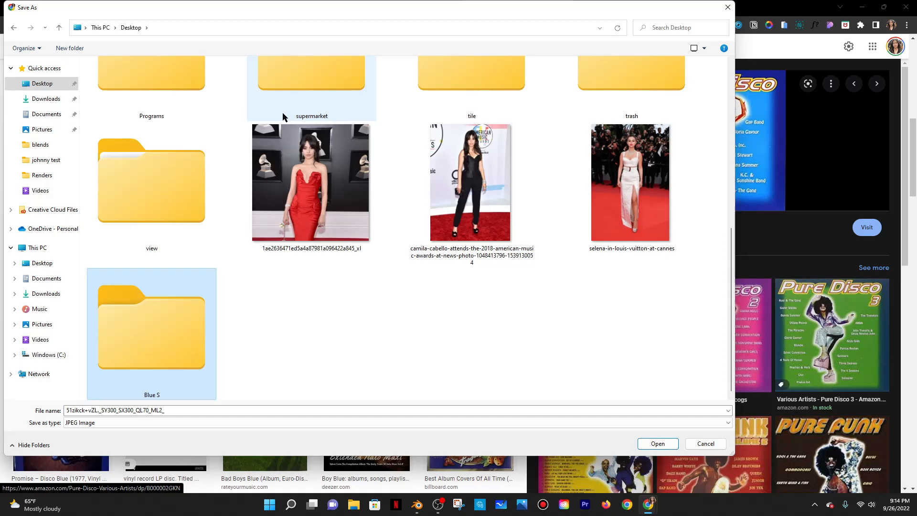
pyautogui.doubleClick(164, 324)
pyautogui.click(657, 443)
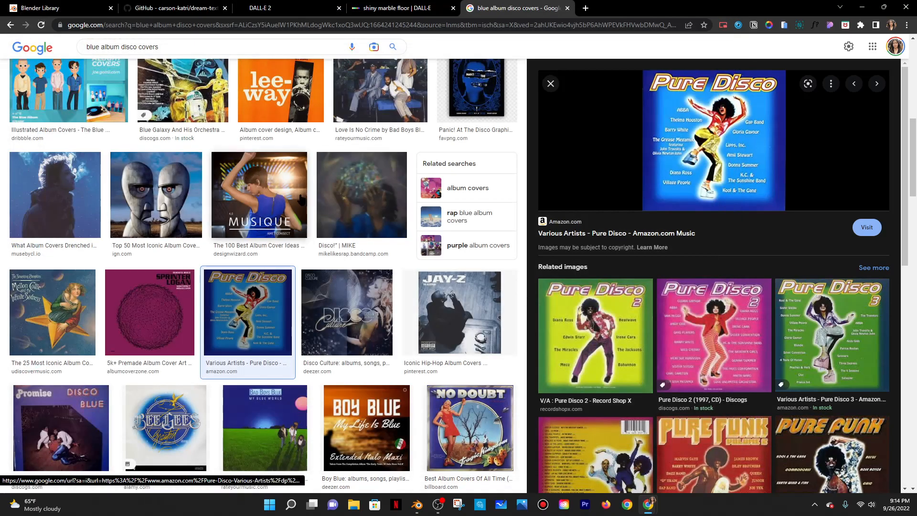
pyautogui.press('Escape')
pyautogui.scroll(-1, 451, 240)
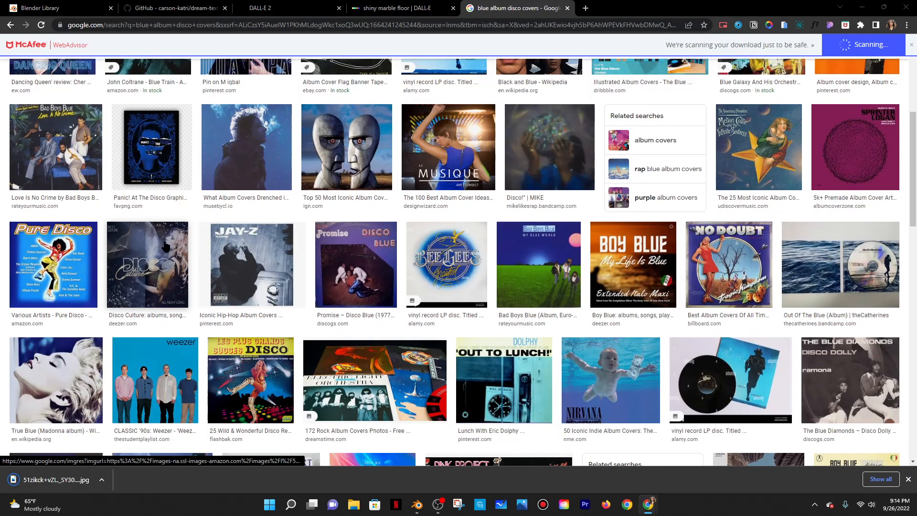
pyautogui.scroll(-2, 165, 246)
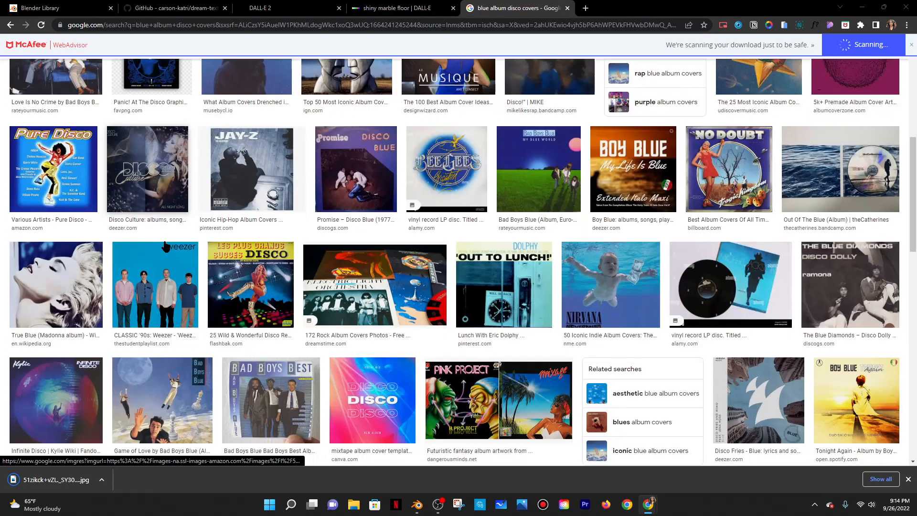
pyautogui.click(173, 281)
pyautogui.scroll(3, 69, 170)
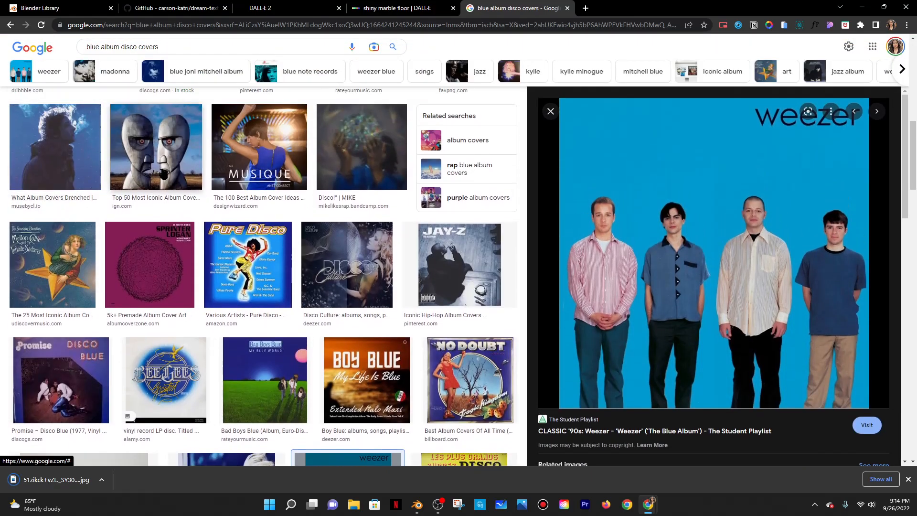
pyautogui.click(550, 110)
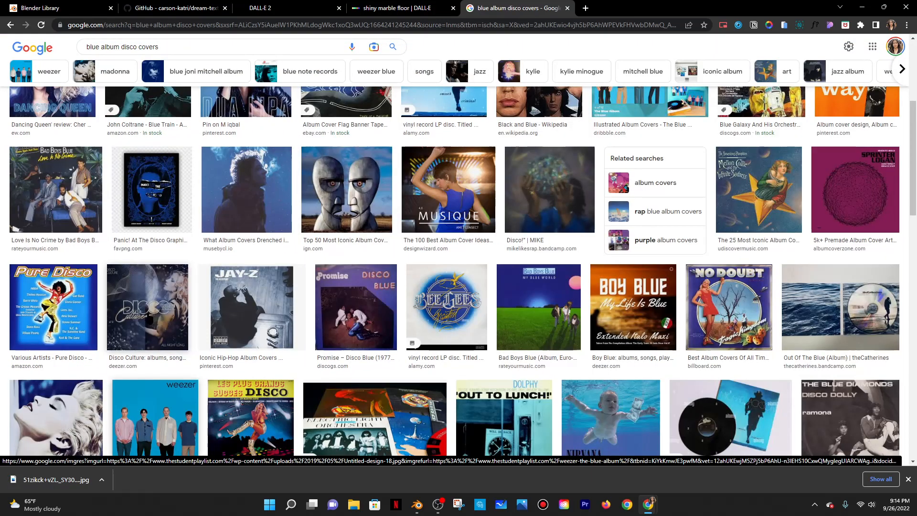
# Try to save a Madonna True Blue album cover from the image results into the Blue S folder
pyautogui.scroll(-3, 88, 318)
pyautogui.click(87, 317)
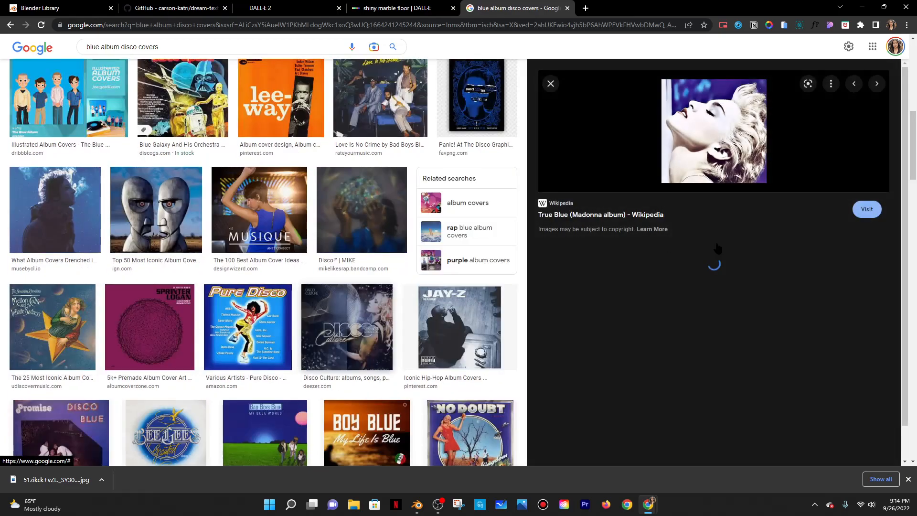
pyautogui.rightClick(716, 150)
pyautogui.click(748, 263)
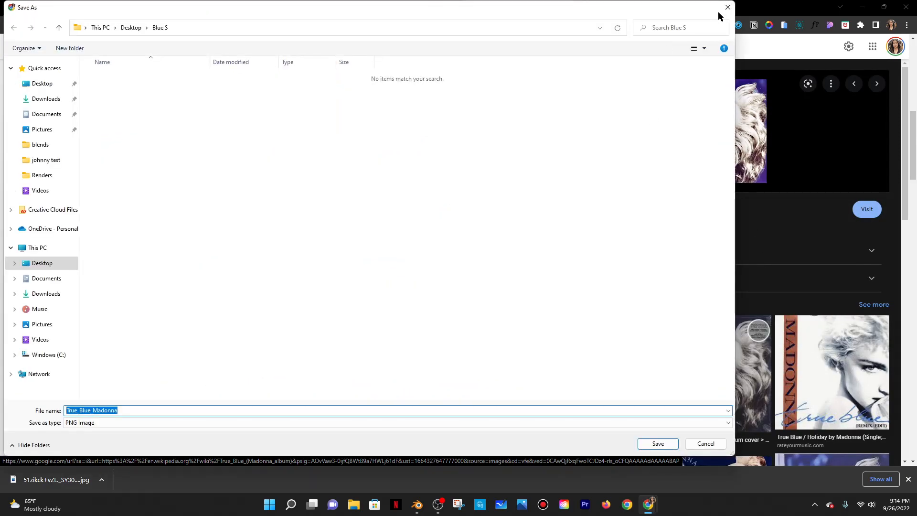
pyautogui.click(727, 6)
pyautogui.click(714, 362)
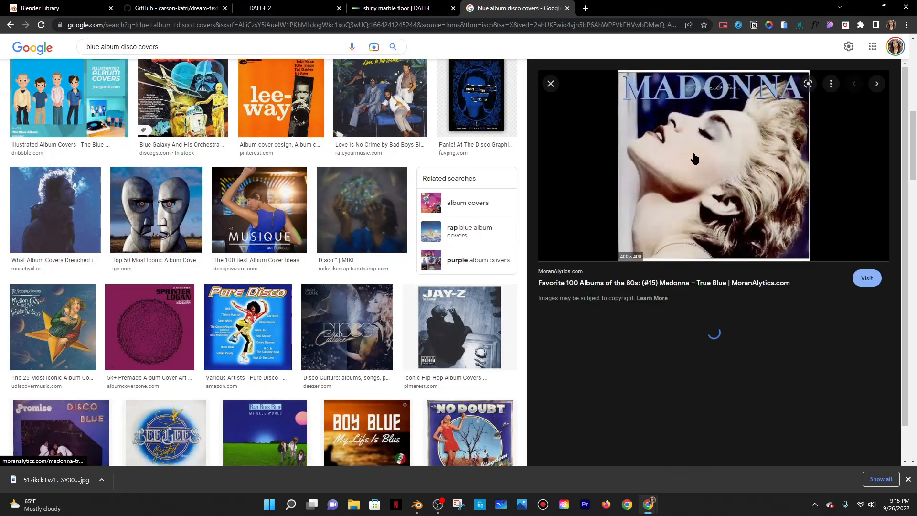
pyautogui.rightClick(698, 144)
pyautogui.click(736, 244)
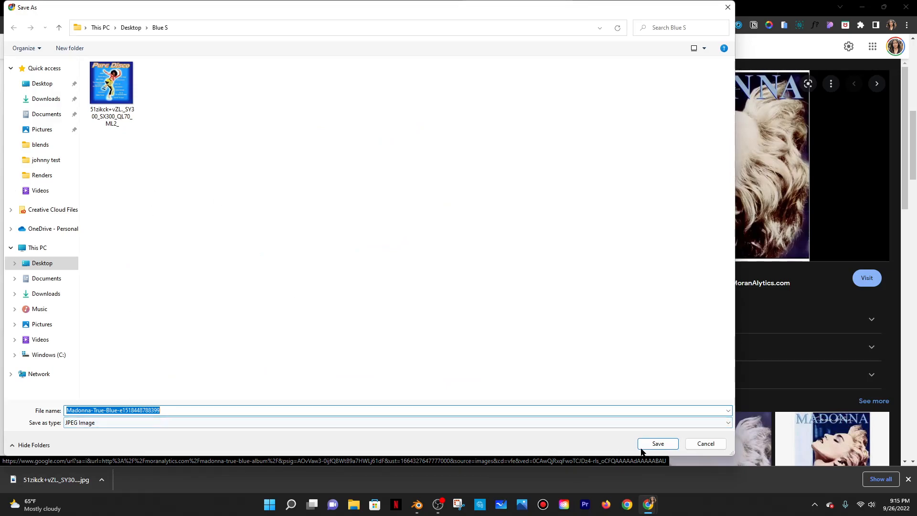
pyautogui.click(654, 443)
pyautogui.scroll(-10, 652, 443)
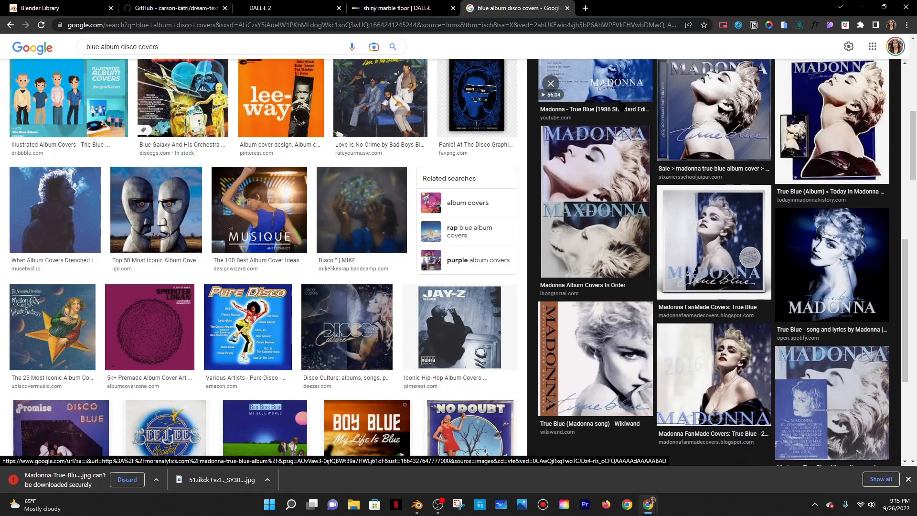
pyautogui.click(550, 83)
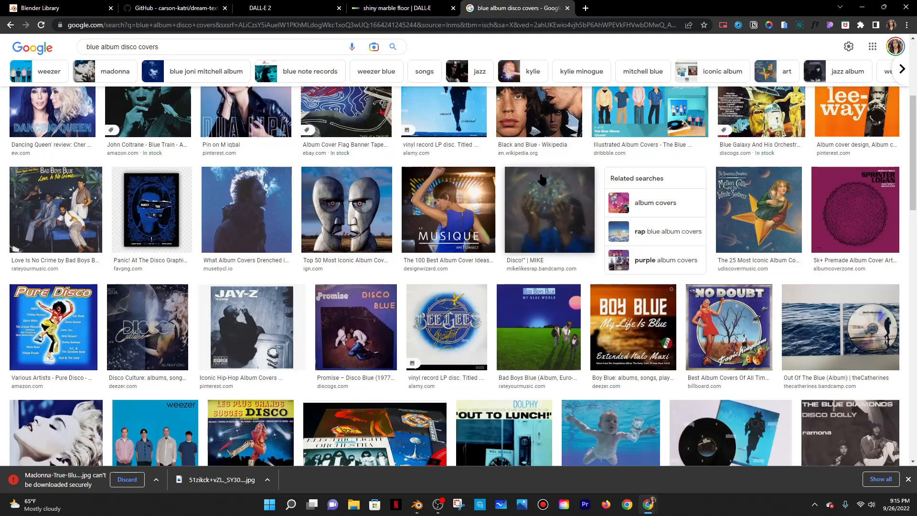
# Open the Panic! At The Disco Death of a Bachelor cover and save its image as s-l1600 in the Blue S folder
pyautogui.scroll(1, 542, 181)
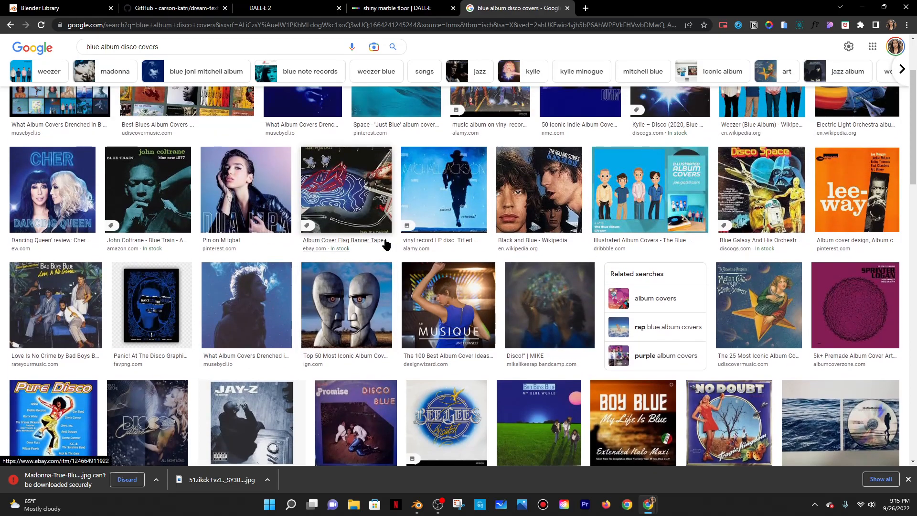
pyautogui.click(385, 243)
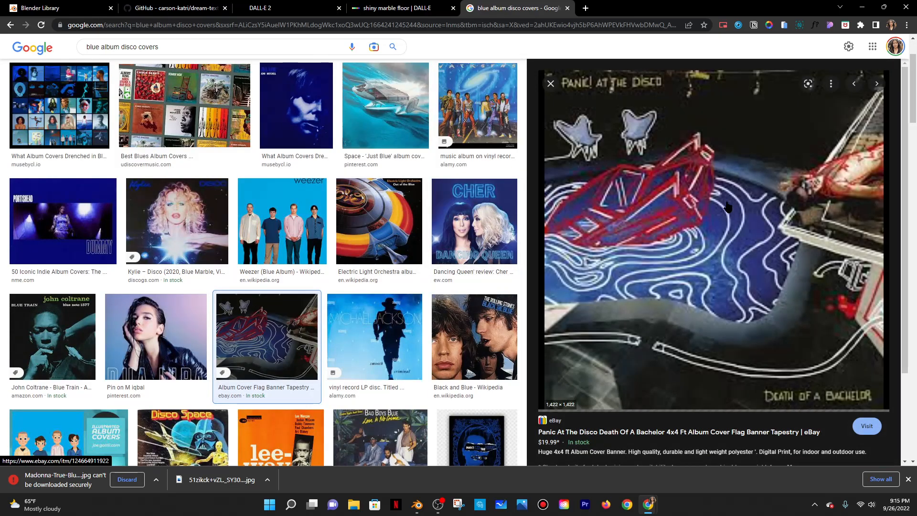
pyautogui.rightClick(677, 178)
pyautogui.click(704, 285)
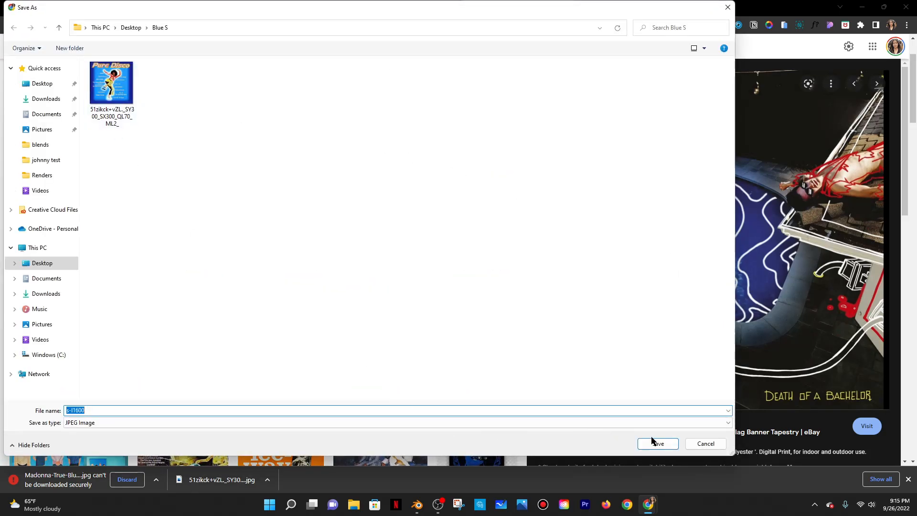
pyautogui.click(652, 440)
# Save the Jacksons' Victory album cover image from Alamy into the Blue S folder and close its preview
pyautogui.scroll(-6, 530, 105)
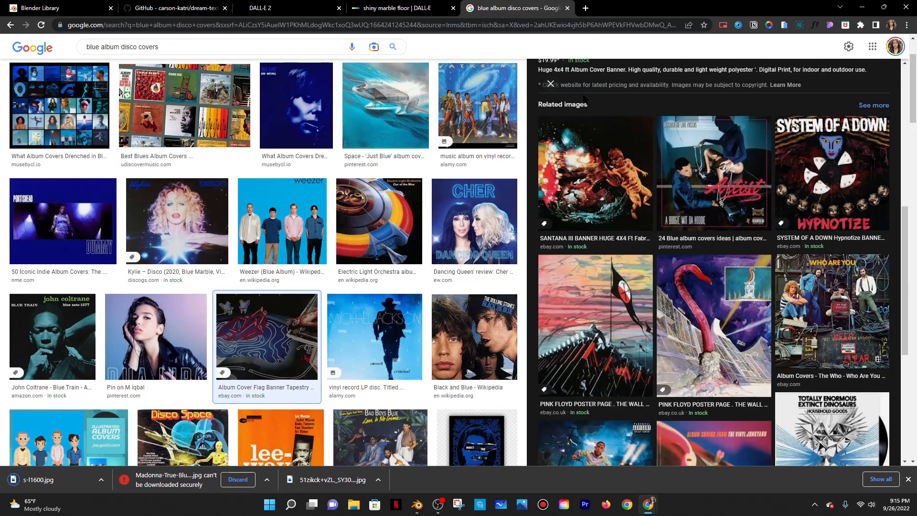
pyautogui.click(497, 98)
pyautogui.rightClick(643, 140)
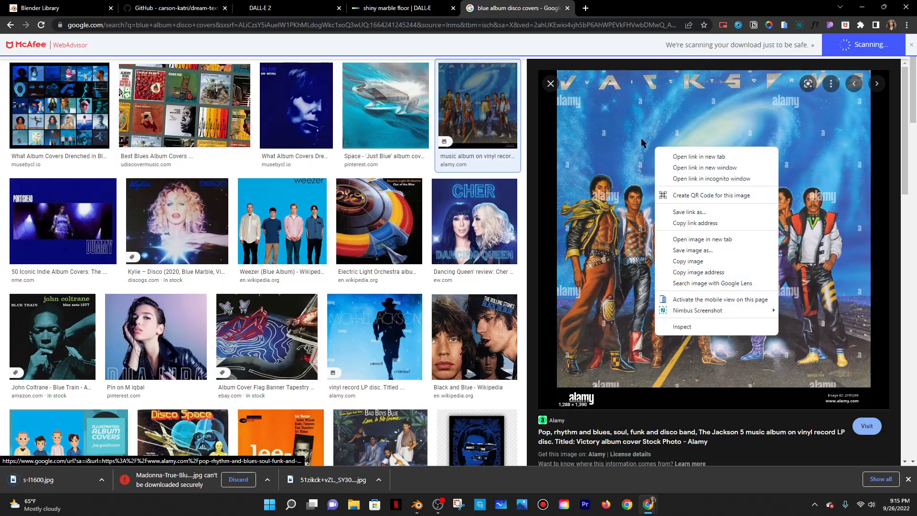
pyautogui.click(710, 248)
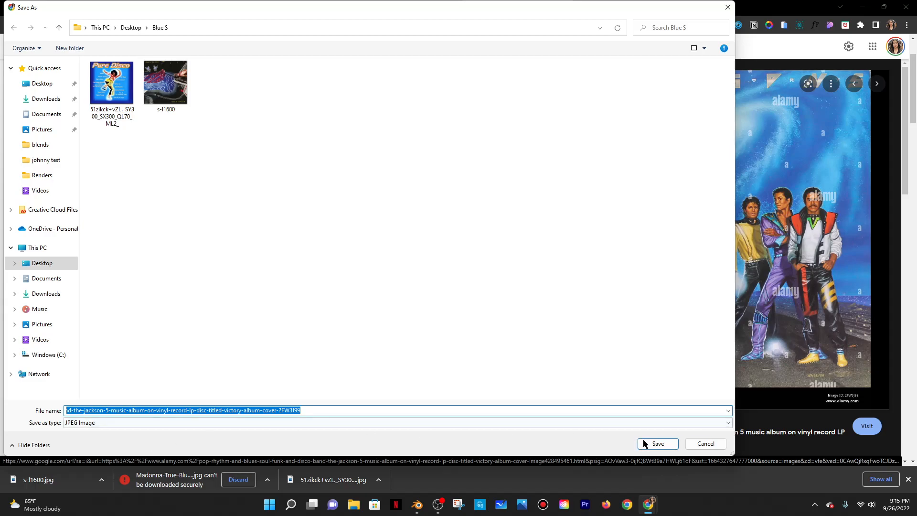
pyautogui.click(640, 443)
pyautogui.press('Escape')
# Find the Blue Cover album art from Spotify further down the image results and save it into the Blue S folder
pyautogui.scroll(-10, 333, 236)
pyautogui.scroll(-3, 333, 234)
pyautogui.scroll(-2, 332, 234)
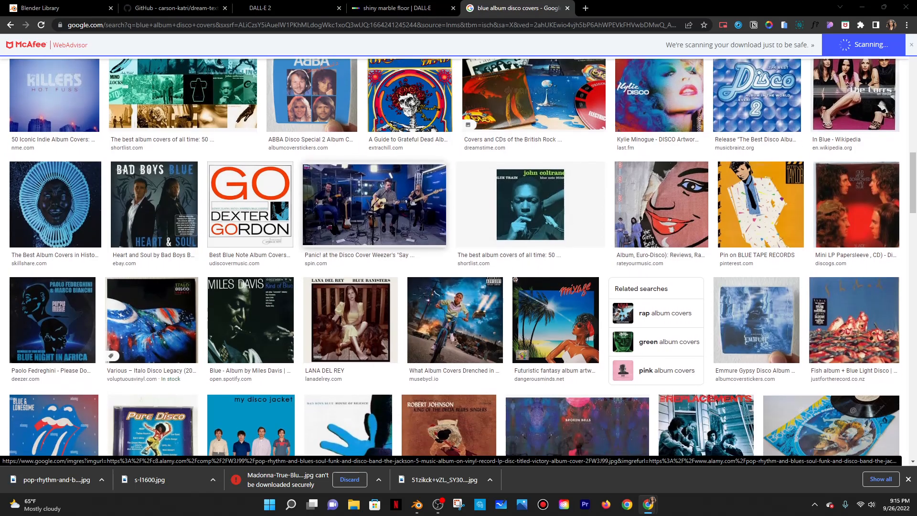
pyautogui.scroll(-1, 332, 225)
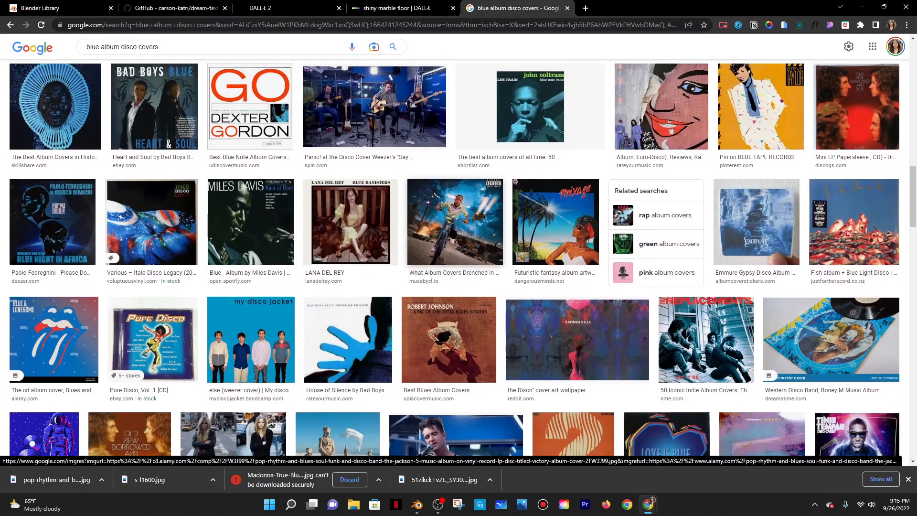
pyautogui.scroll(-3, 301, 211)
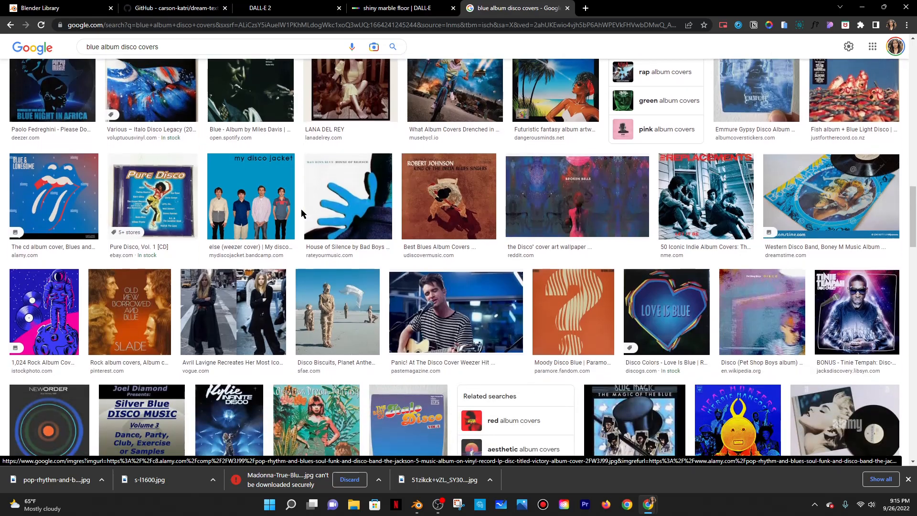
pyautogui.scroll(-1, 301, 213)
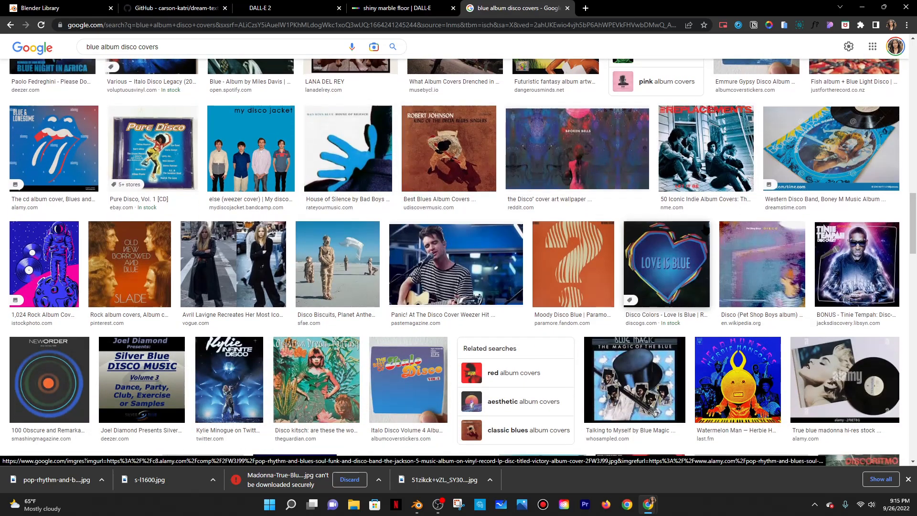
pyautogui.scroll(-5, 453, 258)
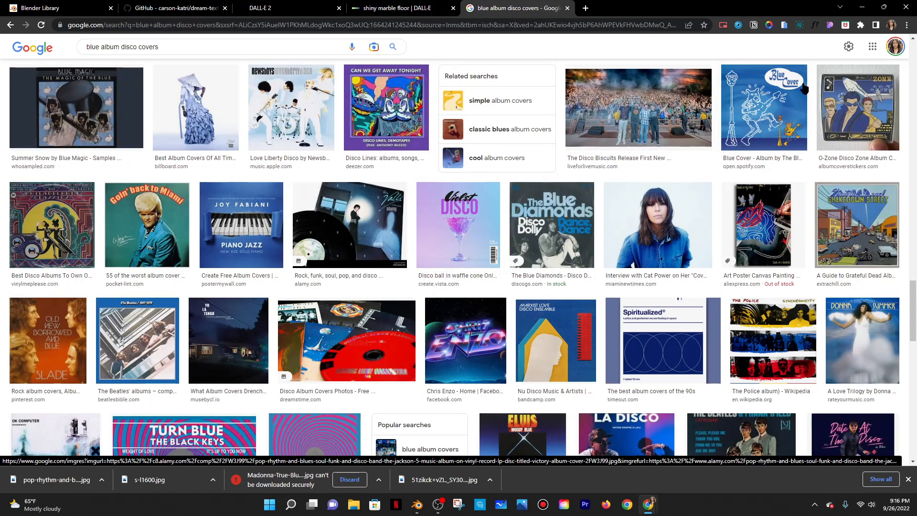
pyautogui.click(726, 115)
pyautogui.rightClick(693, 231)
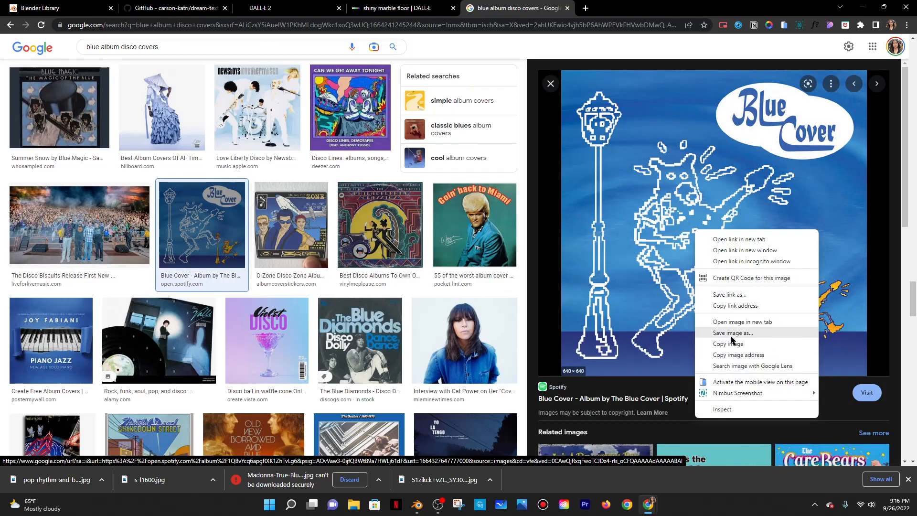
pyautogui.click(786, 362)
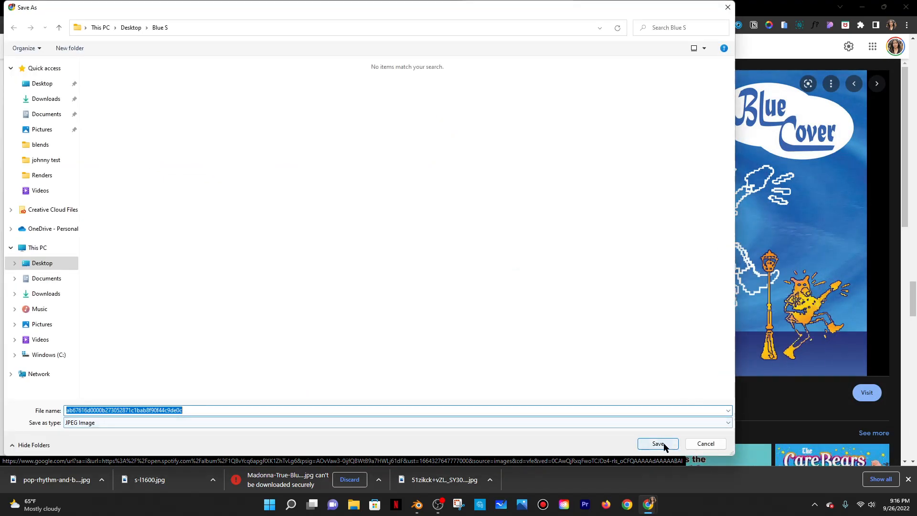
pyautogui.click(663, 445)
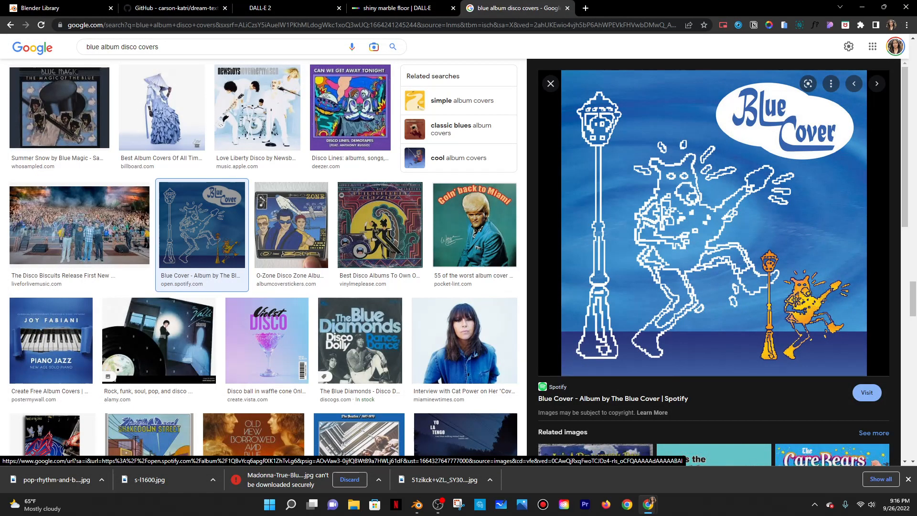
# Switch to Blender and give the leaning panel a new material with an Image Texture as its base color
pyautogui.click(860, 7)
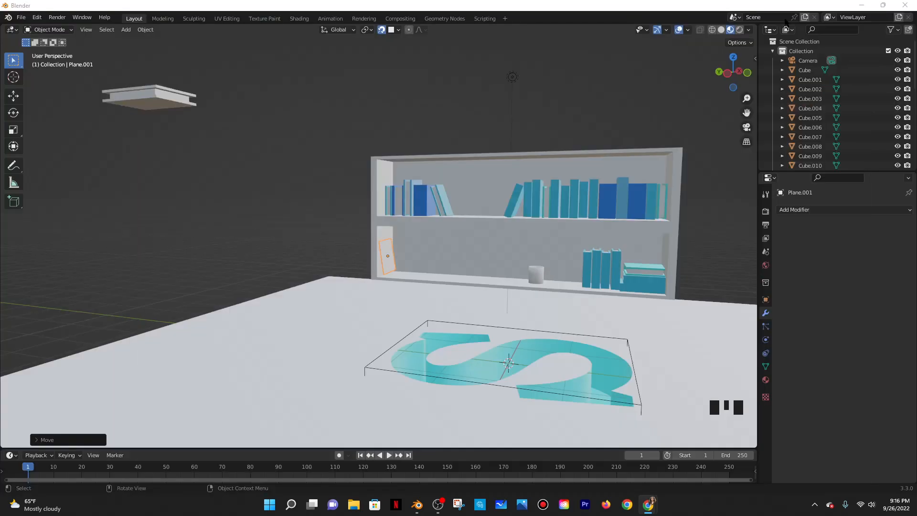
pyautogui.scroll(8, 346, 310)
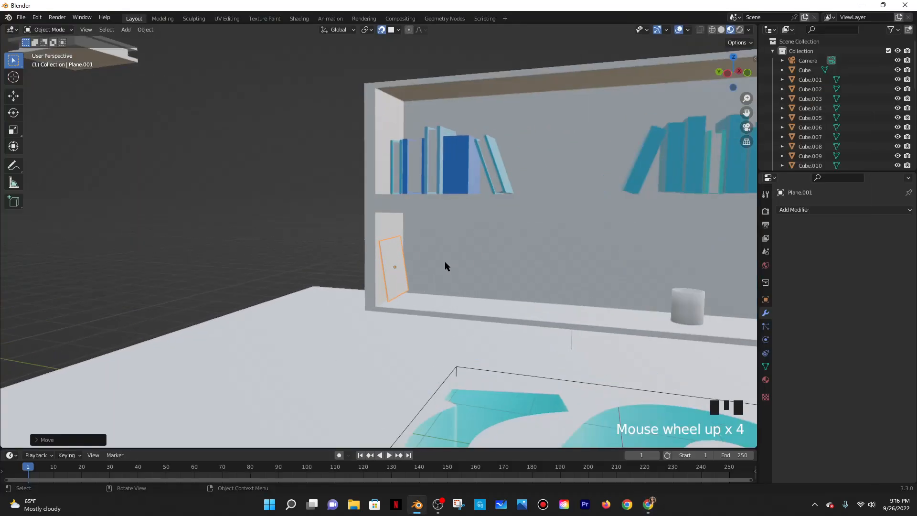
pyautogui.click(765, 381)
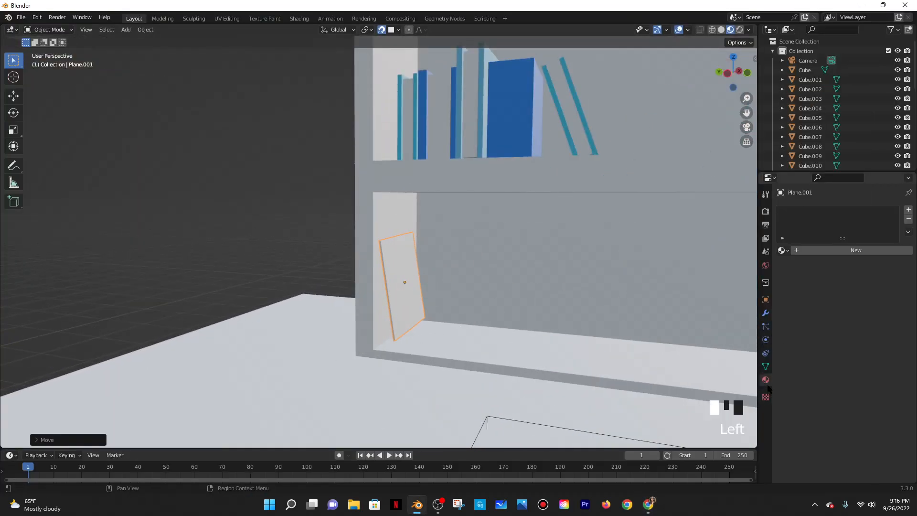
pyautogui.click(825, 253)
pyautogui.click(834, 352)
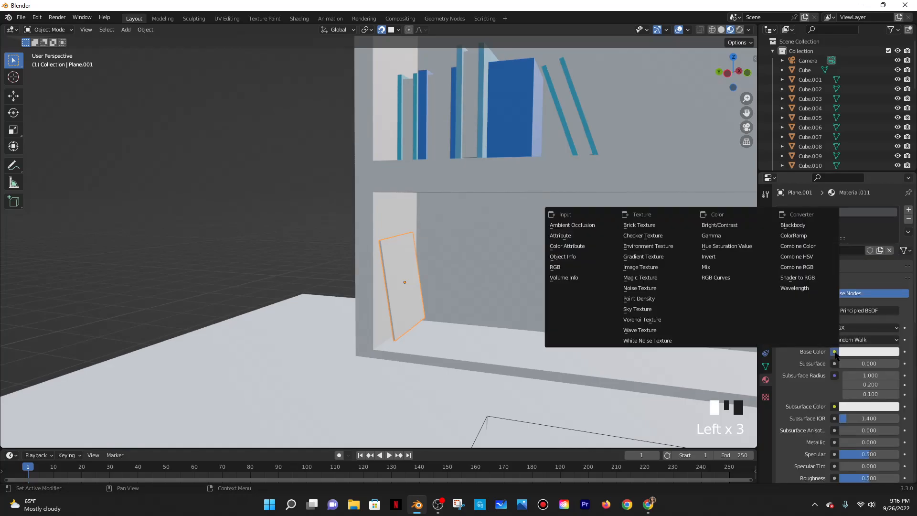
pyautogui.click(650, 270)
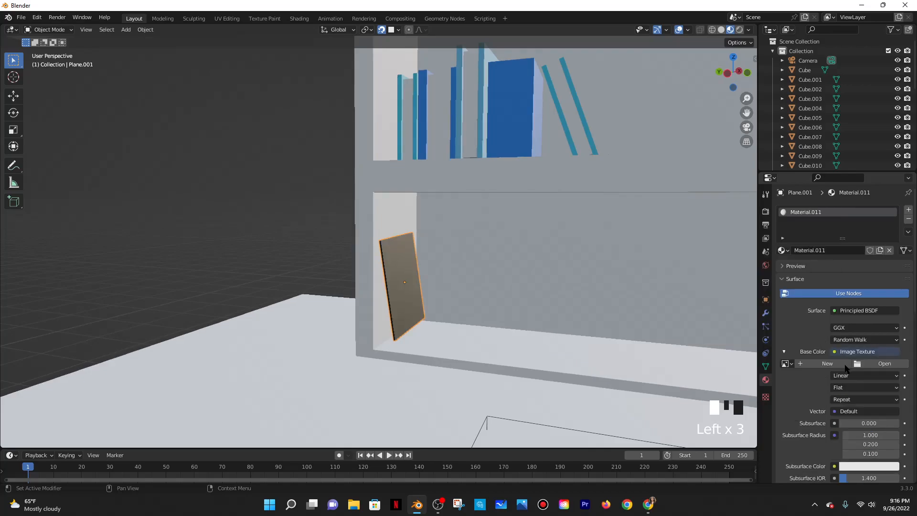
# Load the Jacksons' Victory cover (pop-rhythm) from the Desktop's Blue S folder as the leaning panel's image texture
pyautogui.click(880, 363)
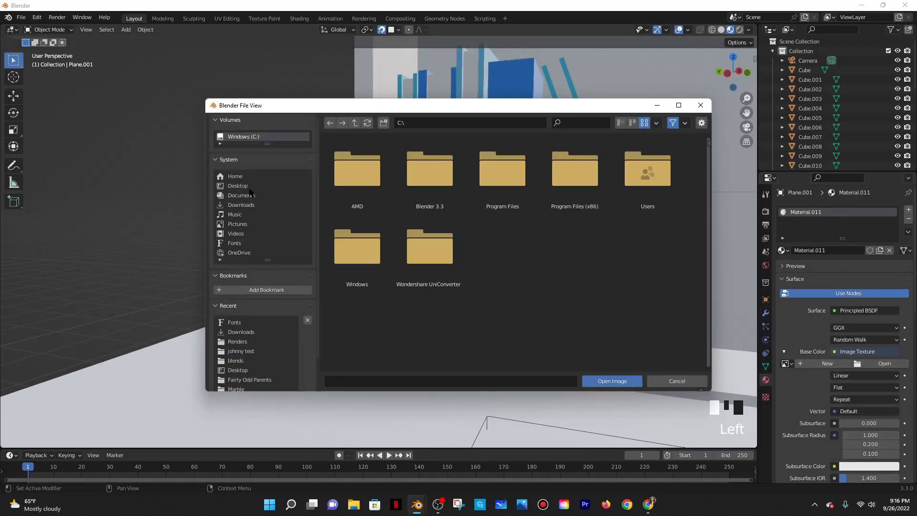
pyautogui.click(258, 186)
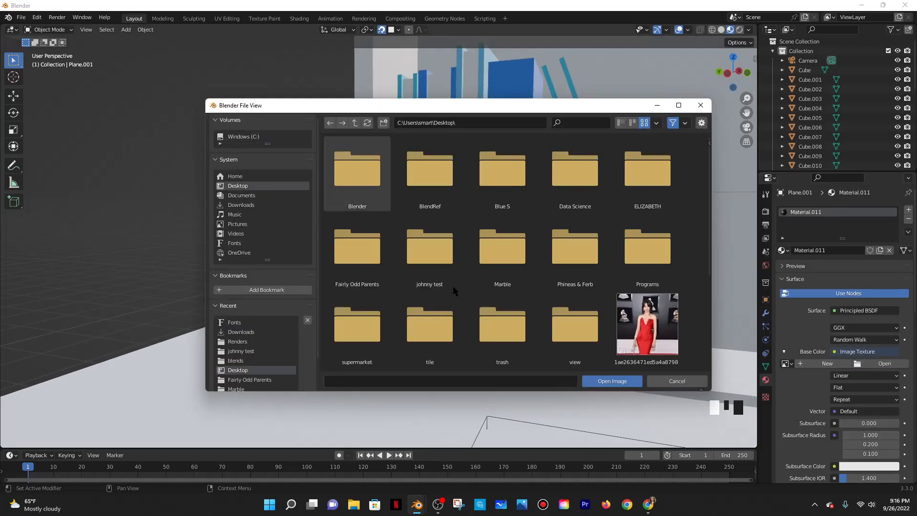
pyautogui.scroll(-3, 451, 287)
pyautogui.scroll(2, 458, 282)
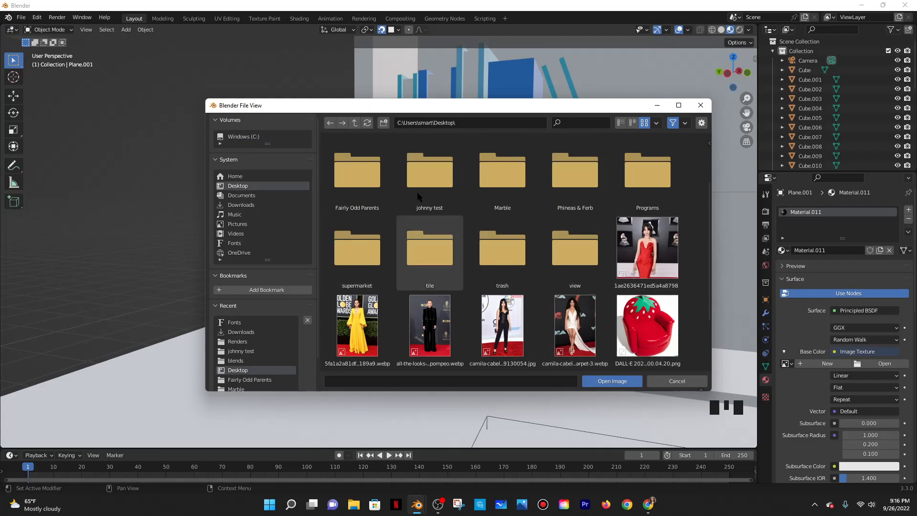
pyautogui.scroll(3, 636, 204)
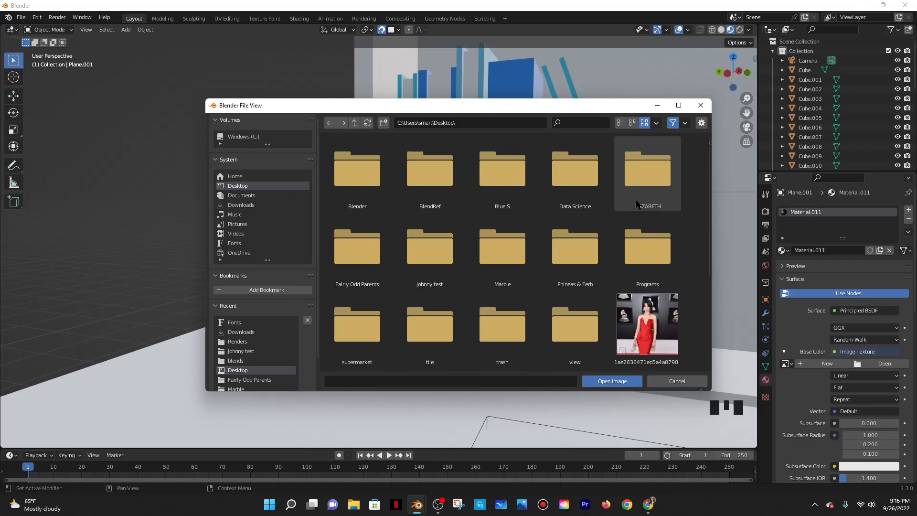
pyautogui.doubleClick(492, 178)
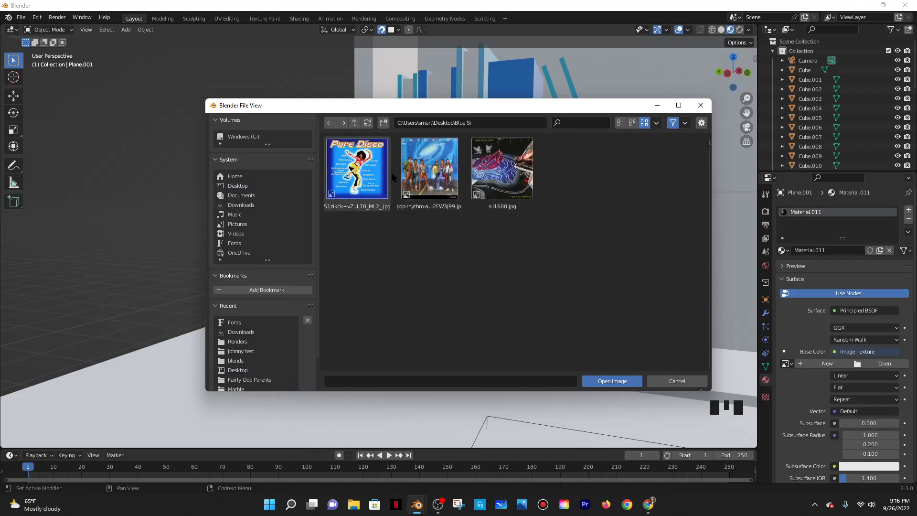
pyautogui.click(377, 165)
pyautogui.click(455, 163)
pyautogui.doubleClick(454, 164)
pyautogui.scroll(2, 486, 299)
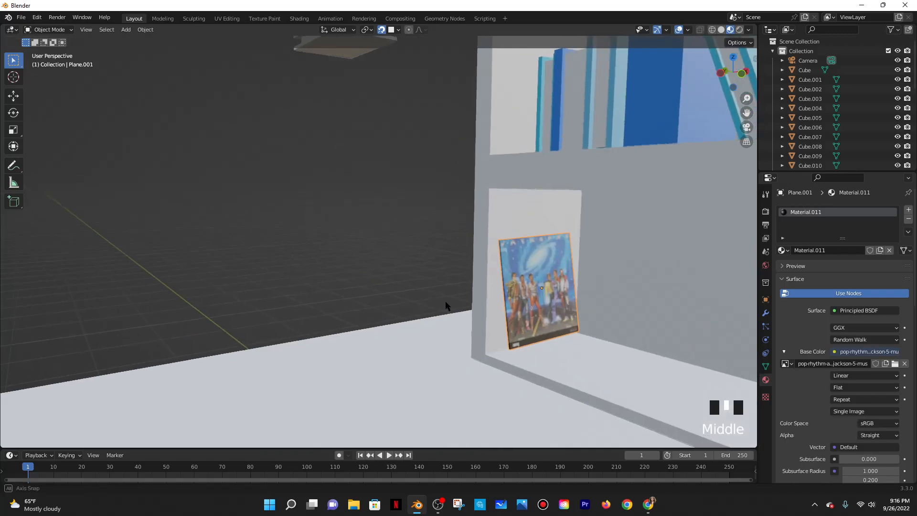
pyautogui.keyDown('shift'); pyautogui.moveTo(612, 314); pyautogui.dragTo(525, 299, button='middle'); pyautogui.keyUp('shift')
pyautogui.press('Tab')
pyautogui.click(503, 273)
pyautogui.press('Tab')
# Try an emission strength of about 6.1 on the album cover material and undo it
pyautogui.scroll(-9, 850, 349)
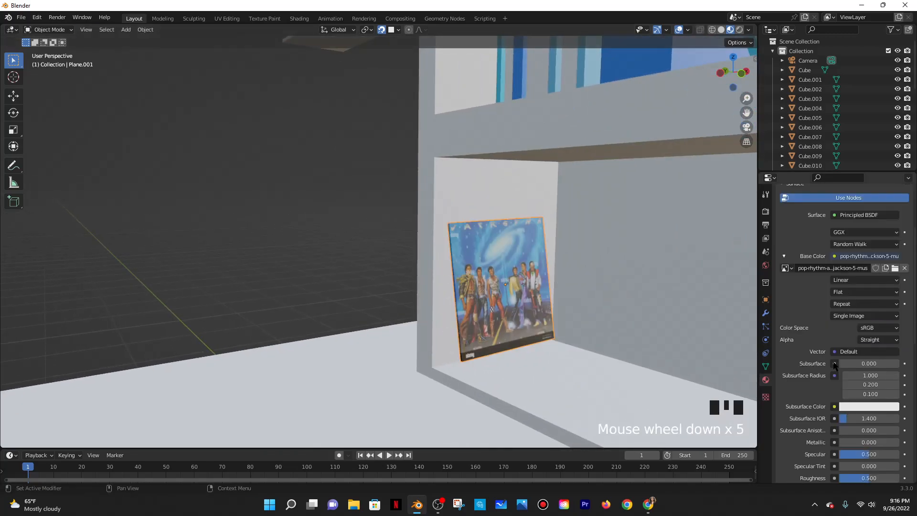
pyautogui.scroll(-7, 849, 349)
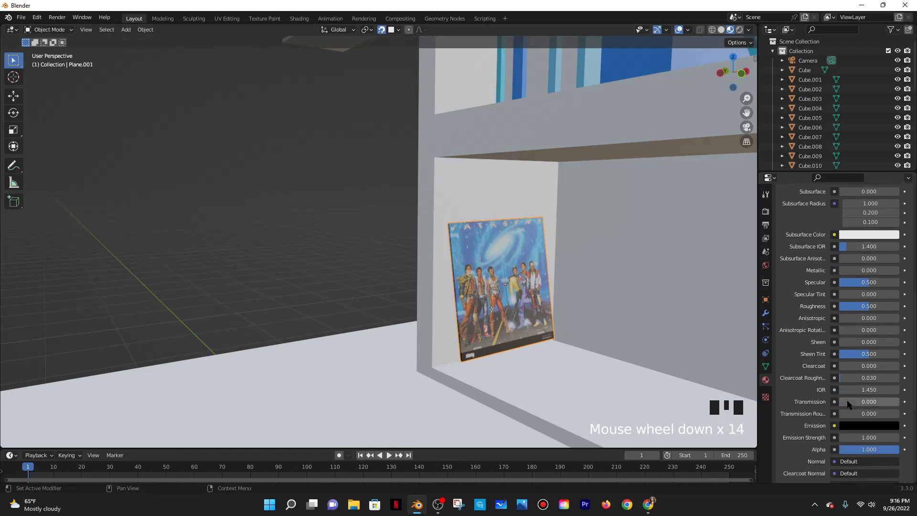
pyautogui.moveTo(857, 399); pyautogui.dragTo(842, 399)
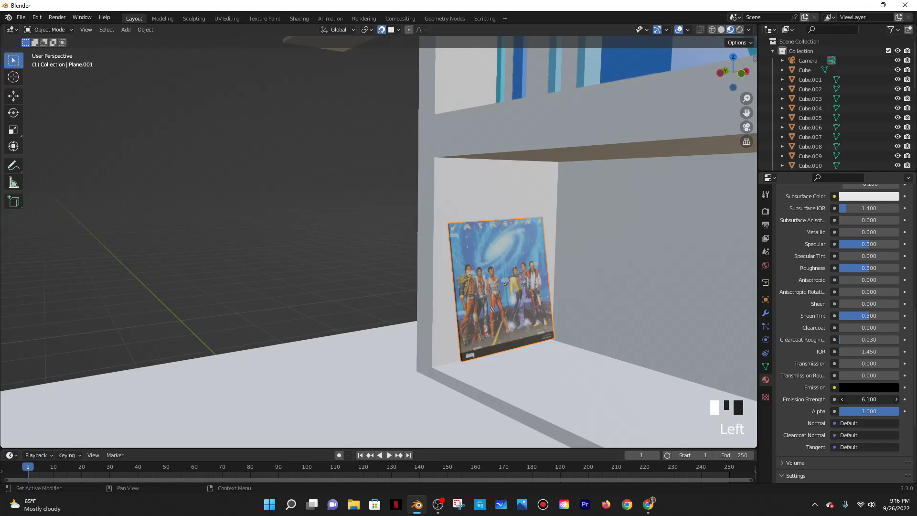
pyautogui.hotkey('ctrl', 'z')
# Lower the album cover material's roughness to about 0.106 and its specular to about 0.406
pyautogui.scroll(2, 868, 304)
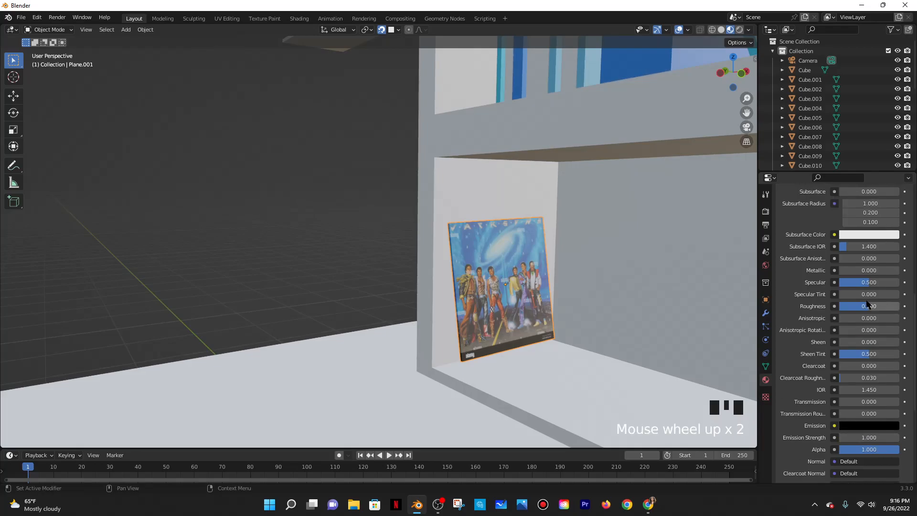
pyautogui.moveTo(880, 305); pyautogui.dragTo(845, 306)
pyautogui.moveTo(868, 282); pyautogui.dragTo(839, 282)
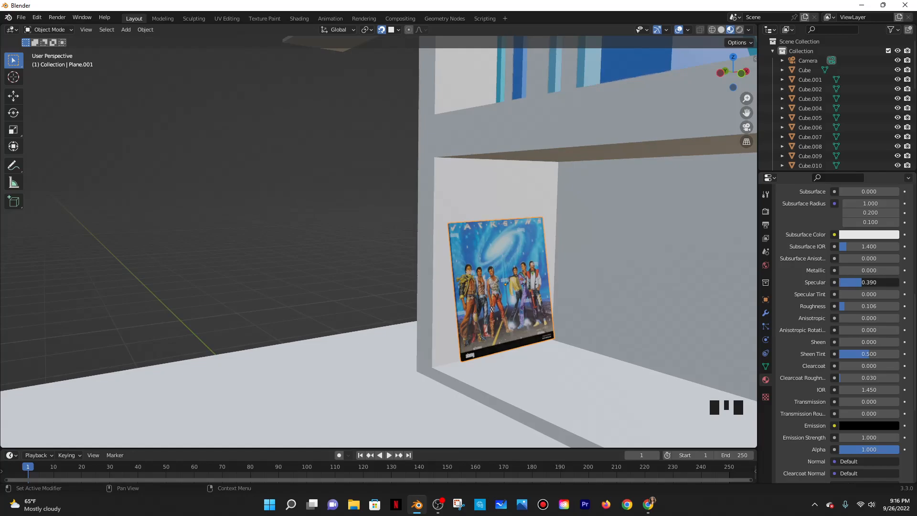
# Try a metallic value of about 0.614 on the album cover material and undo it
pyautogui.moveTo(862, 282); pyautogui.dragTo(877, 270)
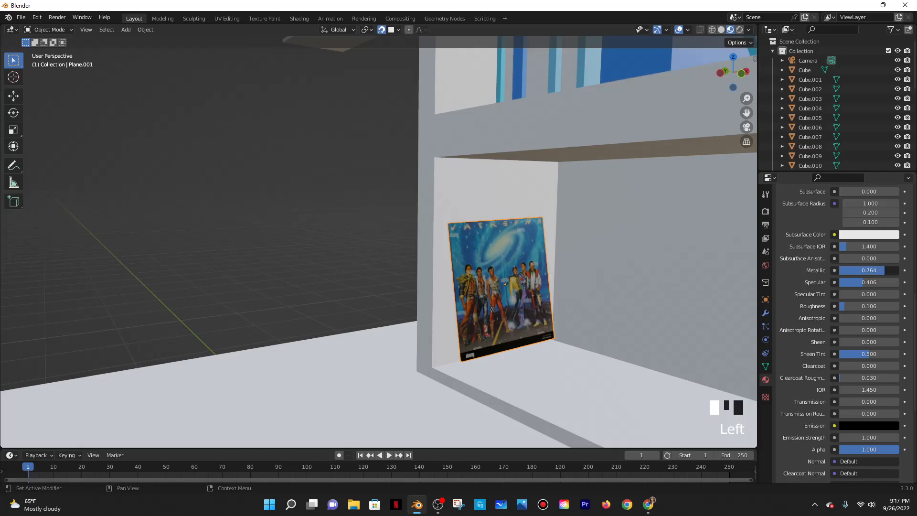
pyautogui.moveTo(647, 263)
pyautogui.mouseDown(button='middle')
pyautogui.moveTo(701, 274)
pyautogui.moveTo(643, 277)
pyautogui.mouseUp(button='middle')
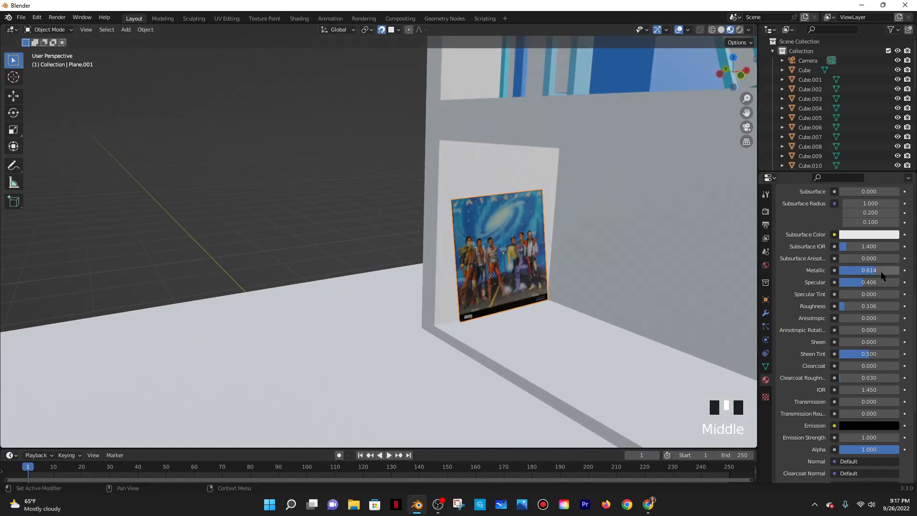
pyautogui.hotkey('ctrl', 'z')
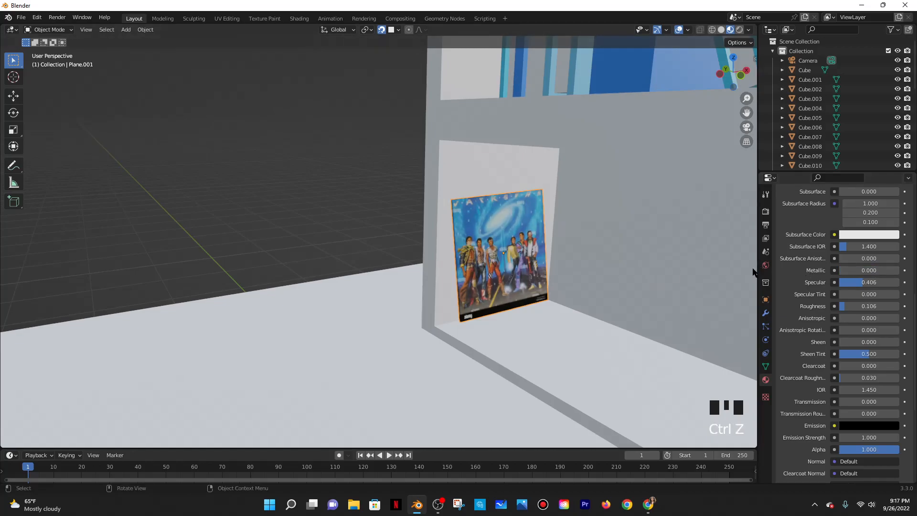
# Duplicate the leaning album cover and offset the copy about -0.07 m along the Y axis
pyautogui.scroll(-4, 630, 270)
pyautogui.moveTo(612, 265); pyautogui.dragTo(436, 269, button='middle')
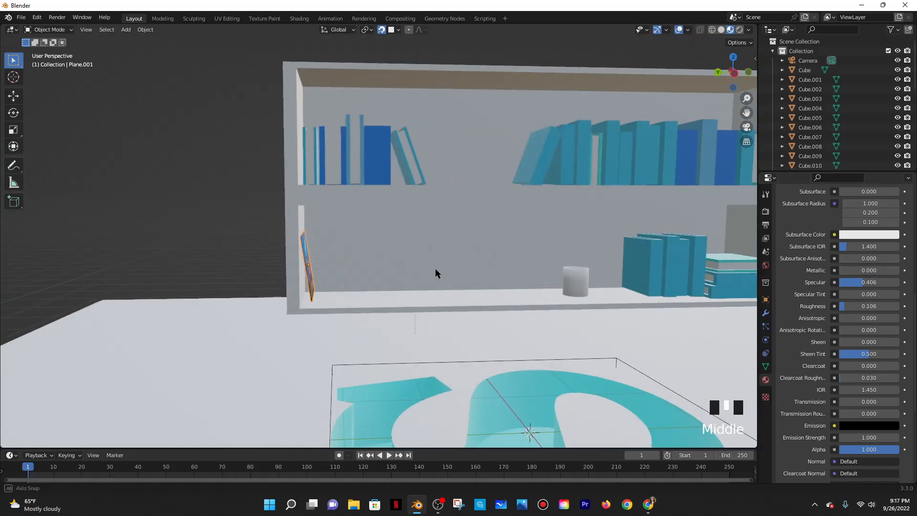
pyautogui.scroll(2, 406, 272)
pyautogui.moveTo(372, 275); pyautogui.dragTo(401, 275, button='middle')
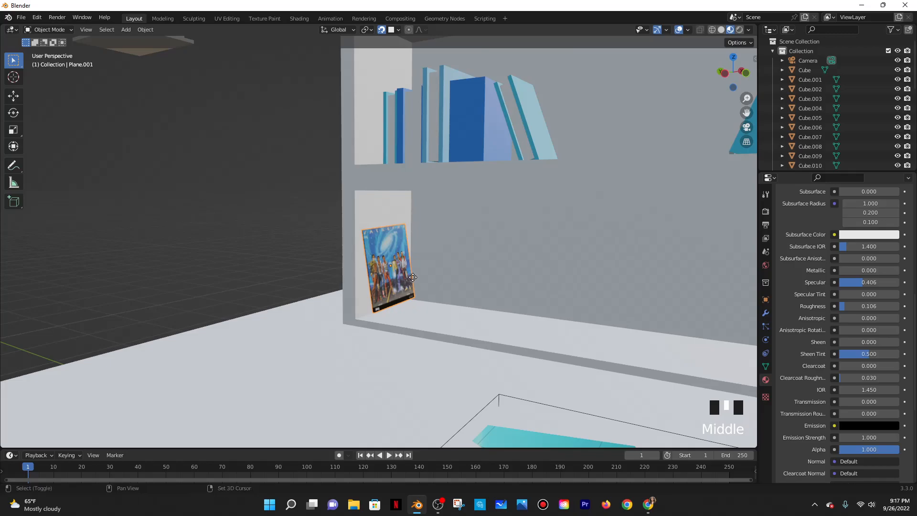
pyautogui.hotkey('shift', 'd')
pyautogui.press('y')
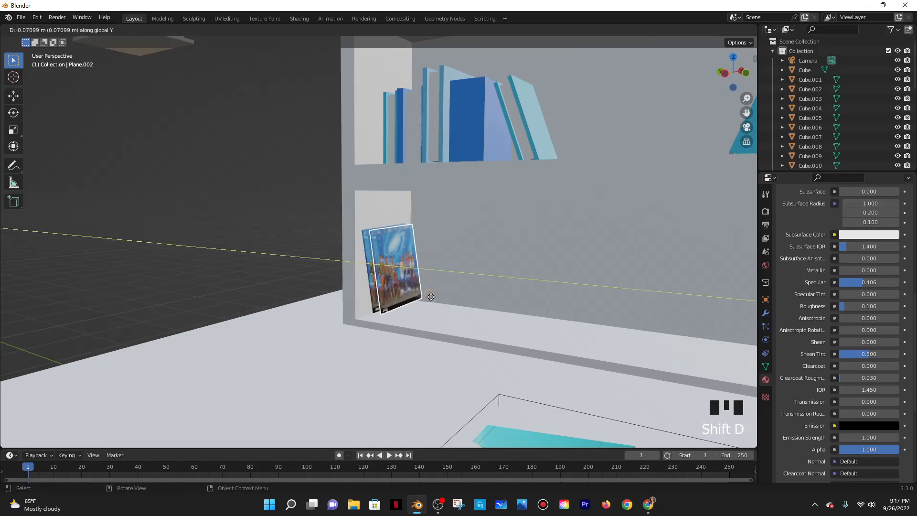
pyautogui.click(431, 296)
# Move the duplicated cover back along the Y axis by about 0.08 m so it leans against the original
pyautogui.keyDown('shift'); pyautogui.moveTo(431, 296); pyautogui.dragTo(492, 281, button='middle'); pyautogui.keyUp('shift')
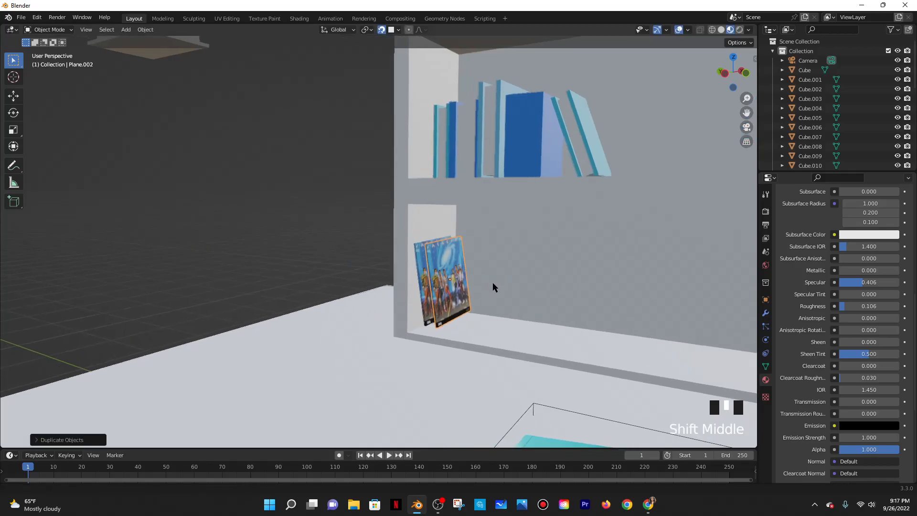
pyautogui.scroll(4, 494, 285)
pyautogui.press('g')
pyautogui.press('y')
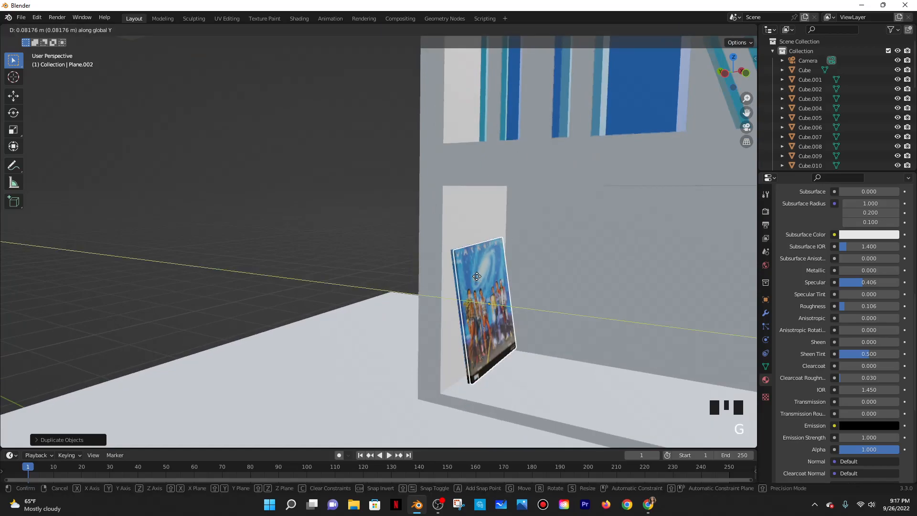
pyautogui.click(477, 276)
# Turn snapping off and lower the duplicated album cover slightly along the Z axis toward the shelf surface
pyautogui.moveTo(532, 323); pyautogui.dragTo(663, 307, button='middle')
pyautogui.scroll(-6, 555, 329)
pyautogui.moveTo(405, 329); pyautogui.dragTo(448, 282, button='middle')
pyautogui.scroll(3, 402, 332)
pyautogui.scroll(2, 435, 324)
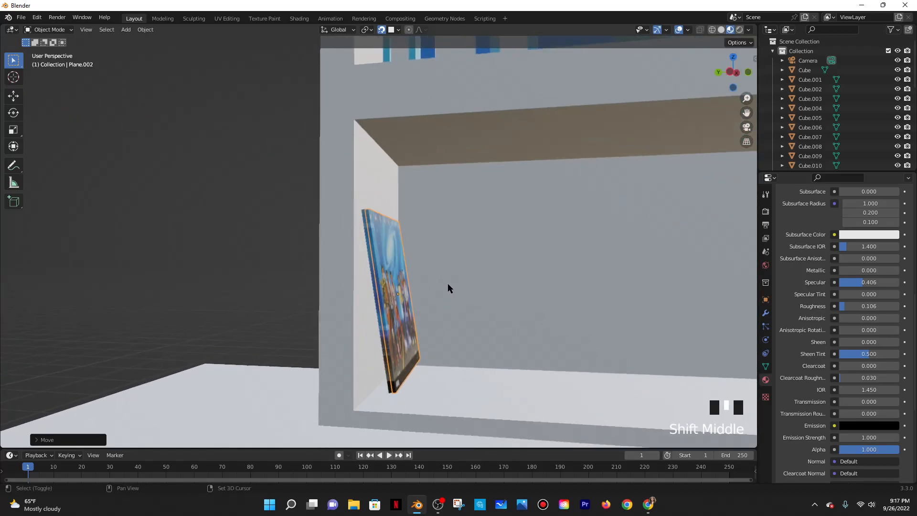
pyautogui.press('g')
pyautogui.press('Escape')
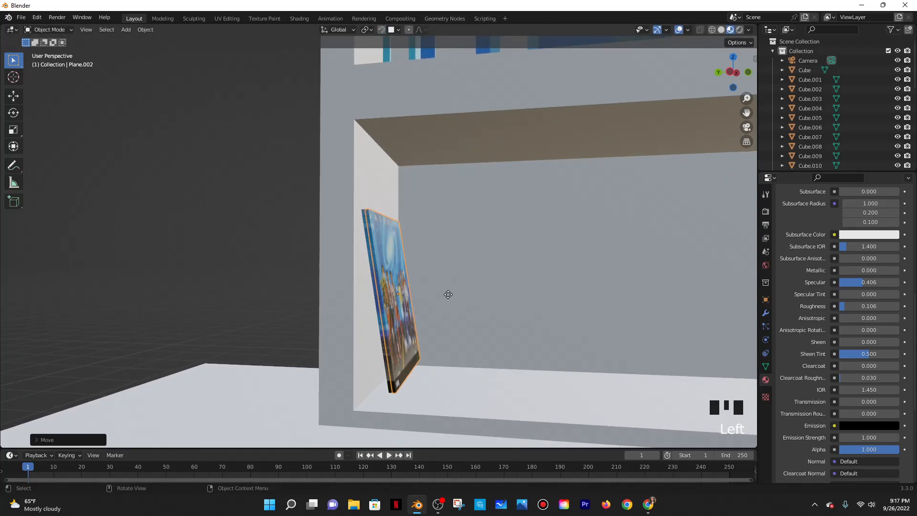
pyautogui.press('g')
pyautogui.press('z')
pyautogui.click(453, 353)
# Select the original rear album cover and lower it slightly along the Z axis toward the shelf surface
pyautogui.moveTo(452, 352); pyautogui.dragTo(472, 356, button='middle')
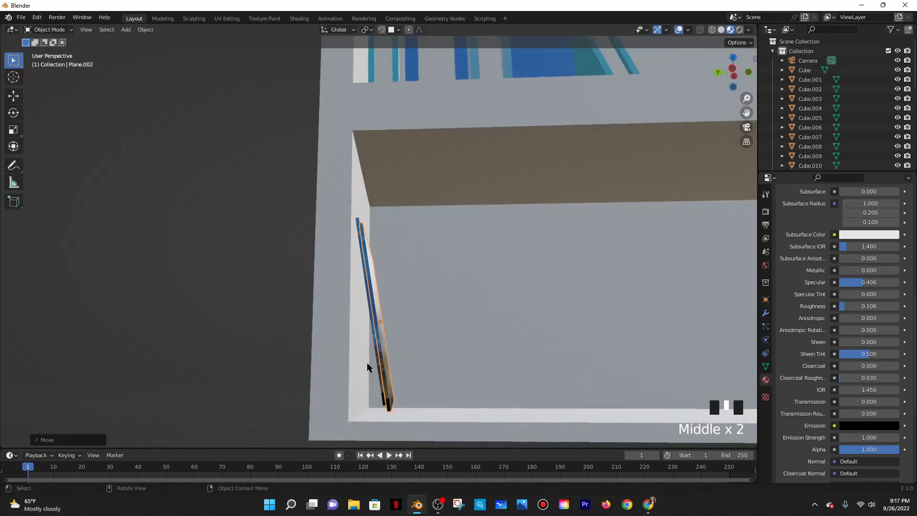
pyautogui.keyDown('shift'); pyautogui.click(380, 363); pyautogui.keyUp('shift')
pyautogui.keyDown('shift'); pyautogui.click(378, 364); pyautogui.keyUp('shift')
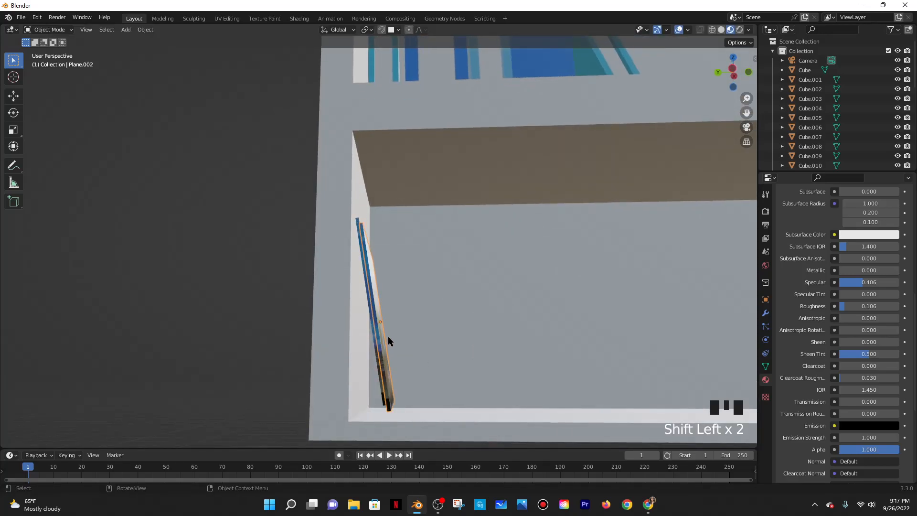
pyautogui.click(381, 29)
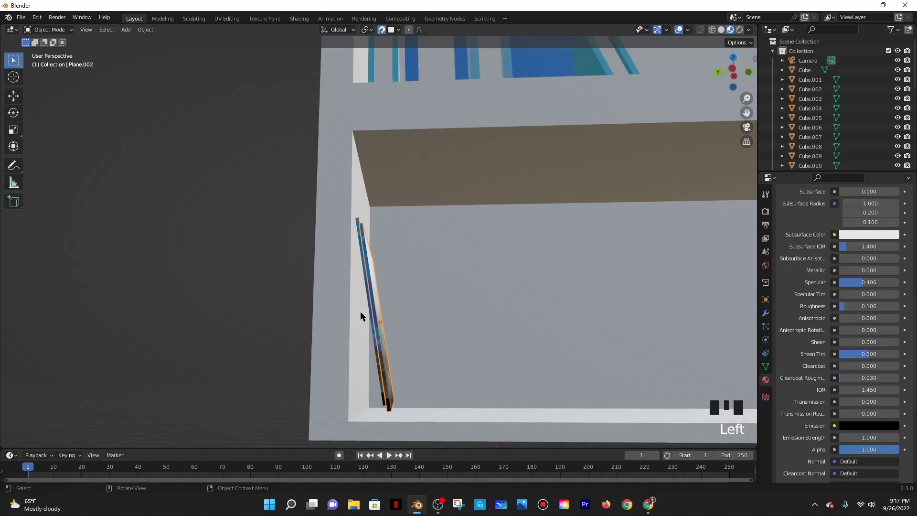
pyautogui.press('Tab')
pyautogui.press('Tab')
pyautogui.click(368, 292)
pyautogui.click(369, 297)
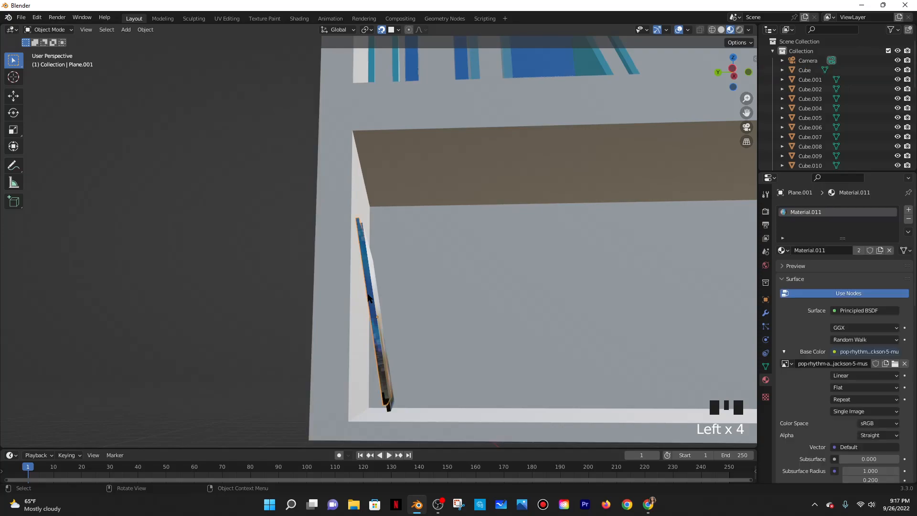
pyautogui.press('g')
pyautogui.press('z')
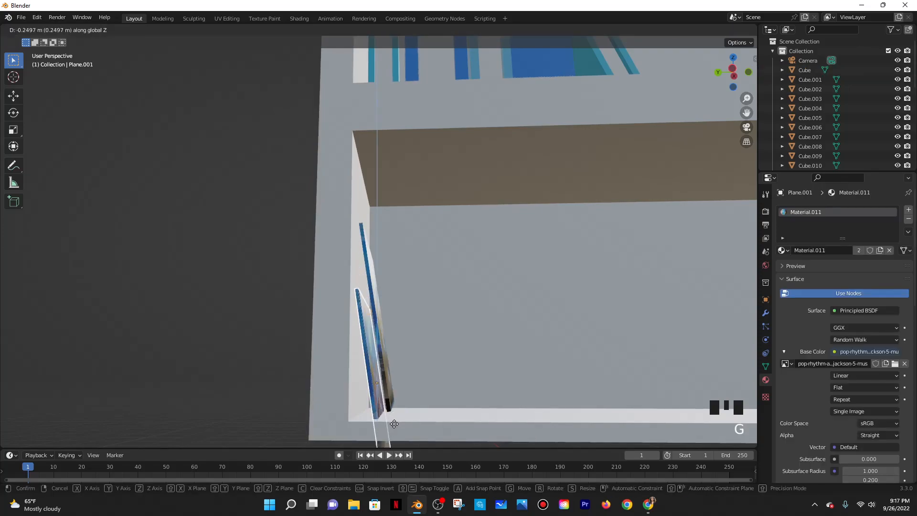
pyautogui.click(385, 368)
# Reposition the front album cover on the shelf and shift it about -0.06 m along X, leaving part of the rear cover exposed
pyautogui.click(385, 368)
pyautogui.press('g')
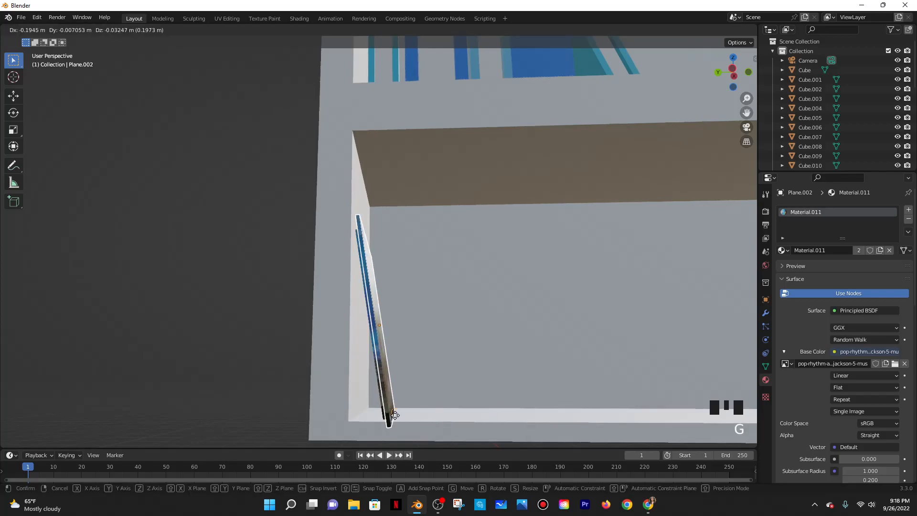
pyautogui.click(415, 380)
pyautogui.moveTo(414, 379); pyautogui.dragTo(366, 391, button='middle')
pyautogui.scroll(-2, 367, 391)
pyautogui.moveTo(402, 352)
pyautogui.mouseDown(button='middle')
pyautogui.moveTo(435, 355)
pyautogui.moveTo(392, 347)
pyautogui.mouseUp(button='middle')
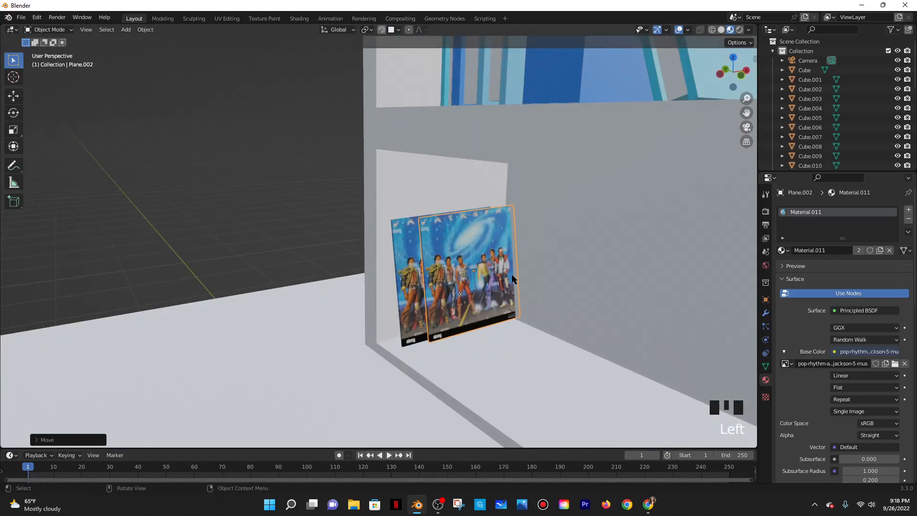
pyautogui.press('g')
pyautogui.press('z')
pyautogui.press('x')
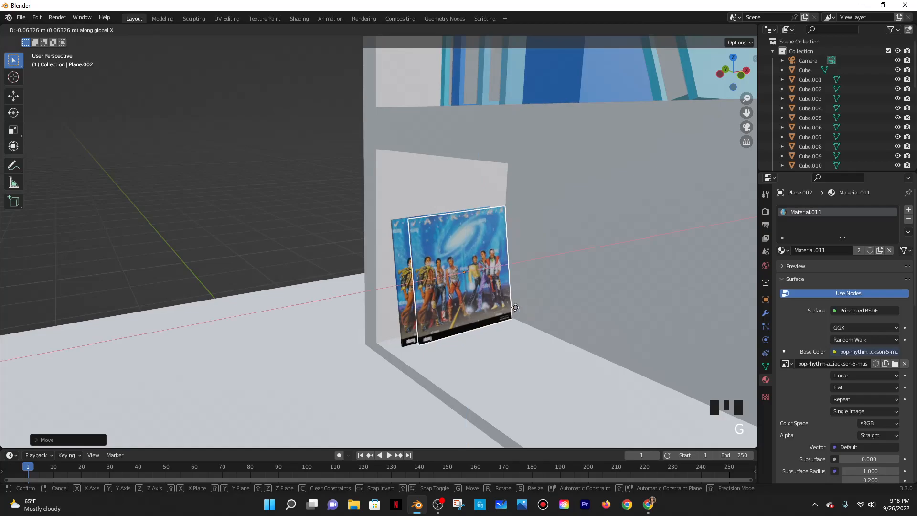
pyautogui.click(518, 311)
# Duplicate the front album cover and place the copy about -0.03 m along the Y axis, in front of the original
pyautogui.moveTo(517, 311); pyautogui.dragTo(595, 341, button='middle')
pyautogui.hotkey('shift', 'd')
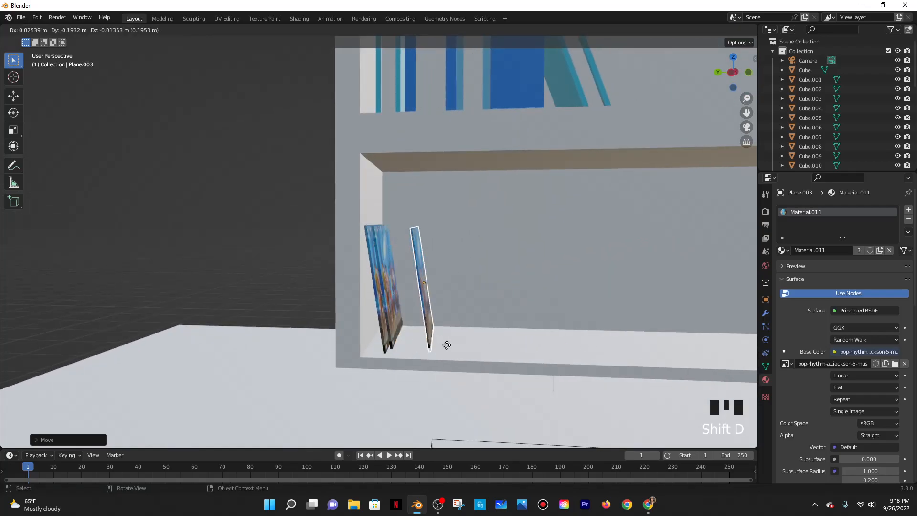
pyautogui.press('y')
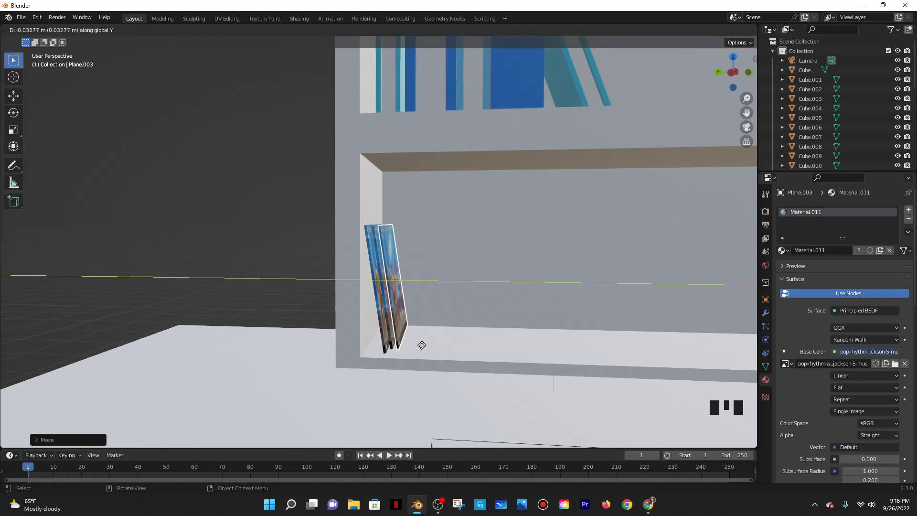
pyautogui.click(421, 344)
pyautogui.moveTo(433, 341); pyautogui.dragTo(443, 339, button='middle')
pyautogui.scroll(3, 353, 273)
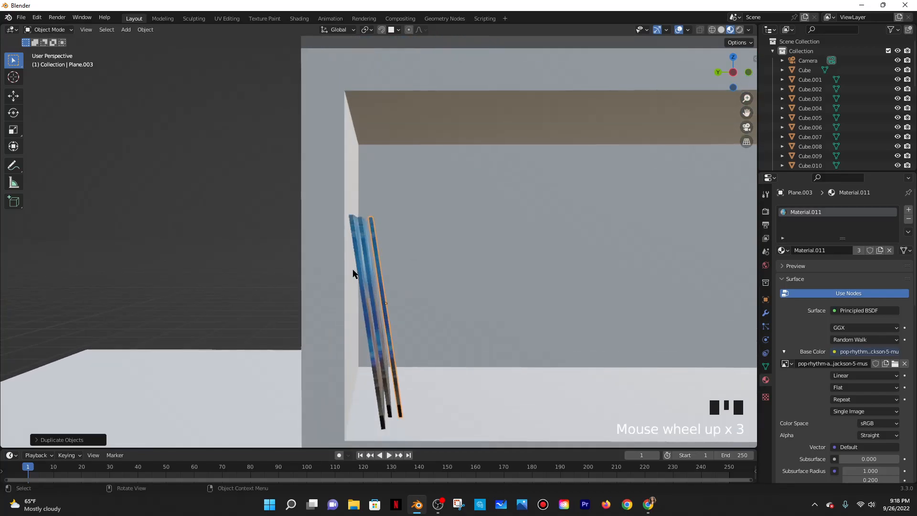
# With snapping on, tilt the new front cover slightly about the X axis so its top leans against the covers behind
pyautogui.click(381, 31)
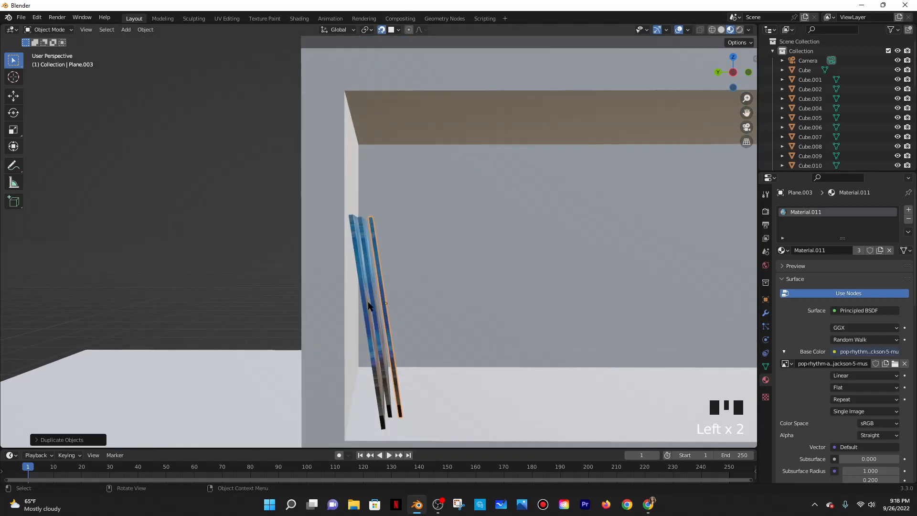
pyautogui.press('r')
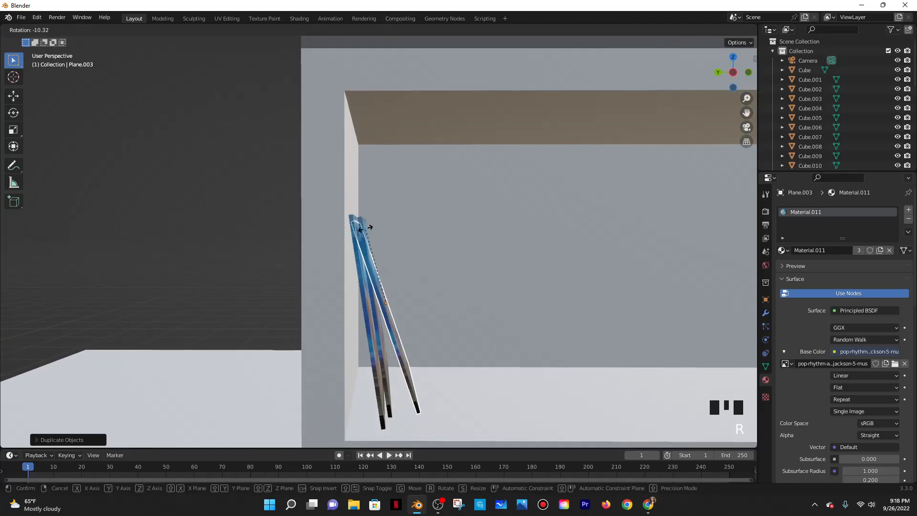
pyautogui.press('z')
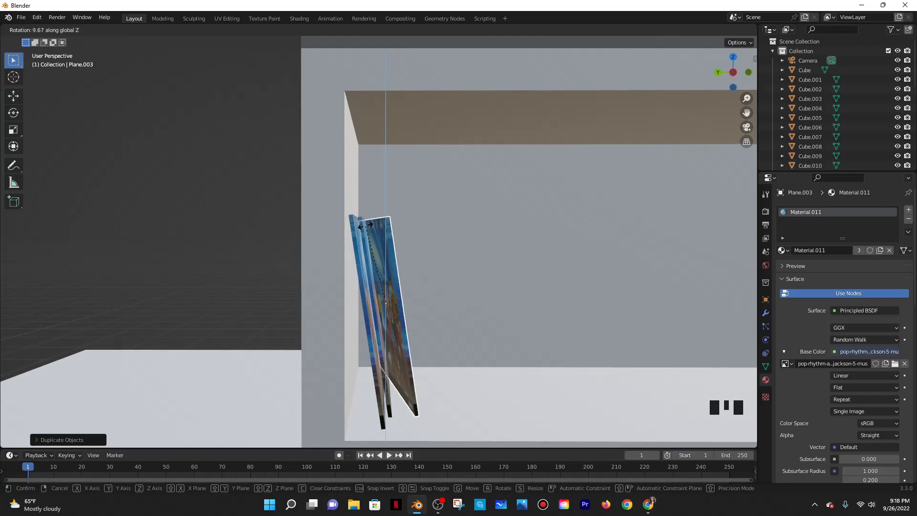
pyautogui.press('x')
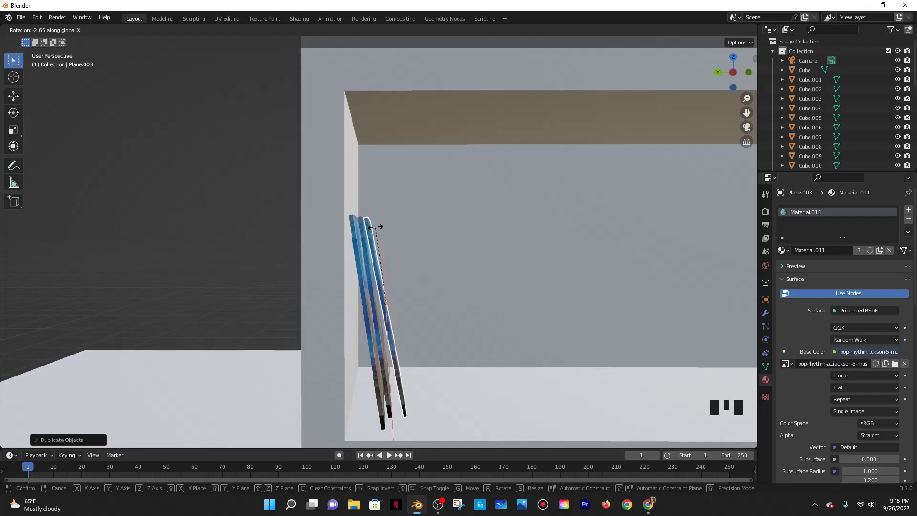
pyautogui.click(376, 227)
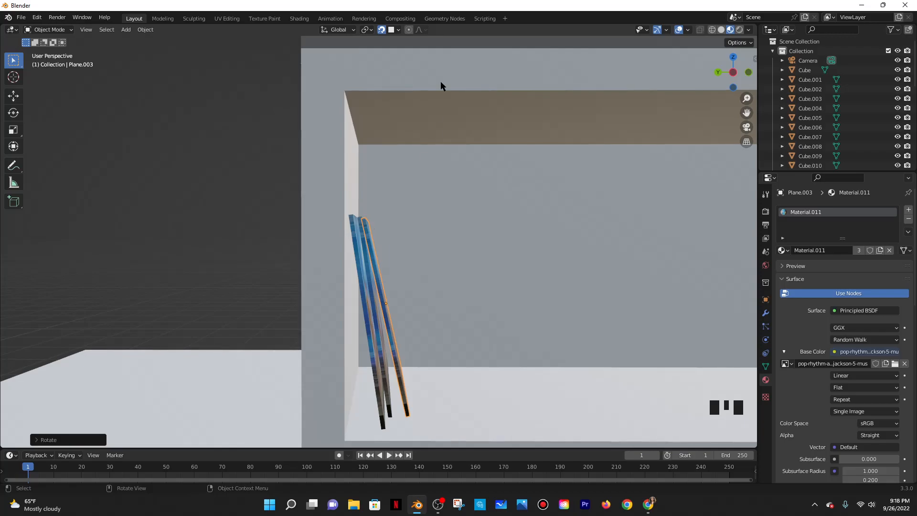
pyautogui.moveTo(434, 139); pyautogui.dragTo(429, 217, button='middle')
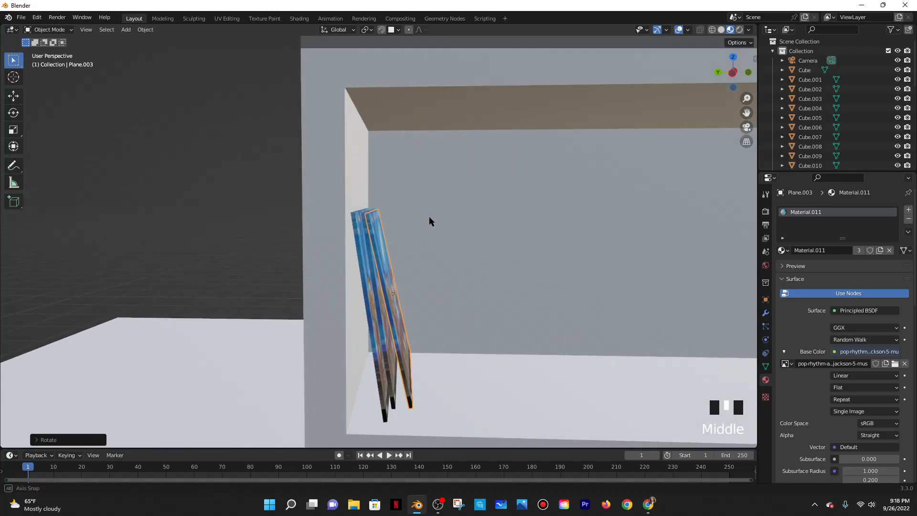
# Make the middle album cover's material single-user and load s-l1600.jpg as its base color image
pyautogui.moveTo(403, 251); pyautogui.dragTo(380, 258, button='middle')
pyautogui.click(408, 275)
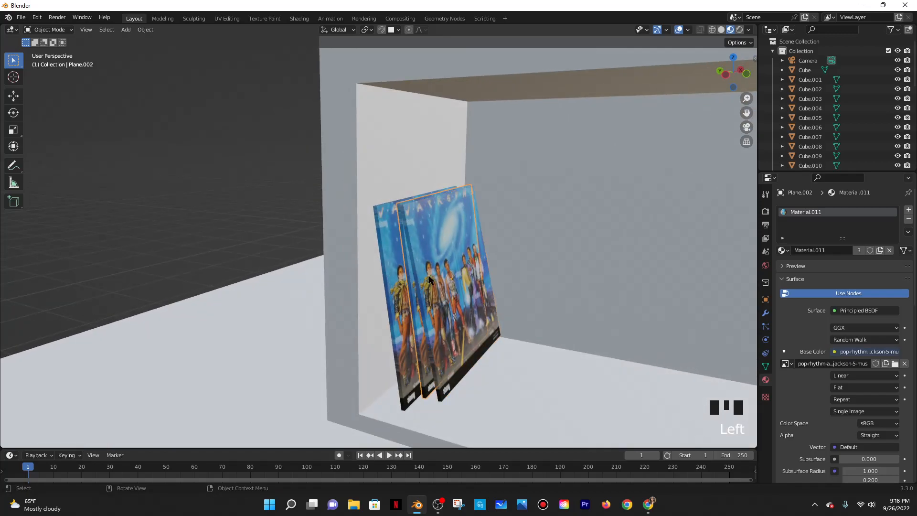
pyautogui.click(141, 29)
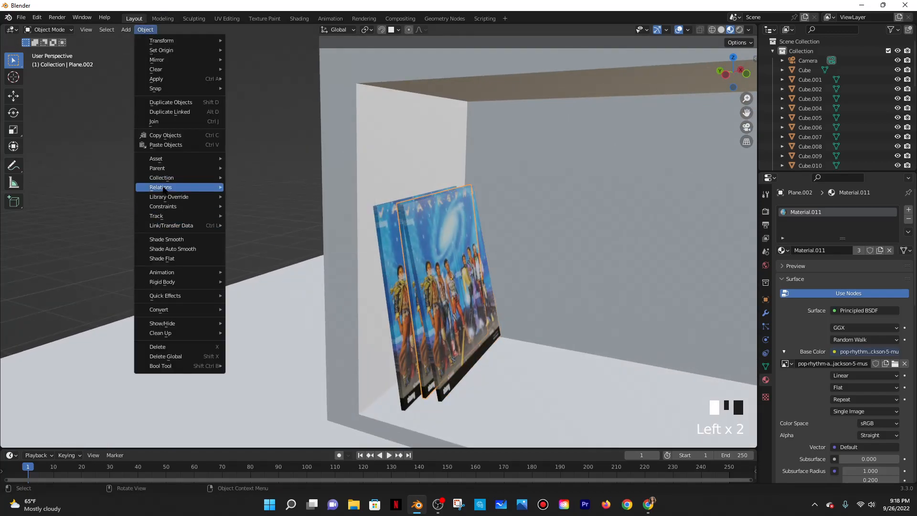
pyautogui.moveTo(163, 188)
pyautogui.moveTo(267, 219)
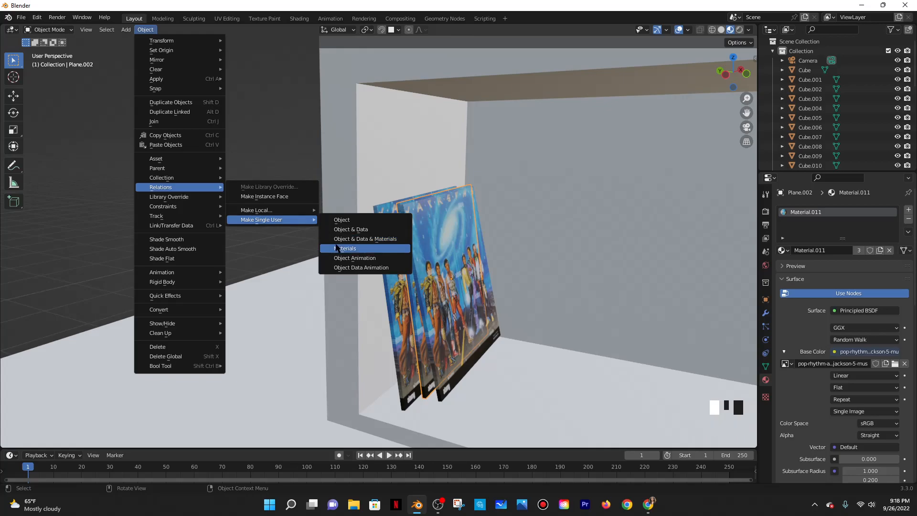
pyautogui.click(334, 247)
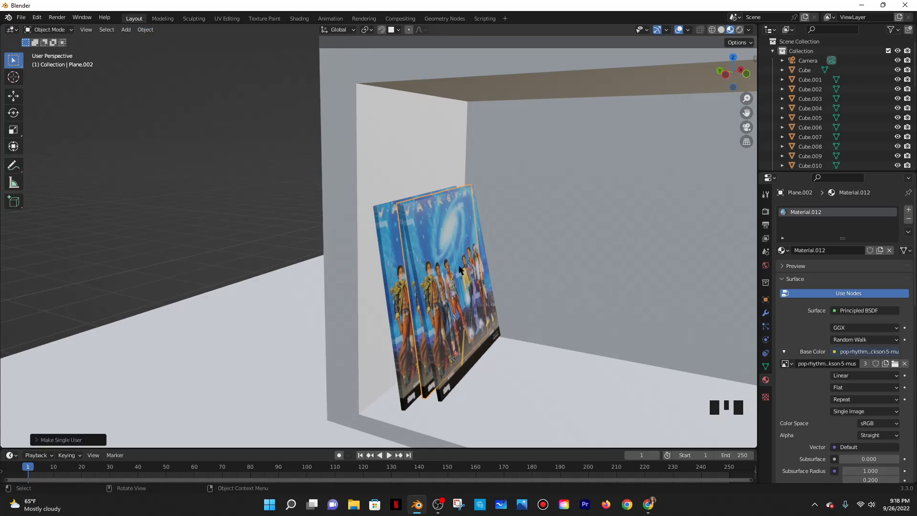
pyautogui.click(895, 364)
pyautogui.doubleClick(503, 174)
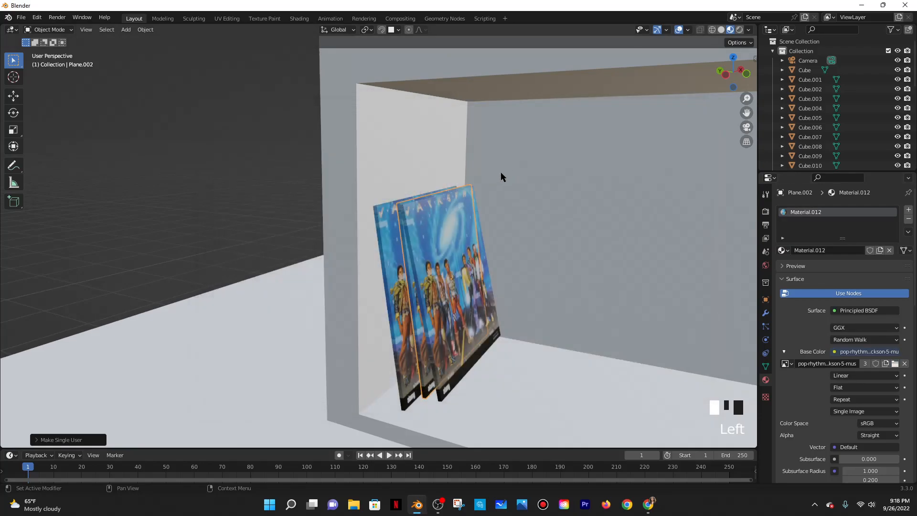
# Make the front album cover's material single-user and load the Pure Disco image (51zikck+vZL) as its base color
pyautogui.click(479, 283)
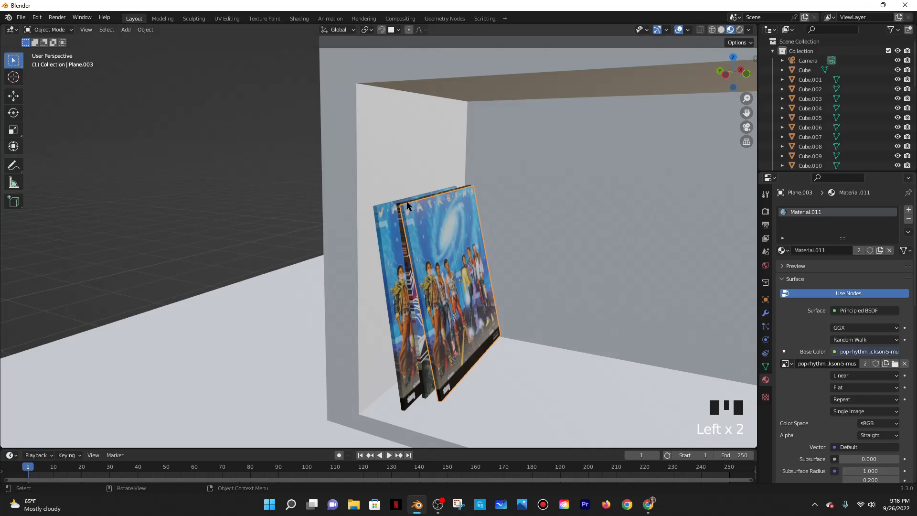
pyautogui.click(146, 30)
pyautogui.moveTo(163, 187)
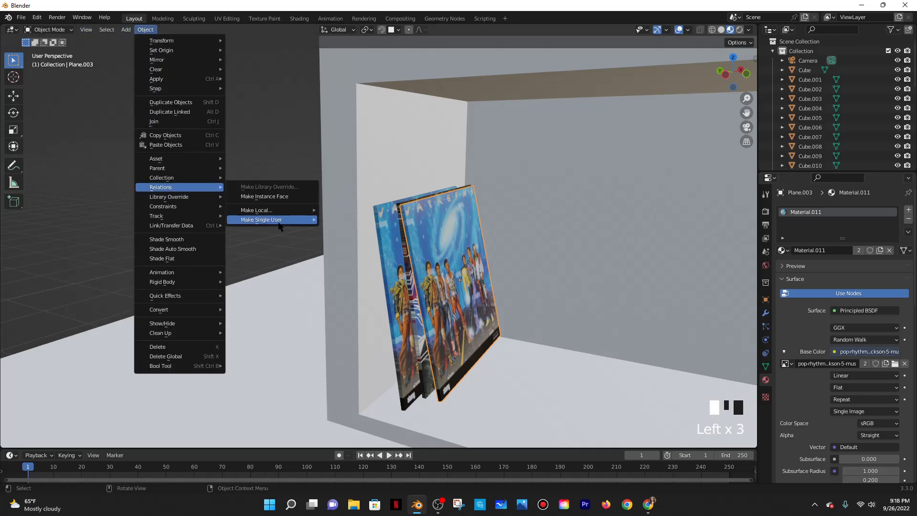
pyautogui.moveTo(262, 220)
pyautogui.click(370, 239)
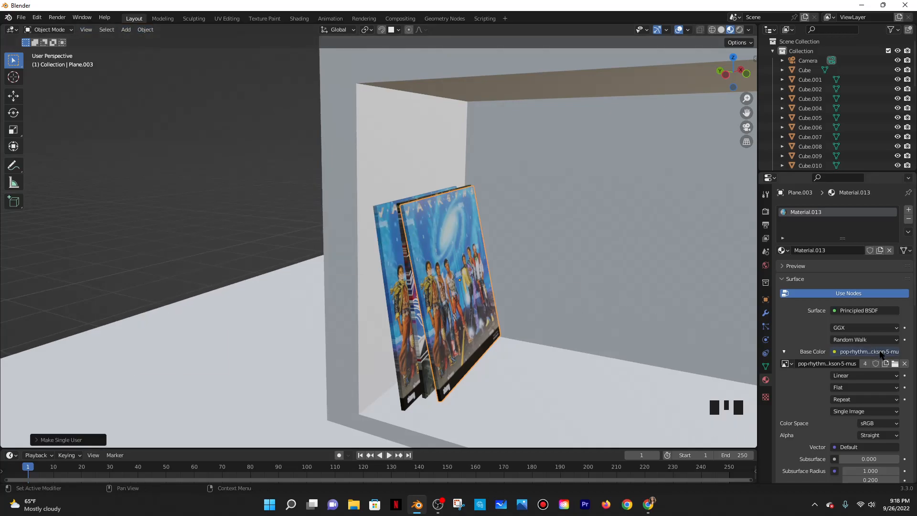
pyautogui.click(894, 363)
pyautogui.doubleClick(368, 167)
pyautogui.moveTo(411, 267); pyautogui.dragTo(422, 276, button='middle')
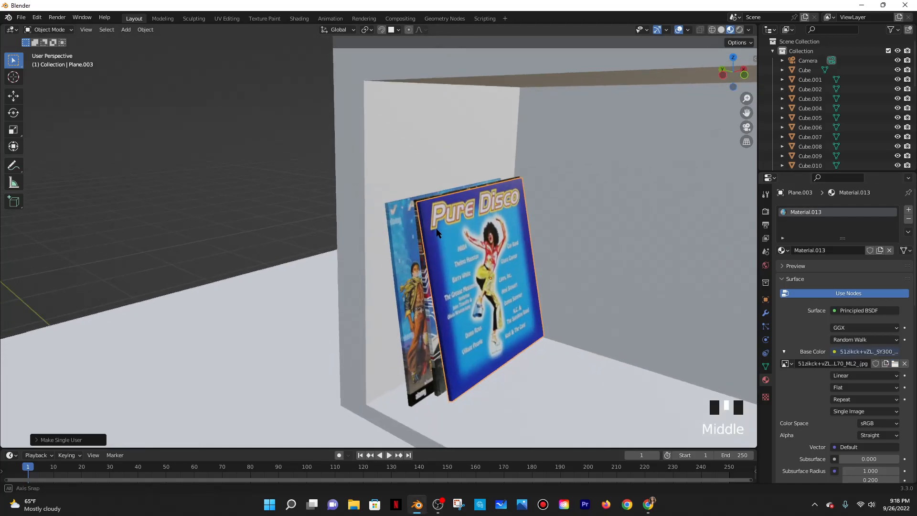
# Try the Pure Disco image on the middle album cover and s-l1600.jpg on the front one
pyautogui.click(424, 276)
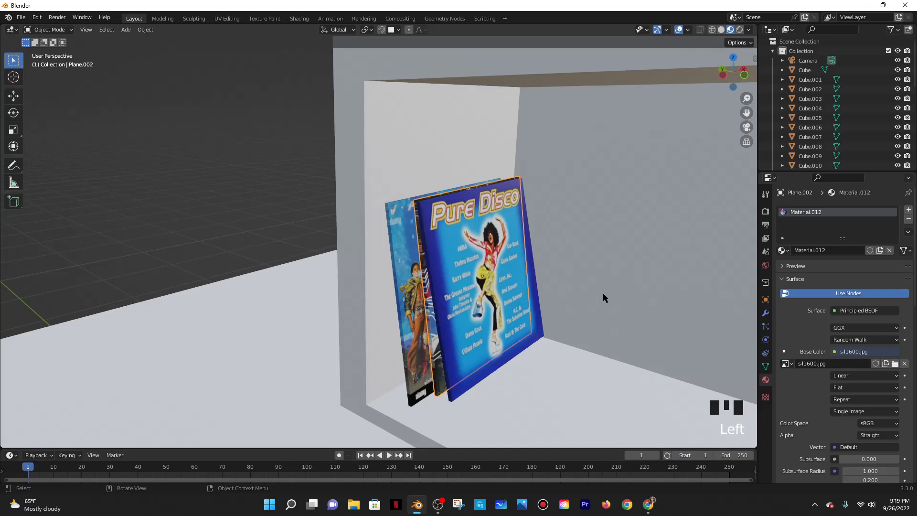
pyautogui.click(896, 364)
pyautogui.doubleClick(365, 162)
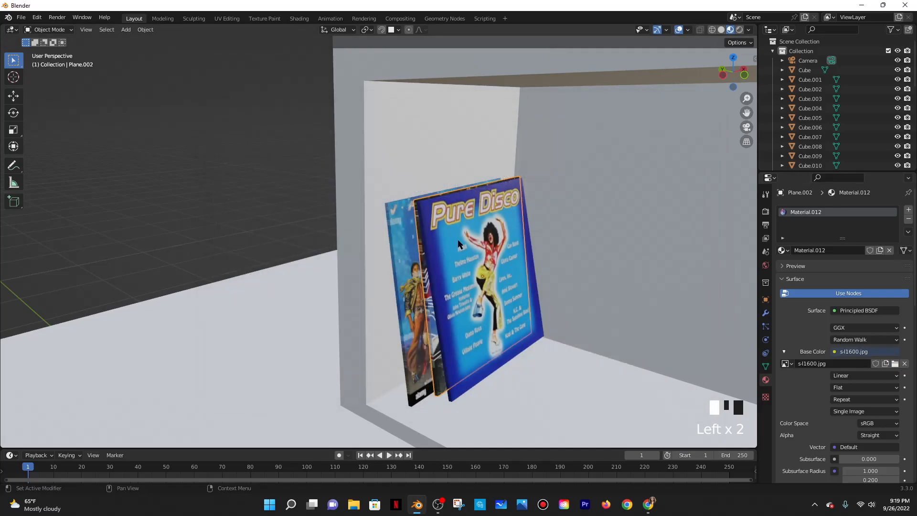
pyautogui.click(894, 364)
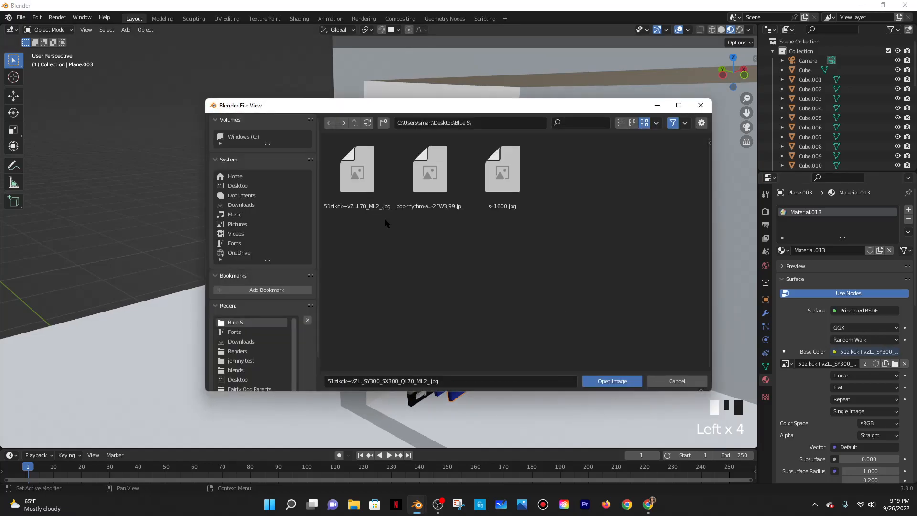
pyautogui.doubleClick(503, 164)
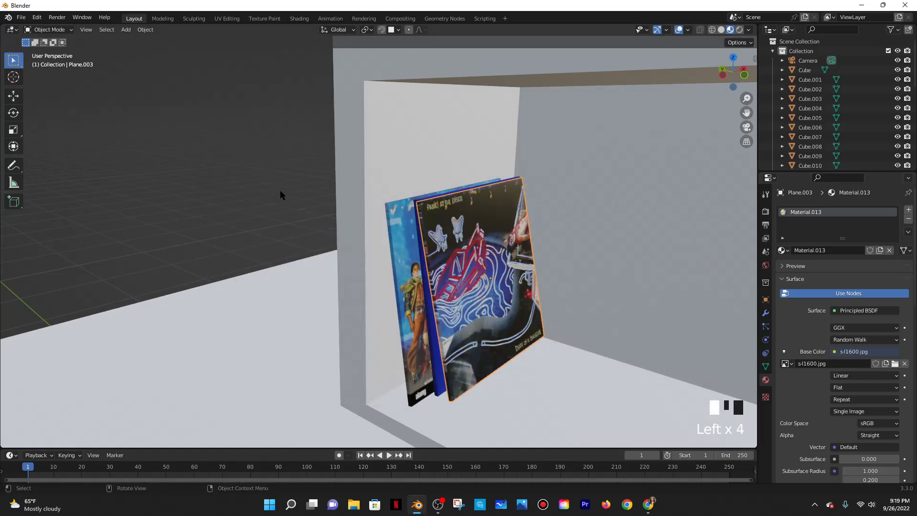
# Replace the front album cover's base color image with the pop-rhythm group picture
pyautogui.scroll(-3, 342, 193)
pyautogui.scroll(1, 439, 278)
pyautogui.scroll(1, 439, 278)
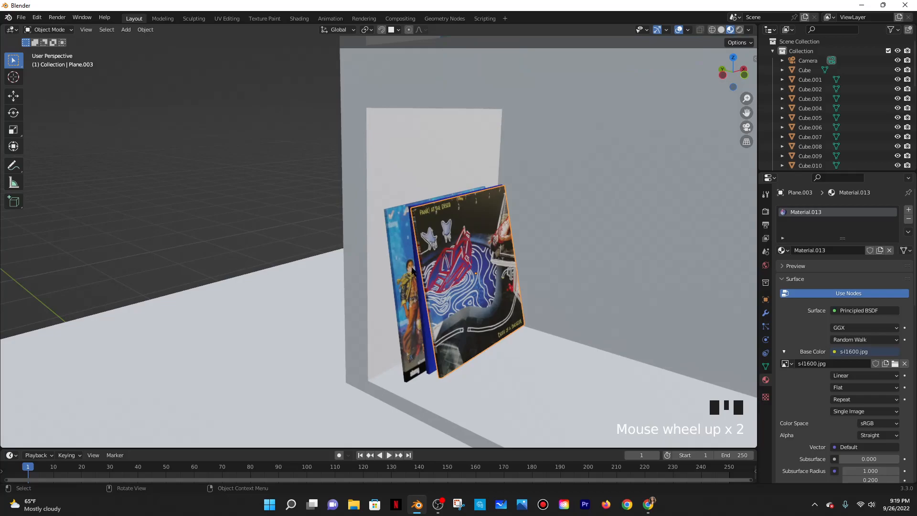
pyautogui.click(894, 363)
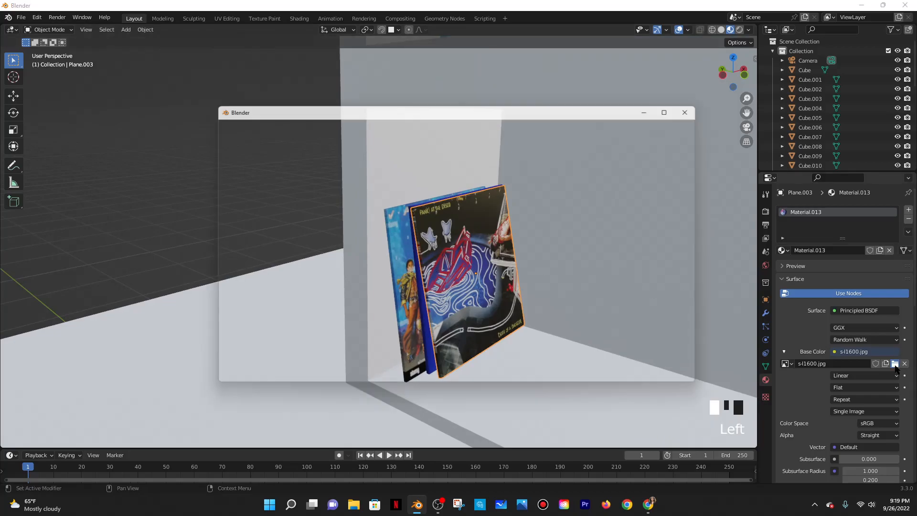
pyautogui.doubleClick(414, 173)
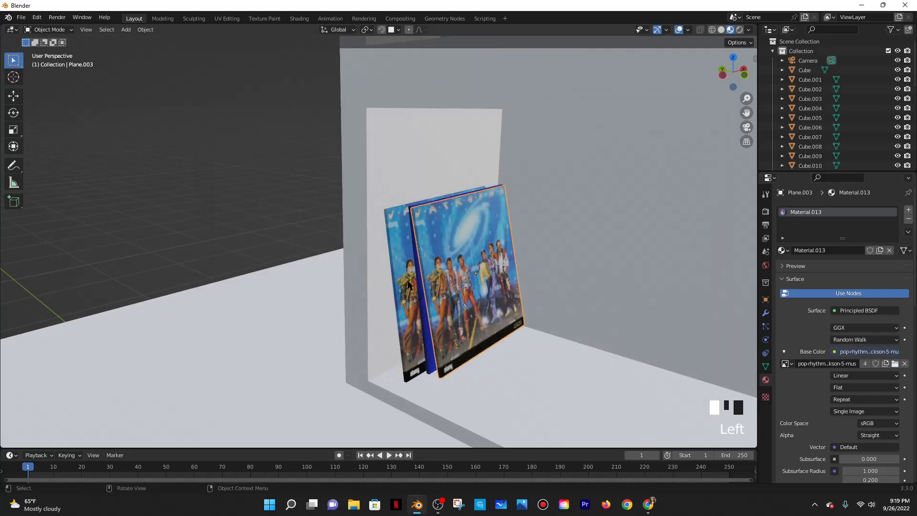
# Try s-l1600.jpg as the base color image of the rear album cover
pyautogui.click(400, 266)
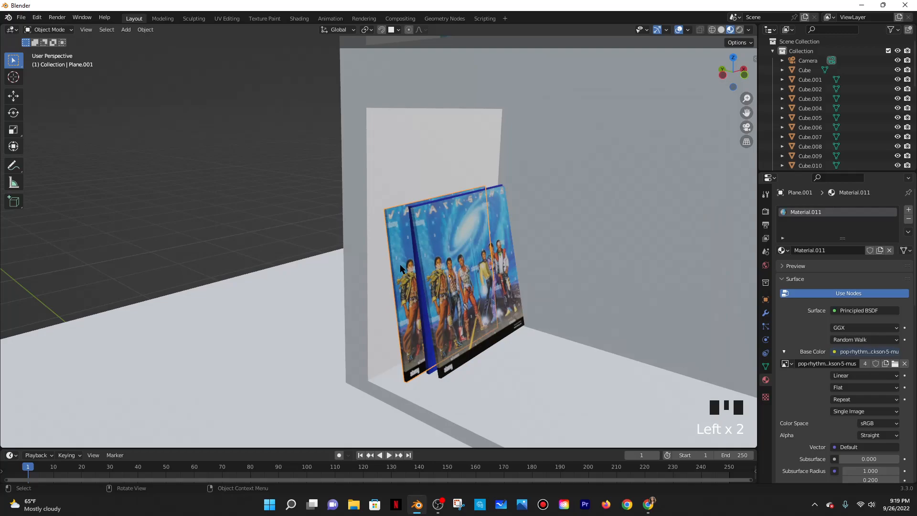
pyautogui.click(894, 364)
pyautogui.doubleClick(497, 178)
pyautogui.moveTo(442, 253); pyautogui.dragTo(549, 291, button='middle')
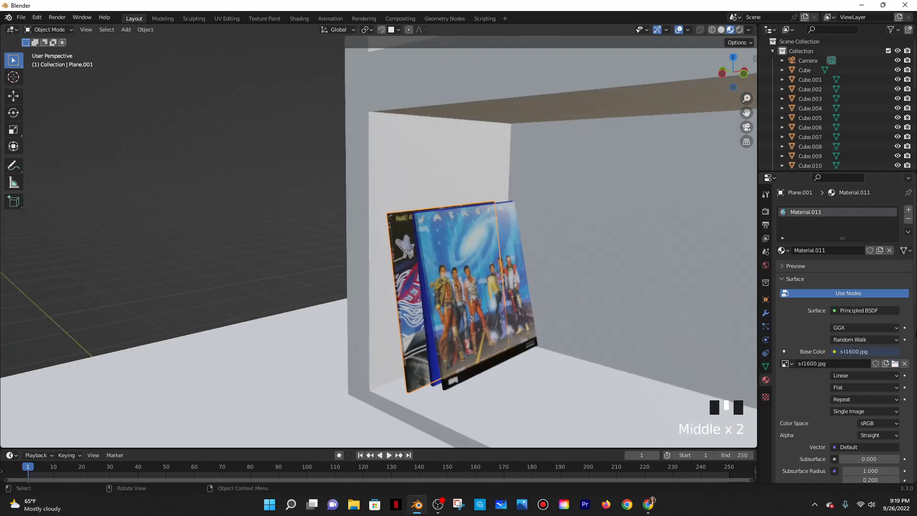
# Load the Pure Disco image (51zikck+vZL) on the rear album cover and s-l1600.jpg on the middle one
pyautogui.click(894, 363)
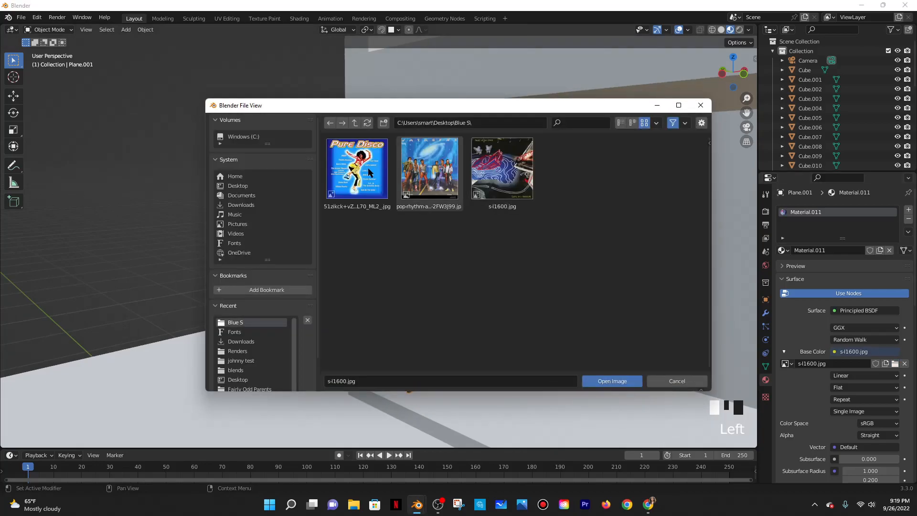
pyautogui.doubleClick(357, 170)
pyautogui.click(421, 280)
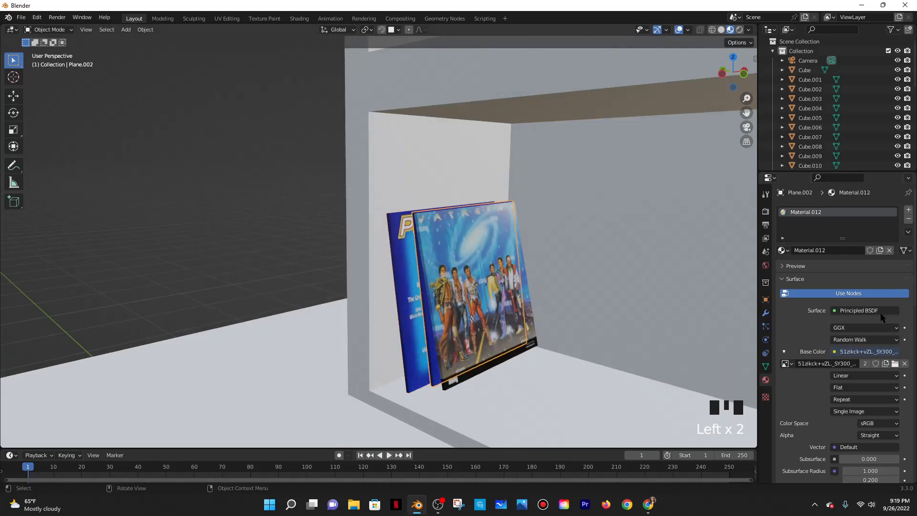
pyautogui.click(894, 364)
pyautogui.doubleClick(502, 172)
pyautogui.moveTo(454, 243); pyautogui.dragTo(453, 242, button='middle')
pyautogui.scroll(-3, 454, 242)
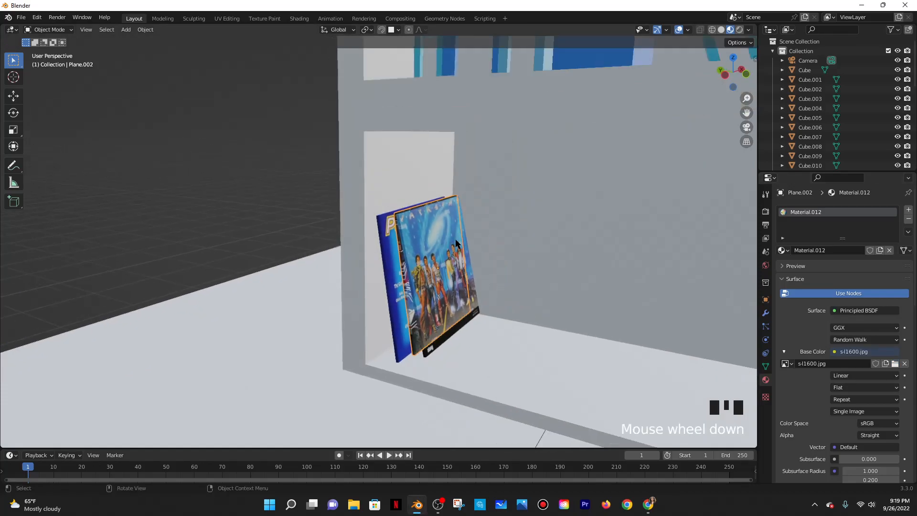
# Slide the middle album cover a short distance in the negative X direction to expose more of its artwork
pyautogui.moveTo(452, 294); pyautogui.dragTo(497, 303, button='middle')
pyautogui.scroll(-3, 453, 295)
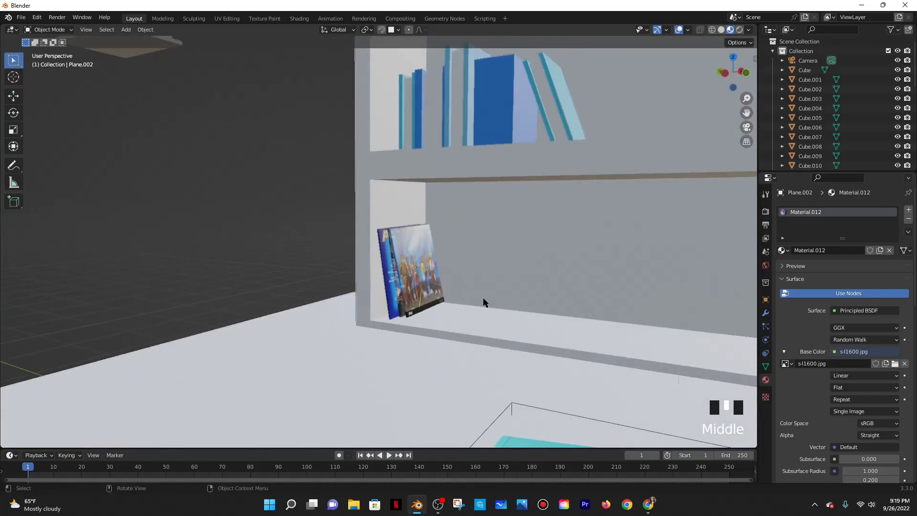
pyautogui.scroll(4, 406, 289)
pyautogui.click(412, 291)
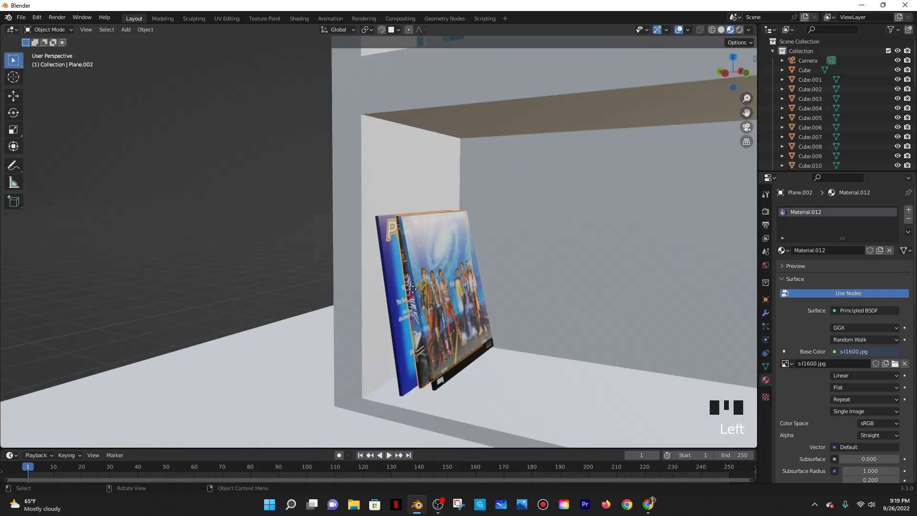
pyautogui.press('g')
pyautogui.press('x')
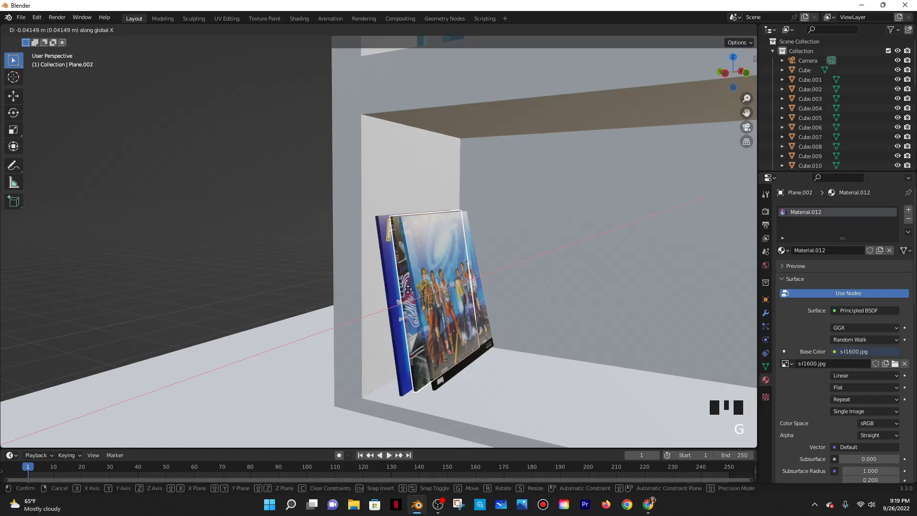
pyautogui.click(401, 287)
pyautogui.moveTo(401, 288); pyautogui.dragTo(446, 276, button='middle')
pyautogui.scroll(-2, 449, 269)
pyautogui.scroll(-3, 448, 268)
pyautogui.scroll(-6, 446, 276)
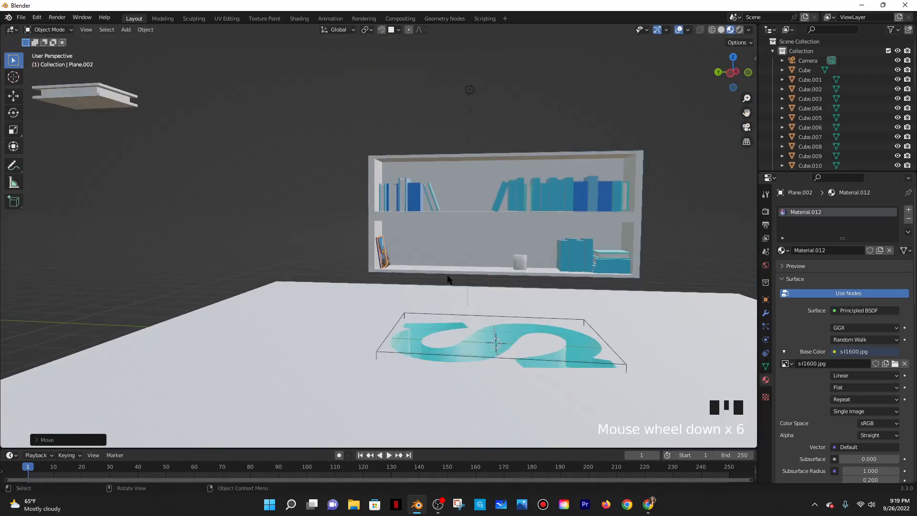
pyautogui.scroll(4, 452, 274)
pyautogui.scroll(4, 412, 264)
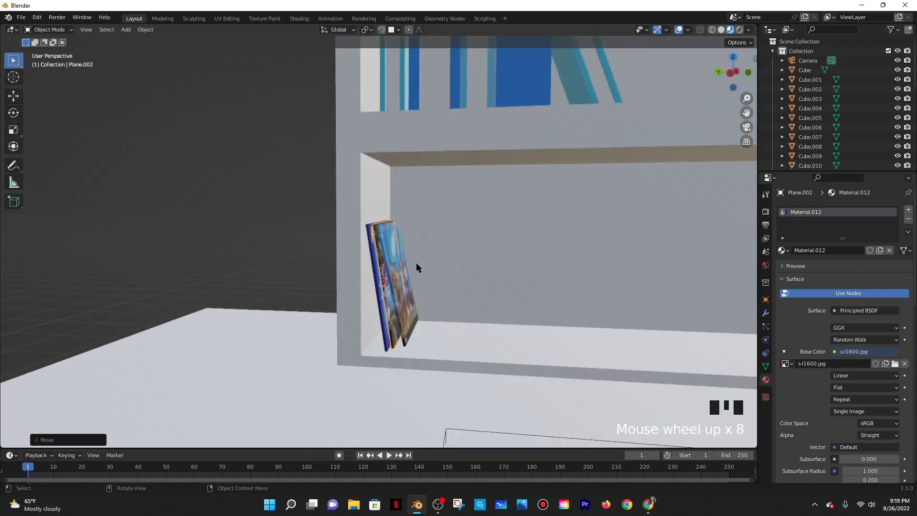
# Scale the three leaning album covers up slightly together and adjust their height along Z on the lower shelf
pyautogui.keyDown('shift'); pyautogui.click(388, 261); pyautogui.keyUp('shift')
pyautogui.keyDown('shift'); pyautogui.click(372, 257); pyautogui.keyUp('shift')
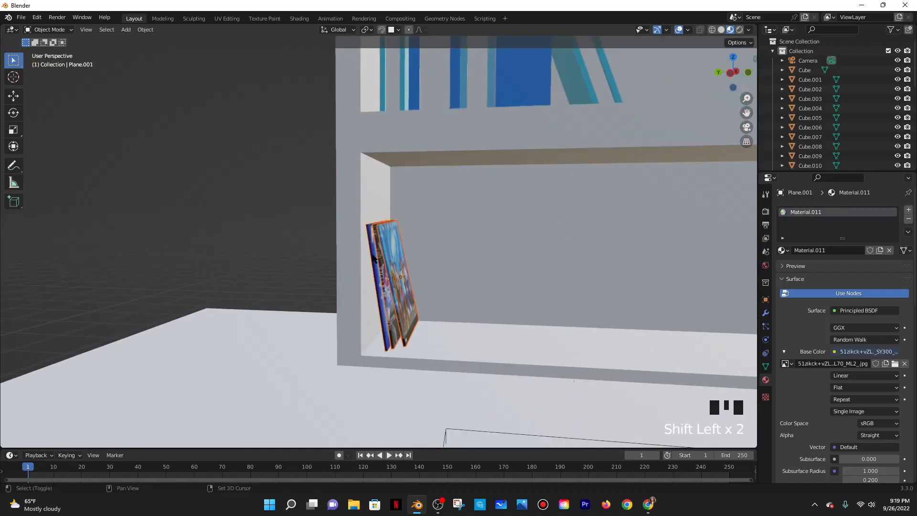
pyautogui.press('s')
pyautogui.press('z')
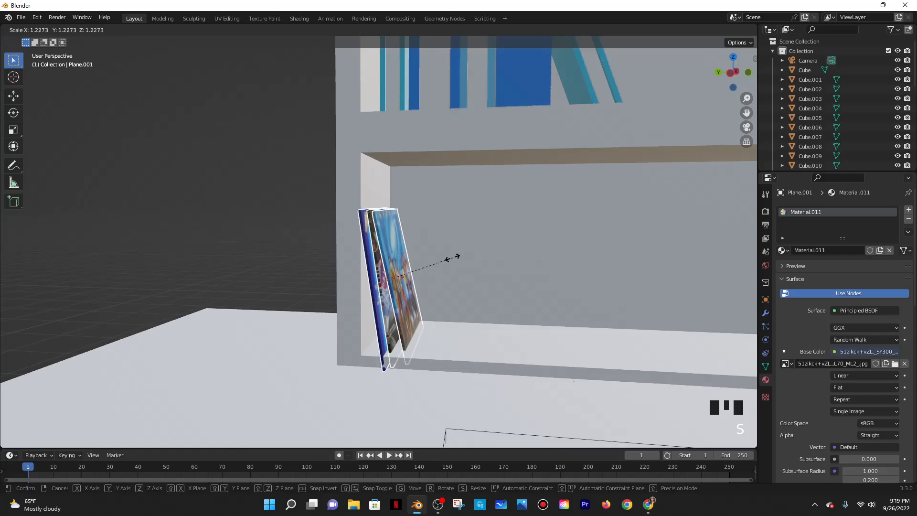
pyautogui.rightClick(458, 246)
pyautogui.press('s')
pyautogui.click(463, 247)
pyautogui.press('g')
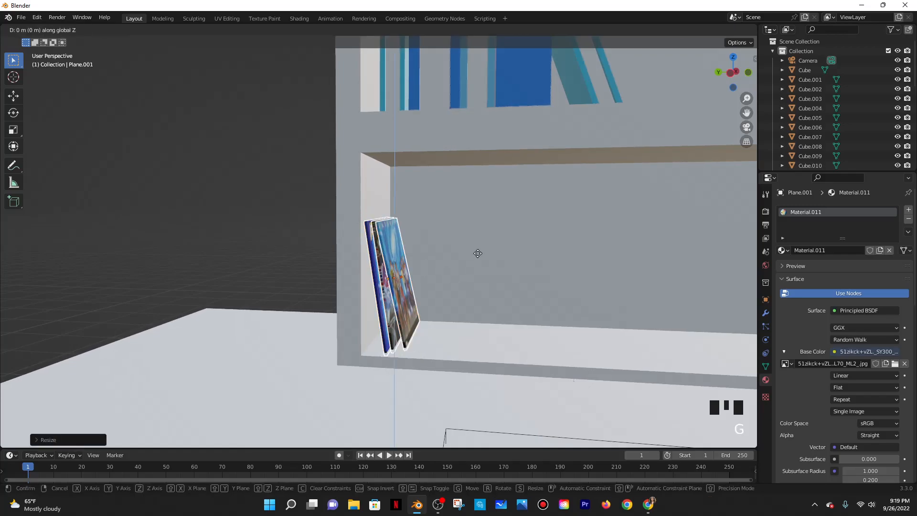
pyautogui.press('z')
pyautogui.click(476, 252)
# Duplicate the three album covers a short distance in the negative Y direction to extend the leaning stack
pyautogui.moveTo(477, 251); pyautogui.dragTo(514, 284, button='middle')
pyautogui.hotkey('shift', 'd')
pyautogui.press('y')
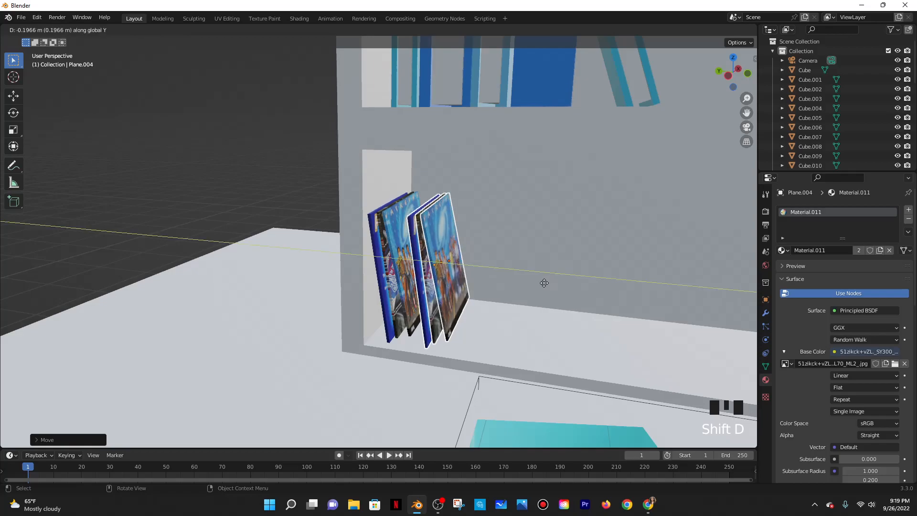
pyautogui.click(528, 279)
# Duplicate two lying books about 2.47 m along Y beside the cup and copy one upward as a third book
pyautogui.moveTo(528, 279); pyautogui.dragTo(492, 281, button='middle')
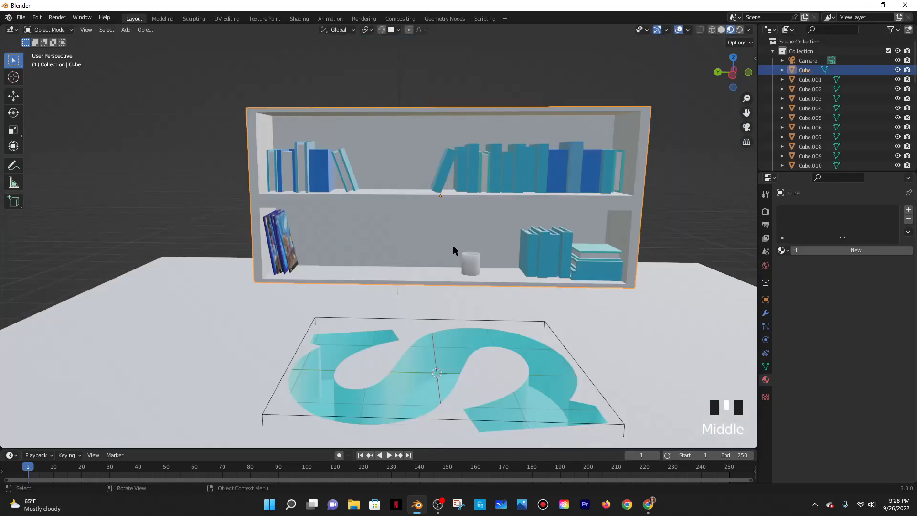
pyautogui.keyDown('shift'); pyautogui.click(585, 276); pyautogui.keyUp('shift')
pyautogui.click(603, 275)
pyautogui.keyDown('shift'); pyautogui.click(592, 265); pyautogui.keyUp('shift')
pyautogui.keyDown('shift'); pyautogui.click(584, 278); pyautogui.keyUp('shift')
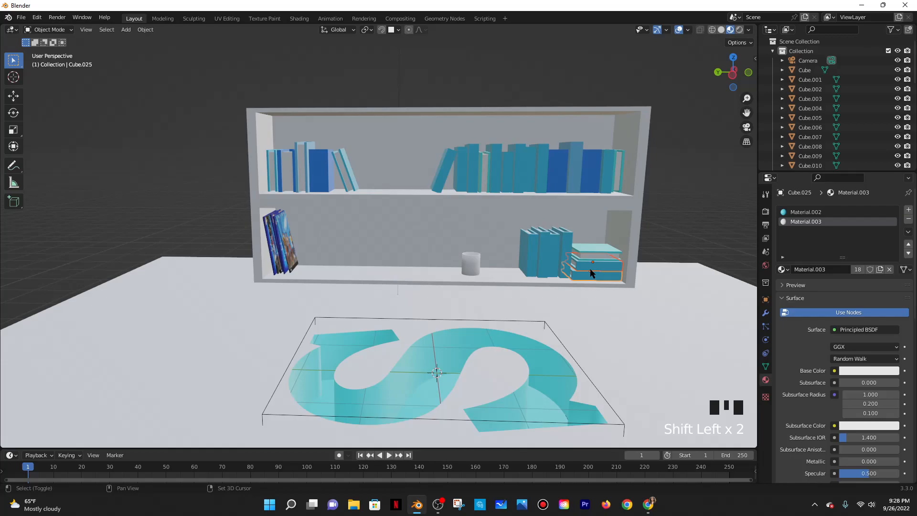
pyautogui.hotkey('shift', 'd')
pyautogui.press('y')
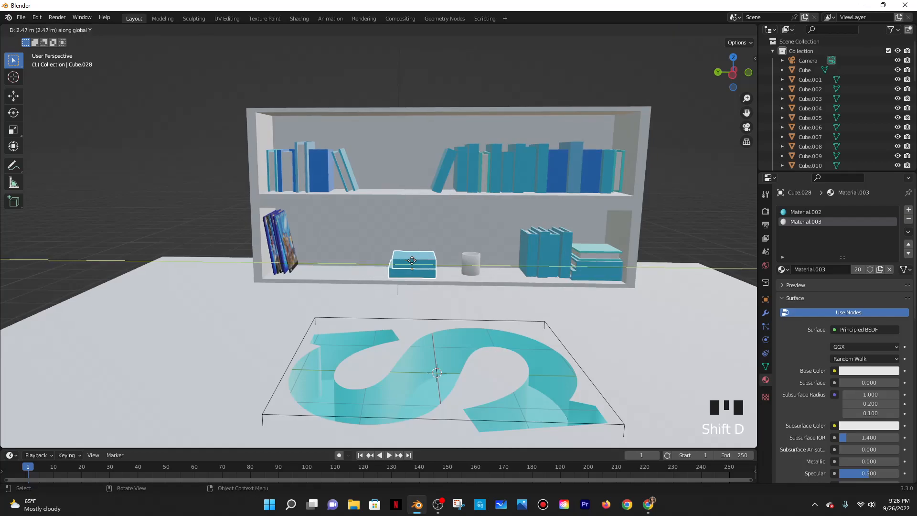
pyautogui.click(413, 261)
pyautogui.hotkey('shift', 'd')
pyautogui.press('z')
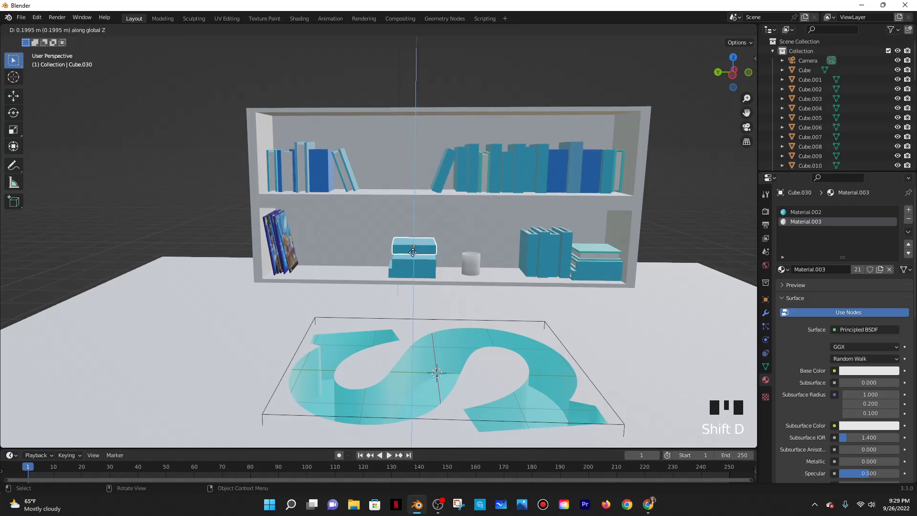
pyautogui.click(412, 260)
# Shift the two upper books of the new three-book stack slightly along Y to center them on the bottom book
pyautogui.click(438, 270)
pyautogui.scroll(3, 438, 268)
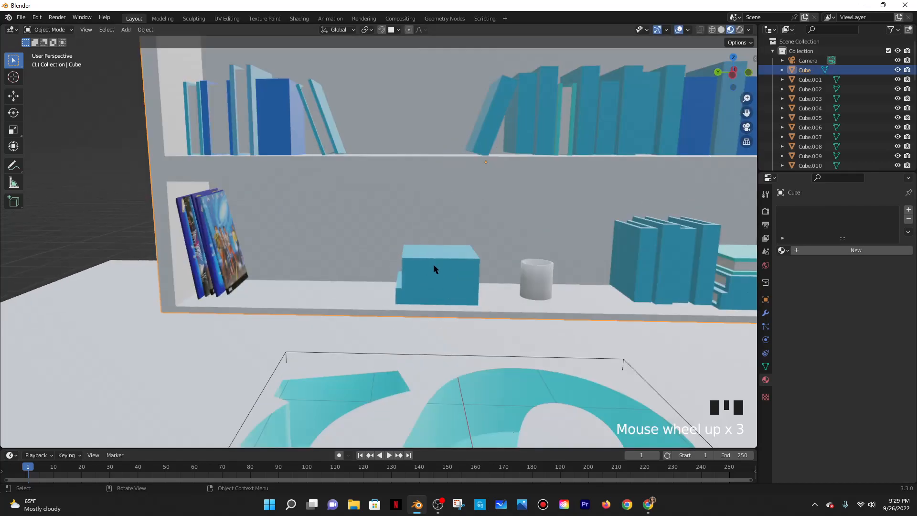
pyautogui.keyDown('shift'); pyautogui.click(426, 273); pyautogui.keyUp('shift')
pyautogui.keyDown('shift'); pyautogui.click(433, 276); pyautogui.keyUp('shift')
pyautogui.click(405, 274)
pyautogui.click(434, 262)
pyautogui.keyDown('shift'); pyautogui.click(427, 271); pyautogui.keyUp('shift')
pyautogui.keyDown('shift'); pyautogui.click(425, 261); pyautogui.keyUp('shift')
pyautogui.keyDown('shift'); pyautogui.click(476, 278); pyautogui.keyUp('shift')
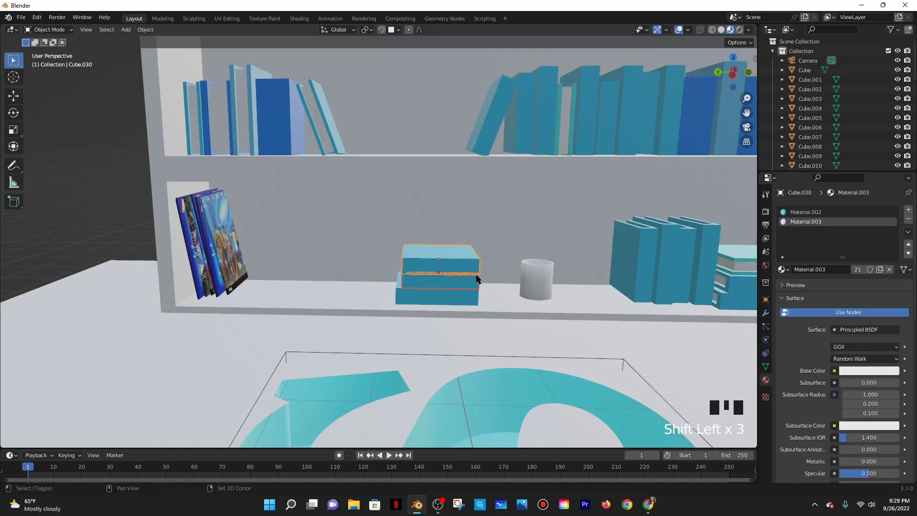
pyautogui.press('g')
pyautogui.press('x')
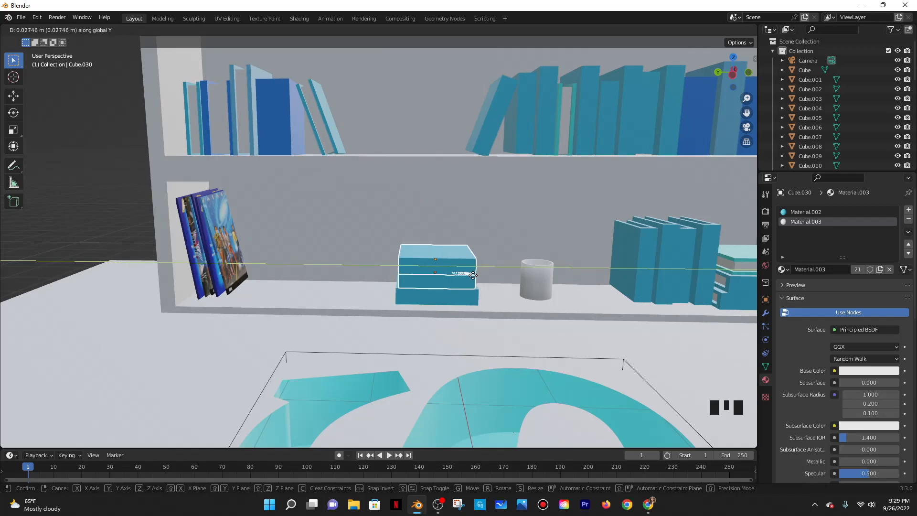
pyautogui.click(461, 294)
# Widen the stack's bottom book along Y by a factor of about 1.17 and the middle book slightly less
pyautogui.click(473, 297)
pyautogui.press('s')
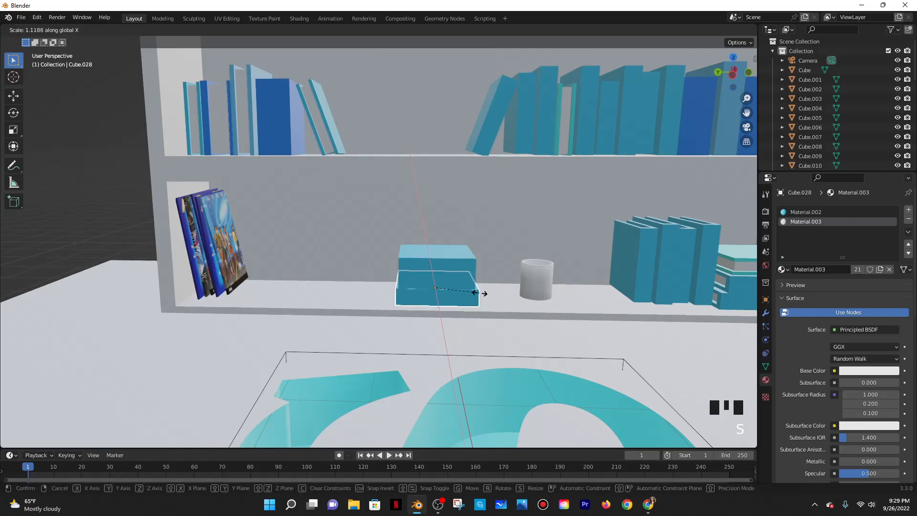
pyautogui.press('y')
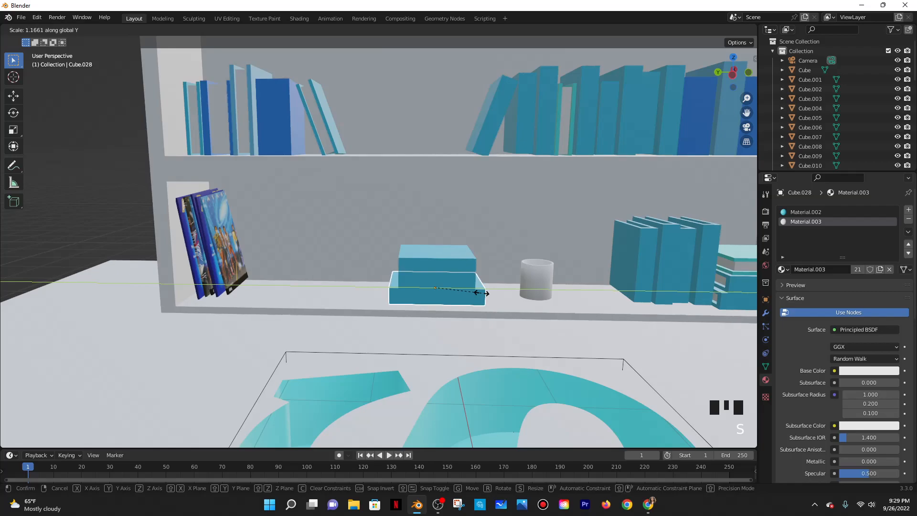
pyautogui.click(481, 292)
pyautogui.click(468, 286)
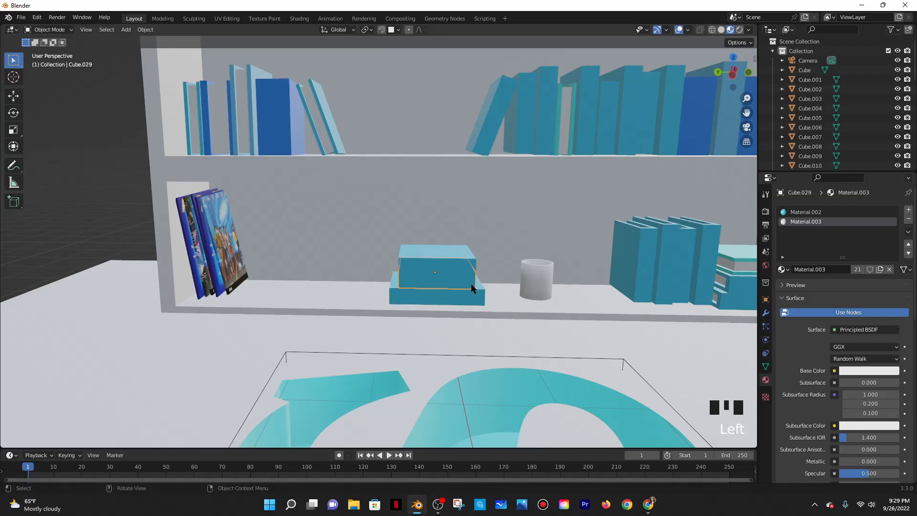
pyautogui.press('s')
pyautogui.press('y')
pyautogui.click(490, 287)
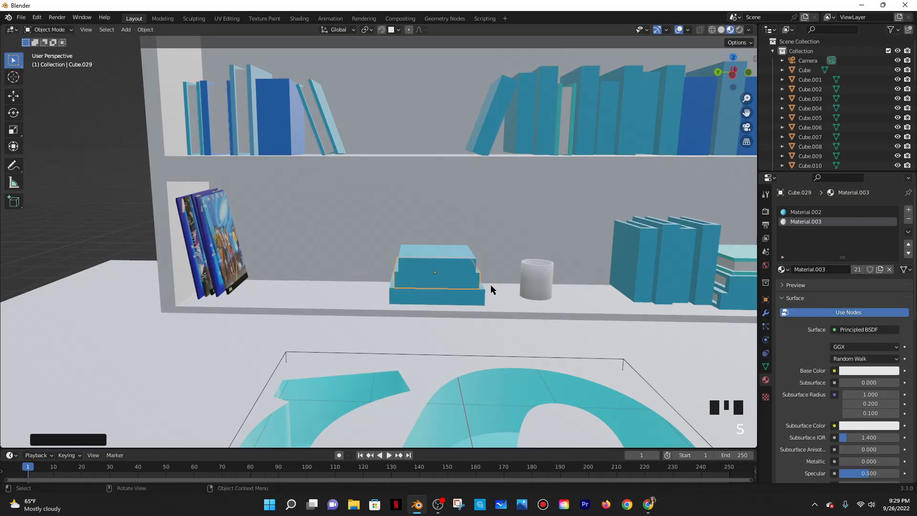
# Try a base color sampled from an upper-shelf book on Material.002 of the stack's top book
pyautogui.click(456, 249)
pyautogui.moveTo(474, 250)
pyautogui.mouseDown(button='middle')
pyautogui.moveTo(473, 240)
pyautogui.moveTo(474, 265)
pyautogui.mouseUp(button='middle')
pyautogui.scroll(-7, 474, 265)
pyautogui.moveTo(472, 301)
pyautogui.mouseDown(button='middle')
pyautogui.moveTo(506, 314)
pyautogui.moveTo(481, 313)
pyautogui.mouseUp(button='middle')
pyautogui.scroll(6, 435, 300)
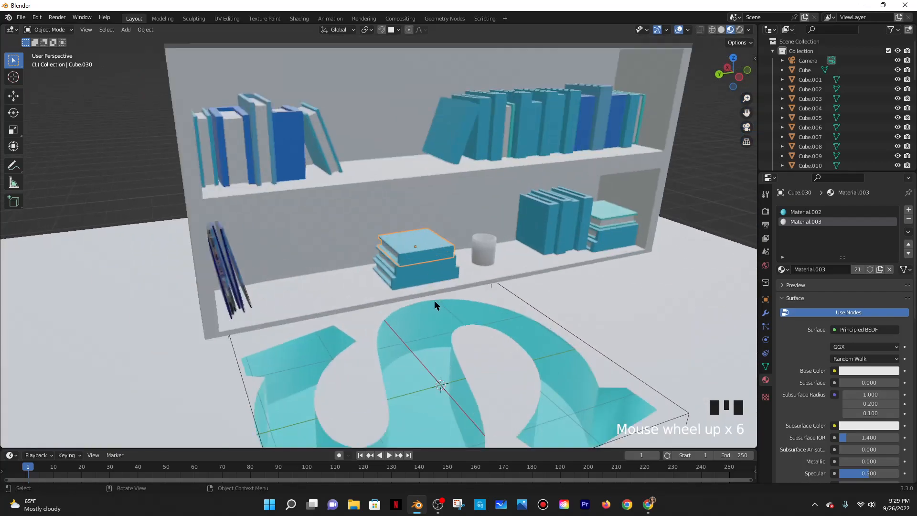
pyautogui.scroll(1, 434, 300)
pyautogui.moveTo(457, 284); pyautogui.dragTo(422, 253, button='middle')
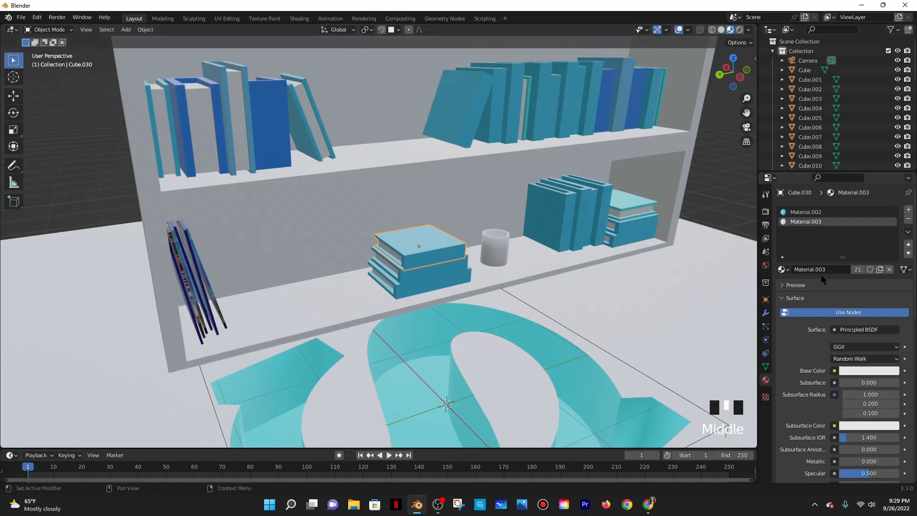
pyautogui.click(806, 212)
pyautogui.click(867, 374)
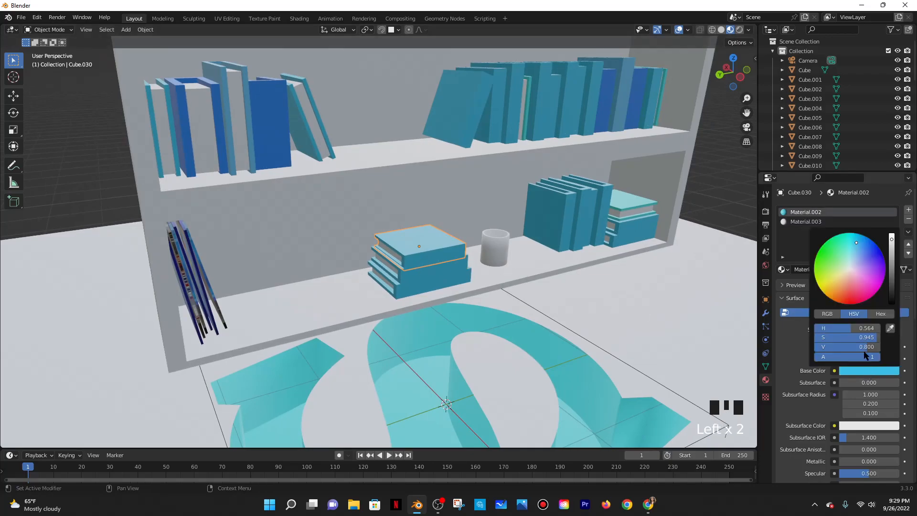
pyautogui.click(890, 328)
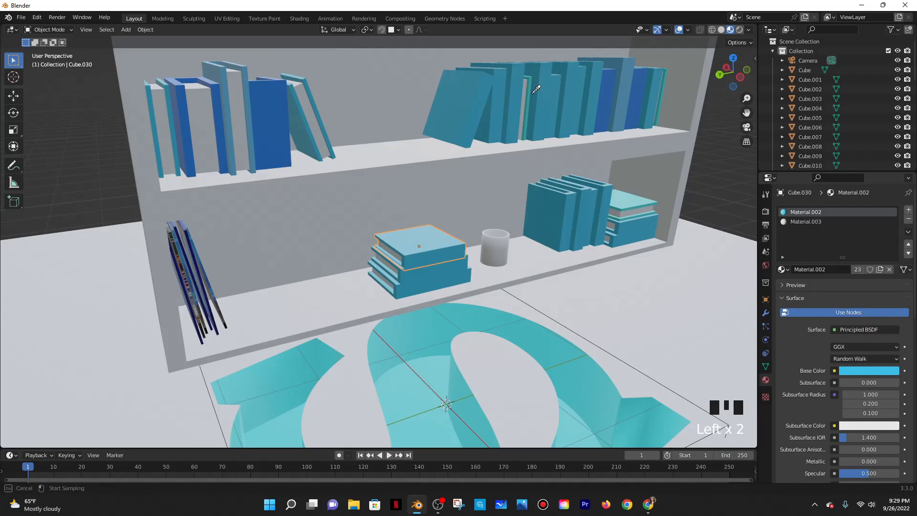
pyautogui.click(530, 94)
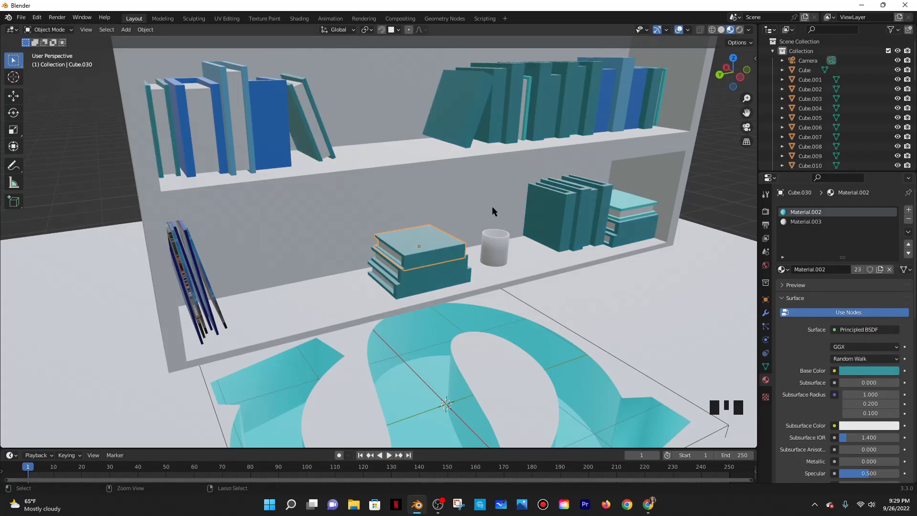
# Give the bookcase a new material with a dark navy base color (H 0.666, S 1.000, V 0.084)
pyautogui.scroll(-6, 491, 207)
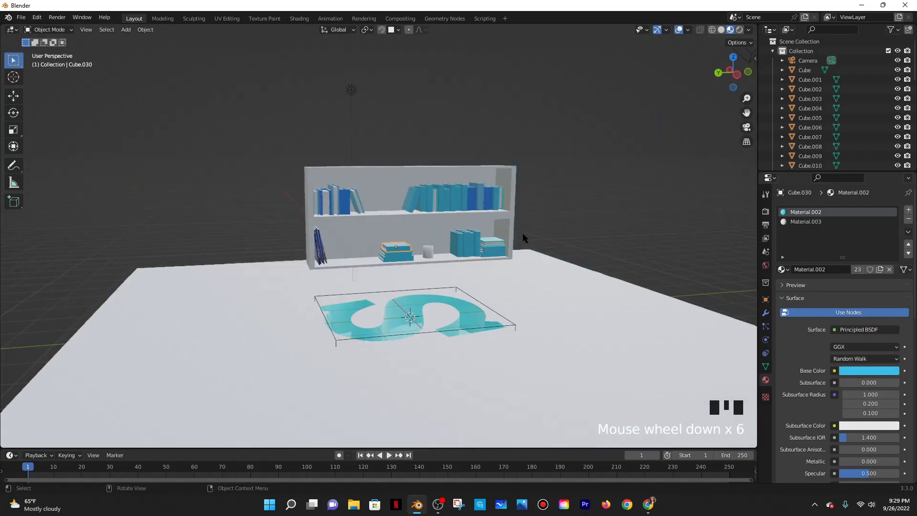
pyautogui.moveTo(523, 238); pyautogui.dragTo(509, 287, button='middle')
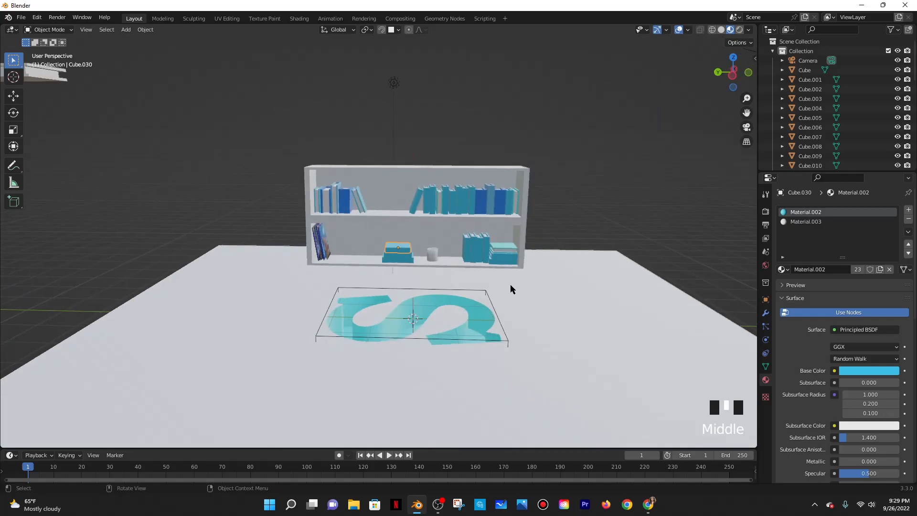
pyautogui.click(401, 178)
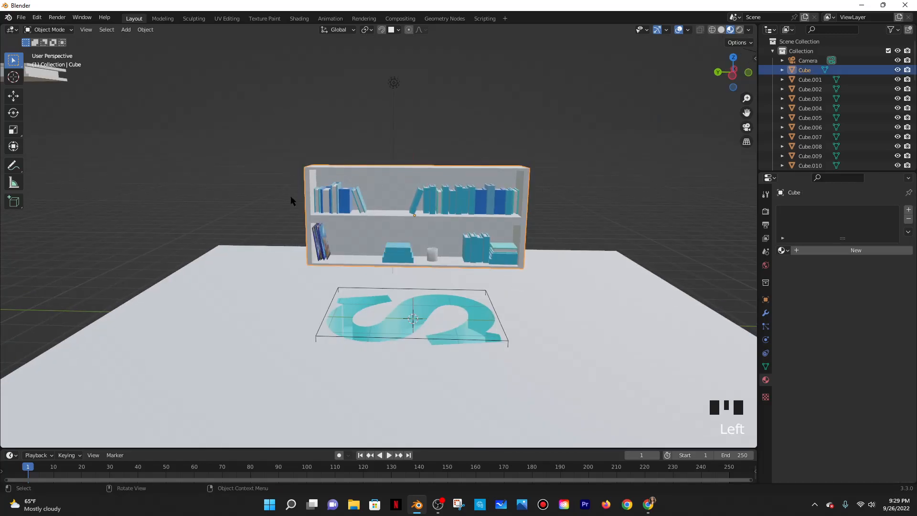
pyautogui.click(825, 250)
pyautogui.click(857, 352)
pyautogui.click(868, 234)
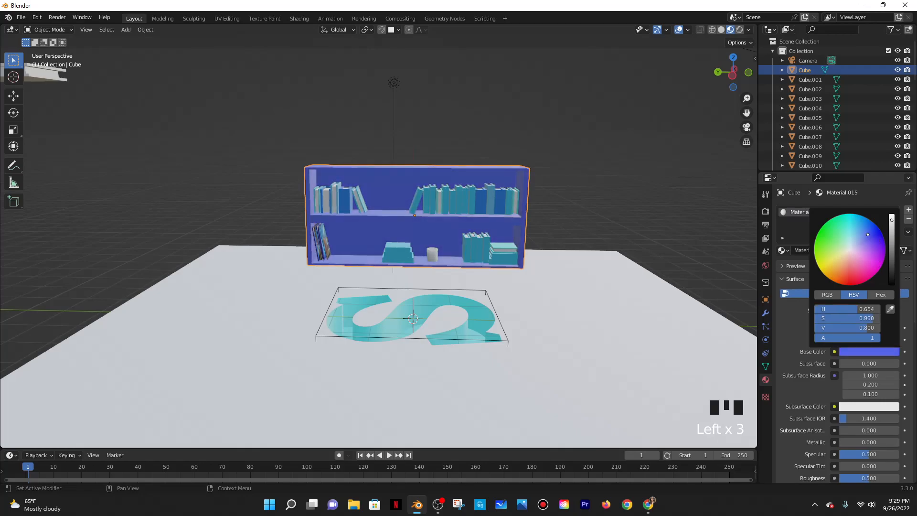
pyautogui.moveTo(865, 219)
pyautogui.mouseDown()
pyautogui.moveTo(854, 222)
pyautogui.moveTo(851, 252)
pyautogui.mouseUp()
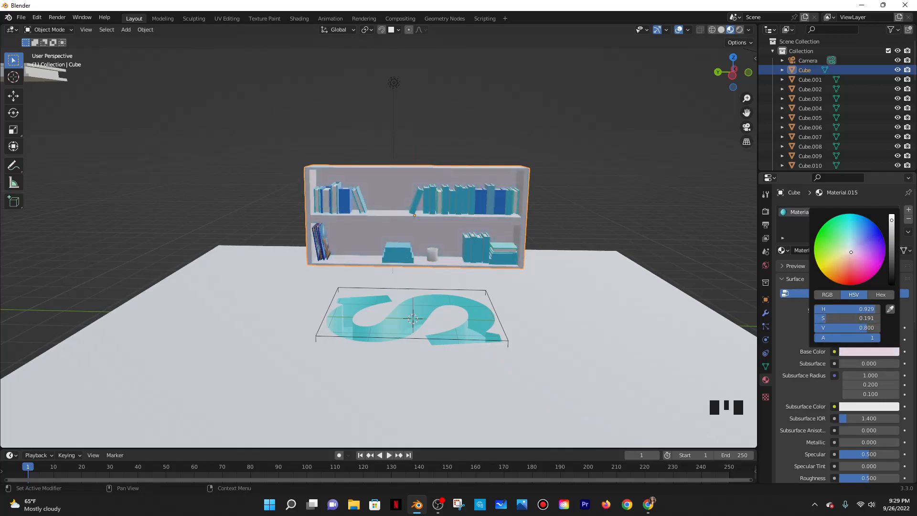
pyautogui.moveTo(891, 220); pyautogui.dragTo(891, 261)
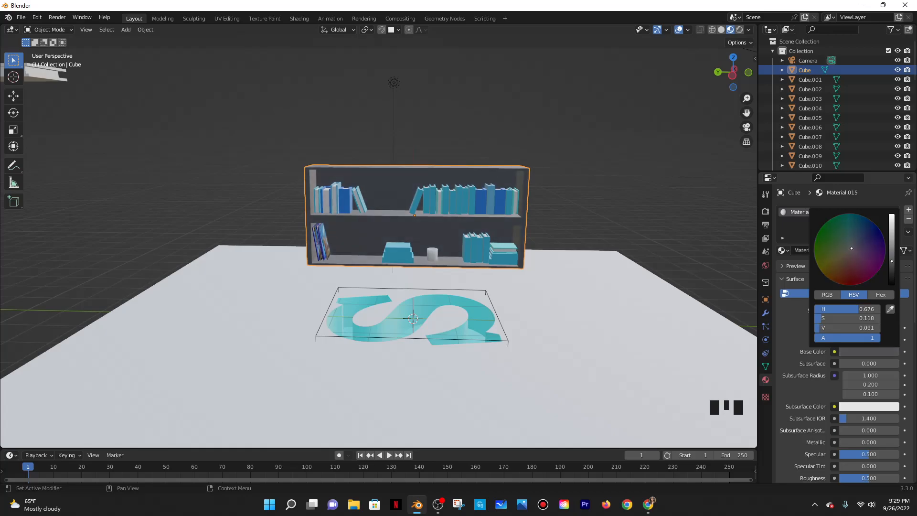
pyautogui.click(880, 230)
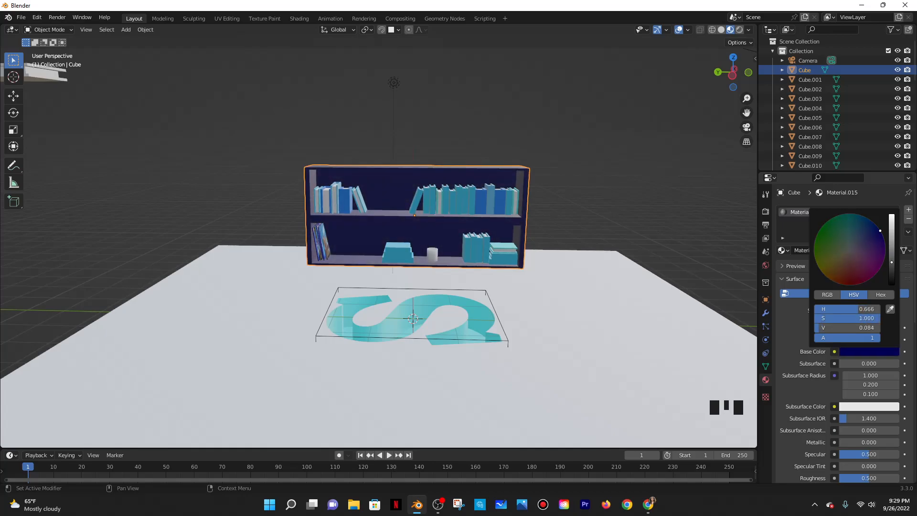
# Select the bookcase with its books and objects in the right orthographic view, leaving the light out of the selection
pyautogui.scroll(-2, 547, 196)
pyautogui.moveTo(547, 196); pyautogui.dragTo(529, 208, button='middle')
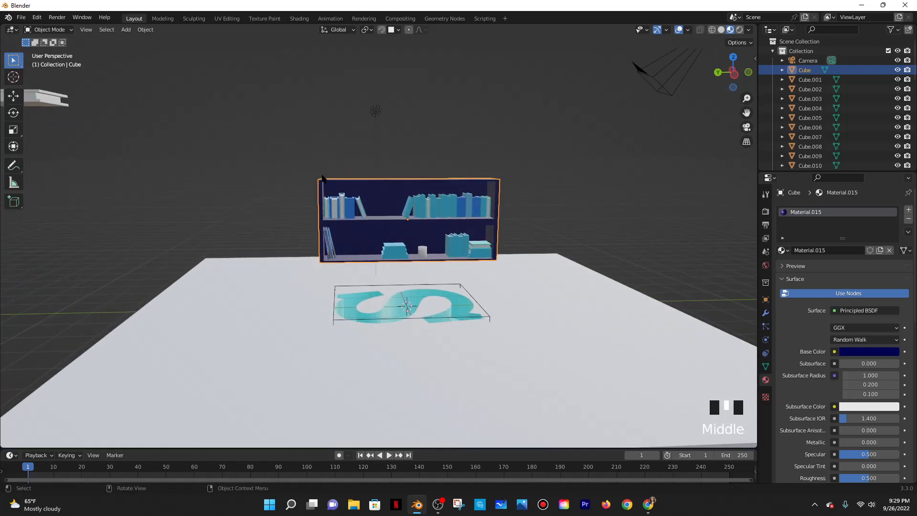
pyautogui.moveTo(260, 152); pyautogui.dragTo(426, 203)
pyautogui.press('`')
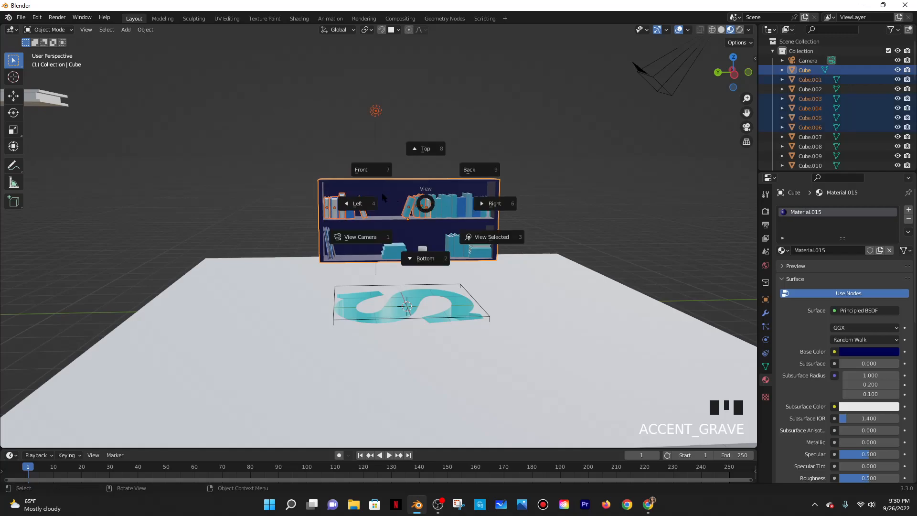
pyautogui.click(351, 167)
pyautogui.press('`')
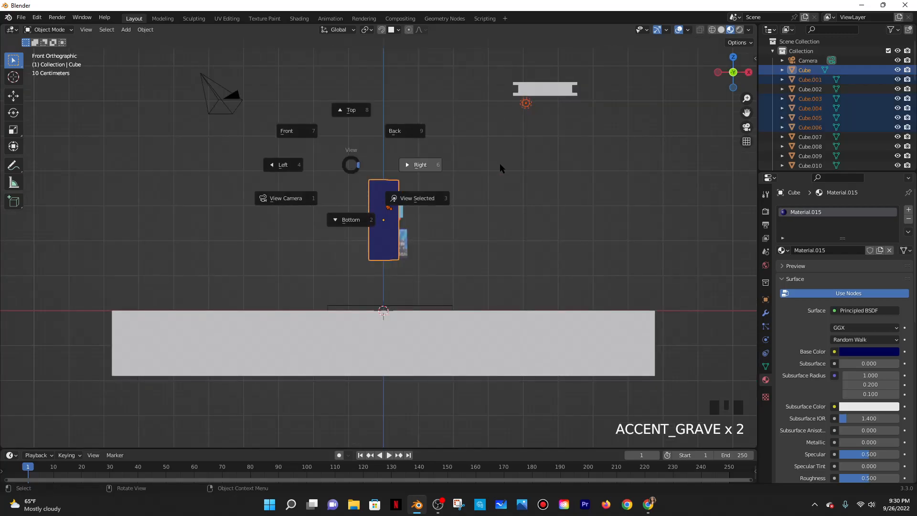
pyautogui.click(448, 164)
pyautogui.moveTo(240, 165); pyautogui.dragTo(447, 268)
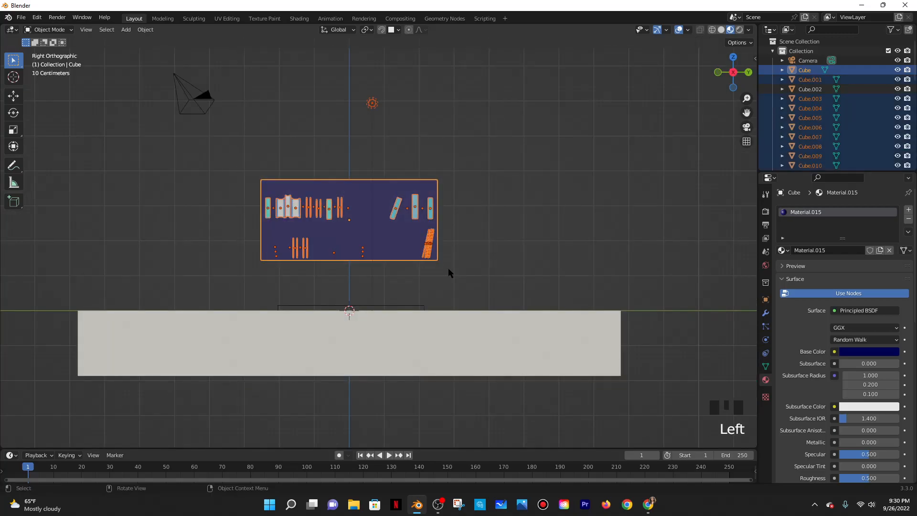
pyautogui.keyDown('shift'); pyautogui.click(372, 104); pyautogui.keyUp('shift')
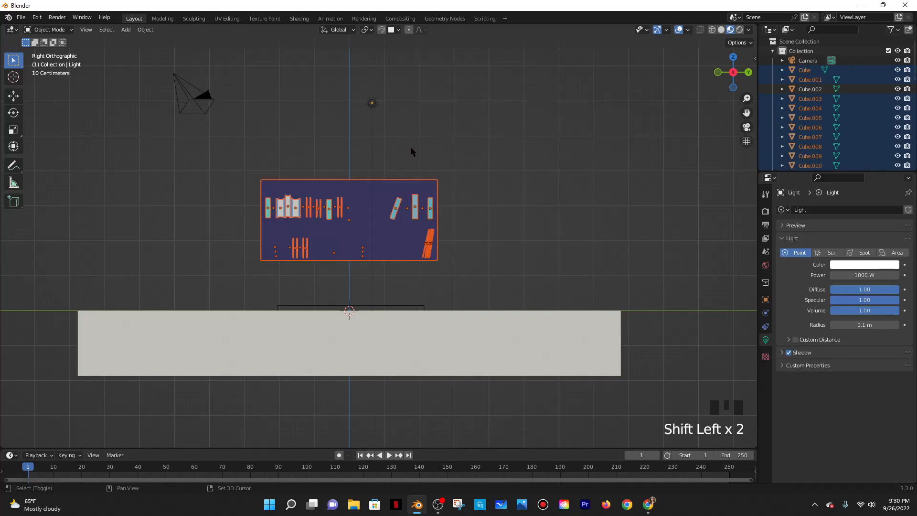
# Replace the previous selection with a box selection around the leaning album covers on the lower shelf
pyautogui.scroll(4, 379, 162)
pyautogui.scroll(-3, 460, 109)
pyautogui.moveTo(460, 109); pyautogui.dragTo(90, 129, button='middle')
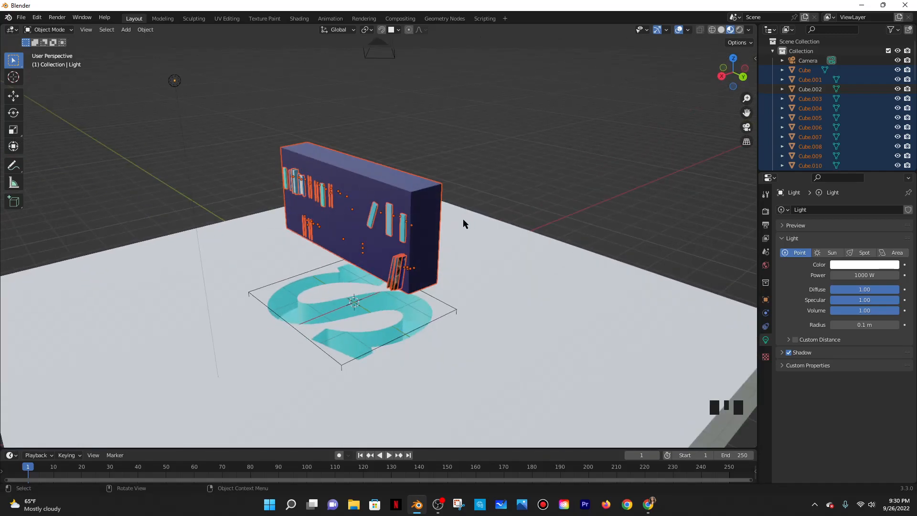
pyautogui.scroll(3, 463, 223)
pyautogui.moveTo(531, 195); pyautogui.dragTo(465, 195, button='middle')
pyautogui.click(428, 179)
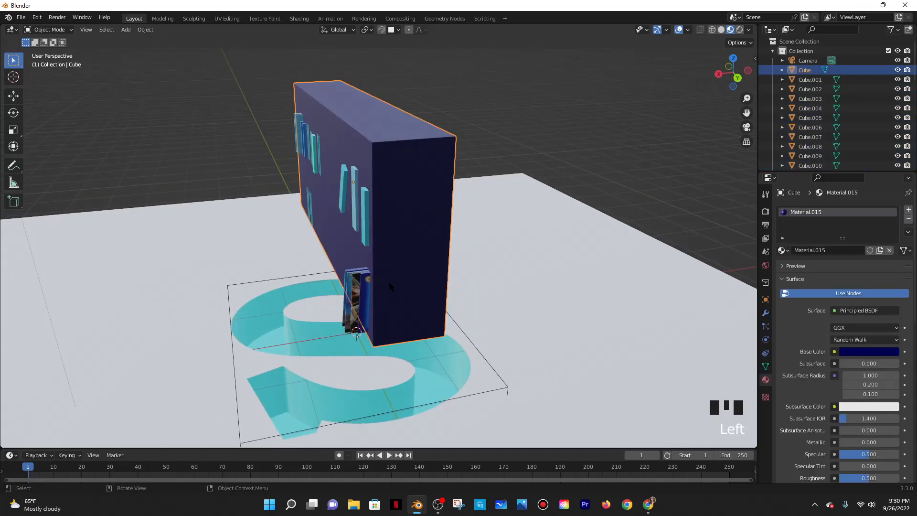
pyautogui.keyDown('shift'); pyautogui.click(352, 279); pyautogui.keyUp('shift')
pyautogui.keyDown('shift'); pyautogui.click(352, 279); pyautogui.keyUp('shift')
pyautogui.moveTo(356, 335); pyautogui.dragTo(253, 231, button='middle')
pyautogui.scroll(4, 291, 257)
pyautogui.keyDown('shift'); pyautogui.moveTo(212, 196); pyautogui.dragTo(311, 304); pyautogui.keyUp('shift')
# Remove the bookcase and the ground plane from the selection so only the leaning album covers stay selected
pyautogui.keyDown('shift'); pyautogui.click(325, 213); pyautogui.keyUp('shift')
pyautogui.keyDown('shift'); pyautogui.click(325, 217); pyautogui.keyUp('shift')
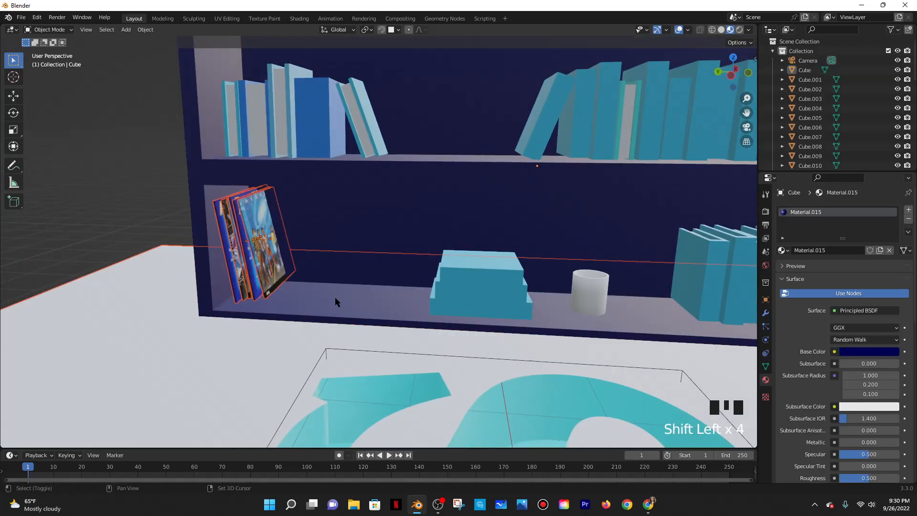
pyautogui.keyDown('shift'); pyautogui.click(316, 269); pyautogui.keyUp('shift')
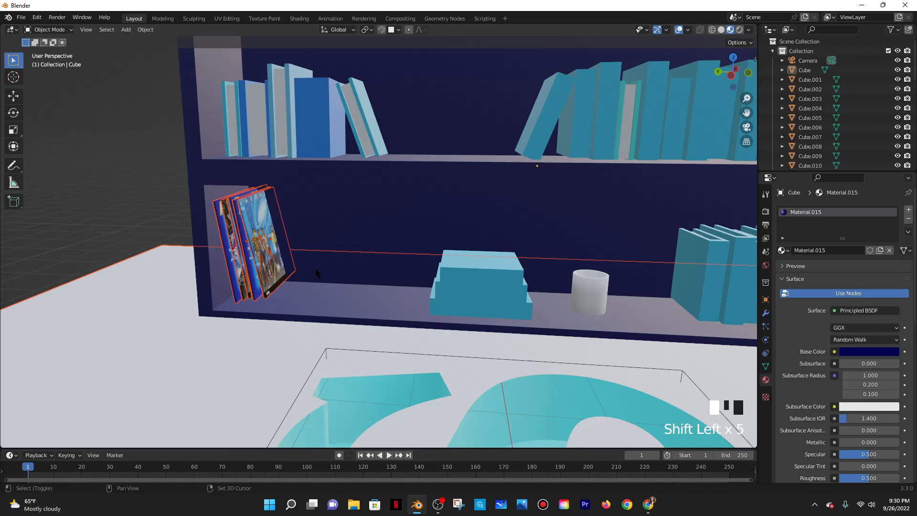
pyautogui.keyDown('shift'); pyautogui.click(298, 243); pyautogui.keyUp('shift')
pyautogui.keyDown('shift'); pyautogui.click(310, 224); pyautogui.keyUp('shift')
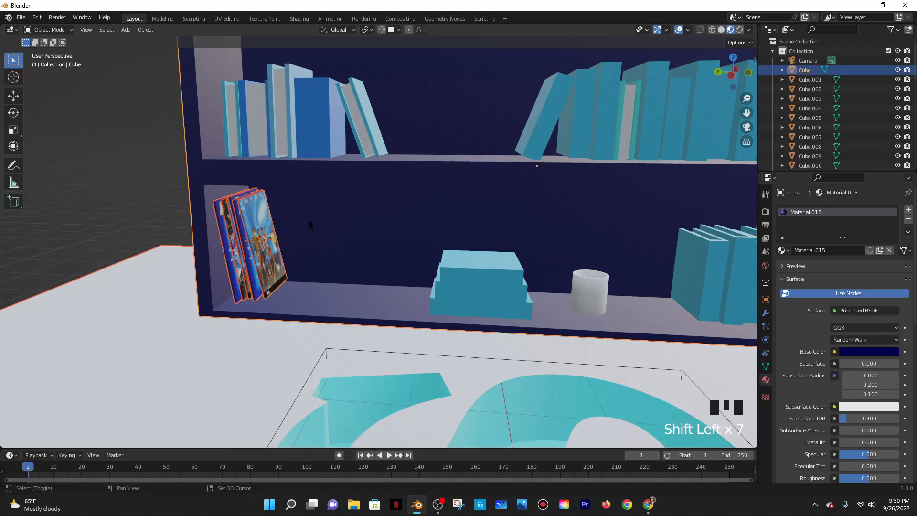
pyautogui.keyDown('shift'); pyautogui.click(309, 224); pyautogui.keyUp('shift')
pyautogui.keyDown('shift'); pyautogui.click(139, 277); pyautogui.keyUp('shift')
pyautogui.keyDown('shift'); pyautogui.click(138, 277); pyautogui.keyUp('shift')
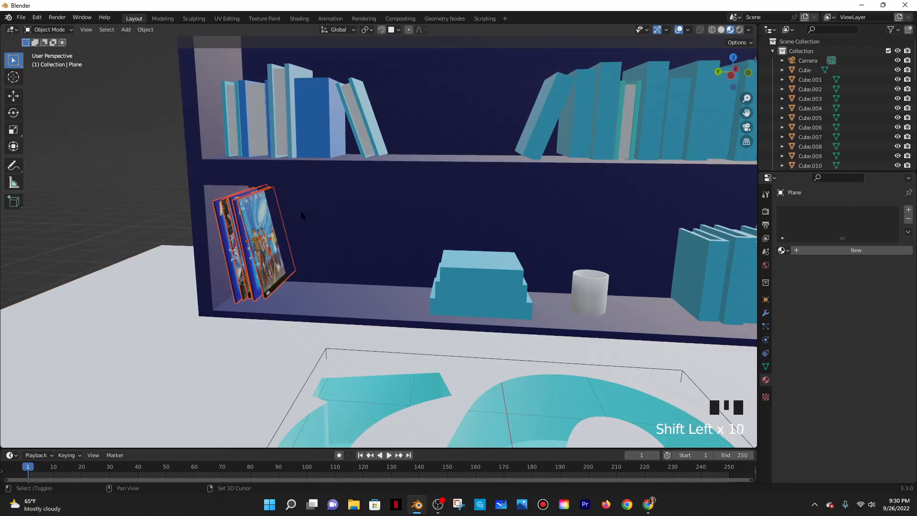
# Scale the album covers down along X and move them along X within the lower shelf
pyautogui.press('s')
pyautogui.press('y')
pyautogui.press('x')
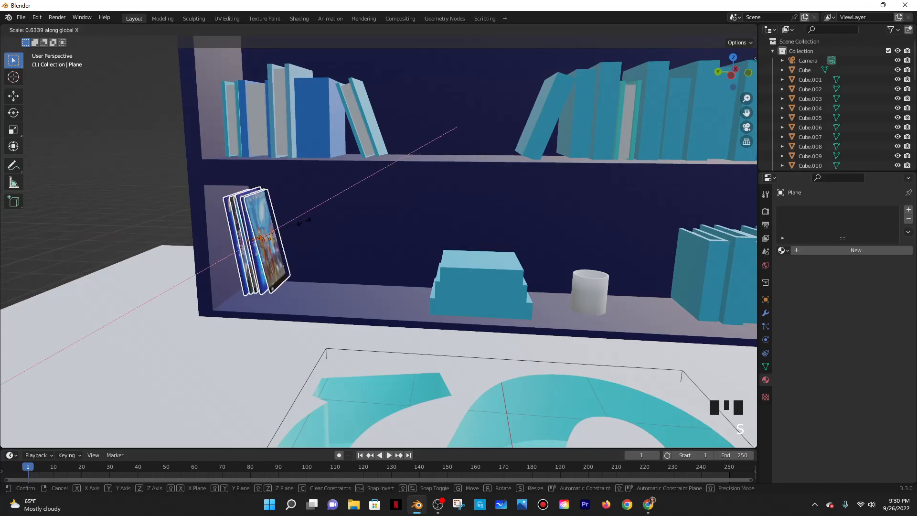
pyautogui.click(319, 218)
pyautogui.moveTo(374, 287); pyautogui.dragTo(303, 251, button='middle')
pyautogui.press('g')
pyautogui.press('x')
pyautogui.click(479, 269)
pyautogui.scroll(-3, 406, 271)
pyautogui.scroll(-2, 407, 271)
pyautogui.scroll(5, 303, 251)
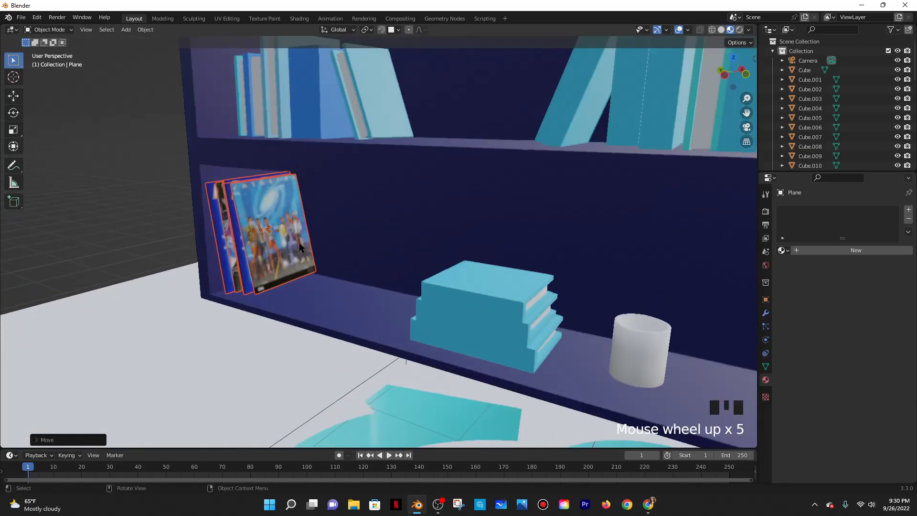
# Make the front album cover active and join all the leaning covers into one object
pyautogui.hotkey('ctrl', 'j')
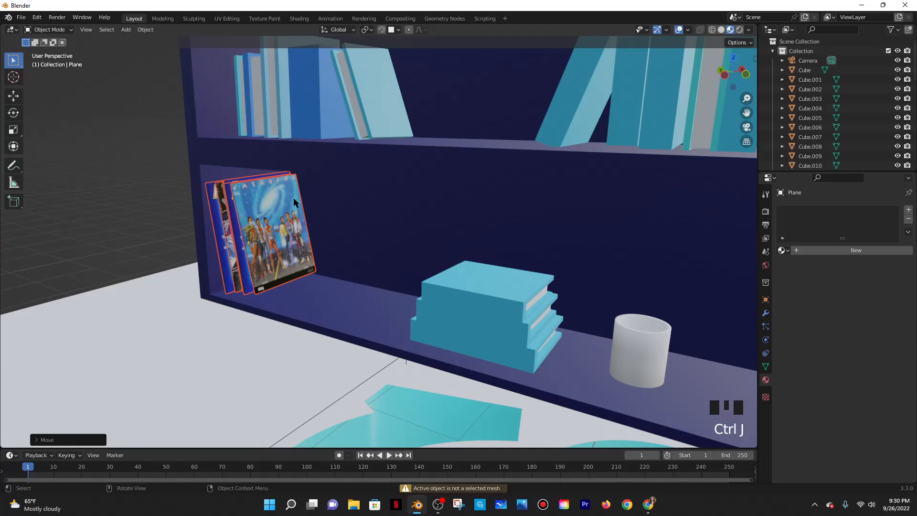
pyautogui.moveTo(289, 215); pyautogui.dragTo(216, 228, button='middle')
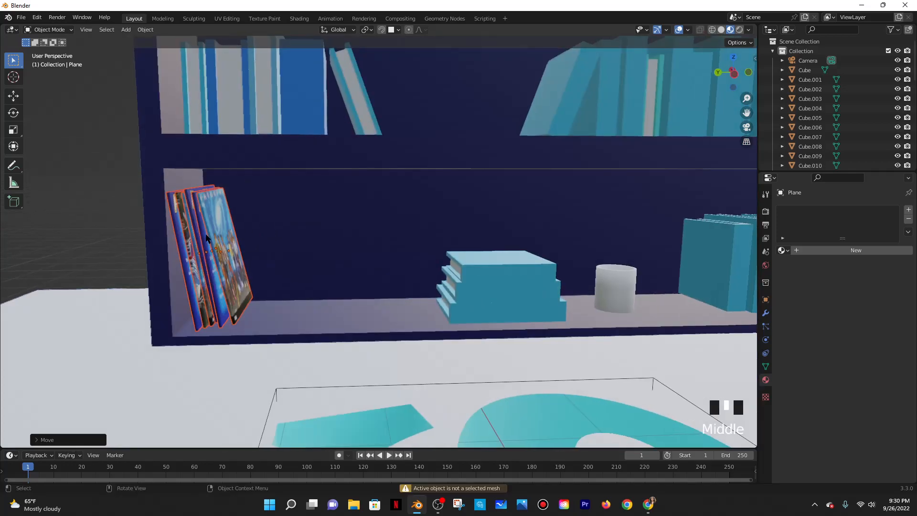
pyautogui.keyDown('shift'); pyautogui.click(218, 222); pyautogui.keyUp('shift')
pyautogui.keyDown('shift'); pyautogui.click(218, 222); pyautogui.keyUp('shift')
pyautogui.keyDown('shift'); pyautogui.click(218, 222); pyautogui.keyUp('shift')
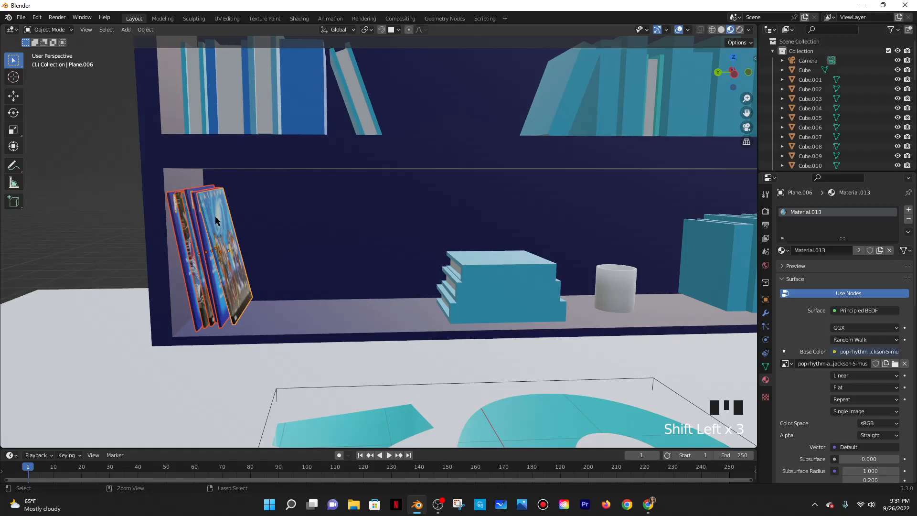
pyautogui.hotkey('ctrl', 'j')
pyautogui.press('g')
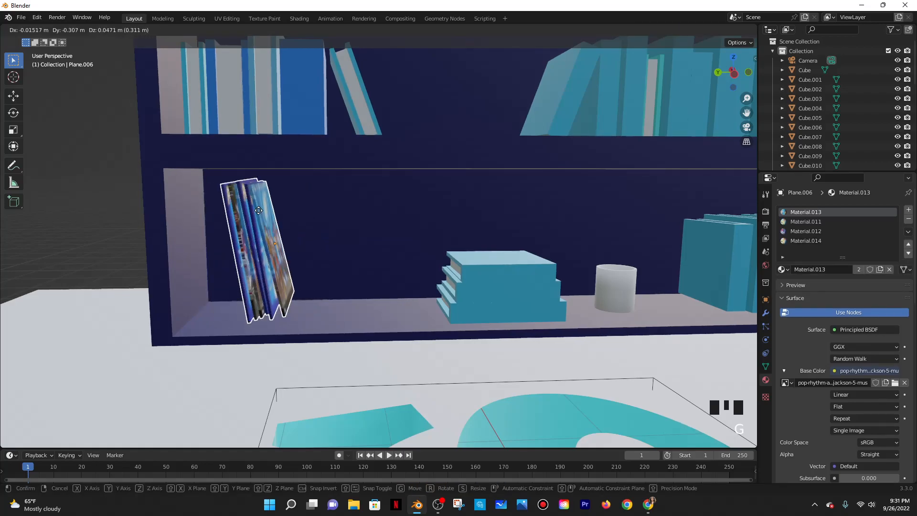
pyautogui.rightClick(259, 212)
# Move the bookcase slightly along X, without its books and objects
pyautogui.moveTo(286, 213); pyautogui.dragTo(479, 205, button='middle')
pyautogui.scroll(-2, 418, 216)
pyautogui.click(405, 219)
pyautogui.press('g')
pyautogui.press('x')
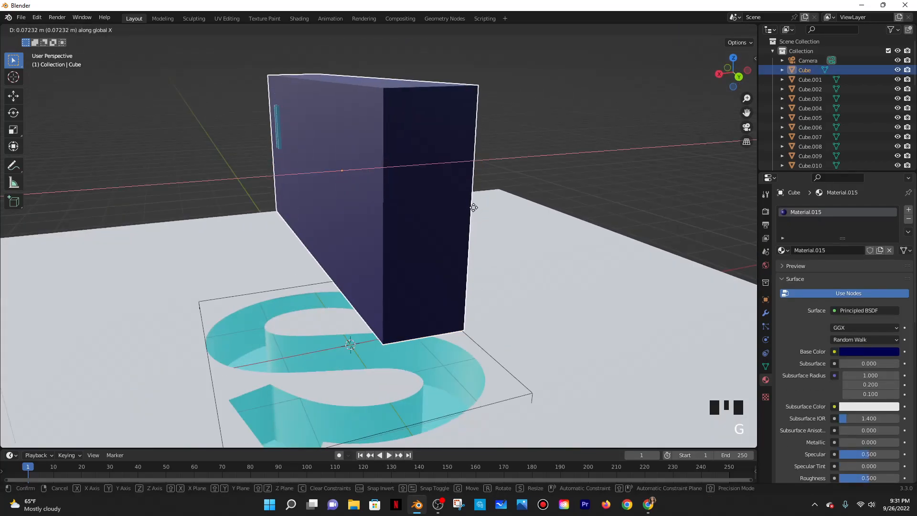
pyautogui.click(468, 208)
pyautogui.moveTo(468, 208); pyautogui.dragTo(375, 205, button='middle')
pyautogui.scroll(-2, 328, 202)
pyautogui.scroll(5, 293, 236)
pyautogui.moveTo(293, 236); pyautogui.dragTo(252, 201, button='middle')
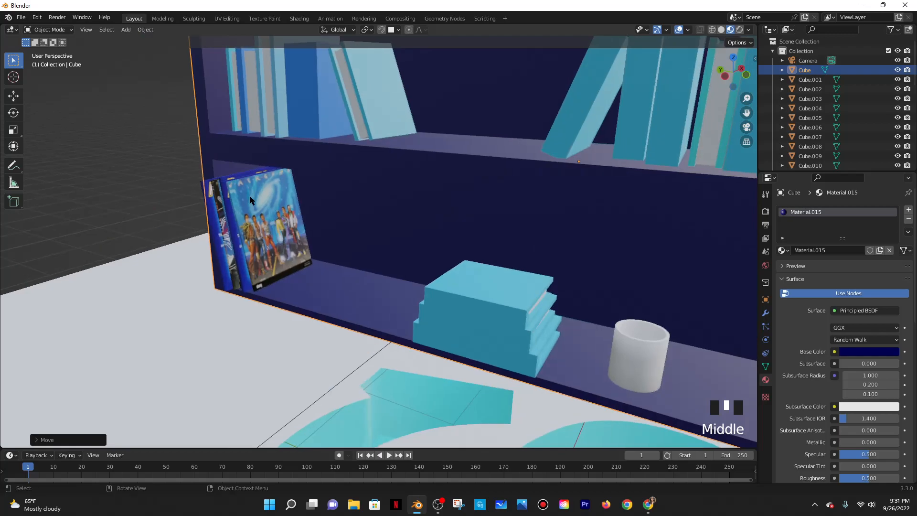
# Nudge the joined album covers slightly along X on the lower shelf
pyautogui.click(263, 210)
pyautogui.press('g')
pyautogui.press('x')
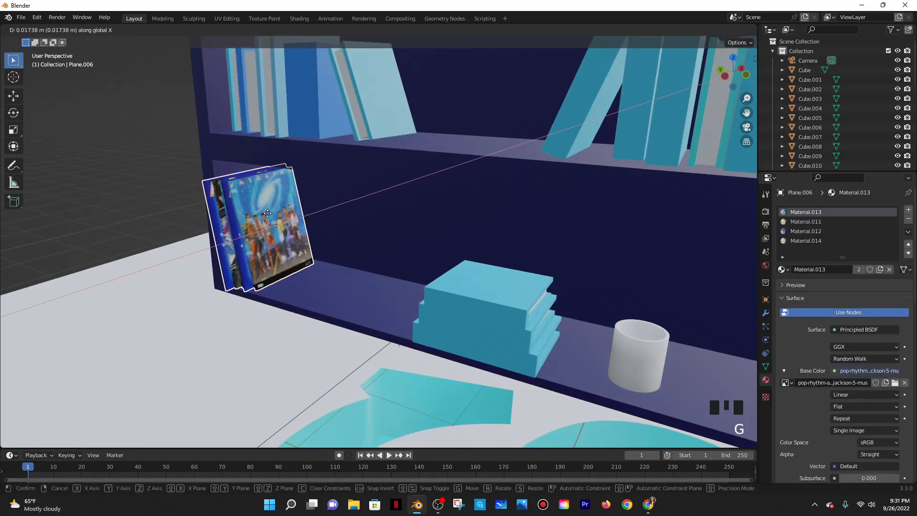
pyautogui.click(267, 210)
pyautogui.moveTo(268, 210); pyautogui.dragTo(229, 221, button='middle')
pyautogui.scroll(-5, 356, 228)
pyautogui.scroll(-2, 356, 228)
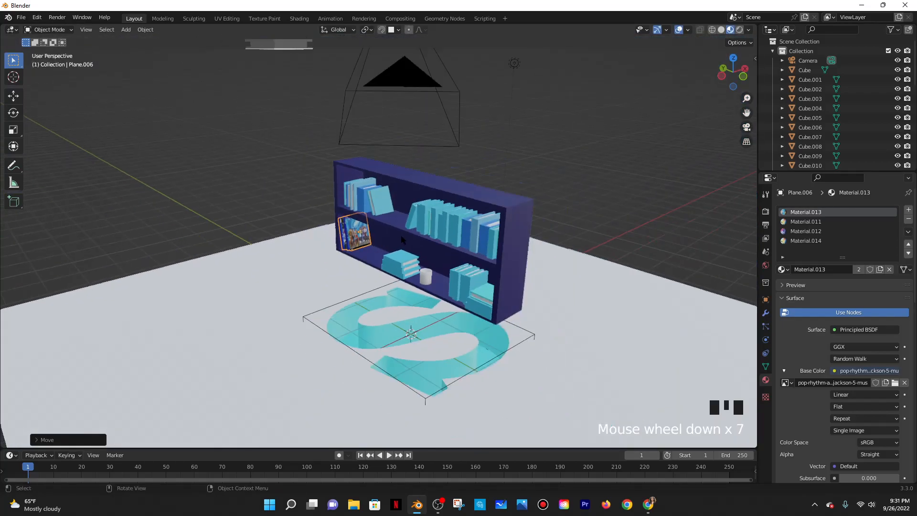
# Box-select the bookcase with all its contents in the right orthographic view, leaving the light and ground plane out
pyautogui.moveTo(399, 236); pyautogui.dragTo(369, 214, button='middle')
pyautogui.moveTo(277, 155); pyautogui.dragTo(561, 269)
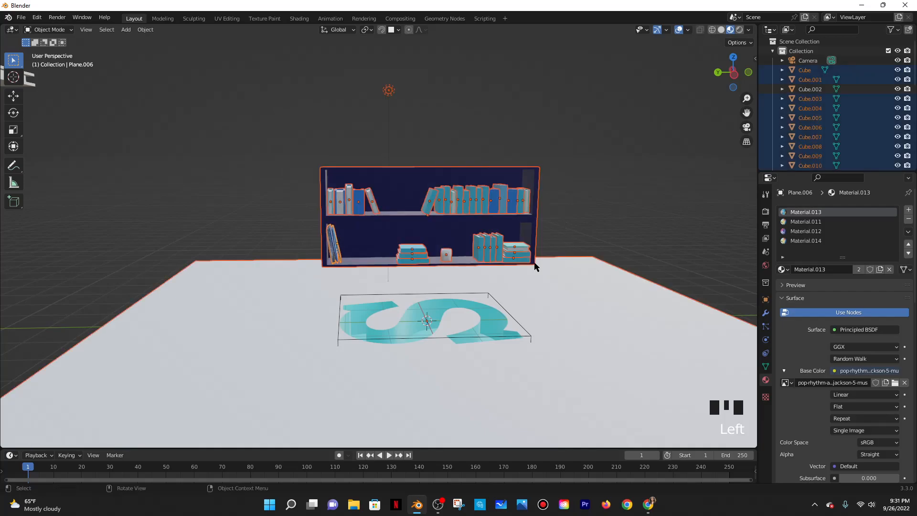
pyautogui.press('`')
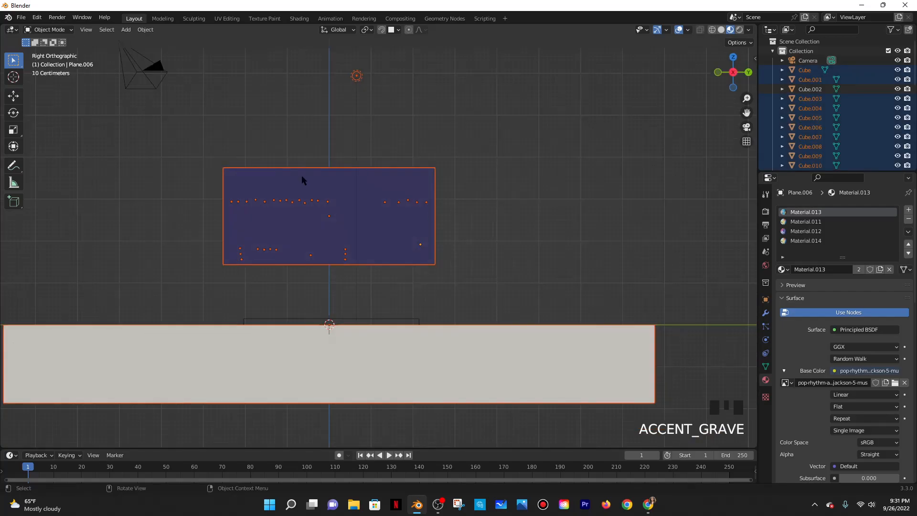
pyautogui.click(238, 188)
pyautogui.moveTo(198, 159); pyautogui.dragTo(499, 282)
pyautogui.click(358, 76)
pyautogui.moveTo(191, 158); pyautogui.dragTo(445, 270)
pyautogui.keyDown('shift'); pyautogui.click(357, 78); pyautogui.keyUp('shift')
# Parent the bookcase and all its contents to the top book of the middle stack with the Object option
pyautogui.moveTo(436, 124); pyautogui.dragTo(378, 98, button='middle')
pyautogui.scroll(2, 317, 188)
pyautogui.scroll(2, 318, 188)
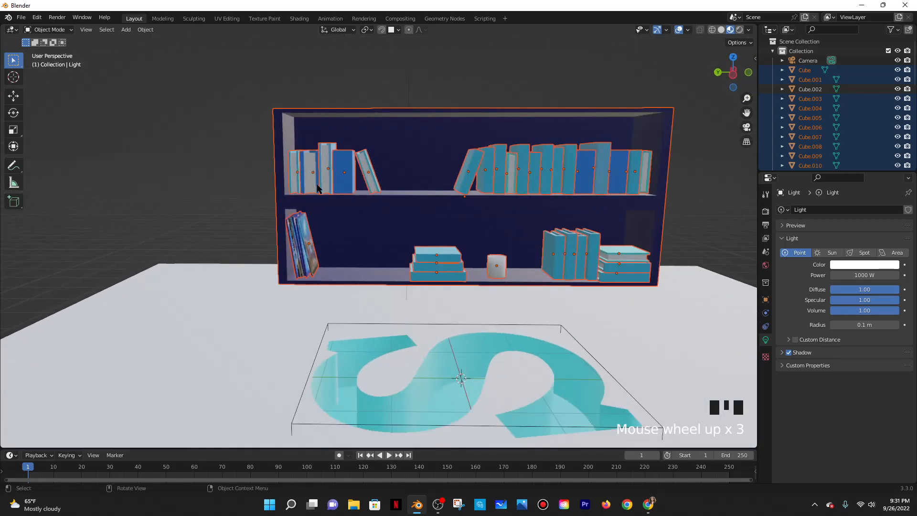
pyautogui.keyDown('shift'); pyautogui.click(431, 253); pyautogui.keyUp('shift')
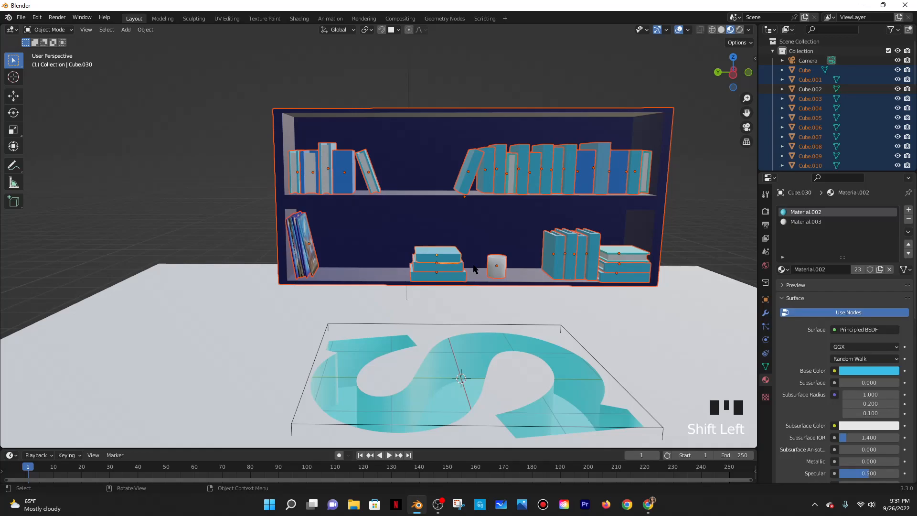
pyautogui.hotkey('ctrl', 'p')
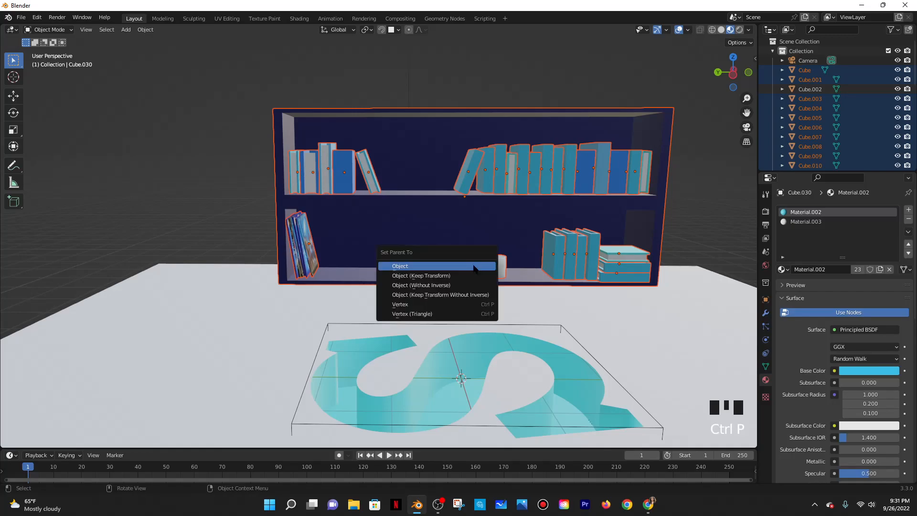
pyautogui.click(476, 268)
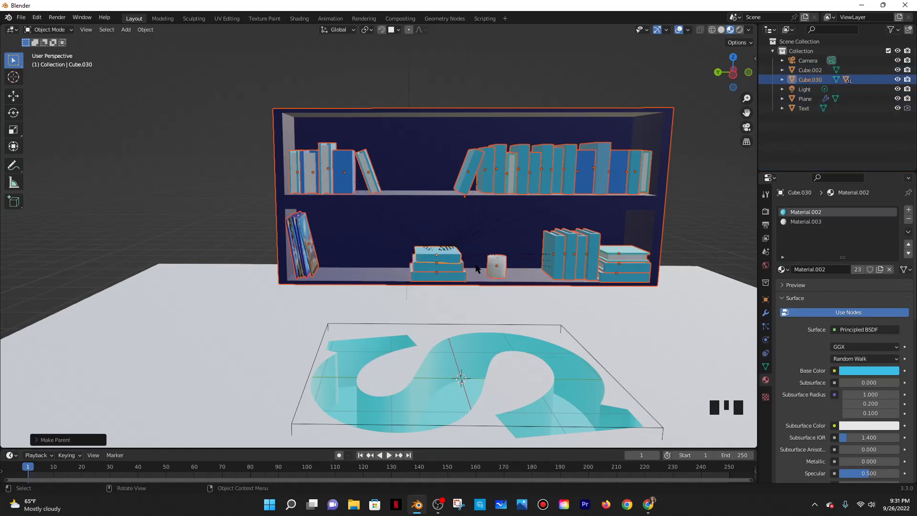
# Move the parented bookcase group and scale it down uniformly to a small fraction of its size
pyautogui.press('g')
pyautogui.click(637, 246)
pyautogui.press('s')
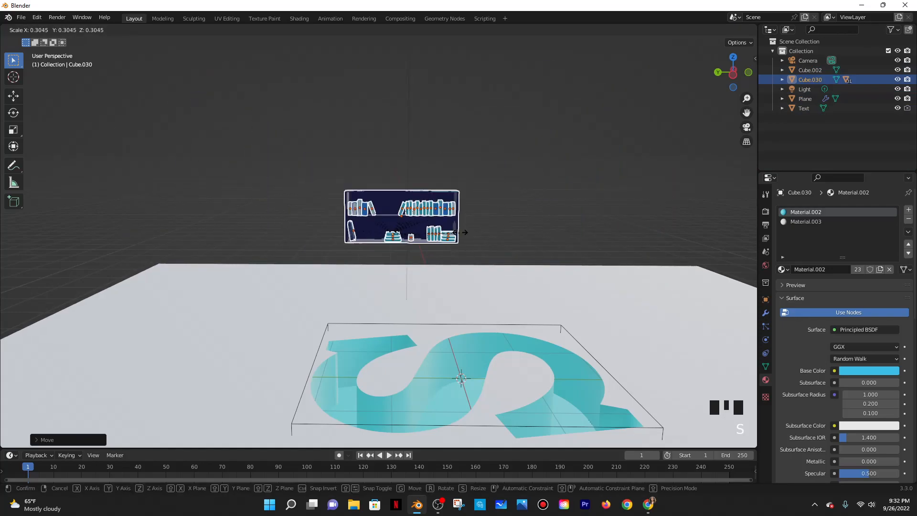
pyautogui.click(425, 230)
# Switch the viewport to Solid shading and move the small bookcase down to the S-shaped cutout
pyautogui.press('z')
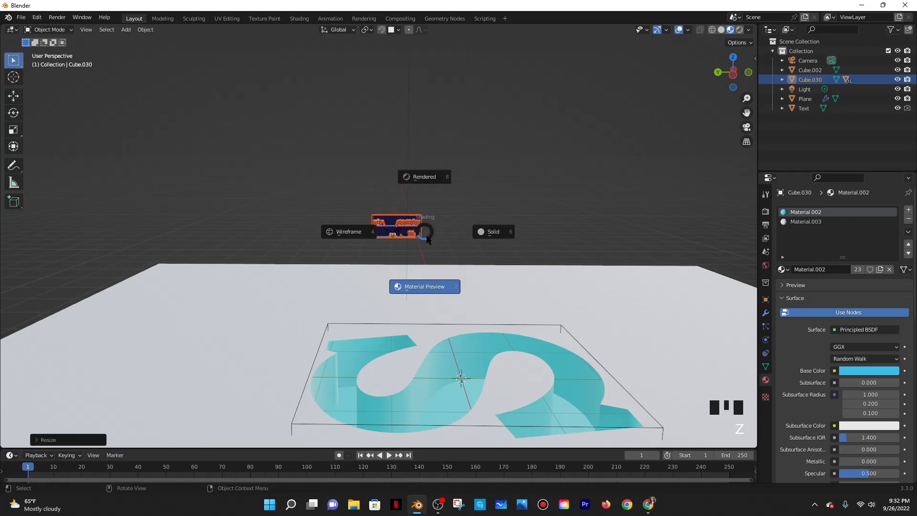
pyautogui.click(483, 233)
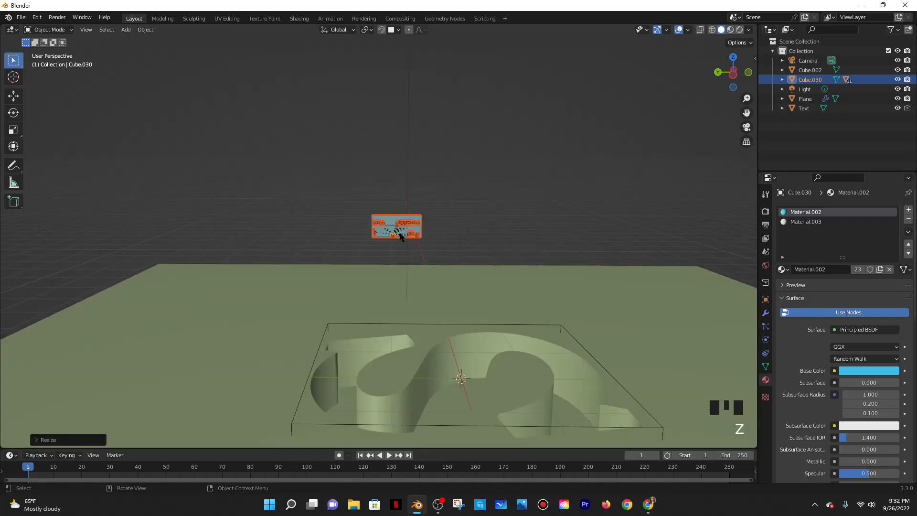
pyautogui.press('g')
pyautogui.click(362, 368)
pyautogui.moveTo(402, 360); pyautogui.dragTo(352, 377, button='middle')
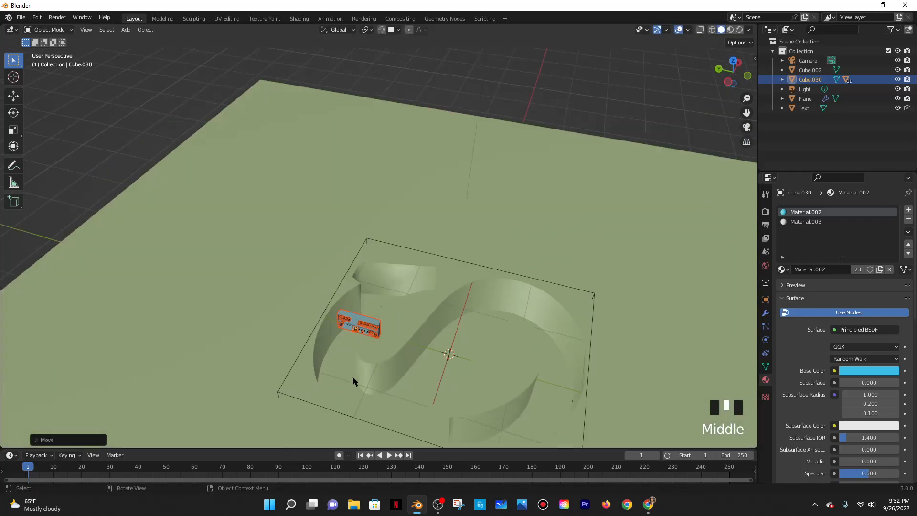
# Enable snapping and move the bookcase to the recess at the upper end of the S
pyautogui.scroll(4, 407, 341)
pyautogui.keyDown('shift'); pyautogui.moveTo(407, 341); pyautogui.dragTo(408, 42, button='middle'); pyautogui.keyUp('shift')
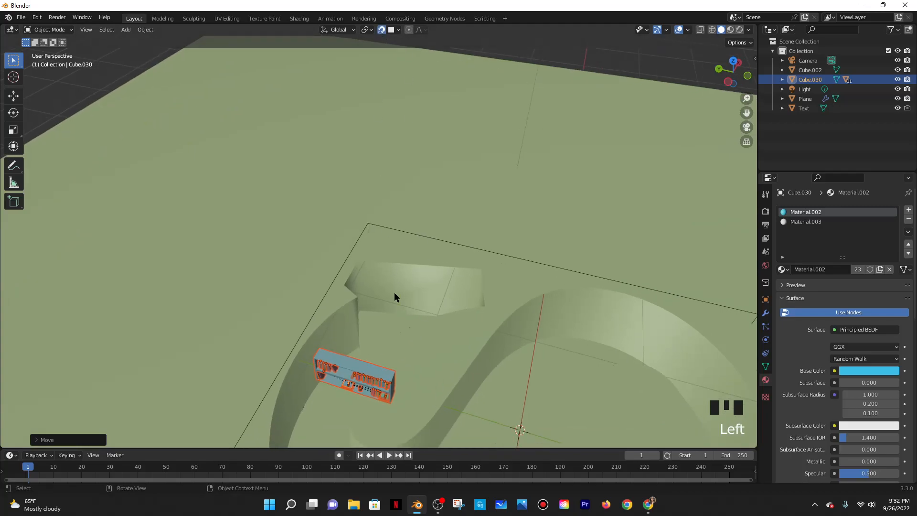
pyautogui.press('g')
pyautogui.click(450, 301)
pyautogui.moveTo(450, 301); pyautogui.dragTo(454, 326, button='middle')
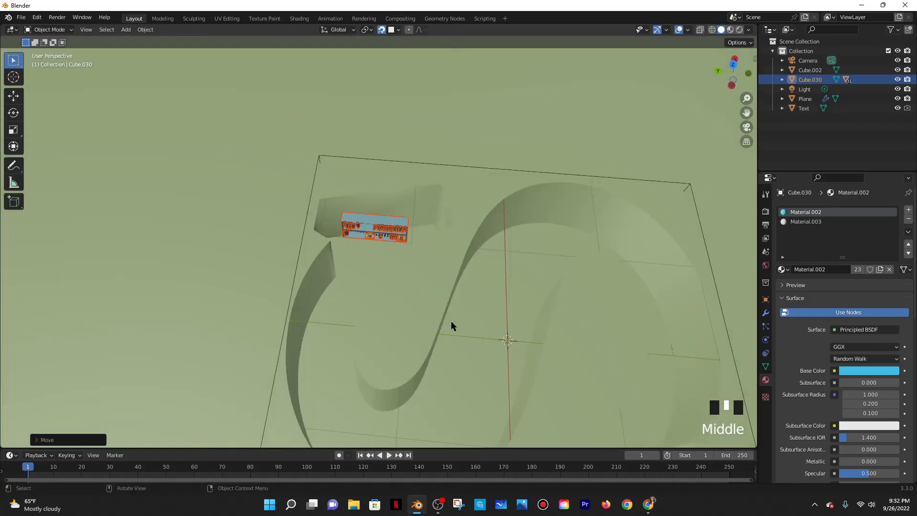
# Viewed from above, move the bookcase along X to the recess's outer wall and rotate it about -11° to match the wall
pyautogui.scroll(5, 434, 237)
pyautogui.middleClick(442, 211)
pyautogui.scroll(5, 442, 211)
pyautogui.moveTo(442, 211); pyautogui.dragTo(452, 235, button='middle')
pyautogui.scroll(-5, 446, 284)
pyautogui.keyDown('shift'); pyautogui.moveTo(445, 284); pyautogui.dragTo(434, 329, button='middle'); pyautogui.keyUp('shift')
pyautogui.press('`')
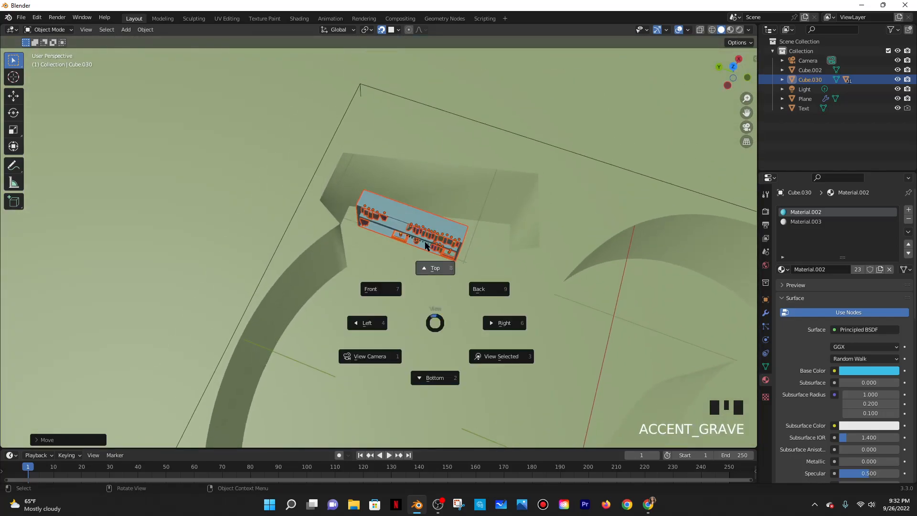
pyautogui.click(435, 265)
pyautogui.scroll(-5, 481, 226)
pyautogui.moveTo(488, 227); pyautogui.dragTo(371, 281, button='middle')
pyautogui.scroll(7, 494, 244)
pyautogui.press('g')
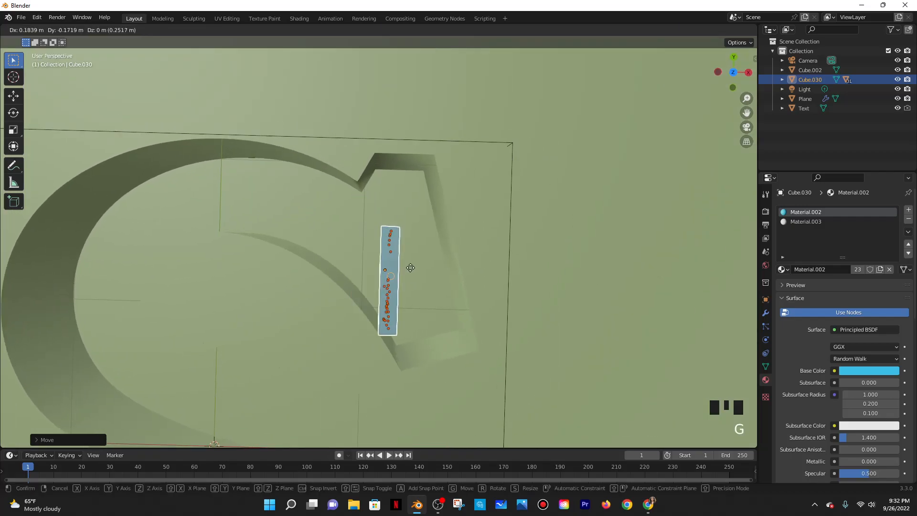
pyautogui.press('y')
pyautogui.press('x')
pyautogui.click(441, 242)
pyautogui.press('r')
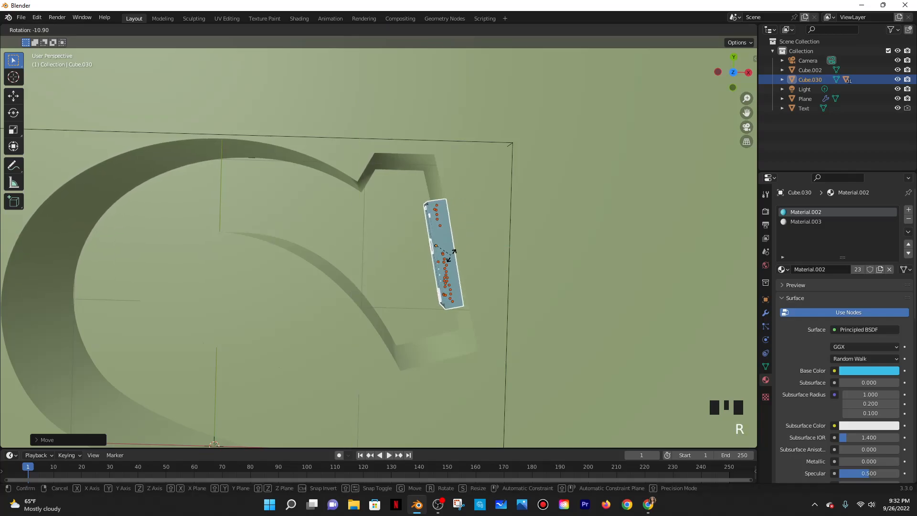
pyautogui.click(452, 258)
# Lower the bookcase along Z toward the recess in the S-shaped cutout
pyautogui.moveTo(518, 237); pyautogui.dragTo(555, 306, button='middle')
pyautogui.scroll(-6, 543, 209)
pyautogui.scroll(3, 555, 306)
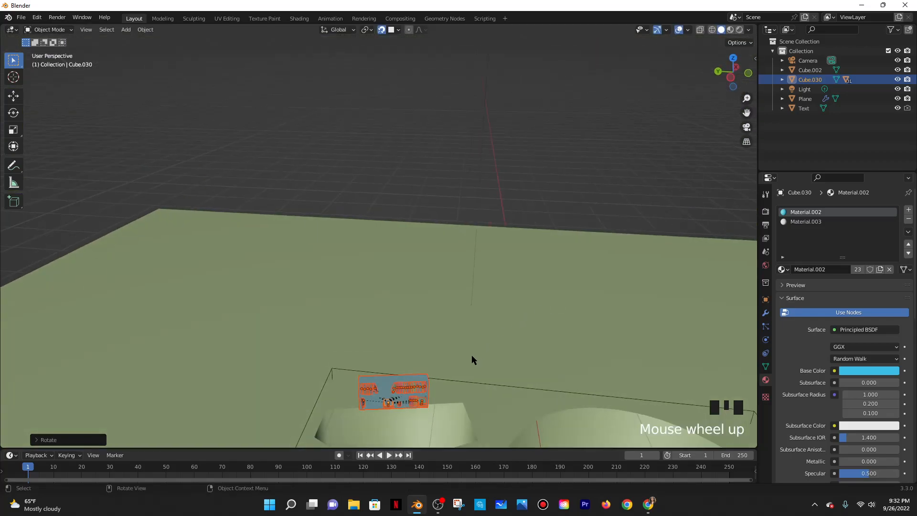
pyautogui.press('g')
pyautogui.press('z')
pyautogui.click(390, 444)
# Shift the bookcase along X to line it up with the end recess of the S
pyautogui.moveTo(390, 445); pyautogui.dragTo(395, 282, button='middle')
pyautogui.scroll(2, 393, 273)
pyautogui.press('g')
pyautogui.press('g')
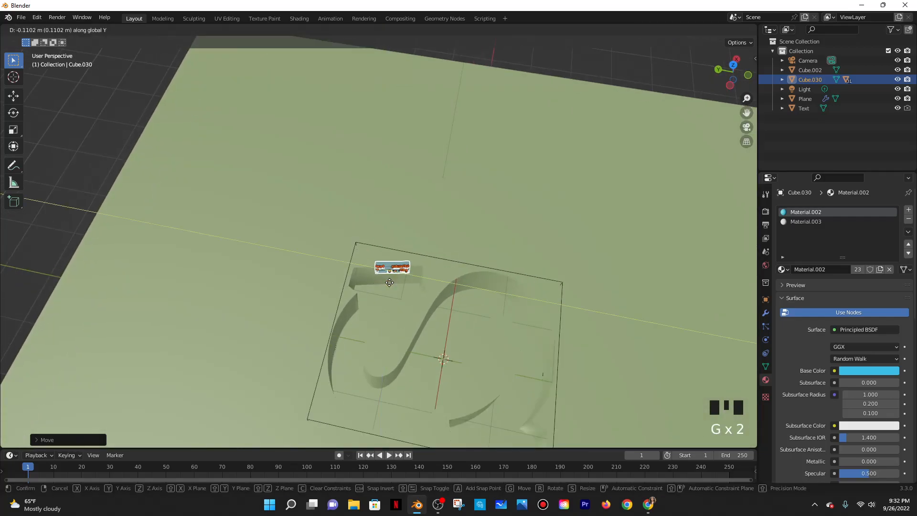
pyautogui.press('x')
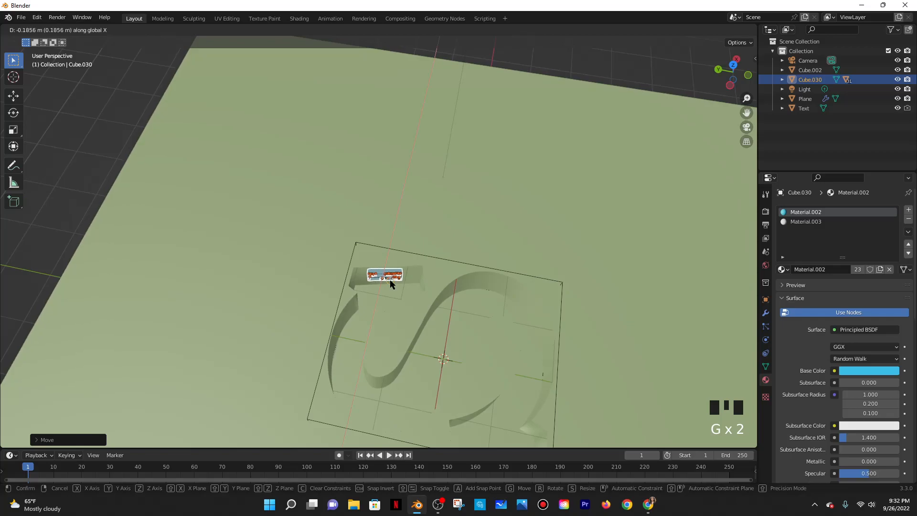
pyautogui.click(399, 309)
pyautogui.moveTo(399, 309); pyautogui.dragTo(398, 274, button='middle')
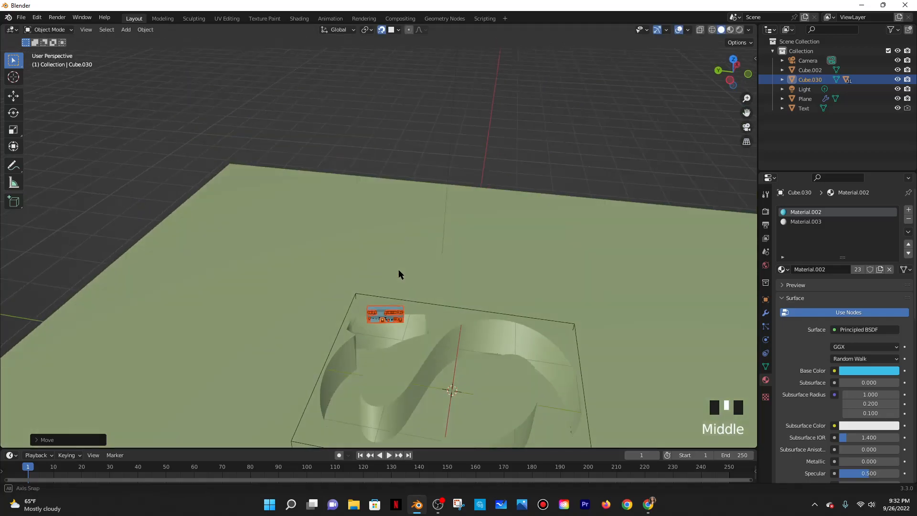
# Check the bookcase's position in the recess and undo the last two moves
pyautogui.scroll(5, 397, 272)
pyautogui.moveTo(393, 310); pyautogui.dragTo(418, 371, button='middle')
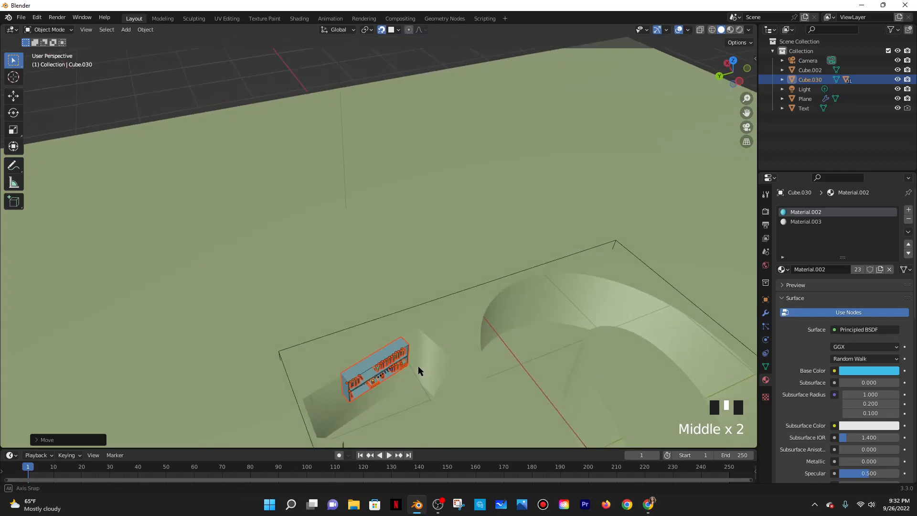
pyautogui.hotkey('ctrl', 'z')
pyautogui.hotkey('ctrl', 'z')
# Move the bookcase freely into the end recess of the S-shaped cutout
pyautogui.moveTo(420, 301); pyautogui.dragTo(426, 151, button='middle')
pyautogui.scroll(2, 400, 178)
pyautogui.scroll(-1, 418, 283)
pyautogui.keyDown('shift'); pyautogui.moveTo(417, 282); pyautogui.dragTo(397, 275, button='middle'); pyautogui.keyUp('shift')
pyautogui.press('g')
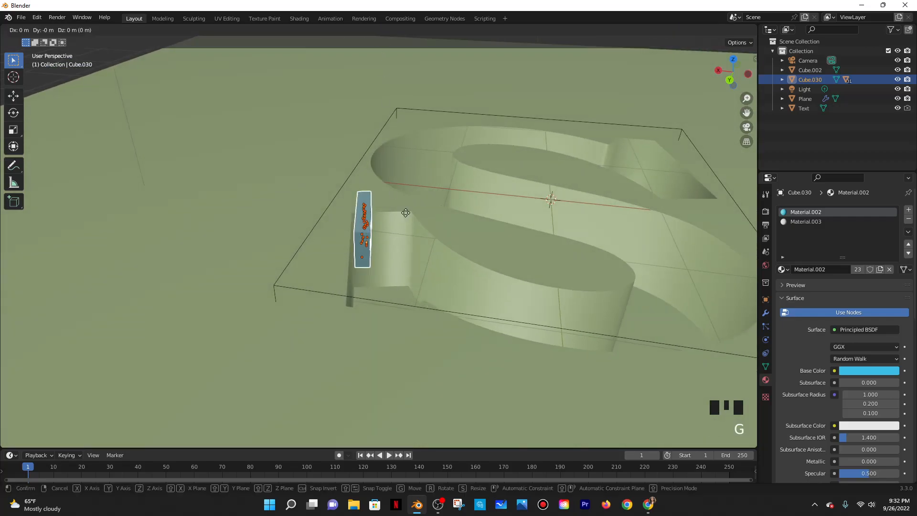
pyautogui.click(436, 254)
# Scale the bookcase up slightly within the recess
pyautogui.moveTo(436, 254); pyautogui.dragTo(423, 299, button='middle')
pyautogui.press('s')
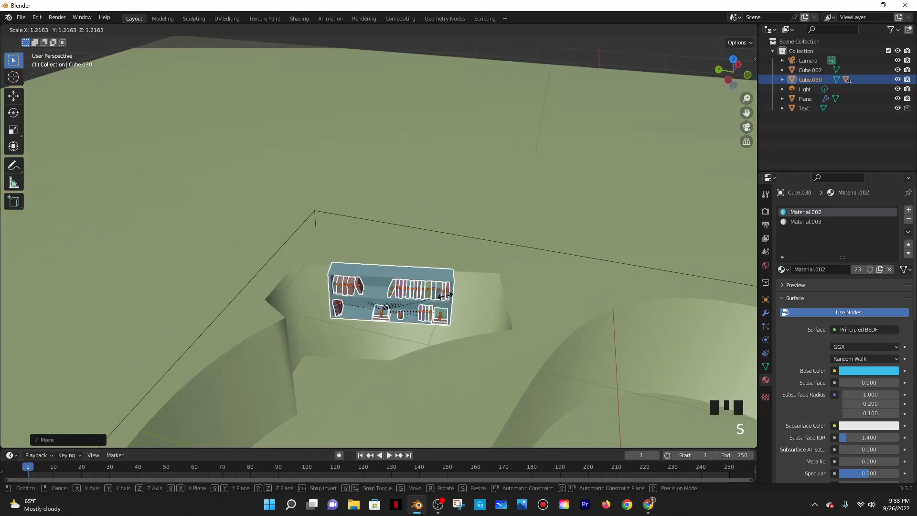
pyautogui.click(438, 297)
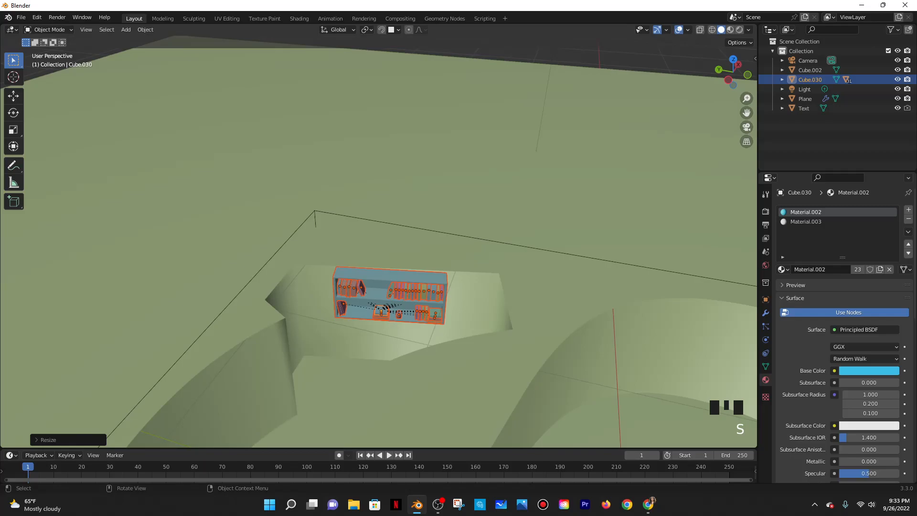
pyautogui.press('s')
pyautogui.press('y')
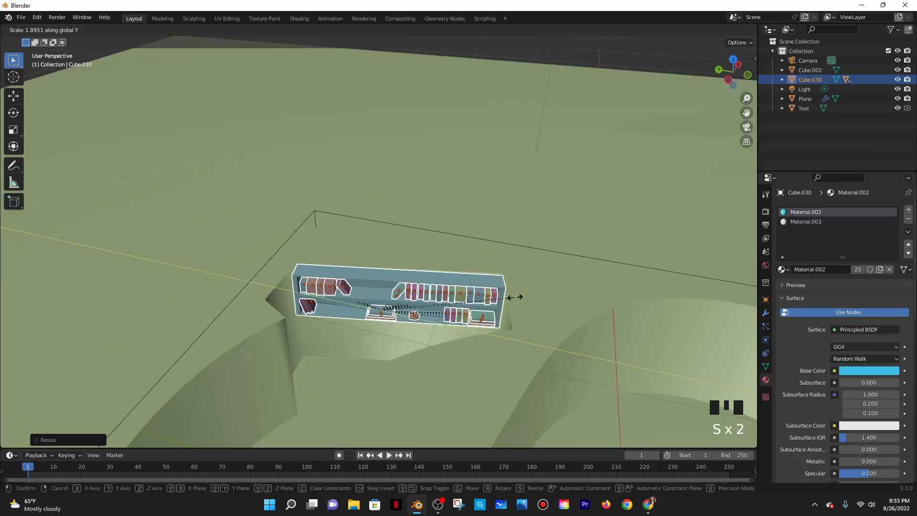
pyautogui.rightClick(513, 297)
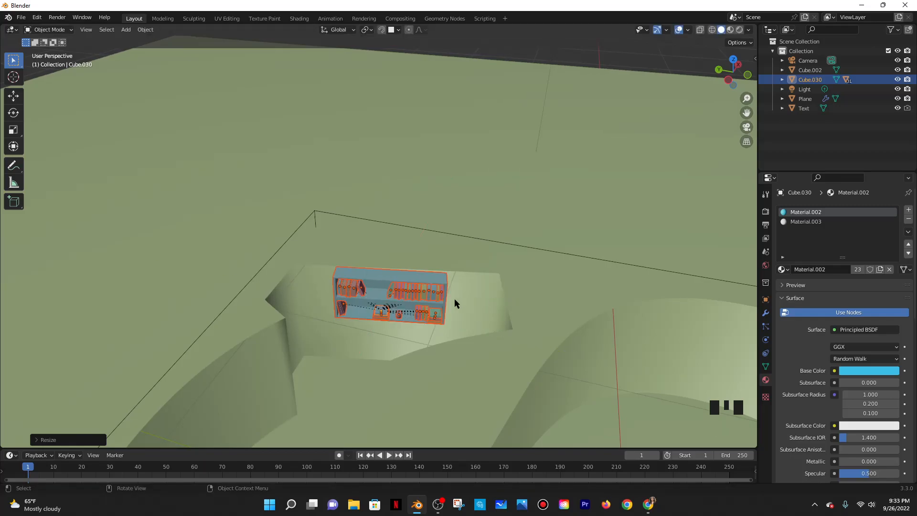
# Move the bookcase along Y to one end of the recess and lower it slightly along Z
pyautogui.press('g')
pyautogui.press('y')
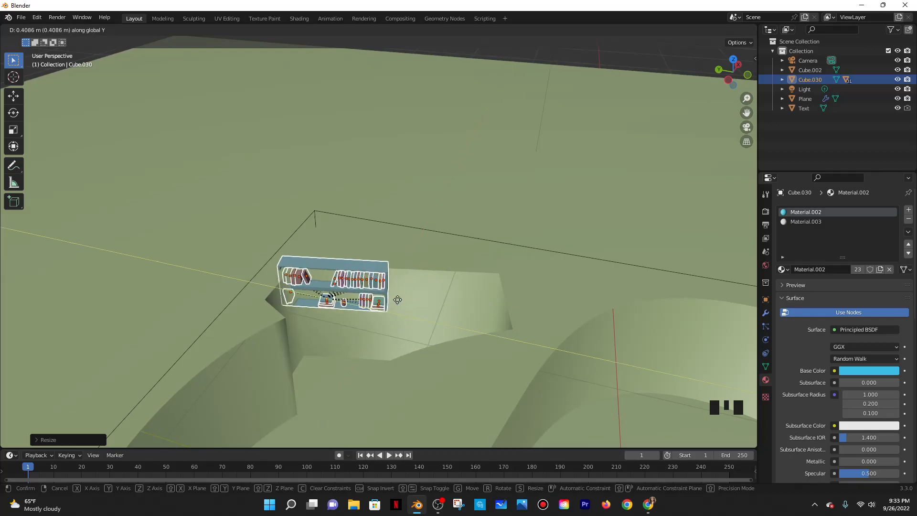
pyautogui.click(413, 298)
pyautogui.press('g')
pyautogui.press('z')
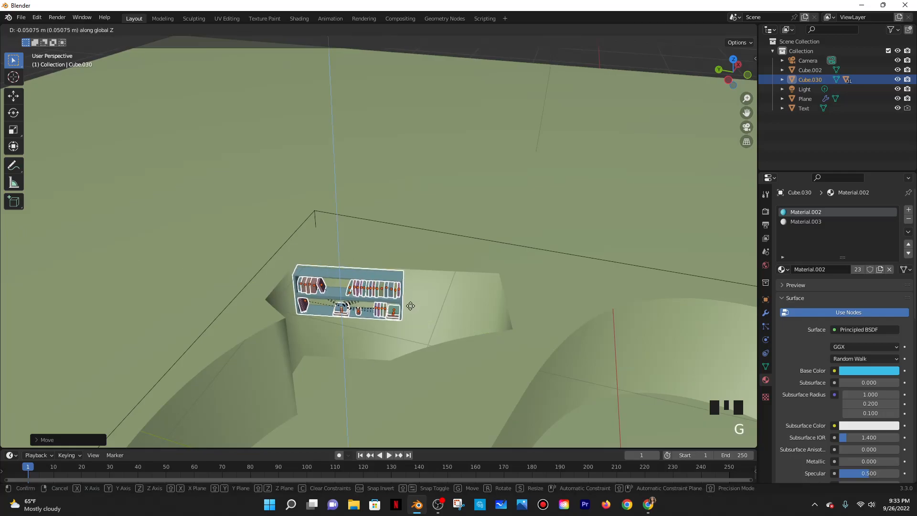
pyautogui.click(410, 308)
# Viewed from another angle, nudge the bookcase along X against the recess's back wall
pyautogui.moveTo(410, 308); pyautogui.dragTo(392, 325, button='middle')
pyautogui.press('g')
pyautogui.press('x')
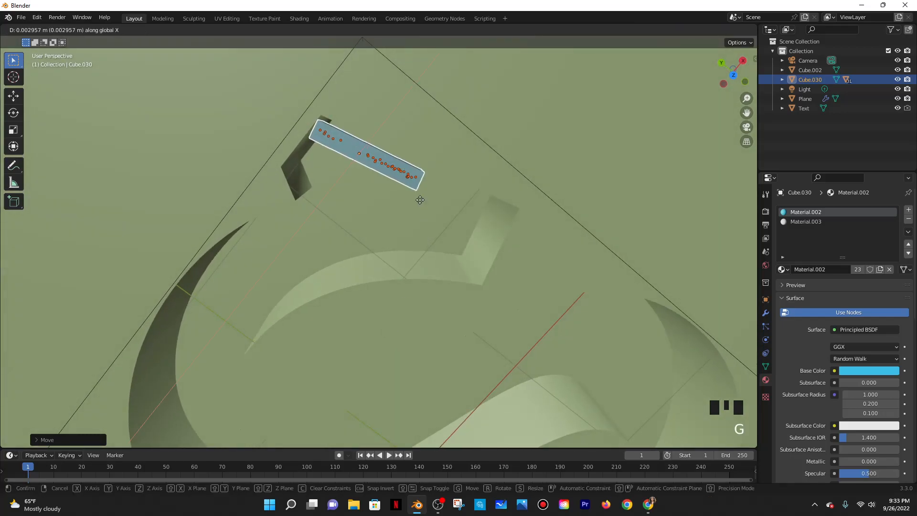
pyautogui.click(425, 195)
# Duplicate the bookcase and place the copy beside the original in the recess
pyautogui.moveTo(431, 196); pyautogui.dragTo(458, 333, button='middle')
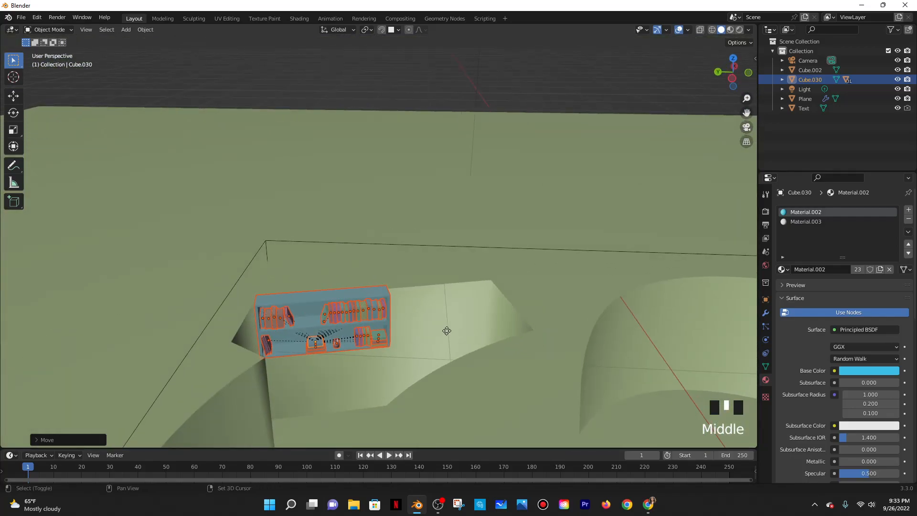
pyautogui.hotkey('shift', 'd')
pyautogui.press('x')
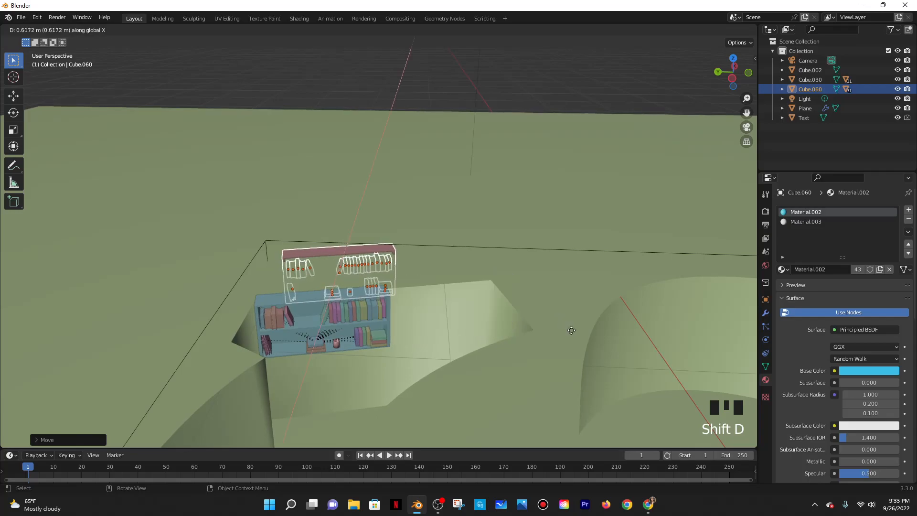
pyautogui.press('y')
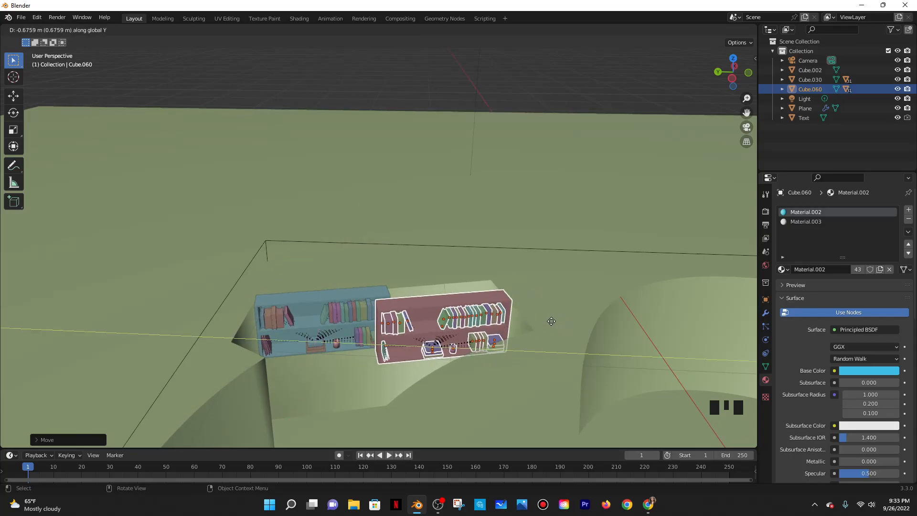
pyautogui.press('x')
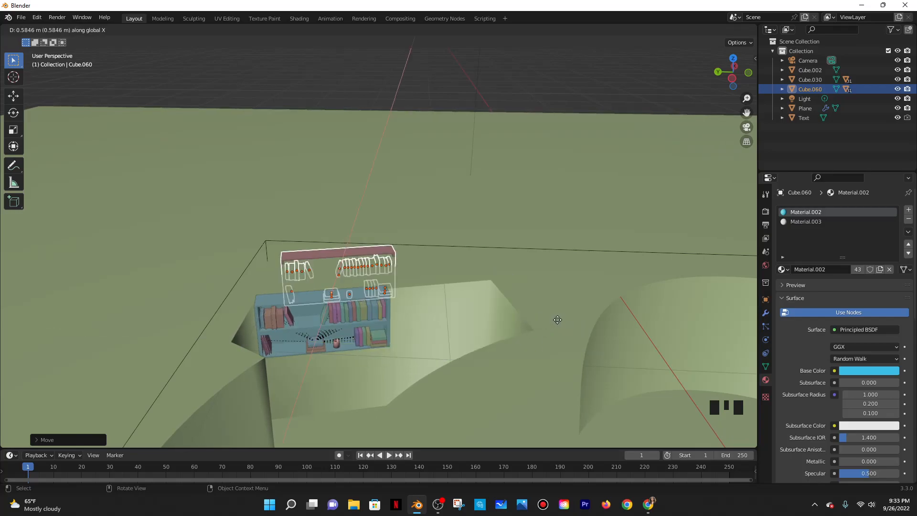
pyautogui.click(523, 325)
# Move the bookcase copy along X until it lines up with the original against the back wall
pyautogui.moveTo(522, 325); pyautogui.dragTo(546, 354, button='middle')
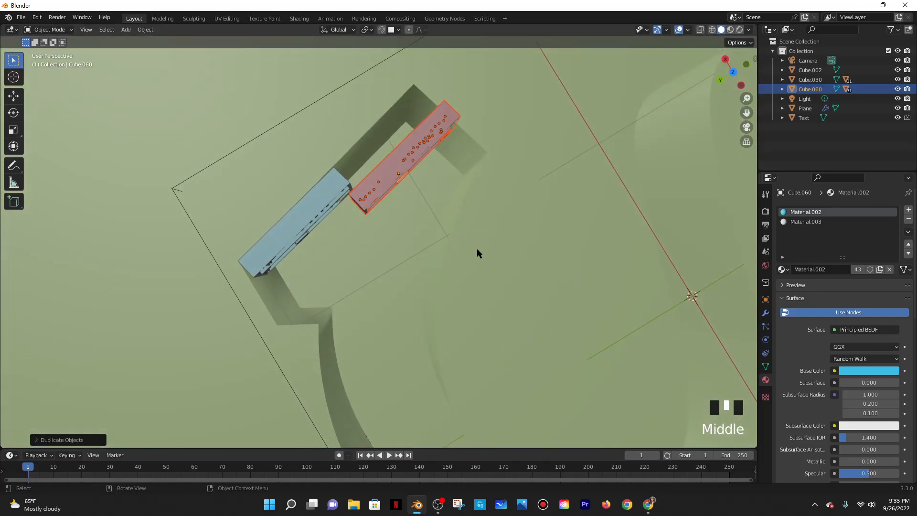
pyautogui.press('g')
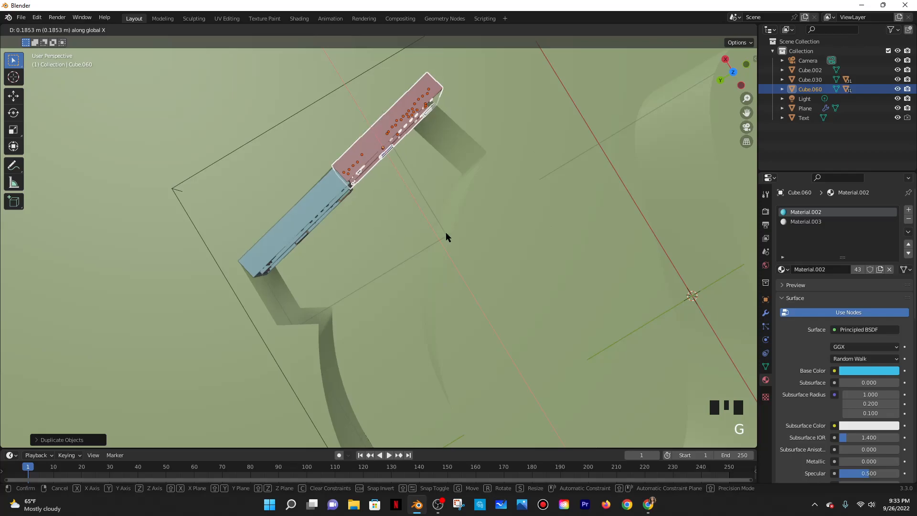
pyautogui.click(435, 220)
# Scale the bookcase copy along Y to about 0.73 so it fits the remaining width
pyautogui.moveTo(434, 220); pyautogui.dragTo(422, 182, button='middle')
pyautogui.press('s')
pyautogui.press('x')
pyautogui.press('y')
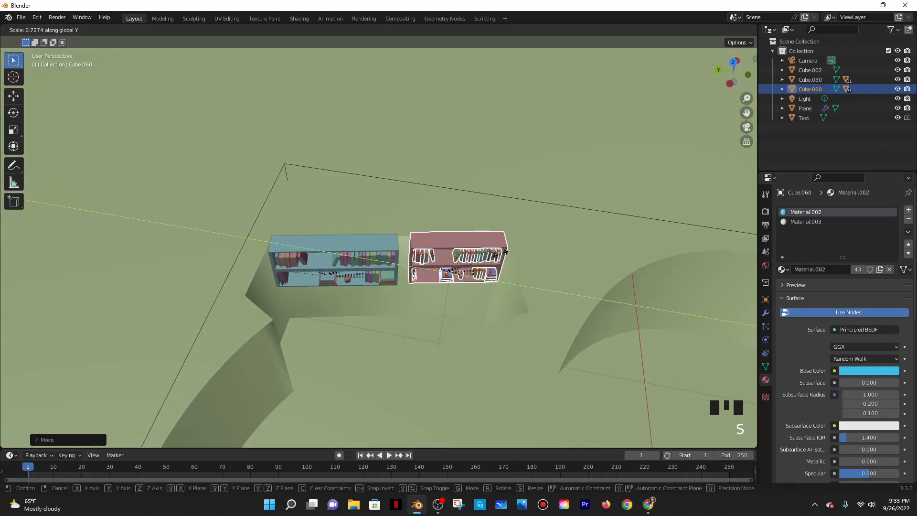
pyautogui.click(509, 252)
# Shift the bookcase copy along Y toward the original and adjust its position along X
pyautogui.press('g')
pyautogui.press('y')
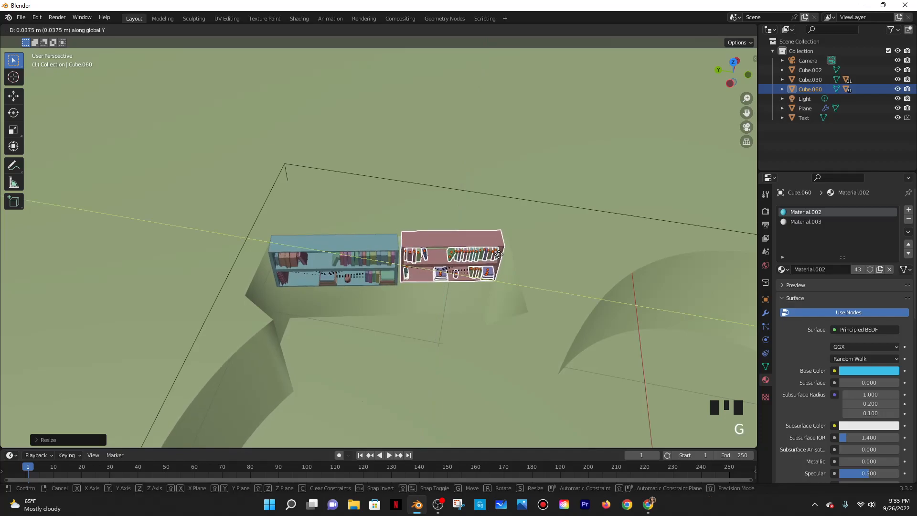
pyautogui.press('x')
pyautogui.click(499, 259)
# Switch the viewport to Material Preview and inspect both bookcases in the recess
pyautogui.moveTo(540, 252); pyautogui.dragTo(517, 317, button='middle')
pyautogui.click(729, 29)
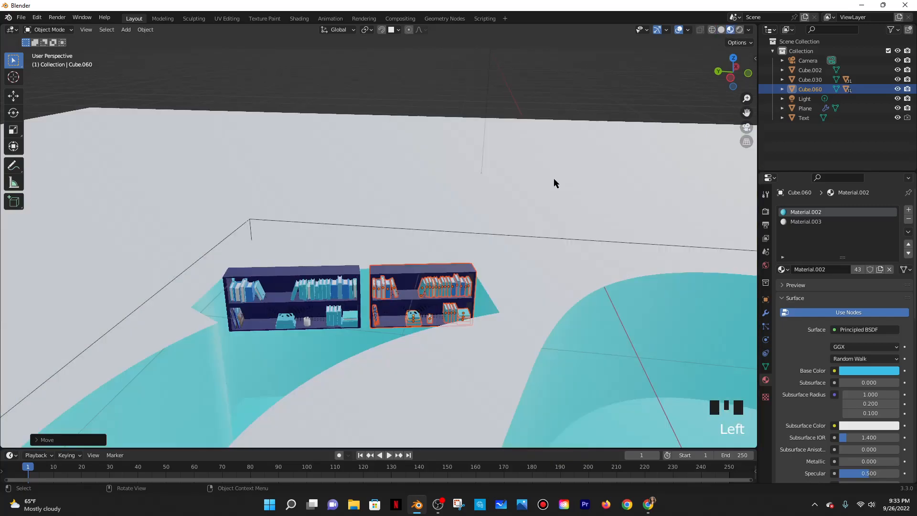
pyautogui.scroll(-4, 439, 233)
pyautogui.moveTo(439, 233)
pyautogui.mouseDown(button='middle')
pyautogui.moveTo(445, 273)
pyautogui.moveTo(435, 274)
pyautogui.moveTo(444, 245)
pyautogui.moveTo(452, 262)
pyautogui.mouseUp(button='middle')
pyautogui.scroll(6, 425, 267)
pyautogui.scroll(2, 415, 283)
pyautogui.moveTo(383, 337); pyautogui.dragTo(429, 279, button='middle')
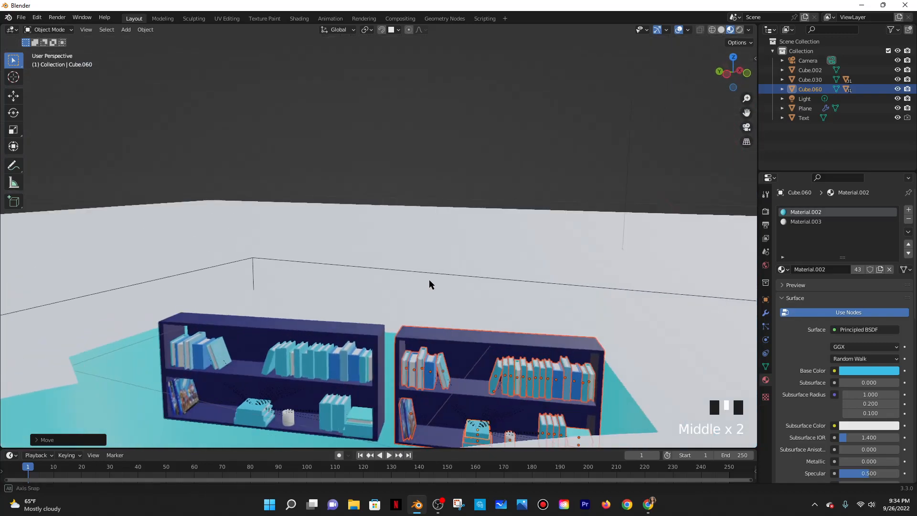
# Add the original bookcase's frame to the selection and lower the selection about 0.03 m along Z
pyautogui.keyDown('shift'); pyautogui.click(346, 330); pyautogui.keyUp('shift')
pyautogui.press('g')
pyautogui.press('z')
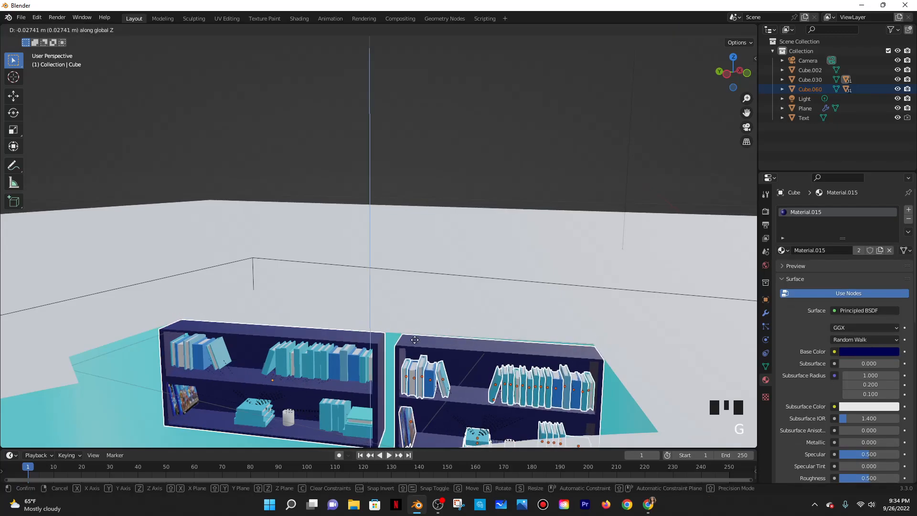
pyautogui.click(414, 339)
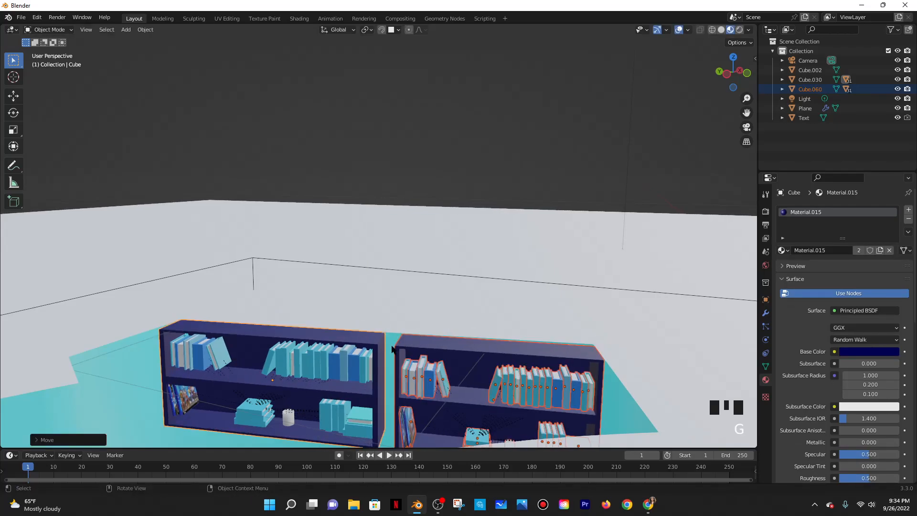
# In Edit Mode, select the upper and lower side faces of the bookcase copy that face the original
pyautogui.press('Tab')
pyautogui.moveTo(392, 349); pyautogui.dragTo(337, 369, button='middle')
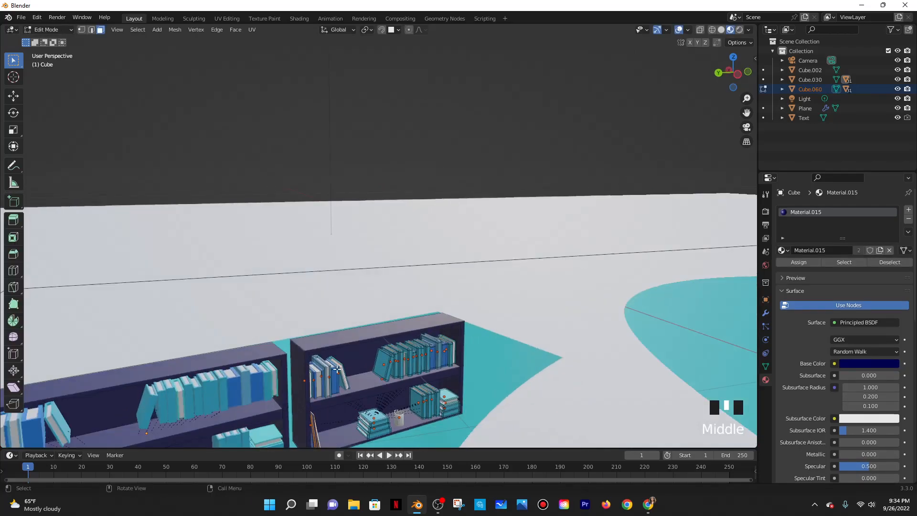
pyautogui.keyDown('shift'); pyautogui.click(301, 367); pyautogui.keyUp('shift')
pyautogui.keyDown('shift'); pyautogui.click(296, 403); pyautogui.keyUp('shift')
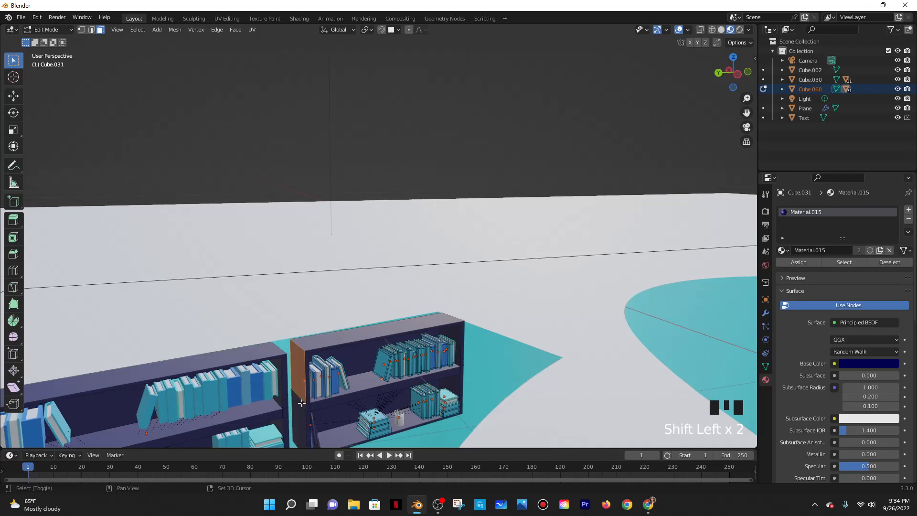
pyautogui.keyDown('shift'); pyautogui.click(301, 409); pyautogui.keyUp('shift')
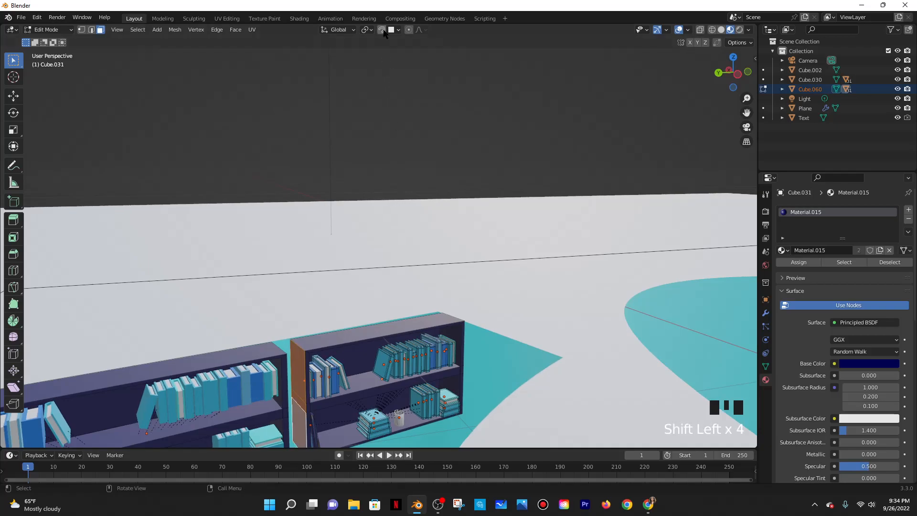
# Enable snapping and try to extrude the selected side faces across the gap to the original bookcase
pyautogui.moveTo(387, 356); pyautogui.dragTo(334, 382, button='middle')
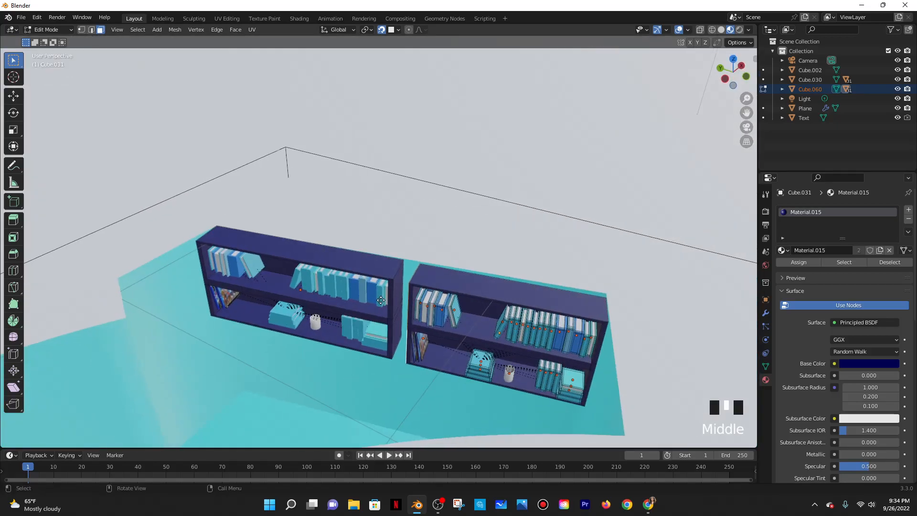
pyautogui.press('e')
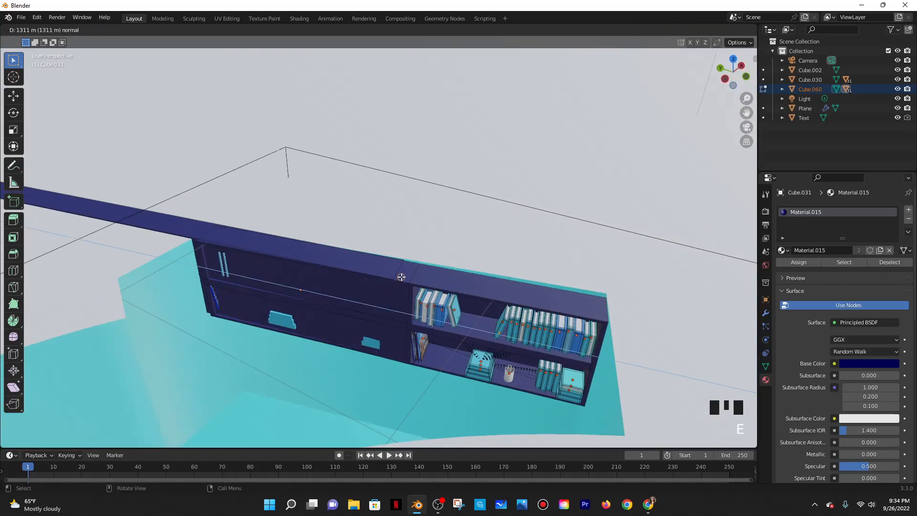
pyautogui.rightClick(401, 277)
pyautogui.press('e')
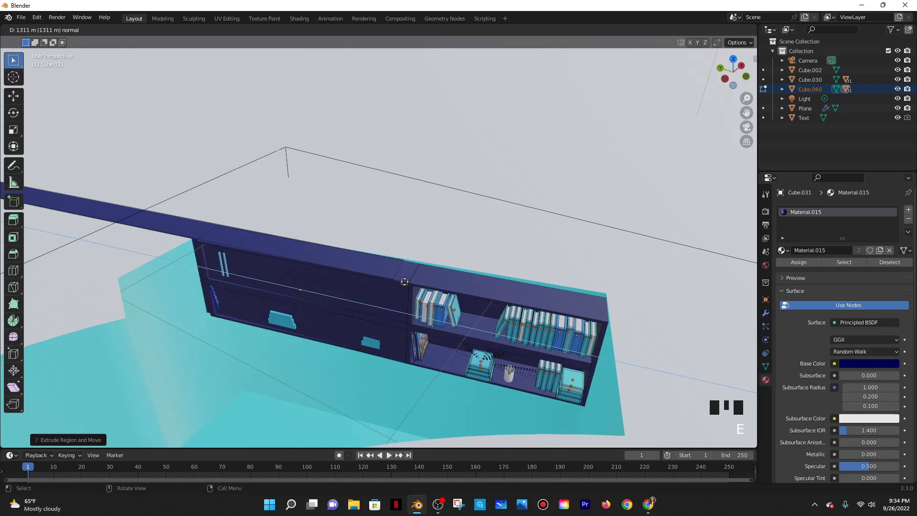
# Try to extrude the right bookshelf's end face along the global Y axis toward the neighbouring bookshelf
pyautogui.press('x')
pyautogui.press('y')
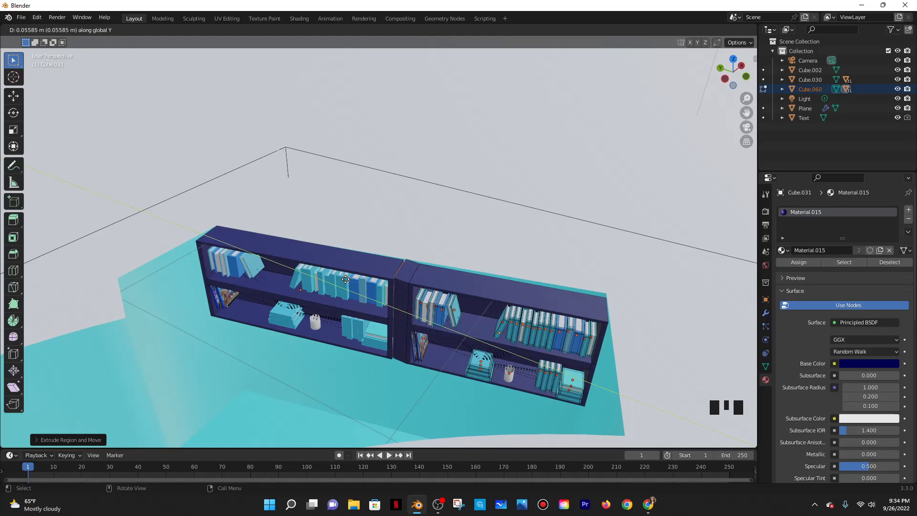
pyautogui.click(345, 278)
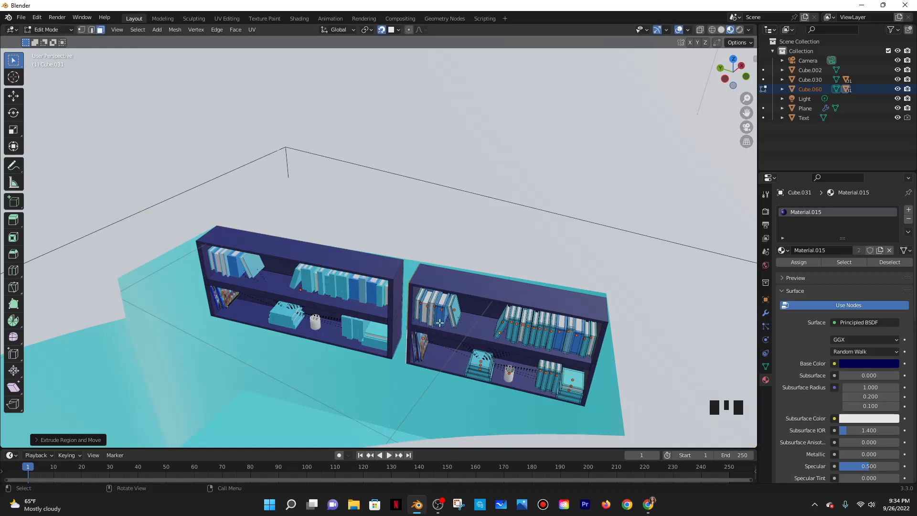
pyautogui.scroll(5, 439, 323)
pyautogui.keyDown('shift'); pyautogui.moveTo(439, 323); pyautogui.dragTo(460, 146, button='middle'); pyautogui.keyUp('shift')
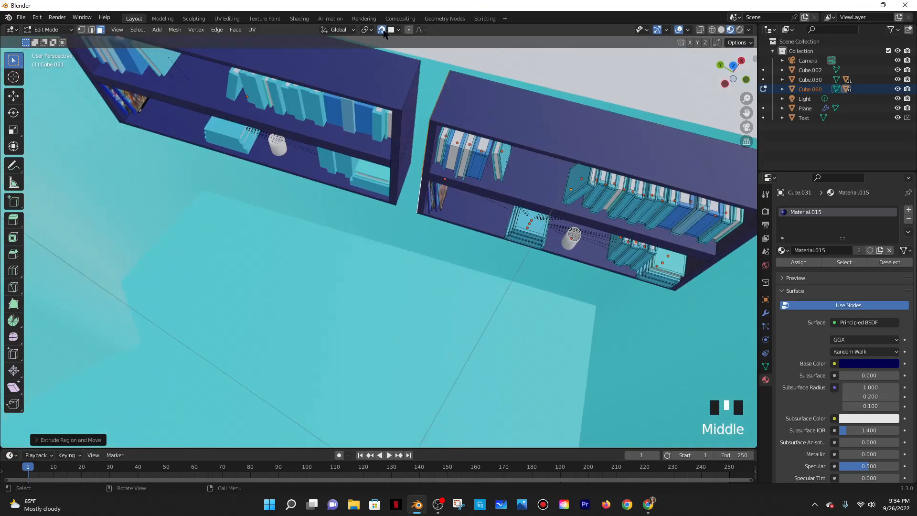
# Turn off snapping, return to Object Mode and widen the right bookshelf frame along the global Y axis
pyautogui.moveTo(454, 148); pyautogui.dragTo(462, 214, button='middle')
pyautogui.press('Tab')
pyautogui.scroll(-2, 472, 247)
pyautogui.scroll(3, 501, 222)
pyautogui.click(461, 224)
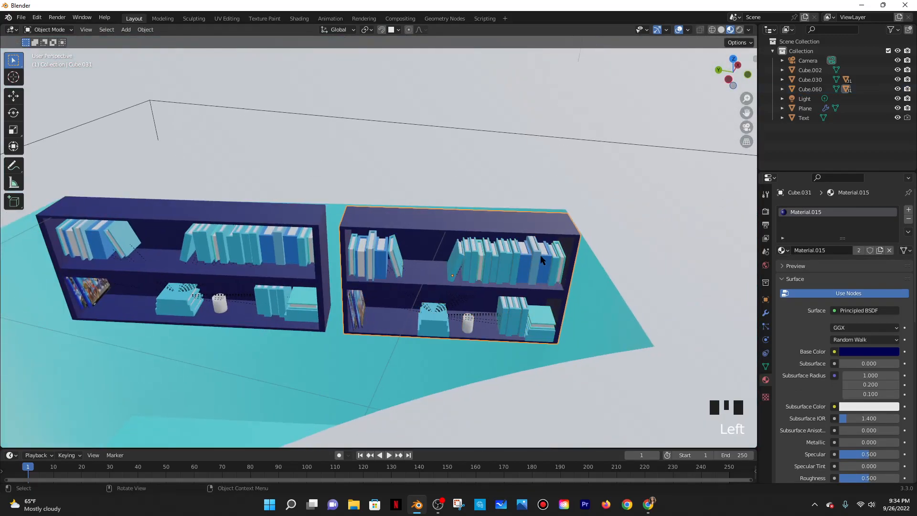
pyautogui.press('s')
pyautogui.press('x')
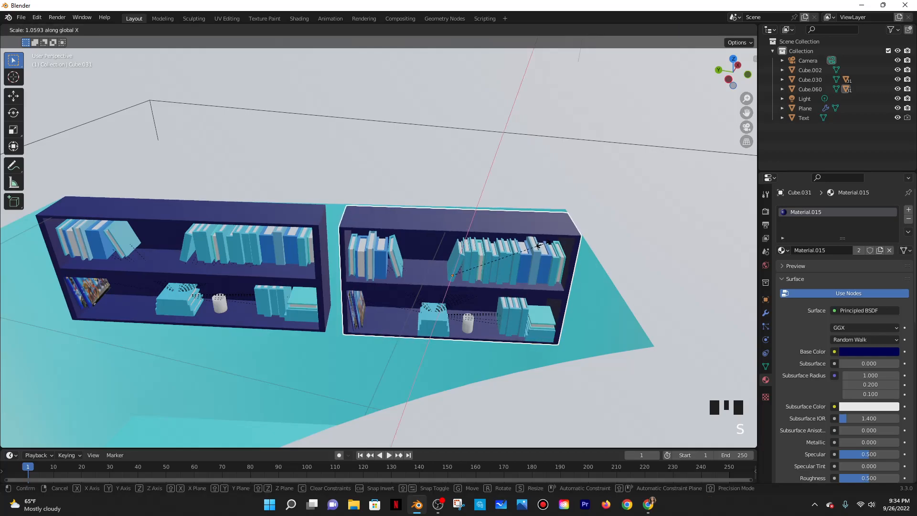
pyautogui.press('y')
pyautogui.click(546, 245)
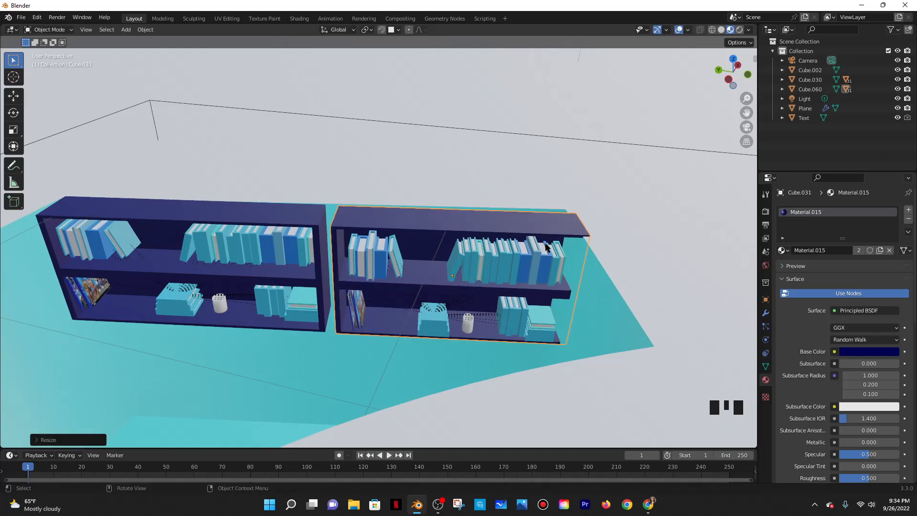
# Rotate the right bookshelf frame about 0.3° around the global Z axis
pyautogui.press('r')
pyautogui.press('z')
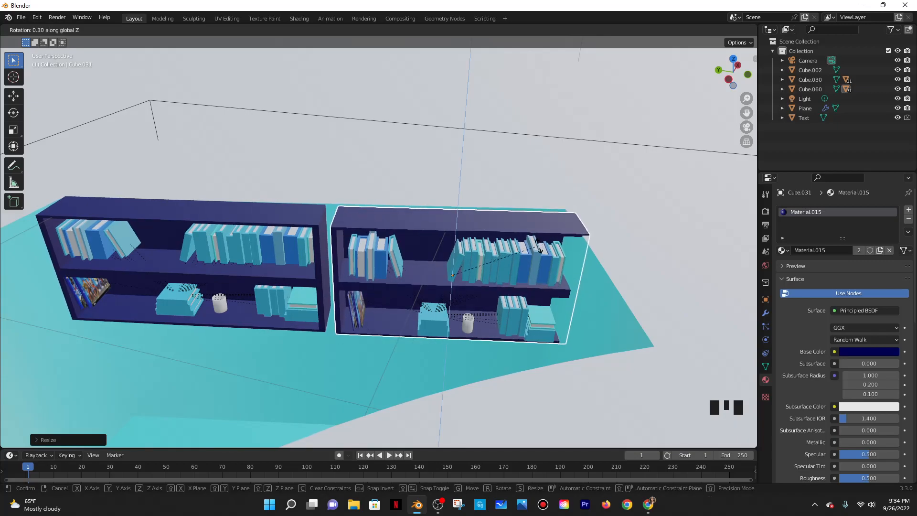
pyautogui.click(542, 246)
pyautogui.press('g')
pyautogui.press('x')
pyautogui.press('y')
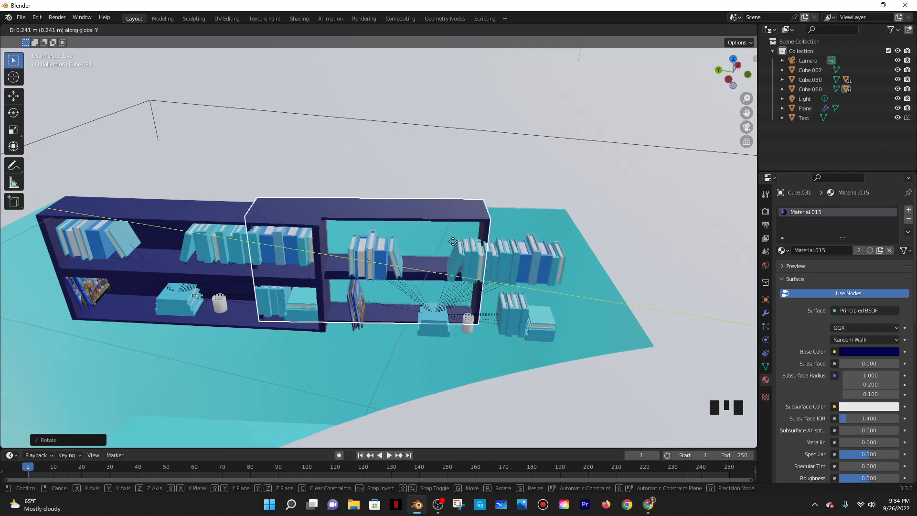
pyautogui.rightClick(454, 240)
# Select Cube.060, the parent of the right bookshelf and its contents, and move it about 0.027 m along the global Y axis
pyautogui.click(440, 316)
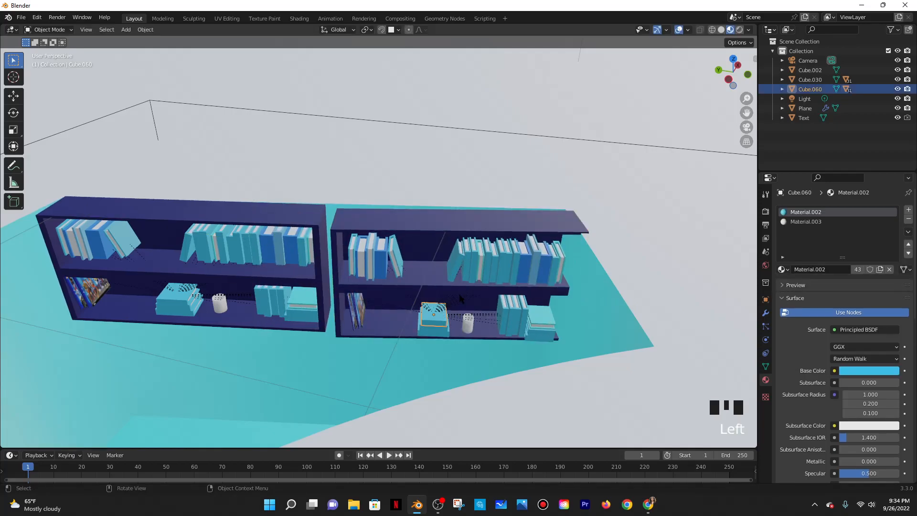
pyautogui.moveTo(482, 279); pyautogui.dragTo(487, 313, button='middle')
pyautogui.scroll(-3, 481, 285)
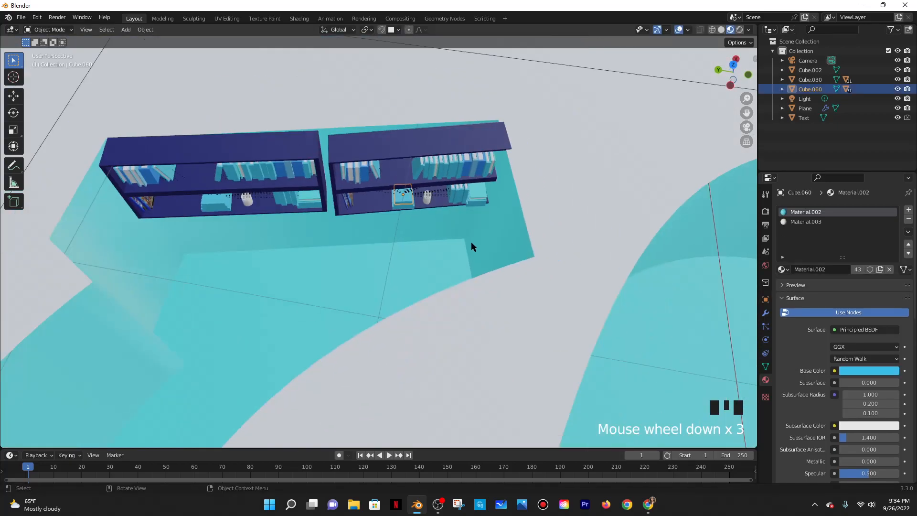
pyautogui.press('g')
pyautogui.press('y')
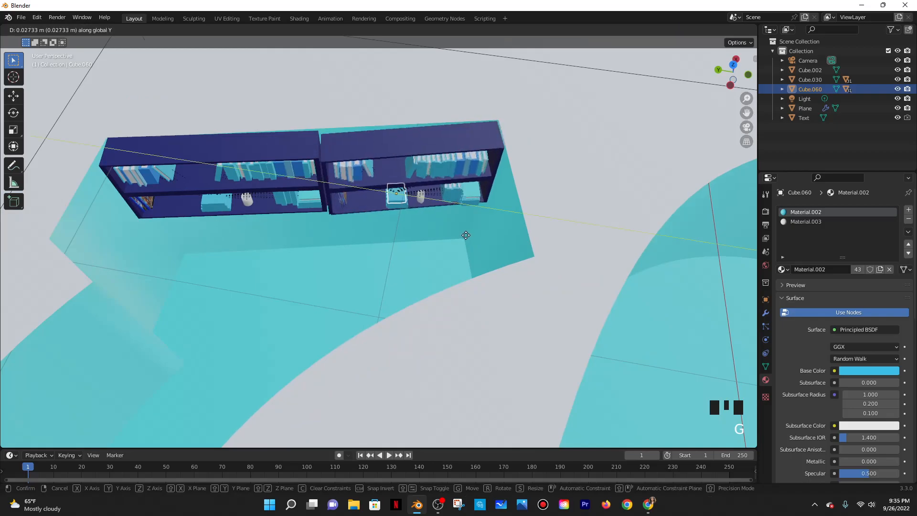
pyautogui.click(465, 235)
# Shift the right bookshelf with its contents about 0.009 m along X and lower it about 0.013 m along Z
pyautogui.press('g')
pyautogui.press('x')
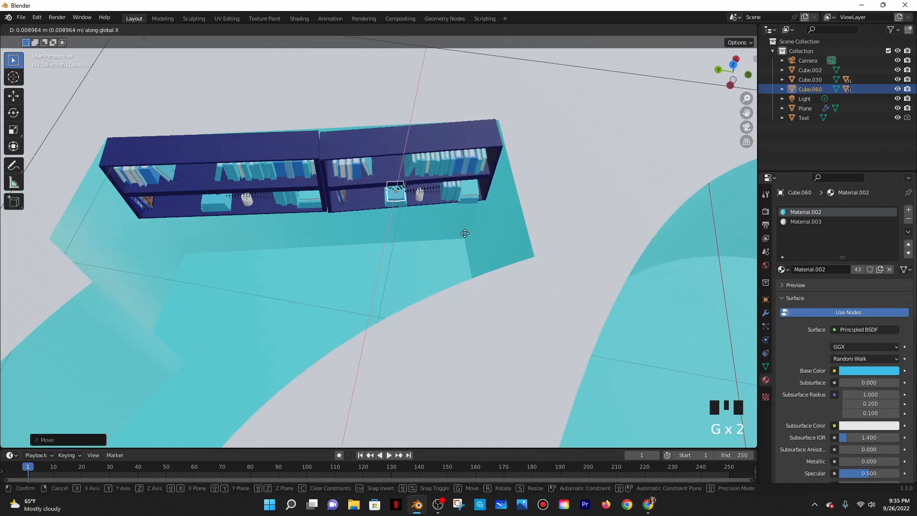
pyautogui.click(464, 231)
pyautogui.press('g')
pyautogui.press('z')
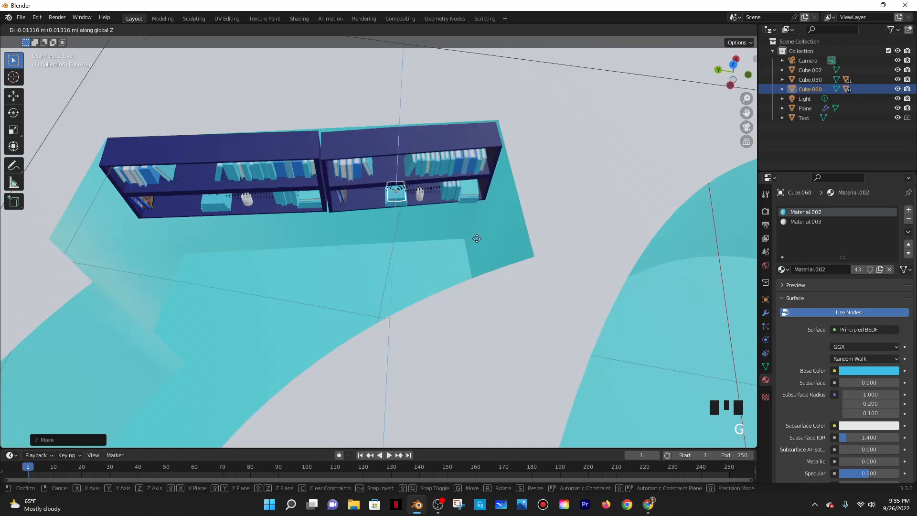
pyautogui.click(476, 236)
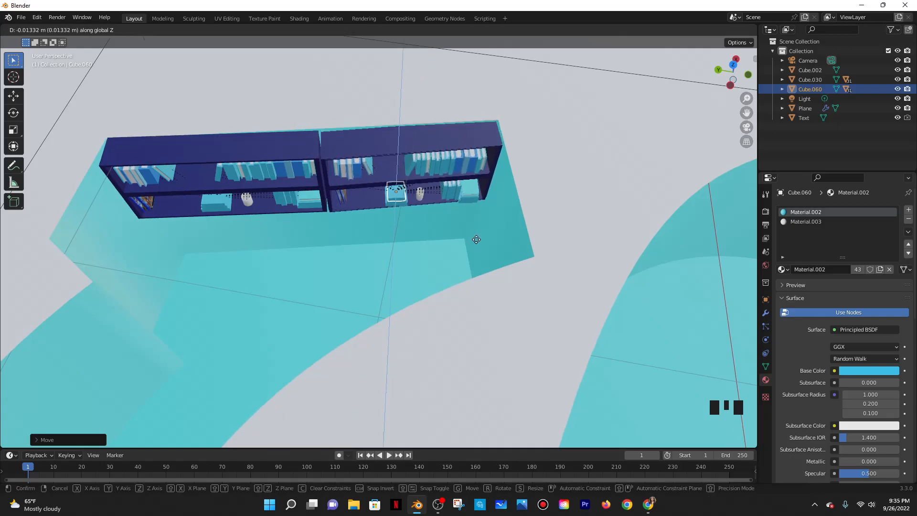
# Rotate the right bookshelf with its contents about -2° around the global Z axis
pyautogui.press('r')
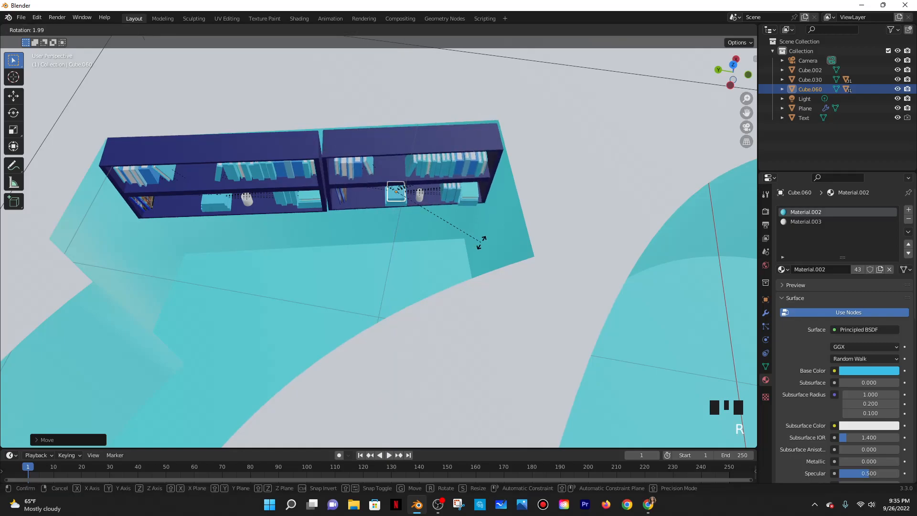
pyautogui.press('z')
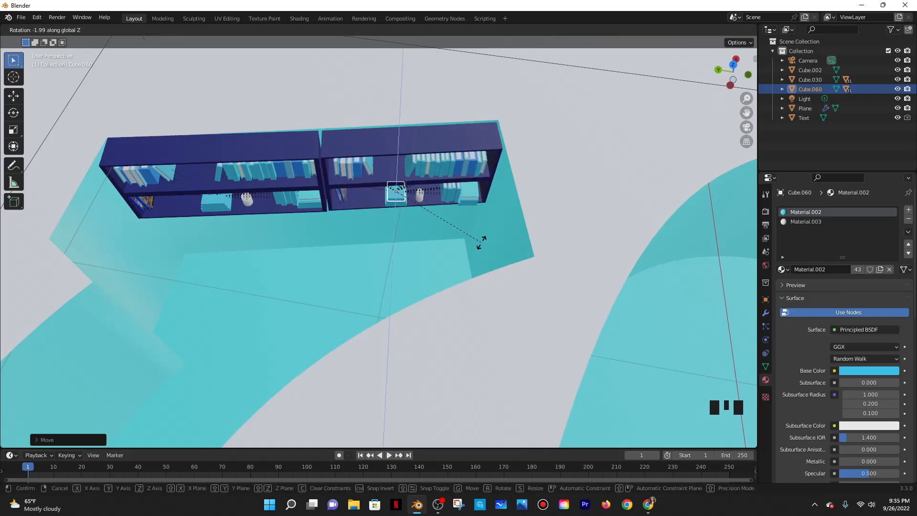
pyautogui.click(481, 242)
# Nudge the right bookshelf with its contents about -0.004 m along X and about -0.011 m along Y
pyautogui.press('g')
pyautogui.press('x')
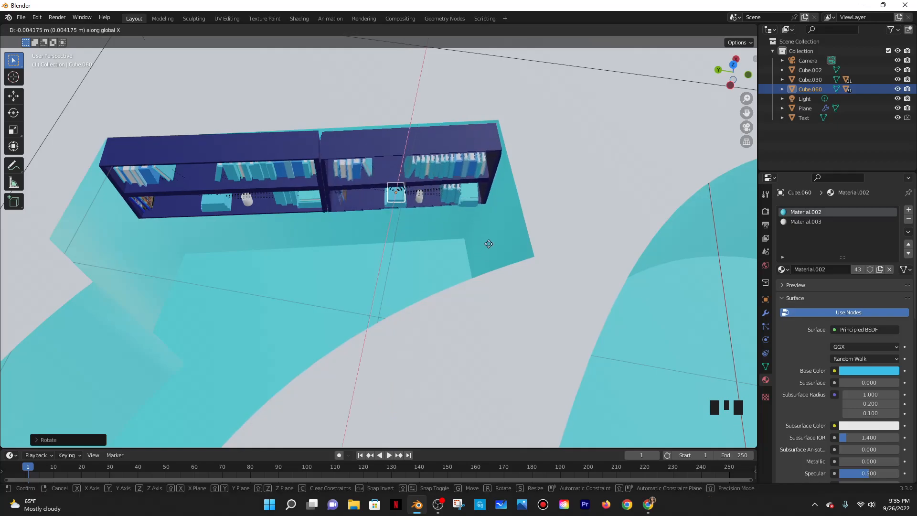
pyautogui.click(488, 243)
pyautogui.press('g')
pyautogui.press('y')
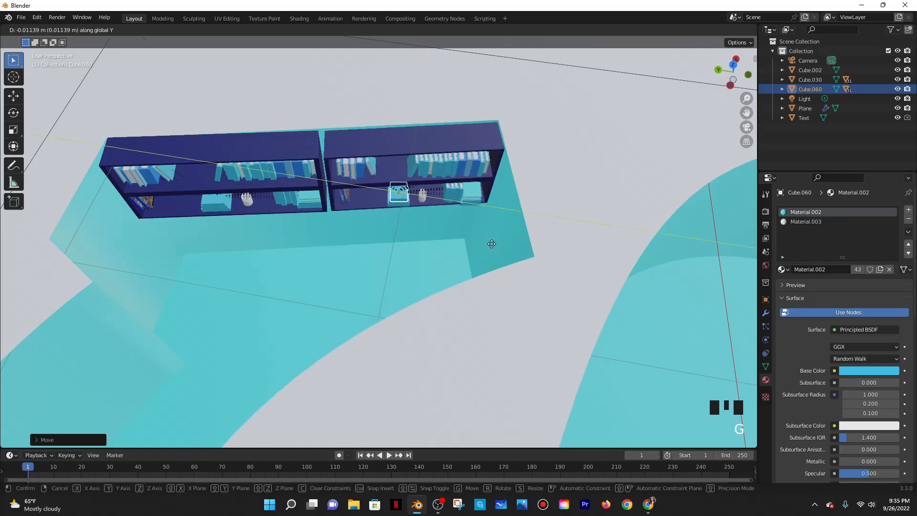
pyautogui.click(490, 242)
# Reselect Cube.060 and raise the right bookshelf with its contents about 0.009 m along the global Z axis
pyautogui.moveTo(463, 266); pyautogui.dragTo(429, 267, button='middle')
pyautogui.scroll(-2, 439, 282)
pyautogui.scroll(5, 432, 261)
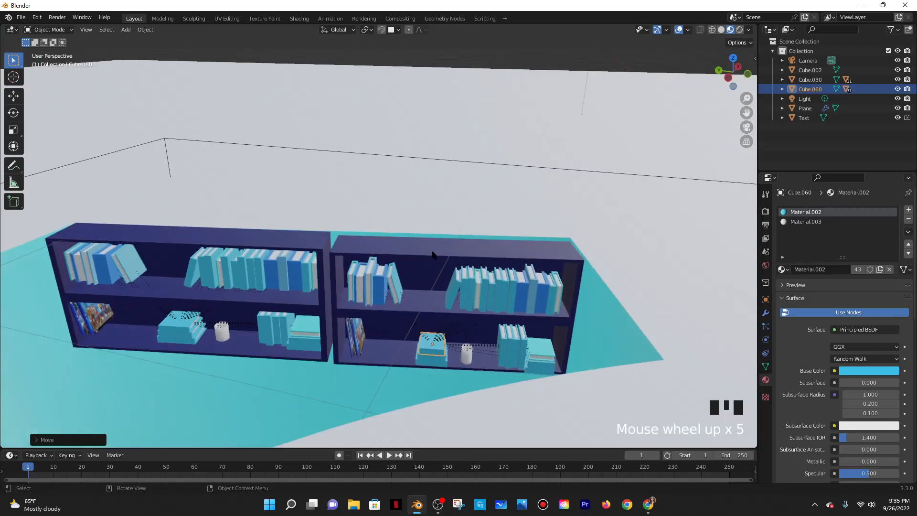
pyautogui.click(435, 253)
pyautogui.click(437, 343)
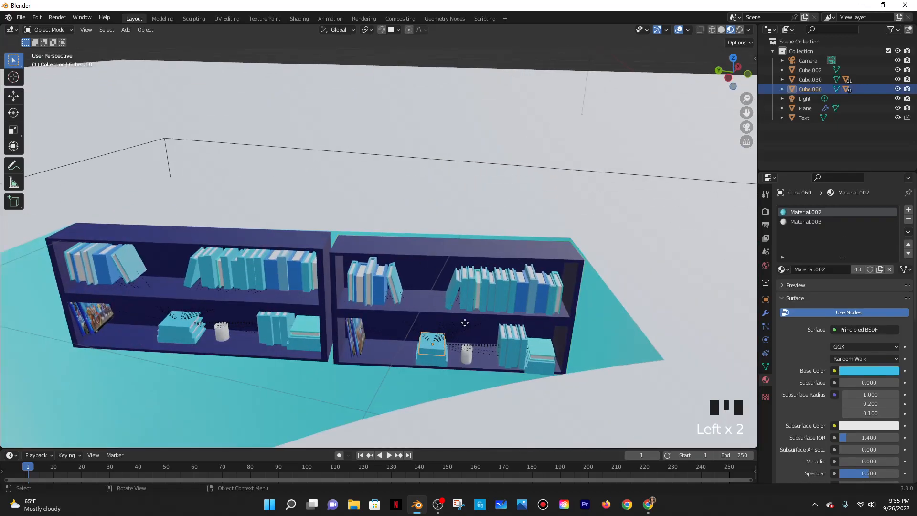
pyautogui.press('g')
pyautogui.press('z')
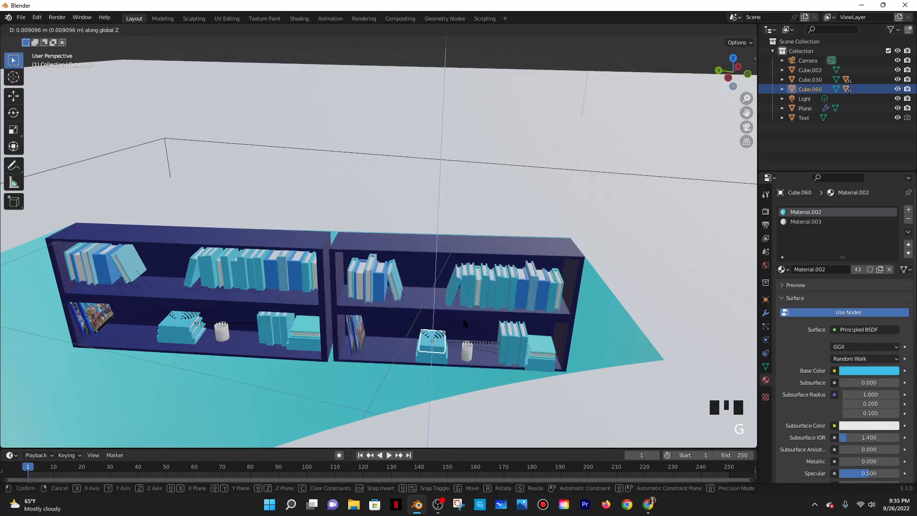
pyautogui.click(464, 323)
# Switch the viewport to solid shading with the lower end of the S-shaped room in view
pyautogui.scroll(-9, 376, 238)
pyautogui.moveTo(440, 260); pyautogui.dragTo(471, 294, button='middle')
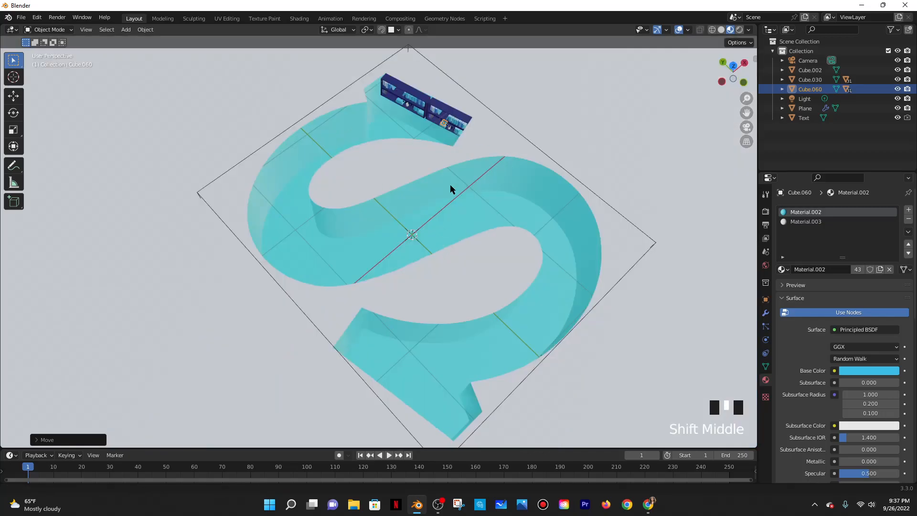
pyautogui.keyDown('shift'); pyautogui.moveTo(450, 184); pyautogui.dragTo(759, 65, button='middle'); pyautogui.keyUp('shift')
pyautogui.press('z')
pyautogui.click(474, 310)
pyautogui.moveTo(474, 311)
pyautogui.mouseDown(button='middle')
pyautogui.moveTo(466, 284)
pyautogui.moveTo(442, 293)
pyautogui.mouseUp(button='middle')
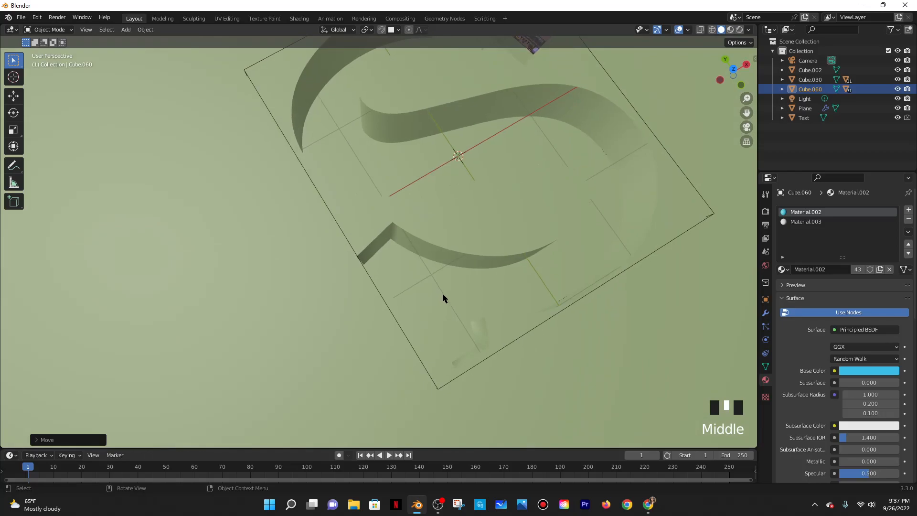
pyautogui.press('Tab')
pyautogui.click(415, 276)
pyautogui.press('Tab')
pyautogui.click(418, 276)
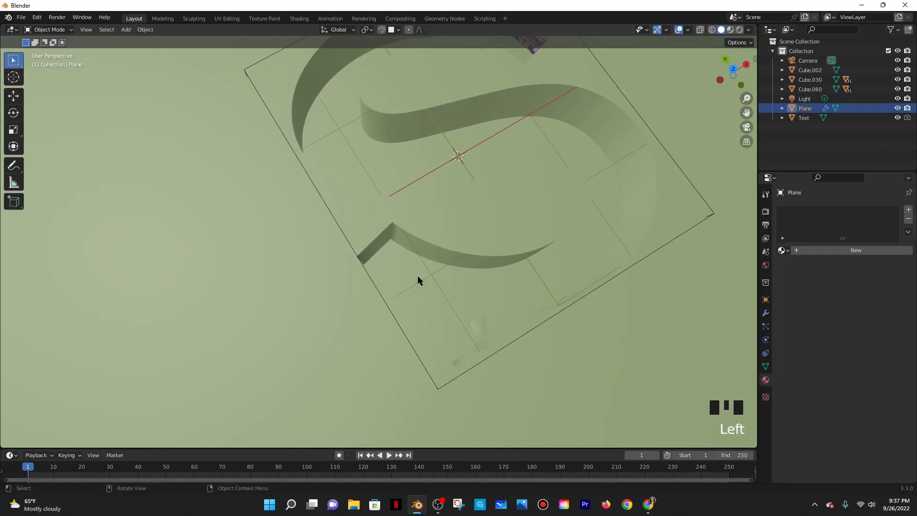
pyautogui.click(413, 249)
pyautogui.click(361, 262)
pyautogui.press('Tab')
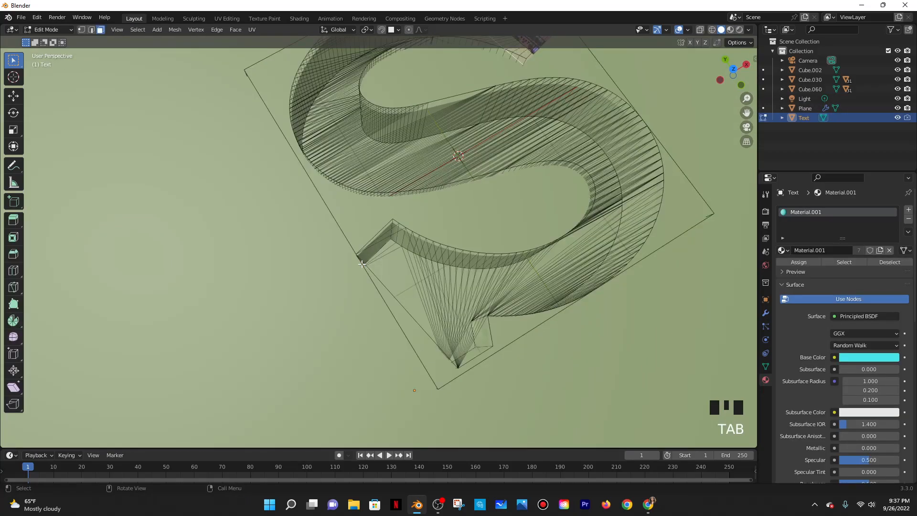
pyautogui.press('Tab')
# Add a cube mesh at the scene centre and scale it down to about 0.22 along the global X axis
pyautogui.hotkey('shift', 'a')
pyautogui.moveTo(425, 267)
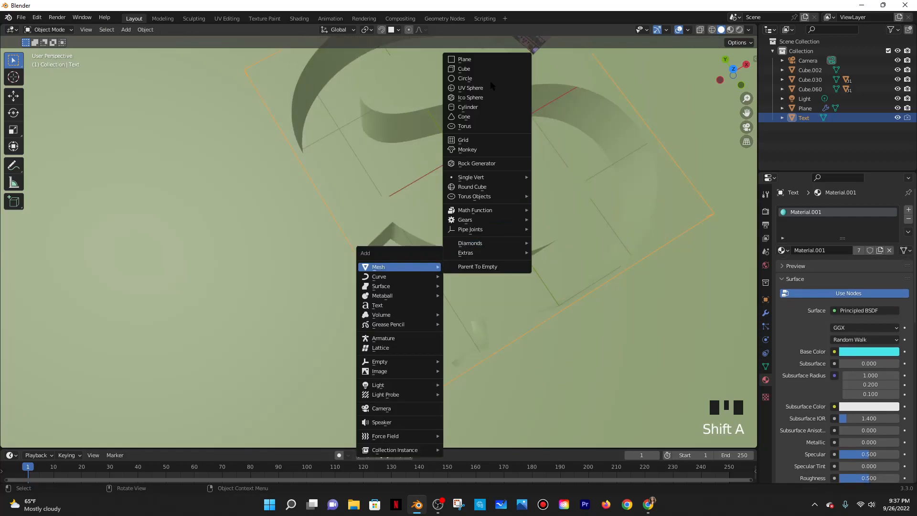
pyautogui.click(491, 70)
pyautogui.scroll(-2, 514, 245)
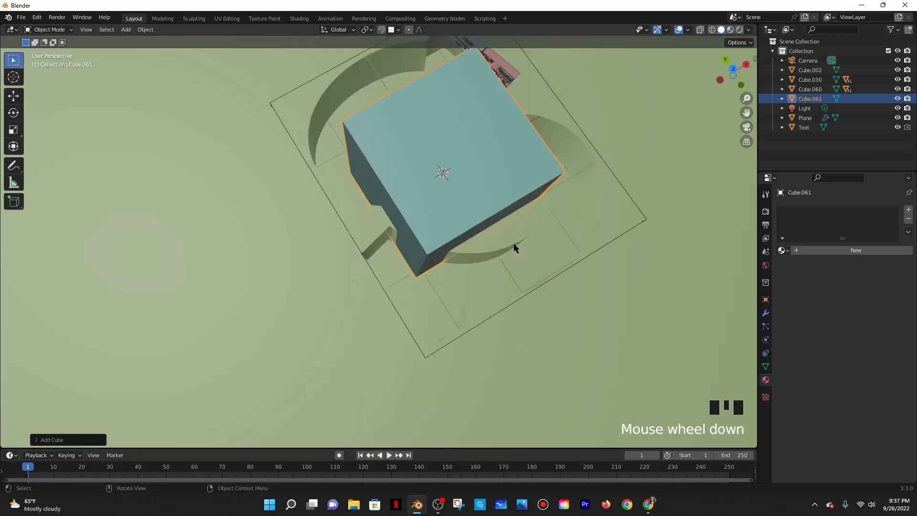
pyautogui.press('s')
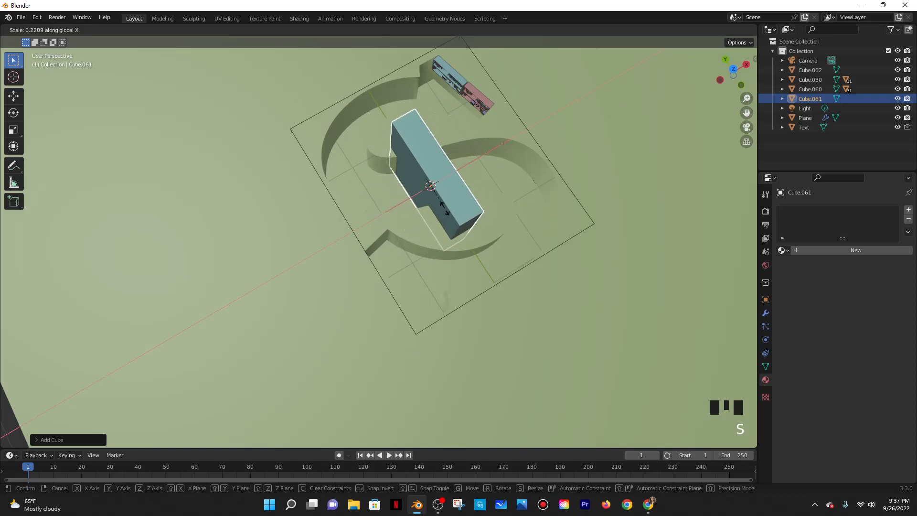
pyautogui.click(548, 212)
pyautogui.moveTo(549, 216); pyautogui.dragTo(475, 227, button='middle')
# Shorten the new block along the global Y axis and reduce its height along the global Z axis
pyautogui.press('s')
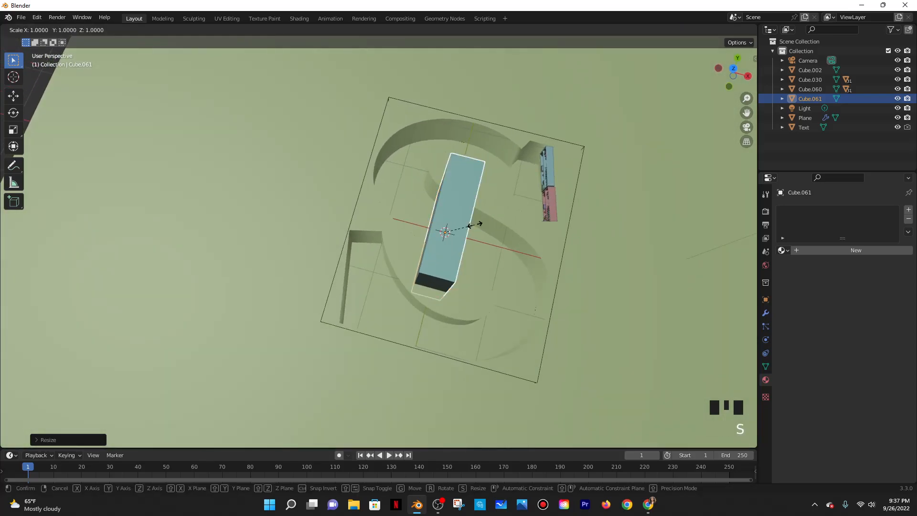
pyautogui.press('y')
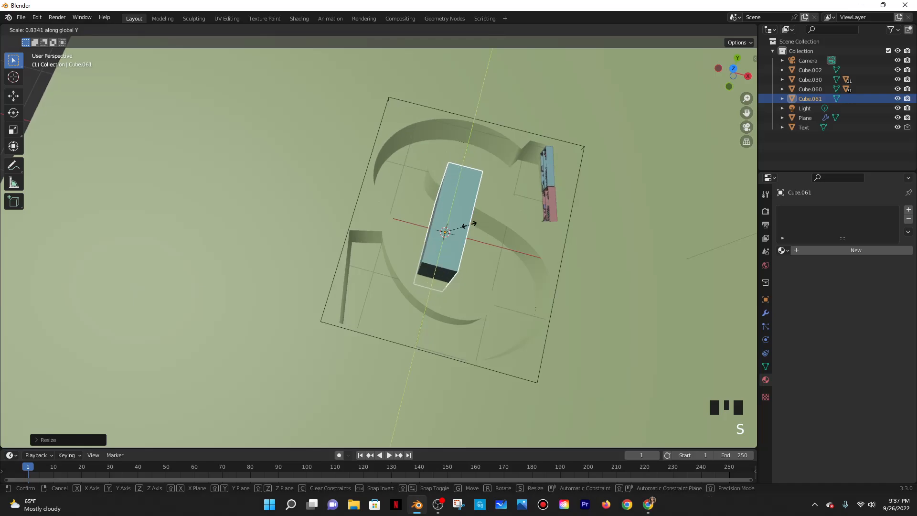
pyautogui.press('Escape')
pyautogui.press('s')
pyautogui.press('z')
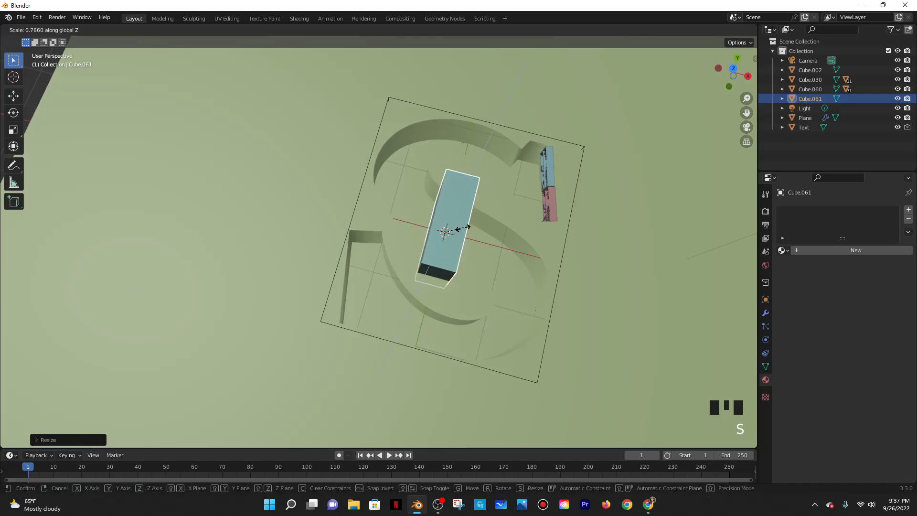
pyautogui.click(457, 236)
# Move the block onto the lower-left end of the S shape and switch to the top view
pyautogui.press('g')
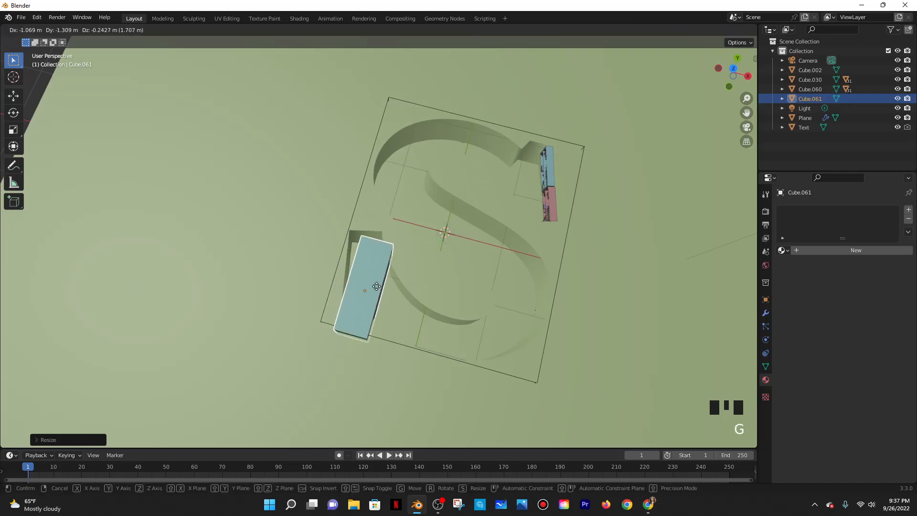
pyautogui.click(403, 293)
pyautogui.moveTo(402, 289); pyautogui.dragTo(445, 286, button='middle')
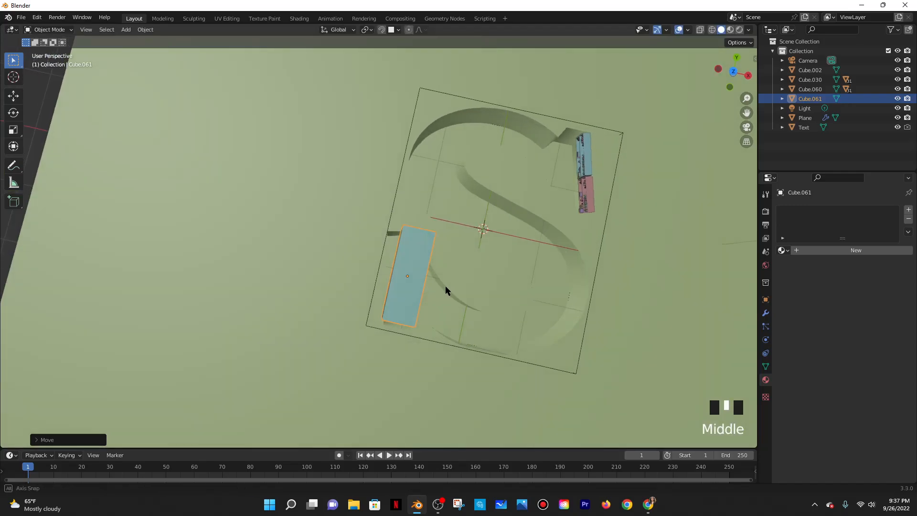
pyautogui.scroll(4, 487, 302)
pyautogui.scroll(-3, 489, 307)
pyautogui.moveTo(492, 308); pyautogui.dragTo(492, 310, button='middle')
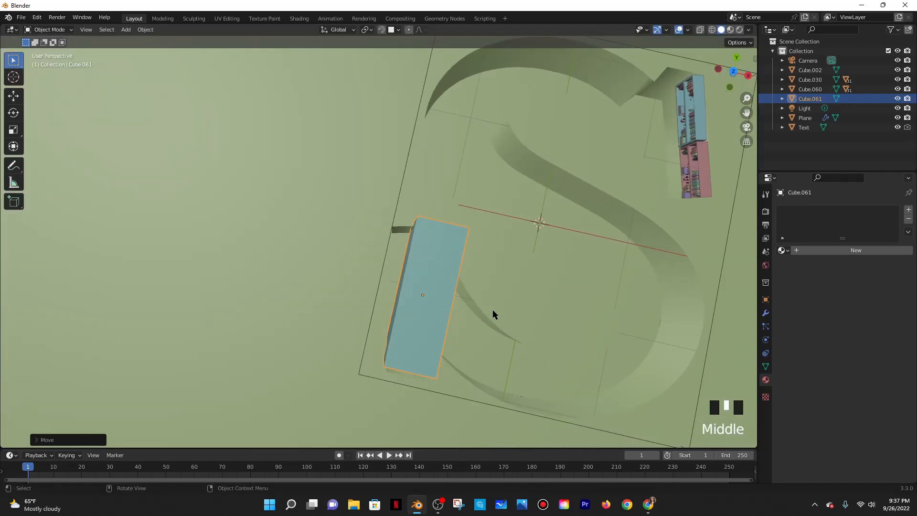
pyautogui.press('`')
pyautogui.click(478, 259)
pyautogui.moveTo(456, 258); pyautogui.dragTo(457, 256, button='middle')
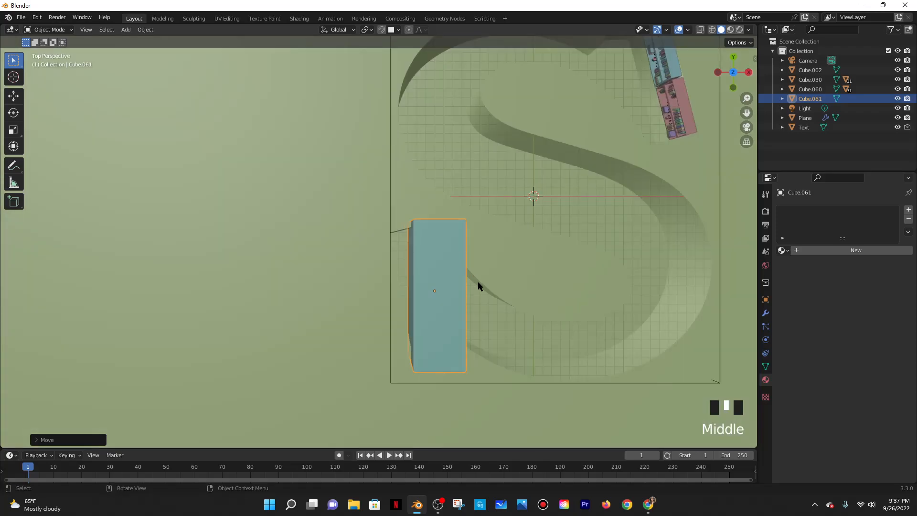
# Rotate the block about -7 degrees to follow the end of the S shape and resize its height along the global Z axis
pyautogui.press('r')
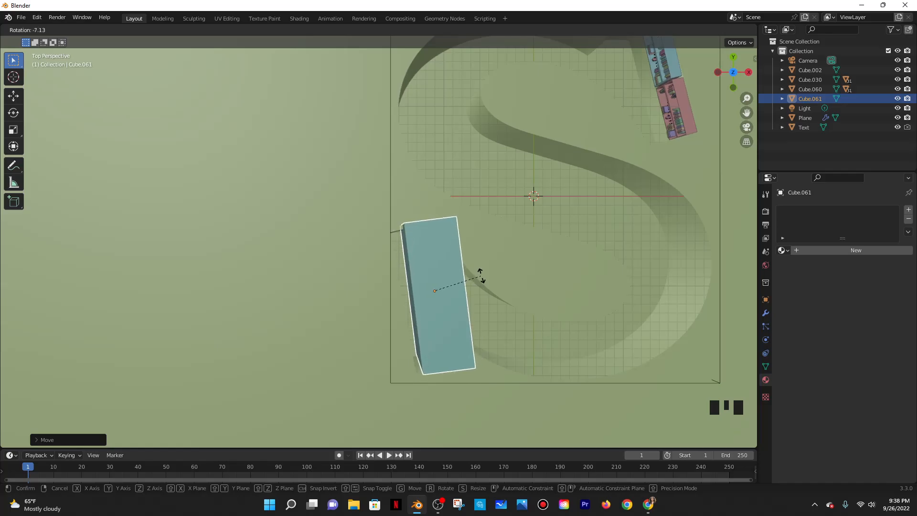
pyautogui.click(480, 274)
pyautogui.moveTo(490, 282); pyautogui.dragTo(397, 272, button='middle')
pyautogui.press('s')
pyautogui.press('z')
pyautogui.click(368, 213)
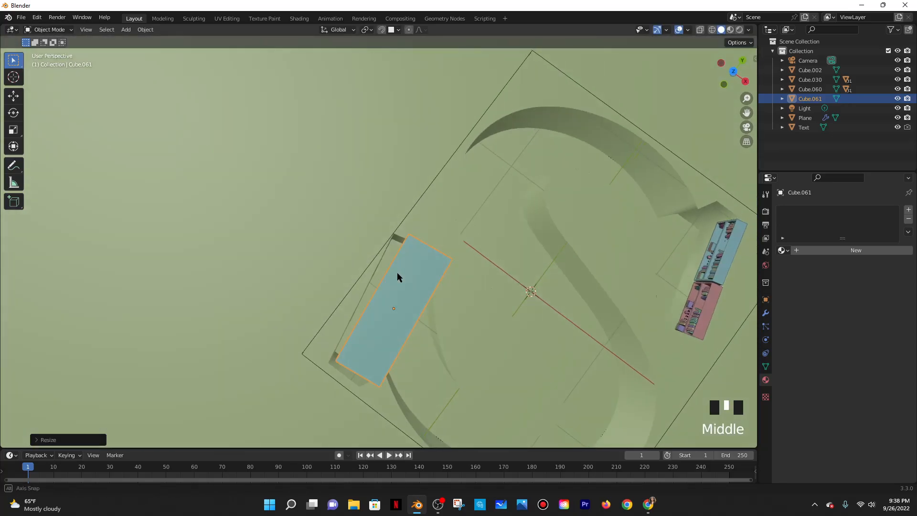
# Rotate the block about 7 degrees around the global Z axis and shift it along global Y over the end recess
pyautogui.scroll(2, 397, 272)
pyautogui.moveTo(441, 294); pyautogui.dragTo(448, 292, button='middle')
pyautogui.press('r')
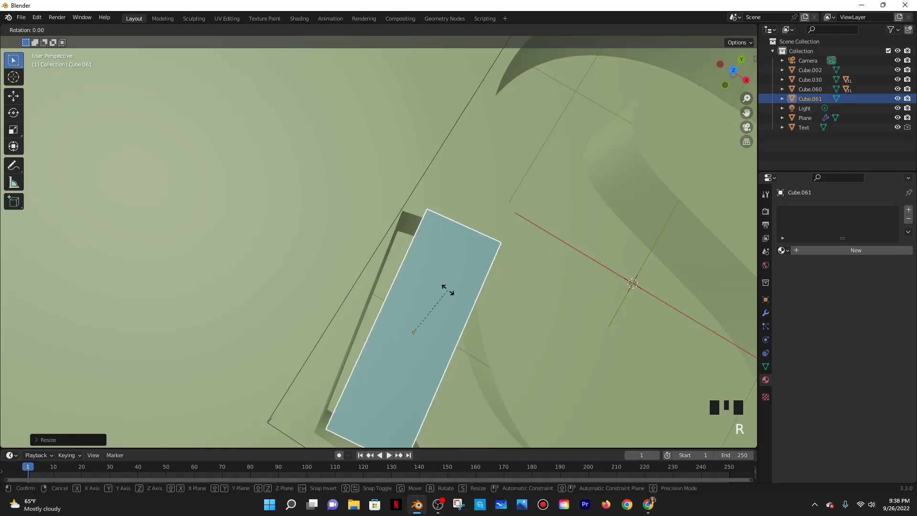
pyautogui.press('z')
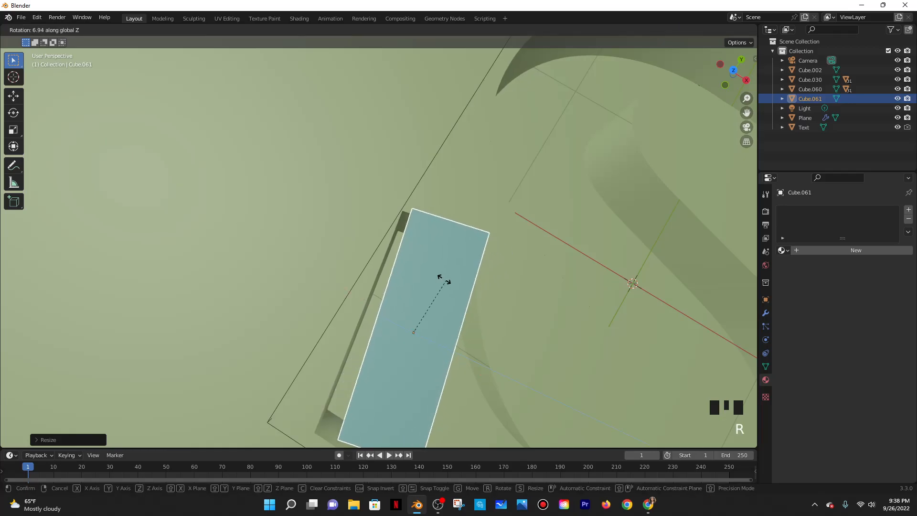
pyautogui.click(448, 279)
pyautogui.press('g')
pyautogui.press('y')
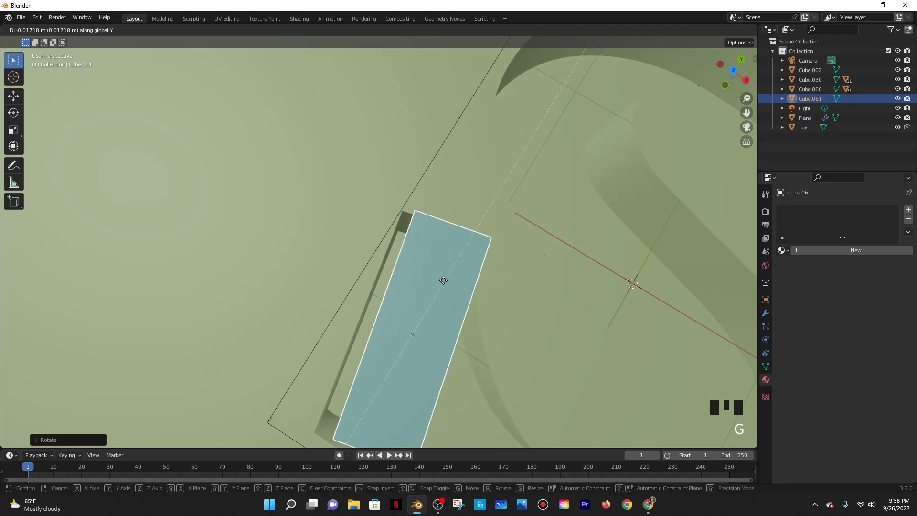
pyautogui.click(434, 280)
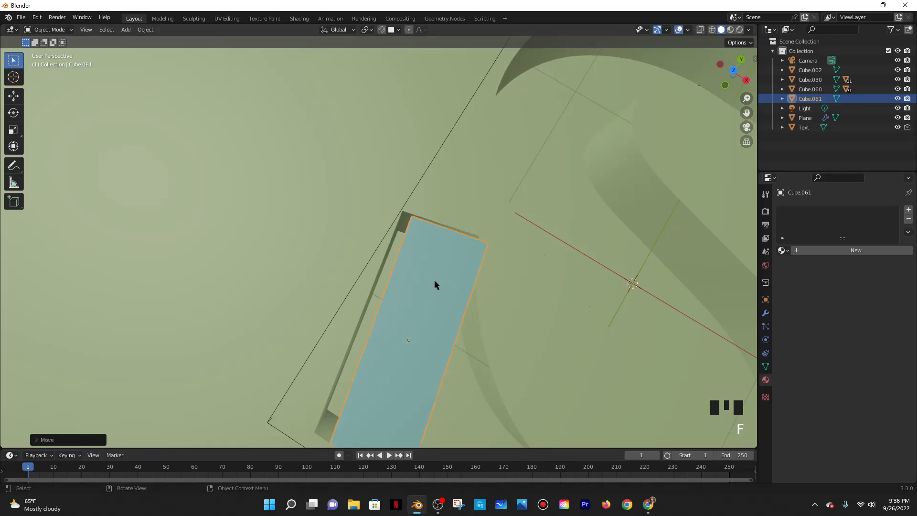
pyautogui.press('g')
pyautogui.click(435, 281)
# Scale the block's height to about 0.67 along the global Z axis and lower it into the end of the S shape
pyautogui.moveTo(435, 281); pyautogui.dragTo(391, 175, button='middle')
pyautogui.press('s')
pyautogui.press('z')
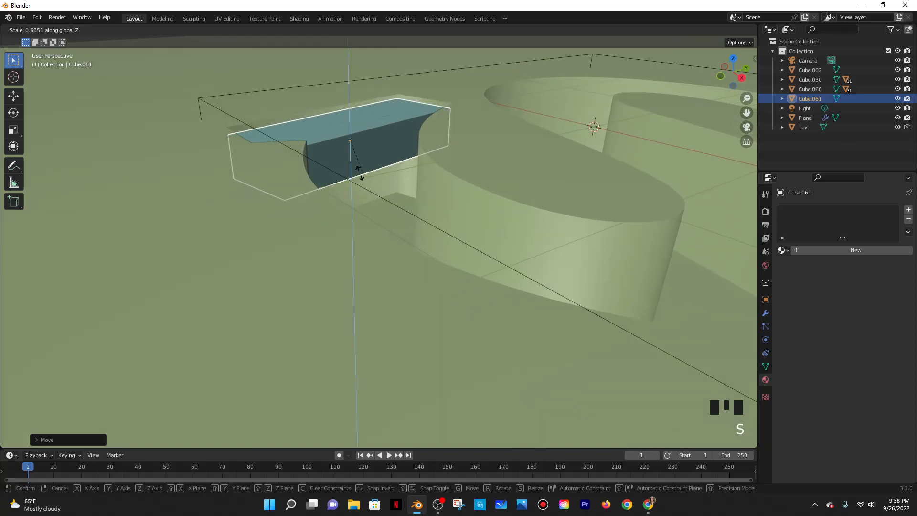
pyautogui.click(363, 170)
pyautogui.press('g')
pyautogui.press('z')
pyautogui.click(430, 180)
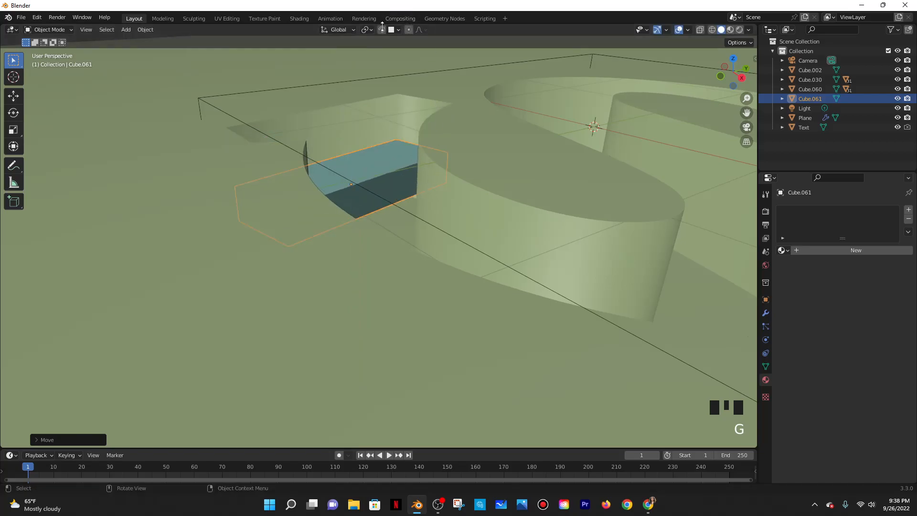
# Reposition the block along the global Z axis so it sits down inside the recess at the end of the S
pyautogui.press('g')
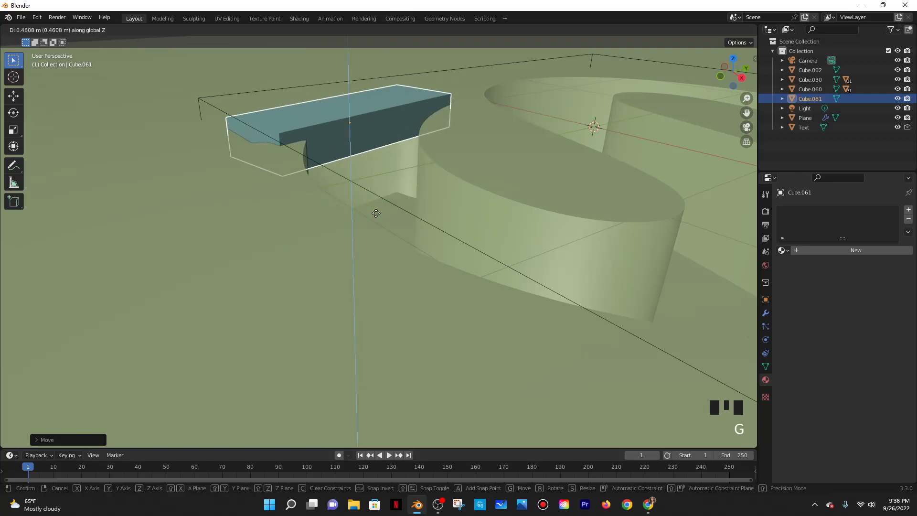
pyautogui.click(404, 218)
pyautogui.moveTo(405, 218); pyautogui.dragTo(414, 22, button='middle')
pyautogui.press('g')
pyautogui.click(317, 221)
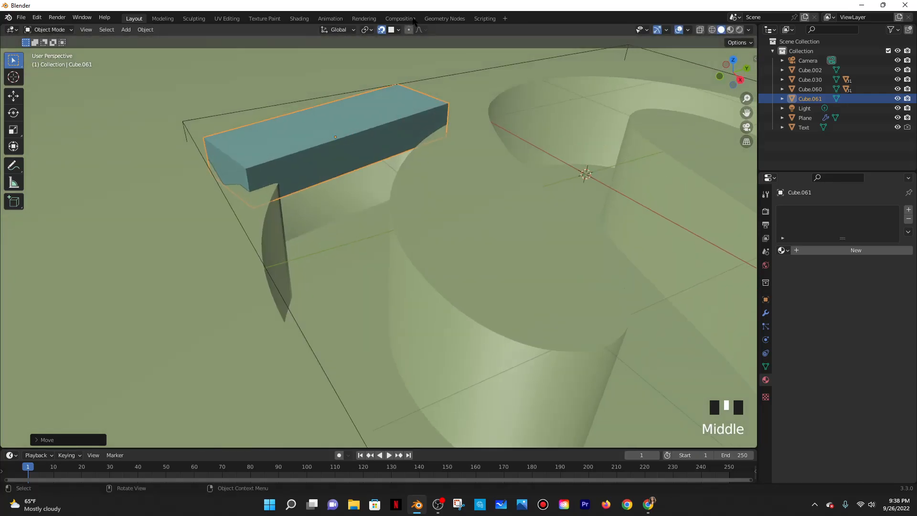
pyautogui.press('g')
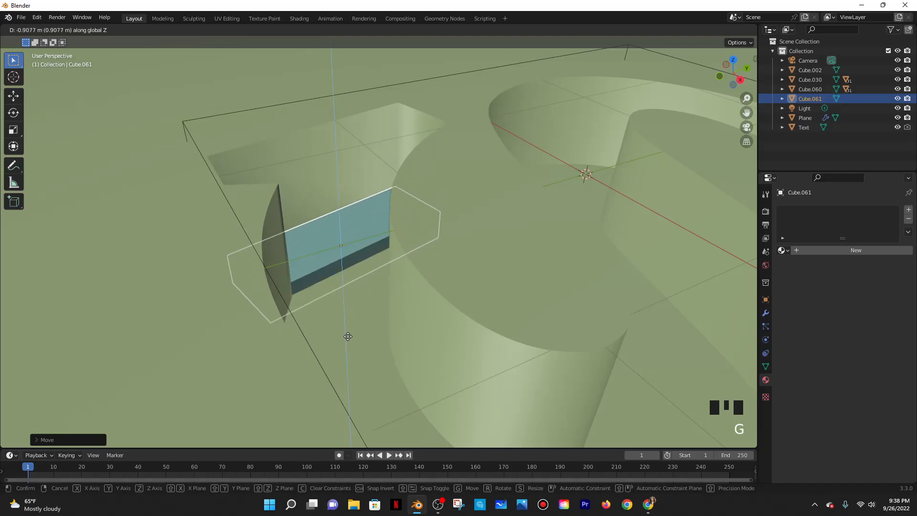
pyautogui.click(336, 283)
# Rotate the block about -1.5 degrees around the global Z axis to line it up with the recess walls
pyautogui.moveTo(336, 283); pyautogui.dragTo(370, 311, button='middle')
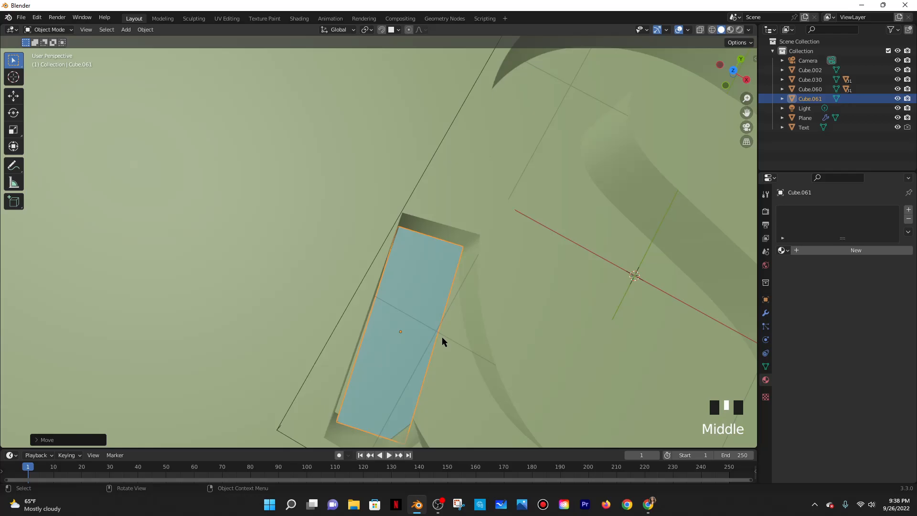
pyautogui.press('r')
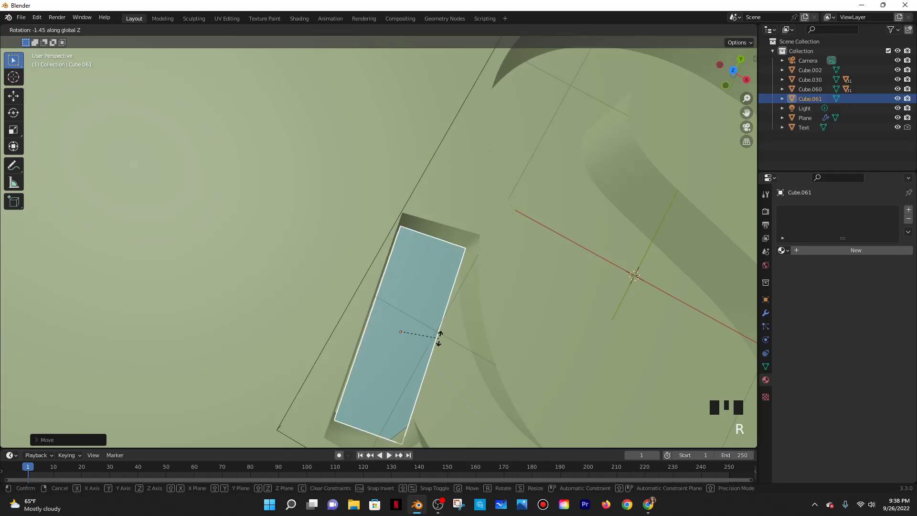
pyautogui.click(439, 337)
pyautogui.press('g')
pyautogui.press('z')
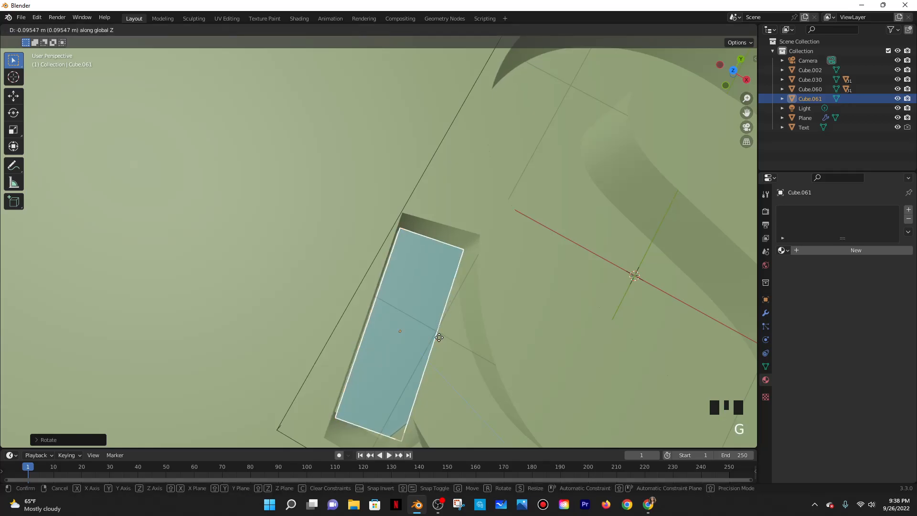
pyautogui.rightClick(439, 338)
# Turn on snapping and inspect the block's fit against the recess walls in Edit Mode, returning to Object Mode
pyautogui.keyDown('shift'); pyautogui.moveTo(480, 319); pyautogui.dragTo(463, 245, button='middle'); pyautogui.keyUp('shift')
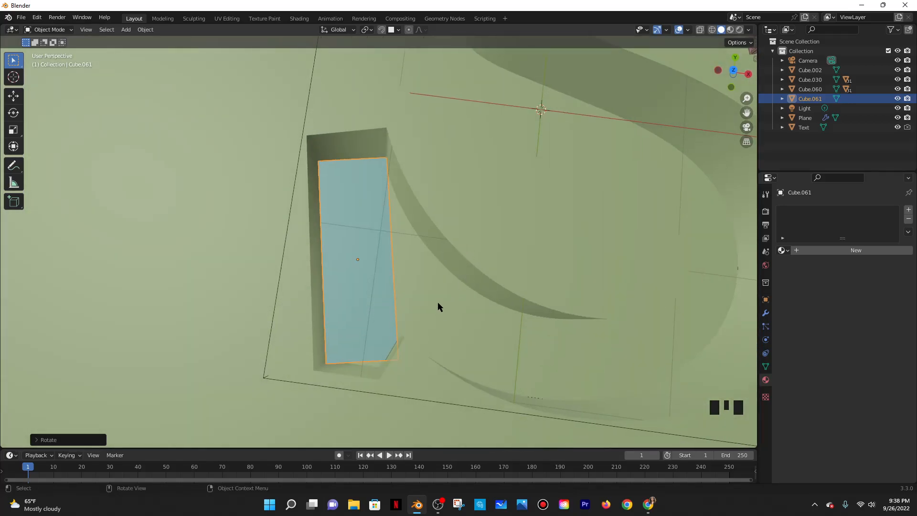
pyautogui.scroll(1, 438, 306)
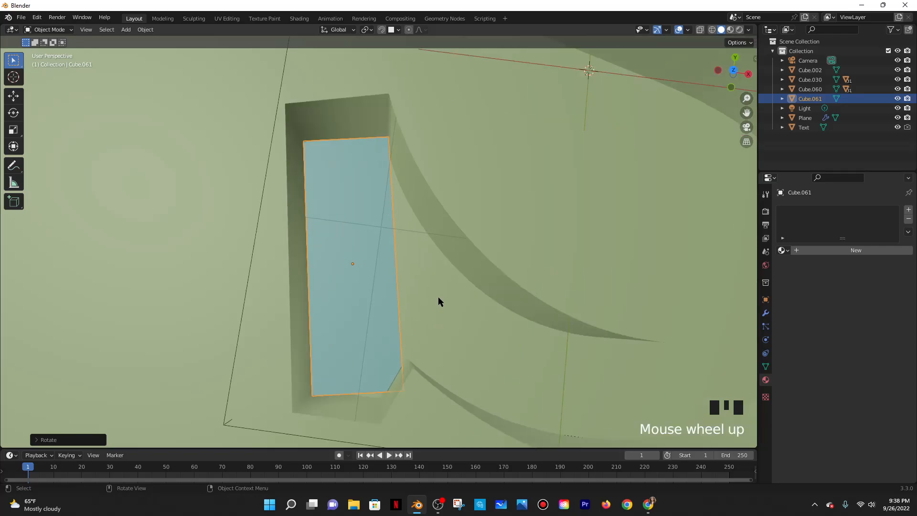
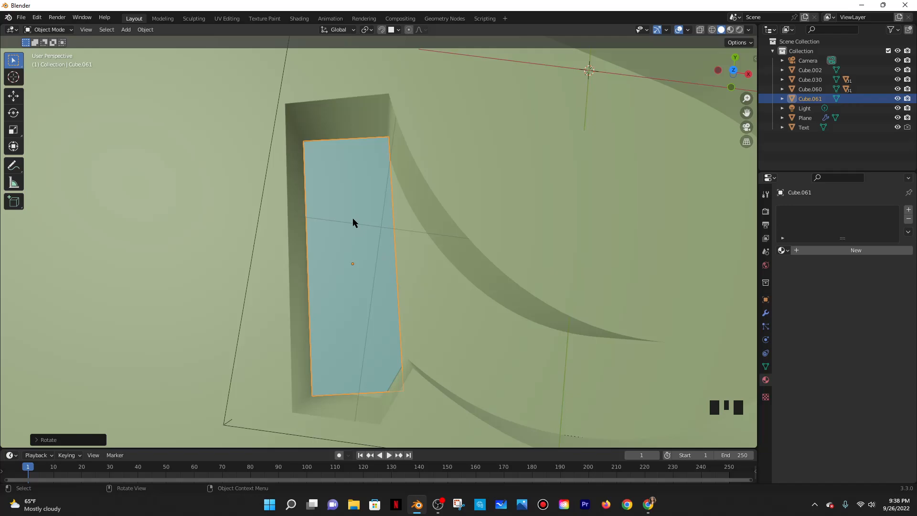
pyautogui.moveTo(386, 199)
pyautogui.mouseDown(button='middle')
pyautogui.moveTo(381, 245)
pyautogui.moveTo(381, 202)
pyautogui.mouseUp(button='middle')
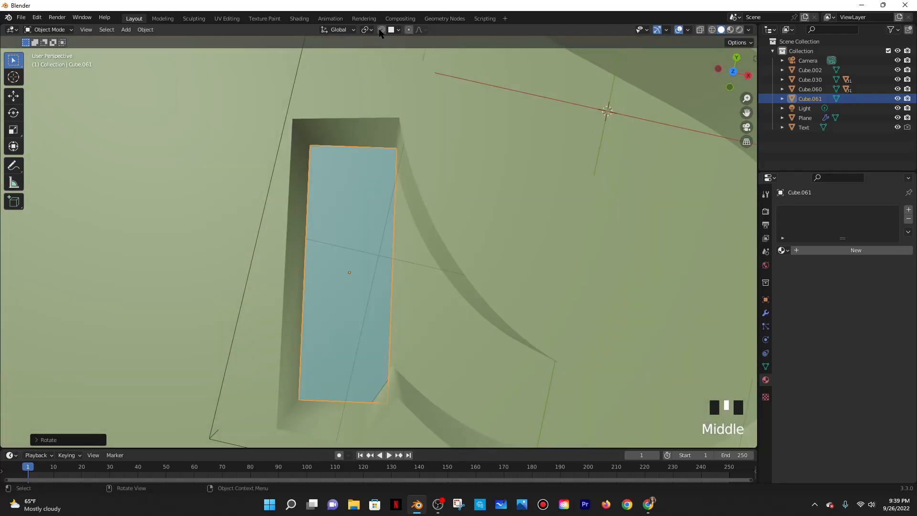
pyautogui.press('Tab')
pyautogui.press('Tab')
pyautogui.moveTo(369, 154)
pyautogui.mouseDown(button='middle')
pyautogui.moveTo(368, 196)
pyautogui.moveTo(359, 163)
pyautogui.mouseUp(button='middle')
pyautogui.click(368, 191)
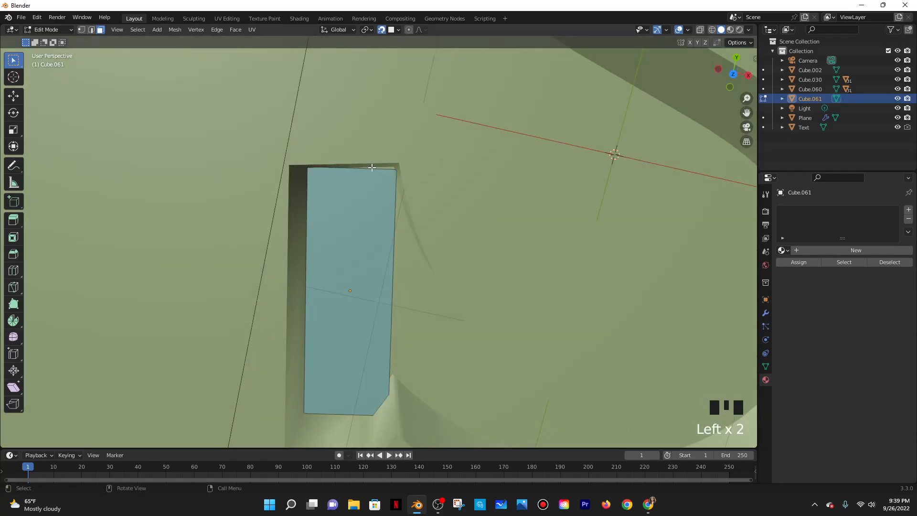
pyautogui.moveTo(397, 157)
pyautogui.mouseDown(button='middle')
pyautogui.moveTo(378, 115)
pyautogui.moveTo(403, 119)
pyautogui.moveTo(413, 162)
pyautogui.mouseUp(button='middle')
pyautogui.press('Tab')
pyautogui.moveTo(447, 206); pyautogui.dragTo(423, 141, button='middle')
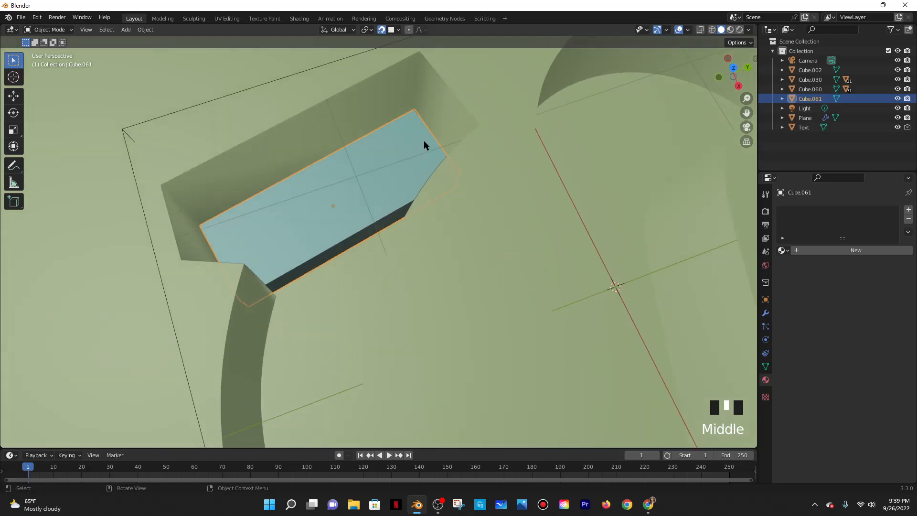
# Move the block along the global Y axis and rotate it about 2 degrees around global Z inside the recess
pyautogui.press('g')
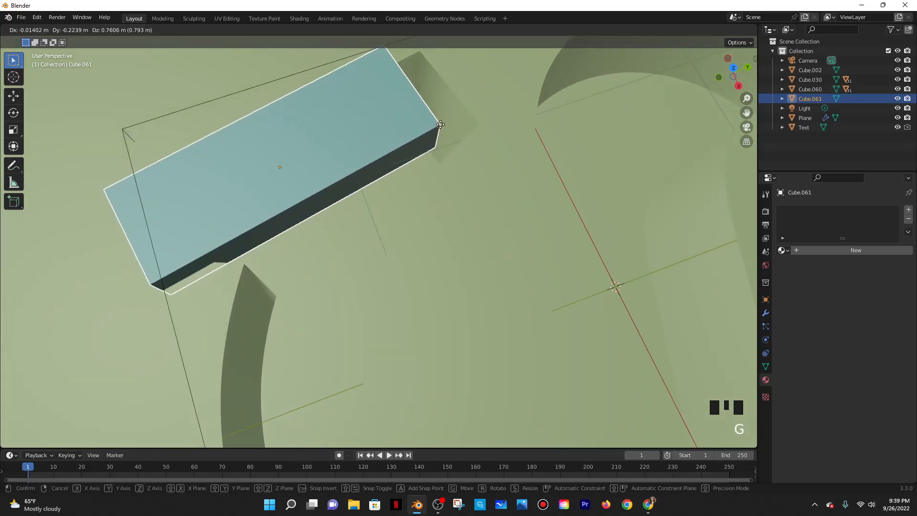
pyautogui.press('y')
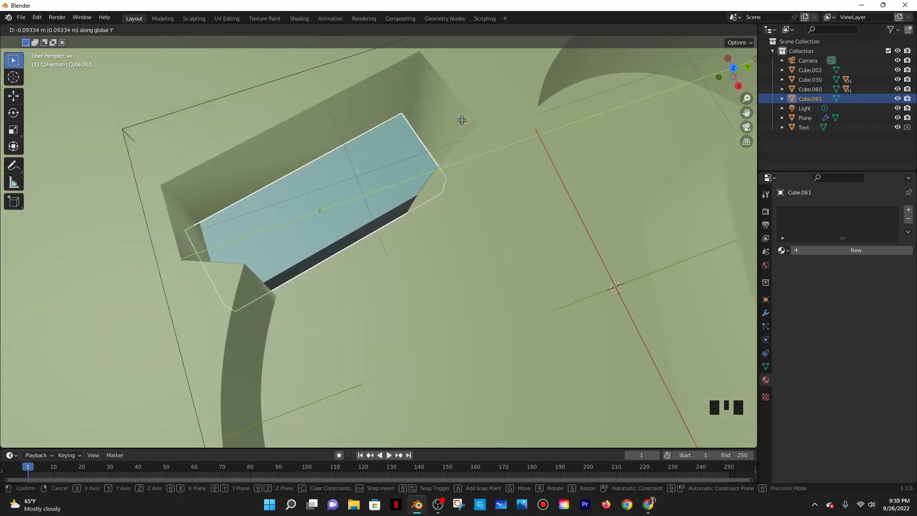
pyautogui.click(476, 116)
pyautogui.moveTo(413, 179); pyautogui.dragTo(436, 256, button='middle')
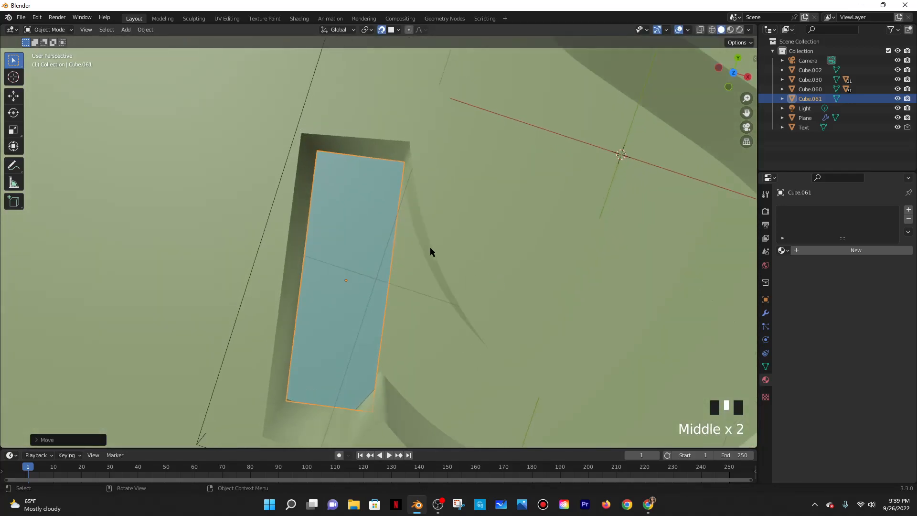
pyautogui.press('r')
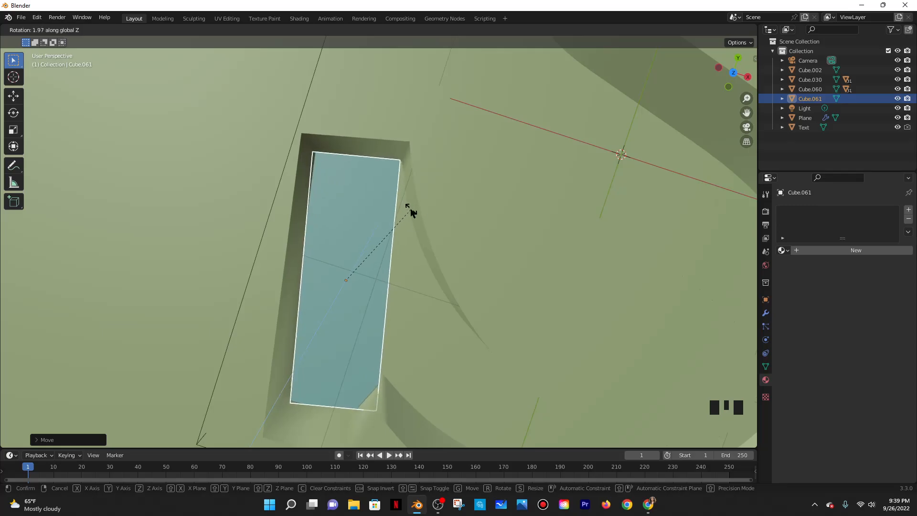
pyautogui.click(409, 210)
# Adjust the block's position once more along the global Y axis within the recess
pyautogui.scroll(3, 393, 201)
pyautogui.scroll(-2, 394, 201)
pyautogui.moveTo(396, 204)
pyautogui.mouseDown(button='middle')
pyautogui.moveTo(399, 213)
pyautogui.moveTo(399, 204)
pyautogui.mouseUp(button='middle')
pyautogui.press('g')
pyautogui.press('z')
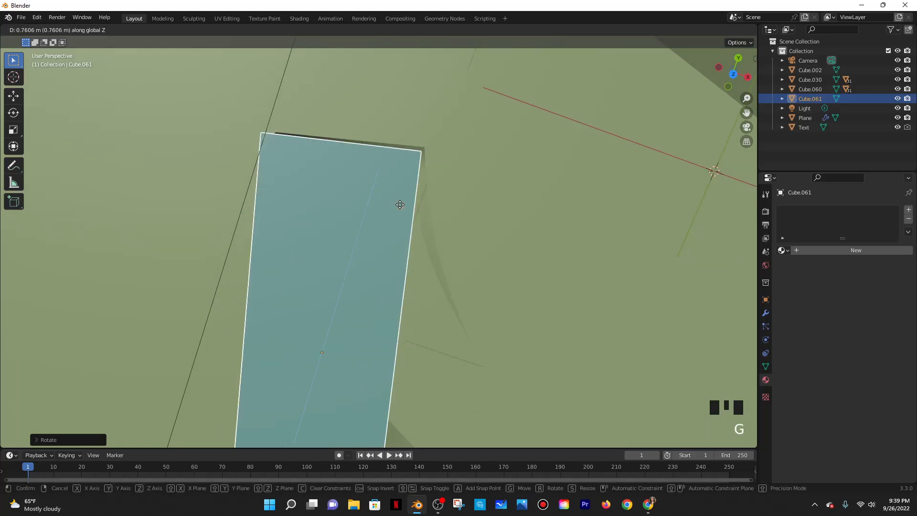
pyautogui.press('y')
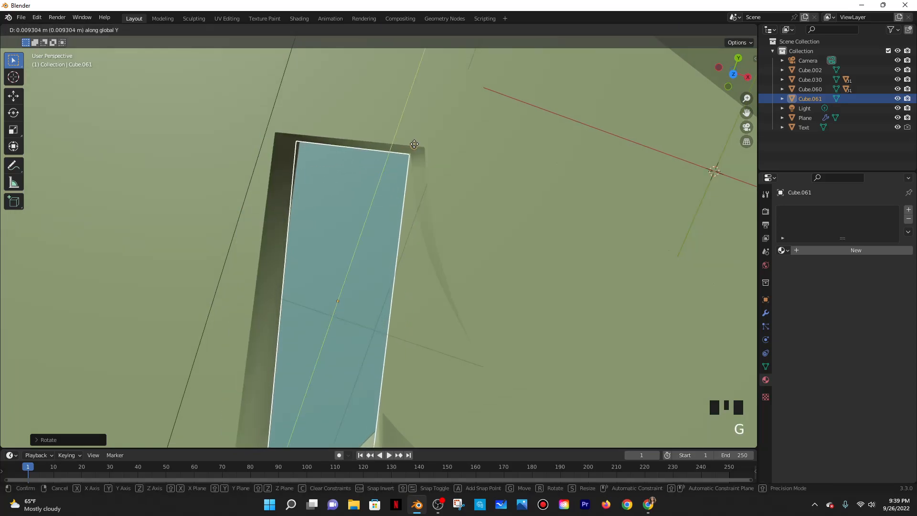
pyautogui.click(410, 182)
# Scale the whole block up slightly so it reaches the walls at the end of the S shape
pyautogui.moveTo(410, 182); pyautogui.dragTo(511, 250, button='middle')
pyautogui.scroll(-1, 420, 188)
pyautogui.moveTo(455, 276); pyautogui.dragTo(446, 347, button='middle')
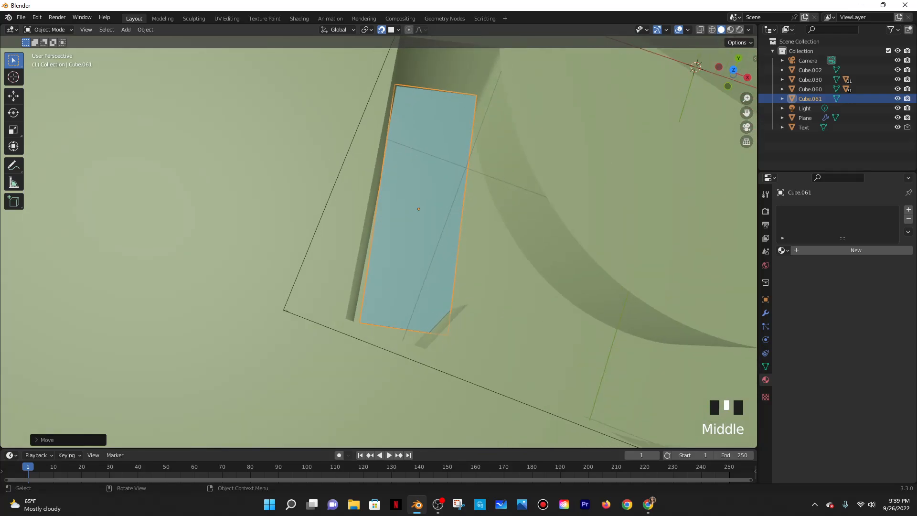
pyautogui.press('s')
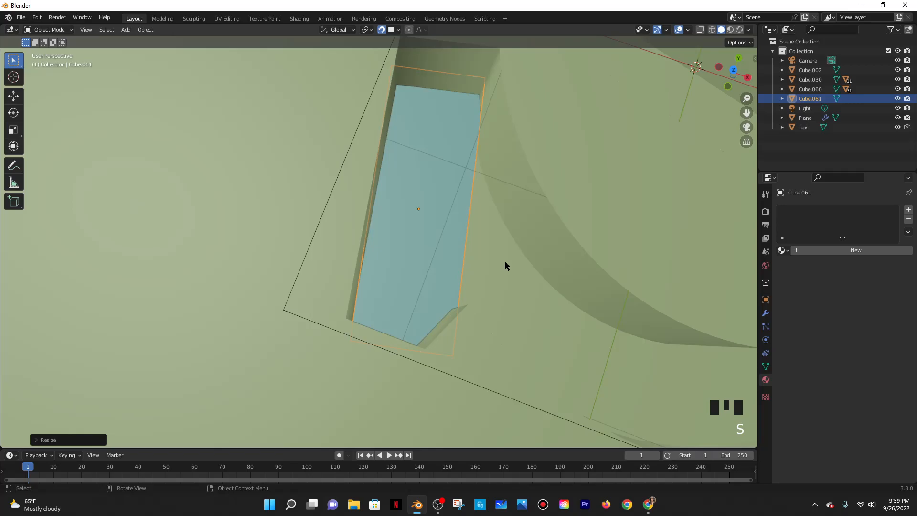
pyautogui.click(504, 261)
pyautogui.moveTo(504, 260); pyautogui.dragTo(440, 204, button='middle')
pyautogui.click(434, 190)
pyautogui.moveTo(454, 239); pyautogui.dragTo(488, 255, button='middle')
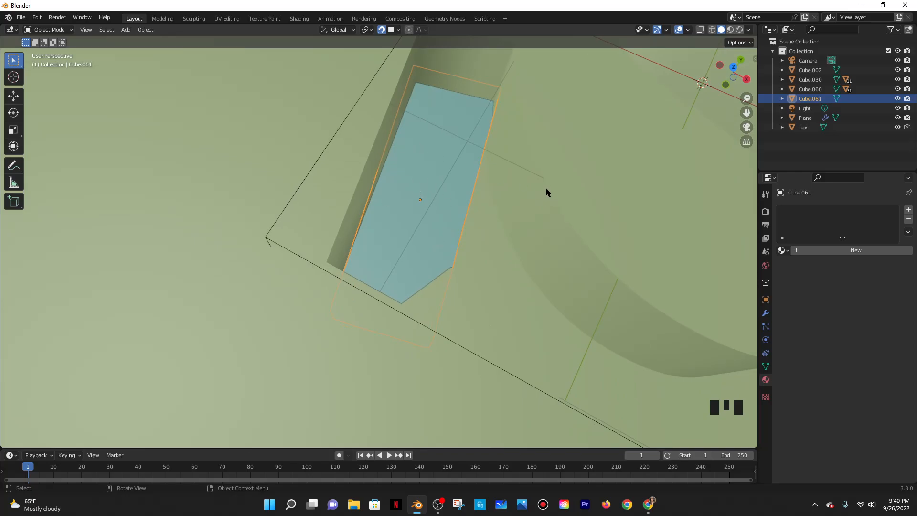
pyautogui.scroll(-7, 484, 146)
pyautogui.scroll(6, 483, 151)
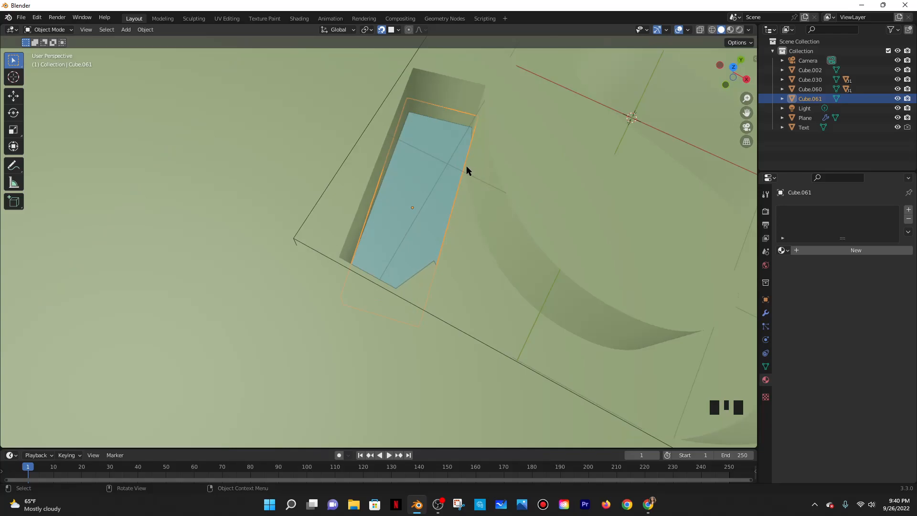
pyautogui.hotkey('shift', 'a')
# Switch to Chrome and open the ambientCG list of atlas, decal and material textures in a new tab
pyautogui.moveTo(467, 168)
pyautogui.moveTo(649, 505)
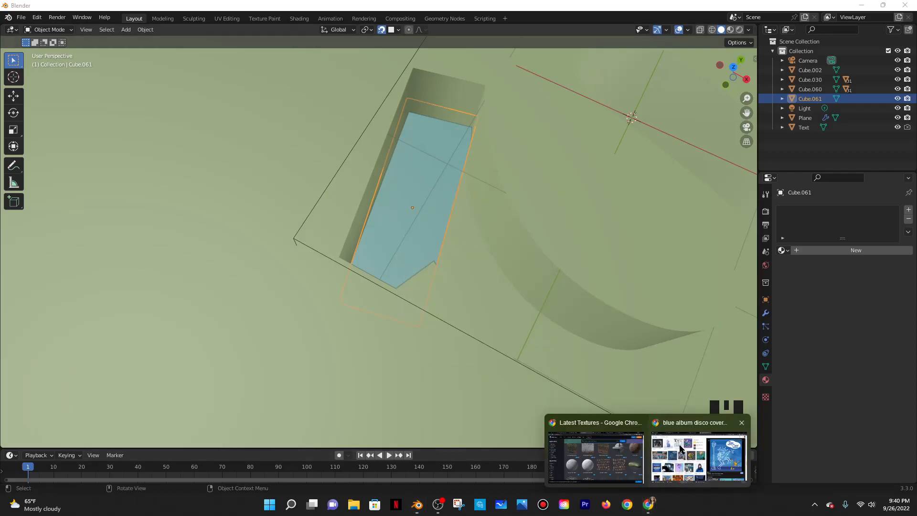
pyautogui.click(697, 458)
pyautogui.hotkey('ctrl', 't')
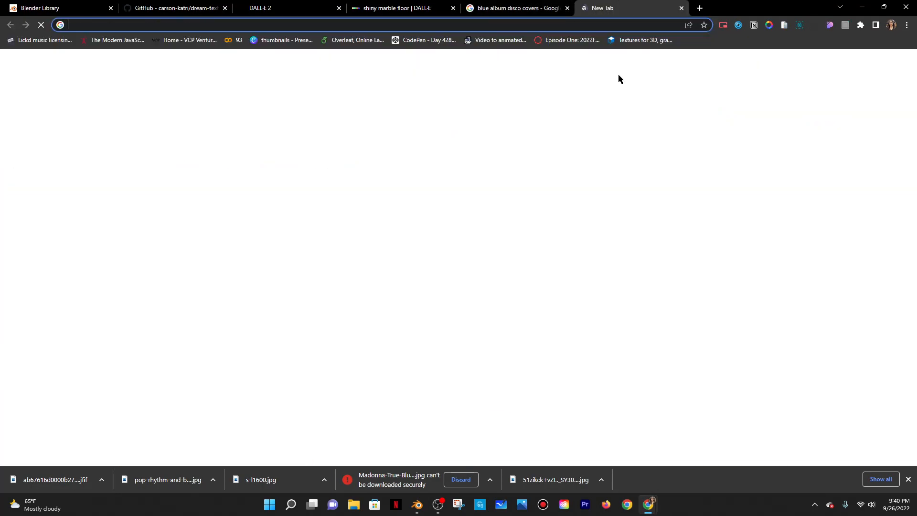
pyautogui.write('ambinet')
pyautogui.press('Return')
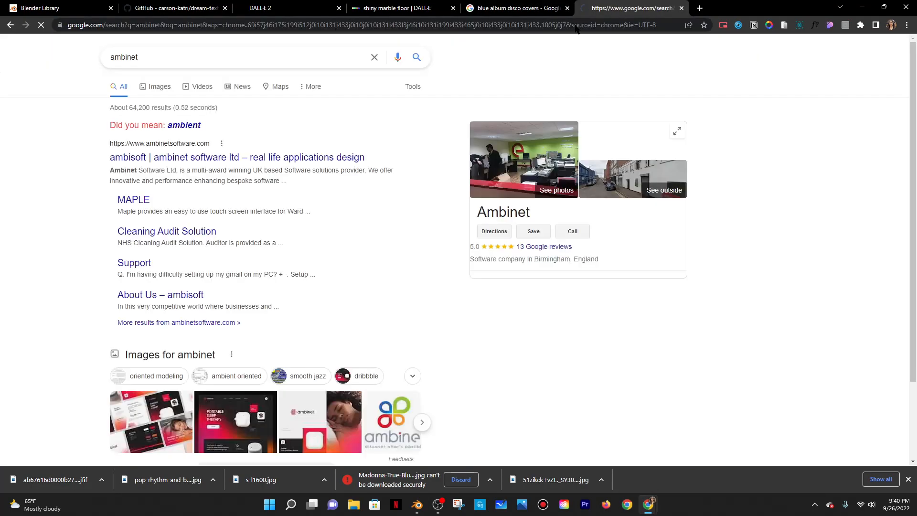
pyautogui.click(575, 25)
pyautogui.write('ambientc')
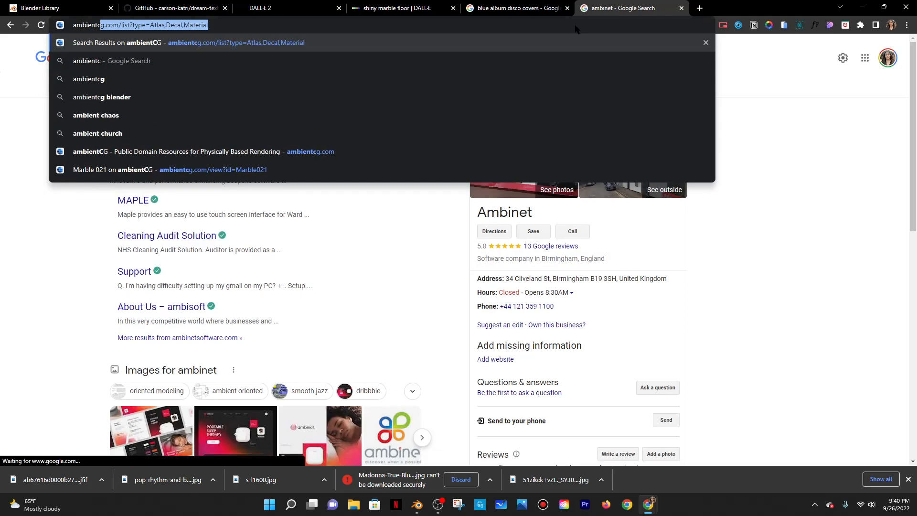
pyautogui.press('Return')
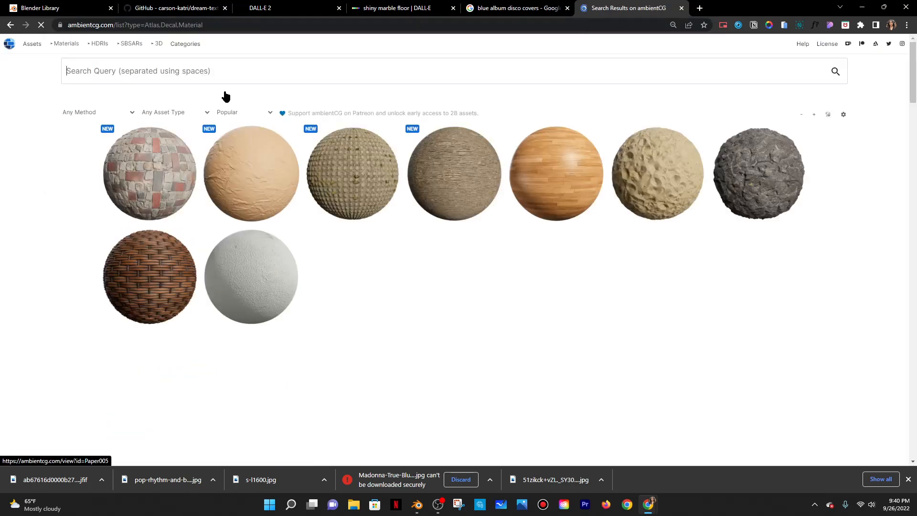
# Search the ambientCG library for cushion and mattress textures
pyautogui.click(149, 68)
pyautogui.write('cu')
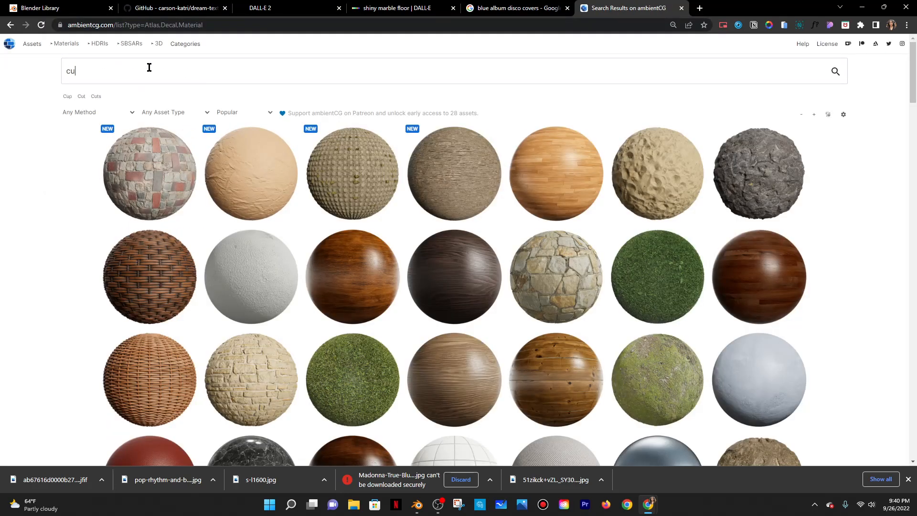
pyautogui.write('shion ')
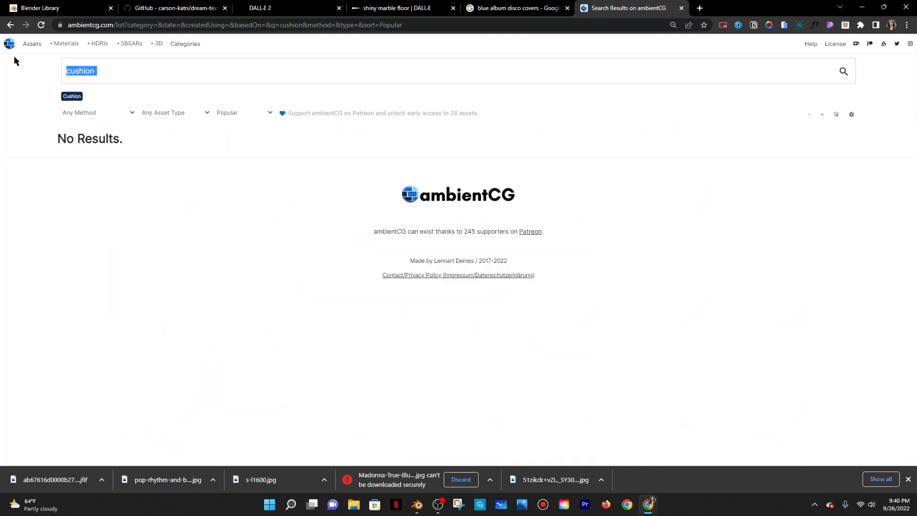
pyautogui.write('mattress')
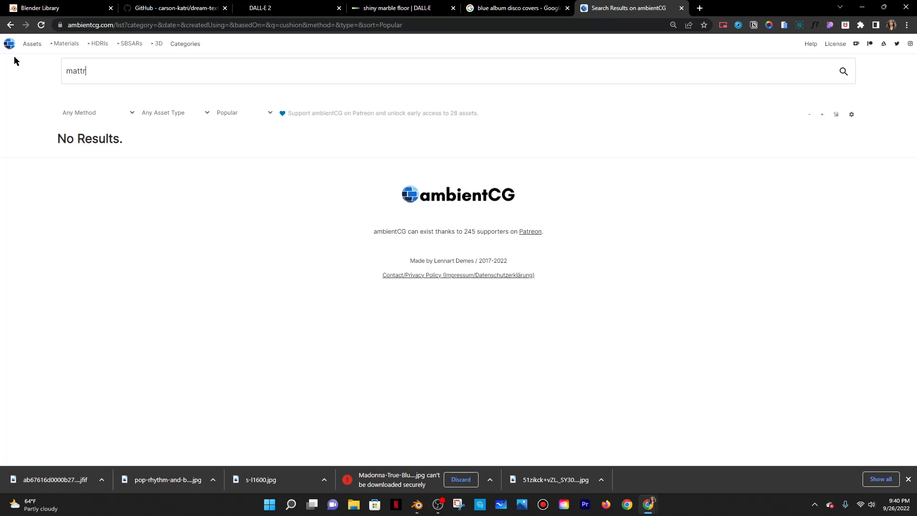
pyautogui.rightClick(88, 67)
pyautogui.click(113, 77)
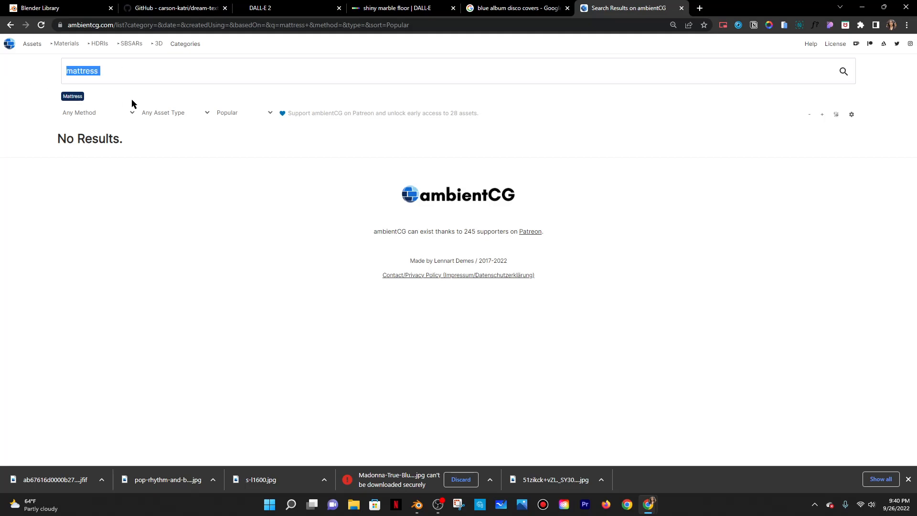
# Search ambientCG for fabric and open the page of the quilted white Fabric 048 material
pyautogui.press('BackSpace')
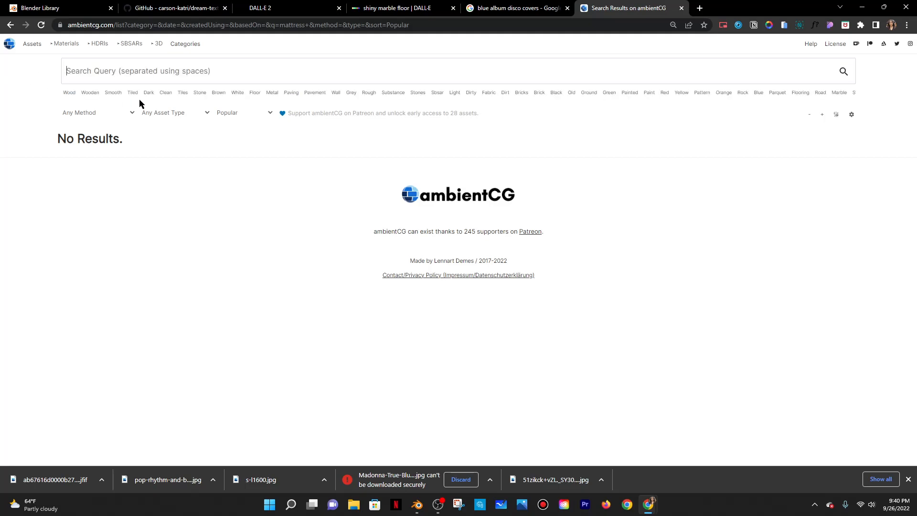
pyautogui.write('fabric')
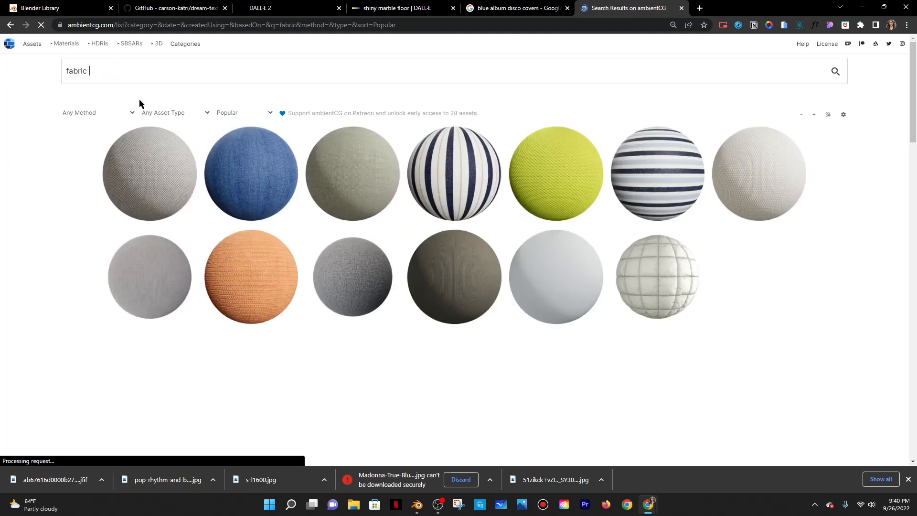
pyautogui.scroll(-7, 221, 188)
pyautogui.scroll(3, 477, 158)
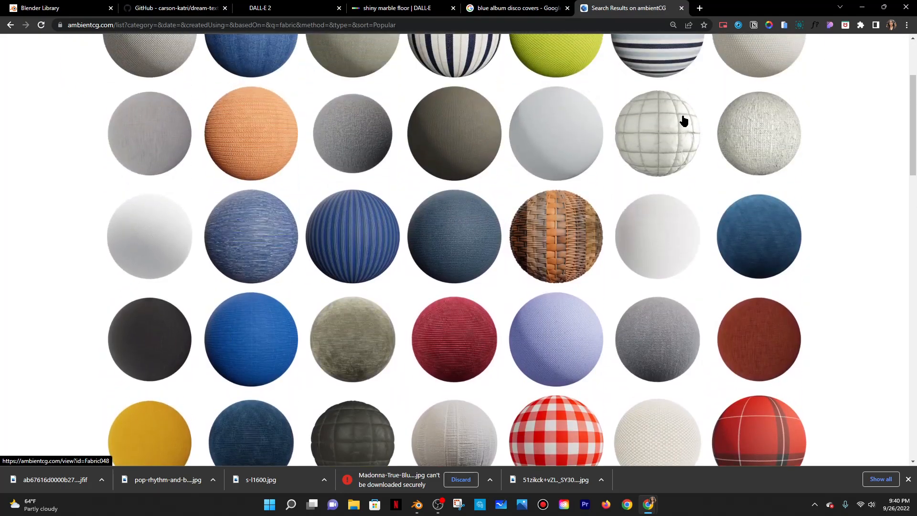
pyautogui.click(573, 160)
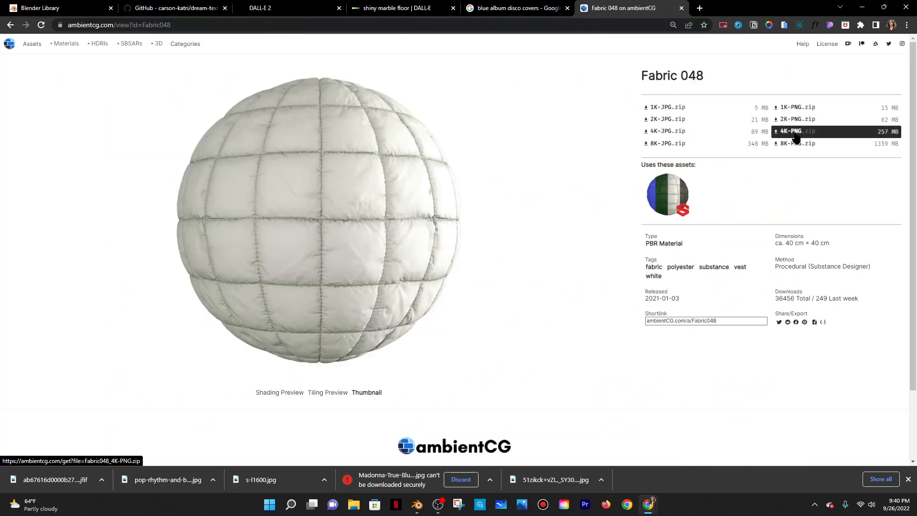
# Switch to File Explorer and open the materials folder inside the Blender folder on the Desktop
pyautogui.click(353, 504)
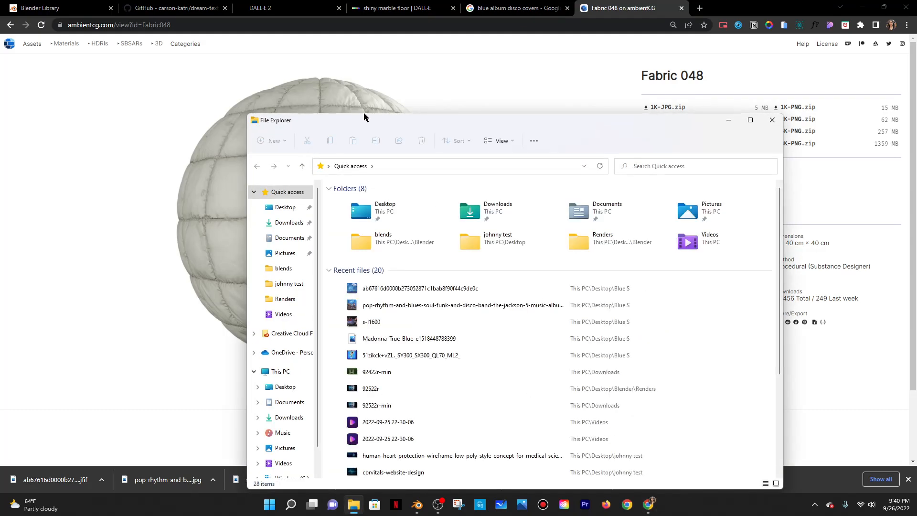
pyautogui.moveTo(369, 120); pyautogui.dragTo(331, 63)
pyautogui.click(246, 149)
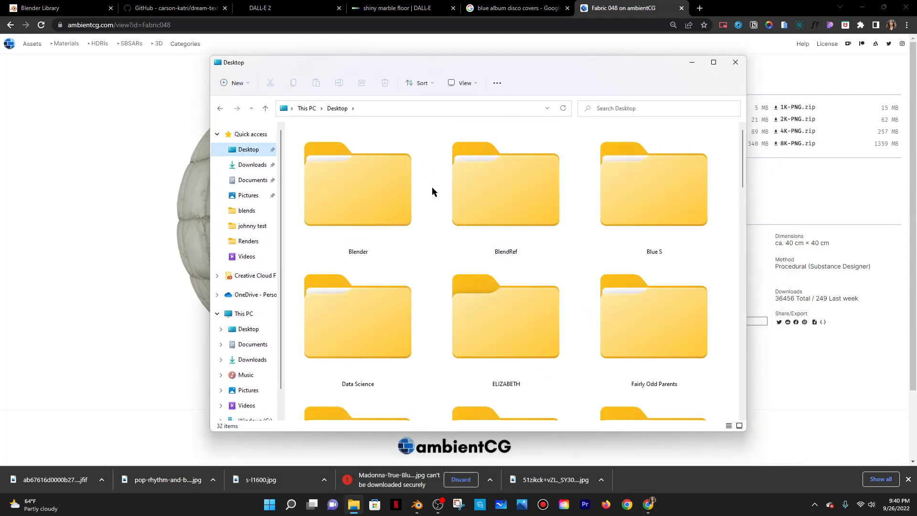
pyautogui.scroll(-5, 597, 225)
pyautogui.scroll(5, 430, 200)
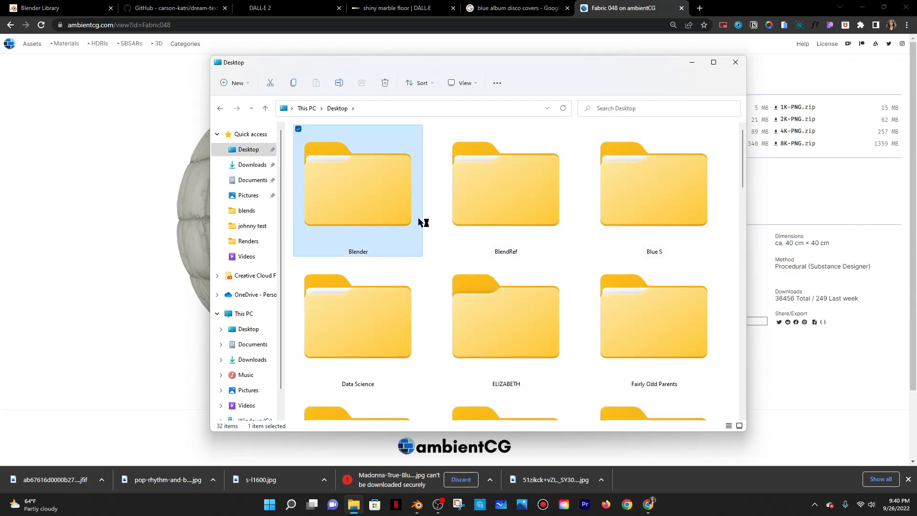
pyautogui.doubleClick(411, 213)
pyautogui.doubleClick(328, 205)
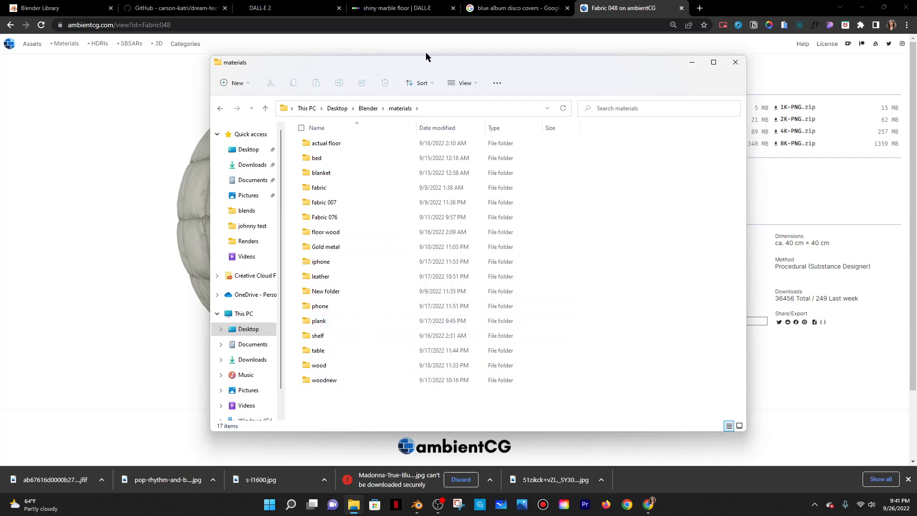
pyautogui.moveTo(301, 66); pyautogui.dragTo(306, 16)
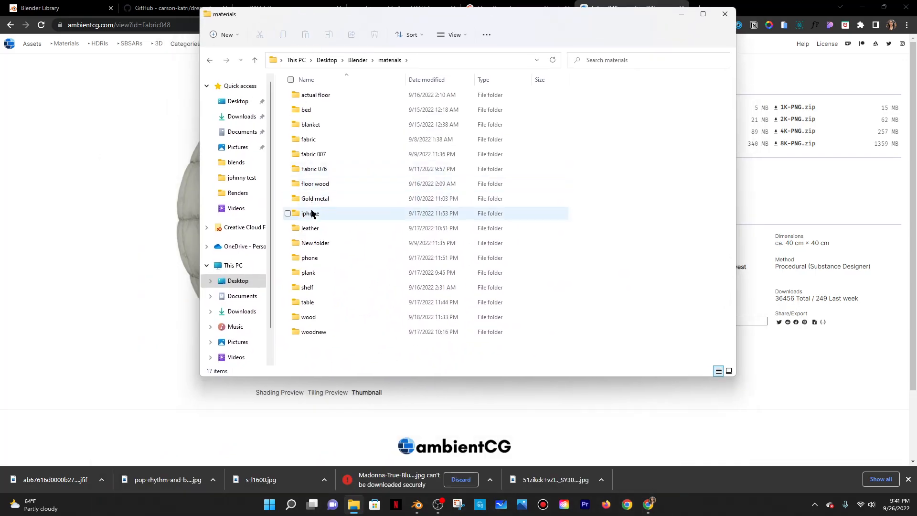
# Look through the fabric, blanket and bed material folders for already downloaded quilted textures
pyautogui.doubleClick(317, 140)
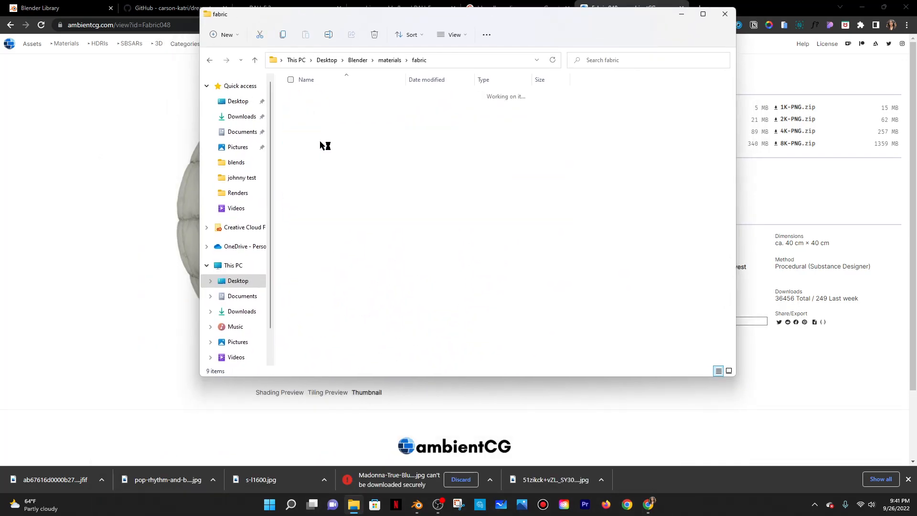
pyautogui.click(209, 60)
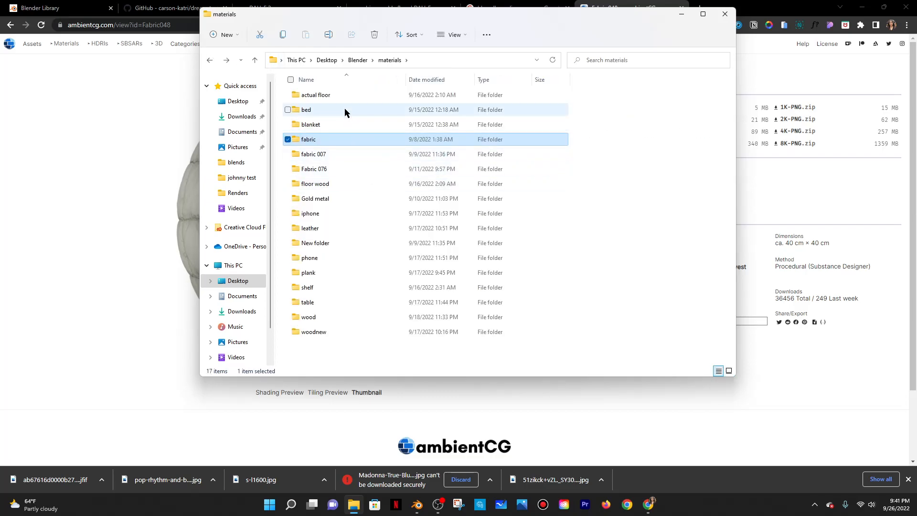
pyautogui.doubleClick(338, 124)
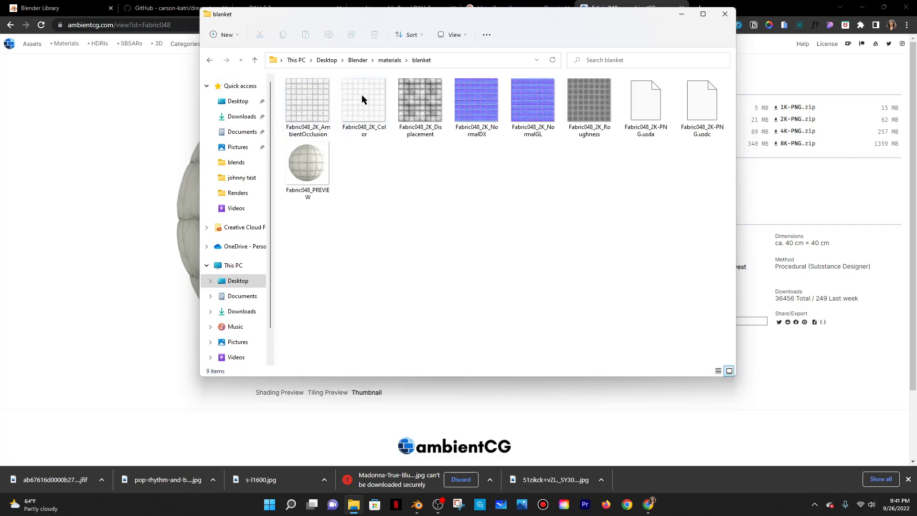
pyautogui.click(211, 61)
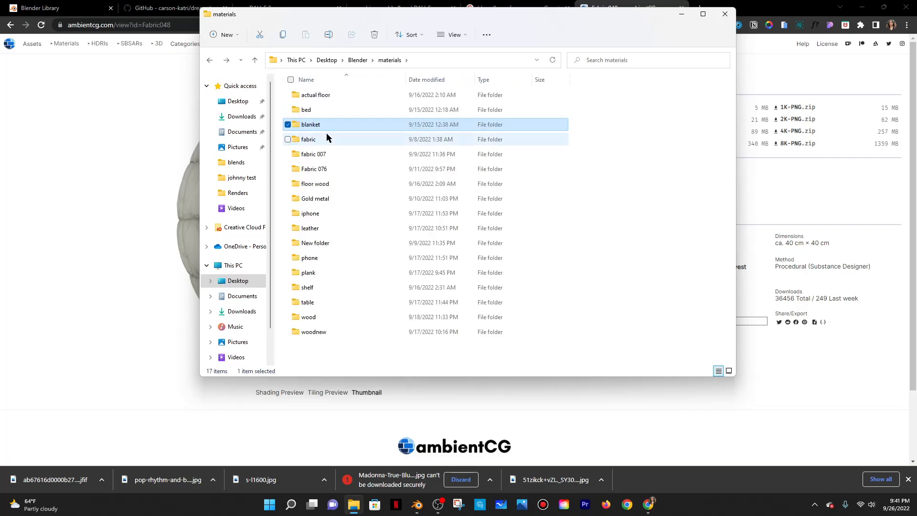
pyautogui.click(324, 111)
pyautogui.doubleClick(324, 110)
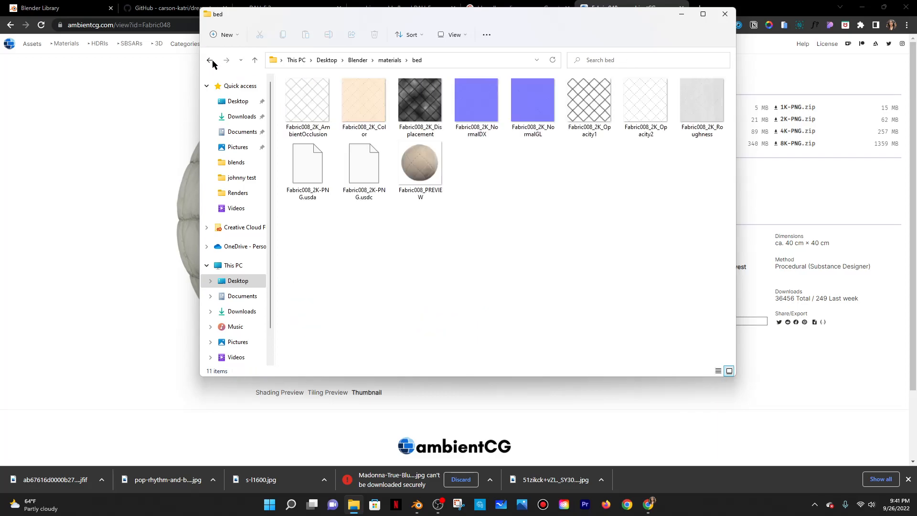
pyautogui.click(210, 60)
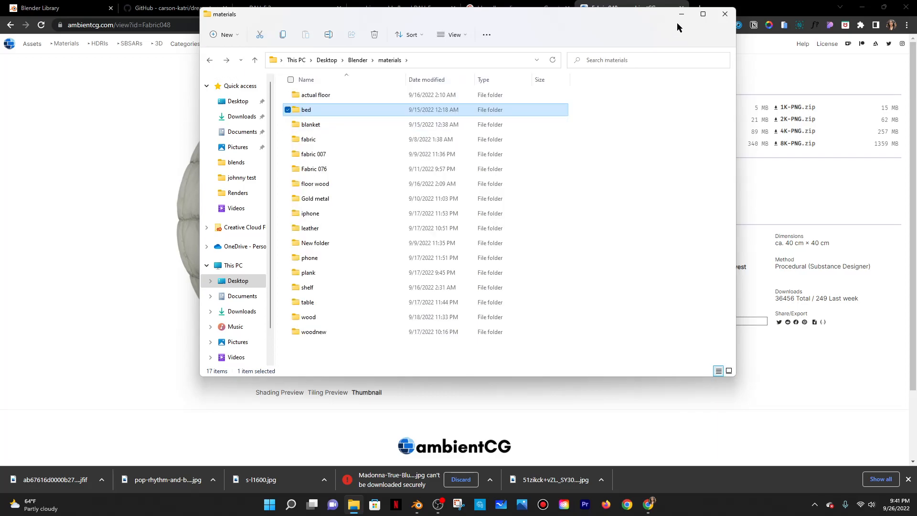
# Close File Explorer, return to Blender and save the 92622.blend file
pyautogui.click(726, 16)
pyautogui.click(862, 7)
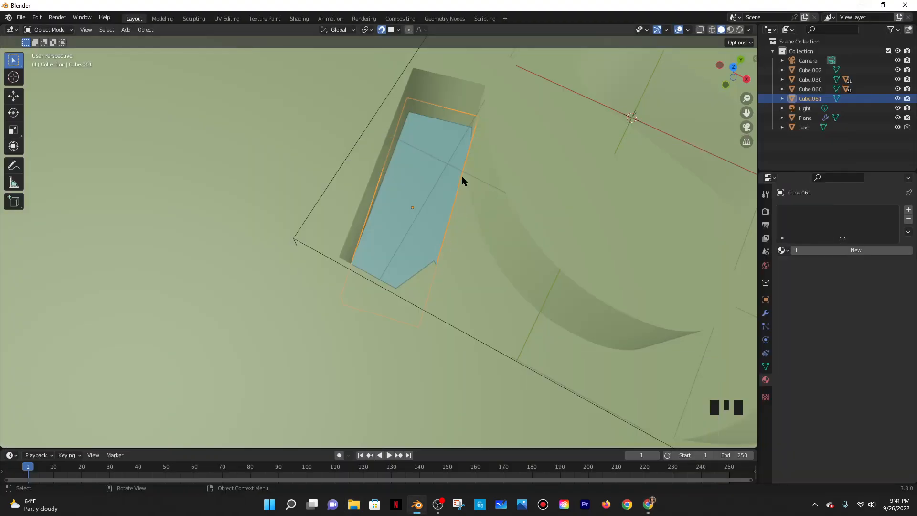
pyautogui.scroll(-2, 423, 136)
pyautogui.hotkey('ctrl', 's')
pyautogui.click(605, 376)
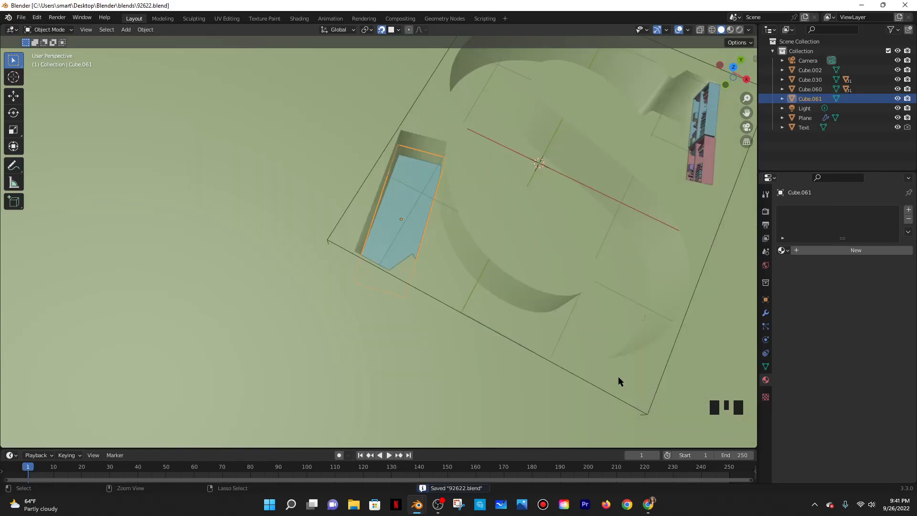
# Switch to the Shading workspace and create a new material with a Principled BSDF for the block in the recess
pyautogui.click(299, 18)
pyautogui.moveTo(456, 244); pyautogui.dragTo(485, 256, button='middle')
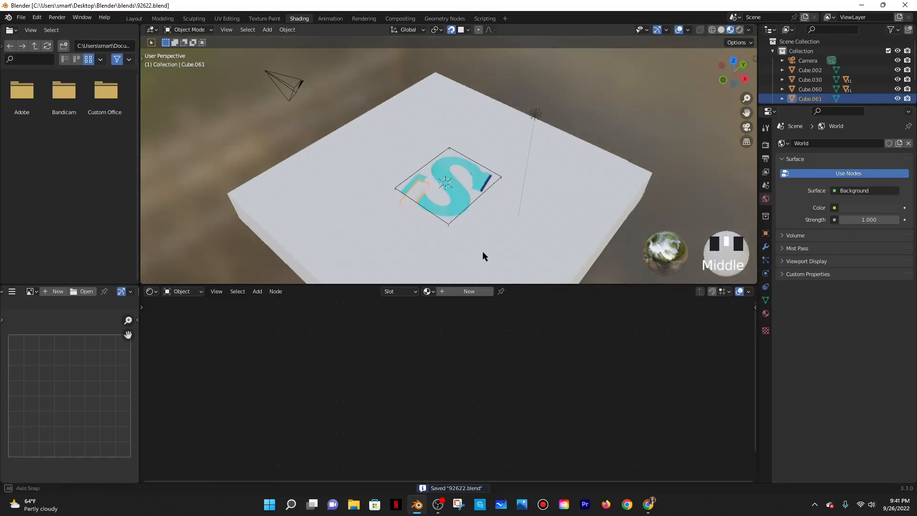
pyautogui.scroll(5, 482, 260)
pyautogui.click(456, 292)
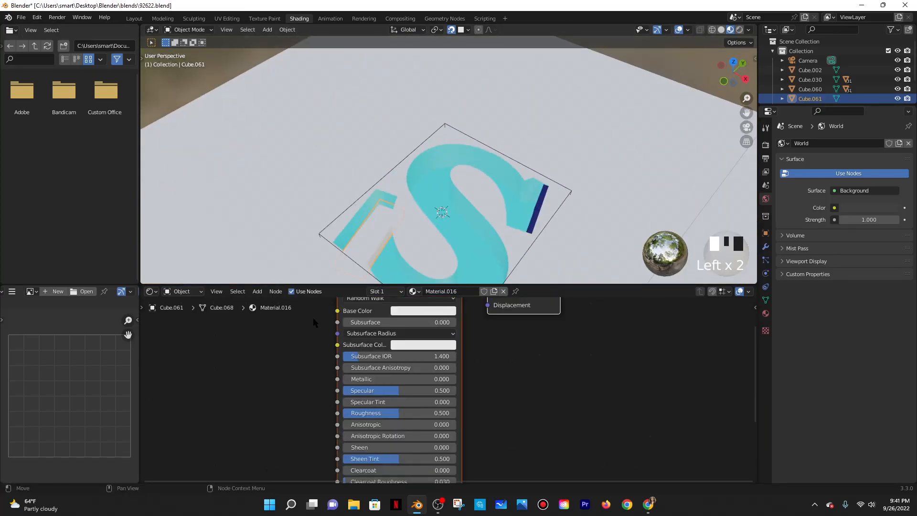
pyautogui.moveTo(425, 355); pyautogui.dragTo(417, 342)
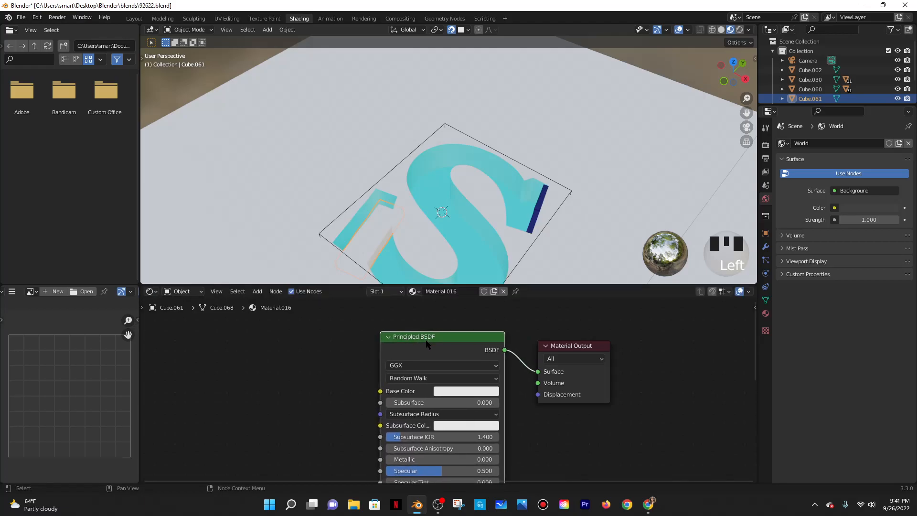
# Look up the node add-ons in the preferences to check that Node Wrangler is enabled
pyautogui.click(41, 18)
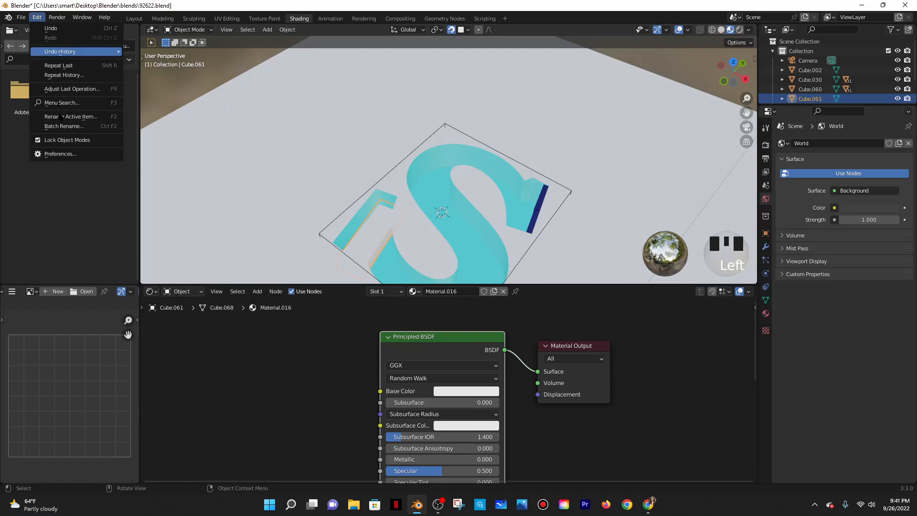
pyautogui.click(58, 151)
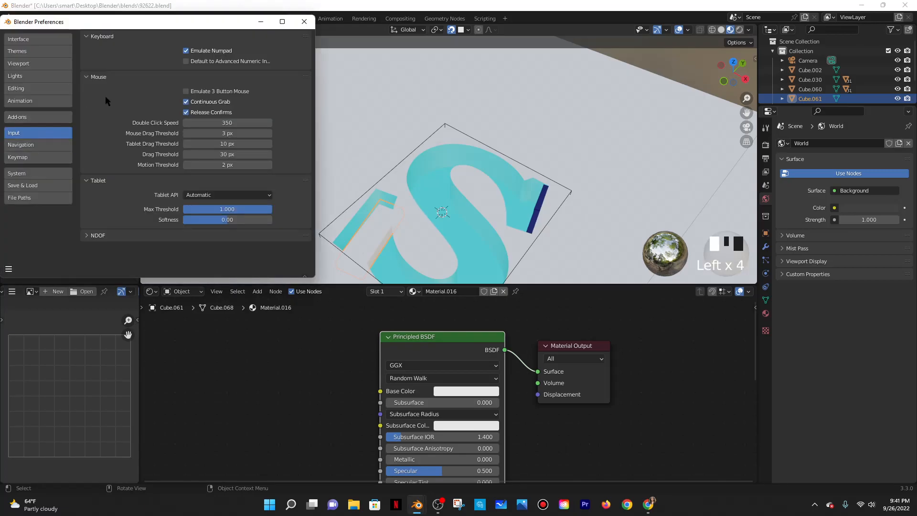
pyautogui.click(49, 116)
pyautogui.write('node')
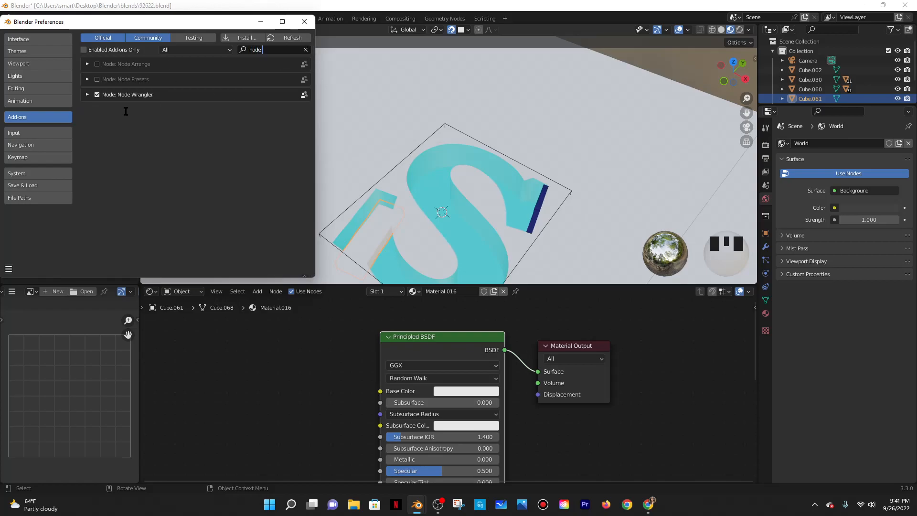
pyautogui.click(303, 22)
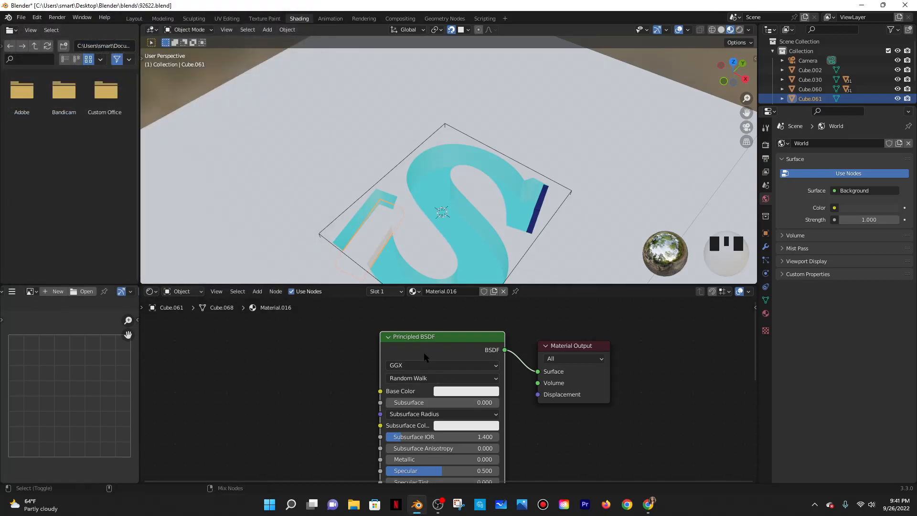
# Load all Fabric048 2K files from the materials/blanket folder onto the Principled BSDF with Node Wrangler's Principled Texture Setup
pyautogui.hotkey('ctrl', 'shift', 't')
pyautogui.click(265, 185)
pyautogui.doubleClick(331, 182)
pyautogui.doubleClick(459, 268)
pyautogui.doubleClick(516, 173)
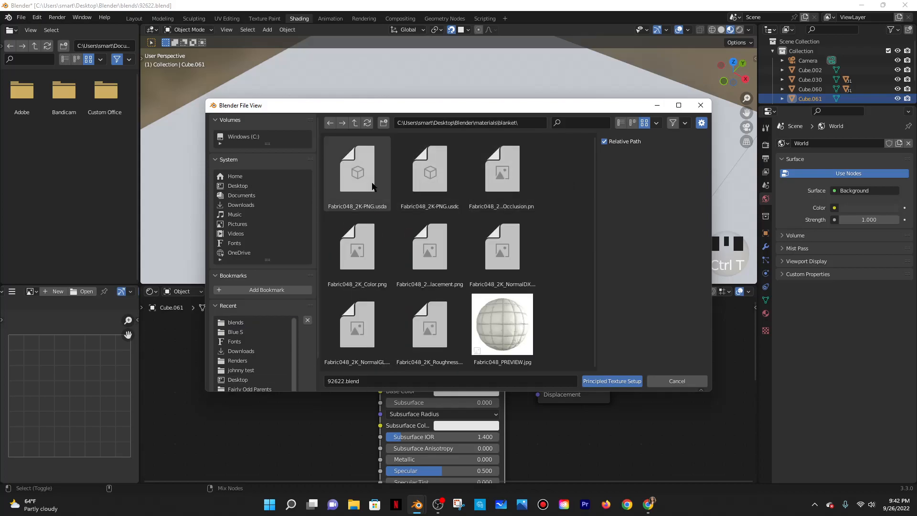
pyautogui.click(372, 186)
pyautogui.press('a')
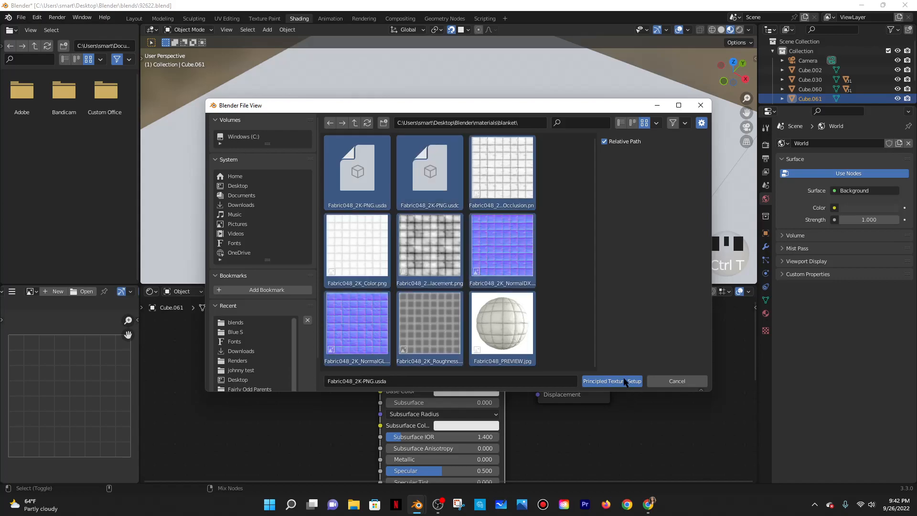
pyautogui.click(613, 381)
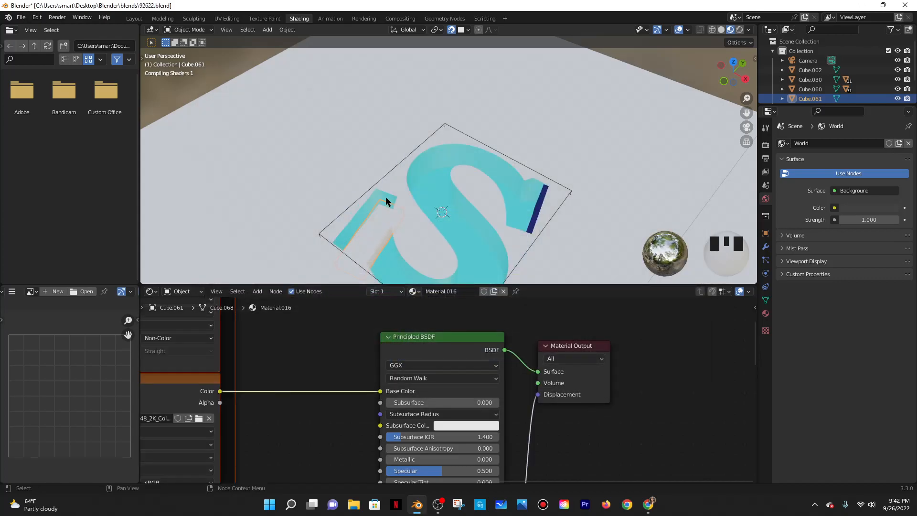
# Examine the scale of the quilted fabric texture on the block up close from above
pyautogui.scroll(-4, 420, 170)
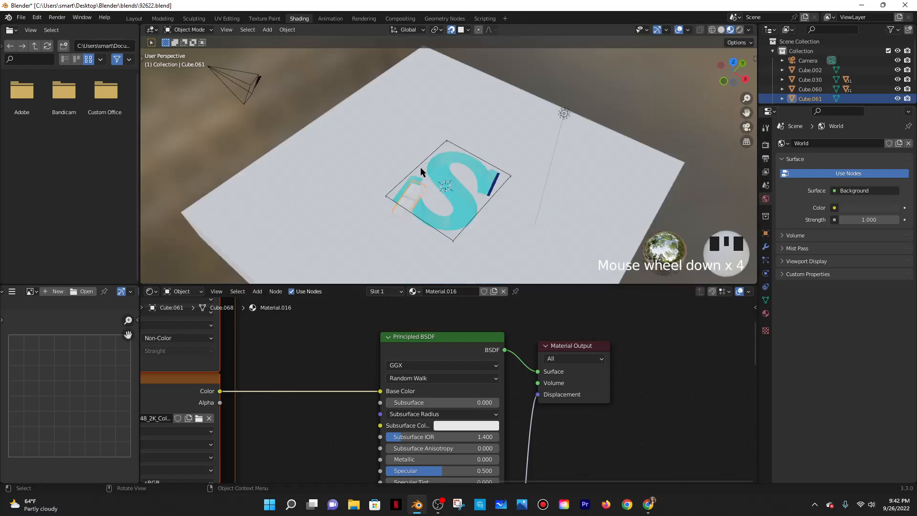
pyautogui.scroll(4, 420, 180)
pyautogui.keyDown('shift'); pyautogui.moveTo(420, 180); pyautogui.dragTo(436, 195, button='middle'); pyautogui.keyUp('shift')
pyautogui.scroll(3, 391, 102)
pyautogui.keyDown('shift'); pyautogui.moveTo(391, 102); pyautogui.dragTo(556, 195, button='middle'); pyautogui.keyUp('shift')
pyautogui.scroll(4, 520, 208)
pyautogui.scroll(-1, 602, 245)
pyautogui.scroll(-2, 603, 246)
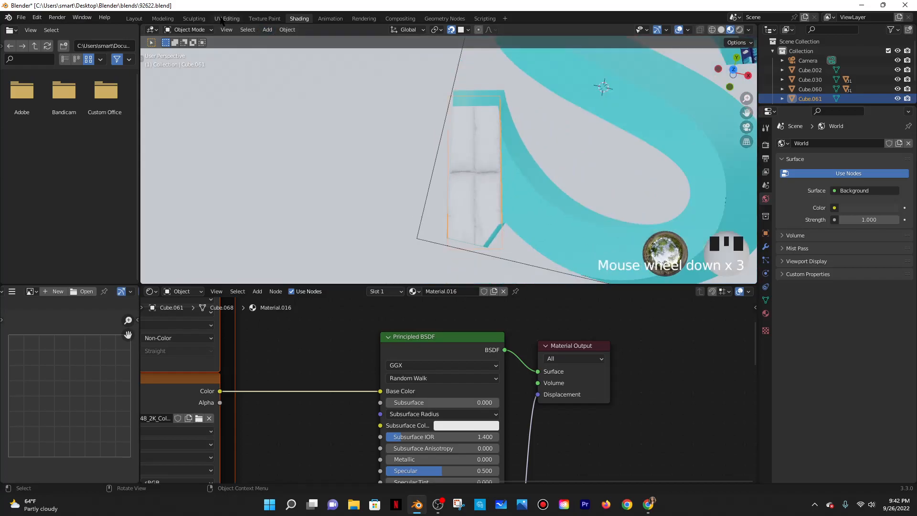
# Switch to the UV Editing workspace and scale the block's UVs up about 3.5 times over the quilted fabric image
pyautogui.click(223, 18)
pyautogui.scroll(1, 477, 267)
pyautogui.moveTo(477, 268); pyautogui.dragTo(576, 270, button='middle')
pyautogui.scroll(5, 478, 275)
pyautogui.click(555, 266)
pyautogui.scroll(-8, 231, 178)
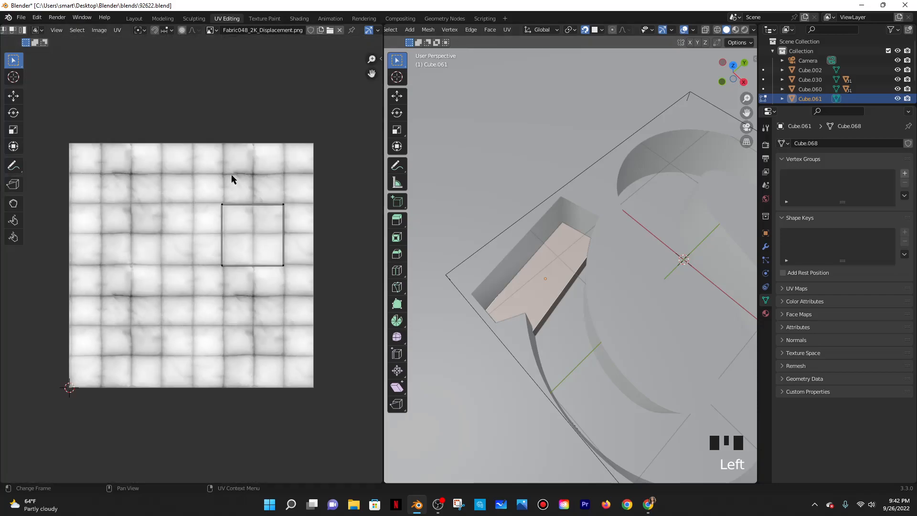
pyautogui.scroll(3, 237, 253)
pyautogui.moveTo(315, 304); pyautogui.dragTo(314, 304)
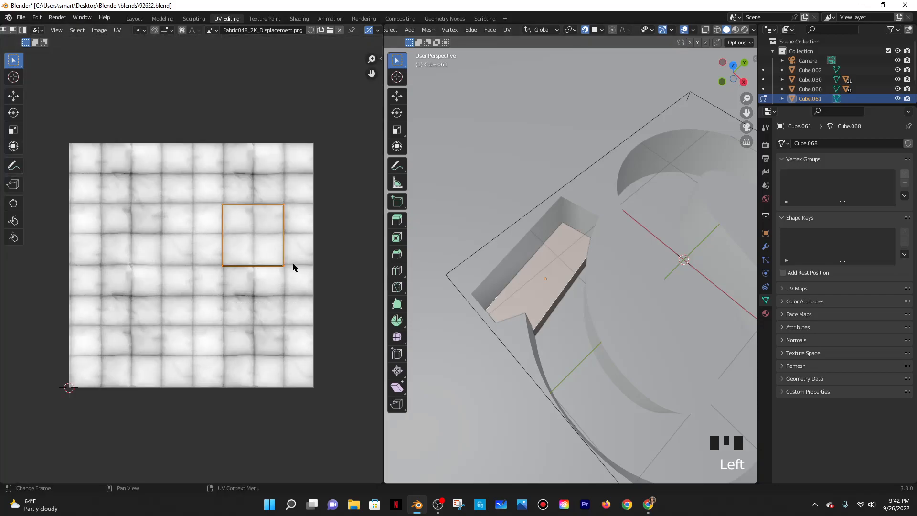
pyautogui.press('s')
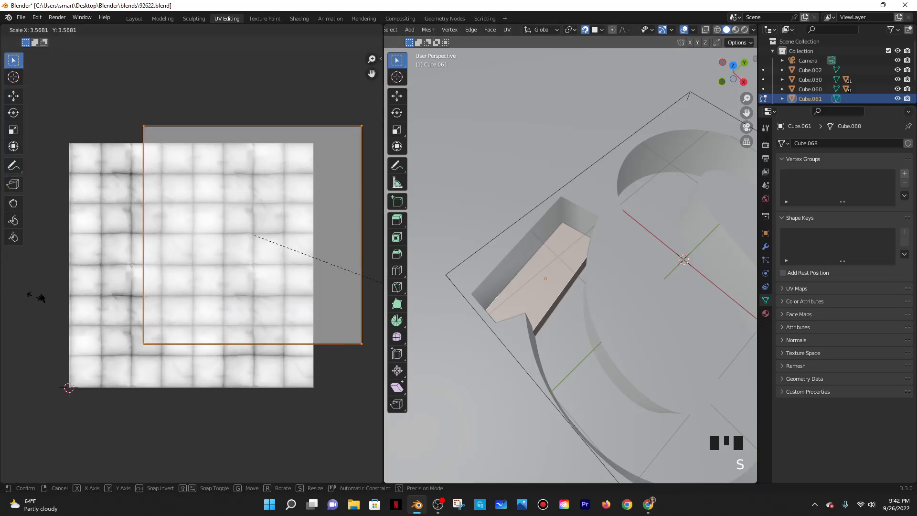
pyautogui.click(282, 129)
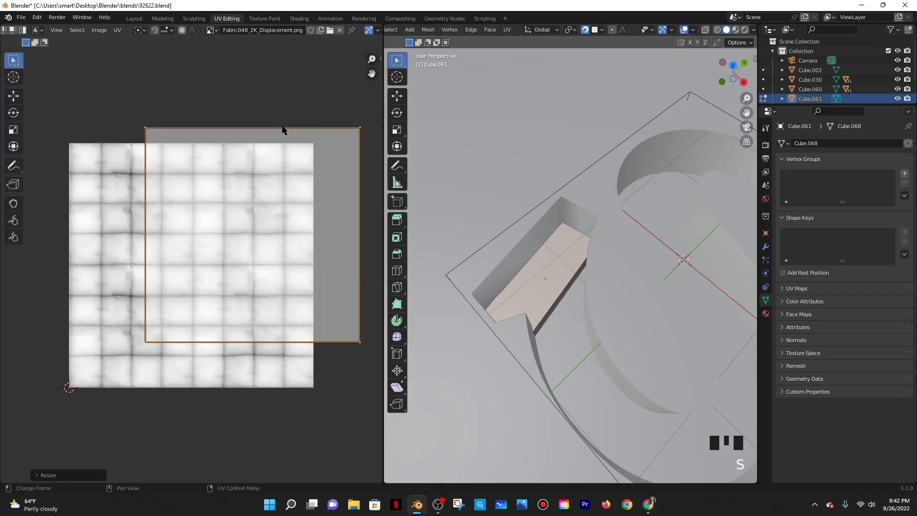
# Show the block in material preview, then center its UVs over the fabric image and enlarge them slightly
pyautogui.click(735, 29)
pyautogui.press('g')
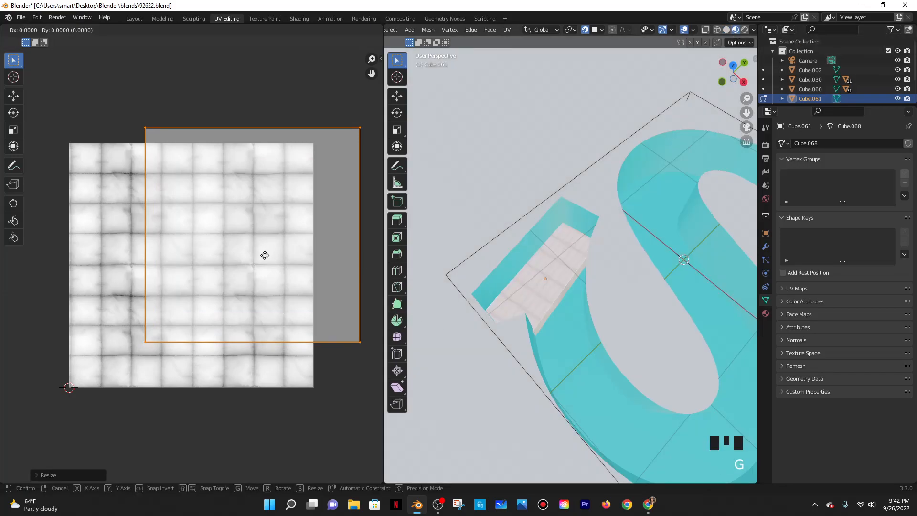
pyautogui.click(249, 273)
pyautogui.press('s')
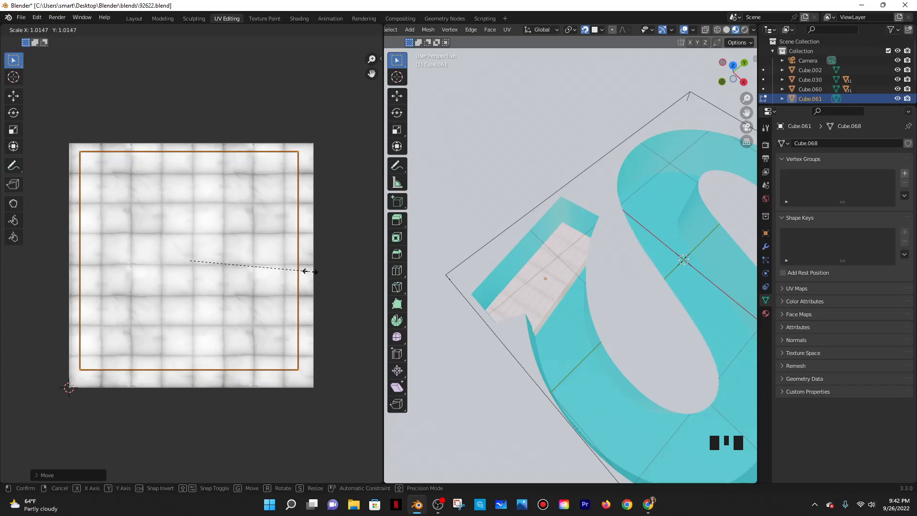
pyautogui.click(315, 274)
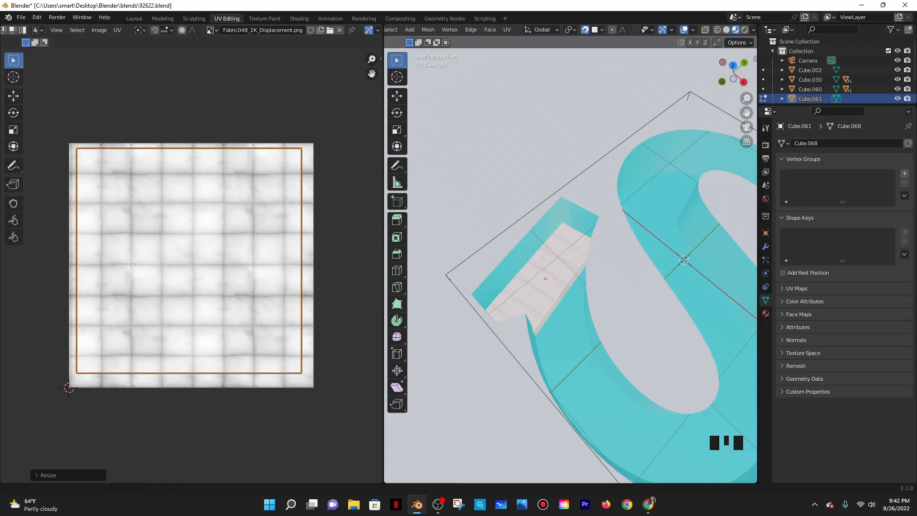
# Switch the viewport to rendered shading and check the quilt pattern on the block up close
pyautogui.keyDown('shift'); pyautogui.moveTo(544, 261); pyautogui.dragTo(519, 235, button='middle'); pyautogui.keyUp('shift')
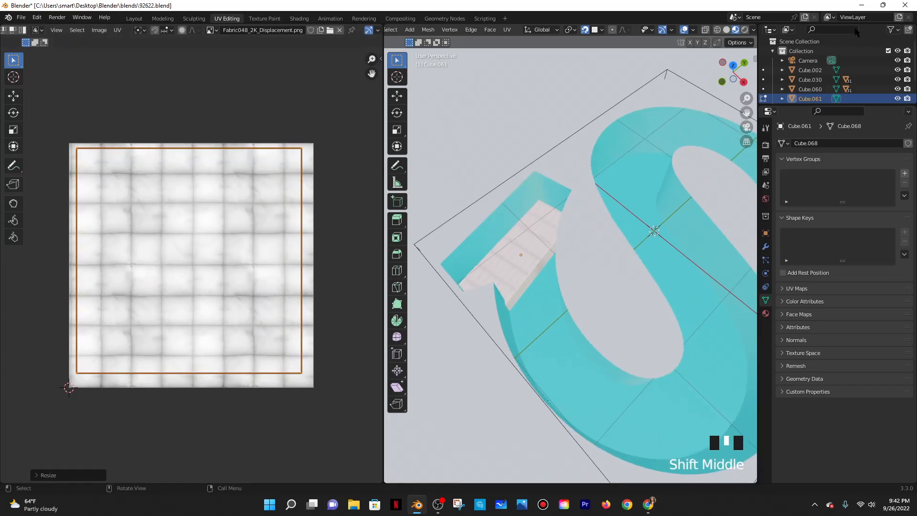
pyautogui.click(747, 30)
pyautogui.moveTo(572, 200); pyautogui.dragTo(571, 205, button='middle')
pyautogui.scroll(5, 570, 207)
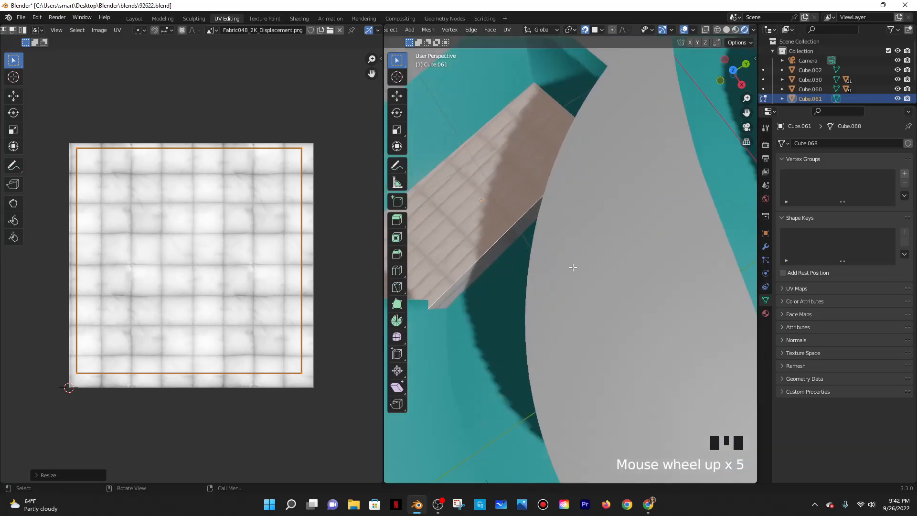
pyautogui.scroll(-2, 551, 205)
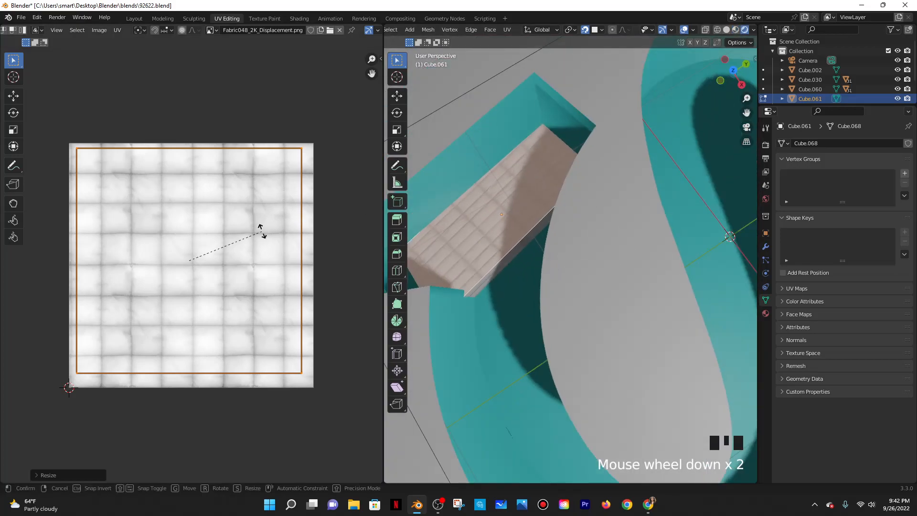
# Scale the block's UVs along X to about 0.51 to even out the quilt squares
pyautogui.press('r')
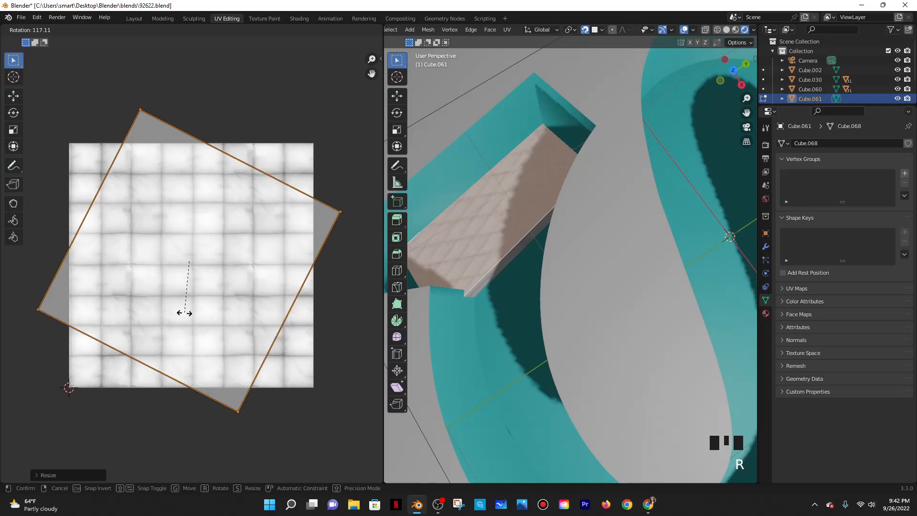
pyautogui.rightClick(212, 312)
pyautogui.press('s')
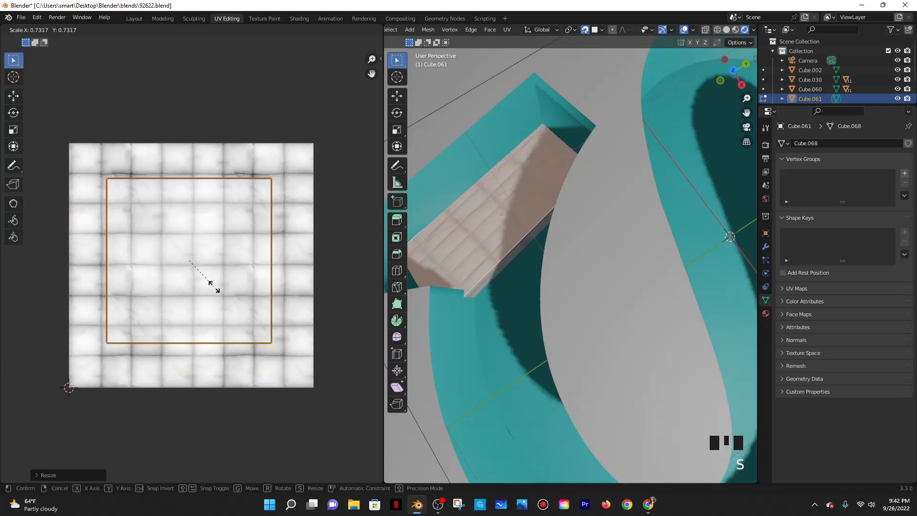
pyautogui.press('y')
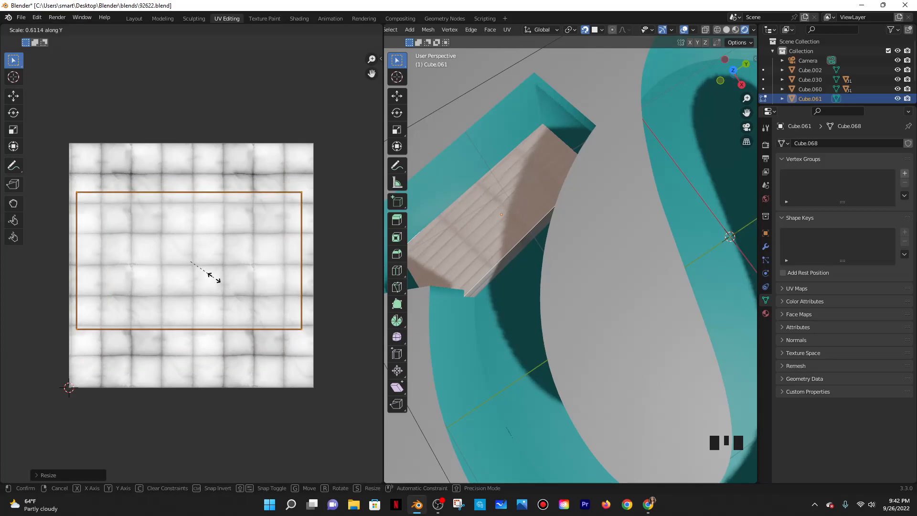
pyautogui.press('x')
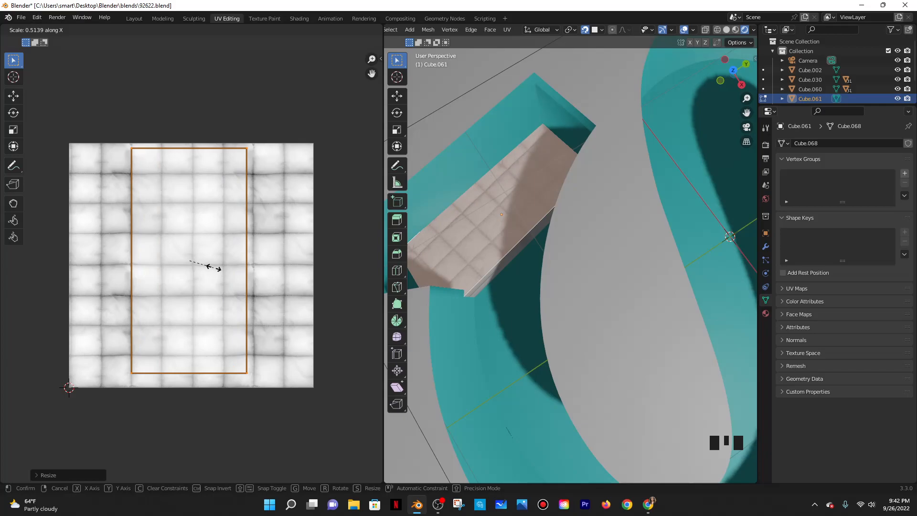
pyautogui.click(208, 266)
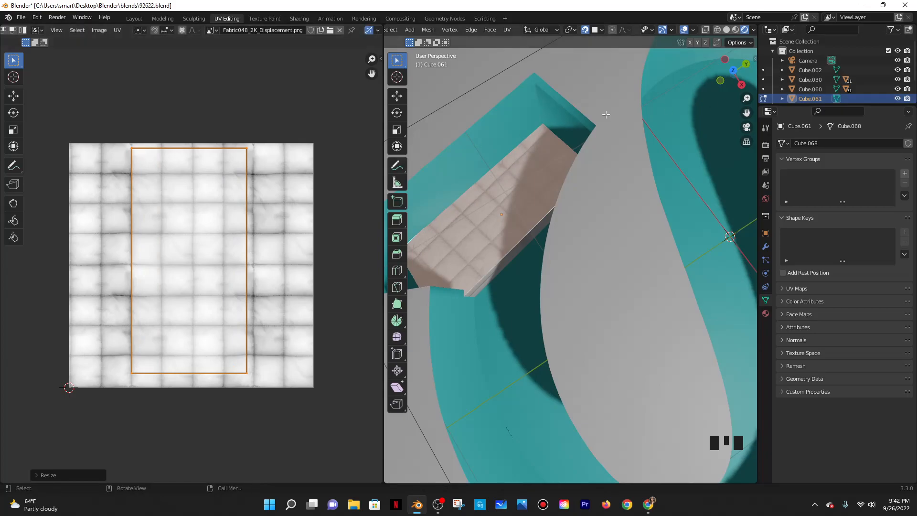
# Return to the Layout workspace and examine the fabric texture on the block's front side in material preview
pyautogui.moveTo(482, 160); pyautogui.dragTo(737, 21, button='middle')
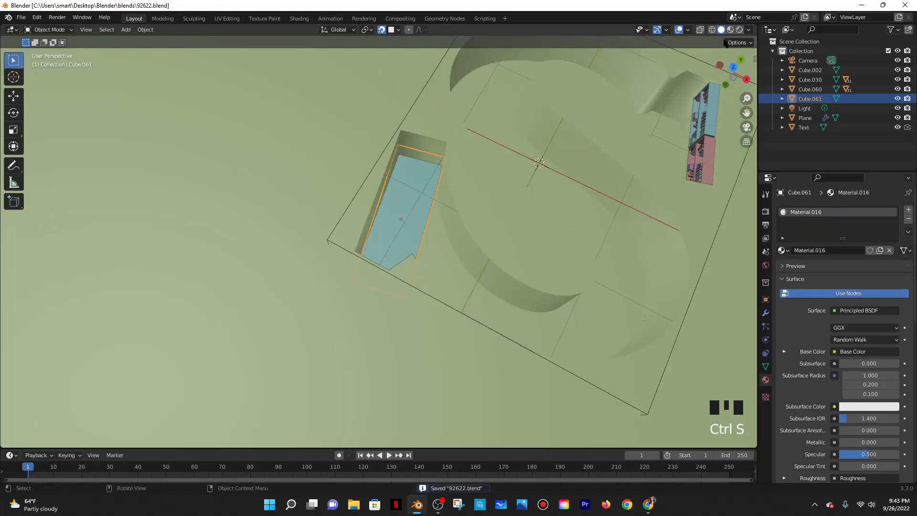
pyautogui.click(730, 30)
pyautogui.moveTo(452, 251)
pyautogui.mouseDown(button='middle')
pyautogui.moveTo(414, 219)
pyautogui.moveTo(396, 225)
pyautogui.mouseUp(button='middle')
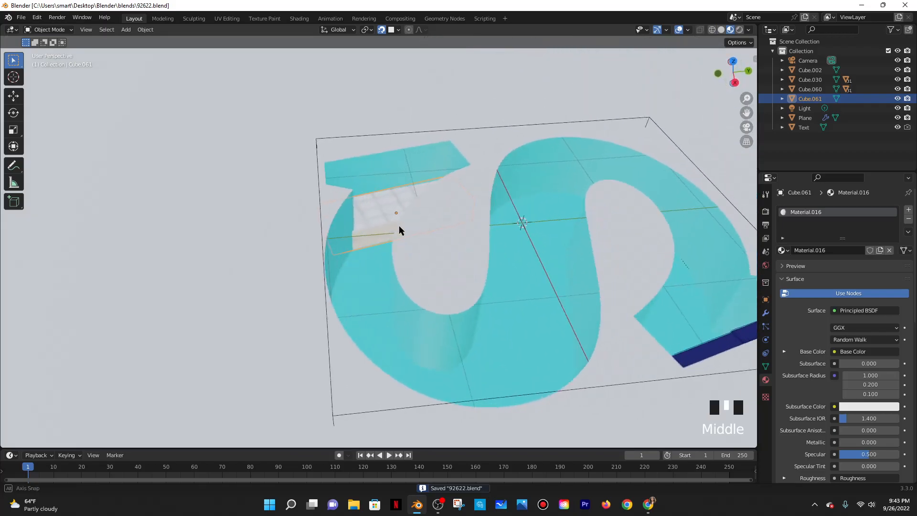
pyautogui.scroll(3, 416, 225)
pyautogui.scroll(3, 417, 225)
pyautogui.moveTo(513, 198); pyautogui.dragTo(426, 195, button='middle')
pyautogui.click(427, 196)
pyautogui.scroll(5, 436, 202)
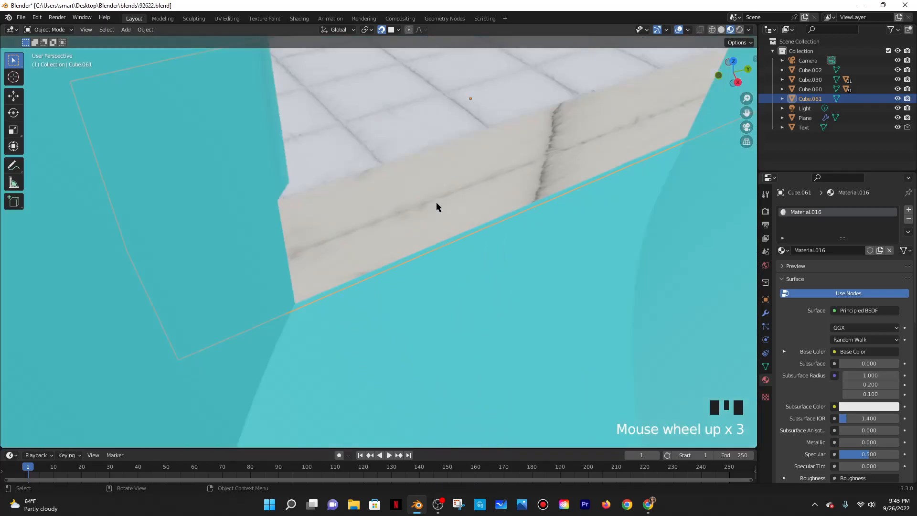
pyautogui.scroll(-3, 436, 206)
pyautogui.moveTo(487, 186); pyautogui.dragTo(513, 272, button='middle')
pyautogui.moveTo(509, 258); pyautogui.dragTo(499, 225, button='middle')
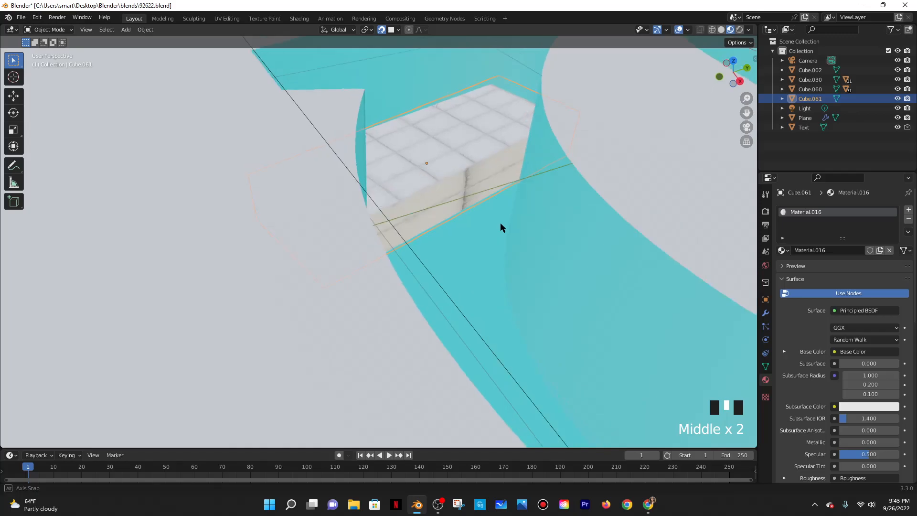
# Duplicate the block's long front face in place and separate the copy into its own object
pyautogui.press('q')
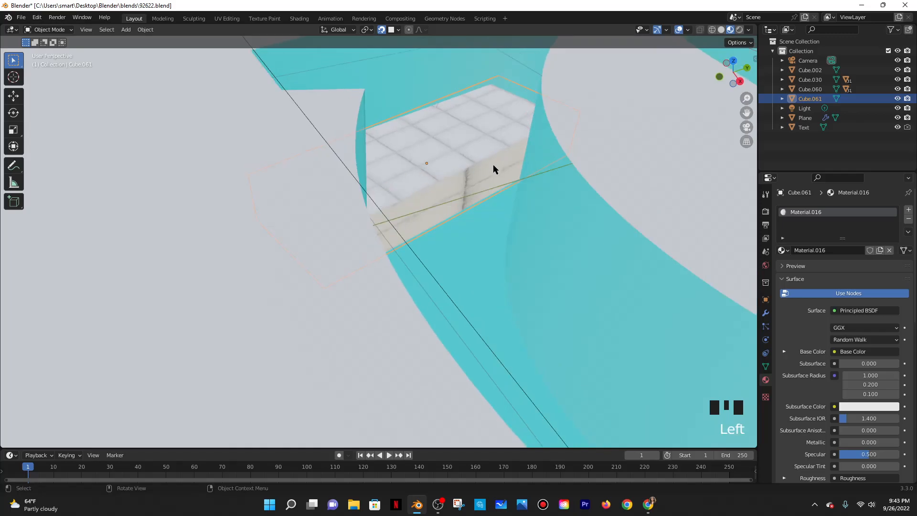
pyautogui.press('Tab')
pyautogui.click(481, 173)
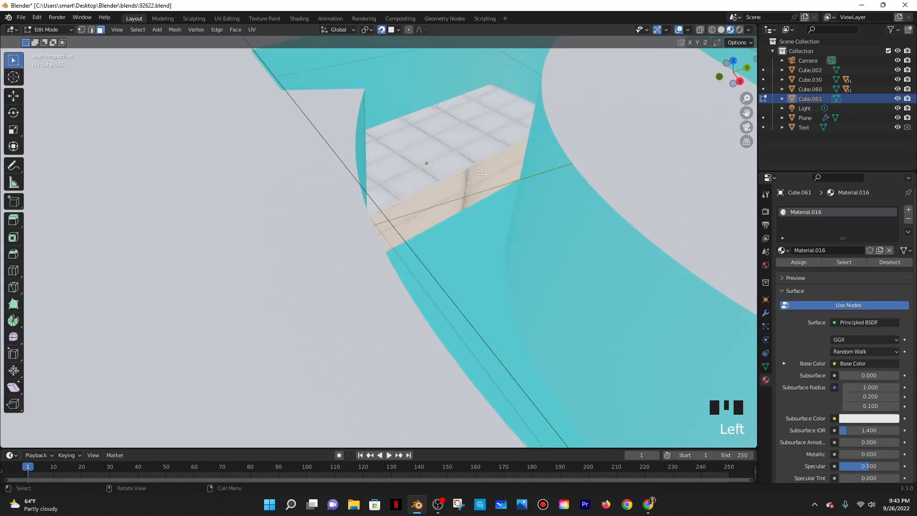
pyautogui.moveTo(533, 196); pyautogui.dragTo(538, 215, button='middle')
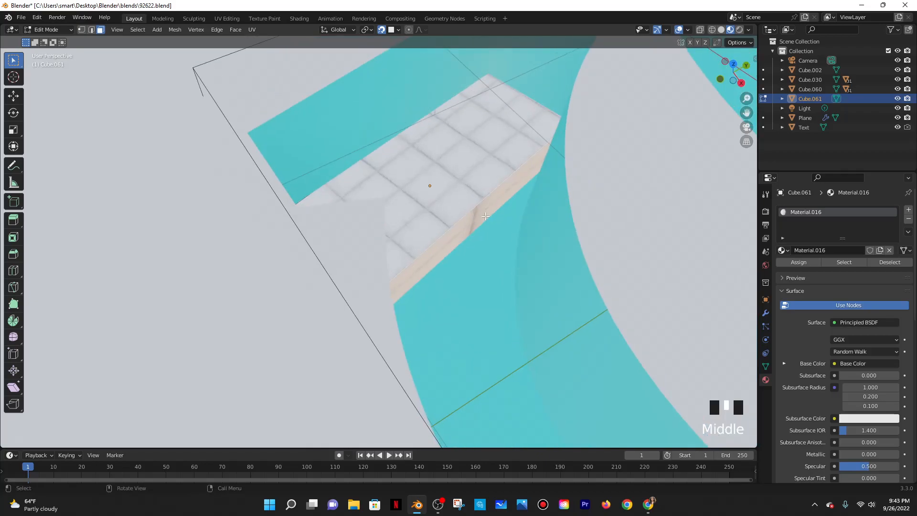
pyautogui.hotkey('shift', 'd')
pyautogui.rightClick(517, 216)
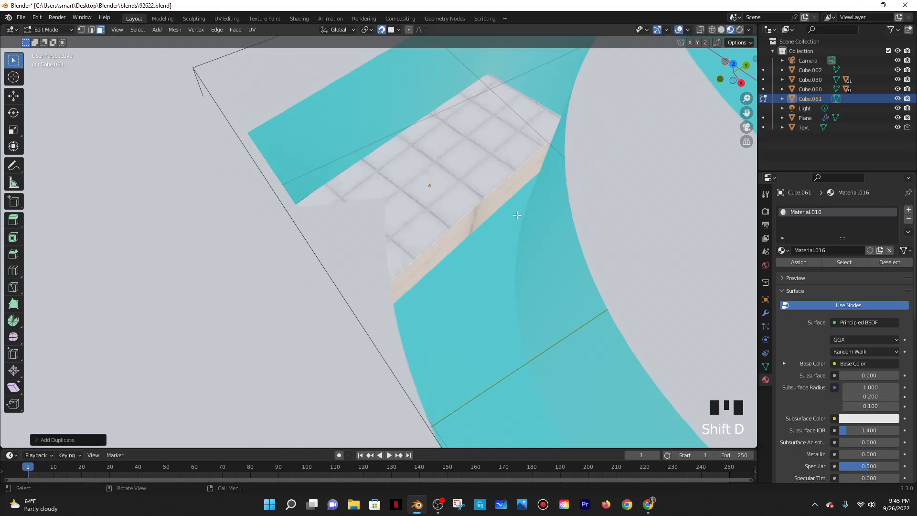
pyautogui.press('p')
pyautogui.click(517, 214)
pyautogui.press('Tab')
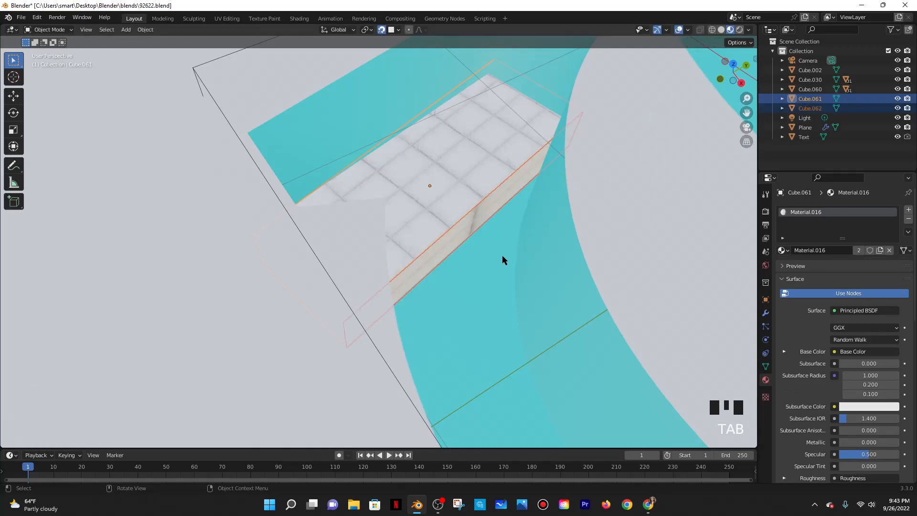
# Select the separated front face alone and make its data and materials single-user
pyautogui.moveTo(503, 258); pyautogui.dragTo(451, 190, button='middle')
pyautogui.click(448, 182)
pyautogui.click(449, 183)
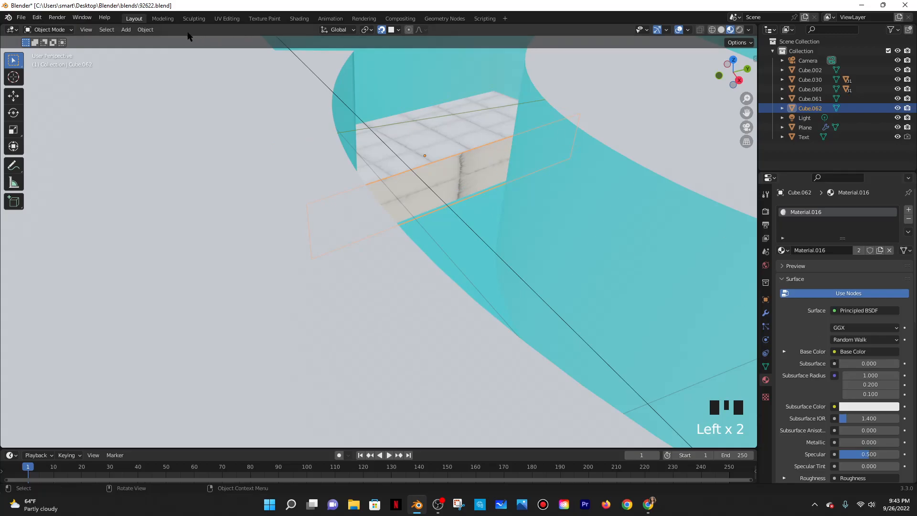
pyautogui.click(144, 30)
pyautogui.moveTo(191, 187)
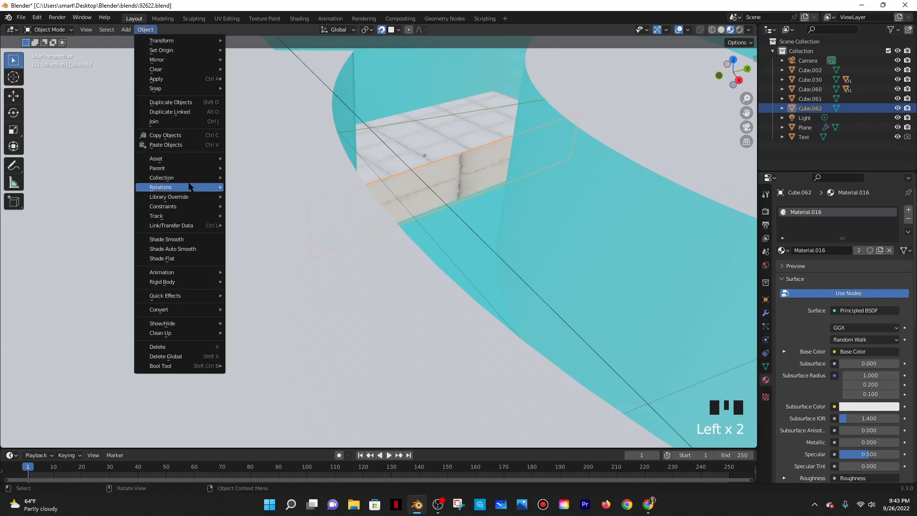
pyautogui.moveTo(294, 220)
pyautogui.click(362, 247)
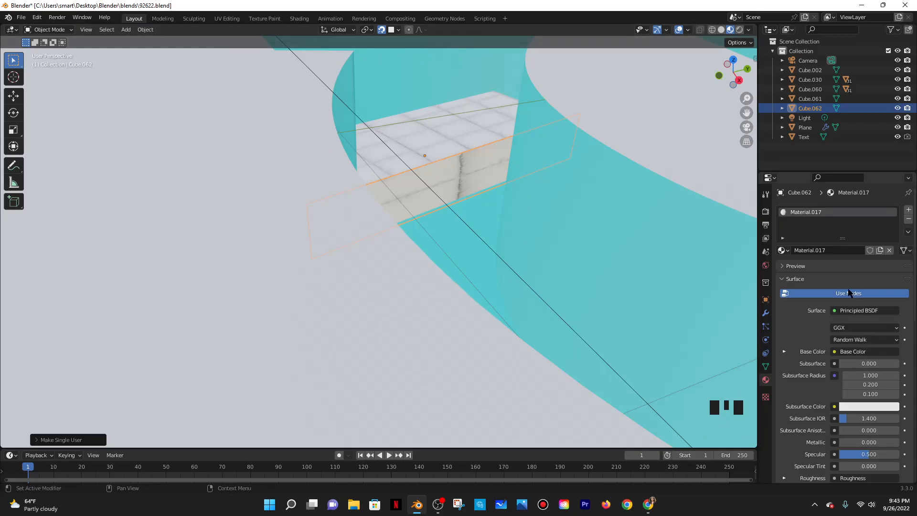
# Switch to the Shading workspace and unlink the fabric material from the separated front face
pyautogui.click(306, 19)
pyautogui.click(502, 290)
pyautogui.moveTo(520, 268); pyautogui.dragTo(459, 167, button='middle')
pyautogui.scroll(2, 451, 182)
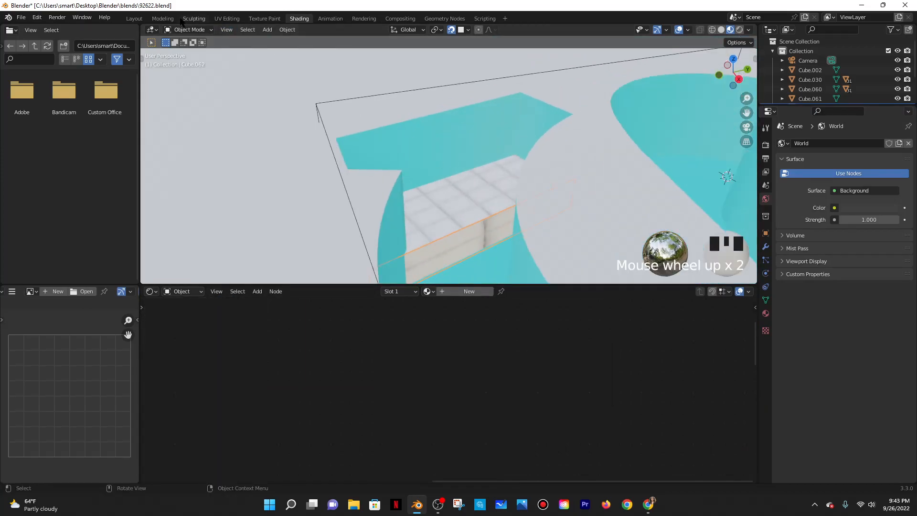
# Return to the Layout workspace and give the separated front face a new material with a pink base color
pyautogui.click(134, 19)
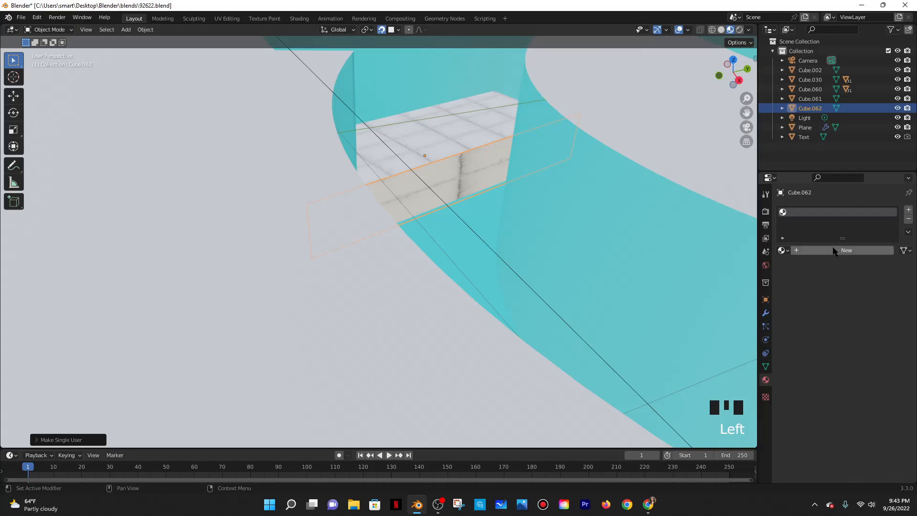
pyautogui.click(859, 353)
pyautogui.moveTo(864, 241); pyautogui.dragTo(858, 275)
pyautogui.click(488, 171)
pyautogui.click(488, 171)
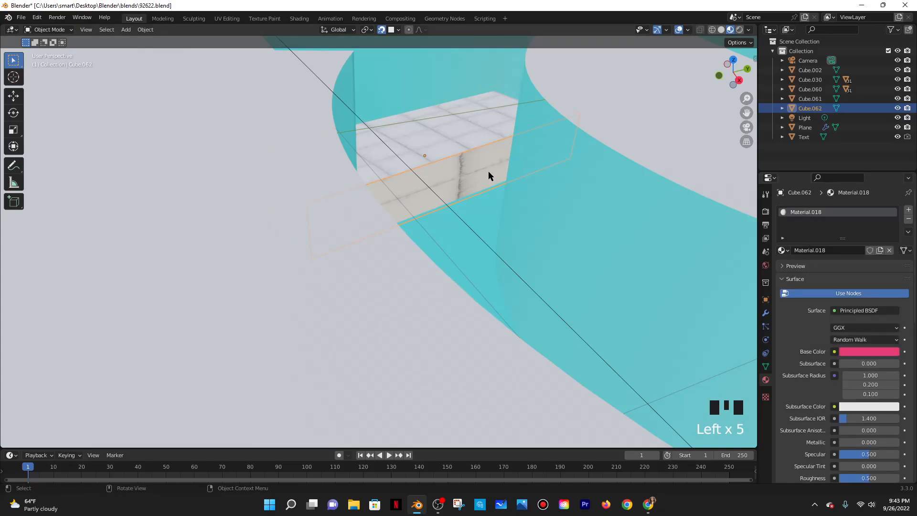
pyautogui.scroll(-2, 506, 164)
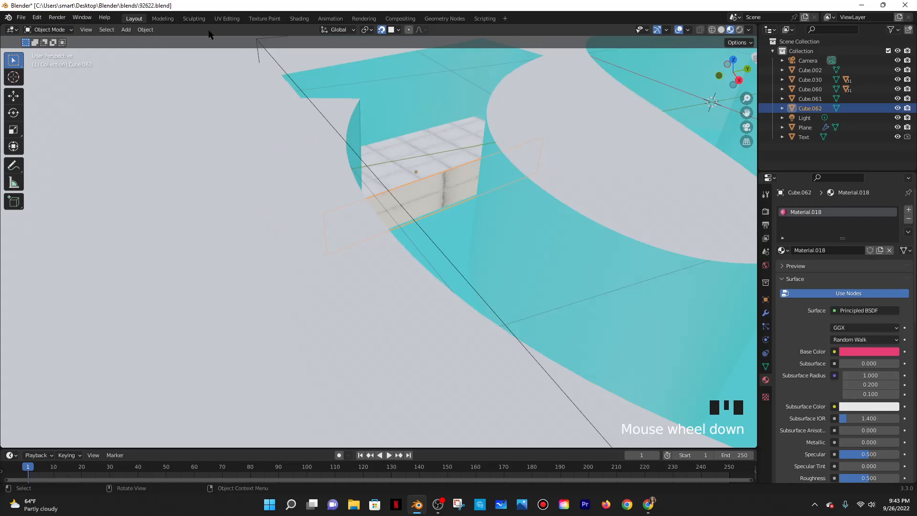
# Switch to the UV Editing workspace and unlink the Fabric048_2K_Displacement.png image from the UV editor
pyautogui.click(234, 20)
pyautogui.moveTo(74, 125); pyautogui.dragTo(344, 418)
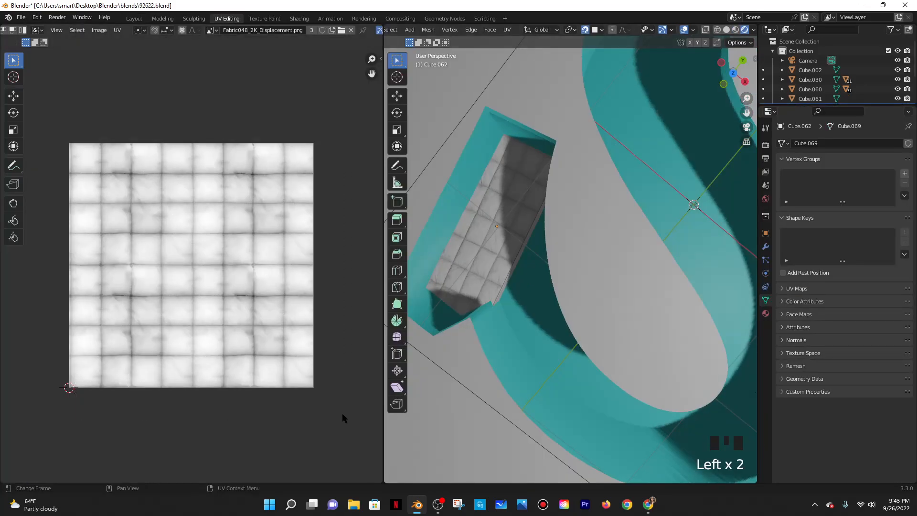
pyautogui.click(350, 31)
pyautogui.moveTo(546, 272); pyautogui.dragTo(549, 225, button='middle')
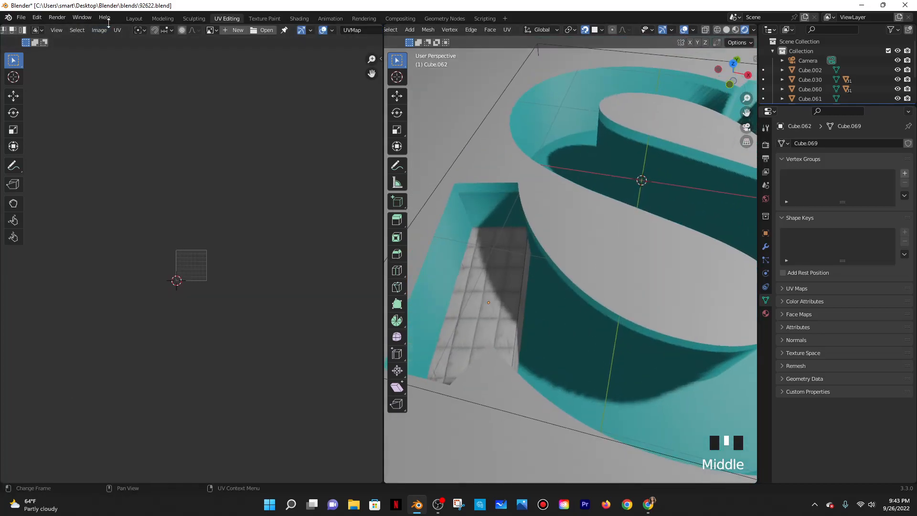
# Return to the Layout workspace and inspect the block's front face up close
pyautogui.click(136, 20)
pyautogui.moveTo(571, 334); pyautogui.dragTo(541, 336, button='middle')
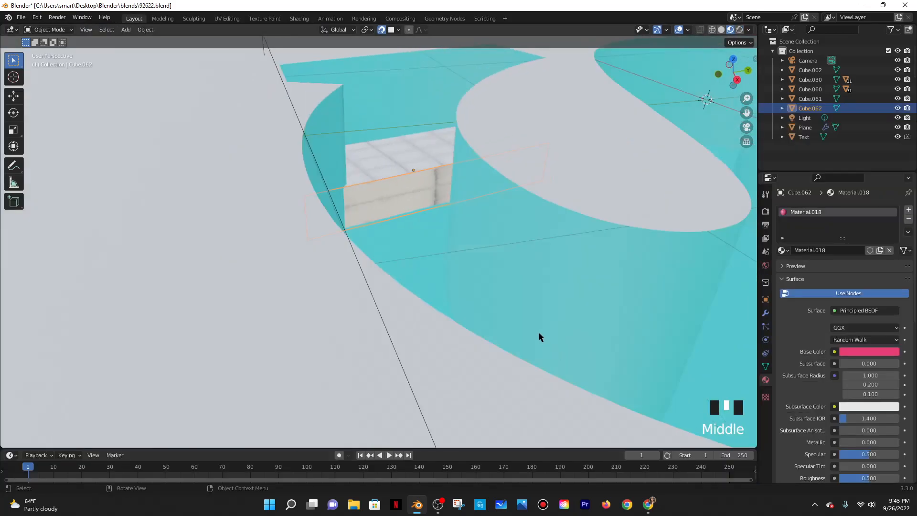
pyautogui.scroll(4, 442, 166)
pyautogui.moveTo(442, 165); pyautogui.dragTo(448, 182, button='middle')
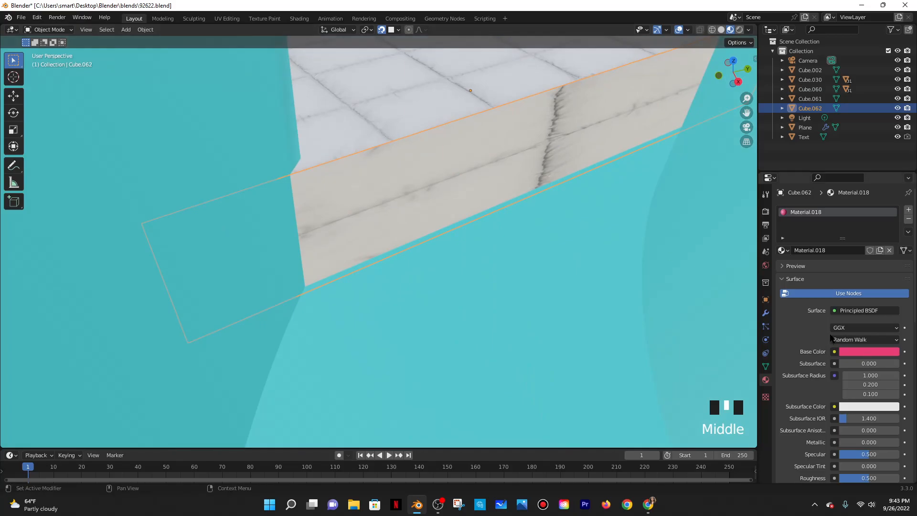
# Unlink the pink material from the block's separated front face
pyautogui.click(889, 250)
pyautogui.click(526, 129)
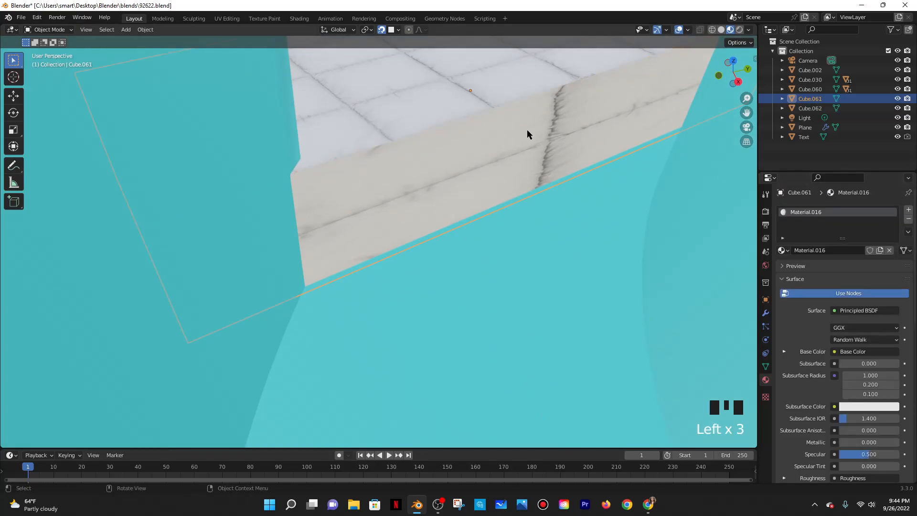
pyautogui.click(527, 130)
# Move the separated front face about 0.24 m onto the block's lower front corner, and another 0.02 m in the negative Y direction
pyautogui.press('g')
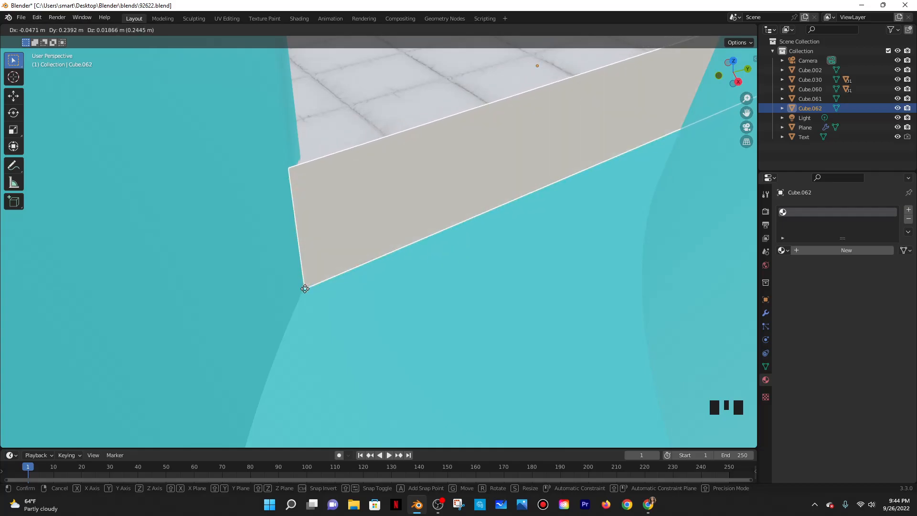
pyautogui.click(304, 288)
pyautogui.moveTo(322, 237); pyautogui.dragTo(379, 280, button='middle')
pyautogui.press('g')
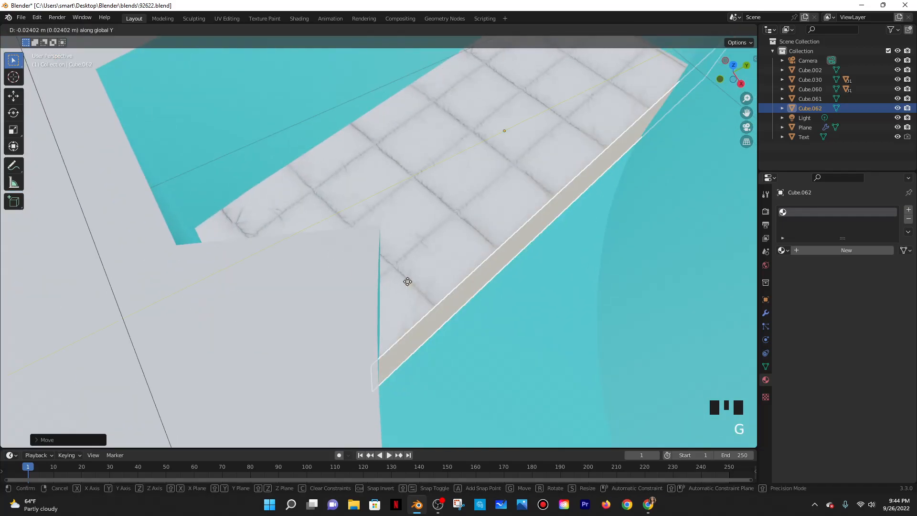
pyautogui.click(407, 281)
pyautogui.moveTo(480, 311); pyautogui.dragTo(466, 277, button='middle')
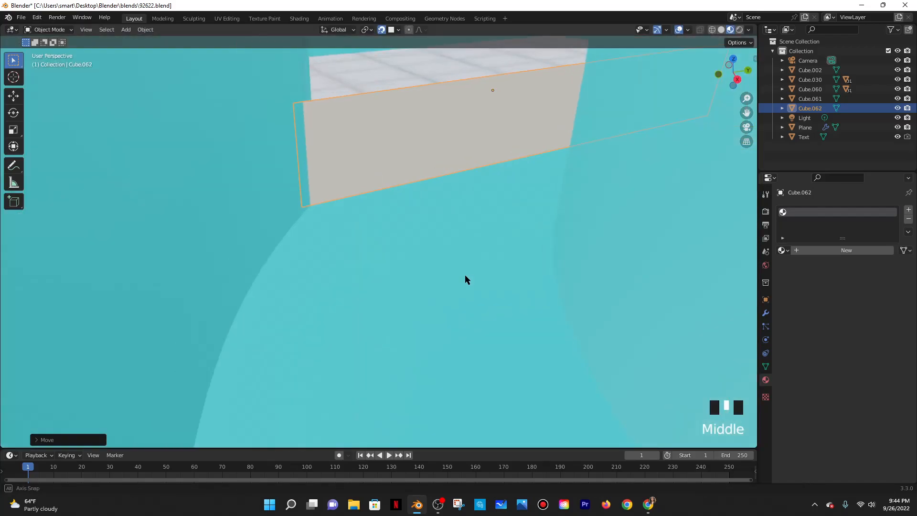
pyautogui.click(458, 273)
pyautogui.click(404, 154)
# Try to scale the room, the block's top and its front face together along the Y axis
pyautogui.moveTo(450, 217); pyautogui.dragTo(524, 336, button='middle')
pyautogui.click(517, 370)
pyautogui.scroll(-3, 526, 331)
pyautogui.moveTo(469, 333); pyautogui.dragTo(397, 292, button='middle')
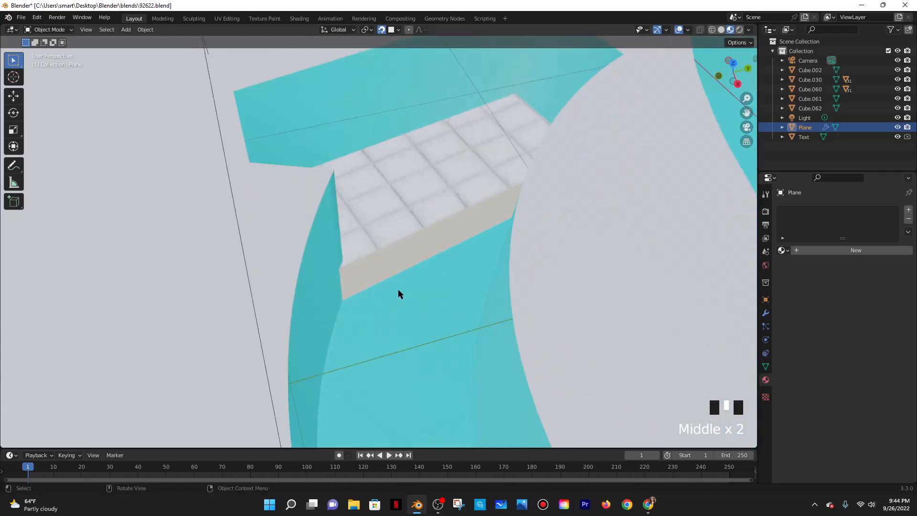
pyautogui.keyDown('shift'); pyautogui.click(388, 264); pyautogui.keyUp('shift')
pyautogui.keyDown('shift'); pyautogui.click(382, 245); pyautogui.keyUp('shift')
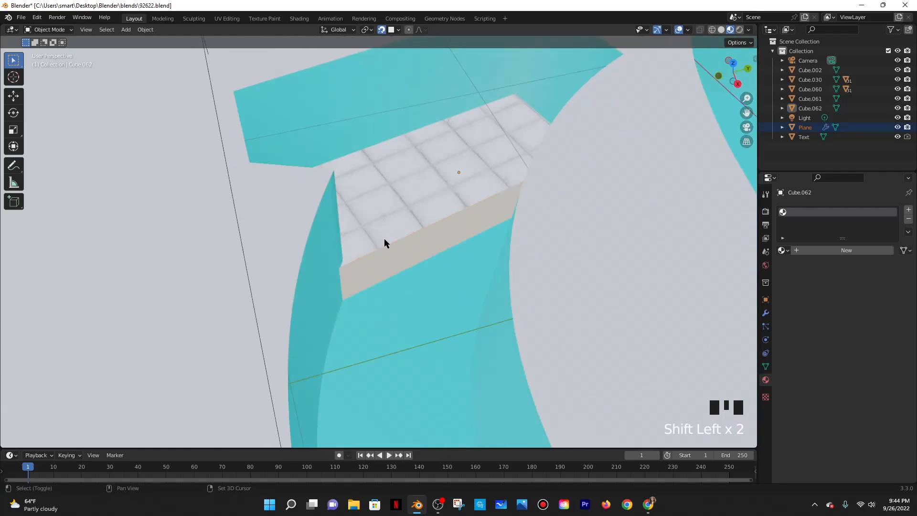
pyautogui.keyDown('shift'); pyautogui.click(383, 239); pyautogui.keyUp('shift')
pyautogui.keyDown('shift'); pyautogui.click(388, 259); pyautogui.keyUp('shift')
pyautogui.keyDown('shift'); pyautogui.click(405, 264); pyautogui.keyUp('shift')
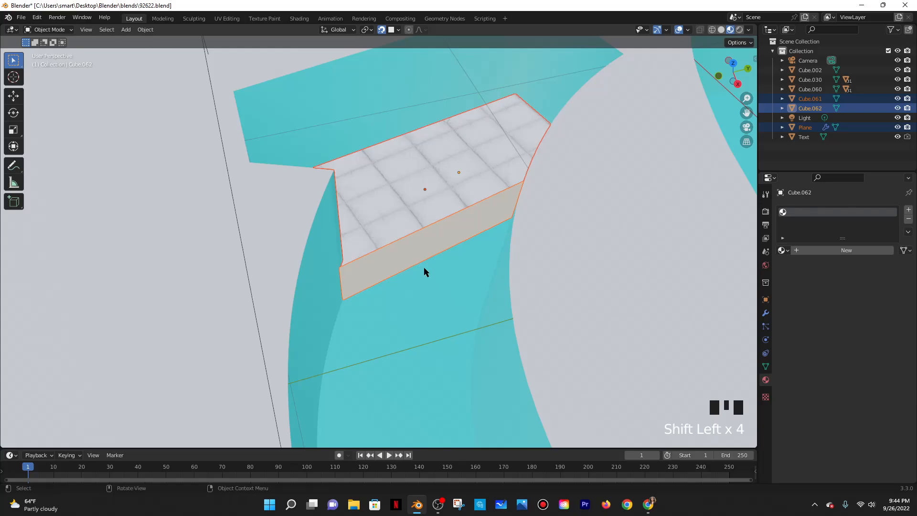
pyautogui.press('s')
pyautogui.press('y')
pyautogui.press('x')
pyautogui.press('y')
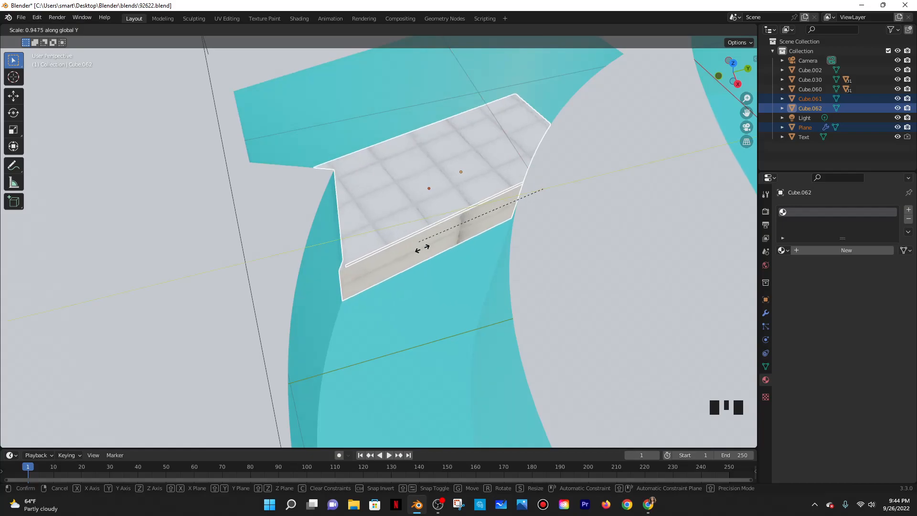
pyautogui.click(455, 303)
# Show the viewport in solid shading and add a Solidify modifier to the block's front face
pyautogui.scroll(3, 431, 272)
pyautogui.click(431, 271)
pyautogui.moveTo(460, 320); pyautogui.dragTo(451, 307, button='middle')
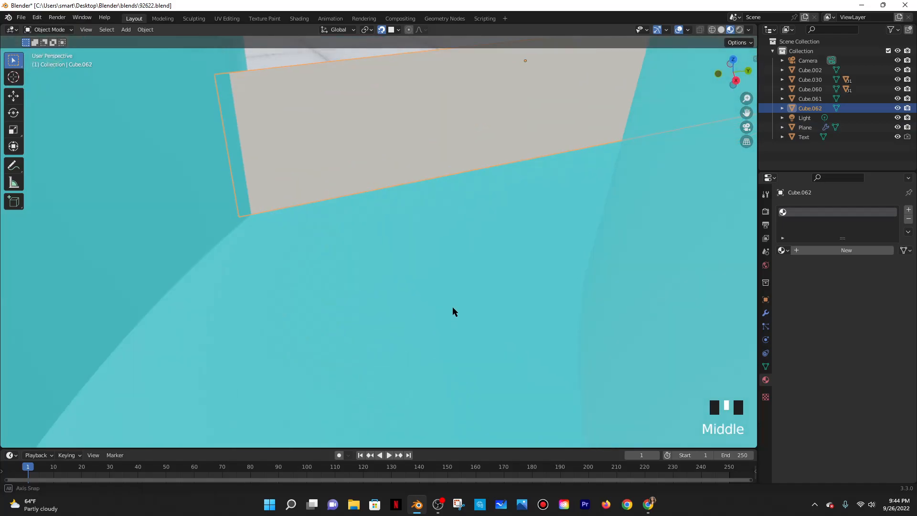
pyautogui.scroll(-3, 452, 296)
pyautogui.moveTo(548, 233); pyautogui.dragTo(446, 196, button='middle')
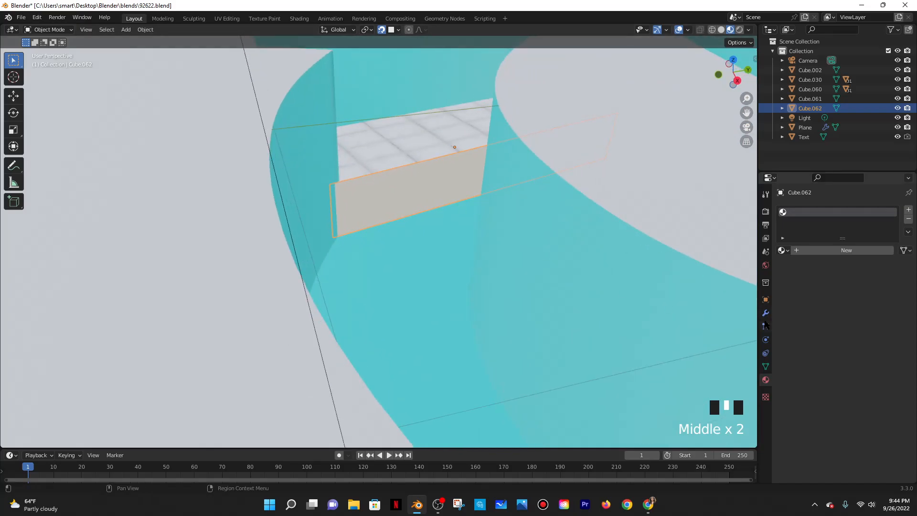
pyautogui.click(722, 30)
pyautogui.moveTo(516, 122); pyautogui.dragTo(718, 290, button='middle')
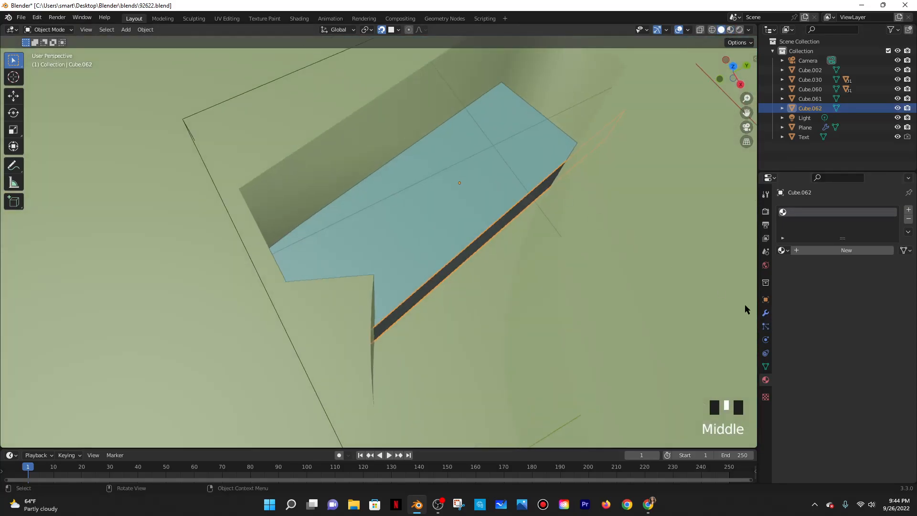
pyautogui.click(765, 313)
pyautogui.click(817, 210)
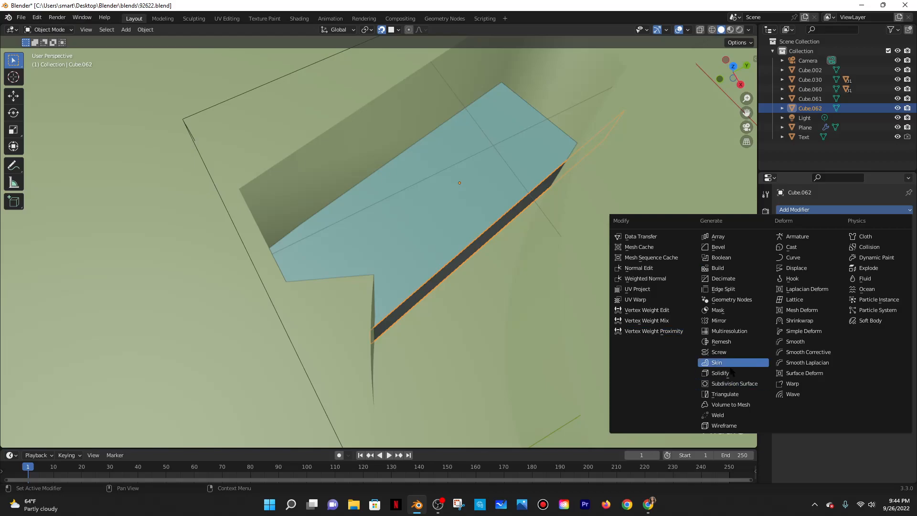
pyautogui.click(716, 363)
# Set the front face's Solidify thickness to 0.06 m and its offset to 1
pyautogui.moveTo(541, 297); pyautogui.dragTo(574, 290, button='middle')
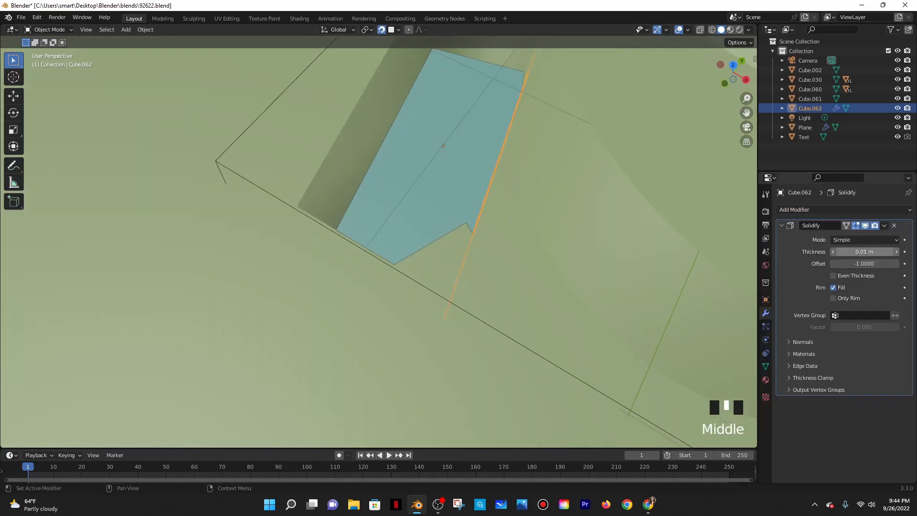
pyautogui.moveTo(869, 253); pyautogui.dragTo(891, 252)
pyautogui.doubleClick(867, 263)
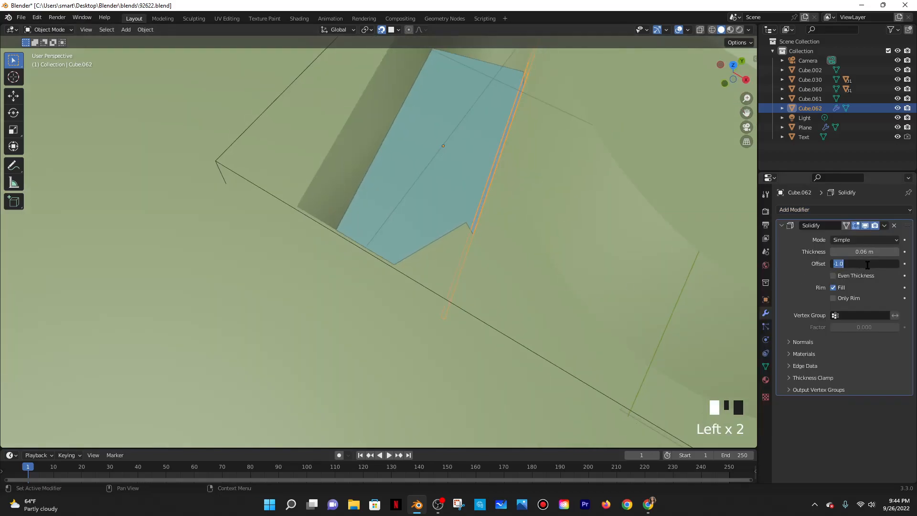
pyautogui.write('1')
pyautogui.click(905, 295)
# Apply the Solidify modifier on the block's front panel
pyautogui.moveTo(638, 235); pyautogui.dragTo(438, 234, button='middle')
pyautogui.press('Tab')
pyautogui.press('Tab')
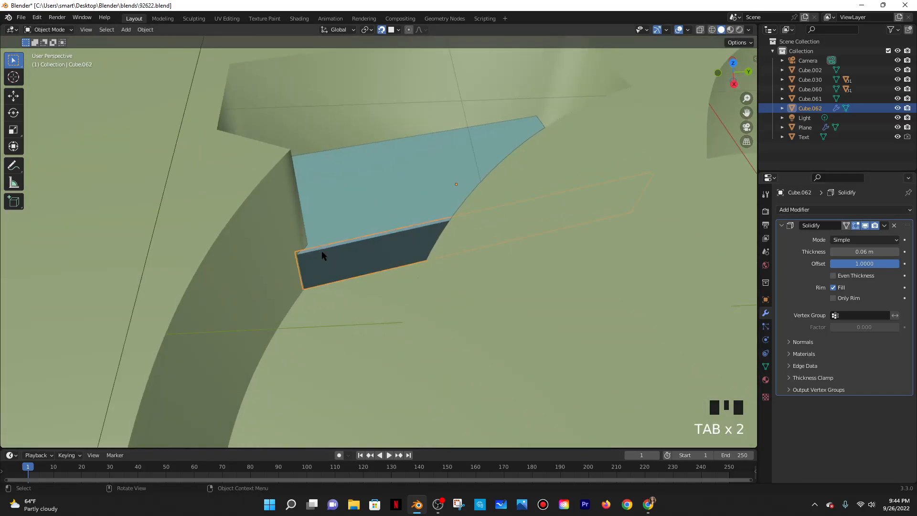
pyautogui.press('Tab')
pyautogui.press('a')
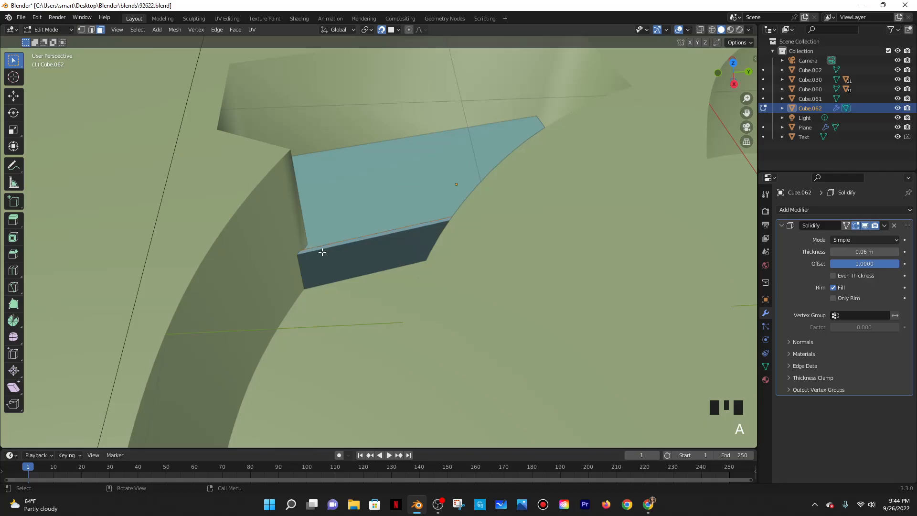
pyautogui.moveTo(332, 262); pyautogui.dragTo(358, 307, button='middle')
pyautogui.press('Tab')
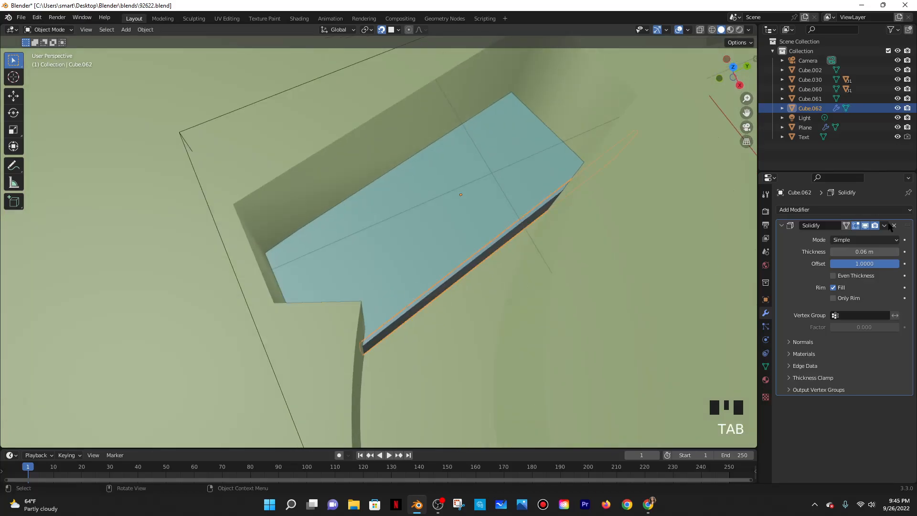
pyautogui.click(884, 226)
pyautogui.click(862, 238)
# Recalculate the normals of the whole front panel in Edit Mode
pyautogui.press('Tab')
pyautogui.moveTo(494, 293); pyautogui.dragTo(488, 281, button='middle')
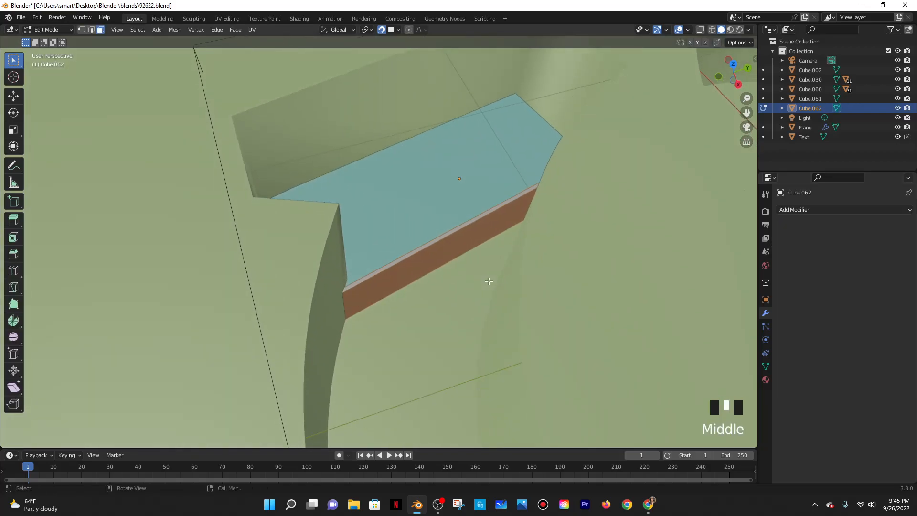
pyautogui.hotkey('shift', 'n')
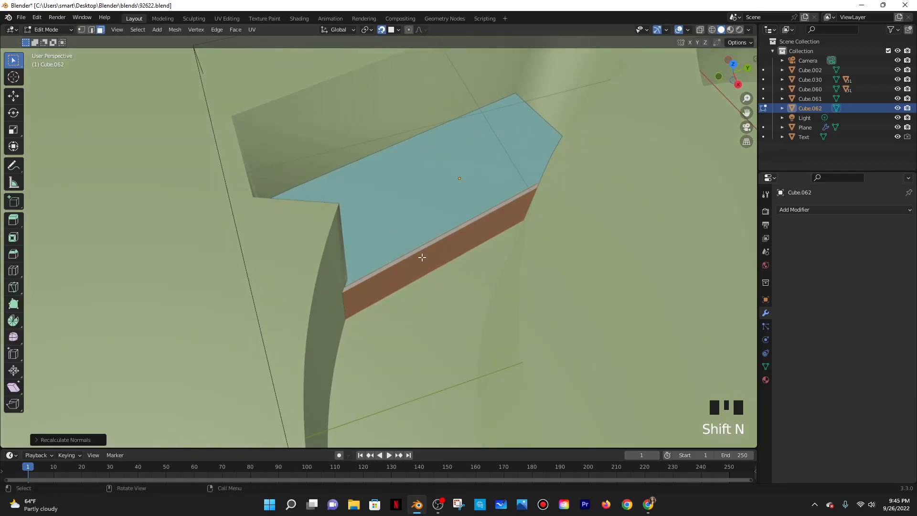
# Extrude the front panel's narrow top face along its normals by about 0.29 m and return to Object Mode
pyautogui.click(210, 149)
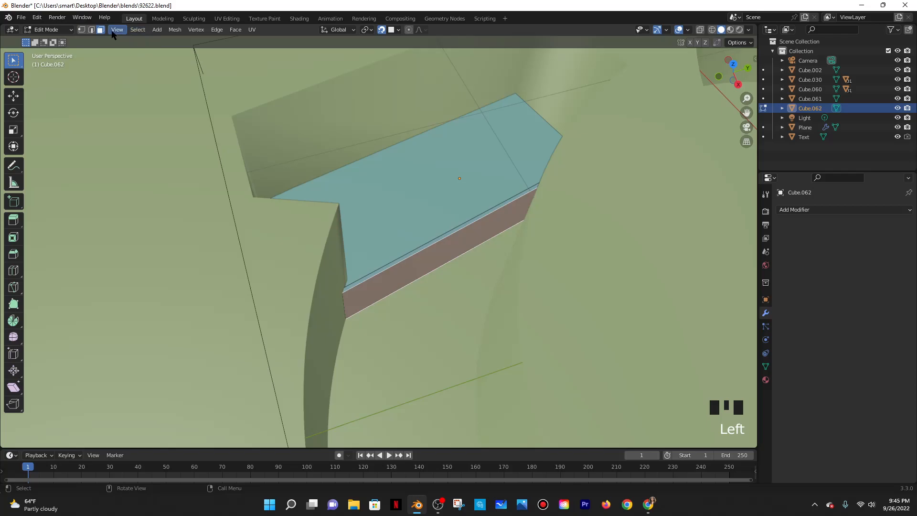
pyautogui.click(399, 259)
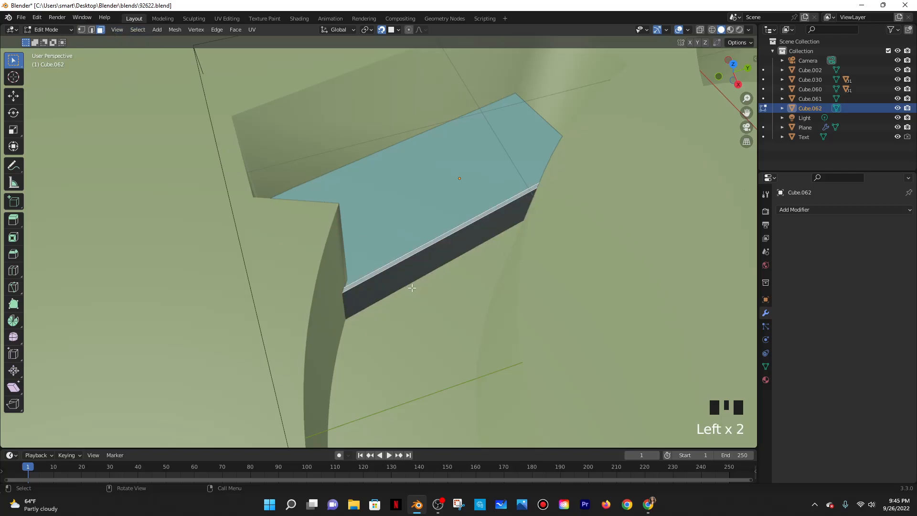
pyautogui.hotkey('alt', 'e')
pyautogui.click(397, 287)
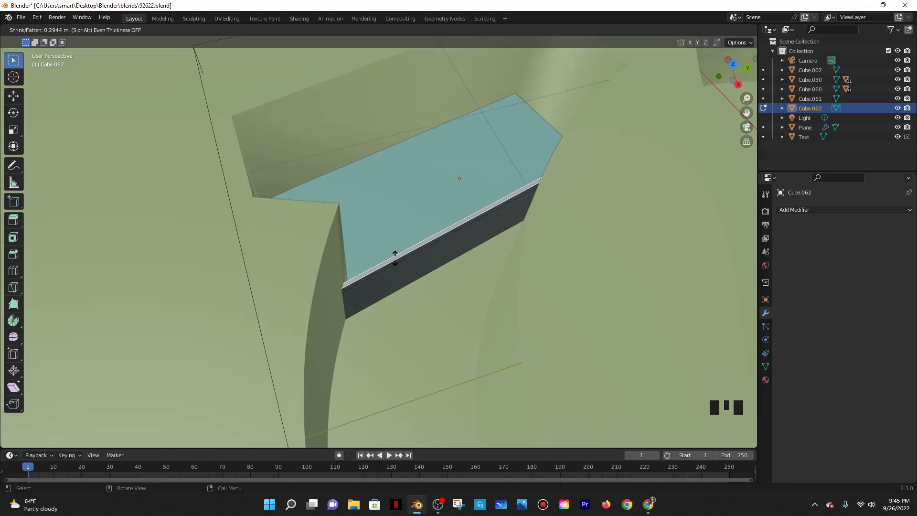
pyautogui.click(395, 258)
pyautogui.press('Tab')
pyautogui.moveTo(411, 299); pyautogui.dragTo(491, 229, button='middle')
pyautogui.scroll(-2, 531, 266)
pyautogui.scroll(3, 492, 234)
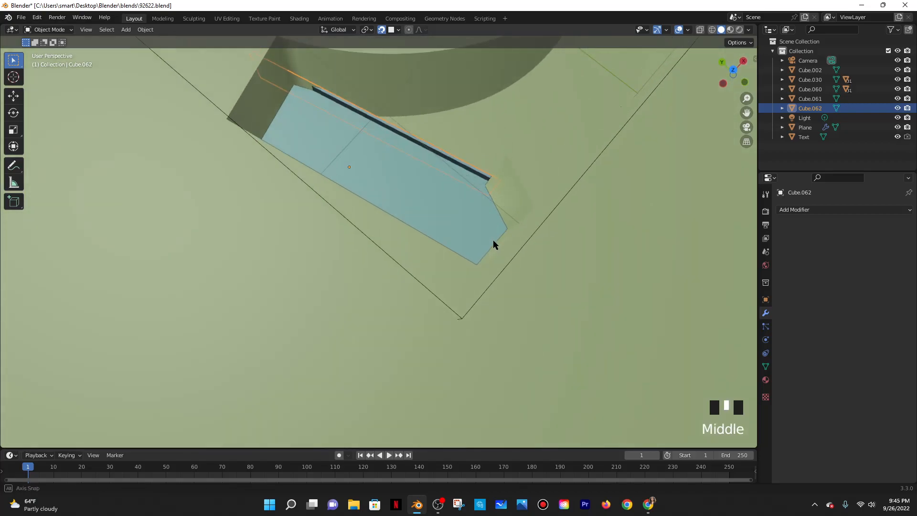
pyautogui.keyDown('ctrl'); pyautogui.scroll(3, 493, 234); pyautogui.keyUp('ctrl')
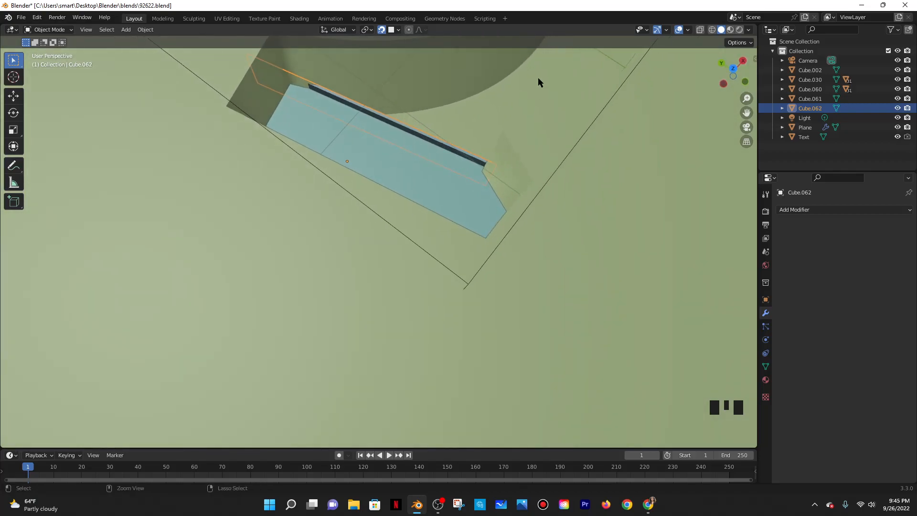
# Undo the last two mode changes on the front panel and return to Object Mode
pyautogui.press('Tab')
pyautogui.hotkey('ctrl', 'z')
pyautogui.hotkey('ctrl', 'z')
pyautogui.click(505, 157)
pyautogui.press('Tab')
# Try to scale the front panel along the X axis and along the Y axis
pyautogui.moveTo(502, 159); pyautogui.dragTo(431, 174, button='middle')
pyautogui.scroll(3, 432, 175)
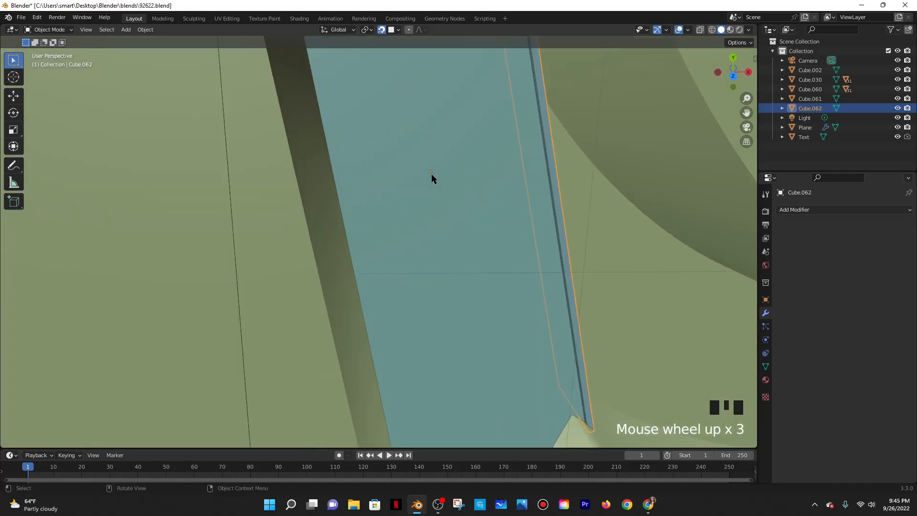
pyautogui.scroll(-2, 527, 224)
pyautogui.moveTo(527, 225); pyautogui.dragTo(640, 266, button='middle')
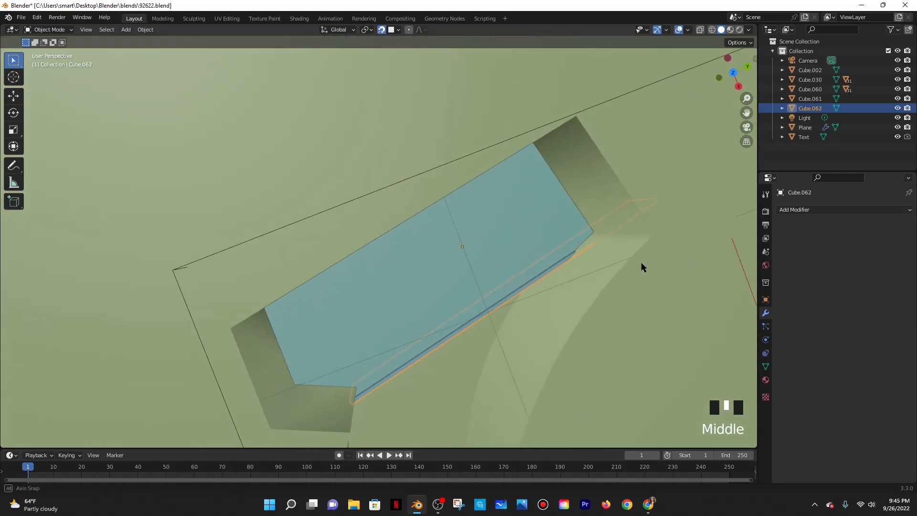
pyautogui.scroll(-3, 548, 307)
pyautogui.moveTo(475, 342)
pyautogui.mouseDown(button='middle')
pyautogui.moveTo(467, 297)
pyautogui.moveTo(464, 312)
pyautogui.moveTo(477, 325)
pyautogui.mouseUp(button='middle')
pyautogui.moveTo(429, 288); pyautogui.dragTo(414, 316, button='middle')
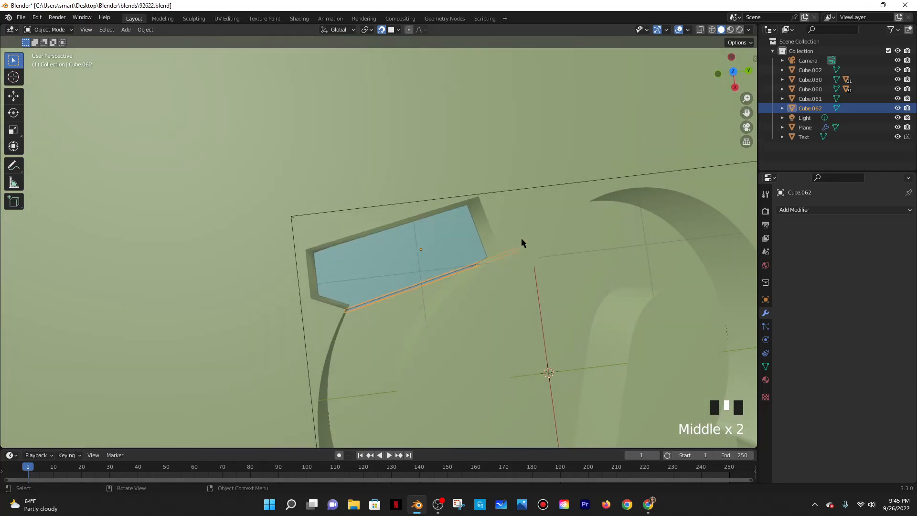
pyautogui.press('s')
pyautogui.press('x')
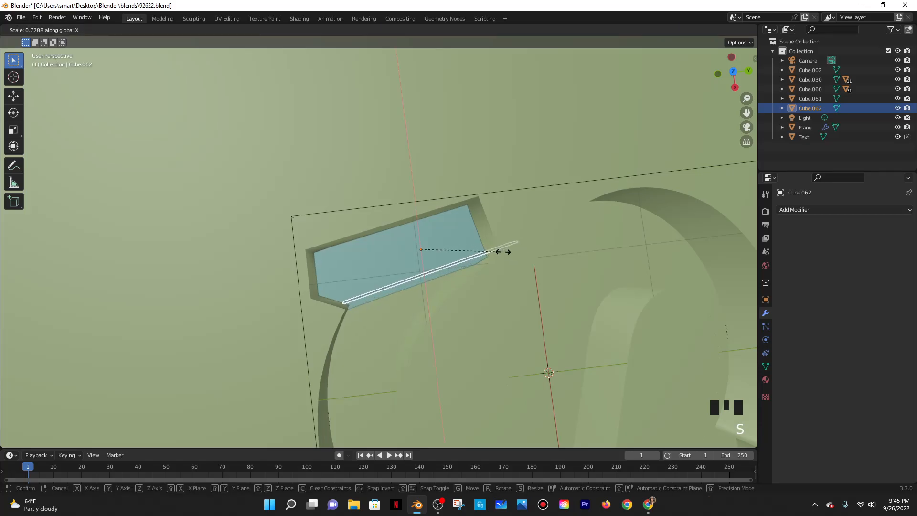
pyautogui.press('y')
pyautogui.click(504, 255)
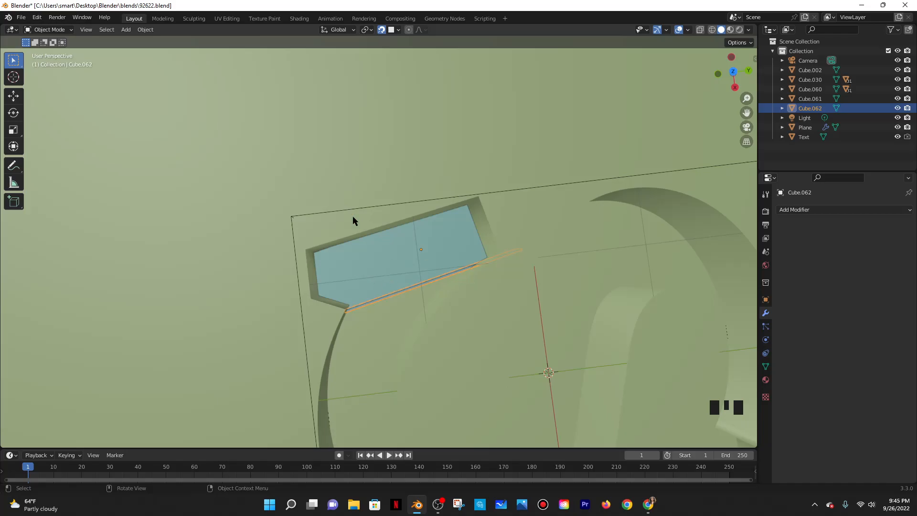
pyautogui.moveTo(618, 163); pyautogui.dragTo(497, 158, button='middle')
pyautogui.scroll(1, 497, 158)
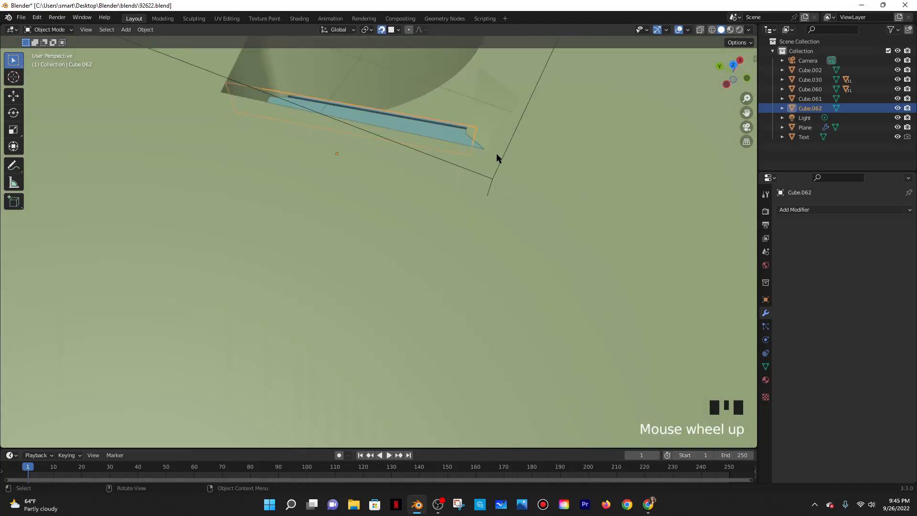
pyautogui.press('g')
pyautogui.press('z')
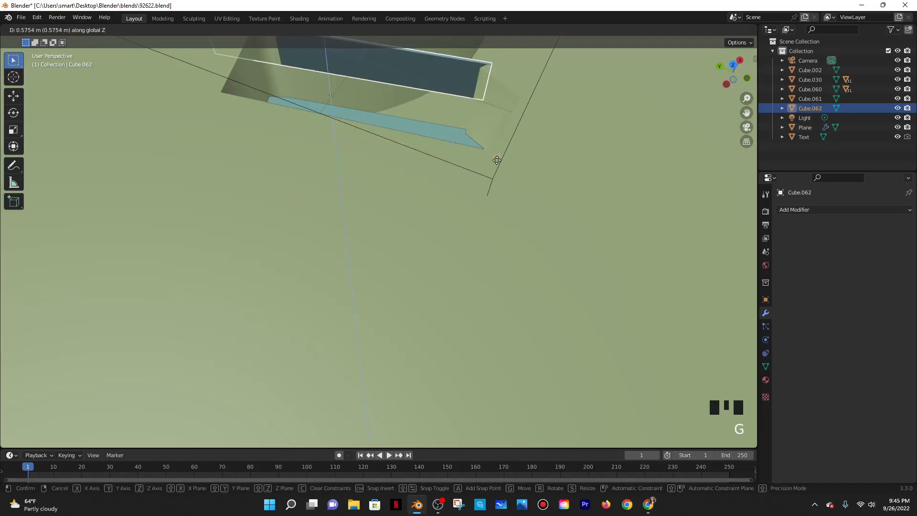
pyautogui.rightClick(497, 163)
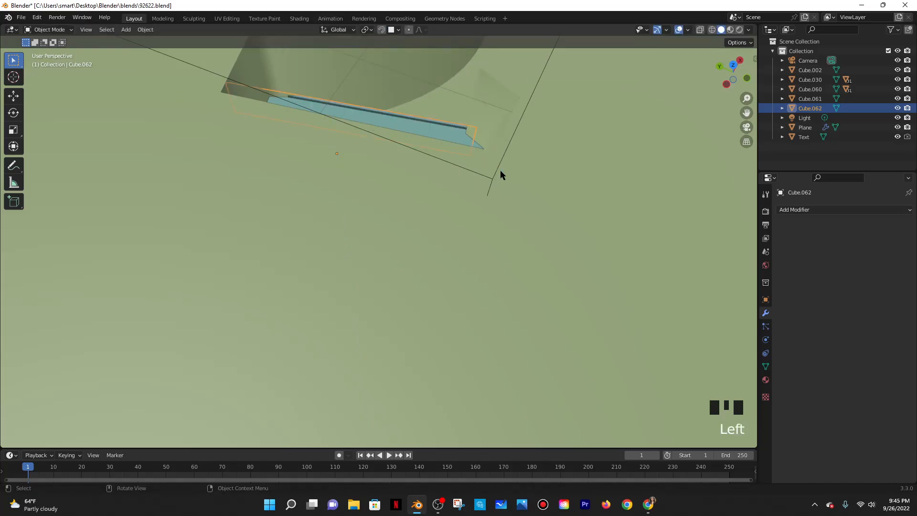
# Nudge the front panel slightly along the Z axis without snapping
pyautogui.press('g')
pyautogui.press('z')
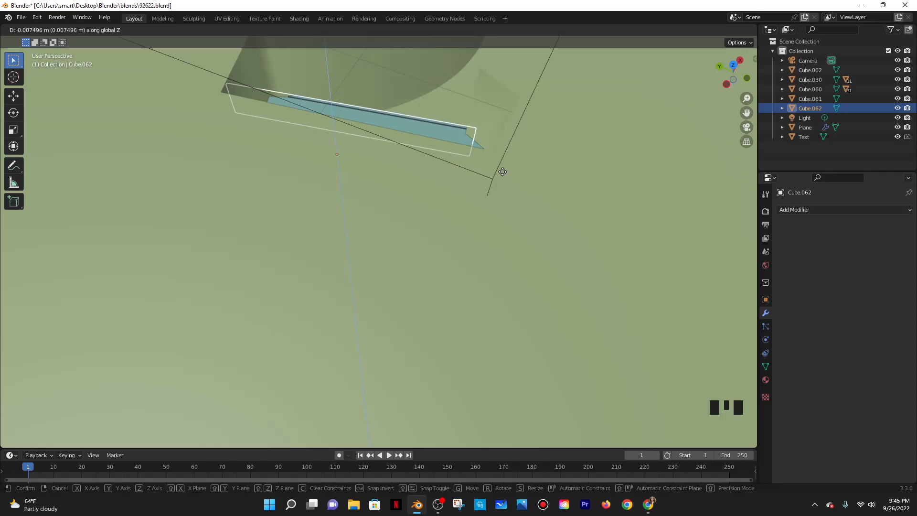
pyautogui.click(505, 167)
pyautogui.moveTo(508, 164); pyautogui.dragTo(471, 213, button='middle')
# Select the bed block and preview the scene in Material Preview shading before returning to Solid shading
pyautogui.click(438, 171)
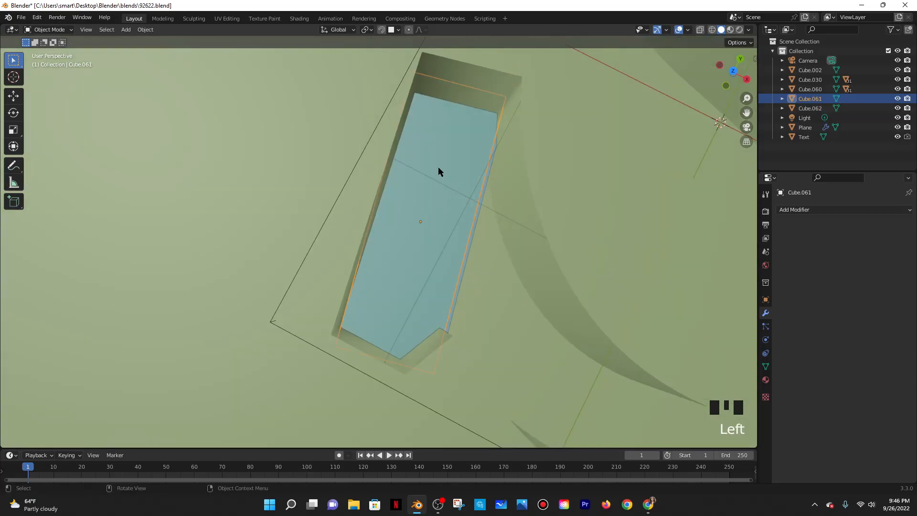
pyautogui.moveTo(438, 169); pyautogui.dragTo(476, 204, button='middle')
pyautogui.scroll(-2, 476, 204)
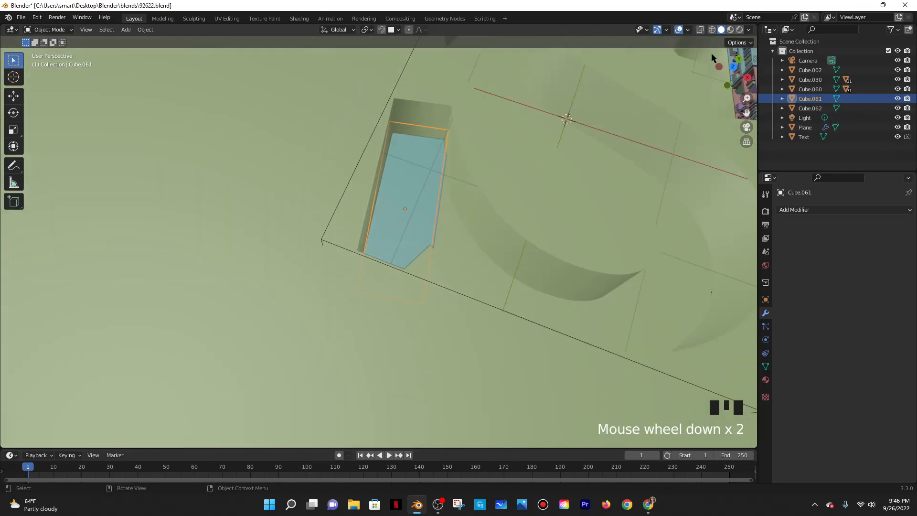
pyautogui.click(730, 29)
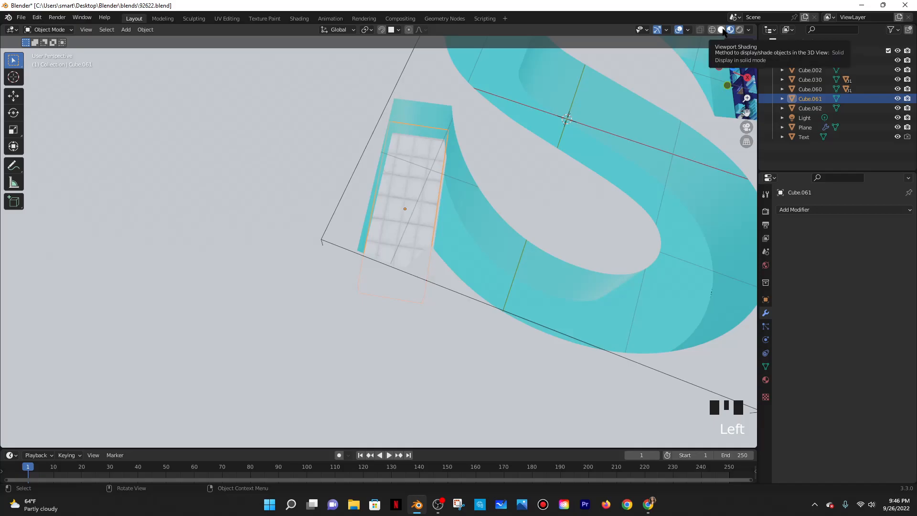
pyautogui.click(722, 30)
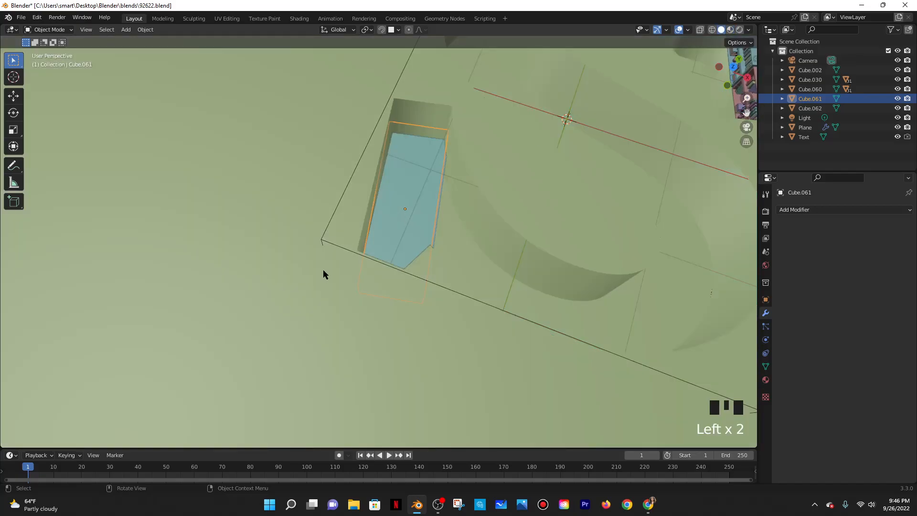
# Add a mesh plane, rotate it to follow the bed block's direction and move it over the bed block
pyautogui.hotkey('shift', 'a')
pyautogui.moveTo(285, 271)
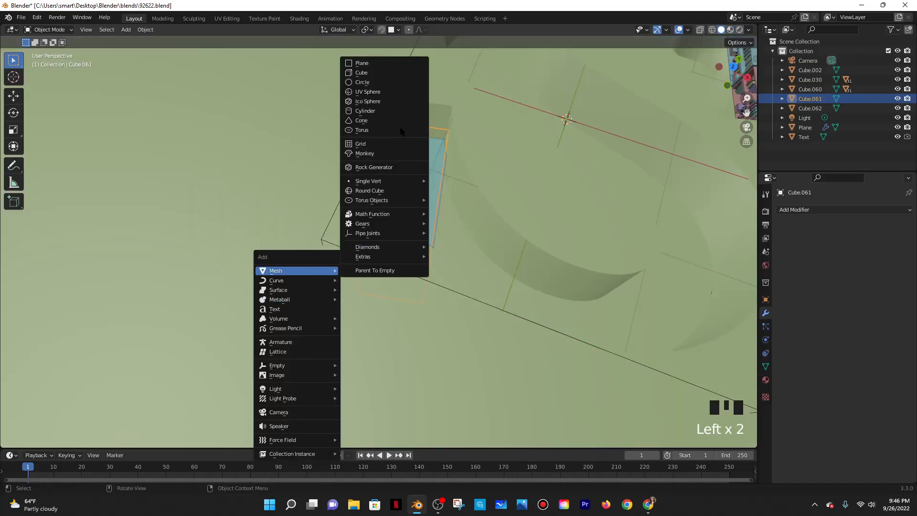
pyautogui.click(392, 67)
pyautogui.scroll(-4, 407, 119)
pyautogui.moveTo(461, 199); pyautogui.dragTo(470, 243, button='middle')
pyautogui.press('r')
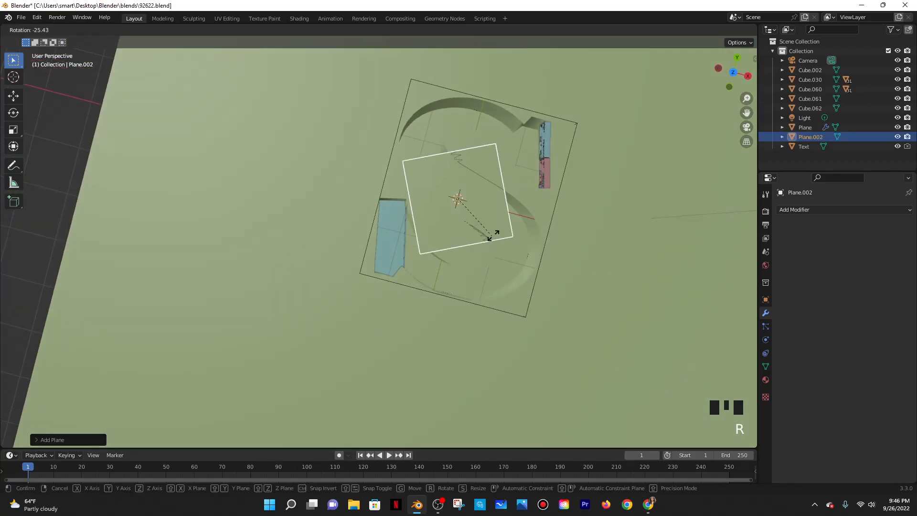
pyautogui.click(480, 248)
pyautogui.press('g')
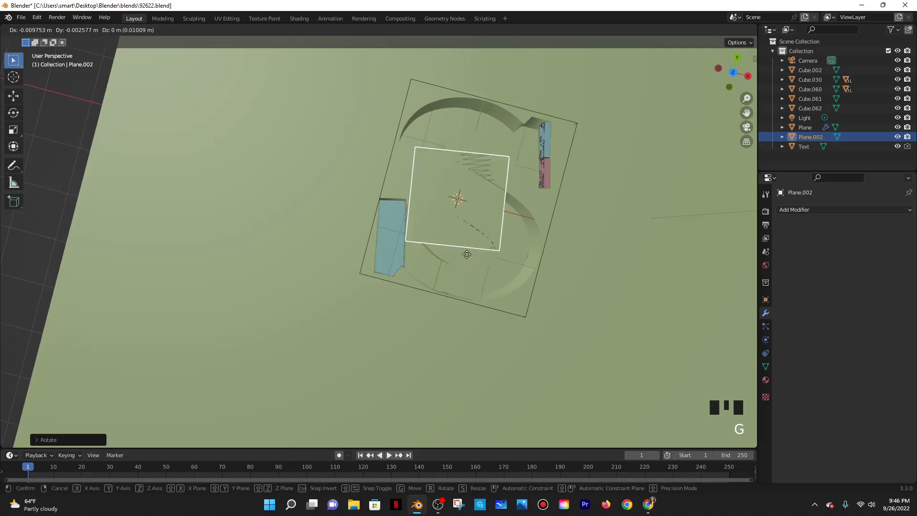
pyautogui.click(423, 287)
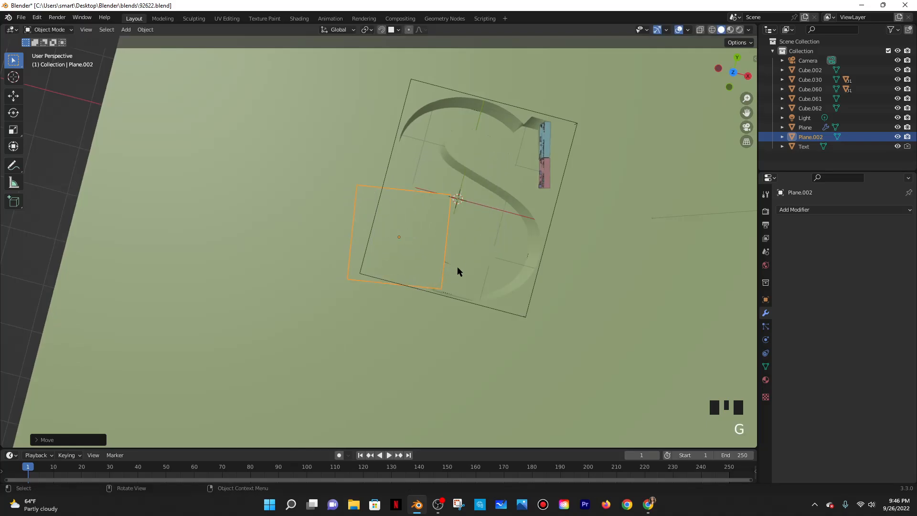
# Scale the plane down to about 0.8 and narrow it into a rectangle around the bed block
pyautogui.press('s')
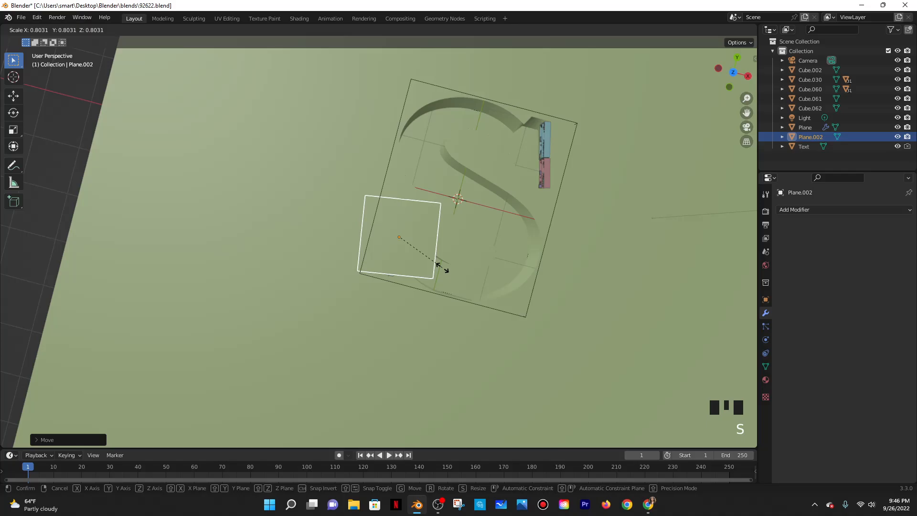
pyautogui.click(442, 266)
pyautogui.press('s')
pyautogui.press('z')
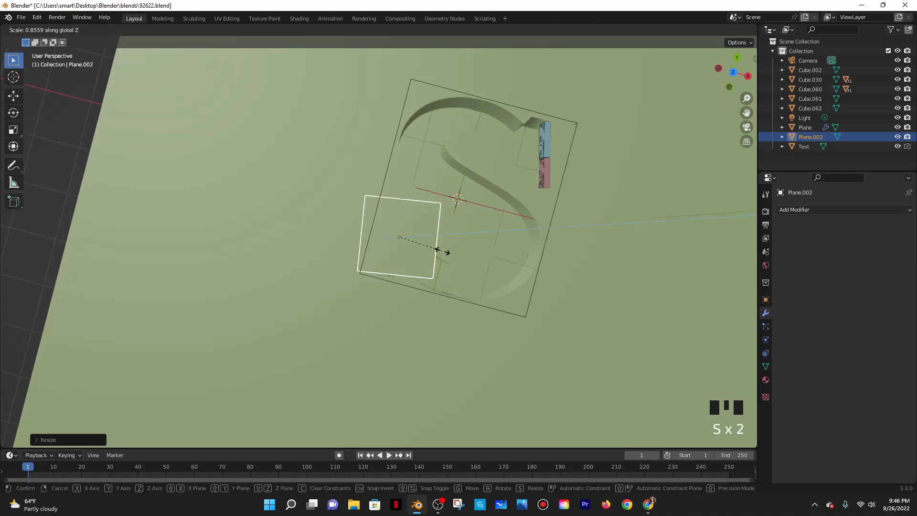
pyautogui.press('y')
pyautogui.click(435, 292)
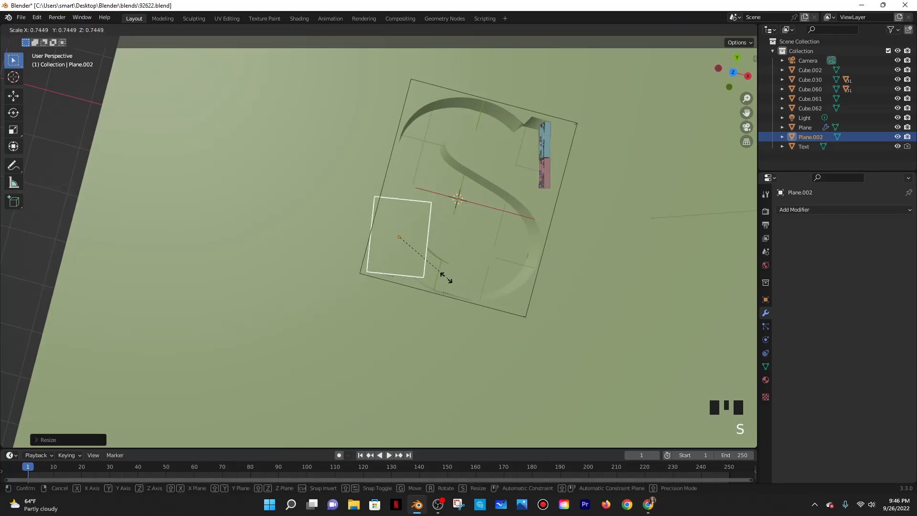
pyautogui.click(445, 276)
pyautogui.scroll(3, 473, 248)
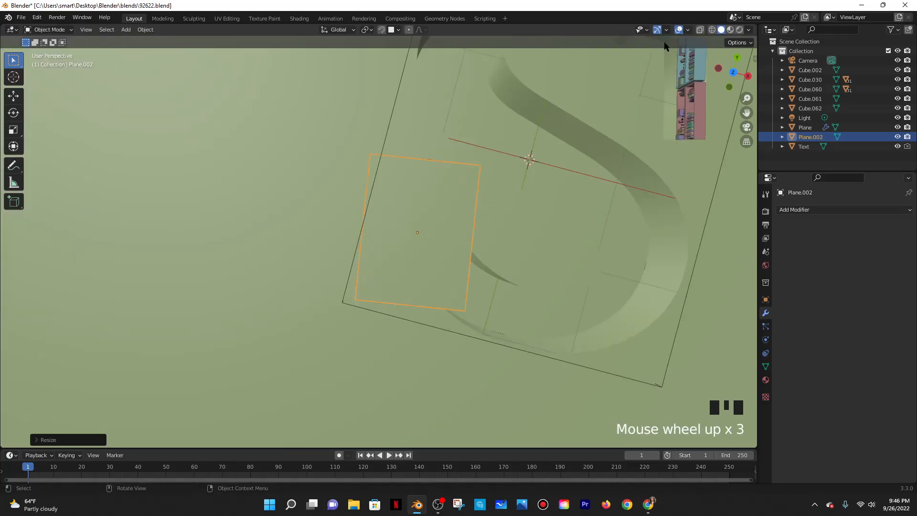
# In Wireframe shading, rotate the plane by about -3.7° and shift it along Y and X over the bed outline
pyautogui.click(712, 29)
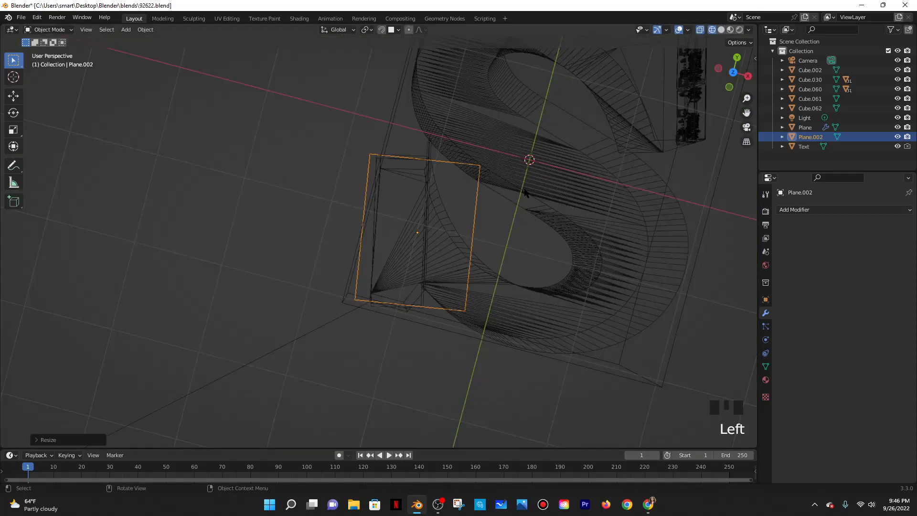
pyautogui.press('r')
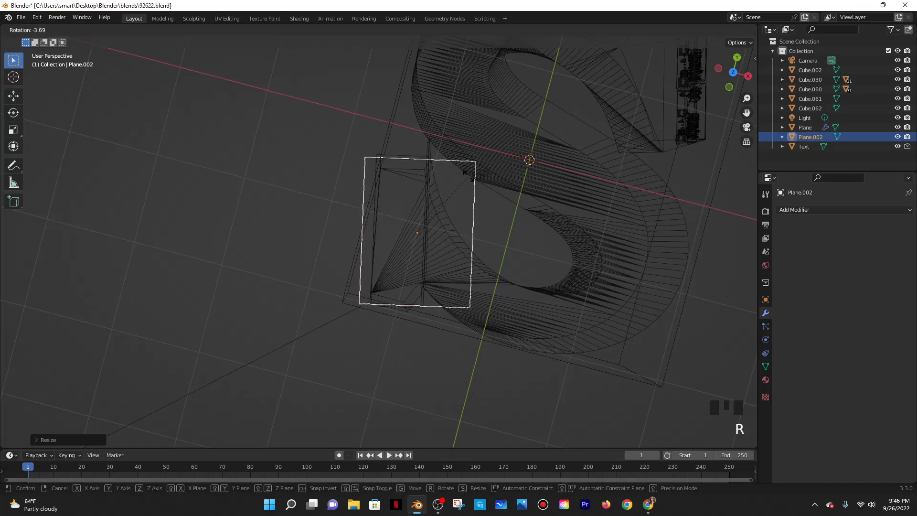
pyautogui.click(468, 178)
pyautogui.press('g')
pyautogui.press('y')
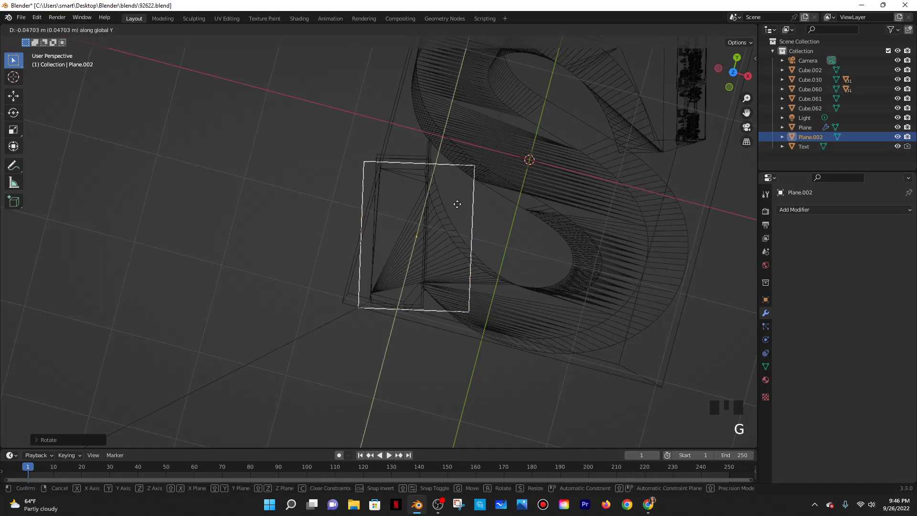
pyautogui.click(456, 202)
pyautogui.press('g')
pyautogui.press('x')
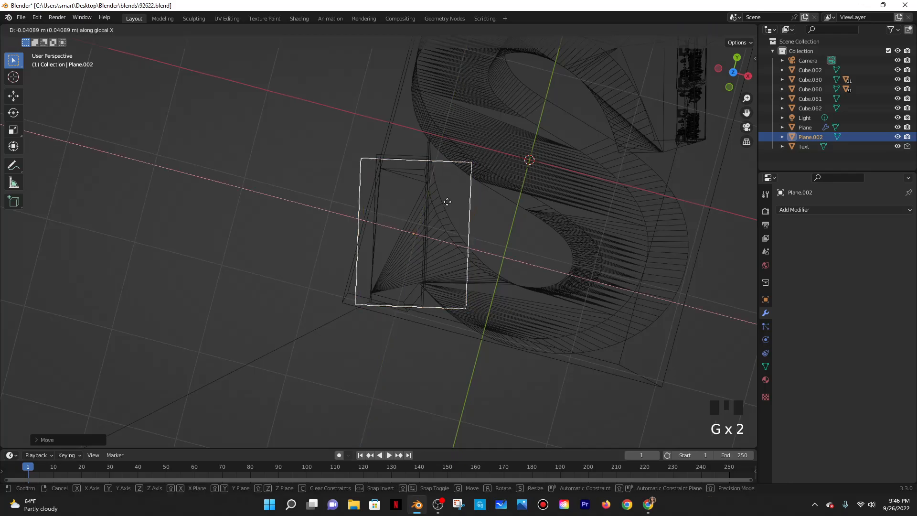
pyautogui.click(445, 199)
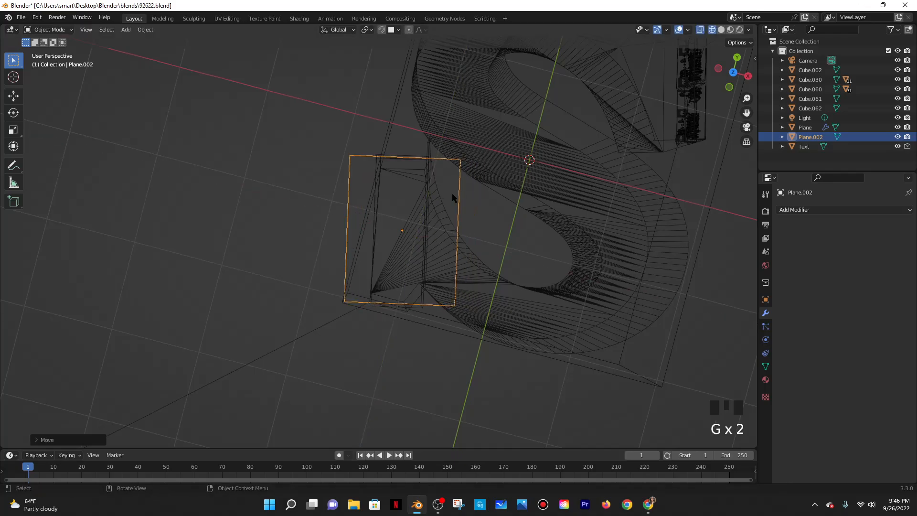
# Scale the plane to about 0.72 along the Y axis
pyautogui.press('s')
pyautogui.press('z')
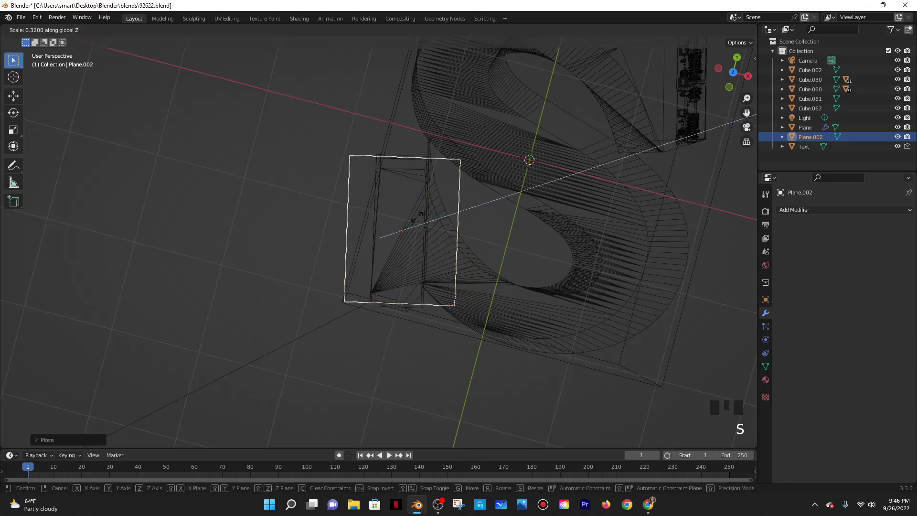
pyautogui.press('y')
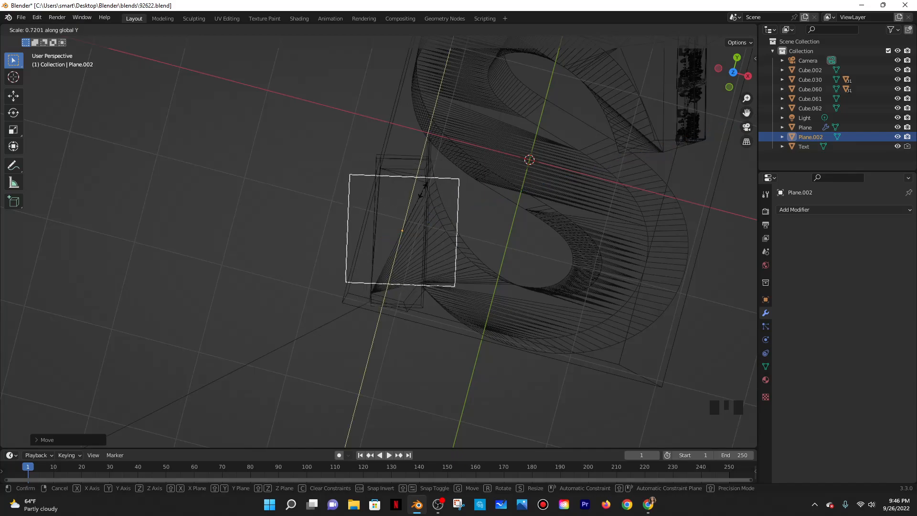
pyautogui.click(423, 191)
# Shift the plane along the Y and X axes until it covers the lower part of the bed outline
pyautogui.press('g')
pyautogui.press('x')
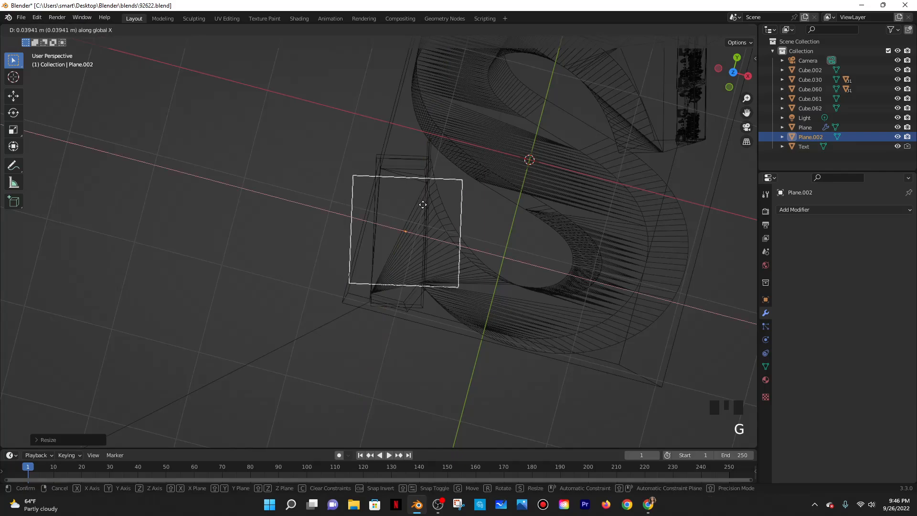
pyautogui.press('y')
pyautogui.click(421, 218)
pyautogui.press('g')
pyautogui.press('x')
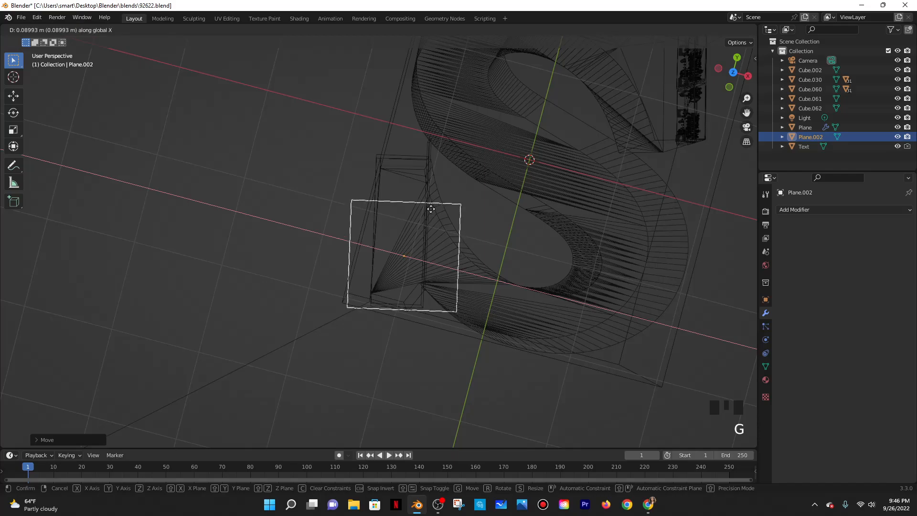
pyautogui.click(430, 211)
pyautogui.press('g')
pyautogui.press('y')
pyautogui.click(429, 204)
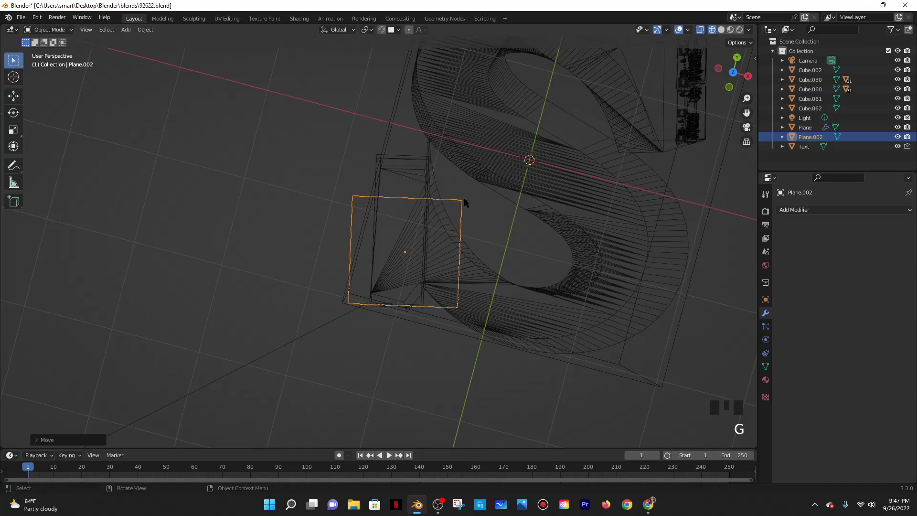
# Subdivide the plane's face in Edit Mode with 50 cuts
pyautogui.click(53, 29)
pyautogui.click(55, 51)
pyautogui.rightClick(363, 233)
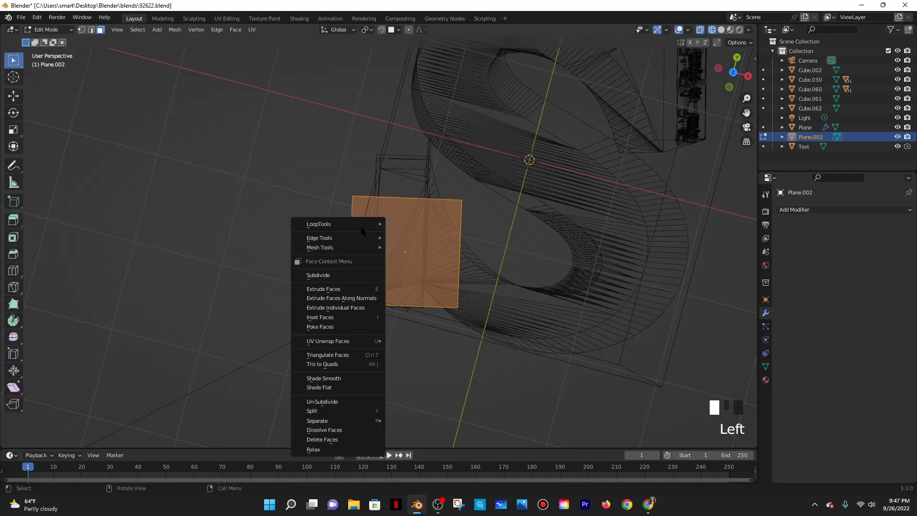
pyautogui.rightClick(351, 276)
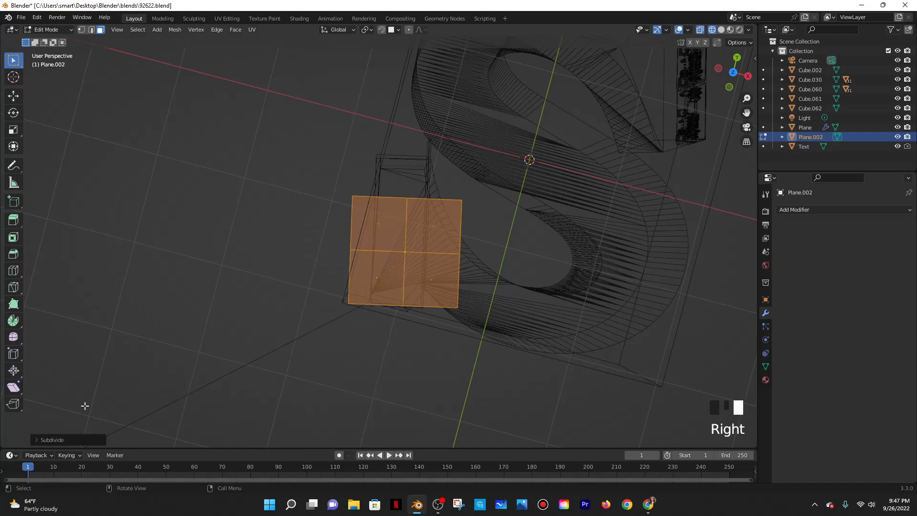
pyautogui.click(74, 440)
pyautogui.click(144, 373)
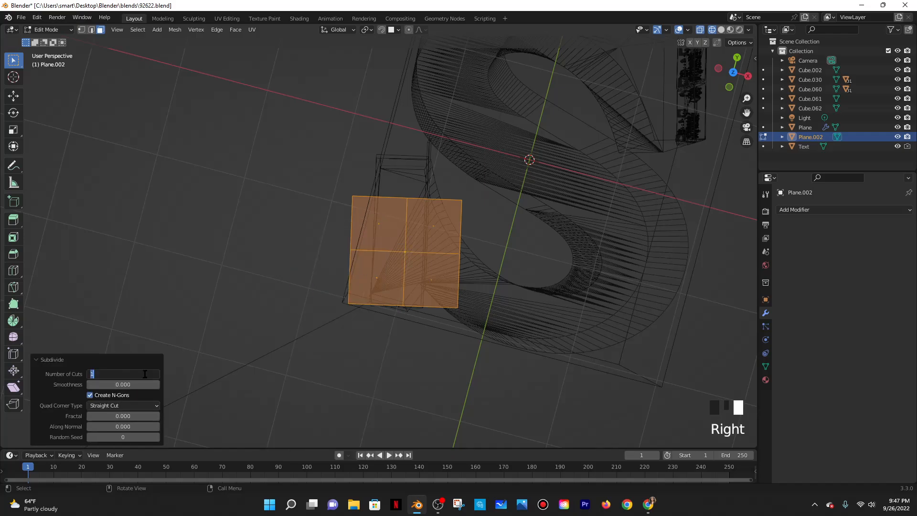
pyautogui.write('50')
pyautogui.click(208, 387)
pyautogui.scroll(2, 372, 245)
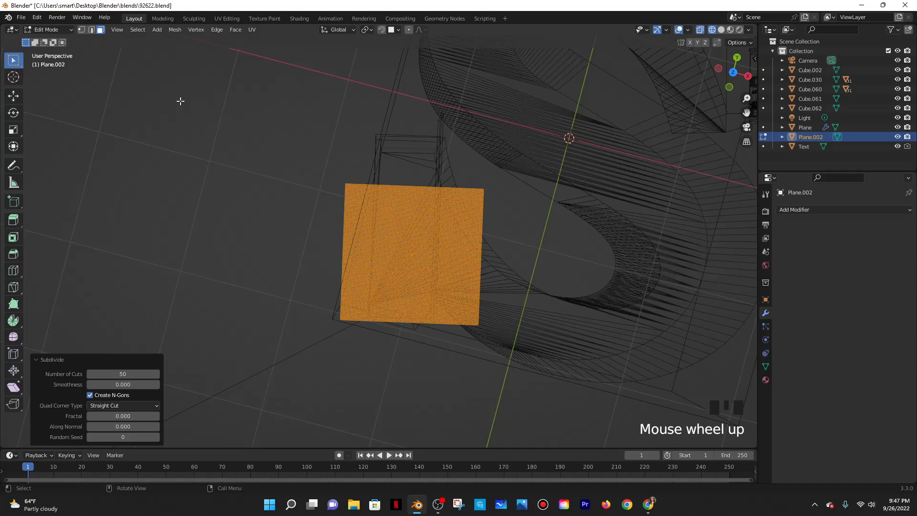
pyautogui.click(65, 30)
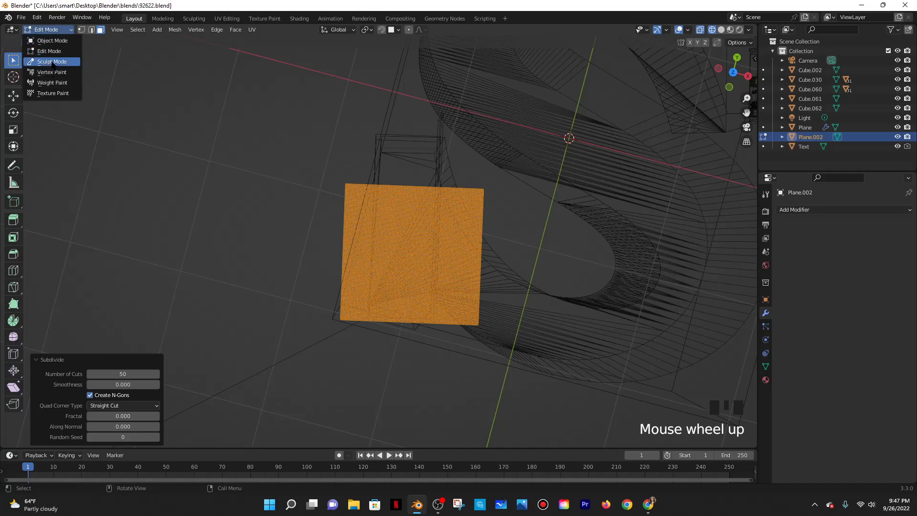
pyautogui.click(51, 77)
pyautogui.click(52, 33)
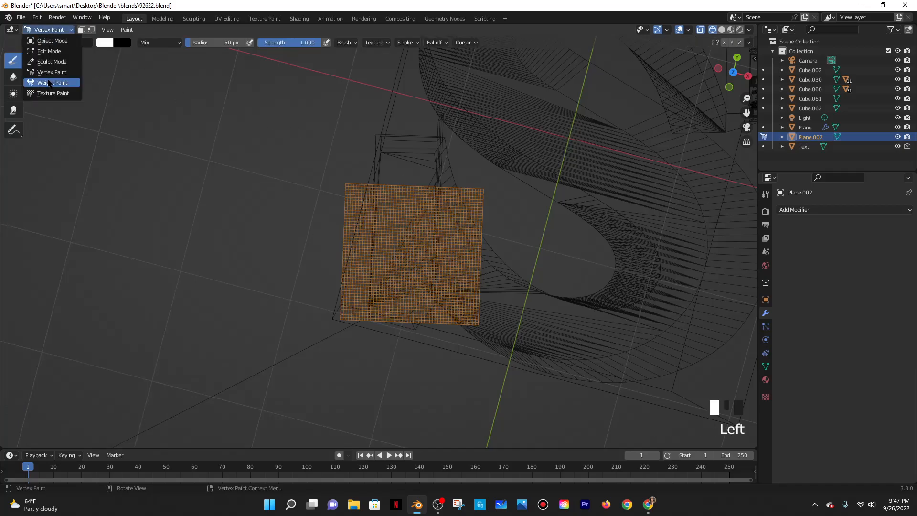
pyautogui.click(50, 84)
pyautogui.click(56, 30)
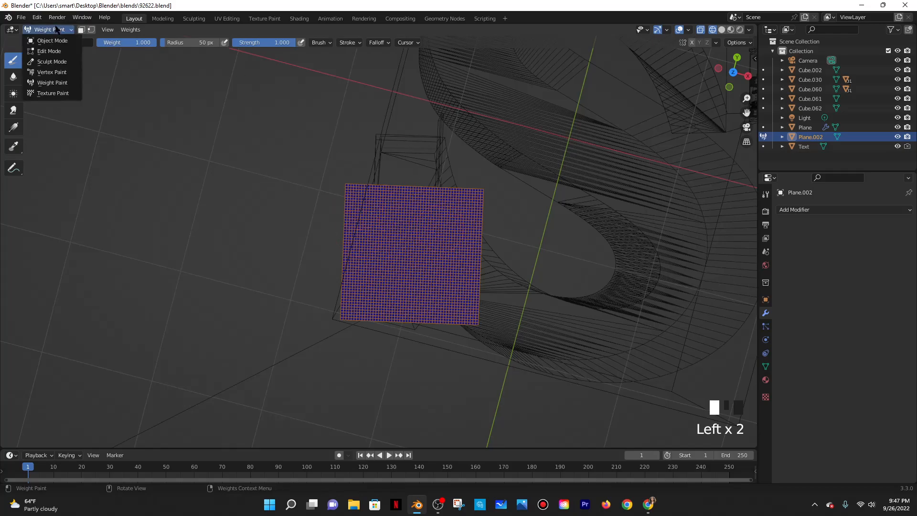
pyautogui.click(51, 52)
# Try to box-select the plane's middle strip of faces inside the bed block's outline
pyautogui.moveTo(375, 189); pyautogui.dragTo(435, 317)
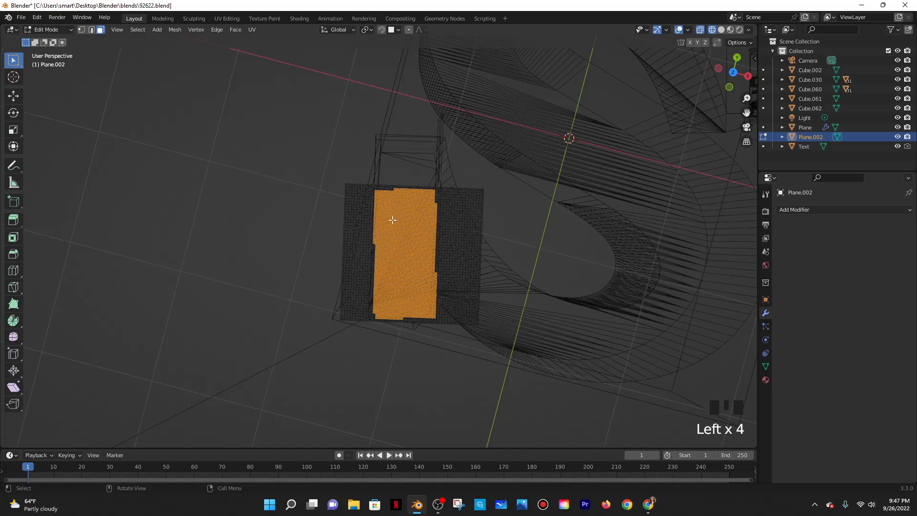
pyautogui.click(381, 216)
pyautogui.moveTo(372, 190); pyautogui.dragTo(430, 318)
pyautogui.press('`')
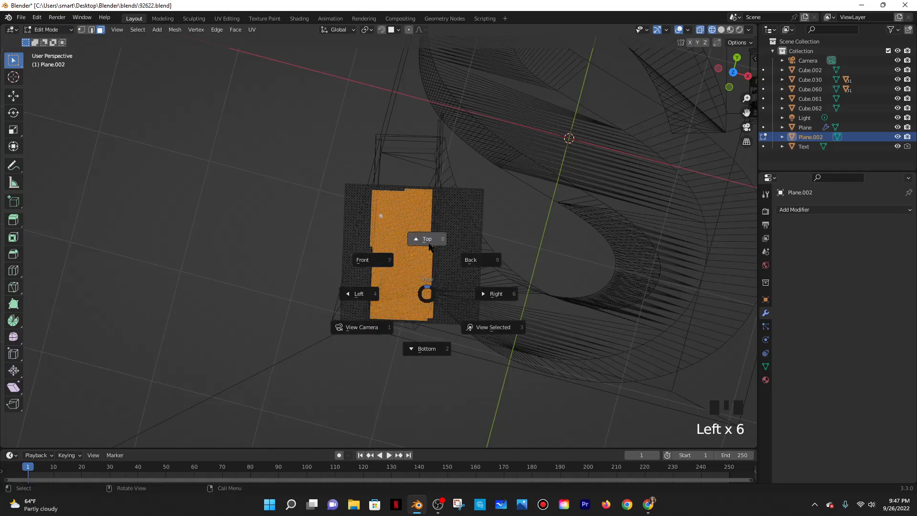
pyautogui.click(426, 193)
pyautogui.moveTo(499, 207); pyautogui.dragTo(478, 216, button='middle')
pyautogui.moveTo(373, 196); pyautogui.dragTo(433, 321)
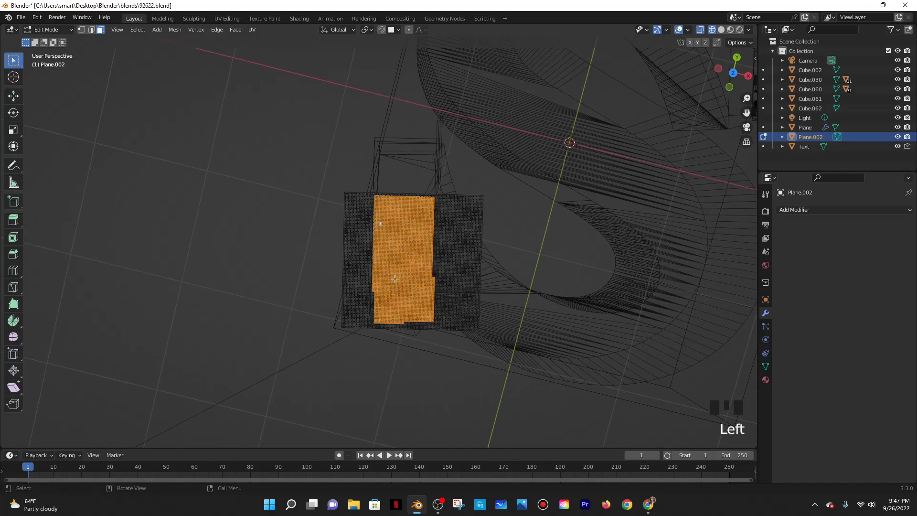
pyautogui.moveTo(372, 195); pyautogui.dragTo(432, 322)
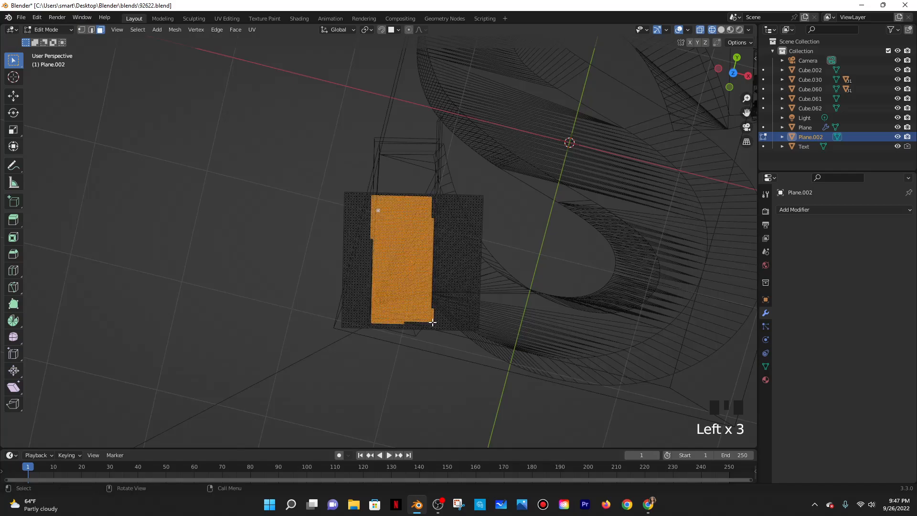
pyautogui.scroll(2, 448, 238)
pyautogui.scroll(-1, 456, 239)
pyautogui.moveTo(525, 254); pyautogui.dragTo(536, 254, button='middle')
# Clear the face selection and box-select a wider block of the plane's faces over the bed
pyautogui.click(496, 242)
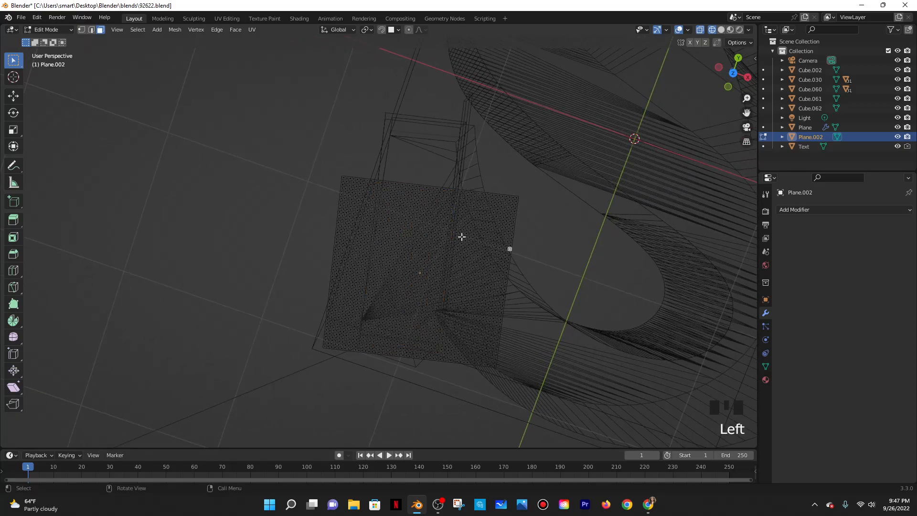
pyautogui.moveTo(379, 185); pyautogui.dragTo(438, 354)
pyautogui.moveTo(571, 273); pyautogui.dragTo(544, 274, button='middle')
pyautogui.click(379, 157)
pyautogui.moveTo(353, 167); pyautogui.dragTo(459, 321)
pyautogui.moveTo(481, 271); pyautogui.dragTo(554, 179, button='middle')
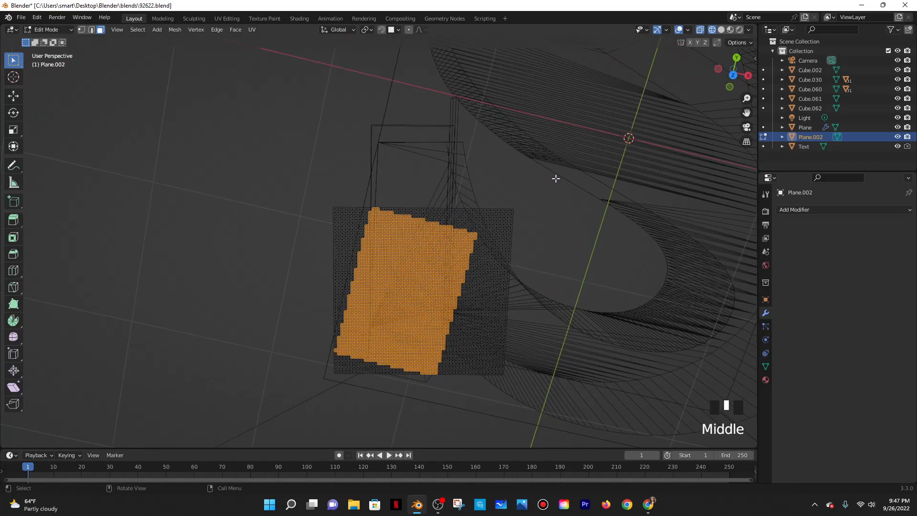
# Try several box selections of the plane's faces inside the bed outline, clearing the selection after each attempt
pyautogui.click(546, 237)
pyautogui.moveTo(546, 237); pyautogui.dragTo(559, 231, button='middle')
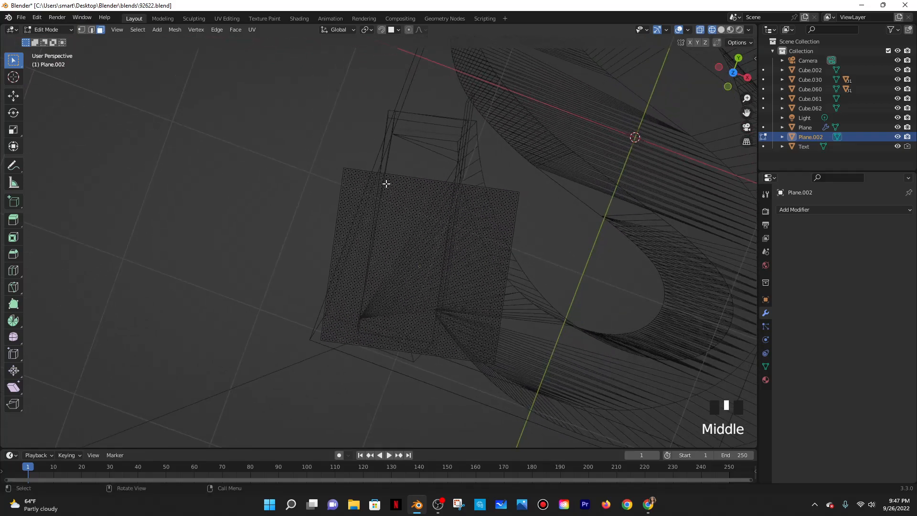
pyautogui.moveTo(380, 176); pyautogui.dragTo(430, 336)
pyautogui.moveTo(542, 251); pyautogui.dragTo(492, 235, button='middle')
pyautogui.click(482, 227)
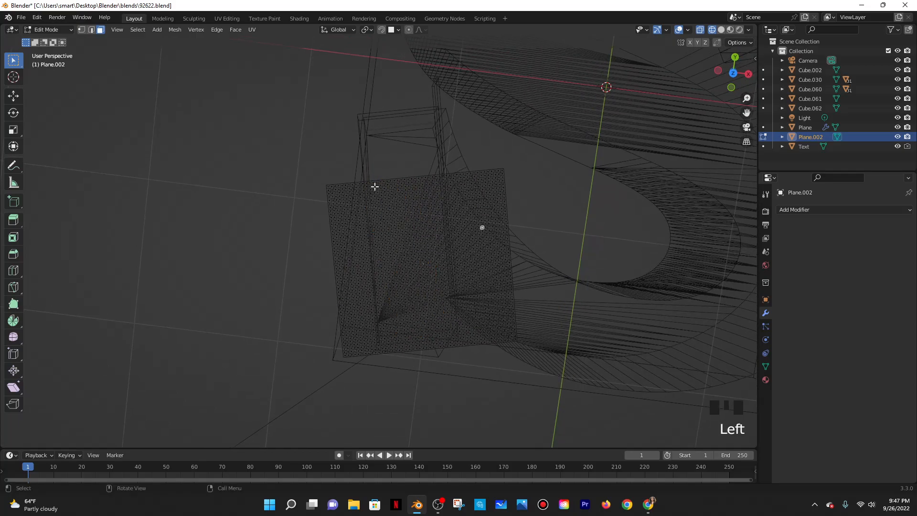
pyautogui.moveTo(367, 183); pyautogui.dragTo(457, 344)
pyautogui.middleClick(547, 254)
pyautogui.click(560, 256)
pyautogui.moveTo(559, 256)
pyautogui.mouseDown(button='middle')
pyautogui.moveTo(548, 258)
pyautogui.moveTo(561, 258)
pyautogui.mouseUp(button='middle')
pyautogui.moveTo(367, 191); pyautogui.dragTo(452, 345)
pyautogui.click(544, 179)
pyautogui.moveTo(499, 226); pyautogui.dragTo(509, 225, button='middle')
pyautogui.moveTo(376, 196); pyautogui.dragTo(444, 347)
pyautogui.click(560, 227)
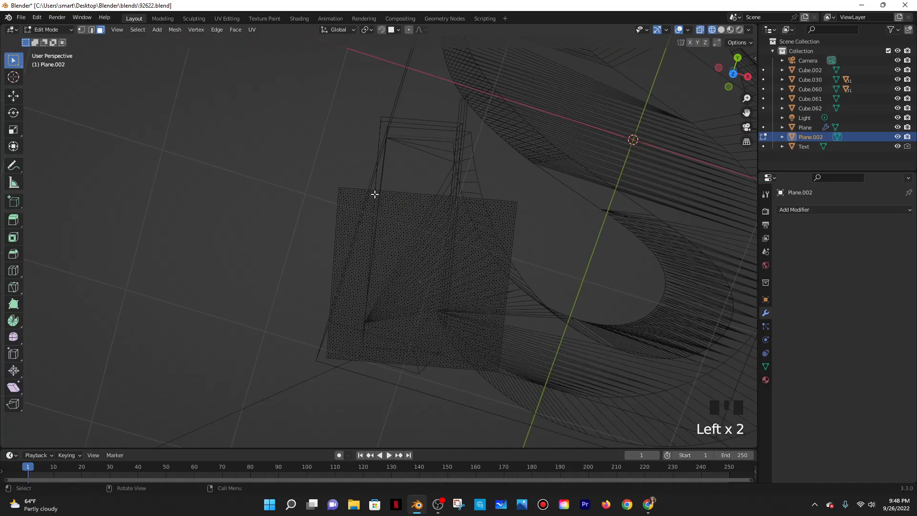
# Box-select the plane's middle block of faces and extend the selection along both of its long edges
pyautogui.moveTo(377, 194); pyautogui.dragTo(440, 349)
pyautogui.moveTo(440, 196); pyautogui.dragTo(445, 320)
pyautogui.keyDown('shift'); pyautogui.moveTo(443, 261); pyautogui.dragTo(440, 289); pyautogui.keyUp('shift')
pyautogui.keyDown('shift'); pyautogui.moveTo(373, 208); pyautogui.dragTo(370, 341); pyautogui.keyUp('shift')
pyautogui.keyDown('shift'); pyautogui.moveTo(372, 219); pyautogui.dragTo(392, 355); pyautogui.keyUp('shift')
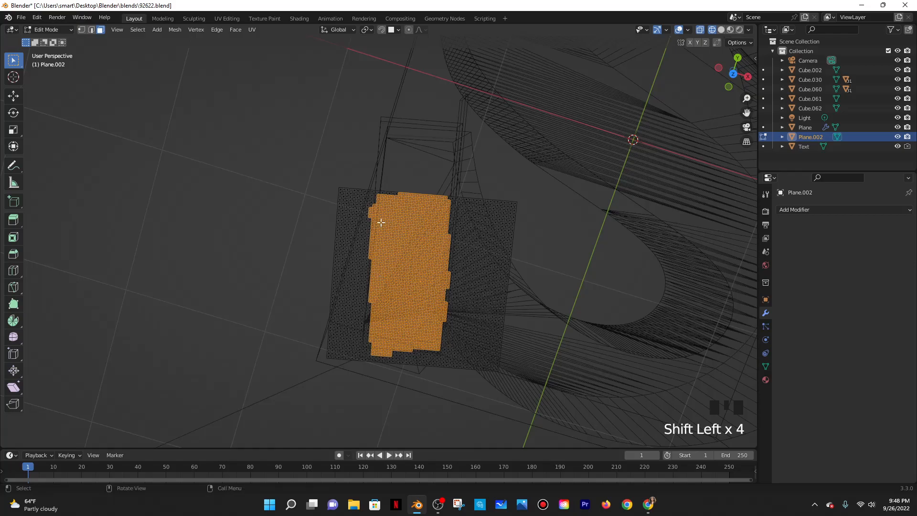
# Rotate the plane by about 12.7° in Object Mode and switch to the top orthographic view
pyautogui.scroll(-2, 381, 223)
pyautogui.press('Tab')
pyautogui.press('Tab')
pyautogui.press('Tab')
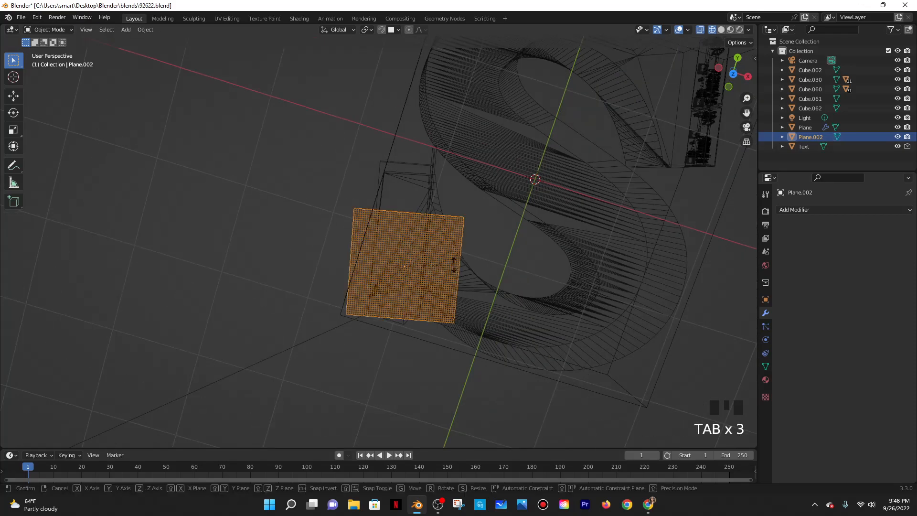
pyautogui.press('r')
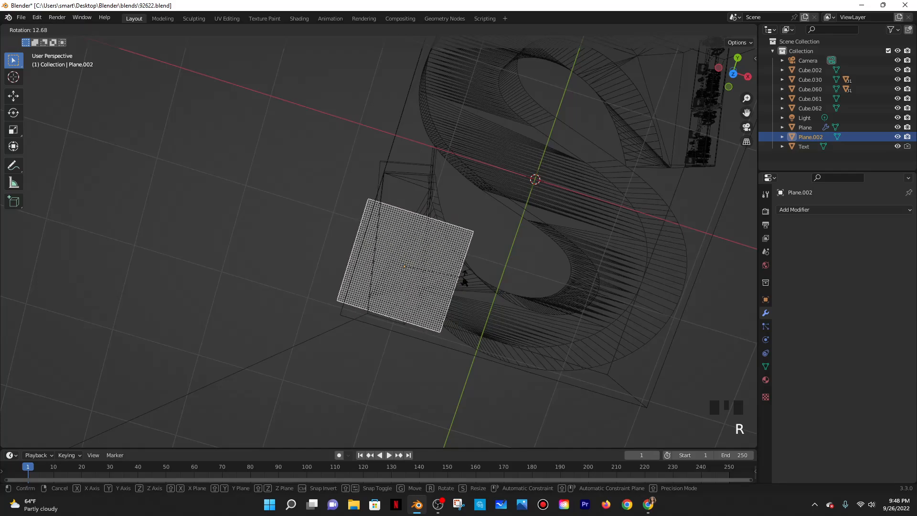
pyautogui.click(463, 281)
pyautogui.press('`')
pyautogui.press('`')
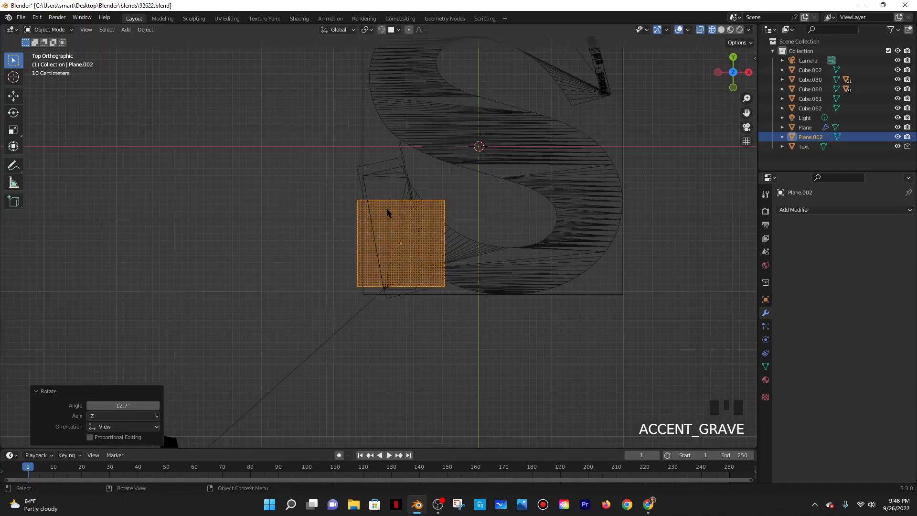
# Replace the plane's face selection in Edit Mode with a clean rectangular block of faces over the bed
pyautogui.scroll(4, 429, 221)
pyautogui.click(405, 176)
pyautogui.click(411, 198)
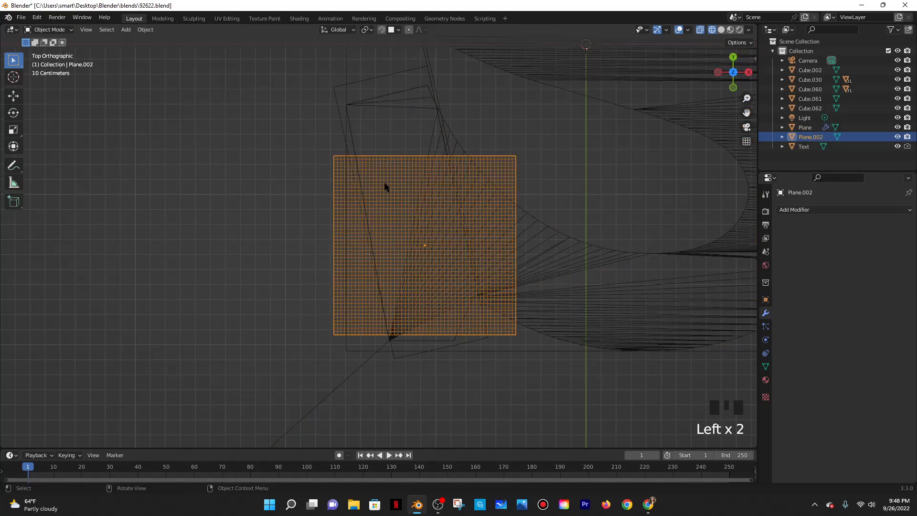
pyautogui.press('Tab')
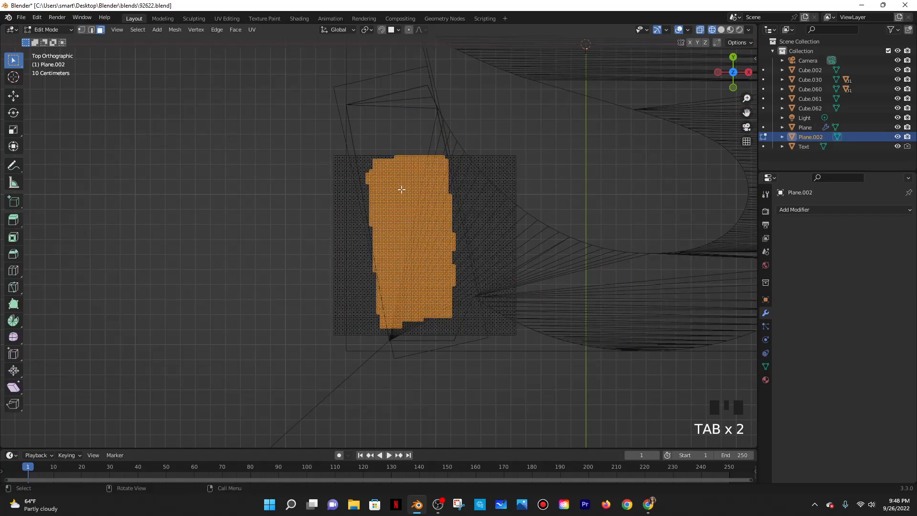
pyautogui.click(389, 168)
pyautogui.moveTo(394, 168); pyautogui.dragTo(470, 329)
pyautogui.click(389, 186)
pyautogui.moveTo(377, 168); pyautogui.dragTo(458, 330)
pyautogui.press('Tab')
pyautogui.press('Tab')
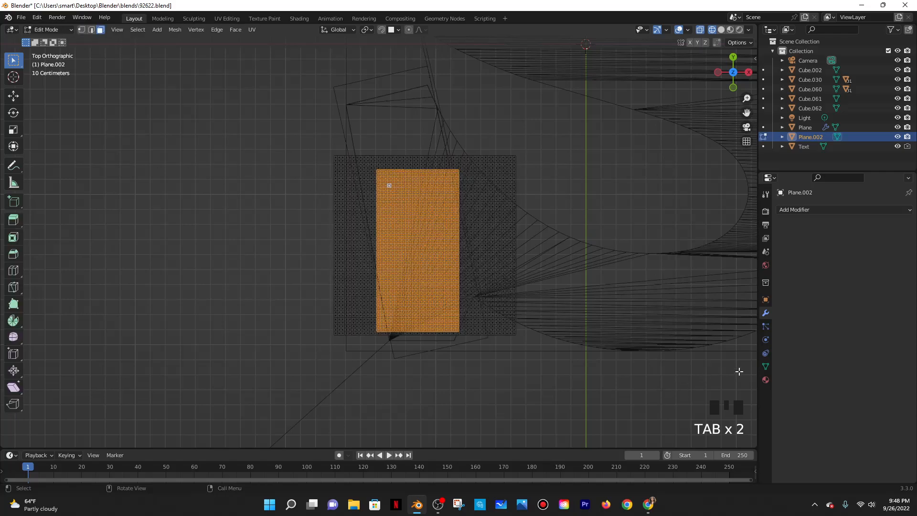
# Create a vertex group on the plane and assign the selected faces to it with a weight of 1.000
pyautogui.click(765, 366)
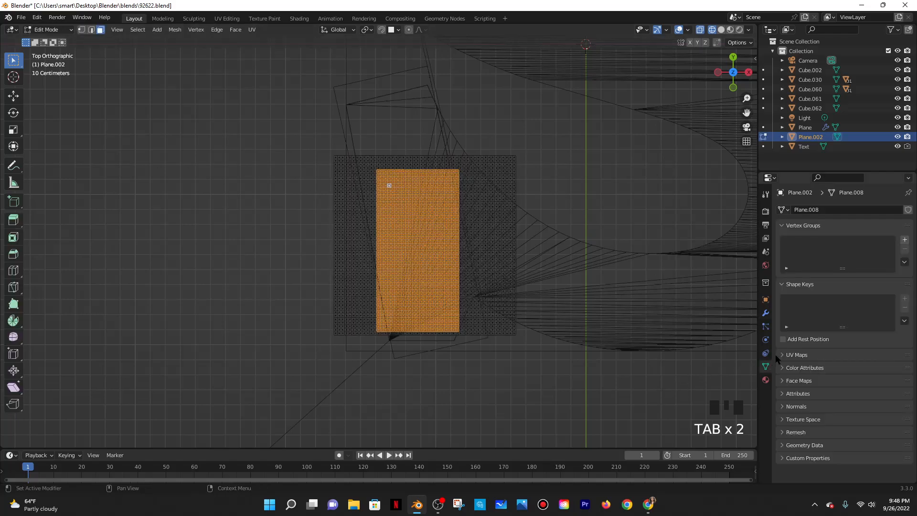
pyautogui.click(904, 240)
pyautogui.click(788, 301)
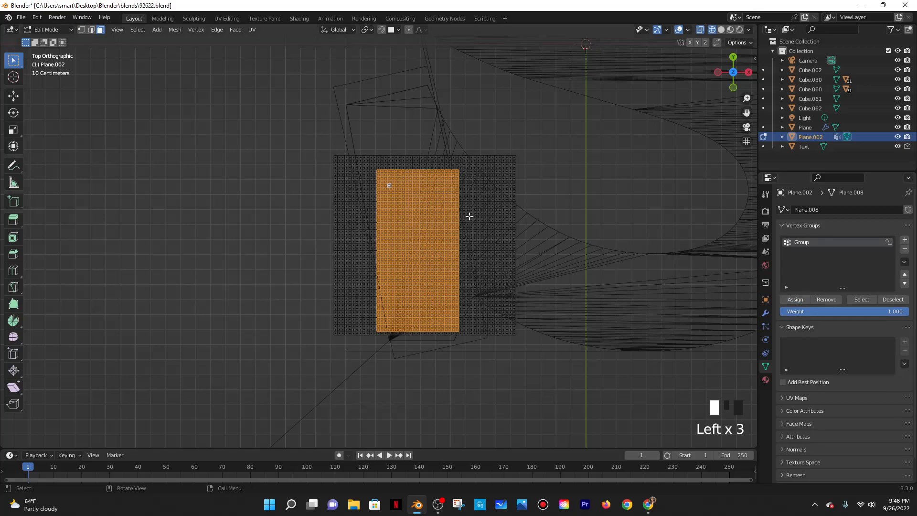
# Check the vertex group's coverage in Weight Paint mode and return to Object Mode
pyautogui.click(42, 30)
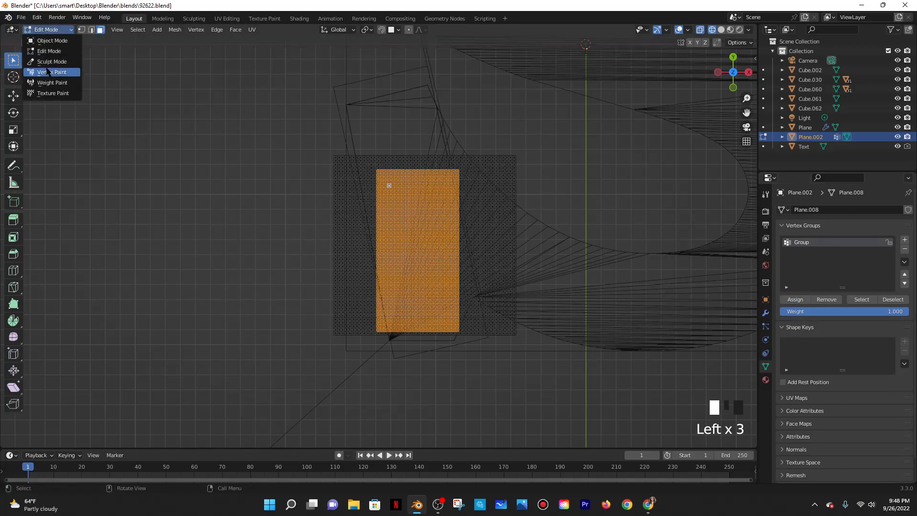
pyautogui.click(47, 83)
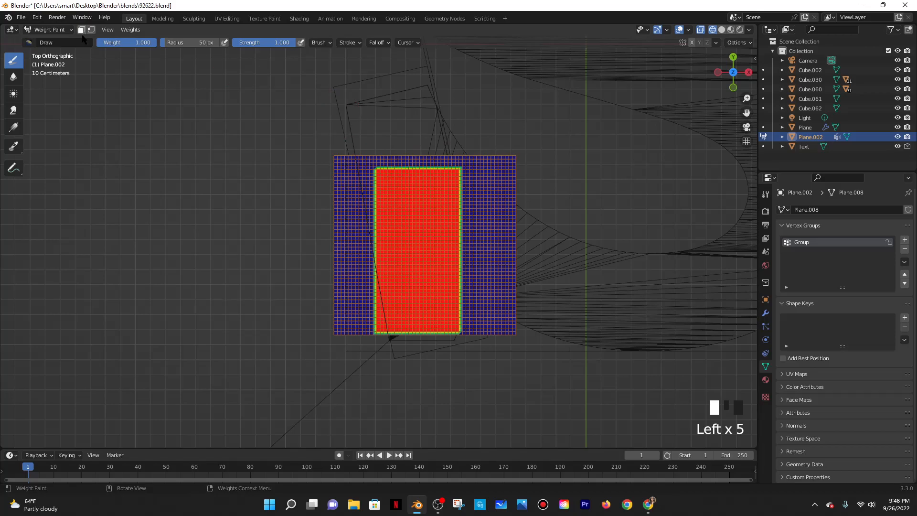
pyautogui.click(48, 29)
pyautogui.click(47, 42)
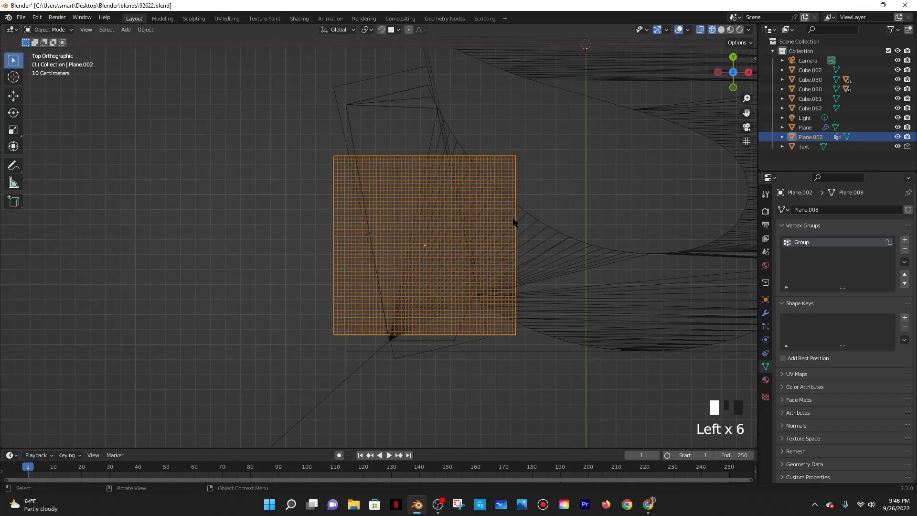
# Select the plane's whole mesh in Edit Mode and rotate it about -11.45° to line up with the bed
pyautogui.press('Tab')
pyautogui.moveTo(521, 210); pyautogui.dragTo(516, 199, button='middle')
pyautogui.scroll(-3, 519, 214)
pyautogui.press('r')
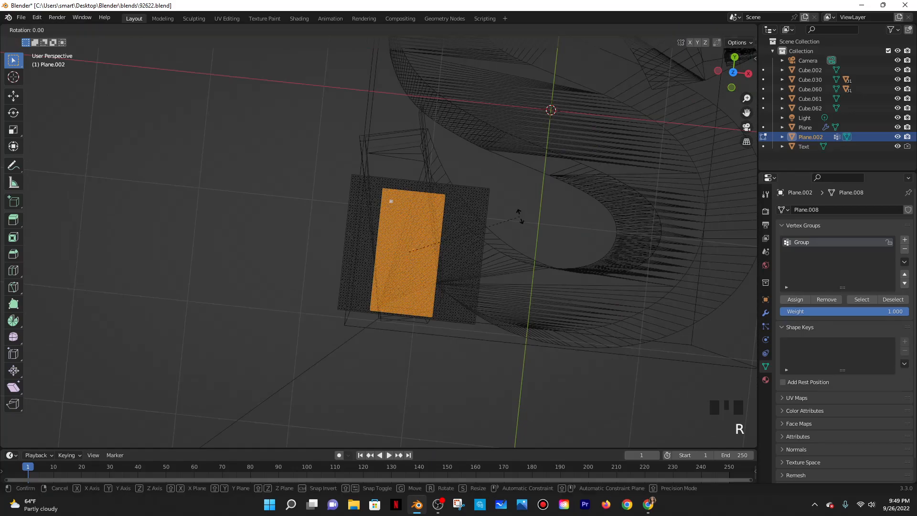
pyautogui.rightClick(488, 206)
pyautogui.press('a')
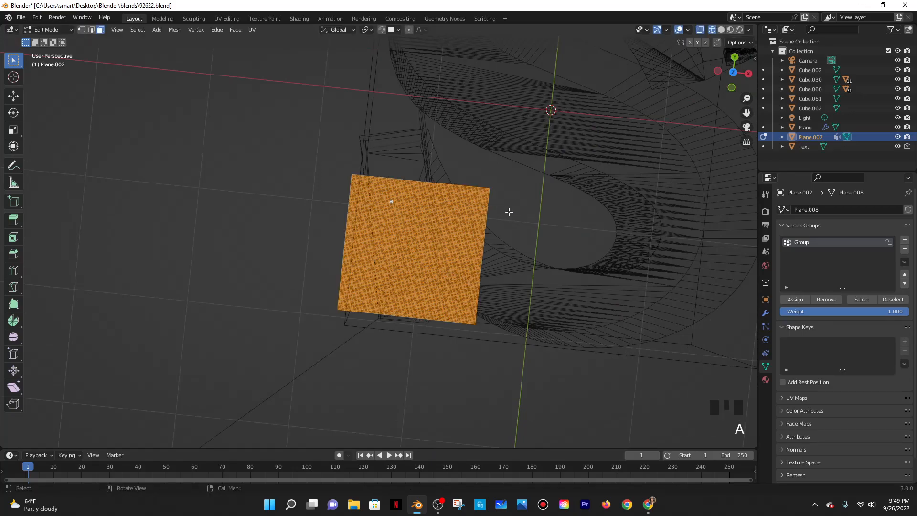
pyautogui.press('r')
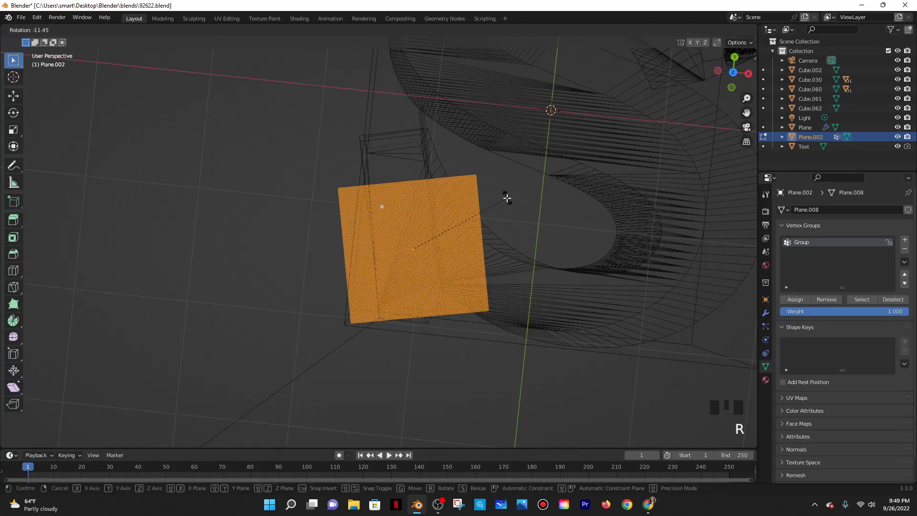
pyautogui.press('Tab')
pyautogui.press('Tab')
pyautogui.click(427, 221)
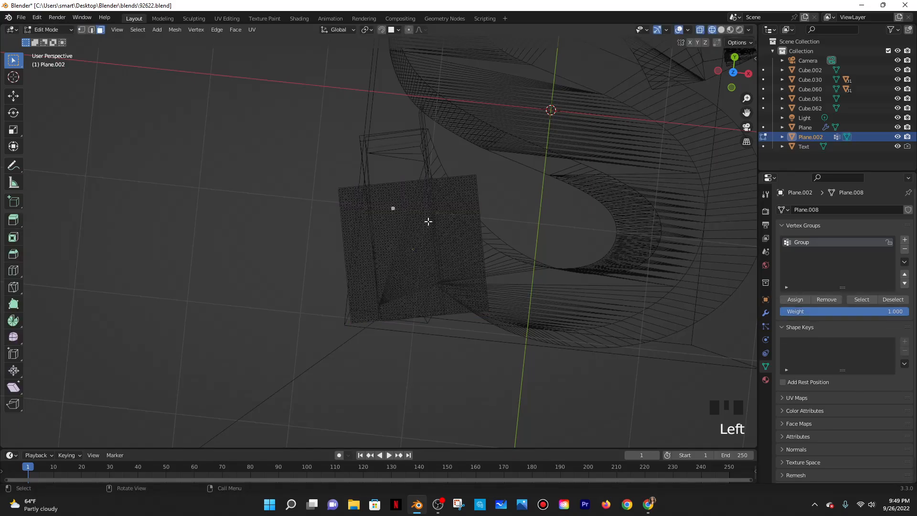
# Save the file from Object Mode and switch the viewport to solid shading
pyautogui.press('Tab')
pyautogui.moveTo(470, 201); pyautogui.dragTo(513, 152, button='middle')
pyautogui.press('Tab')
pyautogui.press('Tab')
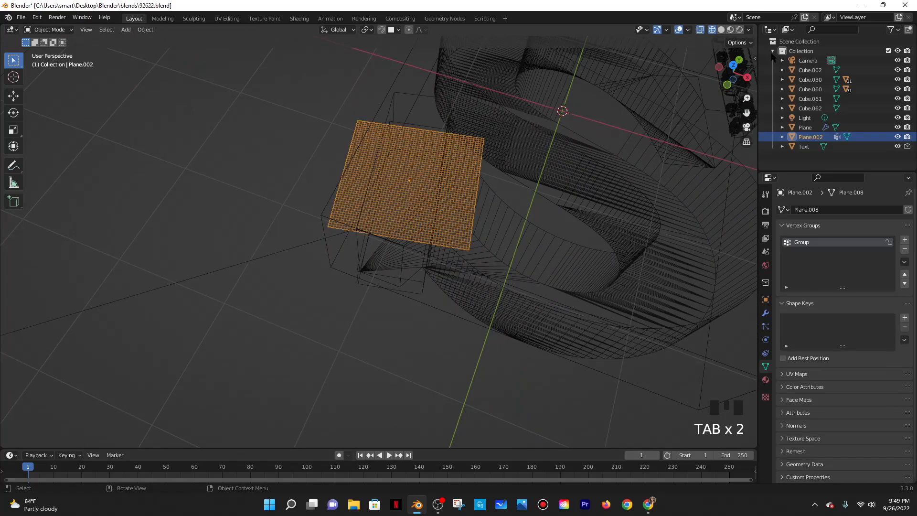
pyautogui.hotkey('ctrl', 's')
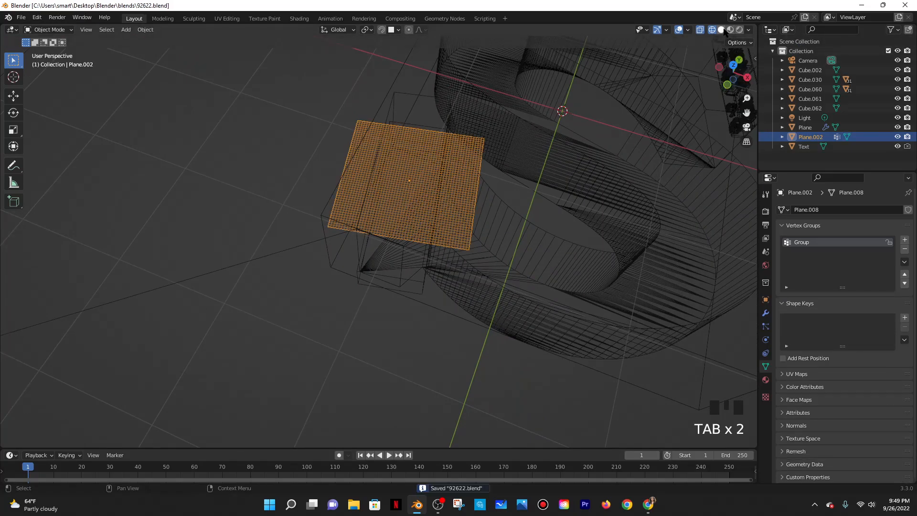
pyautogui.click(721, 29)
pyautogui.moveTo(580, 272); pyautogui.dragTo(522, 206, button='middle')
pyautogui.moveTo(627, 273); pyautogui.dragTo(630, 287, button='middle')
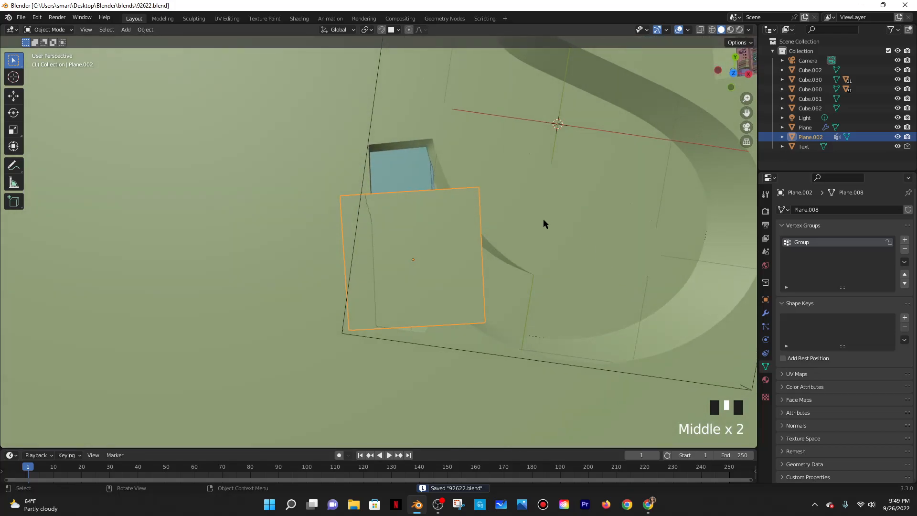
# Add Cloth physics to the plane and enable its Pressure option
pyautogui.click(766, 381)
pyautogui.click(766, 340)
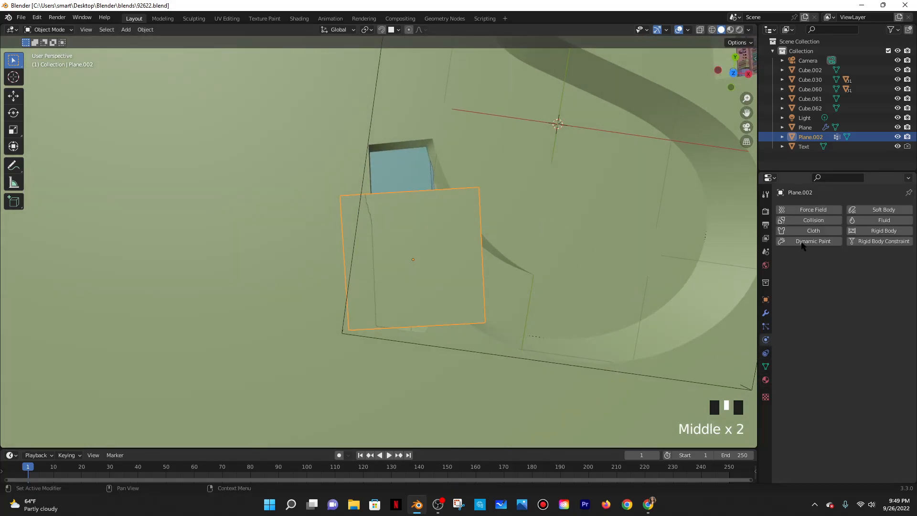
pyautogui.click(814, 232)
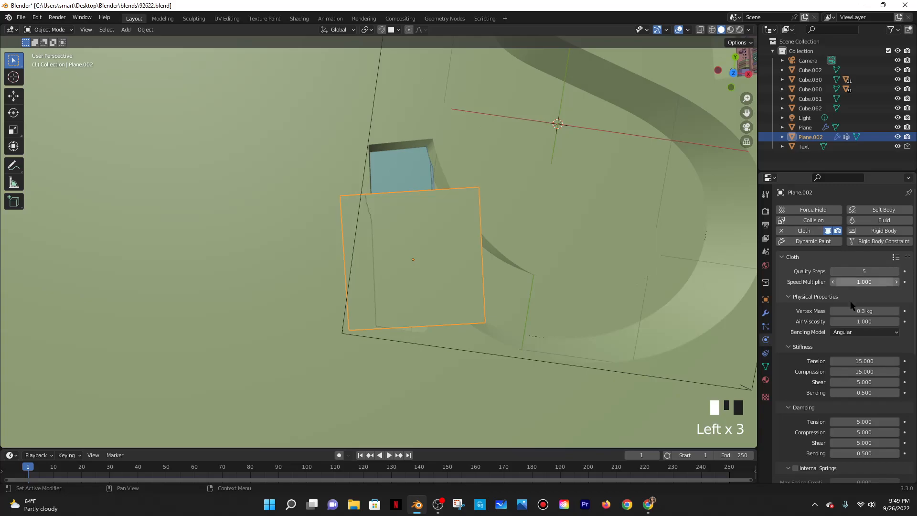
pyautogui.scroll(-10, 851, 303)
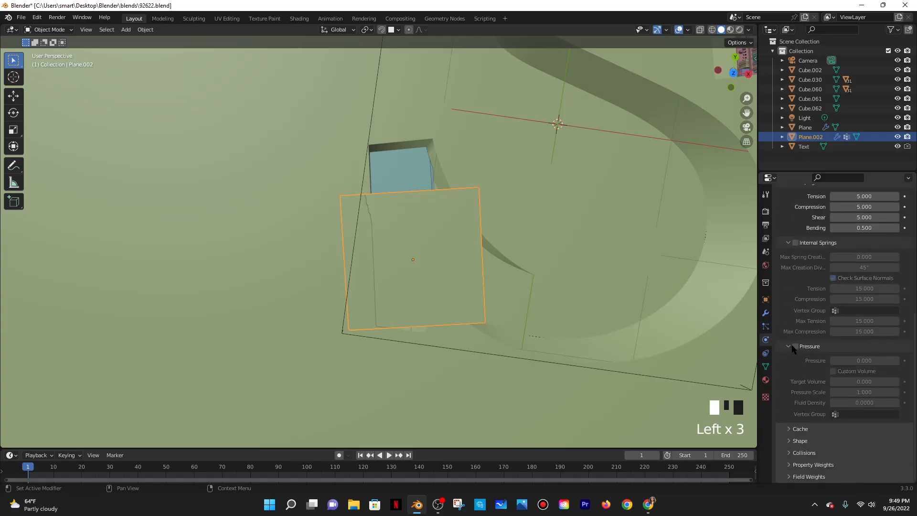
pyautogui.click(794, 346)
# Set the cloth's Shape pin group to Group and save the file
pyautogui.click(800, 440)
pyautogui.scroll(-3, 807, 429)
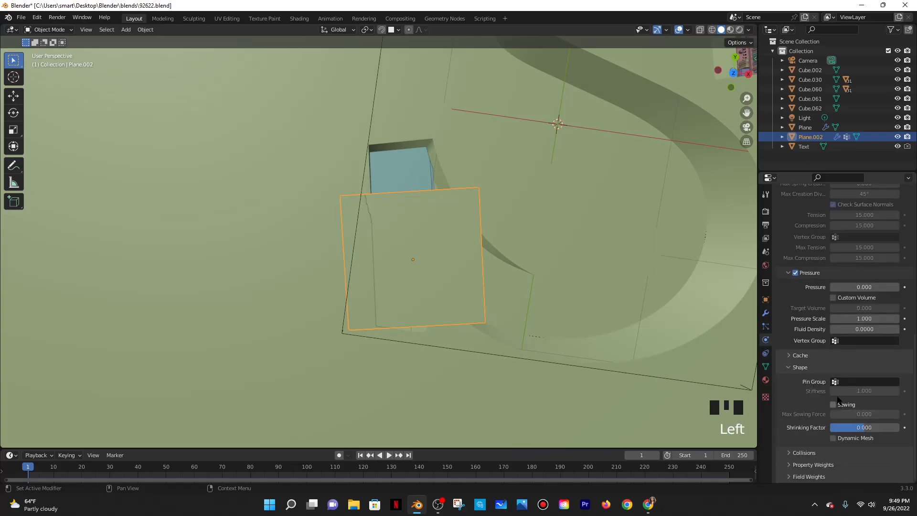
pyautogui.click(855, 381)
pyautogui.click(824, 398)
pyautogui.hotkey('ctrl', 's')
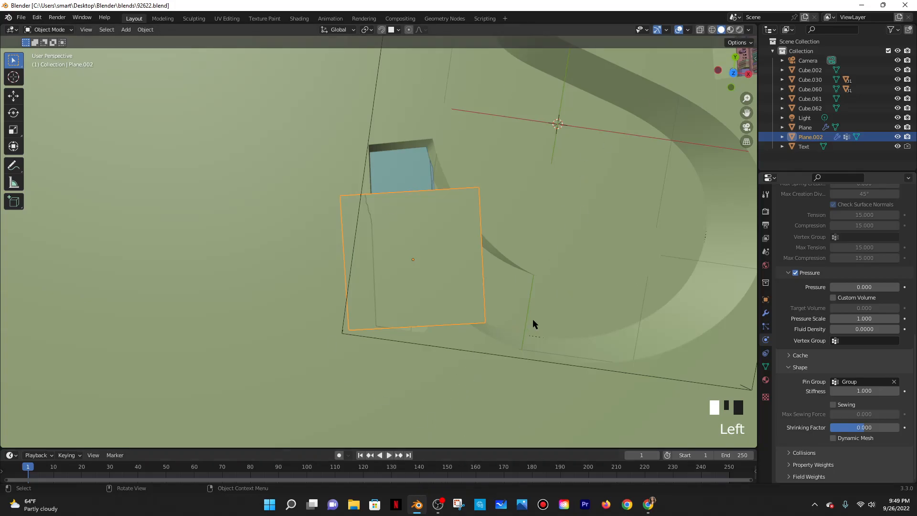
# Play the cloth simulation and examine how the plane drapes over the bed
pyautogui.click(432, 429)
pyautogui.press('space')
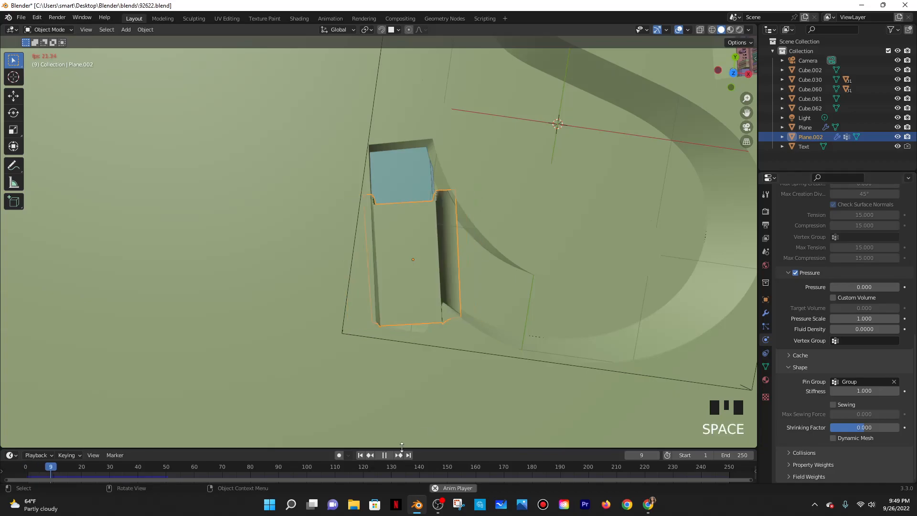
pyautogui.moveTo(468, 239)
pyautogui.mouseDown(button='middle')
pyautogui.moveTo(467, 269)
pyautogui.moveTo(452, 219)
pyautogui.moveTo(441, 257)
pyautogui.moveTo(363, 281)
pyautogui.moveTo(500, 238)
pyautogui.moveTo(528, 272)
pyautogui.moveTo(457, 252)
pyautogui.moveTo(457, 225)
pyautogui.mouseUp(button='middle')
pyautogui.scroll(3, 488, 261)
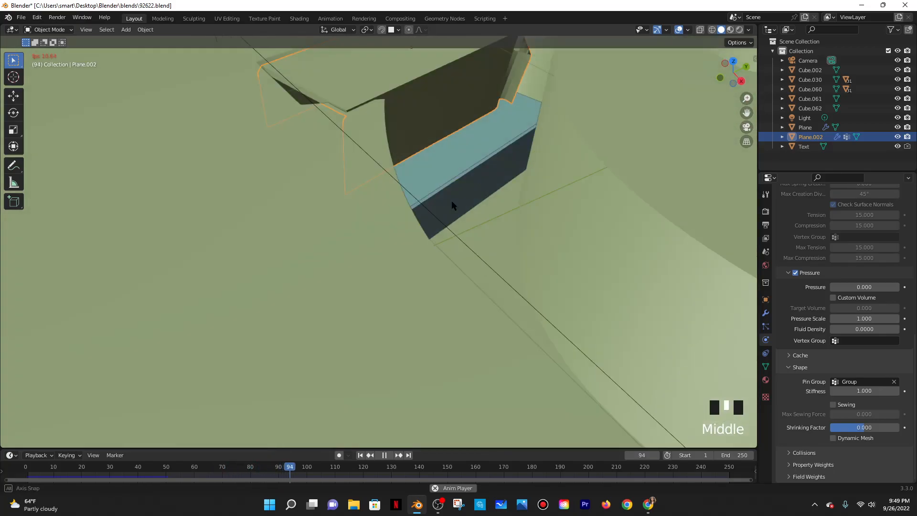
# Apply Shade Smooth to the cloth plane and stop the simulation playback
pyautogui.rightClick(449, 120)
pyautogui.click(449, 121)
pyautogui.rightClick(454, 100)
pyautogui.click(454, 104)
pyautogui.rightClick(454, 100)
pyautogui.click(453, 90)
pyautogui.moveTo(453, 89); pyautogui.dragTo(486, 179, button='middle')
pyautogui.moveTo(479, 181); pyautogui.dragTo(438, 436, button='middle')
pyautogui.click(384, 455)
# Try to lower the cloth plane along the Z axis toward the bed and undo the move
pyautogui.moveTo(487, 327); pyautogui.dragTo(497, 299, button='middle')
pyautogui.press('g')
pyautogui.press('z')
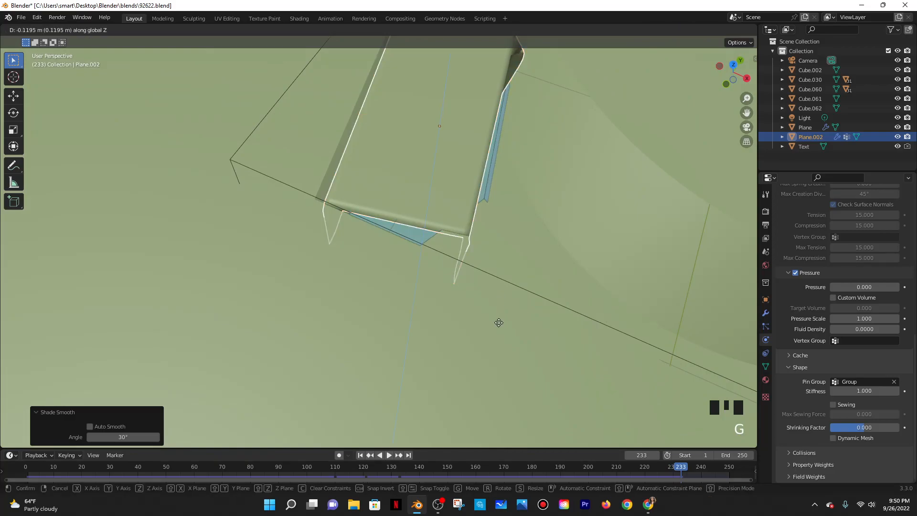
pyautogui.scroll(-3, 424, 170)
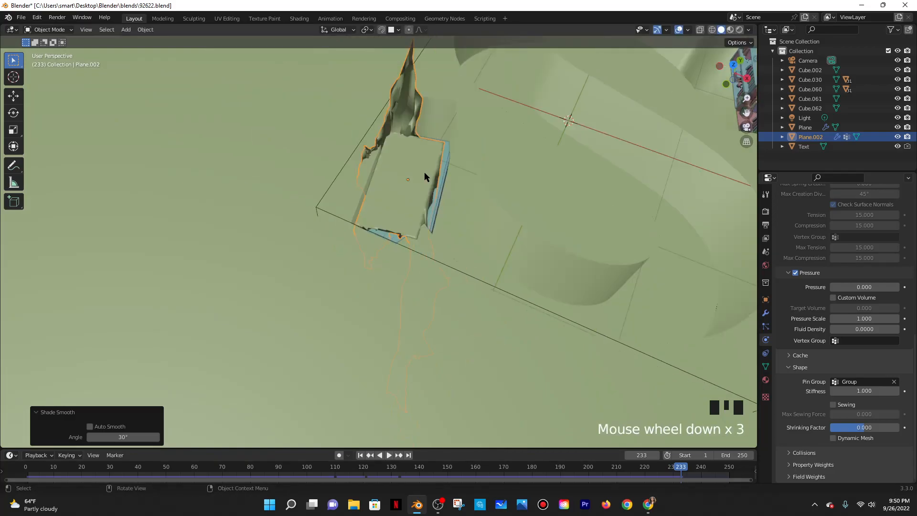
pyautogui.hotkey('ctrl', 'z')
# Scrub through the timeline to review the cloth's drape from the bed's open side
pyautogui.moveTo(461, 210); pyautogui.dragTo(402, 256, button='middle')
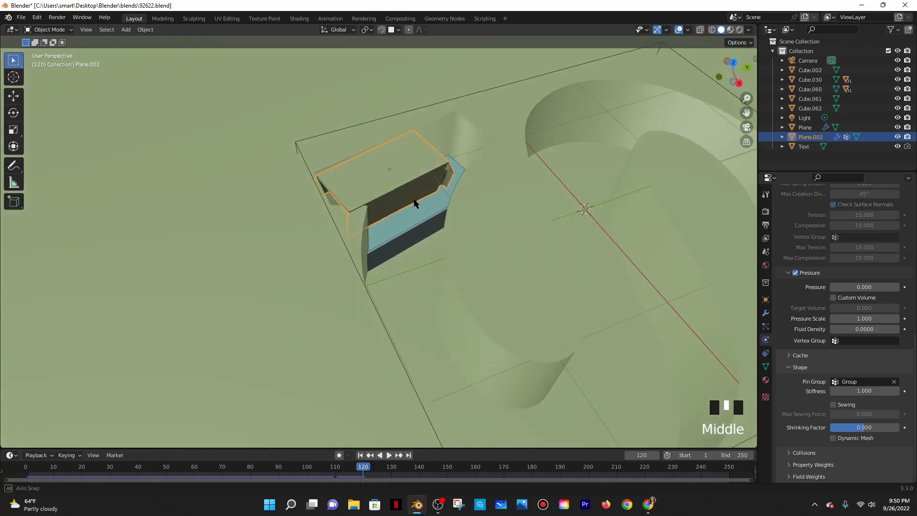
pyautogui.scroll(4, 402, 258)
pyautogui.moveTo(363, 469); pyautogui.dragTo(150, 458)
pyautogui.scroll(-3, 458, 215)
pyautogui.moveTo(274, 467); pyautogui.dragTo(446, 474)
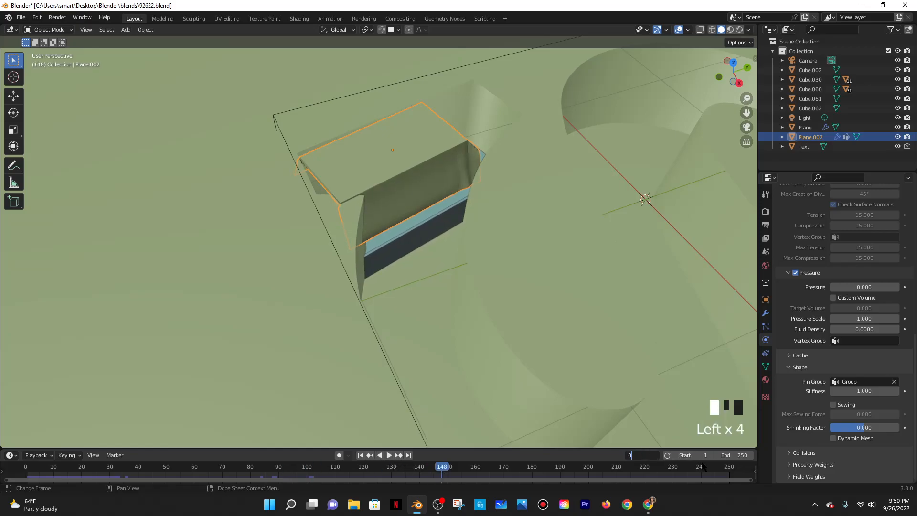
# Replay the cloth simulation from frame 0 and stop it at frame 105
pyautogui.press('Return')
pyautogui.click(389, 455)
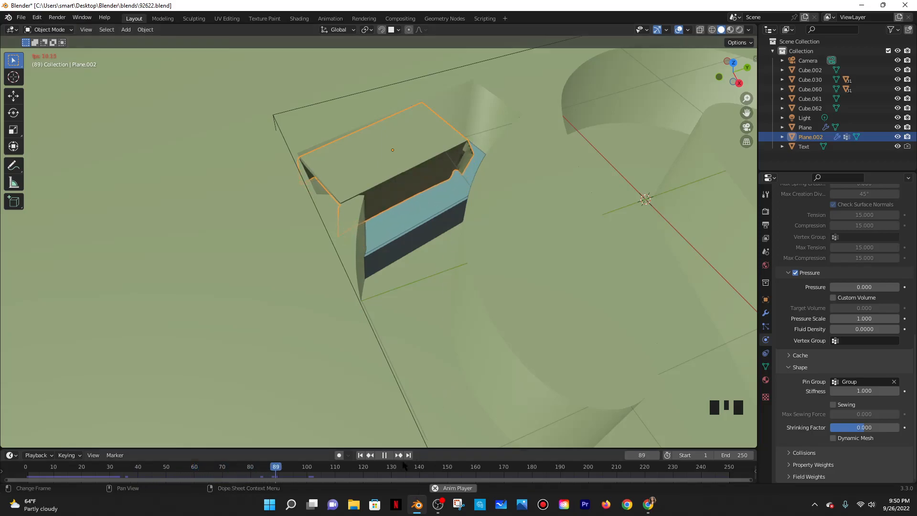
pyautogui.click(385, 456)
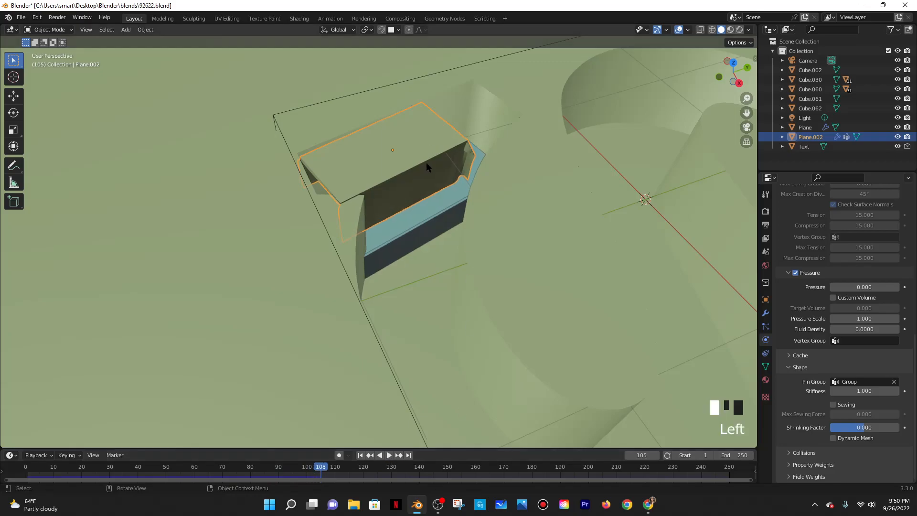
# Convert the simulated cloth plane to a regular mesh
pyautogui.scroll(3, 427, 165)
pyautogui.scroll(-2, 347, 110)
pyautogui.click(145, 29)
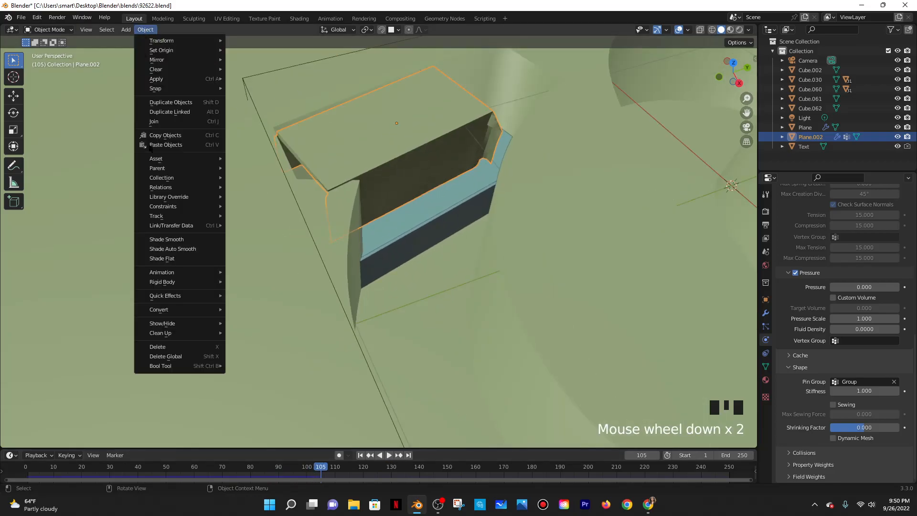
pyautogui.moveTo(179, 310)
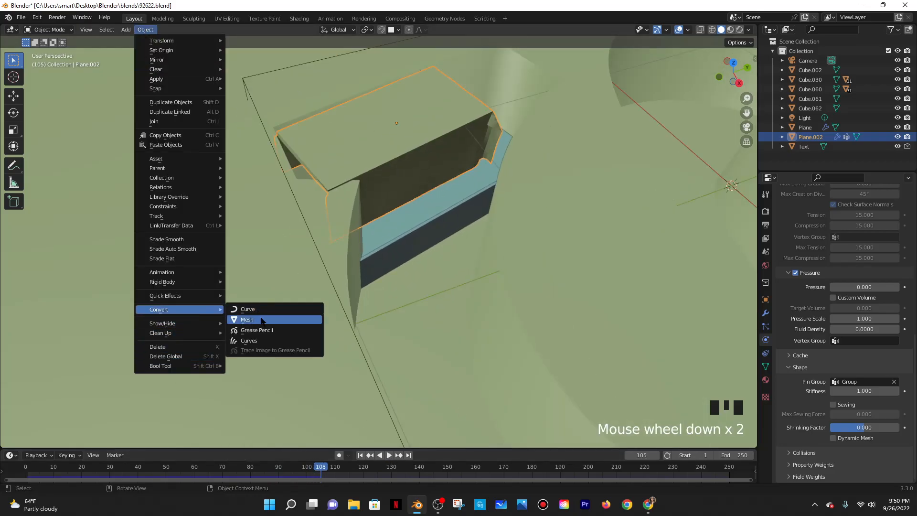
pyautogui.click(246, 319)
# Lower the cloth cover about 0.51 m along Z onto the bed and scale it to about 1.15 along X
pyautogui.press('g')
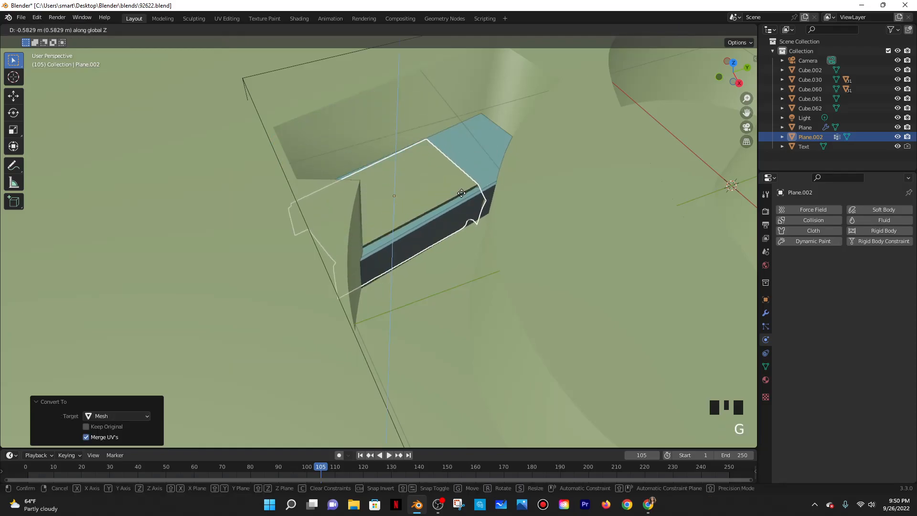
pyautogui.click(460, 203)
pyautogui.moveTo(461, 205); pyautogui.dragTo(488, 248, button='middle')
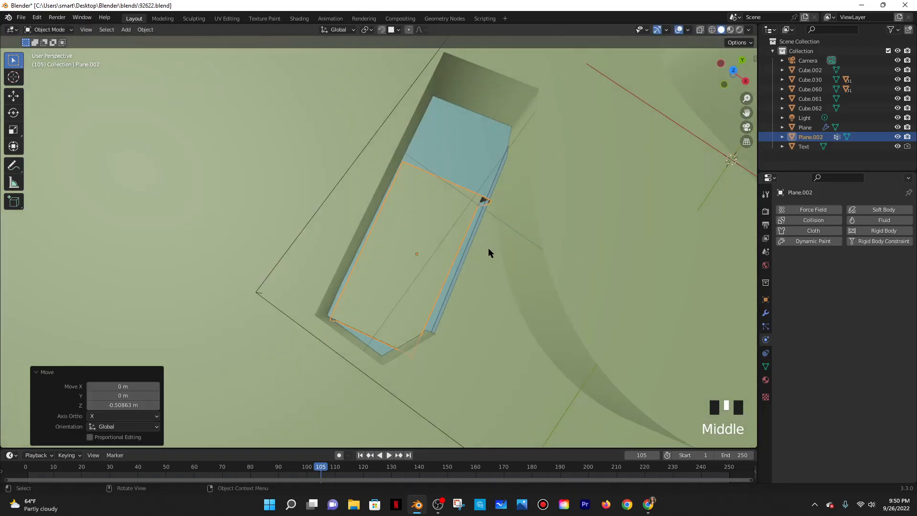
pyautogui.press('s')
pyautogui.press('x')
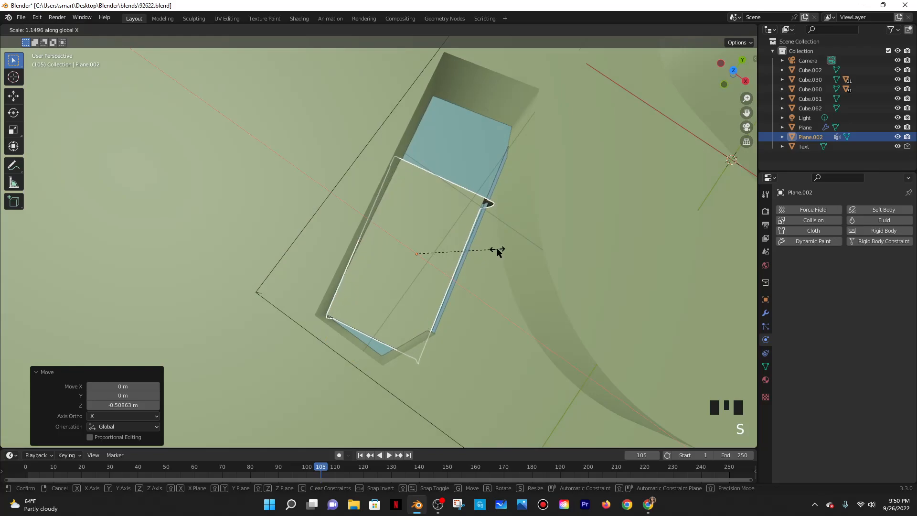
pyautogui.click(497, 250)
# Shift the cover about 0.042 m along X and rotate it about 0.77° in the view plane
pyautogui.press('g')
pyautogui.press('x')
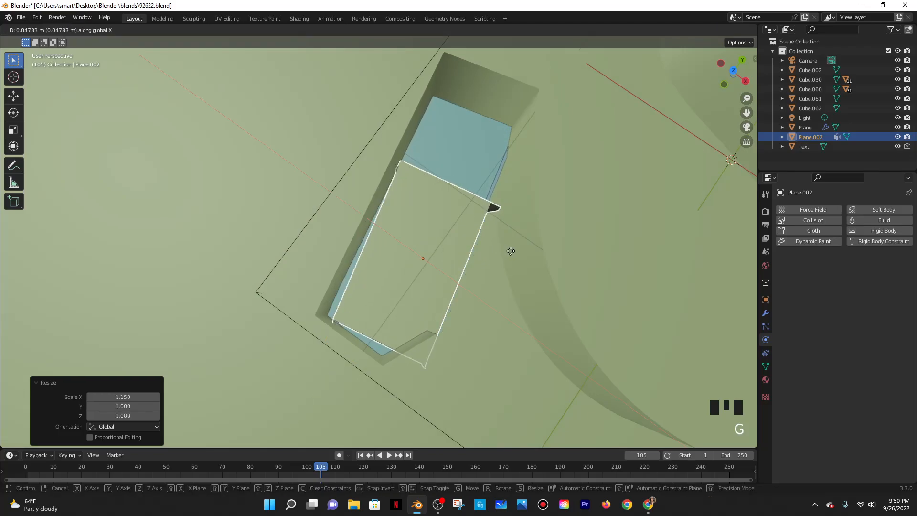
pyautogui.click(504, 252)
pyautogui.press('r')
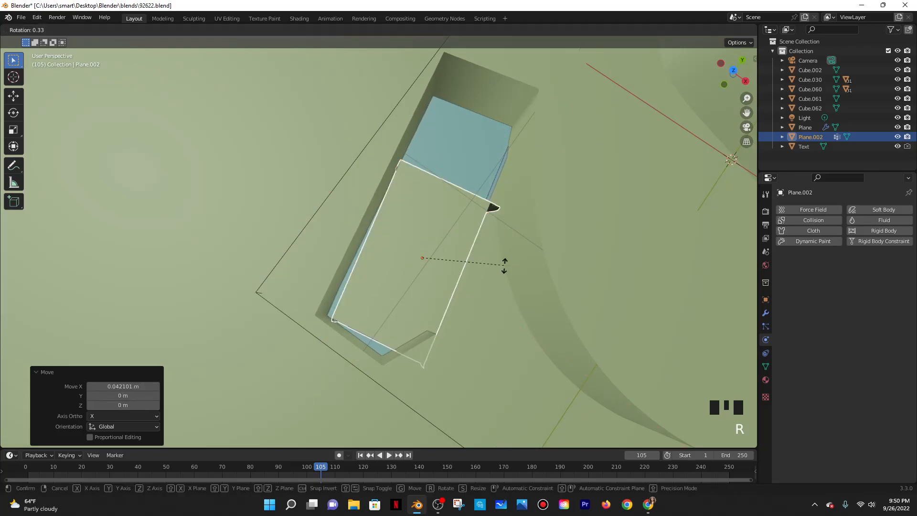
pyautogui.click(503, 266)
# Move the cover about 0.036 m in the negative X direction to center it over the bed
pyautogui.press('g')
pyautogui.press('y')
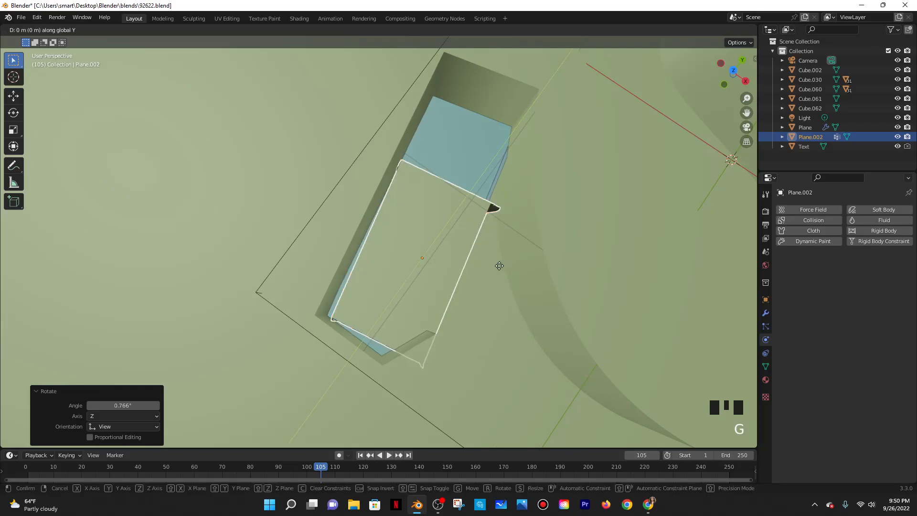
pyautogui.press('x')
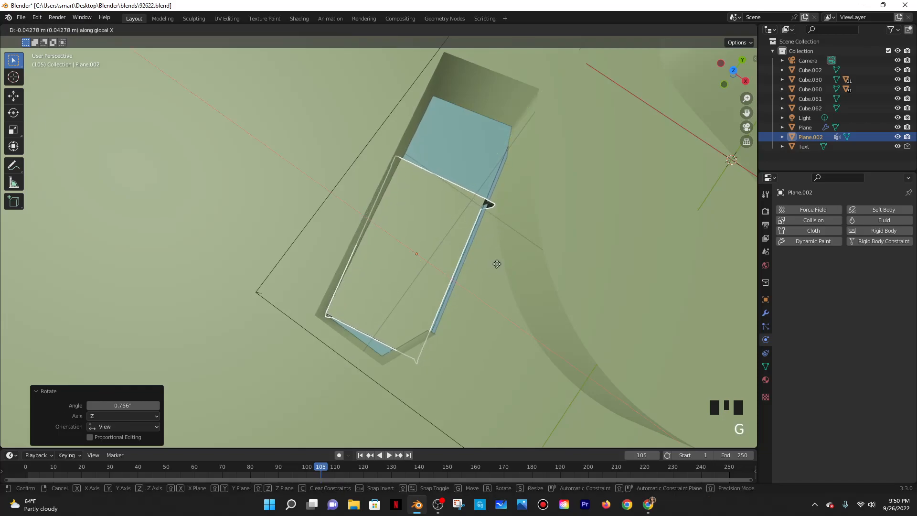
pyautogui.click(497, 264)
# Scale the cover to about 1.12 along Y and rotate it about -0.92° in the view plane
pyautogui.moveTo(501, 287); pyautogui.dragTo(512, 284, button='middle')
pyautogui.press('s')
pyautogui.press('z')
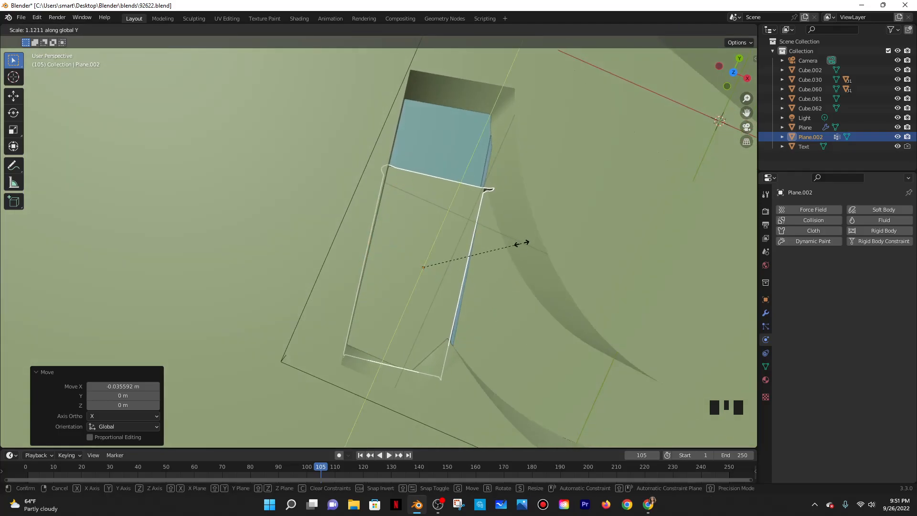
pyautogui.click(531, 290)
pyautogui.press('r')
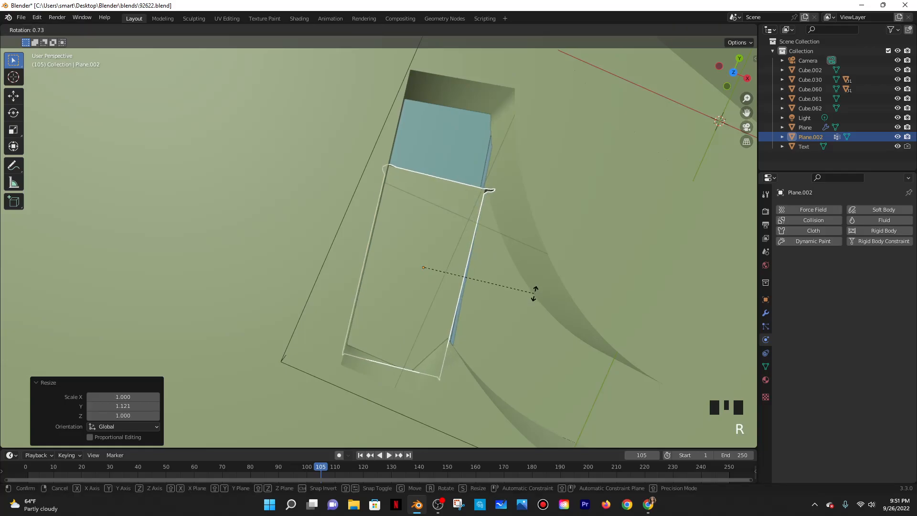
pyautogui.click(535, 290)
# Scale the cover to about 1.02 along X and nudge it slightly along Y, then deselect it
pyautogui.press('g')
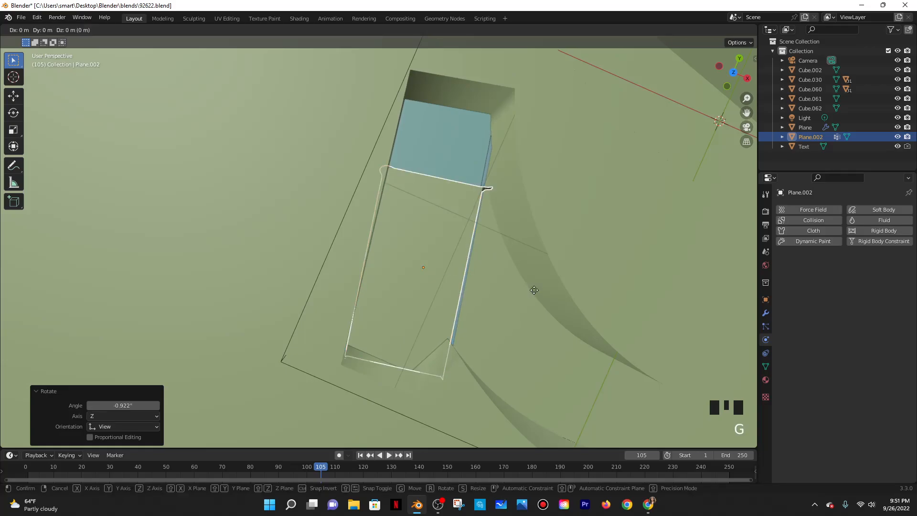
pyautogui.press('s')
pyautogui.press('x')
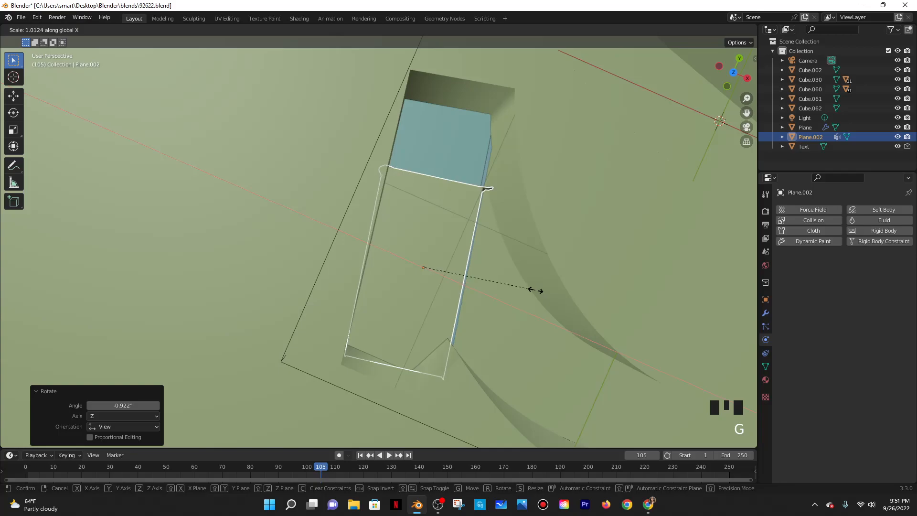
pyautogui.click(535, 289)
pyautogui.press('g')
pyautogui.press('g')
pyautogui.press('y')
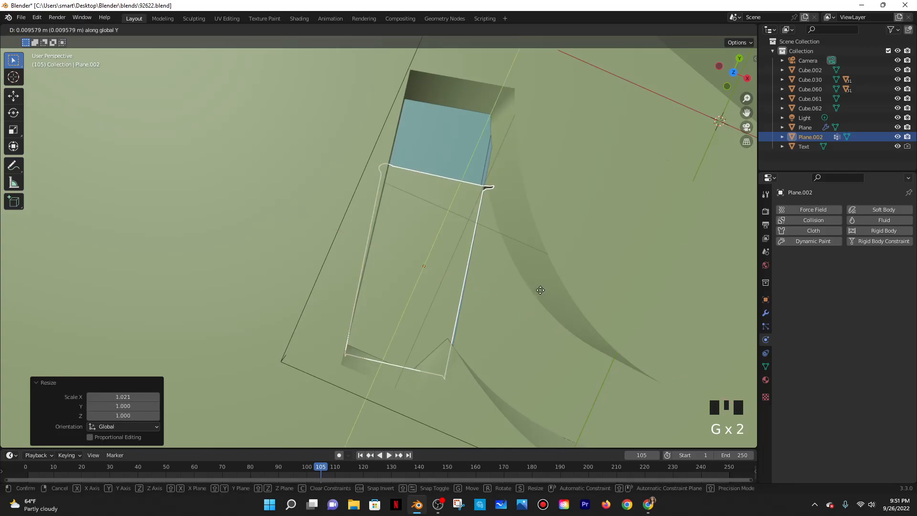
pyautogui.click(541, 287)
pyautogui.click(548, 280)
# Delete the Cube.062 block at the bed, underneath the cloth cover
pyautogui.moveTo(548, 281); pyautogui.dragTo(579, 248, button='middle')
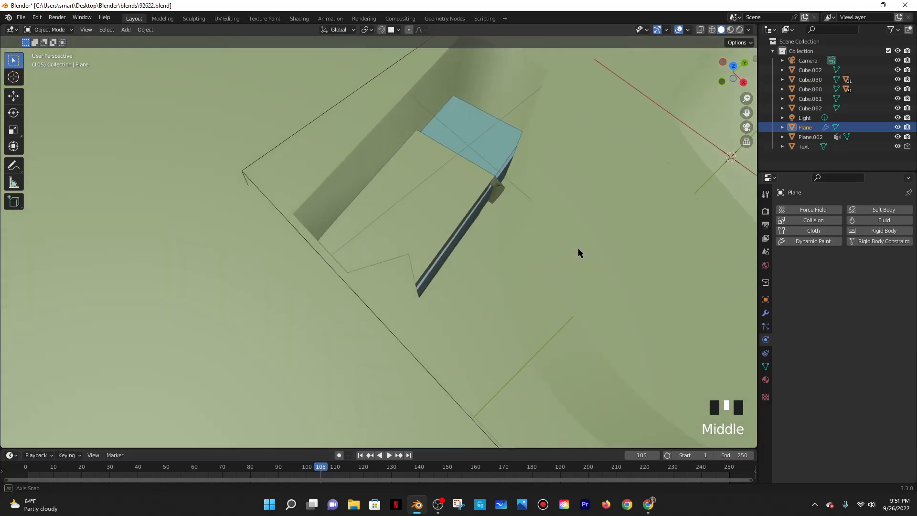
pyautogui.click(486, 201)
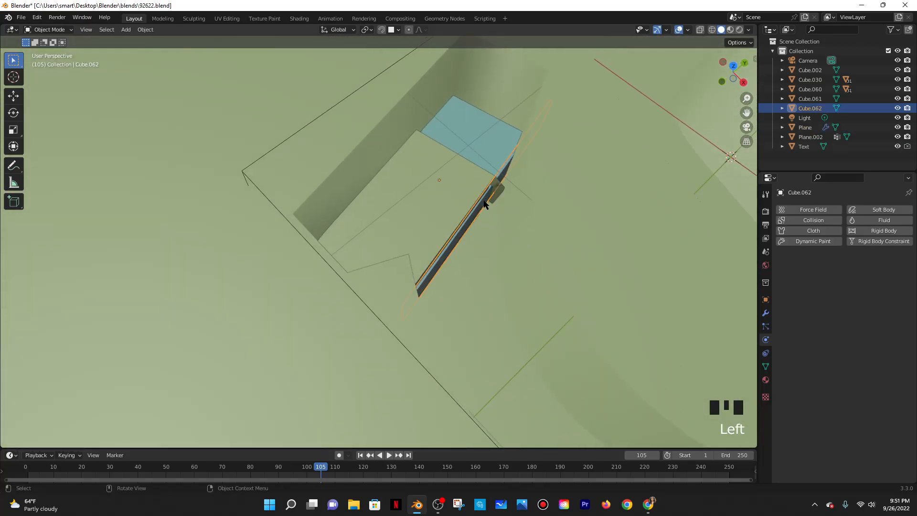
pyautogui.scroll(4, 482, 202)
pyautogui.scroll(-2, 483, 202)
pyautogui.moveTo(590, 215); pyautogui.dragTo(564, 214, button='middle')
pyautogui.press('x')
pyautogui.click(520, 205)
# Select the cloth cover and apply Shade Smooth to it
pyautogui.click(529, 191)
pyautogui.moveTo(571, 225); pyautogui.dragTo(439, 262, button='middle')
pyautogui.rightClick(564, 144)
pyautogui.rightClick(564, 146)
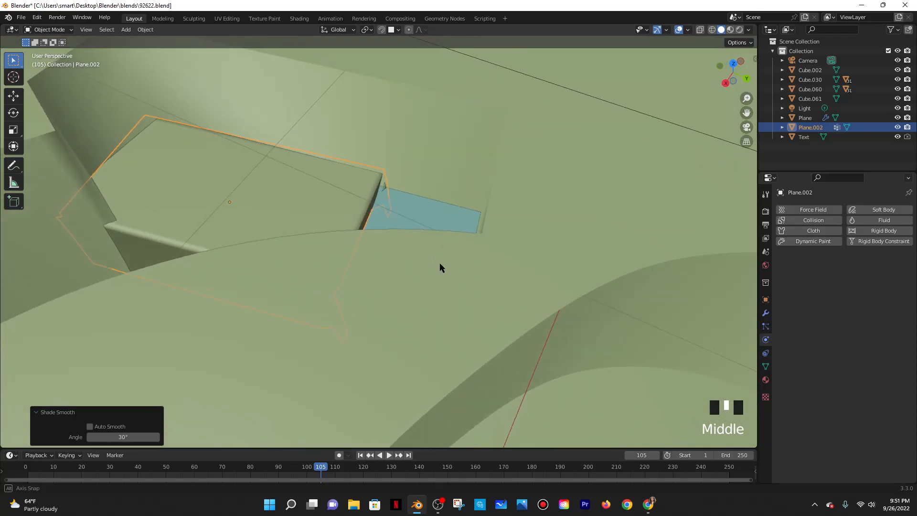
pyautogui.scroll(2, 384, 210)
pyautogui.moveTo(385, 210); pyautogui.dragTo(498, 236, button='middle')
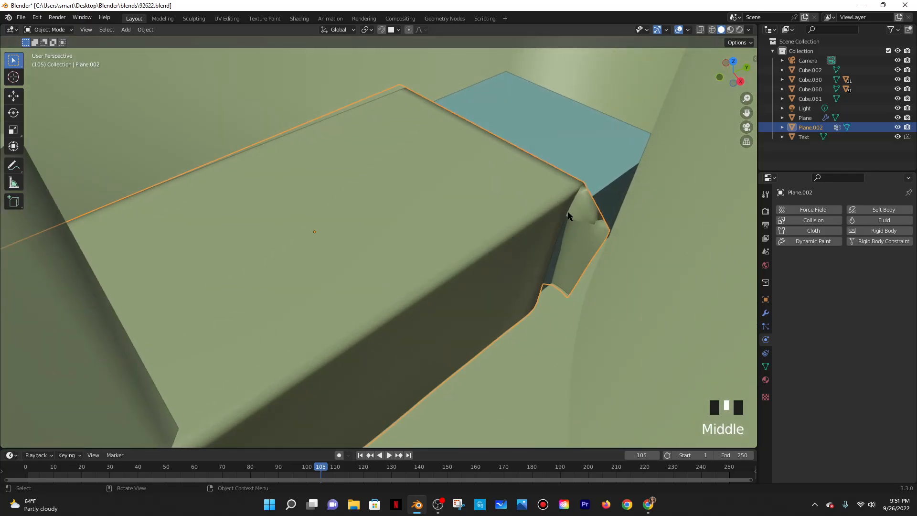
pyautogui.press('s')
pyautogui.press('x')
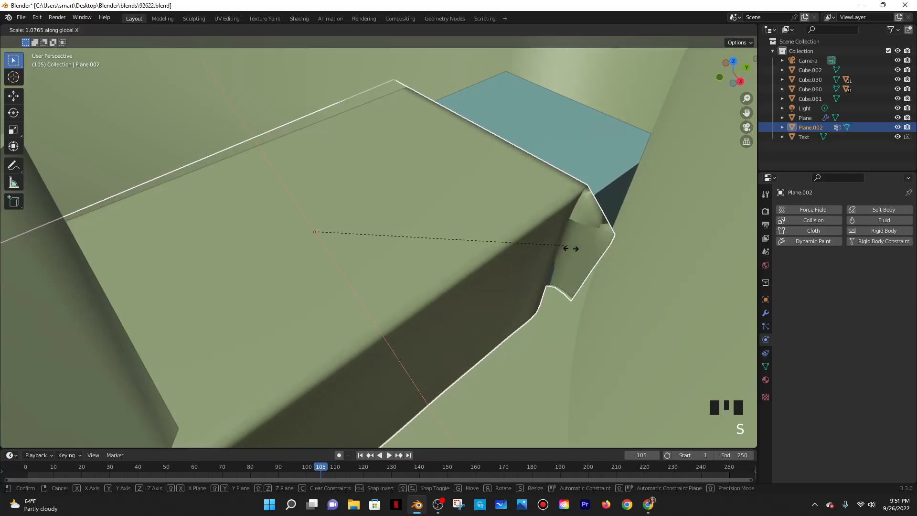
pyautogui.rightClick(575, 252)
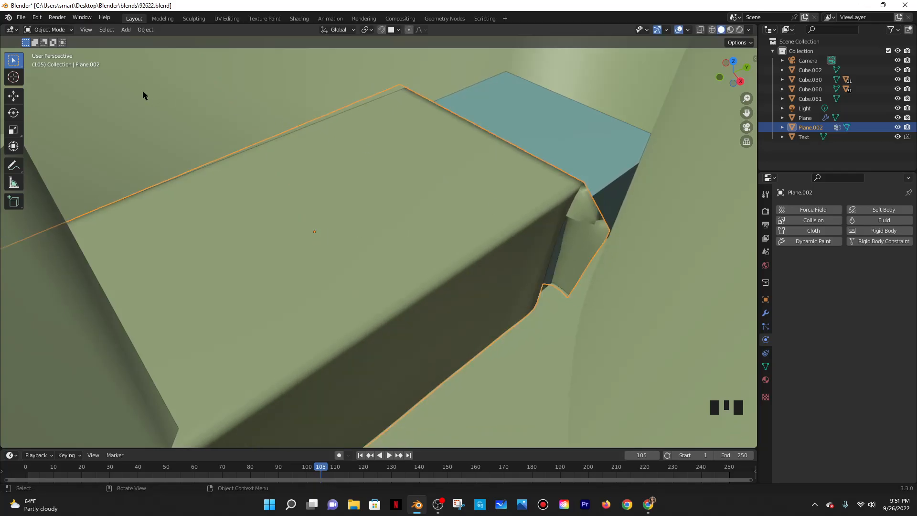
# Switch the cover to Sculpt Mode, widen the toolbar to show tool names and choose the Cloth brush
pyautogui.click(56, 31)
pyautogui.click(57, 62)
pyautogui.moveTo(24, 127)
pyautogui.mouseDown()
pyautogui.moveTo(57, 143)
pyautogui.moveTo(78, 195)
pyautogui.mouseUp()
pyautogui.scroll(-10, 81, 201)
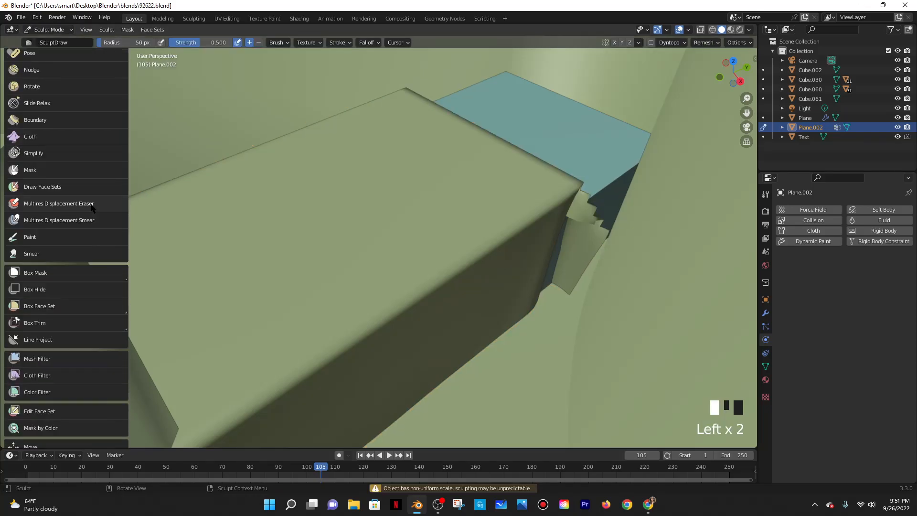
pyautogui.click(33, 137)
# Try pulling the cover's hanging corner flap with the Cloth brush and undo the strokes
pyautogui.moveTo(554, 254)
pyautogui.mouseDown()
pyautogui.moveTo(574, 219)
pyautogui.moveTo(598, 224)
pyautogui.mouseUp()
pyautogui.click(558, 226)
pyautogui.moveTo(599, 225); pyautogui.dragTo(599, 237)
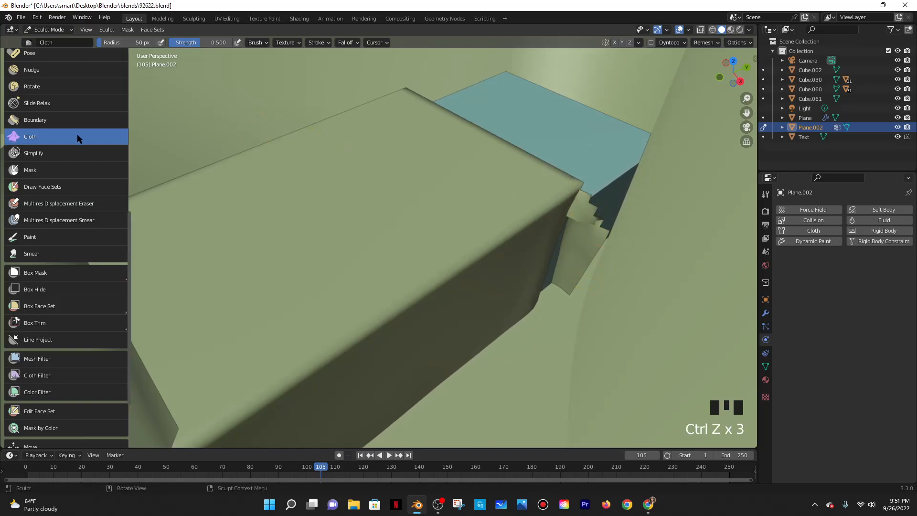
# Look through the sculpt brushes and sculpt the flap at the cover's exposed corner
pyautogui.scroll(4, 79, 133)
pyautogui.scroll(13, 50, 127)
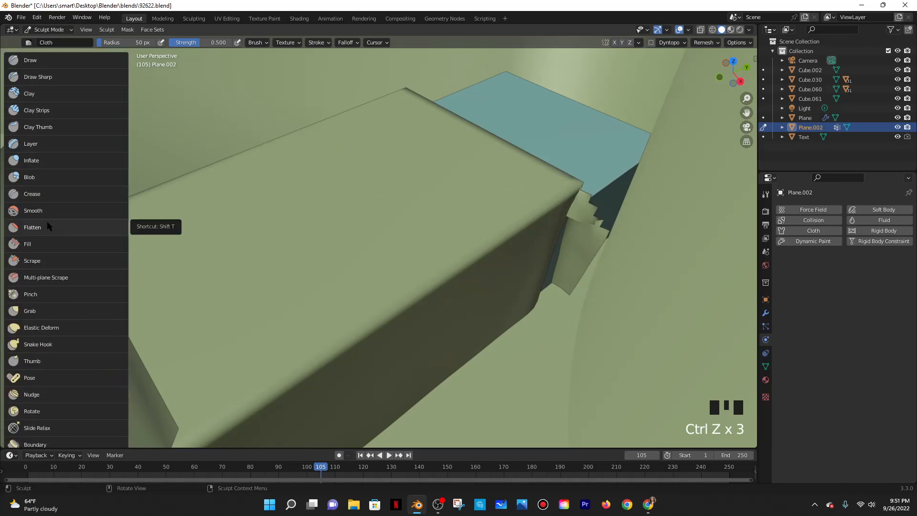
pyautogui.moveTo(563, 239)
pyautogui.mouseDown()
pyautogui.moveTo(573, 235)
pyautogui.moveTo(574, 255)
pyautogui.moveTo(564, 282)
pyautogui.moveTo(578, 264)
pyautogui.moveTo(552, 280)
pyautogui.moveTo(546, 241)
pyautogui.mouseUp()
pyautogui.click(548, 264)
# Inspect the cover's mesh grid in Edit Mode and return the cover to Object Mode
pyautogui.moveTo(546, 241)
pyautogui.mouseDown(button='middle')
pyautogui.moveTo(591, 267)
pyautogui.moveTo(661, 257)
pyautogui.moveTo(626, 306)
pyautogui.mouseUp(button='middle')
pyautogui.press('Tab')
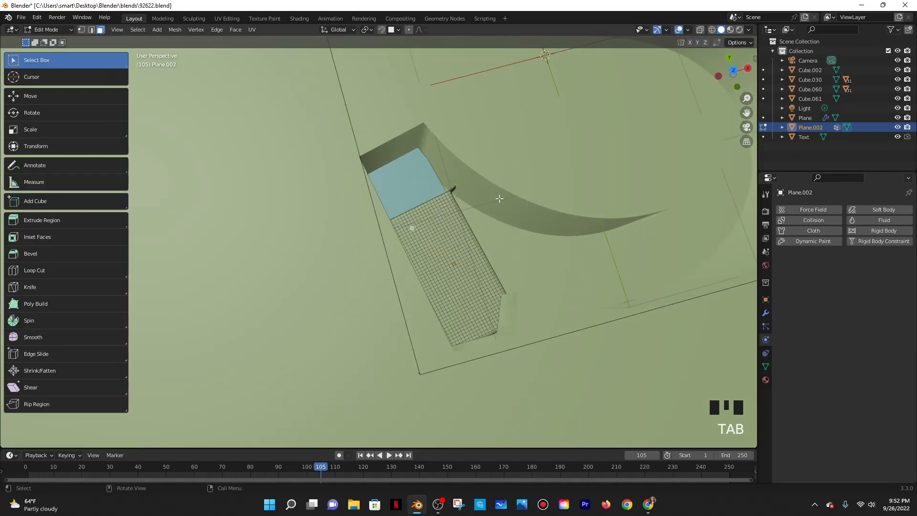
pyautogui.press('Tab')
pyautogui.scroll(1, 498, 198)
pyautogui.moveTo(538, 207); pyautogui.dragTo(518, 222, button='middle')
pyautogui.click(49, 29)
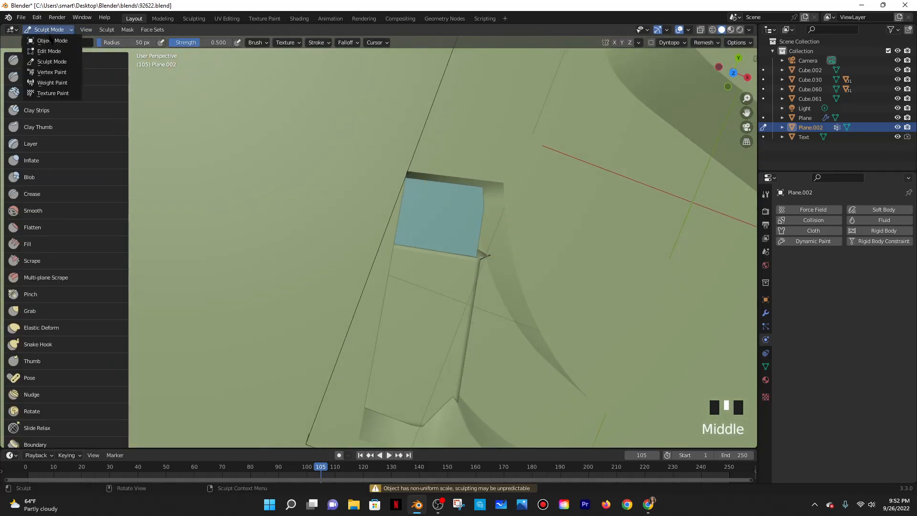
pyautogui.click(48, 40)
# Check the room through the camera, select the cover and move it about -0.04 m along X
pyautogui.moveTo(564, 328); pyautogui.dragTo(326, 205, button='middle')
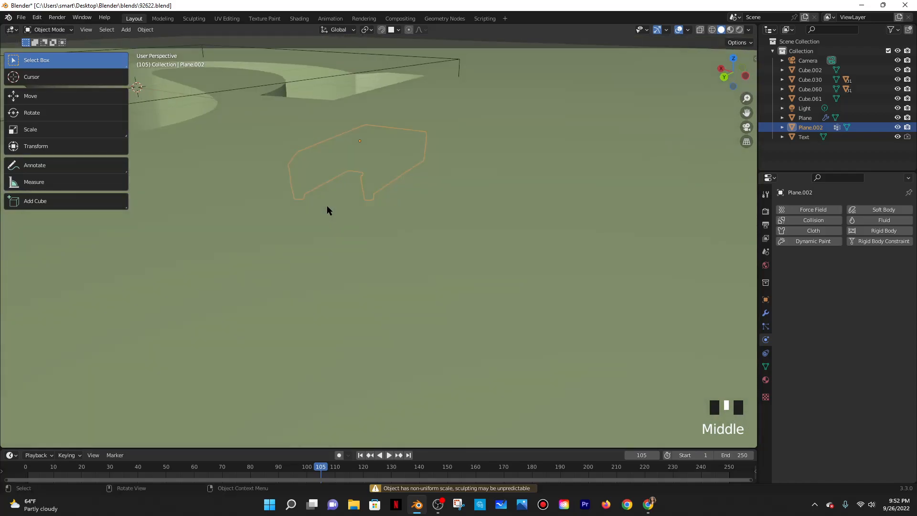
pyautogui.press('KP_0')
pyautogui.scroll(-4, 366, 220)
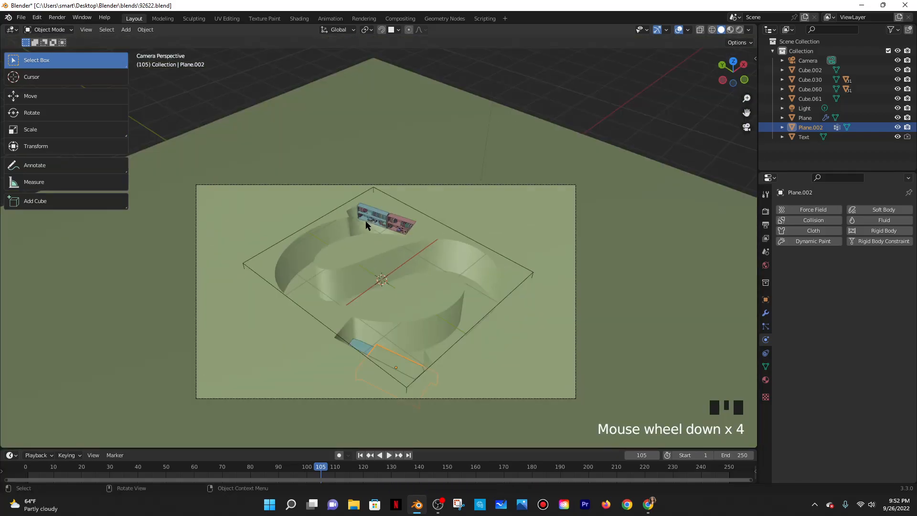
pyautogui.click(453, 328)
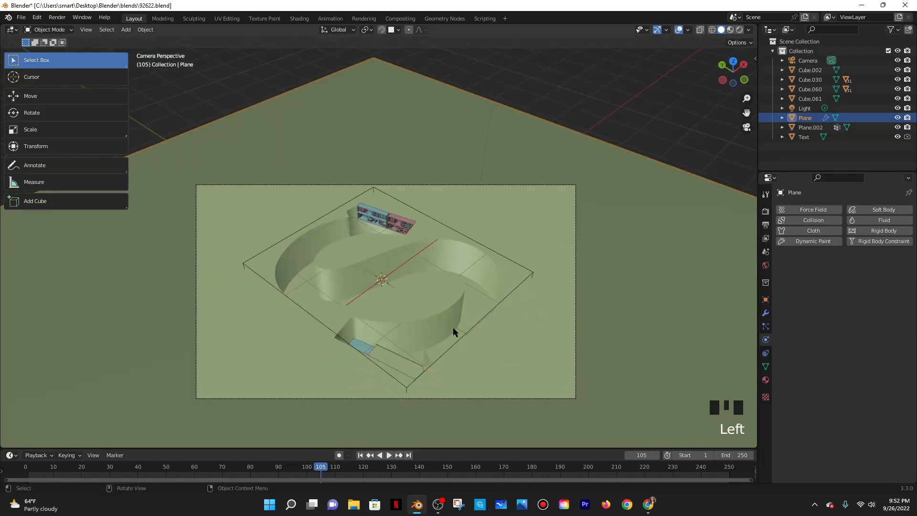
pyautogui.click(381, 359)
pyautogui.moveTo(442, 342); pyautogui.dragTo(424, 321, button='middle')
pyautogui.press('g')
pyautogui.press('x')
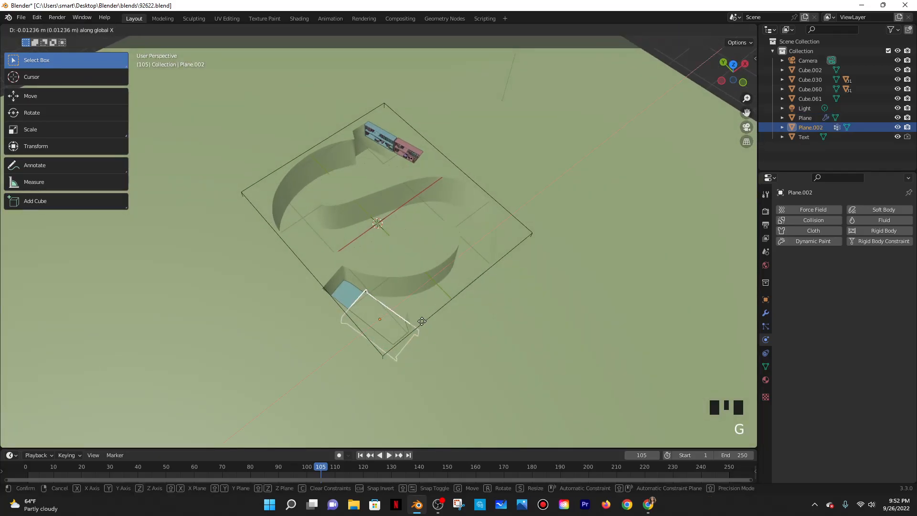
pyautogui.click(429, 309)
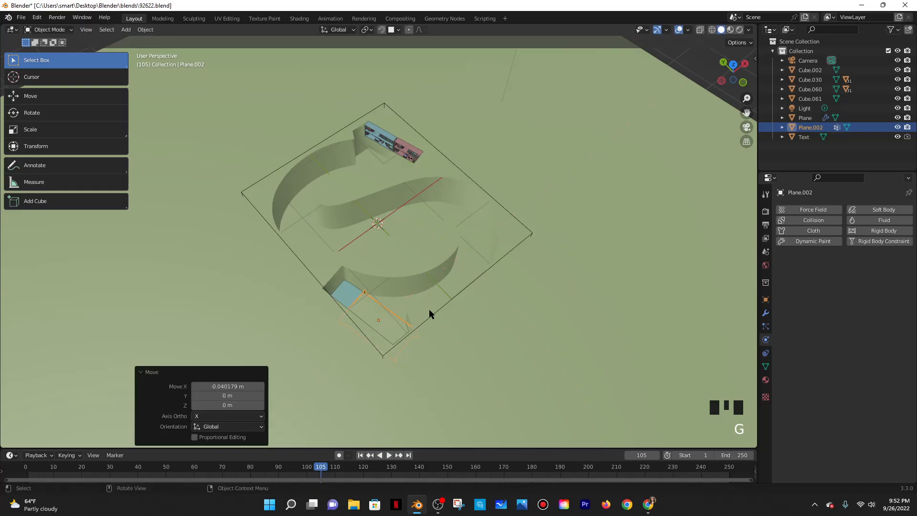
# Move the cover about 0.031 m along X, check it through the camera and deselect it
pyautogui.click(429, 320)
pyautogui.moveTo(429, 320); pyautogui.dragTo(416, 305, button='middle')
pyautogui.press('KP_0')
pyautogui.scroll(3, 401, 319)
pyautogui.scroll(3, 439, 321)
pyautogui.click(422, 304)
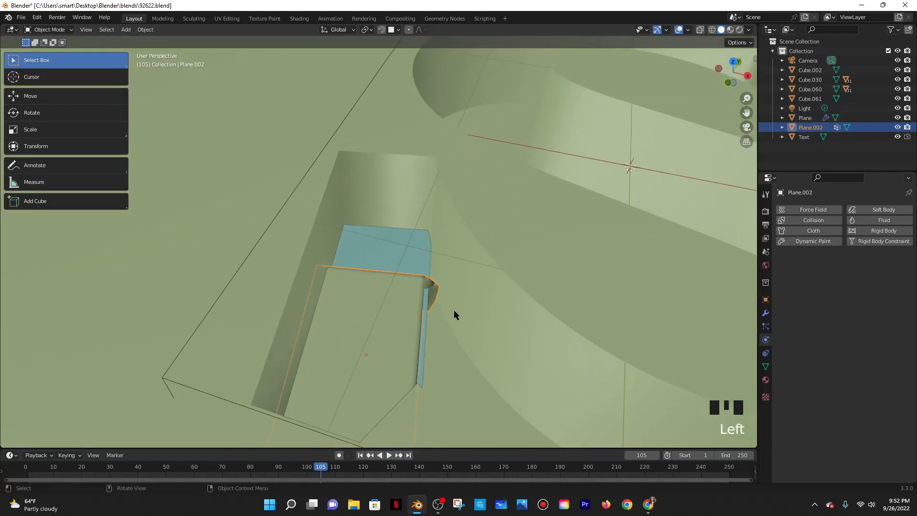
pyautogui.press('g')
pyautogui.press('x')
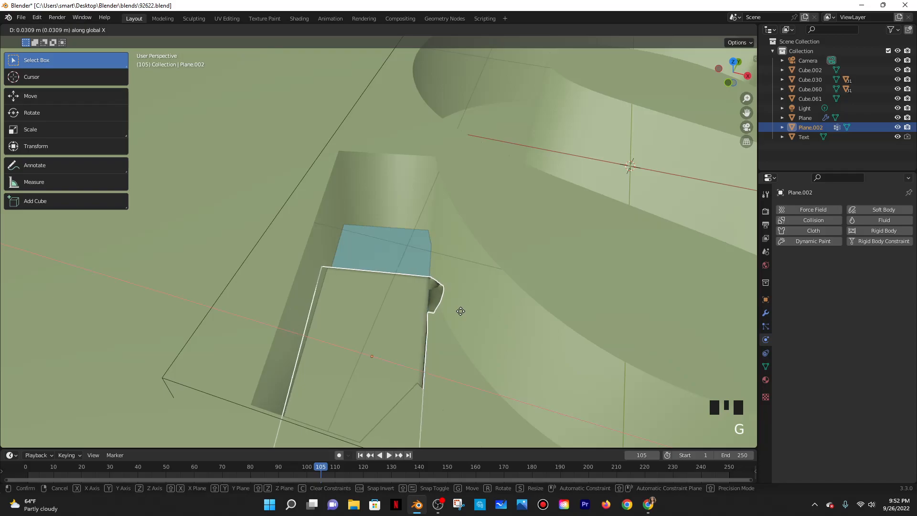
pyautogui.click(460, 311)
pyautogui.press('KP_0')
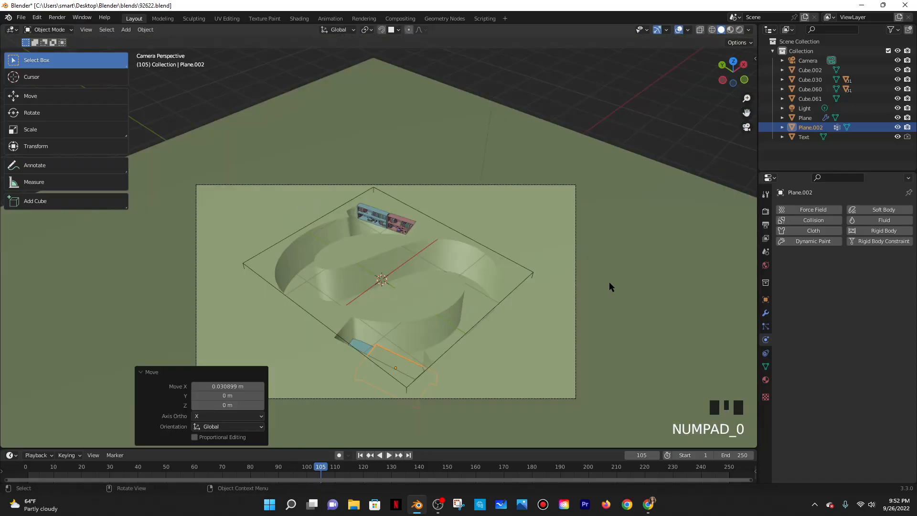
pyautogui.click(581, 285)
pyautogui.moveTo(598, 276); pyautogui.dragTo(471, 319, button='middle')
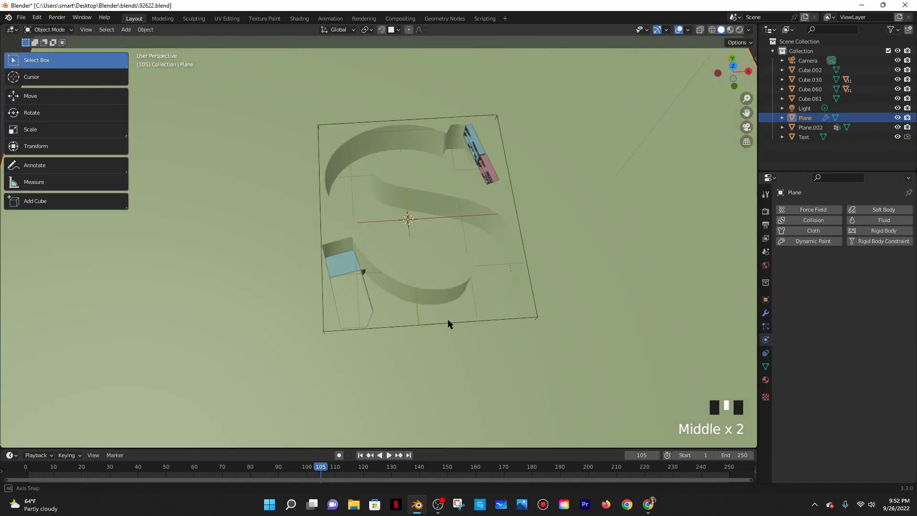
pyautogui.scroll(4, 318, 283)
pyautogui.click(318, 282)
pyautogui.press('s')
pyautogui.press('x')
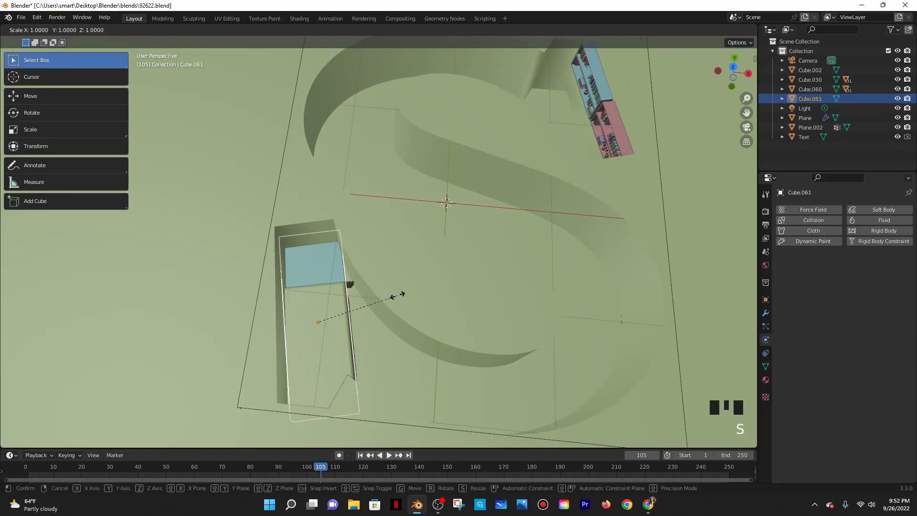
pyautogui.click(397, 297)
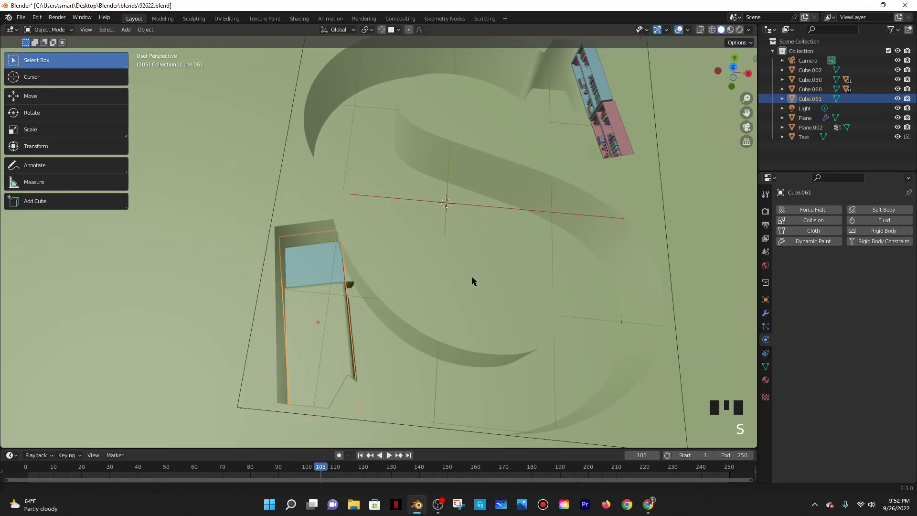
# Add a mesh cube at the room's centre and raise it along Z until it floats above the room
pyautogui.moveTo(465, 280); pyautogui.dragTo(458, 272, button='middle')
pyautogui.scroll(1, 458, 273)
pyautogui.hotkey('shift', 'a')
pyautogui.moveTo(458, 273)
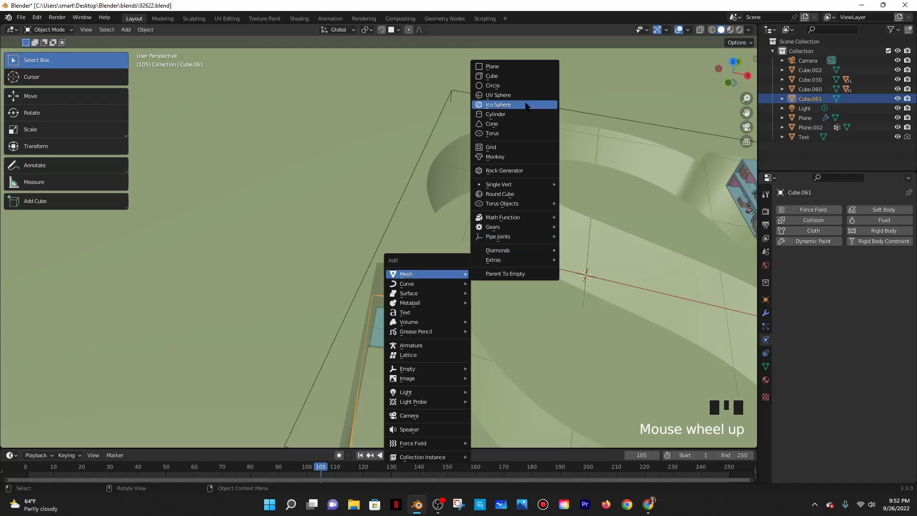
pyautogui.click(494, 76)
pyautogui.scroll(-4, 506, 198)
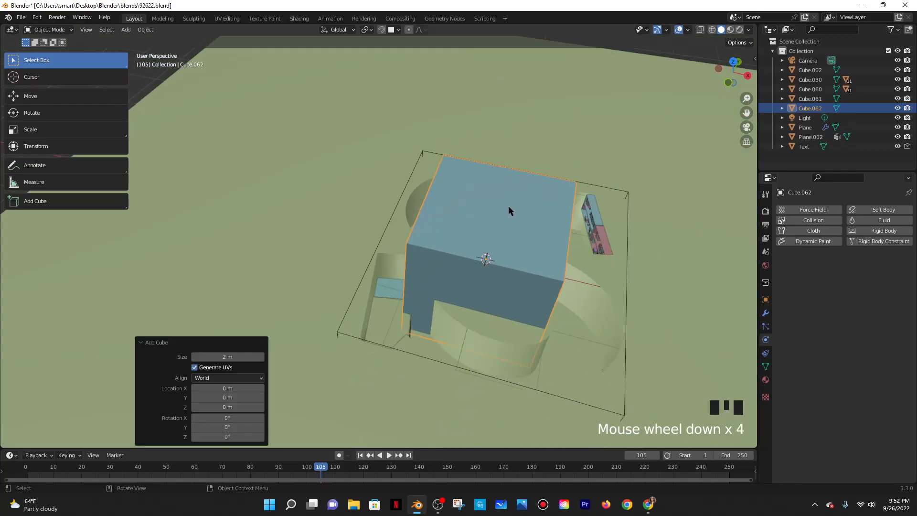
pyautogui.keyDown('shift'); pyautogui.moveTo(506, 198); pyautogui.dragTo(492, 300, button='middle'); pyautogui.keyUp('shift')
pyautogui.press('g')
pyautogui.press('z')
pyautogui.click(514, 309)
# Scale the new cube to about 0.508 along Z, 0.766 along Y and 0.797 along X
pyautogui.scroll(-3, 519, 213)
pyautogui.keyDown('shift'); pyautogui.moveTo(520, 213); pyautogui.dragTo(458, 273, button='middle'); pyautogui.keyUp('shift')
pyautogui.press('s')
pyautogui.press('z')
pyautogui.click(451, 264)
pyautogui.moveTo(452, 264); pyautogui.dragTo(476, 267, button='middle')
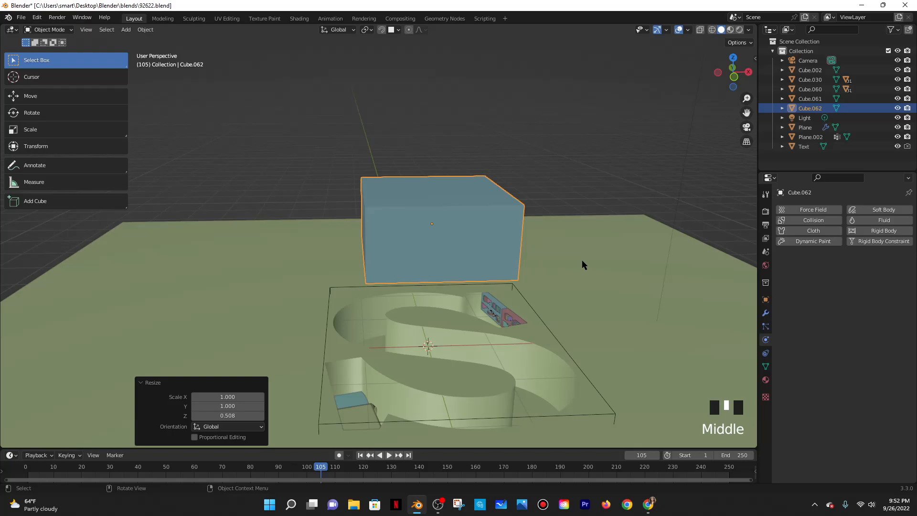
pyautogui.press('s')
pyautogui.press('y')
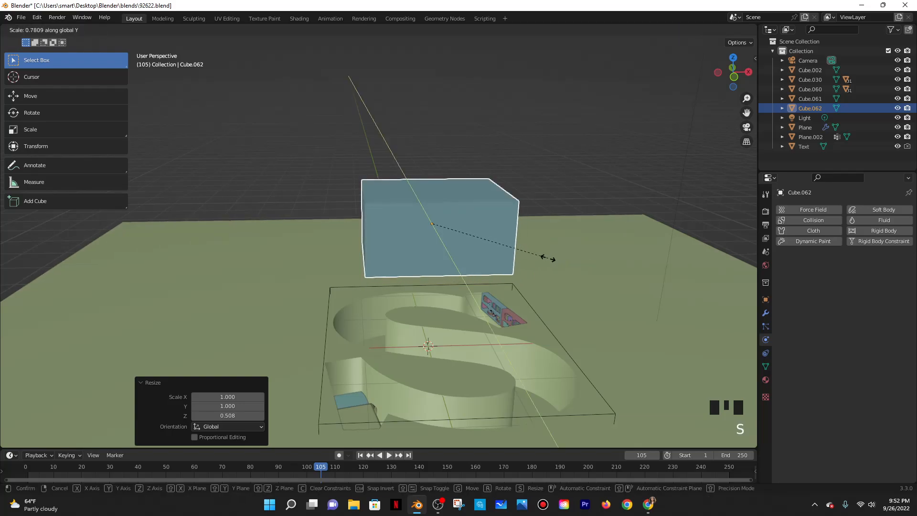
pyautogui.click(547, 257)
pyautogui.press('s')
pyautogui.press('x')
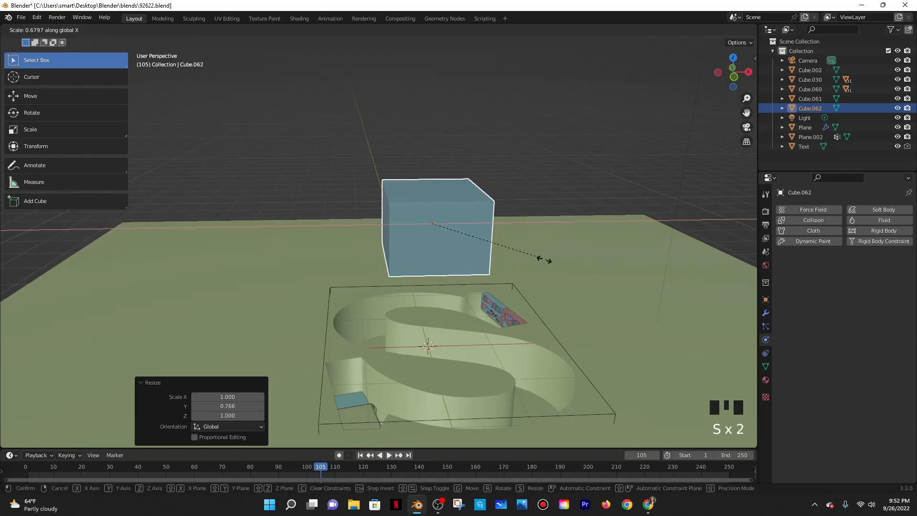
pyautogui.click(619, 286)
# In Edit Mode, add a vertical loop cut near each end of the cube, the first at a slide factor of about 0.843
pyautogui.keyDown('shift'); pyautogui.moveTo(620, 286); pyautogui.dragTo(567, 305, button='middle'); pyautogui.keyUp('shift')
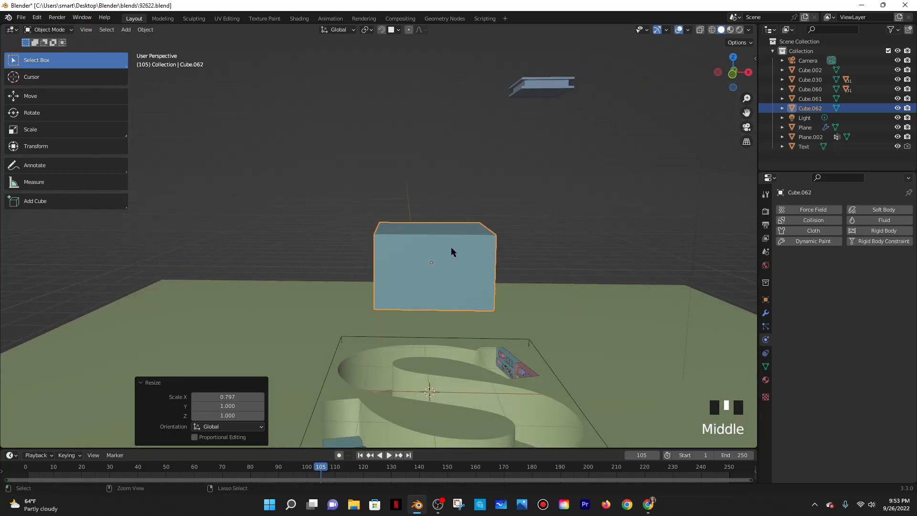
pyautogui.press('Tab')
pyautogui.hotkey('ctrl', 'r')
pyautogui.click(387, 237)
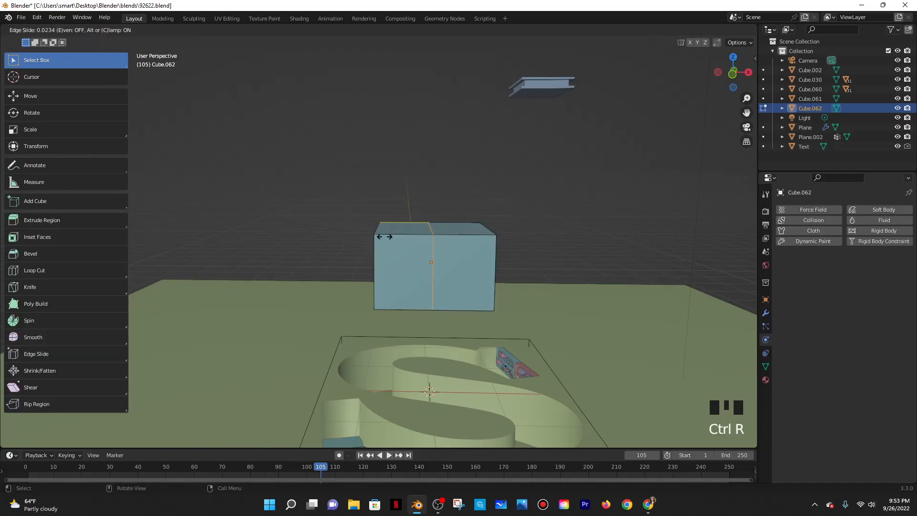
pyautogui.click(346, 242)
pyautogui.hotkey('ctrl', 'r')
pyautogui.click(472, 245)
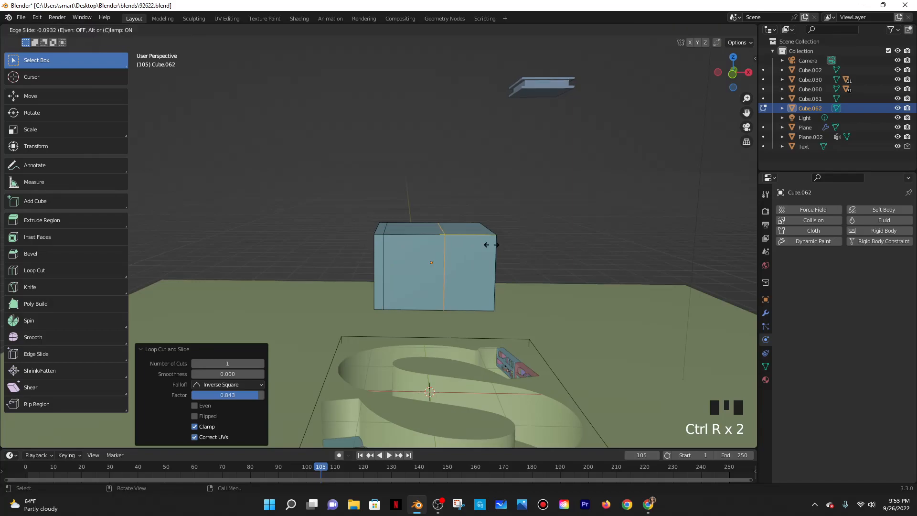
pyautogui.click(521, 244)
# Add a horizontal loop cut through the middle of the cube's height and return to Object Mode
pyautogui.hotkey('ctrl', 'r')
pyautogui.click(372, 249)
pyautogui.rightClick(501, 272)
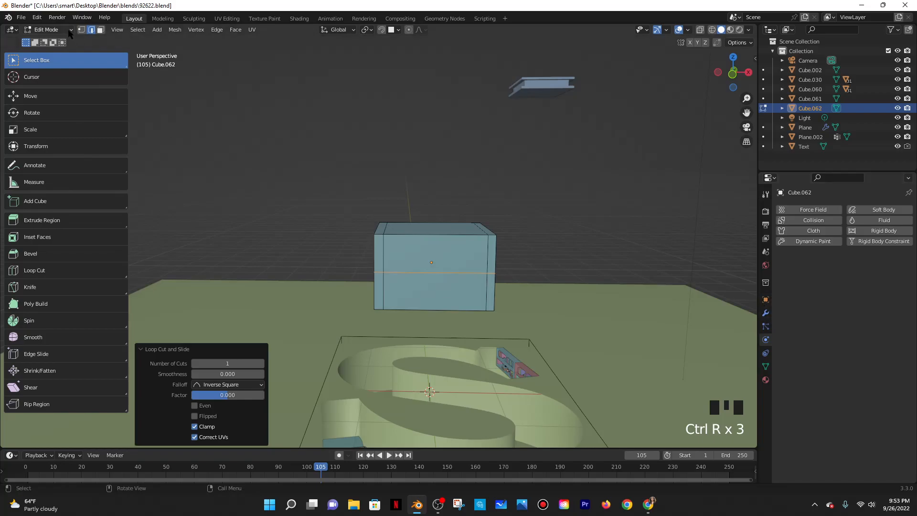
pyautogui.press('Tab')
pyautogui.press('Tab')
pyautogui.press('Tab')
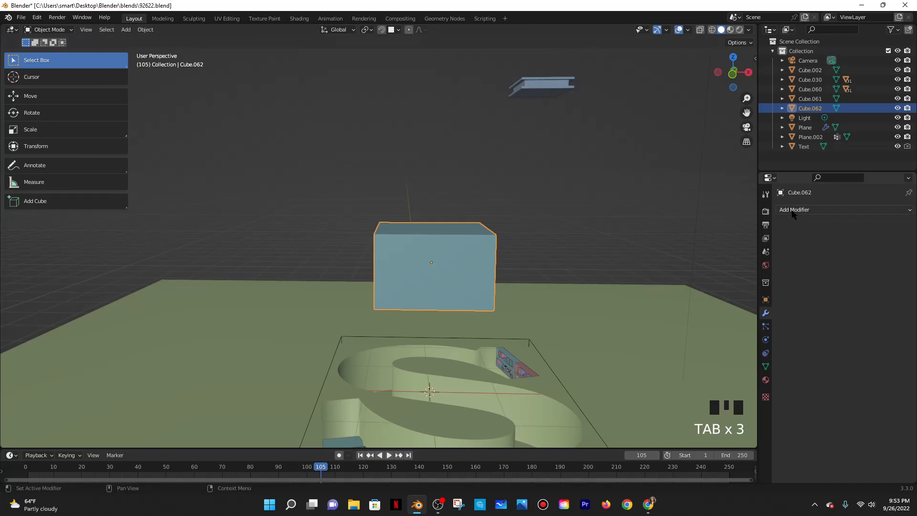
# Add a Subdivision Surface modifier to the cube and set its viewport levels to 2
pyautogui.click(792, 212)
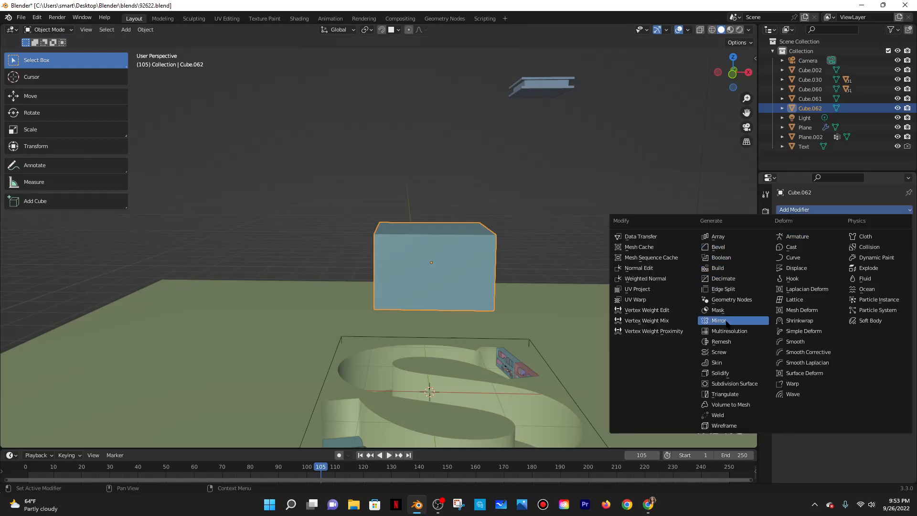
pyautogui.click(722, 383)
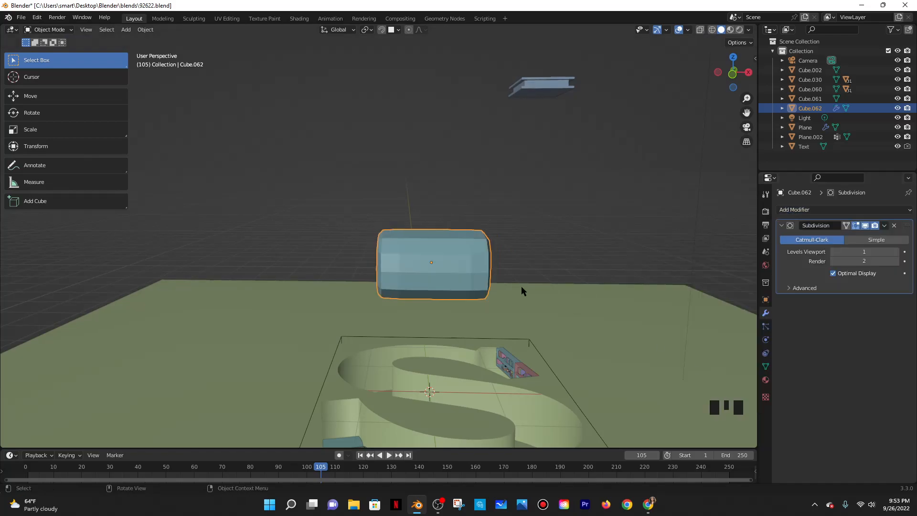
pyautogui.scroll(2, 488, 269)
pyautogui.moveTo(490, 273); pyautogui.dragTo(521, 291, button='middle')
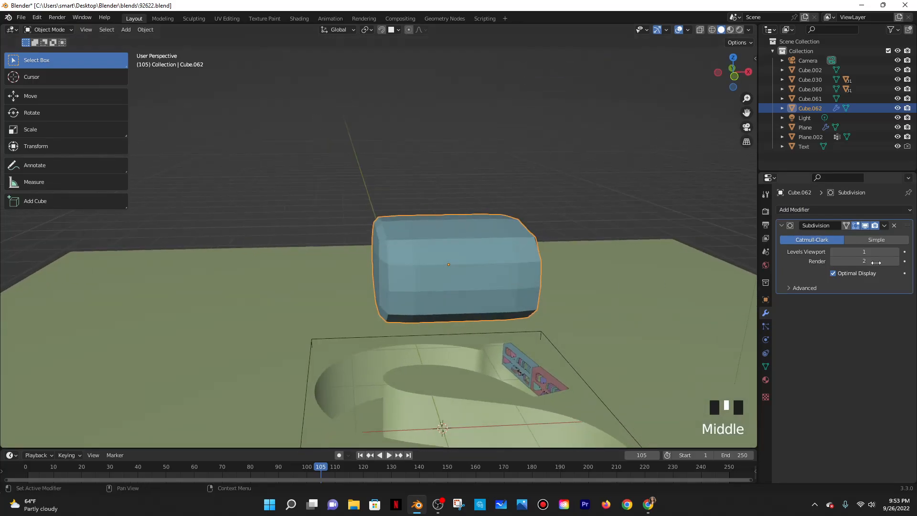
pyautogui.click(847, 252)
pyautogui.write('2')
pyautogui.click(833, 260)
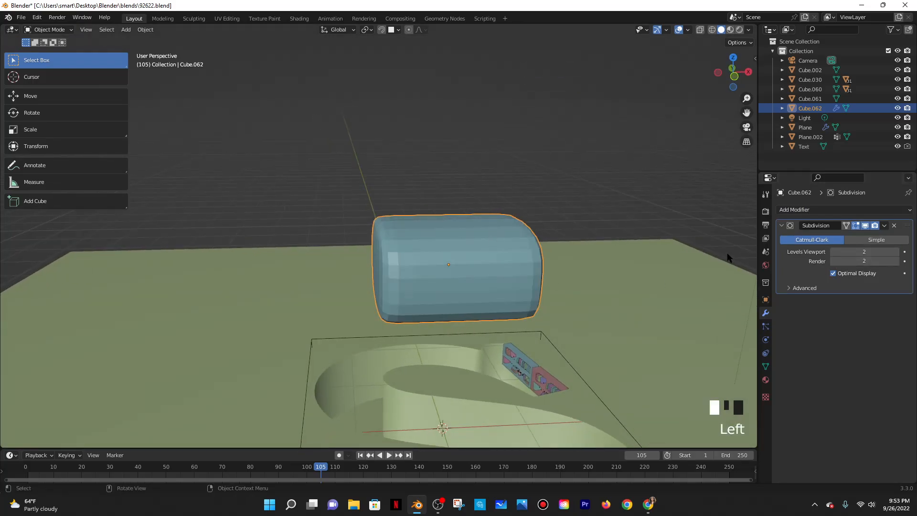
# Try a lengthwise loop cut across the top of the subdivided cube and undo it
pyautogui.moveTo(585, 313); pyautogui.dragTo(457, 233, button='middle')
pyautogui.press('Tab')
pyautogui.hotkey('ctrl', 'r')
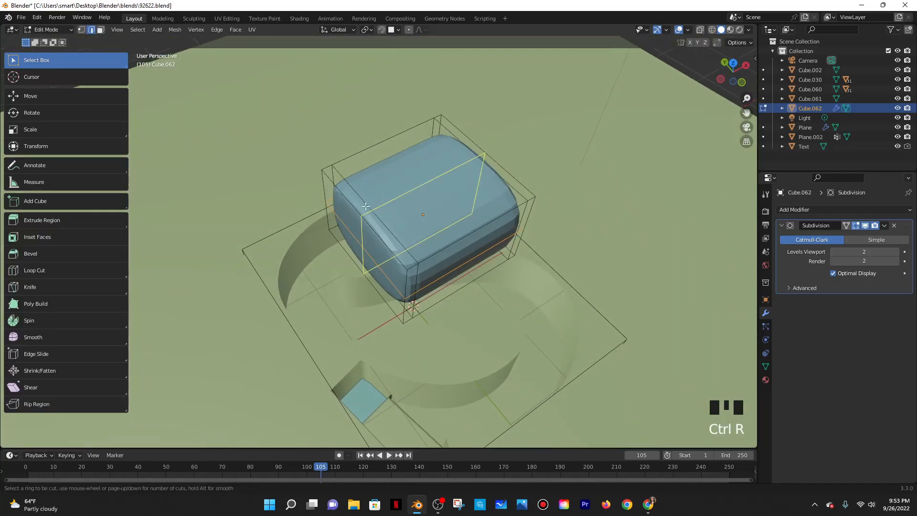
pyautogui.click(365, 207)
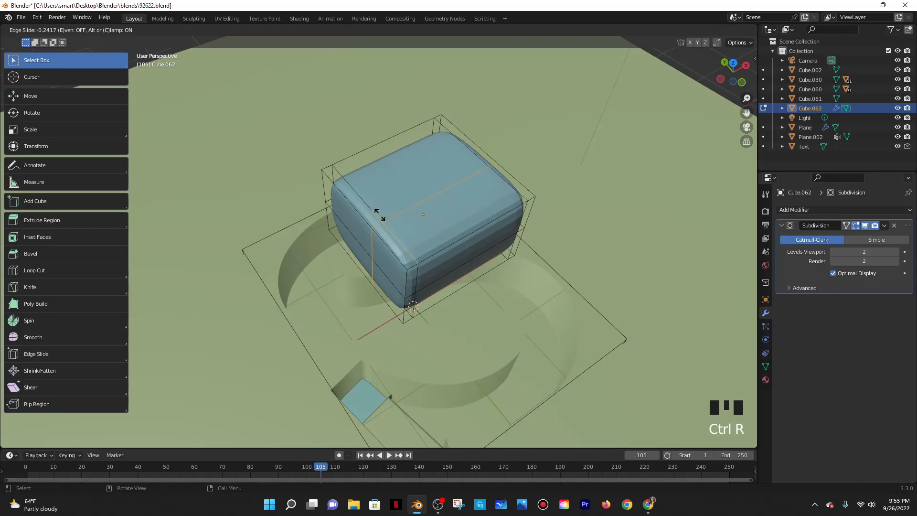
pyautogui.click(380, 215)
pyautogui.moveTo(379, 214); pyautogui.dragTo(392, 218, button='middle')
pyautogui.hotkey('ctrl', 'z')
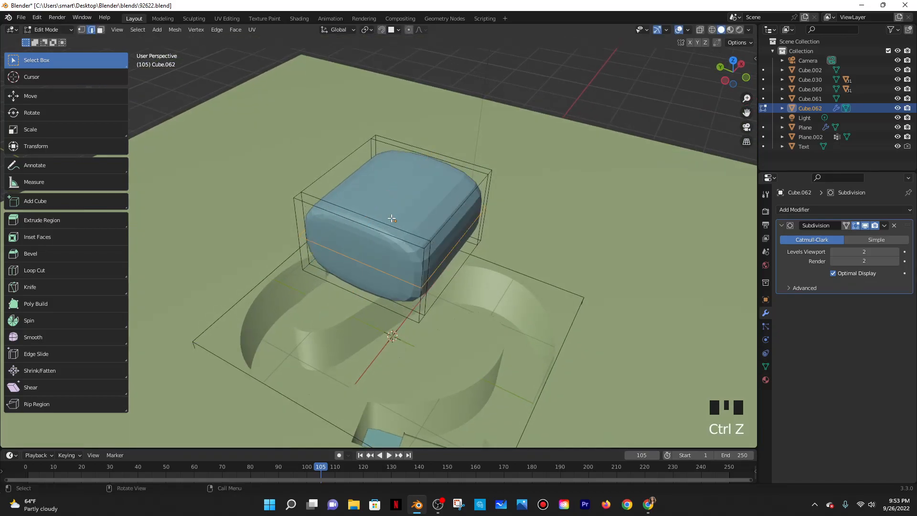
# Select the cube's large top face in face select mode and move it along Z
pyautogui.click(100, 30)
pyautogui.click(386, 191)
pyautogui.moveTo(386, 191); pyautogui.dragTo(389, 196, button='middle')
pyautogui.press('g')
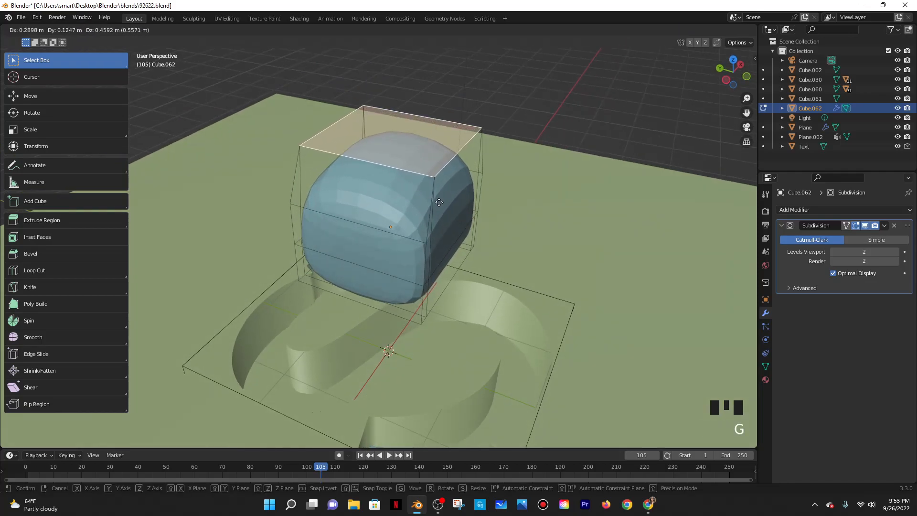
pyautogui.press('z')
pyautogui.click(450, 223)
pyautogui.moveTo(450, 223); pyautogui.dragTo(440, 240, button='middle')
# Return to Object Mode and rotate the rounded cube 90° about the X axis
pyautogui.press('Tab')
pyautogui.press('r')
pyautogui.press('x')
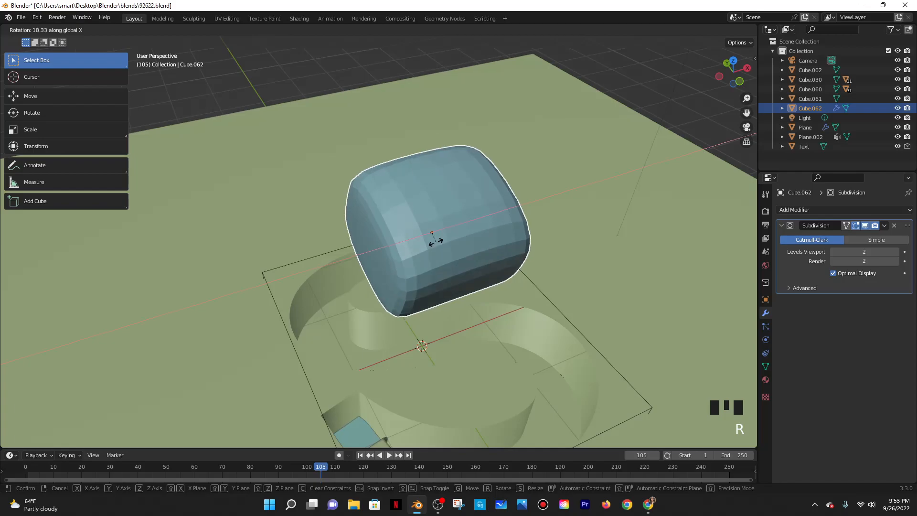
pyautogui.press('9')
pyautogui.press('0')
pyautogui.press('Return')
pyautogui.moveTo(476, 307); pyautogui.dragTo(446, 236, button='middle')
pyautogui.scroll(-3, 443, 263)
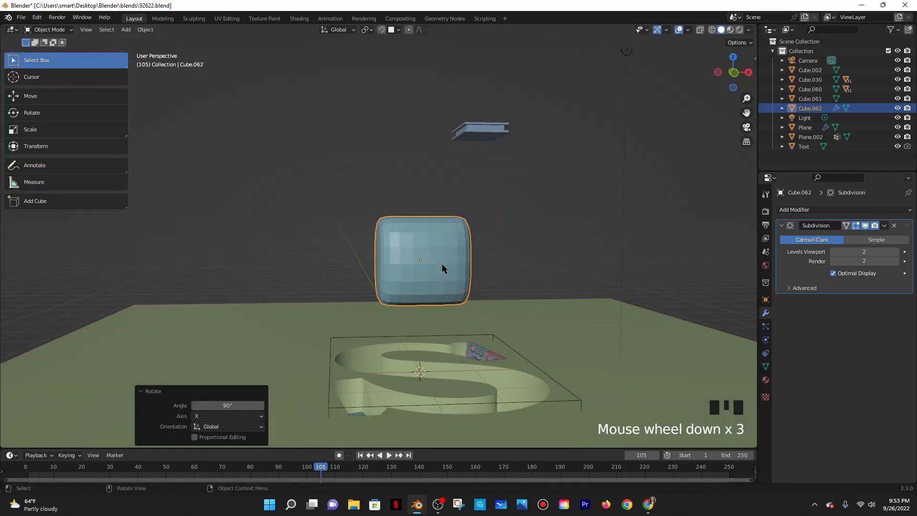
# Widen the rounded cube along X and shade it smooth
pyautogui.press('s')
pyautogui.press('x')
pyautogui.click(505, 276)
pyautogui.moveTo(505, 276); pyautogui.dragTo(431, 265, button='middle')
pyautogui.rightClick(431, 239)
pyautogui.click(431, 238)
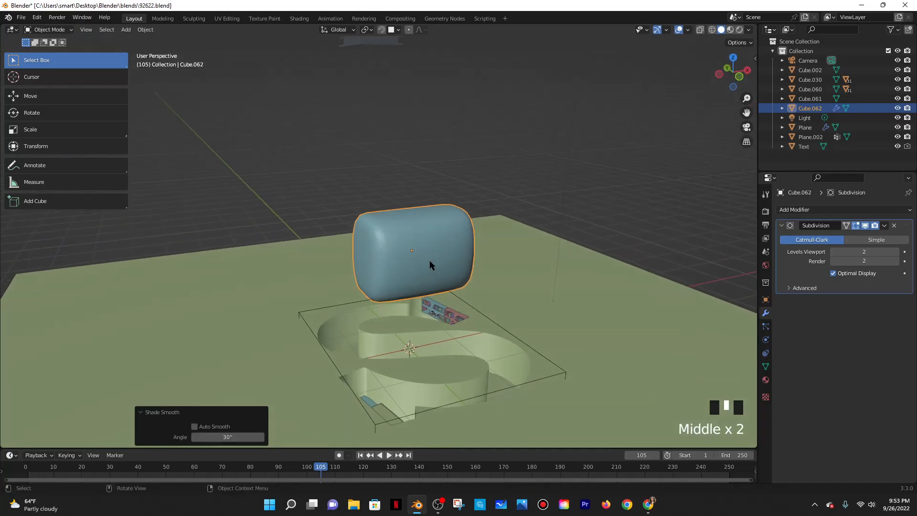
# Set the Subdivision modifier's viewport levels to 1
pyautogui.click(854, 253)
pyautogui.write('1')
pyautogui.click(858, 280)
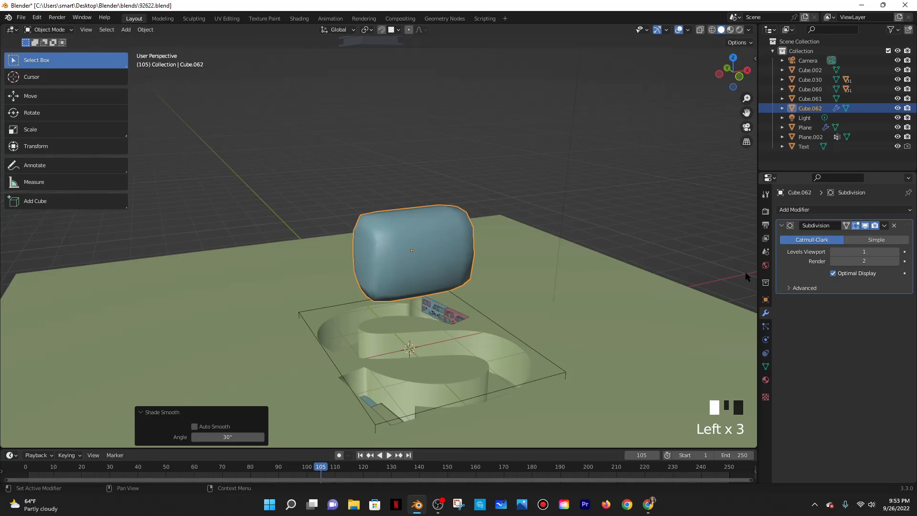
pyautogui.moveTo(458, 315); pyautogui.dragTo(506, 319, button='middle')
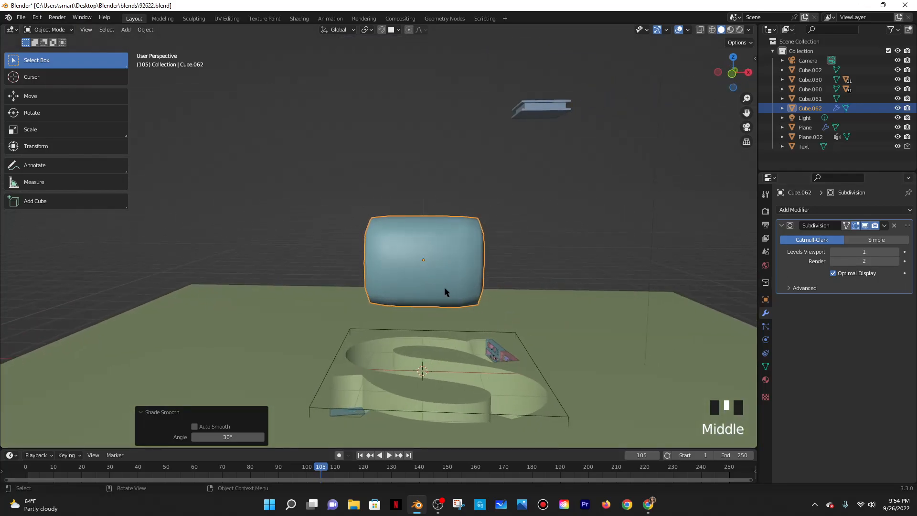
# In Edit Mode, add a horizontal loop cut in the upper part of the cube at a factor of about 0.4
pyautogui.press('Tab')
pyautogui.hotkey('ctrl', 'r')
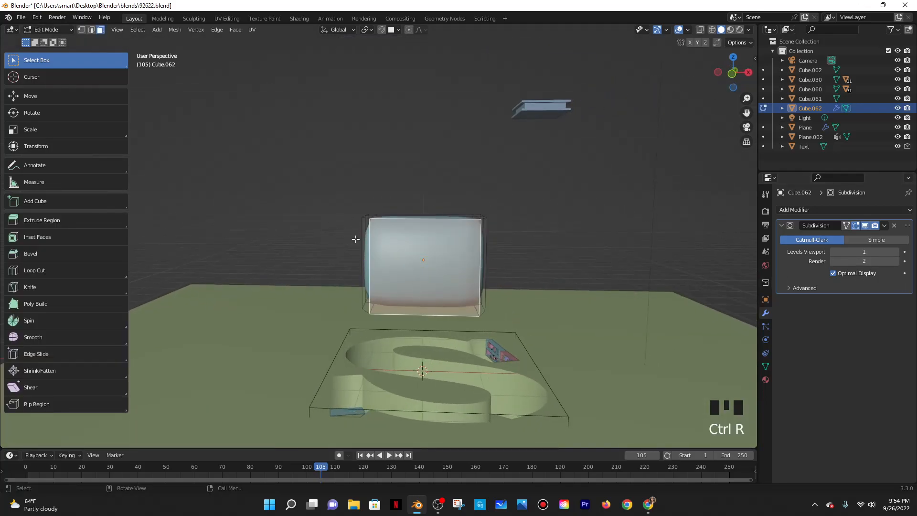
pyautogui.click(293, 242)
pyautogui.press('a')
pyautogui.hotkey('ctrl', 'r')
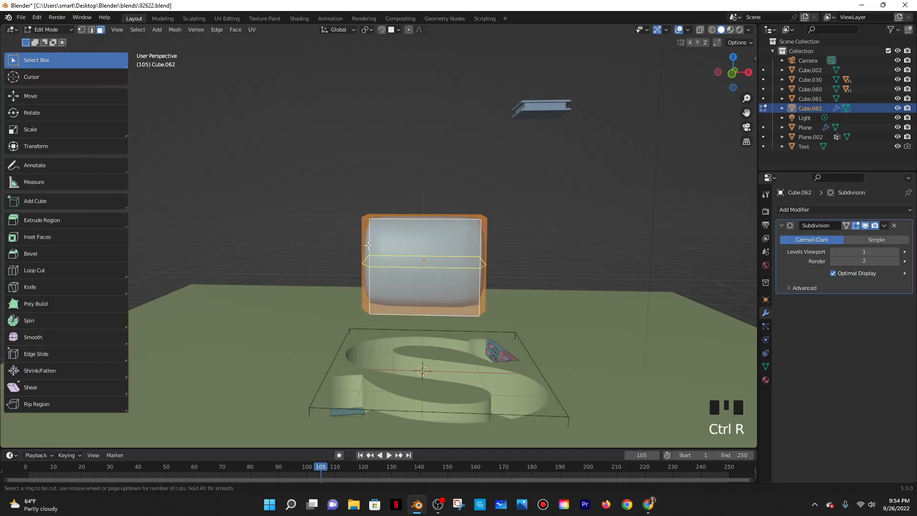
pyautogui.click(368, 246)
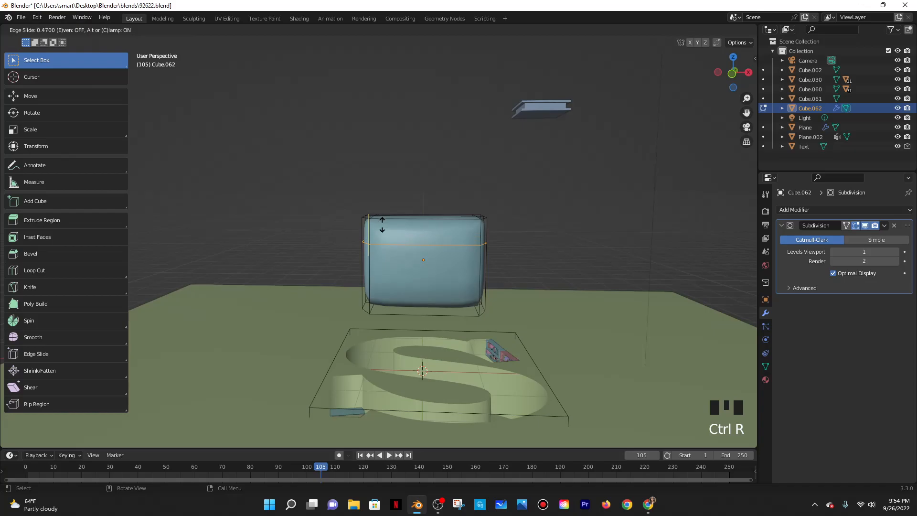
pyautogui.click(382, 226)
pyautogui.moveTo(382, 226); pyautogui.dragTo(385, 268, button='middle')
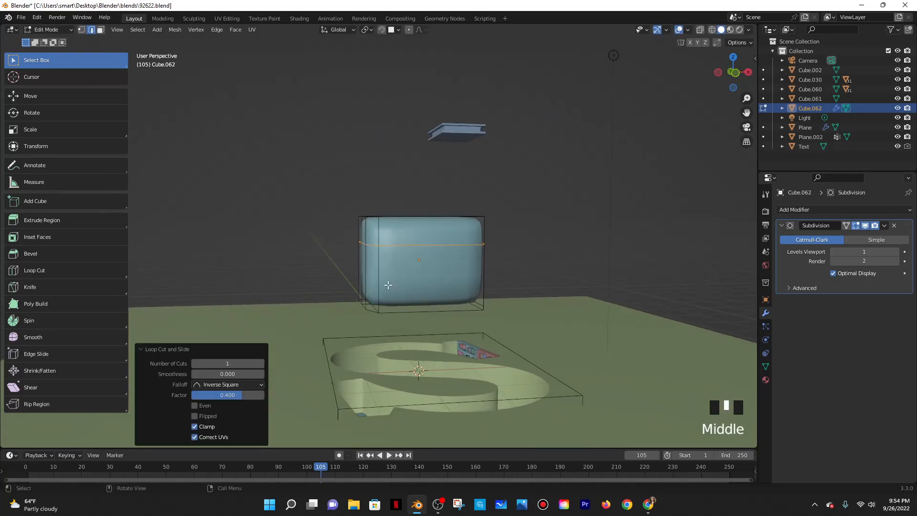
# Add a second horizontal loop cut in the lower part of the cube at a factor of about 0.211 and leave Edit Mode
pyautogui.hotkey('ctrl', 'r')
pyautogui.click(384, 268)
pyautogui.click(383, 279)
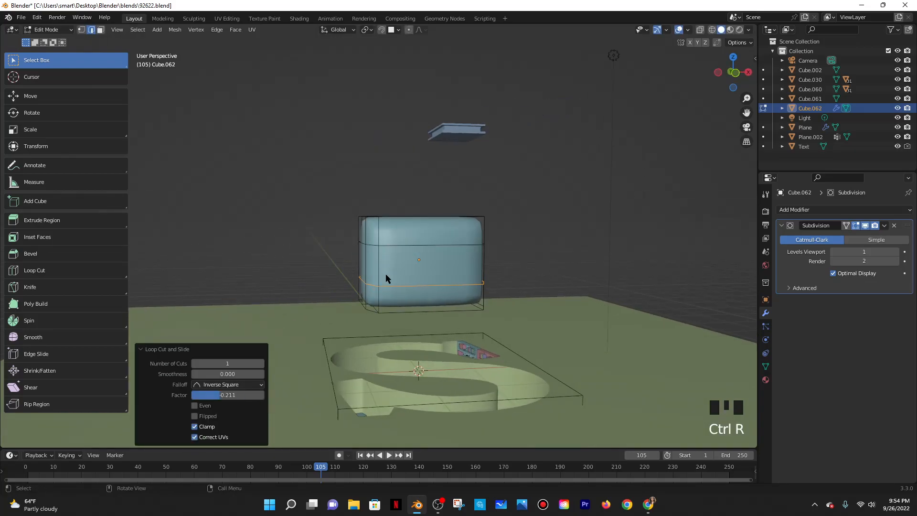
pyautogui.press('Tab')
pyautogui.moveTo(494, 273); pyautogui.dragTo(518, 288, button='middle')
# Undo the two horizontal loop cuts and set the Subdivision modifier's viewport levels to 2 in Object Mode
pyautogui.hotkey('ctrl', 'z')
pyautogui.hotkey('ctrl', 'z')
pyautogui.hotkey('ctrl', 'z')
pyautogui.hotkey('ctrl', 'z')
pyautogui.press('Tab')
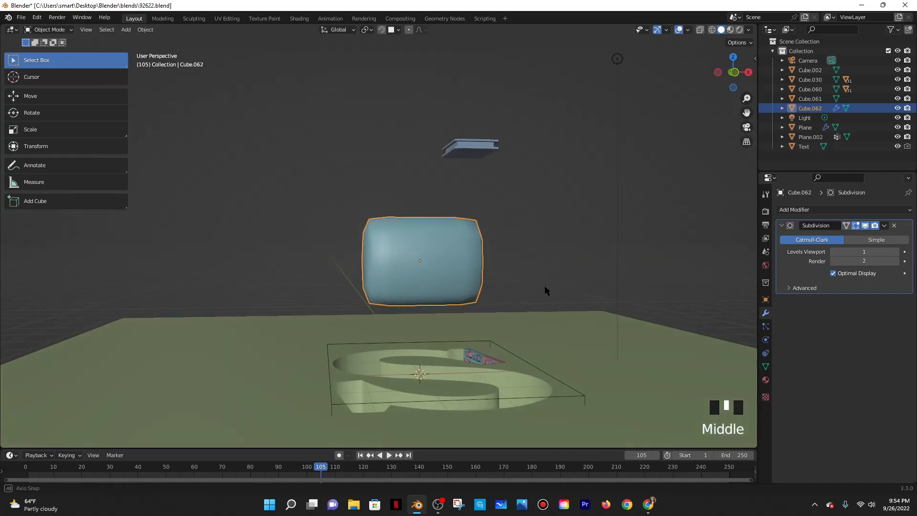
pyautogui.write('2')
pyautogui.press('Return')
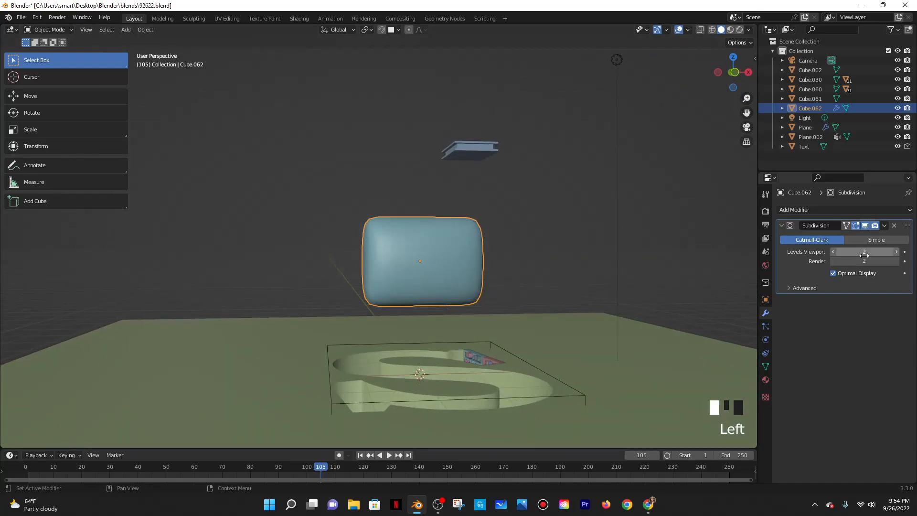
# Scale the rounded cube down and move it about -0.81 m in X, -1.00 m in Y and -0.50 m in Z
pyautogui.scroll(-3, 442, 266)
pyautogui.moveTo(442, 264); pyautogui.dragTo(469, 280, button='middle')
pyautogui.scroll(4, 432, 316)
pyautogui.press('s')
pyautogui.click(445, 287)
pyautogui.press('g')
pyautogui.click(391, 337)
# Enable snapping and move the rounded cube toward the bed, about -0.13 m in X, 0.15 m in Y and -1.10 m in Z
pyautogui.moveTo(392, 337); pyautogui.dragTo(381, 48, button='middle')
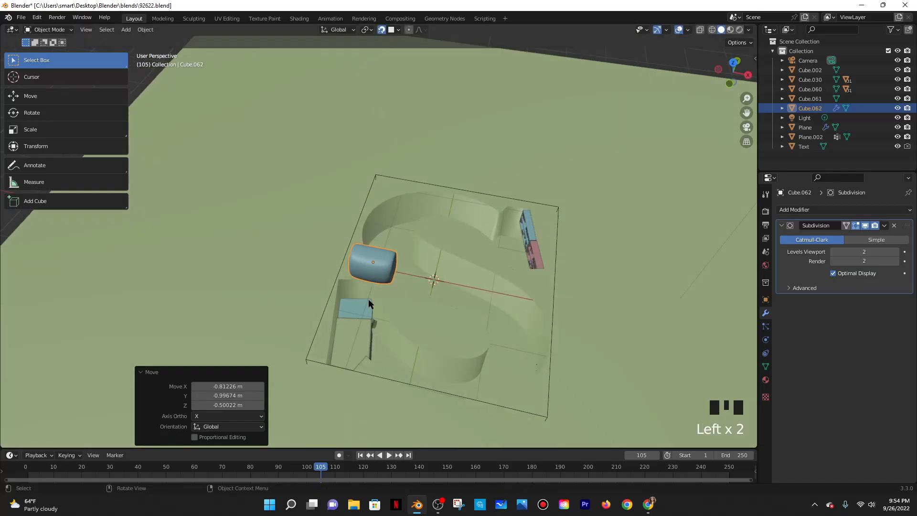
pyautogui.press('g')
pyautogui.click(354, 296)
pyautogui.moveTo(354, 296); pyautogui.dragTo(334, 276, button='middle')
pyautogui.scroll(3, 386, 351)
pyautogui.keyDown('shift'); pyautogui.moveTo(389, 354); pyautogui.dragTo(389, 47, button='middle'); pyautogui.keyUp('shift')
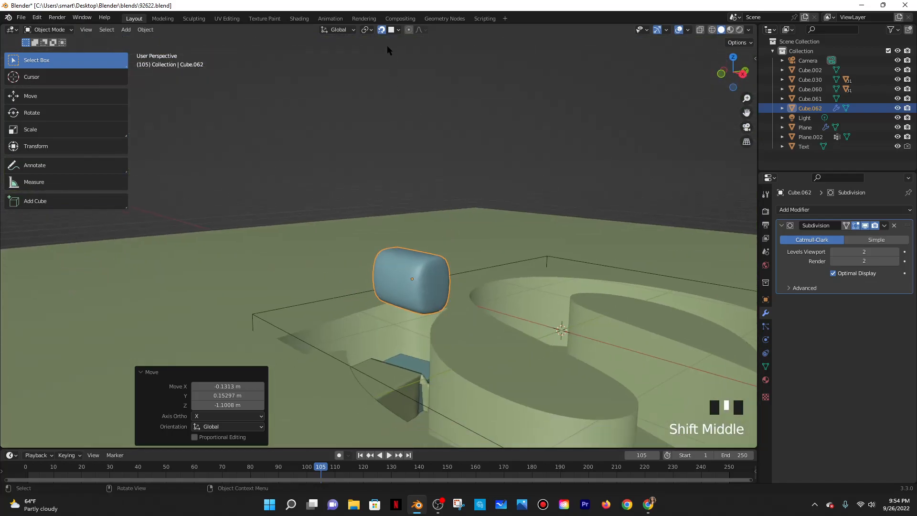
# Lower the rounded pillow cube along Z toward the bed and scale it uniformly to about 0.633
pyautogui.press('g')
pyautogui.press('z')
pyautogui.click(379, 357)
pyautogui.moveTo(379, 356); pyautogui.dragTo(448, 381, button='middle')
pyautogui.press('s')
pyautogui.click(431, 325)
# Rotate the pillow 12° about Z and move it about -0.34 m in X, 0.42 m in Y and 0.12 m in Z to the bed's head
pyautogui.press('r')
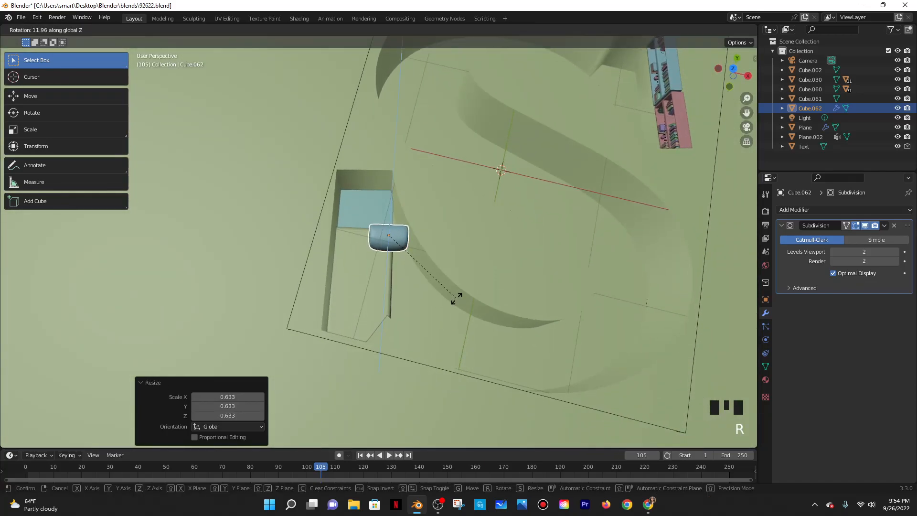
pyautogui.click(454, 296)
pyautogui.press('g')
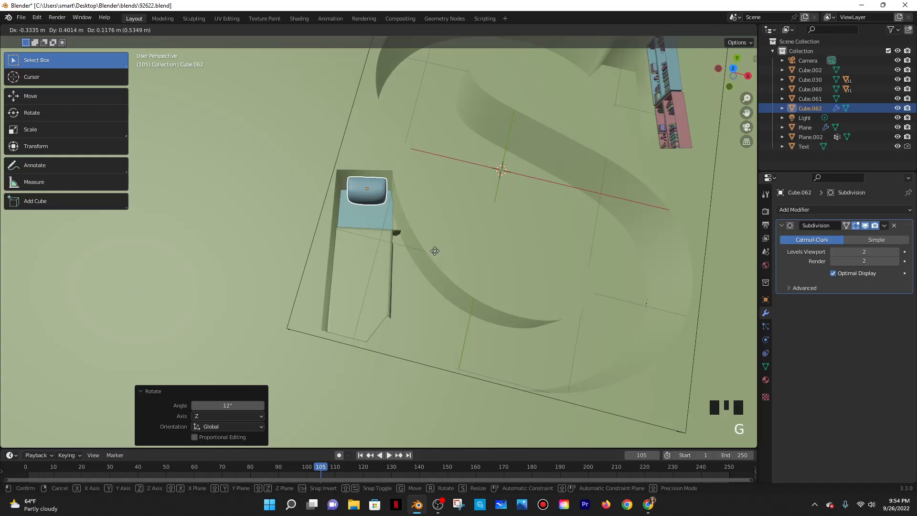
pyautogui.click(438, 267)
pyautogui.moveTo(439, 269); pyautogui.dragTo(436, 299, button='middle')
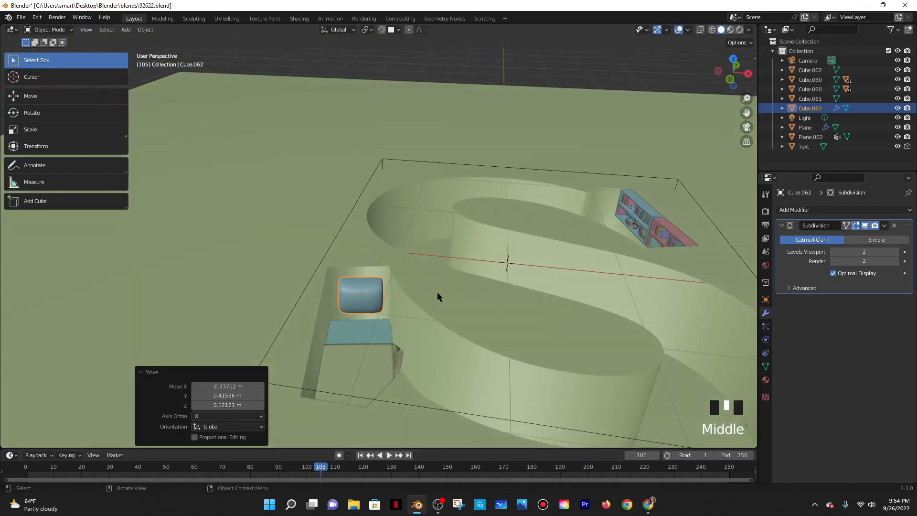
# Lower the pillow about 0.12 m along Z onto the head of the bed
pyautogui.scroll(4, 444, 285)
pyautogui.moveTo(391, 353); pyautogui.dragTo(413, 354, button='middle')
pyautogui.press('g')
pyautogui.press('z')
pyautogui.click(435, 348)
# Duplicate the pillow and place the copy in front of it, about -0.28 m along Y
pyautogui.hotkey('shift', 'd')
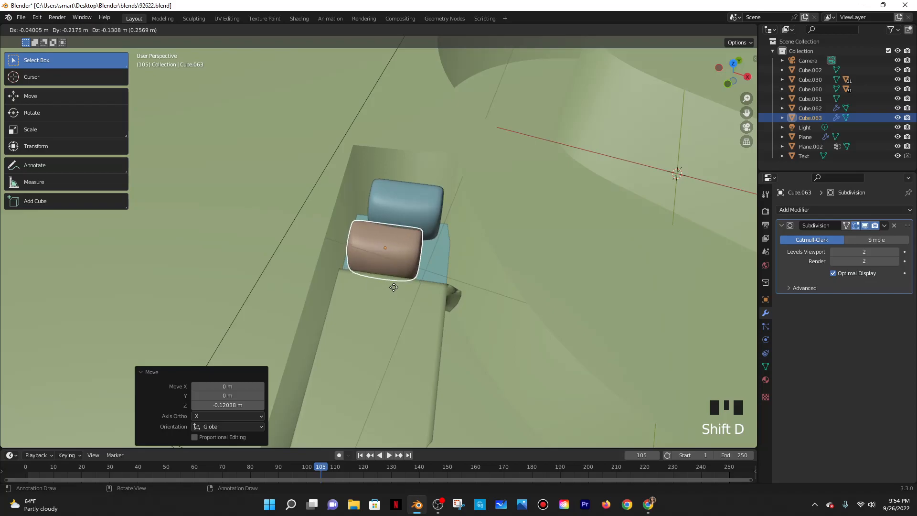
pyautogui.press('y')
pyautogui.click(394, 284)
pyautogui.moveTo(430, 302); pyautogui.dragTo(409, 282, button='middle')
pyautogui.scroll(-2, 417, 301)
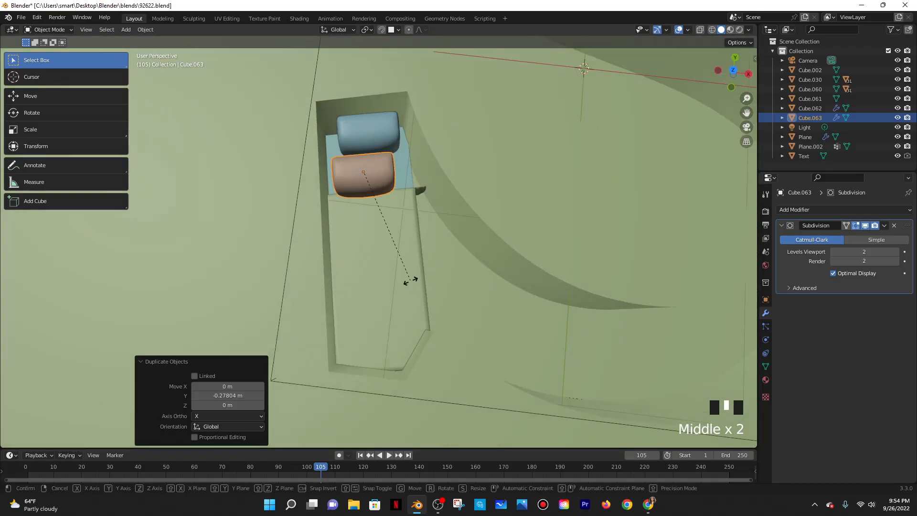
# Try rotating the duplicated pillow about the X axis by 20°, -20°, 45° and -45°
pyautogui.press('r')
pyautogui.press('x')
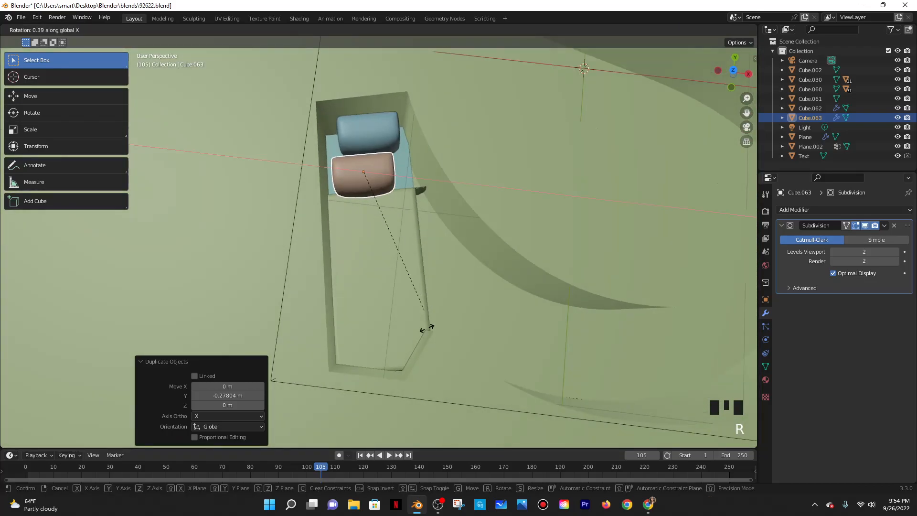
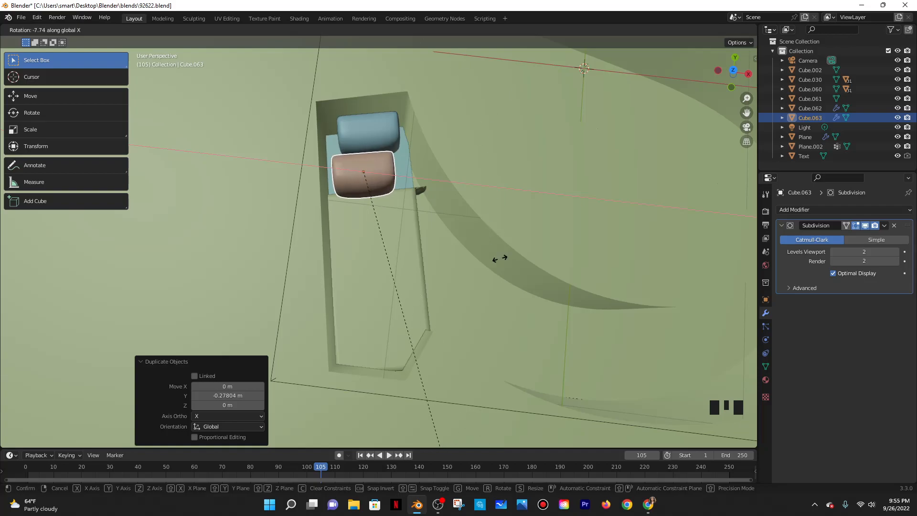
pyautogui.rightClick(388, 211)
pyautogui.moveTo(388, 211); pyautogui.dragTo(387, 196, button='middle')
pyautogui.press('r')
pyautogui.press('x')
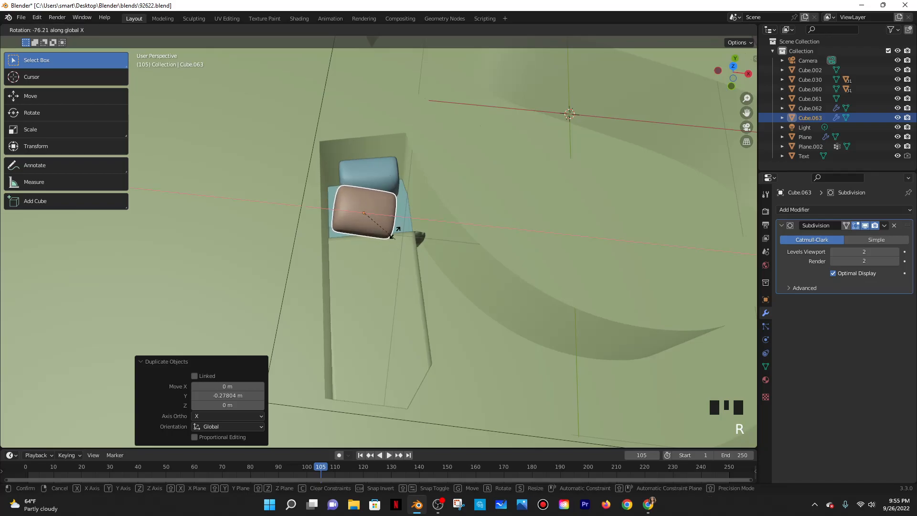
pyautogui.write('2')
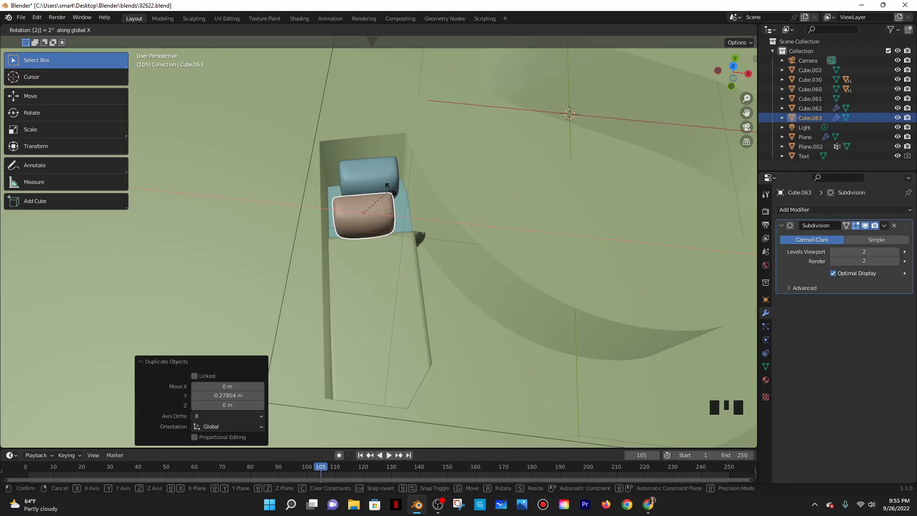
pyautogui.write('0')
pyautogui.press('BackSpace')
pyautogui.write('20')
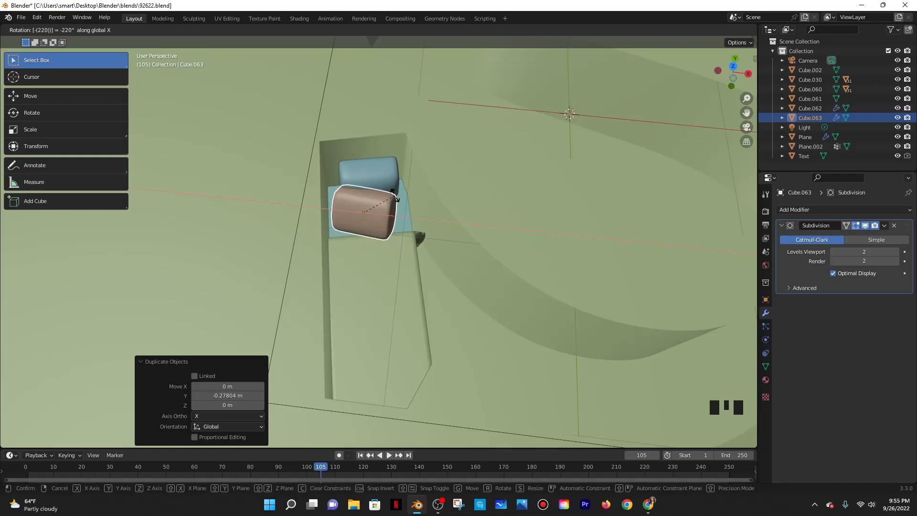
pyautogui.press('BackSpace')
pyautogui.press('BackSpace')
pyautogui.press('BackSpace')
pyautogui.press('BackSpace')
pyautogui.write('20')
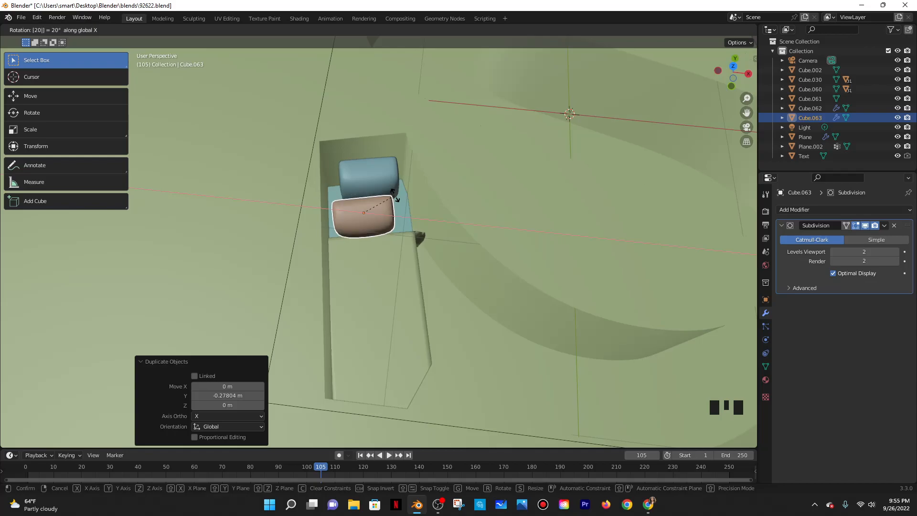
pyautogui.press('-')
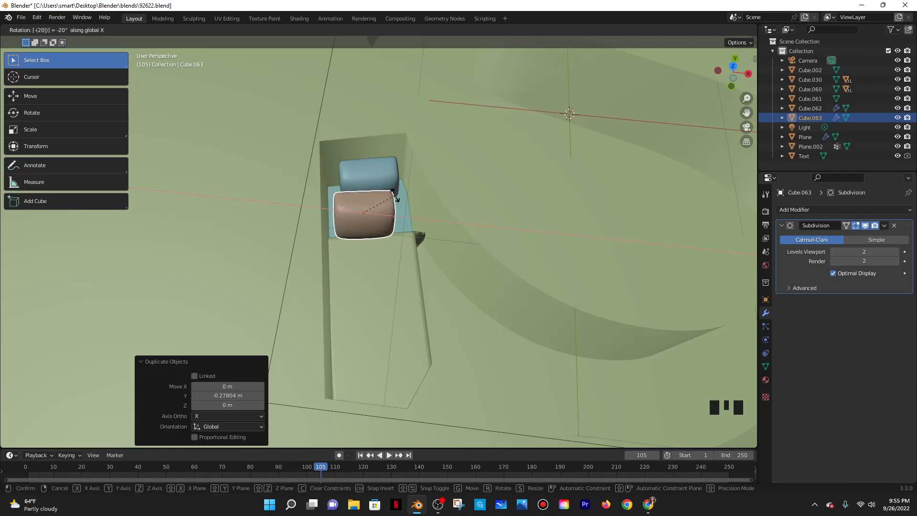
pyautogui.press('BackSpace')
pyautogui.press('BackSpace')
pyautogui.press('BackSpace')
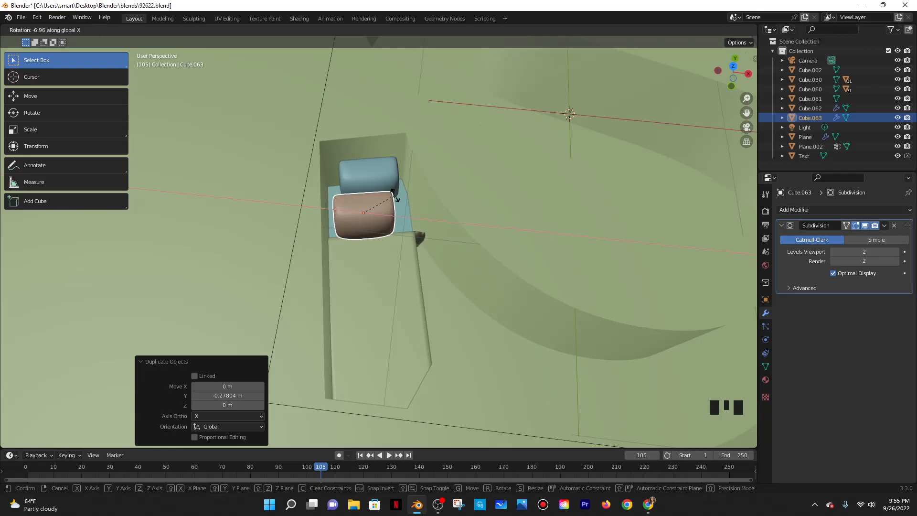
pyautogui.write('45')
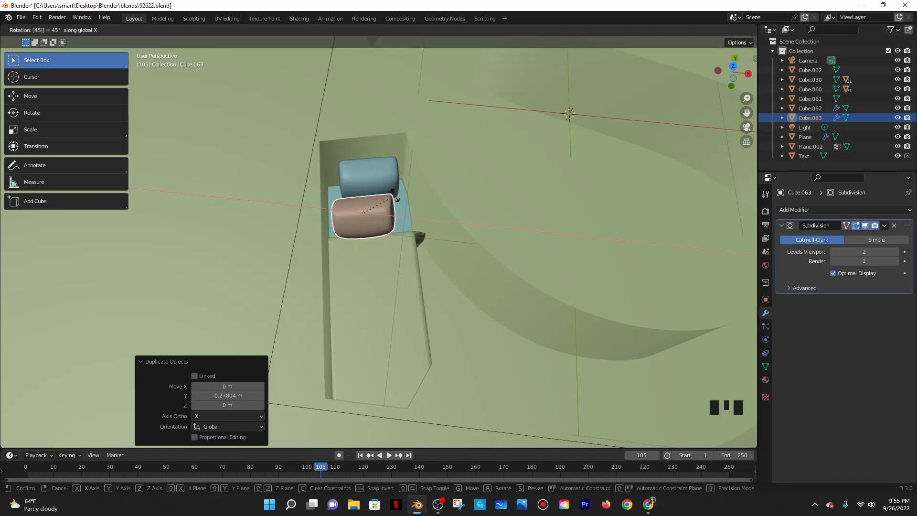
pyautogui.press('BackSpace')
pyautogui.press('BackSpace')
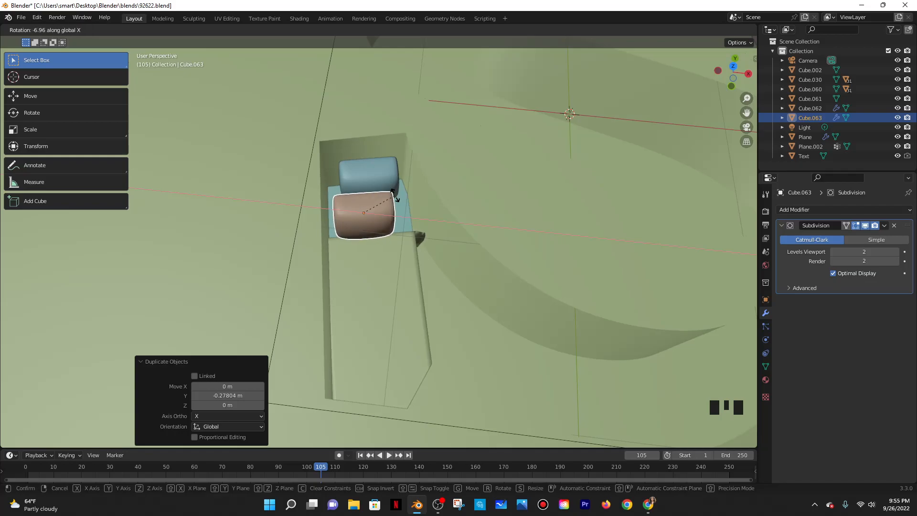
pyautogui.write('-45')
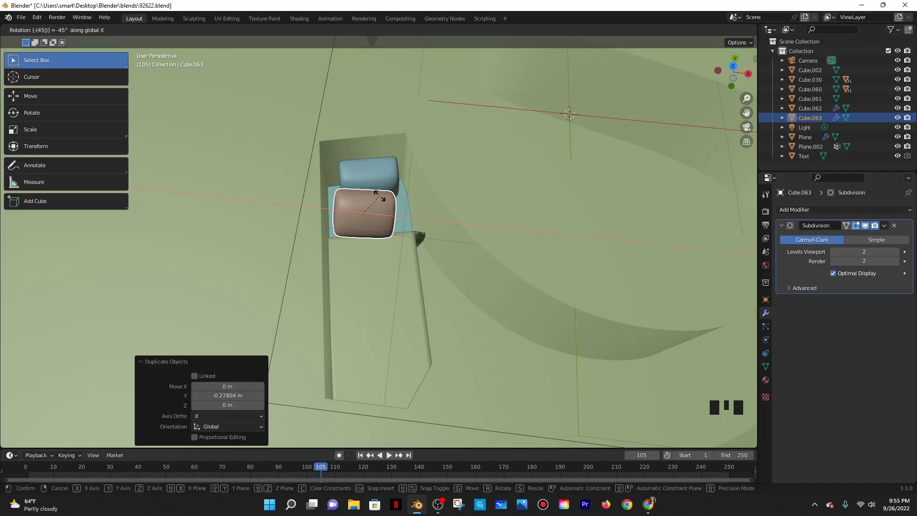
pyautogui.press('Return')
pyautogui.moveTo(371, 196); pyautogui.dragTo(396, 303, button='middle')
pyautogui.press('s')
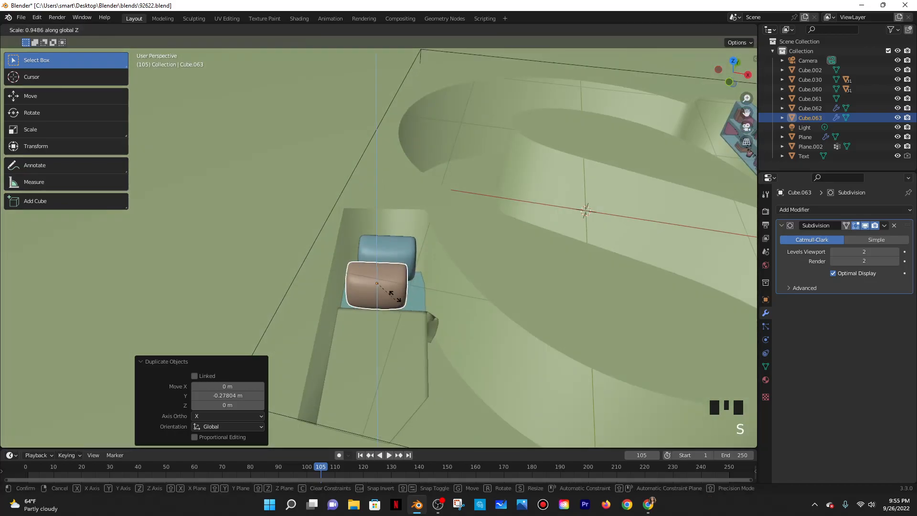
pyautogui.press('z')
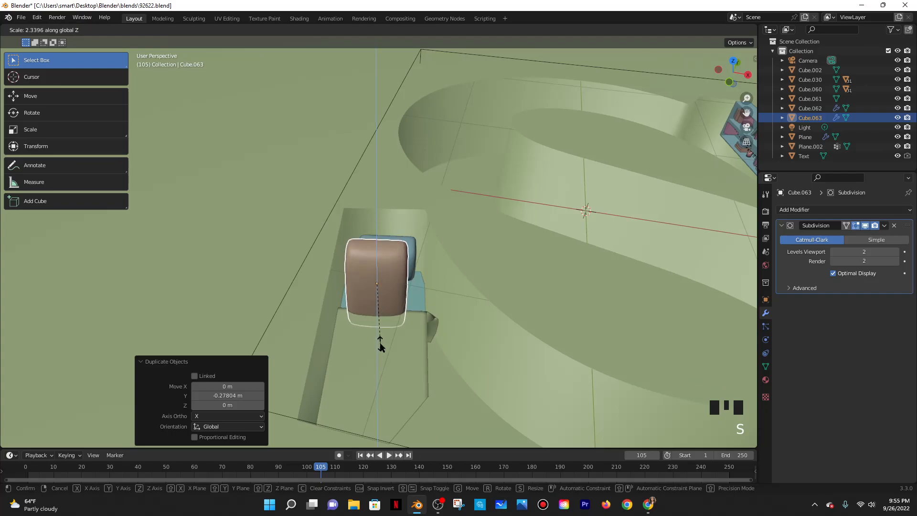
pyautogui.press('r')
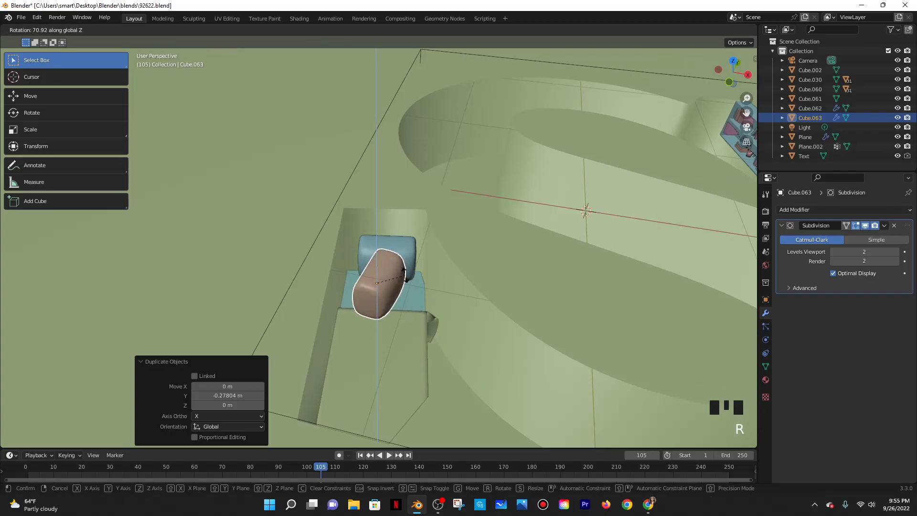
pyautogui.rightClick(381, 309)
pyautogui.moveTo(381, 310); pyautogui.dragTo(400, 319, button='middle')
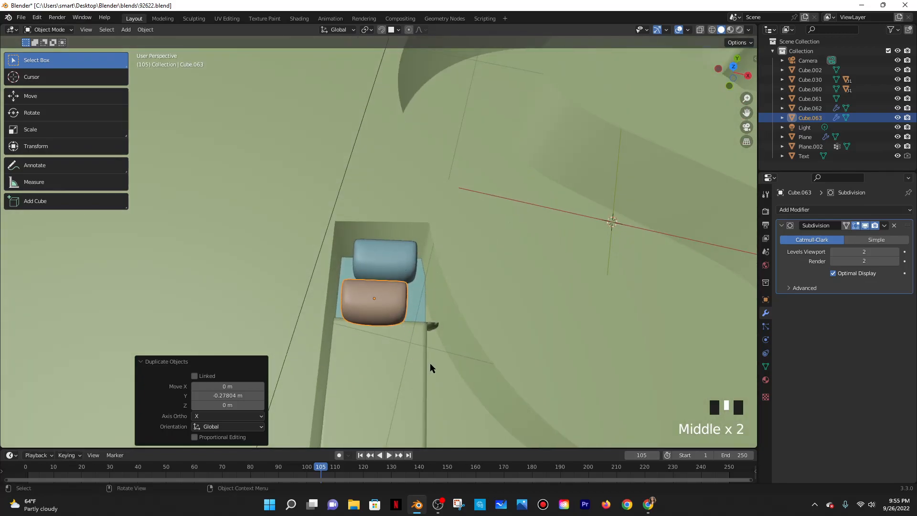
# Narrow the front pillow by scaling it down along the X axis
pyautogui.press('KP_0')
pyautogui.click(414, 326)
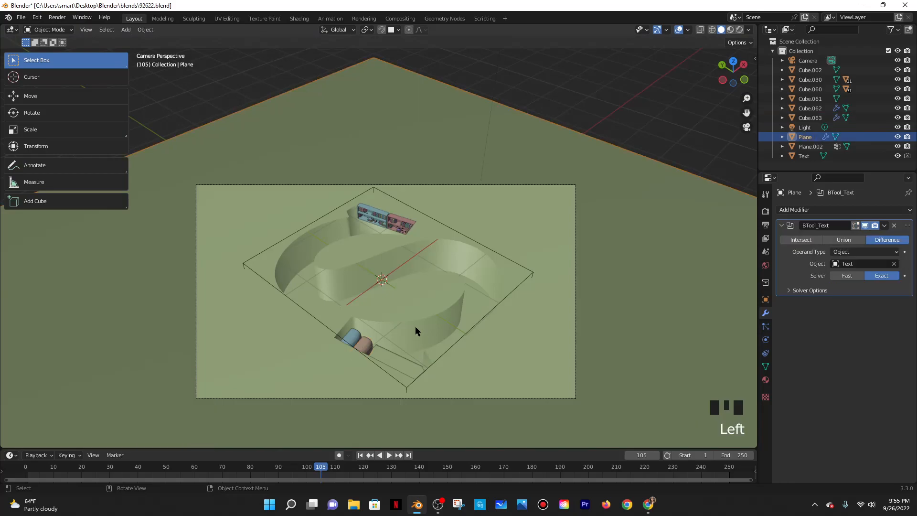
pyautogui.moveTo(390, 347); pyautogui.dragTo(370, 363, button='middle')
pyautogui.scroll(9, 347, 356)
pyautogui.keyDown('shift'); pyautogui.moveTo(310, 311); pyautogui.dragTo(416, 268, button='middle'); pyautogui.keyUp('shift')
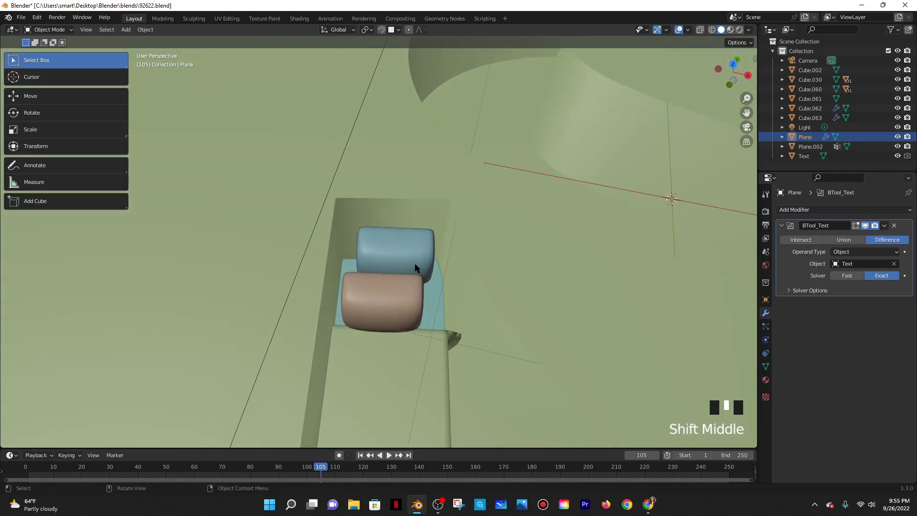
pyautogui.click(384, 311)
pyautogui.click(385, 311)
pyautogui.press('g')
pyautogui.press('x')
pyautogui.click(406, 314)
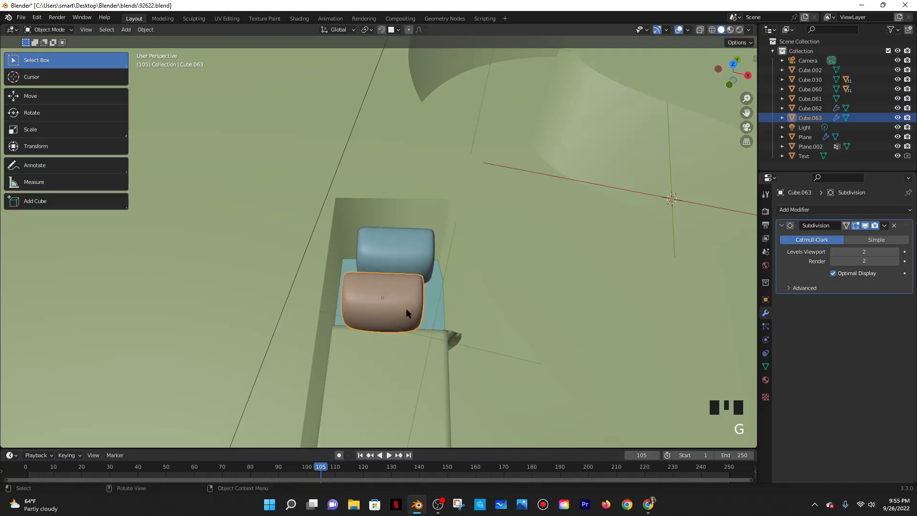
pyautogui.press('s')
pyautogui.press('x')
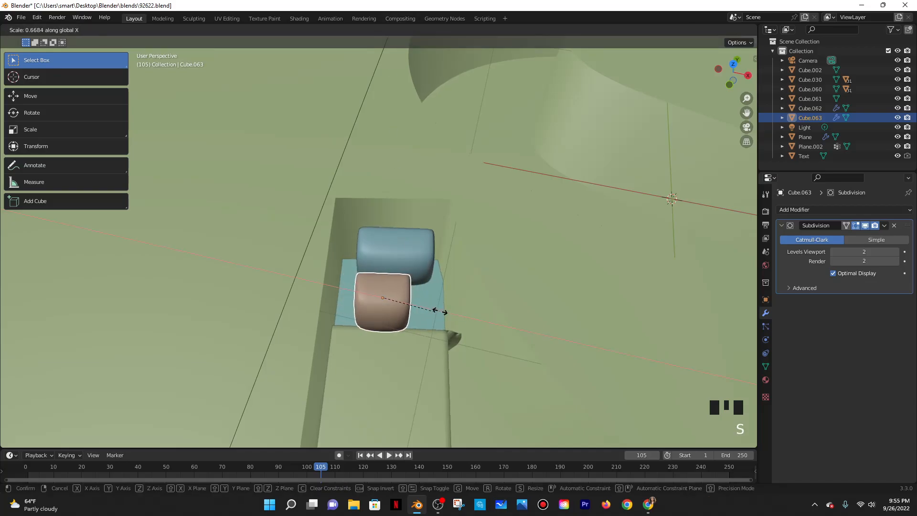
pyautogui.click(446, 314)
# Widen the rear pillow to about 1.4 along X and shift it about -0.015 m in X to span the bed's width
pyautogui.click(418, 236)
pyautogui.press('s')
pyautogui.press('x')
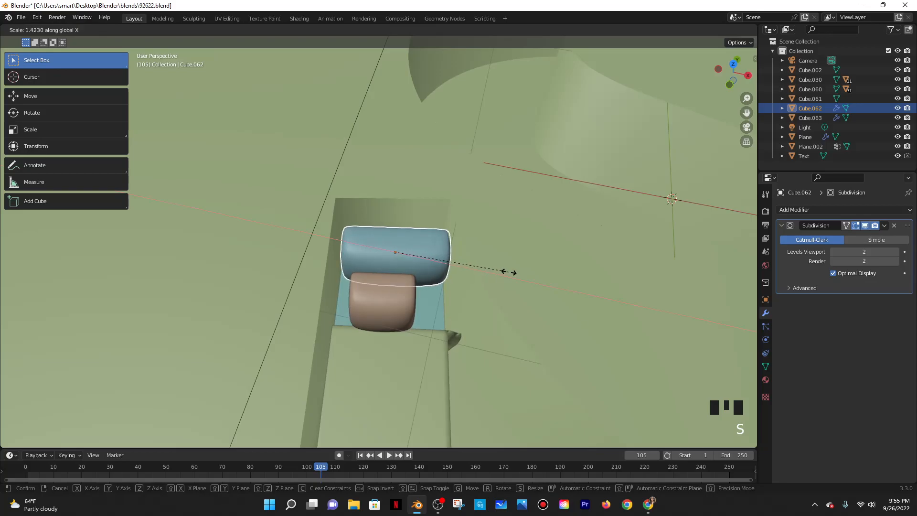
pyautogui.click(506, 270)
pyautogui.press('g')
pyautogui.press('y')
pyautogui.click(503, 270)
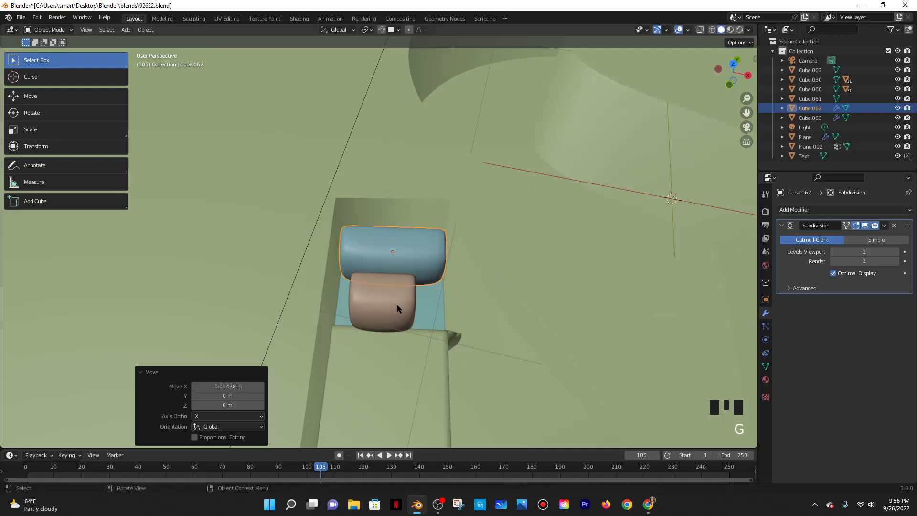
# Move the front pillow in the negative X direction to the outer side of the bed
pyautogui.click(396, 303)
pyautogui.click(418, 260)
pyautogui.moveTo(454, 319); pyautogui.dragTo(401, 347, button='middle')
pyautogui.click(423, 349)
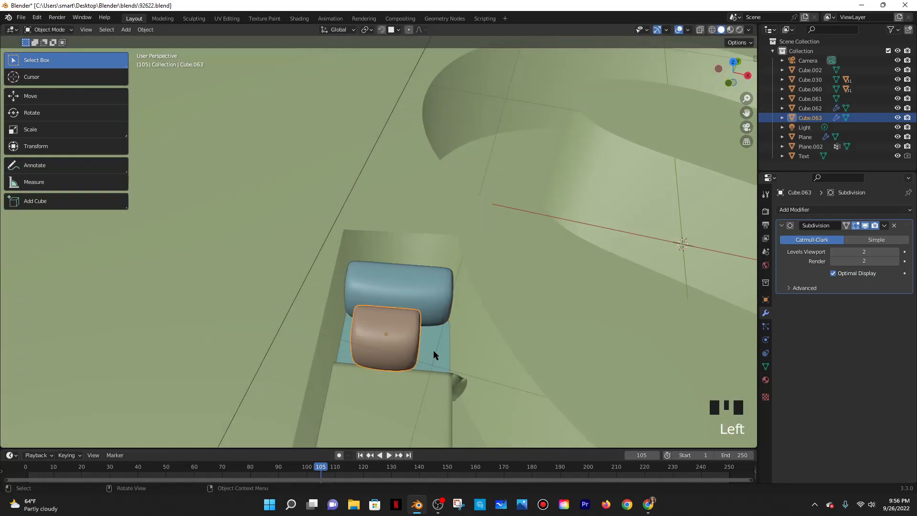
pyautogui.press('g')
pyautogui.press('x')
pyautogui.click(427, 350)
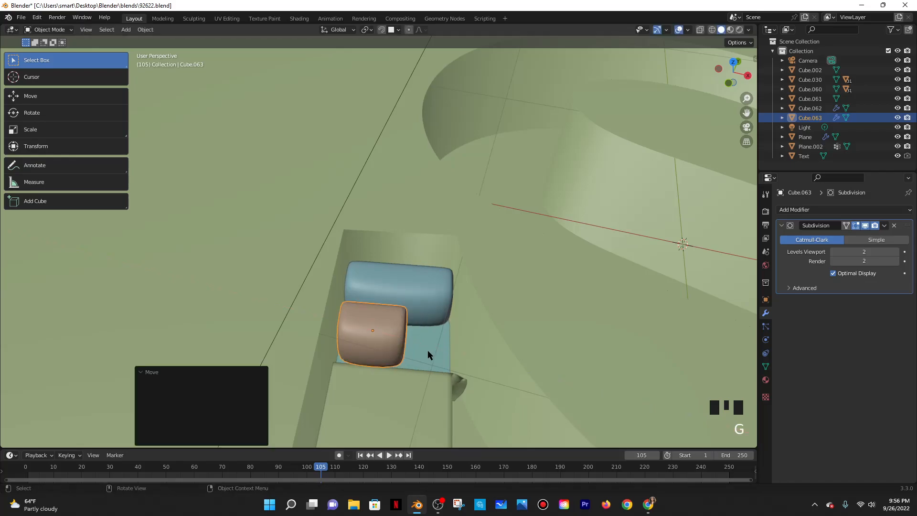
# Narrow the front pillow slightly along X and shift it about -0.026 m in X against the bed's edge
pyautogui.press('s')
pyautogui.press('x')
pyautogui.click(429, 346)
pyautogui.press('g')
pyautogui.press('x')
pyautogui.click(423, 345)
pyautogui.hotkey('shift', 's')
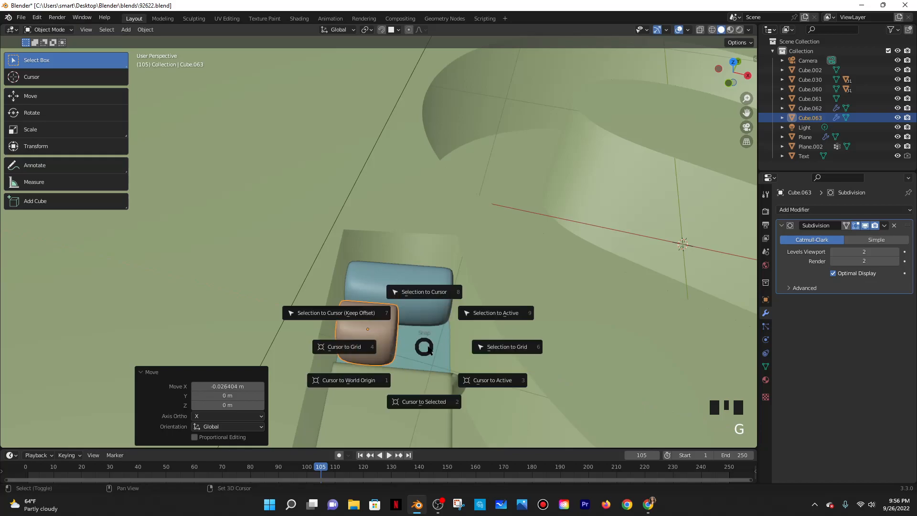
pyautogui.press('Escape')
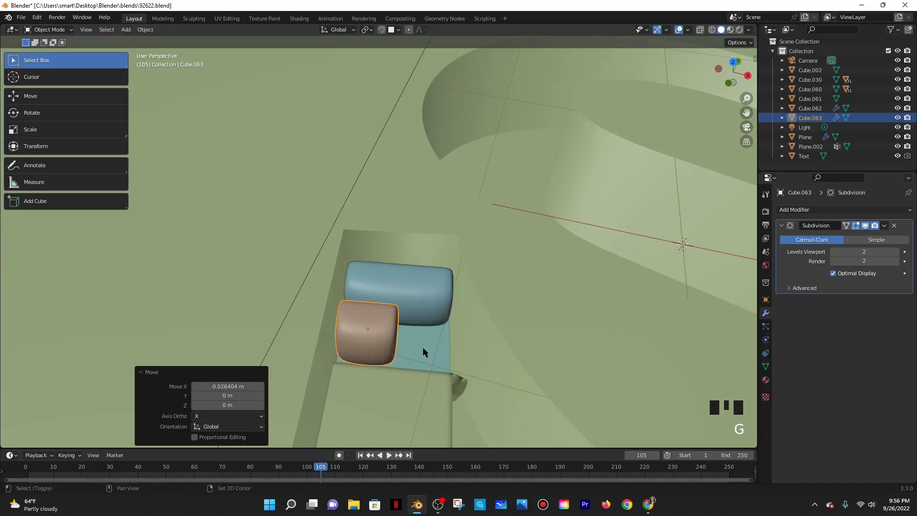
# Duplicate the front pillow about 0.30 m along X and move the copy about 0.05 m in Y to sit beside it
pyautogui.hotkey('shift', 'd')
pyautogui.press('x')
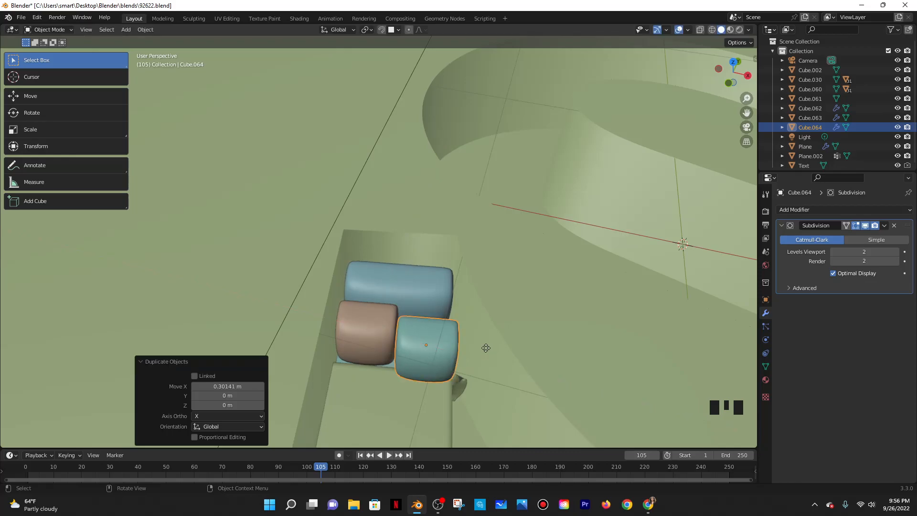
pyautogui.press('g')
pyautogui.press('y')
pyautogui.click(479, 336)
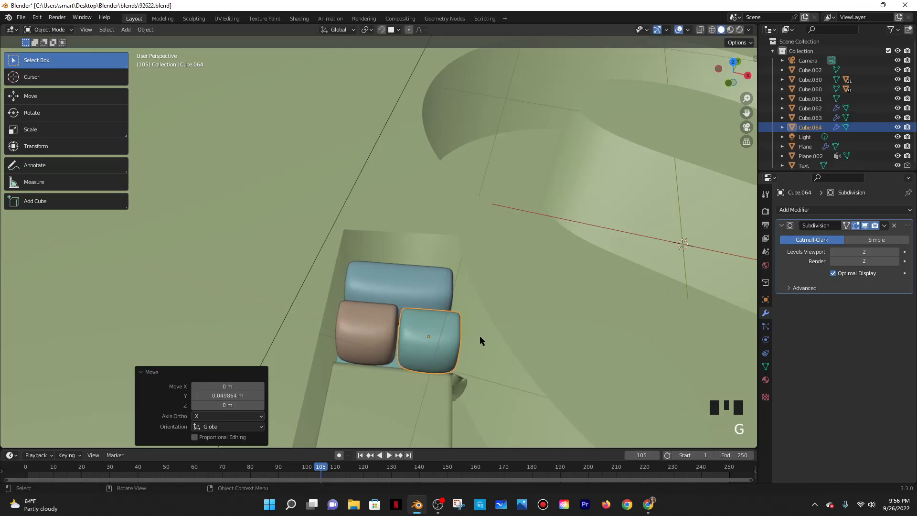
# Nudge the copied pillow about -0.02 m in X and slightly along Y to align it with its neighbour
pyautogui.press('h')
pyautogui.hotkey('alt', 'h')
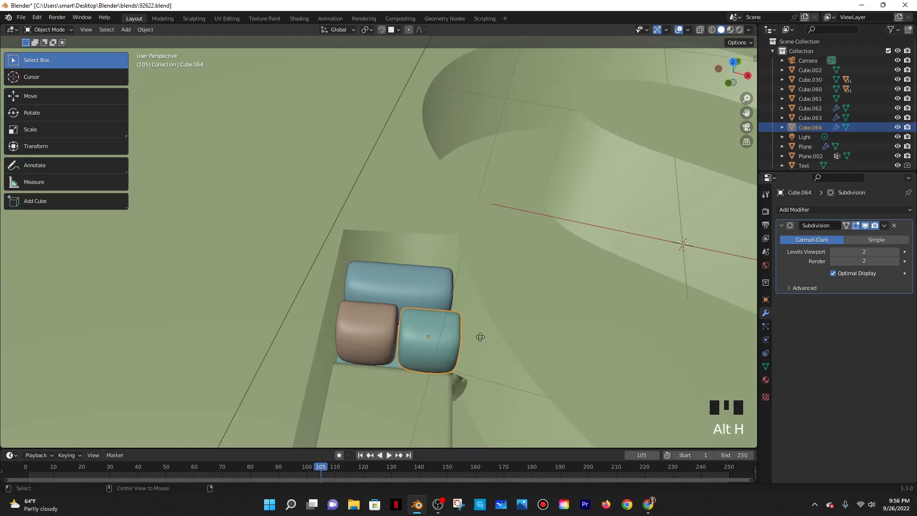
pyautogui.press('g')
pyautogui.press('x')
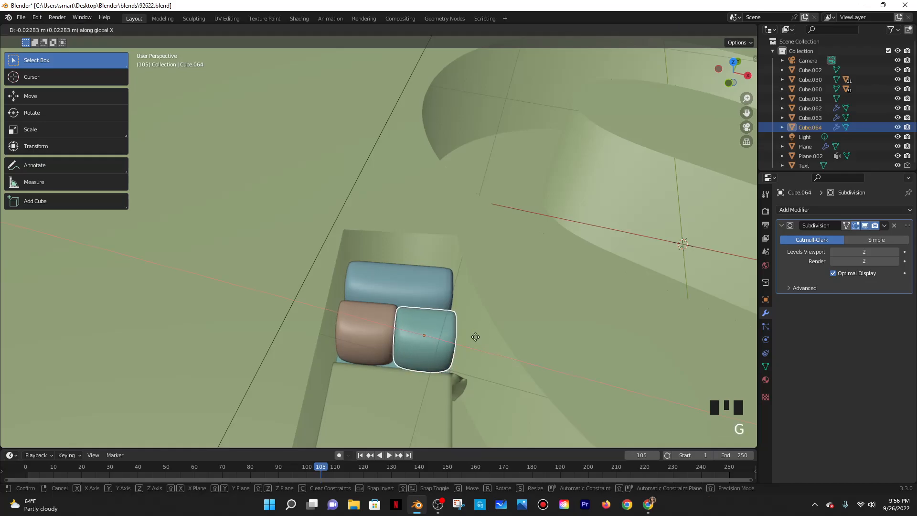
pyautogui.click(474, 336)
pyautogui.press('g')
pyautogui.press('y')
pyautogui.click(419, 312)
pyautogui.click(313, 245)
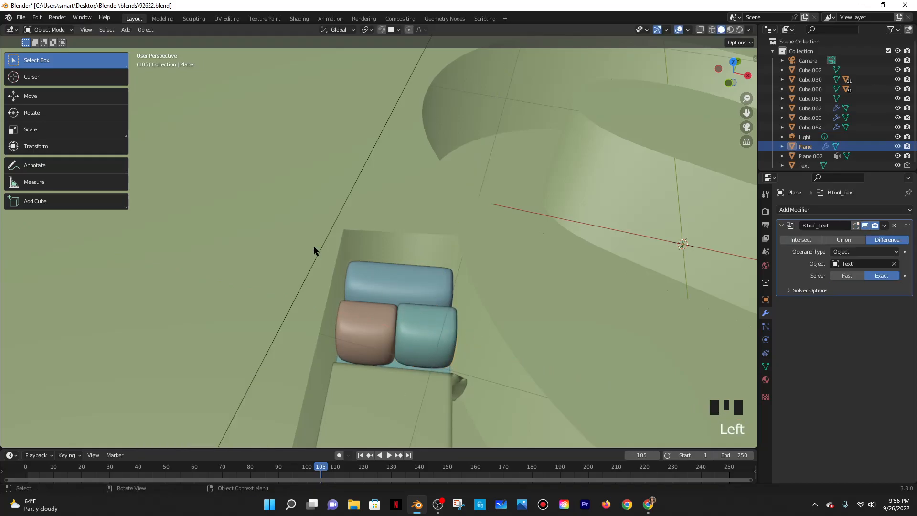
# Check the furnished room through the camera and from around the bed, and save the file
pyautogui.scroll(-5, 313, 245)
pyautogui.press('KP_0')
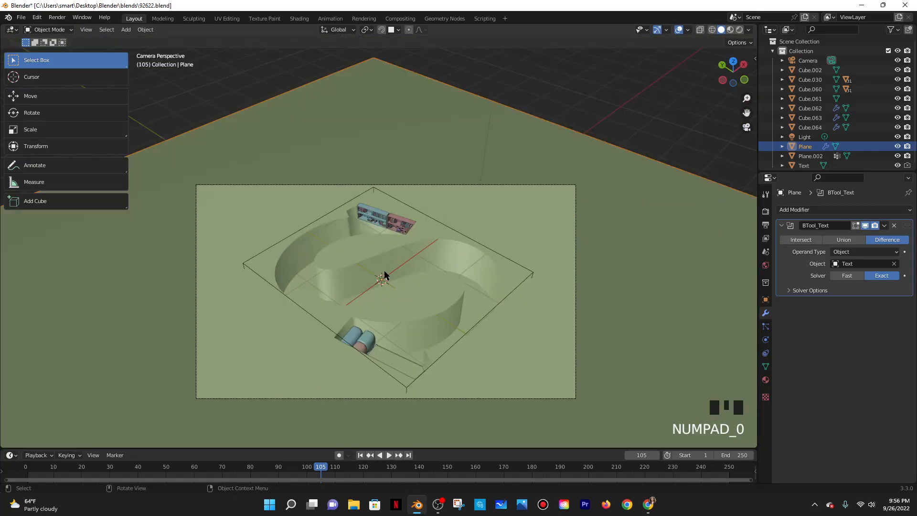
pyautogui.moveTo(410, 304); pyautogui.dragTo(458, 310, button='middle')
pyautogui.scroll(6, 376, 364)
pyautogui.moveTo(368, 368); pyautogui.dragTo(364, 307, button='middle')
pyautogui.scroll(-4, 364, 306)
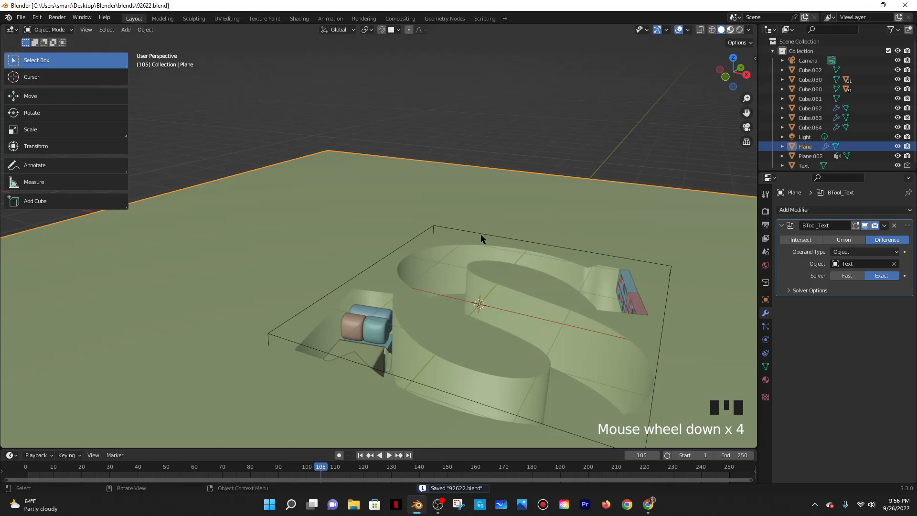
pyautogui.scroll(-2, 392, 269)
pyautogui.moveTo(397, 263)
pyautogui.mouseDown(button='middle')
pyautogui.moveTo(408, 311)
pyautogui.moveTo(387, 311)
pyautogui.moveTo(408, 264)
pyautogui.mouseUp(button='middle')
pyautogui.scroll(2, 387, 311)
# Show the scene in material preview and assign the existing dark navy material to the bed cover
pyautogui.click(360, 282)
pyautogui.scroll(-6, 449, 268)
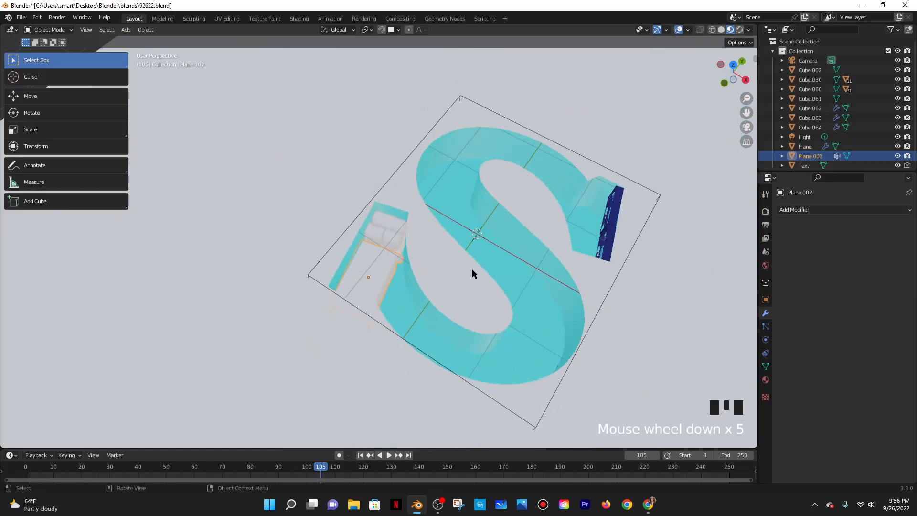
pyautogui.moveTo(523, 300); pyautogui.dragTo(813, 145, button='middle')
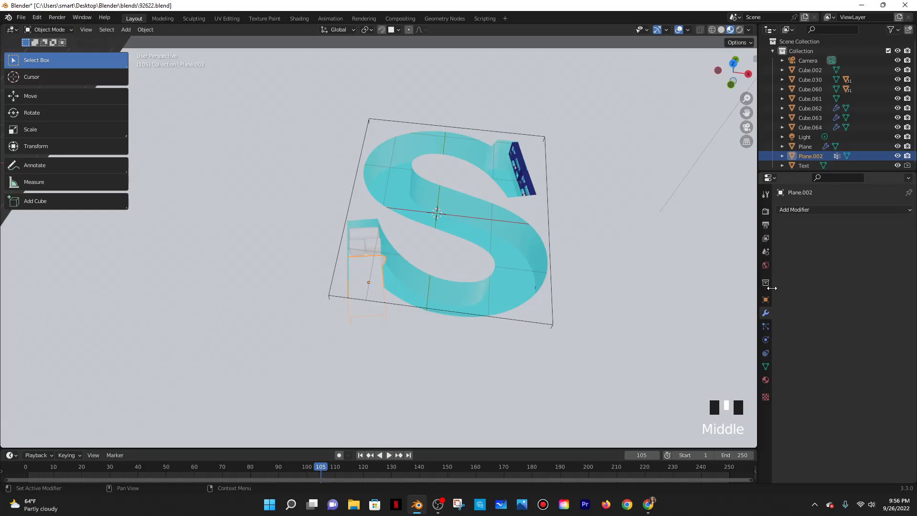
pyautogui.click(765, 381)
pyautogui.click(783, 250)
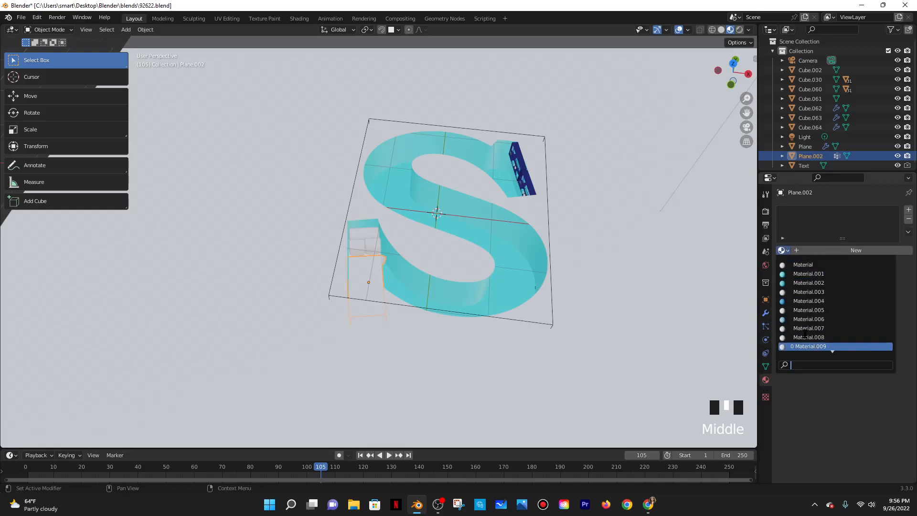
pyautogui.click(805, 329)
# Assign Material.001 to the small front pillow on the bed's outer side
pyautogui.moveTo(459, 291); pyautogui.dragTo(414, 286, button='middle')
pyautogui.scroll(3, 338, 209)
pyautogui.click(338, 208)
pyautogui.moveTo(369, 233); pyautogui.dragTo(424, 262, button='middle')
pyautogui.scroll(-2, 430, 264)
pyautogui.scroll(4, 424, 262)
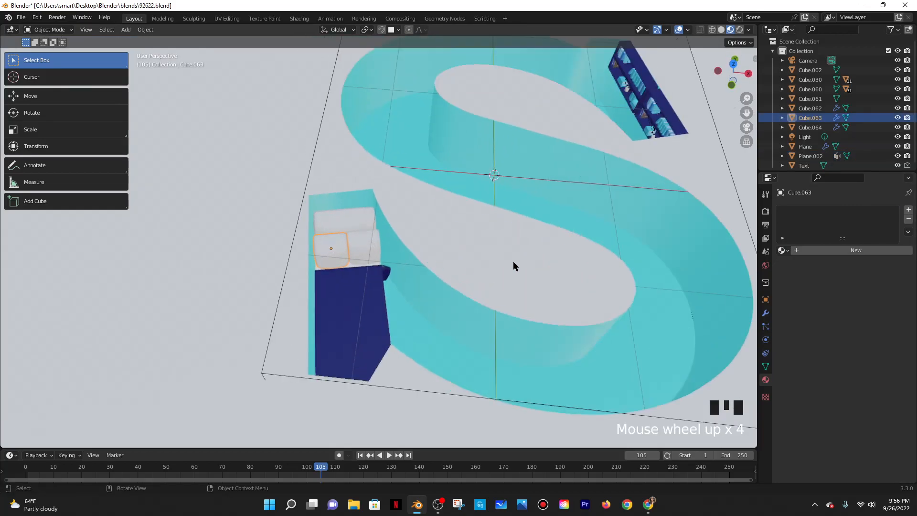
pyautogui.click(781, 250)
pyautogui.click(805, 273)
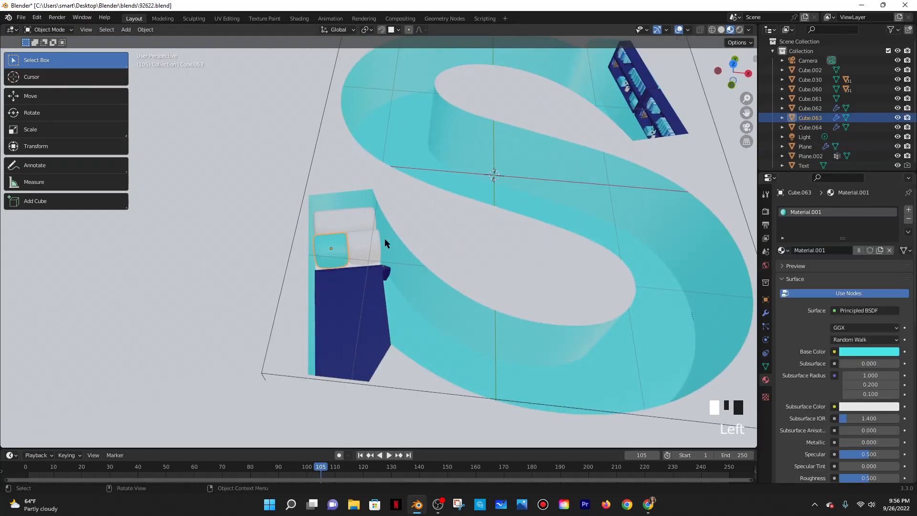
# Assign Material.004 to the other small front pillow
pyautogui.click(363, 245)
pyautogui.click(781, 250)
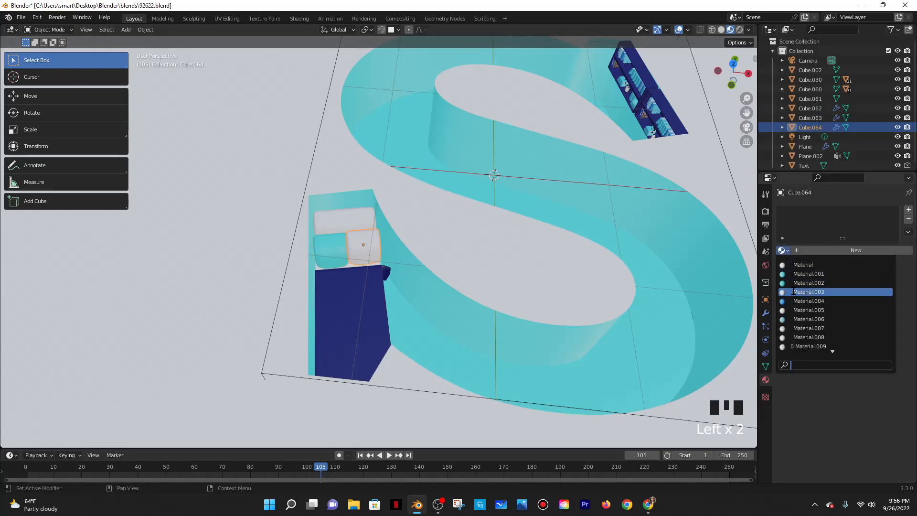
pyautogui.click(808, 300)
# Try Material.001 on the wide back pillow, replace it with an existing light blue material, and leave the pillow deselected
pyautogui.click(368, 230)
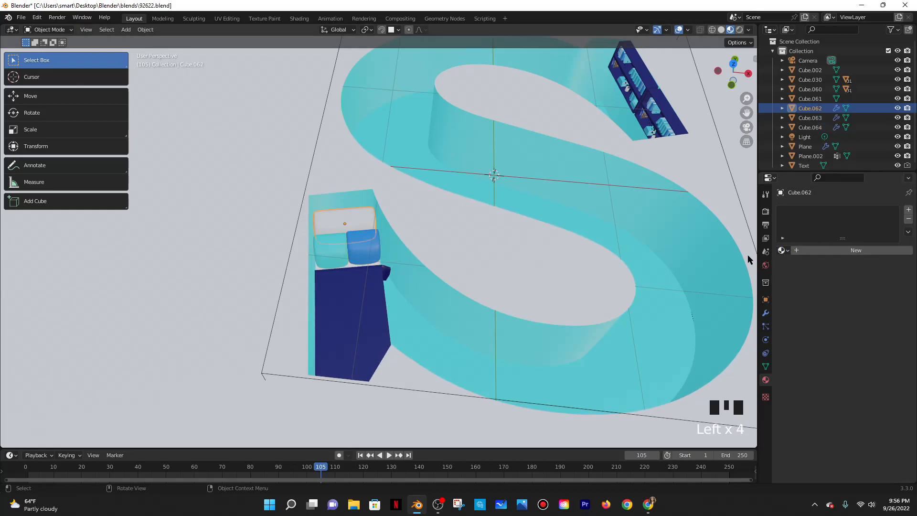
pyautogui.click(783, 250)
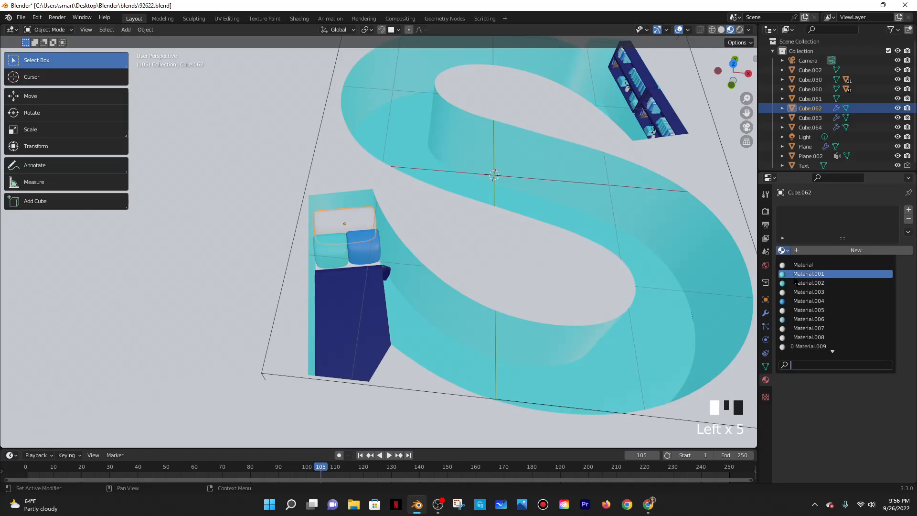
pyautogui.click(808, 274)
pyautogui.click(783, 250)
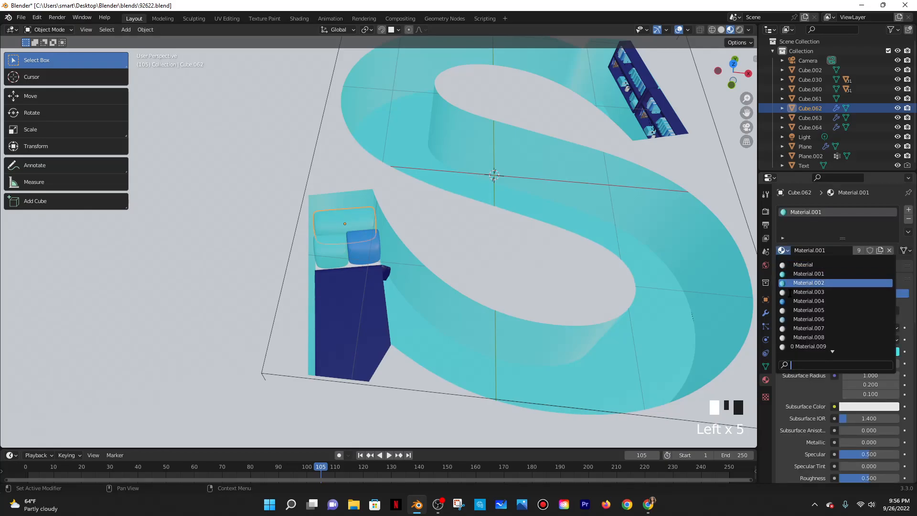
pyautogui.click(797, 289)
pyautogui.click(449, 255)
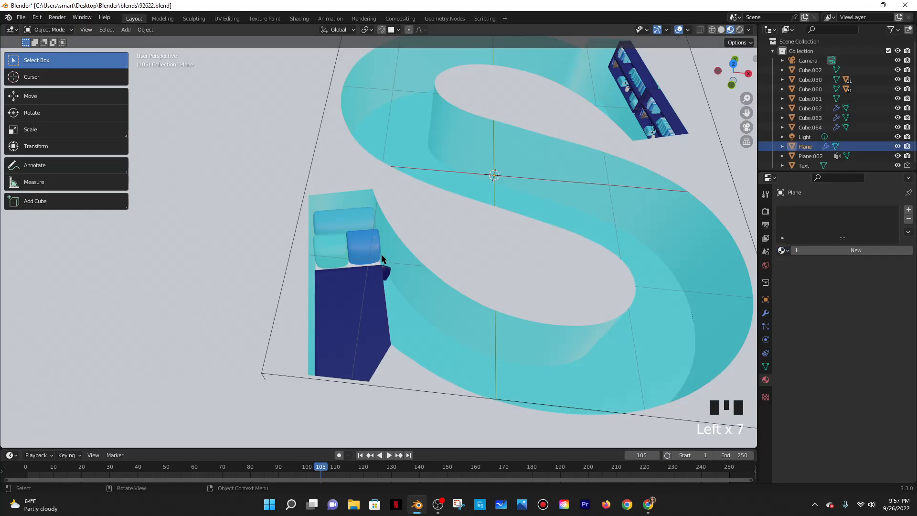
# Examine the coloured bed, pillows and mattress up close and within the whole S-shaped room
pyautogui.scroll(-3, 363, 257)
pyautogui.scroll(-2, 316, 236)
pyautogui.scroll(6, 328, 245)
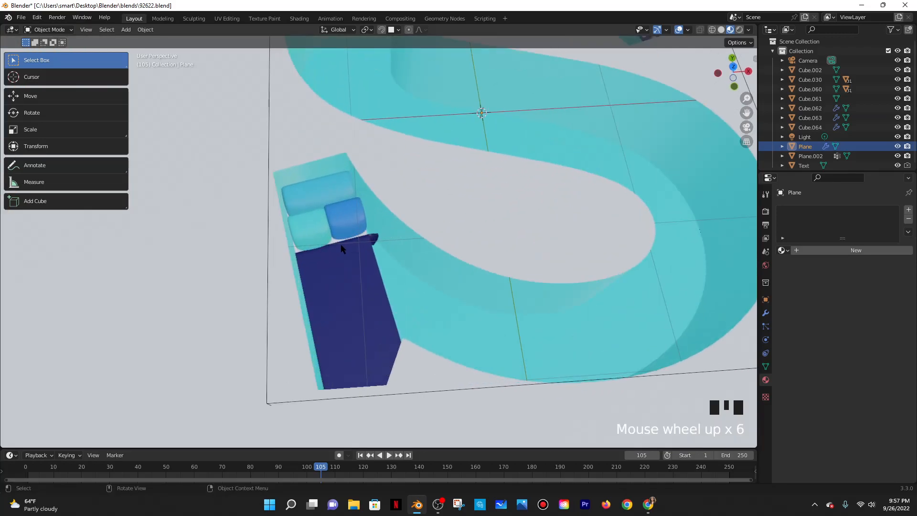
pyautogui.click(335, 244)
pyautogui.click(337, 244)
pyautogui.moveTo(405, 250); pyautogui.dragTo(365, 270, button='middle')
pyautogui.click(365, 274)
pyautogui.moveTo(443, 302); pyautogui.dragTo(399, 344, button='middle')
pyautogui.scroll(-2, 408, 261)
pyautogui.moveTo(399, 386); pyautogui.dragTo(543, 414, button='middle')
pyautogui.scroll(-3, 496, 257)
pyautogui.moveTo(495, 262); pyautogui.dragTo(496, 285, button='middle')
pyautogui.scroll(-1, 491, 288)
# Create a new material for the ground plane around the S and set its base color to black
pyautogui.click(560, 232)
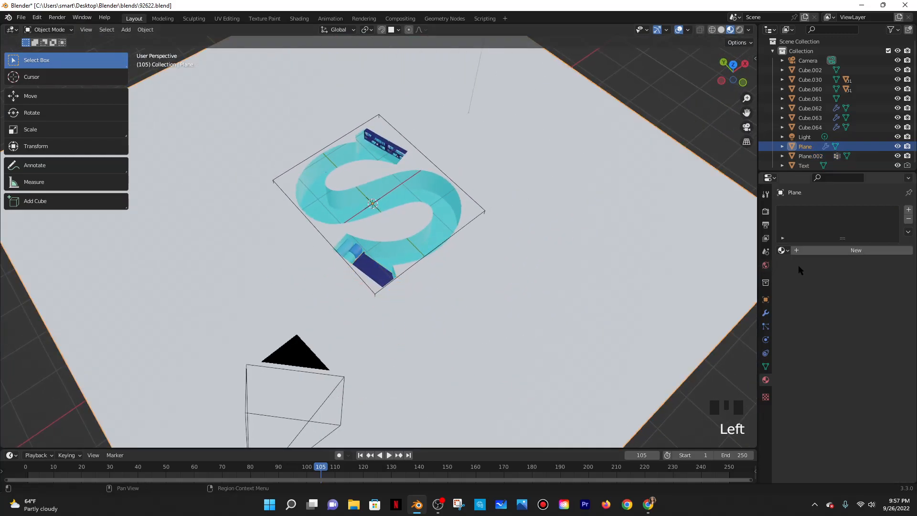
pyautogui.click(833, 249)
pyautogui.click(895, 352)
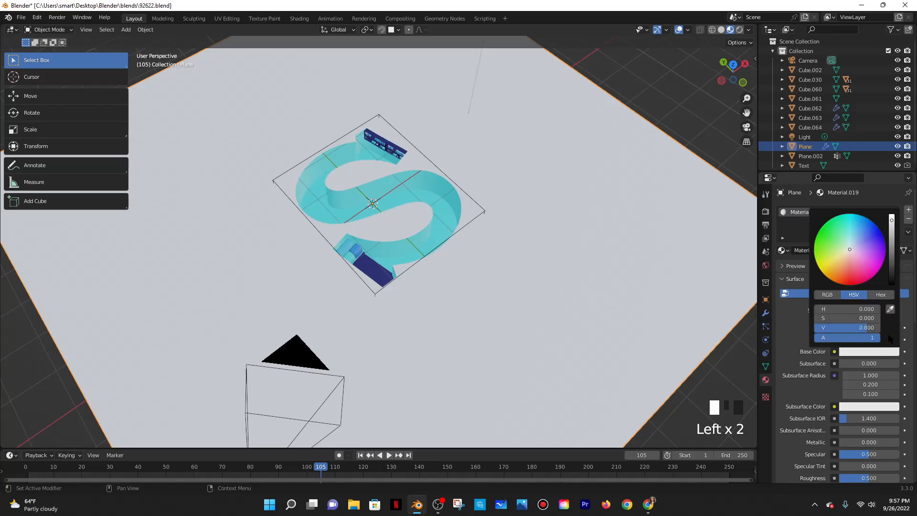
pyautogui.moveTo(894, 261); pyautogui.dragTo(891, 287)
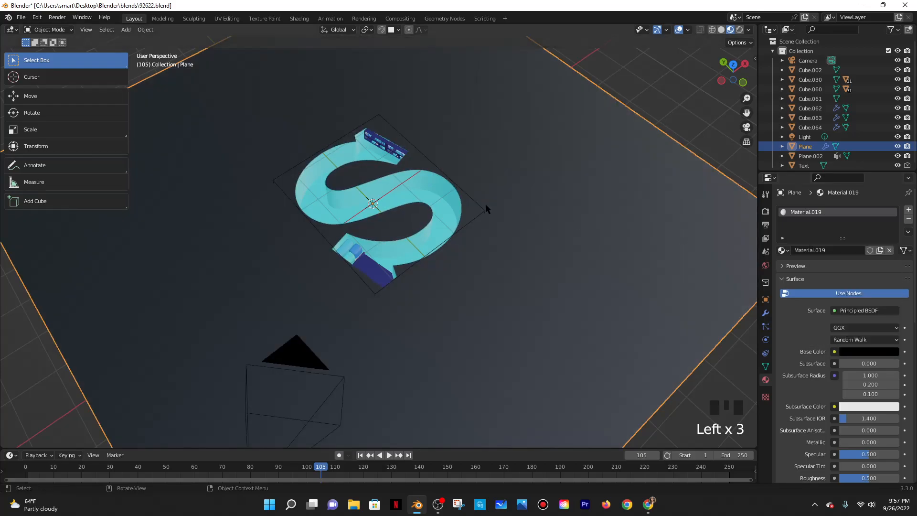
# Select the S-shaped text object and bring up the mesh primitives for adding an object near the S's outer curve
pyautogui.moveTo(497, 210)
pyautogui.mouseDown(button='middle')
pyautogui.moveTo(497, 189)
pyautogui.moveTo(498, 203)
pyautogui.mouseUp(button='middle')
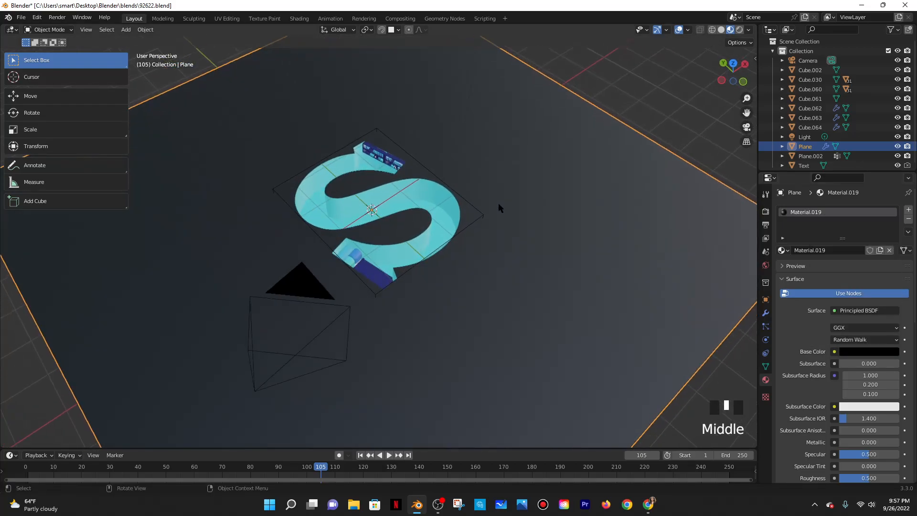
pyautogui.scroll(4, 498, 202)
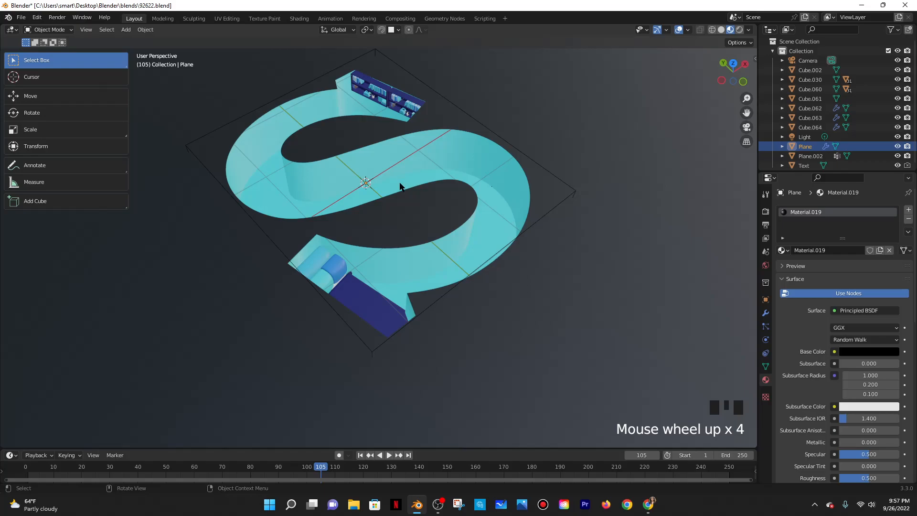
pyautogui.moveTo(421, 296)
pyautogui.mouseDown(button='middle')
pyautogui.moveTo(395, 292)
pyautogui.moveTo(370, 309)
pyautogui.moveTo(415, 295)
pyautogui.mouseUp(button='middle')
pyautogui.keyDown('shift'); pyautogui.moveTo(454, 260); pyautogui.dragTo(390, 158, button='middle'); pyautogui.keyUp('shift')
pyautogui.scroll(4, 424, 217)
pyautogui.keyDown('shift'); pyautogui.moveTo(424, 217); pyautogui.dragTo(439, 167, button='middle'); pyautogui.keyUp('shift')
pyautogui.click(440, 148)
pyautogui.click(450, 106)
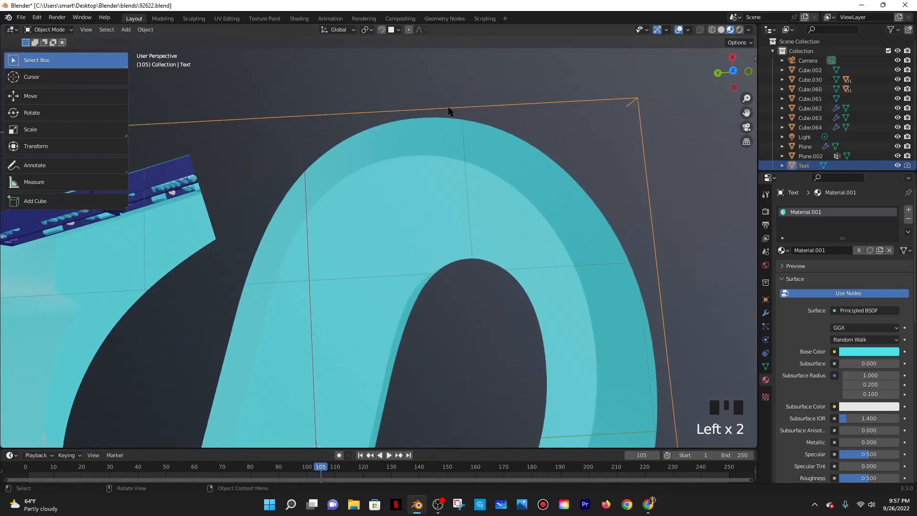
pyautogui.press('Tab')
pyautogui.press('Tab')
pyautogui.hotkey('shift', 'a')
pyautogui.moveTo(419, 182)
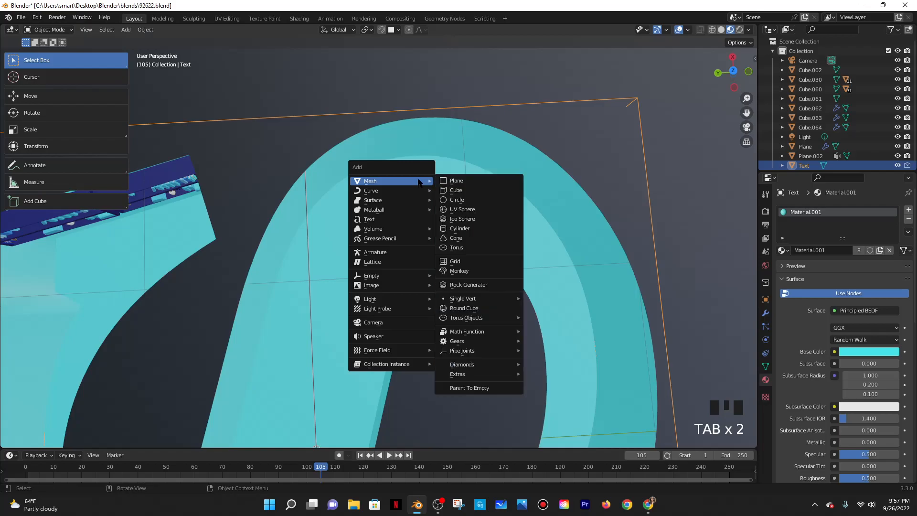
# Add a cube, move it onto the S letter's curved bend and scale it uniformly to 0.245
pyautogui.click(448, 190)
pyautogui.scroll(-5, 451, 194)
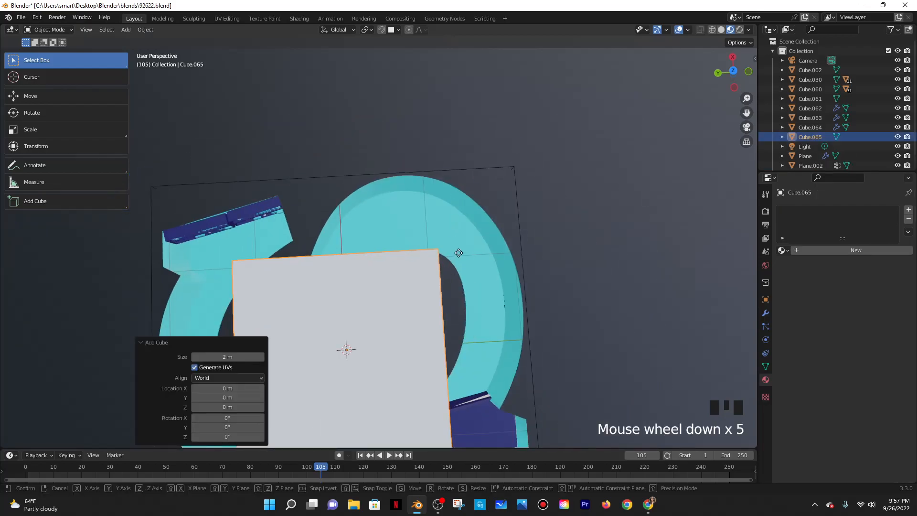
pyautogui.press('g')
pyautogui.click(493, 173)
pyautogui.press('s')
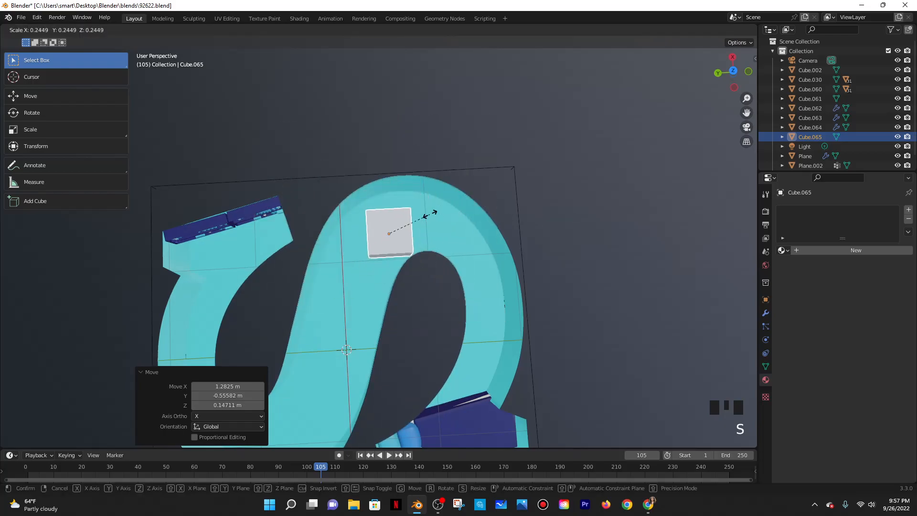
pyautogui.click(418, 224)
# Lower the cube along Z by about 0.47 m into the S letter
pyautogui.moveTo(474, 284); pyautogui.dragTo(469, 248, button='middle')
pyautogui.scroll(4, 469, 253)
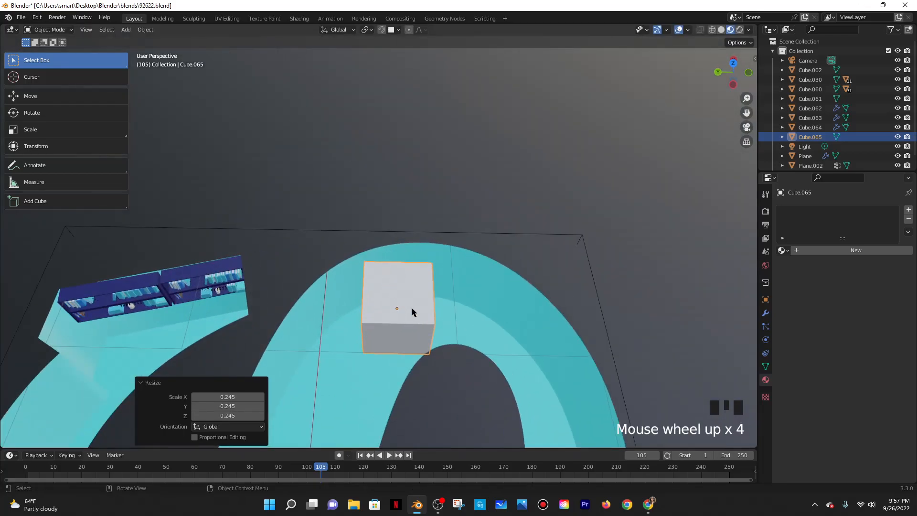
pyautogui.press('g')
pyautogui.press('z')
pyautogui.click(431, 356)
pyautogui.moveTo(431, 355); pyautogui.dragTo(411, 330, button='middle')
pyautogui.scroll(-6, 393, 311)
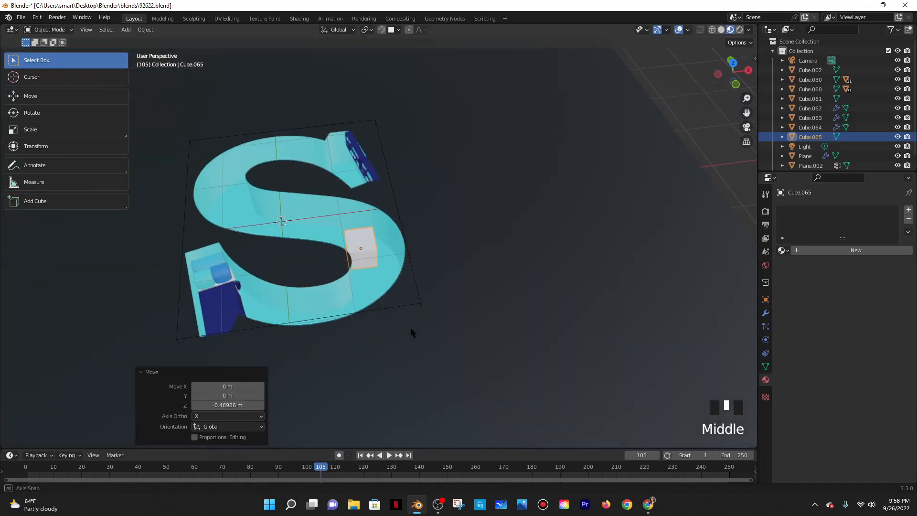
# Flatten the cube along Z with a scale factor of 0.617
pyautogui.scroll(4, 407, 326)
pyautogui.press('s')
pyautogui.press('z')
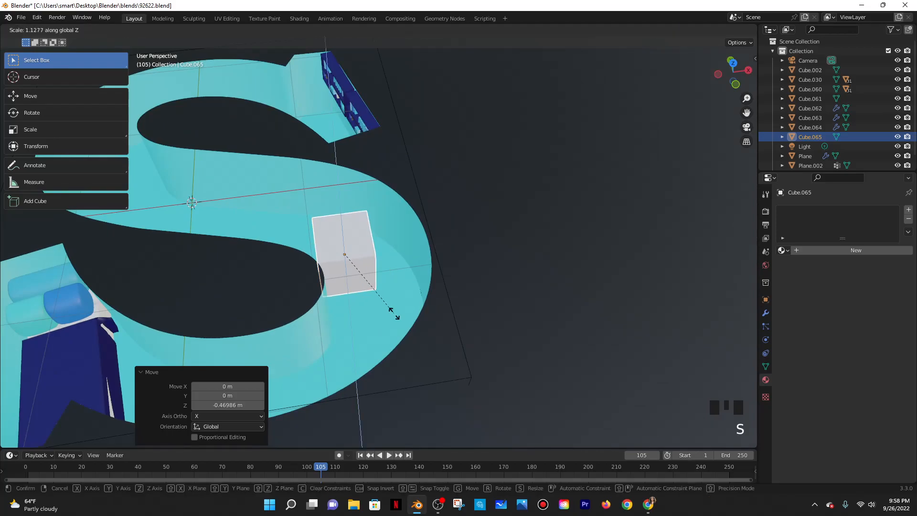
pyautogui.click(377, 279)
# Move the flattened cube about 0.38 m along X toward the bend's outer wall
pyautogui.press('g')
pyautogui.press('y')
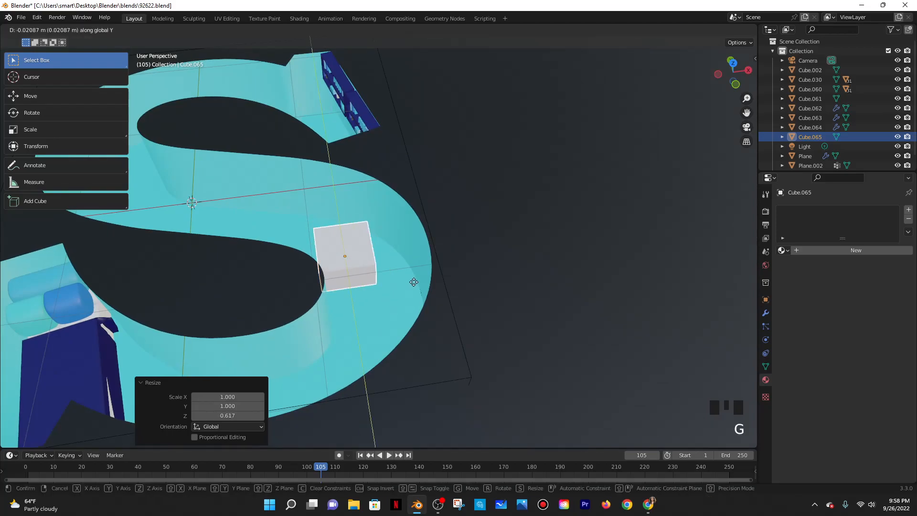
pyautogui.press('x')
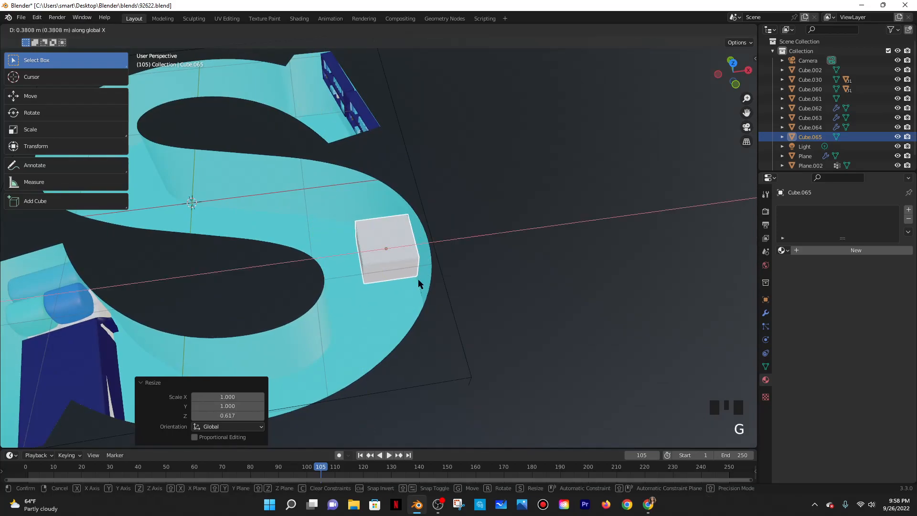
pyautogui.click(417, 280)
pyautogui.moveTo(389, 236); pyautogui.dragTo(452, 288, button='middle')
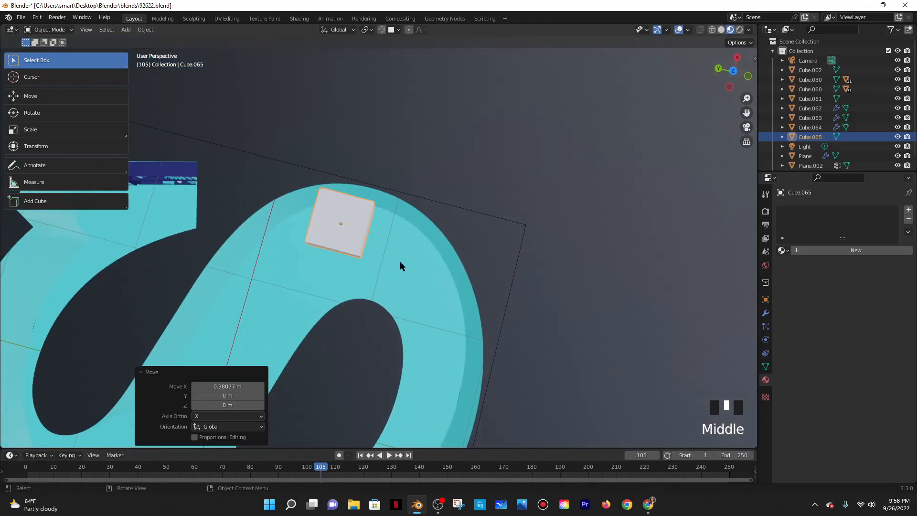
# Stretch the block along Y to about four times its width so it spans the bend
pyautogui.keyDown('shift'); pyautogui.moveTo(399, 212); pyautogui.dragTo(446, 250, button='middle'); pyautogui.keyUp('shift')
pyautogui.press('s')
pyautogui.press('x')
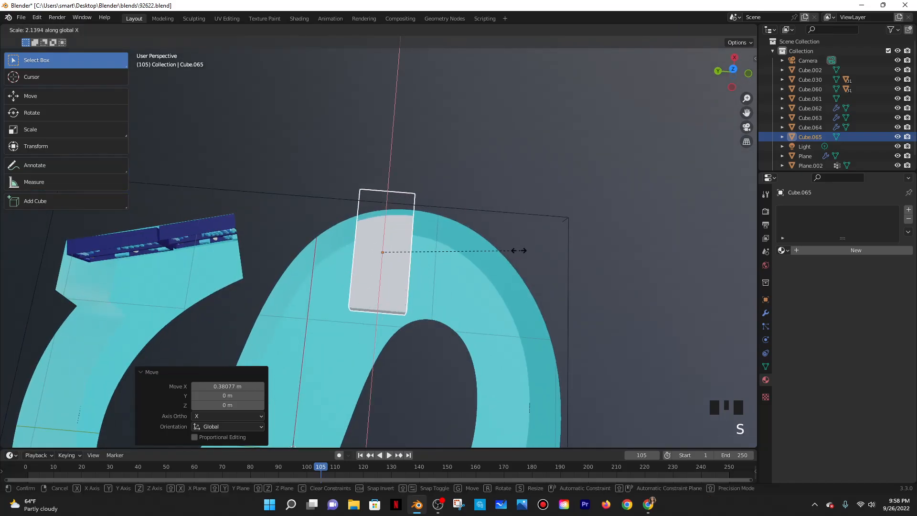
pyautogui.press('y')
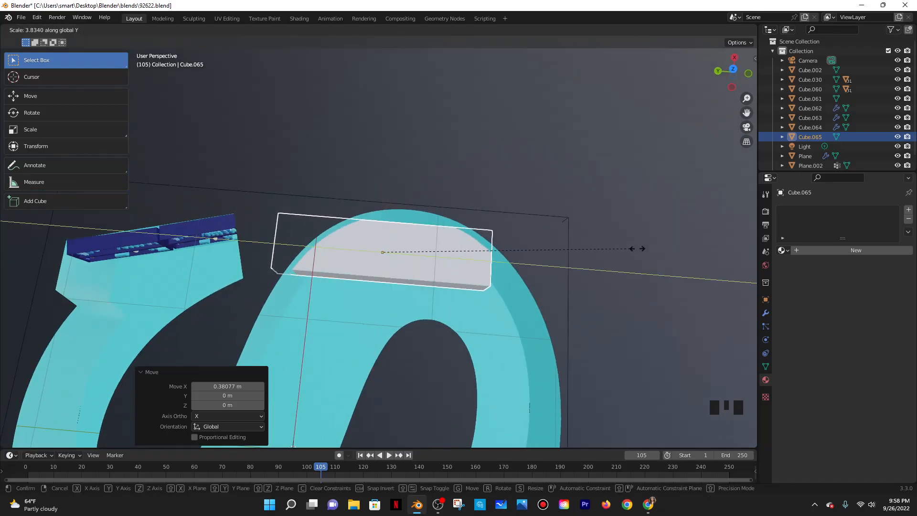
pyautogui.click(650, 249)
# Slide the stretched block along negative Y to centre it within the bend's outer wall
pyautogui.press('Tab')
pyautogui.moveTo(558, 253); pyautogui.dragTo(494, 254, button='middle')
pyautogui.press('Tab')
pyautogui.press('g')
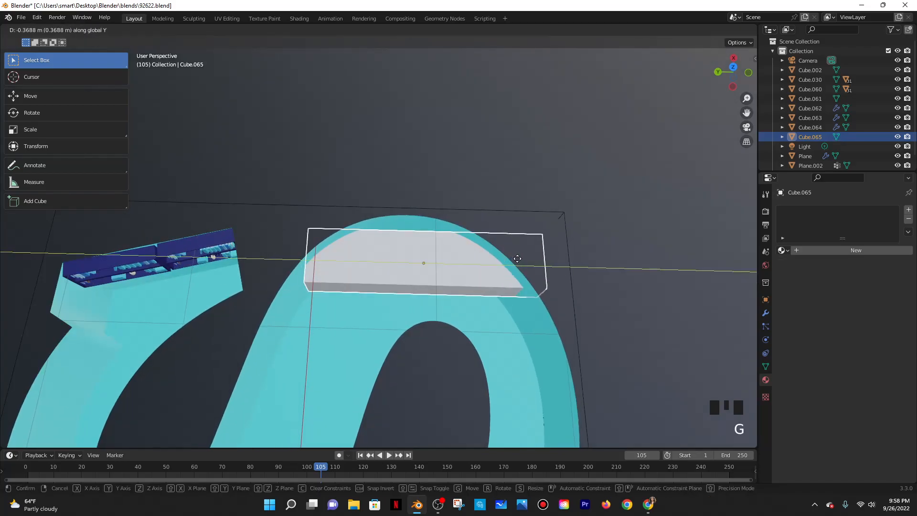
pyautogui.click(517, 259)
# Lower the whole block along Z by about 0.4 m toward the floor of the letter
pyautogui.press('Tab')
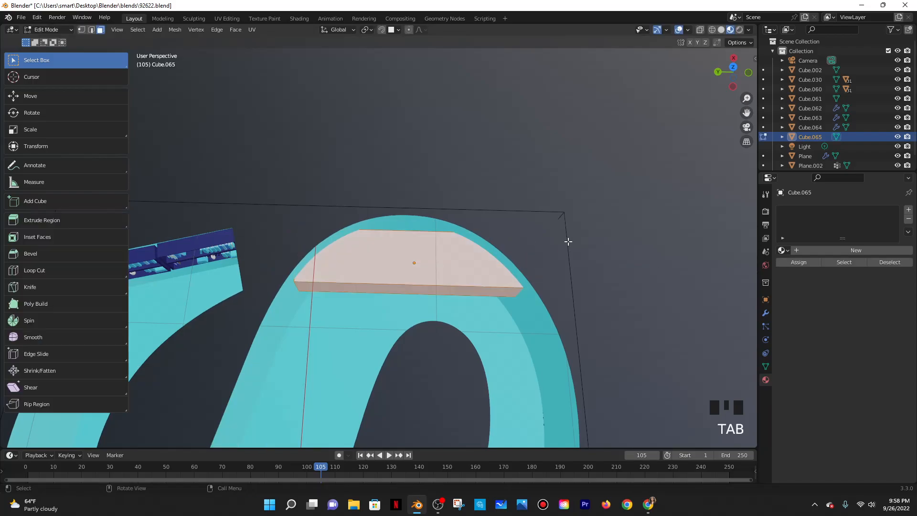
pyautogui.scroll(-5, 571, 246)
pyautogui.click(575, 247)
pyautogui.moveTo(575, 247); pyautogui.dragTo(433, 277, button='middle')
pyautogui.scroll(4, 533, 220)
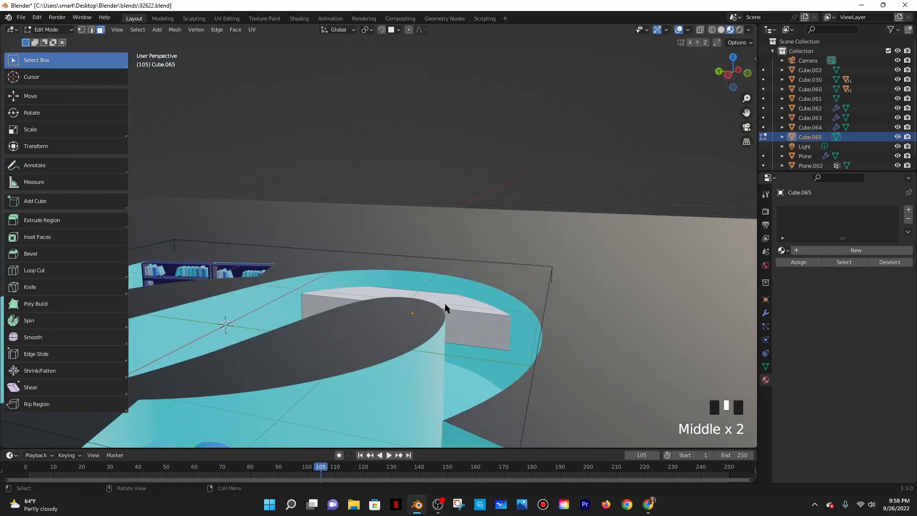
pyautogui.press('Tab')
pyautogui.press('g')
pyautogui.press('z')
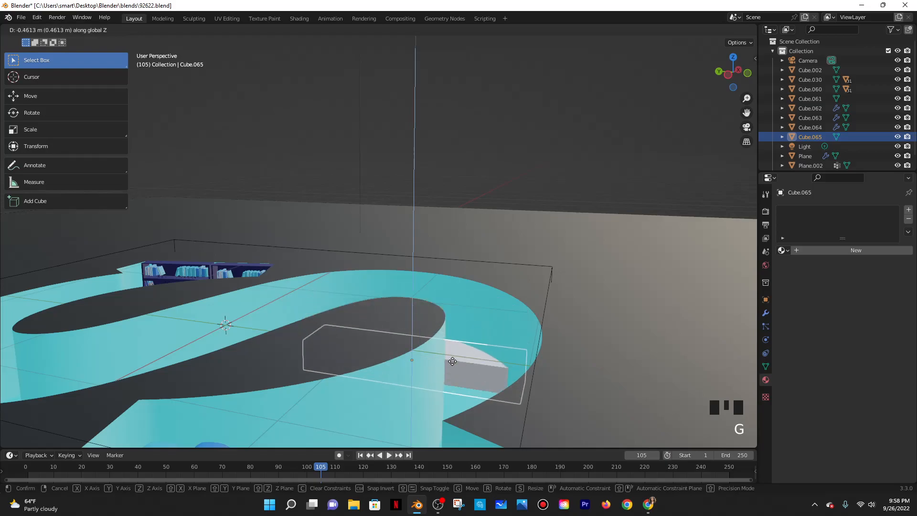
pyautogui.click(454, 350)
pyautogui.moveTo(511, 264); pyautogui.dragTo(474, 299, button='middle')
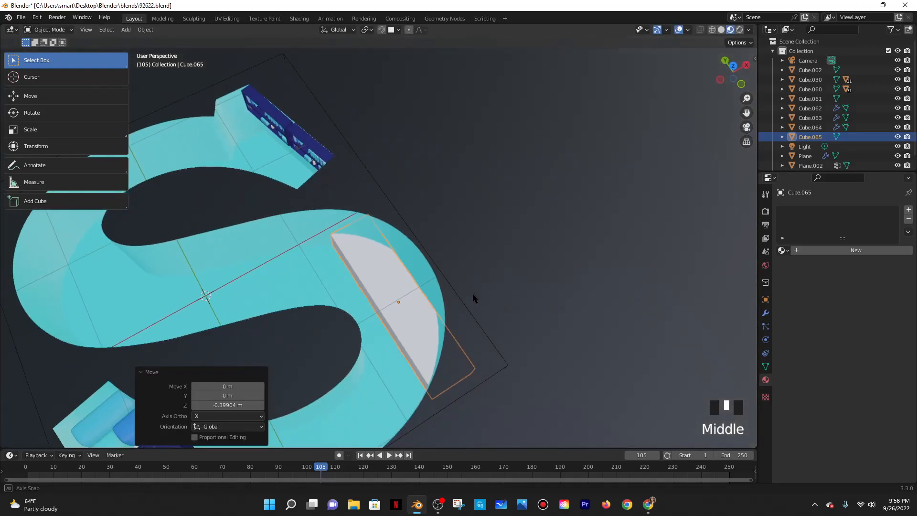
# Inspect the block's fit inside the S letter from several angles and through the camera
pyautogui.click(466, 276)
pyautogui.scroll(-5, 467, 272)
pyautogui.moveTo(440, 241); pyautogui.dragTo(485, 234, button='middle')
pyautogui.scroll(4, 471, 245)
pyautogui.scroll(-2, 471, 286)
pyautogui.moveTo(470, 317)
pyautogui.mouseDown(button='middle')
pyautogui.moveTo(491, 352)
pyautogui.moveTo(445, 347)
pyautogui.moveTo(439, 310)
pyautogui.moveTo(505, 279)
pyautogui.moveTo(513, 286)
pyautogui.moveTo(488, 290)
pyautogui.moveTo(501, 277)
pyautogui.moveTo(494, 286)
pyautogui.moveTo(382, 253)
pyautogui.moveTo(420, 264)
pyautogui.moveTo(414, 281)
pyautogui.mouseUp(button='middle')
pyautogui.press('KP_0')
pyautogui.scroll(5, 492, 285)
# Inset the block's top face with a thickness of about 0.35 m
pyautogui.click(414, 281)
pyautogui.press('Tab')
pyautogui.moveTo(345, 262); pyautogui.dragTo(389, 274, button='middle')
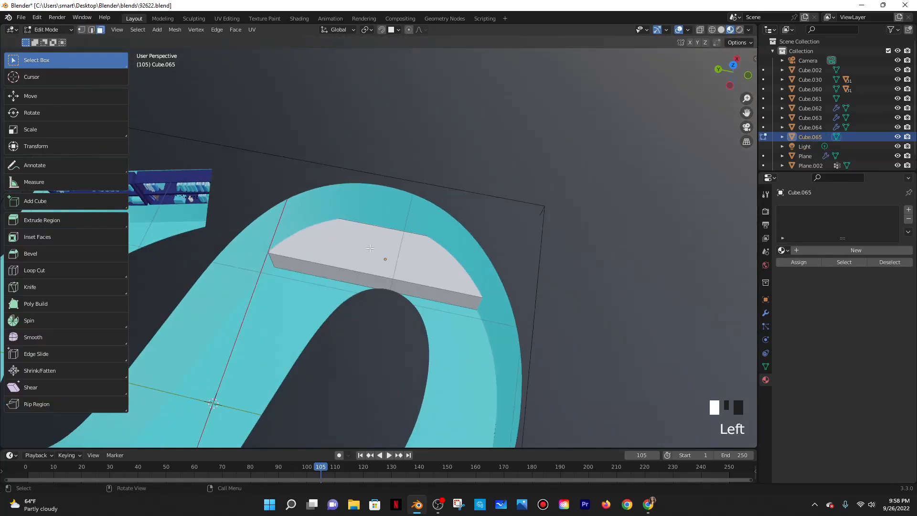
pyautogui.press('i')
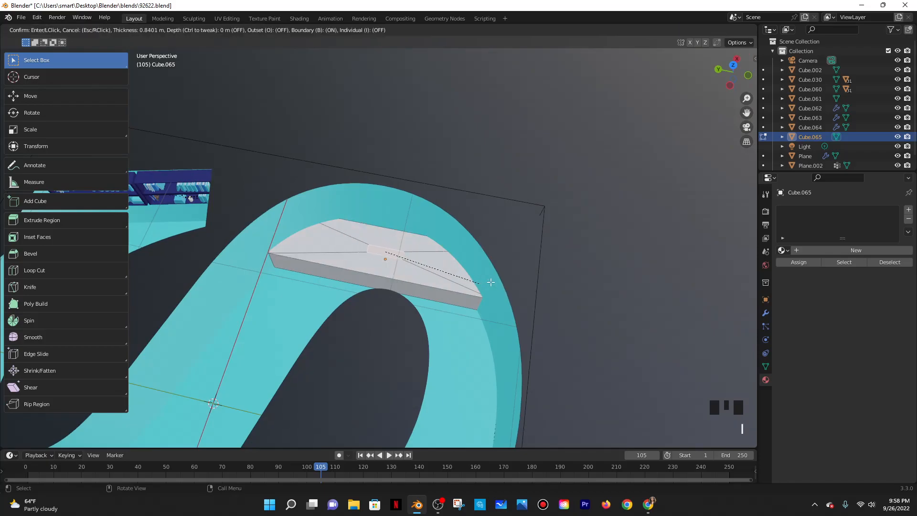
pyautogui.click(514, 285)
# Scale the inset face by about 1.3 along X and 0.513 along Y
pyautogui.press('s')
pyautogui.press('z')
pyautogui.press('x')
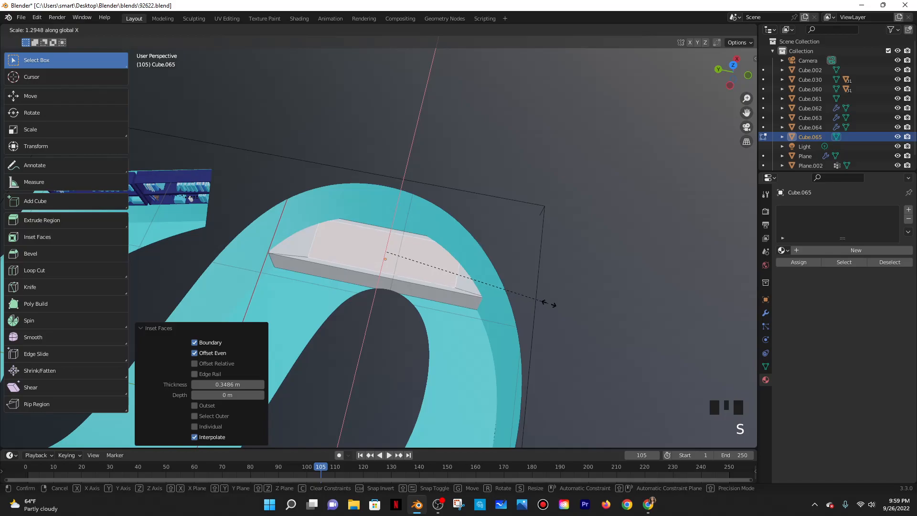
pyautogui.click(549, 304)
pyautogui.press('s')
pyautogui.press('y')
pyautogui.click(479, 287)
# Shift the inset face about 0.065 m along Y
pyautogui.press('g')
pyautogui.press('y')
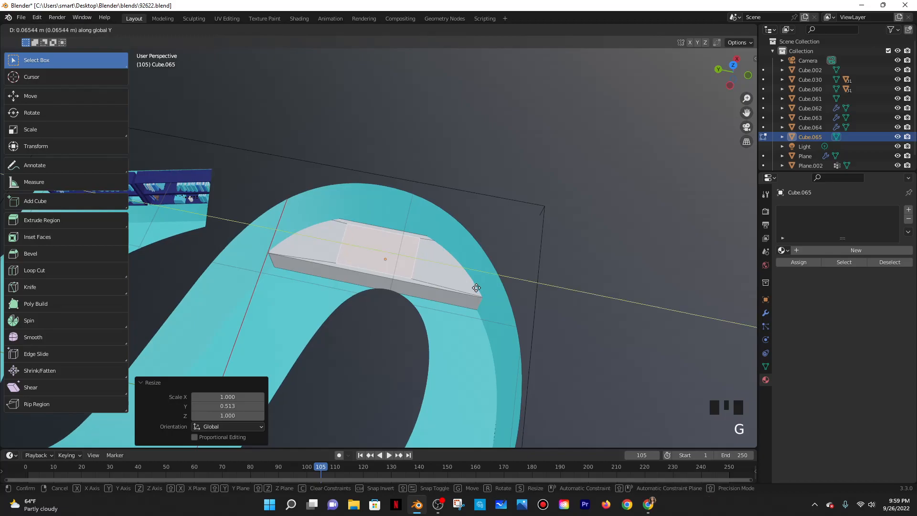
pyautogui.click(476, 288)
pyautogui.press('Tab')
pyautogui.press('Tab')
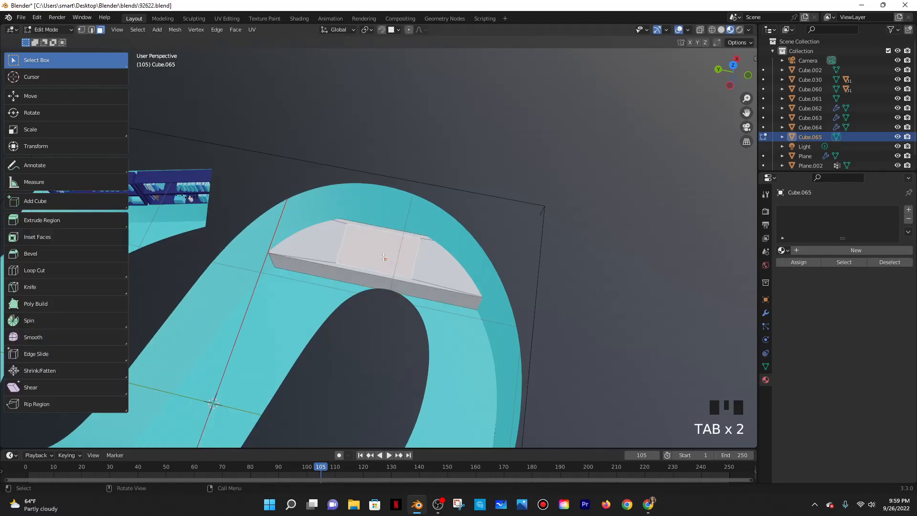
# Extrude the inset face slightly into the block to form a shallow recess
pyautogui.press('e')
pyautogui.click(383, 259)
pyautogui.press('Tab')
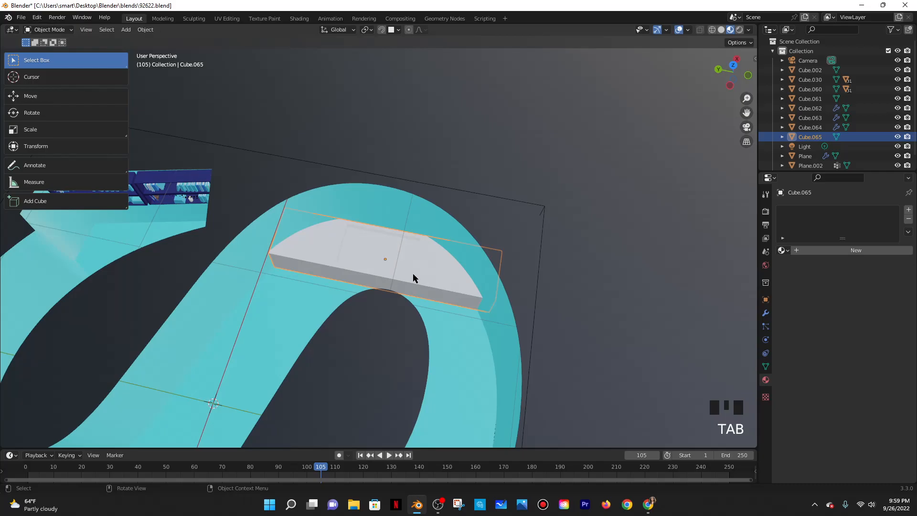
# Poke the recessed face into triangles and switch to vertex selection for its centre point
pyautogui.moveTo(414, 262); pyautogui.dragTo(445, 294, button='middle')
pyautogui.scroll(5, 397, 262)
pyautogui.press('Tab')
pyautogui.press('i')
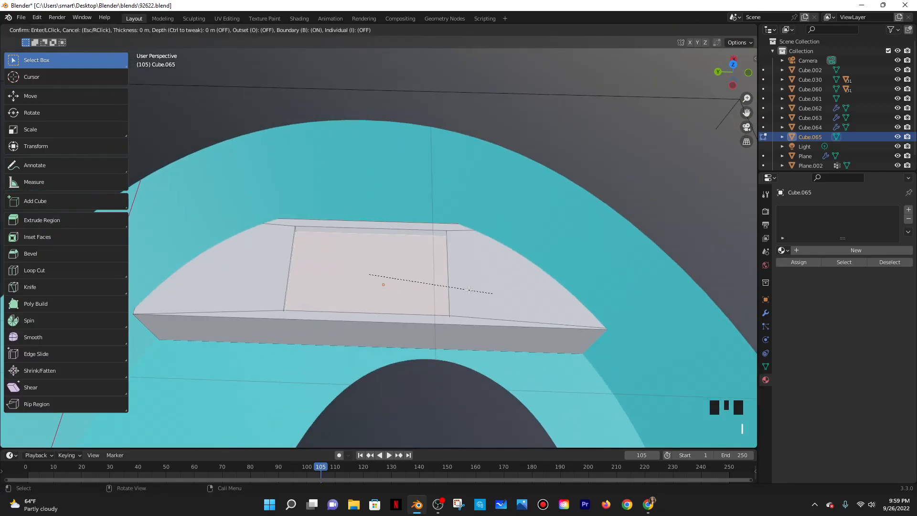
pyautogui.rightClick(452, 288)
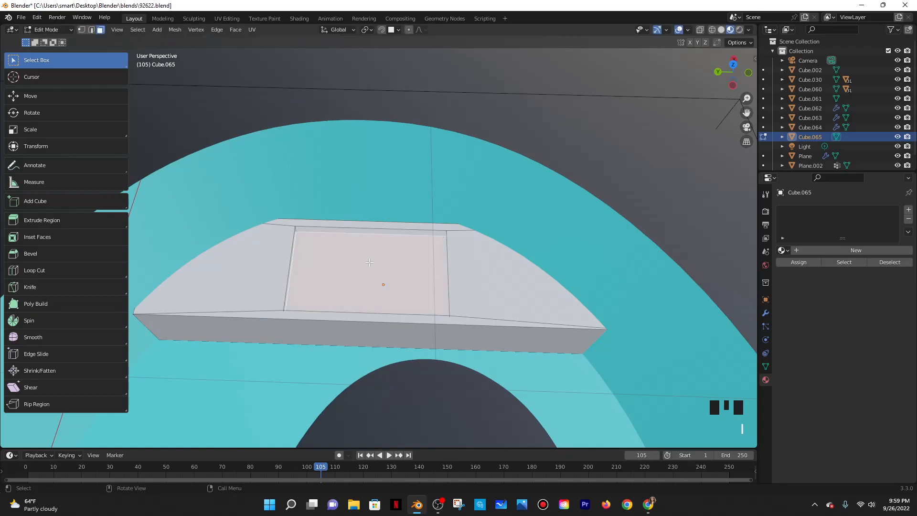
pyautogui.click(235, 30)
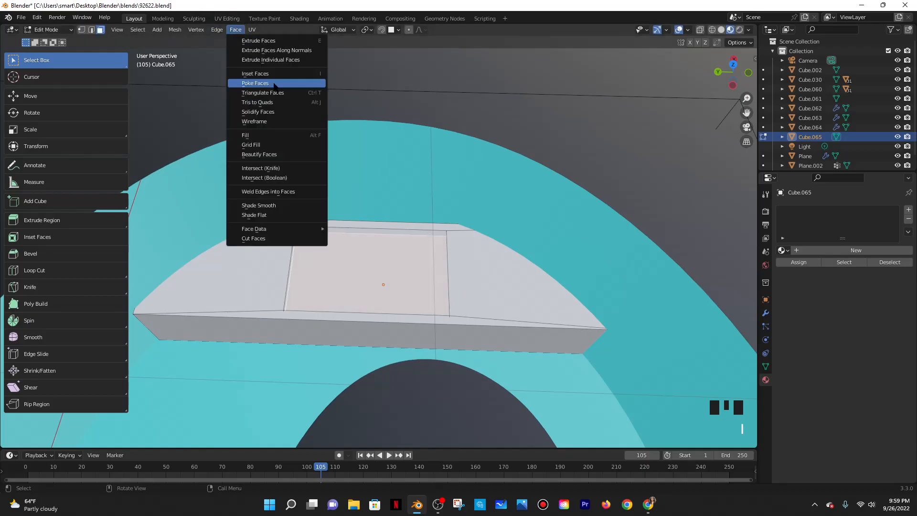
pyautogui.click(255, 83)
pyautogui.click(369, 273)
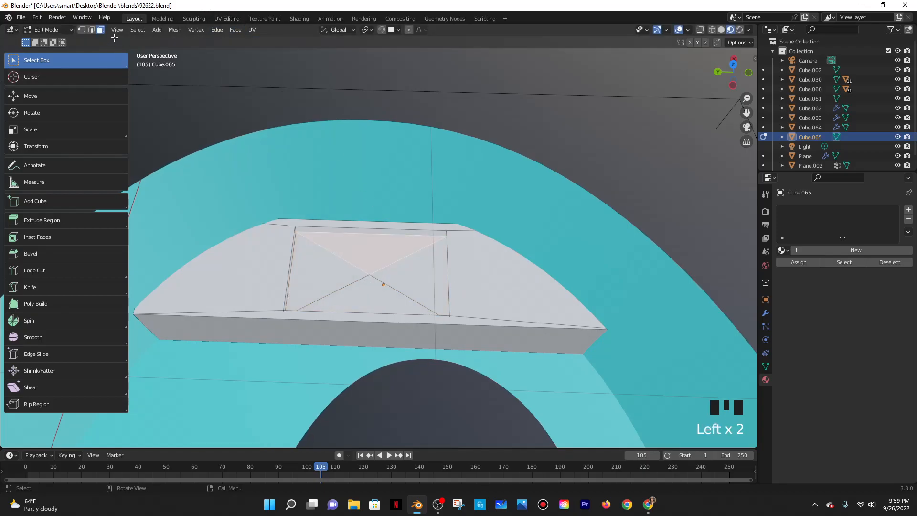
pyautogui.click(82, 30)
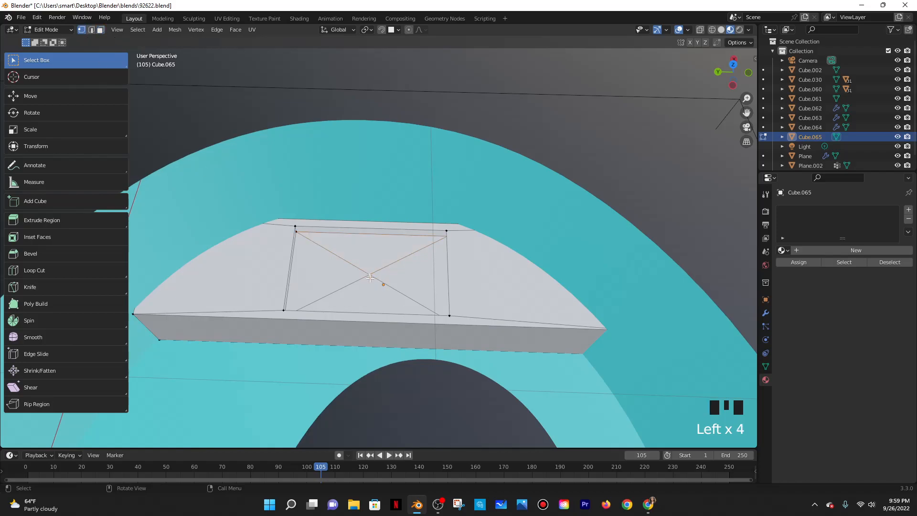
pyautogui.press('e')
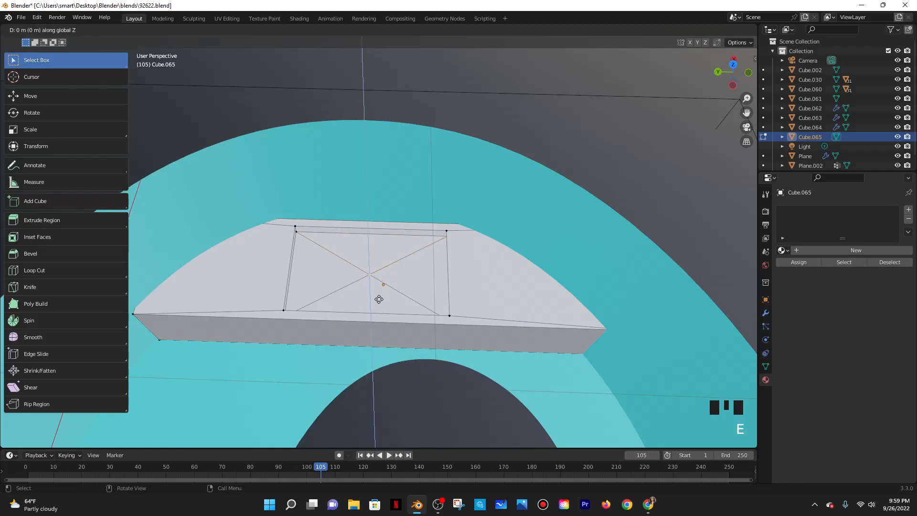
pyautogui.rightClick(383, 288)
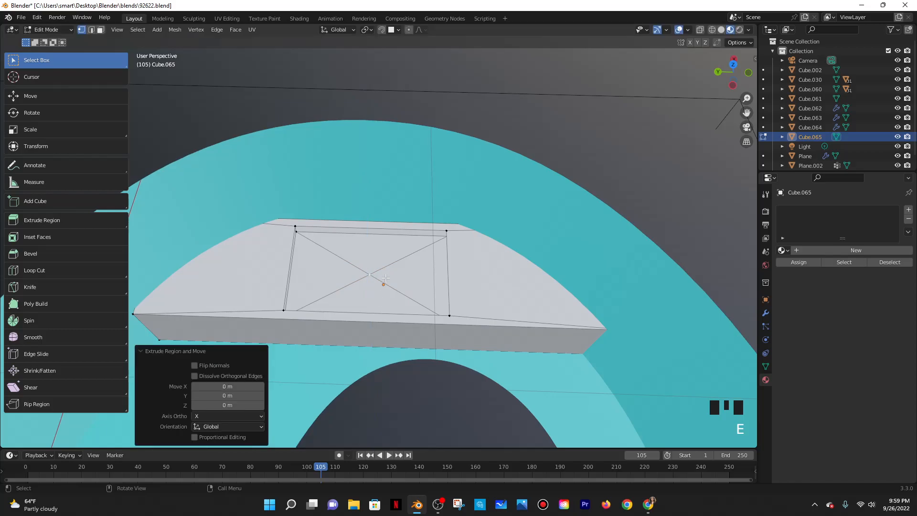
pyautogui.press('s')
pyautogui.rightClick(415, 279)
pyautogui.press('g')
pyautogui.rightClick(408, 267)
pyautogui.hotkey('ctrl', 'b')
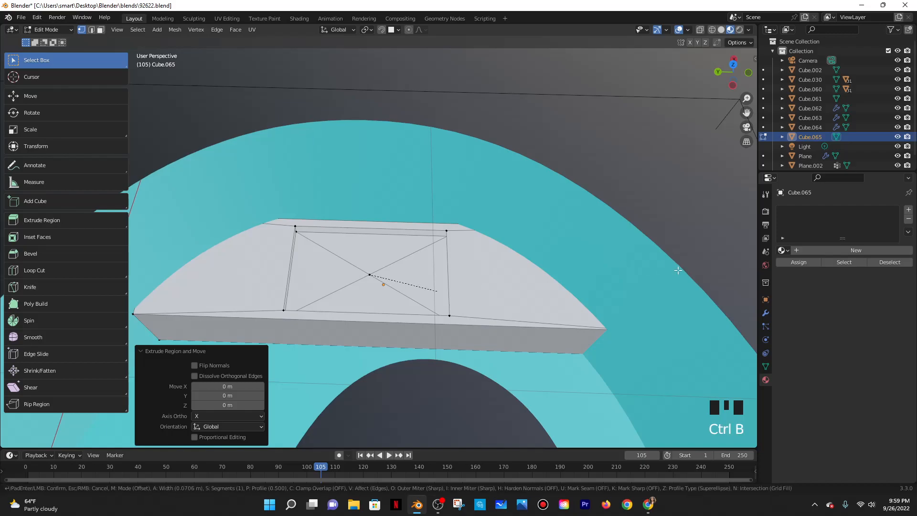
pyautogui.press('v')
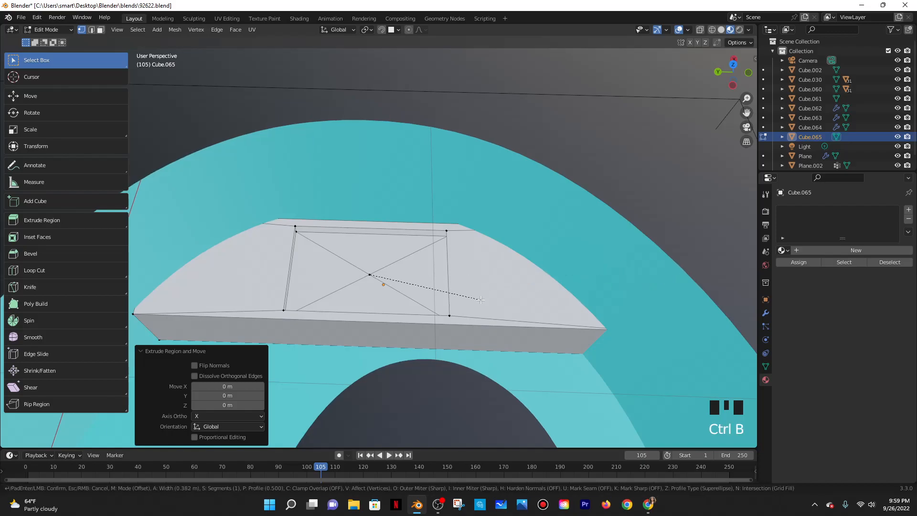
pyautogui.rightClick(544, 333)
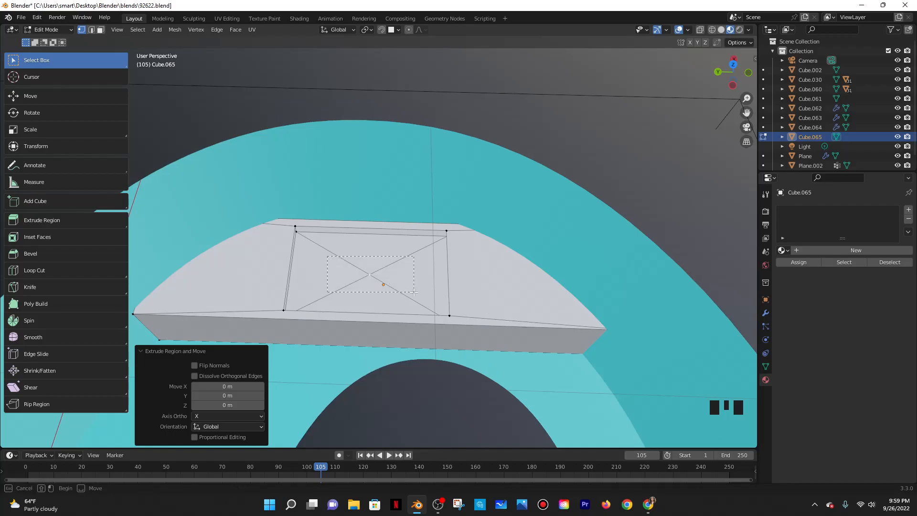
# Select the poked face's centre vertex and move it down along Z by about 0.15 m
pyautogui.moveTo(414, 291); pyautogui.dragTo(414, 292)
pyautogui.press('g')
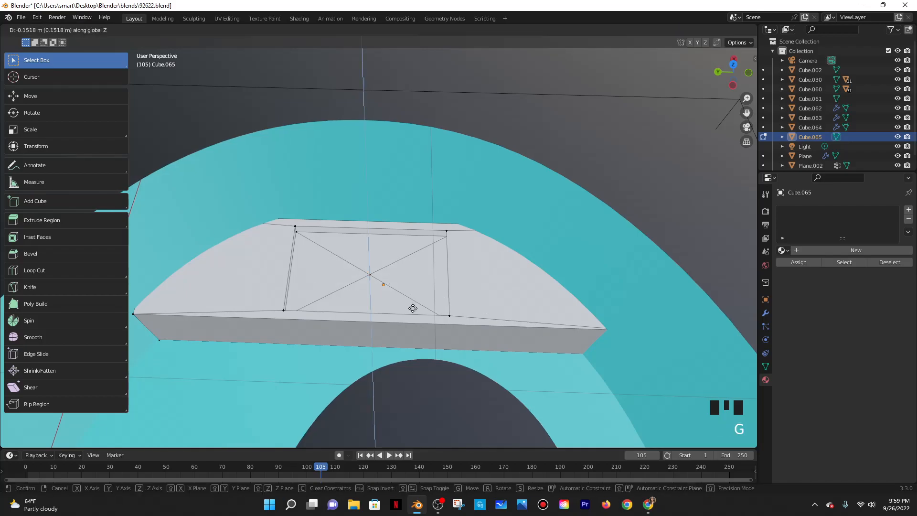
pyautogui.click(413, 306)
pyautogui.press('Tab')
pyautogui.press('Tab')
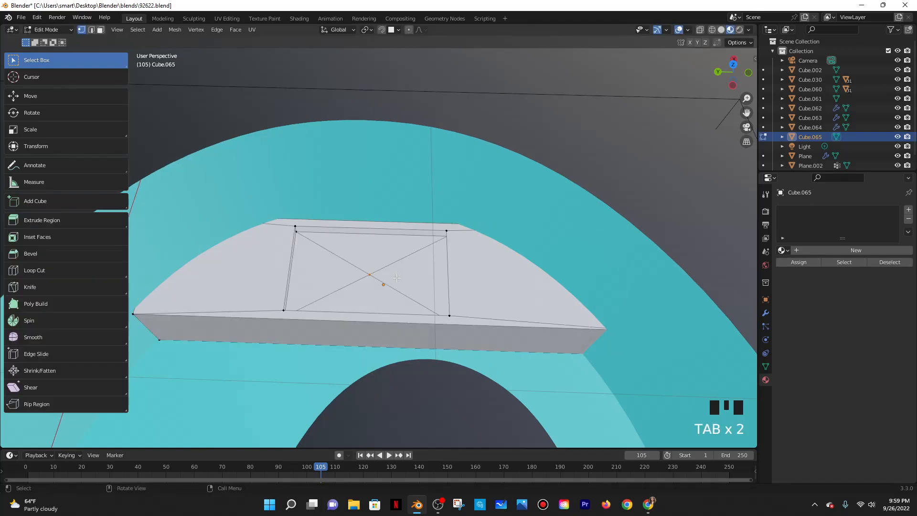
pyautogui.click(235, 29)
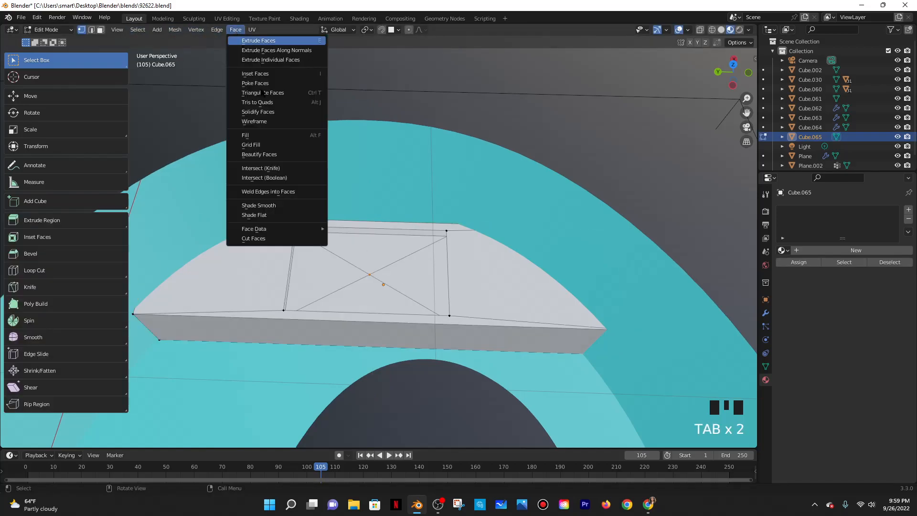
pyautogui.click(235, 30)
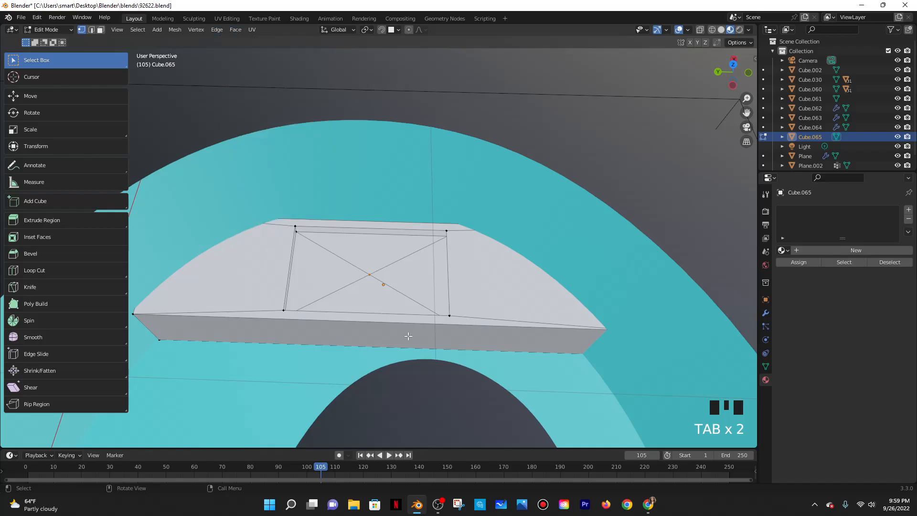
# Undo the centre vertex move and the poke, back to the undivided recessed face
pyautogui.press('Tab')
pyautogui.press('Tab')
pyautogui.hotkey('ctrl', 'z')
pyautogui.hotkey('ctrl', 'z')
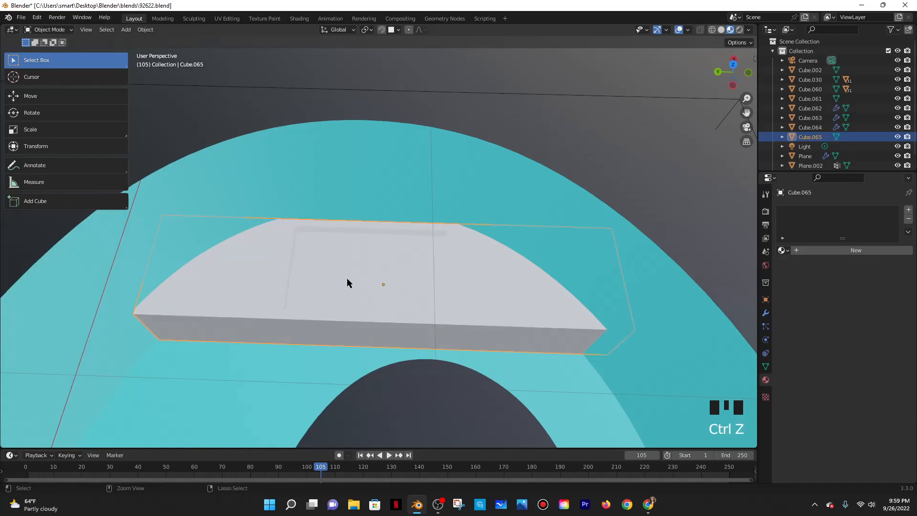
pyautogui.hotkey('ctrl', 'z')
pyautogui.hotkey('ctrl', 'z')
pyautogui.hotkey('ctrl', 'z')
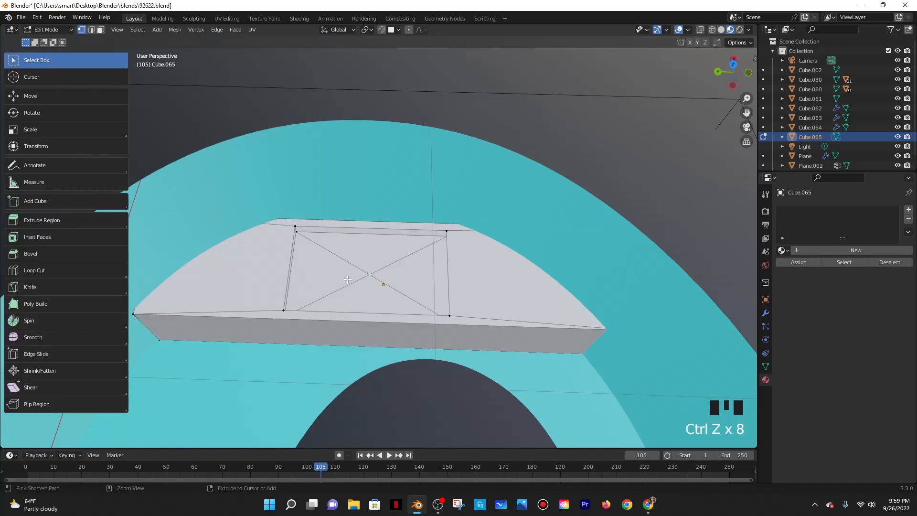
pyautogui.hotkey('ctrl', 'z')
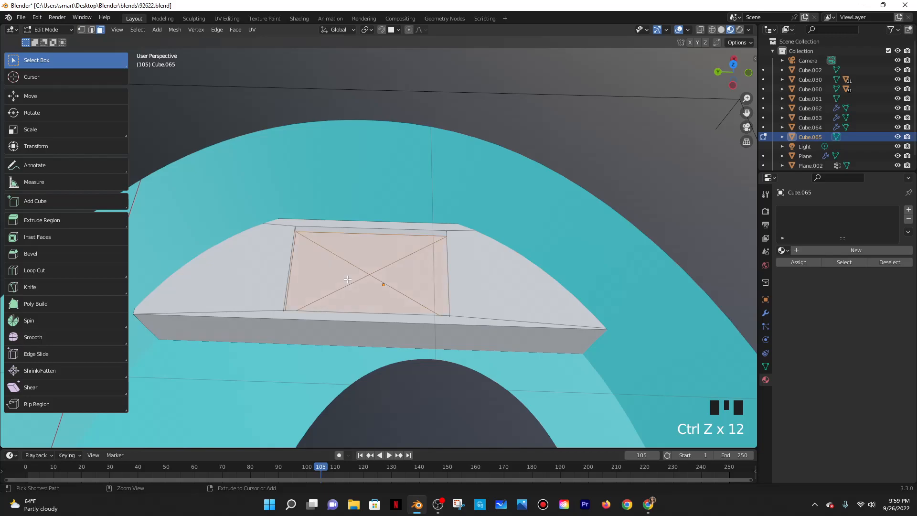
pyautogui.hotkey('ctrl', 'z')
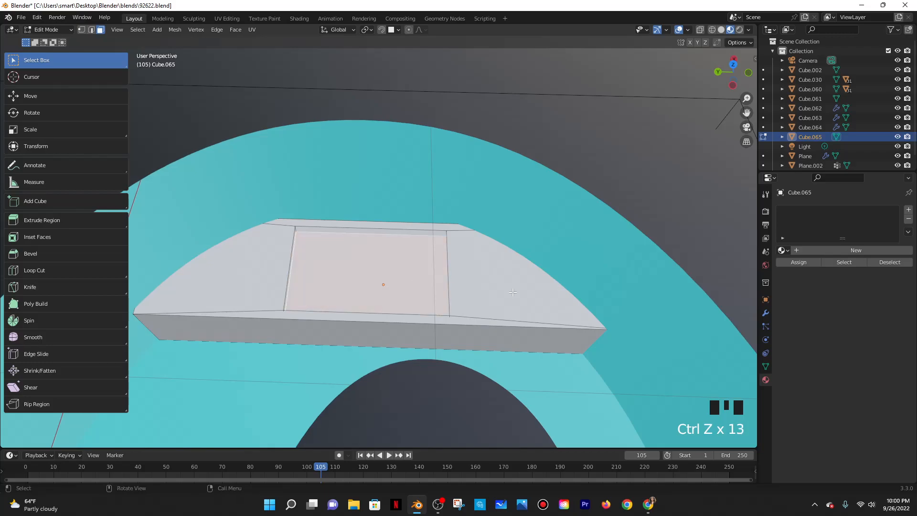
# Inset the recessed face by about 0.27 m and scale the inner face to about 0.36 along X and 0.72 along Y
pyautogui.press('i')
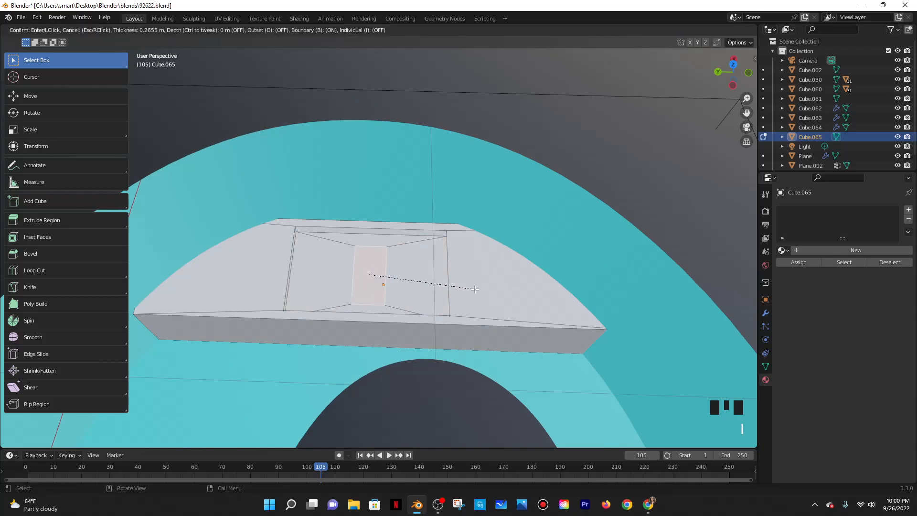
pyautogui.click(475, 289)
pyautogui.press('s')
pyautogui.press('x')
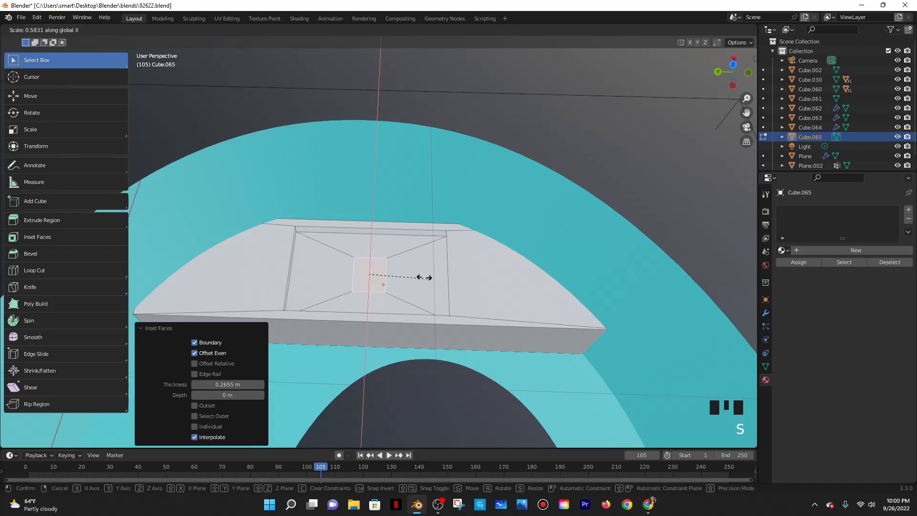
pyautogui.click(402, 276)
pyautogui.press('s')
pyautogui.press('y')
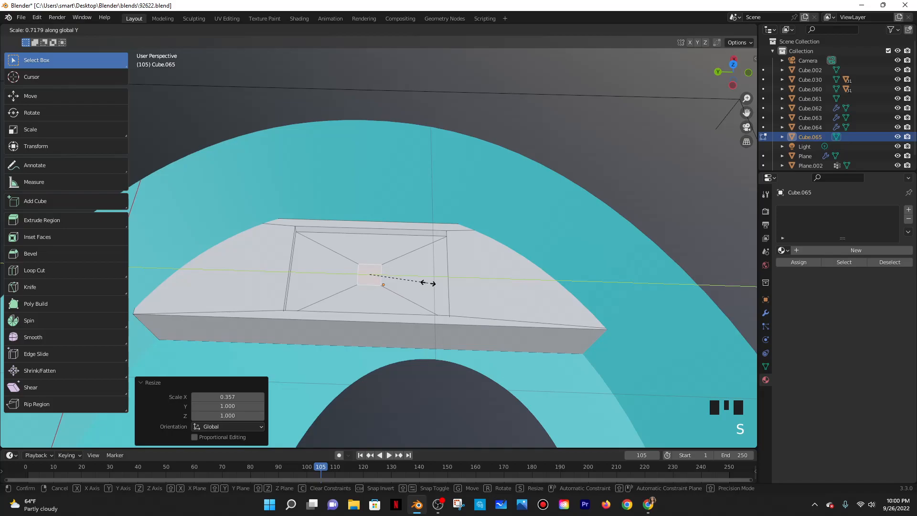
pyautogui.click(429, 283)
# Try to shift the small centre face about 0.01 m along Y, extrude it and scale it along X
pyautogui.press('g')
pyautogui.press('y')
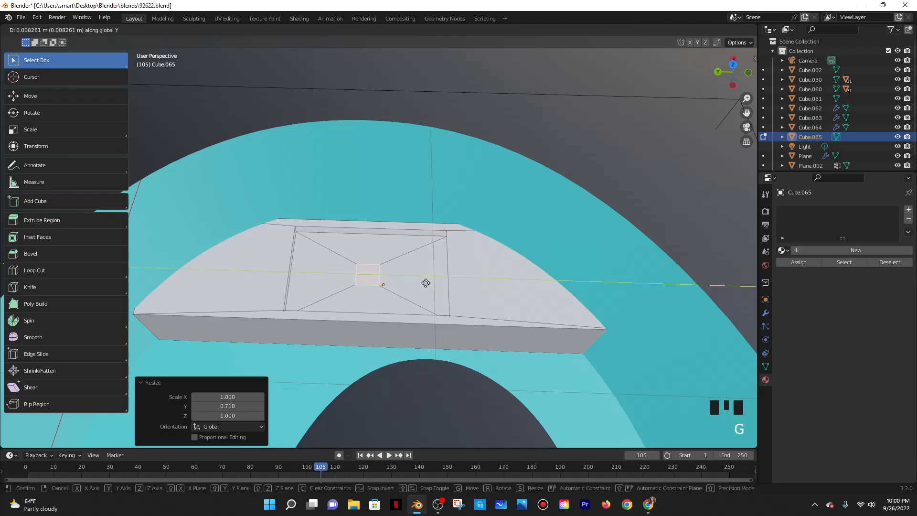
pyautogui.click(426, 283)
pyautogui.press('e')
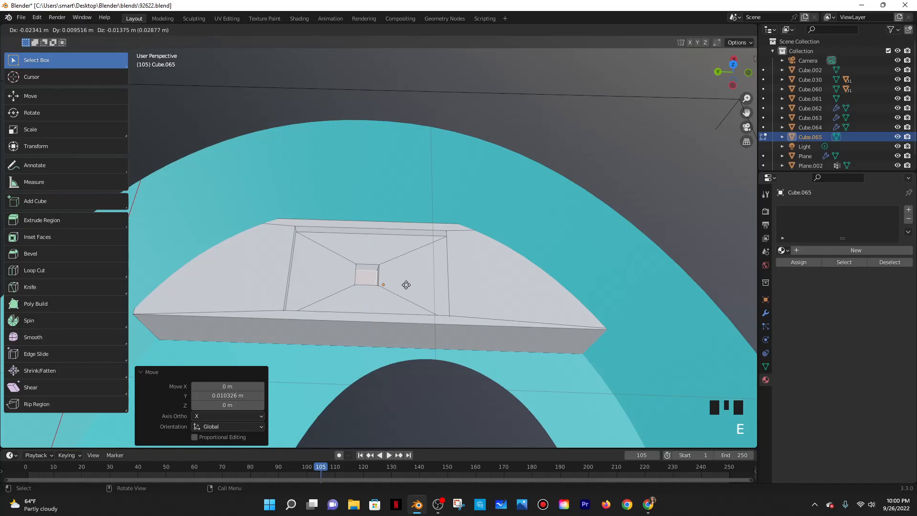
pyautogui.rightClick(405, 284)
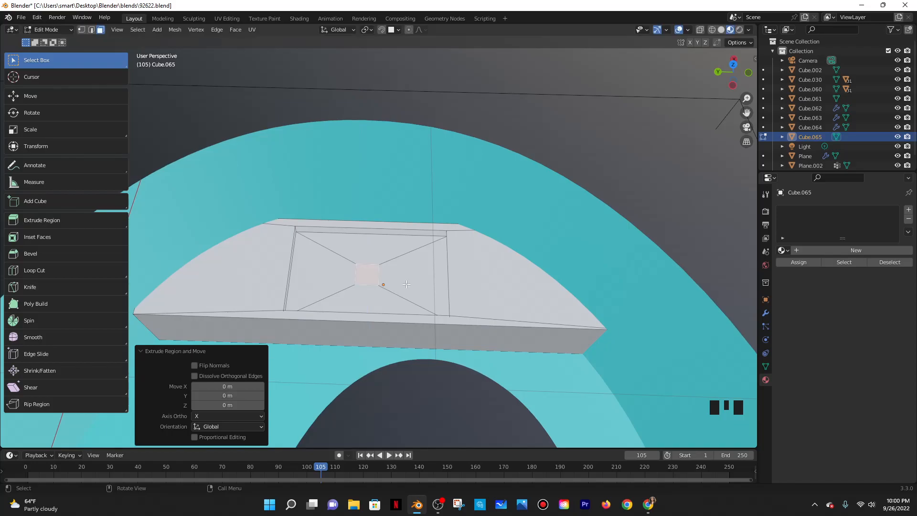
pyautogui.press('s')
pyautogui.rightClick(435, 287)
pyautogui.press('s')
pyautogui.press('x')
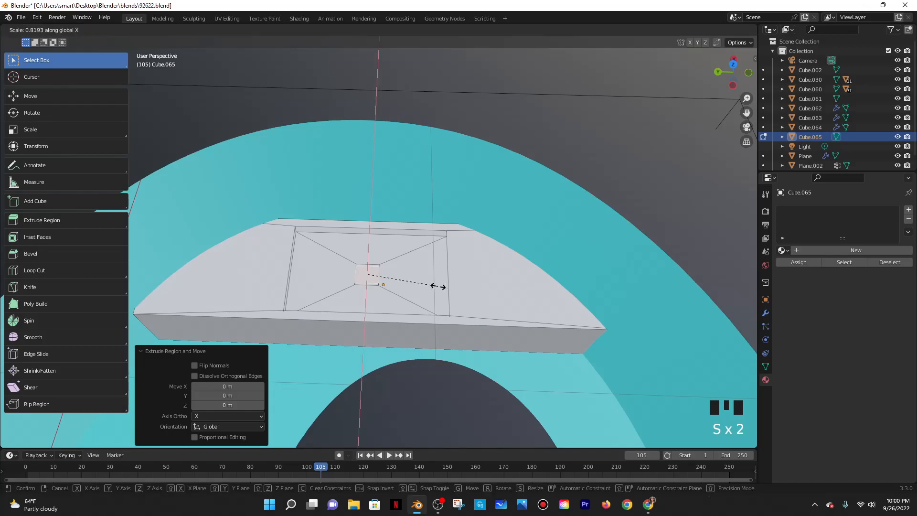
pyautogui.rightClick(437, 286)
pyautogui.hotkey('ctrl', 'z')
pyautogui.hotkey('ctrl', 'z')
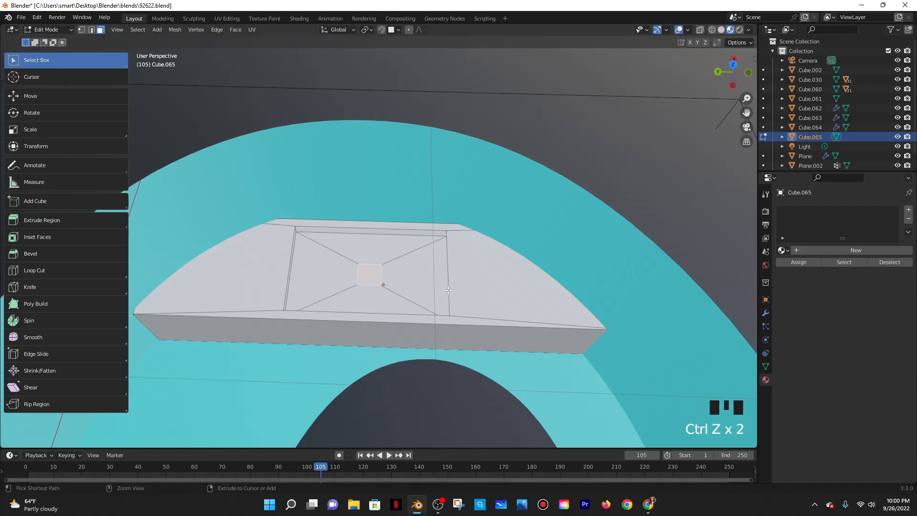
# Move the small centre face about 0.019 m along Y and shrink it to about 0.67 along X and somewhat along Y
pyautogui.press('g')
pyautogui.press('y')
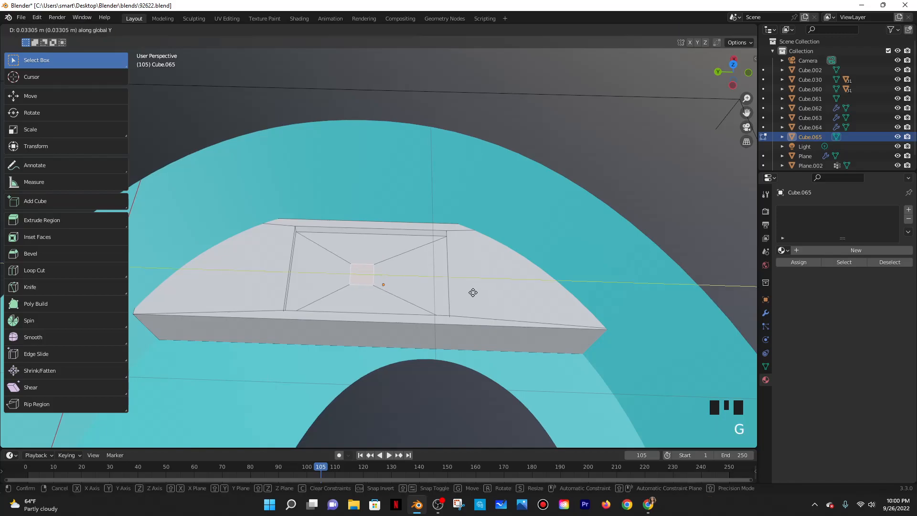
pyautogui.click(476, 292)
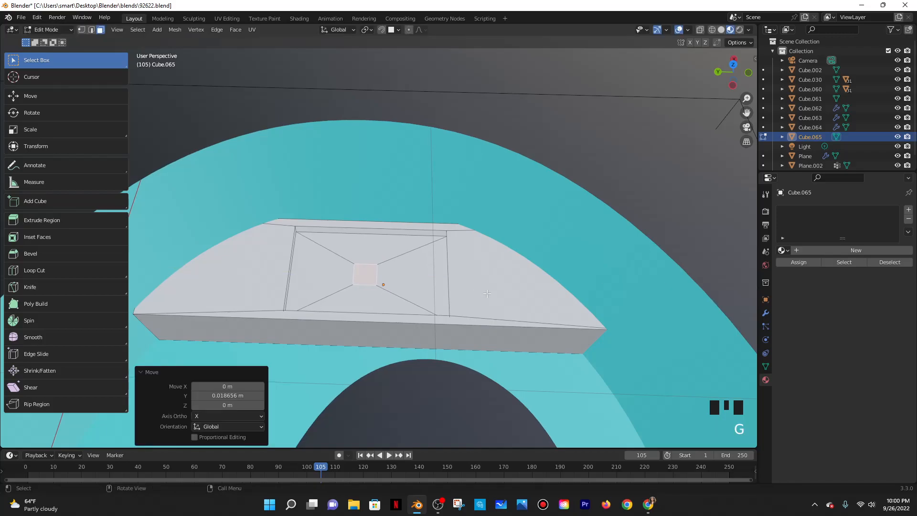
pyautogui.press('s')
pyautogui.press('x')
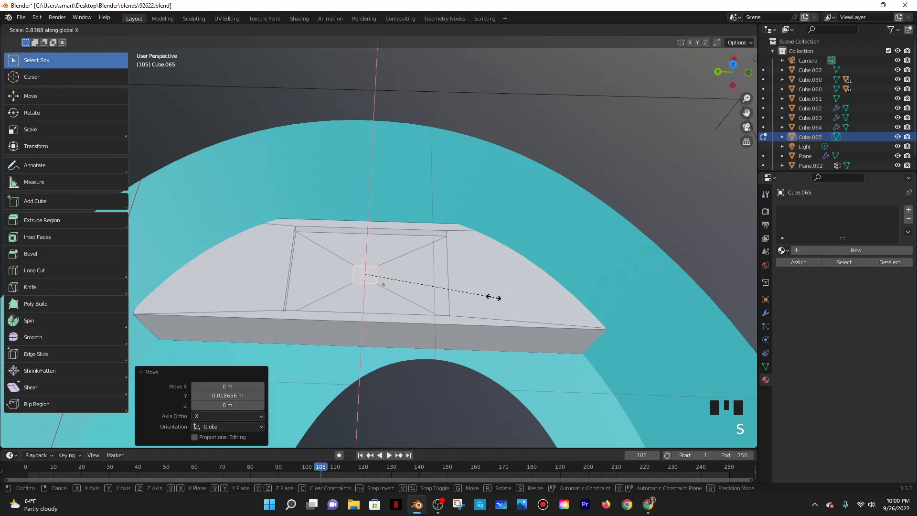
pyautogui.click(467, 296)
pyautogui.press('s')
pyautogui.press('y')
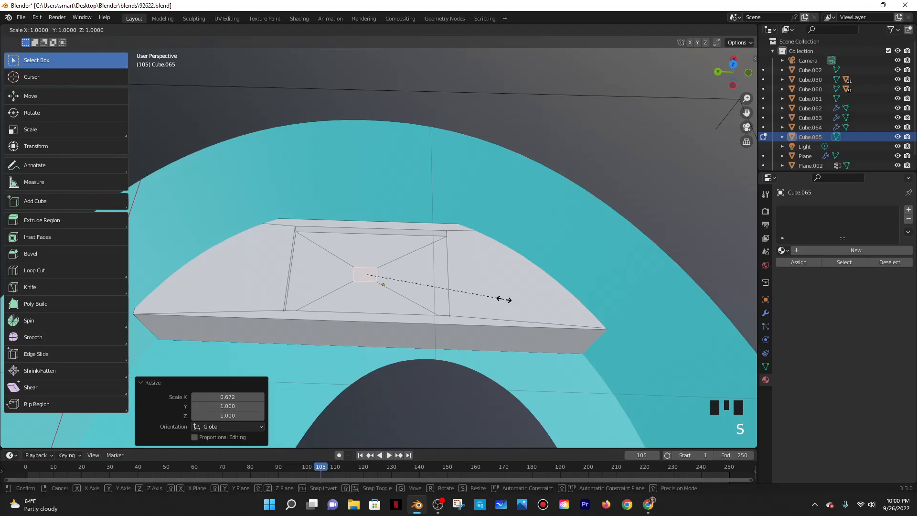
pyautogui.click(470, 298)
# Try to delete the small centre face to open a hole in the recess floor
pyautogui.click(364, 288)
pyautogui.press('x')
pyautogui.click(364, 286)
pyautogui.press('Tab')
pyautogui.scroll(-3, 363, 286)
pyautogui.moveTo(363, 289); pyautogui.dragTo(359, 306, button='middle')
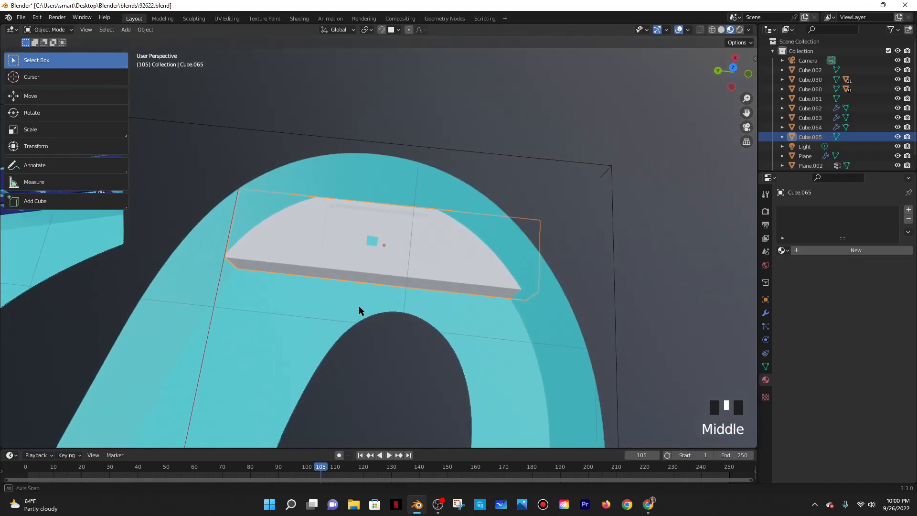
pyautogui.scroll(6, 359, 306)
pyautogui.press('Tab')
pyautogui.hotkey('ctrl', 'z')
pyautogui.hotkey('ctrl', 'z')
pyautogui.hotkey('ctrl', 'z')
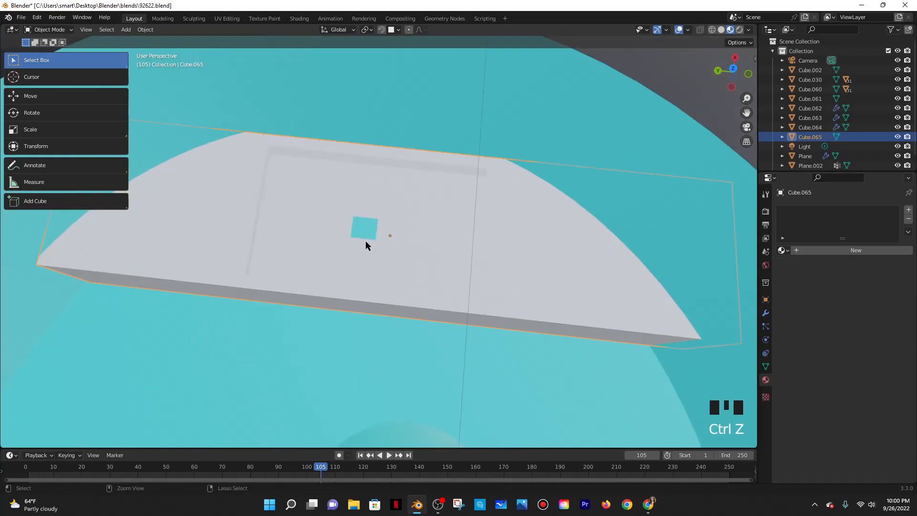
# Try to extrude the small centre face along Z and view the block in Object Mode
pyautogui.press('e')
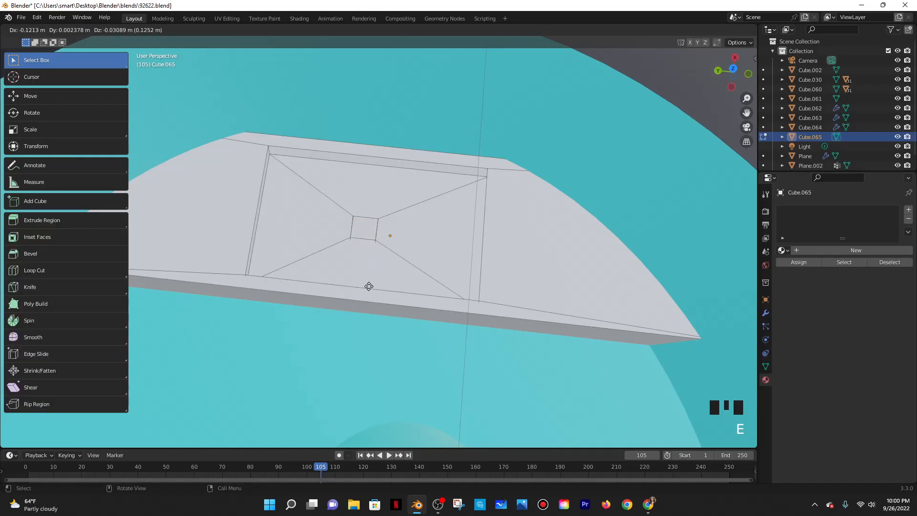
pyautogui.press('z')
pyautogui.click(382, 264)
pyautogui.press('Tab')
pyautogui.moveTo(380, 270); pyautogui.dragTo(392, 245, button='middle')
pyautogui.hotkey('ctrl', 'z')
pyautogui.hotkey('ctrl', 'z')
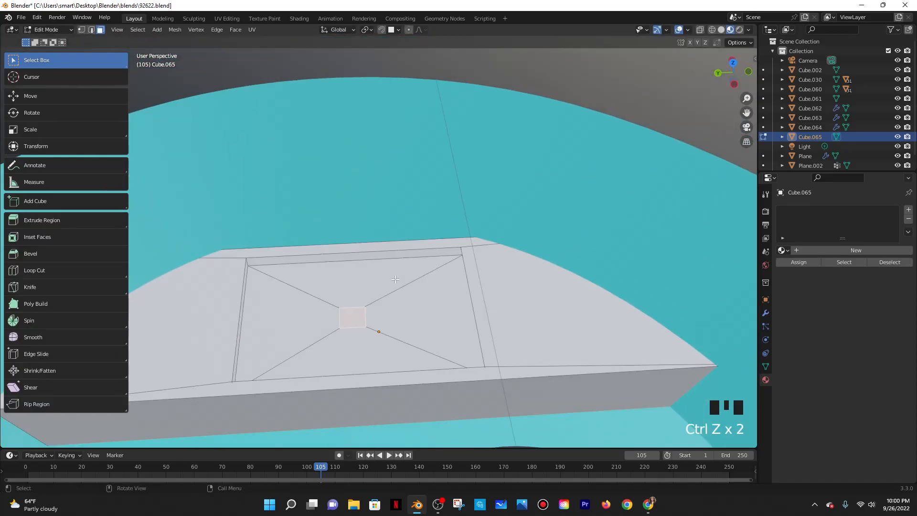
# Extrude the small centre face down into the block as a drain-like hole and leave mesh editing
pyautogui.press('e')
pyautogui.click(395, 284)
pyautogui.press('Tab')
pyautogui.scroll(-2, 395, 273)
pyautogui.moveTo(395, 270); pyautogui.dragTo(372, 324, button='middle')
# Try to inset the narrow top face along the block's back edge behind the recess
pyautogui.press('Tab')
pyautogui.scroll(3, 379, 306)
pyautogui.click(343, 201)
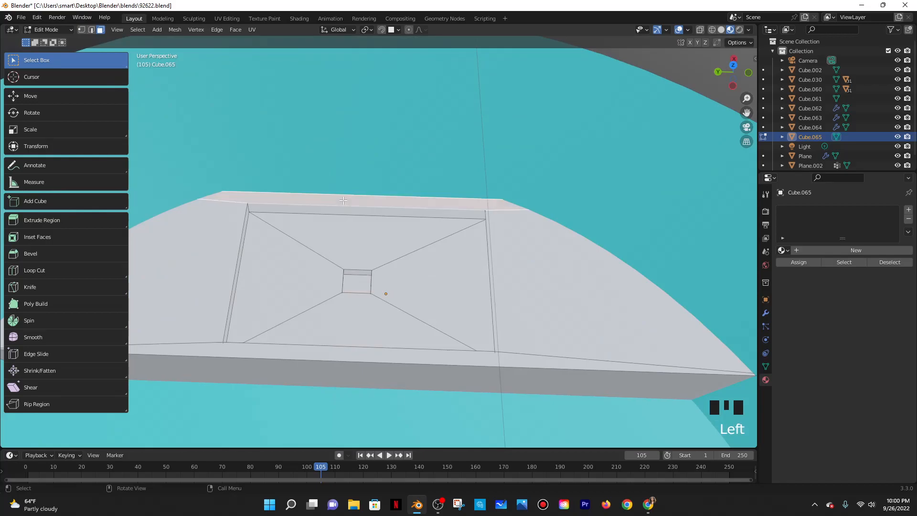
pyautogui.press('i')
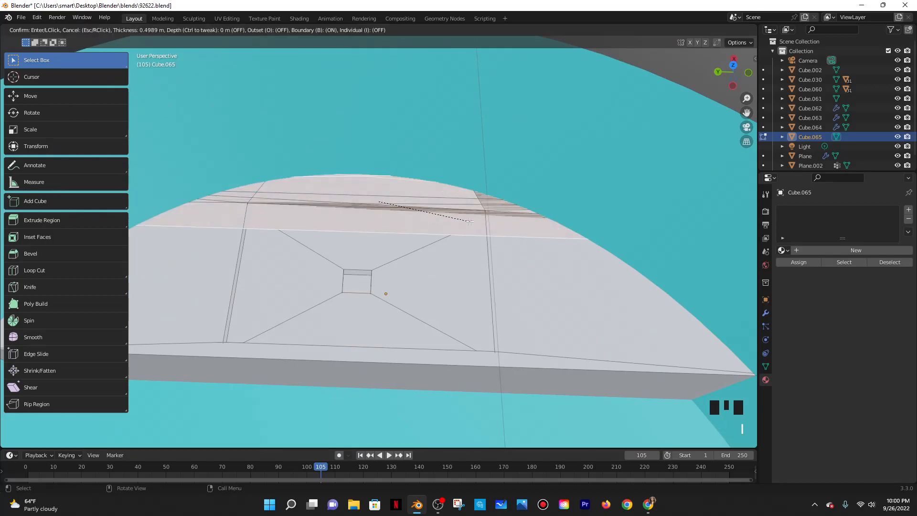
pyautogui.press('Escape')
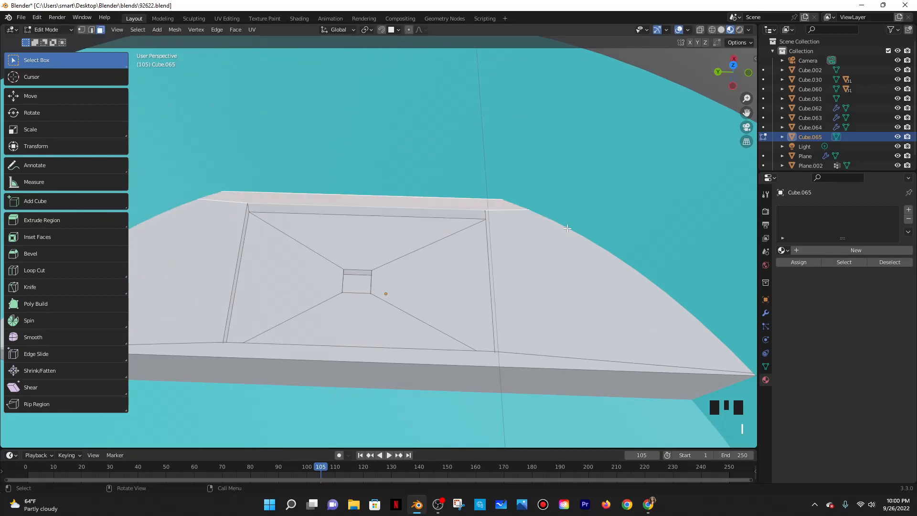
pyautogui.press('i')
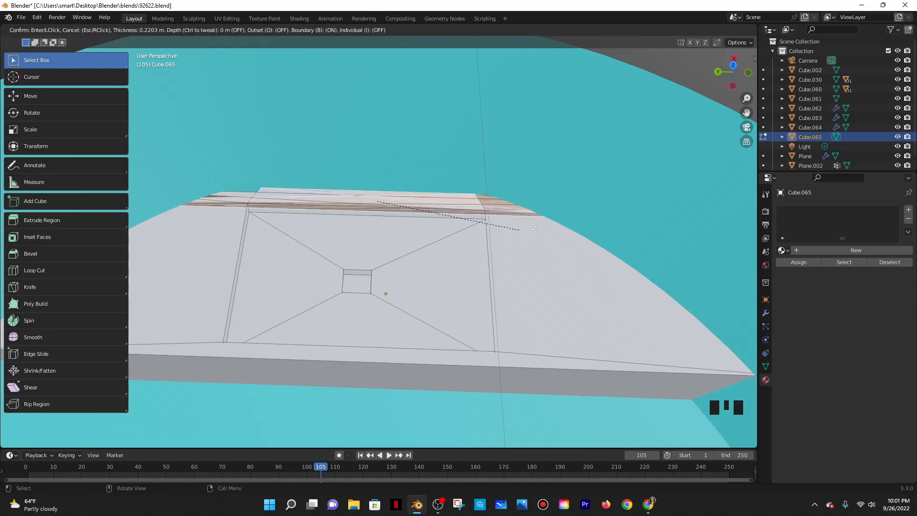
pyautogui.press('Escape')
pyautogui.scroll(2, 302, 216)
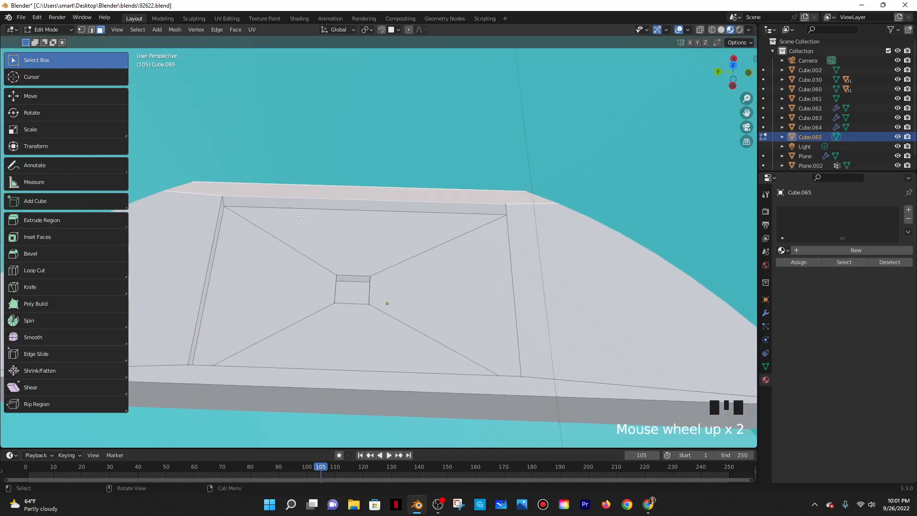
# Try to add a loop cut across the block's back strip and recess
pyautogui.hotkey('ctrl', 'r')
pyautogui.click(322, 188)
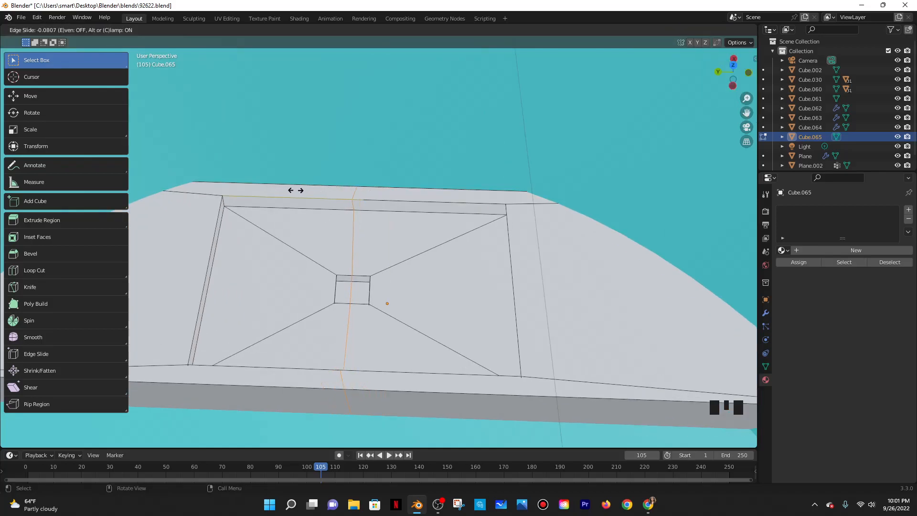
pyautogui.click(293, 190)
pyautogui.hotkey('ctrl', 'r')
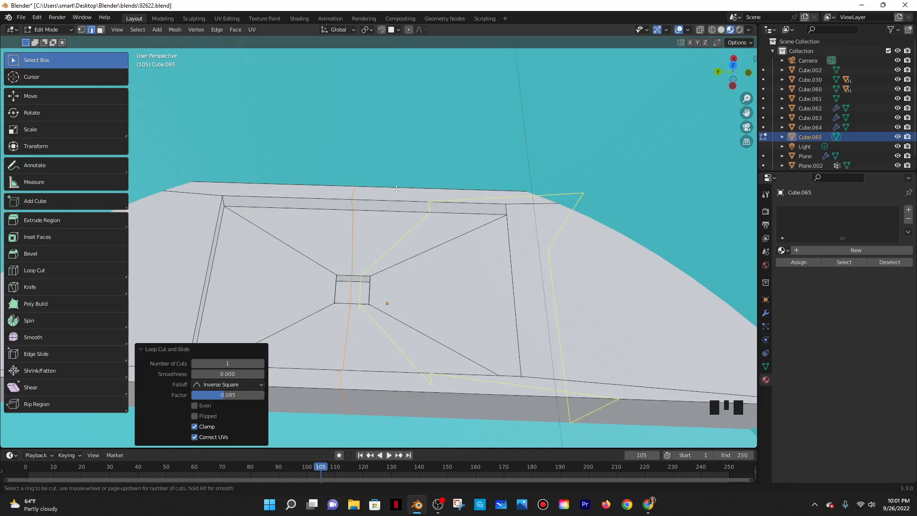
pyautogui.press('Escape')
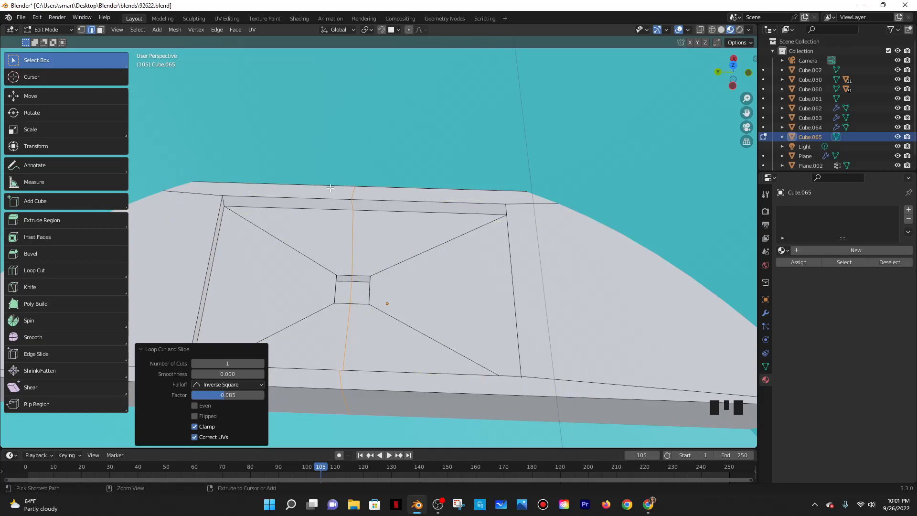
pyautogui.hotkey('ctrl', 'z')
pyautogui.scroll(-4, 348, 187)
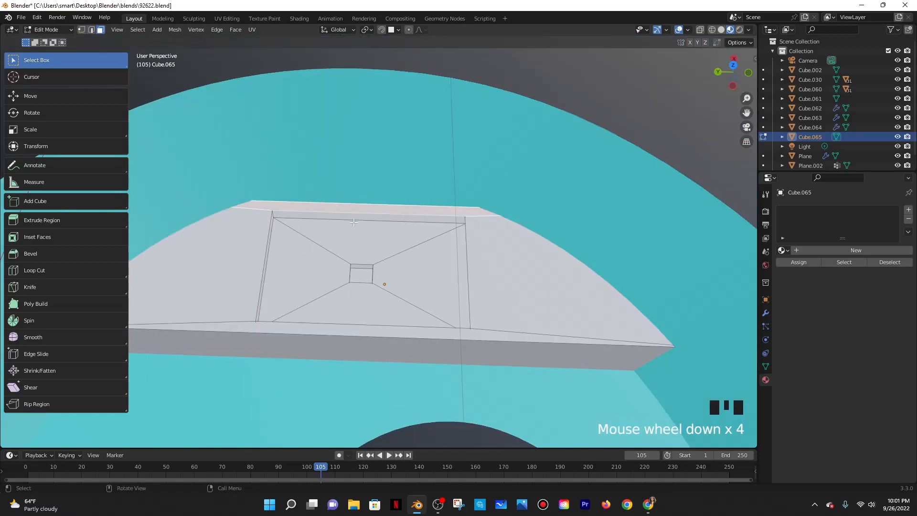
pyautogui.hotkey('ctrl', 'r')
pyautogui.scroll(1, 356, 202)
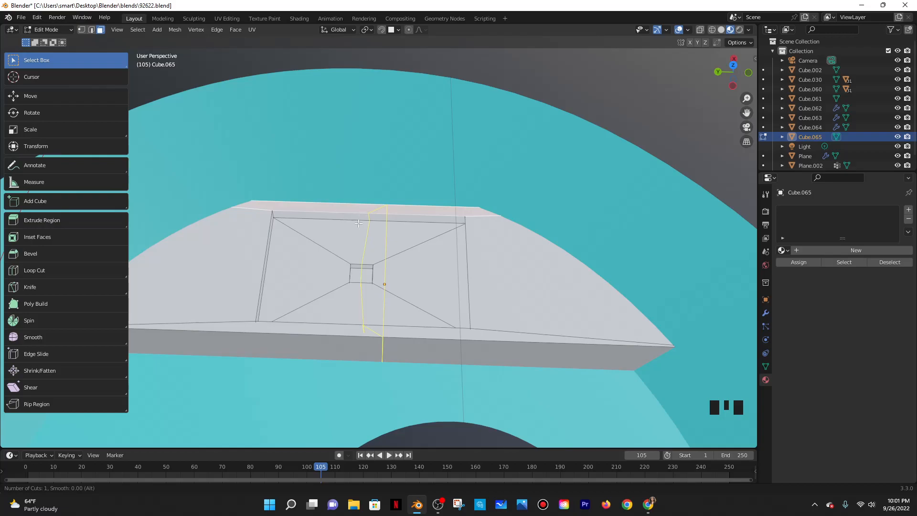
pyautogui.rightClick(351, 181)
pyautogui.scroll(-4, 351, 182)
pyautogui.moveTo(351, 182); pyautogui.dragTo(391, 260, button='middle')
pyautogui.press('Tab')
# Add a cylinder mesh and scale it uniformly to about 0.068
pyautogui.scroll(5, 392, 261)
pyautogui.hotkey('shift', 'a')
pyautogui.moveTo(357, 246)
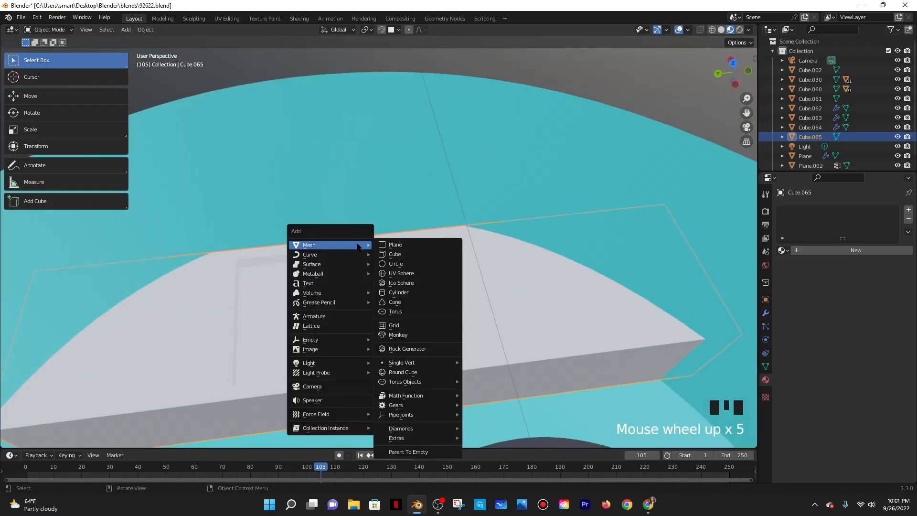
pyautogui.click(414, 290)
pyautogui.moveTo(414, 287); pyautogui.dragTo(385, 300, button='middle')
pyautogui.scroll(-9, 391, 270)
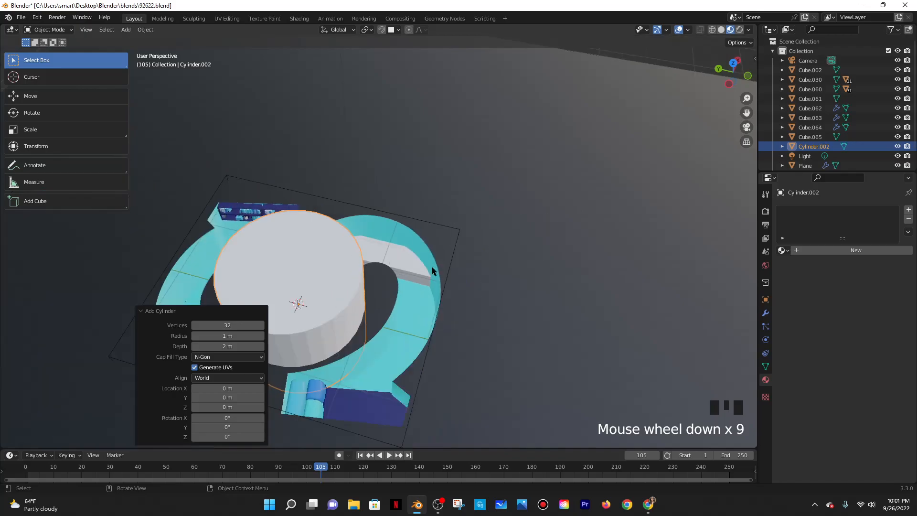
pyautogui.press('s')
pyautogui.click(303, 302)
# Move the cylinder about 1.08 m in X, -0.87 m in Y and 0.57 m in Z, over the block in the bend
pyautogui.press('g')
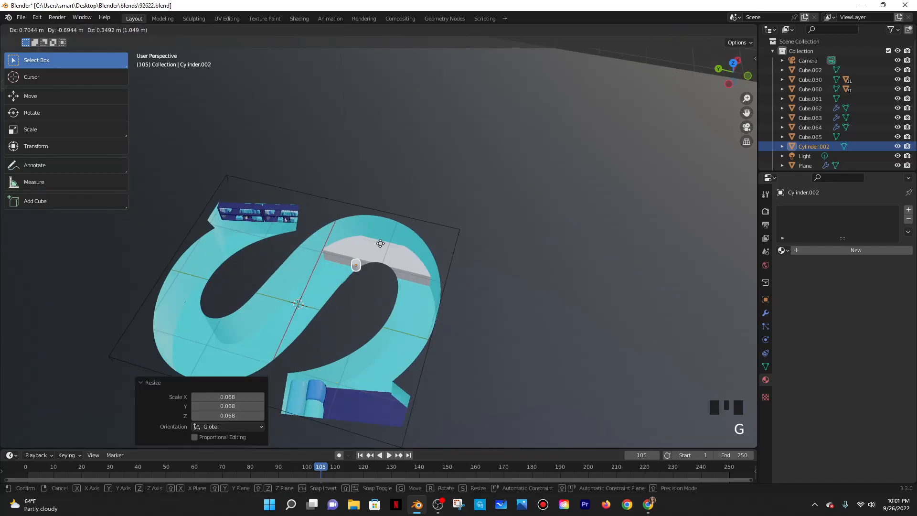
pyautogui.click(379, 243)
pyautogui.scroll(8, 388, 256)
pyautogui.moveTo(387, 256); pyautogui.dragTo(410, 245, button='middle')
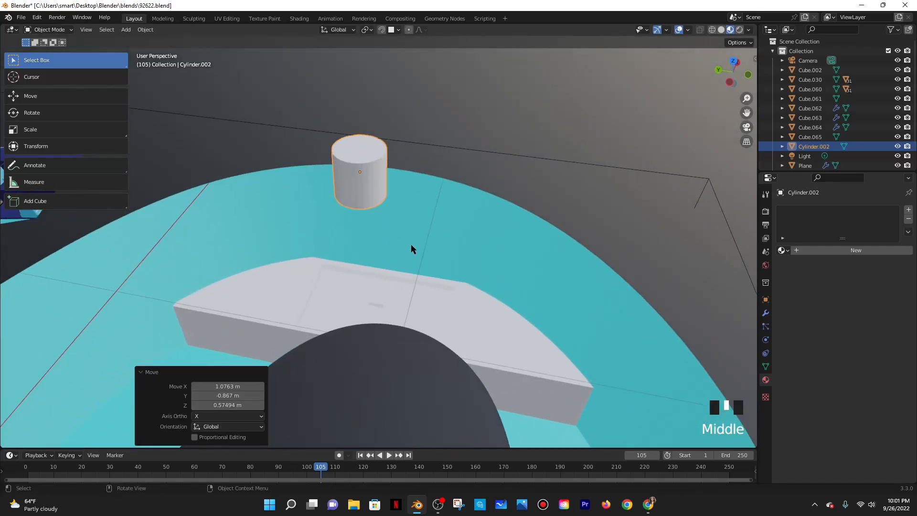
# Enable snapping, lower the cylinder about 0.36 m along Z, and shift it about 0.44 m in X
pyautogui.click(381, 30)
pyautogui.press('g')
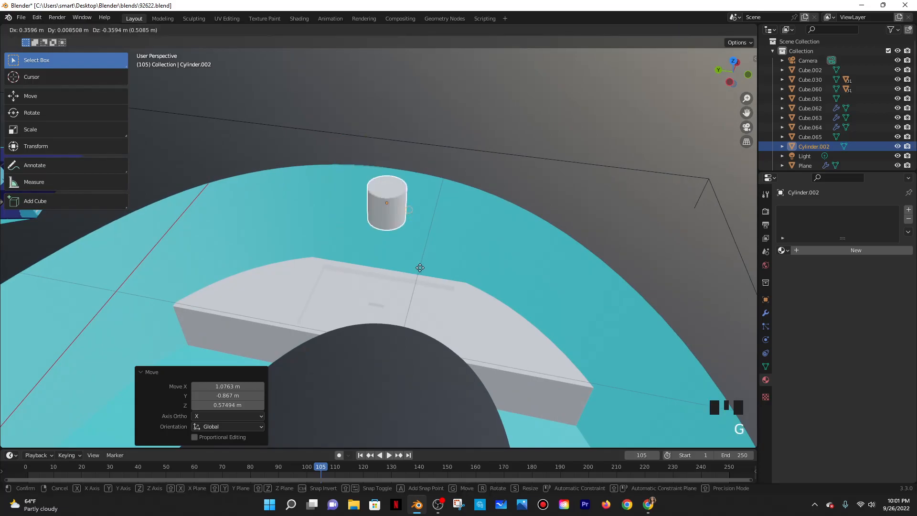
pyautogui.press('z')
pyautogui.click(417, 295)
pyautogui.moveTo(382, 292); pyautogui.dragTo(400, 308, button='middle')
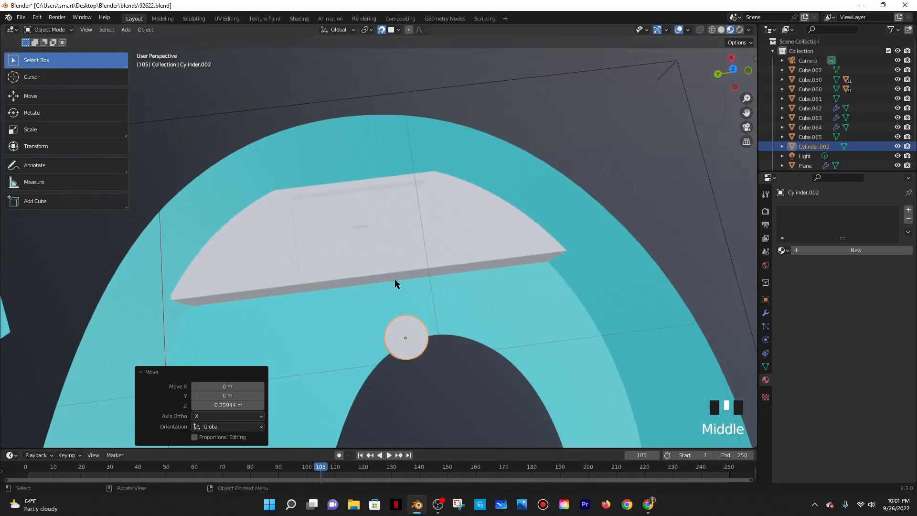
pyautogui.press('g')
pyautogui.click(438, 277)
pyautogui.moveTo(438, 278); pyautogui.dragTo(389, 79, button='middle')
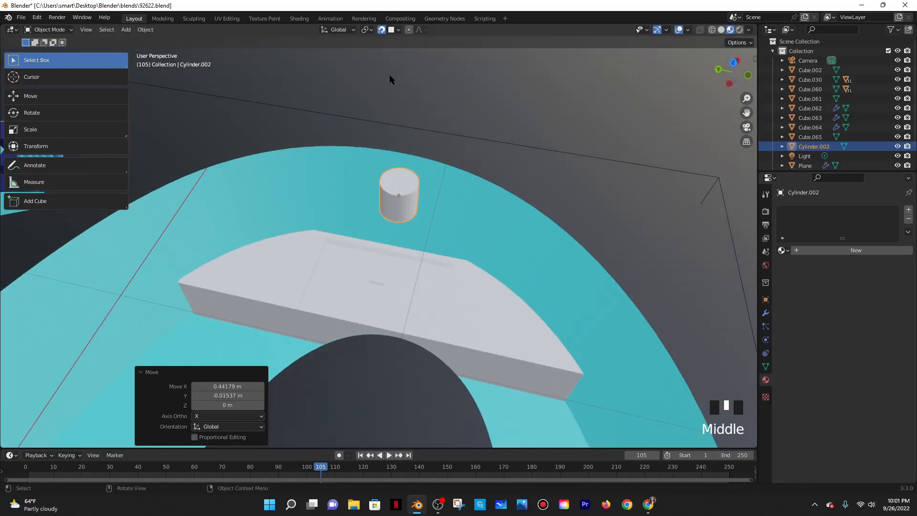
# Disable snapping and lower the cylinder about 0.42 m along Z toward the block's top
pyautogui.click(383, 31)
pyautogui.press('g')
pyautogui.press('z')
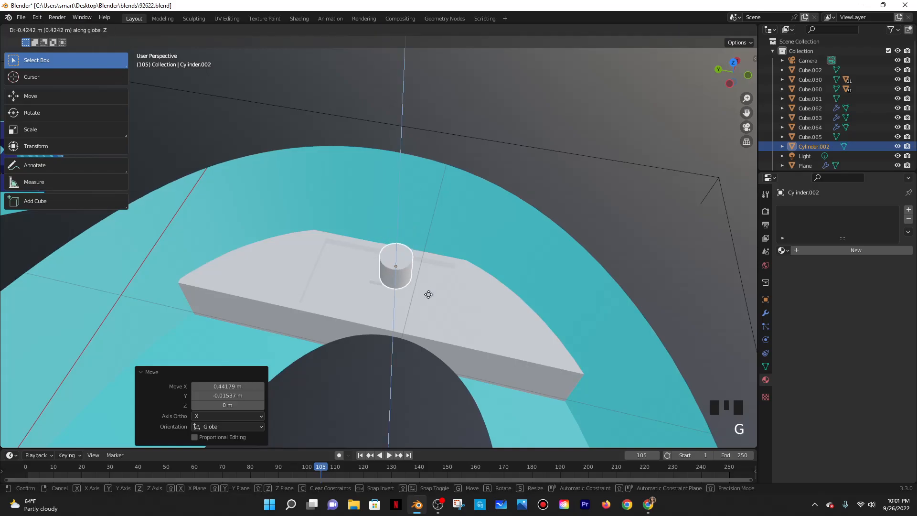
pyautogui.click(431, 296)
pyautogui.moveTo(414, 279); pyautogui.dragTo(386, 283, button='middle')
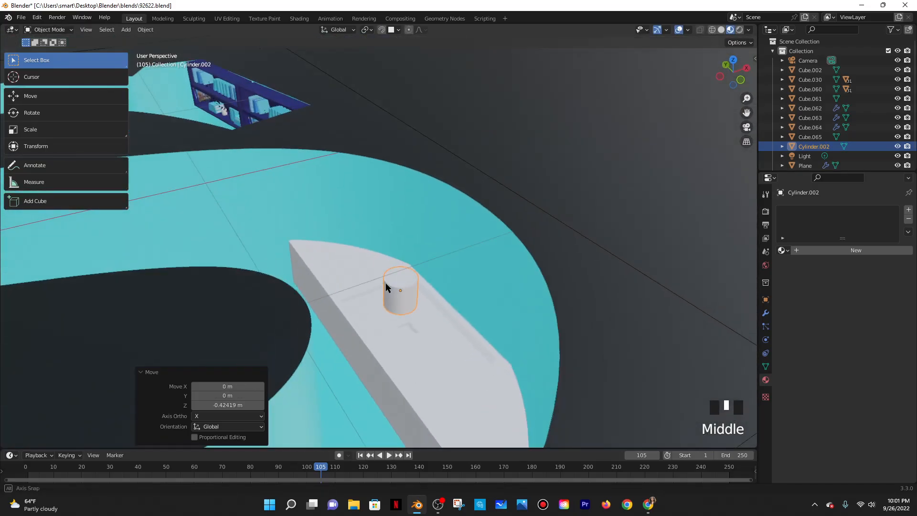
pyautogui.scroll(-3, 388, 287)
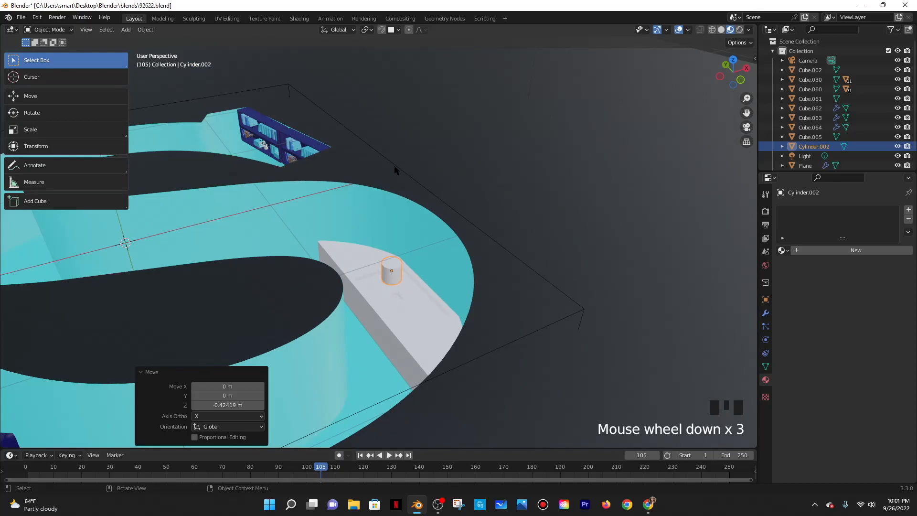
pyautogui.scroll(-3, 376, 170)
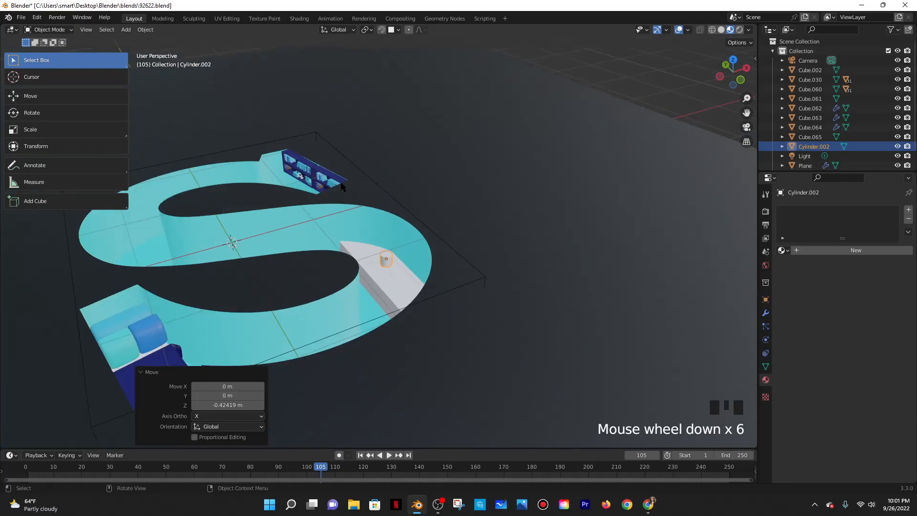
pyautogui.scroll(2, 391, 272)
pyautogui.press('g')
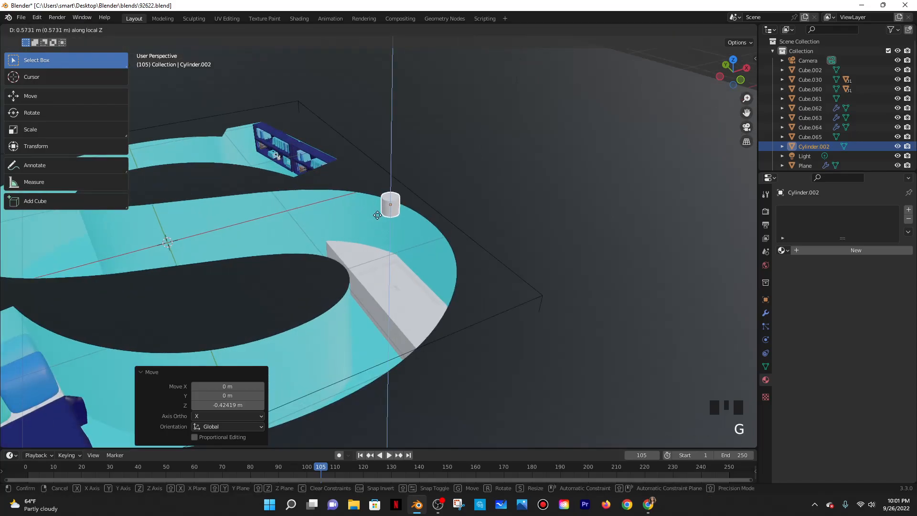
pyautogui.press('z')
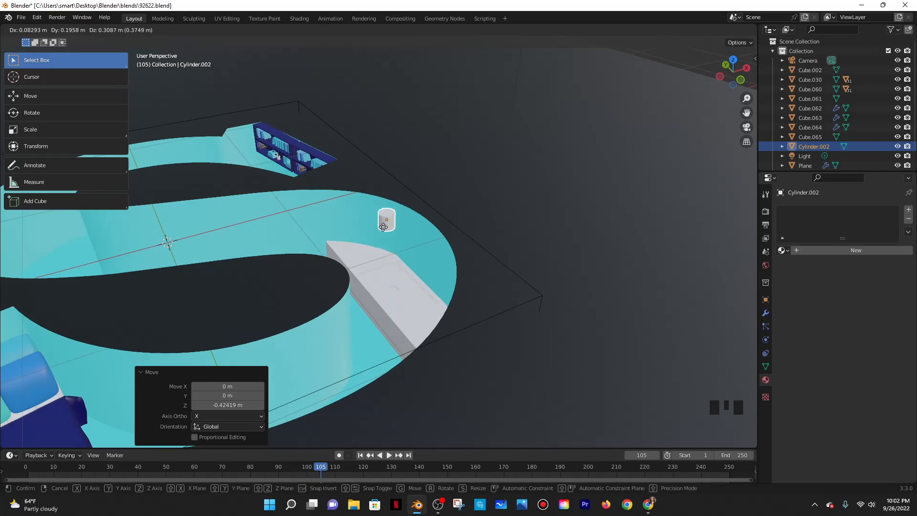
pyautogui.rightClick(400, 317)
# Scale the cylinder down uniformly and raise it about 0.26 m along Z
pyautogui.scroll(6, 428, 330)
pyautogui.moveTo(428, 330); pyautogui.dragTo(463, 332, button='middle')
pyautogui.press('s')
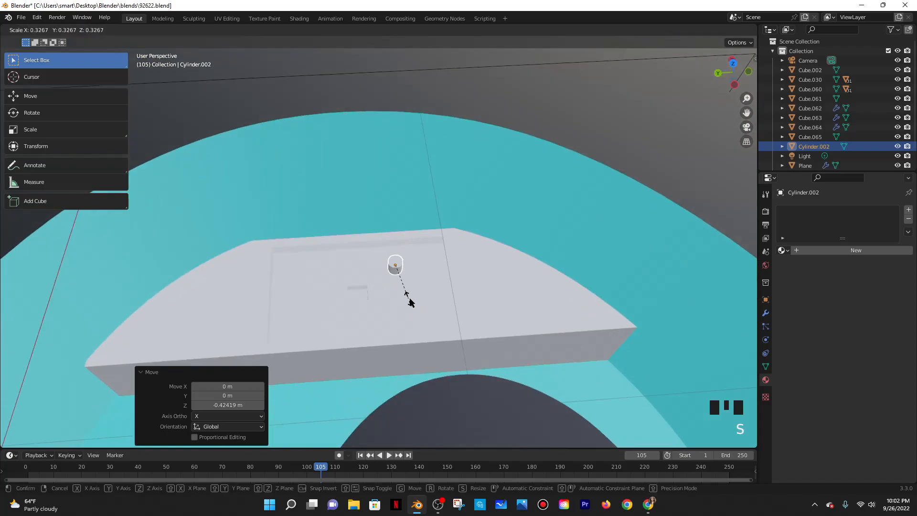
pyautogui.click(400, 288)
pyautogui.press('g')
pyautogui.press('z')
pyautogui.click(548, 153)
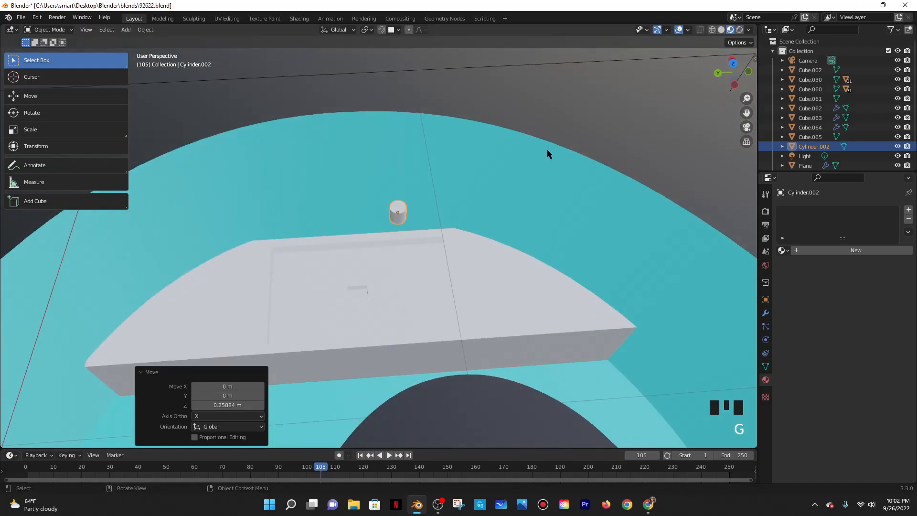
# Switch the viewport to solid shading, then hide the cylinder and unhide it again
pyautogui.click(721, 30)
pyautogui.scroll(2, 485, 214)
pyautogui.moveTo(485, 214); pyautogui.dragTo(468, 223, button='middle')
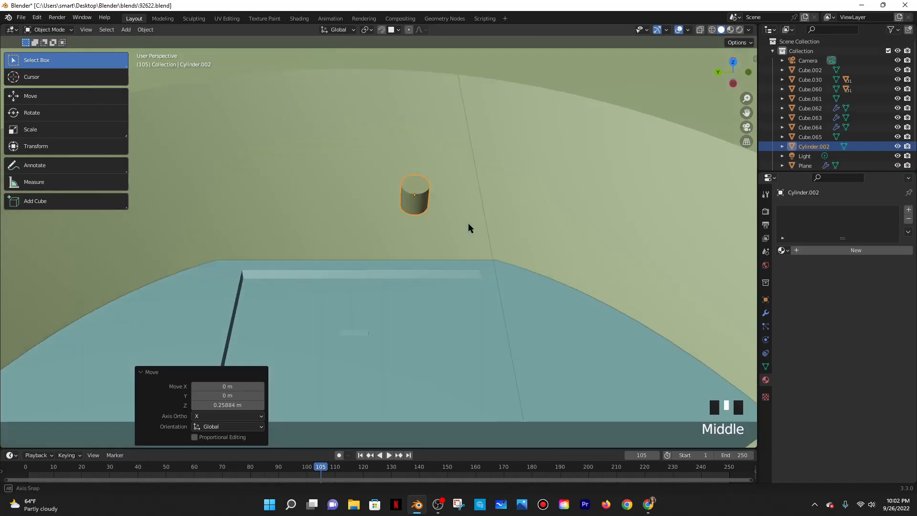
pyautogui.press('h')
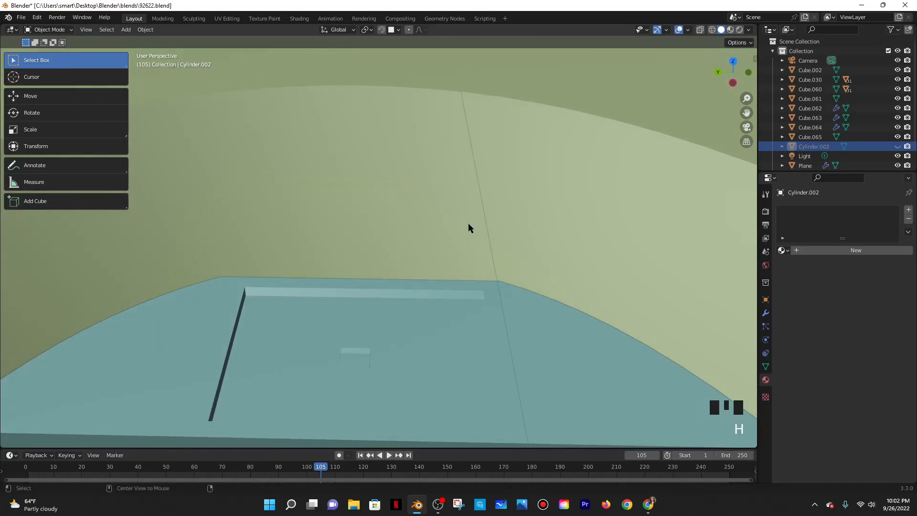
pyautogui.hotkey('alt', 'h')
# Move the cylinder over the block's recess and scale it uniformly to 0.646
pyautogui.press('g')
pyautogui.click(444, 301)
pyautogui.press('s')
pyautogui.click(410, 294)
pyautogui.keyDown('shift'); pyautogui.moveTo(410, 294); pyautogui.dragTo(387, 269, button='middle'); pyautogui.keyUp('shift')
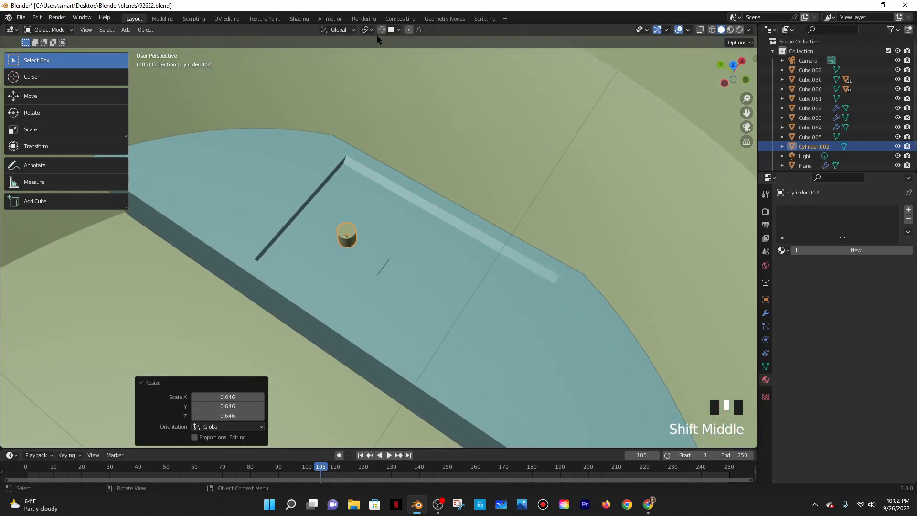
# Enable snapping, shift the cylinder along Y, and move it about 0.17 m up along Z
pyautogui.click(381, 29)
pyautogui.press('y')
pyautogui.click(449, 202)
pyautogui.moveTo(448, 202); pyautogui.dragTo(543, 200, button='middle')
pyautogui.press('g')
pyautogui.press('z')
pyautogui.click(408, 225)
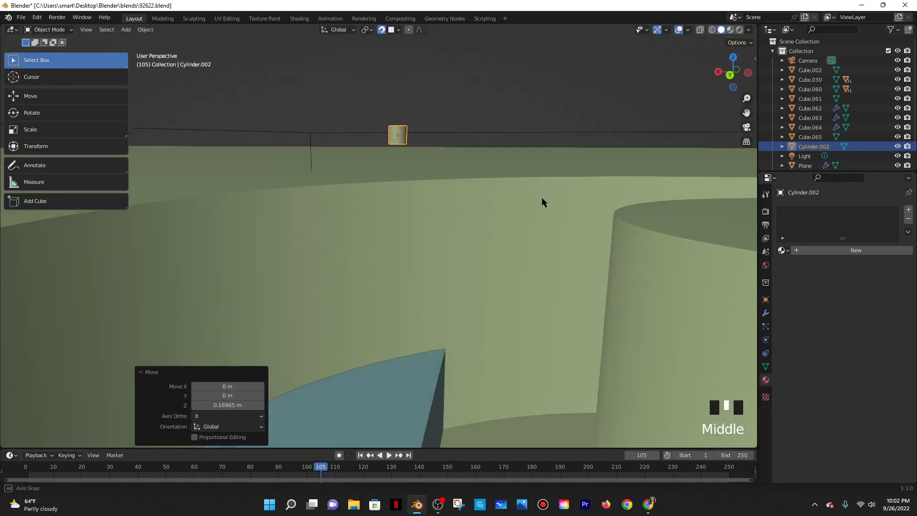
# Disable snapping and lower the cylinder about 0.63 m along Z to the block's level
pyautogui.scroll(-3, 492, 262)
pyautogui.keyDown('shift'); pyautogui.moveTo(491, 262); pyautogui.dragTo(489, 159, button='middle'); pyautogui.keyUp('shift')
pyautogui.click(382, 30)
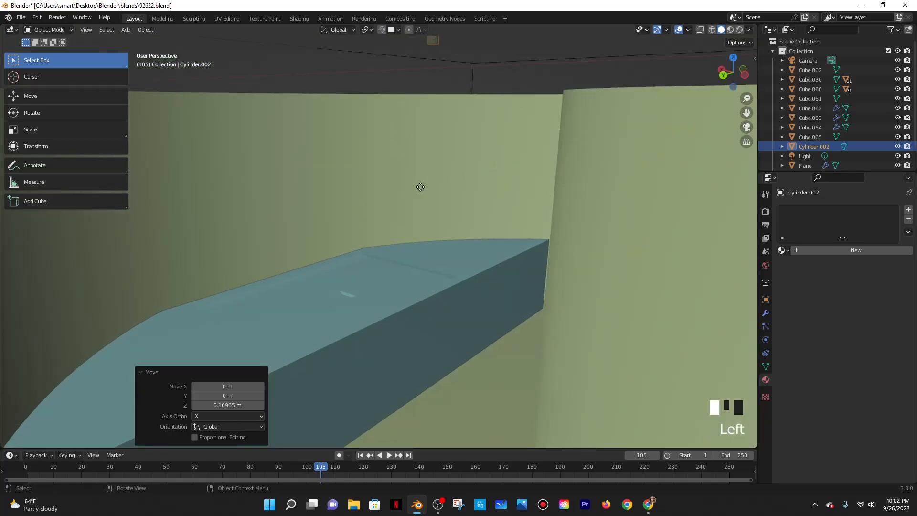
pyautogui.press('g')
pyautogui.click(411, 420)
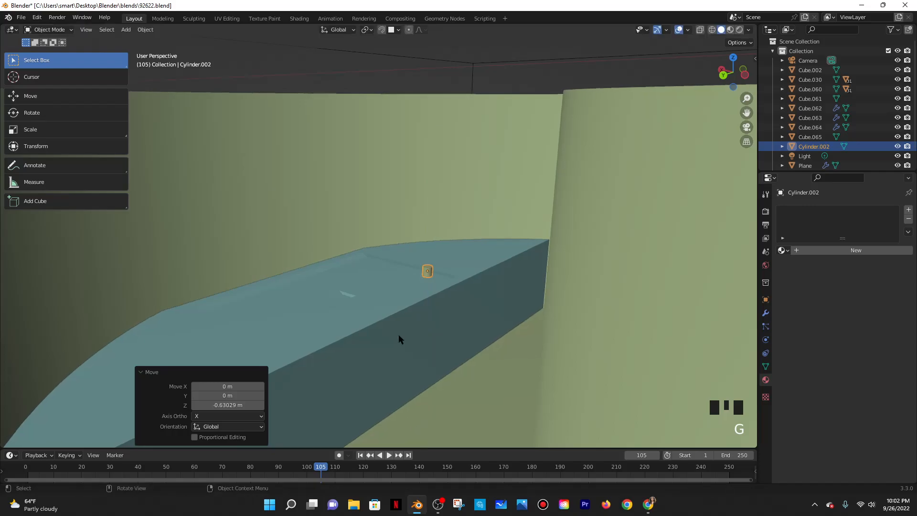
# Move the cylinder along Y toward the recess's middle and about 0.31 m along X toward the block's back edge
pyautogui.press('g')
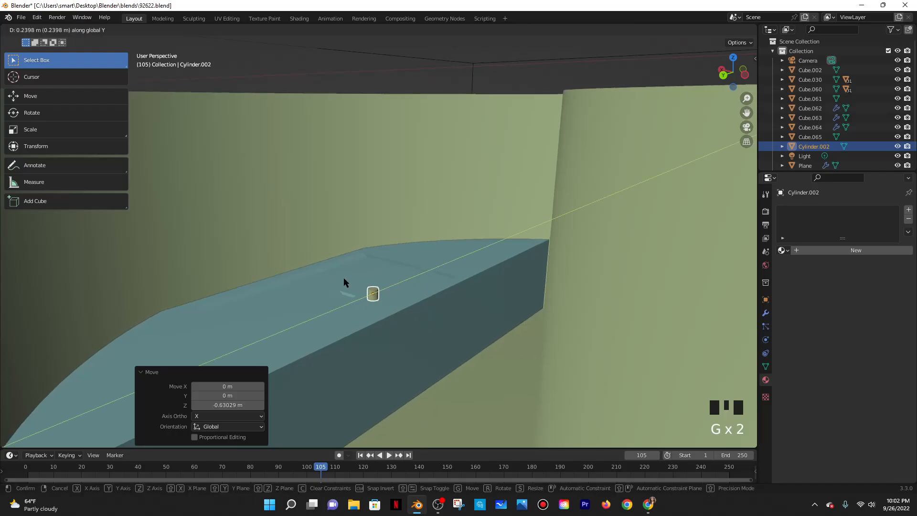
pyautogui.press('g')
pyautogui.press('x')
pyautogui.click(265, 249)
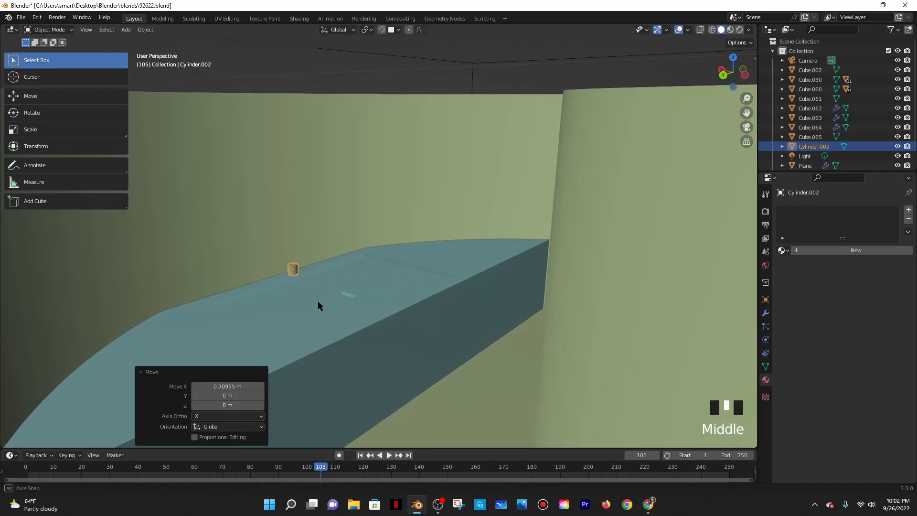
pyautogui.moveTo(317, 299); pyautogui.dragTo(304, 329, button='middle')
# Position the cylinder behind the recess by moving it 0.123 m in X, -0.081 m in Y and -0.013 m in X
pyautogui.press('g')
pyautogui.press('x')
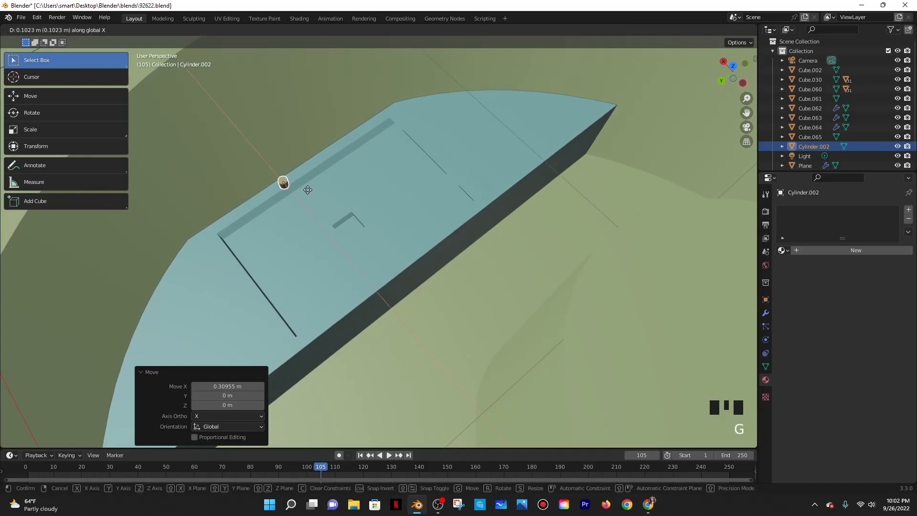
pyautogui.click(308, 186)
pyautogui.press('g')
pyautogui.press('y')
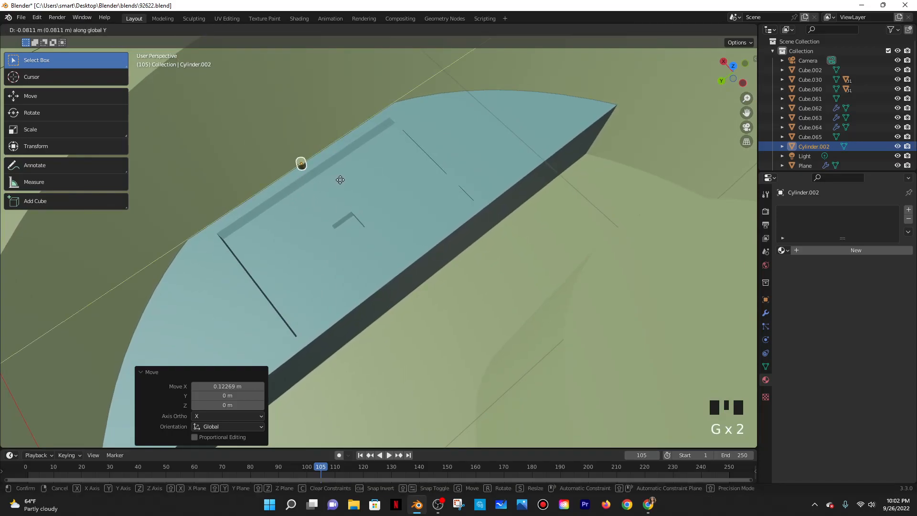
pyautogui.click(336, 182)
pyautogui.press('g')
pyautogui.press('x')
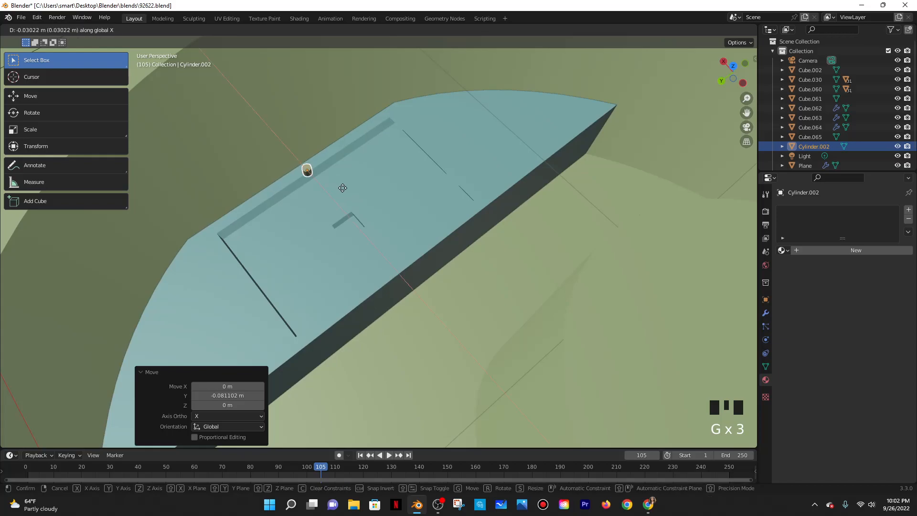
pyautogui.click(339, 183)
pyautogui.moveTo(374, 276)
pyautogui.mouseDown(button='middle')
pyautogui.moveTo(370, 320)
pyautogui.moveTo(368, 287)
pyautogui.mouseUp(button='middle')
# From the top view, shift the cylinder -0.003 m in Y and about 0.035 m in X onto the back strip
pyautogui.press('`')
pyautogui.click(365, 223)
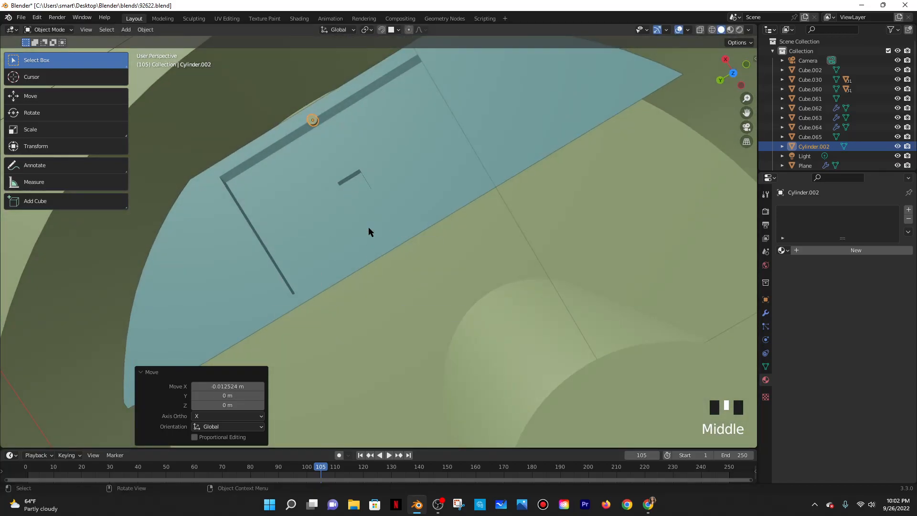
pyautogui.scroll(-1, 447, 228)
pyautogui.press('g')
pyautogui.press('y')
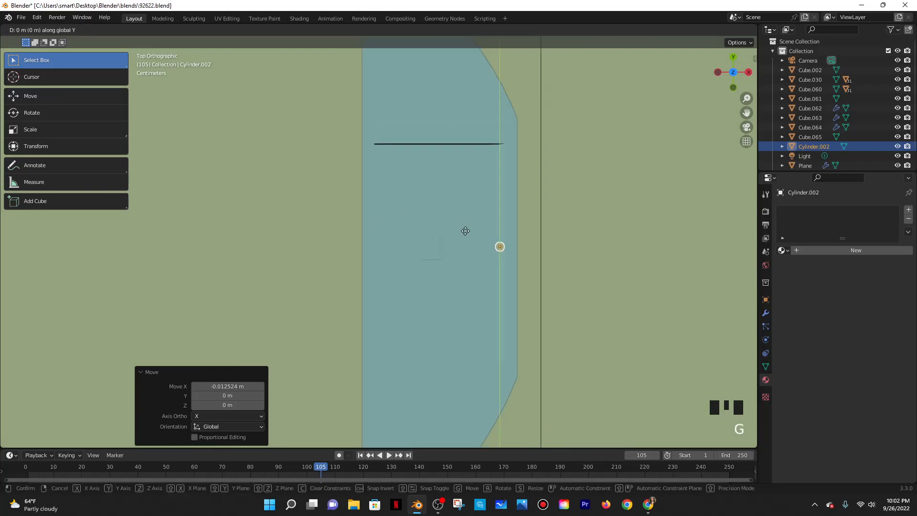
pyautogui.click(467, 235)
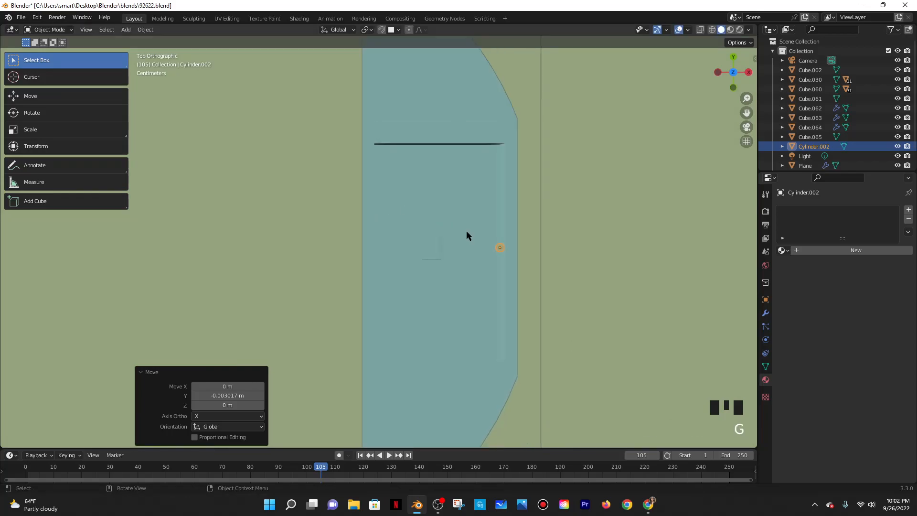
pyautogui.press('g')
pyautogui.press('x')
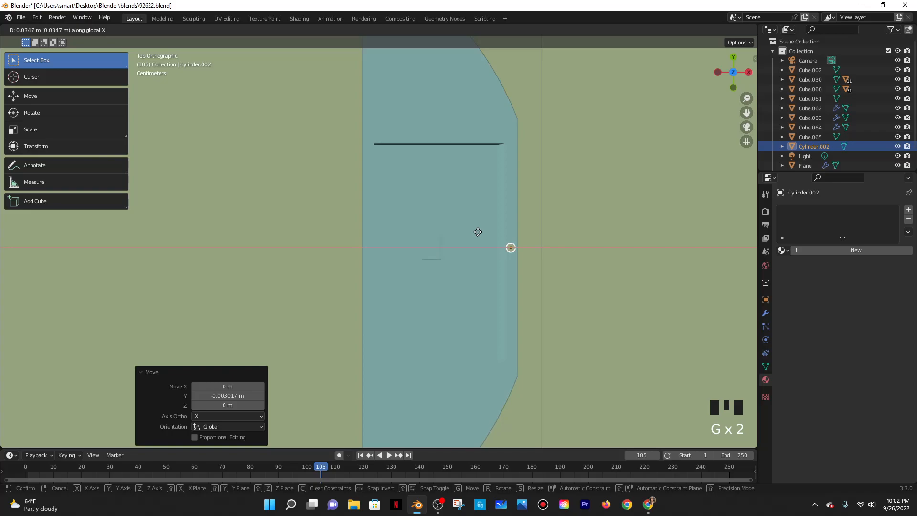
pyautogui.click(478, 233)
# Lower the cylinder about 0.05 m along Z into the block's back strip
pyautogui.moveTo(507, 319); pyautogui.dragTo(585, 277, button='middle')
pyautogui.scroll(6, 585, 276)
pyautogui.moveTo(510, 141); pyautogui.dragTo(434, 264, button='middle')
pyautogui.press('g')
pyautogui.press('z')
pyautogui.click(465, 248)
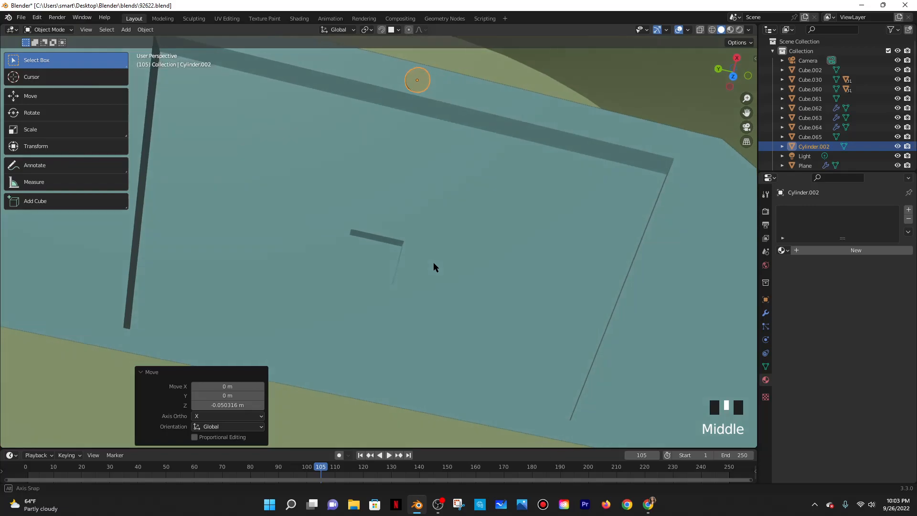
# Select the block together with the cylinder and nudge both slightly along the X axis
pyautogui.scroll(-3, 432, 228)
pyautogui.keyDown('shift'); pyautogui.moveTo(432, 231); pyautogui.dragTo(428, 246, button='middle'); pyautogui.keyUp('shift')
pyautogui.click(428, 246)
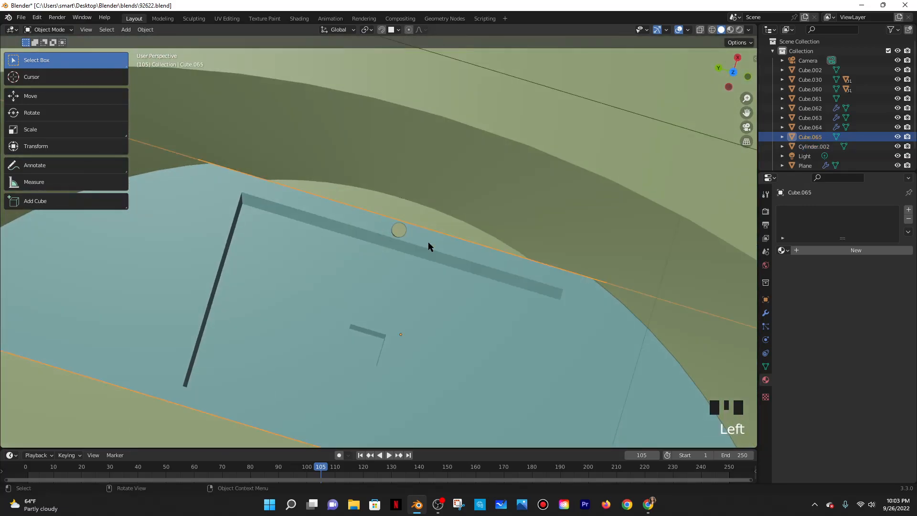
pyautogui.keyDown('shift'); pyautogui.click(403, 229); pyautogui.keyUp('shift')
pyautogui.press('g')
pyautogui.press('y')
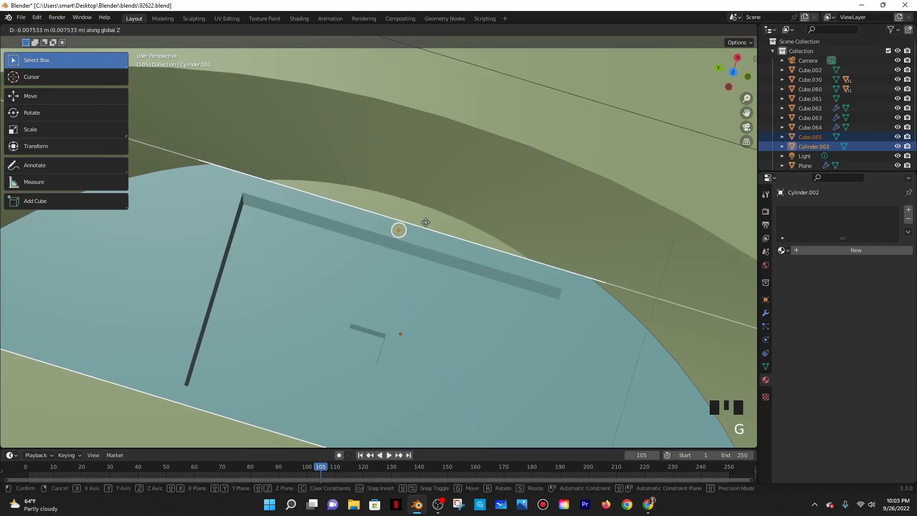
pyautogui.press('x')
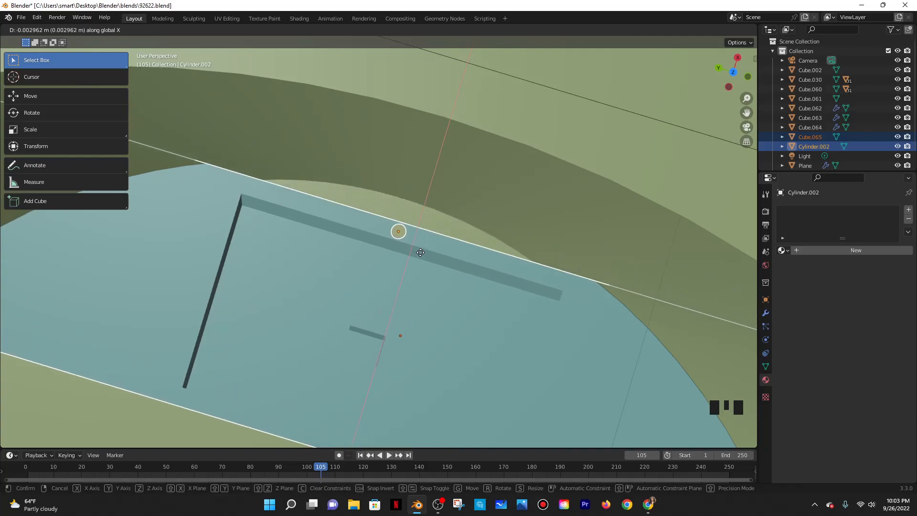
pyautogui.click(420, 251)
pyautogui.moveTo(445, 256); pyautogui.dragTo(407, 245, button='middle')
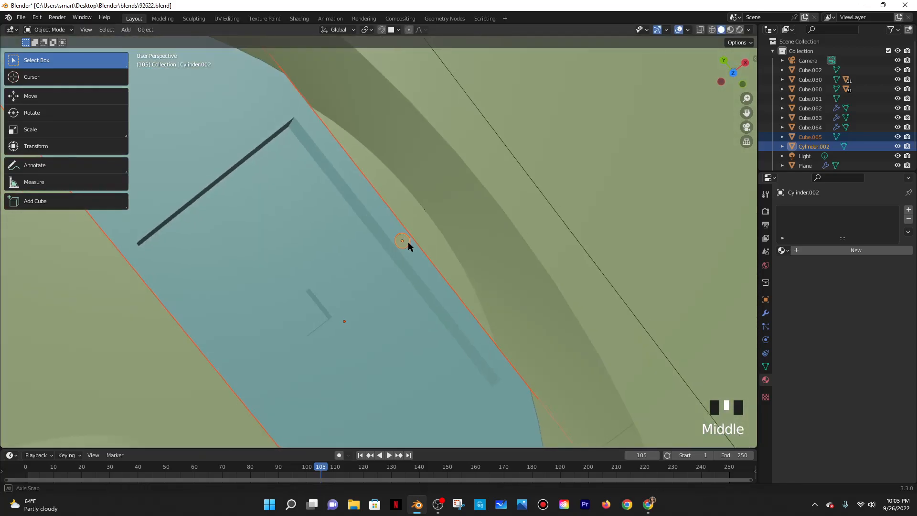
# Enter Edit Mode on the block and cylinder and select the block's long back side face
pyautogui.click(58, 30)
pyautogui.click(54, 45)
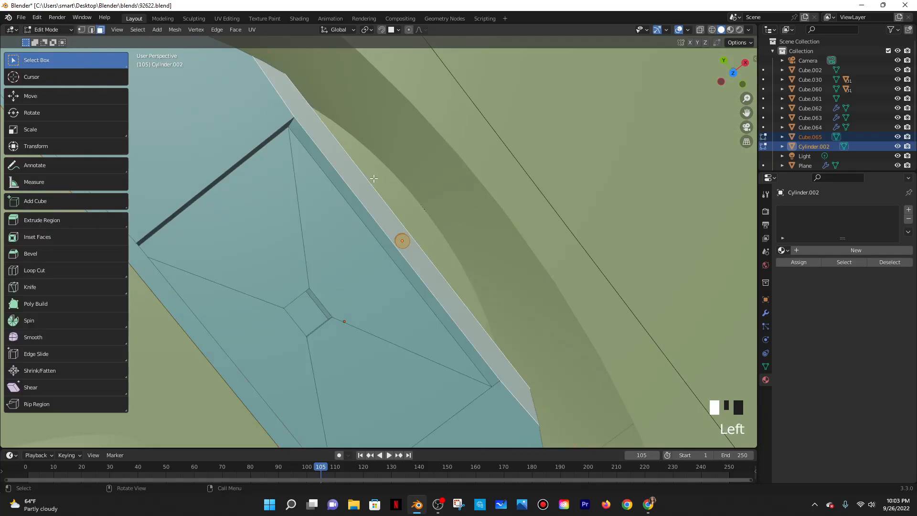
pyautogui.moveTo(389, 205); pyautogui.dragTo(359, 209, button='middle')
pyautogui.click(392, 204)
pyautogui.moveTo(437, 226); pyautogui.dragTo(455, 216, button='middle')
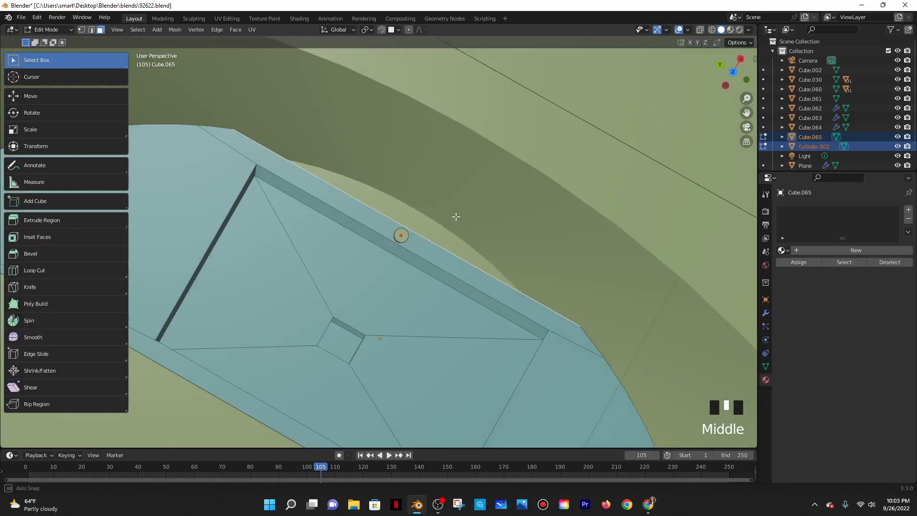
pyautogui.click(382, 29)
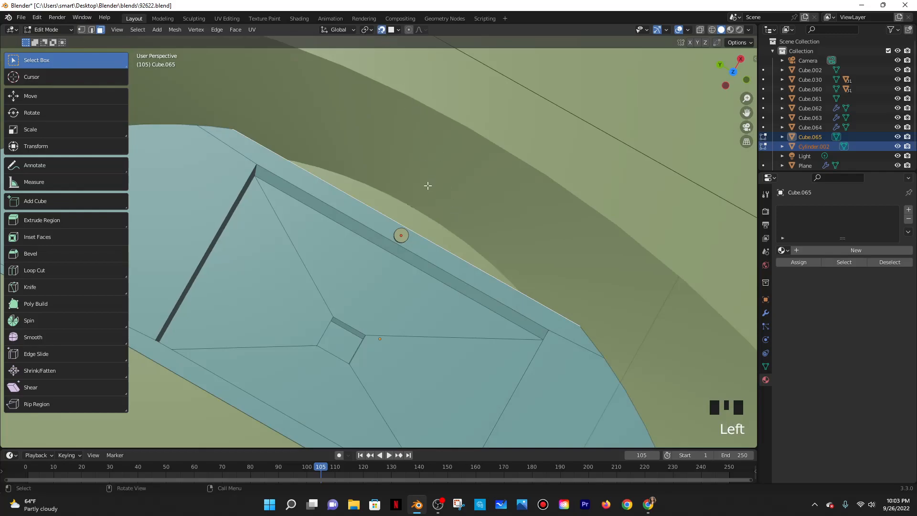
pyautogui.press('g')
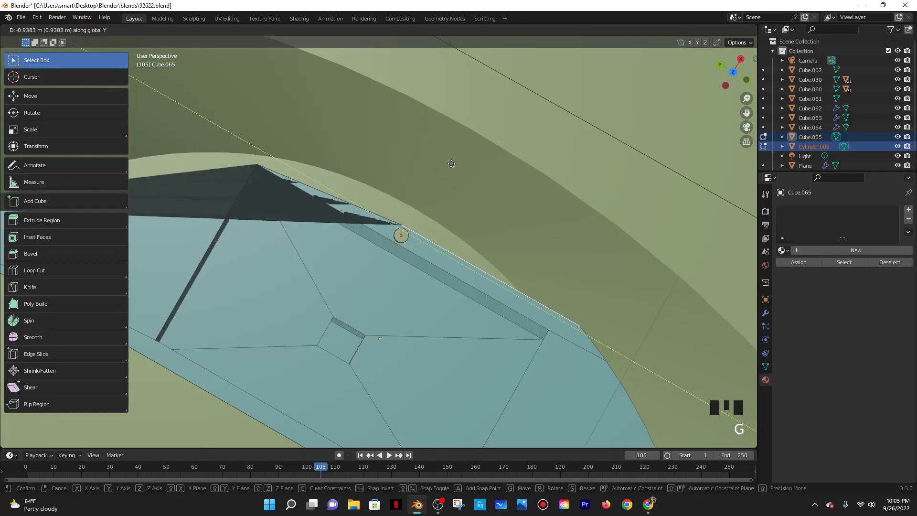
pyautogui.click(454, 126)
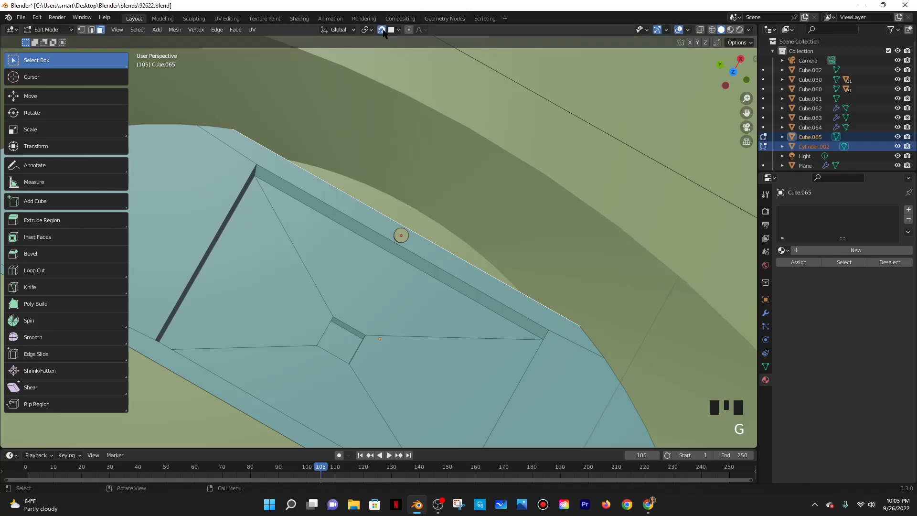
pyautogui.press('g')
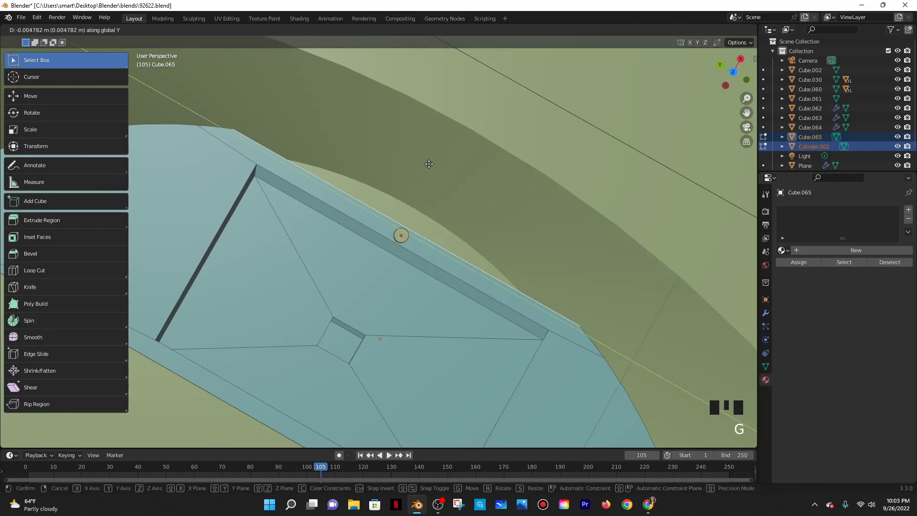
pyautogui.click(428, 165)
# Extrude the block's back face about 0.09 m along its normal into the curved wall and return to Object Mode
pyautogui.press('e')
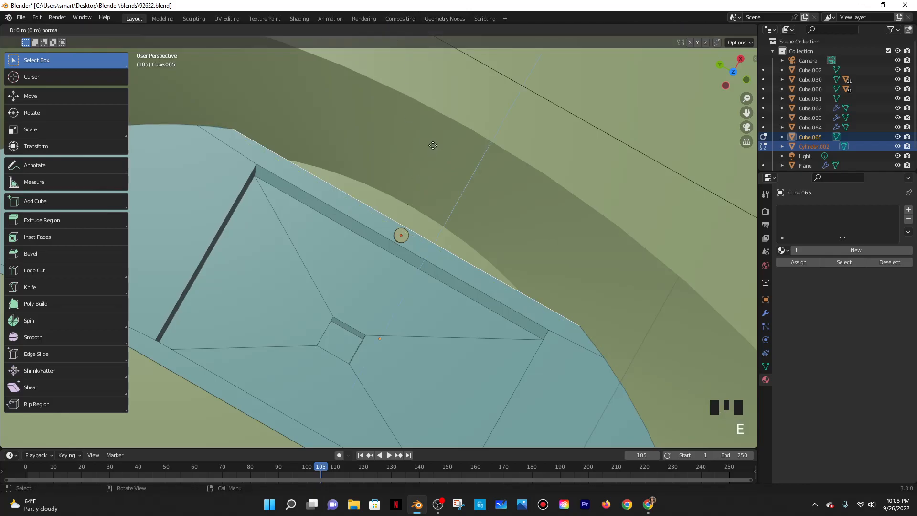
pyautogui.click(447, 131)
pyautogui.scroll(-5, 423, 234)
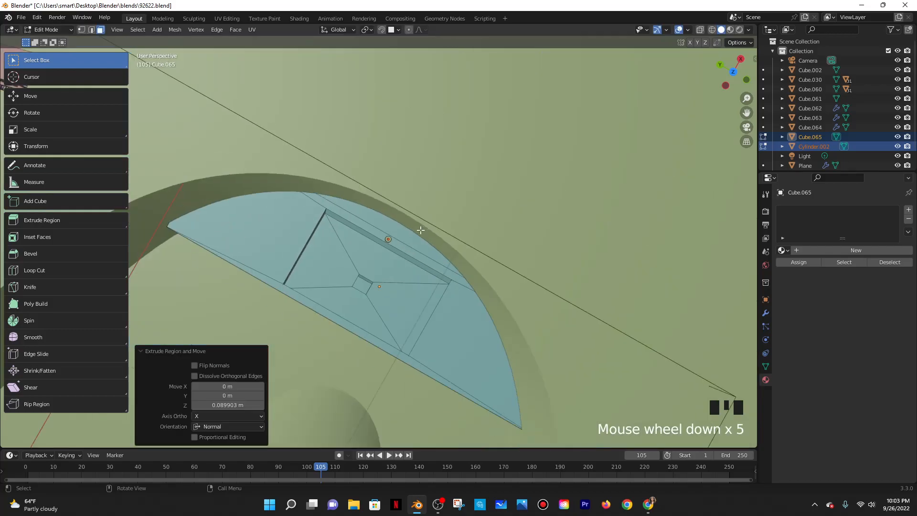
pyautogui.press('Tab')
# Lengthen the small cylinder behind the basin into a tall post by moving its top face up along Z
pyautogui.moveTo(423, 254); pyautogui.dragTo(467, 237, button='middle')
pyautogui.scroll(4, 422, 245)
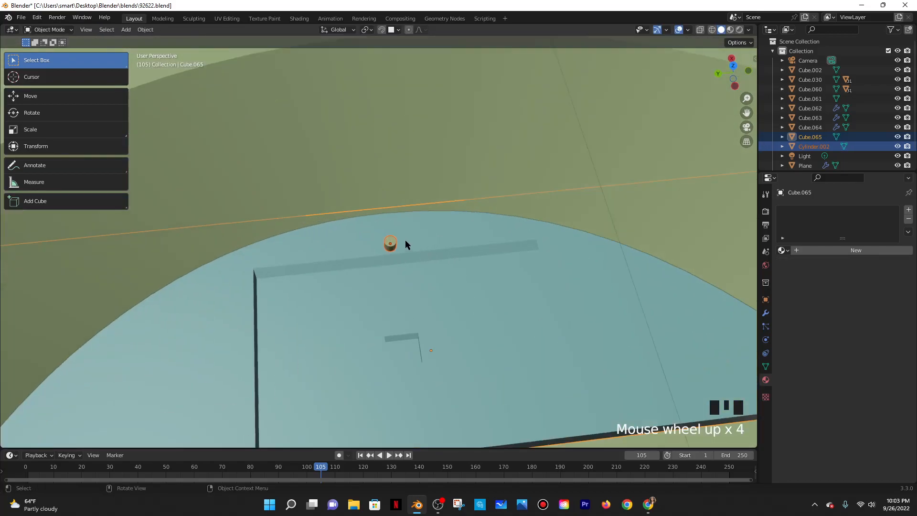
pyautogui.click(418, 254)
pyautogui.scroll(-5, 406, 207)
pyautogui.moveTo(405, 207); pyautogui.dragTo(406, 252, button='middle')
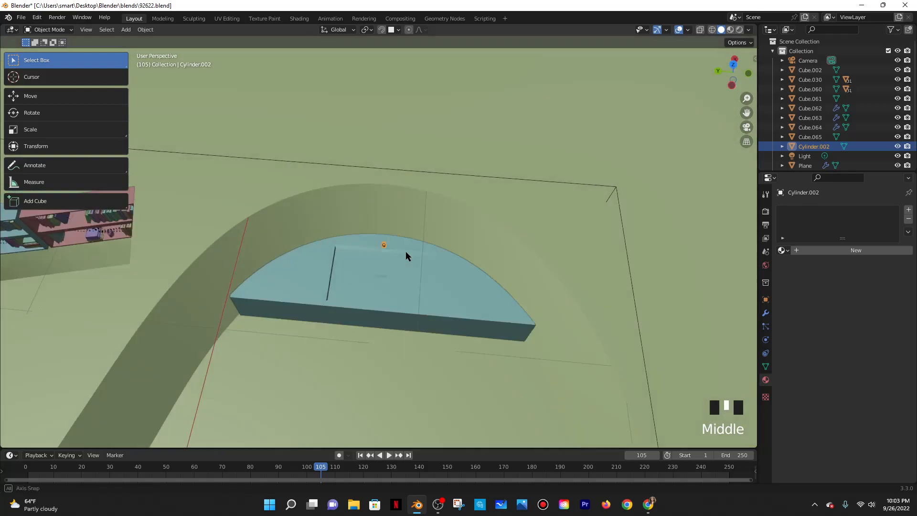
pyautogui.scroll(5, 406, 251)
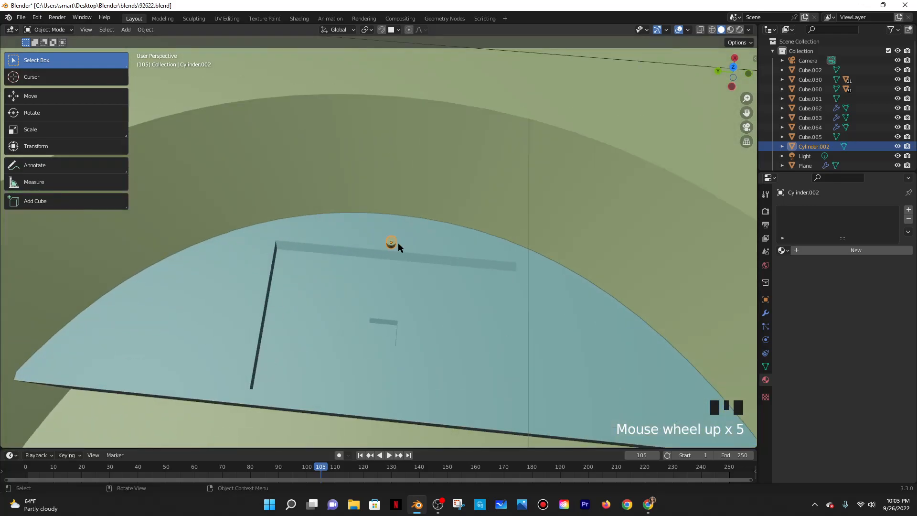
pyautogui.scroll(3, 398, 243)
pyautogui.moveTo(454, 233); pyautogui.dragTo(420, 251, button='middle')
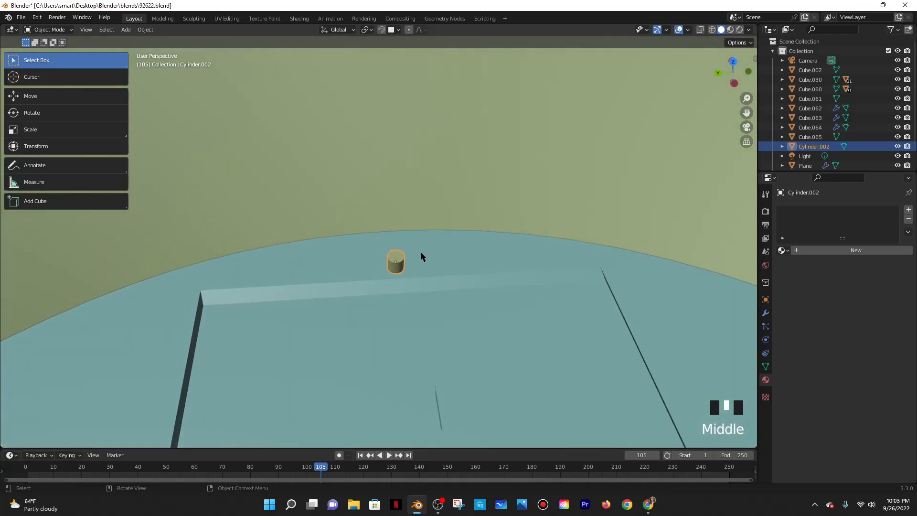
pyautogui.press('Tab')
pyautogui.press('g')
pyautogui.press('z')
pyautogui.click(406, 225)
pyautogui.press('Tab')
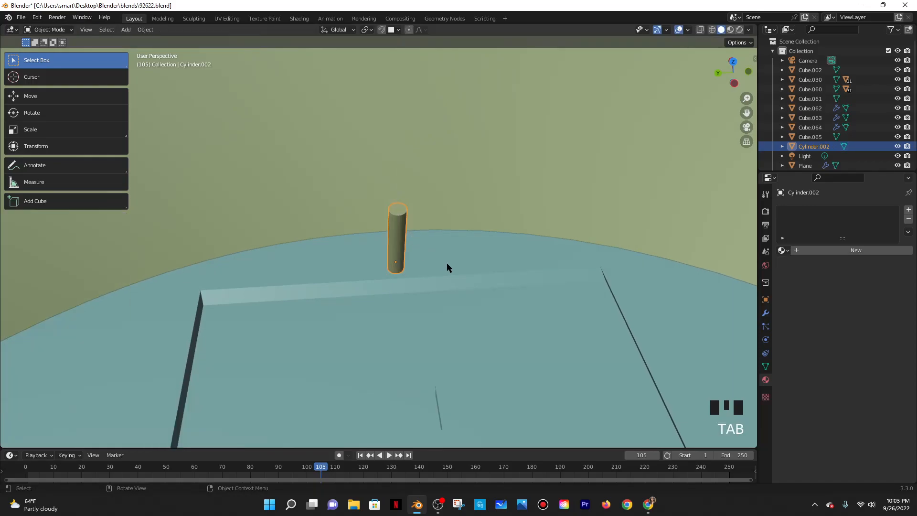
# Apply Shade Smooth to the cylinder and enter Edit Mode on it
pyautogui.scroll(-6, 557, 316)
pyautogui.moveTo(472, 257); pyautogui.dragTo(473, 282, button='middle')
pyautogui.scroll(5, 470, 280)
pyautogui.scroll(2, 428, 236)
pyautogui.moveTo(428, 235); pyautogui.dragTo(382, 245, button='middle')
pyautogui.rightClick(396, 229)
pyautogui.click(409, 227)
pyautogui.press('Tab')
pyautogui.scroll(1, 378, 245)
pyautogui.press('`')
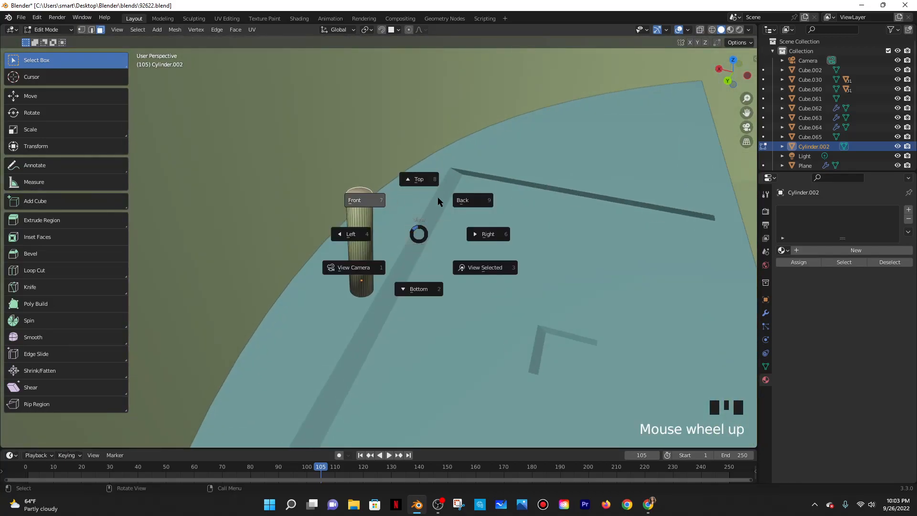
pyautogui.press('`')
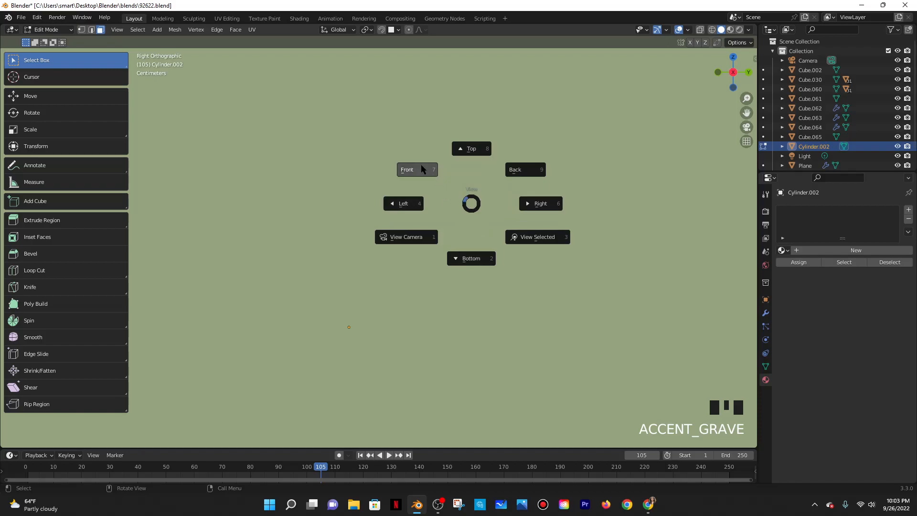
pyautogui.moveTo(419, 165); pyautogui.dragTo(390, 224, button='middle')
pyautogui.scroll(-3, 390, 224)
pyautogui.moveTo(353, 194); pyautogui.dragTo(522, 215, button='middle')
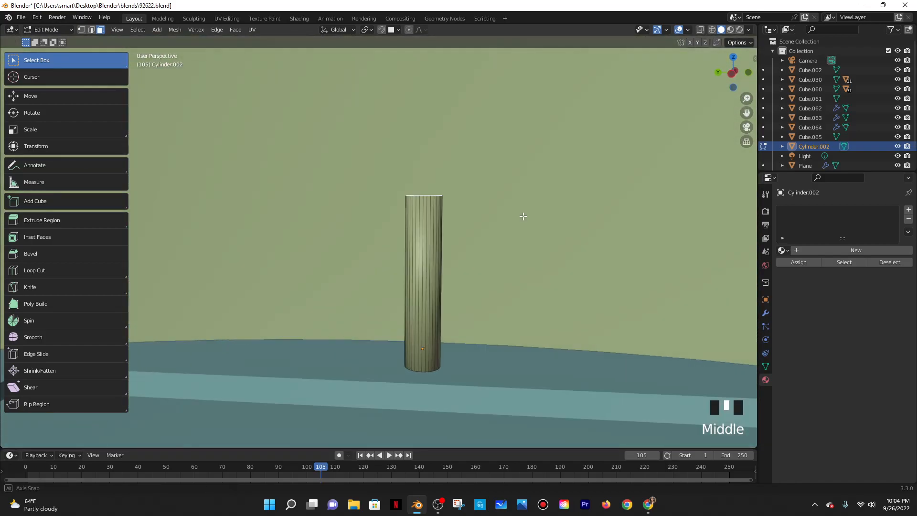
pyautogui.moveTo(412, 205); pyautogui.dragTo(456, 243)
pyautogui.moveTo(458, 241); pyautogui.dragTo(471, 242, button='middle')
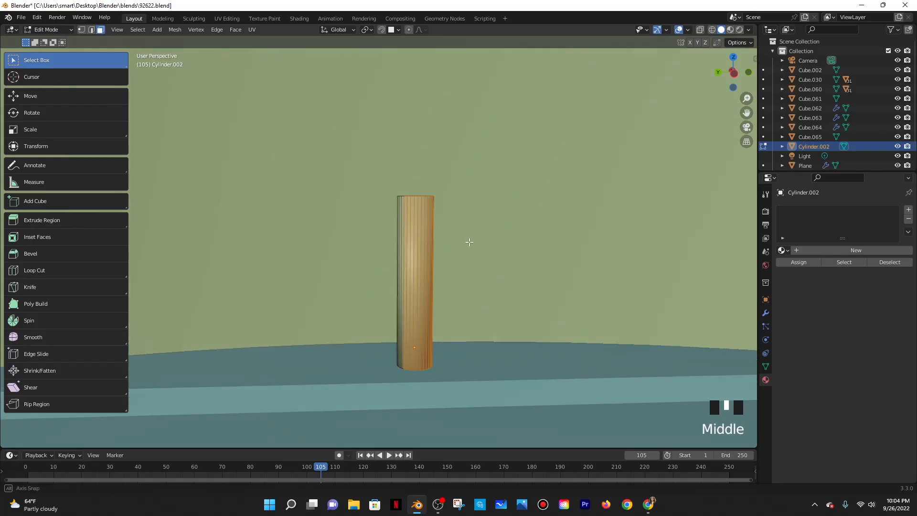
pyautogui.scroll(-1, 403, 231)
pyautogui.click(527, 165)
# Add two horizontal loop cuts near the cylinder's top, slid upward with factors -0.577 and -0.590
pyautogui.moveTo(528, 168); pyautogui.dragTo(521, 219, button='middle')
pyautogui.scroll(-6, 516, 185)
pyautogui.scroll(3, 519, 205)
pyautogui.scroll(3, 519, 206)
pyautogui.hotkey('ctrl', 'r')
pyautogui.click(425, 201)
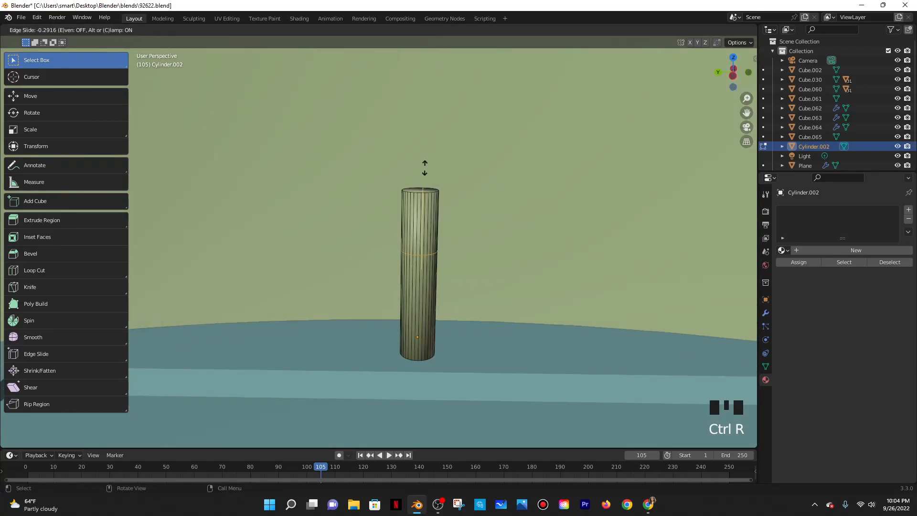
pyautogui.click(423, 152)
pyautogui.hotkey('ctrl', 'r')
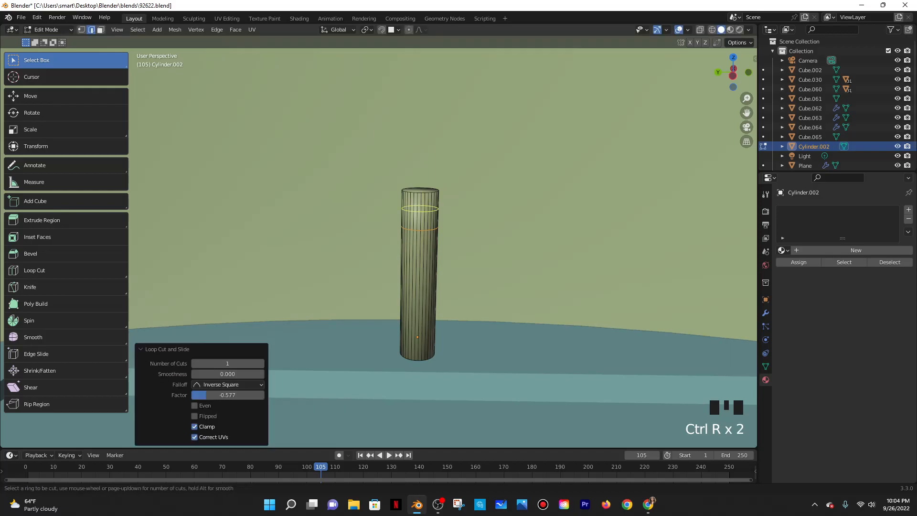
pyautogui.click(409, 201)
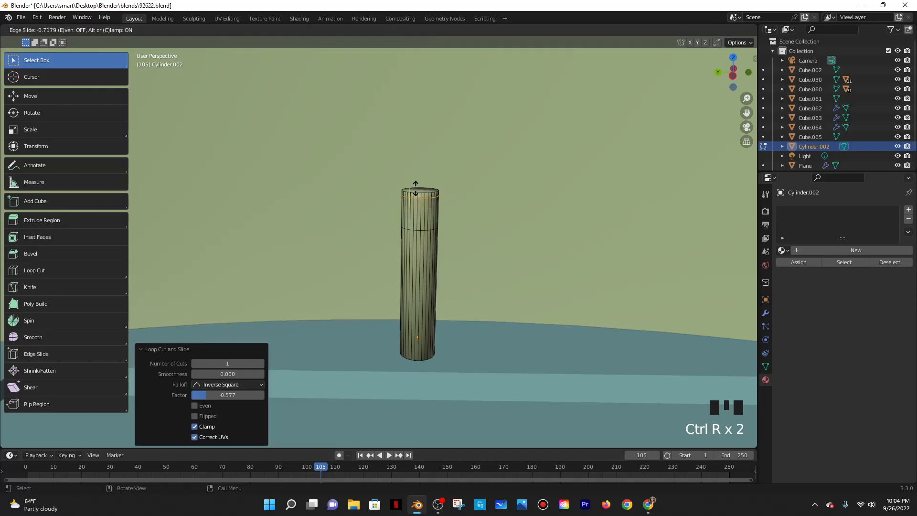
pyautogui.click(416, 190)
# Turn on X-ray and select the full band of faces between the cylinder's two loop cuts
pyautogui.moveTo(433, 214); pyautogui.dragTo(696, 60, button='middle')
pyautogui.click(699, 30)
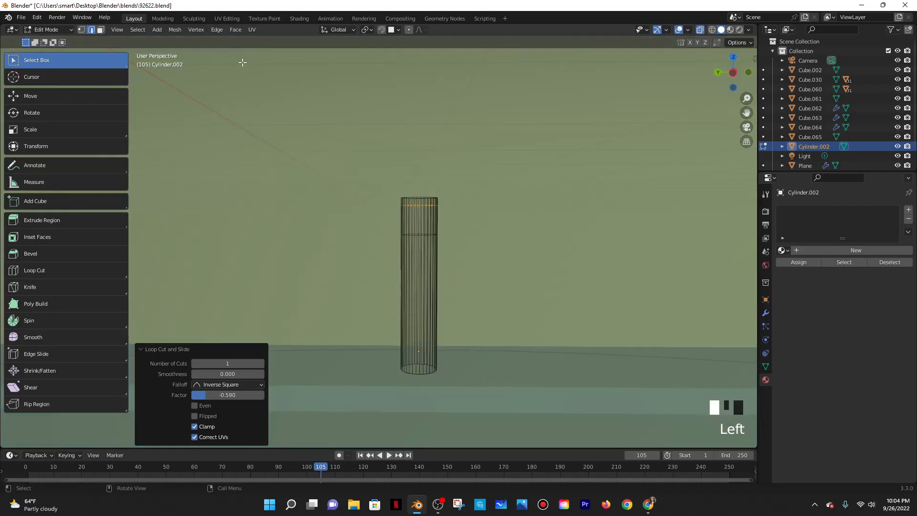
pyautogui.click(386, 202)
pyautogui.moveTo(385, 205); pyautogui.dragTo(455, 235)
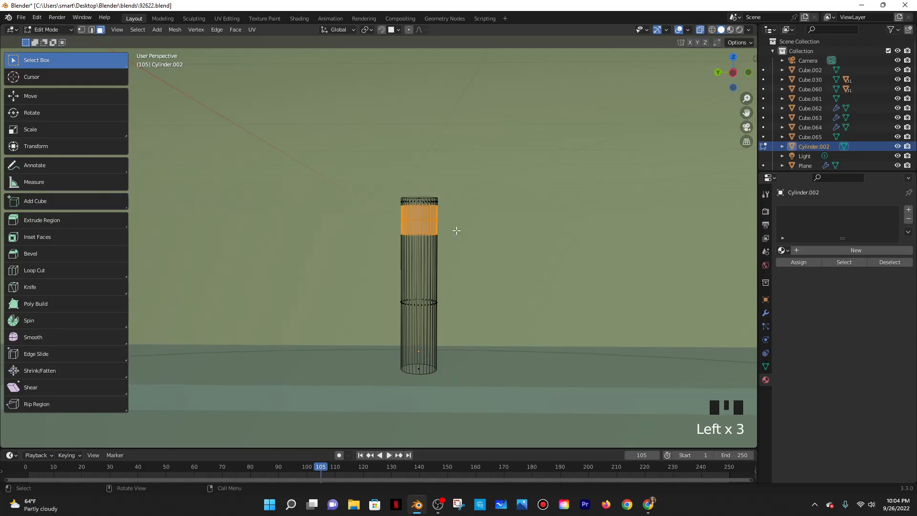
pyautogui.moveTo(468, 240); pyautogui.dragTo(559, 271, button='middle')
# Try to extrude the selected band of faces about 0.053 m toward the basin as a spout
pyautogui.press('e')
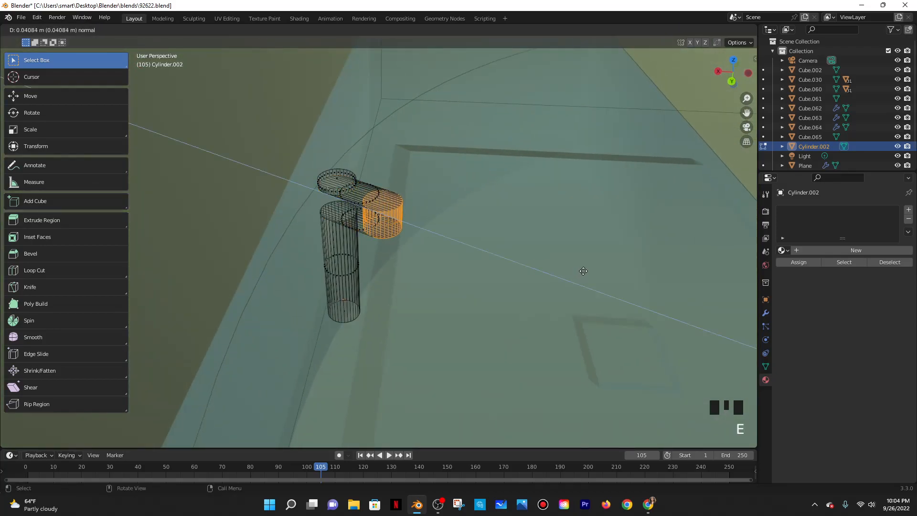
pyautogui.rightClick(543, 235)
pyautogui.press('e')
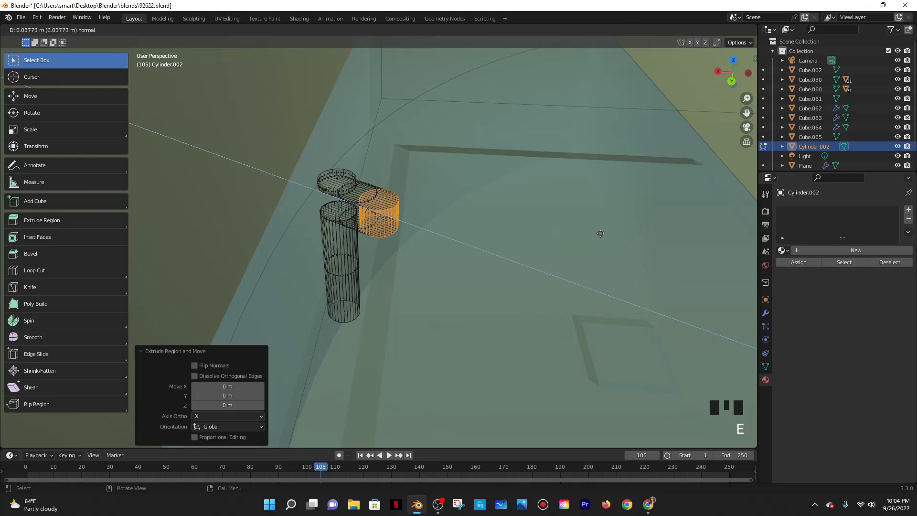
pyautogui.rightClick(568, 228)
pyautogui.moveTo(568, 227); pyautogui.dragTo(482, 246, button='middle')
pyautogui.scroll(-5, 483, 245)
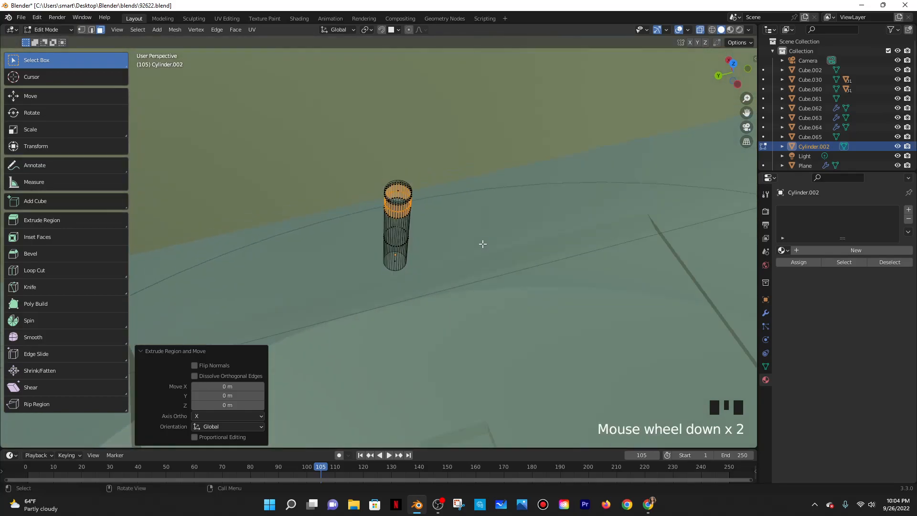
pyautogui.press('e')
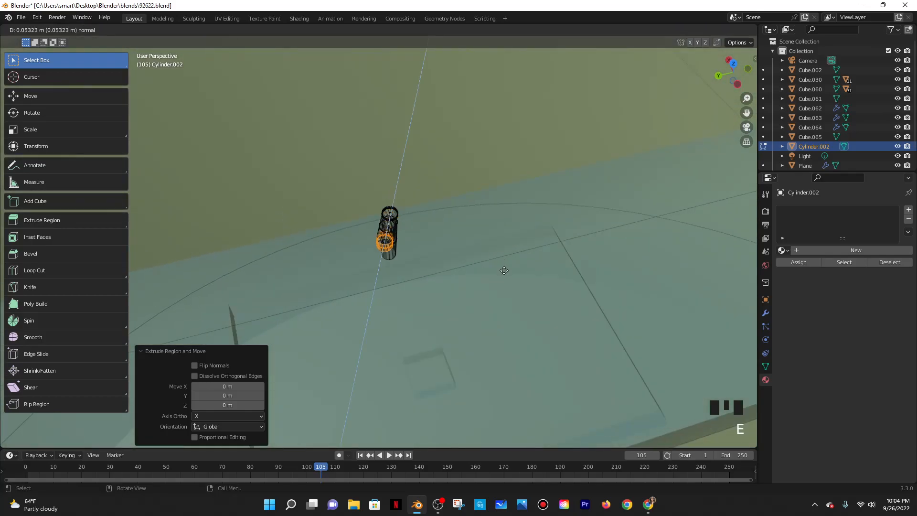
pyautogui.click(504, 271)
# Inspect the extruded spout with X-ray turned off and undo the extrusion
pyautogui.press('Tab')
pyautogui.moveTo(500, 245); pyautogui.dragTo(394, 212, button='middle')
pyautogui.scroll(5, 412, 257)
pyautogui.scroll(3, 414, 260)
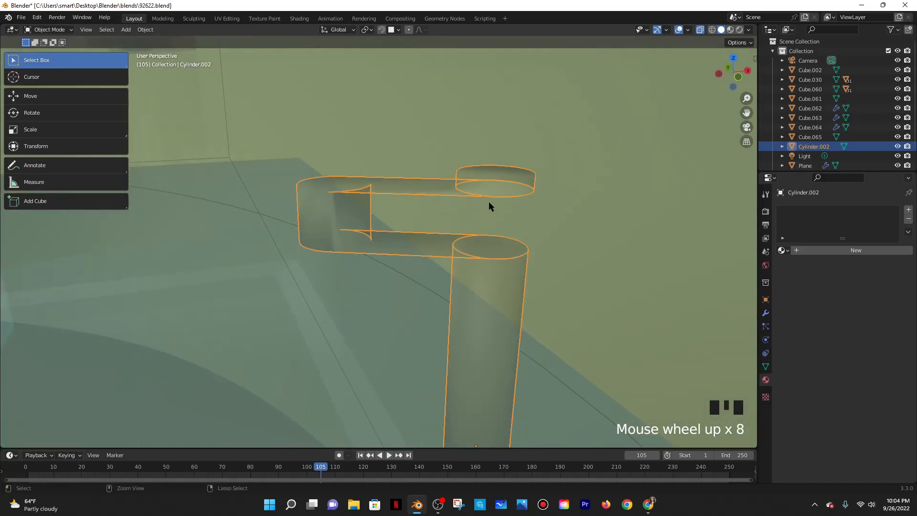
pyautogui.click(700, 30)
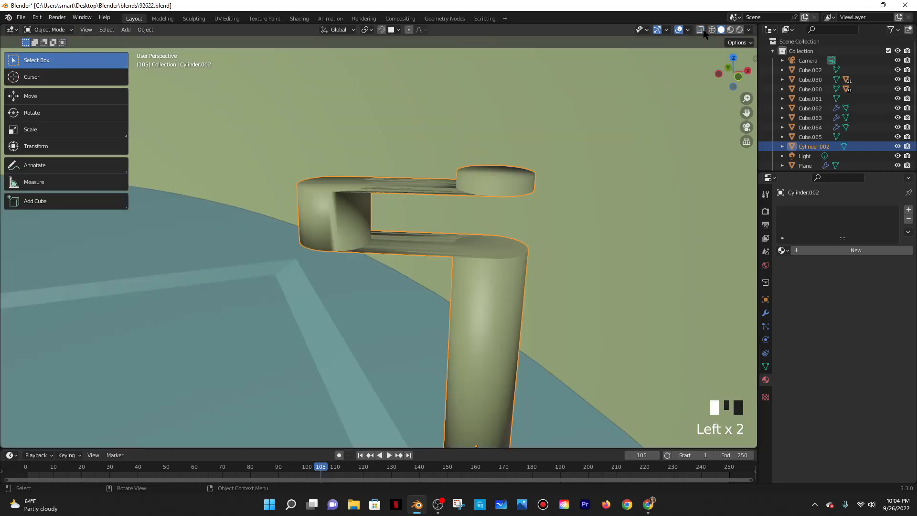
pyautogui.moveTo(533, 175); pyautogui.dragTo(511, 185, button='middle')
pyautogui.hotkey('ctrl', 'z')
pyautogui.hotkey('ctrl', 'z')
# Add another horizontal loop cut within the band between the cylinder's two upper loops and return to Object Mode
pyautogui.click(442, 182)
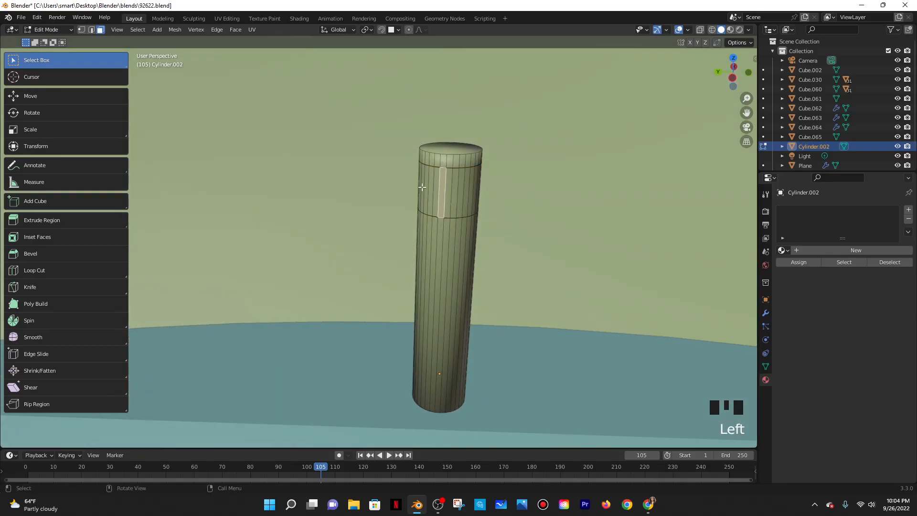
pyautogui.hotkey('ctrl', 'r')
pyautogui.click(423, 181)
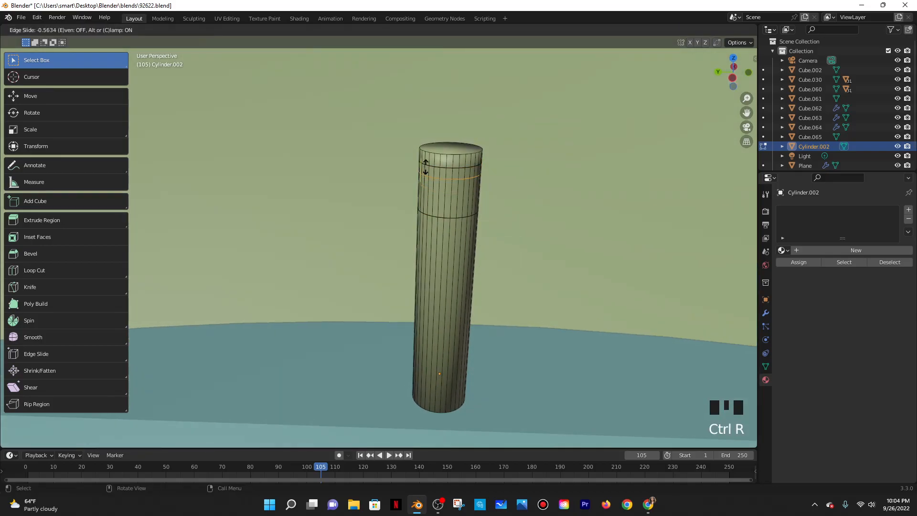
pyautogui.click(425, 167)
pyautogui.press('Tab')
pyautogui.moveTo(463, 157); pyautogui.dragTo(597, 187, button='middle')
pyautogui.press('Tab')
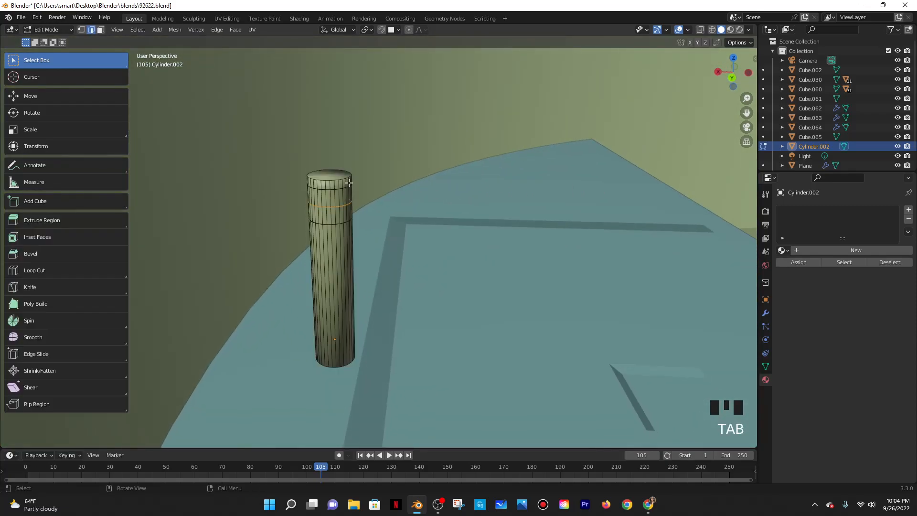
pyautogui.press('Tab')
pyautogui.press('Tab')
pyautogui.press('Tab')
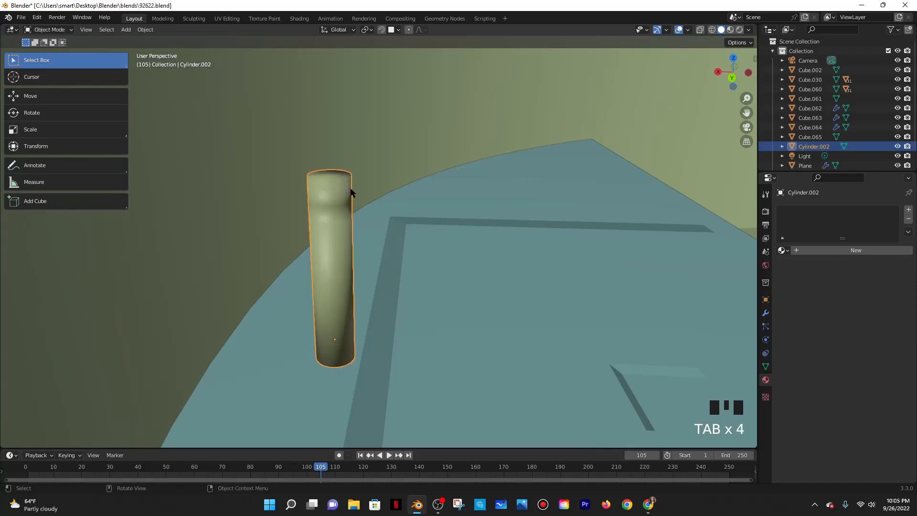
pyautogui.moveTo(359, 185); pyautogui.dragTo(348, 195, button='middle')
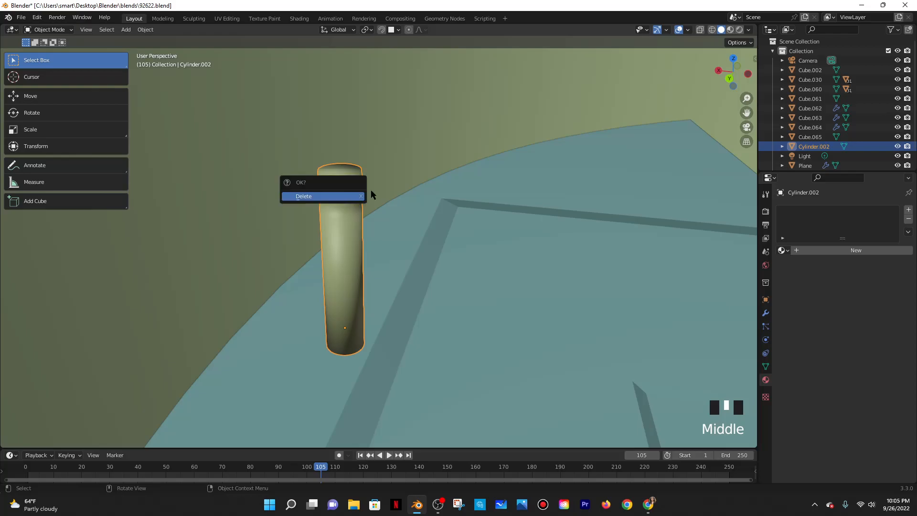
# Place the 3D cursor on the counter beside the cylinder and add a cube there, scaled to 0.038
pyautogui.click(28, 78)
pyautogui.click(380, 325)
pyautogui.hotkey('shift', 'a')
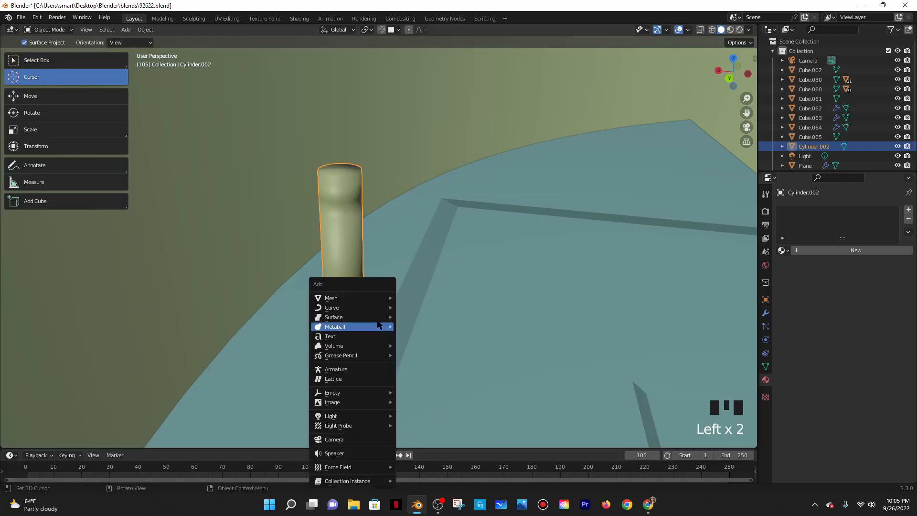
pyautogui.moveTo(353, 298)
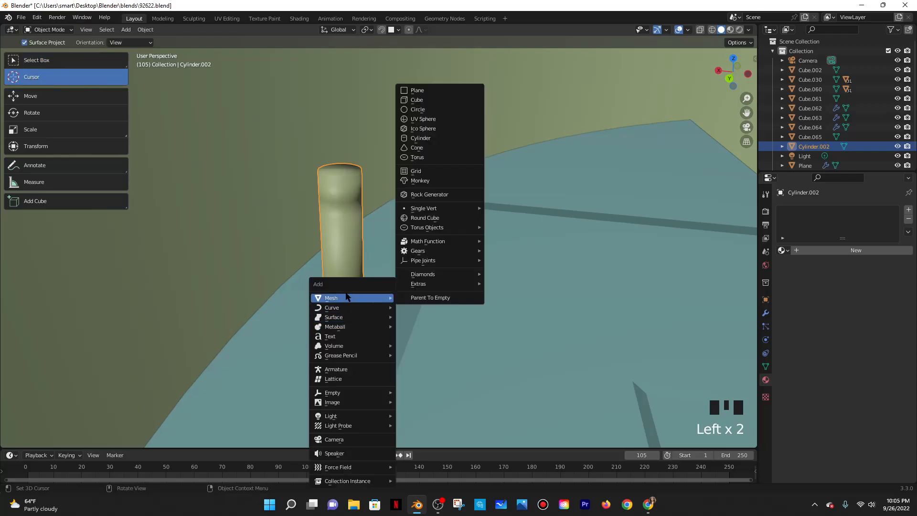
pyautogui.click(433, 100)
pyautogui.scroll(-2, 449, 175)
pyautogui.press('s')
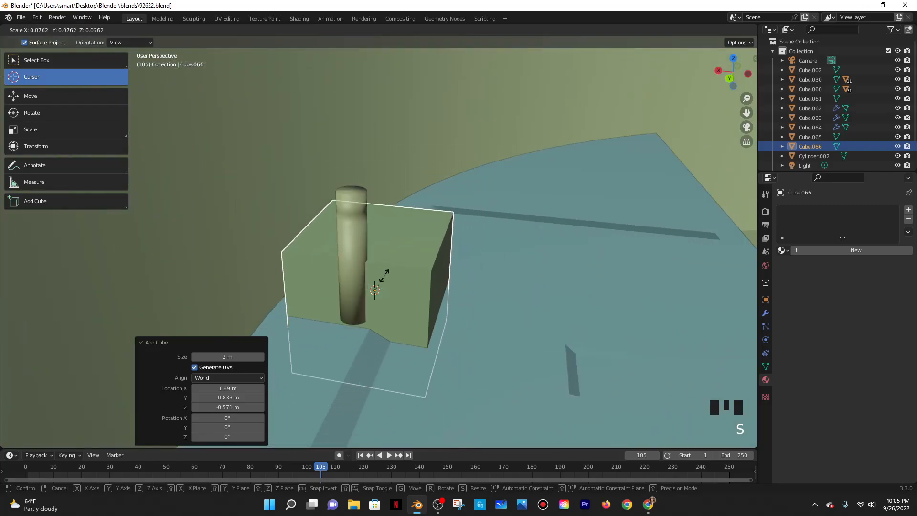
pyautogui.click(377, 280)
# Raise the small cube, stretch it by 2.525 along Z and lift it about 0.054 m above the counter
pyautogui.press('g')
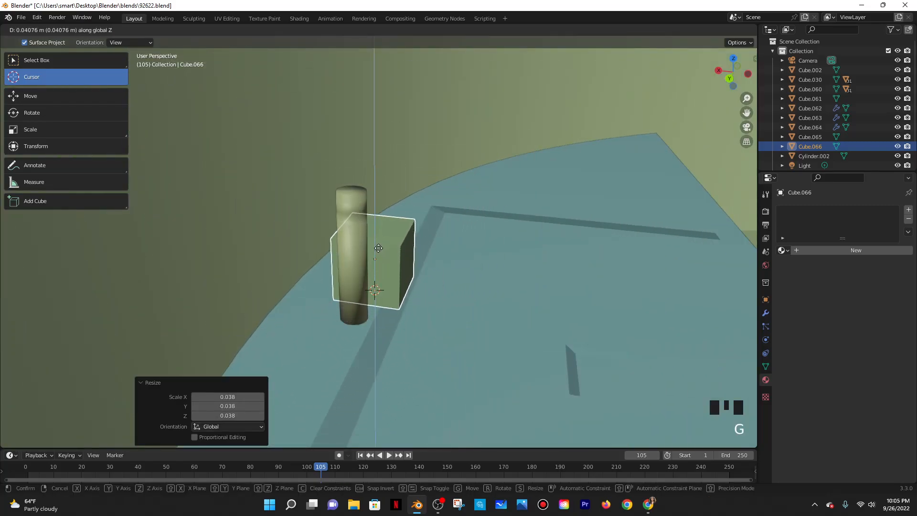
pyautogui.click(457, 257)
pyautogui.moveTo(456, 256); pyautogui.dragTo(396, 254, button='middle')
pyautogui.press('s')
pyautogui.press('z')
pyautogui.click(428, 114)
pyautogui.press('g')
pyautogui.press('z')
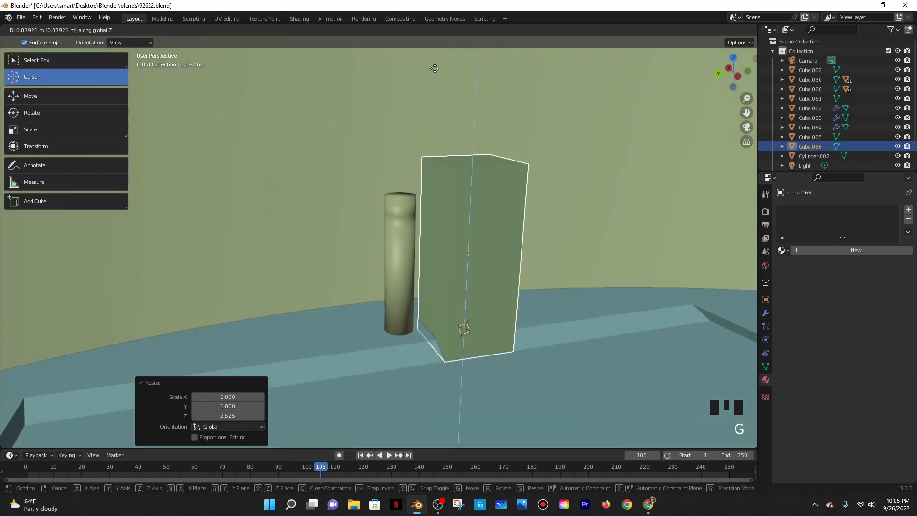
pyautogui.click(429, 65)
# Scale the tall block uniformly by about 0.65 and lower it about 0.025 m onto the counter
pyautogui.press('s')
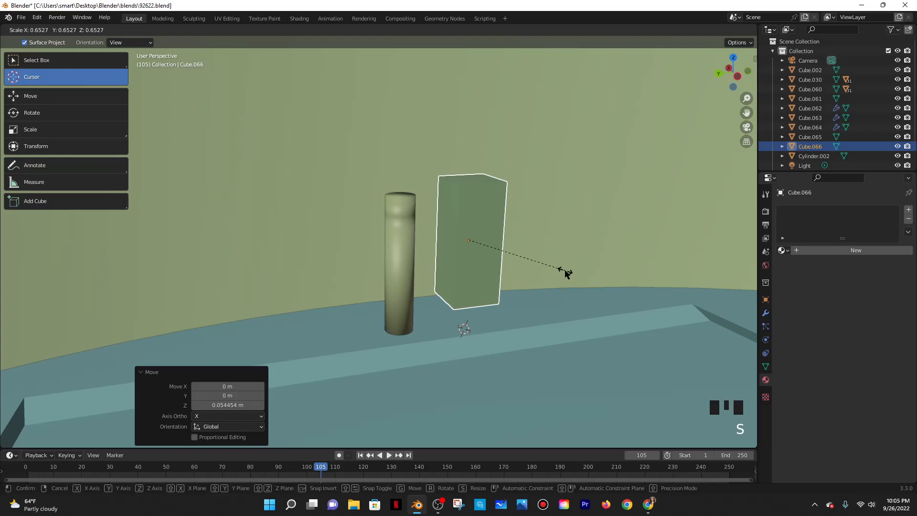
pyautogui.click(566, 273)
pyautogui.press('g')
pyautogui.press('z')
pyautogui.click(585, 296)
pyautogui.keyDown('shift'); pyautogui.moveTo(585, 296); pyautogui.dragTo(499, 270, button='middle'); pyautogui.keyUp('shift')
pyautogui.scroll(2, 496, 293)
pyautogui.scroll(1, 496, 290)
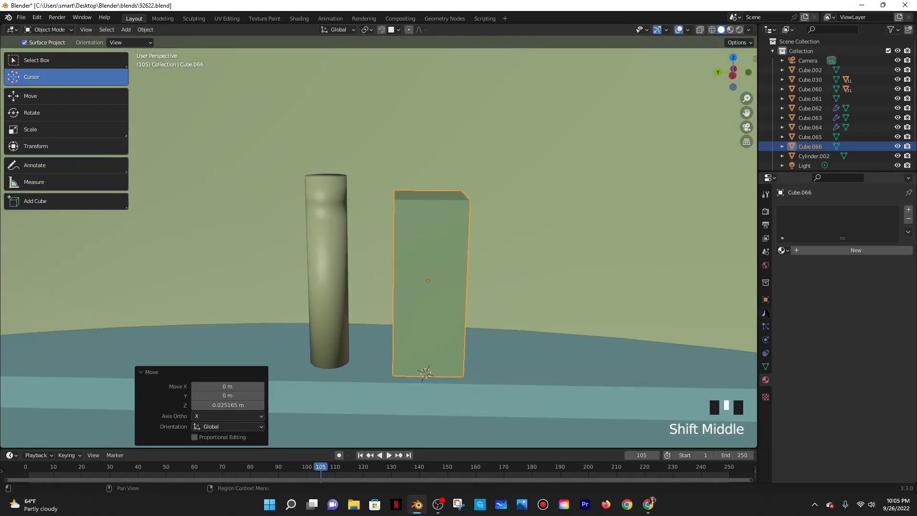
# In Edit Mode, add a horizontal loop cut around the block and slide it into the upper part
pyautogui.click(765, 312)
pyautogui.press('Tab')
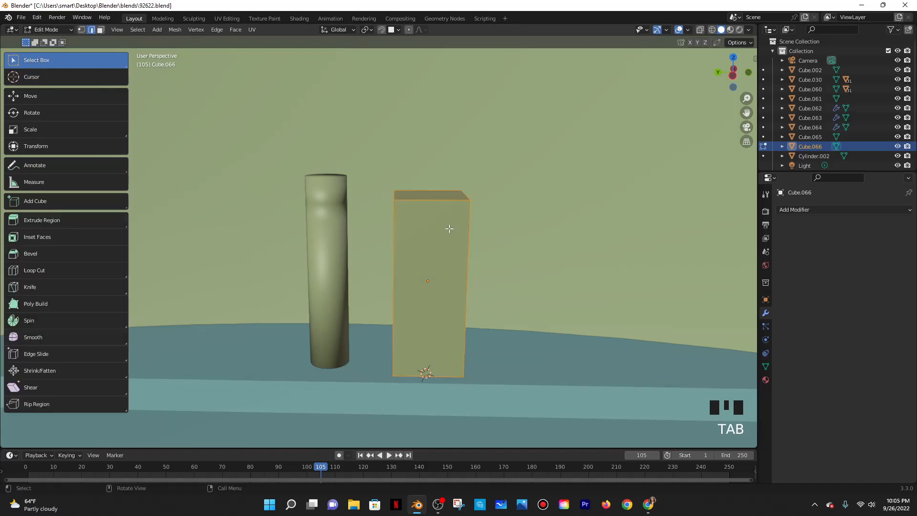
pyautogui.moveTo(448, 227); pyautogui.dragTo(420, 222, button='middle')
pyautogui.hotkey('ctrl', 'r')
pyautogui.click(383, 232)
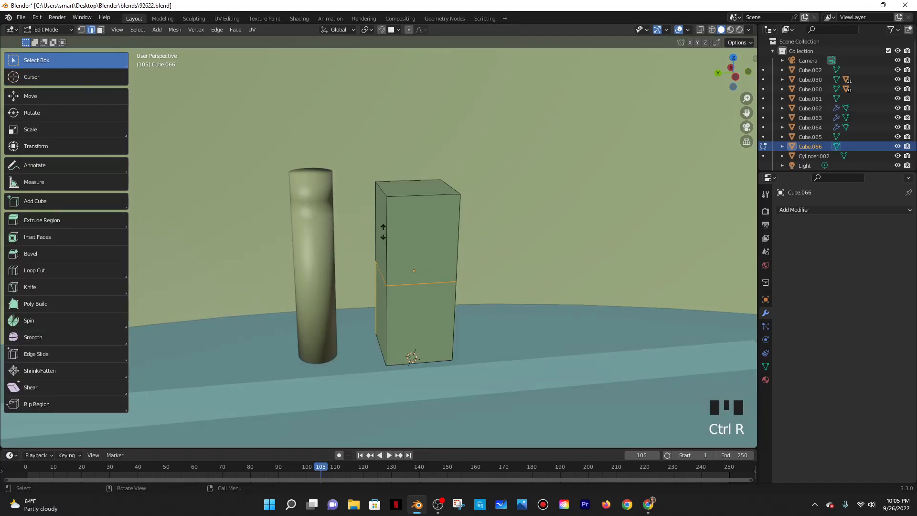
pyautogui.click(385, 178)
# Return to Object Mode and narrow the block along the Y axis
pyautogui.moveTo(508, 254)
pyautogui.mouseDown(button='middle')
pyautogui.moveTo(492, 254)
pyautogui.moveTo(514, 262)
pyautogui.mouseUp(button='middle')
pyautogui.press('Tab')
pyautogui.press('s')
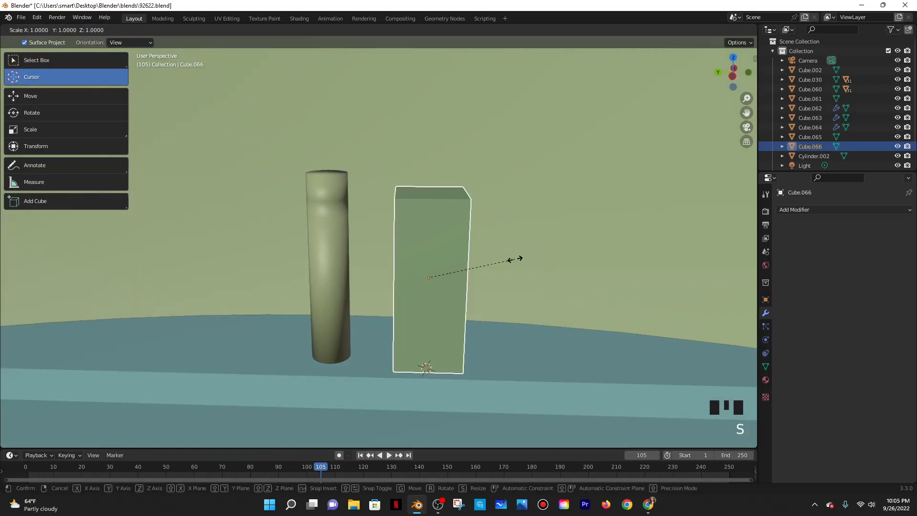
pyautogui.press('y')
pyautogui.click(479, 260)
# Extrude the block's upper basin-side face above the loop cut toward the basin as a spout, then return to Object Mode
pyautogui.press('Tab')
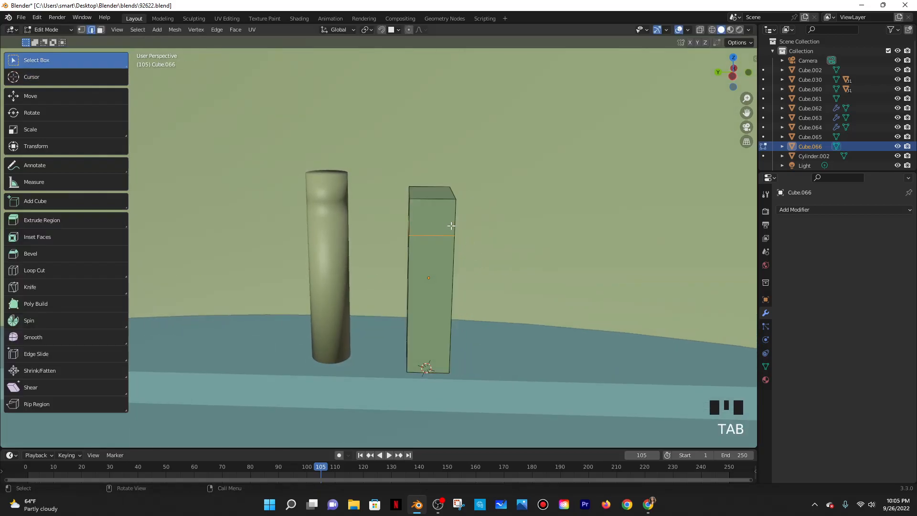
pyautogui.click(102, 30)
pyautogui.click(427, 215)
pyautogui.moveTo(503, 284); pyautogui.dragTo(457, 271, button='middle')
pyautogui.press('e')
pyautogui.click(489, 283)
pyautogui.press('Tab')
# Add a Subdivision Surface modifier to the faucet block and set its viewport levels to 2
pyautogui.click(781, 213)
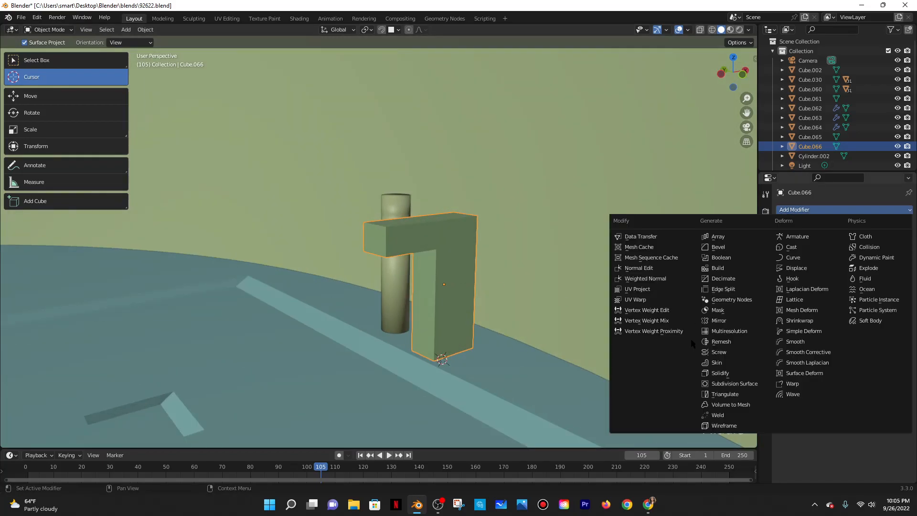
pyautogui.click(718, 379)
pyautogui.moveTo(630, 339); pyautogui.dragTo(636, 334, button='middle')
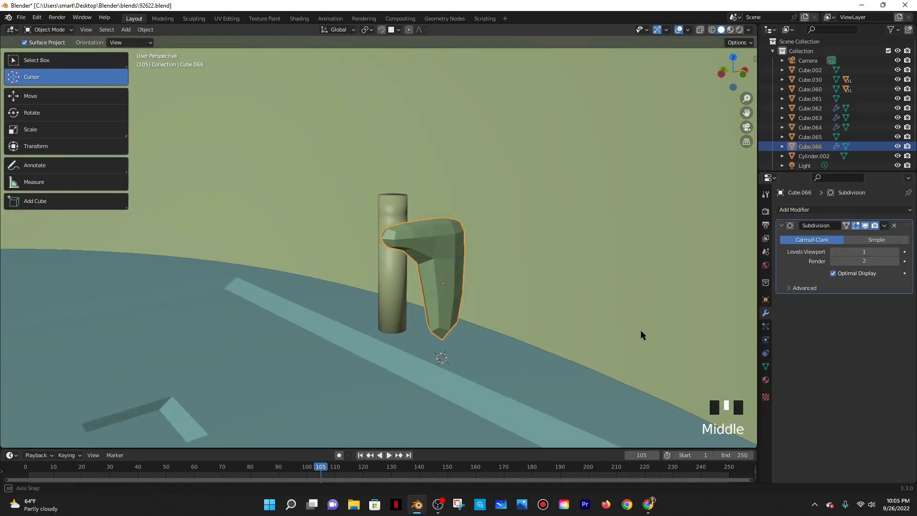
pyautogui.doubleClick(864, 251)
pyautogui.write('2')
pyautogui.press('Return')
# In Edit Mode, add a loop cut across the spout and slide it fully to the tip to sharpen the end
pyautogui.press('Tab')
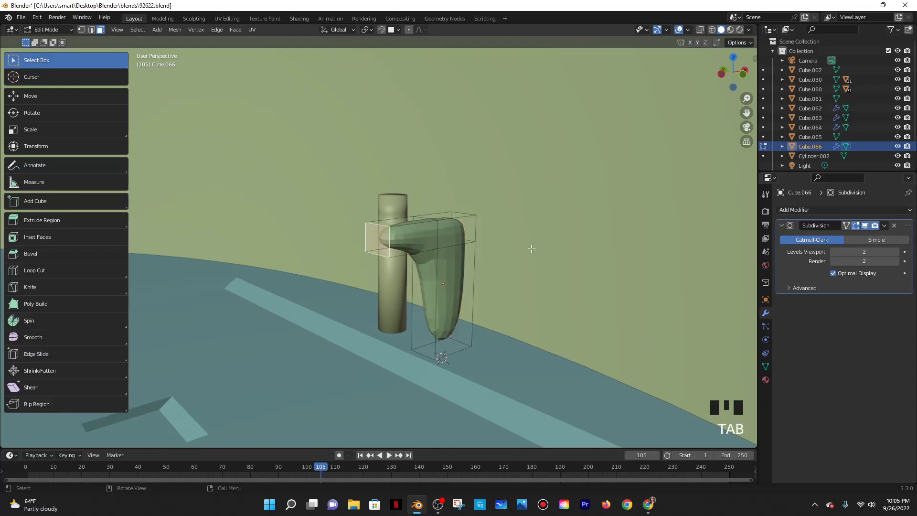
pyautogui.hotkey('ctrl', 'r')
pyautogui.click(401, 236)
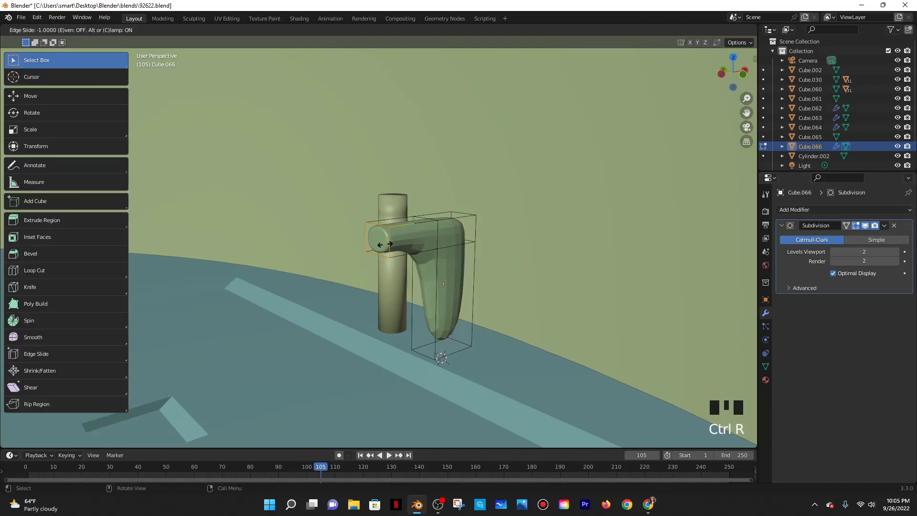
pyautogui.click(430, 237)
# Try loop cuts slid to the post's back edge and base, then undo them
pyautogui.hotkey('ctrl', 'r')
pyautogui.click(452, 235)
pyautogui.click(484, 229)
pyautogui.hotkey('ctrl', 'r')
pyautogui.click(446, 281)
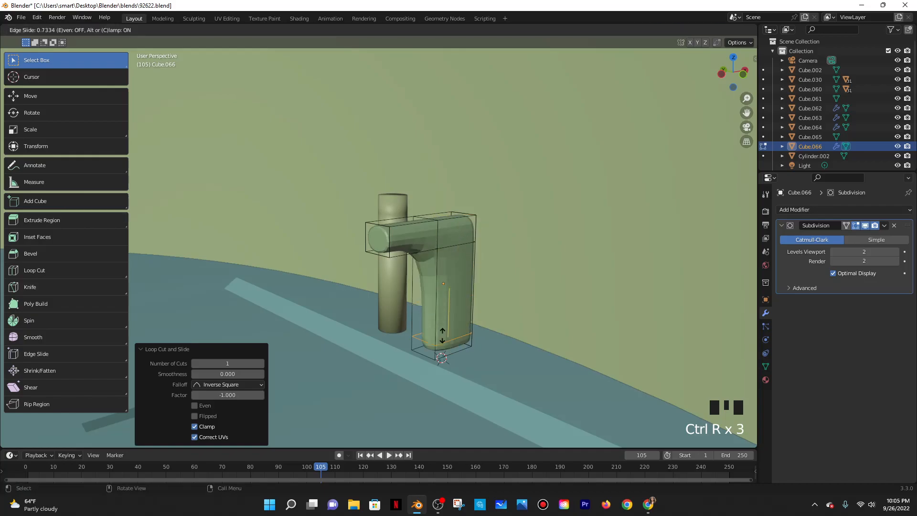
pyautogui.click(441, 356)
pyautogui.hotkey('ctrl', 'z')
pyautogui.hotkey('ctrl', 'z')
pyautogui.hotkey('ctrl', 'z')
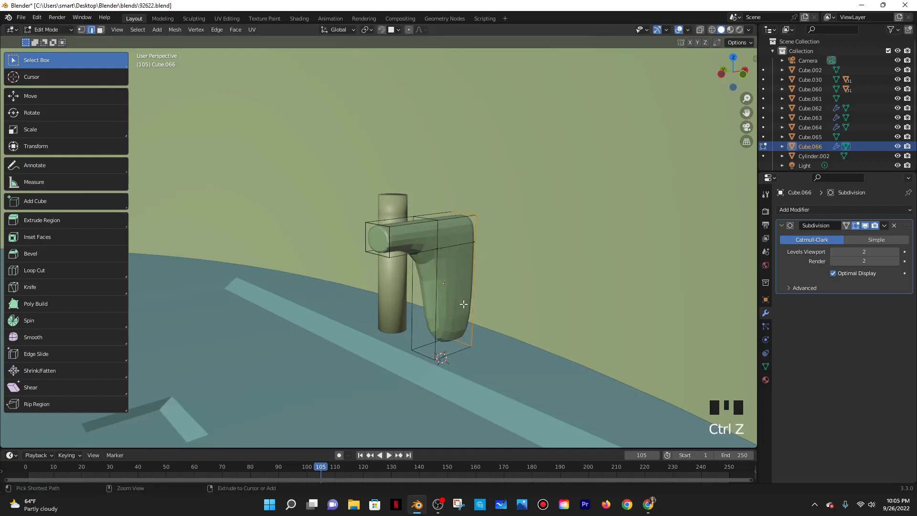
# Add a loop cut slid fully to the post's base and another slid to the spout's junction with the post
pyautogui.hotkey('ctrl', 'r')
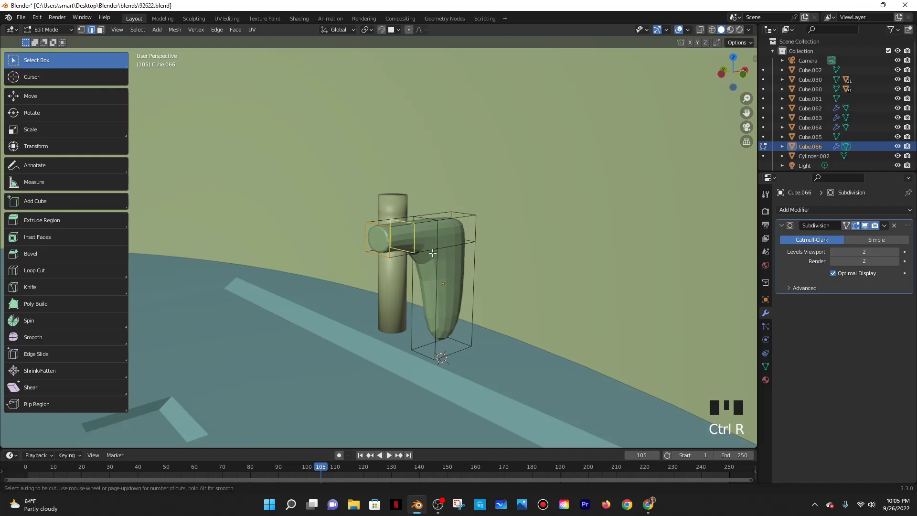
pyautogui.click(428, 317)
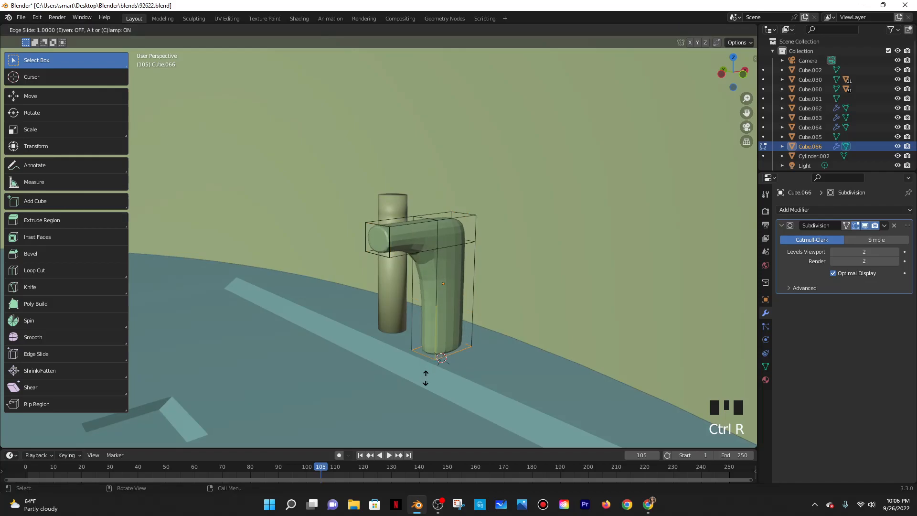
pyautogui.click(425, 377)
pyautogui.hotkey('ctrl', 'r')
pyautogui.click(414, 245)
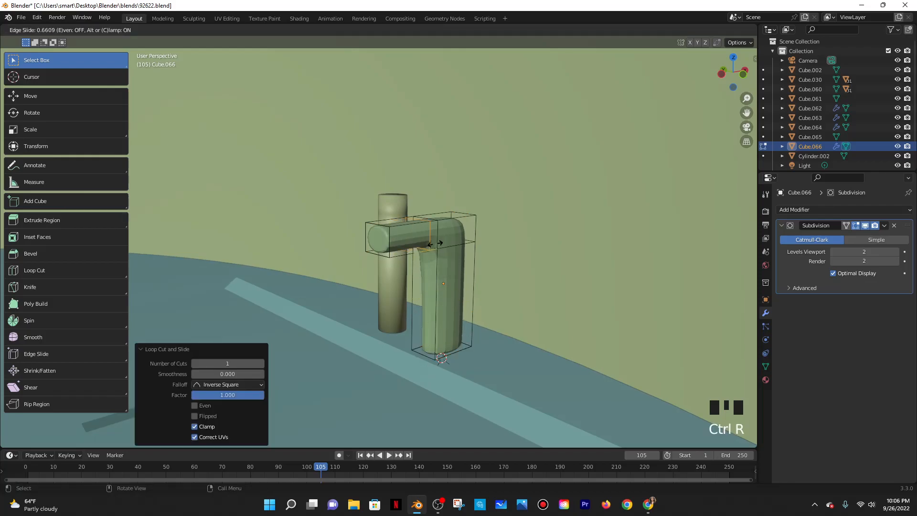
pyautogui.click(439, 243)
# Try a vertical loop cut through the post's rear section and undo it
pyautogui.moveTo(441, 289); pyautogui.dragTo(451, 238, button='middle')
pyautogui.hotkey('ctrl', 'r')
pyautogui.click(453, 235)
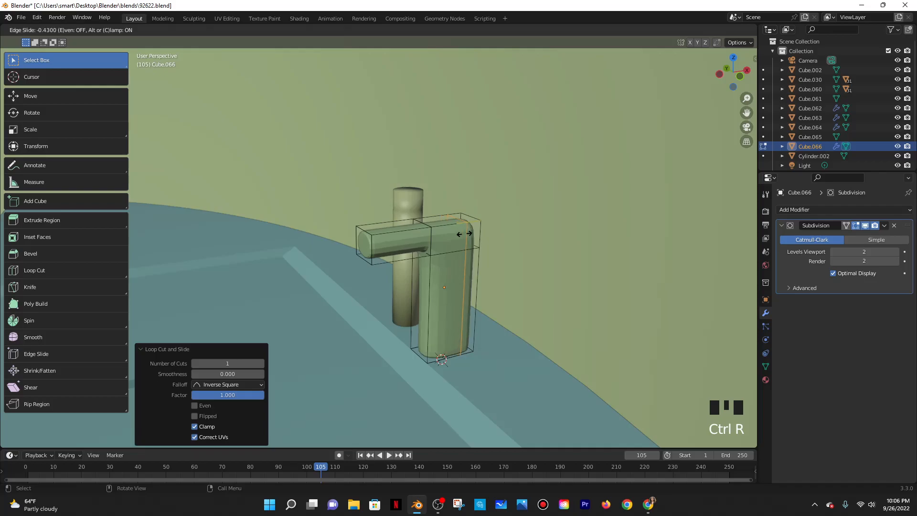
pyautogui.rightClick(480, 238)
pyautogui.hotkey('ctrl', 'z')
# Switch to face selection and isolate the faucet block in local view
pyautogui.moveTo(465, 270)
pyautogui.mouseDown(button='middle')
pyautogui.moveTo(446, 272)
pyautogui.moveTo(464, 299)
pyautogui.moveTo(486, 302)
pyautogui.moveTo(465, 266)
pyautogui.mouseUp(button='middle')
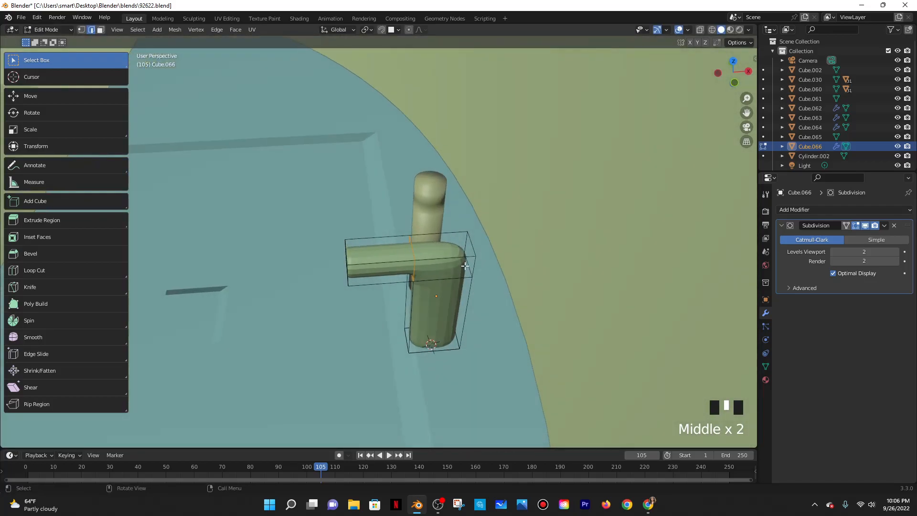
pyautogui.click(377, 270)
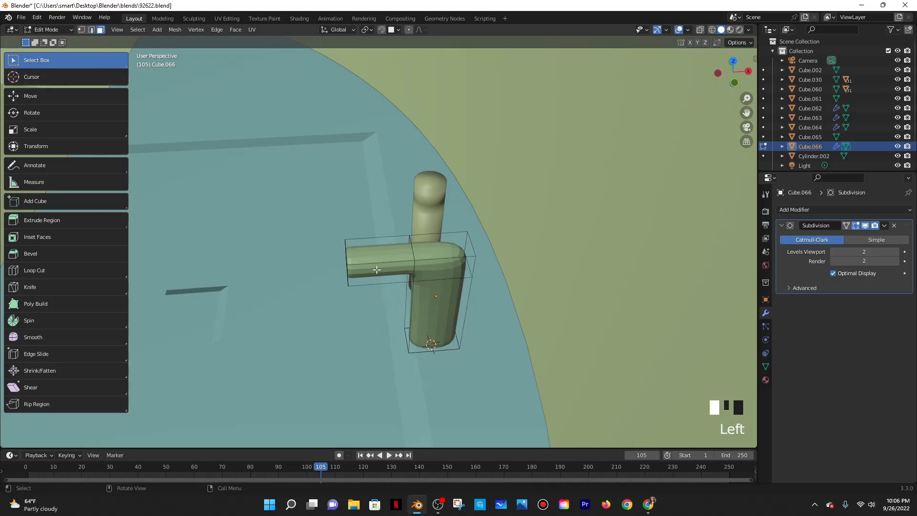
pyautogui.click(461, 255)
pyautogui.click(471, 288)
pyautogui.click(482, 262)
pyautogui.moveTo(485, 266); pyautogui.dragTo(438, 253, button='middle')
pyautogui.press('KP_Divide')
pyautogui.scroll(3, 515, 248)
pyautogui.scroll(-4, 461, 194)
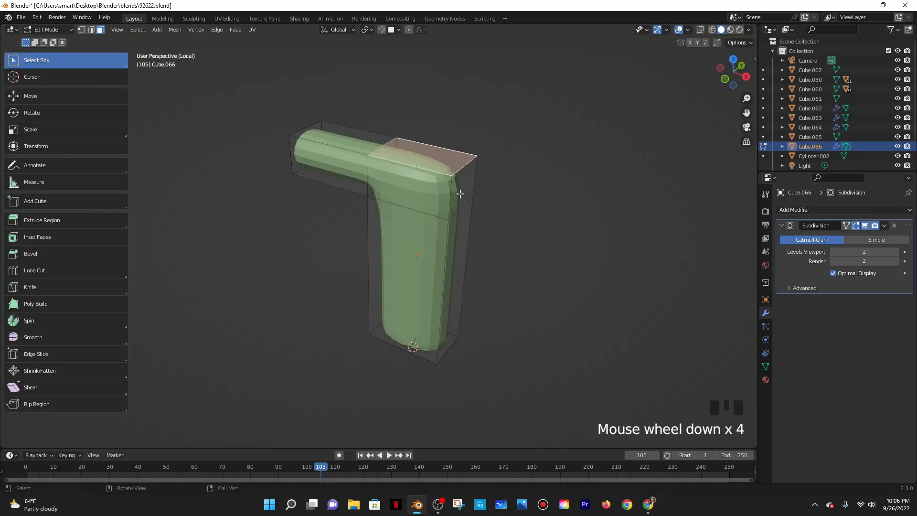
# Try moving the post's two back faces about -0.016 m along X, then undo the move
pyautogui.click(463, 203)
pyautogui.click(466, 256)
pyautogui.keyDown('shift'); pyautogui.click(466, 214); pyautogui.keyUp('shift')
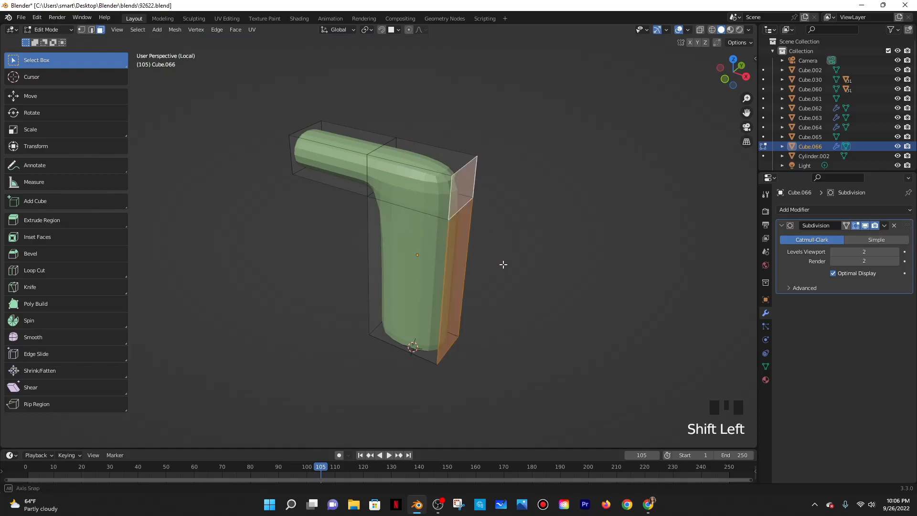
pyautogui.moveTo(499, 262); pyautogui.dragTo(520, 260, button='middle')
pyautogui.press('g')
pyautogui.press('x')
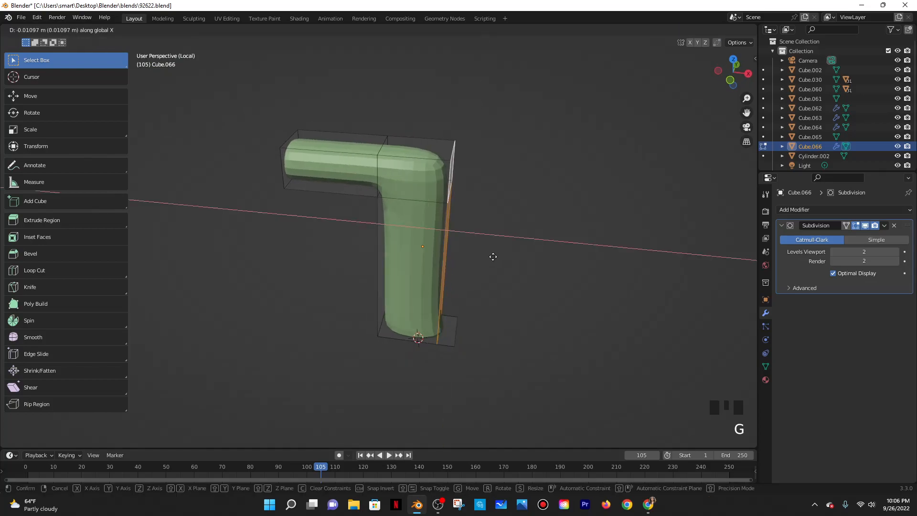
pyautogui.click(492, 256)
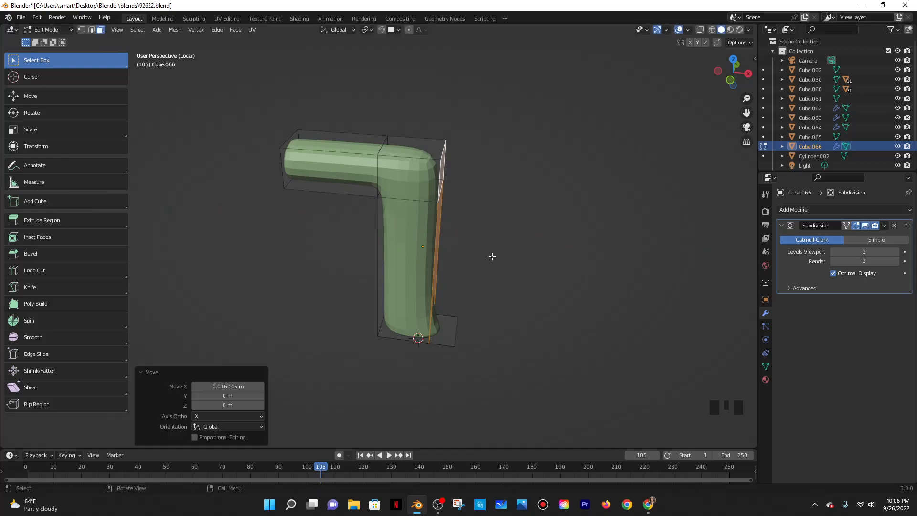
pyautogui.hotkey('ctrl', 'z')
# Try moving the two back faces about -0.014 m along X with a further loop cut, then undo the move
pyautogui.moveTo(470, 344); pyautogui.dragTo(493, 332, button='middle')
pyautogui.press('g')
pyautogui.press('x')
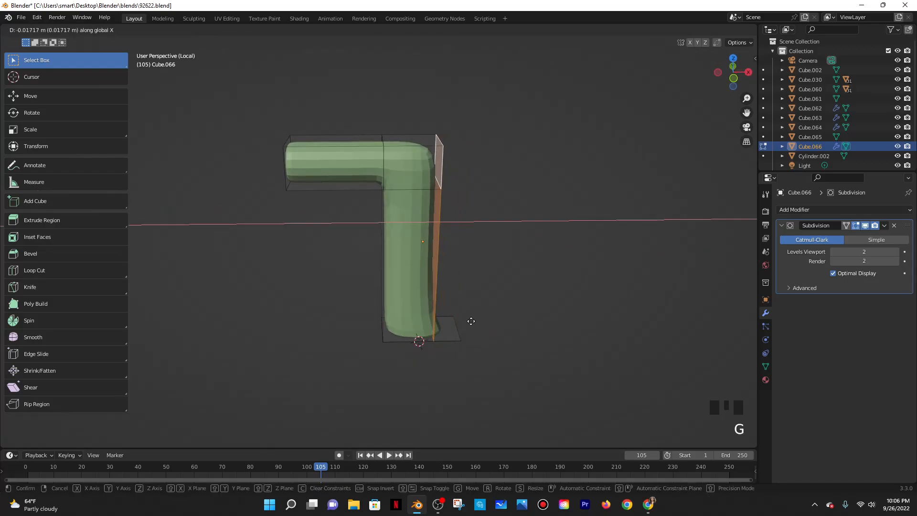
pyautogui.click(477, 319)
pyautogui.hotkey('ctrl', 'r')
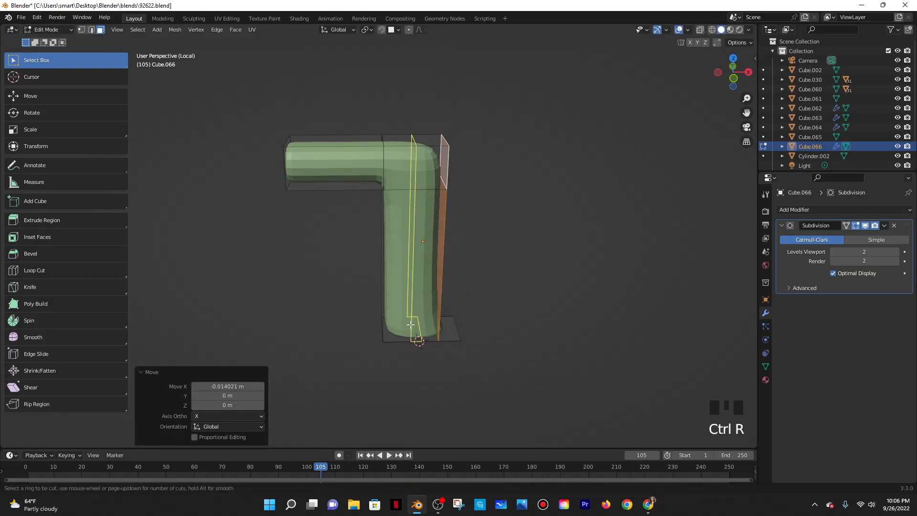
pyautogui.rightClick(445, 327)
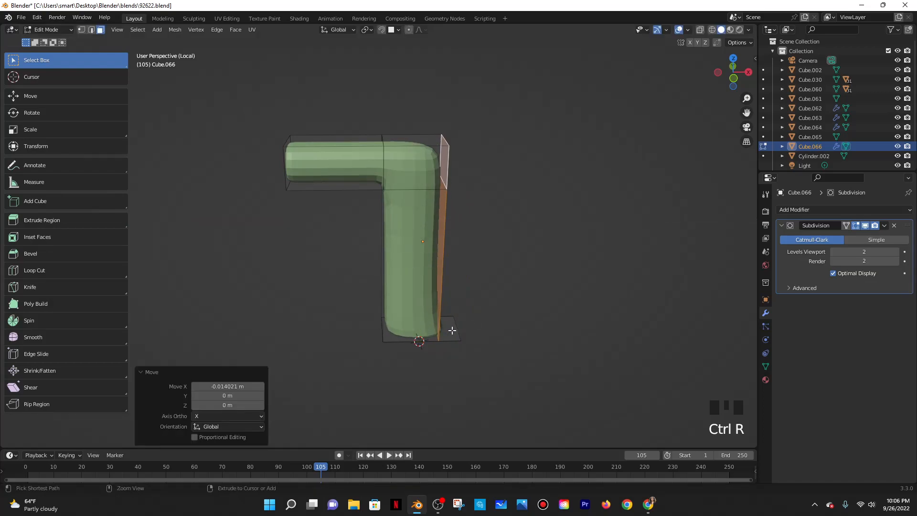
pyautogui.hotkey('ctrl', 'z')
# Select the post's bottom face and both back faces and move them about -0.019 m along X
pyautogui.moveTo(483, 307); pyautogui.dragTo(434, 358, button='middle')
pyautogui.keyDown('shift'); pyautogui.click(435, 364); pyautogui.keyUp('shift')
pyautogui.keyDown('shift'); pyautogui.click(436, 365); pyautogui.keyUp('shift')
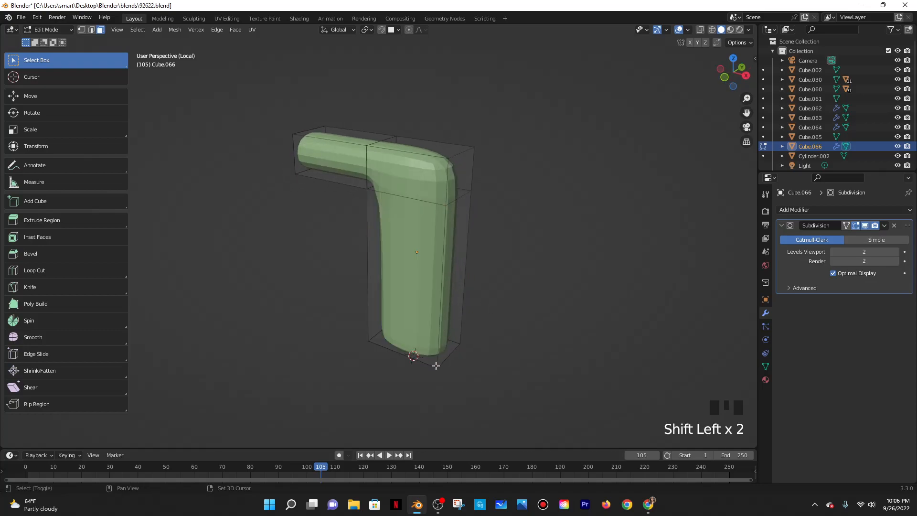
pyautogui.keyDown('shift'); pyautogui.click(444, 358); pyautogui.keyUp('shift')
pyautogui.keyDown('shift'); pyautogui.click(444, 357); pyautogui.keyUp('shift')
pyautogui.keyDown('shift'); pyautogui.click(447, 351); pyautogui.keyUp('shift')
pyautogui.moveTo(483, 352); pyautogui.dragTo(479, 282, button='middle')
pyautogui.keyDown('shift'); pyautogui.click(480, 283); pyautogui.keyUp('shift')
pyautogui.keyDown('shift'); pyautogui.moveTo(502, 253); pyautogui.dragTo(442, 374, button='middle'); pyautogui.keyUp('shift')
pyautogui.keyDown('shift'); pyautogui.click(444, 218); pyautogui.keyUp('shift')
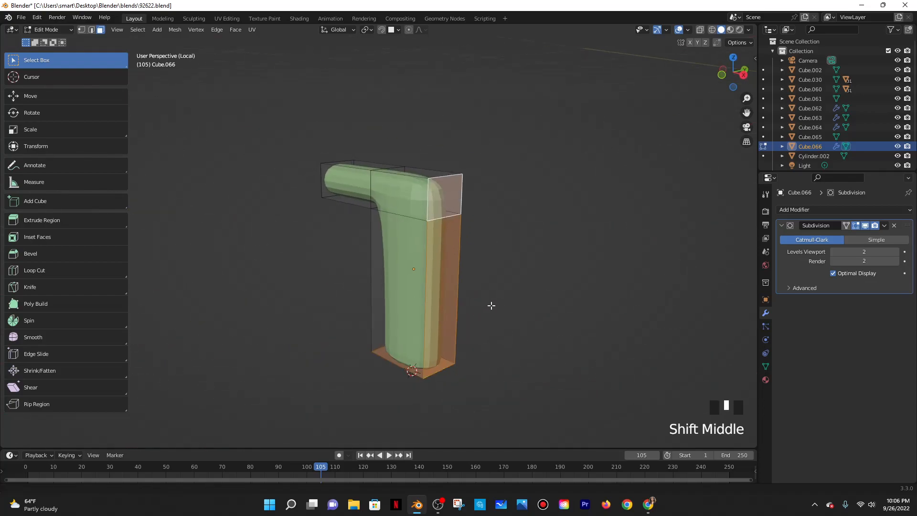
pyautogui.keyDown('shift'); pyautogui.moveTo(484, 304); pyautogui.dragTo(513, 305, button='middle'); pyautogui.keyUp('shift')
pyautogui.press('g')
pyautogui.press('x')
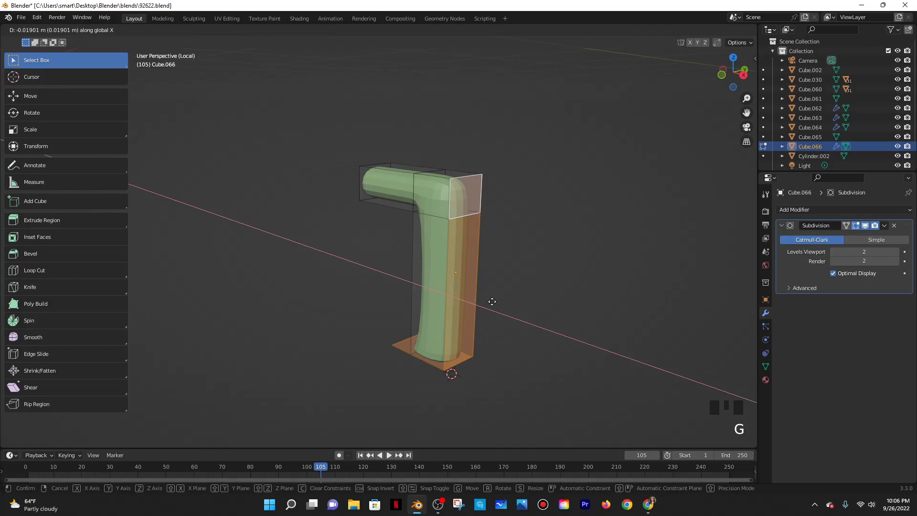
pyautogui.click(492, 301)
# Add a centred lengthwise loop cut down the faucet's post and a horizontal loop cut slid close to its base
pyautogui.moveTo(482, 331); pyautogui.dragTo(338, 331, button='middle')
pyautogui.hotkey('ctrl', 'r')
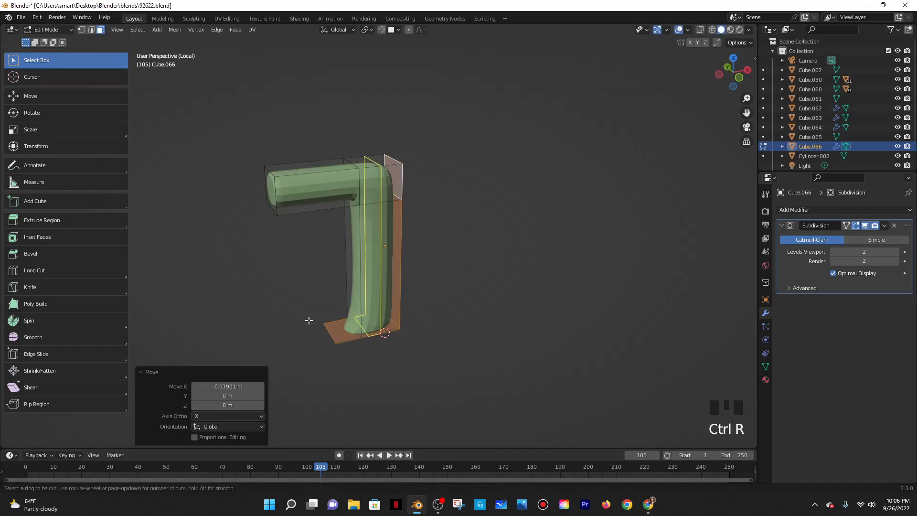
pyautogui.click(334, 329)
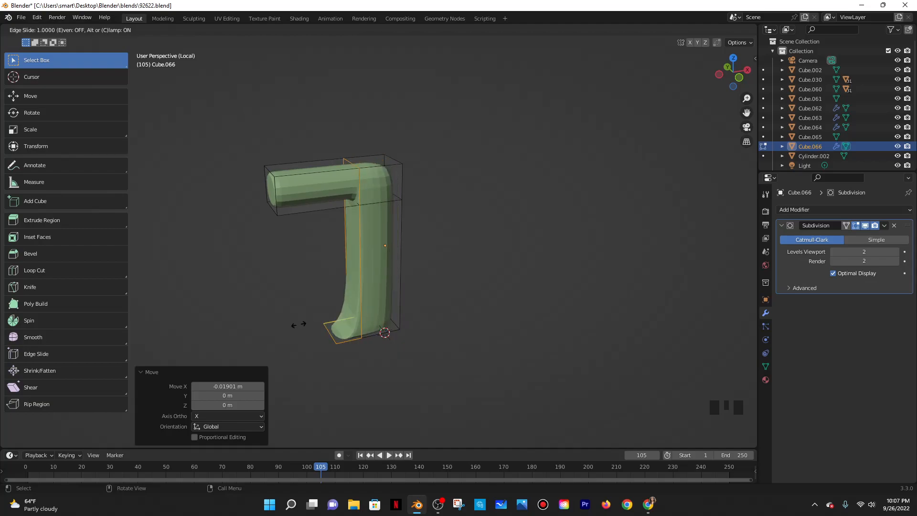
pyautogui.rightClick(313, 324)
pyautogui.moveTo(364, 321); pyautogui.dragTo(373, 318, button='middle')
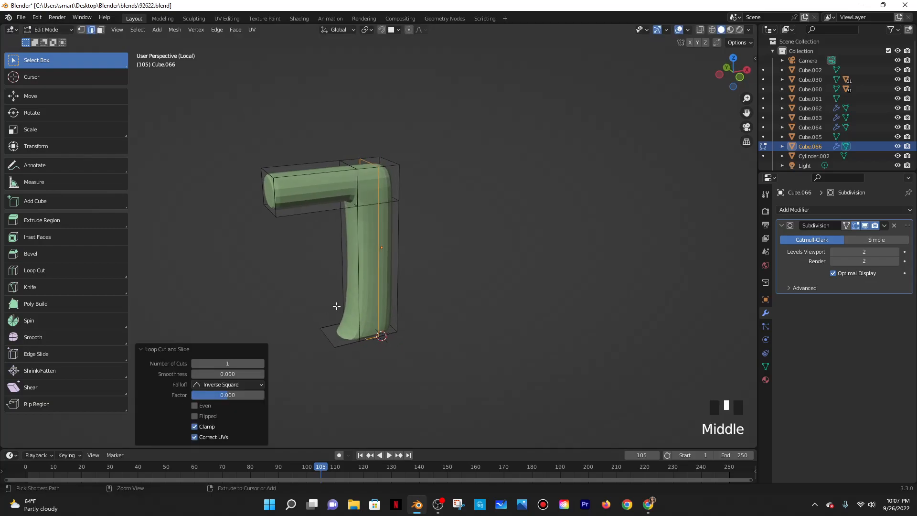
pyautogui.hotkey('ctrl', 'r')
pyautogui.click(344, 337)
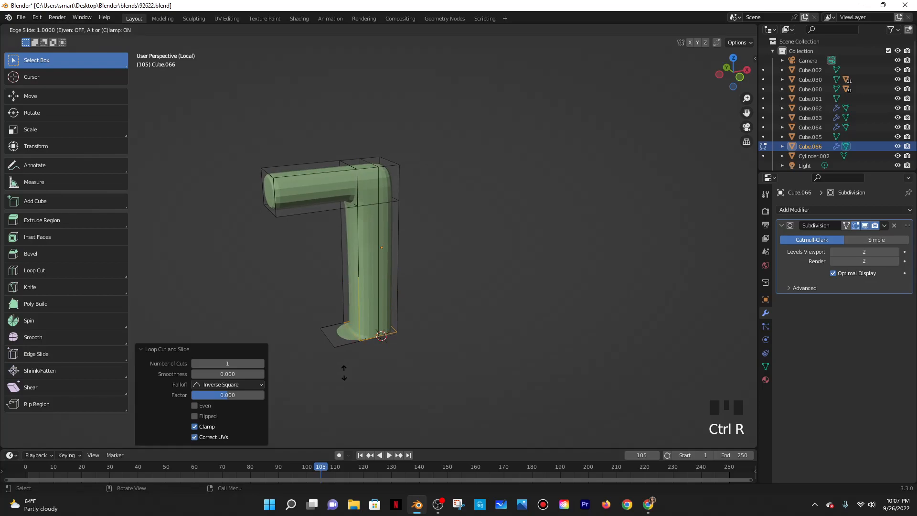
pyautogui.click(345, 365)
# Return to Object Mode and shade the faucet smooth
pyautogui.press('Tab')
pyautogui.moveTo(312, 300); pyautogui.dragTo(344, 321, button='middle')
pyautogui.scroll(-3, 351, 304)
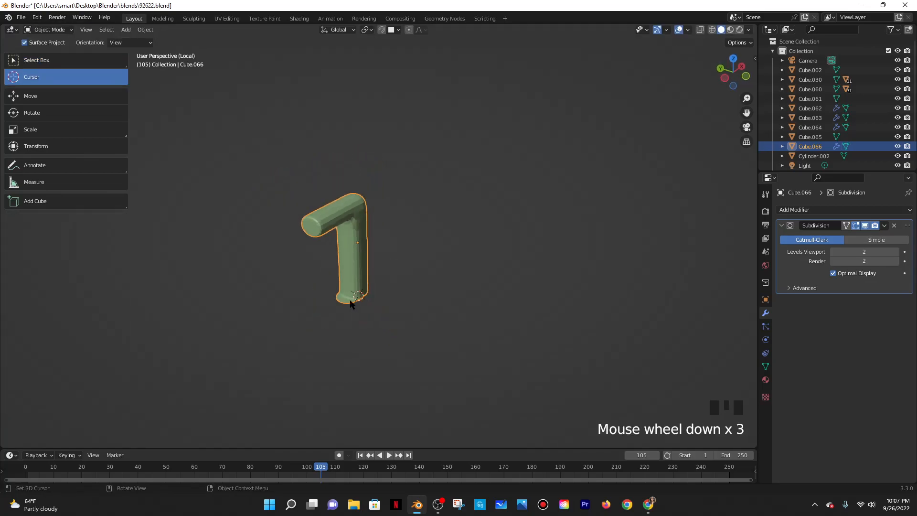
pyautogui.rightClick(347, 266)
pyautogui.click(353, 269)
# Enter Edit Mode with face selection and select the front end face of the faucet's spout
pyautogui.moveTo(354, 269); pyautogui.dragTo(344, 236, button='middle')
pyautogui.scroll(-2, 352, 265)
pyautogui.press('Tab')
pyautogui.click(264, 172)
pyautogui.scroll(2, 192, 104)
pyautogui.click(101, 30)
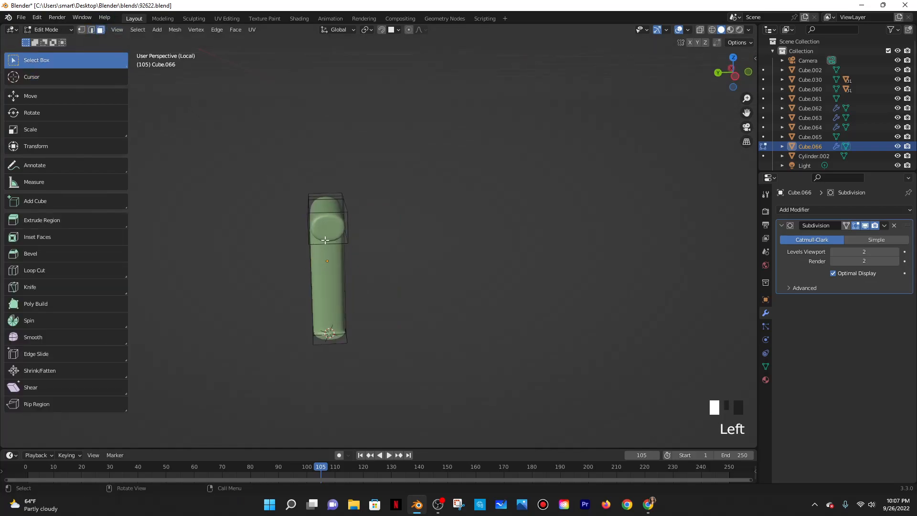
pyautogui.click(325, 231)
# Try insetting the spout's end face by about 0.285 m, then undo the inset
pyautogui.press('i')
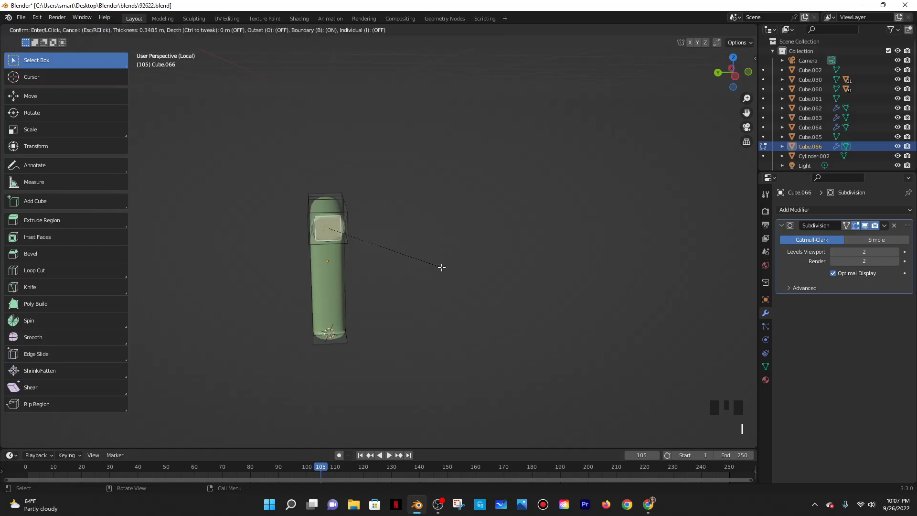
pyautogui.rightClick(465, 272)
pyautogui.press('i')
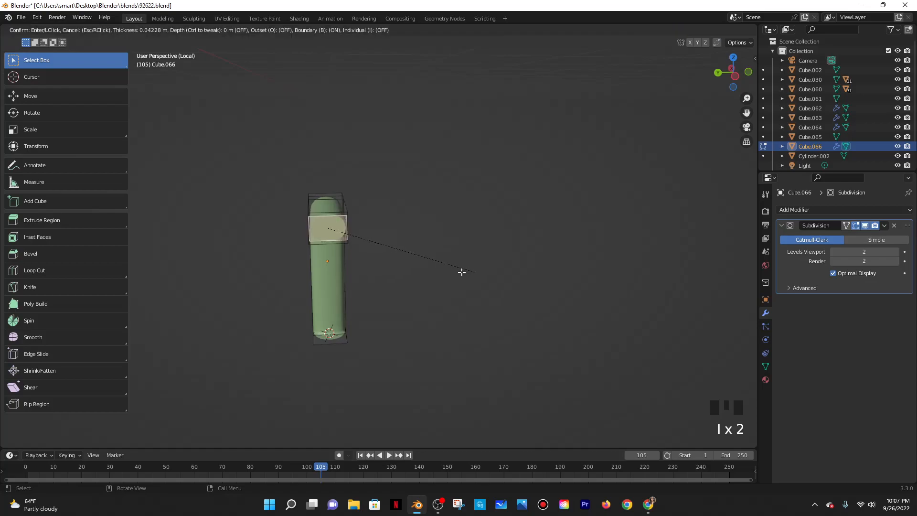
pyautogui.click(461, 273)
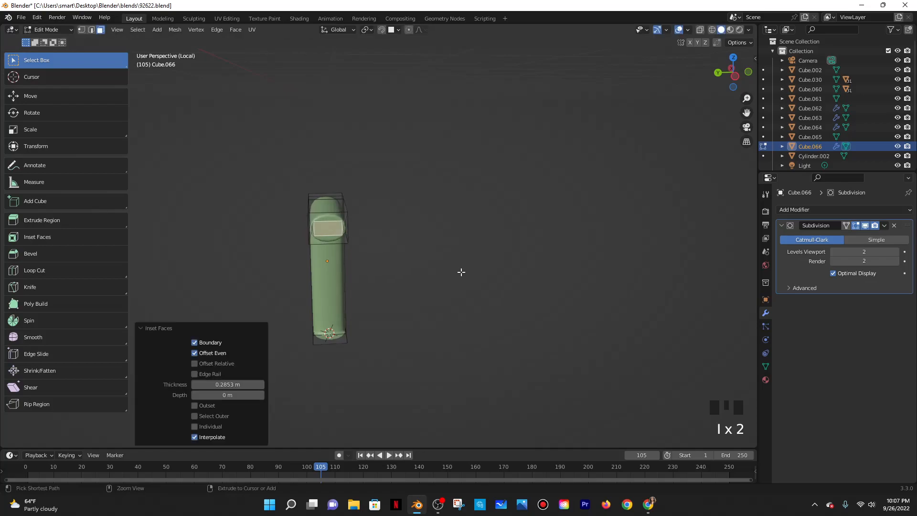
pyautogui.hotkey('ctrl', 'z')
# Delete the spout's end face to open the pipe and return to Object Mode
pyautogui.press('x')
pyautogui.click(395, 263)
pyautogui.press('Tab')
pyautogui.moveTo(419, 260); pyautogui.dragTo(734, 317, button='middle')
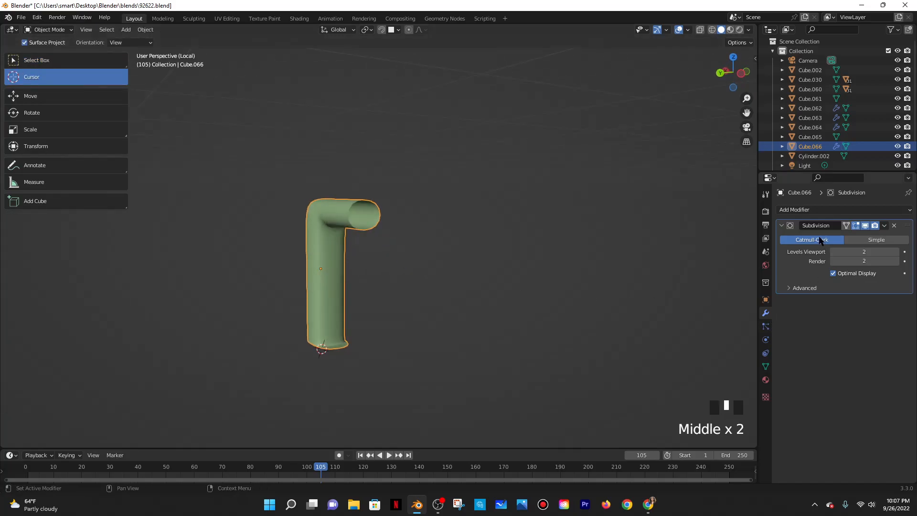
# Add a Solidify modifier to the faucet with a thickness of 0.02 m and an offset of 1
pyautogui.click(782, 225)
pyautogui.click(794, 210)
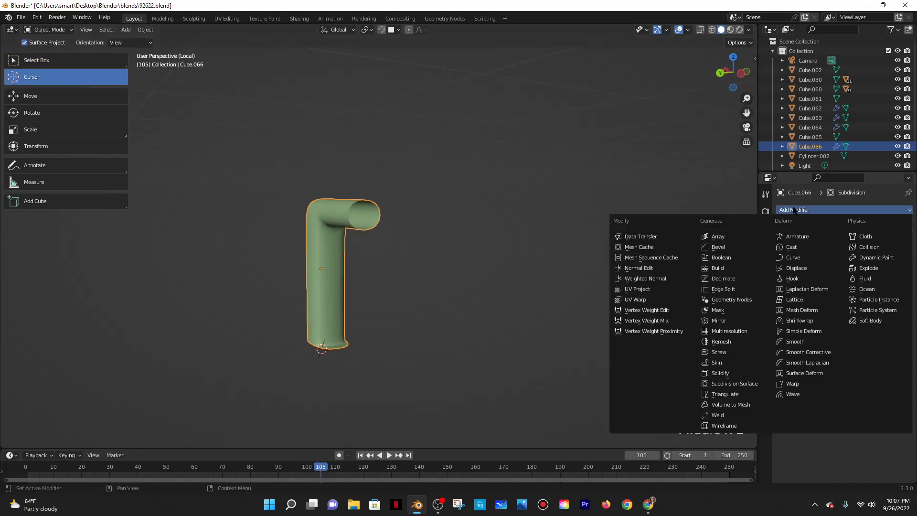
pyautogui.click(721, 373)
pyautogui.moveTo(860, 264)
pyautogui.mouseDown()
pyautogui.moveTo(893, 265)
pyautogui.moveTo(864, 264)
pyautogui.mouseUp()
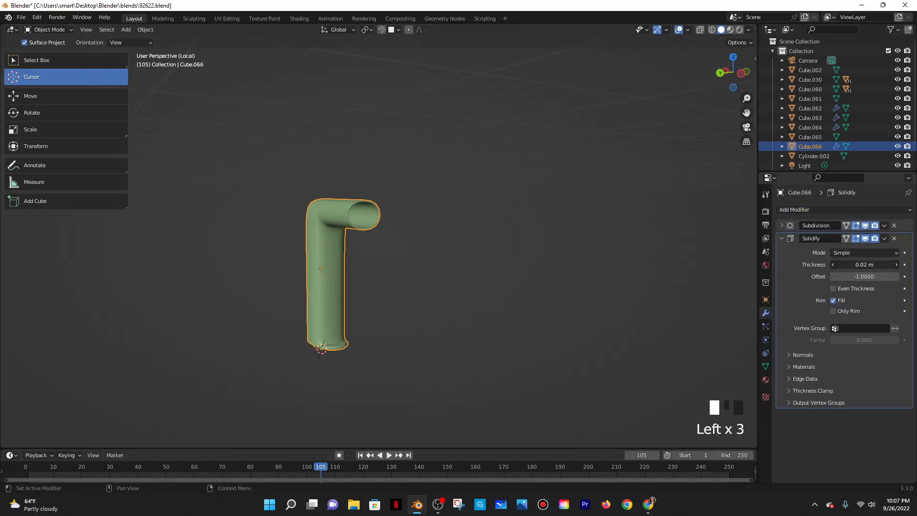
pyautogui.click(858, 276)
pyautogui.write('1')
pyautogui.press('Return')
# Try a Solidify thickness of 0.01 m and Even Thickness, then restore 0.02 m with Even Thickness off
pyautogui.moveTo(530, 282); pyautogui.dragTo(499, 284, button='middle')
pyautogui.moveTo(865, 262); pyautogui.dragTo(855, 262)
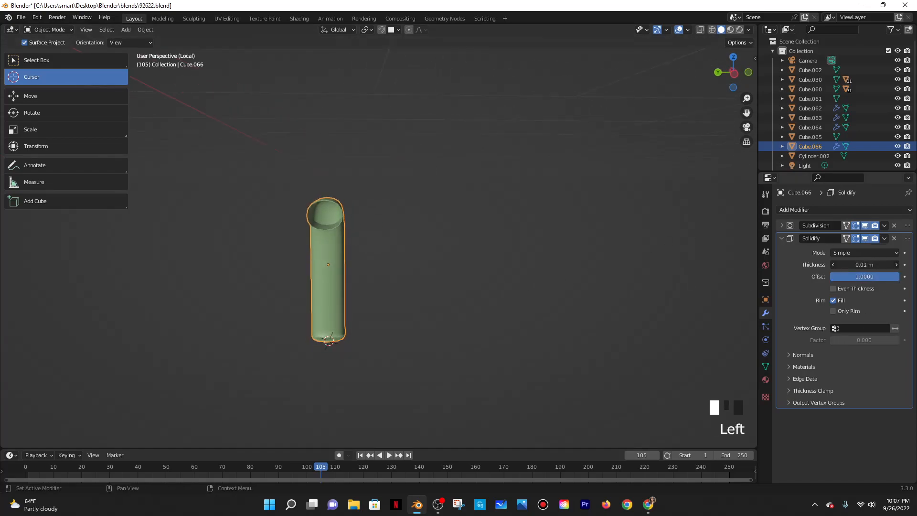
pyautogui.doubleClick(873, 265)
pyautogui.write('0.02')
pyautogui.press('Return')
pyautogui.click(841, 287)
pyautogui.scroll(-5, 510, 278)
pyautogui.click(841, 289)
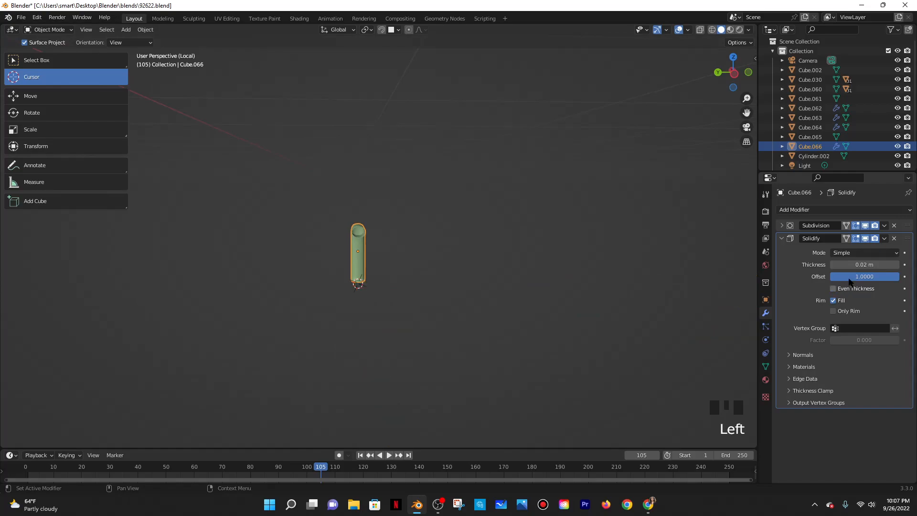
# Try the Solidify modifier above Subdivision in the stack with its thickness set to 0.03 m
pyautogui.click(884, 238)
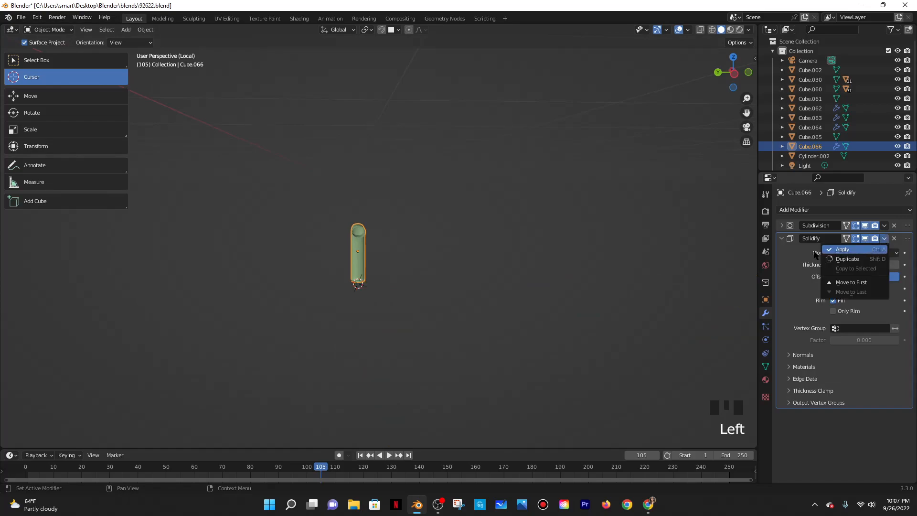
pyautogui.moveTo(905, 239); pyautogui.dragTo(904, 226)
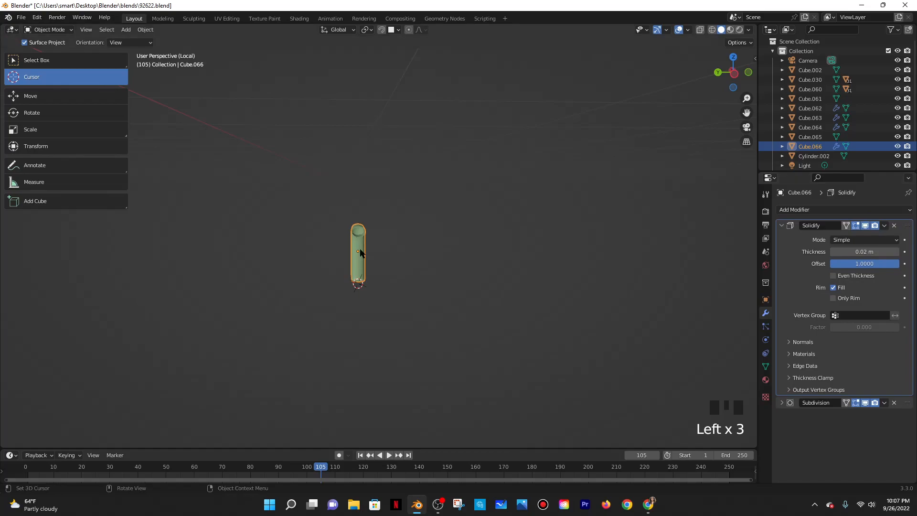
pyautogui.scroll(6, 362, 264)
pyautogui.moveTo(484, 278); pyautogui.dragTo(510, 273, button='middle')
pyautogui.moveTo(852, 252)
pyautogui.mouseDown()
pyautogui.moveTo(874, 252)
pyautogui.moveTo(855, 252)
pyautogui.mouseUp()
pyautogui.moveTo(906, 226); pyautogui.dragTo(884, 353)
pyautogui.moveTo(782, 403); pyautogui.dragTo(794, 321)
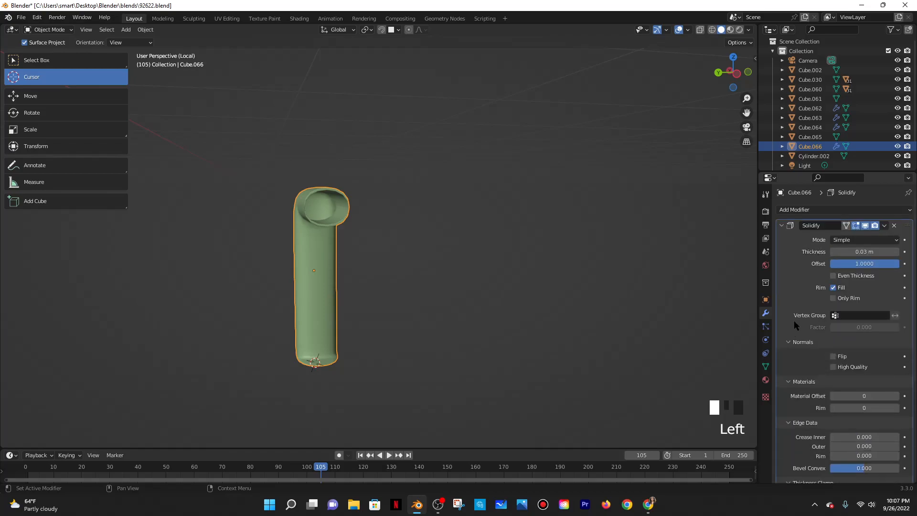
# Collapse both modifiers and move Solidify back below Subdivision in the stack
pyautogui.click(776, 227)
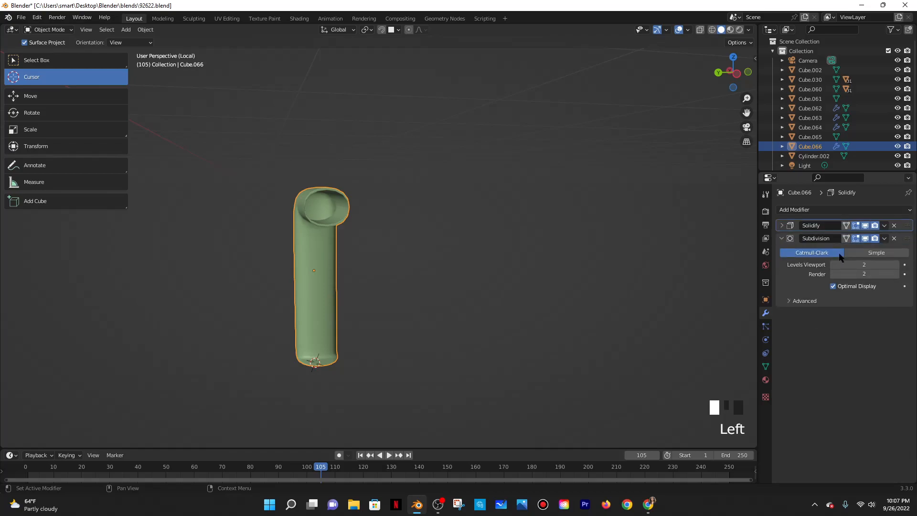
pyautogui.click(782, 238)
pyautogui.click(795, 236)
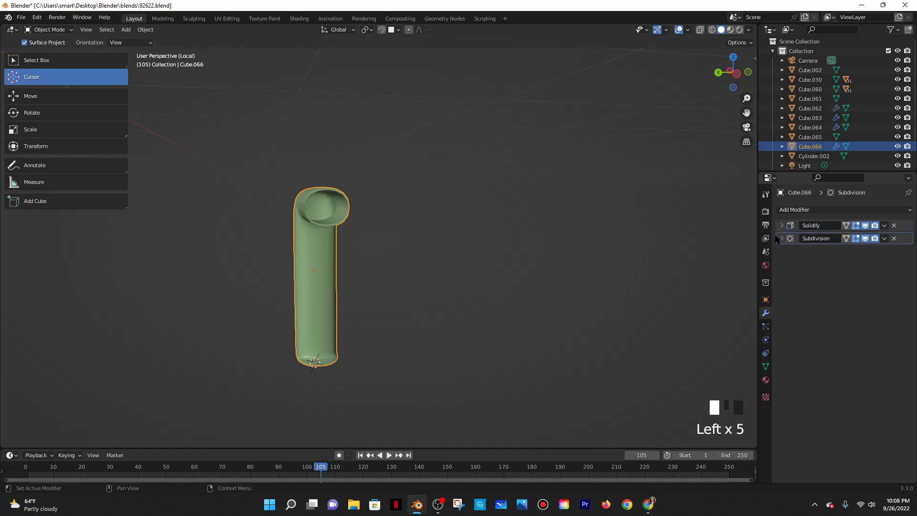
pyautogui.click(781, 238)
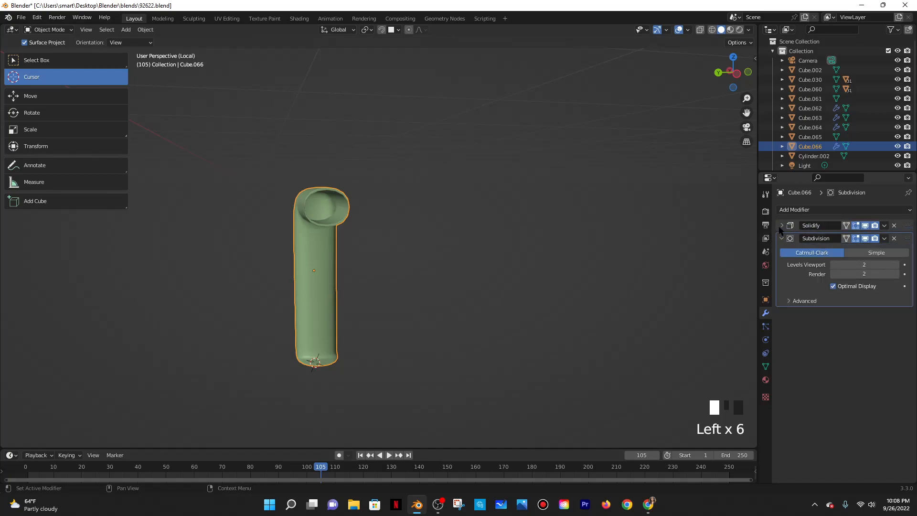
pyautogui.click(781, 226)
pyautogui.moveTo(783, 226); pyautogui.dragTo(780, 239)
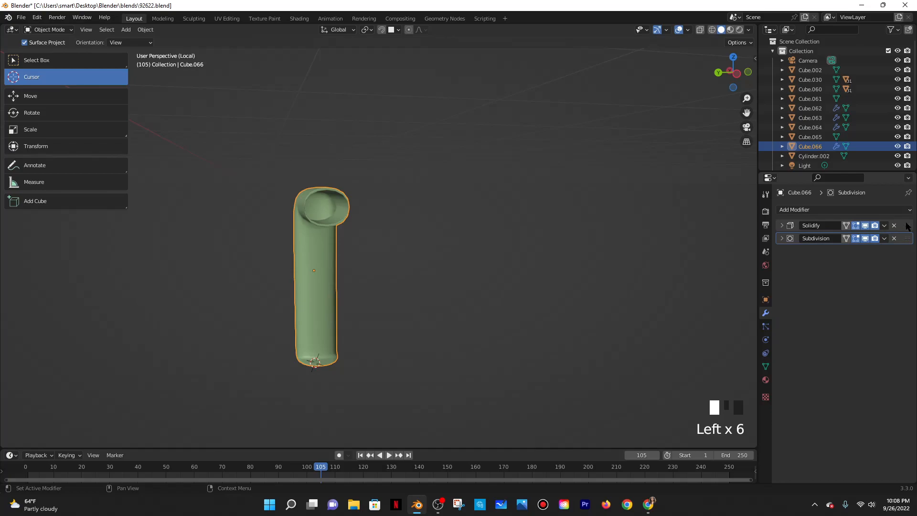
pyautogui.moveTo(905, 227); pyautogui.dragTo(904, 260)
# Set the Solidify thickness to 0.02 m and apply the modifier to the faucet
pyautogui.click(781, 238)
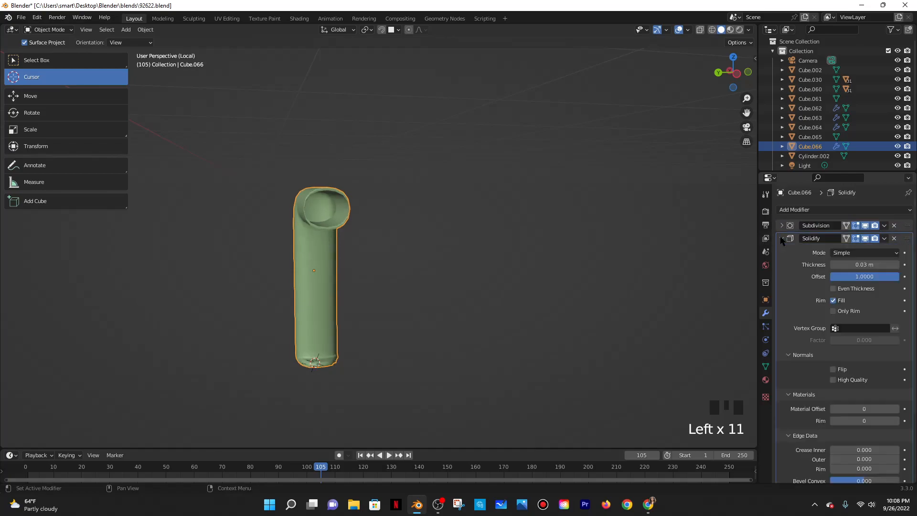
pyautogui.click(858, 264)
pyautogui.write('0.02')
pyautogui.click(873, 253)
pyautogui.click(884, 238)
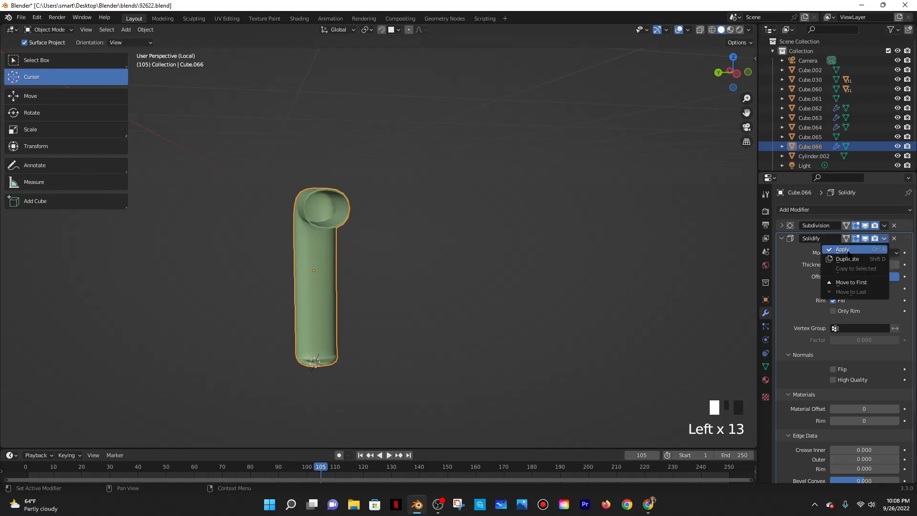
pyautogui.click(845, 249)
# Leave local view to show the faucet in place on the sink counter
pyautogui.moveTo(315, 268); pyautogui.dragTo(398, 261, button='middle')
pyautogui.scroll(-7, 398, 261)
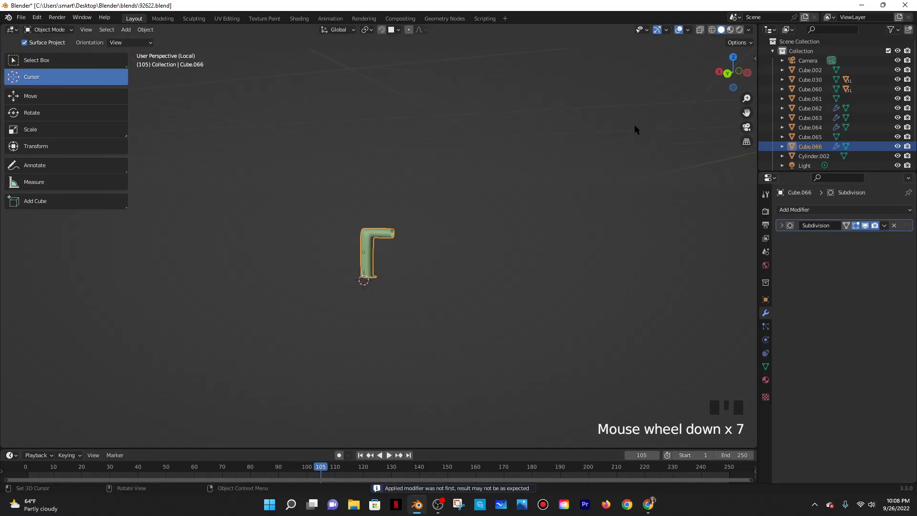
pyautogui.press('KP_Divide')
pyautogui.scroll(-6, 430, 197)
pyautogui.moveTo(430, 197); pyautogui.dragTo(474, 234, button='middle')
pyautogui.scroll(5, 362, 234)
# Switch to the Select Box tool and delete the leftover cylinder at the faucet
pyautogui.click(362, 236)
pyautogui.press('Tab')
pyautogui.press('Tab')
pyautogui.click(36, 60)
pyautogui.click(362, 205)
pyautogui.press('Delete')
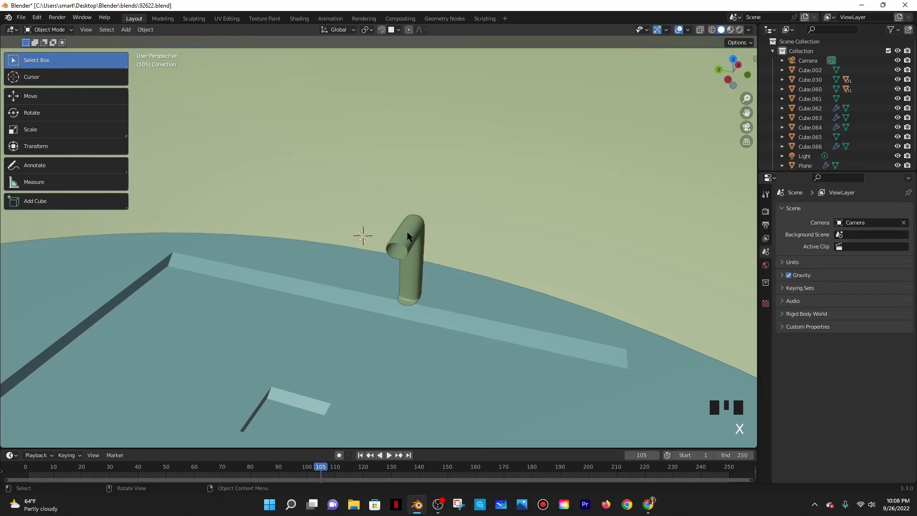
# Move the faucet about -0.03 m along X and about -0.005 m along Z to seat it on the counter
pyautogui.click(410, 260)
pyautogui.press('g')
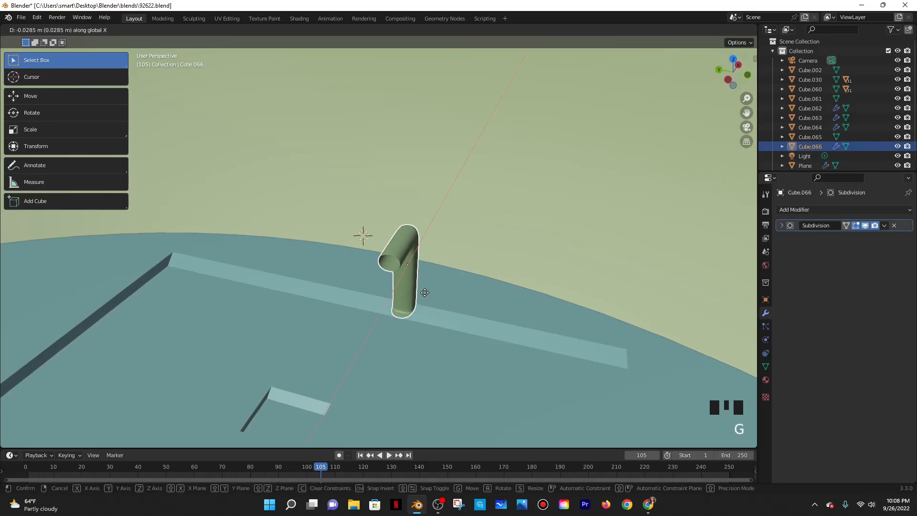
pyautogui.click(422, 286)
pyautogui.moveTo(437, 276); pyautogui.dragTo(425, 331, button='middle')
pyautogui.press('g')
pyautogui.press('z')
pyautogui.click(528, 239)
# Place the 3D cursor on the counter directly beside the faucet's post
pyautogui.scroll(-1, 425, 332)
pyautogui.scroll(-3, 430, 262)
pyautogui.scroll(-2, 425, 260)
pyautogui.moveTo(425, 260); pyautogui.dragTo(401, 272, button='middle')
pyautogui.scroll(4, 415, 229)
pyautogui.scroll(-2, 422, 261)
pyautogui.scroll(-3, 401, 272)
pyautogui.hotkey('shift', 'a')
pyautogui.moveTo(400, 269)
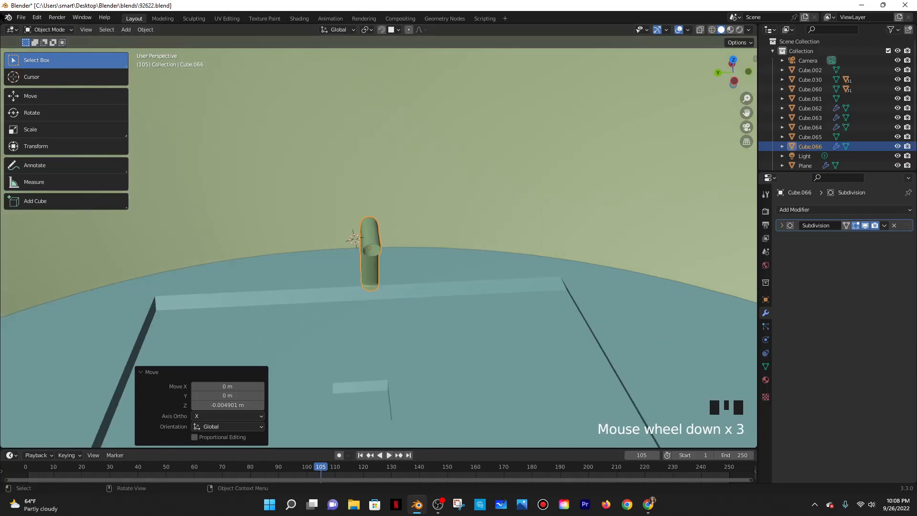
pyautogui.click(57, 76)
pyautogui.click(396, 270)
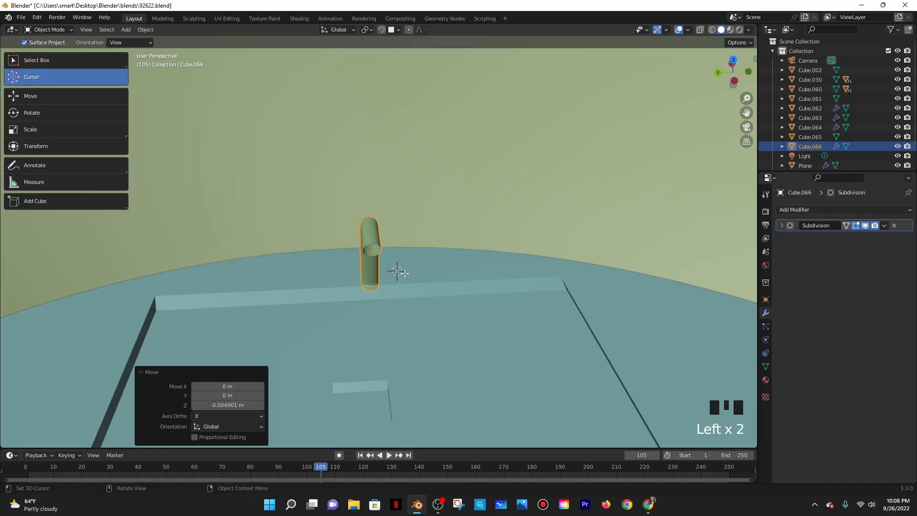
pyautogui.press('Tab')
pyautogui.press('Tab')
pyautogui.hotkey('ctrl', 'a')
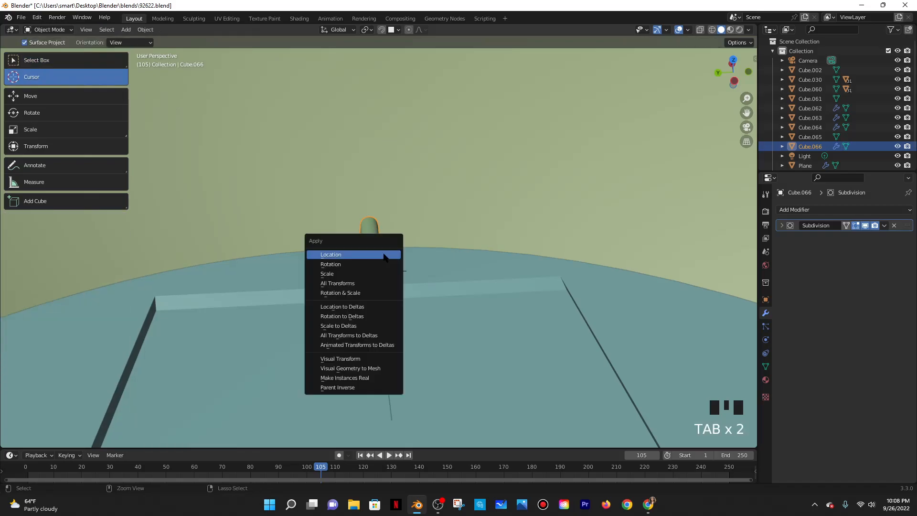
pyautogui.click(383, 264)
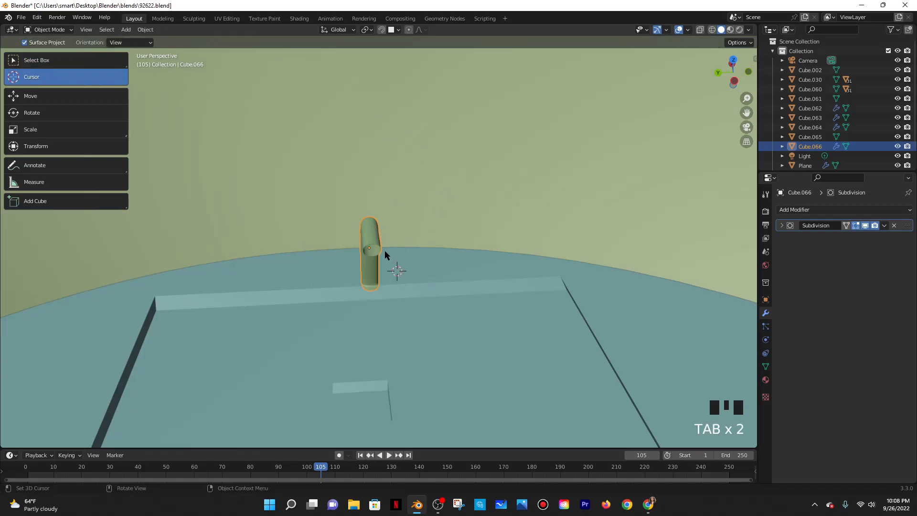
# Add a cylinder mesh at the 3D cursor and scale it uniformly by about -0.014
pyautogui.hotkey('shift', 'a')
pyautogui.moveTo(364, 253)
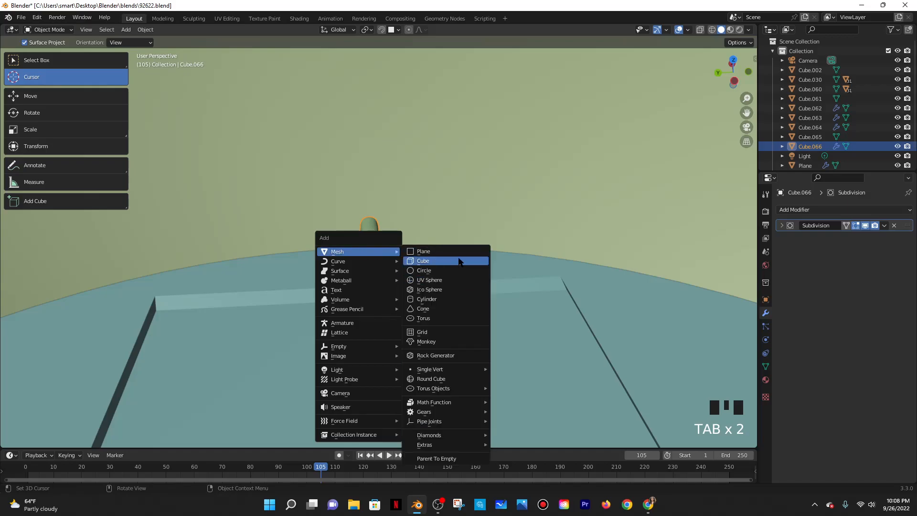
pyautogui.click(451, 299)
pyautogui.scroll(-4, 434, 281)
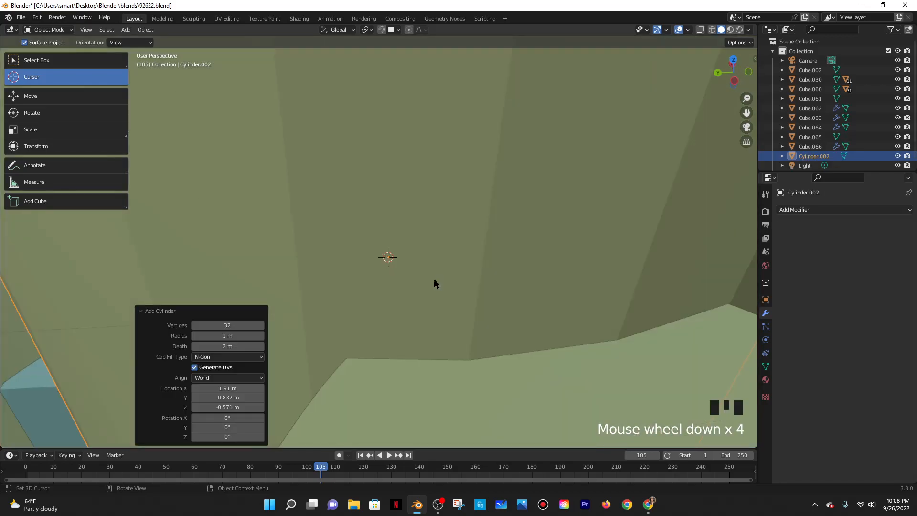
pyautogui.scroll(-2, 434, 281)
pyautogui.press('s')
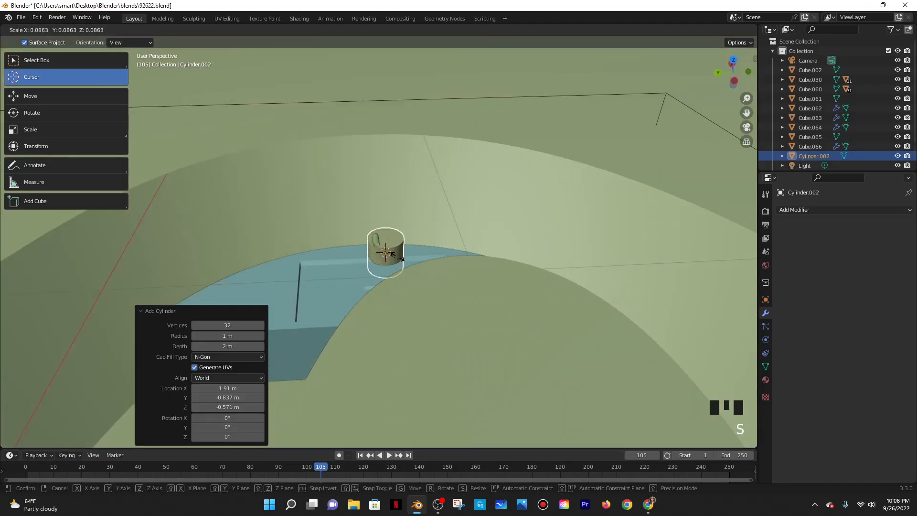
pyautogui.click(386, 252)
# Move the new cylinder along Y away from the faucet and about 0.0115 m along X toward the basin
pyautogui.scroll(9, 434, 274)
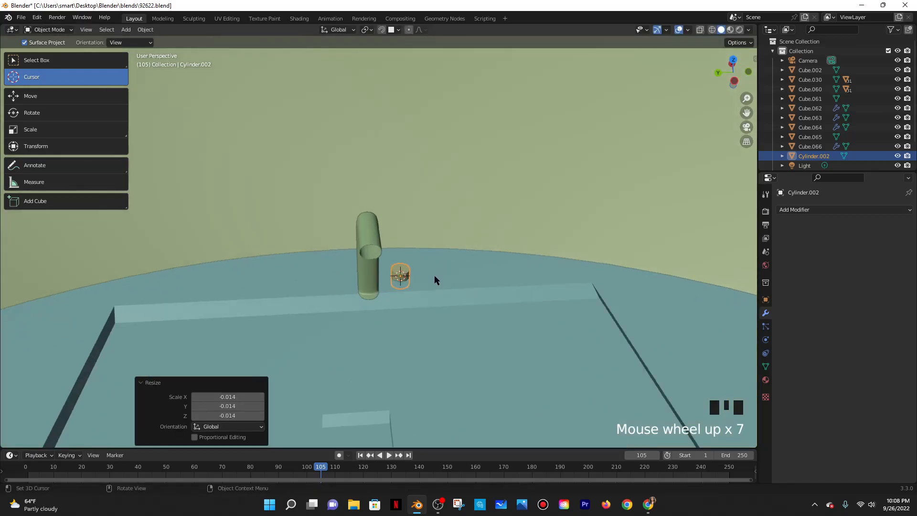
pyautogui.press('g')
pyautogui.press('y')
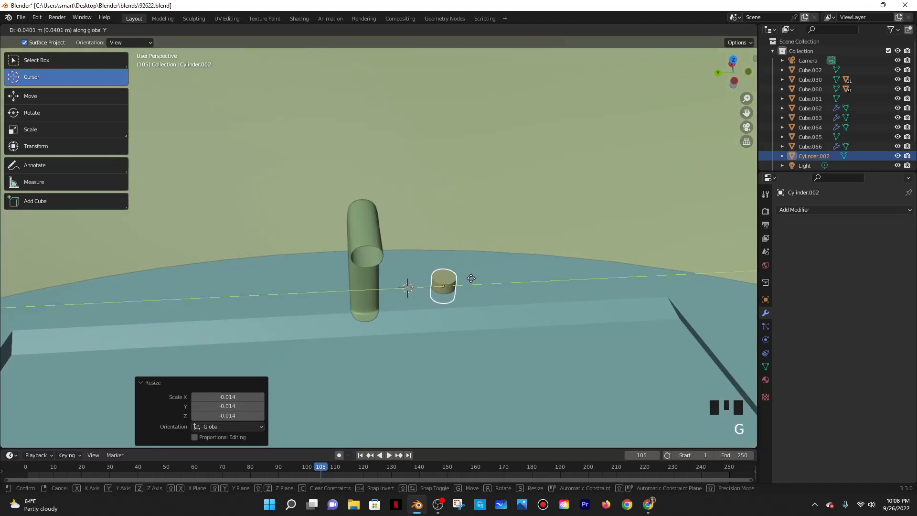
pyautogui.click(471, 277)
pyautogui.press('g')
pyautogui.press('x')
pyautogui.click(477, 295)
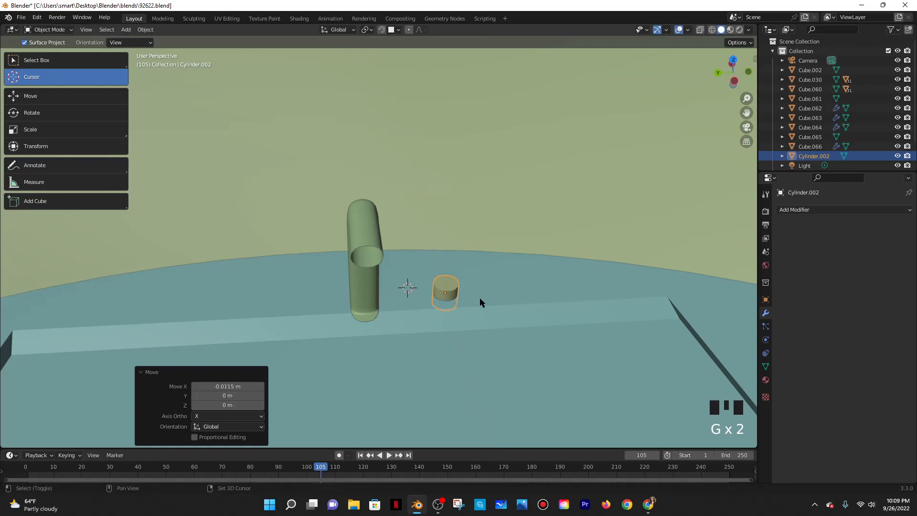
# Duplicate the tap-handle cylinder along Y to the faucet's opposite side and adjust the copy by about -0.026 m along Y
pyautogui.keyDown('shift'); pyautogui.moveTo(479, 297); pyautogui.dragTo(458, 284, button='middle'); pyautogui.keyUp('shift')
pyautogui.hotkey('shift', 'd')
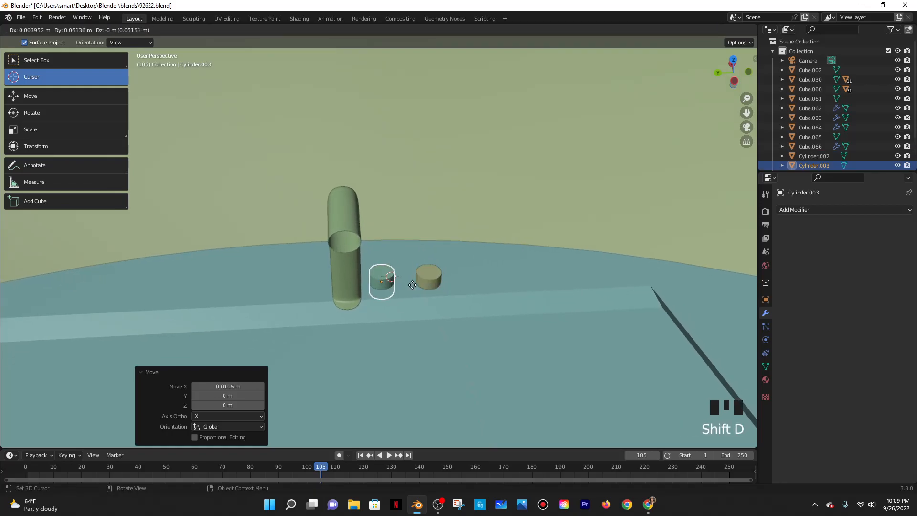
pyautogui.press('y')
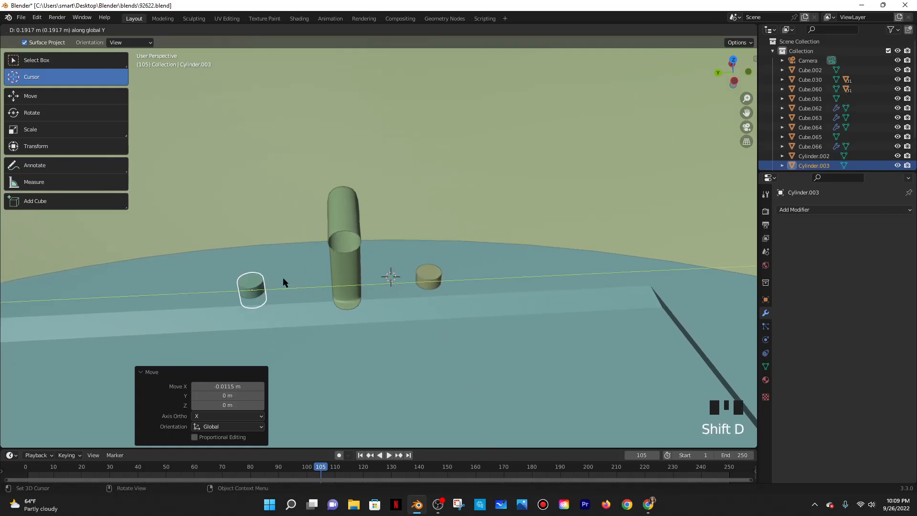
pyautogui.click(283, 277)
pyautogui.moveTo(361, 281); pyautogui.dragTo(355, 323, button='middle')
pyautogui.press('g')
pyautogui.click(326, 227)
pyautogui.moveTo(331, 228); pyautogui.dragTo(409, 290, button='middle')
pyautogui.scroll(-6, 386, 191)
pyautogui.scroll(3, 389, 262)
# Switch to the Select Box tool and shift the original tap handle about 0.003 m along X
pyautogui.click(409, 249)
pyautogui.click(97, 65)
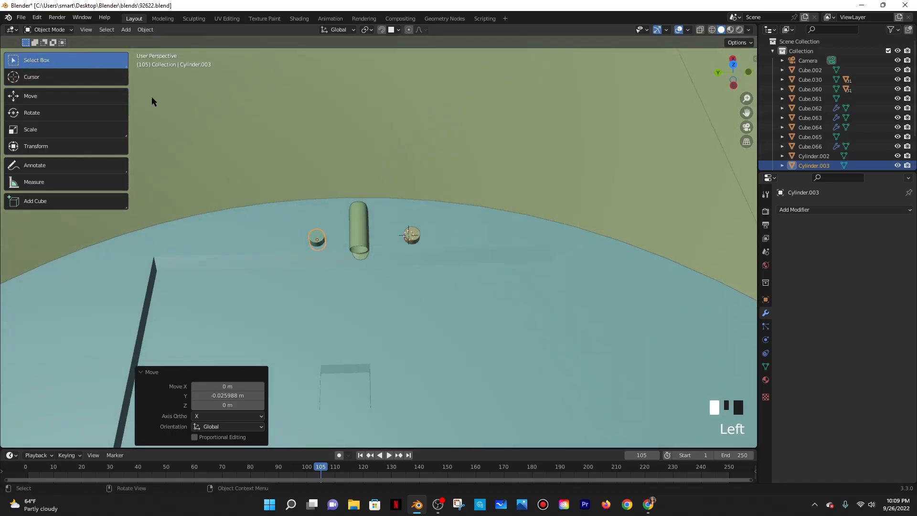
pyautogui.moveTo(425, 247); pyautogui.dragTo(418, 239, button='middle')
pyautogui.click(404, 254)
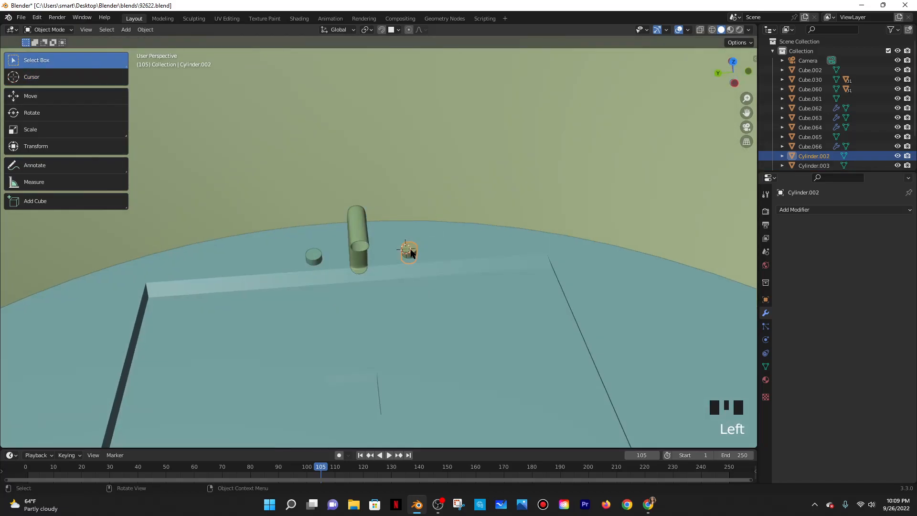
pyautogui.press('g')
pyautogui.press('x')
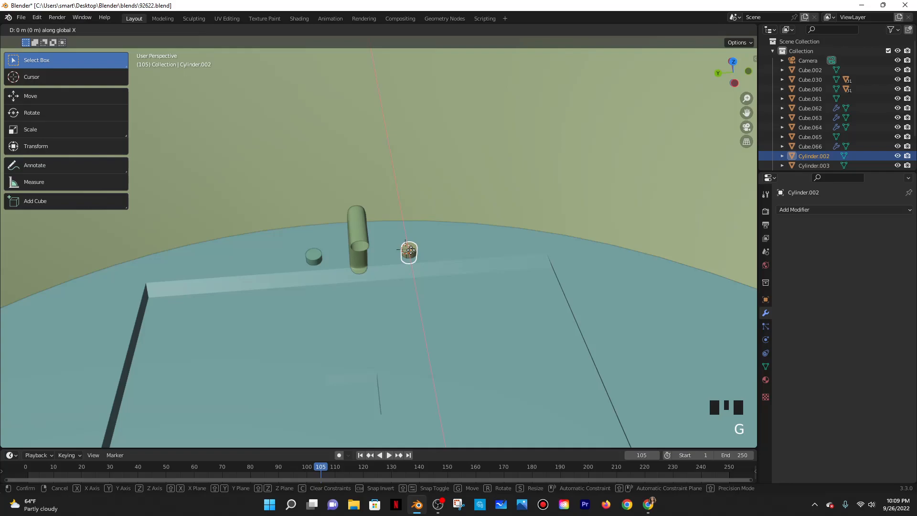
pyautogui.click(410, 249)
# Add an Arc curve at the 3D cursor beside the faucet
pyautogui.scroll(-2, 423, 264)
pyautogui.moveTo(423, 265); pyautogui.dragTo(430, 330, button='middle')
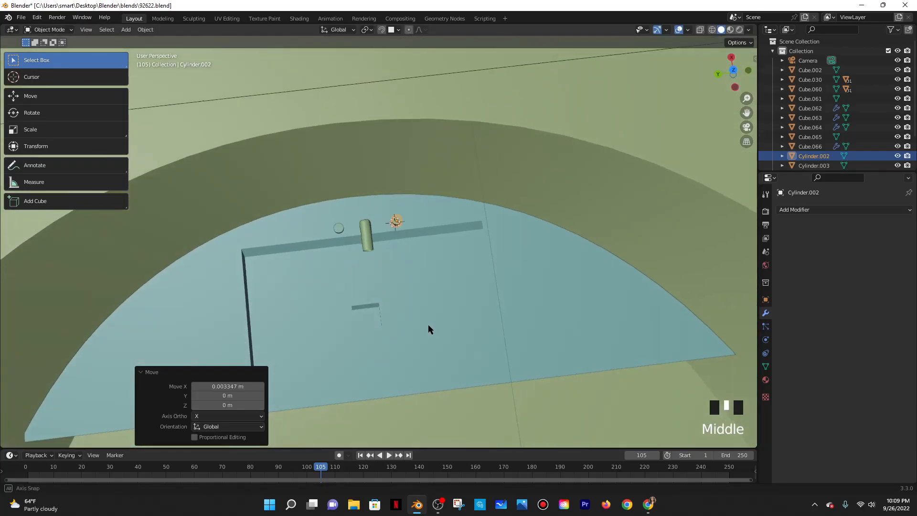
pyautogui.scroll(-6, 407, 254)
pyautogui.moveTo(407, 279); pyautogui.dragTo(414, 300, button='middle')
pyautogui.scroll(3, 403, 312)
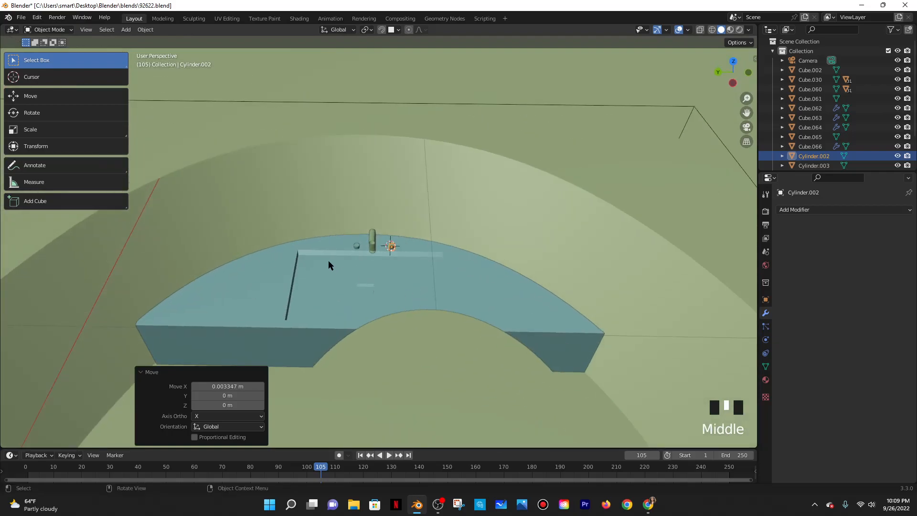
pyautogui.hotkey('shift', 'a')
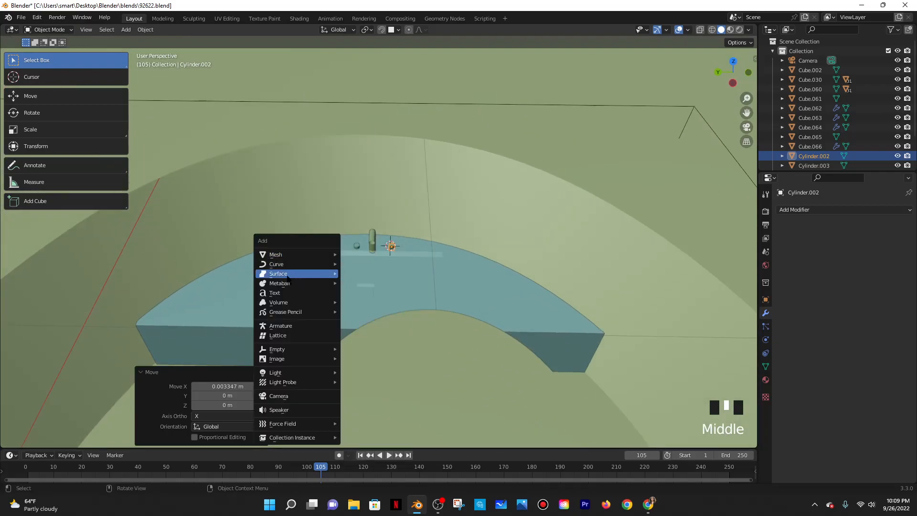
pyautogui.moveTo(289, 266)
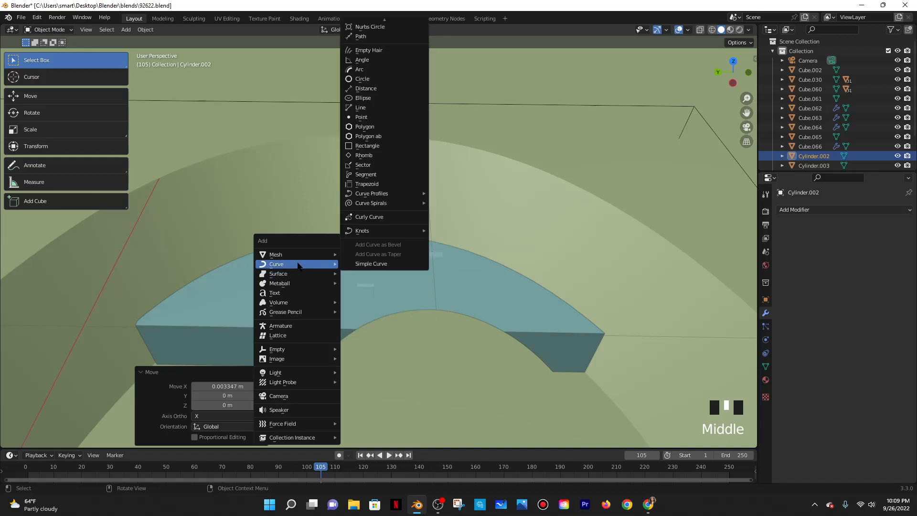
pyautogui.scroll(5, 390, 75)
pyautogui.scroll(10, 389, 74)
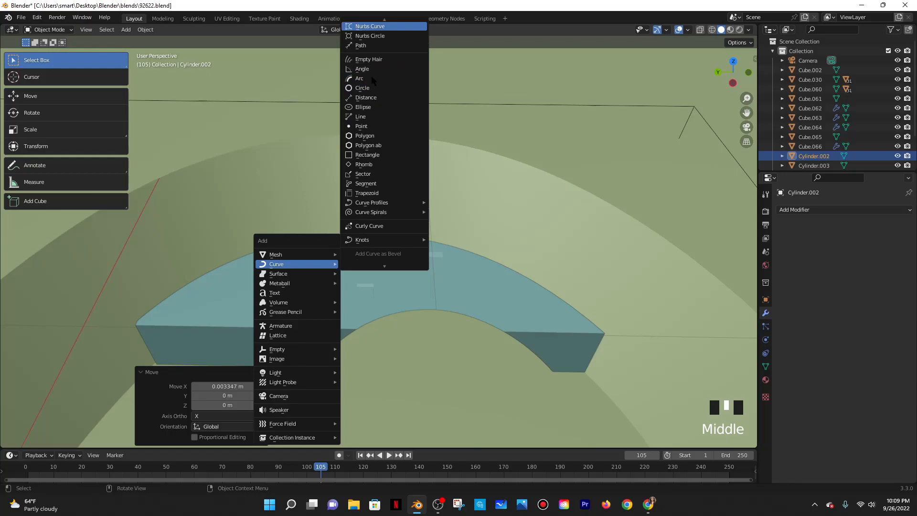
pyautogui.click(361, 78)
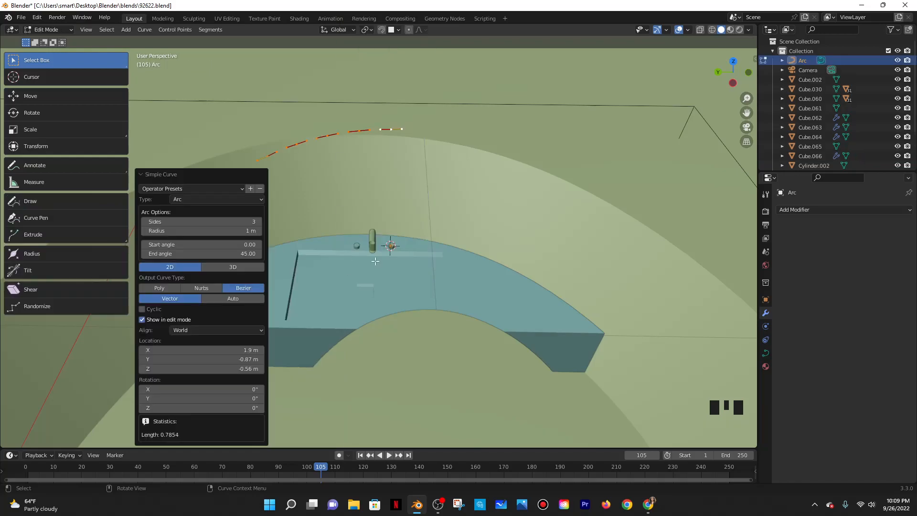
pyautogui.moveTo(397, 160); pyautogui.dragTo(334, 205, button='middle')
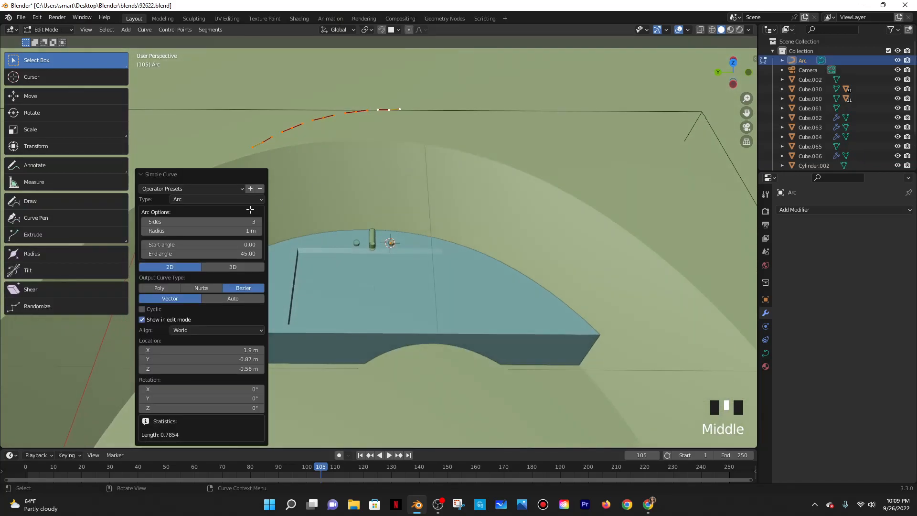
# Try the 3D option and the Ellipse type for the new curve, returning it to a 2D Arc
pyautogui.click(186, 200)
pyautogui.click(185, 202)
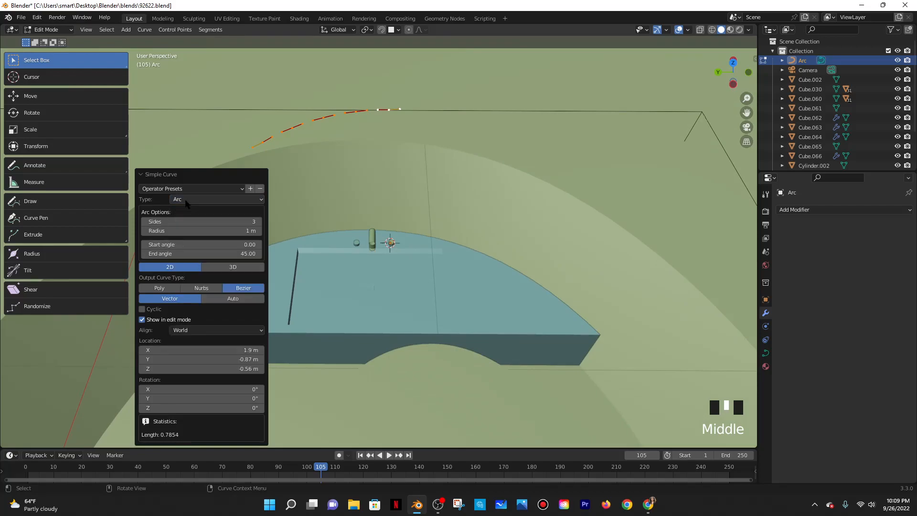
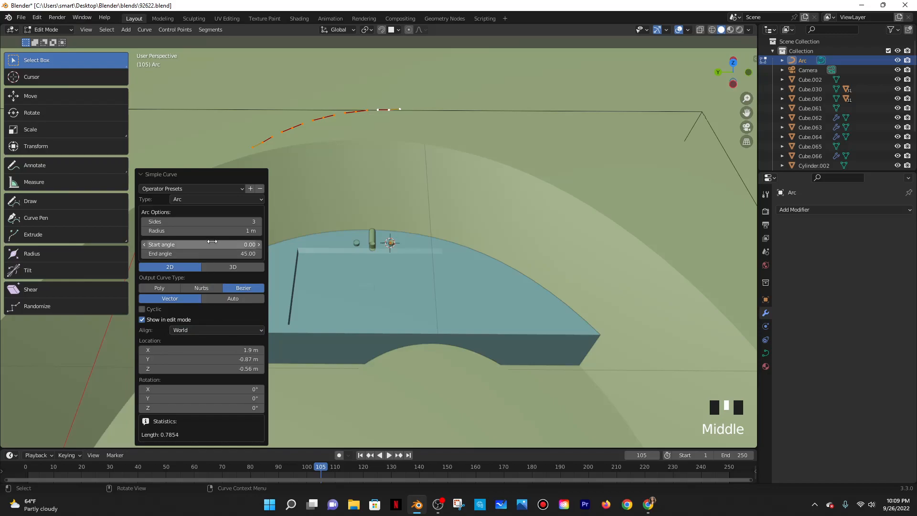
pyautogui.click(232, 267)
pyautogui.click(188, 270)
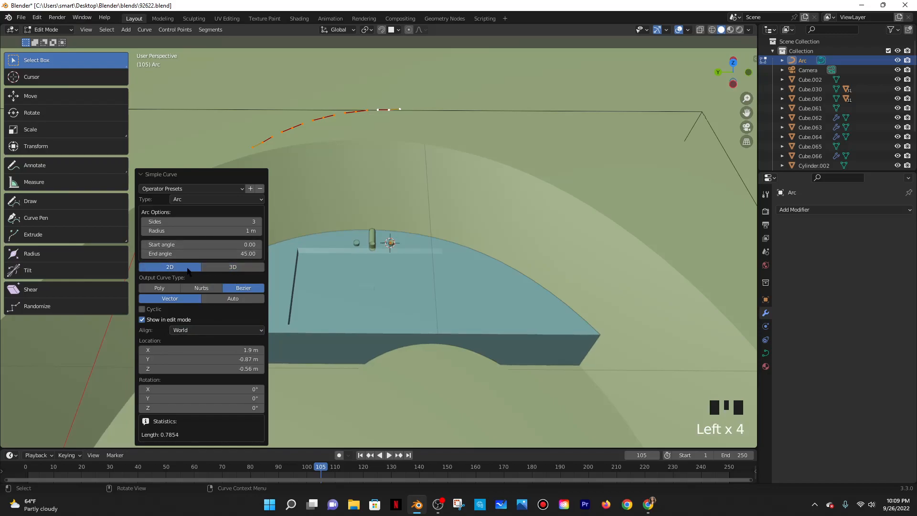
pyautogui.click(203, 201)
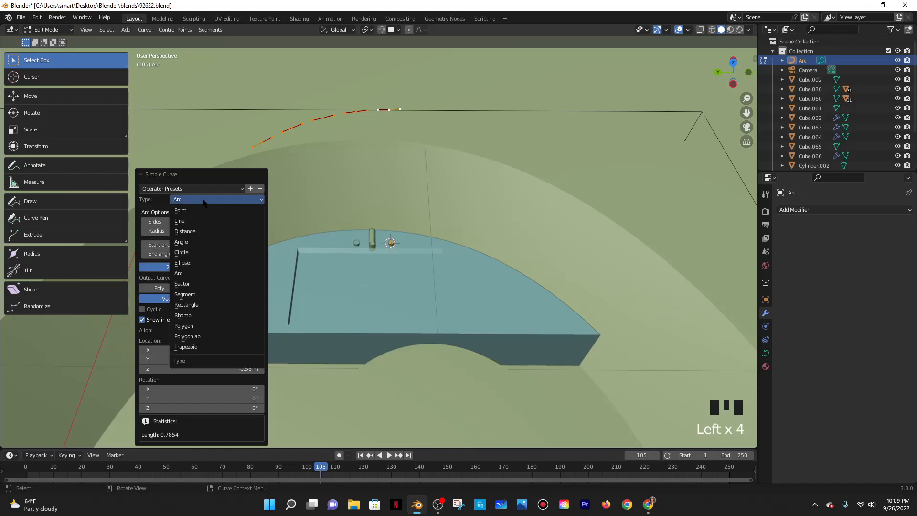
pyautogui.click(202, 263)
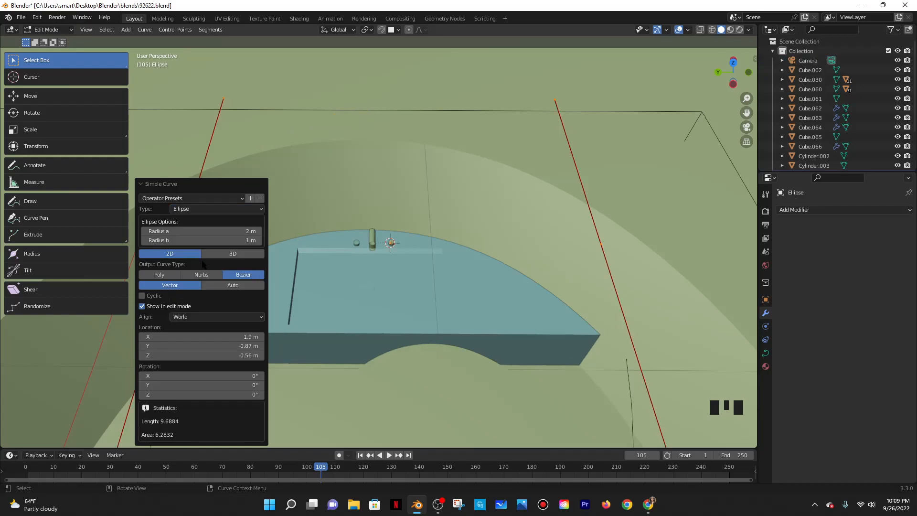
pyautogui.click(207, 210)
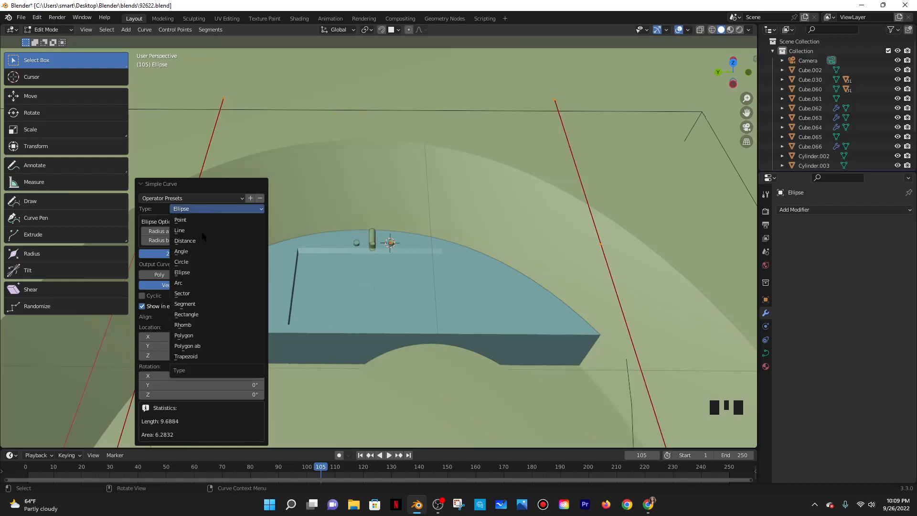
pyautogui.click(189, 283)
# Move the arc about -0.768 m along X to the wall behind the counter and rotate it about 13.3°
pyautogui.scroll(-2, 373, 205)
pyautogui.moveTo(405, 211); pyautogui.dragTo(406, 256, button='middle')
pyautogui.press('g')
pyautogui.press('x')
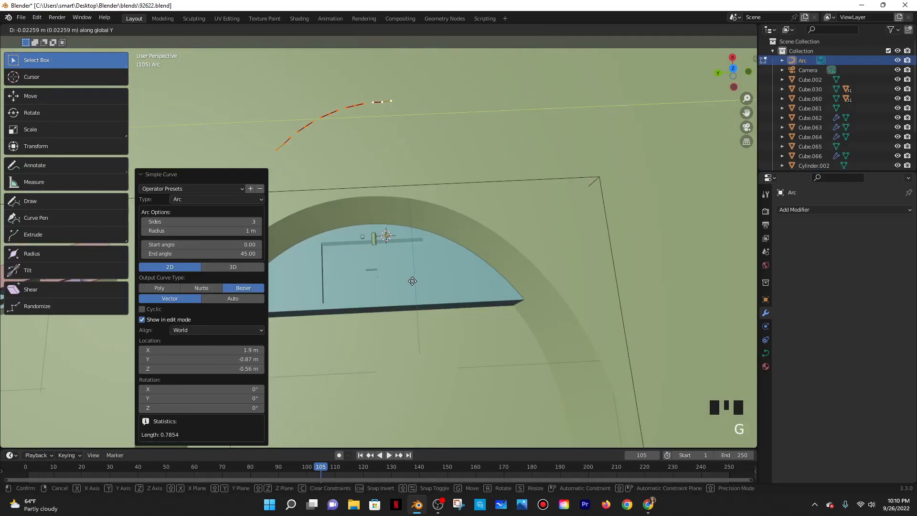
pyautogui.click(417, 285)
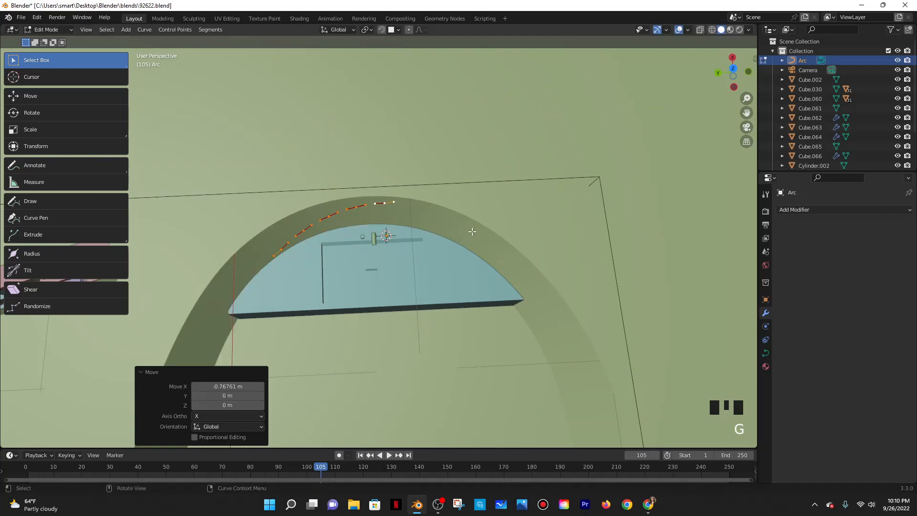
pyautogui.press('r')
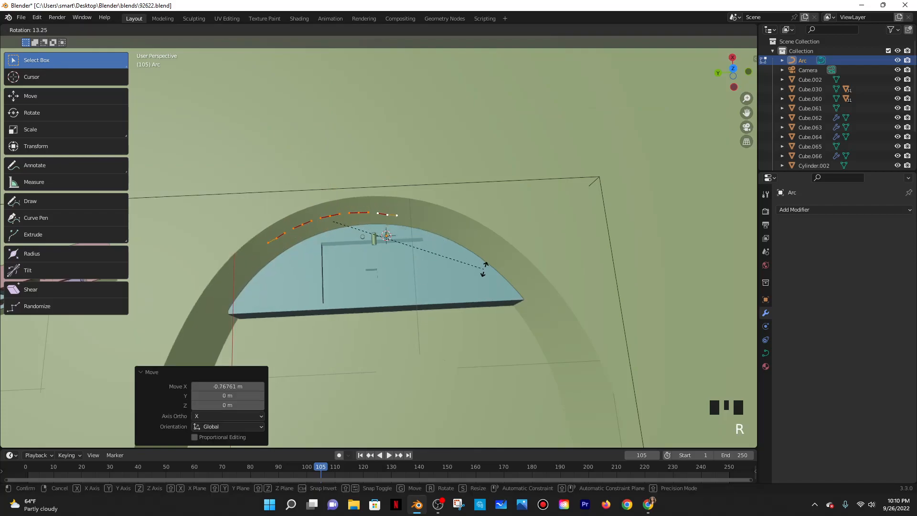
pyautogui.click(485, 269)
# Move the arc about -0.254 m along Y and rotate it another 10.3° to follow the curved wall
pyautogui.press('g')
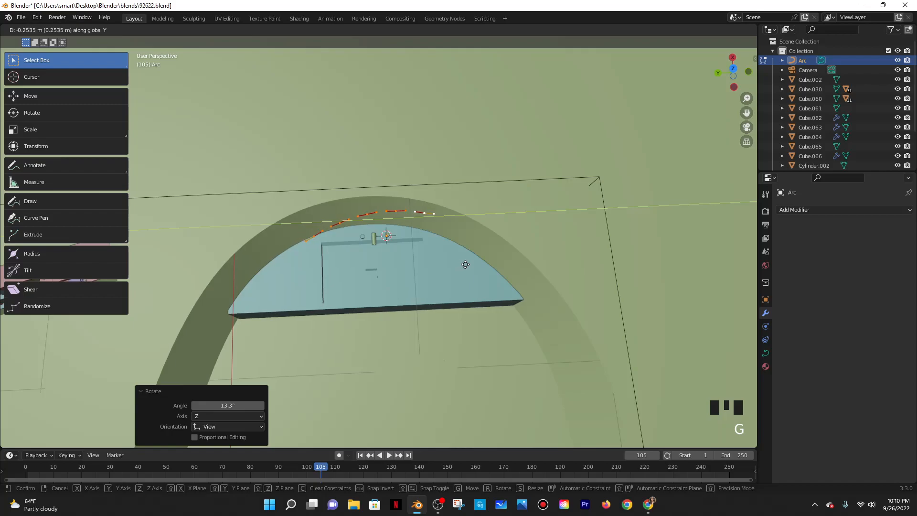
pyautogui.click(466, 264)
pyautogui.press('r')
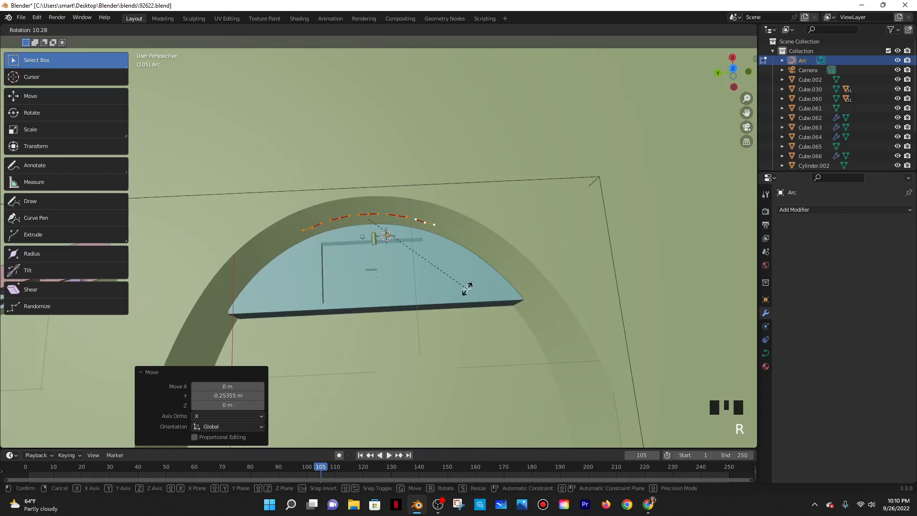
pyautogui.click(467, 288)
pyautogui.moveTo(427, 232); pyautogui.dragTo(460, 211, button='middle')
pyautogui.press('g')
pyautogui.press('z')
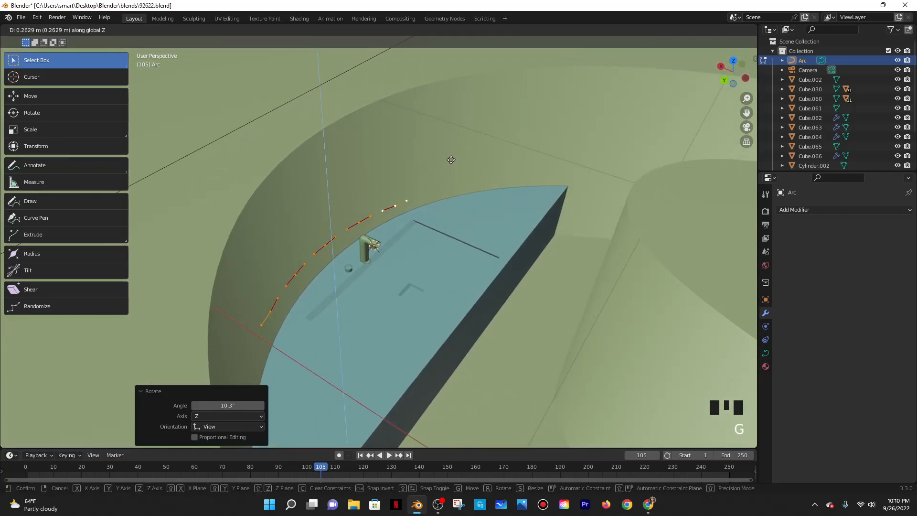
pyautogui.press('Escape')
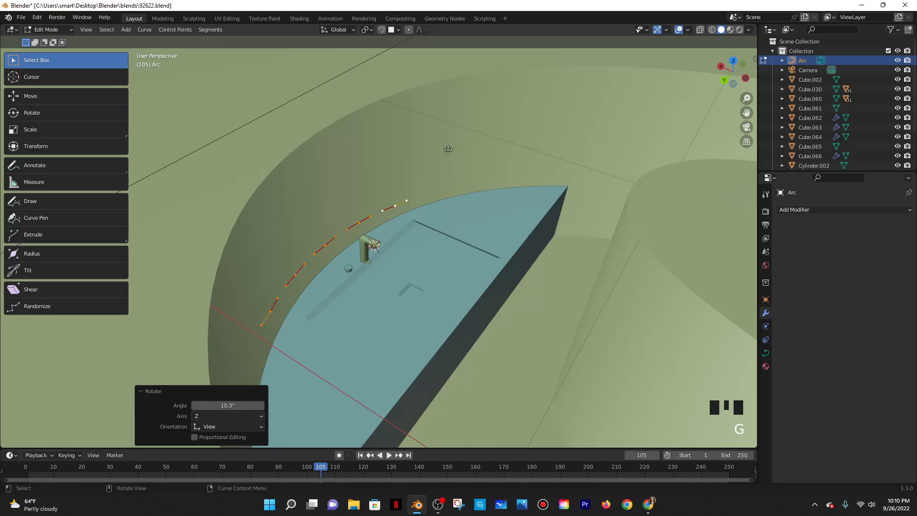
pyautogui.press('g')
pyautogui.press('Escape')
# Move the arc about -0.084 m along X toward the counter's curved back edge
pyautogui.moveTo(428, 126); pyautogui.dragTo(354, 223, button='middle')
pyautogui.scroll(4, 353, 225)
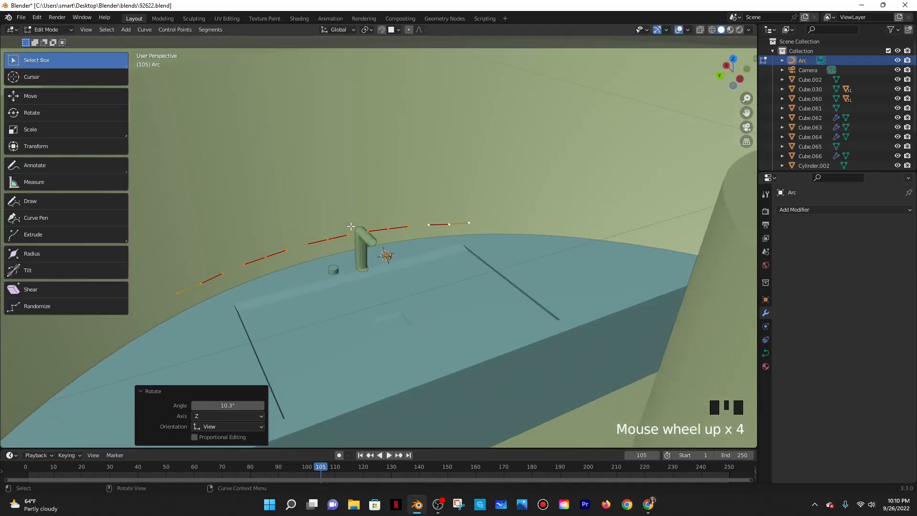
pyautogui.press('g')
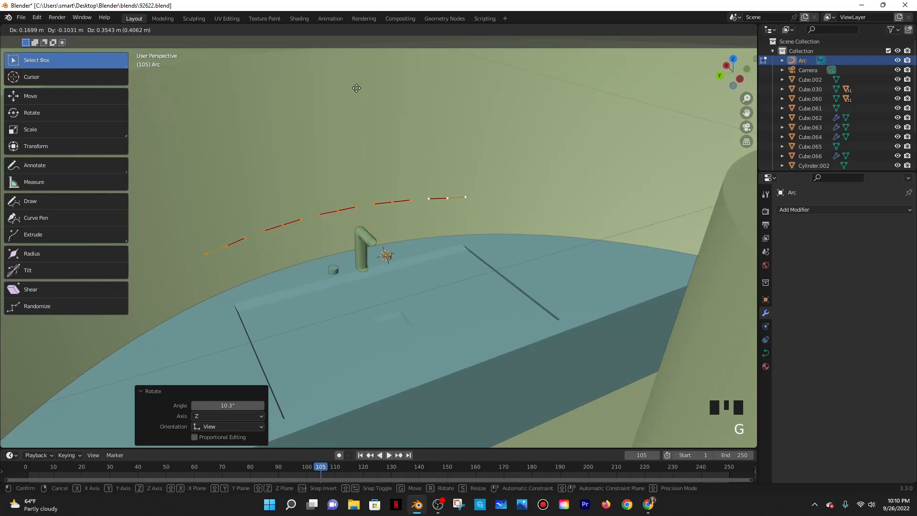
pyautogui.press('x')
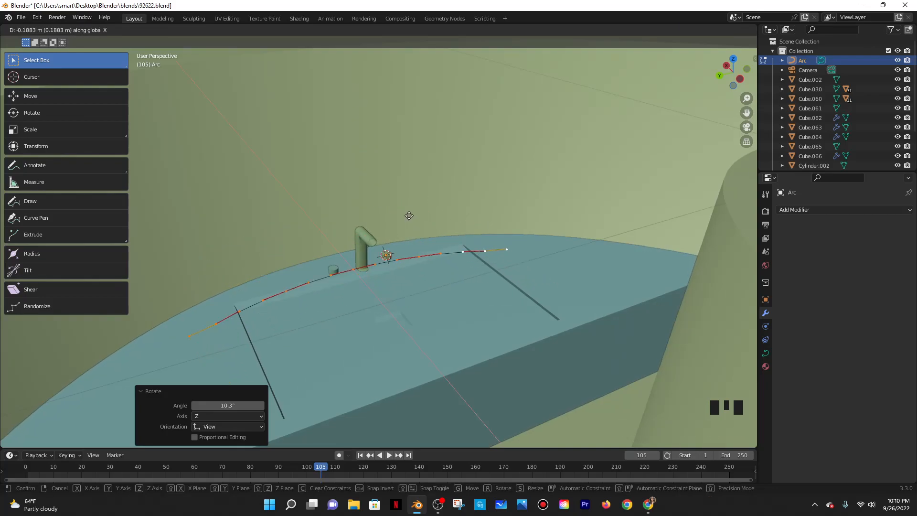
pyautogui.click(403, 204)
pyautogui.moveTo(403, 204)
pyautogui.mouseDown(button='middle')
pyautogui.moveTo(420, 301)
pyautogui.moveTo(429, 302)
pyautogui.moveTo(377, 229)
pyautogui.moveTo(394, 217)
pyautogui.mouseUp(button='middle')
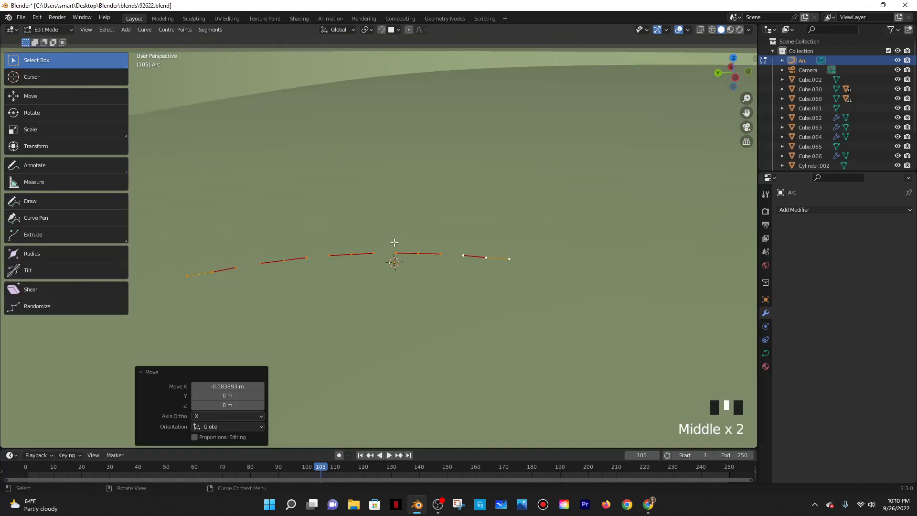
pyautogui.press('g')
pyautogui.press('z')
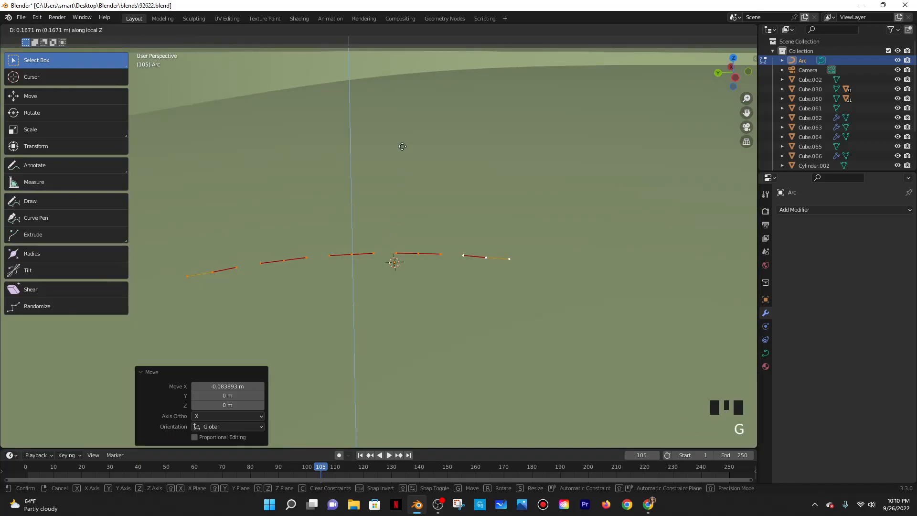
pyautogui.press('Escape')
pyautogui.moveTo(399, 147); pyautogui.dragTo(405, 237, button='middle')
# Leave Edit Mode and raise the arc object about 0.368 m along Z above the faucet
pyautogui.scroll(-3, 481, 187)
pyautogui.moveTo(519, 220); pyautogui.dragTo(568, 241, button='middle')
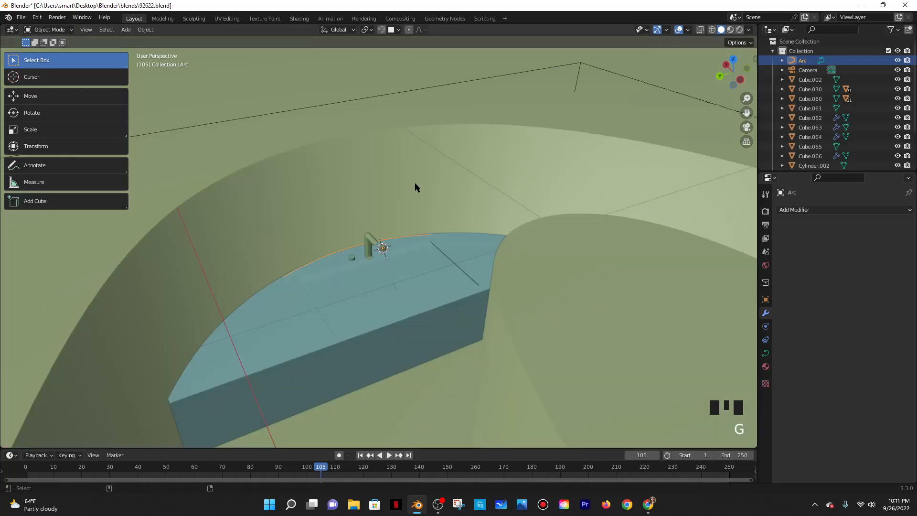
pyautogui.press('Tab')
pyautogui.press('Tab')
pyautogui.press('g')
pyautogui.press('z')
pyautogui.click(347, 180)
pyautogui.moveTo(347, 180); pyautogui.dragTo(286, 206, button='middle')
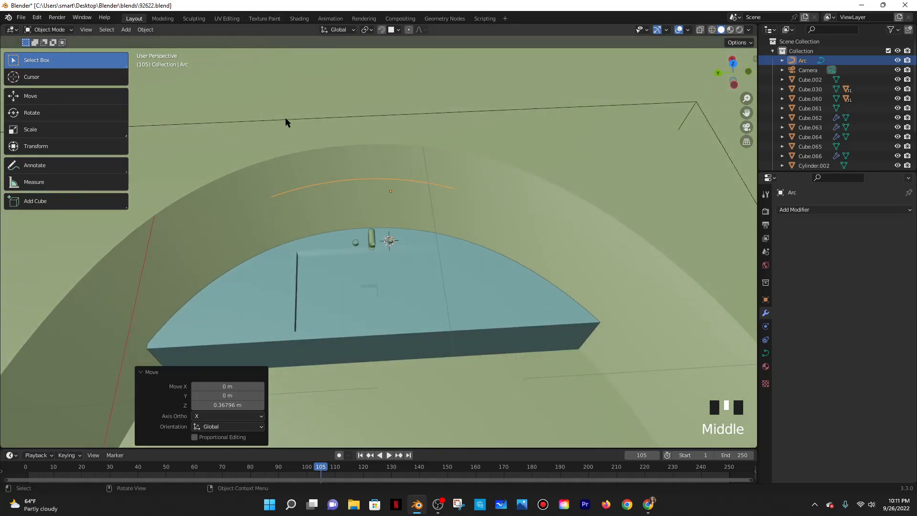
# Add a 2 m cube and raise it along Z above the sink counter and letter room
pyautogui.hotkey('shift', 'a')
pyautogui.moveTo(267, 143)
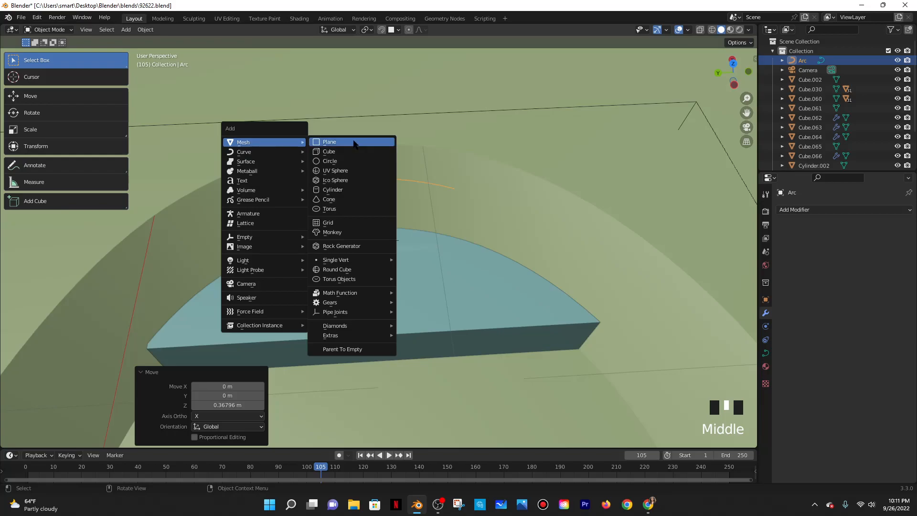
pyautogui.click(327, 151)
pyautogui.scroll(-5, 363, 174)
pyautogui.moveTo(362, 174); pyautogui.dragTo(375, 174, button='middle')
pyautogui.press('g')
pyautogui.press('z')
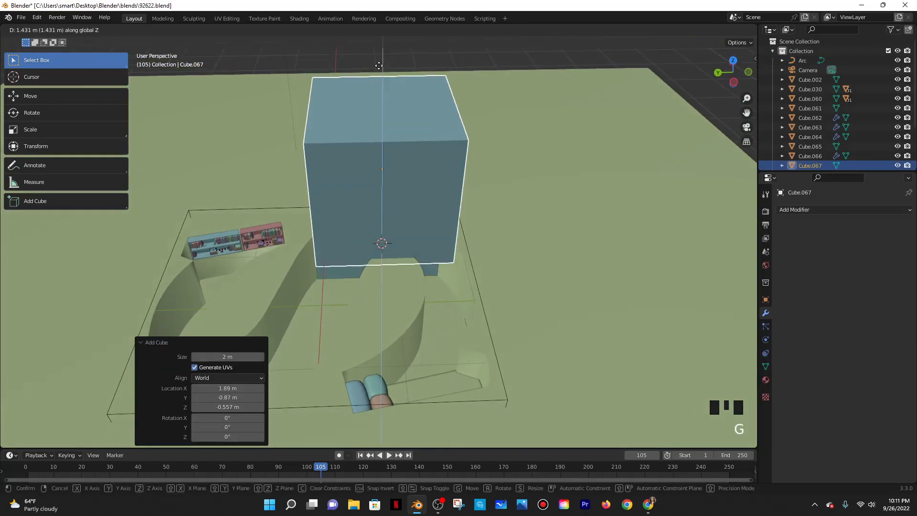
pyautogui.click(372, 89)
# Scale the new cube down along X in two passes to form a shallow upright cabinet box
pyautogui.moveTo(373, 90); pyautogui.dragTo(401, 73, button='middle')
pyautogui.scroll(3, 413, 139)
pyautogui.press('s')
pyautogui.press('x')
pyautogui.click(385, 118)
pyautogui.moveTo(388, 134); pyautogui.dragTo(409, 134, button='middle')
pyautogui.press('s')
pyautogui.press('x')
pyautogui.click(399, 166)
# In Edit Mode, delete the large front face of the box to open the cabinet
pyautogui.press('Tab')
pyautogui.keyDown('shift'); pyautogui.moveTo(404, 92); pyautogui.dragTo(377, 4, button='middle'); pyautogui.keyUp('shift')
pyautogui.click(375, 208)
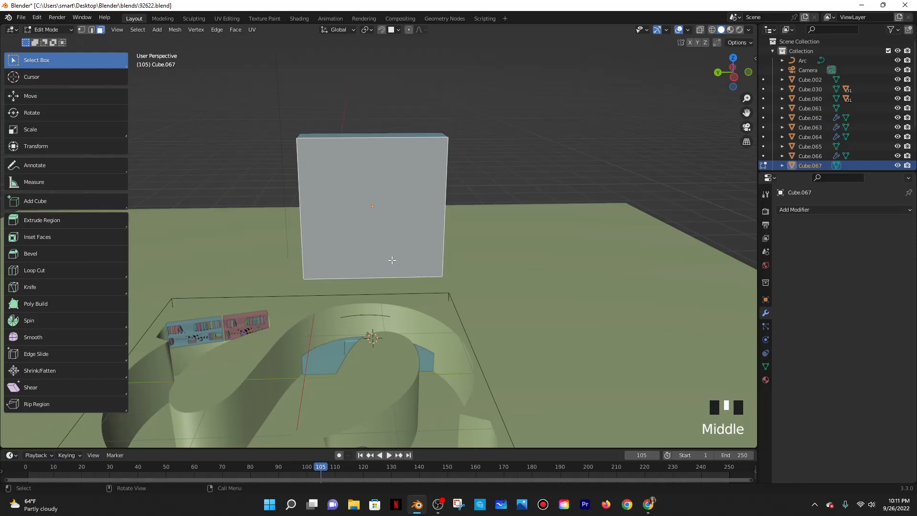
pyautogui.press('x')
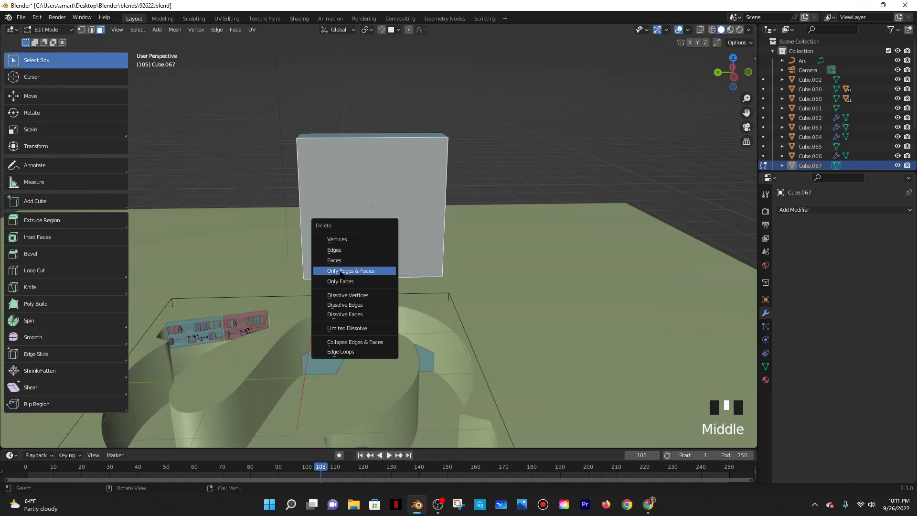
pyautogui.click(343, 259)
pyautogui.moveTo(354, 172); pyautogui.dragTo(327, 195, button='middle')
pyautogui.press('Tab')
pyautogui.press('Tab')
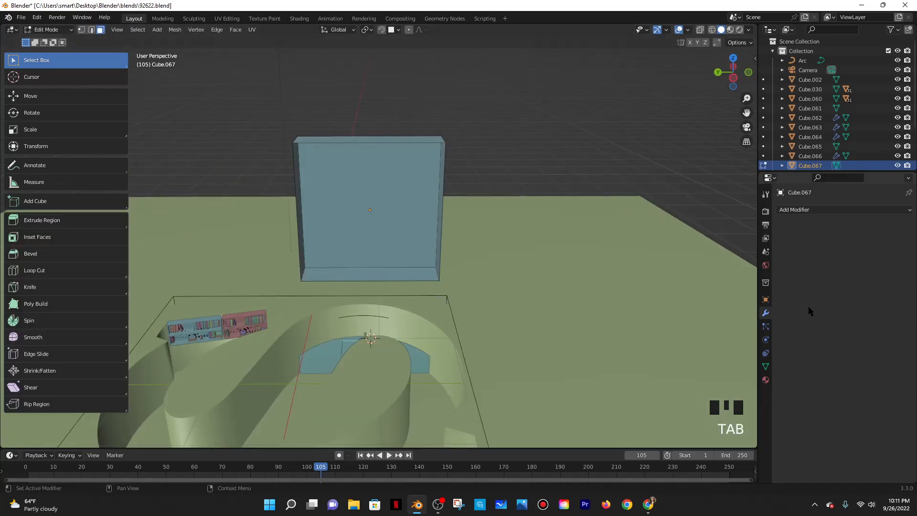
# Add a Solidify modifier to the cabinet with a 0.1 m thickness and Even Thickness enabled
pyautogui.click(803, 204)
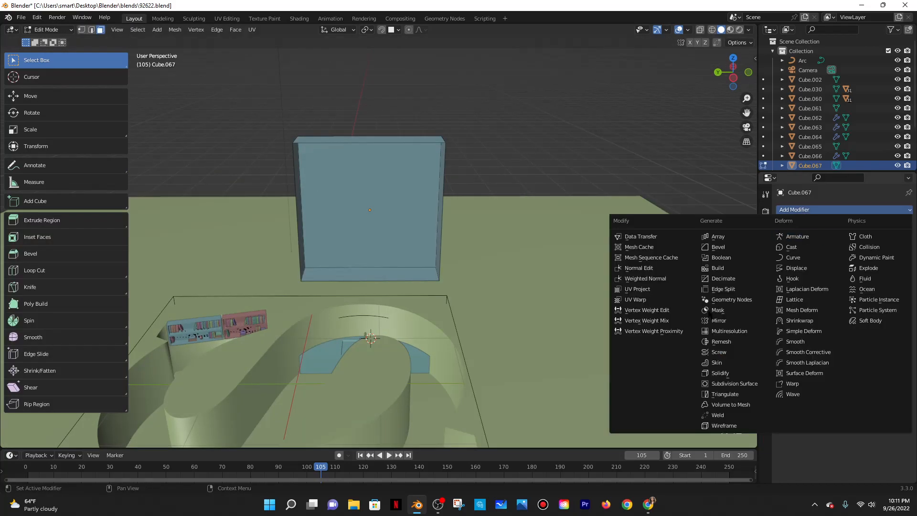
pyautogui.click(721, 380)
pyautogui.moveTo(864, 252); pyautogui.dragTo(890, 252)
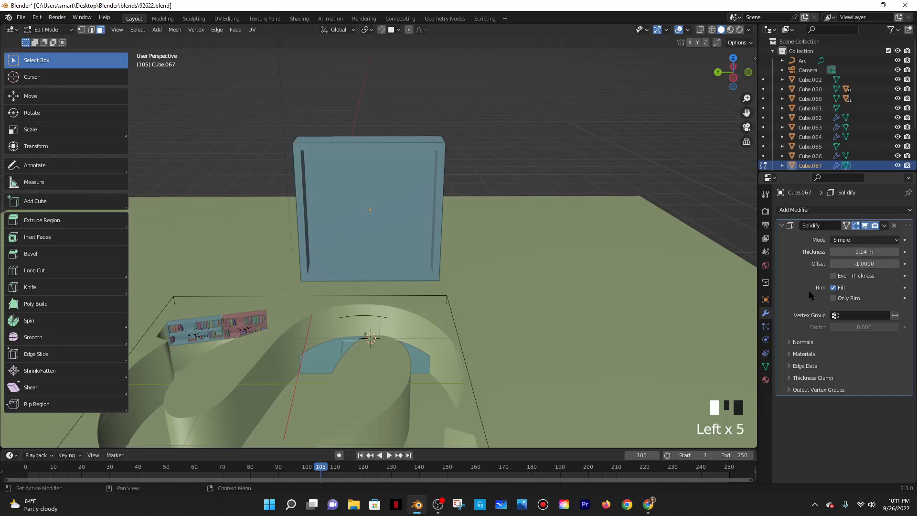
pyautogui.click(849, 277)
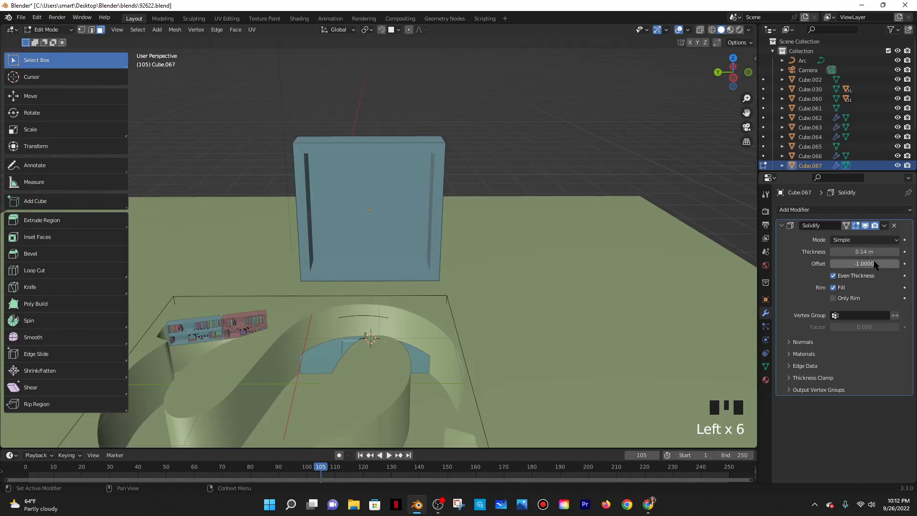
pyautogui.moveTo(864, 252); pyautogui.dragTo(855, 251)
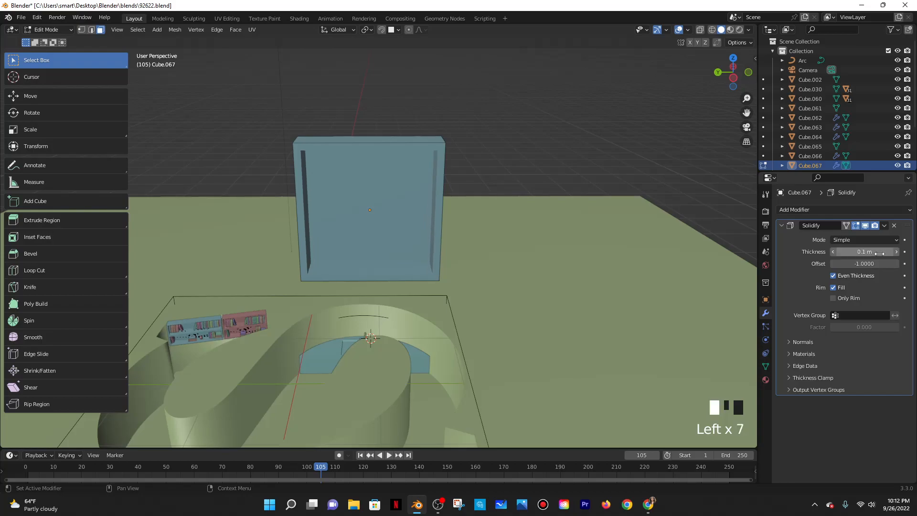
pyautogui.moveTo(639, 270); pyautogui.dragTo(641, 265, button='middle')
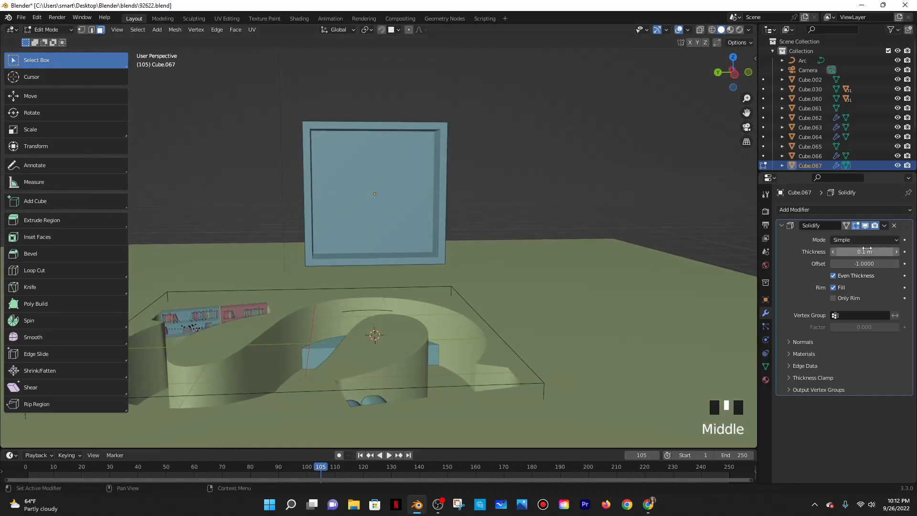
# Disable Even Thickness and set the Solidify thickness to 0.11 m, keeping Only Rim off
pyautogui.click(832, 276)
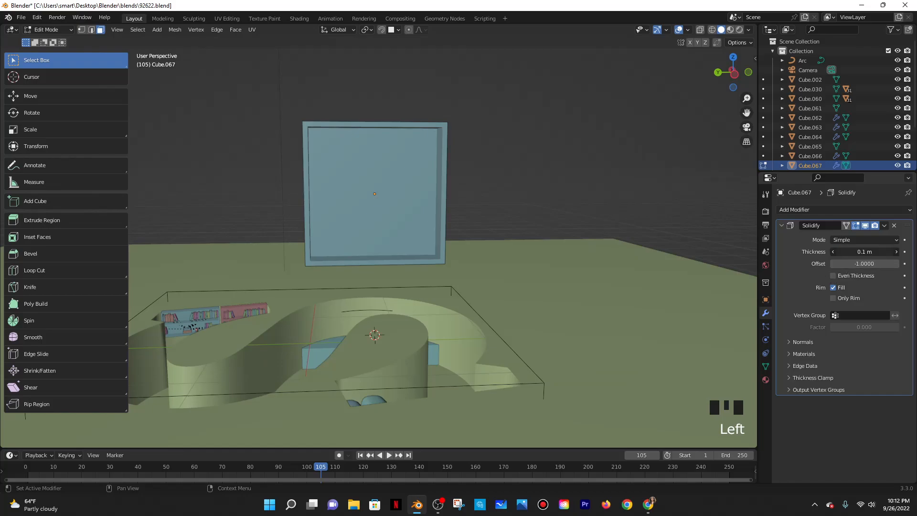
pyautogui.moveTo(860, 251)
pyautogui.mouseDown()
pyautogui.moveTo(883, 252)
pyautogui.moveTo(864, 251)
pyautogui.mouseUp()
pyautogui.click(833, 298)
pyautogui.click(833, 298)
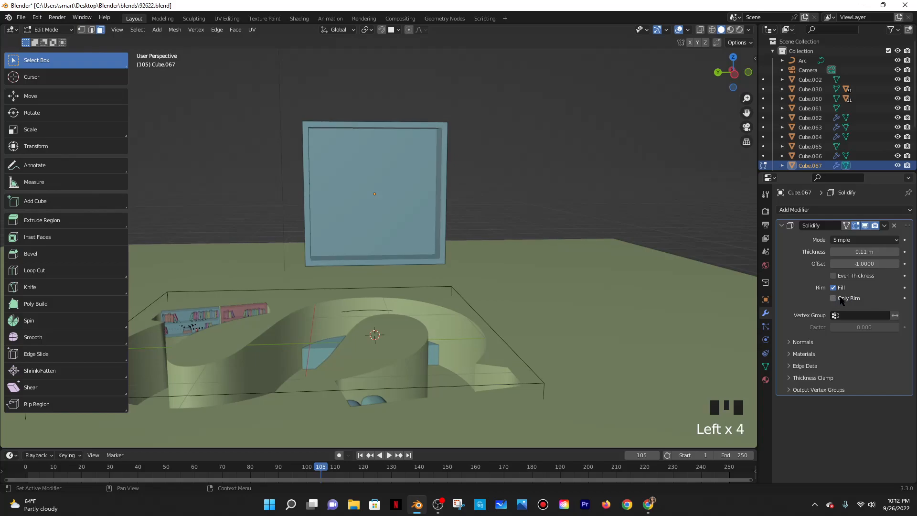
# Leave Edit Mode and apply the cabinet's Solidify modifier
pyautogui.click(884, 226)
pyautogui.press('Tab')
pyautogui.click(884, 225)
pyautogui.click(855, 237)
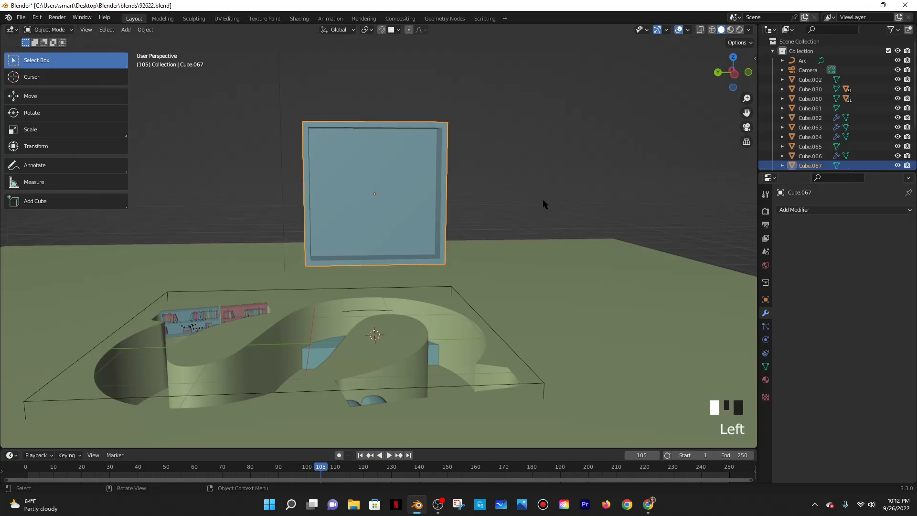
# Cut two horizontal edge loops around the cabinet, one centred and one slid just above it with a factor of about 0.838
pyautogui.press('Tab')
pyautogui.click(397, 169)
pyautogui.moveTo(416, 173); pyautogui.dragTo(352, 205, button='middle')
pyautogui.click(295, 208)
pyautogui.press('a')
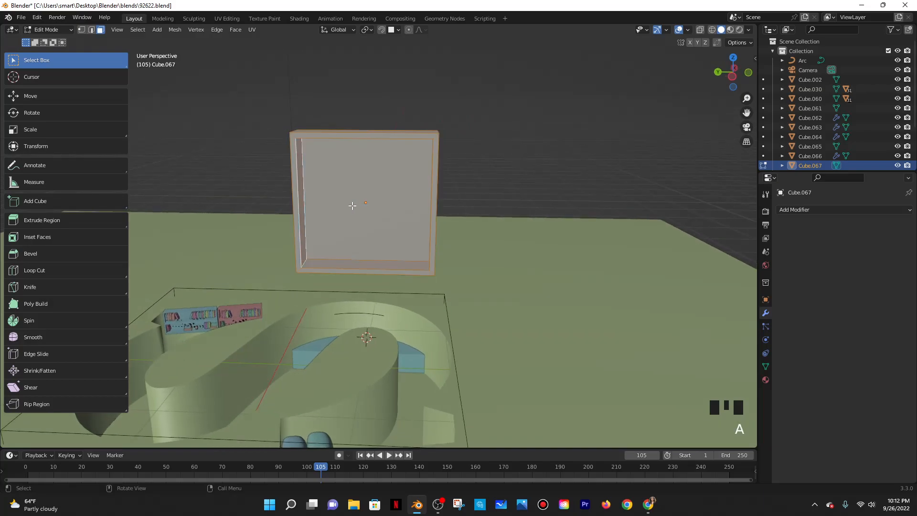
pyautogui.hotkey('ctrl', 'r')
pyautogui.click(306, 199)
pyautogui.rightClick(316, 203)
pyautogui.hotkey('ctrl', 'r')
pyautogui.click(293, 194)
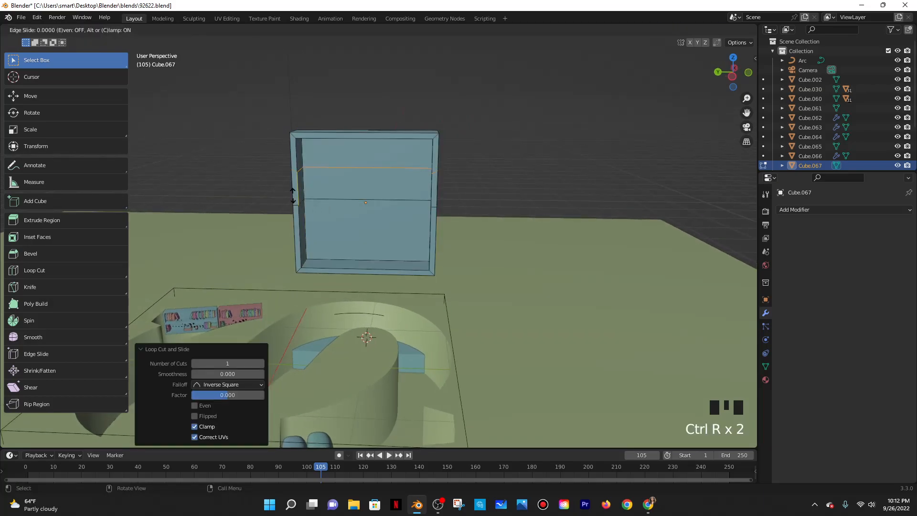
pyautogui.click(283, 226)
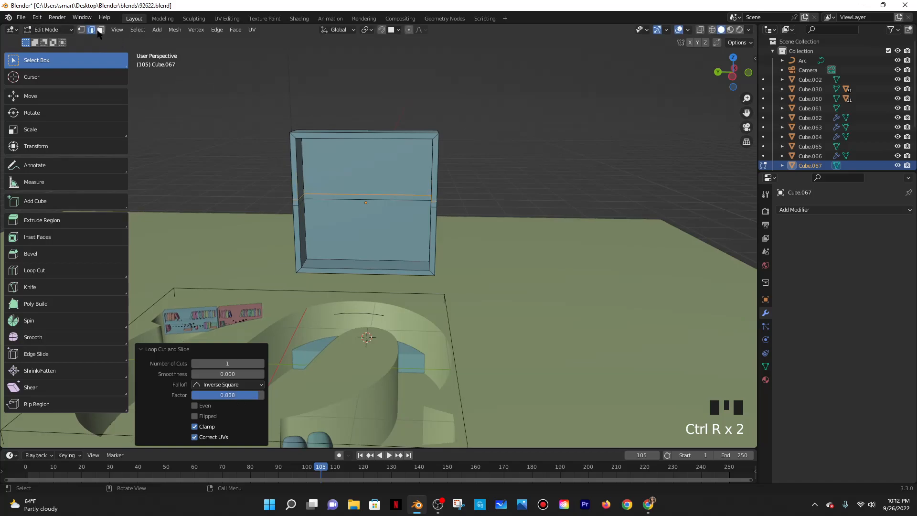
# Select the narrow face between the two loops on the cabinet's inner left wall and turn on snapping
pyautogui.click(99, 30)
pyautogui.click(302, 200)
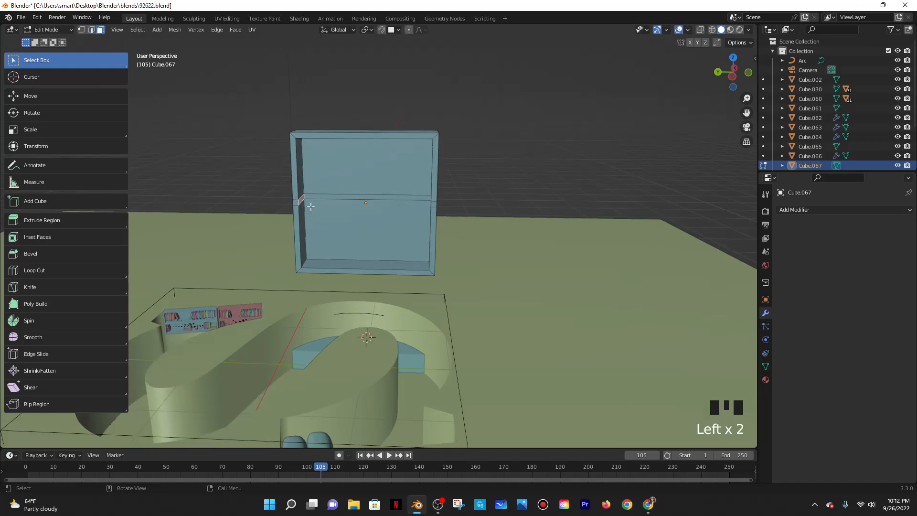
pyautogui.moveTo(386, 242); pyautogui.dragTo(384, 38, button='middle')
pyautogui.click(381, 30)
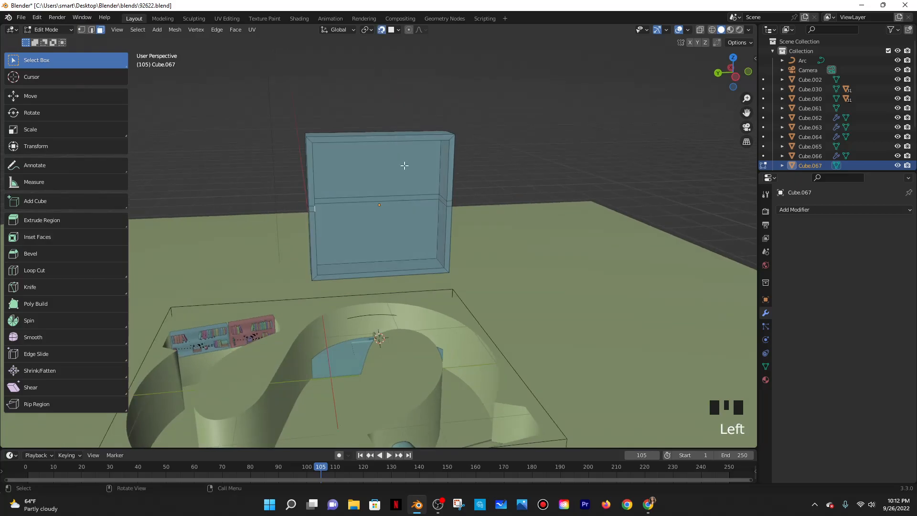
# Try to extrude the narrow wall face across to the cabinet's opposite wall with Face Project snapping
pyautogui.press('e')
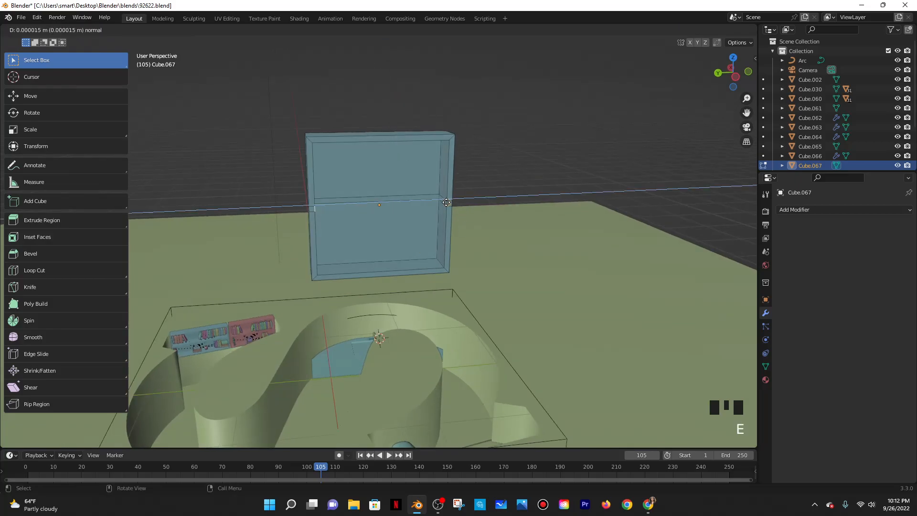
pyautogui.click(442, 201)
pyautogui.press('Tab')
pyautogui.moveTo(442, 201); pyautogui.dragTo(465, 282, button='middle')
pyautogui.scroll(-3, 437, 228)
pyautogui.hotkey('ctrl', 'z')
pyautogui.hotkey('ctrl', 'z')
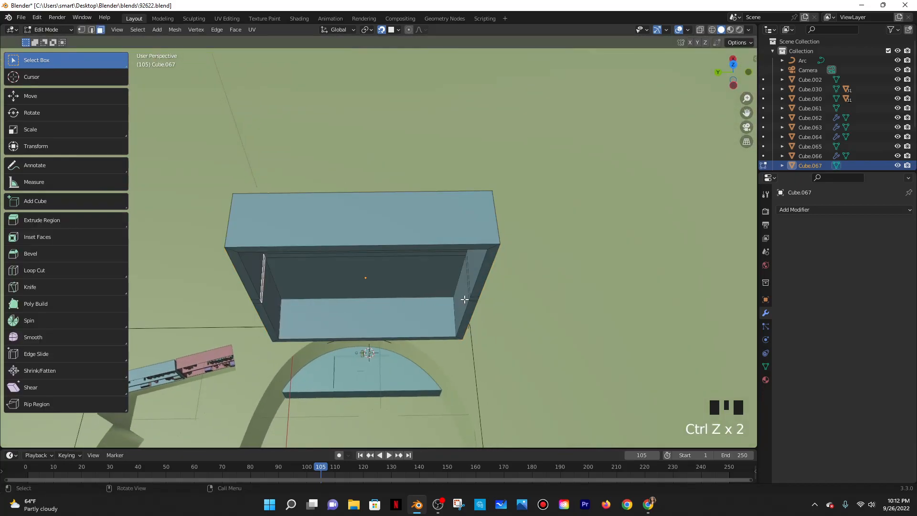
# Try to extrude the narrow wall face across the cabinet with snapping set to Edge
pyautogui.press('e')
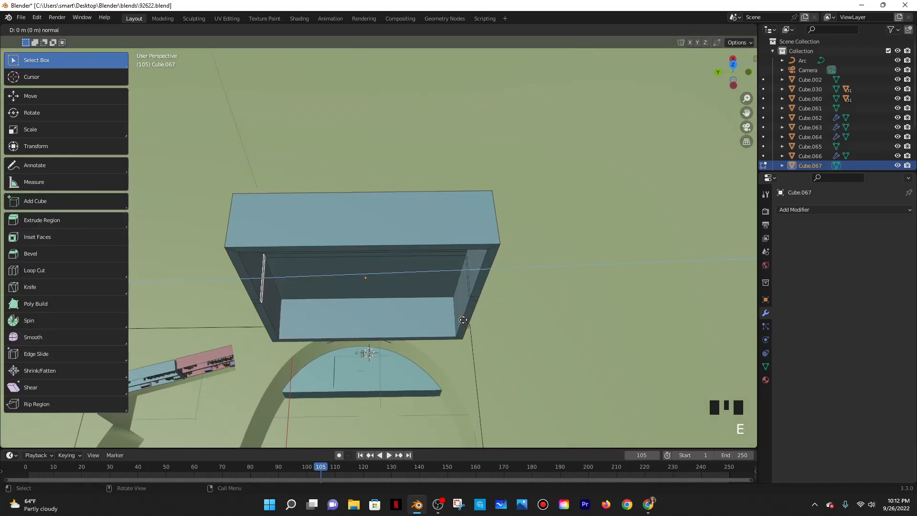
pyautogui.rightClick(474, 313)
pyautogui.click(396, 30)
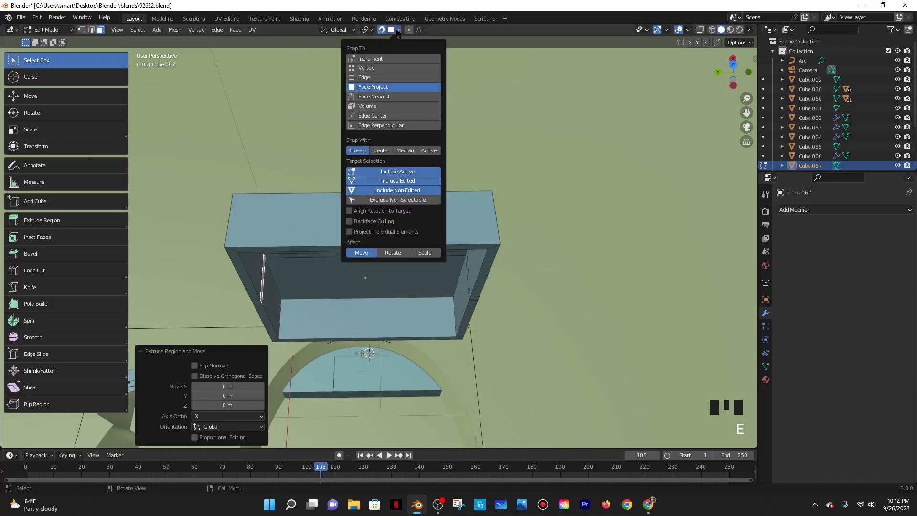
pyautogui.click(379, 78)
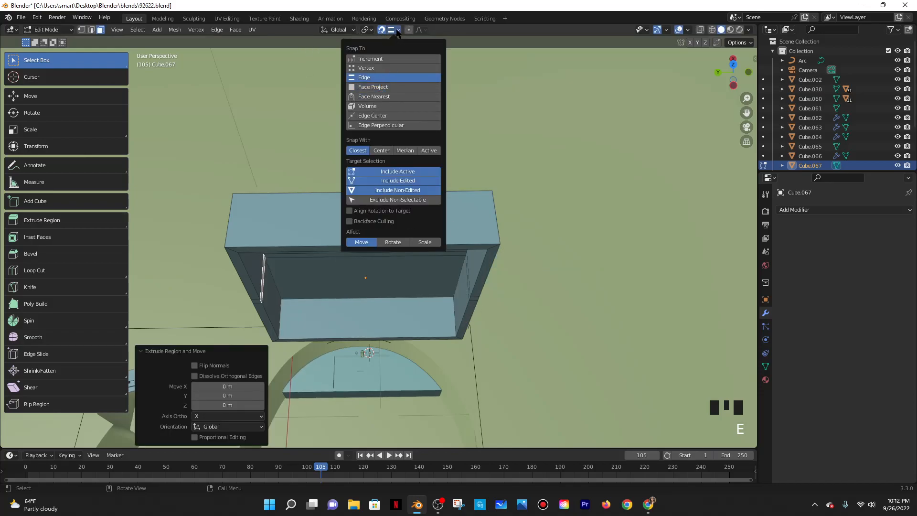
pyautogui.press('g')
pyautogui.press('g')
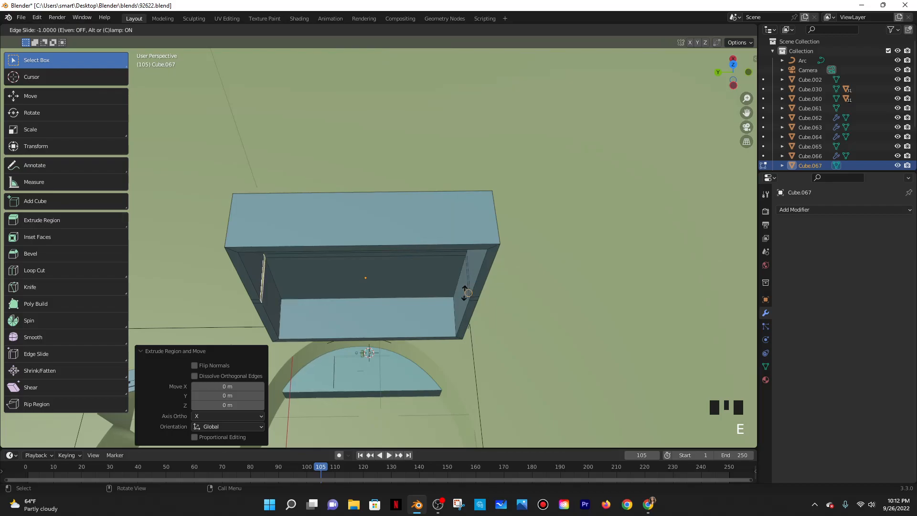
pyautogui.click(417, 294)
pyautogui.press('e')
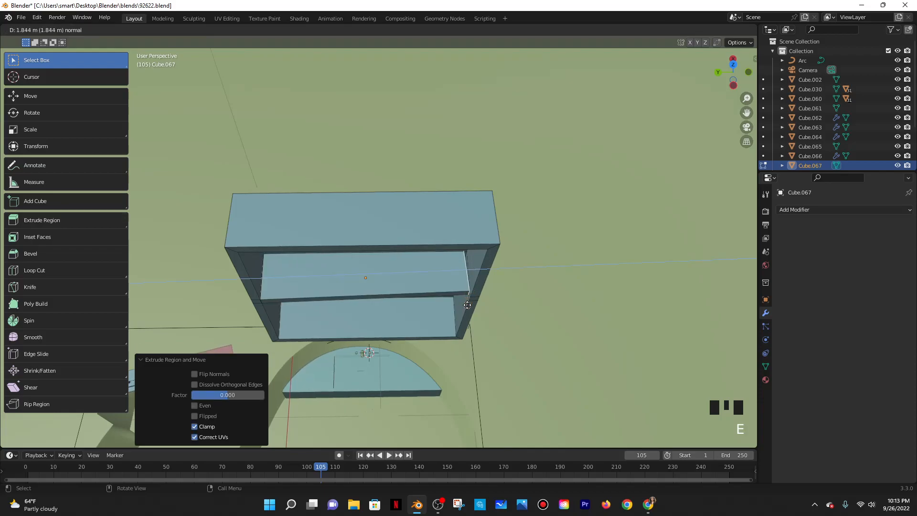
pyautogui.rightClick(467, 306)
pyautogui.moveTo(468, 306); pyautogui.dragTo(488, 295, button='middle')
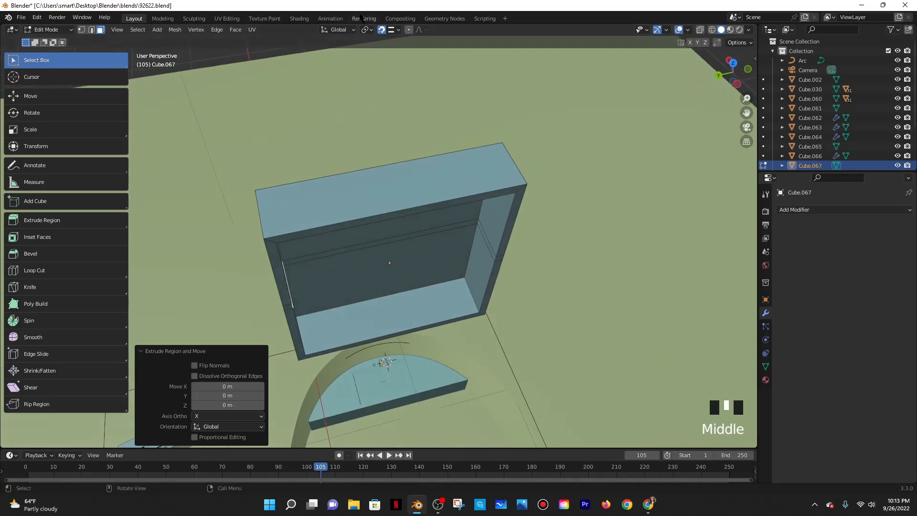
# Set snapping to Vertex and extrude the narrow face about 1.8435 m to the opposite wall to form a middle shelf
pyautogui.click(391, 32)
pyautogui.click(380, 68)
pyautogui.click(398, 31)
pyautogui.press('e')
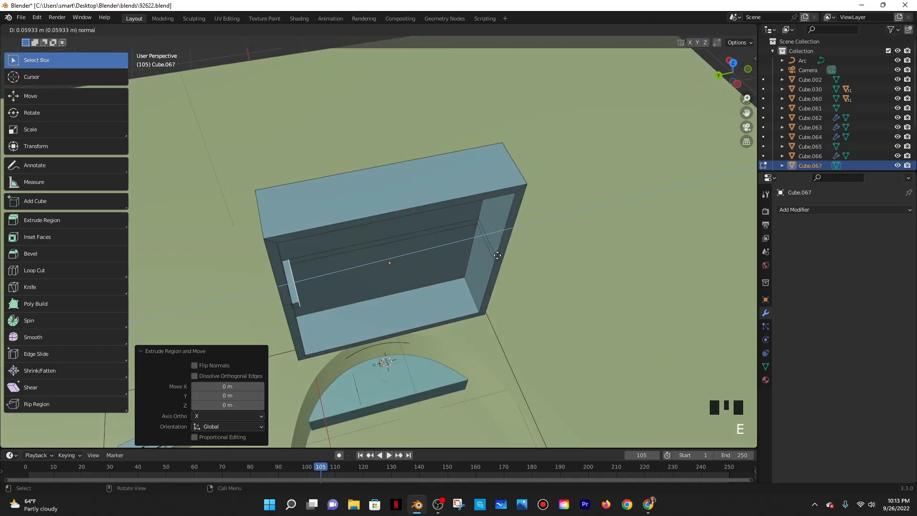
pyautogui.click(497, 267)
# Rotate and move the shelf's end face to fit against the opposite wall, and leave Edit Mode
pyautogui.press('r')
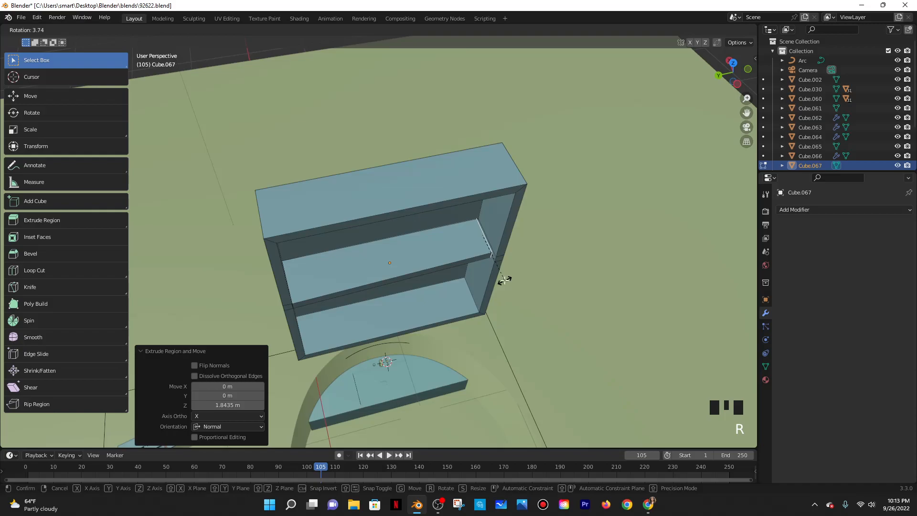
pyautogui.click(504, 280)
pyautogui.moveTo(504, 280); pyautogui.dragTo(432, 225, button='middle')
pyautogui.press('g')
pyautogui.click(518, 212)
pyautogui.press('Tab')
pyautogui.scroll(-3, 408, 202)
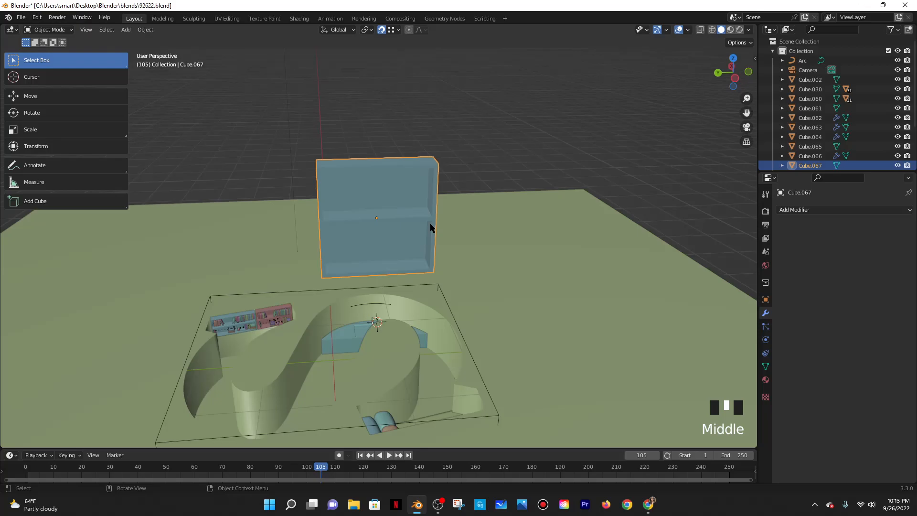
pyautogui.scroll(3, 431, 228)
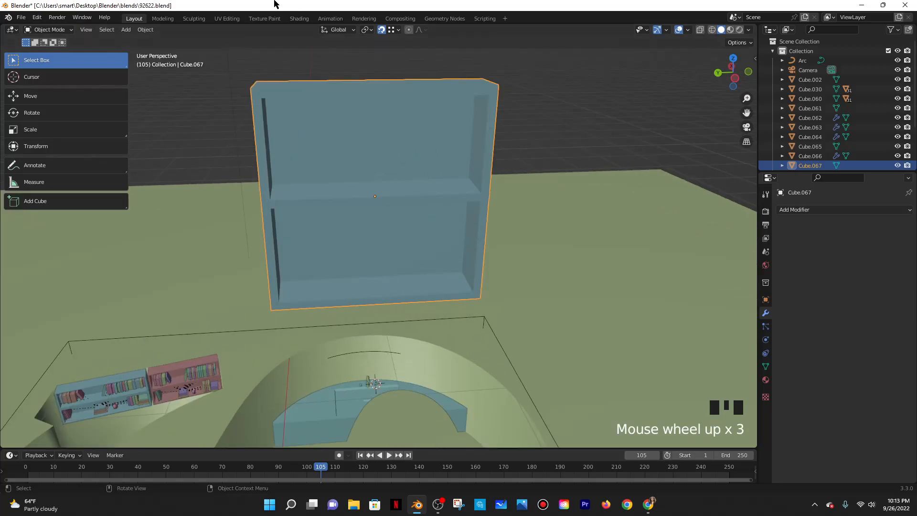
pyautogui.moveTo(401, 143); pyautogui.dragTo(369, 160, button='middle')
pyautogui.hotkey('shift', 'a')
pyautogui.moveTo(346, 170)
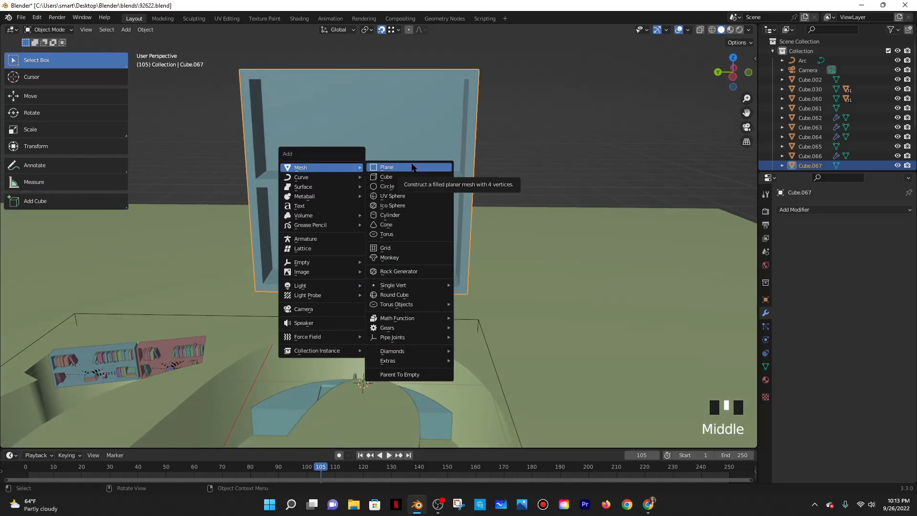
pyautogui.click(443, 18)
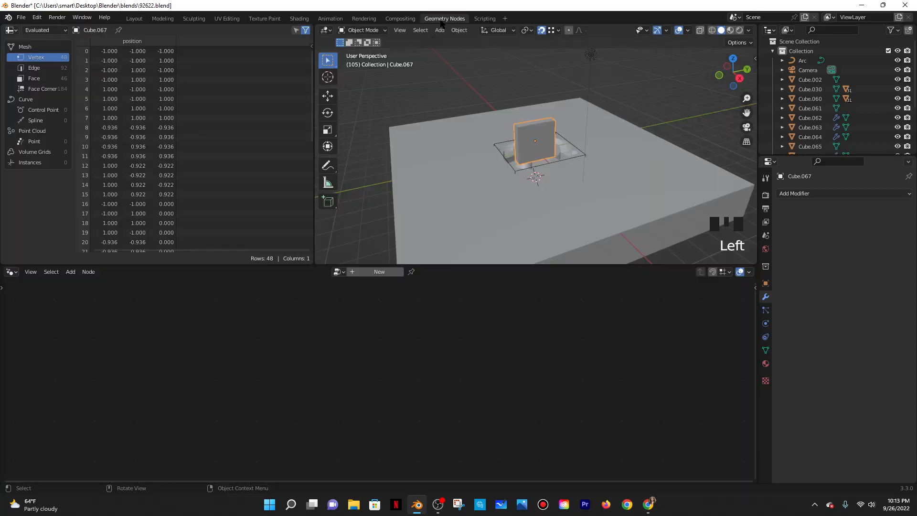
pyautogui.click(134, 19)
pyautogui.hotkey('shift', 'a')
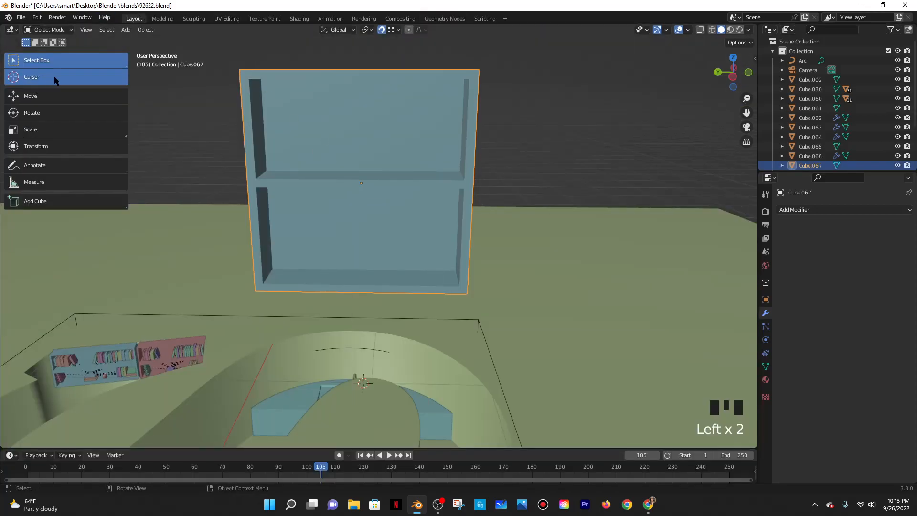
# Place the 3D cursor in the cabinet's upper compartment, add a cube there and scale it to 0.197
pyautogui.click(52, 78)
pyautogui.click(287, 152)
pyautogui.hotkey('shift', 'a')
pyautogui.moveTo(285, 165)
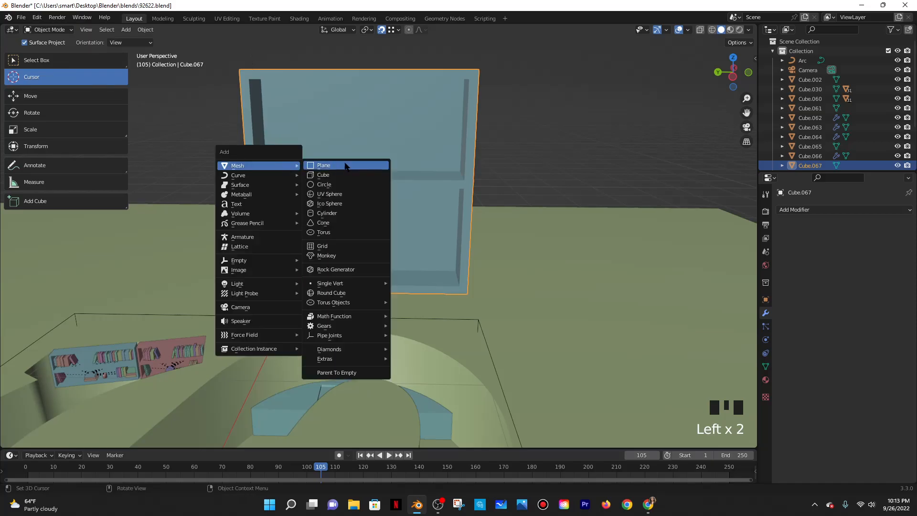
pyautogui.click(335, 175)
pyautogui.scroll(-2, 403, 172)
pyautogui.press('s')
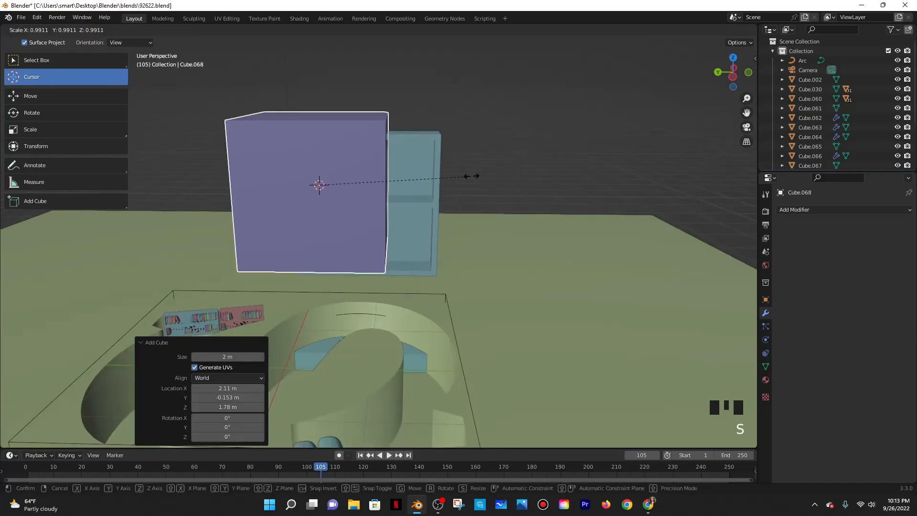
pyautogui.click(353, 181)
# Move the small cube along the Z axis within the cabinet's upper compartment
pyautogui.press('g')
pyautogui.press('z')
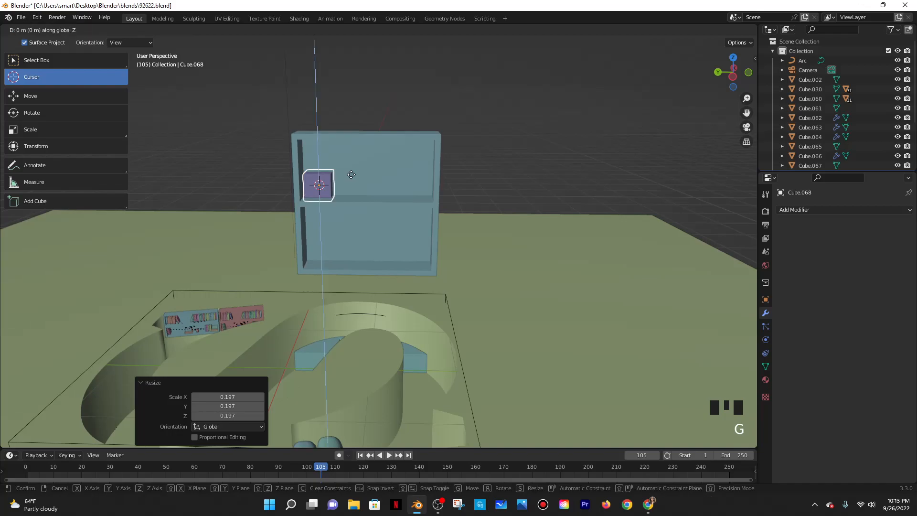
pyautogui.click(352, 171)
pyautogui.press('Tab')
pyautogui.press('Tab')
pyautogui.click(394, 30)
pyautogui.click(380, 30)
# Switch to the Geometry Nodes workspace, create a new node tree for the small cube and enlarge the 3D view
pyautogui.click(438, 20)
pyautogui.click(378, 271)
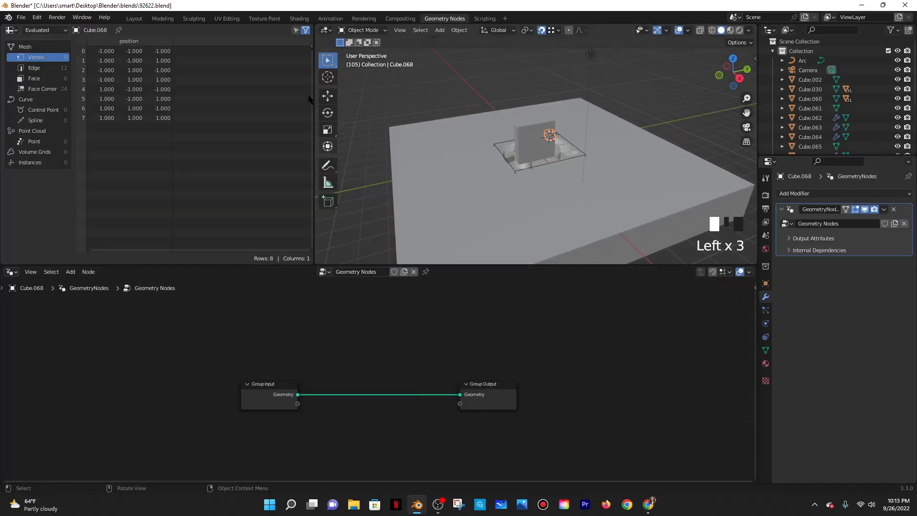
pyautogui.moveTo(314, 80); pyautogui.dragTo(71, 81)
pyautogui.scroll(-3, 380, 105)
pyautogui.moveTo(383, 108); pyautogui.dragTo(465, 206, button='middle')
pyautogui.scroll(4, 457, 201)
# Disconnect the Group Input, add a Cone mesh primitive node and connect its Mesh output to the Group Output
pyautogui.click(385, 409)
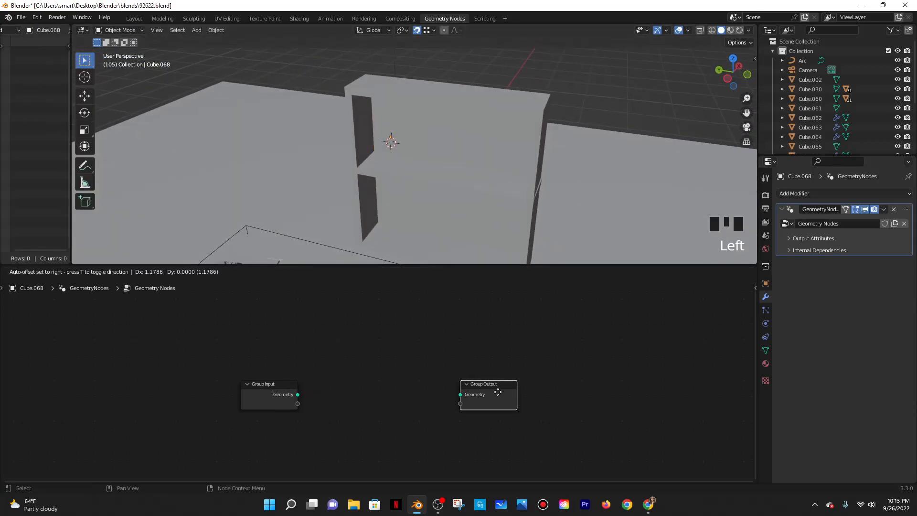
pyautogui.scroll(3, 342, 348)
pyautogui.click(88, 271)
pyautogui.click(71, 271)
pyautogui.moveTo(88, 382)
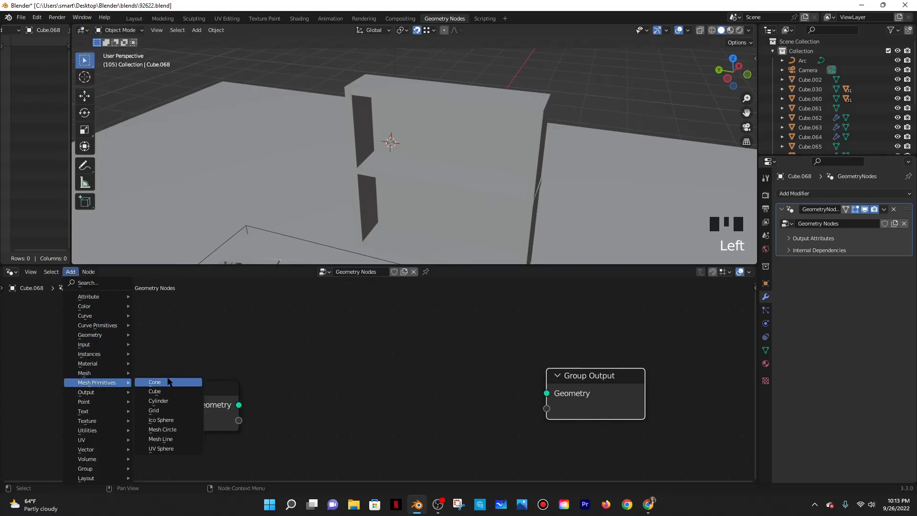
pyautogui.click(191, 382)
pyautogui.click(376, 335)
pyautogui.moveTo(453, 353); pyautogui.dragTo(554, 394)
pyautogui.moveTo(578, 395); pyautogui.dragTo(575, 372)
pyautogui.moveTo(391, 393); pyautogui.dragTo(377, 348)
# Set the Cone node's top radius to 1.4 m and its depth to 3.2 m
pyautogui.scroll(3, 377, 348)
pyautogui.moveTo(469, 443); pyautogui.dragTo(484, 376, button='middle')
pyautogui.moveTo(407, 393); pyautogui.dragTo(442, 393)
pyautogui.moveTo(406, 432); pyautogui.dragTo(406, 414)
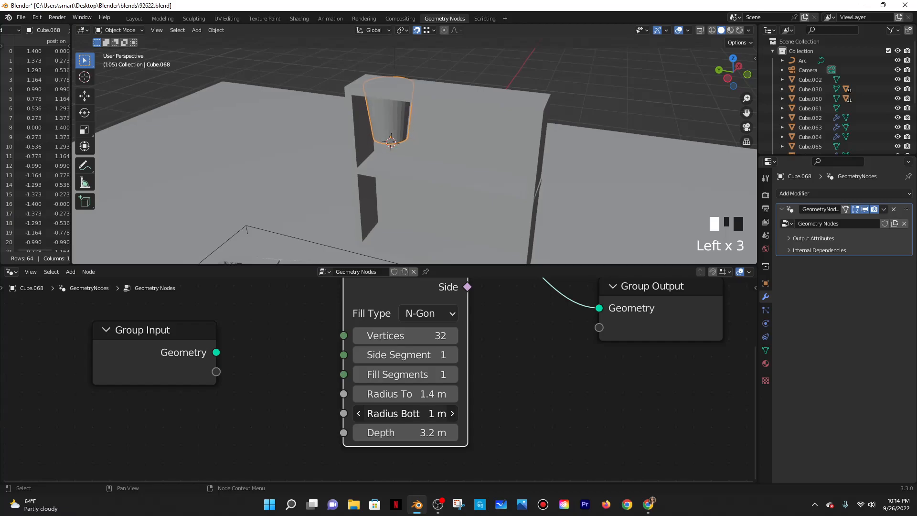
# Move the cone object down along the Z axis toward the middle shelf
pyautogui.scroll(-2, 395, 172)
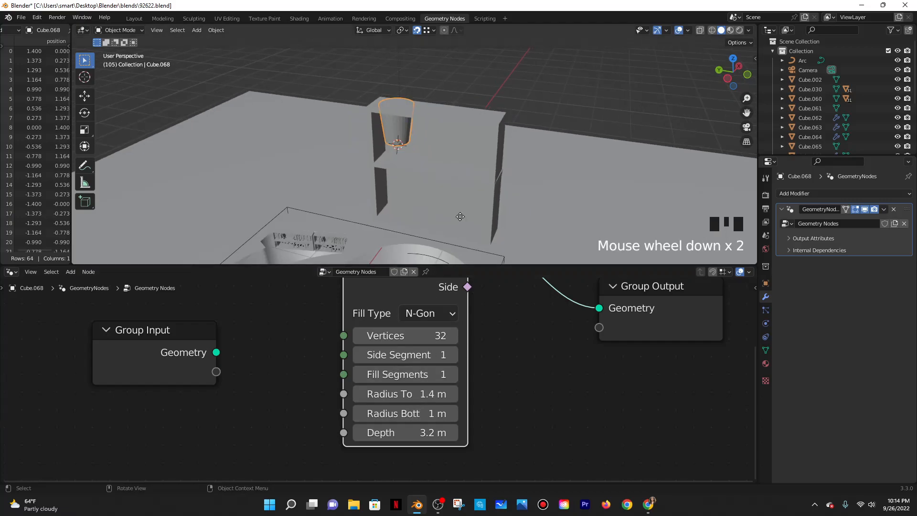
pyautogui.press('g')
pyautogui.press('z')
pyautogui.click(457, 232)
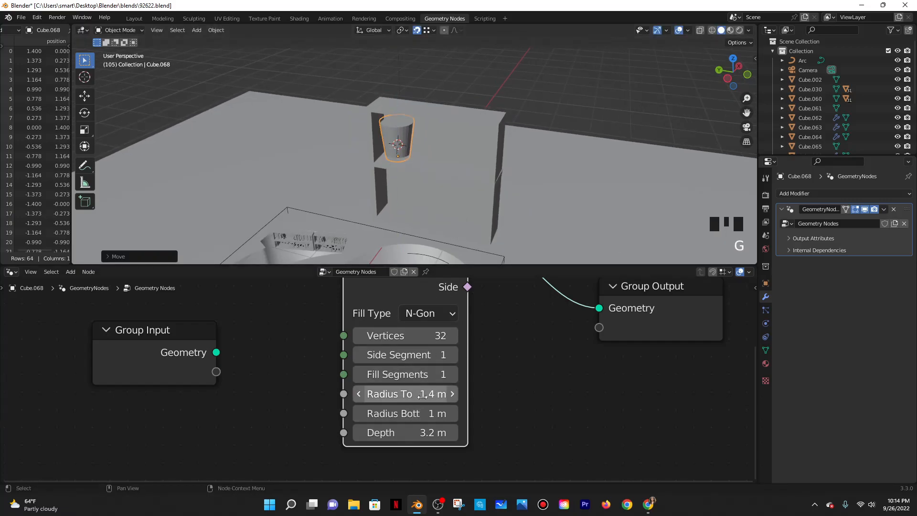
# Set the Cone node's depth to 2.6 m
pyautogui.click(428, 433)
pyautogui.write('1.3')
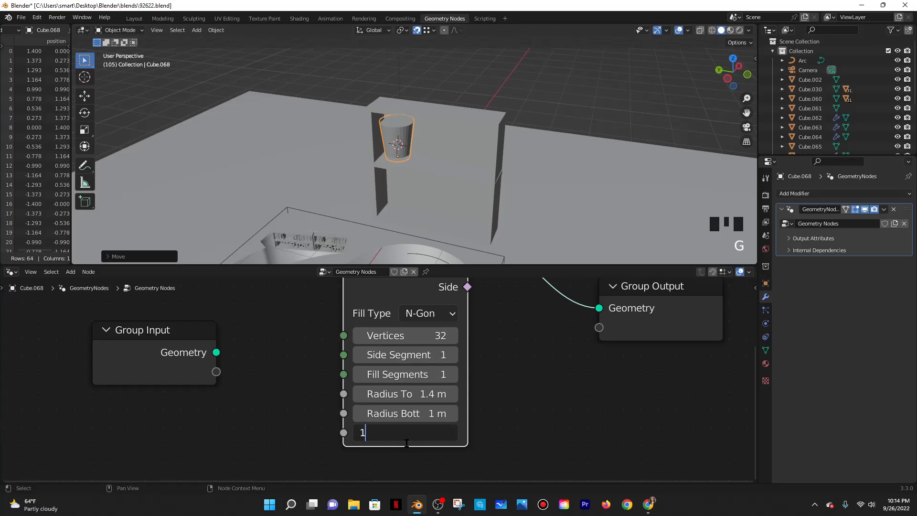
pyautogui.click(407, 443)
pyautogui.click(400, 437)
pyautogui.write('2.3')
pyautogui.click(400, 435)
pyautogui.click(418, 432)
pyautogui.write('2.6')
pyautogui.click(418, 413)
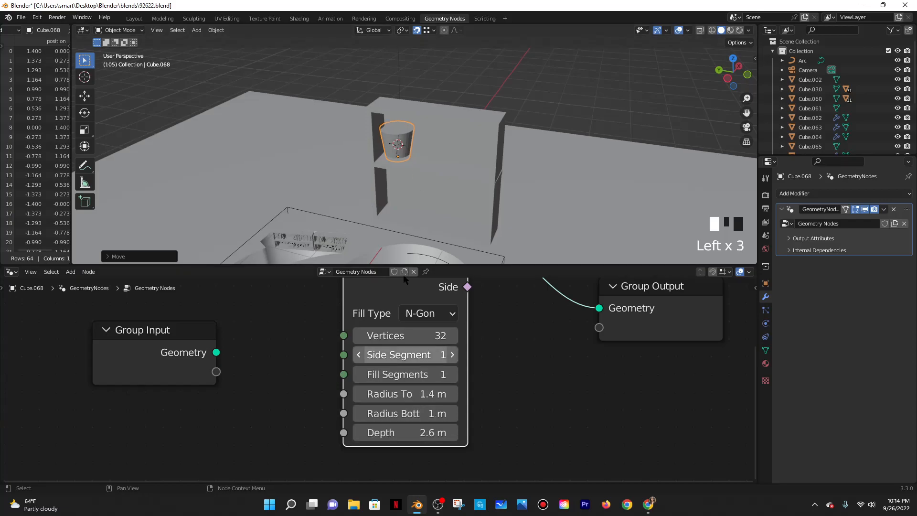
# Reduce the Cone node's top radius to 1.2 m
pyautogui.moveTo(477, 158); pyautogui.dragTo(482, 129, button='middle')
pyautogui.scroll(3, 456, 129)
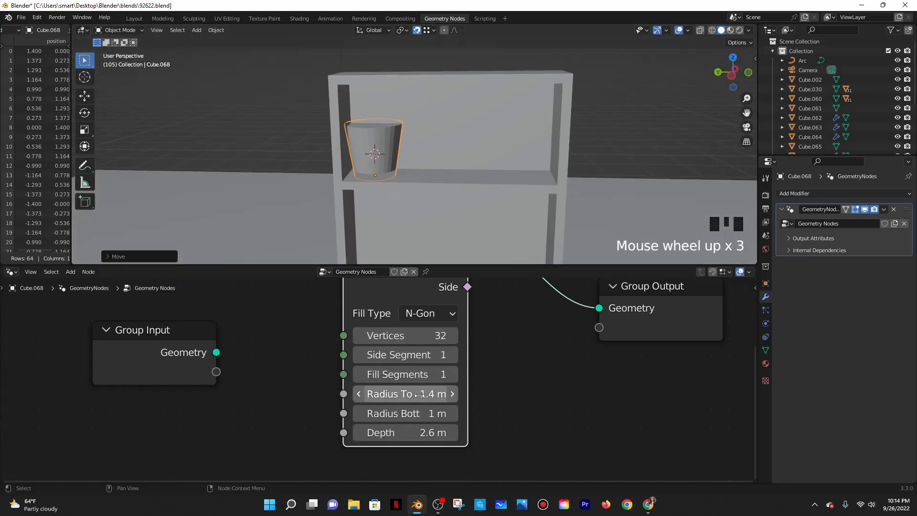
pyautogui.moveTo(406, 393)
pyautogui.mouseDown()
pyautogui.moveTo(382, 393)
pyautogui.moveTo(424, 393)
pyautogui.moveTo(396, 393)
pyautogui.mouseUp()
pyautogui.scroll(-1, 387, 170)
# Turn off snapping and raise the cup along Z so that its base rests on the middle shelf
pyautogui.press('Tab')
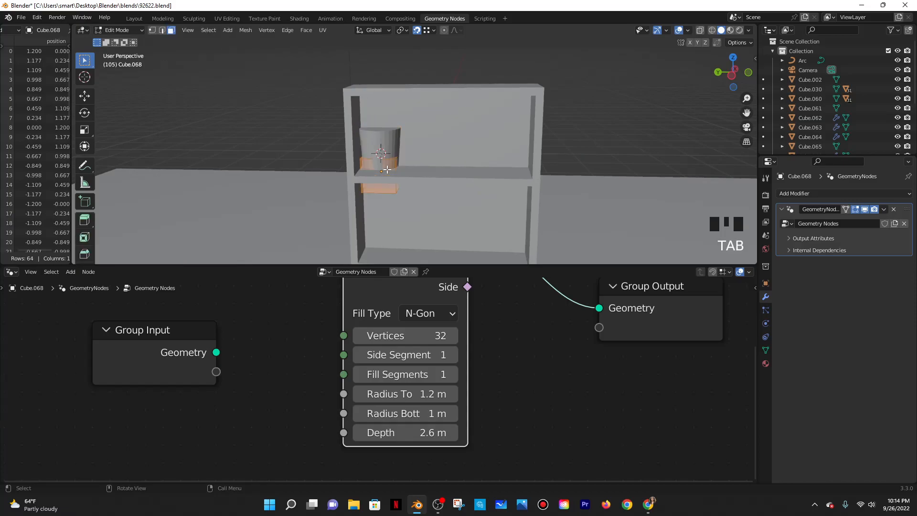
pyautogui.press('Tab')
pyautogui.click(418, 31)
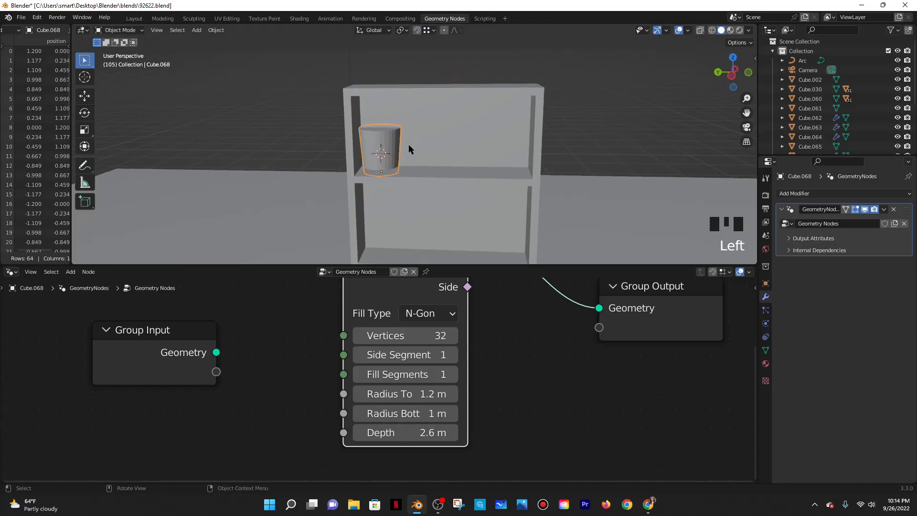
pyautogui.press('g')
pyautogui.press('z')
pyautogui.click(420, 143)
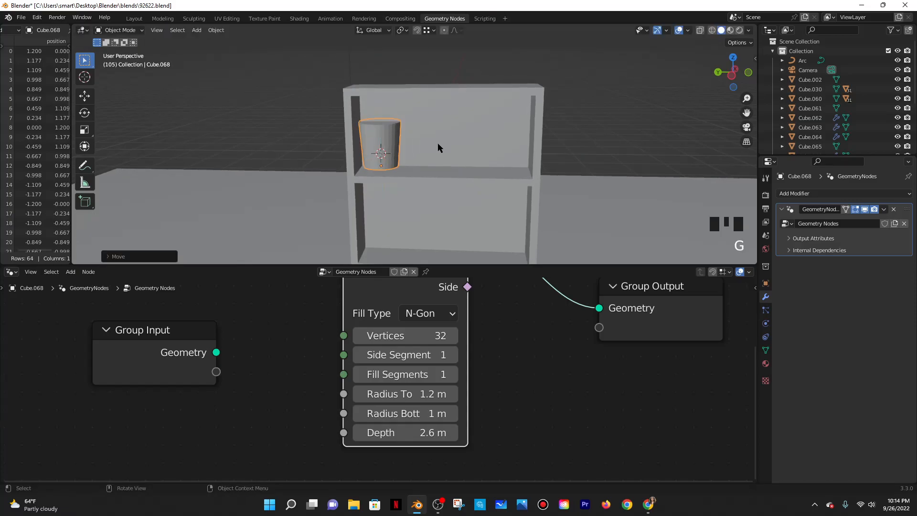
# Set the Cone node's fill type to None to make the cup hollow
pyautogui.press('Home')
pyautogui.scroll(3, 410, 157)
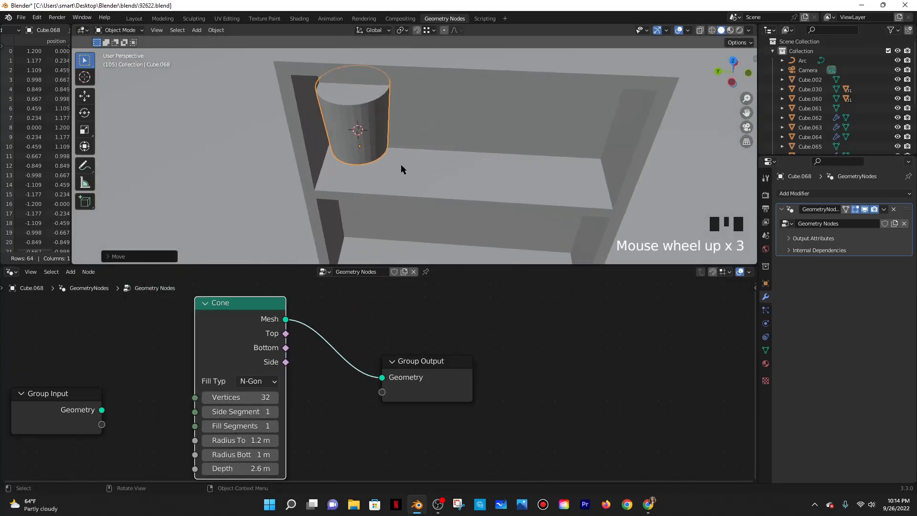
pyautogui.press('Tab')
pyautogui.click(258, 381)
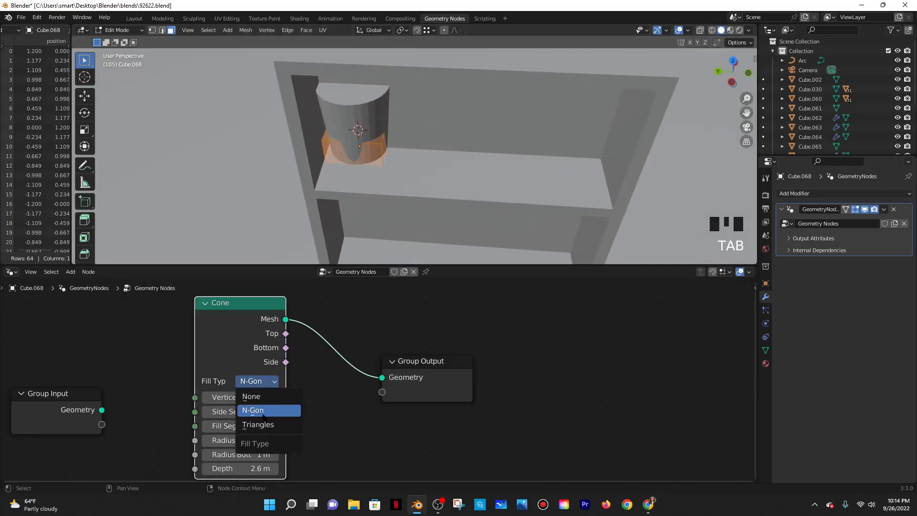
pyautogui.click(251, 395)
pyautogui.press('Tab')
pyautogui.moveTo(394, 136); pyautogui.dragTo(395, 131, button='middle')
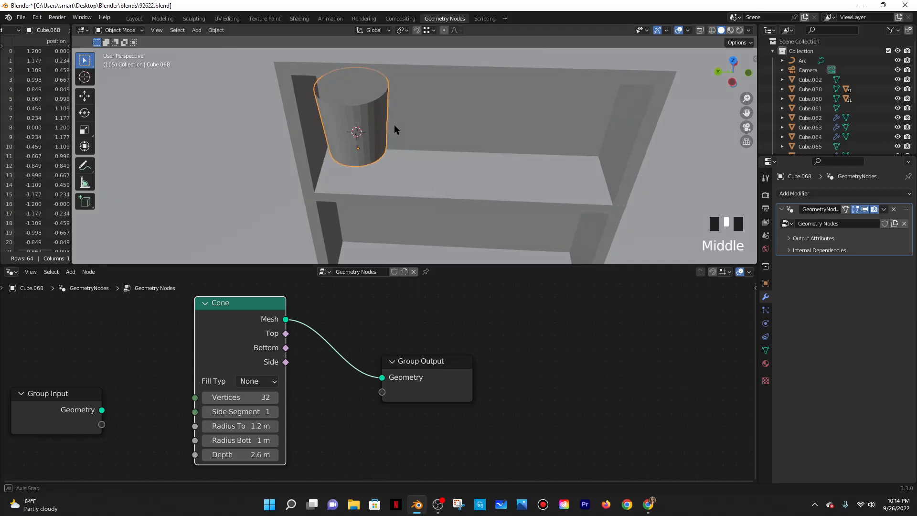
# Move the cup along the X and Y axes to place it within the cabinet's upper compartment
pyautogui.scroll(-2, 395, 128)
pyautogui.press('g')
pyautogui.press('x')
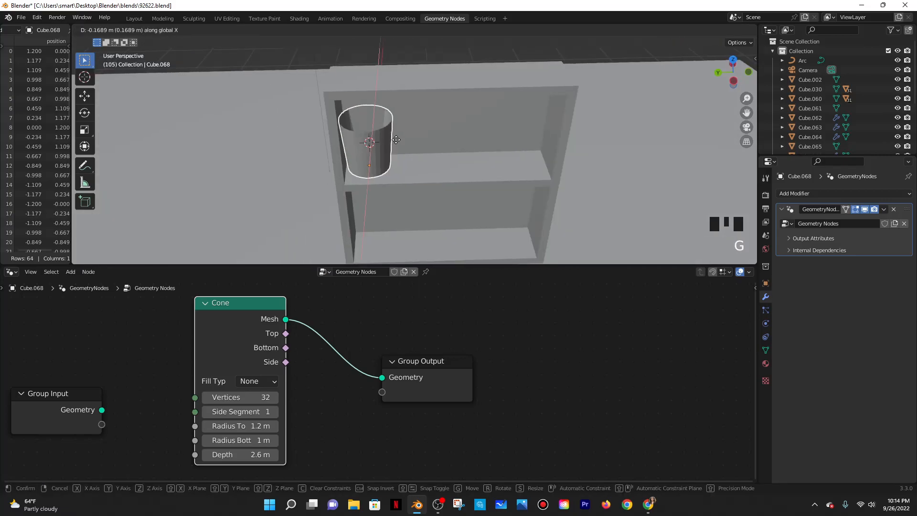
pyautogui.click(402, 142)
pyautogui.press('g')
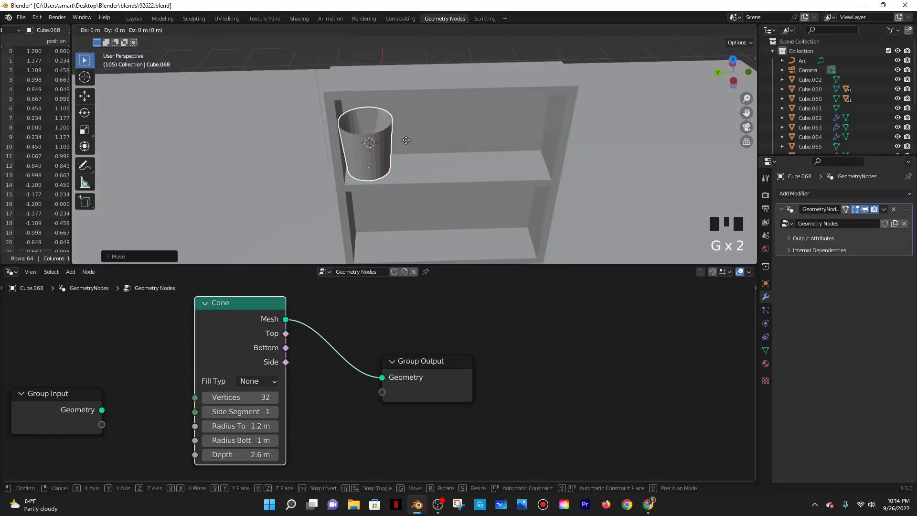
pyautogui.press('y')
pyautogui.click(417, 171)
# Scale the cup down slightly on the middle shelf
pyautogui.moveTo(401, 157); pyautogui.dragTo(431, 122, button='middle')
pyautogui.press('s')
pyautogui.click(403, 157)
pyautogui.scroll(-4, 425, 144)
pyautogui.scroll(1, 425, 145)
pyautogui.scroll(2, 425, 145)
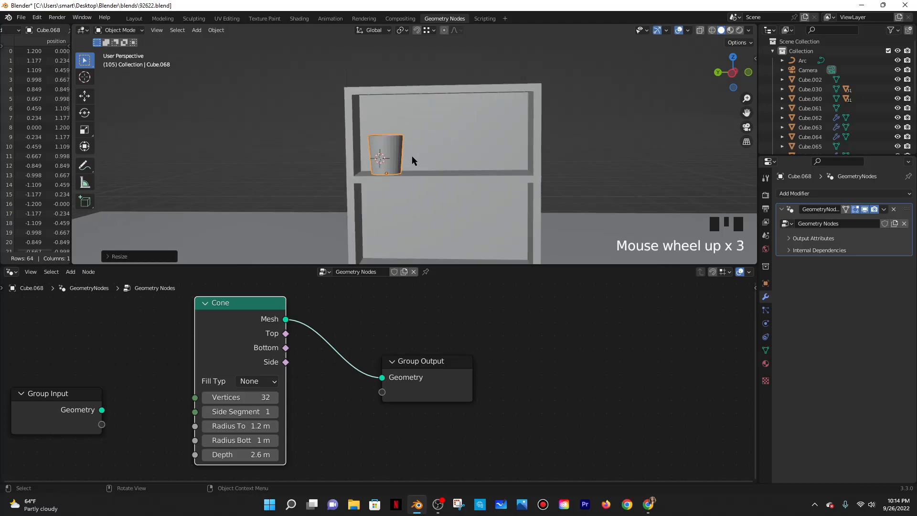
# Apply the cup's Geometry Nodes modifier and shade the cup smooth
pyautogui.scroll(-3, 411, 155)
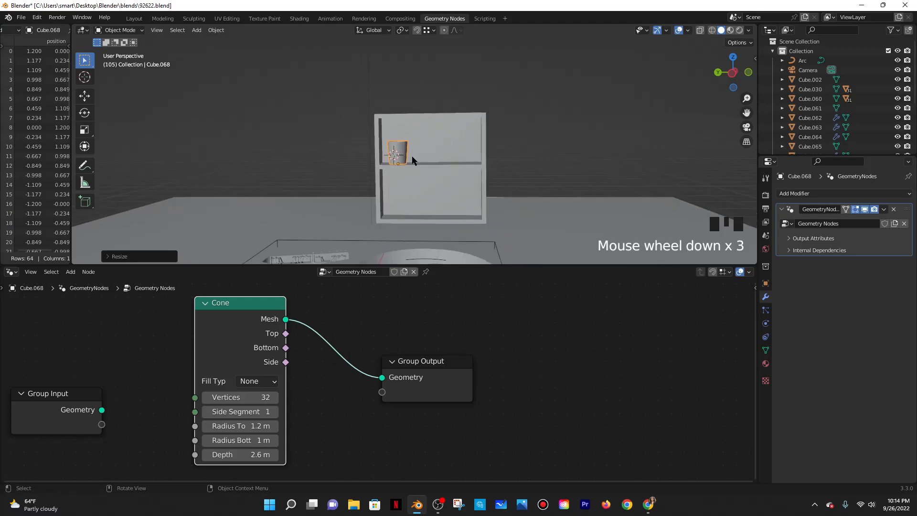
pyautogui.scroll(4, 412, 156)
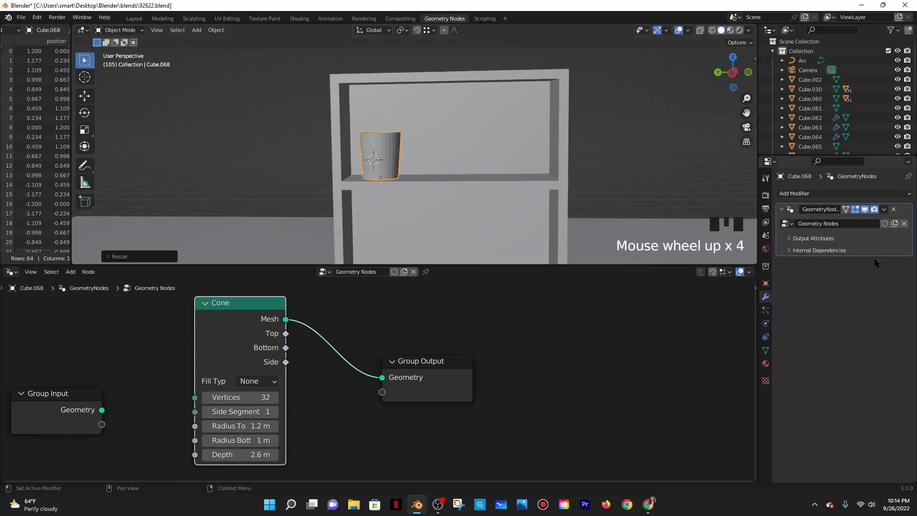
pyautogui.click(882, 210)
pyautogui.click(842, 220)
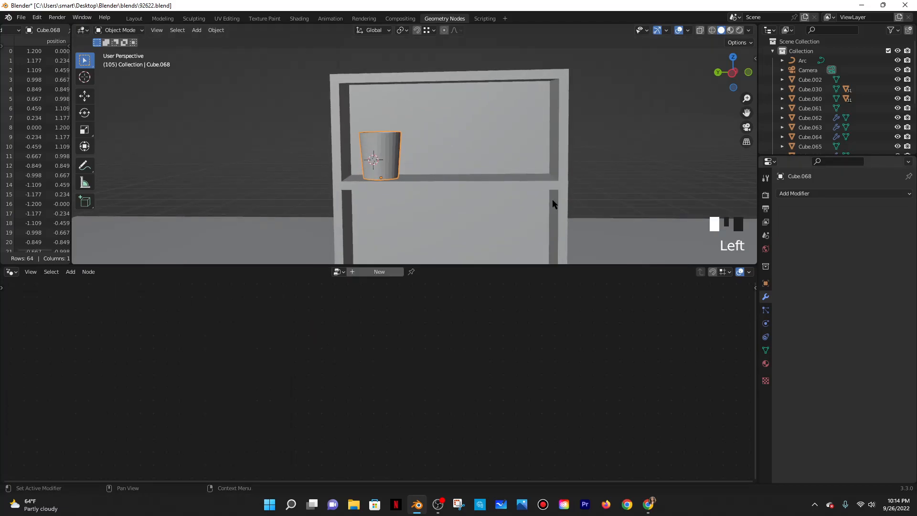
pyautogui.rightClick(380, 144)
pyautogui.click(379, 143)
# Select the edge loop around the cup's open bottom in Edit Mode, close it with a face and return to Object Mode
pyautogui.moveTo(416, 168)
pyautogui.mouseDown(button='middle')
pyautogui.moveTo(431, 192)
pyautogui.moveTo(430, 158)
pyautogui.mouseUp(button='middle')
pyautogui.scroll(3, 416, 161)
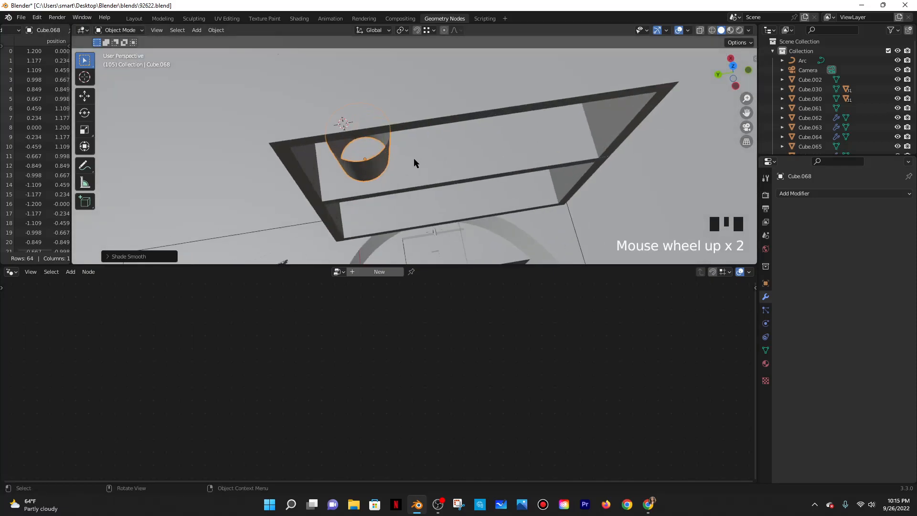
pyautogui.press('Tab')
pyautogui.click(341, 193)
pyautogui.keyDown('alt'); pyautogui.click(345, 137); pyautogui.keyUp('alt')
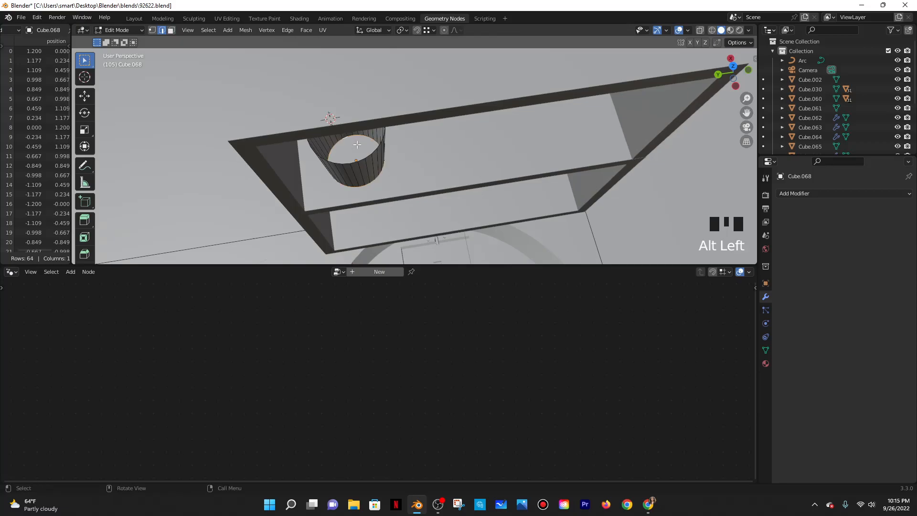
pyautogui.press('Tab')
pyautogui.moveTo(397, 148)
pyautogui.mouseDown(button='middle')
pyautogui.moveTo(384, 133)
pyautogui.moveTo(393, 146)
pyautogui.mouseUp(button='middle')
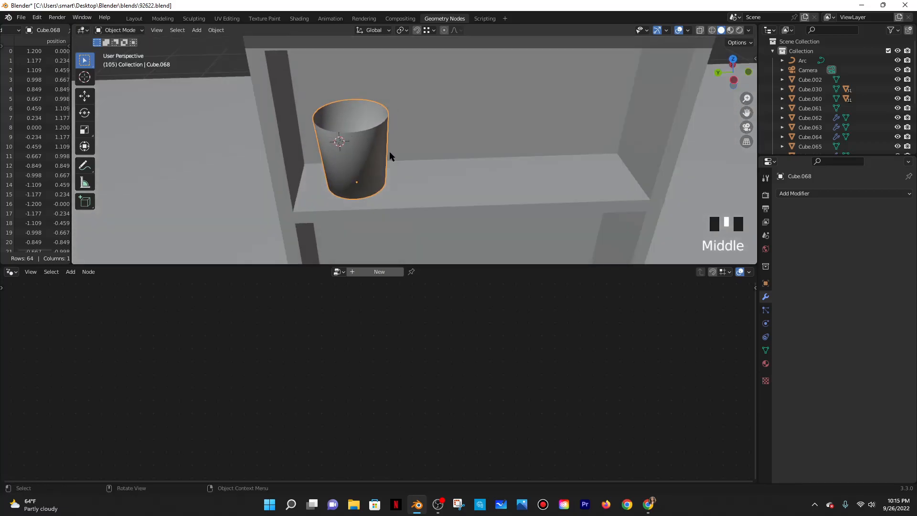
# Add a Solidify modifier to the cup with 0.11 m thickness and Even Thickness enabled, and apply it
pyautogui.click(802, 193)
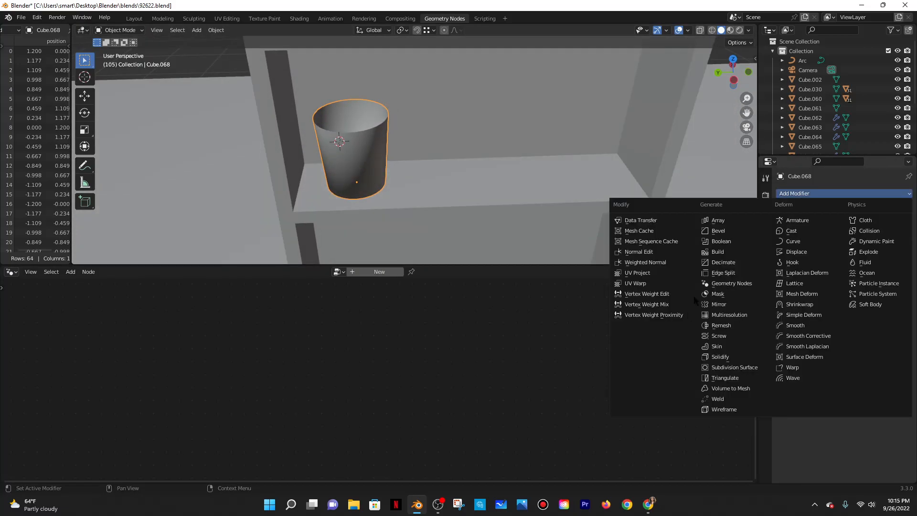
pyautogui.click(719, 356)
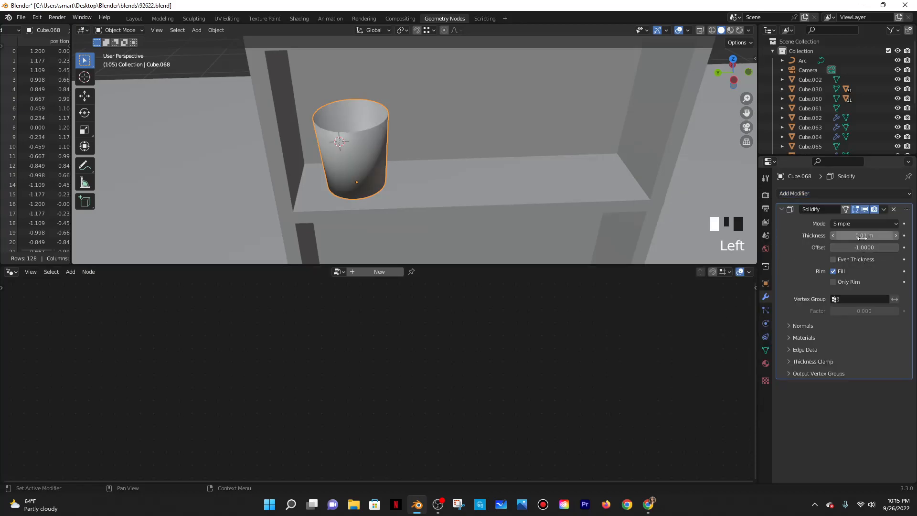
pyautogui.moveTo(855, 236); pyautogui.dragTo(874, 236)
pyautogui.click(853, 244)
pyautogui.click(807, 242)
pyautogui.click(833, 260)
pyautogui.moveTo(595, 176); pyautogui.dragTo(591, 217, button='middle')
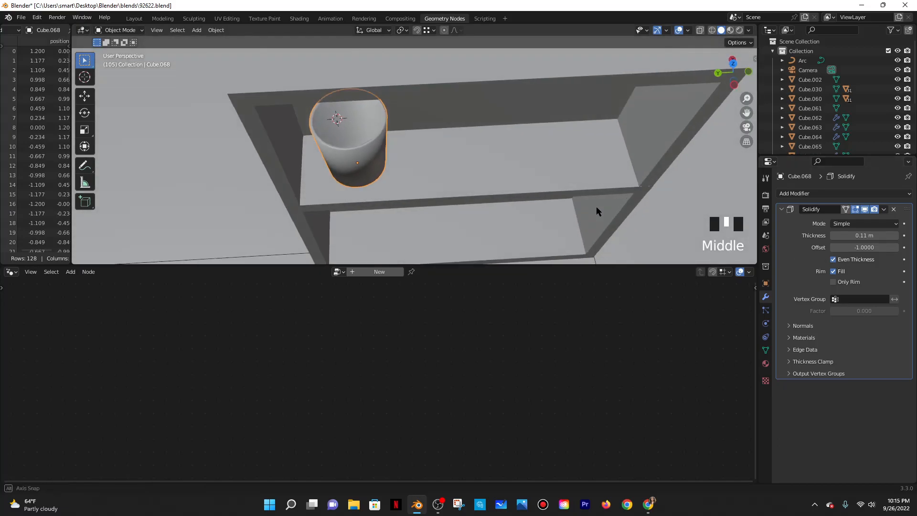
pyautogui.click(893, 208)
pyautogui.moveTo(672, 210); pyautogui.dragTo(493, 153, button='middle')
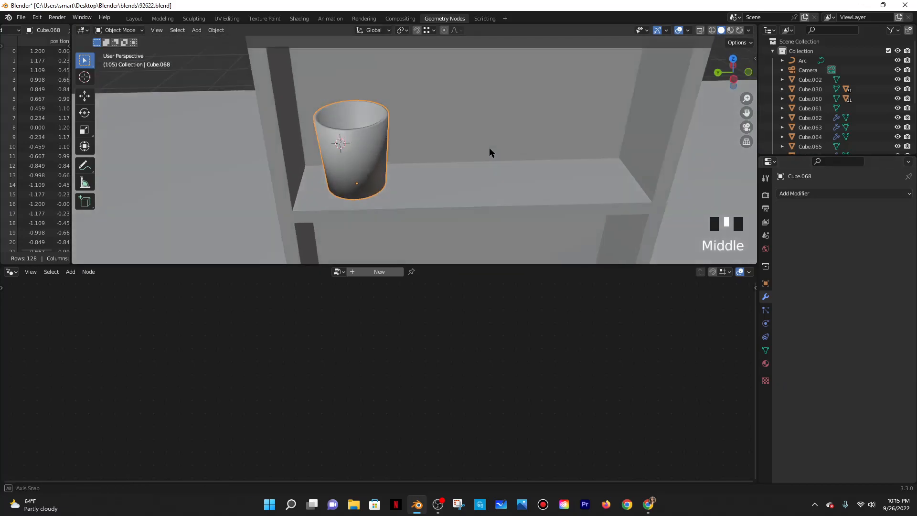
# In the Layout workspace, add an Array modifier to the cup with relative offset factors X 0 and Y 1
pyautogui.scroll(-4, 493, 154)
pyautogui.click(134, 18)
pyautogui.scroll(4, 448, 215)
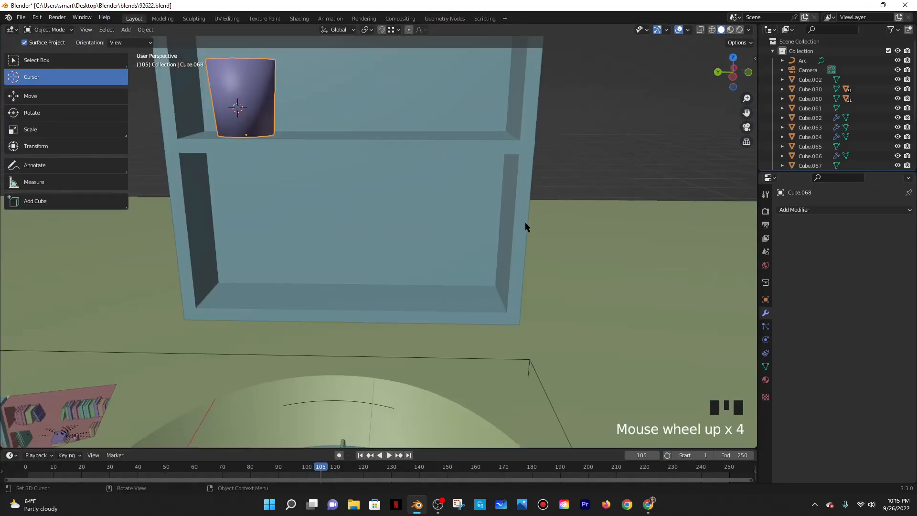
pyautogui.scroll(-1, 729, 300)
pyautogui.click(807, 210)
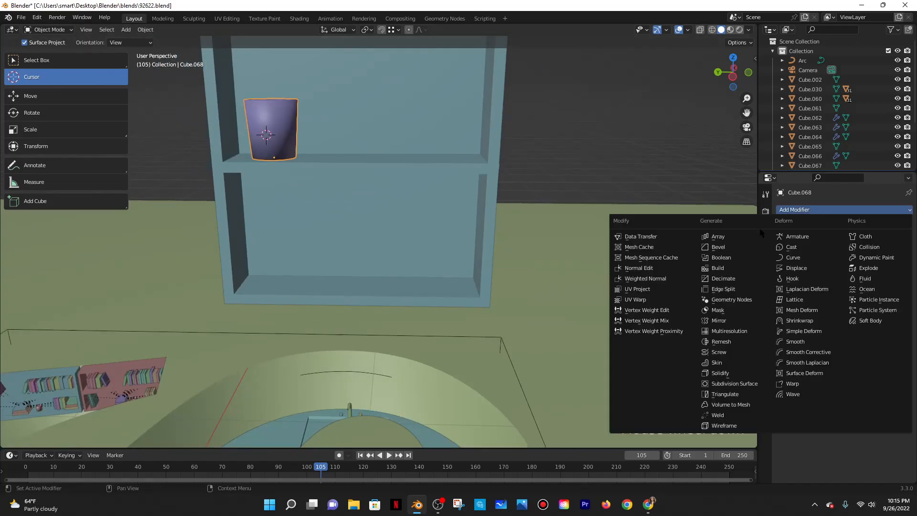
pyautogui.click(728, 238)
pyautogui.click(843, 290)
pyautogui.write('1')
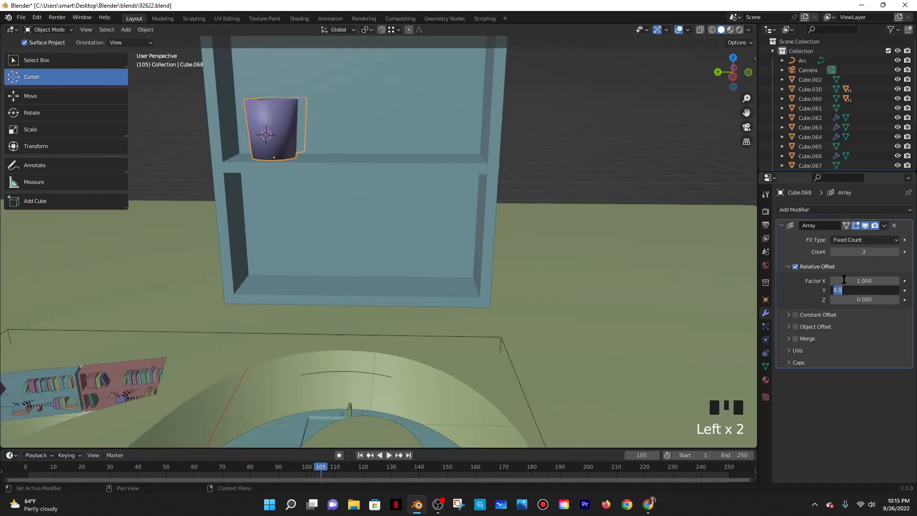
pyautogui.click(843, 280)
pyautogui.write('0')
pyautogui.click(854, 271)
# Reverse and widen the spacing of the arrayed cups by setting the relative Y offset to -1.5
pyautogui.click(850, 288)
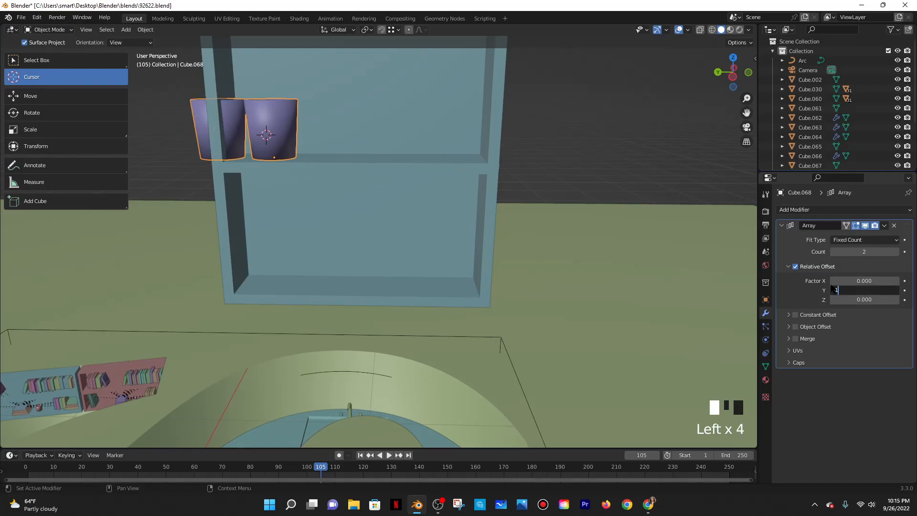
pyautogui.click(831, 286)
pyautogui.click(856, 288)
pyautogui.write('-')
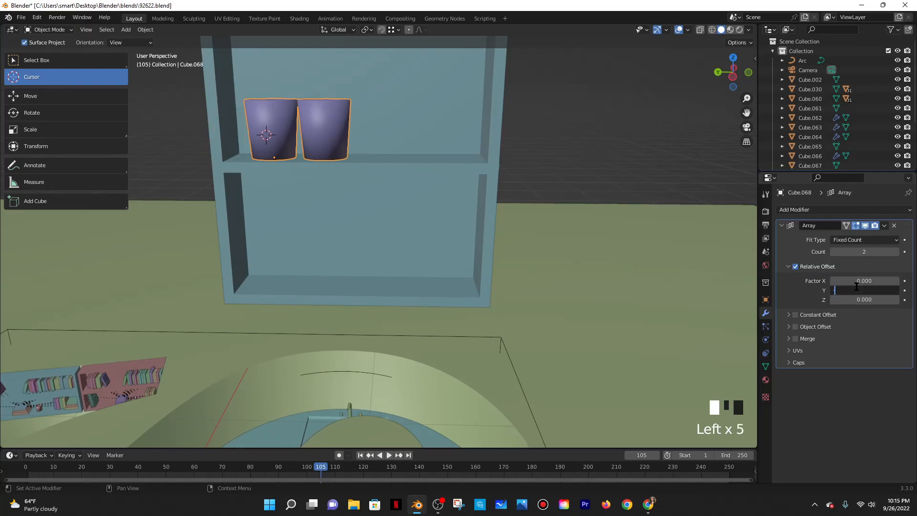
pyautogui.write('1.3')
pyautogui.press('Return')
pyautogui.click(856, 288)
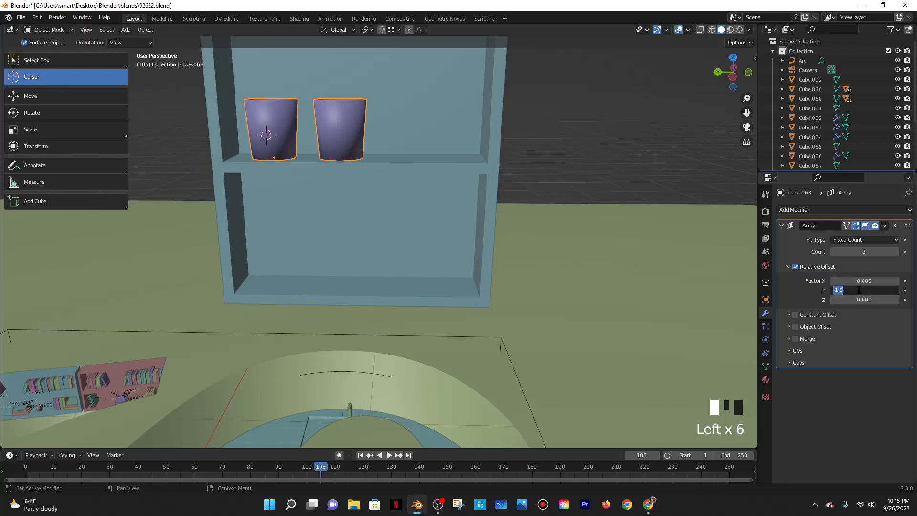
pyautogui.press('BackSpace')
pyautogui.write('-1.5')
pyautogui.press('Return')
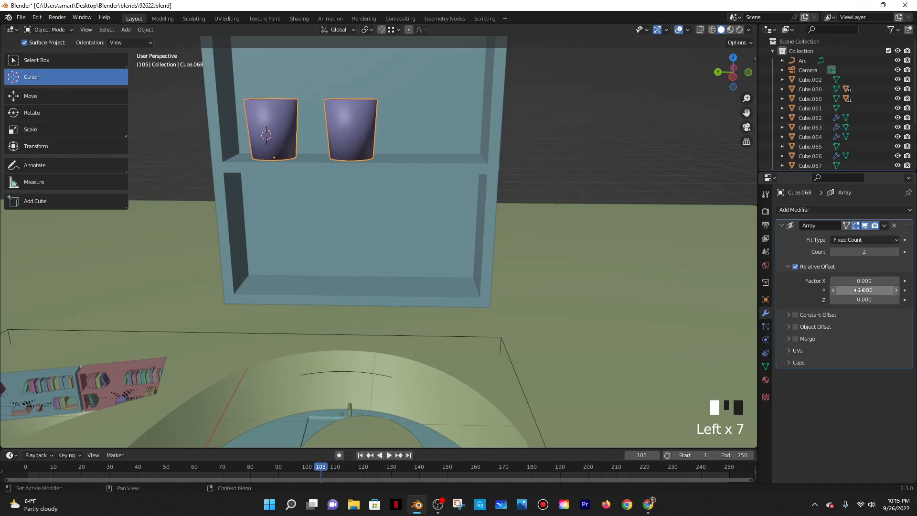
# Set the cup array's count to 3 to fill the middle shelf
pyautogui.click(863, 252)
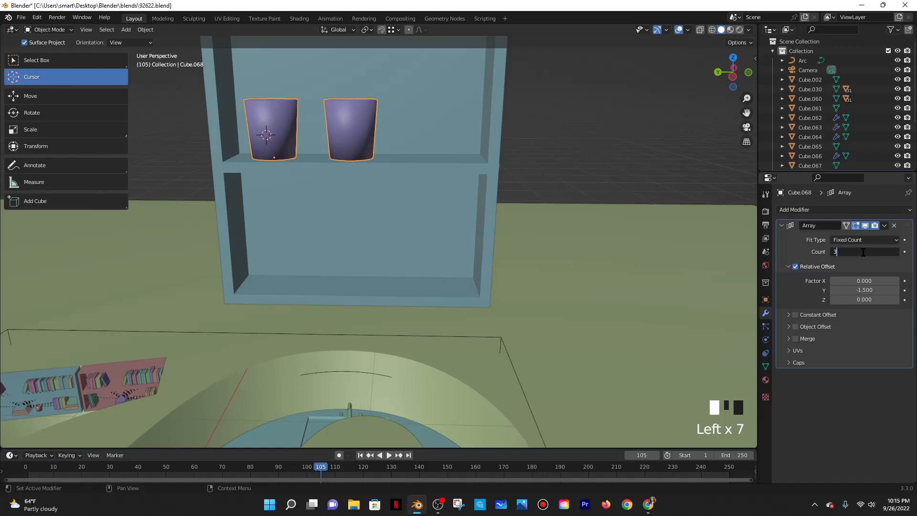
pyautogui.write('3')
pyautogui.click(863, 251)
pyautogui.scroll(-3, 303, 281)
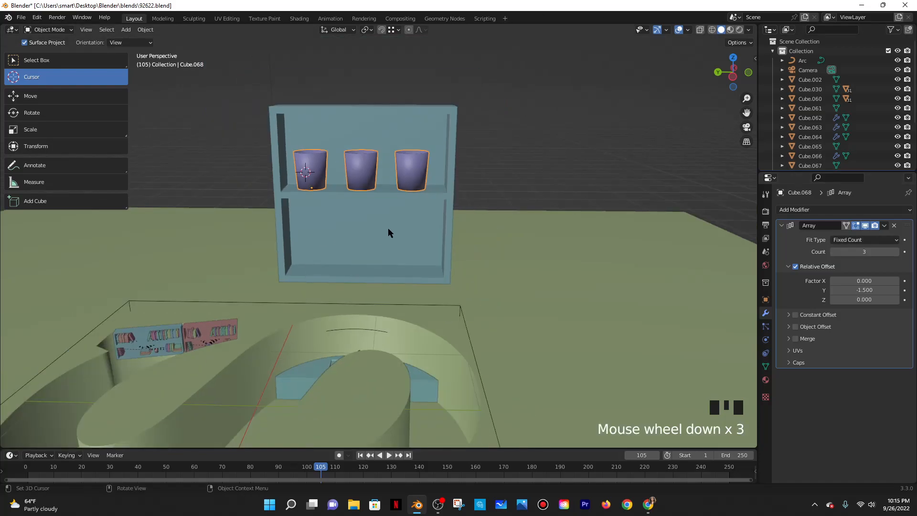
# Add a second Array modifier to the cups with relative offset factors X 0 and Z 1
pyautogui.click(782, 225)
pyautogui.click(795, 210)
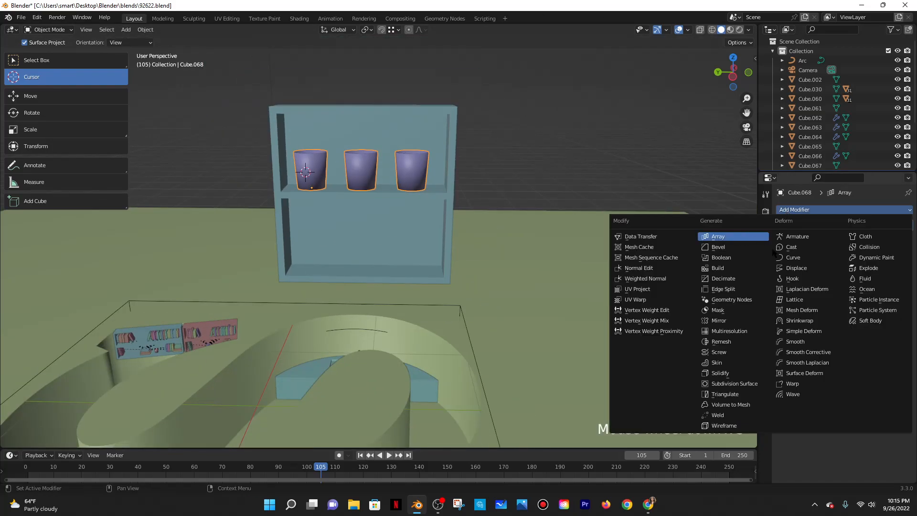
pyautogui.click(685, 235)
pyautogui.click(858, 293)
pyautogui.write('0')
pyautogui.click(845, 264)
pyautogui.click(855, 313)
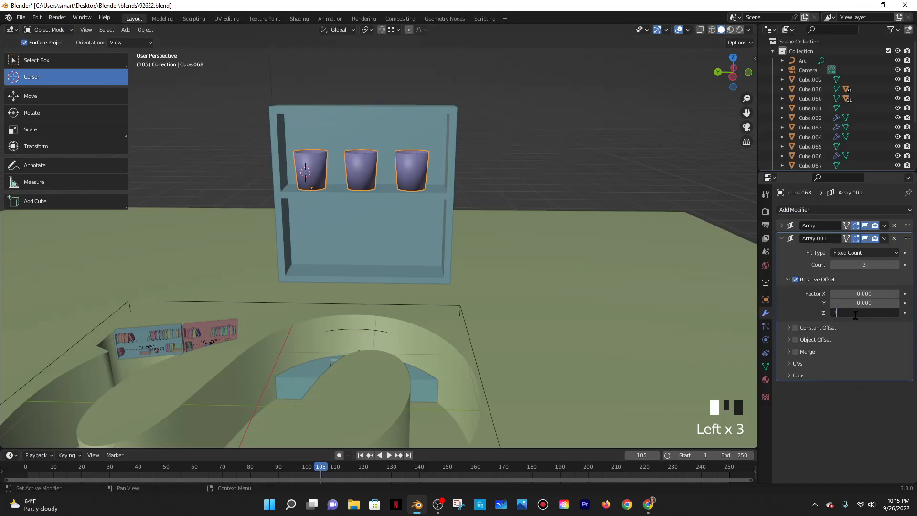
pyautogui.write('1')
pyautogui.click(885, 265)
# Try relative Z offsets of -1 and -2 on the second array to drop the copied row of cups
pyautogui.click(847, 313)
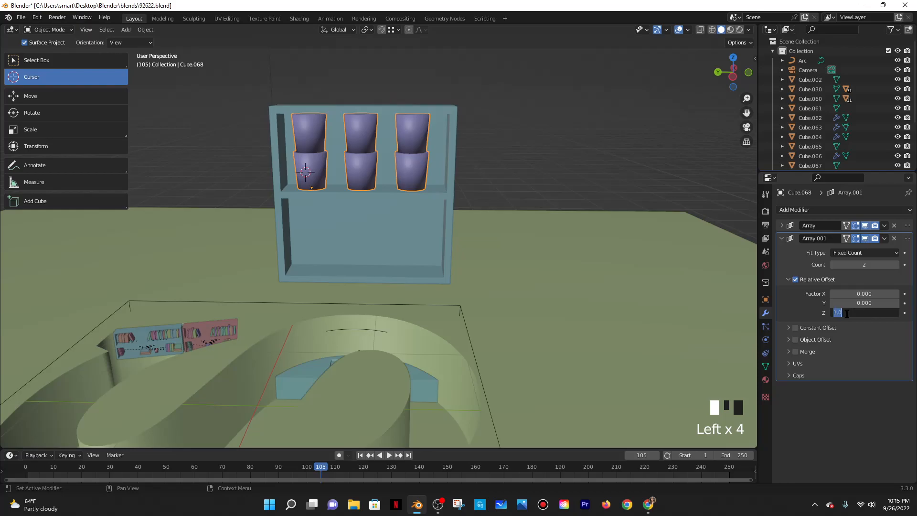
pyautogui.write('-1')
pyautogui.click(847, 313)
pyautogui.click(847, 313)
pyautogui.press('BackSpace')
pyautogui.press('Return')
pyautogui.click(853, 314)
pyautogui.write('-2')
pyautogui.click(853, 314)
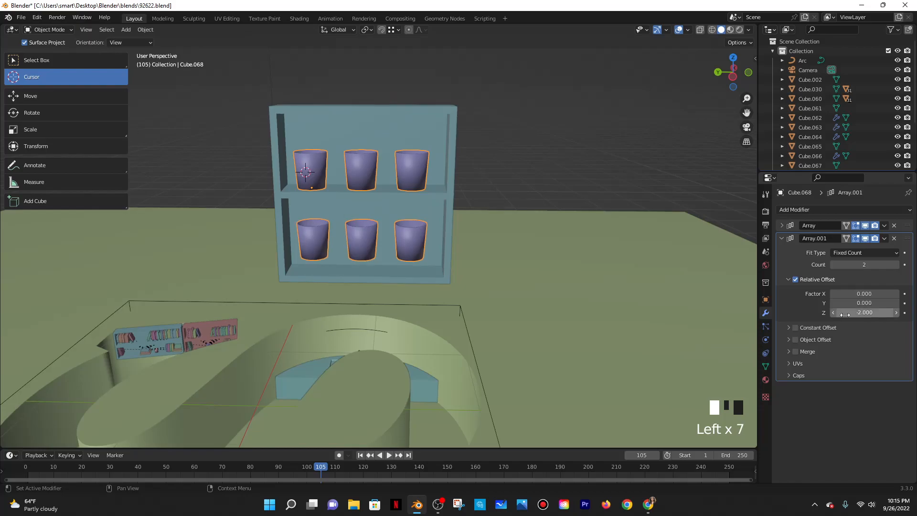
# Set the second array's relative Z offset to -2.4 so the lower row of cups meets the bottom shelf
pyautogui.click(847, 314)
pyautogui.write('*')
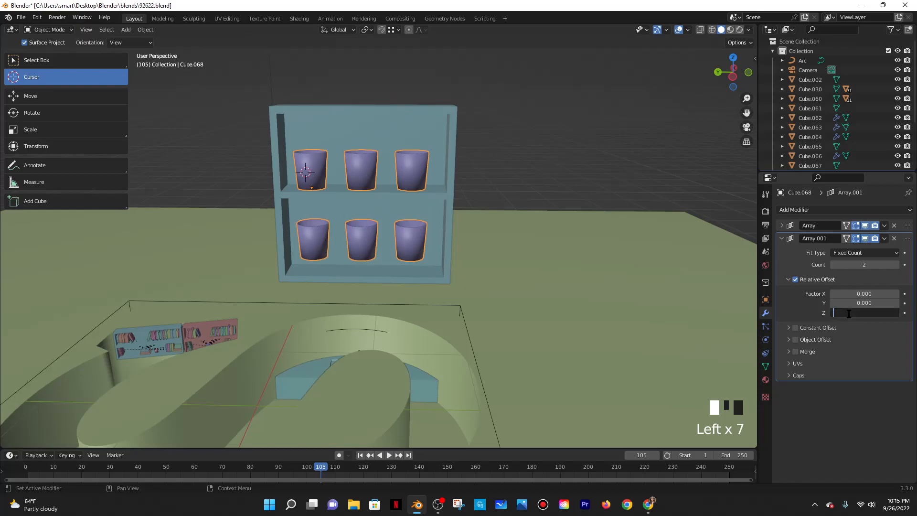
pyautogui.write('3')
pyautogui.press('Return')
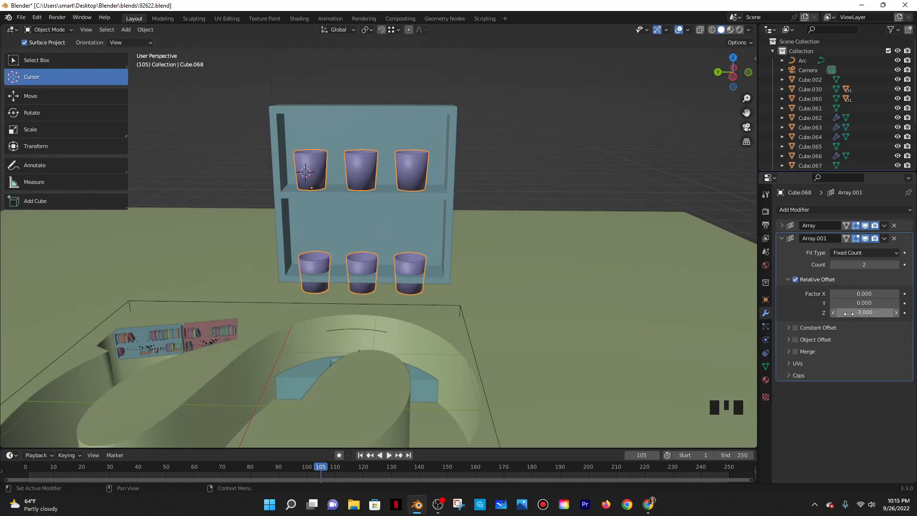
pyautogui.click(848, 313)
pyautogui.write('-2')
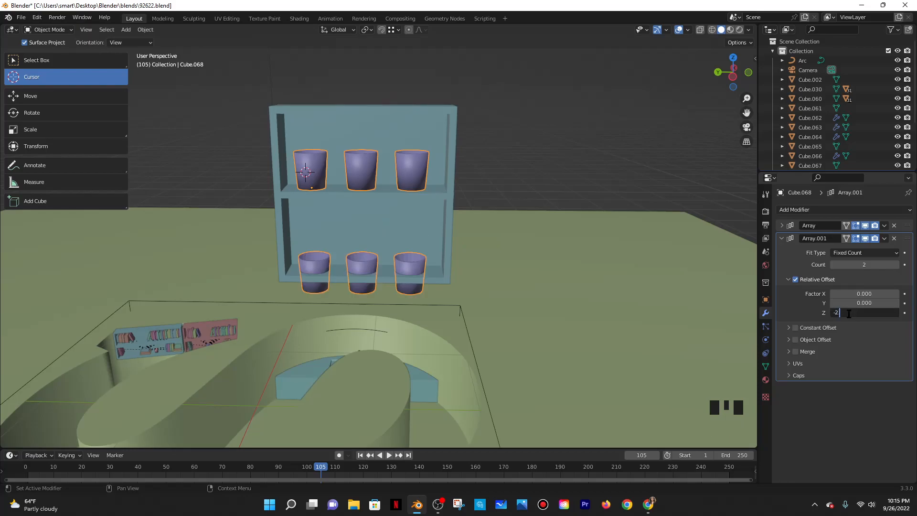
pyautogui.write('.6')
pyautogui.press('Return')
pyautogui.click(848, 313)
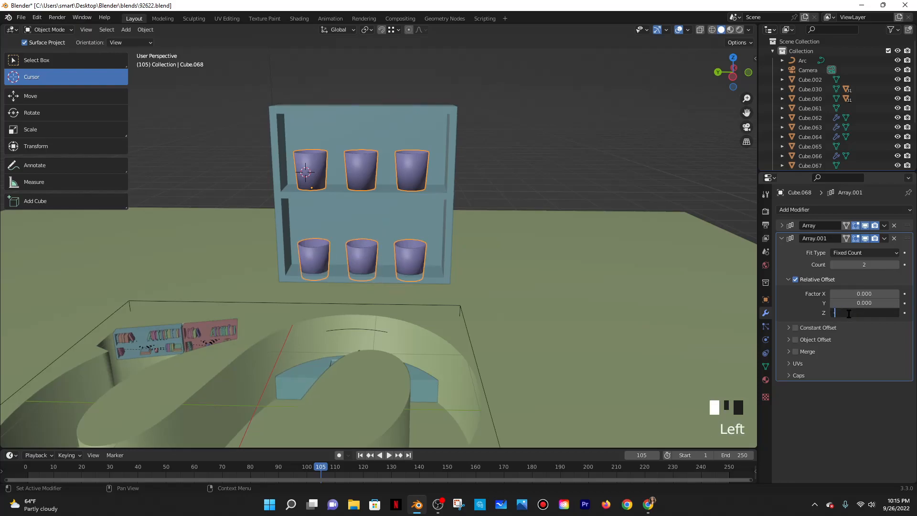
pyautogui.press('Return')
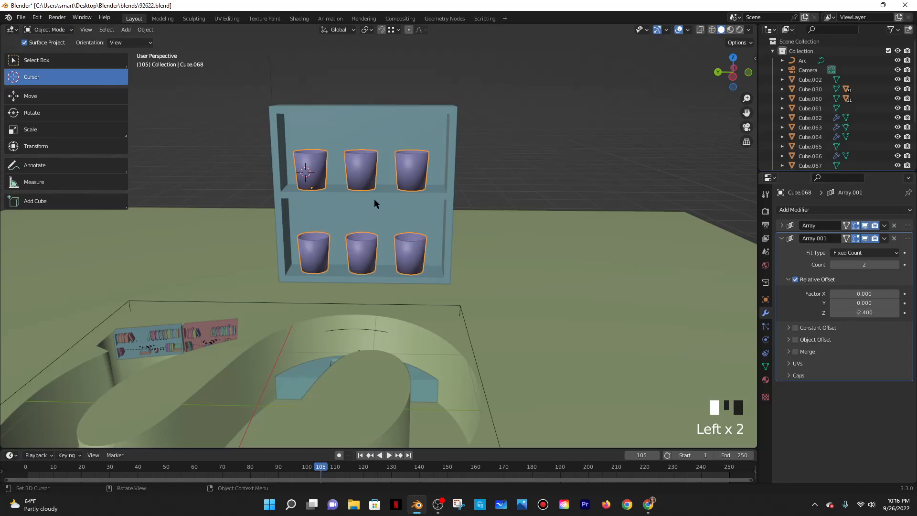
# Examine the placement and size of both rows of cups in the cabinet from several angles and distances
pyautogui.scroll(3, 406, 195)
pyautogui.moveTo(493, 189); pyautogui.dragTo(509, 166, button='middle')
pyautogui.scroll(4, 479, 308)
pyautogui.moveTo(472, 309); pyautogui.dragTo(491, 299, button='middle')
pyautogui.scroll(-12, 409, 312)
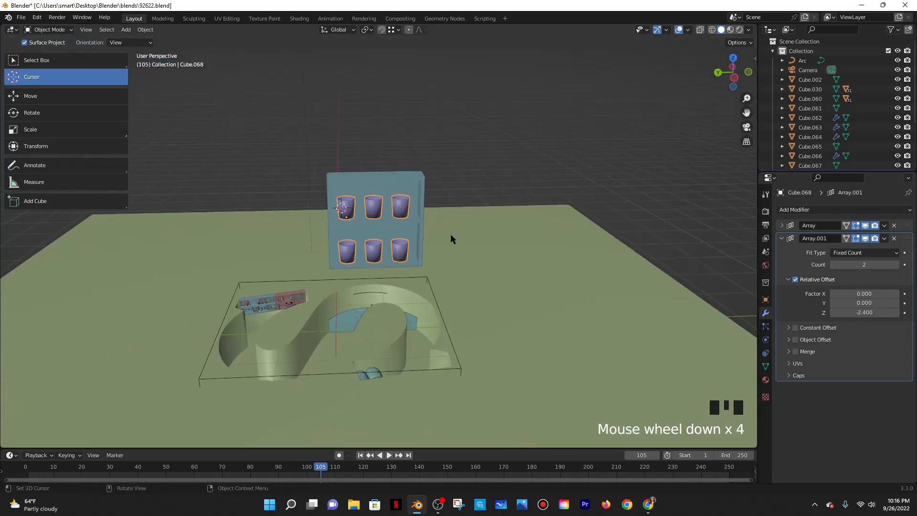
pyautogui.moveTo(450, 234); pyautogui.dragTo(416, 205, button='middle')
pyautogui.scroll(4, 417, 203)
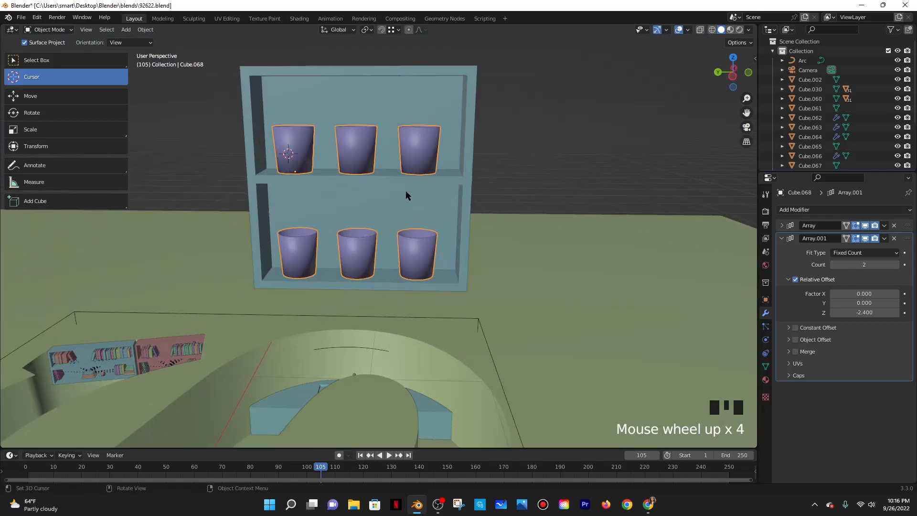
pyautogui.scroll(-2, 389, 164)
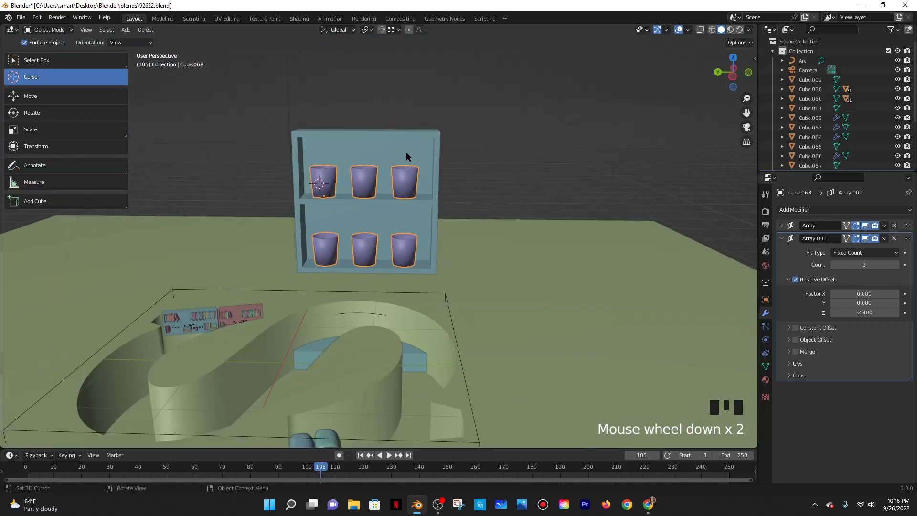
pyautogui.scroll(-3, 399, 151)
pyautogui.scroll(4, 397, 154)
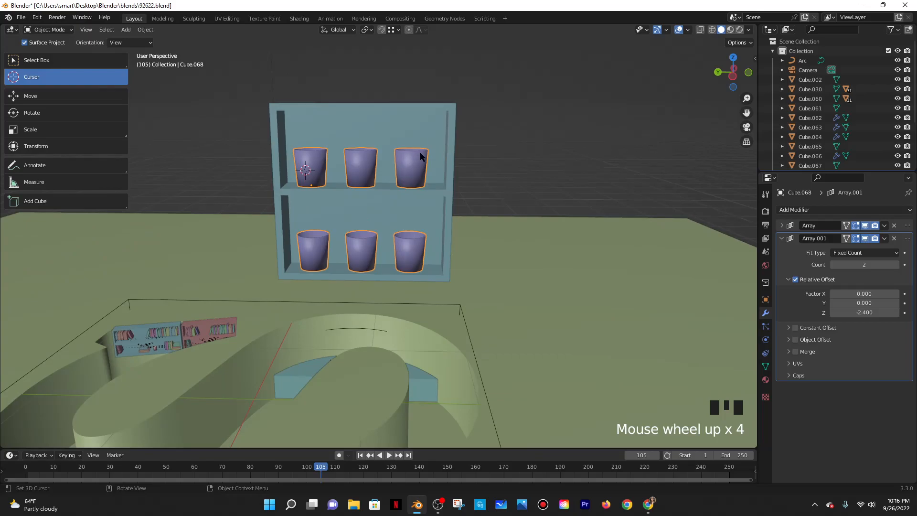
pyautogui.scroll(-2, 420, 153)
pyautogui.scroll(4, 421, 152)
pyautogui.scroll(-5, 421, 152)
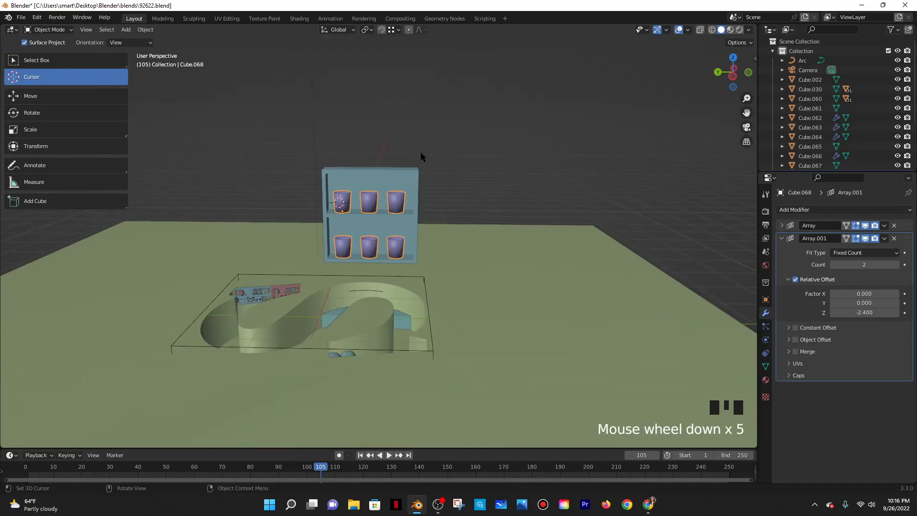
pyautogui.scroll(4, 421, 151)
pyautogui.scroll(-2, 422, 154)
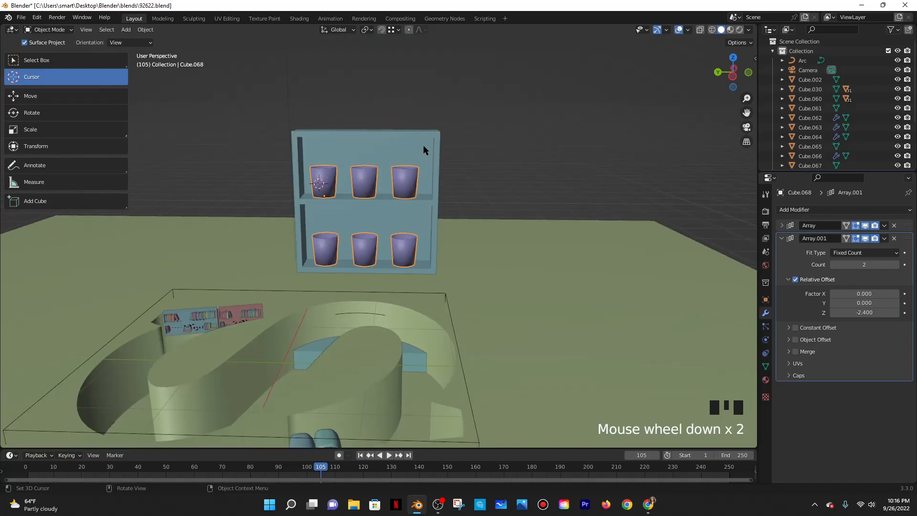
# Scale the arrayed cups up by about 1.107 and adjust their height along Z to fit the shelves
pyautogui.press('s')
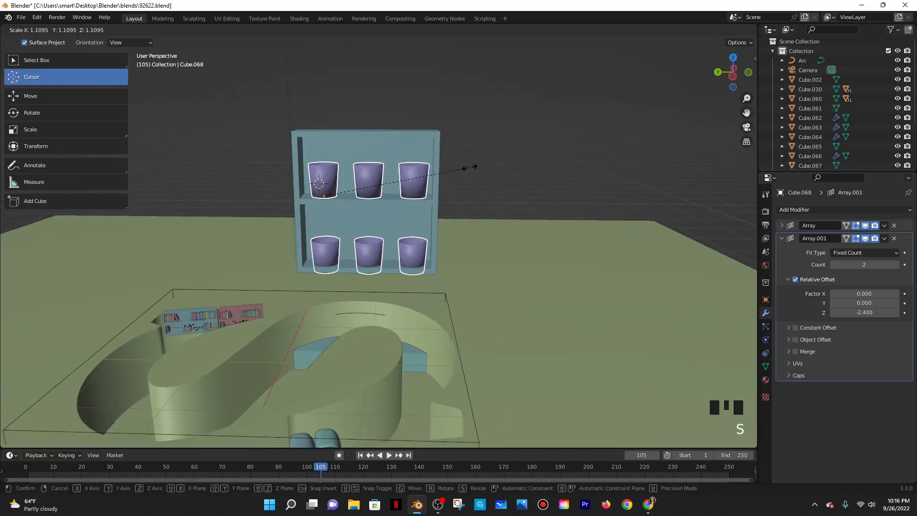
pyautogui.click(469, 166)
pyautogui.press('g')
pyautogui.press('z')
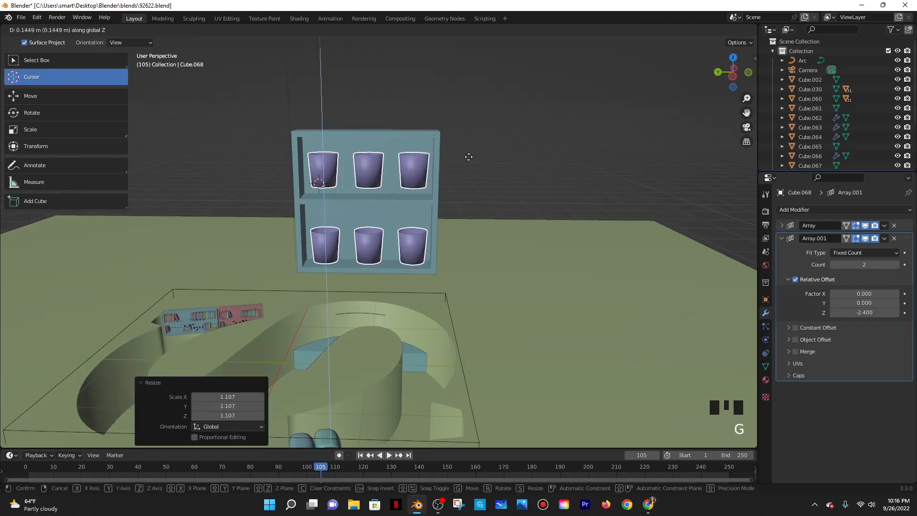
pyautogui.click(466, 153)
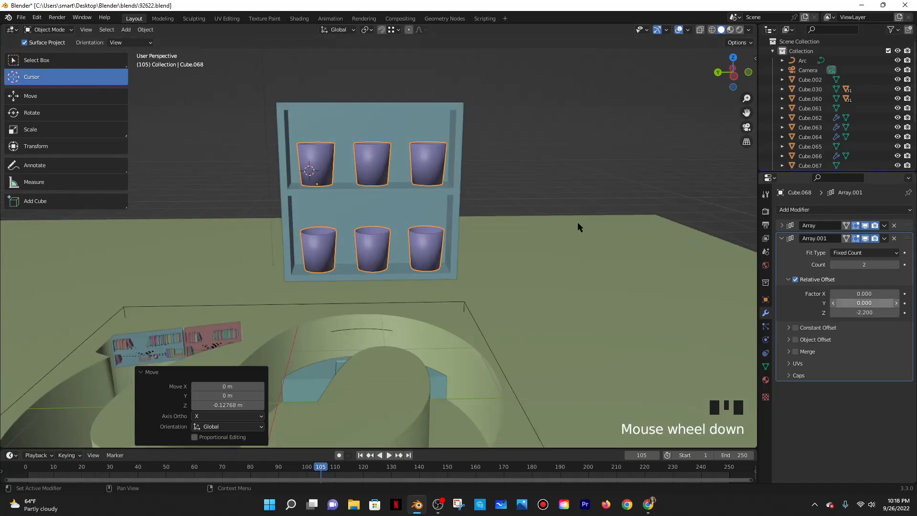
# Select the cabinet together with the cups as the active object and parent the cabinet to the cups
pyautogui.click(406, 122)
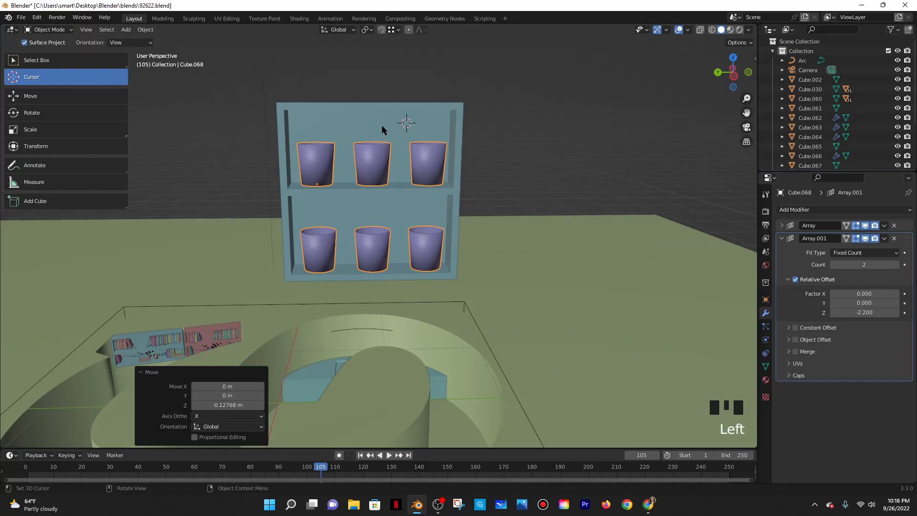
pyautogui.click(67, 61)
pyautogui.click(382, 152)
pyautogui.keyDown('shift'); pyautogui.click(368, 150); pyautogui.keyUp('shift')
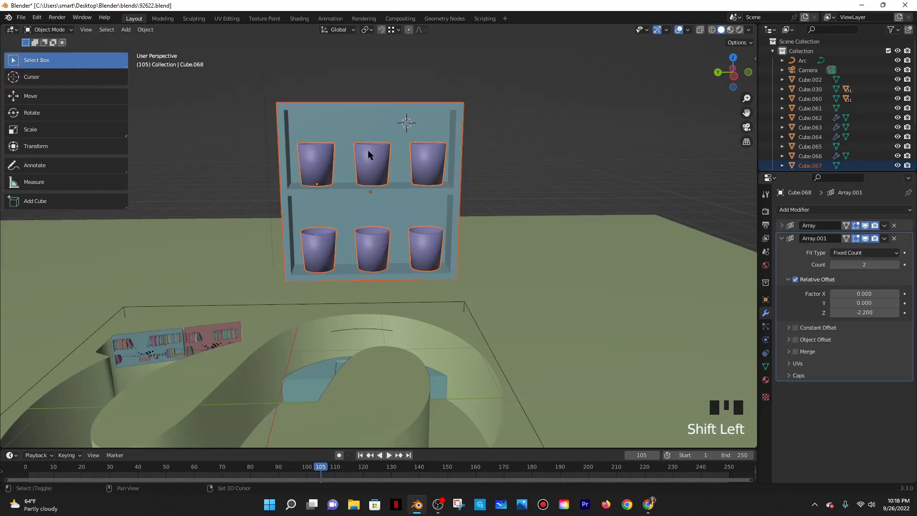
pyautogui.hotkey('ctrl', 'p')
pyautogui.click(399, 155)
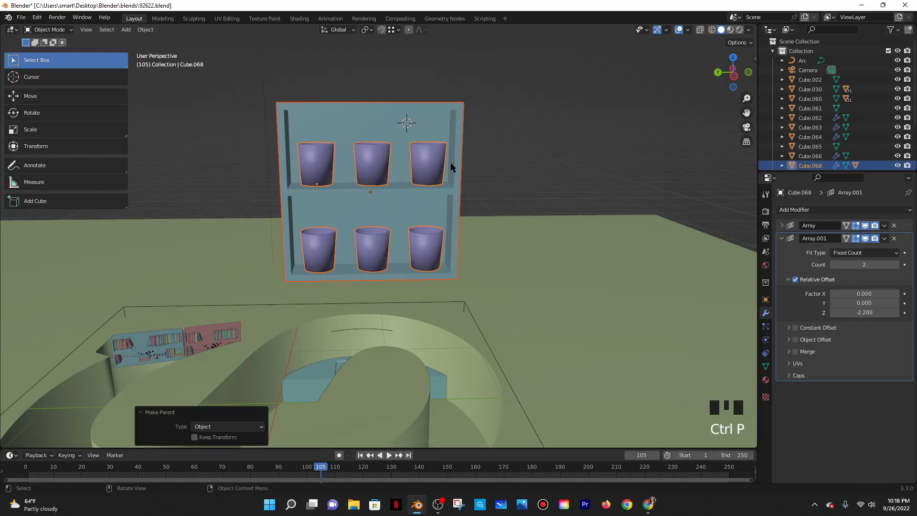
pyautogui.scroll(-2, 485, 160)
pyautogui.scroll(2, 485, 156)
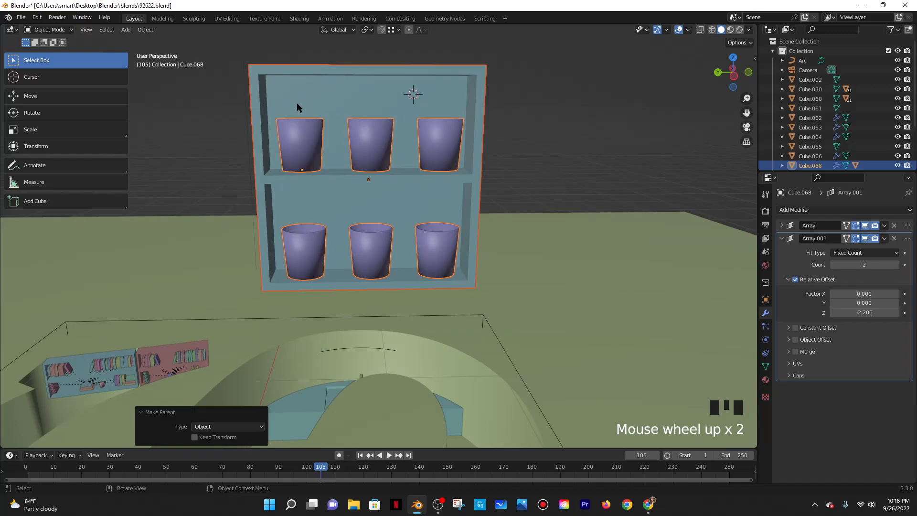
pyautogui.scroll(-2, 268, 110)
pyautogui.scroll(2, 268, 110)
pyautogui.hotkey('shift', 'a')
pyautogui.moveTo(268, 111)
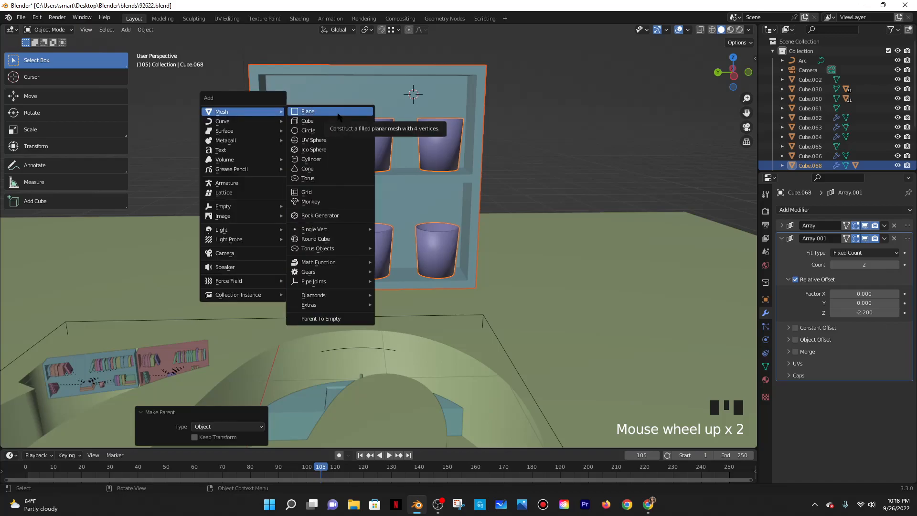
# Duplicate the cabinet's upper back face in place and separate the copy into its own object
pyautogui.press('Tab')
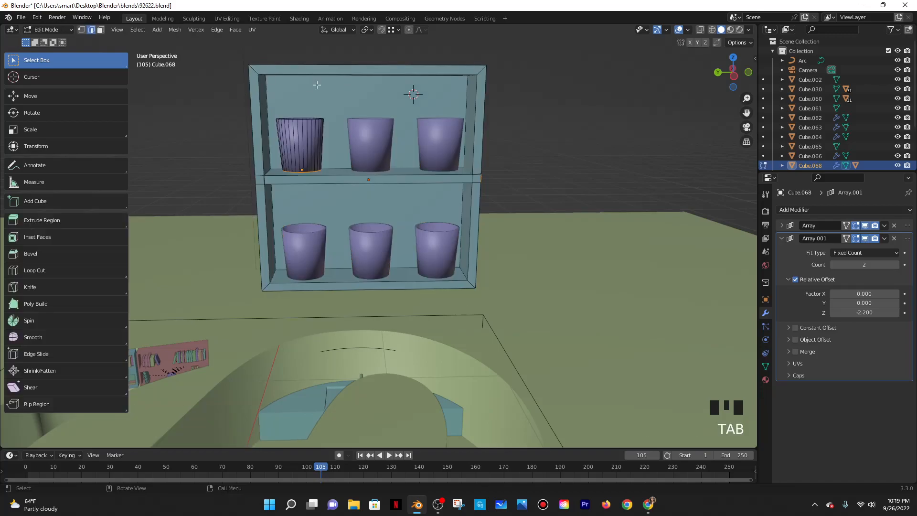
pyautogui.click(297, 86)
pyautogui.click(101, 30)
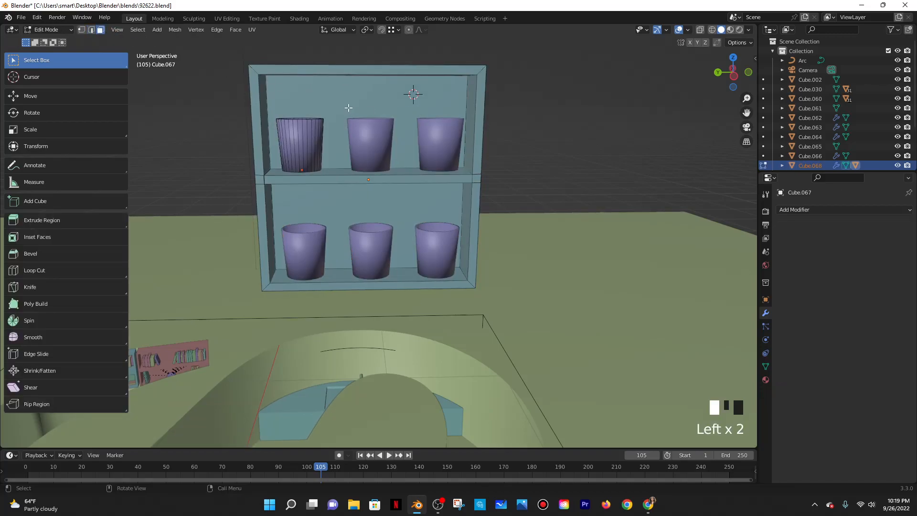
pyautogui.click(342, 106)
pyautogui.keyDown('shift'); pyautogui.click(357, 183); pyautogui.keyUp('shift')
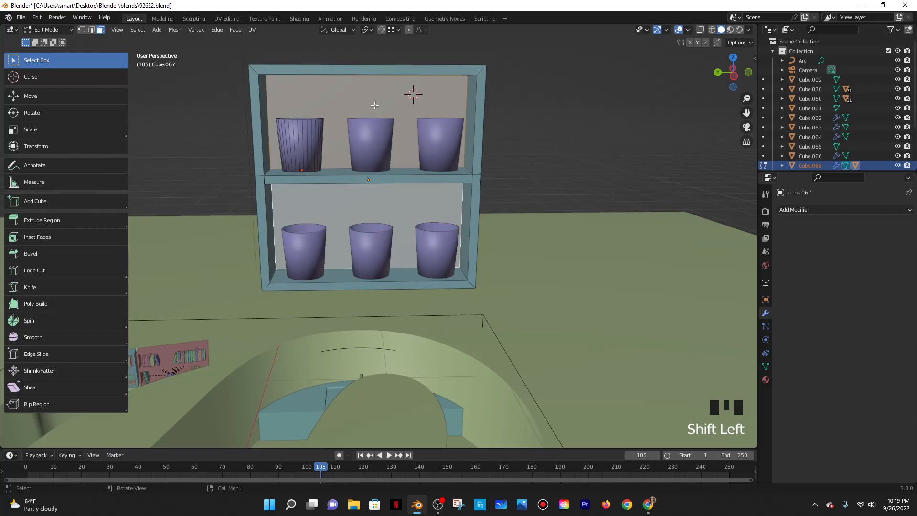
pyautogui.click(340, 97)
pyautogui.hotkey('shift', 'd')
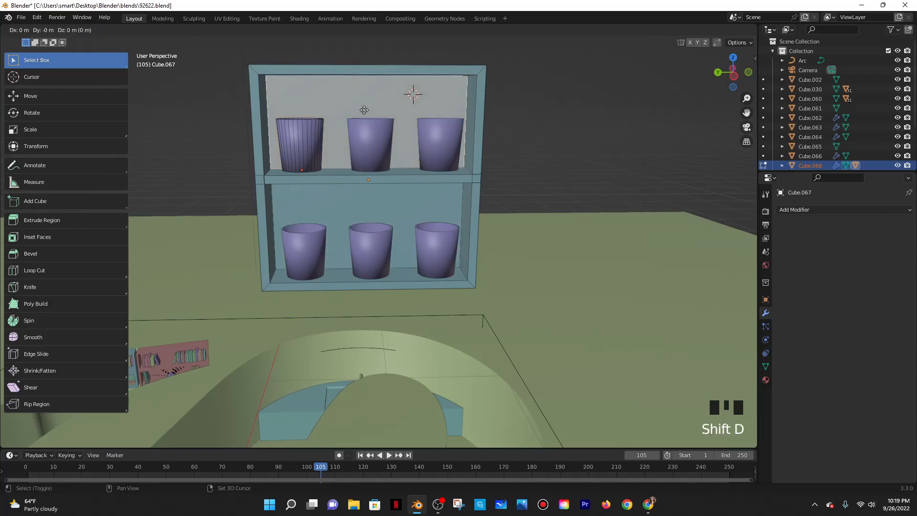
pyautogui.rightClick(469, 123)
pyautogui.press('p')
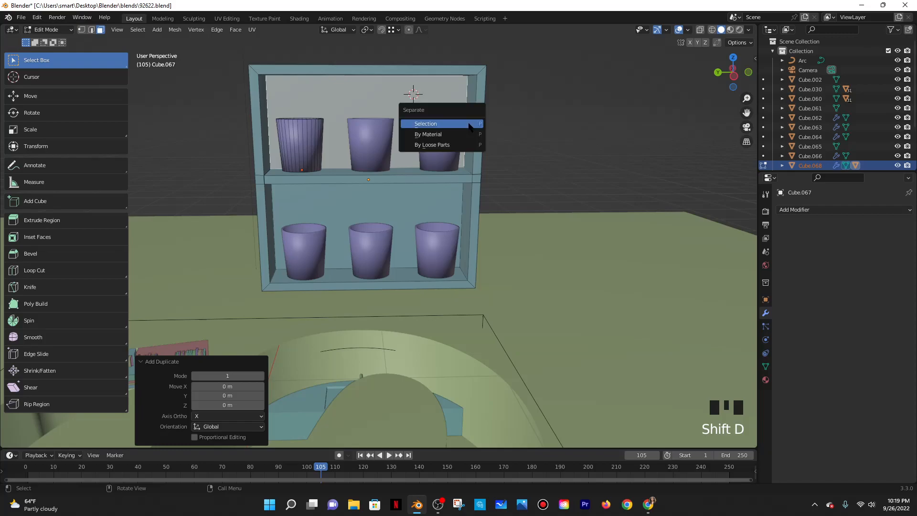
pyautogui.click(467, 124)
pyautogui.press('Tab')
pyautogui.click(397, 110)
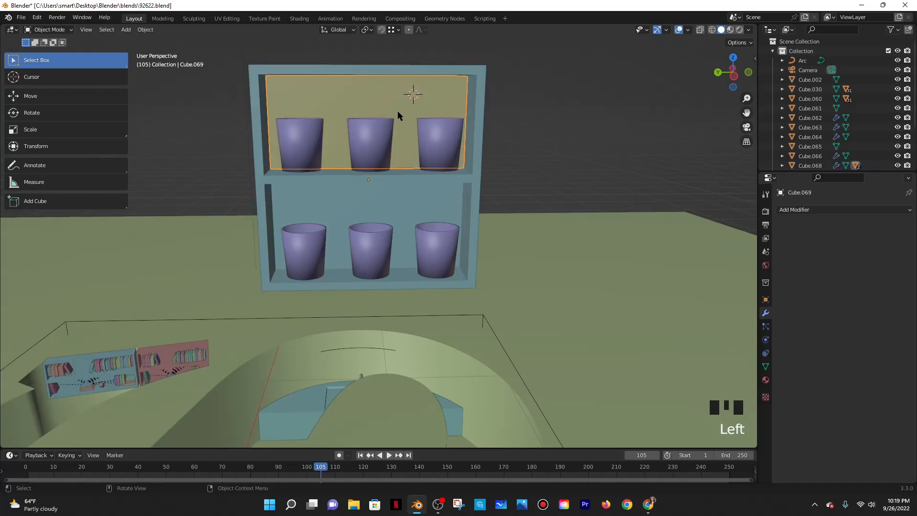
# Rotate the separated panel 90° about the global X axis so it stands upright
pyautogui.press('r')
pyautogui.write('x')
pyautogui.write('90')
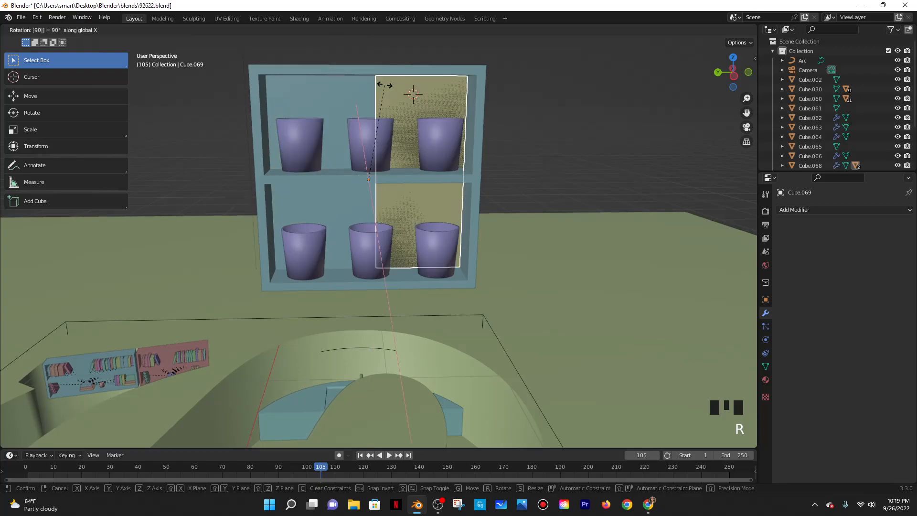
pyautogui.press('Return')
# Move the upright panel about -0.37 m along X and 1.0055 m along Y to cover the cabinet's left half
pyautogui.press('g')
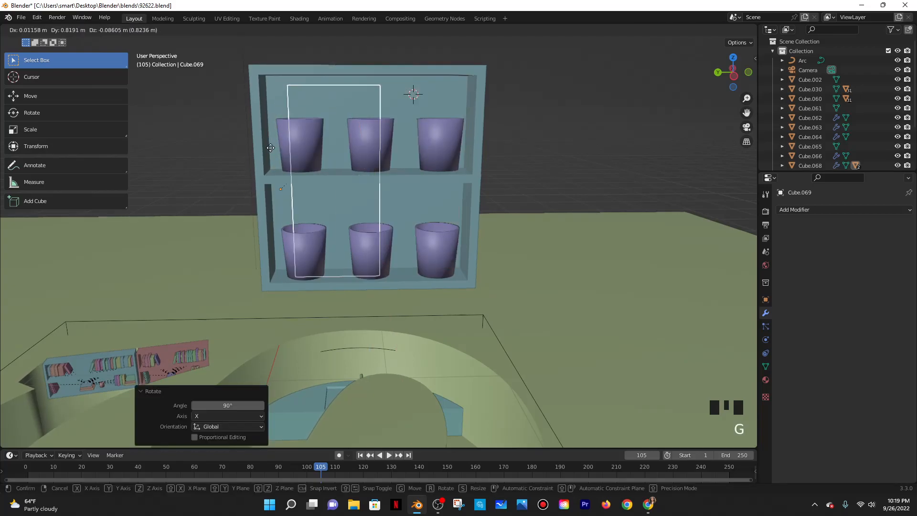
pyautogui.press('y')
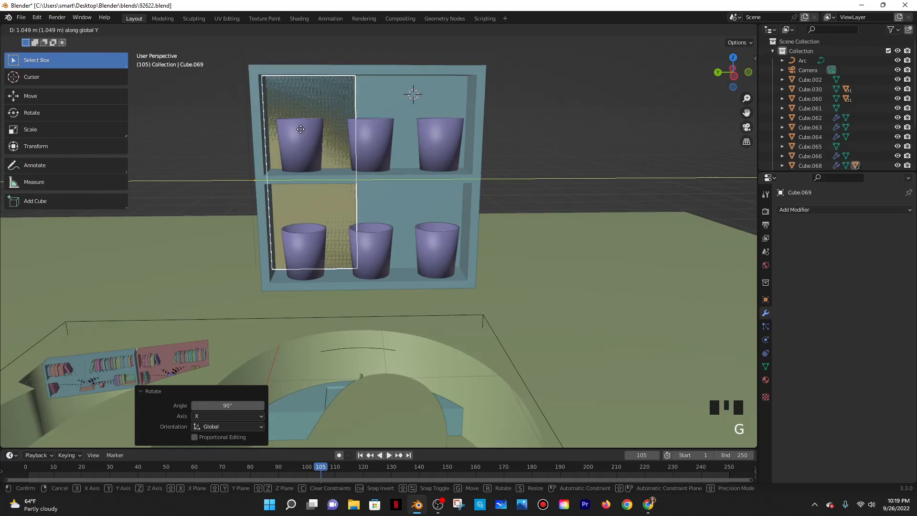
pyautogui.press('x')
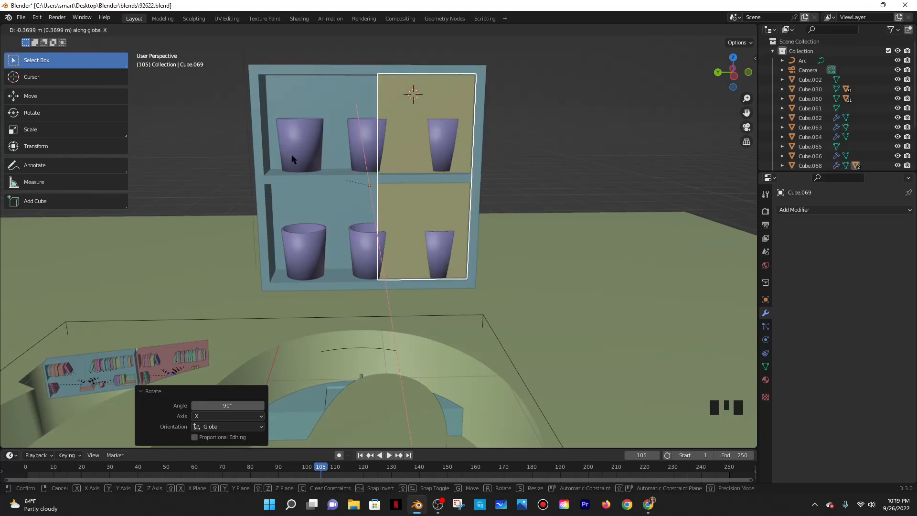
pyautogui.click(293, 159)
pyautogui.press('g')
pyautogui.press('y')
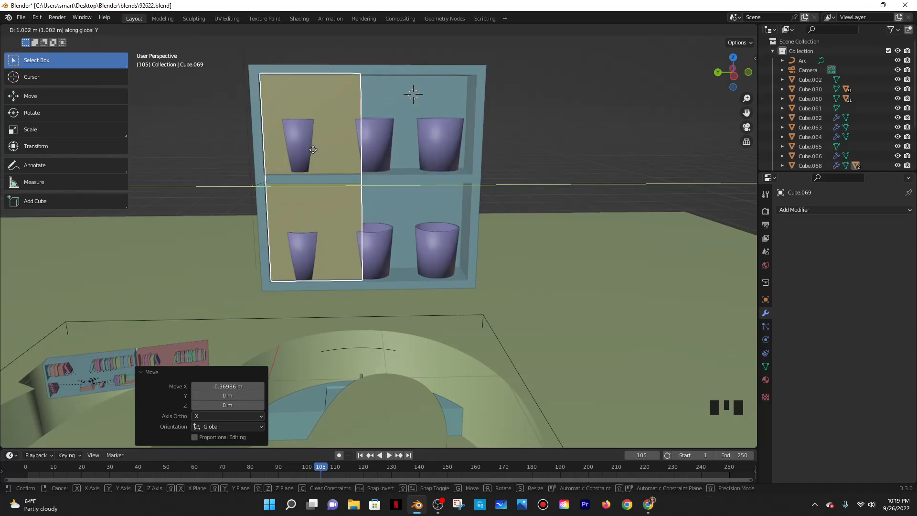
pyautogui.click(317, 151)
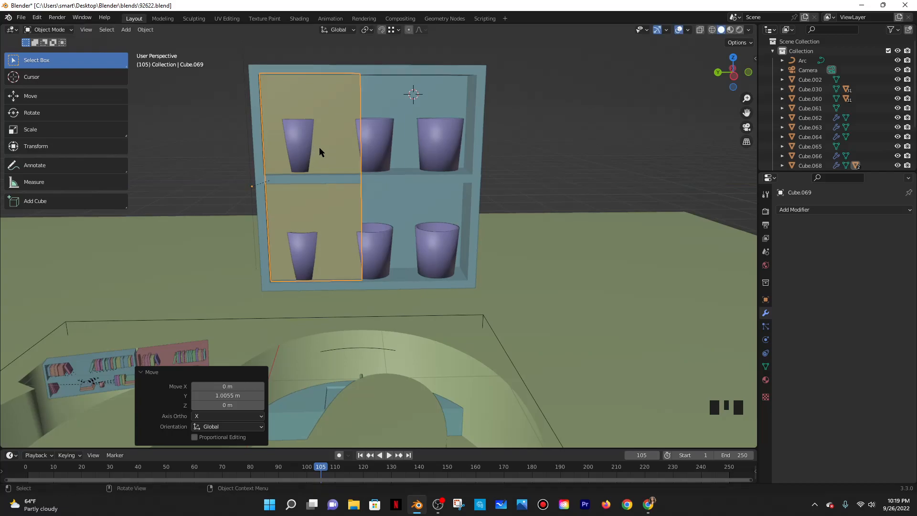
# Add a Solidify modifier to the door panel with offset 1 and a thickness of 0.36 m
pyautogui.moveTo(388, 135); pyautogui.dragTo(369, 158, button='middle')
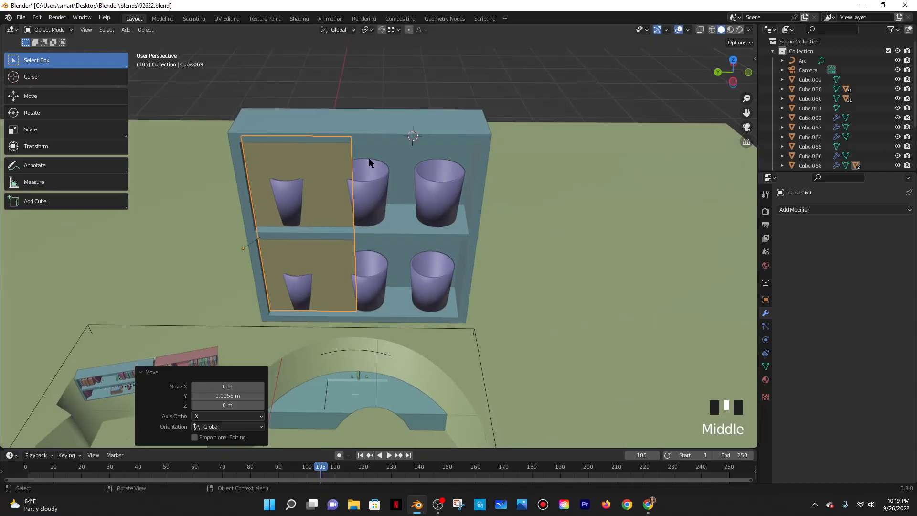
pyautogui.hotkey('shift', 'a')
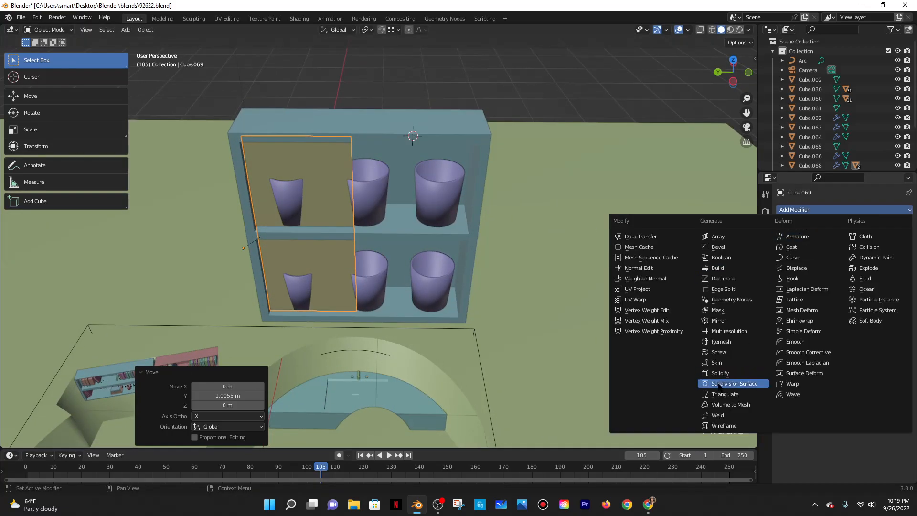
pyautogui.click(668, 326)
pyautogui.moveTo(856, 253); pyautogui.dragTo(865, 281)
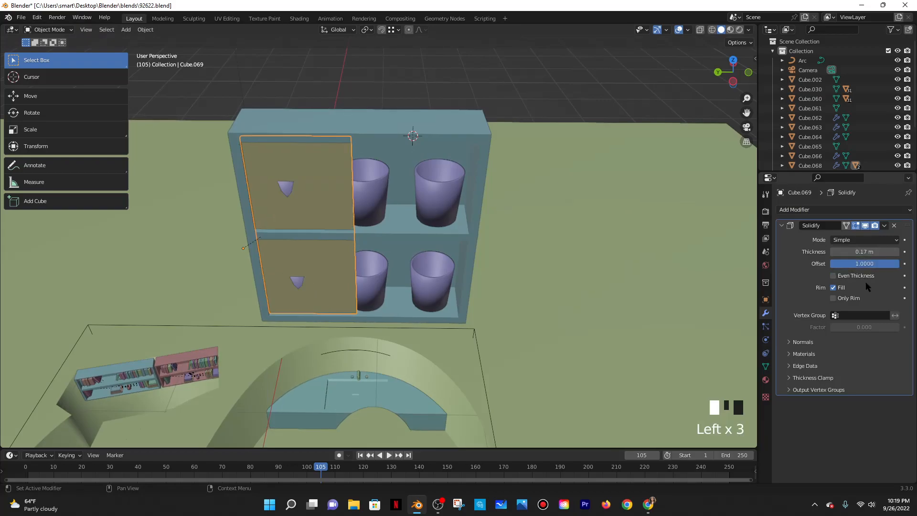
pyautogui.moveTo(574, 233); pyautogui.dragTo(472, 204, button='middle')
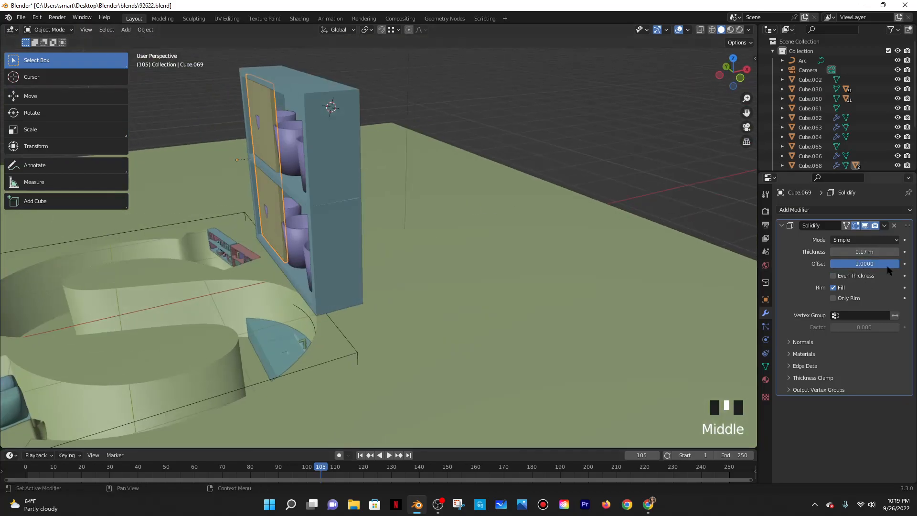
pyautogui.moveTo(864, 252); pyautogui.dragTo(888, 252)
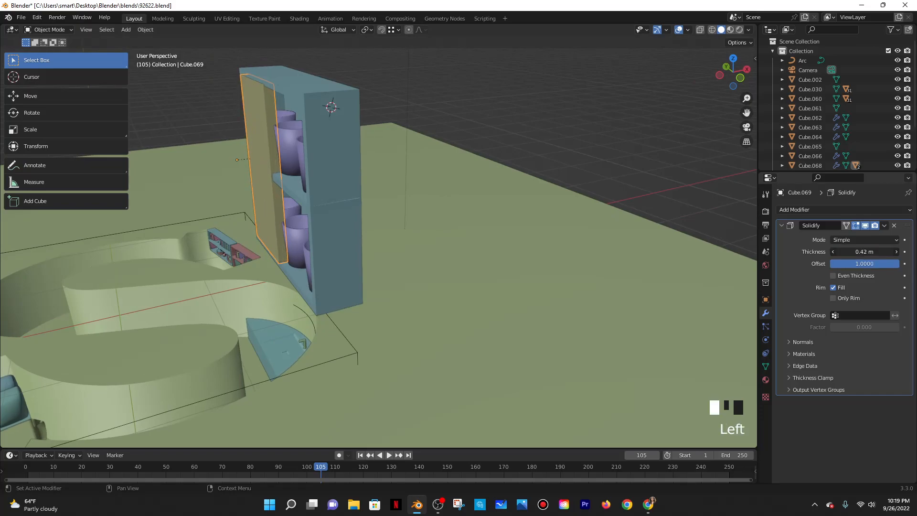
pyautogui.moveTo(389, 213); pyautogui.dragTo(315, 161, button='middle')
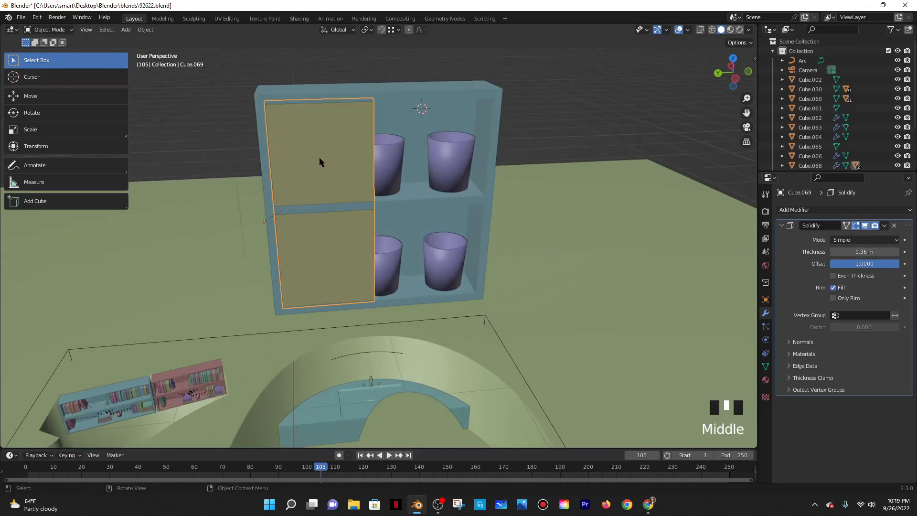
# Shift the left door about -0.004 m along X with snapping enabled, and turn snapping off
pyautogui.click(325, 219)
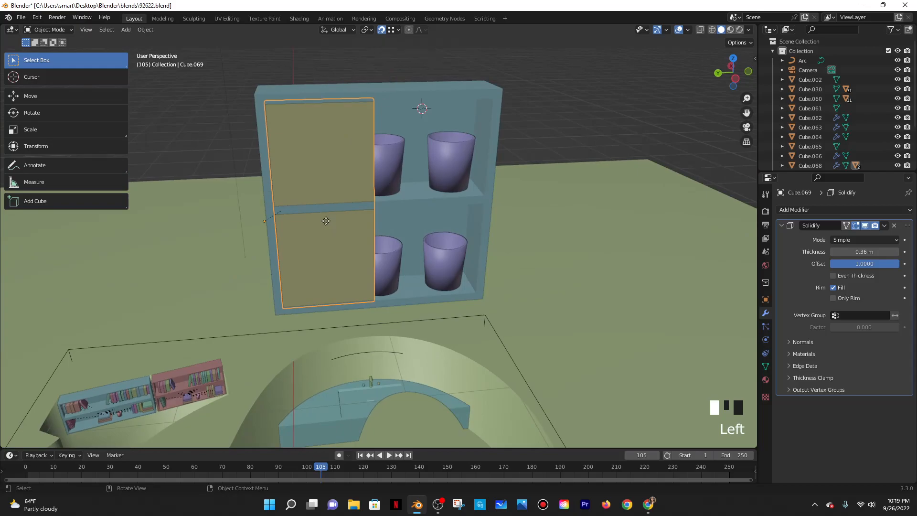
pyautogui.press('g')
pyautogui.press('x')
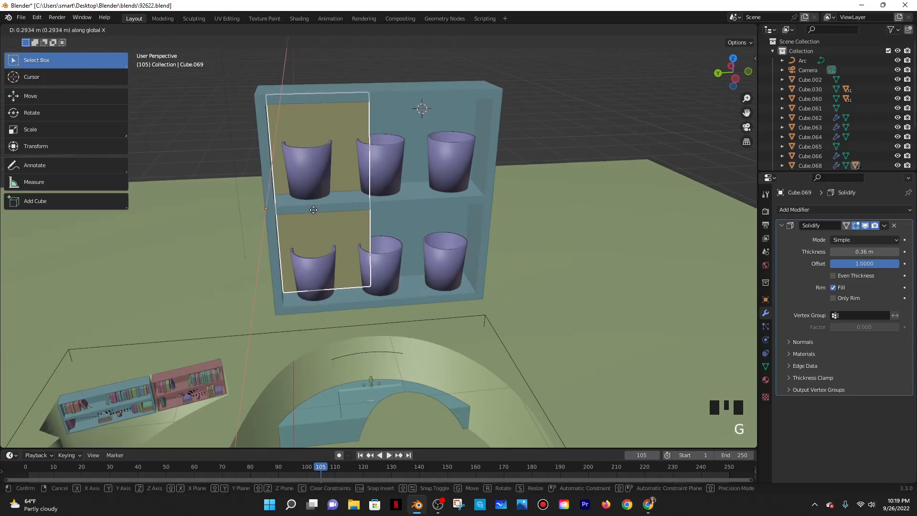
pyautogui.click(274, 212)
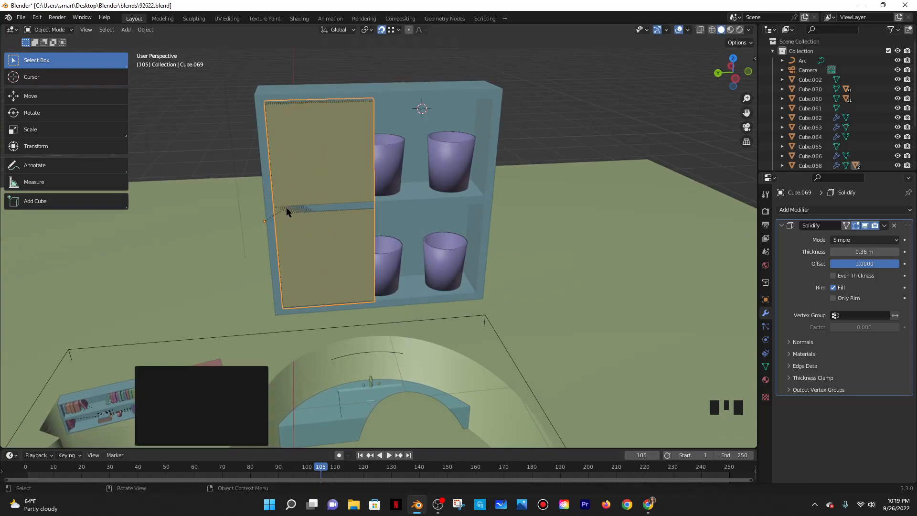
pyautogui.moveTo(275, 211); pyautogui.dragTo(349, 195, button='middle')
pyautogui.click(382, 29)
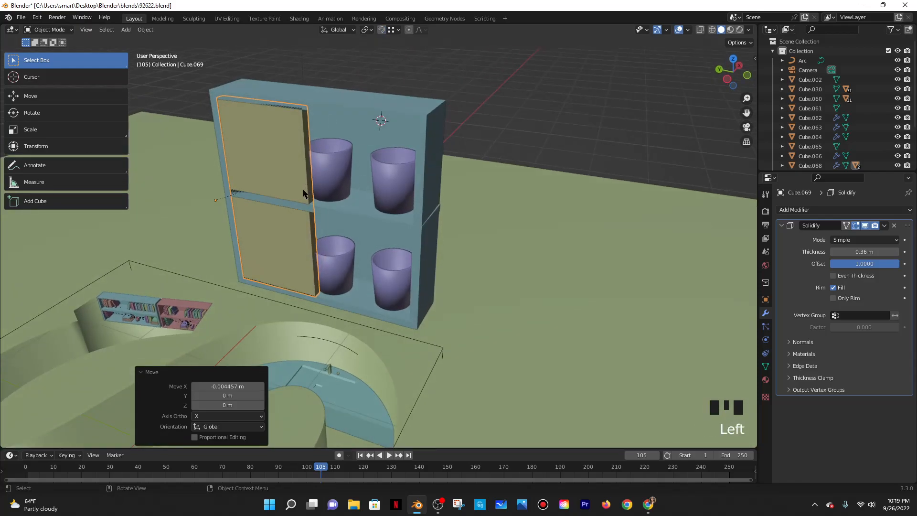
# Move the left door about -0.108 m along X and back about 0.023 m to seat it against the cabinet front
pyautogui.press('g')
pyautogui.press('x')
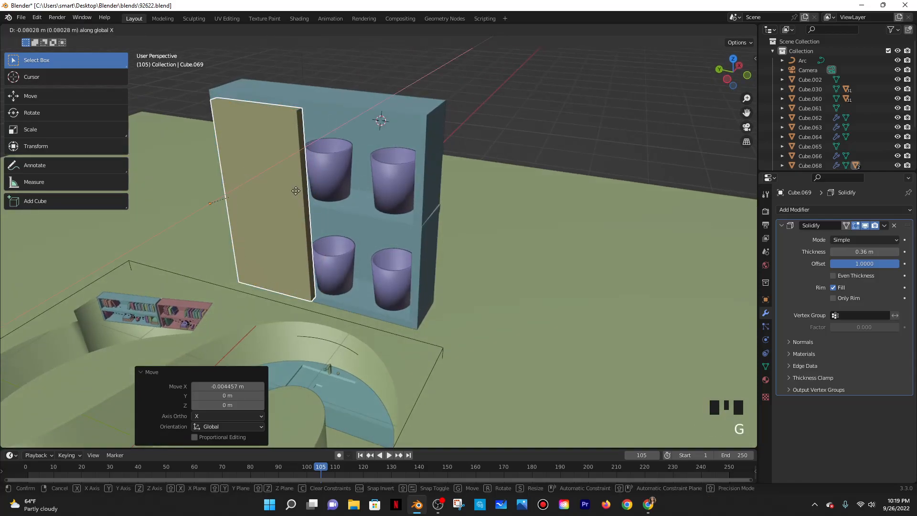
pyautogui.click(289, 190)
pyautogui.moveTo(288, 191); pyautogui.dragTo(439, 193, button='middle')
pyautogui.scroll(3, 438, 194)
pyautogui.press('g')
pyautogui.press('x')
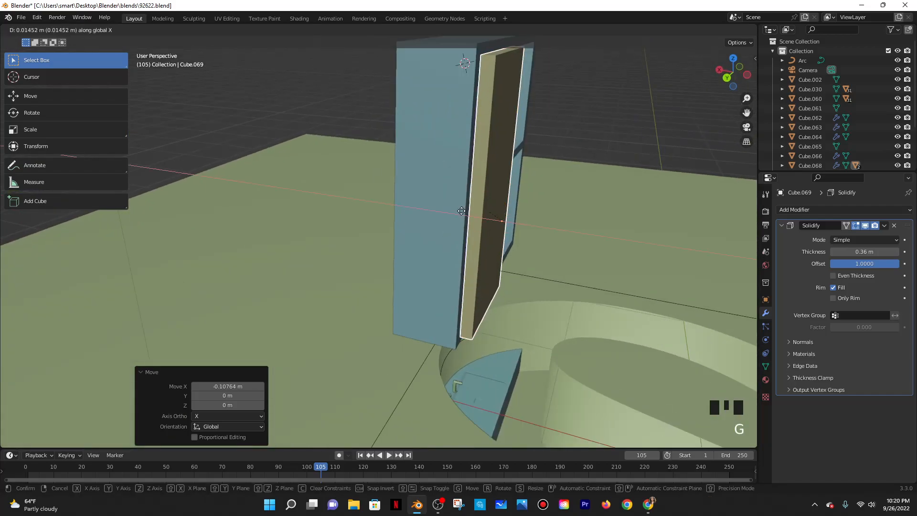
pyautogui.click(460, 211)
# Duplicate the left door and move the copy along Y to cover the cabinet's right half
pyautogui.moveTo(460, 211); pyautogui.dragTo(404, 206, button='middle')
pyautogui.scroll(-3, 428, 208)
pyautogui.scroll(3, 410, 195)
pyautogui.scroll(-2, 410, 194)
pyautogui.hotkey('shift', 'd')
pyautogui.press('x')
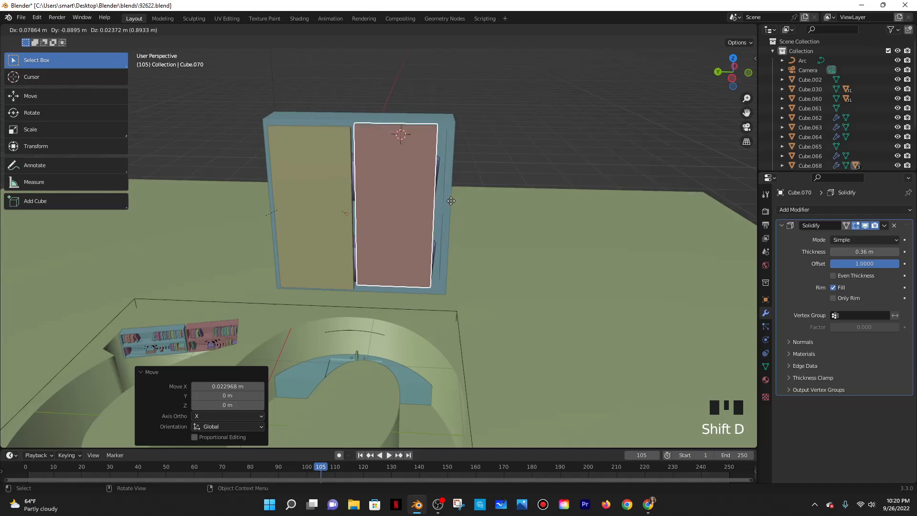
pyautogui.press('y')
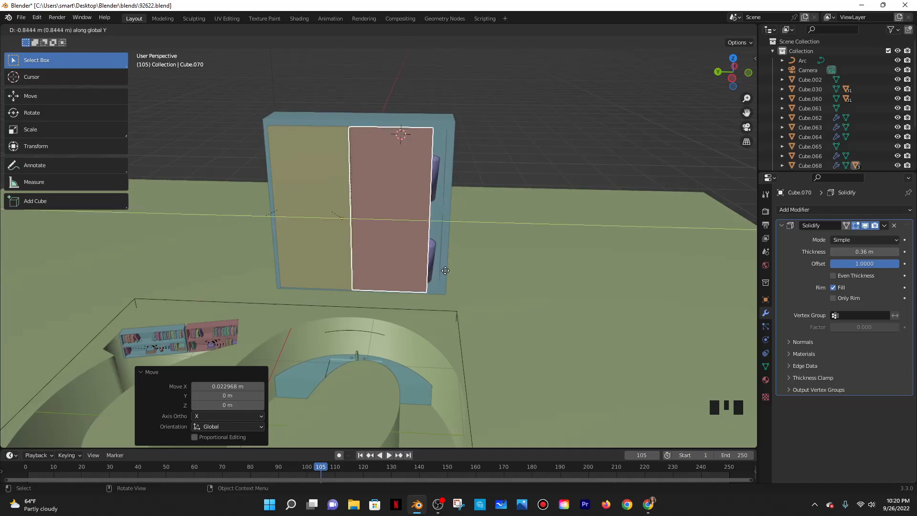
pyautogui.click(456, 265)
# Select both doors and scale them by 1.06 along Y to widen them
pyautogui.moveTo(436, 162); pyautogui.dragTo(438, 138, button='middle')
pyautogui.scroll(1, 438, 138)
pyautogui.scroll(1, 382, 143)
pyautogui.moveTo(383, 143); pyautogui.dragTo(337, 182, button='middle')
pyautogui.keyDown('shift'); pyautogui.click(336, 183); pyautogui.keyUp('shift')
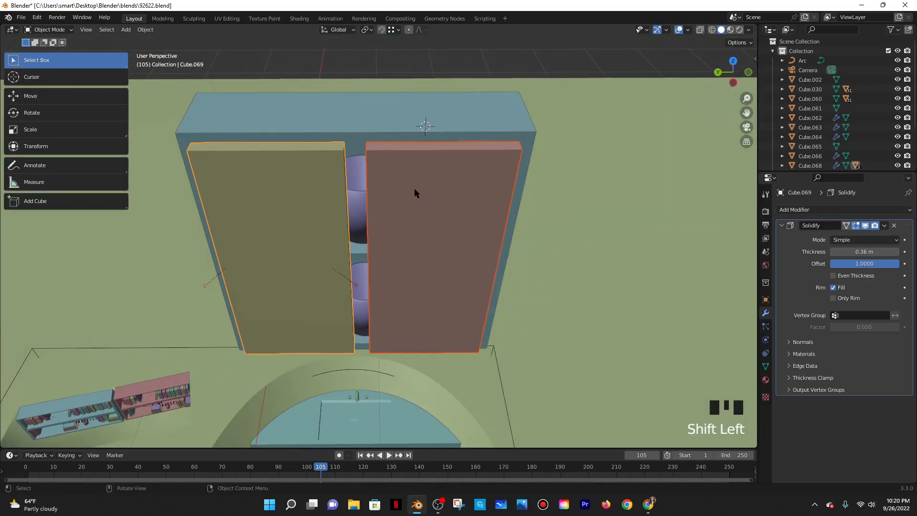
pyautogui.press('s')
pyautogui.press('x')
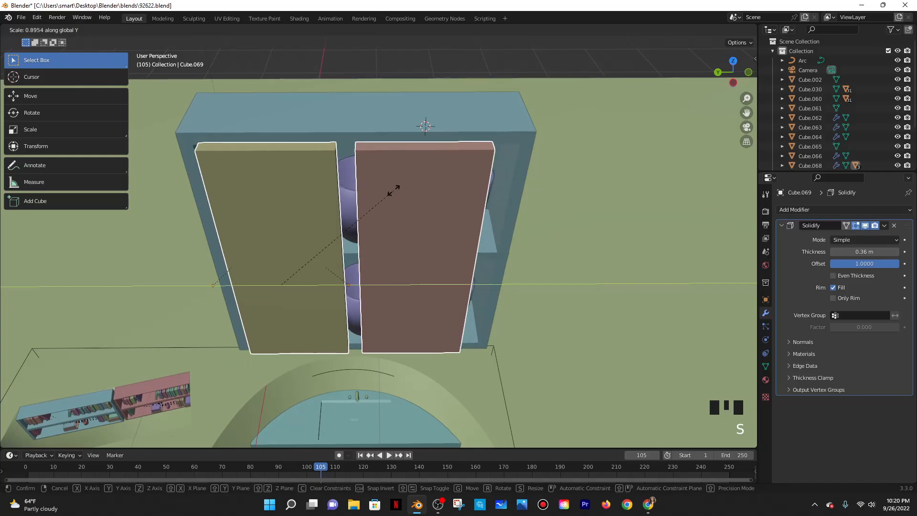
pyautogui.press('y')
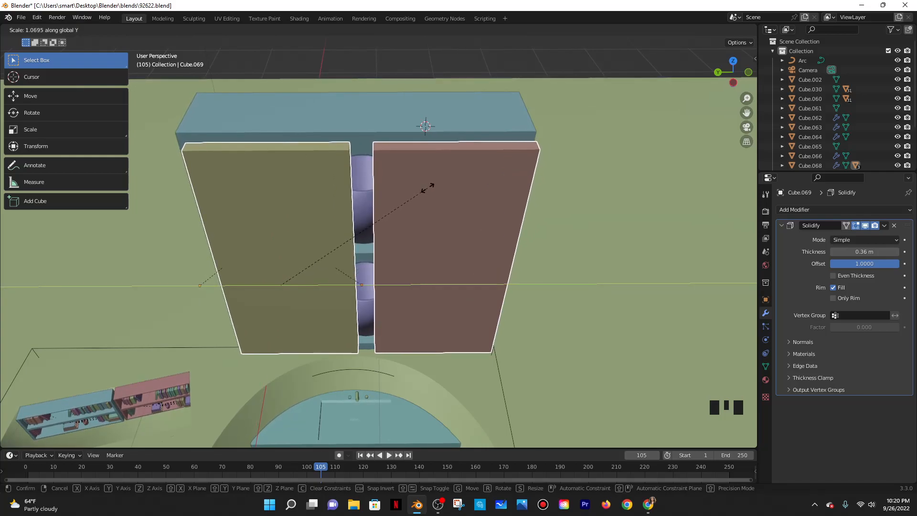
pyautogui.click(426, 190)
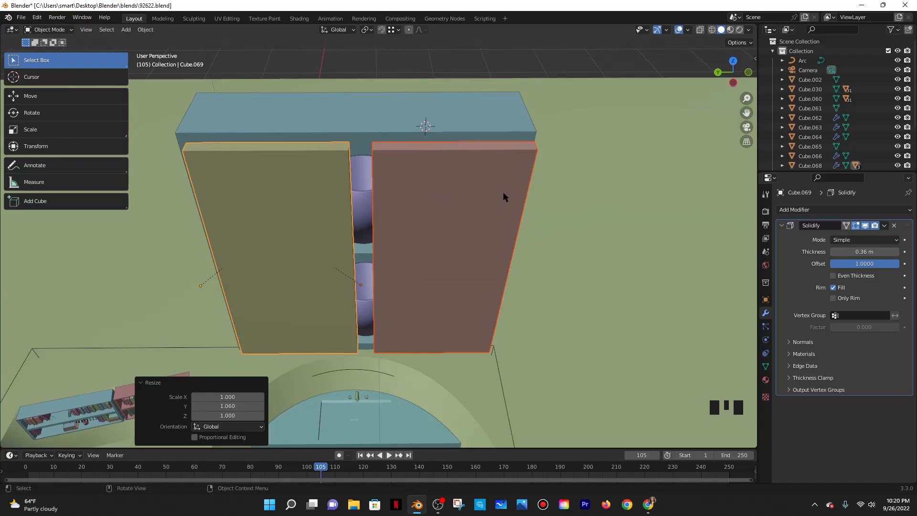
# Move the right door about 0.022 m along Y to line it up with the cabinet's side
pyautogui.moveTo(350, 192); pyautogui.dragTo(406, 164, button='middle')
pyautogui.click(476, 163)
pyautogui.moveTo(477, 164); pyautogui.dragTo(452, 227, button='middle')
pyautogui.press('g')
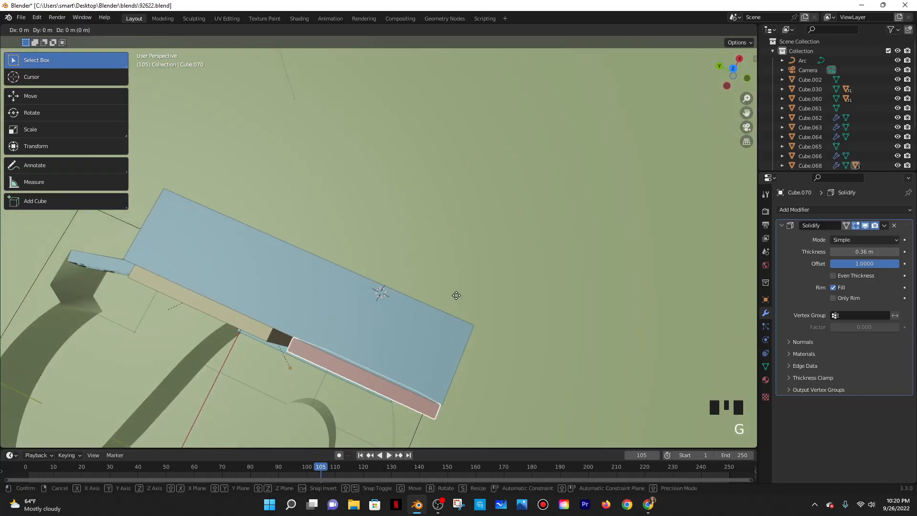
pyautogui.click(437, 309)
pyautogui.moveTo(437, 309); pyautogui.dragTo(466, 239, button='middle')
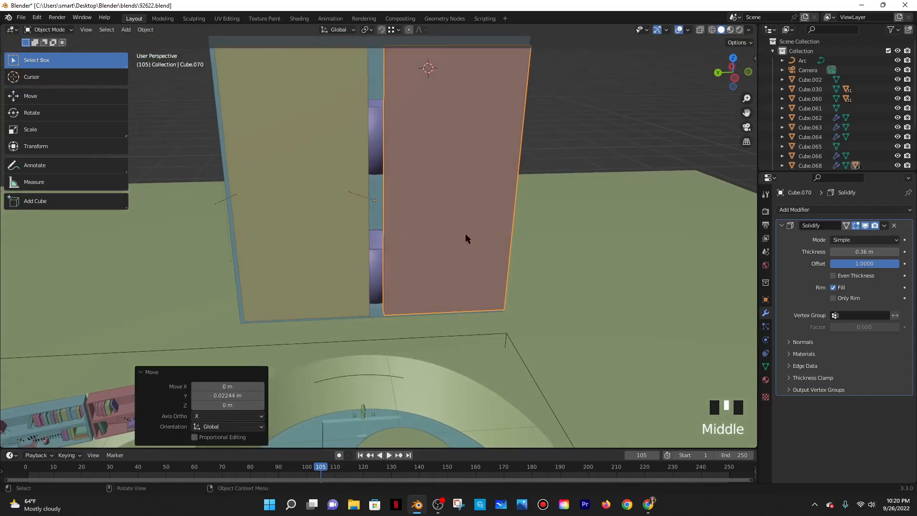
# Undo the right door's last move and the widening of both doors
pyautogui.hotkey('ctrl', 'z')
pyautogui.hotkey('ctrl', 'z')
pyautogui.hotkey('ctrl', 'z')
pyautogui.hotkey('ctrl', 'z')
pyautogui.hotkey('ctrl', 'z')
# Open the right door's mesh for editing
pyautogui.moveTo(427, 167); pyautogui.dragTo(210, 125, button='middle')
pyautogui.press('Tab')
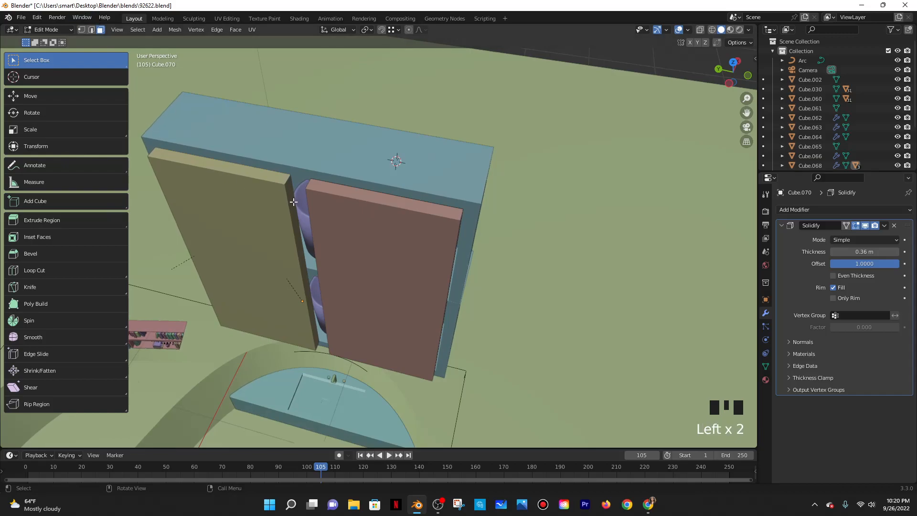
# Select both cabinet doors and apply the yellow door's Solidify modifier
pyautogui.press('Tab')
pyautogui.moveTo(242, 155); pyautogui.dragTo(374, 277)
pyautogui.click(375, 277)
pyautogui.keyDown('shift'); pyautogui.click(256, 199); pyautogui.keyUp('shift')
pyautogui.press('Tab')
pyautogui.moveTo(294, 202); pyautogui.dragTo(144, 127, button='middle')
pyautogui.press('Tab')
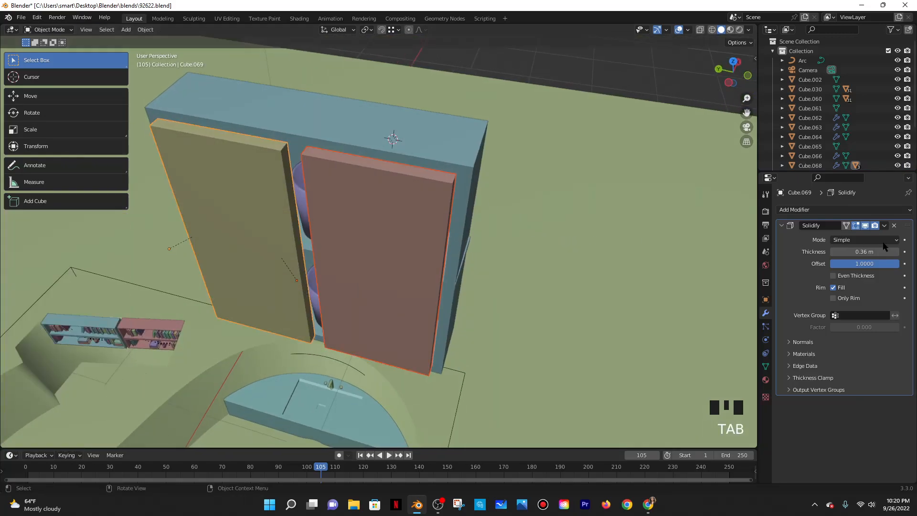
pyautogui.click(884, 226)
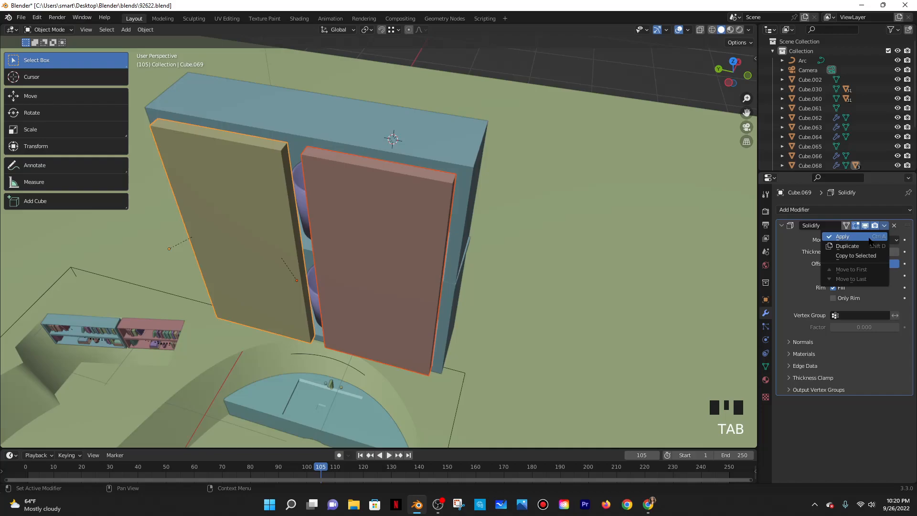
pyautogui.click(808, 239)
pyautogui.press('Tab')
pyautogui.press('Tab')
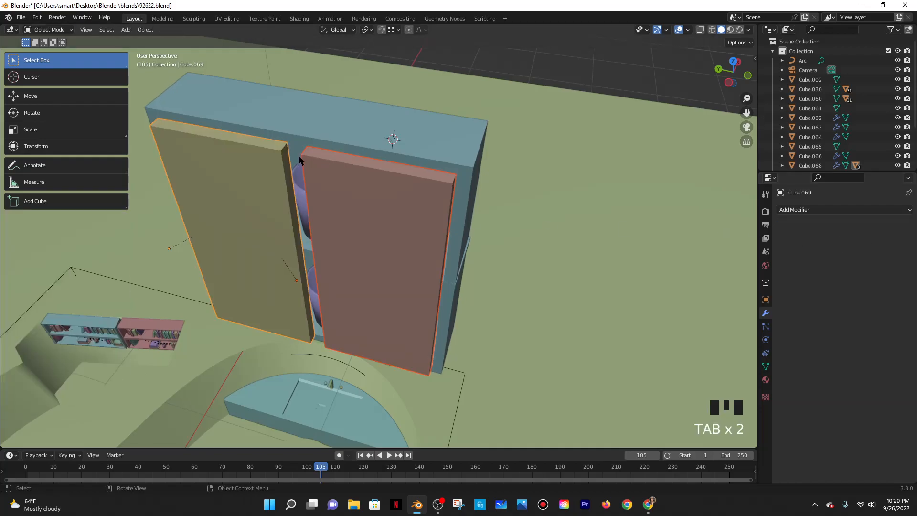
# Apply the Solidify modifier on the pink cabinet door
pyautogui.press('Tab')
pyautogui.press('Tab')
pyautogui.click(323, 165)
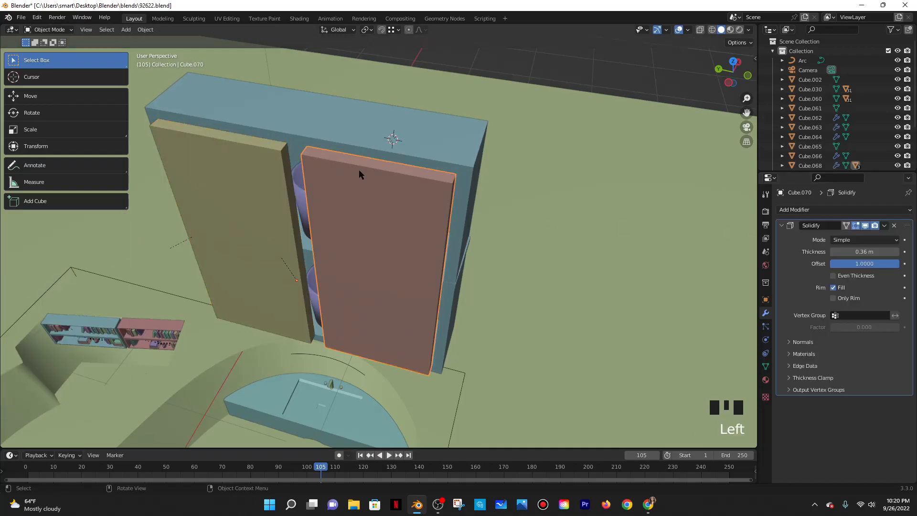
pyautogui.click(884, 225)
pyautogui.click(847, 235)
pyautogui.press('Tab')
pyautogui.press('Tab')
# Edit both doors together and select their inner side faces, where the two doors face each other
pyautogui.click(272, 175)
pyautogui.keyDown('shift'); pyautogui.click(334, 180); pyautogui.keyUp('shift')
pyautogui.press('Tab')
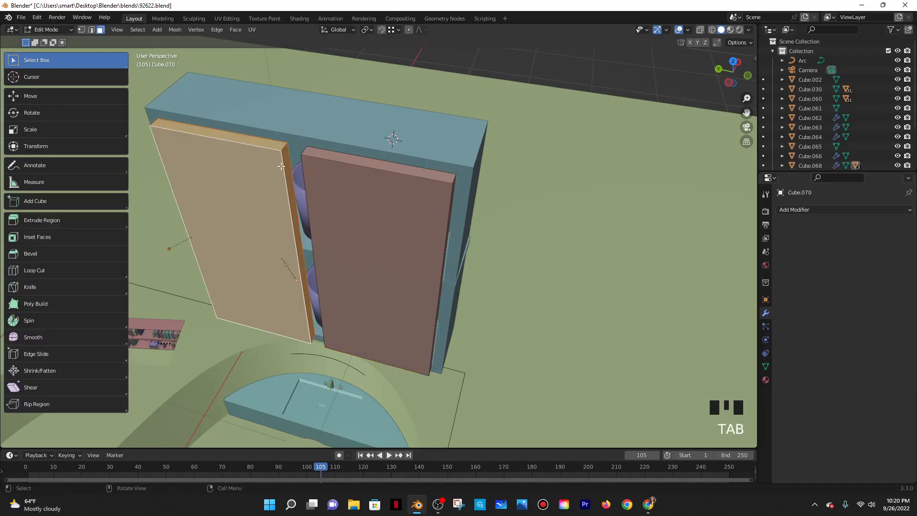
pyautogui.click(286, 162)
pyautogui.moveTo(372, 198); pyautogui.dragTo(352, 191, button='middle')
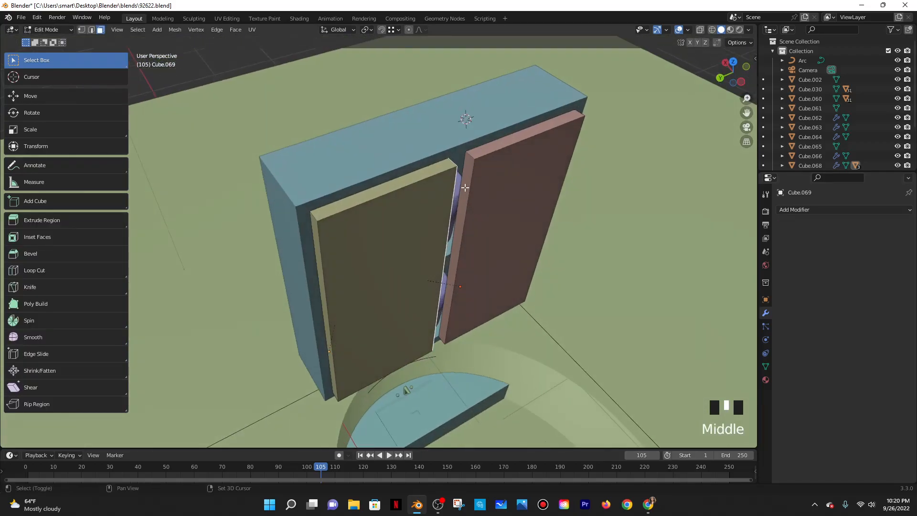
pyautogui.keyDown('shift'); pyautogui.click(466, 186); pyautogui.keyUp('shift')
# Enable snapping and choose a snap target type for moving the door faces
pyautogui.moveTo(518, 214); pyautogui.dragTo(421, 163, button='middle')
pyautogui.scroll(-2, 468, 211)
pyautogui.scroll(4, 469, 211)
pyautogui.click(381, 29)
pyautogui.click(391, 30)
pyautogui.click(377, 88)
pyautogui.press('g')
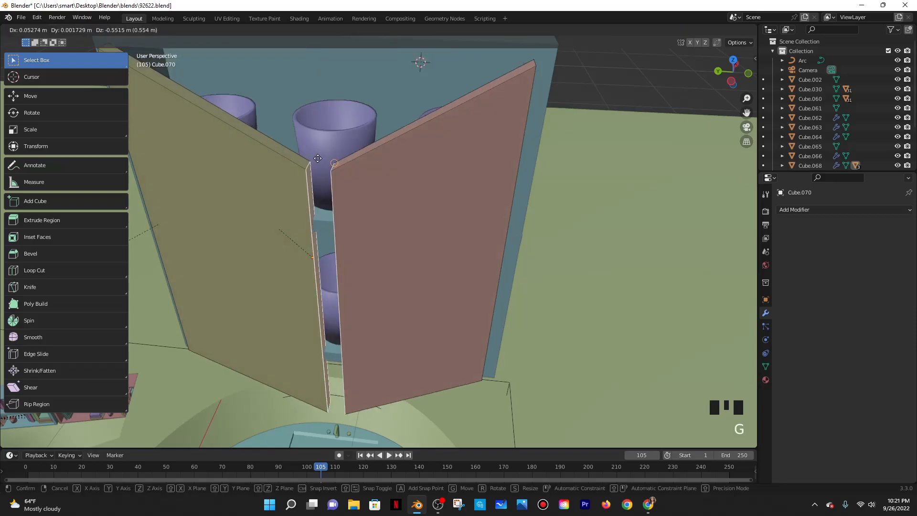
pyautogui.rightClick(312, 63)
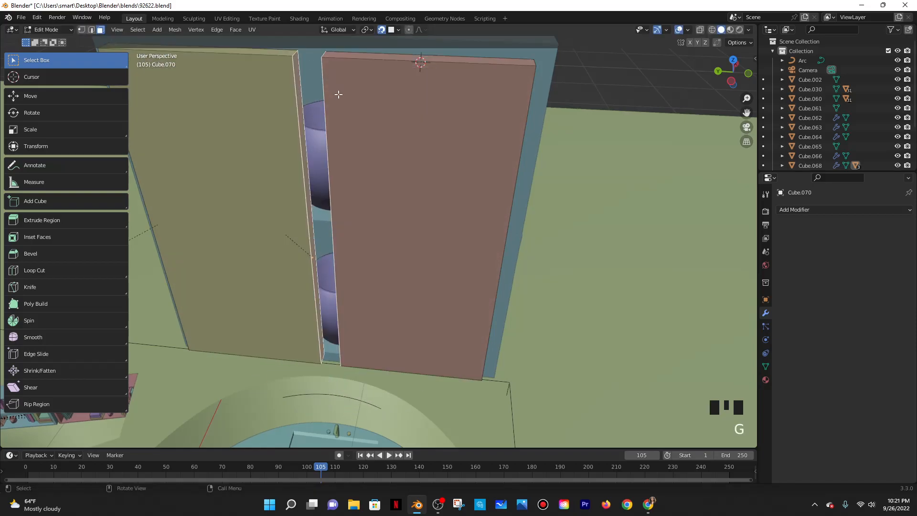
pyautogui.moveTo(337, 87); pyautogui.dragTo(353, 116, button='middle')
pyautogui.press('g')
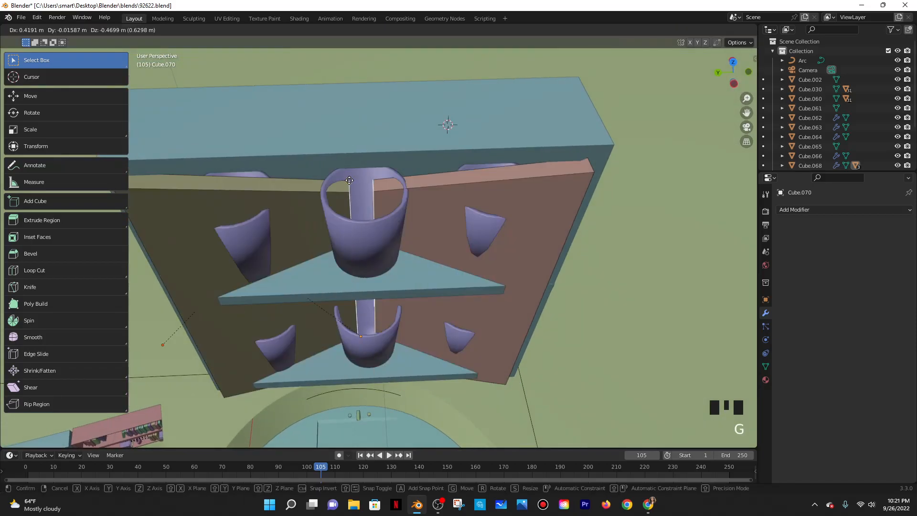
pyautogui.press('y')
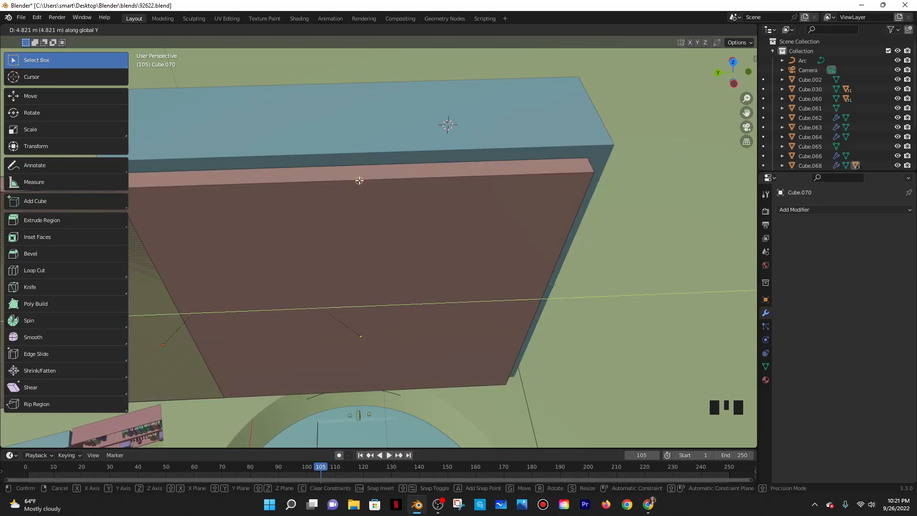
pyautogui.click(368, 182)
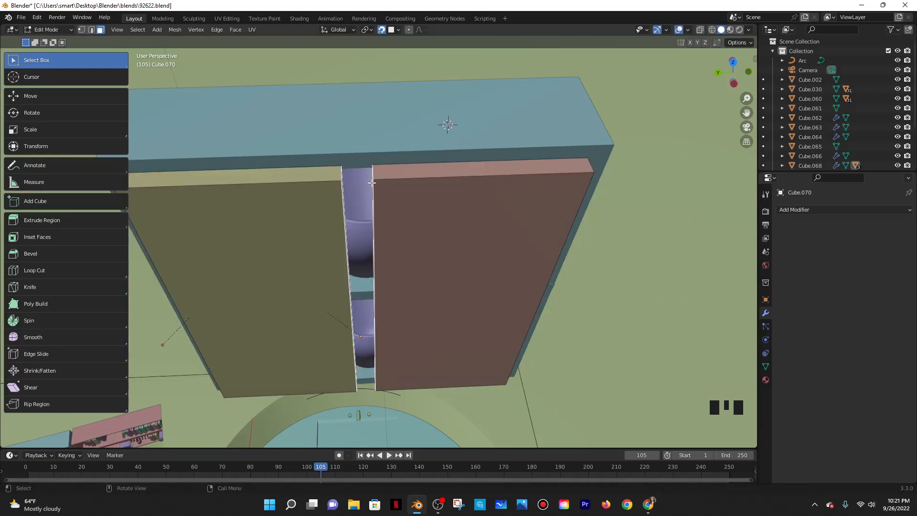
pyautogui.press('g')
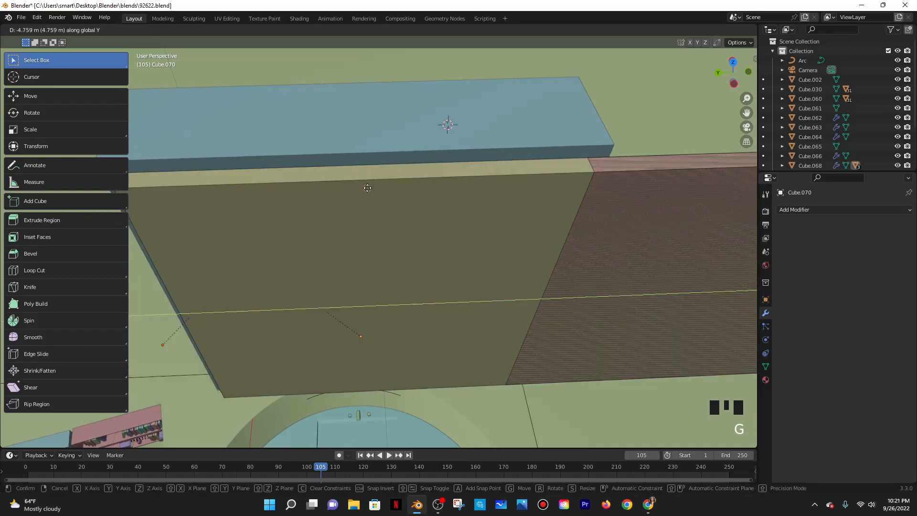
pyautogui.rightClick(367, 188)
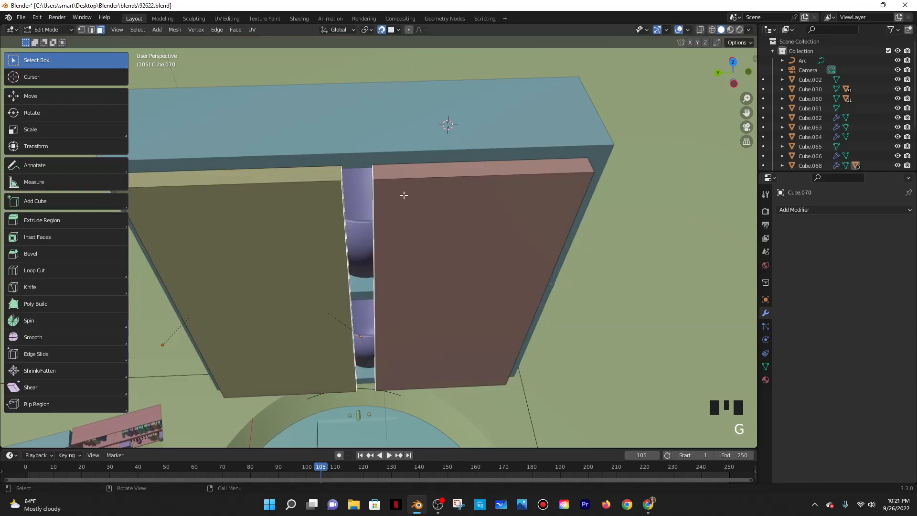
# Extrude the inner side faces of both doors in place with zero offset
pyautogui.press('e')
pyautogui.rightClick(370, 194)
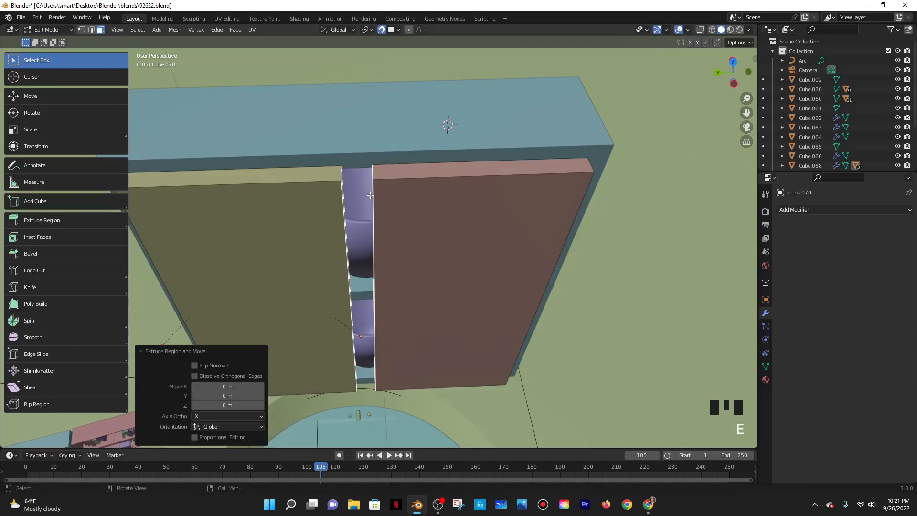
pyautogui.moveTo(370, 196); pyautogui.dragTo(370, 186, button='middle')
pyautogui.scroll(-2, 382, 193)
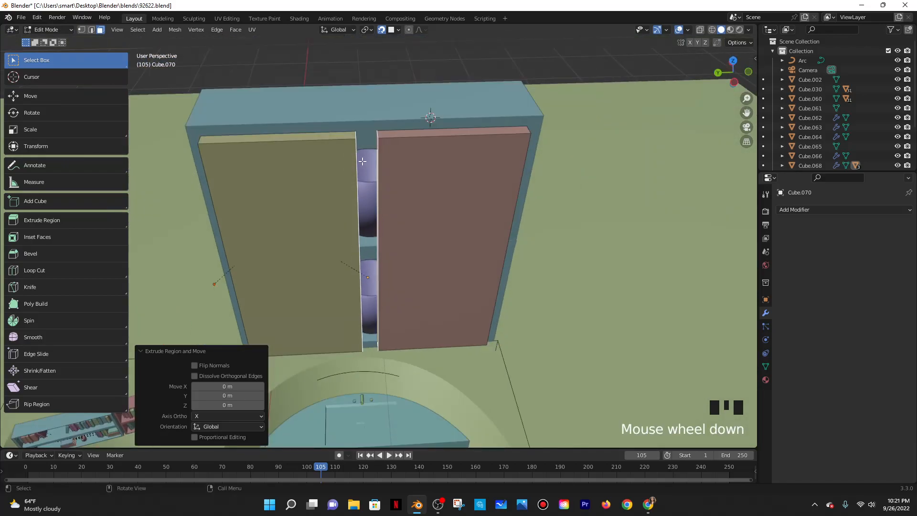
pyautogui.moveTo(362, 162); pyautogui.dragTo(376, 111, button='middle')
# Move the yellow door's inner side face about 0.057 m along Y toward the pink door to narrow the gap
pyautogui.press('Tab')
pyautogui.press('Tab')
pyautogui.click(339, 177)
pyautogui.click(338, 178)
pyautogui.moveTo(337, 177); pyautogui.dragTo(324, 178, button='middle')
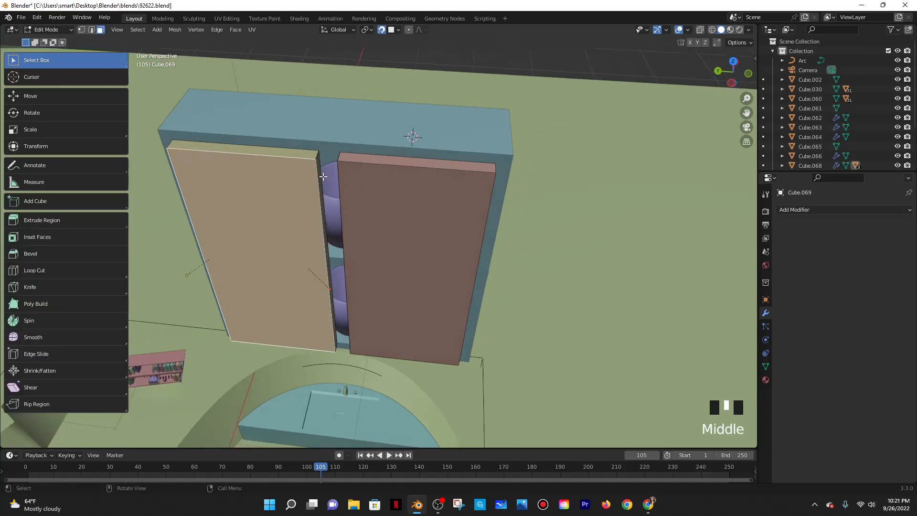
pyautogui.click(318, 173)
pyautogui.moveTo(367, 216); pyautogui.dragTo(376, 213, button='middle')
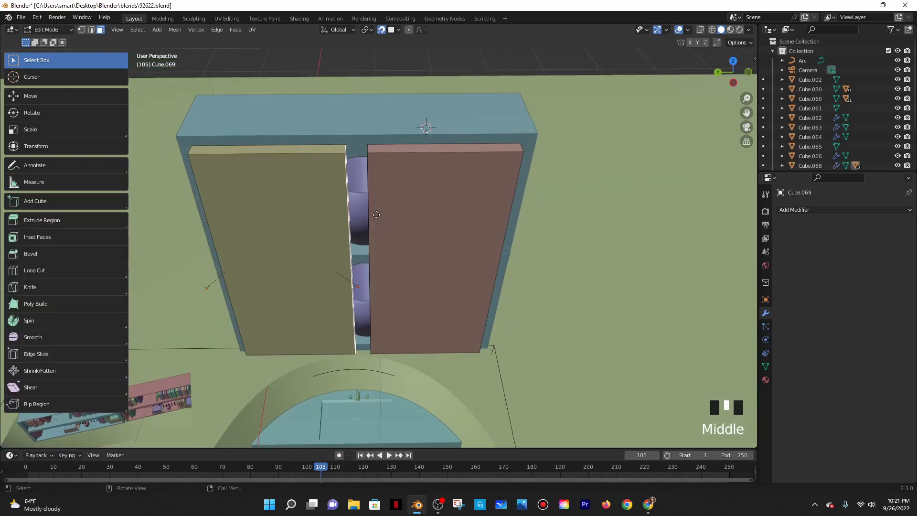
pyautogui.press('g')
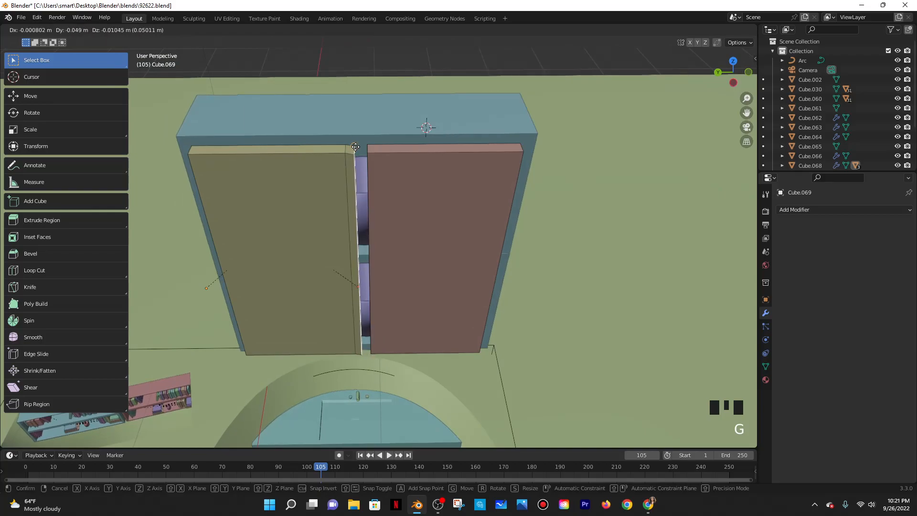
pyautogui.press('y')
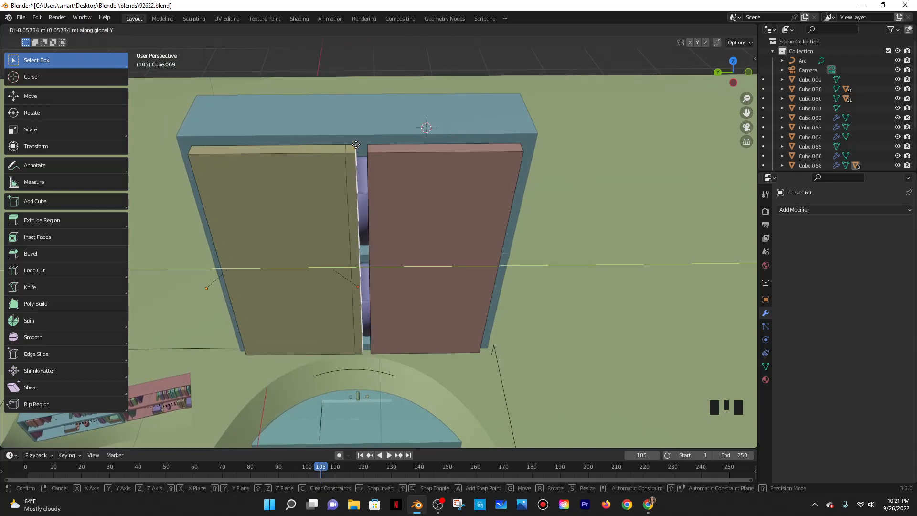
pyautogui.click(356, 144)
# Move the pink door's inner side face about 0.07 m along Y toward the yellow door
pyautogui.moveTo(355, 144); pyautogui.dragTo(396, 179, button='middle')
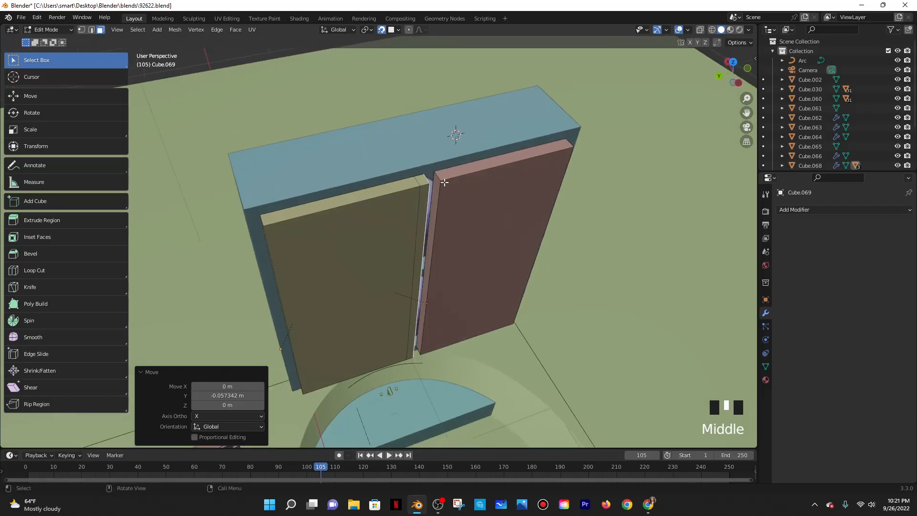
pyautogui.click(437, 182)
pyautogui.press('g')
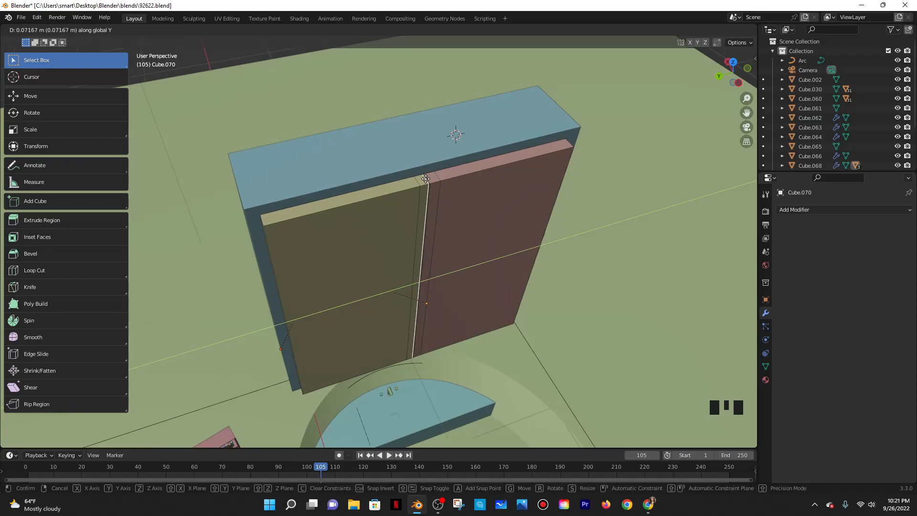
pyautogui.click(425, 178)
# Try to reposition the pink door's inner side face again and undo the move
pyautogui.moveTo(477, 219); pyautogui.dragTo(423, 213, button='middle')
pyautogui.press('Tab')
pyautogui.press('Tab')
pyautogui.press('g')
pyautogui.press('y')
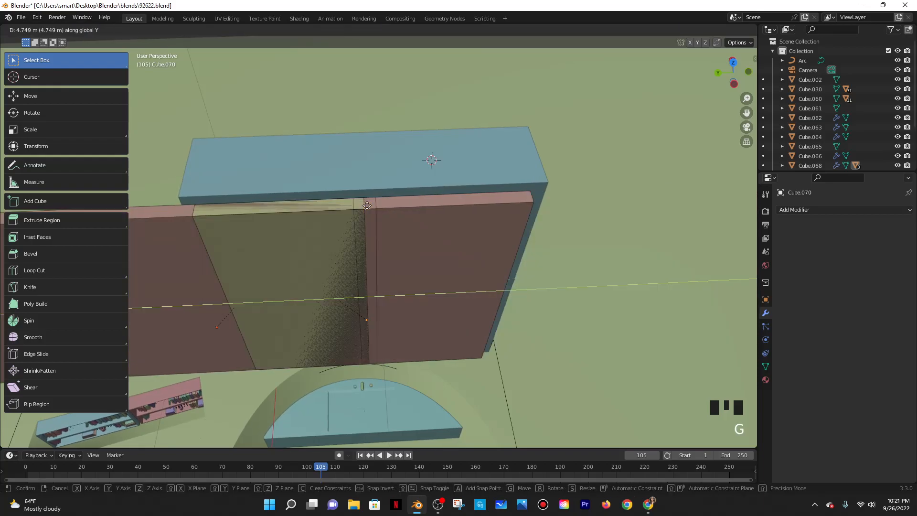
pyautogui.press('Escape')
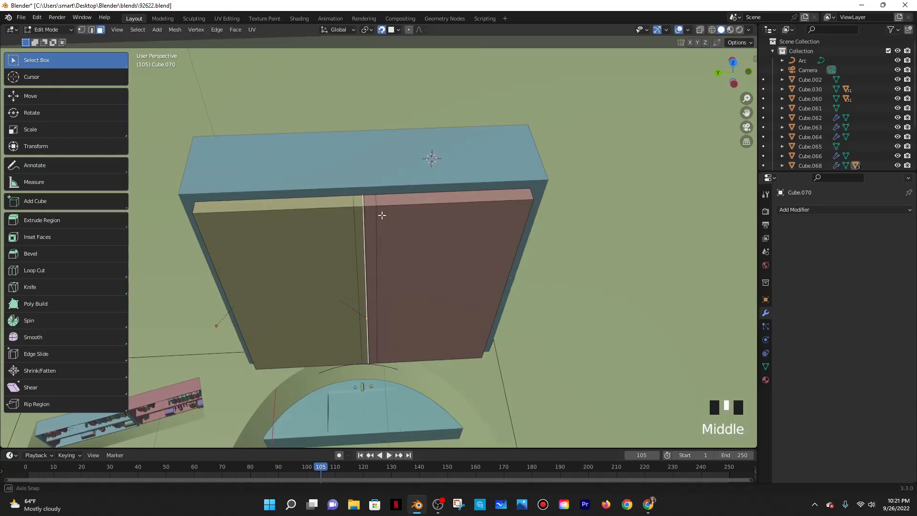
pyautogui.scroll(3, 375, 198)
pyautogui.press('g')
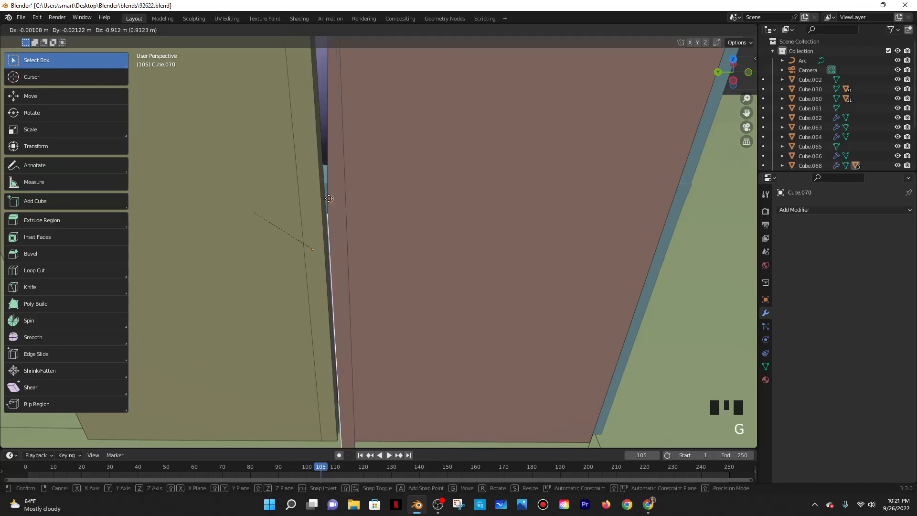
pyautogui.click(330, 192)
pyautogui.moveTo(330, 192); pyautogui.dragTo(326, 211, button='middle')
pyautogui.scroll(-2, 328, 211)
pyautogui.hotkey('ctrl', 'z')
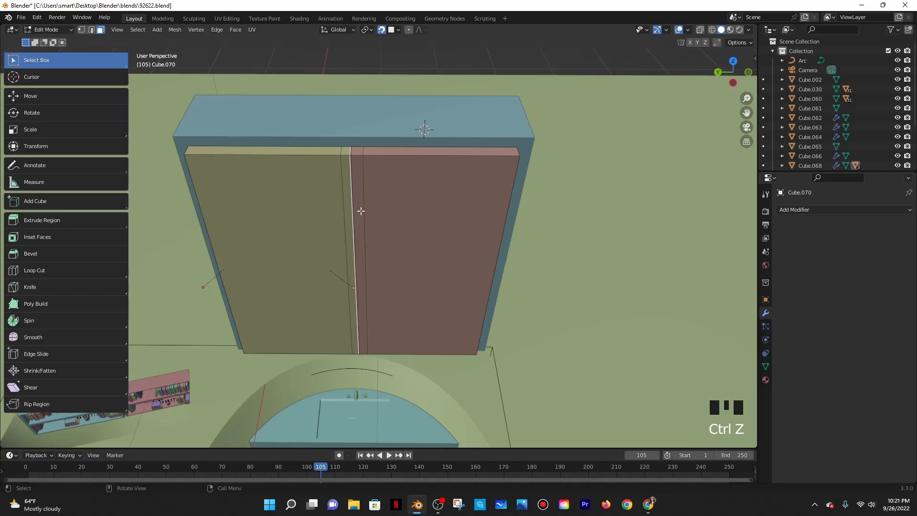
# Adjust the pink door's inner side face along Y to meet the yellow door's edge and leave mesh editing
pyautogui.scroll(3, 360, 211)
pyautogui.press('g')
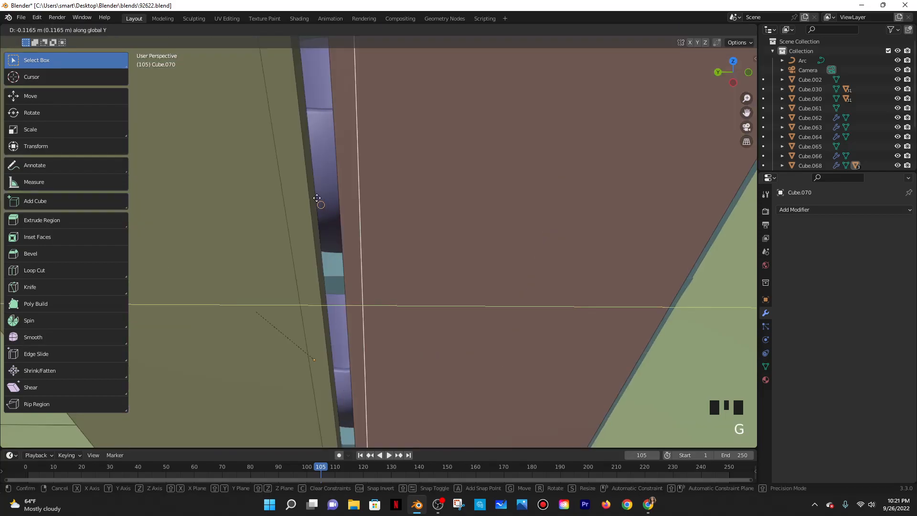
pyautogui.click(313, 190)
pyautogui.scroll(-4, 313, 190)
pyautogui.press('Tab')
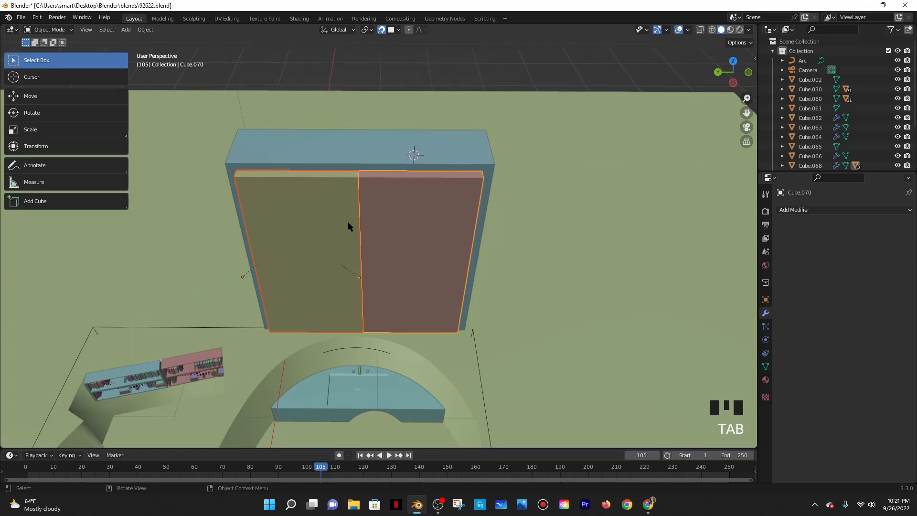
# Inset the yellow door's front face by about 0.10 m and scale the inset face along Z to about 1.018
pyautogui.moveTo(293, 193)
pyautogui.mouseDown(button='middle')
pyautogui.moveTo(298, 176)
pyautogui.moveTo(296, 195)
pyautogui.mouseUp(button='middle')
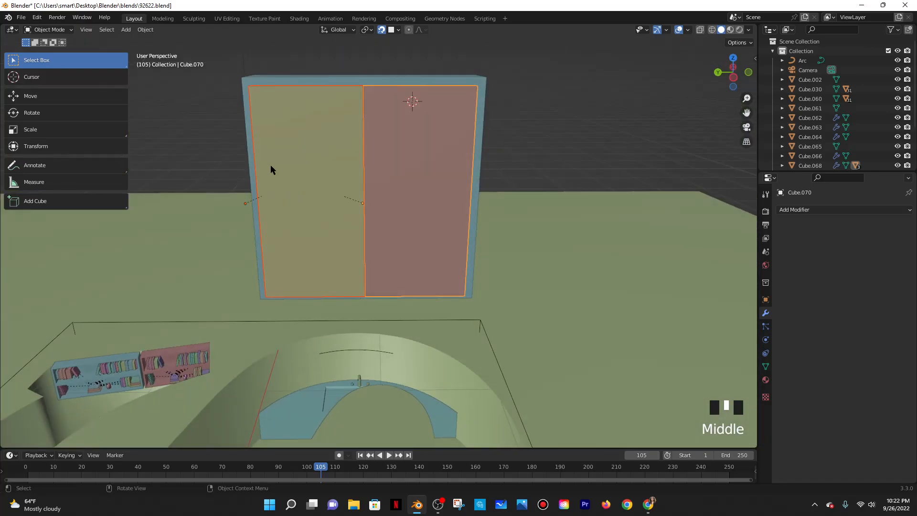
pyautogui.click(299, 123)
pyautogui.press('Tab')
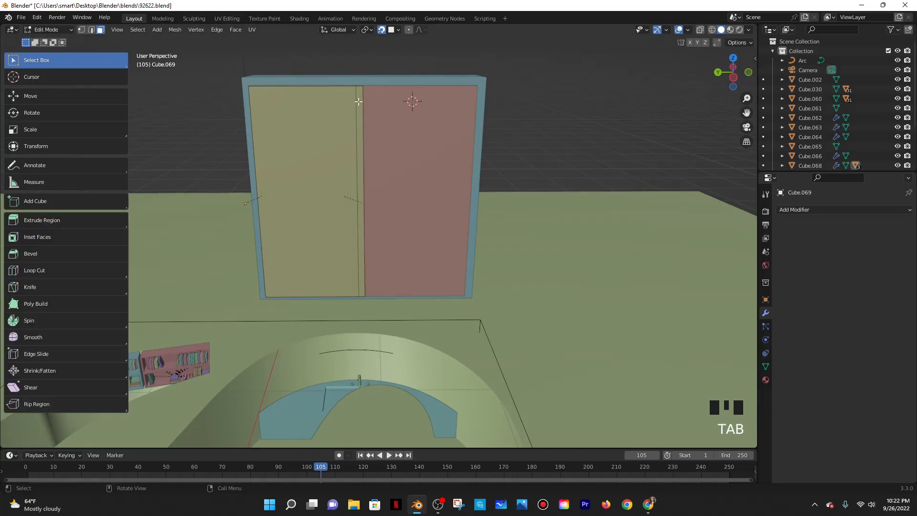
pyautogui.click(324, 103)
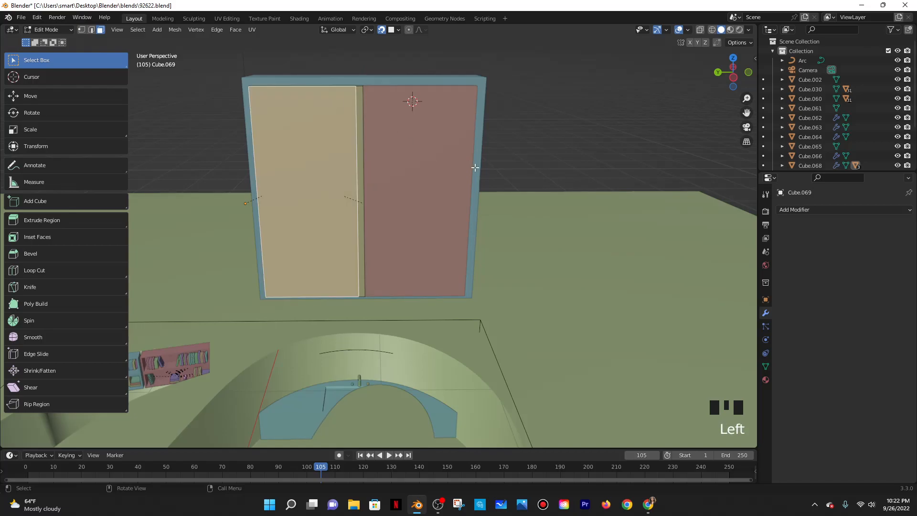
pyautogui.press('i')
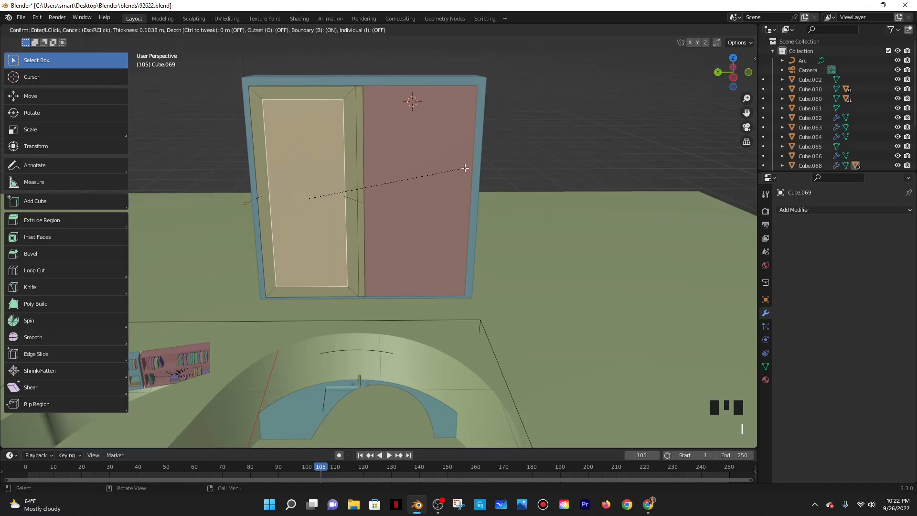
pyautogui.click(464, 168)
pyautogui.press('s')
pyautogui.press('z')
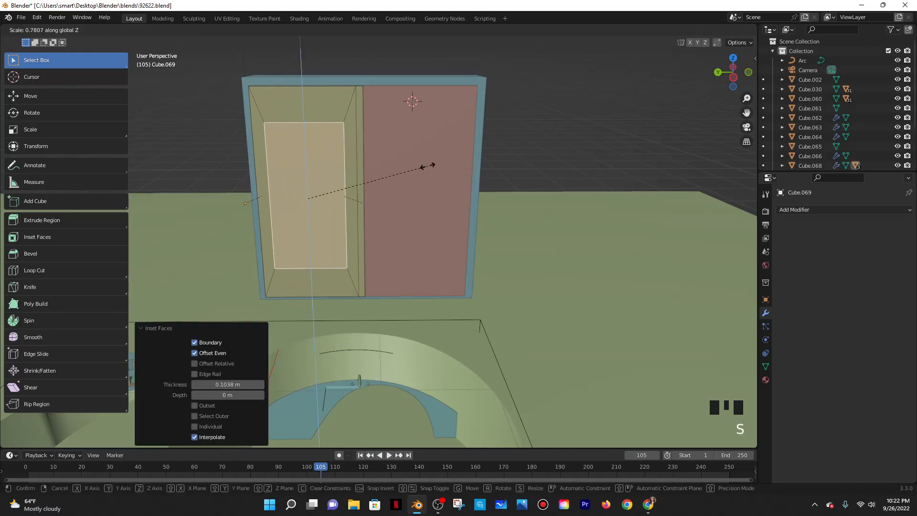
pyautogui.click(456, 128)
# Add a centred horizontal loop cut across the yellow door and raise it about 0.092 m along Z
pyautogui.hotkey('ctrl', 'r')
pyautogui.click(281, 153)
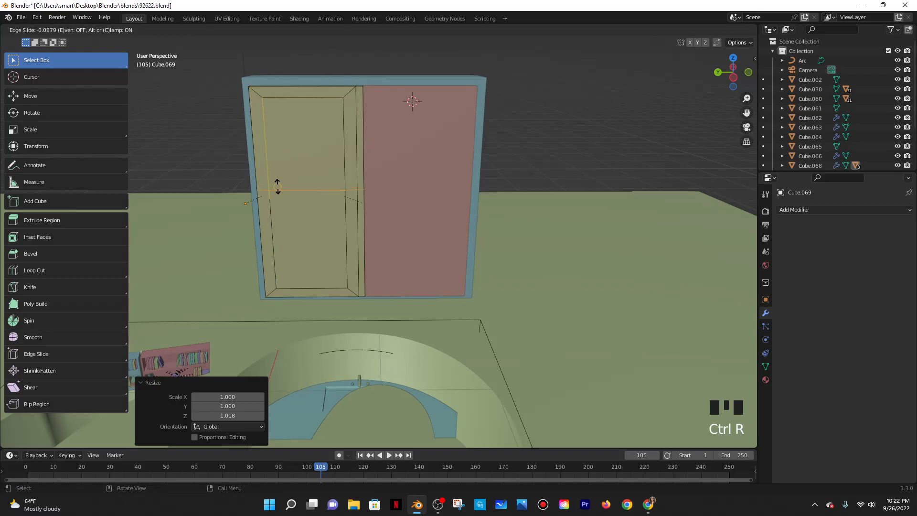
pyautogui.rightClick(320, 139)
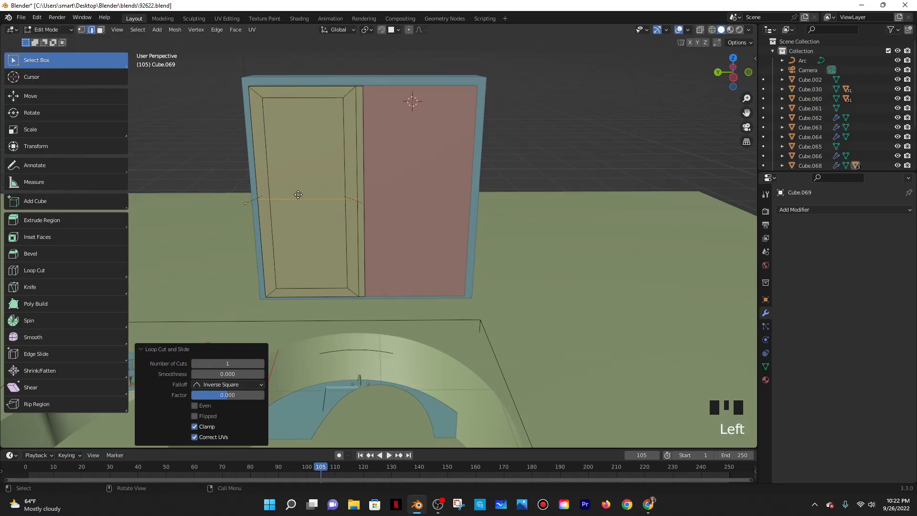
pyautogui.press('g')
pyautogui.click(304, 184)
# Add a second horizontal loop cut to the yellow door, just below the raised one, with an edge slide factor of about 0.84
pyautogui.hotkey('ctrl', 'r')
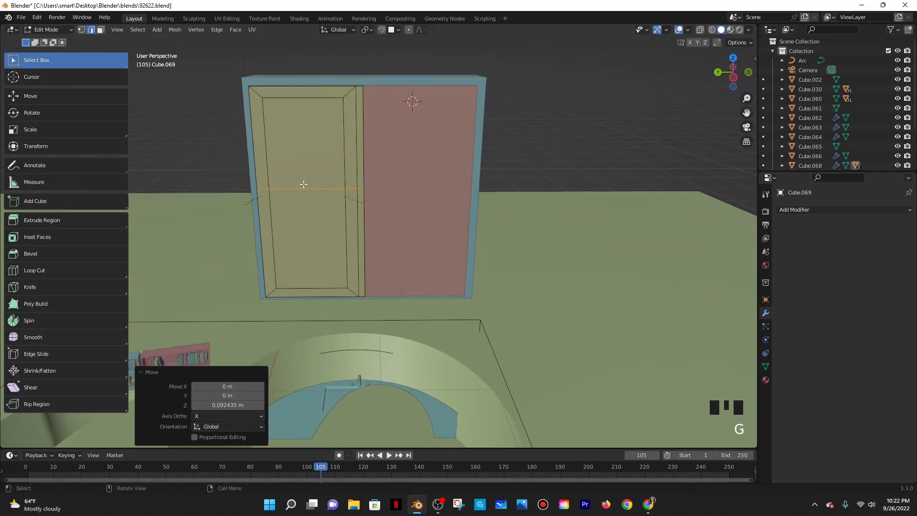
pyautogui.click(260, 197)
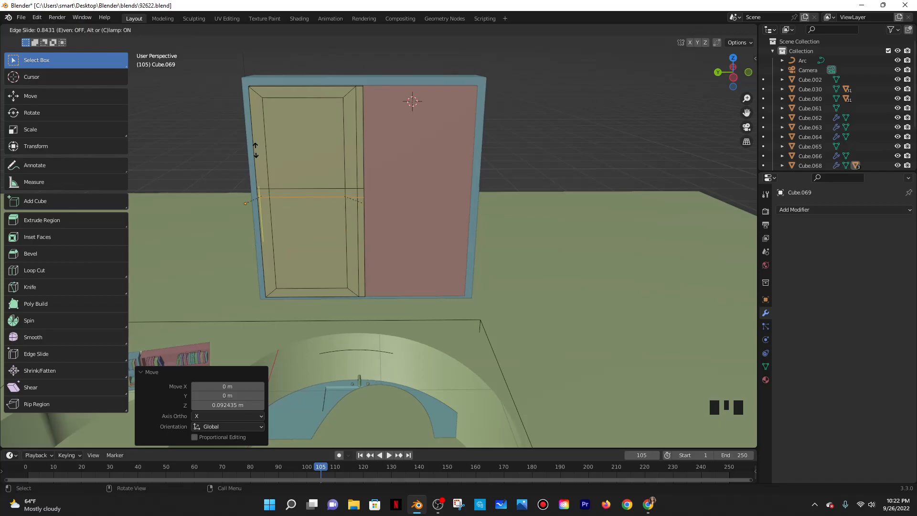
pyautogui.click(256, 150)
# Select the yellow door's upper and lower panel faces, give the door a base material, and add a second new material for the panels
pyautogui.click(296, 142)
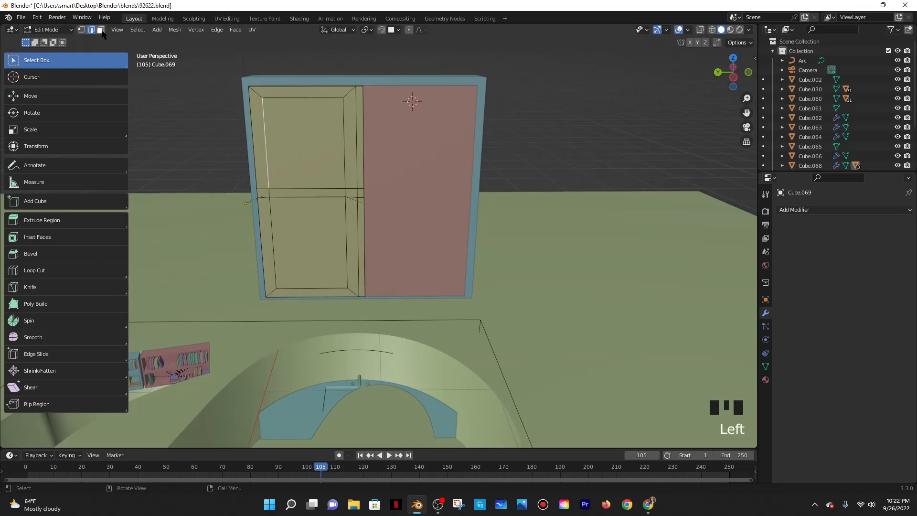
pyautogui.click(101, 30)
pyautogui.click(284, 124)
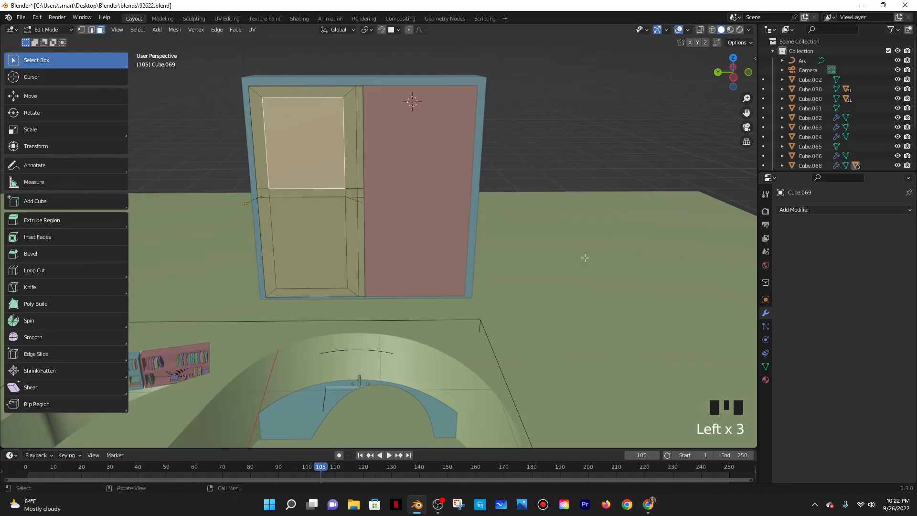
pyautogui.keyDown('shift'); pyautogui.click(336, 229); pyautogui.keyUp('shift')
pyautogui.click(765, 380)
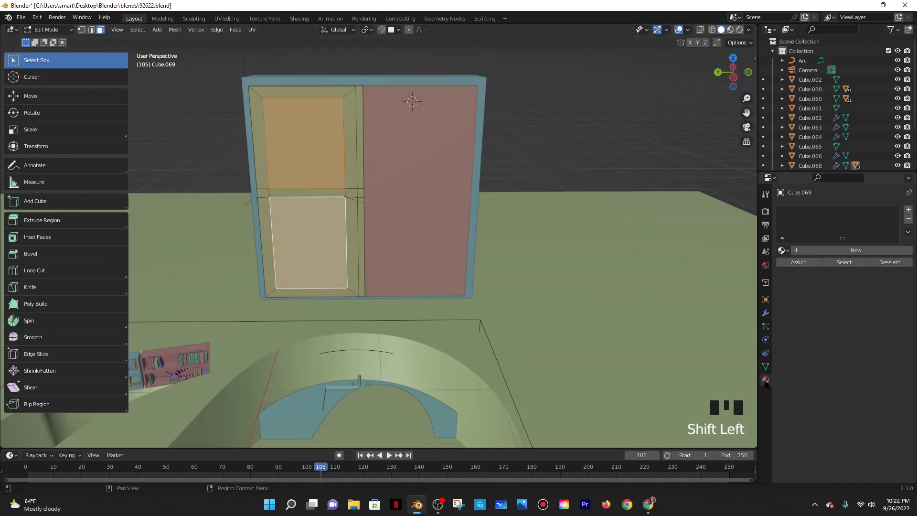
pyautogui.click(878, 251)
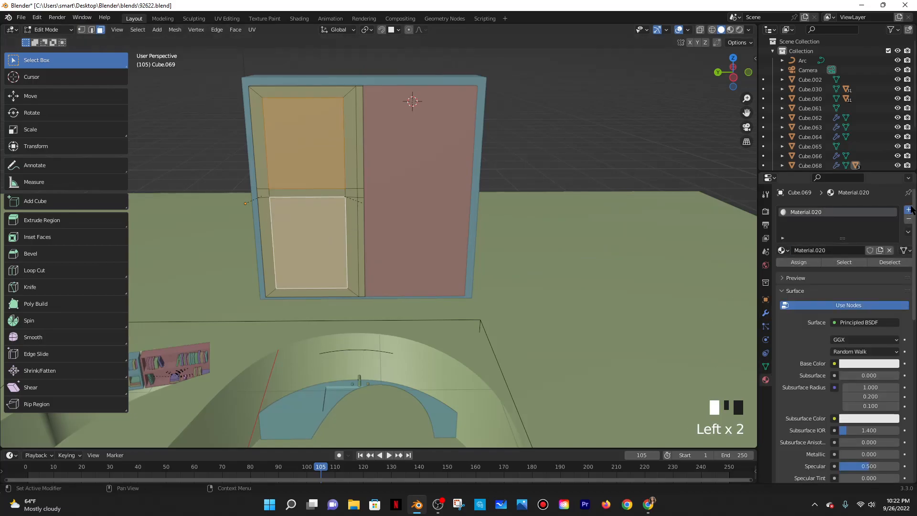
pyautogui.click(909, 209)
pyautogui.click(798, 272)
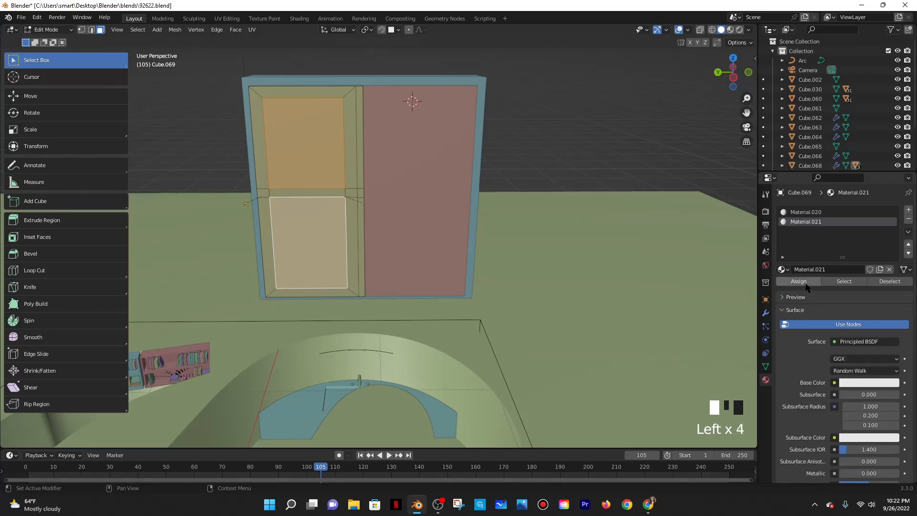
# Change the second material's surface to Glass BSDF with roughness 0.93 and IOR 0.21
pyautogui.click(857, 341)
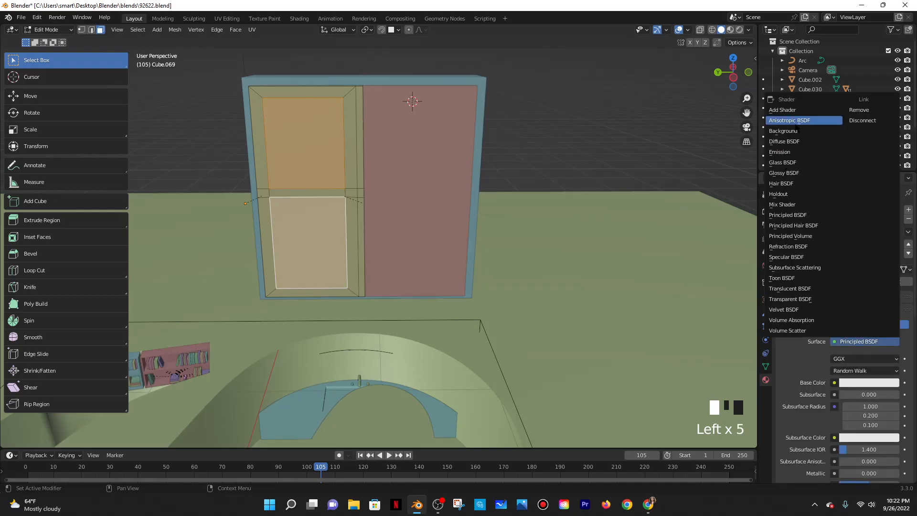
pyautogui.click(791, 163)
pyautogui.scroll(-3, 865, 324)
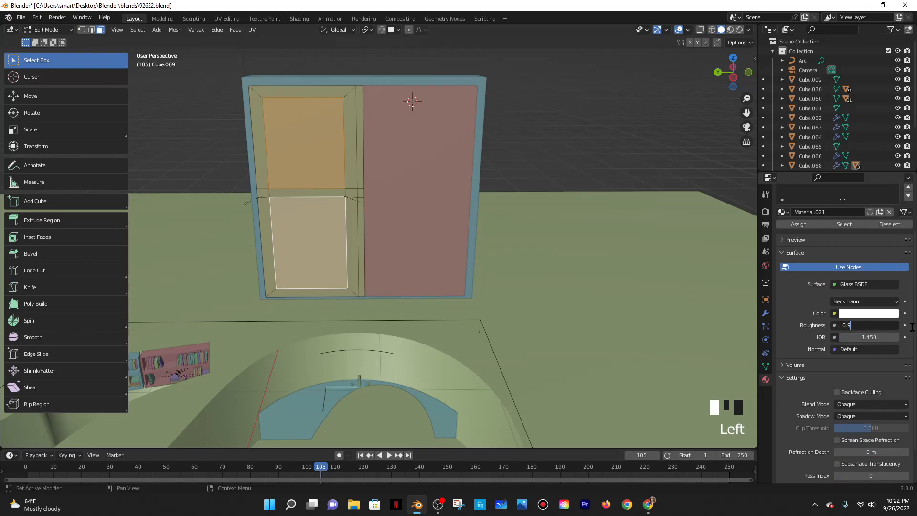
pyautogui.press('Return')
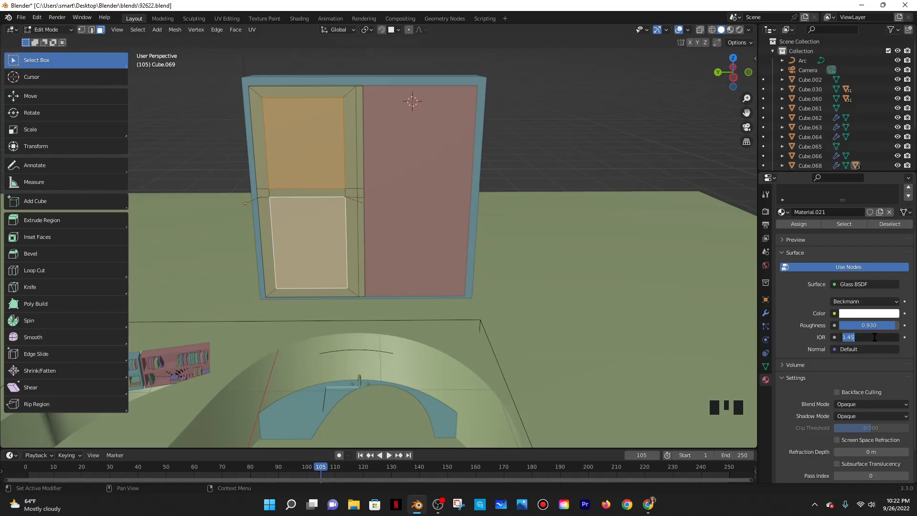
pyautogui.scroll(2, 392, 188)
pyautogui.scroll(-2, 382, 195)
pyautogui.press('Tab')
pyautogui.press('Tab')
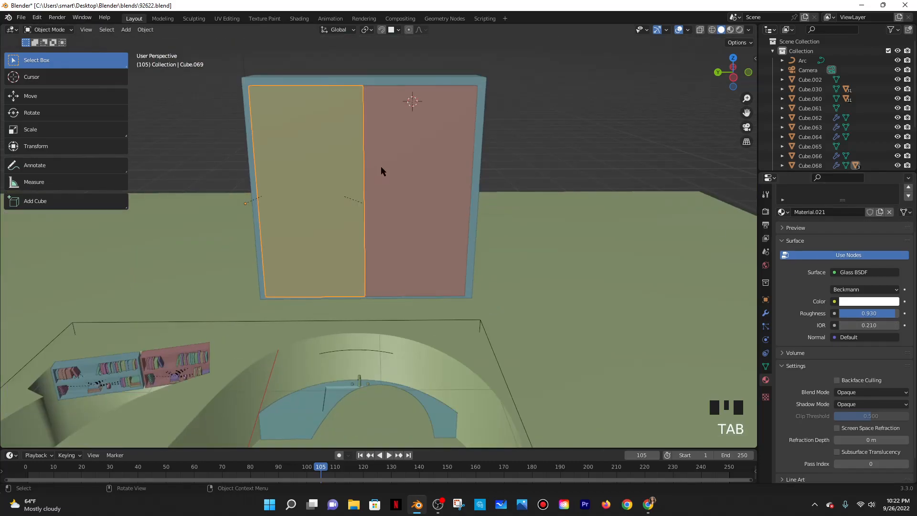
pyautogui.moveTo(372, 183); pyautogui.dragTo(398, 186, button='middle')
pyautogui.press('Tab')
pyautogui.press('Tab')
pyautogui.press('Tab')
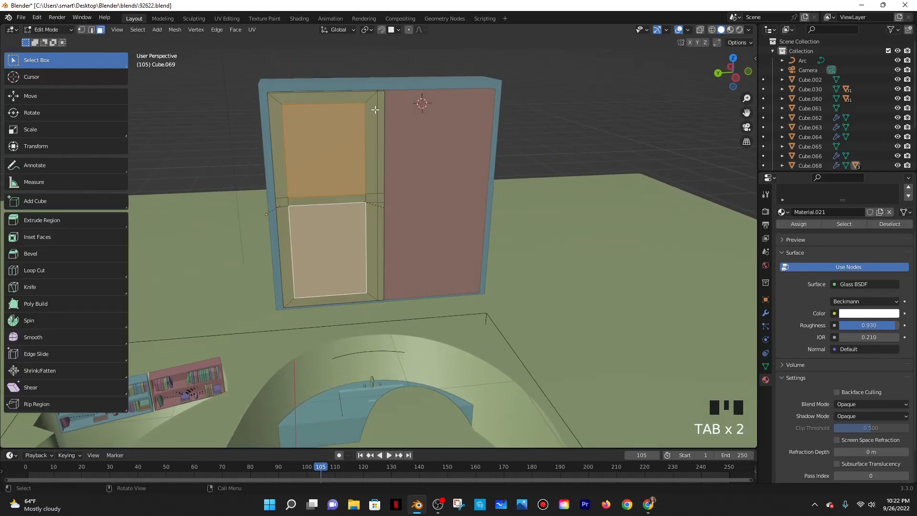
pyautogui.scroll(3, 828, 231)
# Display the scene in material preview and examine the yellow door's glass panels from several angles
pyautogui.click(818, 213)
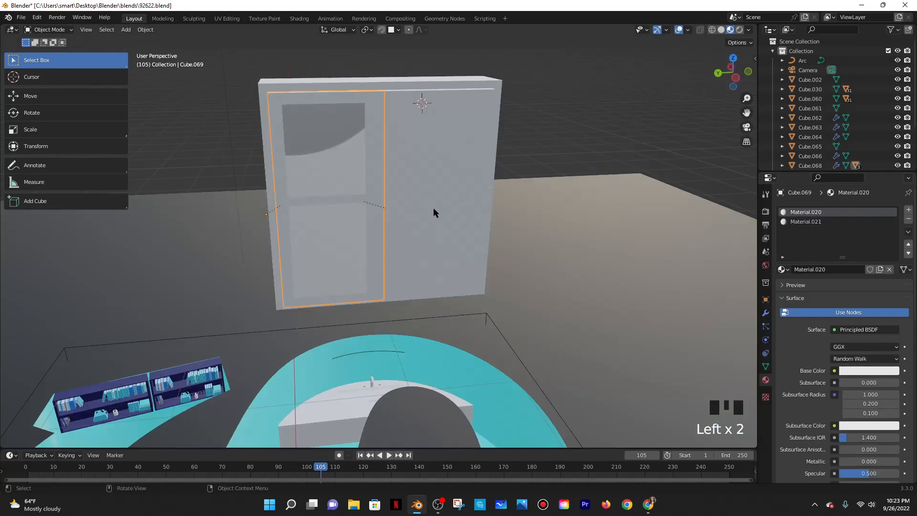
pyautogui.moveTo(433, 212); pyautogui.dragTo(397, 161, button='middle')
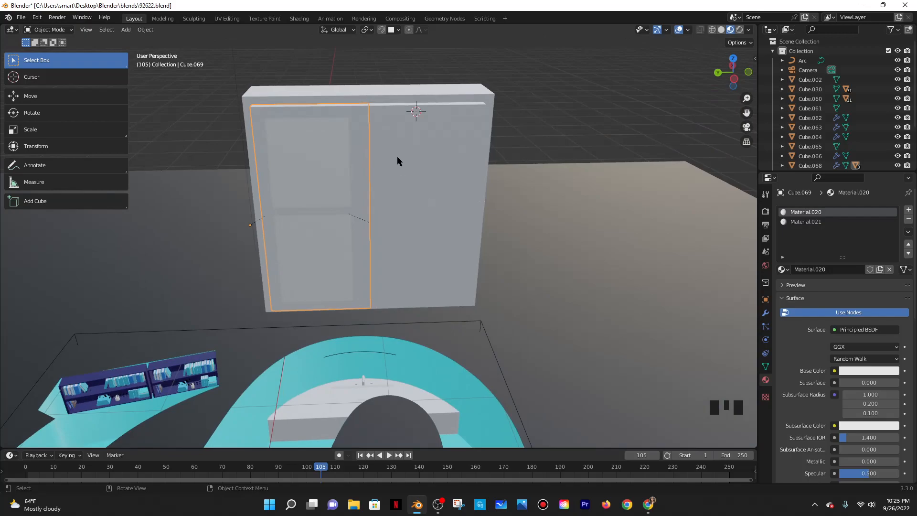
pyautogui.press('Tab')
pyautogui.press('Tab')
pyautogui.moveTo(363, 136); pyautogui.dragTo(375, 158, button='middle')
pyautogui.press('Tab')
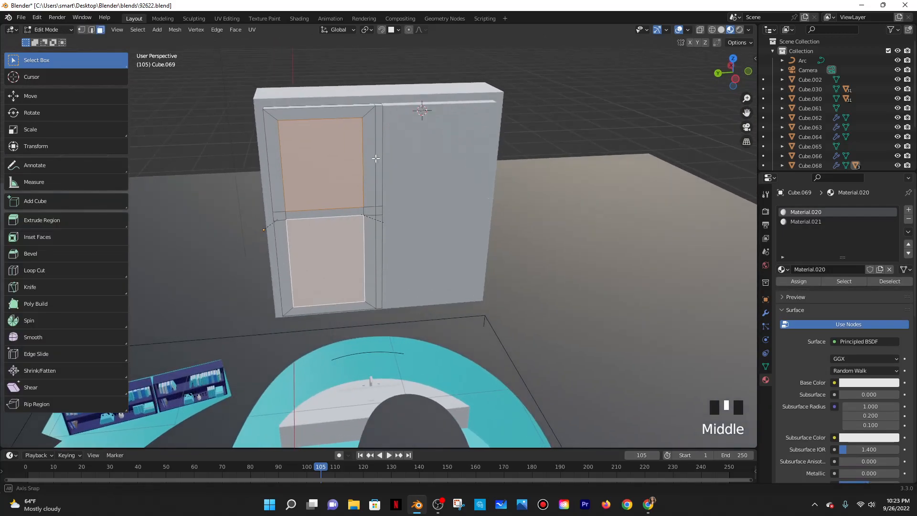
pyautogui.press('Tab')
pyautogui.moveTo(367, 121); pyautogui.dragTo(512, 109, button='middle')
pyautogui.scroll(4, 329, 138)
pyautogui.scroll(-2, 337, 136)
pyautogui.scroll(-1, 346, 148)
# Try deleting the yellow door's two front panel faces and selecting the faces behind them, and undo these changes
pyautogui.press('Tab')
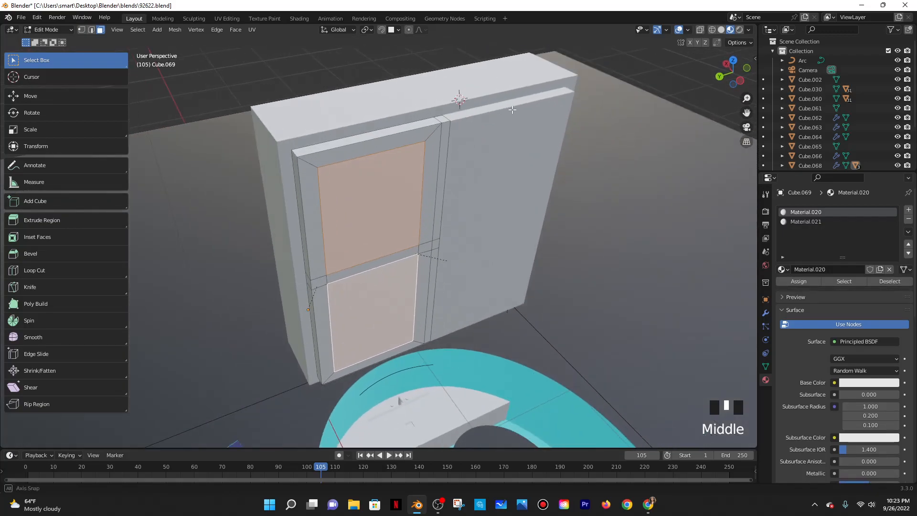
pyautogui.moveTo(386, 215); pyautogui.dragTo(358, 144, button='middle')
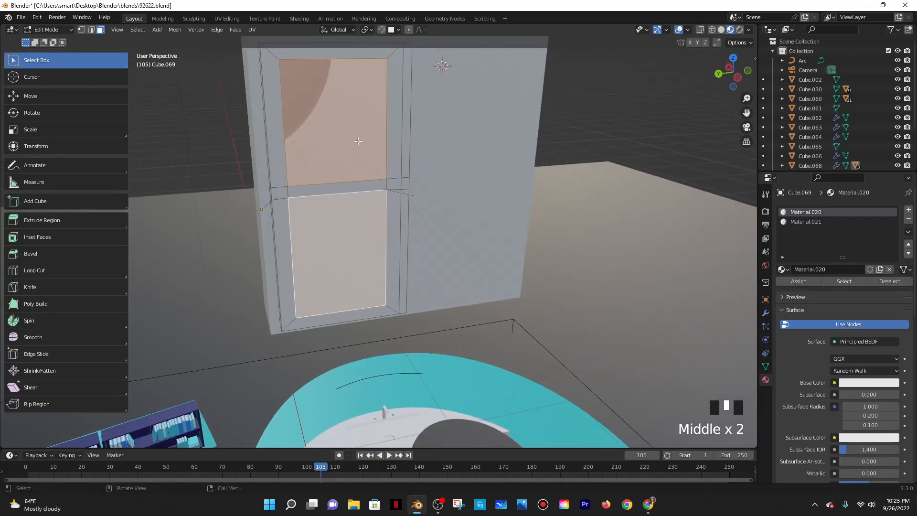
pyautogui.scroll(-1, 358, 141)
pyautogui.press('x')
pyautogui.click(357, 141)
pyautogui.moveTo(399, 150); pyautogui.dragTo(375, 123, button='middle')
pyautogui.click(324, 145)
pyautogui.keyDown('shift'); pyautogui.click(358, 194); pyautogui.keyUp('shift')
pyautogui.keyDown('shift'); pyautogui.click(350, 193); pyautogui.keyUp('shift')
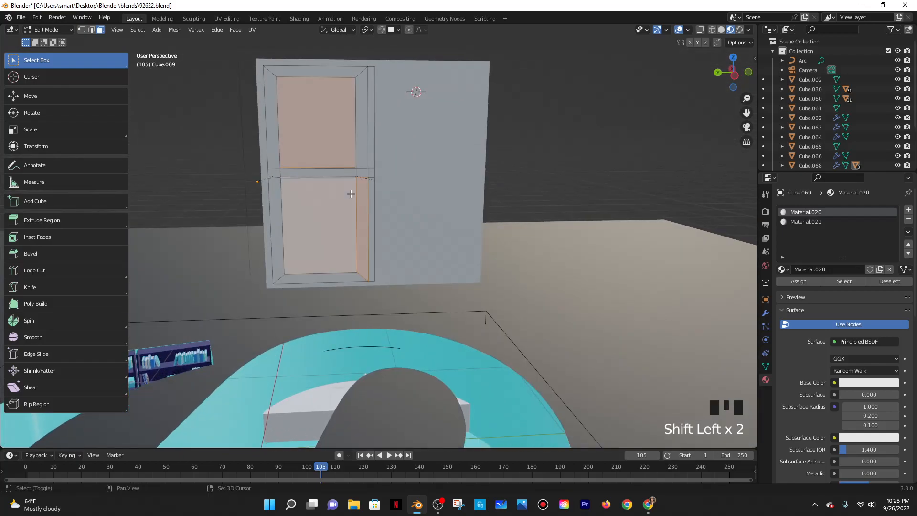
pyautogui.press('x')
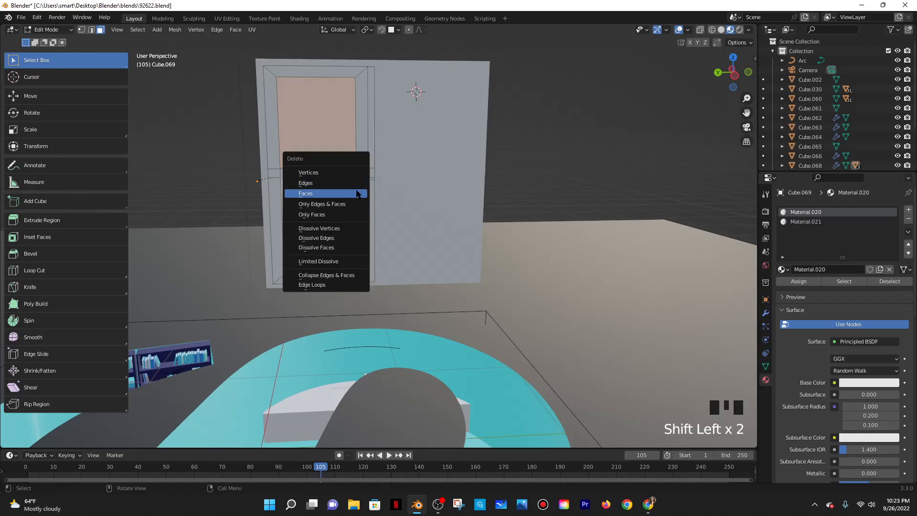
pyautogui.hotkey('ctrl', 'z')
pyautogui.hotkey('ctrl', 'z')
pyautogui.hotkey('ctrl', 'z')
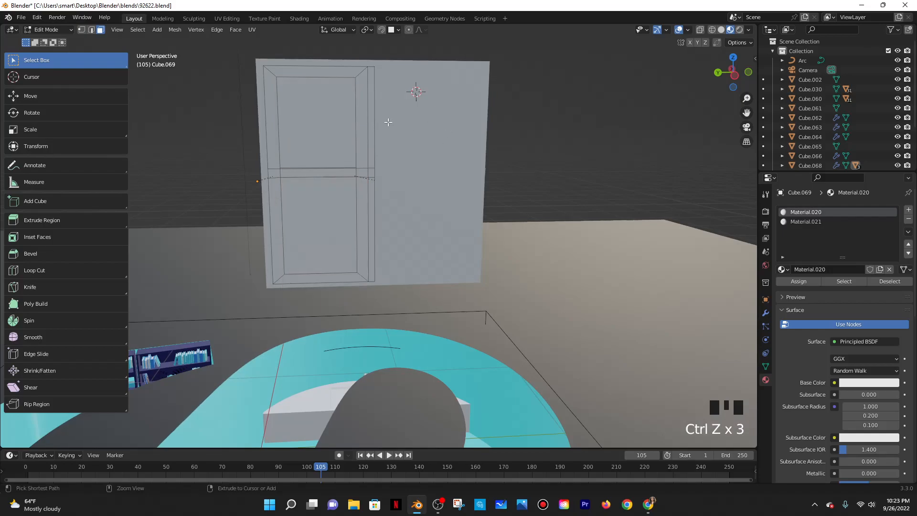
pyautogui.hotkey('ctrl', 'z')
# Try to reach the yellow door's rear faces in wireframe display and return the viewport to solid shading
pyautogui.moveTo(387, 122)
pyautogui.mouseDown(button='middle')
pyautogui.moveTo(452, 163)
pyautogui.moveTo(522, 187)
pyautogui.mouseUp(button='middle')
pyautogui.click(700, 29)
pyautogui.click(711, 29)
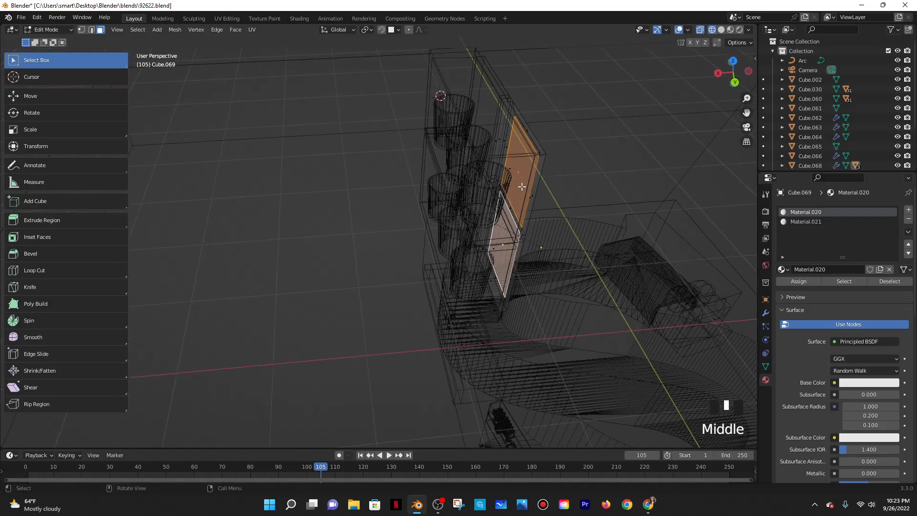
pyautogui.click(516, 147)
pyautogui.moveTo(524, 154); pyautogui.dragTo(529, 208, button='middle')
pyautogui.click(700, 29)
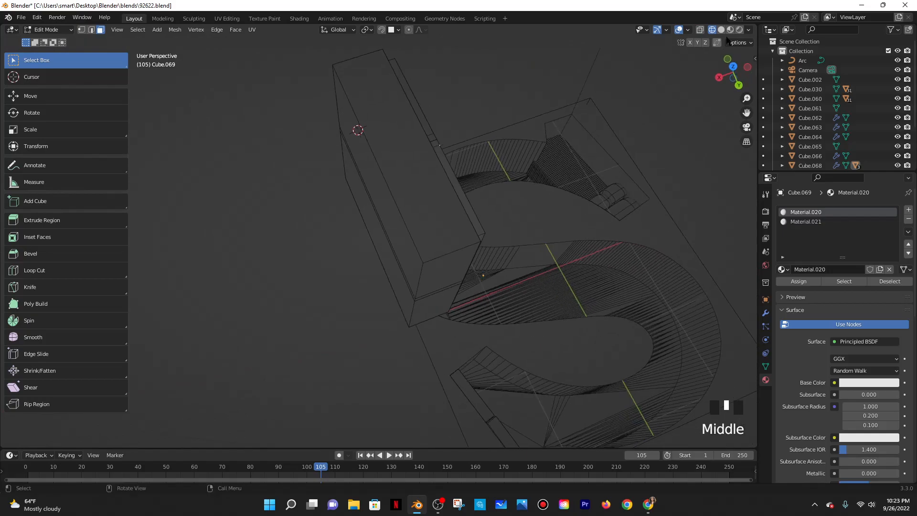
pyautogui.click(721, 29)
pyautogui.moveTo(506, 158); pyautogui.dragTo(567, 163, button='middle')
pyautogui.click(435, 134)
pyautogui.moveTo(486, 149); pyautogui.dragTo(507, 163, button='middle')
pyautogui.click(447, 213)
# Isolate the yellow door in local view and delete the upper and lower faces on its back side
pyautogui.press('KP_Divide')
pyautogui.click(700, 30)
pyautogui.click(374, 224)
pyautogui.keyDown('shift'); pyautogui.click(373, 268); pyautogui.keyUp('shift')
pyautogui.press('x')
pyautogui.click(375, 268)
# Leave the isolated view and examine the door's glass panels in material preview and rendered shading
pyautogui.moveTo(371, 266); pyautogui.dragTo(641, 119, button='middle')
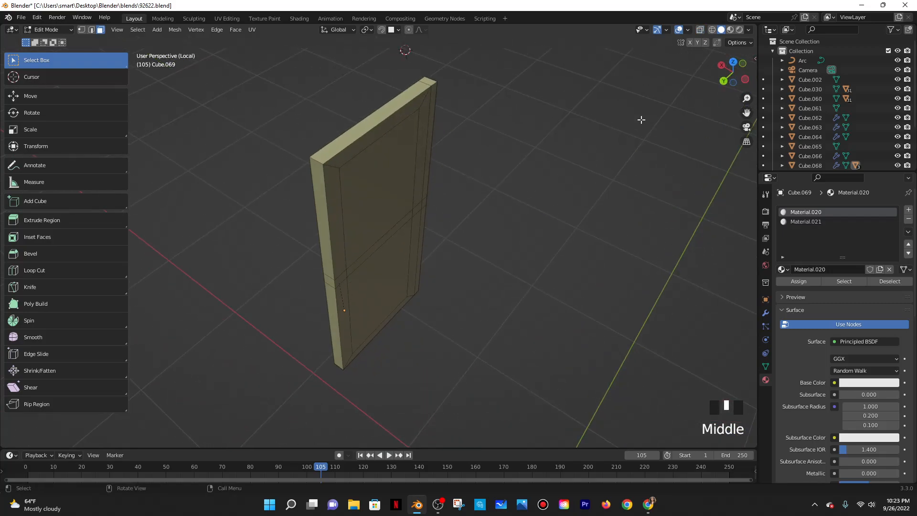
pyautogui.click(730, 30)
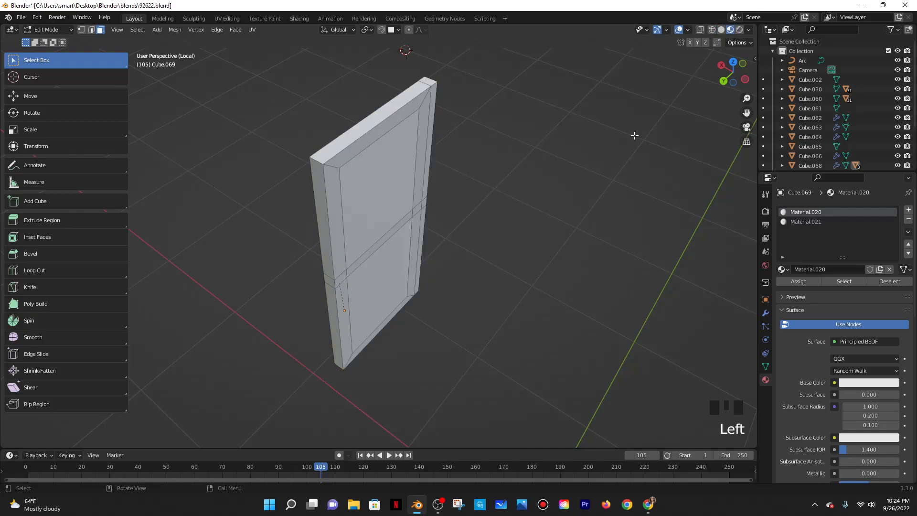
pyautogui.press('KP_Divide')
pyautogui.moveTo(591, 139); pyautogui.dragTo(430, 150, button='middle')
pyautogui.scroll(-2, 624, 106)
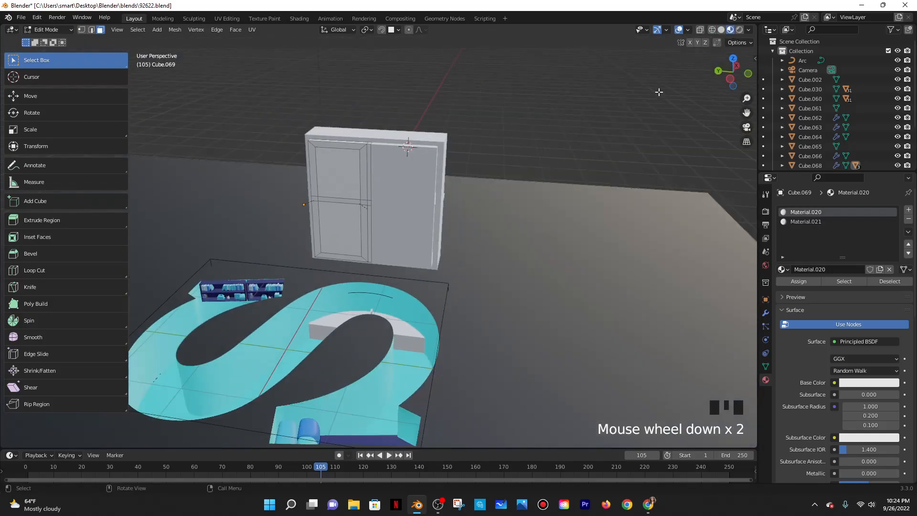
pyautogui.click(739, 30)
pyautogui.scroll(-6, 349, 166)
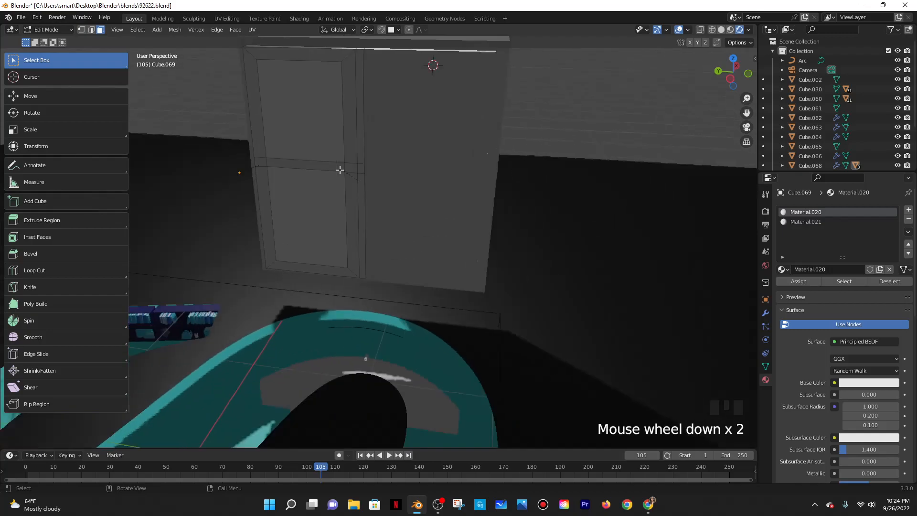
pyautogui.moveTo(349, 166); pyautogui.dragTo(368, 174, button='middle')
pyautogui.scroll(5, 356, 164)
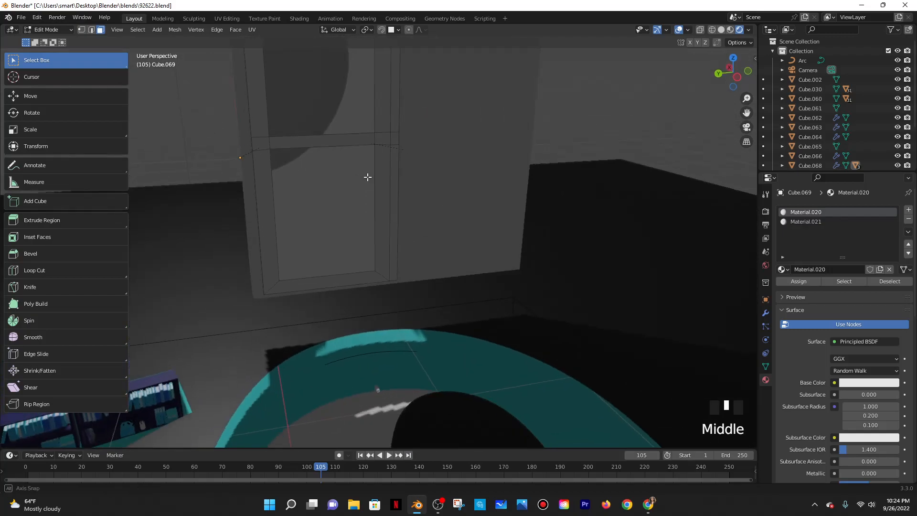
pyautogui.scroll(-4, 502, 117)
pyautogui.moveTo(480, 134); pyautogui.dragTo(485, 162, button='middle')
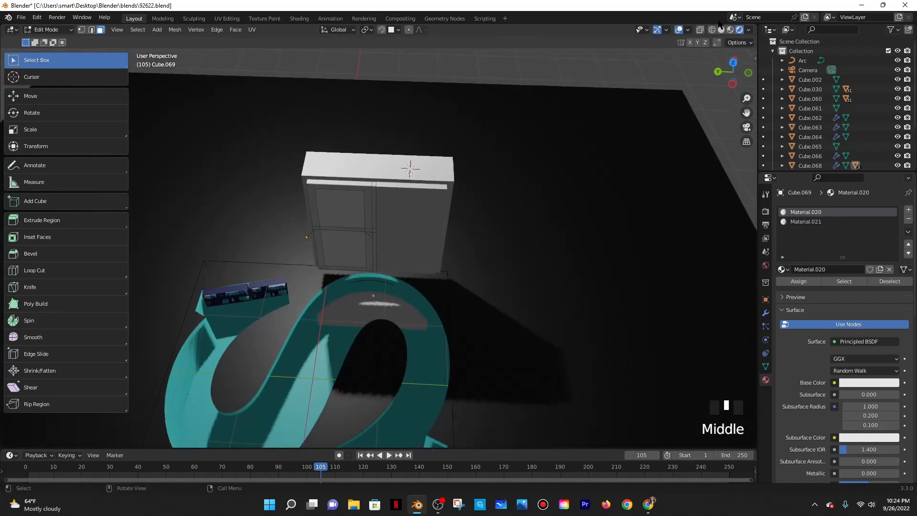
# Return to solid shading, leave mesh editing, and delete the pink door
pyautogui.click(721, 30)
pyautogui.scroll(3, 446, 174)
pyautogui.press('Tab')
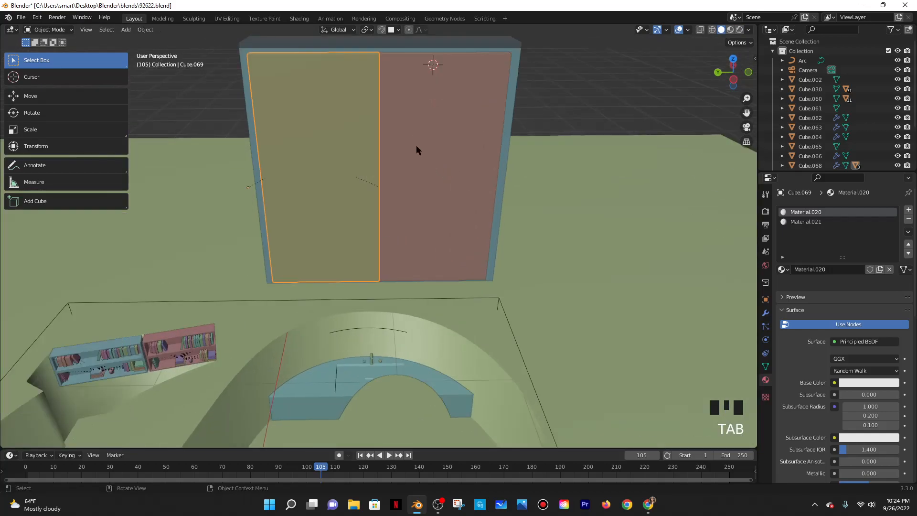
pyautogui.click(434, 130)
pyautogui.press('x')
pyautogui.click(389, 128)
# Duplicate the yellow door and place the copy over the cabinet's open half, about 0.90 m away along negative Y
pyautogui.click(332, 130)
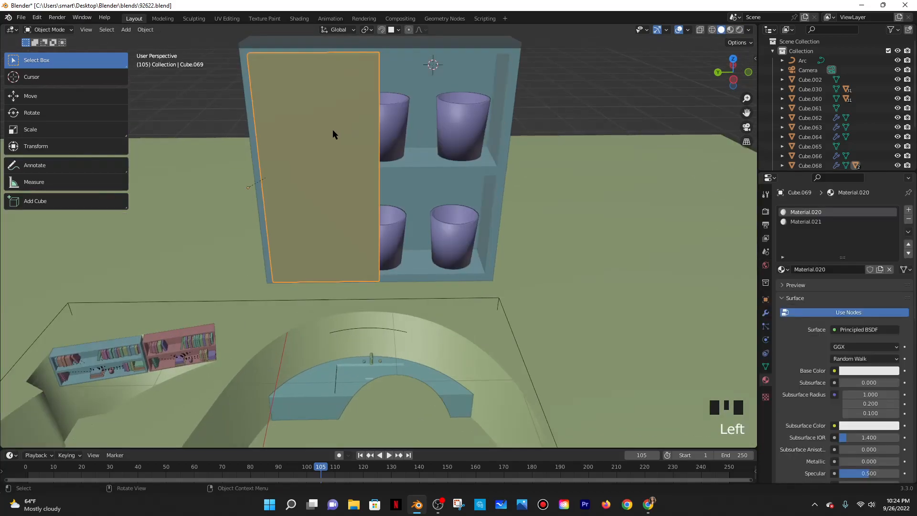
pyautogui.hotkey('shift', 'd')
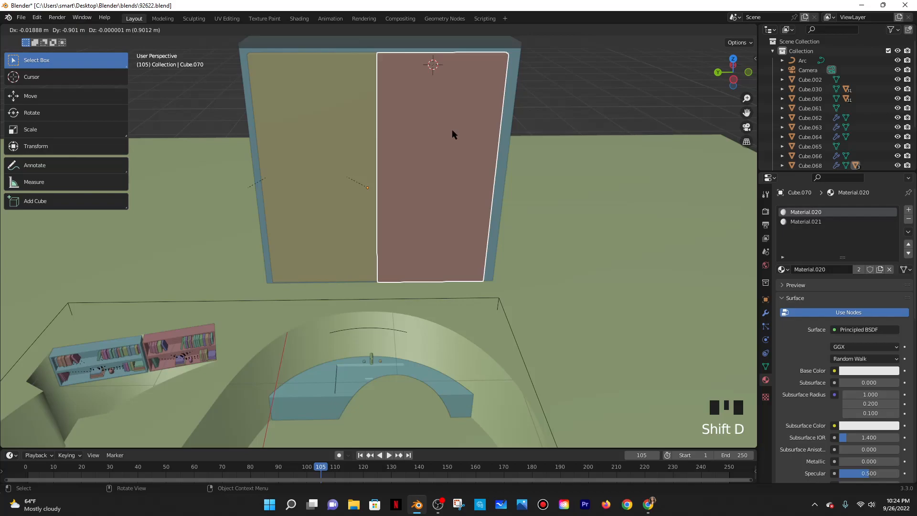
pyautogui.click(453, 134)
# Align the duplicated door with the yellow door by nudging it along Y and about 0.017 m along X
pyautogui.moveTo(451, 135); pyautogui.dragTo(445, 248, button='middle')
pyautogui.scroll(3, 451, 141)
pyautogui.scroll(-3, 451, 141)
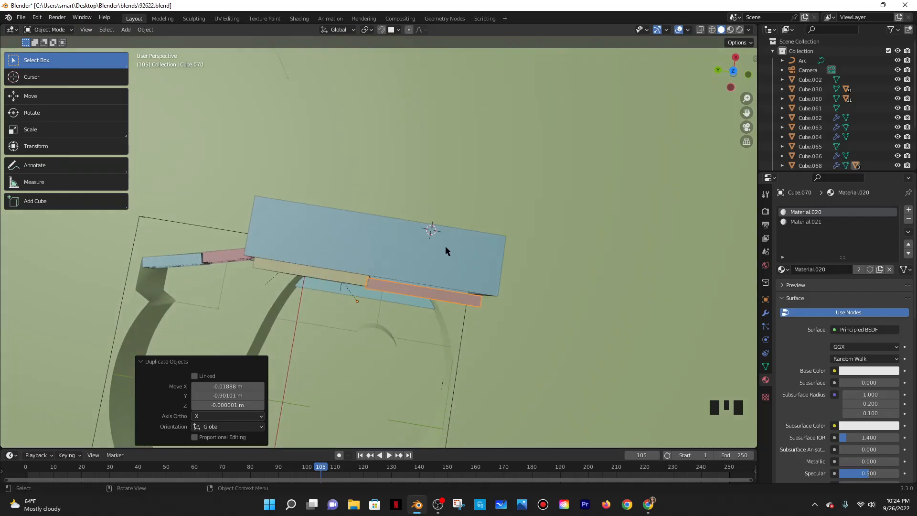
pyautogui.press('g')
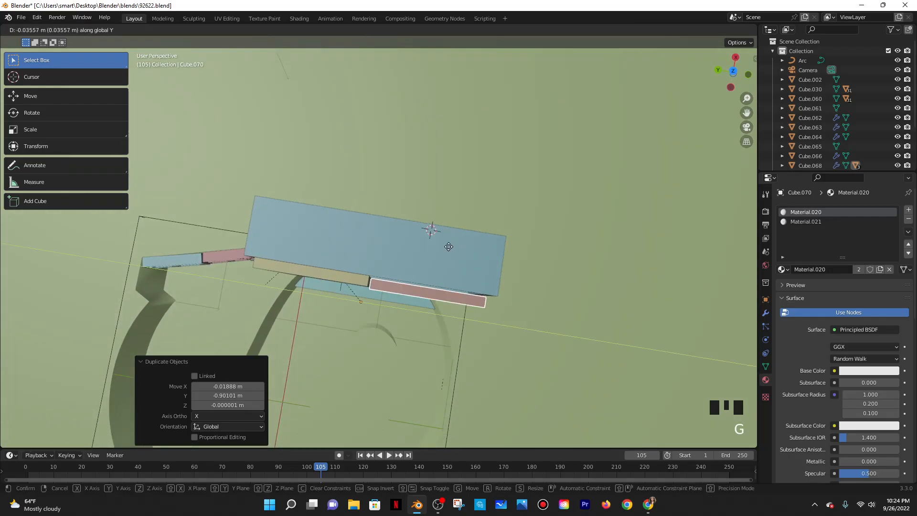
pyautogui.click(448, 247)
pyautogui.press('g')
pyautogui.press('z')
pyautogui.press('x')
pyautogui.click(448, 248)
# Examine the duplicated door's fit against the yellow door and cabinet, including its mesh edges in edit mode
pyautogui.moveTo(448, 249); pyautogui.dragTo(498, 175, button='middle')
pyautogui.scroll(-2, 499, 158)
pyautogui.scroll(4, 518, 170)
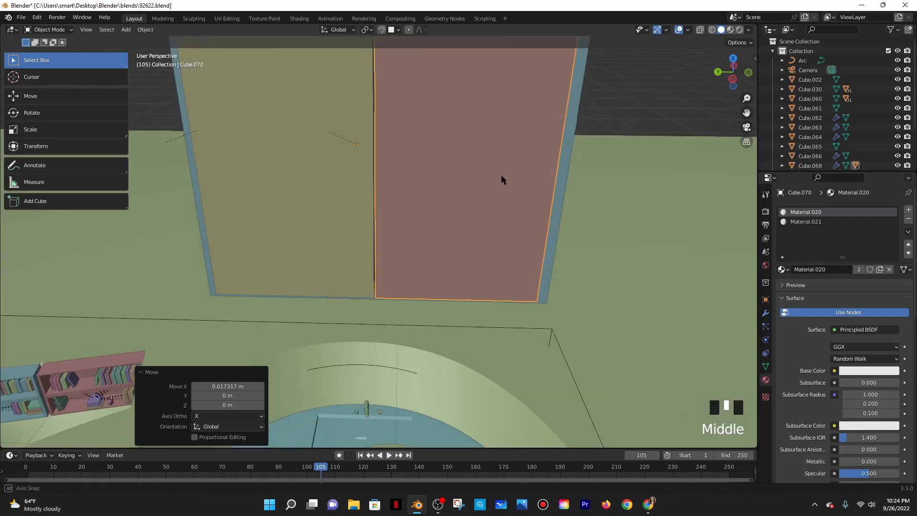
pyautogui.scroll(-4, 499, 177)
pyautogui.press('Tab')
pyautogui.press('Tab')
pyautogui.press('Tab')
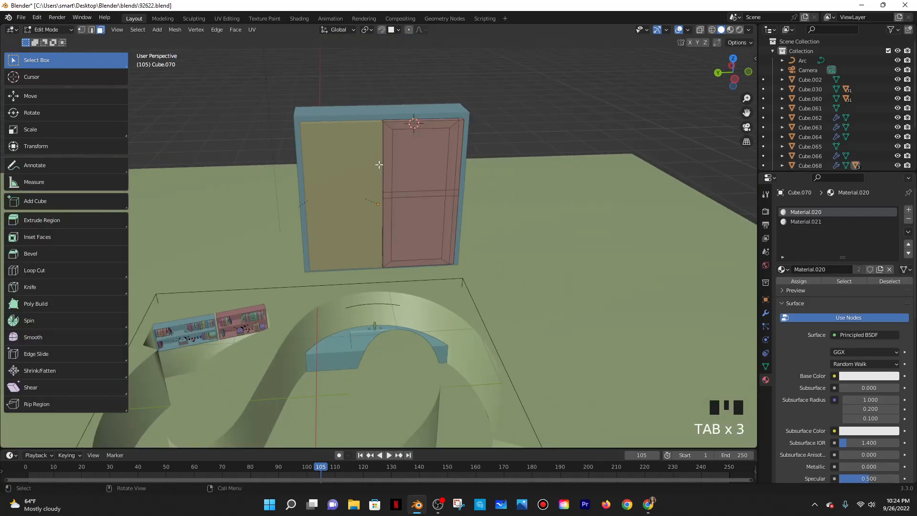
pyautogui.moveTo(522, 162); pyautogui.dragTo(487, 230, button='middle')
pyautogui.scroll(4, 472, 158)
pyautogui.press('Tab')
pyautogui.scroll(-3, 478, 160)
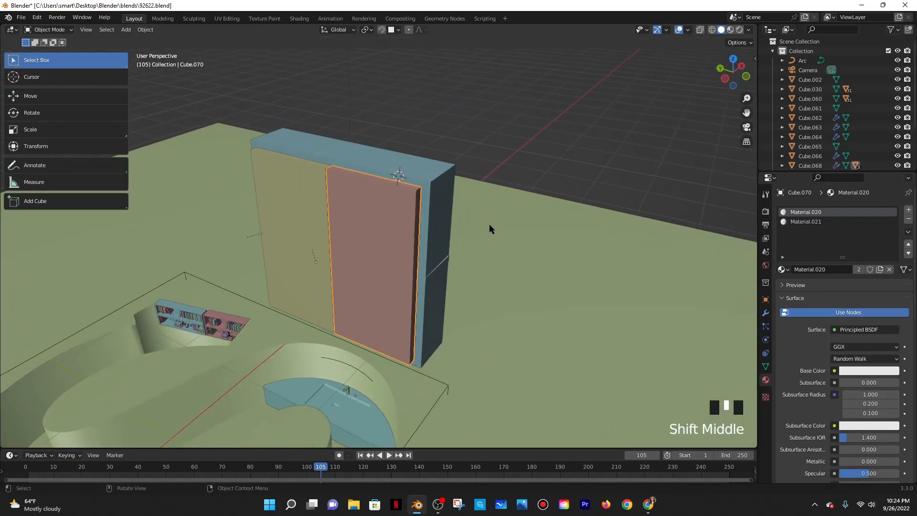
pyautogui.scroll(4, 484, 210)
pyautogui.scroll(-2, 382, 258)
pyautogui.keyDown('shift'); pyautogui.moveTo(383, 258); pyautogui.dragTo(454, 239, button='middle'); pyautogui.keyUp('shift')
pyautogui.hotkey('shift', 'a')
pyautogui.moveTo(429, 235)
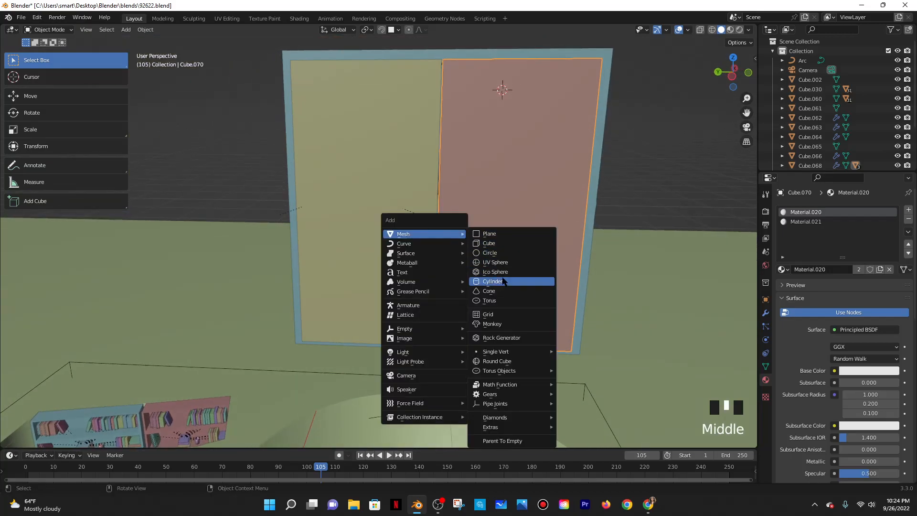
pyautogui.click(506, 262)
pyautogui.scroll(-7, 508, 249)
pyautogui.scroll(6, 508, 248)
pyautogui.hotkey('ctrl', 'z')
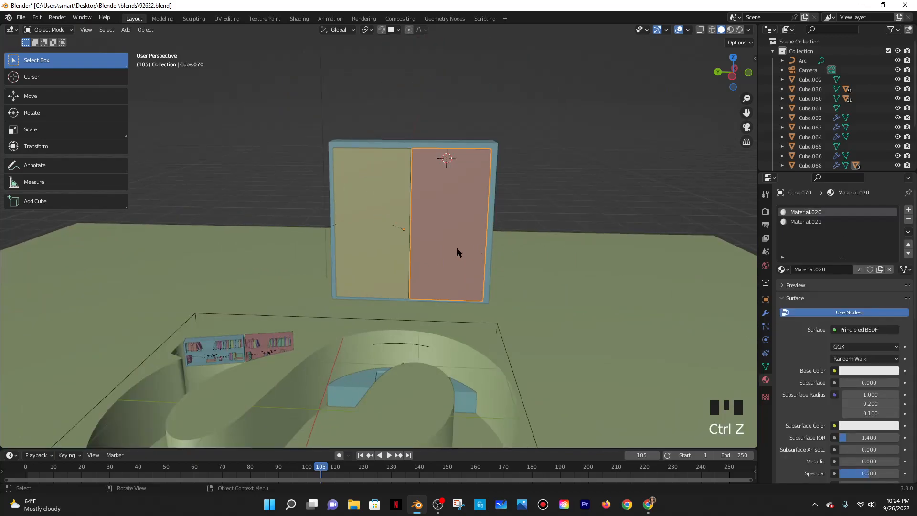
# Add a cylinder mesh as the base for a door knob
pyautogui.hotkey('shift', 'a')
pyautogui.moveTo(456, 249)
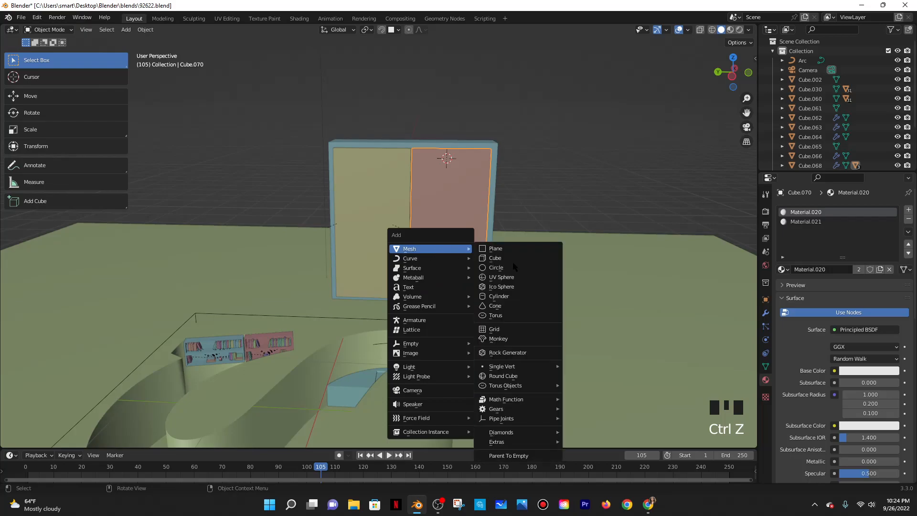
pyautogui.click(507, 297)
pyautogui.scroll(-2, 507, 260)
# Rotate the cylinder 270° about the global Y axis so its round face points outward from the doors
pyautogui.write('rx90')
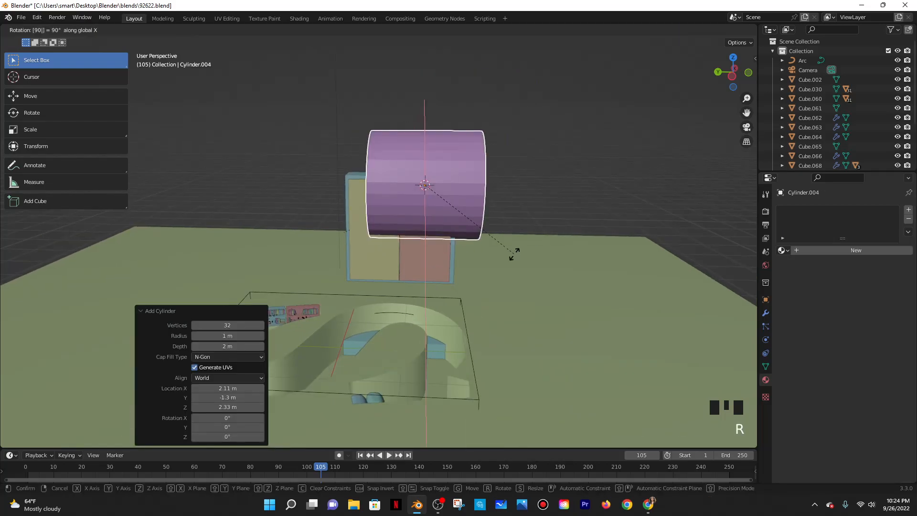
pyautogui.write('z')
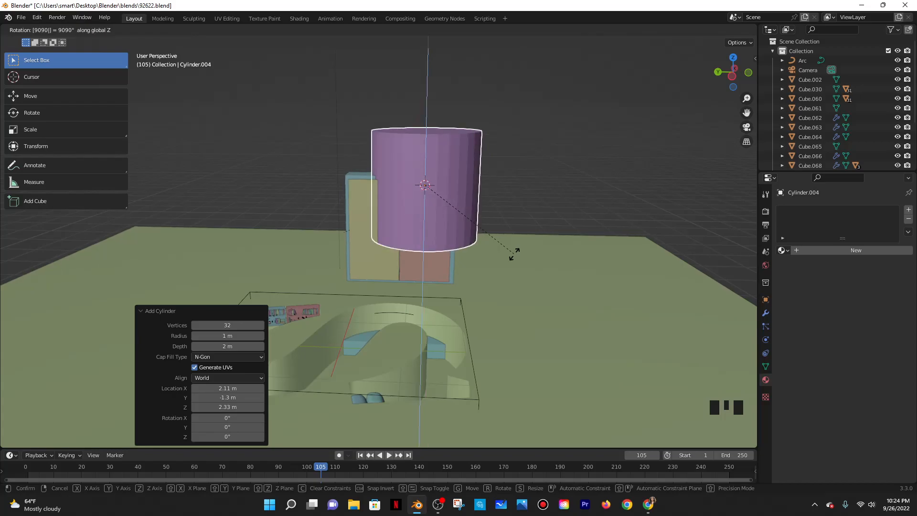
pyautogui.write('x')
pyautogui.write('9018090')
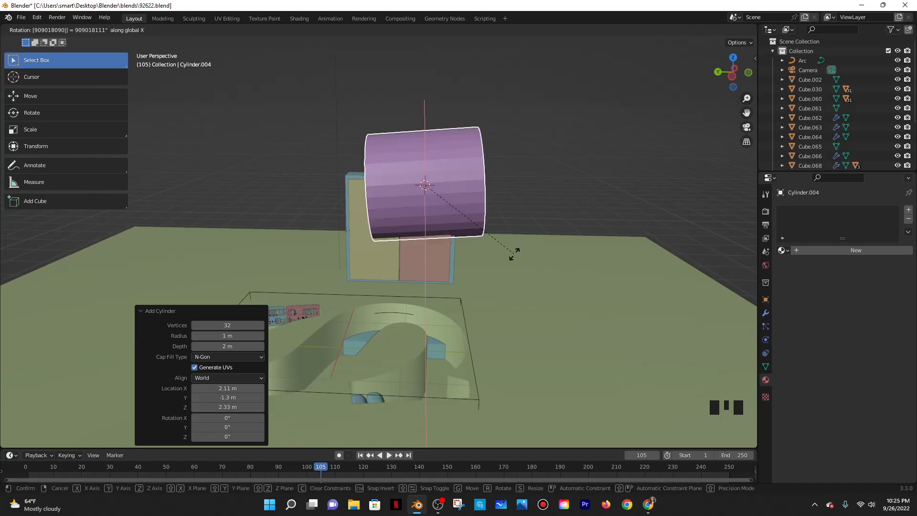
pyautogui.press('BackSpace')
pyautogui.press('BackSpace')
pyautogui.press('BackSpace')
pyautogui.press('BackSpace')
pyautogui.press('BackSpace')
pyautogui.press('BackSpace')
pyautogui.press('BackSpace')
pyautogui.press('BackSpace')
pyautogui.press('BackSpace')
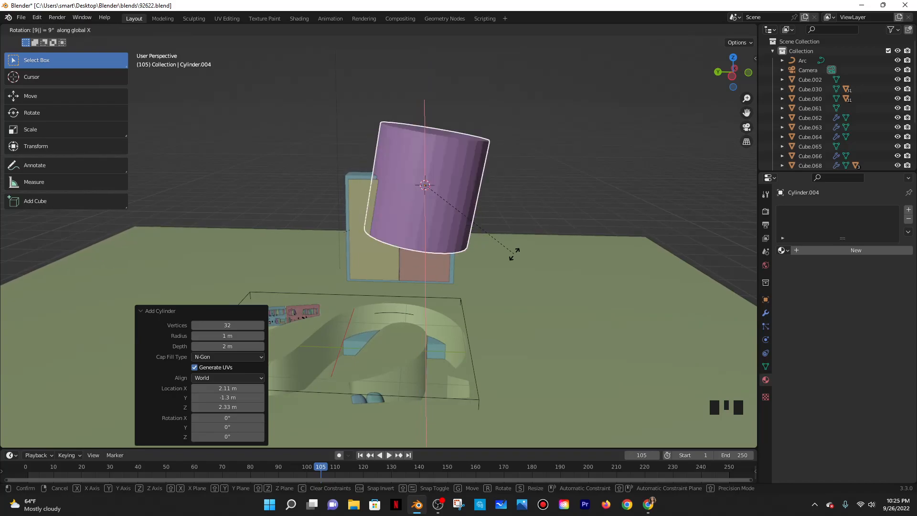
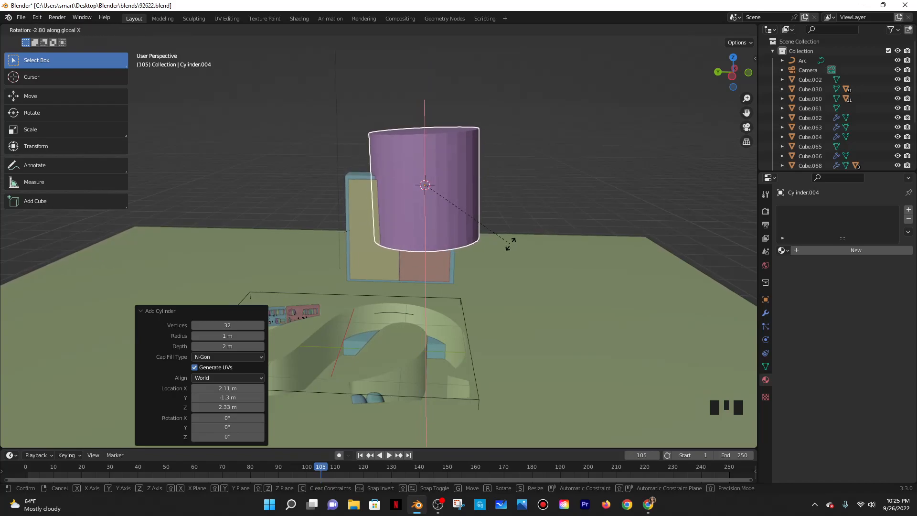
pyautogui.write('1')
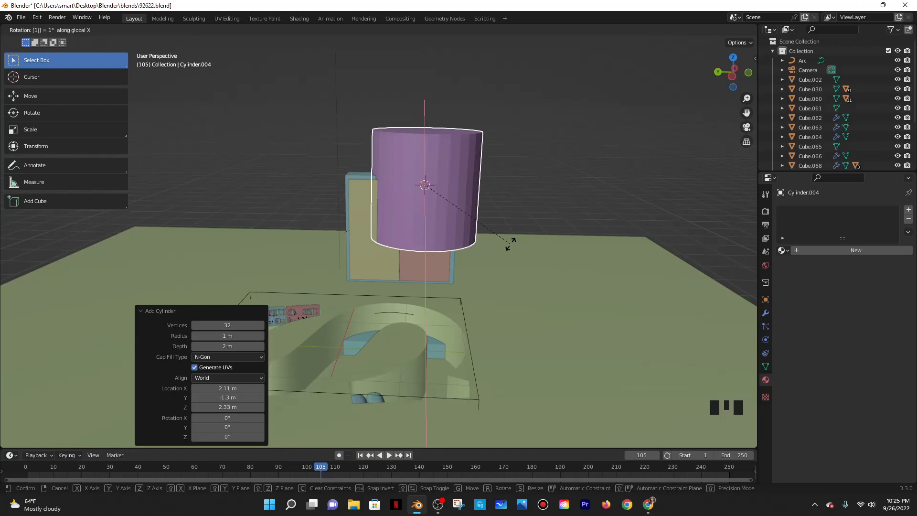
pyautogui.press('BackSpace')
pyautogui.write('270')
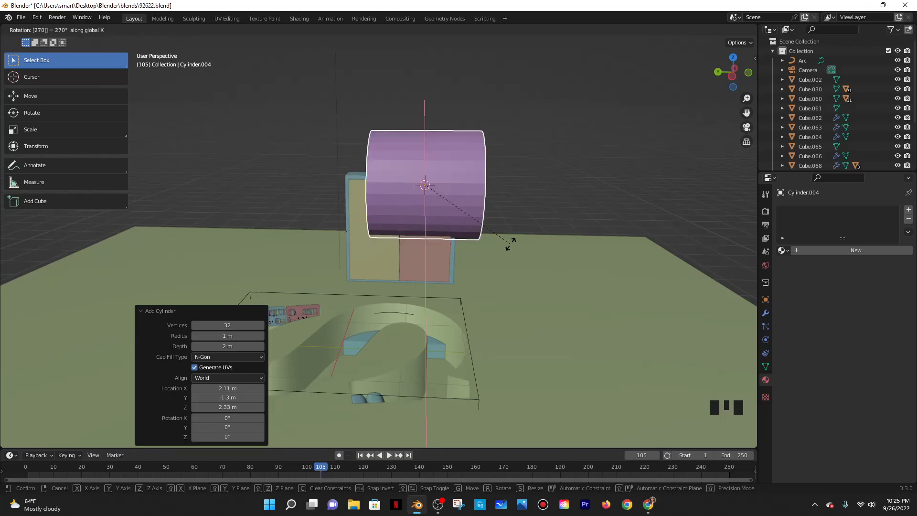
pyautogui.write('y')
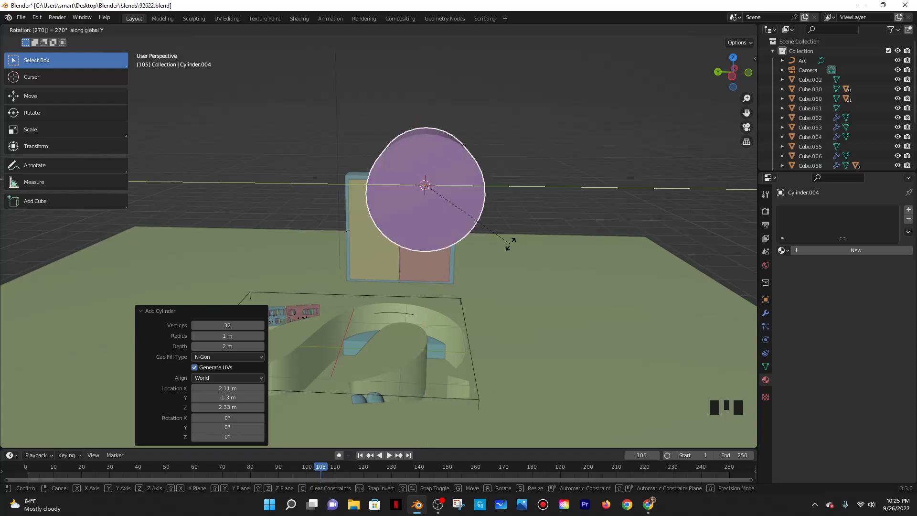
pyautogui.press('Return')
# Flatten the cylinder into a disc by scaling it to about 0.347 along X
pyautogui.press('s')
pyautogui.press('x')
pyautogui.click(447, 149)
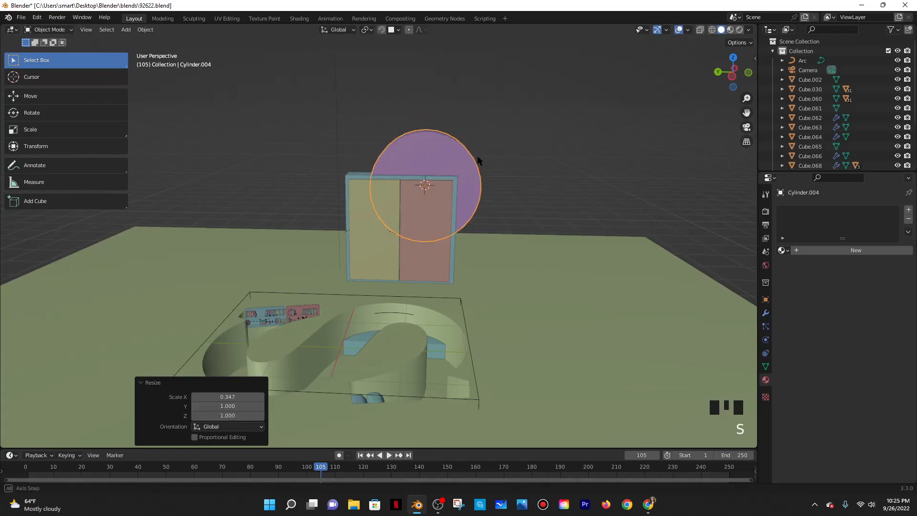
# Shrink the disc uniformly and move it in front of the pink door, near the edge where the doors meet
pyautogui.moveTo(477, 153); pyautogui.dragTo(510, 191, button='middle')
pyautogui.press('s')
pyautogui.click(466, 195)
pyautogui.press('g')
pyautogui.click(468, 252)
# Reduce the disc to knob size with two more uniform scalings, the last by about 0.622
pyautogui.scroll(5, 465, 249)
pyautogui.moveTo(460, 246); pyautogui.dragTo(451, 217, button='middle')
pyautogui.press('s')
pyautogui.click(477, 232)
pyautogui.scroll(2, 502, 239)
pyautogui.press('s')
pyautogui.click(462, 235)
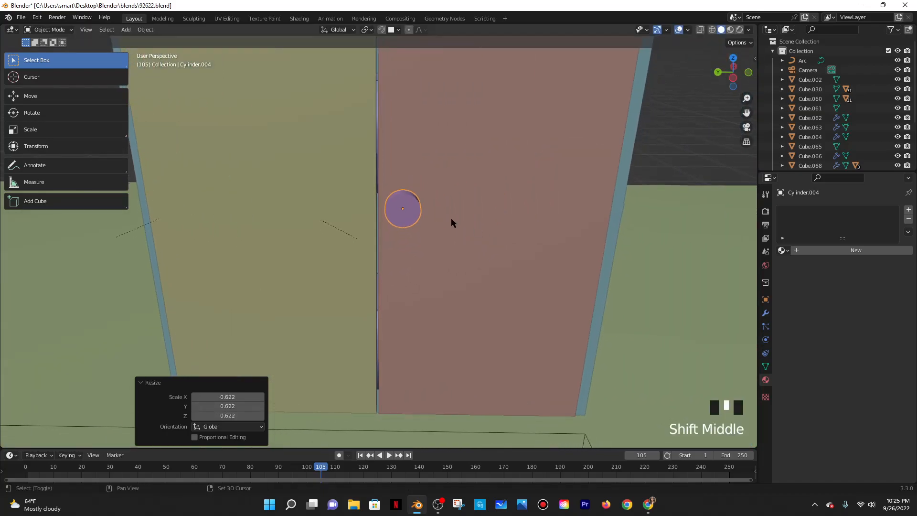
# In wireframe shading, fit the knob to the pink door's inner frame edge, scaling it by about 0.791 and nudging it 0.034 m along Y and 0.018 m down
pyautogui.click(712, 29)
pyautogui.scroll(-2, 409, 225)
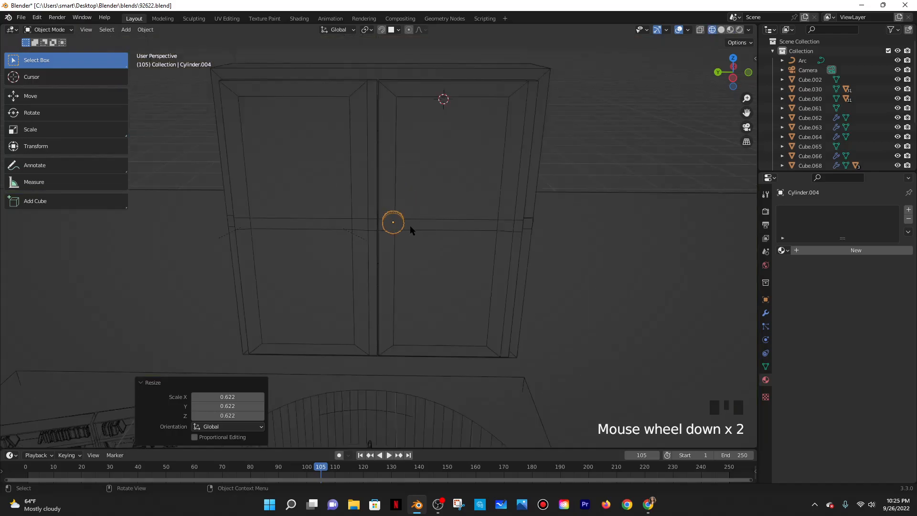
pyautogui.press('g')
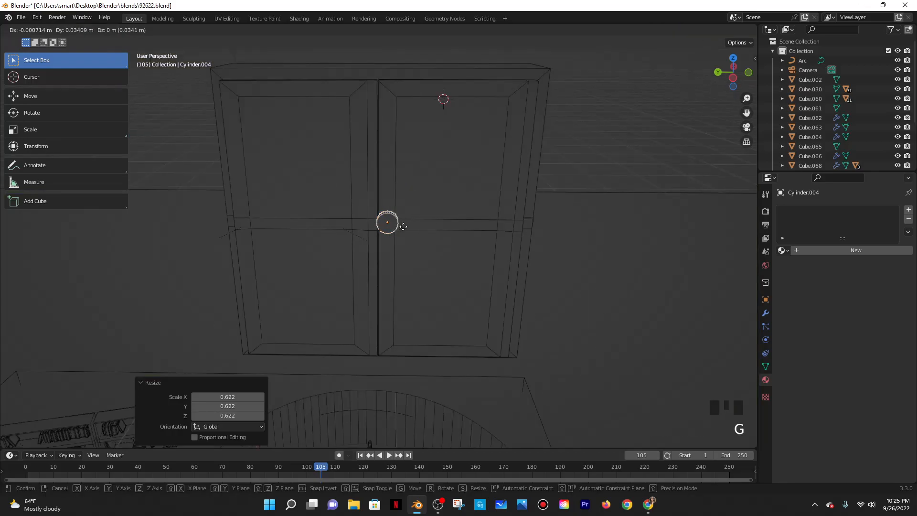
pyautogui.click(404, 227)
pyautogui.press('s')
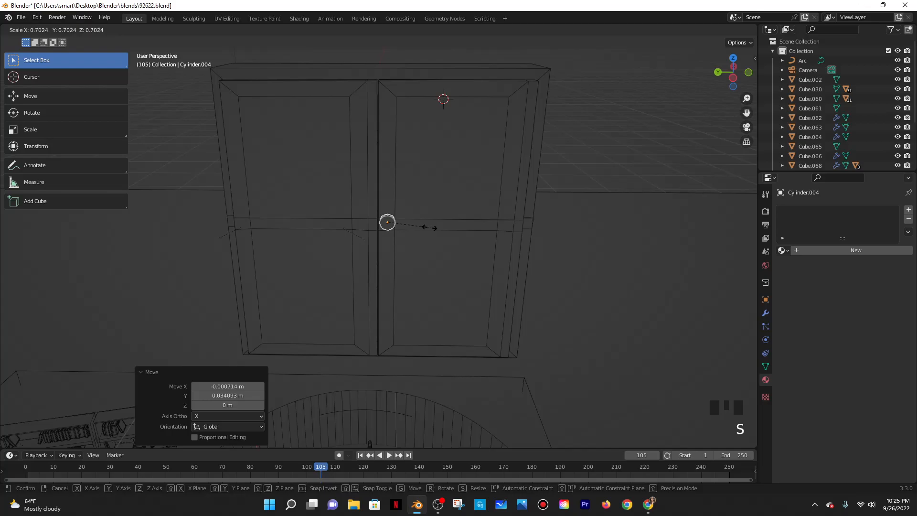
pyautogui.rightClick(434, 227)
pyautogui.press('g')
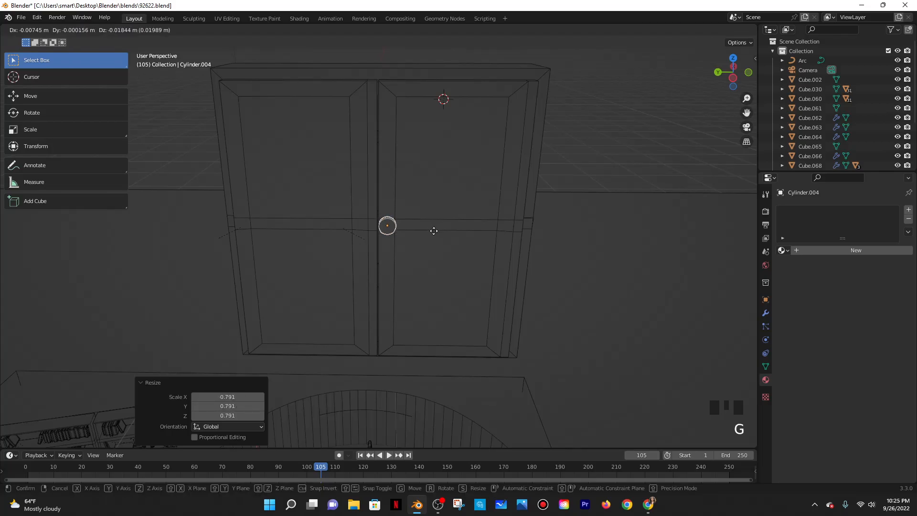
pyautogui.click(420, 229)
# Duplicate the knob along Y onto the yellow door's inner frame edge
pyautogui.scroll(3, 393, 228)
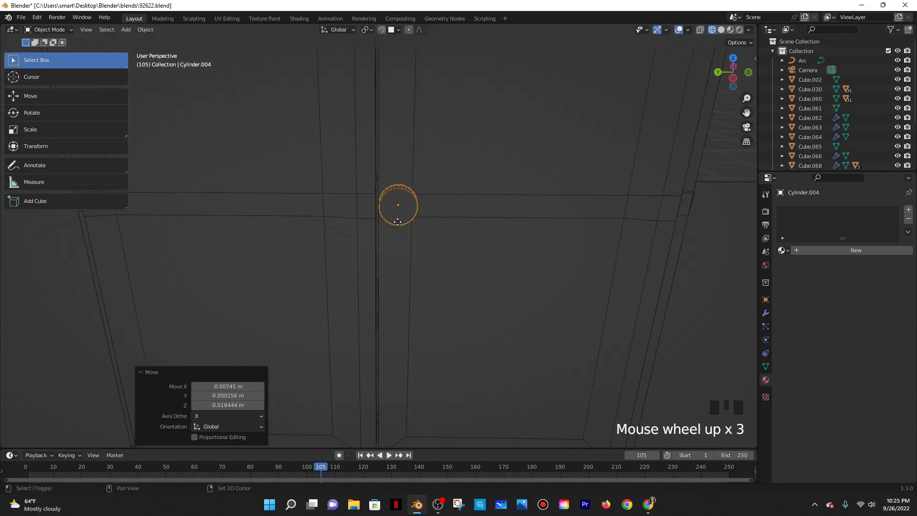
pyautogui.hotkey('shift', 'd')
pyautogui.press('y')
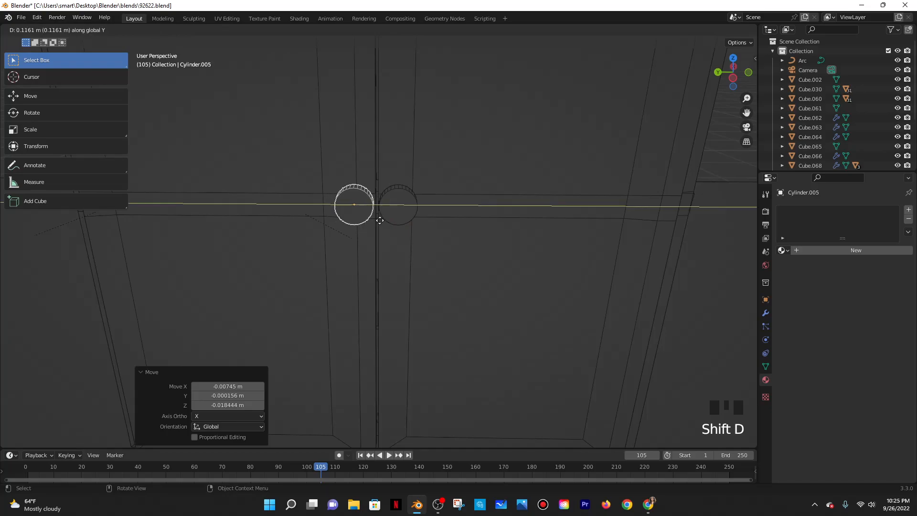
pyautogui.click(385, 214)
pyautogui.scroll(-2, 390, 207)
# Return to solid shading and move both knobs about 0.206 m along X against the door fronts with snapping enabled
pyautogui.press('Tab')
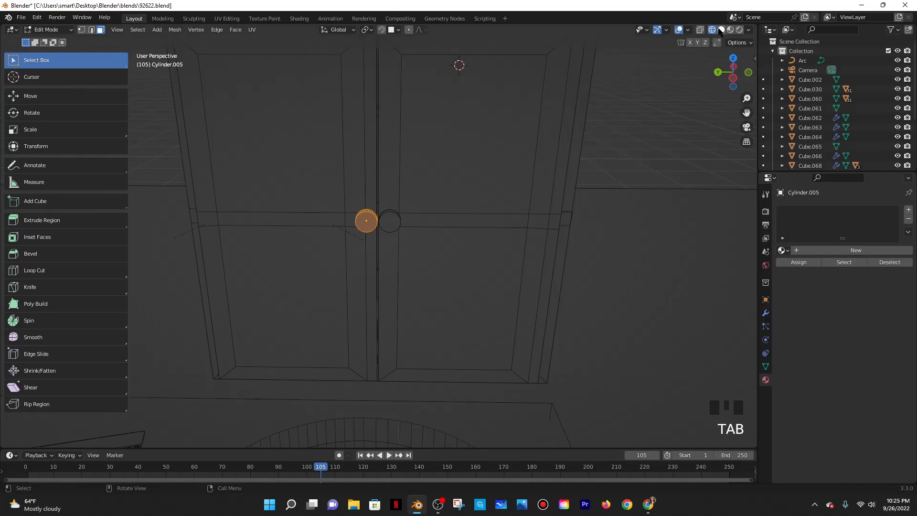
pyautogui.click(721, 29)
pyautogui.moveTo(410, 210)
pyautogui.mouseDown(button='middle')
pyautogui.moveTo(434, 235)
pyautogui.moveTo(400, 176)
pyautogui.moveTo(399, 205)
pyautogui.mouseUp(button='middle')
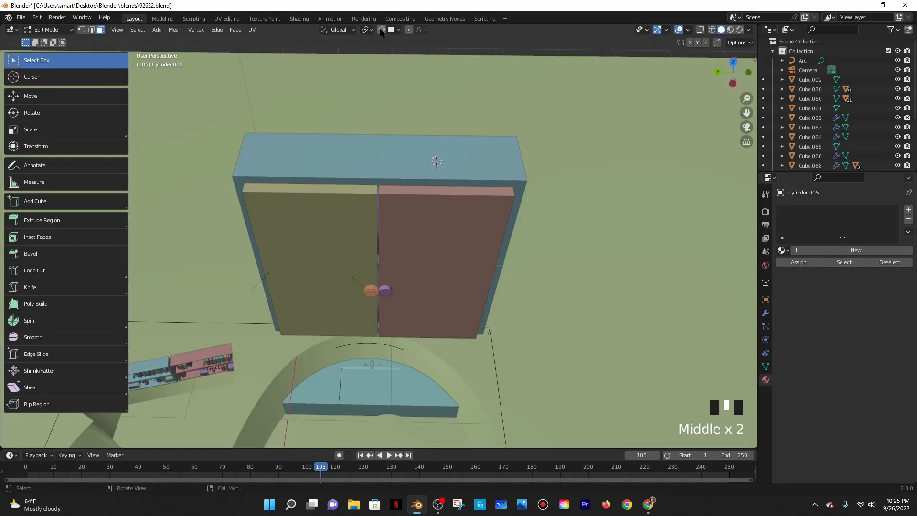
pyautogui.press('Tab')
pyautogui.scroll(2, 386, 215)
pyautogui.moveTo(391, 217); pyautogui.dragTo(394, 338, button='middle')
pyautogui.keyDown('ctrl'); pyautogui.keyDown('shift'); pyautogui.click(383, 373); pyautogui.keyUp('shift'); pyautogui.keyUp('ctrl')
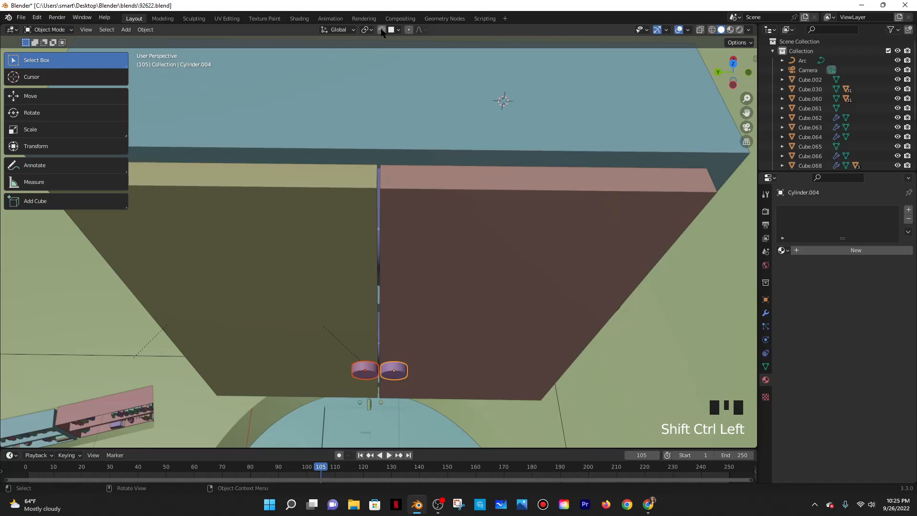
pyautogui.press('g')
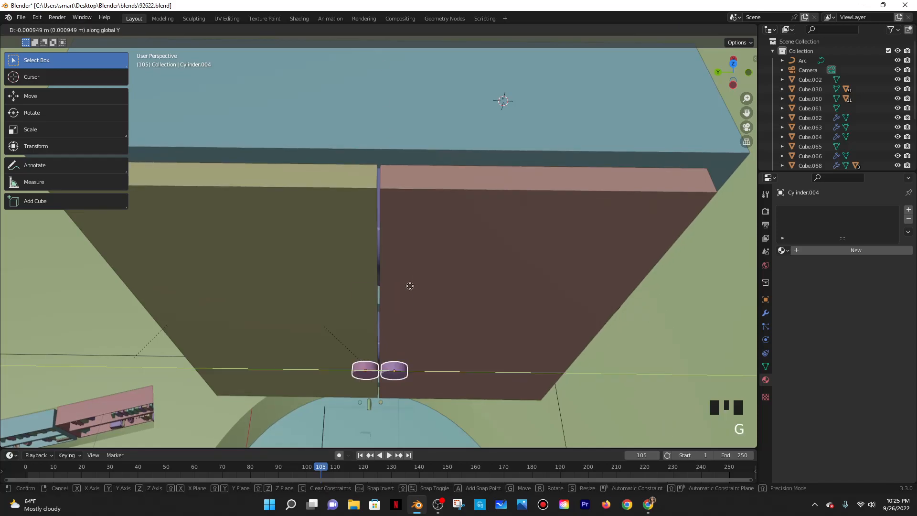
pyautogui.click(410, 286)
pyautogui.moveTo(408, 284)
pyautogui.mouseDown(button='middle')
pyautogui.moveTo(408, 314)
pyautogui.moveTo(406, 301)
pyautogui.mouseUp(button='middle')
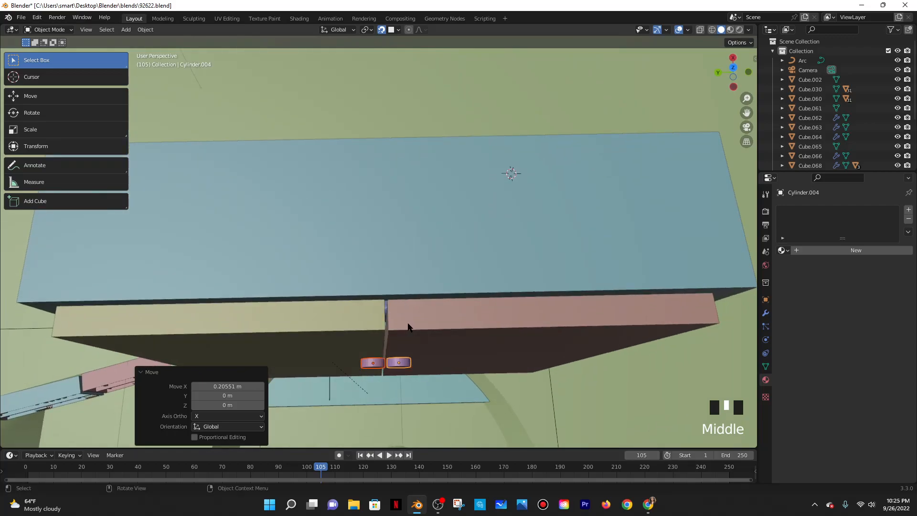
pyautogui.press('s')
pyautogui.press('x')
pyautogui.press('y')
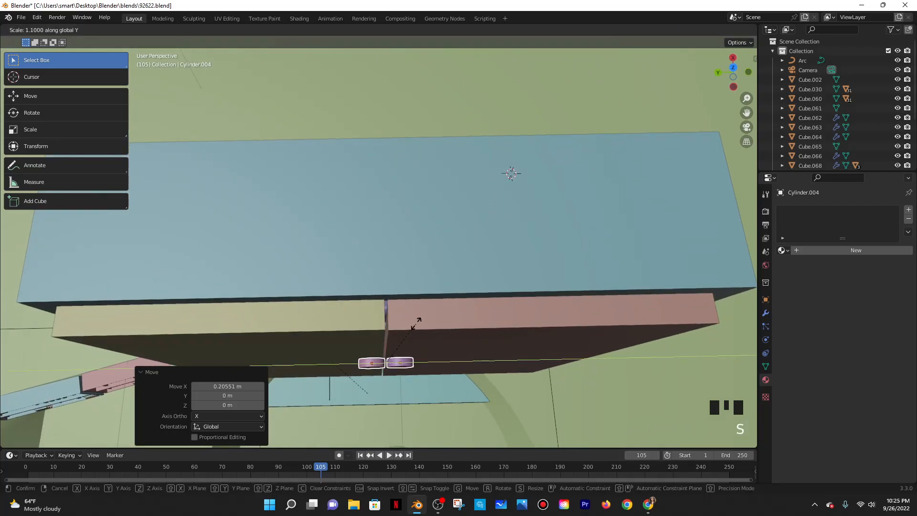
pyautogui.press('Escape')
# Turn snapping off and shift the yellow door's knob about 0.008 m along Y, away from the other knob
pyautogui.click(381, 30)
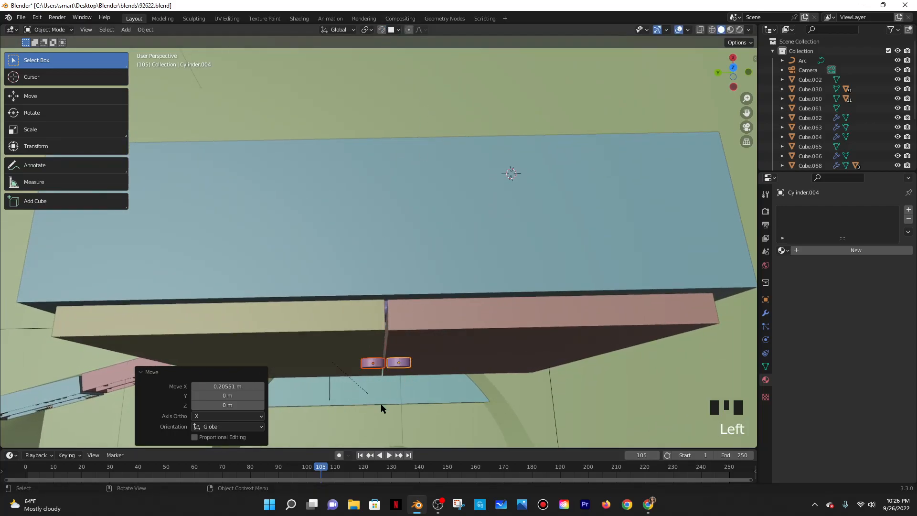
pyautogui.click(375, 365)
pyautogui.moveTo(375, 365); pyautogui.dragTo(396, 361, button='middle')
pyautogui.press('g')
pyautogui.middleClick(395, 359)
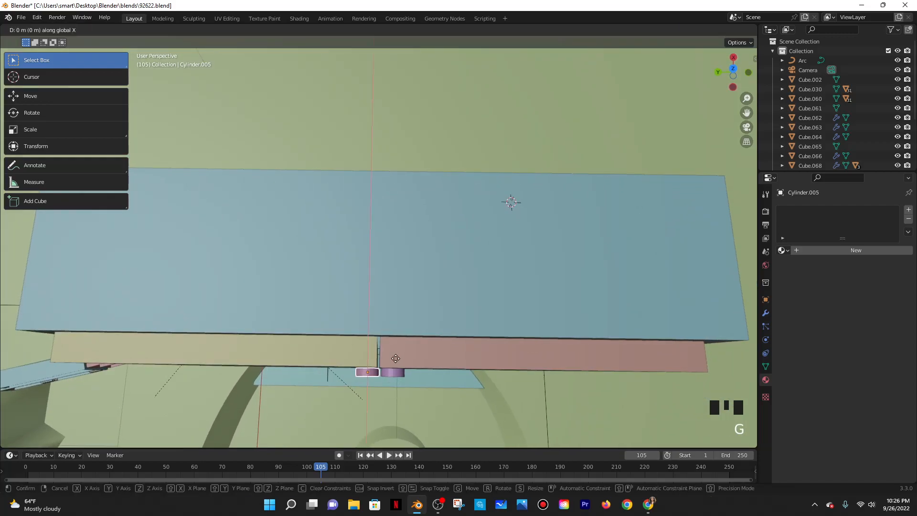
pyautogui.click(395, 358)
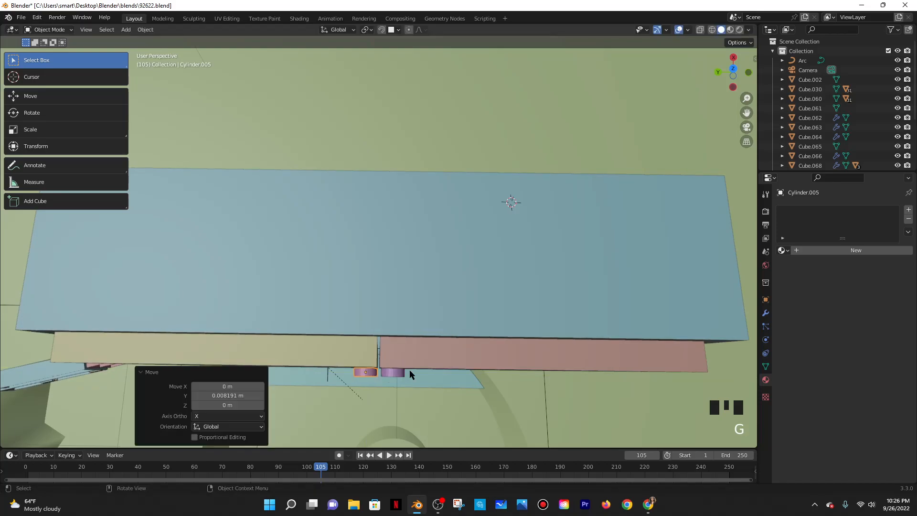
# In material preview shading, move both door knobs down about 0.085 m along Z
pyautogui.scroll(-4, 423, 256)
pyautogui.moveTo(422, 256); pyautogui.dragTo(396, 228, button='middle')
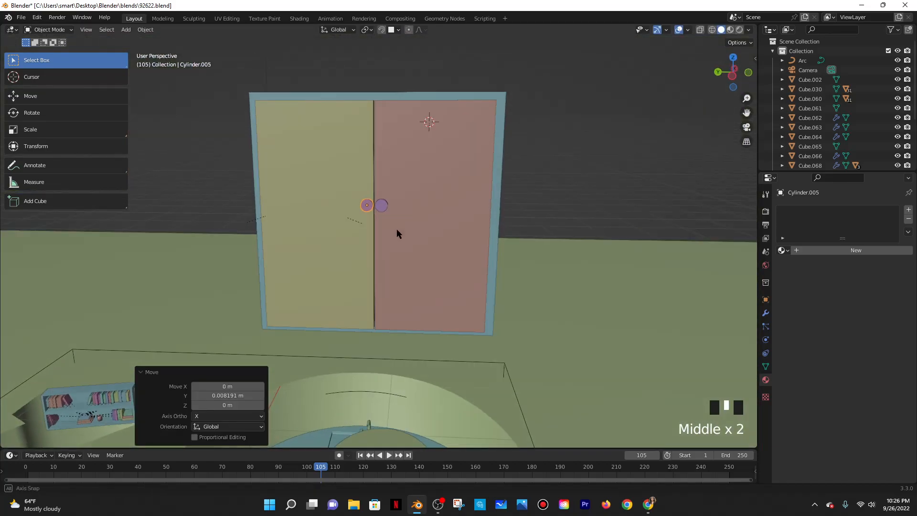
pyautogui.click(396, 228)
pyautogui.click(381, 206)
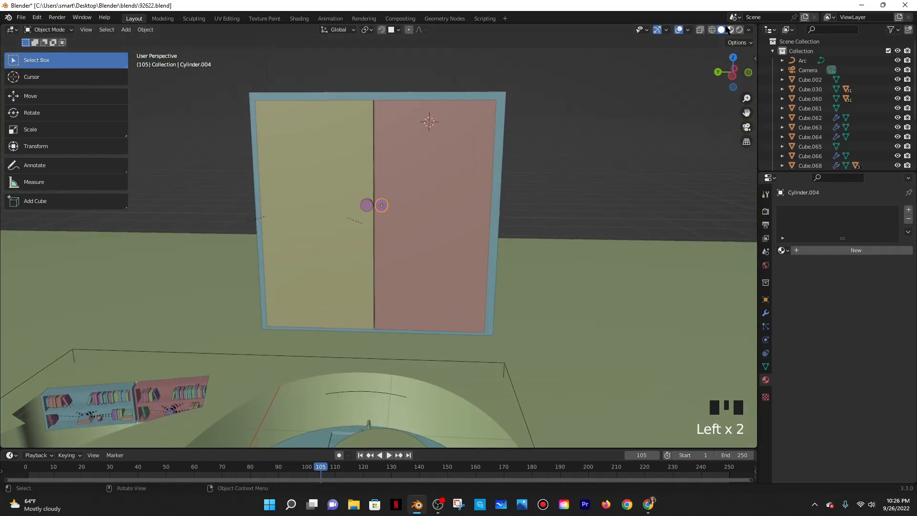
pyautogui.click(711, 30)
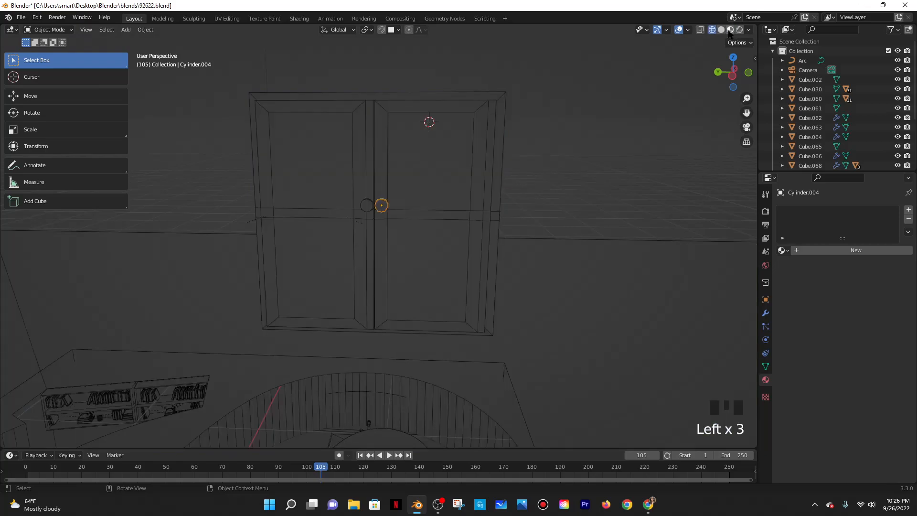
pyautogui.click(729, 31)
pyautogui.keyDown('shift'); pyautogui.click(369, 205); pyautogui.keyUp('shift')
pyautogui.press('g')
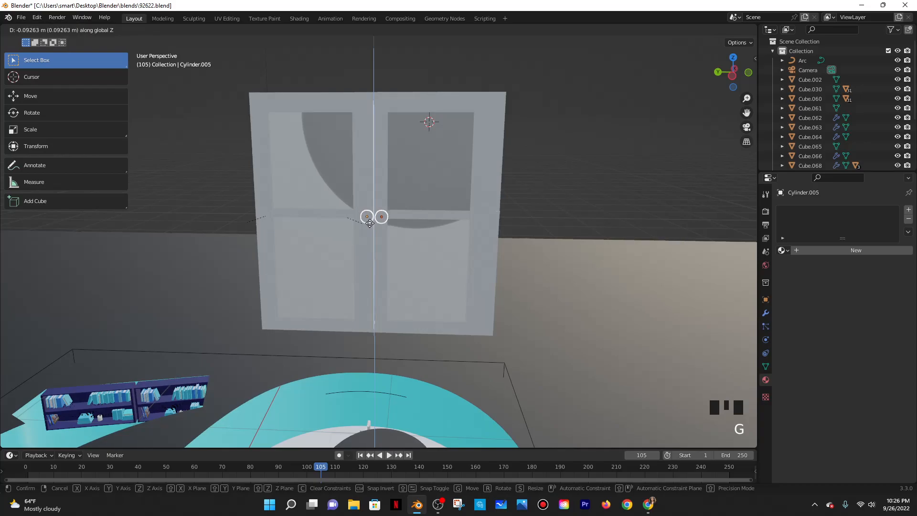
pyautogui.click(383, 219)
pyautogui.scroll(3, 374, 232)
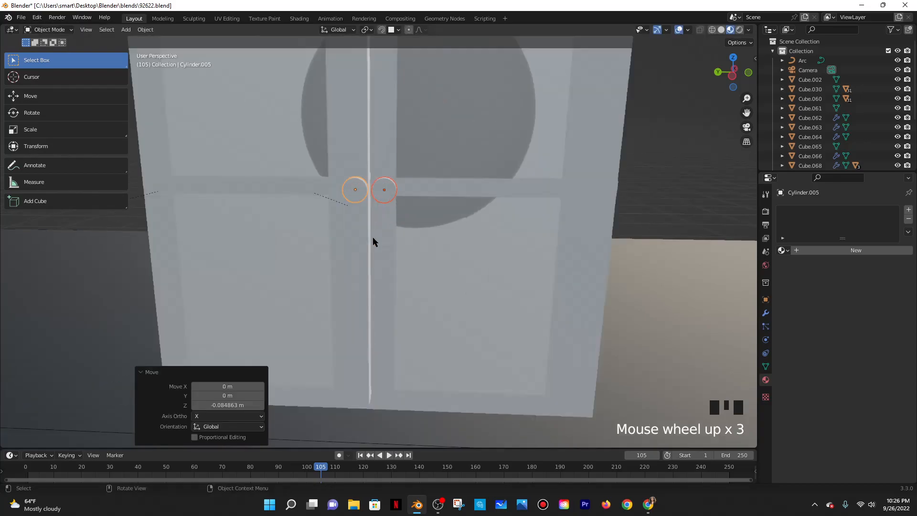
# Nudge the yellow door's knob slightly along Y, away from the other knob
pyautogui.click(363, 196)
pyautogui.press('g')
pyautogui.press('y')
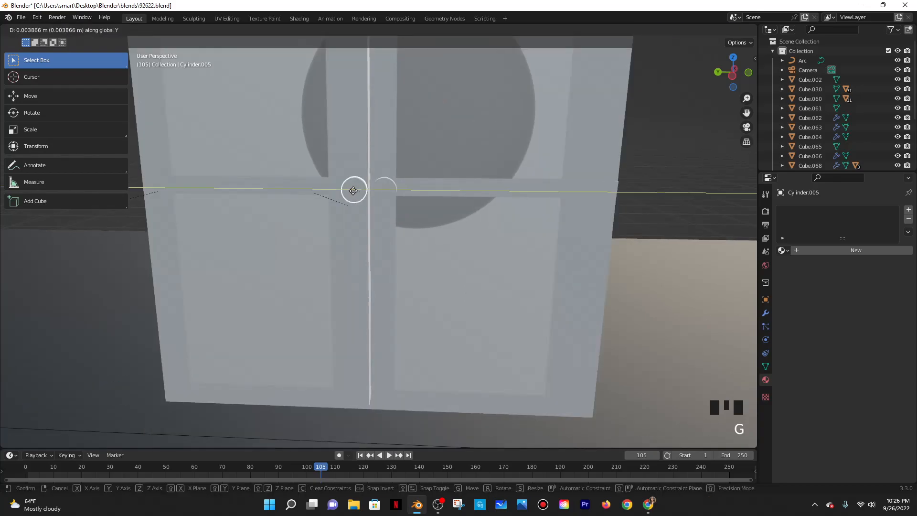
pyautogui.click(370, 188)
# Shift the pink door's knob about 0.015 m along negative Y, away from the other knob, and save the file
pyautogui.click(412, 191)
pyautogui.moveTo(411, 190); pyautogui.dragTo(395, 211, button='middle')
pyautogui.click(404, 215)
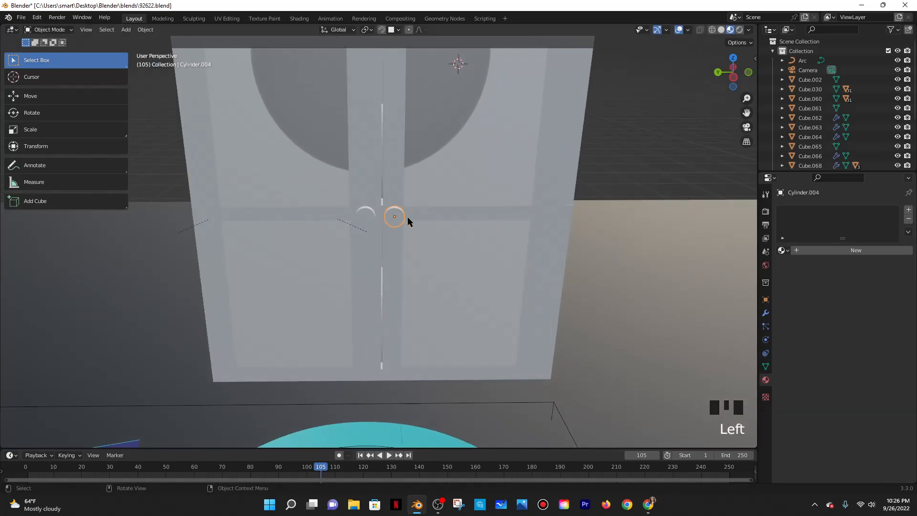
pyautogui.press('g')
pyautogui.press('y')
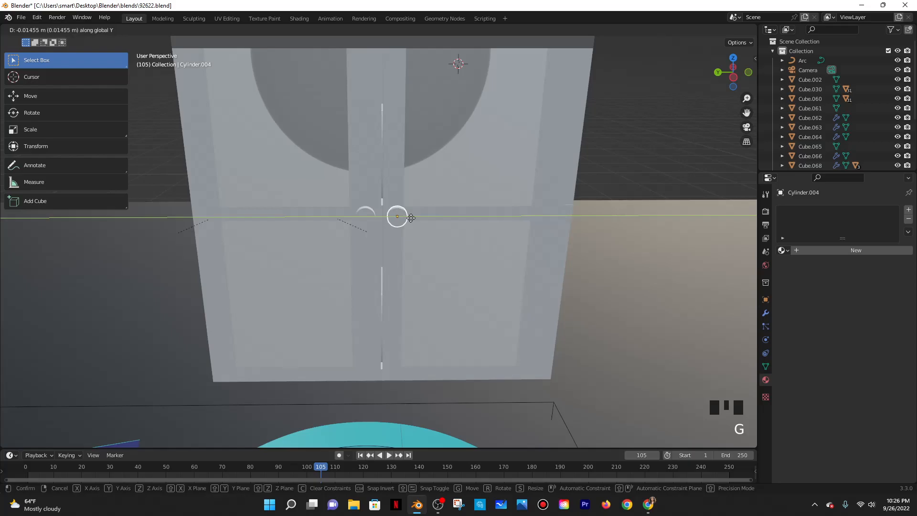
pyautogui.click(411, 218)
pyautogui.scroll(-4, 402, 217)
pyautogui.moveTo(402, 216); pyautogui.dragTo(401, 190, button='middle')
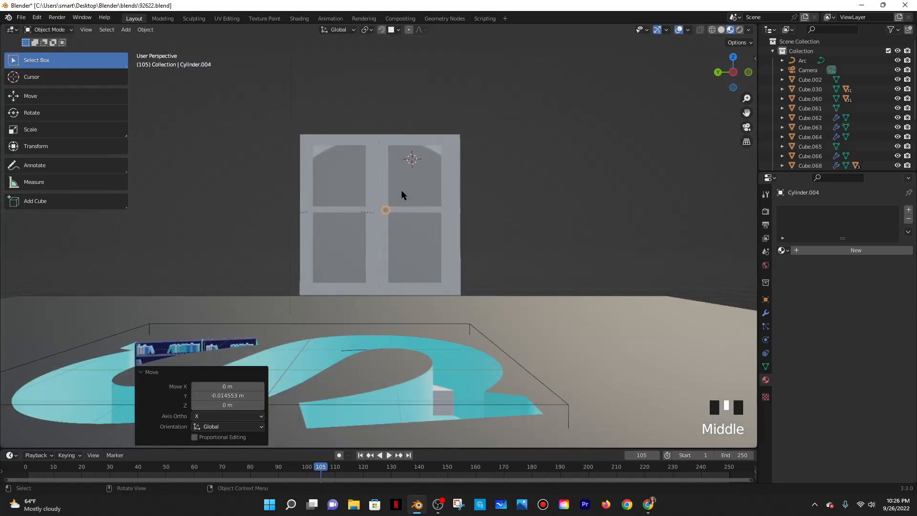
pyautogui.scroll(-2, 400, 196)
pyautogui.hotkey('ctrl', 's')
pyautogui.moveTo(456, 193); pyautogui.dragTo(459, 220, button='middle')
pyautogui.scroll(-3, 458, 219)
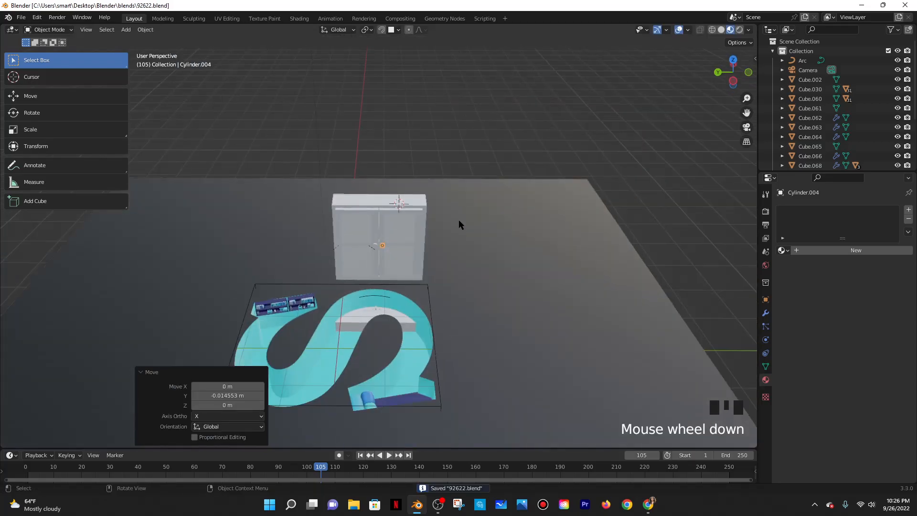
# Switch to rendered shading and move the point light along negative X to light the cabinet's door side
pyautogui.moveTo(420, 268); pyautogui.dragTo(418, 253, button='middle')
pyautogui.scroll(5, 418, 253)
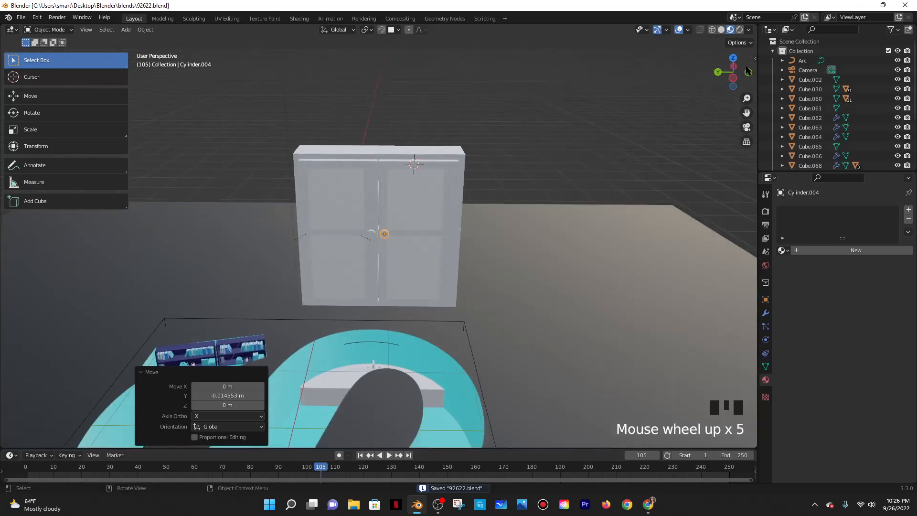
pyautogui.click(738, 30)
pyautogui.moveTo(574, 112)
pyautogui.mouseDown(button='middle')
pyautogui.moveTo(512, 169)
pyautogui.moveTo(510, 212)
pyautogui.moveTo(507, 189)
pyautogui.mouseUp(button='middle')
pyautogui.scroll(-5, 512, 169)
pyautogui.click(319, 94)
pyautogui.click(314, 96)
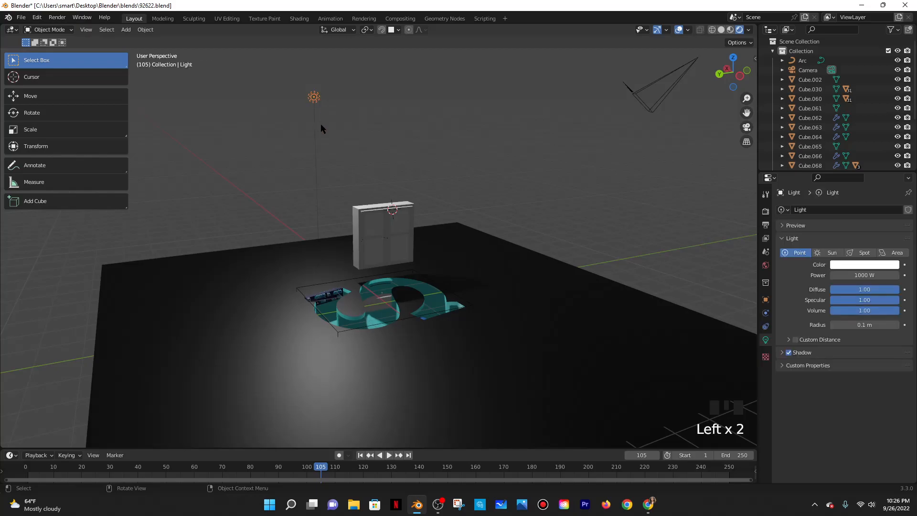
pyautogui.press('g')
pyautogui.press('x')
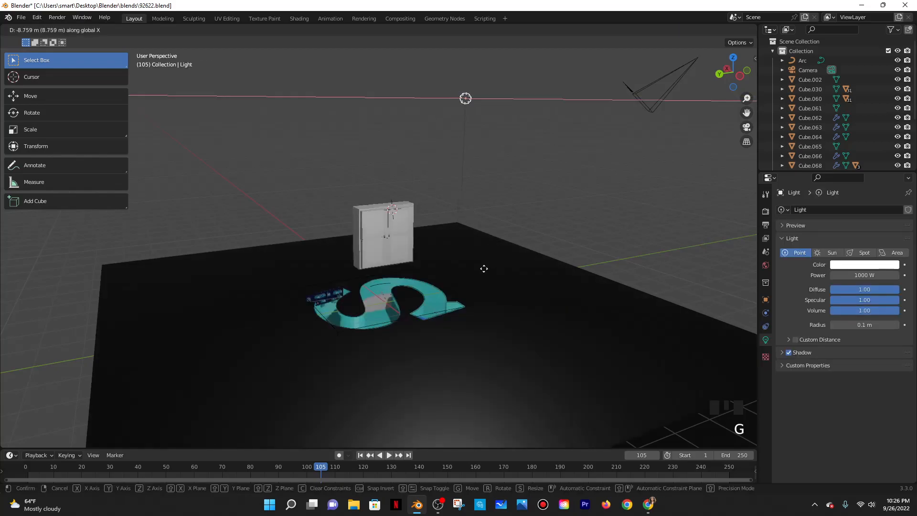
pyautogui.click(464, 265)
# Examine individual cabinet parts in local view to check how the pieces are separated
pyautogui.moveTo(464, 266); pyautogui.dragTo(555, 208, button='middle')
pyautogui.click(403, 184)
pyautogui.press('KP_Divide')
pyautogui.press('KP_Divide')
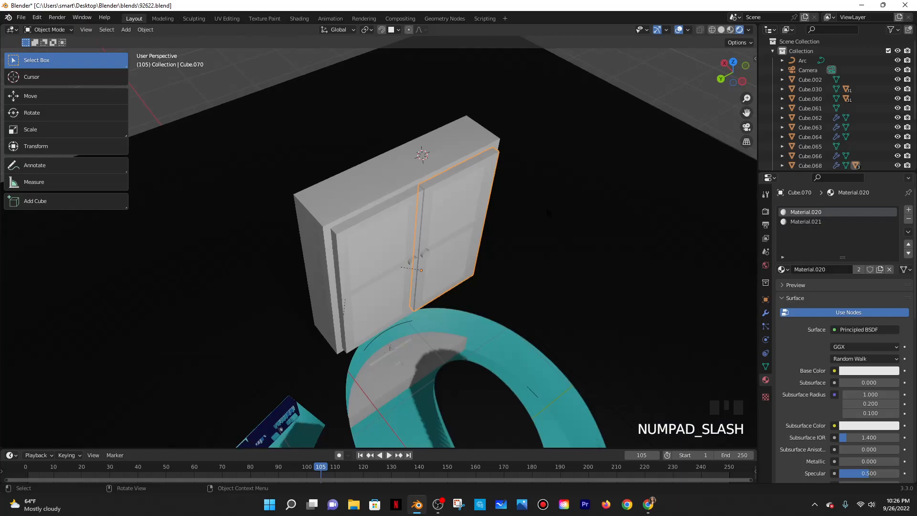
pyautogui.click(409, 173)
pyautogui.press('KP_Divide')
pyautogui.moveTo(449, 225); pyautogui.dragTo(441, 176, button='middle')
pyautogui.press('KP_Divide')
pyautogui.click(429, 271)
pyautogui.moveTo(429, 271); pyautogui.dragTo(337, 176, button='middle')
pyautogui.press('g')
pyautogui.rightClick(421, 253)
# Select both doors, both knobs and the cabinet body, and check them together in local view
pyautogui.click(337, 171)
pyautogui.scroll(-2, 354, 179)
pyautogui.scroll(-4, 479, 237)
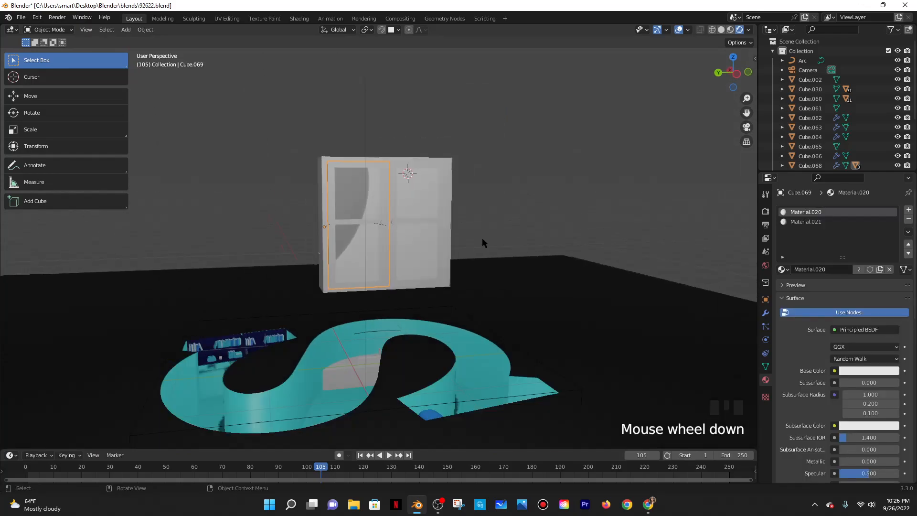
pyautogui.moveTo(472, 241); pyautogui.dragTo(454, 251, button='middle')
pyautogui.scroll(4, 449, 256)
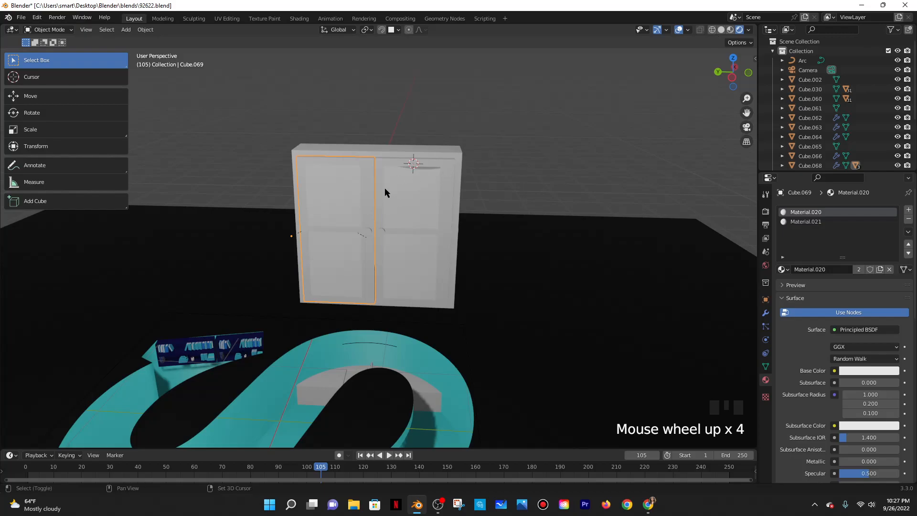
pyautogui.keyDown('shift'); pyautogui.click(377, 228); pyautogui.keyUp('shift')
pyautogui.keyDown('shift'); pyautogui.click(365, 230); pyautogui.keyUp('shift')
pyautogui.keyDown('shift'); pyautogui.click(386, 235); pyautogui.keyUp('shift')
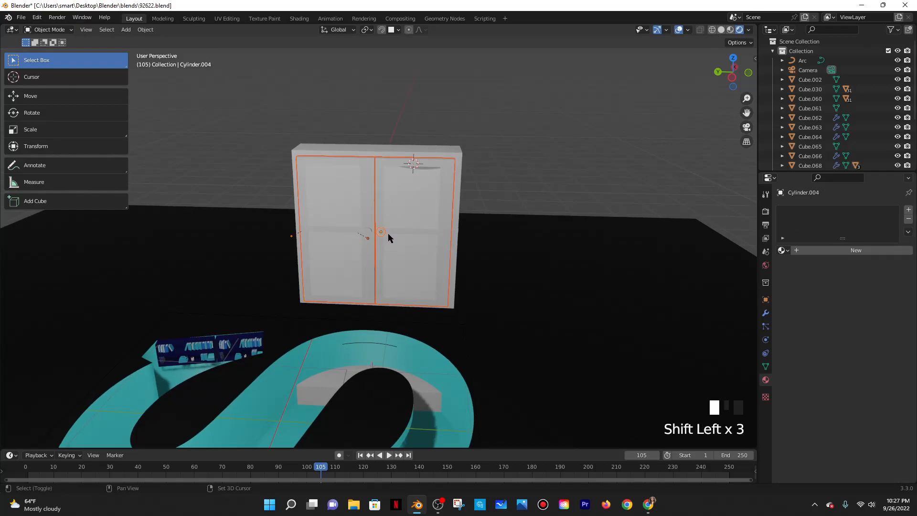
pyautogui.keyDown('shift'); pyautogui.click(377, 149); pyautogui.keyUp('shift')
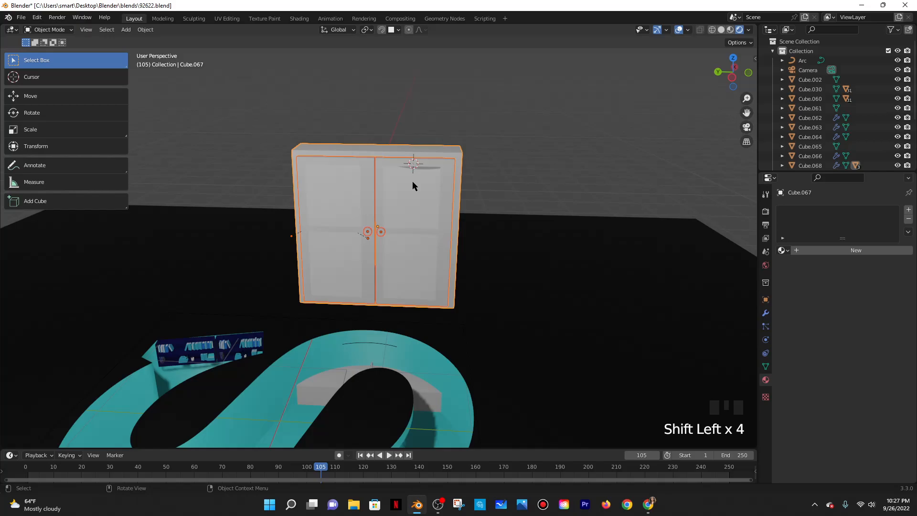
pyautogui.press('KP_Divide')
pyautogui.press('KP_Divide')
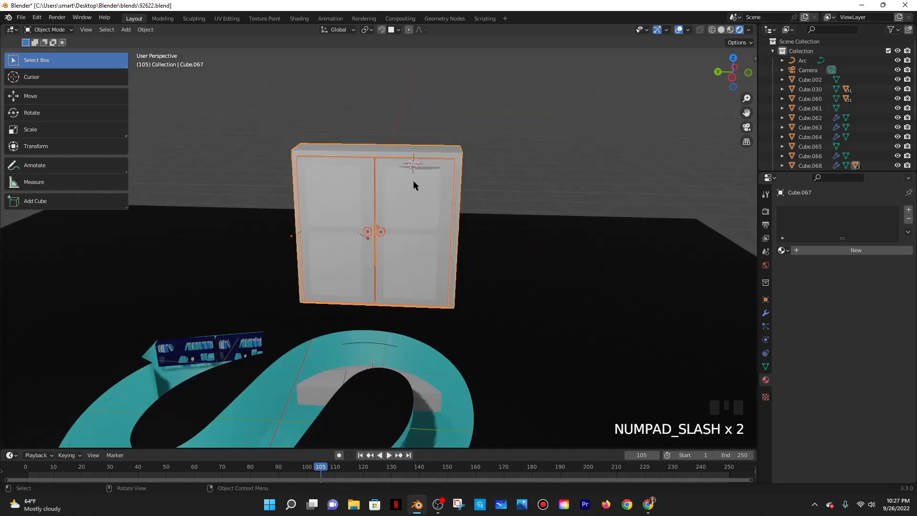
# Join the two doors and both knobs into one object
pyautogui.click(370, 199)
pyautogui.keyDown('shift'); pyautogui.click(365, 204); pyautogui.keyUp('shift')
pyautogui.keyDown('shift'); pyautogui.click(369, 232); pyautogui.keyUp('shift')
pyautogui.keyDown('shift'); pyautogui.click(381, 232); pyautogui.keyUp('shift')
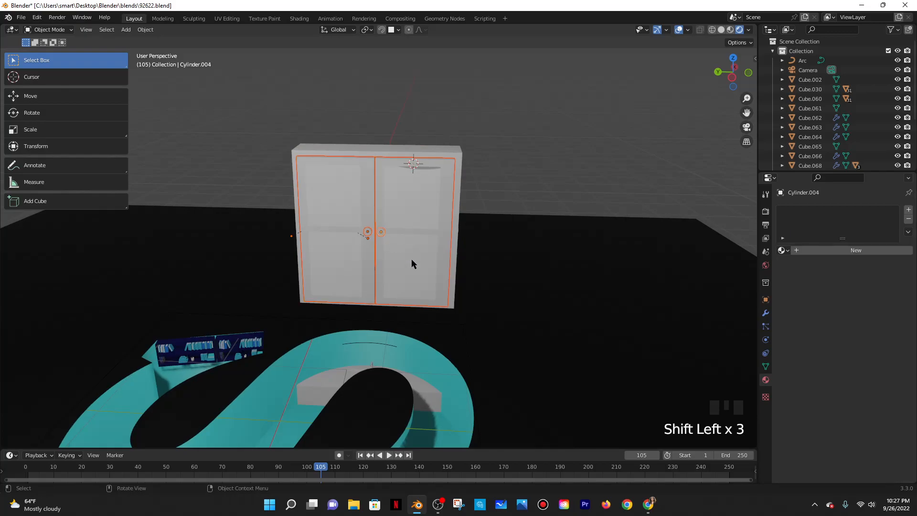
pyautogui.hotkey('ctrl', 'j')
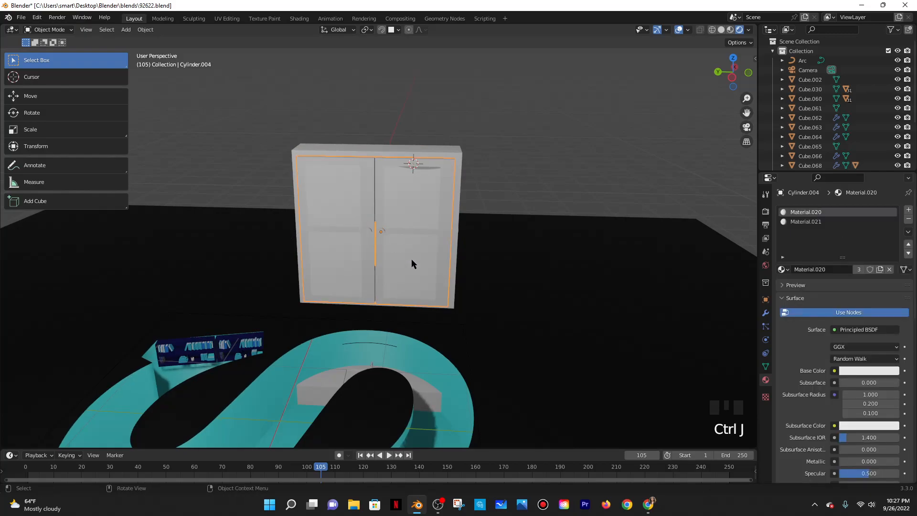
# Hide the joined doors to expose the cups and shelves inside the cabinet
pyautogui.press('g')
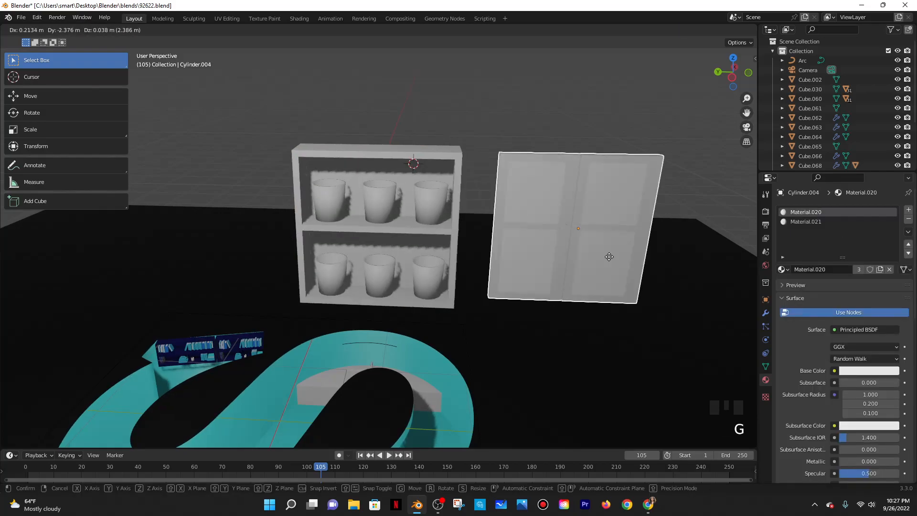
pyautogui.rightClick(608, 260)
pyautogui.press('h')
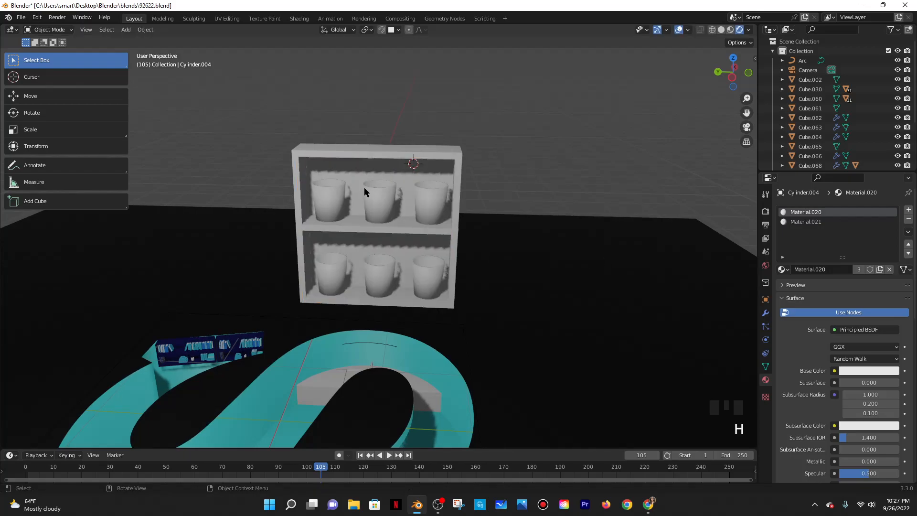
# Try to join the arrayed cups to the cabinet body
pyautogui.click(374, 193)
pyautogui.keyDown('shift'); pyautogui.click(362, 170); pyautogui.keyUp('shift')
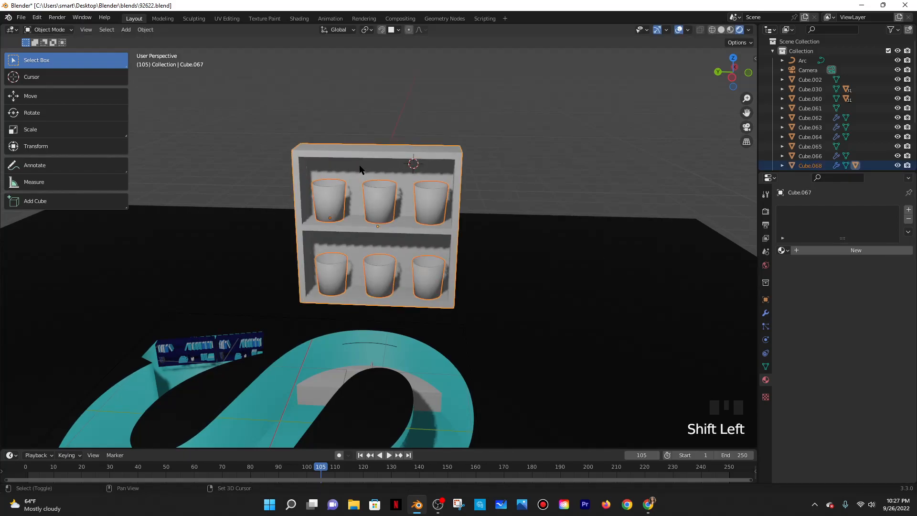
pyautogui.hotkey('ctrl', 'j')
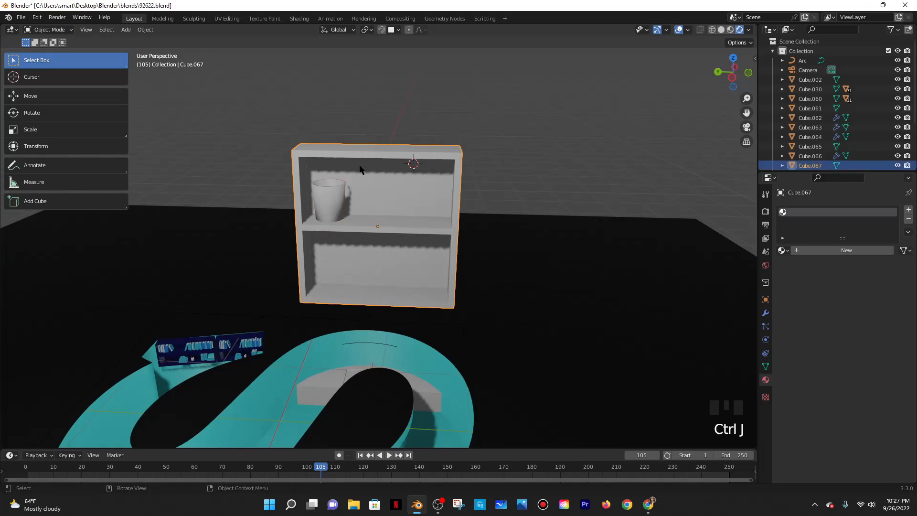
pyautogui.hotkey('ctrl', 'z')
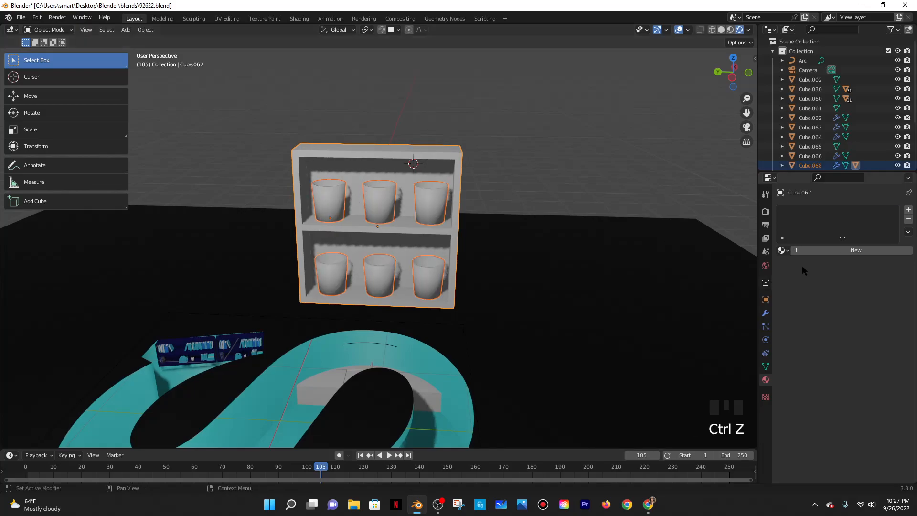
# Apply both Array modifiers on the cups and join the cups to the cabinet body
pyautogui.click(766, 312)
pyautogui.doubleClick(371, 202)
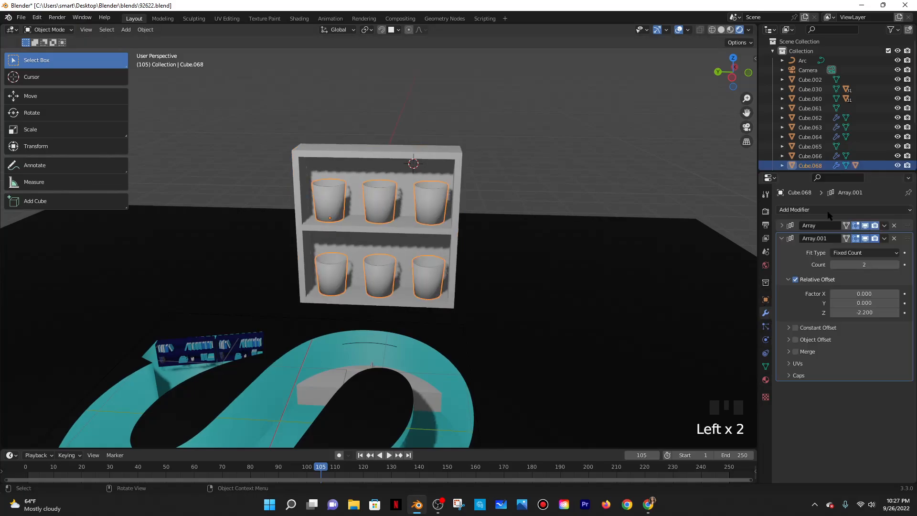
pyautogui.click(884, 226)
pyautogui.click(842, 237)
pyautogui.click(884, 225)
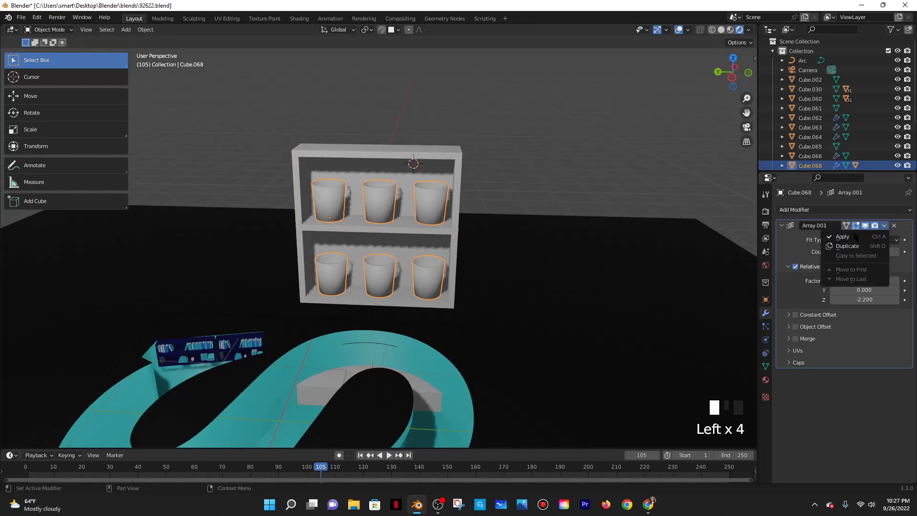
pyautogui.keyDown('shift'); pyautogui.click(353, 162); pyautogui.keyUp('shift')
pyautogui.hotkey('ctrl', 'j')
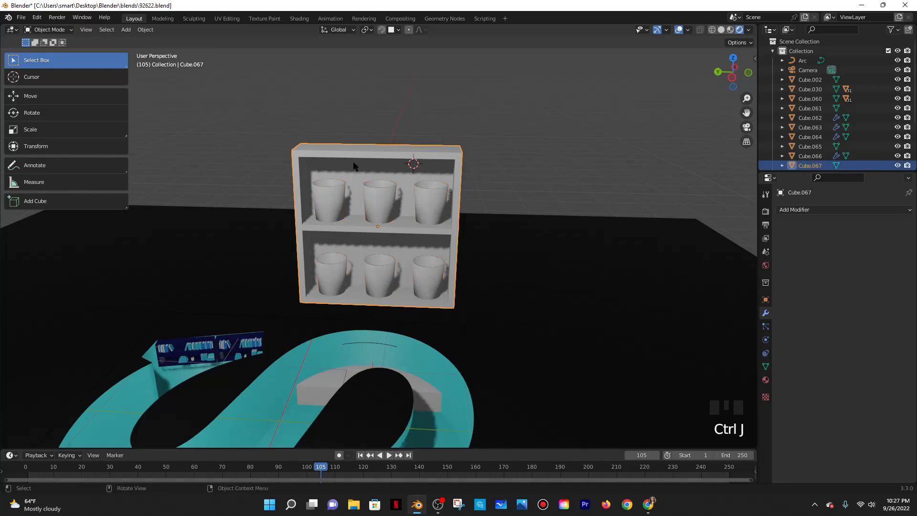
# Apply Shade Smooth to the joined cabinet and cups
pyautogui.scroll(5, 381, 187)
pyautogui.click(390, 138)
pyautogui.rightClick(389, 139)
pyautogui.click(389, 139)
pyautogui.scroll(-5, 389, 139)
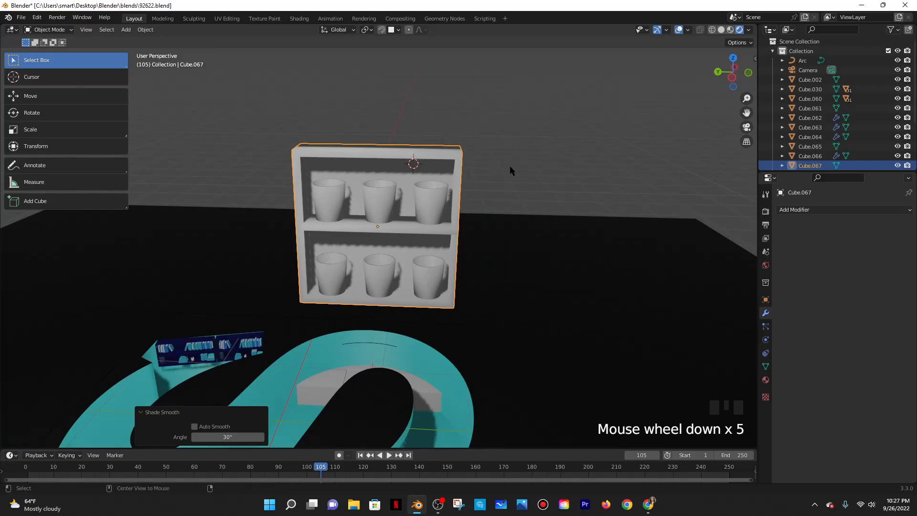
# Unhide the doors and join them with the cabinet and cups into a single object
pyautogui.hotkey('alt', 'h')
pyautogui.keyDown('shift'); pyautogui.click(384, 153); pyautogui.keyUp('shift')
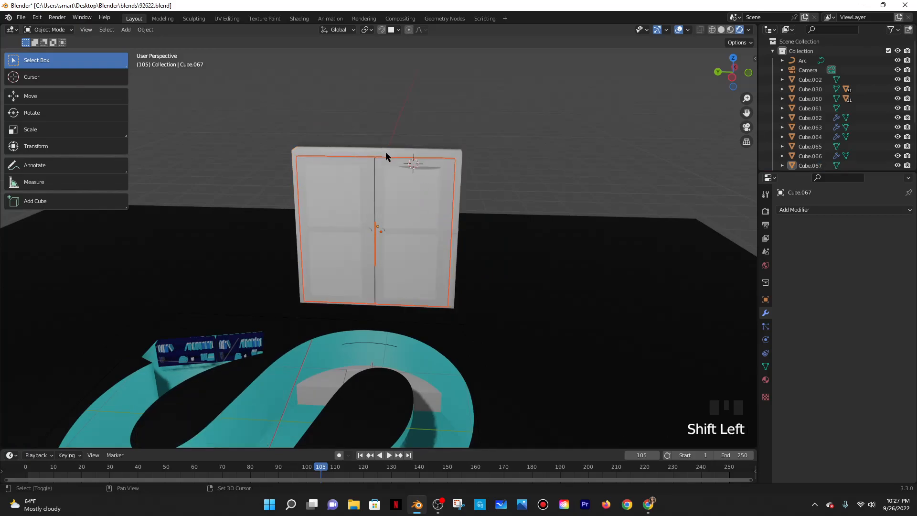
pyautogui.keyDown('shift'); pyautogui.click(402, 161); pyautogui.keyUp('shift')
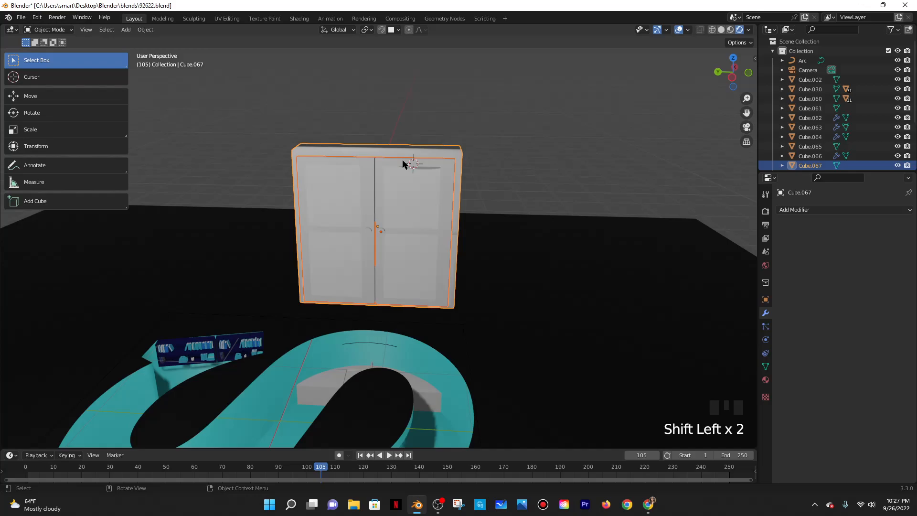
pyautogui.hotkey('ctrl', 'j')
pyautogui.press('g')
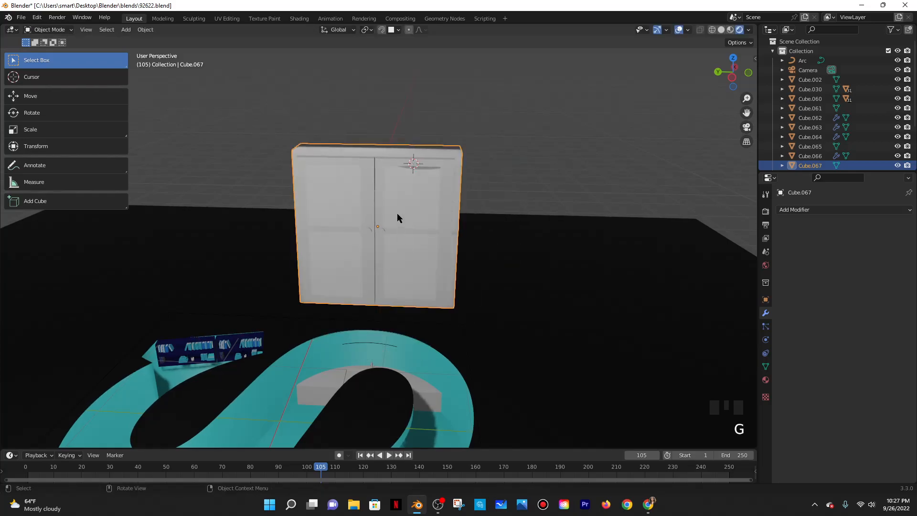
# Add an Array modifier to the joined cabinet
pyautogui.scroll(-3, 397, 211)
pyautogui.keyDown('shift'); pyautogui.moveTo(446, 201); pyautogui.dragTo(466, 194, button='middle'); pyautogui.keyUp('shift')
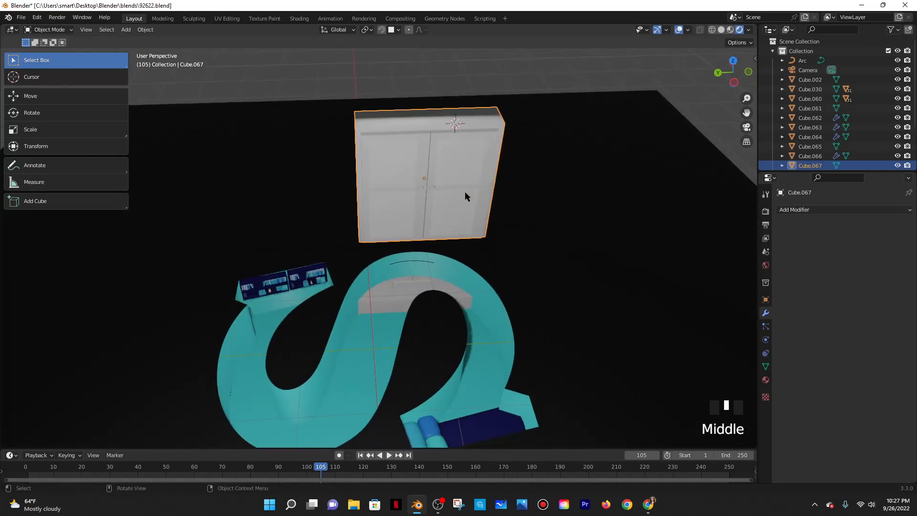
pyautogui.click(812, 210)
pyautogui.click(730, 236)
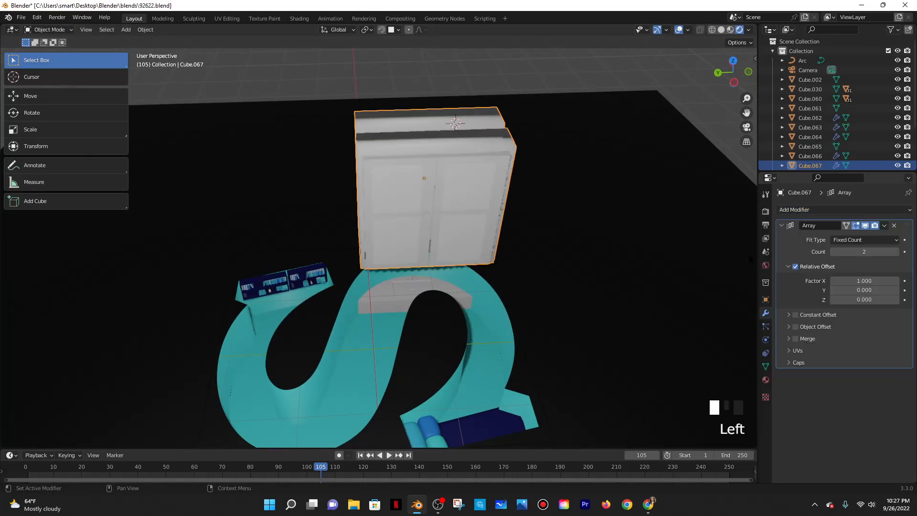
# Set the Array modifier's relative offset factors to X 0 and Y -1 so the cabinets repeat side by side
pyautogui.click(864, 281)
pyautogui.write('03')
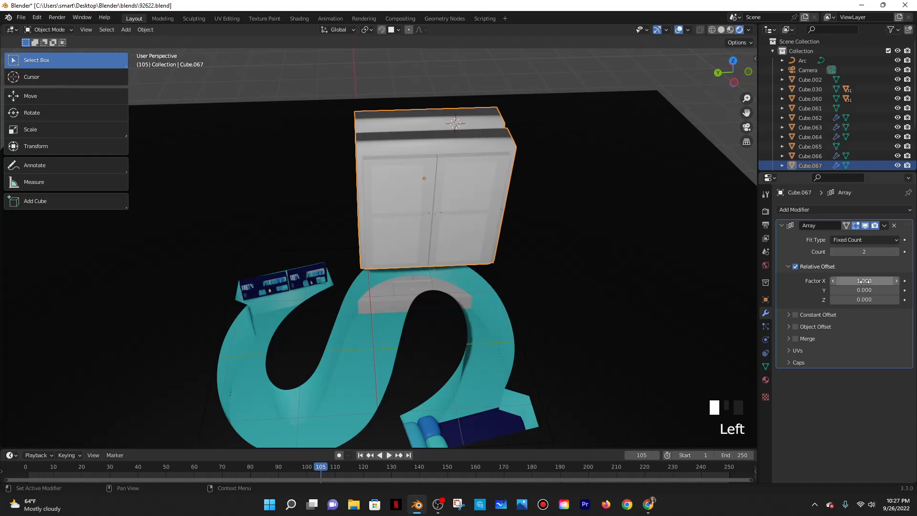
pyautogui.press('Return')
pyautogui.click(872, 290)
pyautogui.write('1')
pyautogui.press('Return')
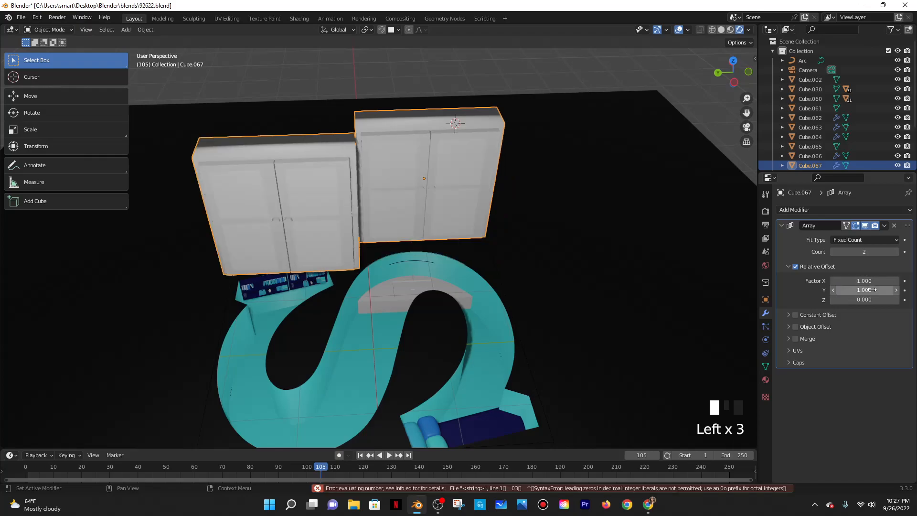
pyautogui.click(875, 288)
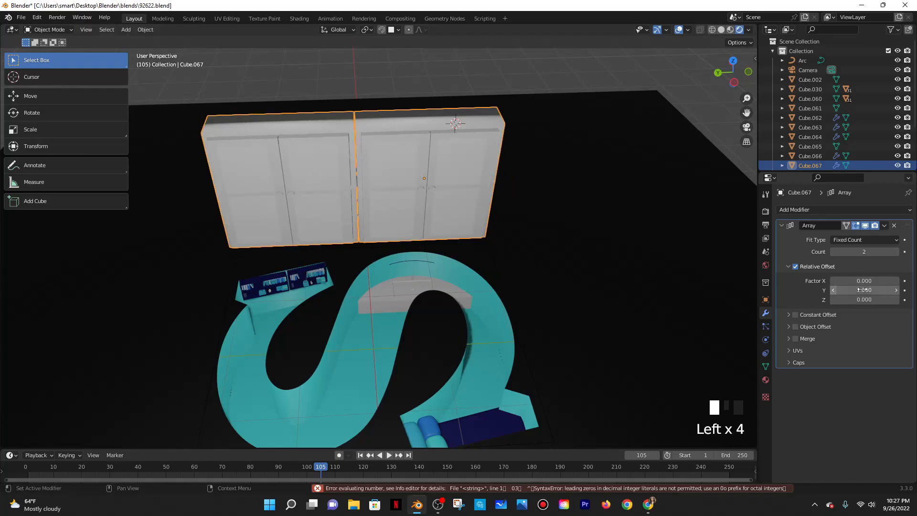
pyautogui.press('Return')
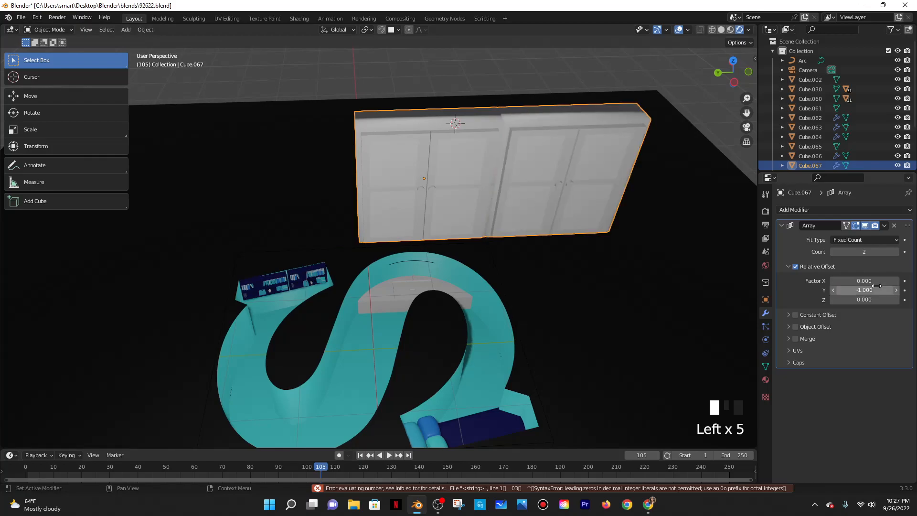
# Space the two cabinets apart by trying a Y relative offset of -1.3 and settling on -1.2
pyautogui.click(864, 292)
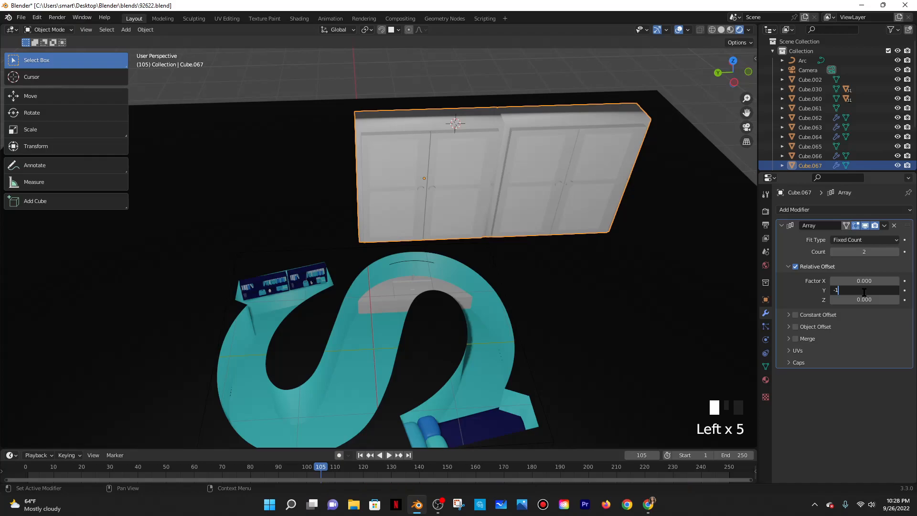
pyautogui.press('Return')
pyautogui.moveTo(687, 267); pyautogui.dragTo(678, 244, button='middle')
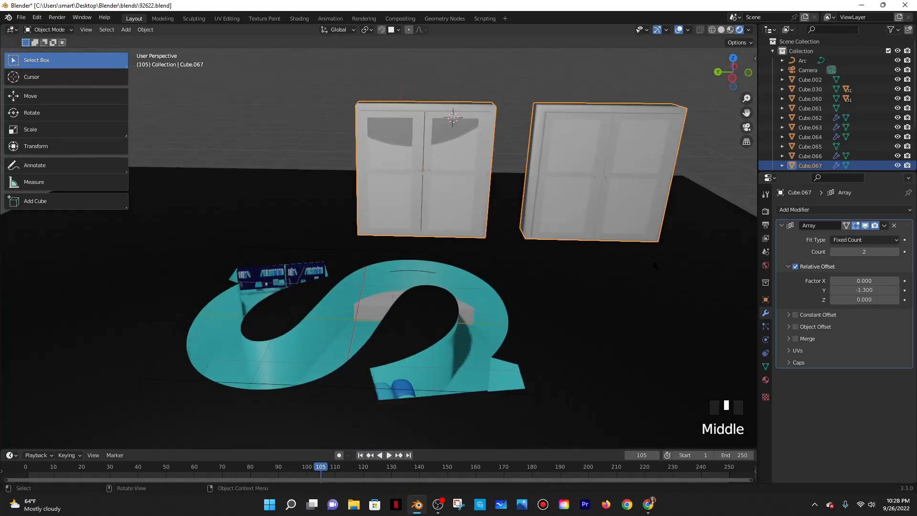
pyautogui.scroll(-1, 678, 245)
pyautogui.click(858, 288)
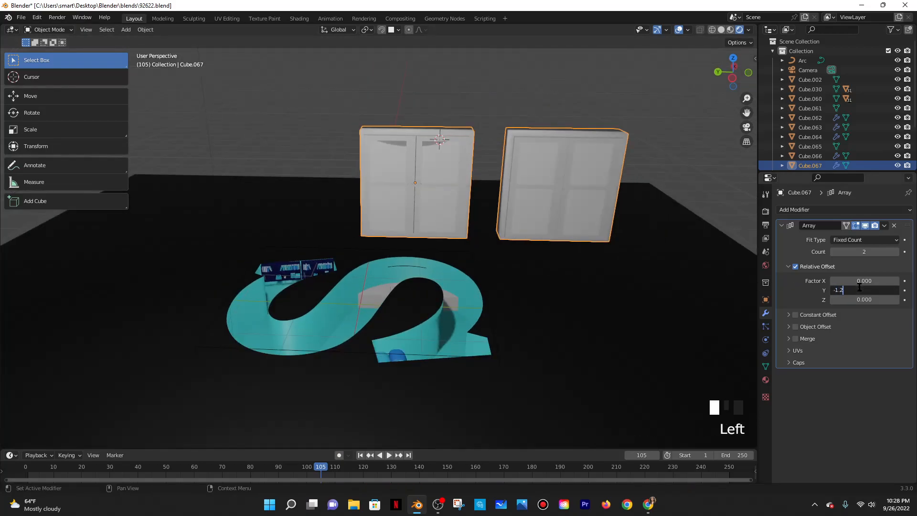
pyautogui.write('-1.2')
pyautogui.press('Return')
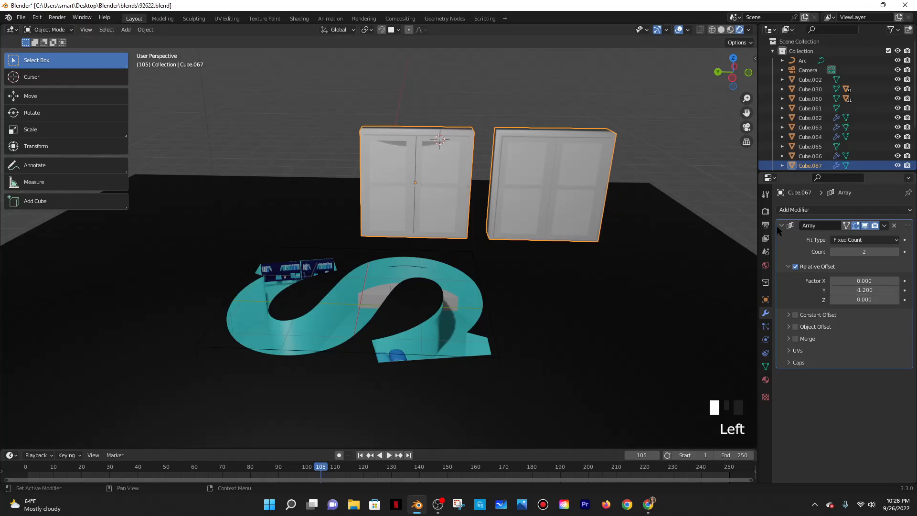
# Add a Curve modifier to the arrayed cabinet
pyautogui.click(795, 210)
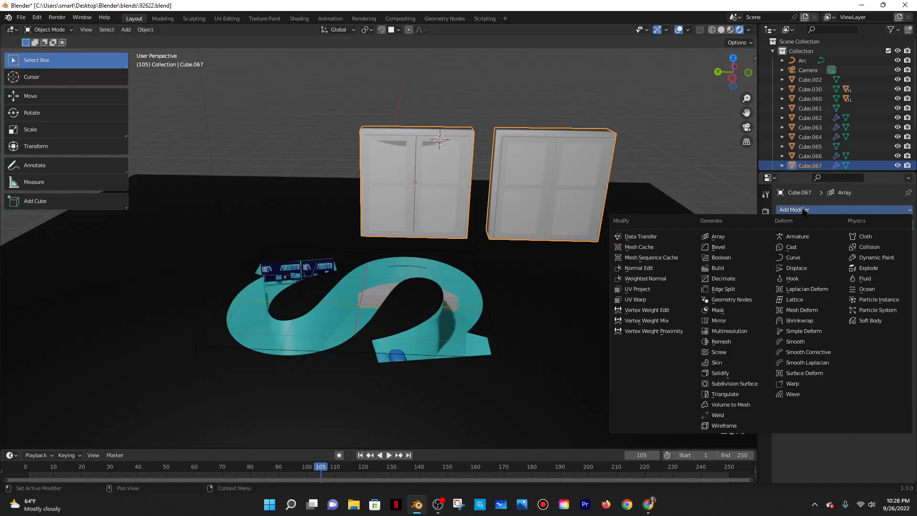
pyautogui.click(801, 260)
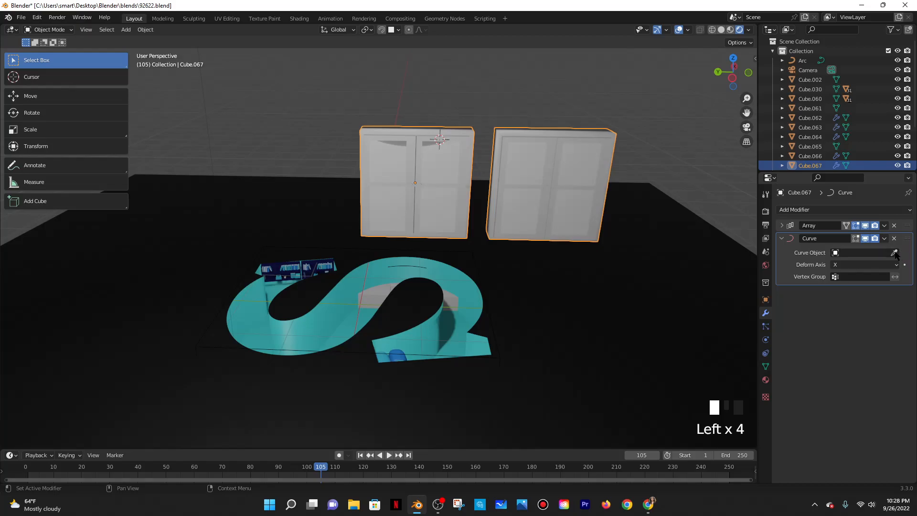
pyautogui.scroll(2, 880, 247)
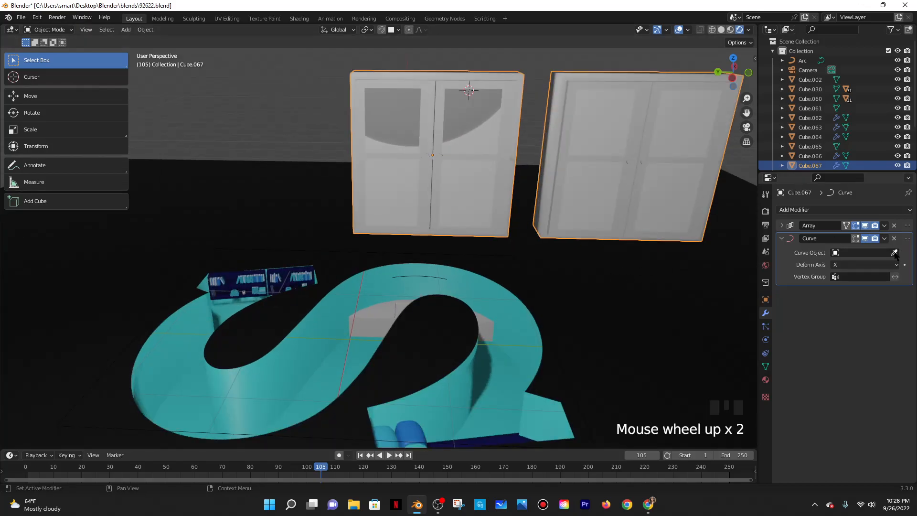
# Try the Arc as the Curve modifier's curve object and undo the assignment
pyautogui.click(894, 253)
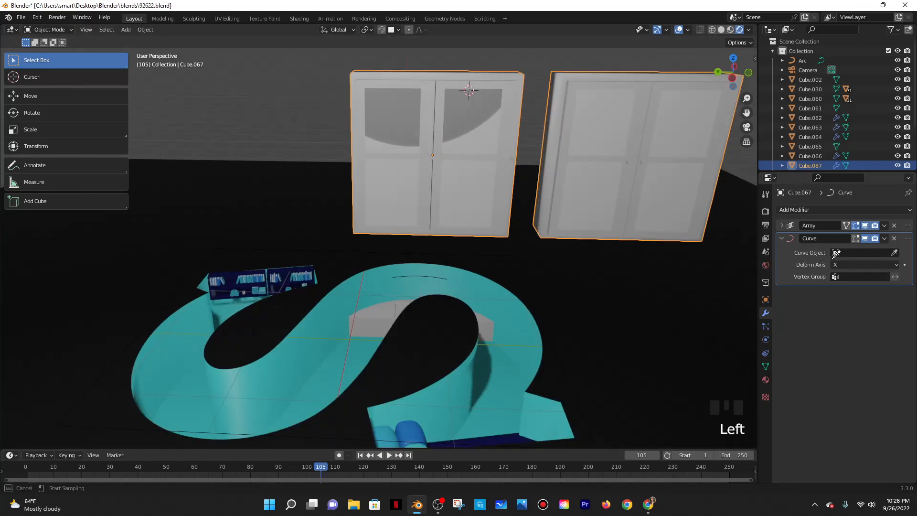
pyautogui.click(894, 253)
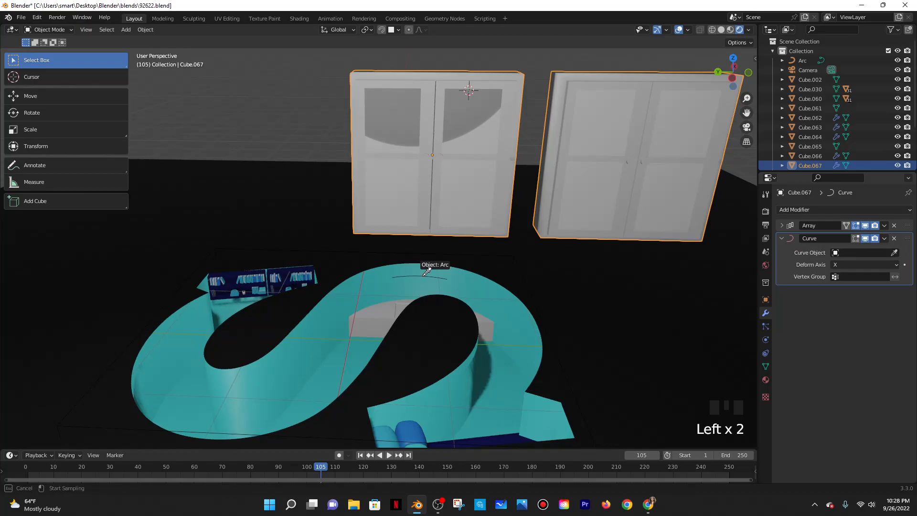
pyautogui.click(424, 274)
pyautogui.moveTo(424, 274); pyautogui.dragTo(452, 323, button='middle')
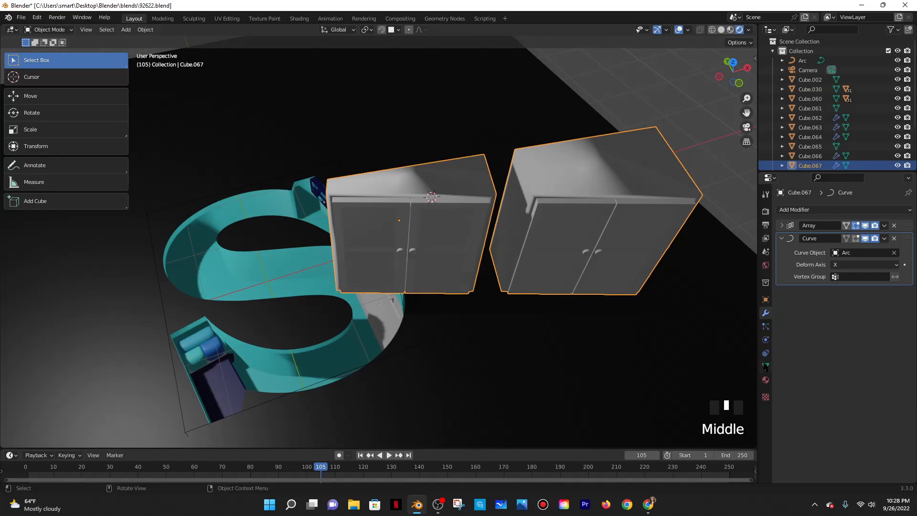
pyautogui.scroll(4, 456, 323)
pyautogui.moveTo(462, 323); pyautogui.dragTo(471, 295, button='middle')
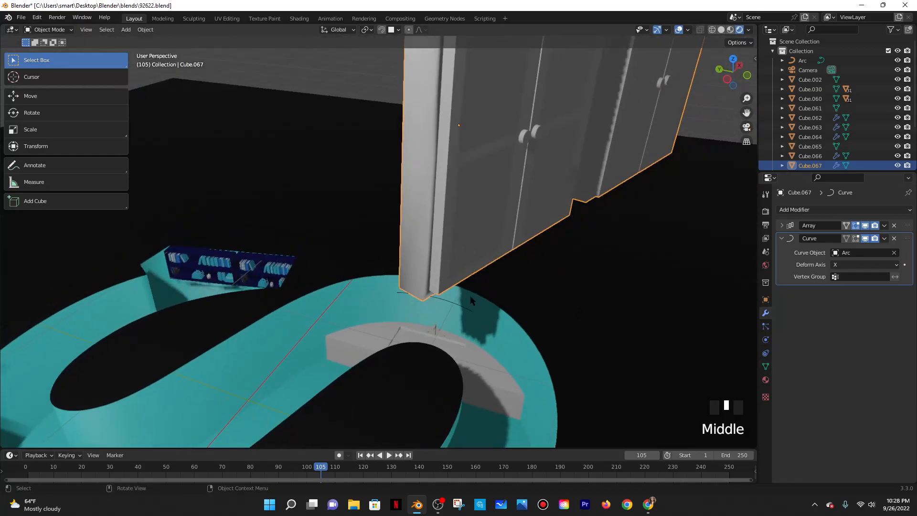
pyautogui.hotkey('ctrl', 'z')
# Apply the scale of the arrayed cabinet
pyautogui.scroll(-4, 499, 230)
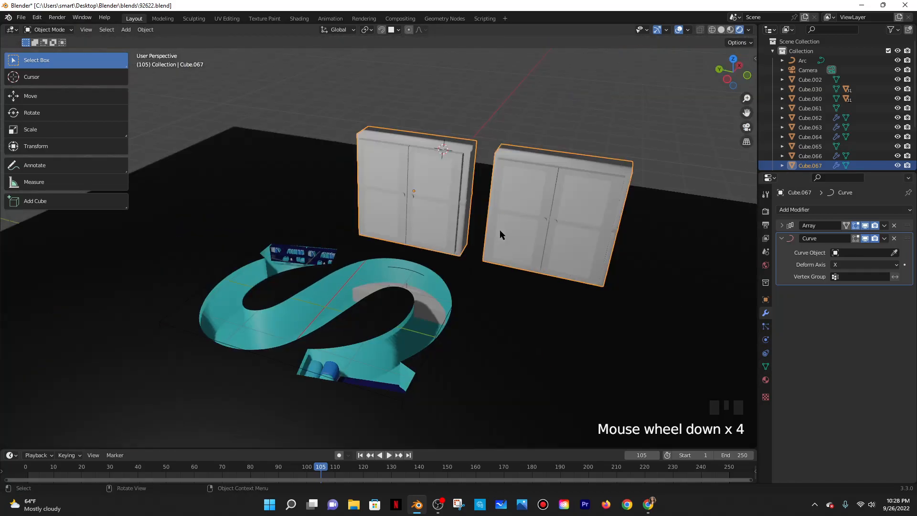
pyautogui.hotkey('ctrl', 'a')
pyautogui.click(496, 251)
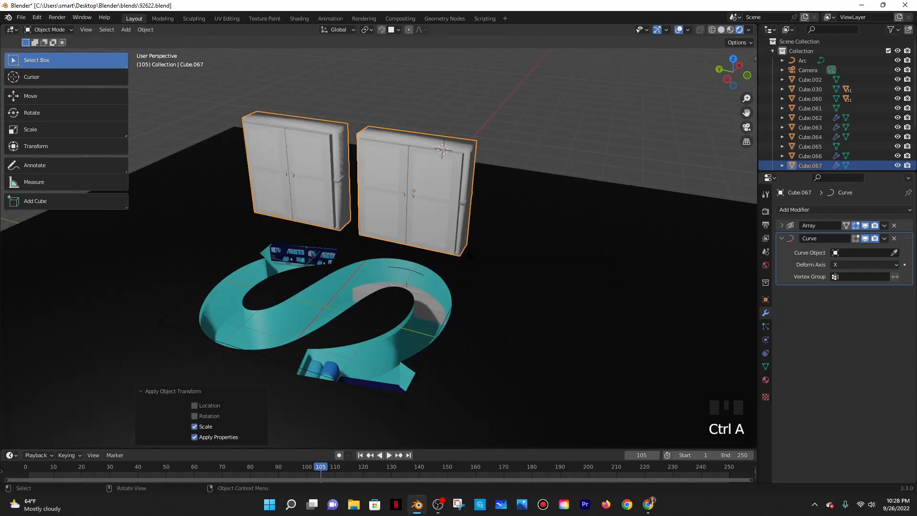
# Try to pick the Arc in the viewport as the Curve modifier's curve object
pyautogui.moveTo(439, 263); pyautogui.dragTo(440, 265, button='middle')
pyautogui.scroll(2, 440, 265)
pyautogui.scroll(-1, 415, 271)
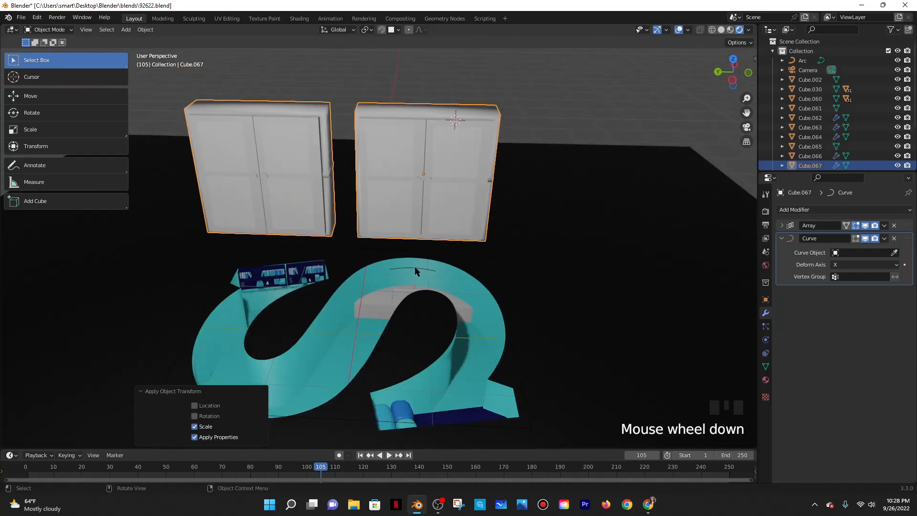
pyautogui.click(414, 271)
pyautogui.click(418, 209)
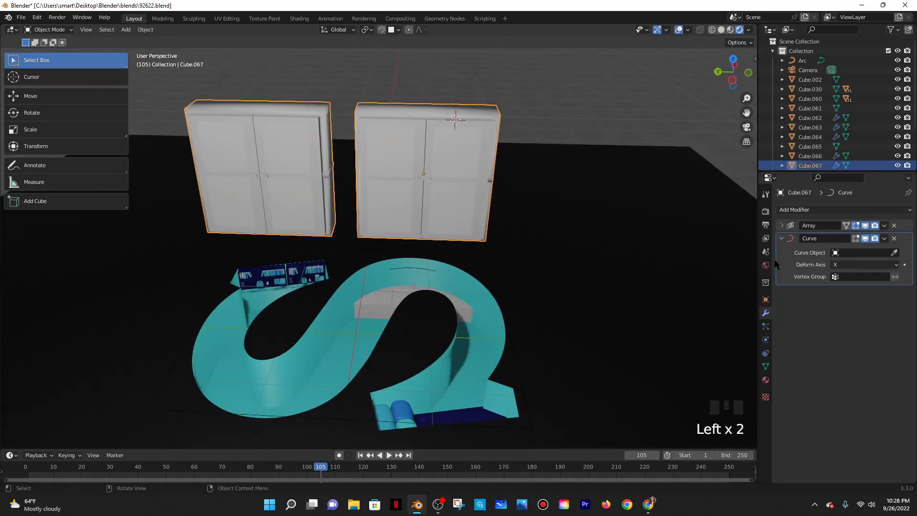
pyautogui.click(894, 253)
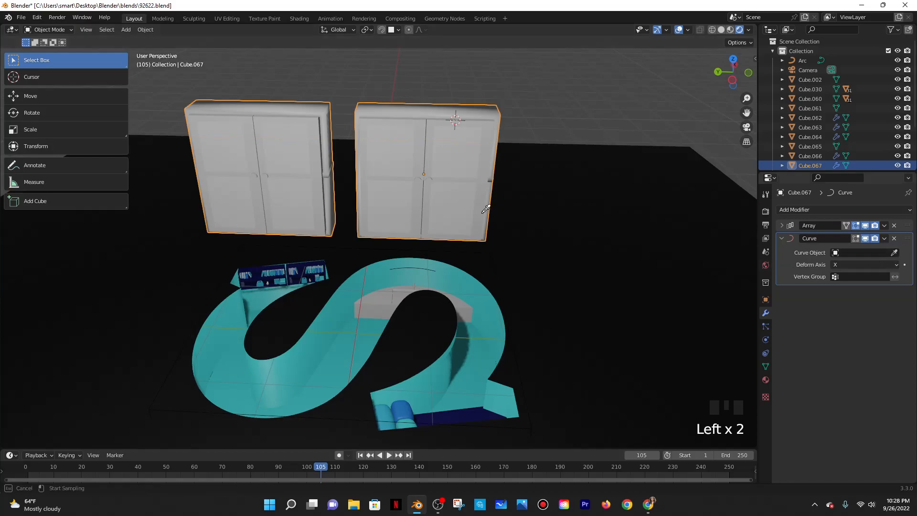
pyautogui.click(412, 271)
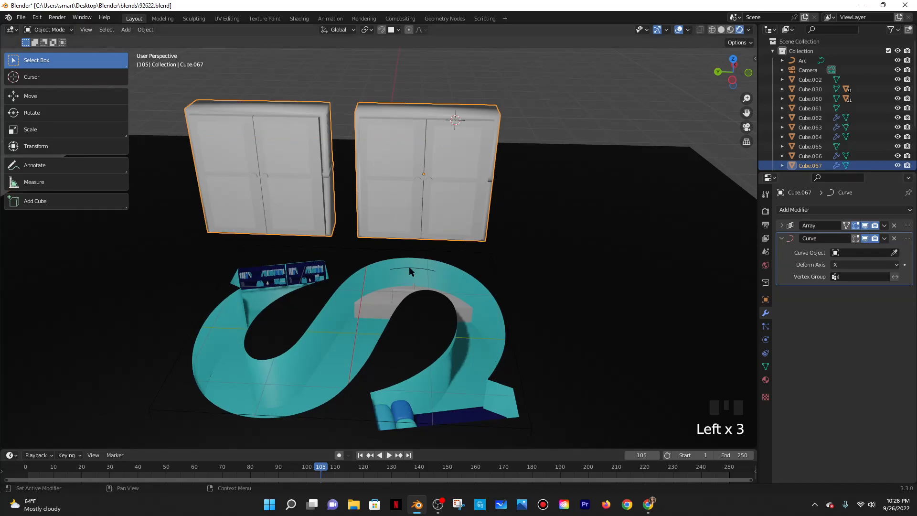
# Change the Array's fit type to Fit Curve and choose the Arc as its curve
pyautogui.click(781, 225)
pyautogui.click(861, 240)
pyautogui.click(854, 281)
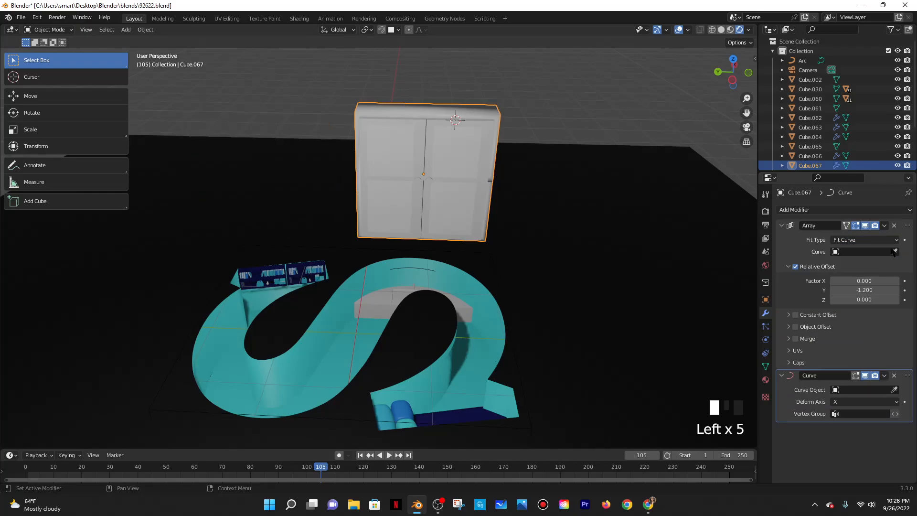
pyautogui.click(894, 251)
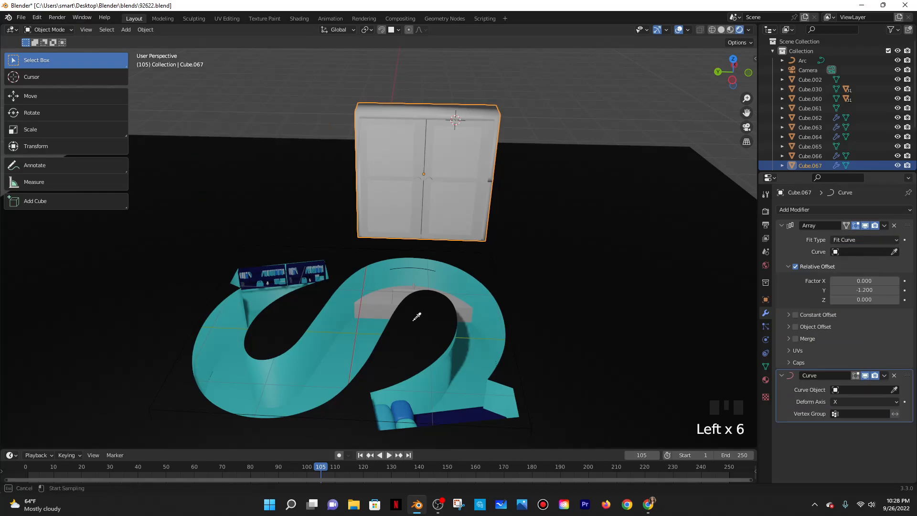
pyautogui.click(403, 270)
# Scale the cabinet down uniformly to about 0.233 of its size
pyautogui.moveTo(427, 281); pyautogui.dragTo(561, 228, button='middle')
pyautogui.scroll(-4, 447, 282)
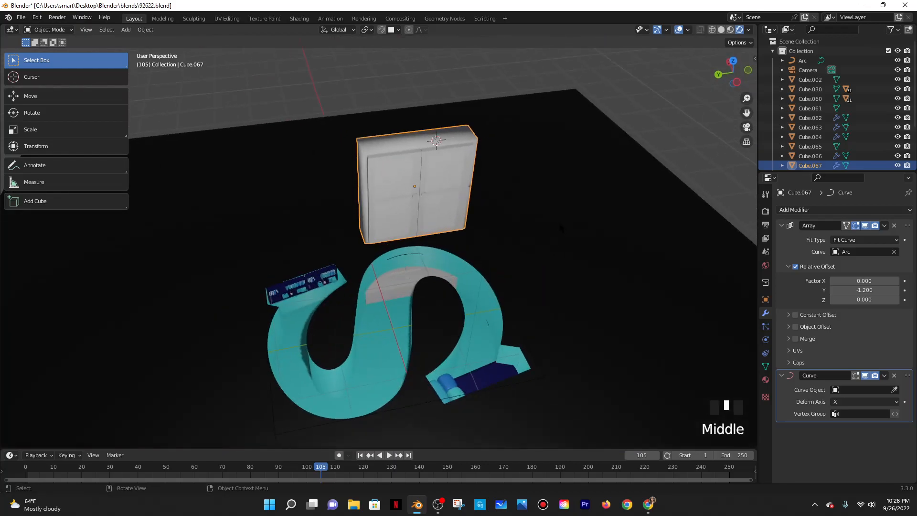
pyautogui.press('s')
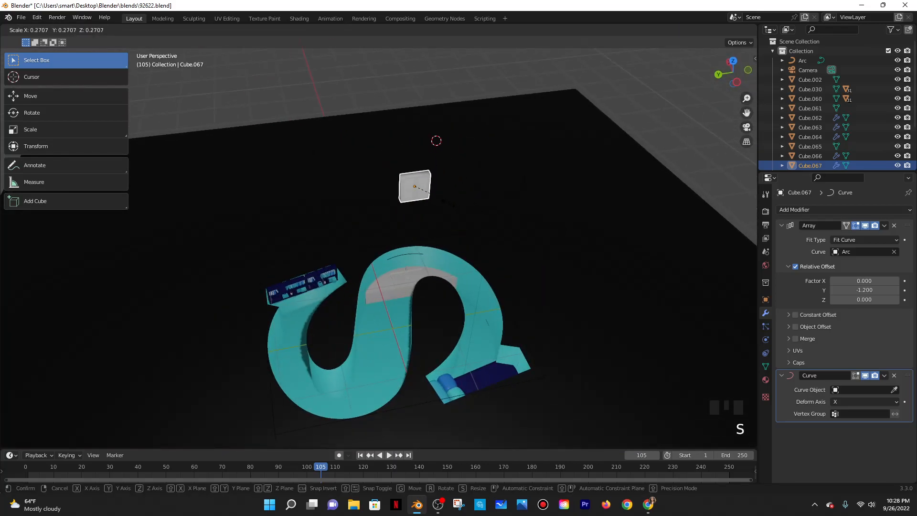
pyautogui.click(427, 195)
pyautogui.moveTo(428, 195); pyautogui.dragTo(450, 232, button='middle')
pyautogui.scroll(5, 450, 232)
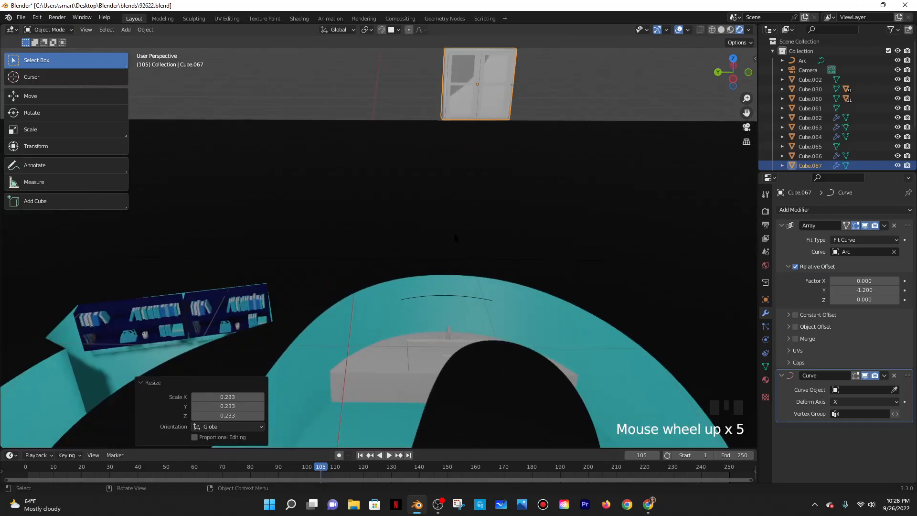
# Save the file and apply the reduced cabinet's scale
pyautogui.hotkey('ctrl', 's')
pyautogui.hotkey('ctrl', 'a')
pyautogui.click(452, 174)
# Assign the Arc as the curve object of the cabinet's Curve modifier
pyautogui.keyDown('shift'); pyautogui.moveTo(452, 174); pyautogui.dragTo(409, 210, button='middle'); pyautogui.keyUp('shift')
pyautogui.click(894, 389)
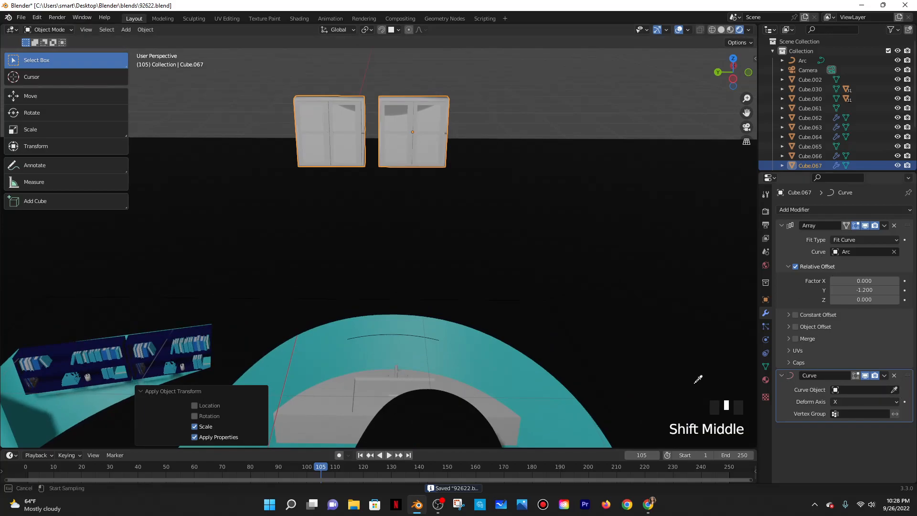
pyautogui.click(393, 334)
# Select the Arc and turn off Radius in its Curve Deform settings
pyautogui.click(395, 334)
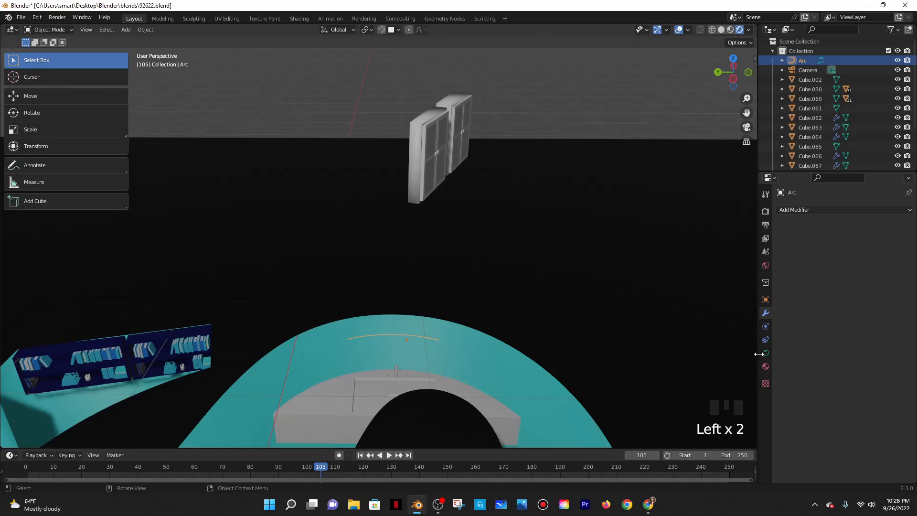
pyautogui.click(765, 353)
pyautogui.scroll(-5, 842, 287)
pyautogui.click(833, 258)
pyautogui.moveTo(746, 259); pyautogui.dragTo(784, 274, button='middle')
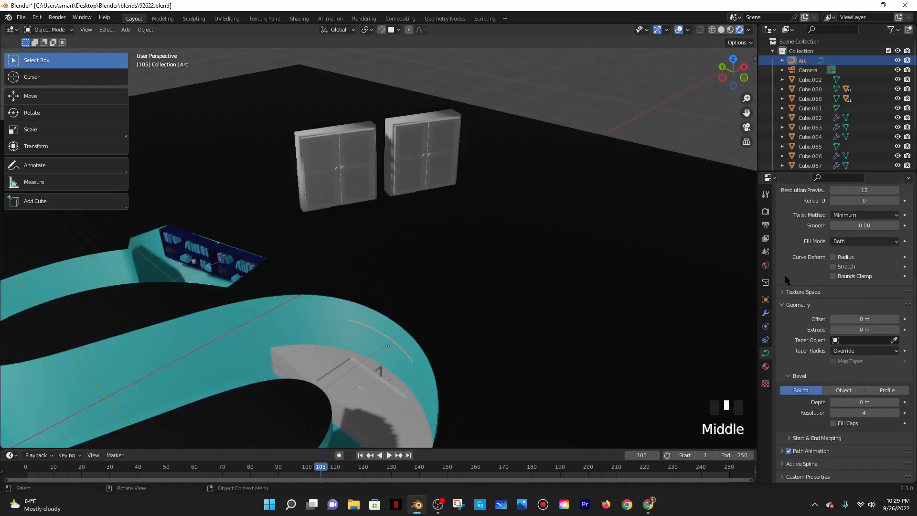
# Try the Stretch option in the Arc's Curve Deform settings and inspect the cabinets from above
pyautogui.click(833, 266)
pyautogui.click(837, 267)
pyautogui.click(837, 267)
pyautogui.moveTo(528, 250); pyautogui.dragTo(546, 319, button='middle')
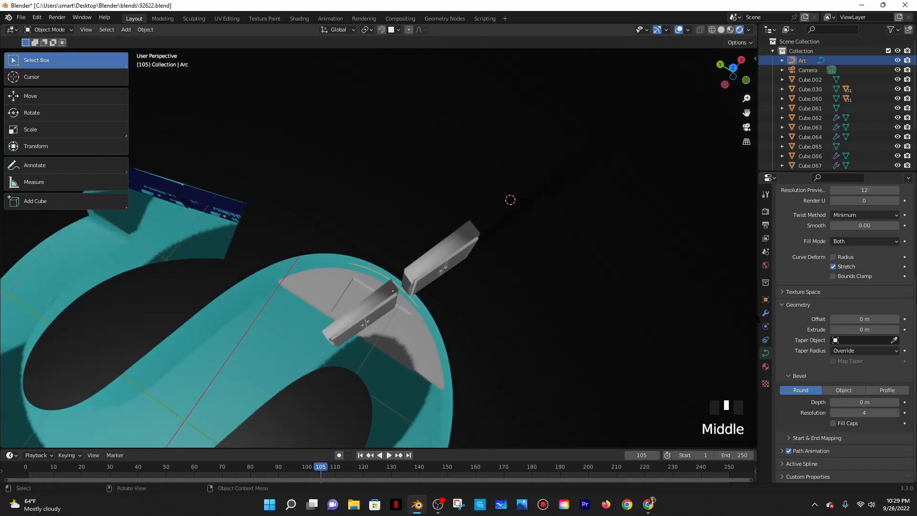
# Turn Stretch off and Radius back on in the Arc's Curve Deform settings
pyautogui.click(841, 270)
pyautogui.click(842, 271)
pyautogui.click(841, 270)
pyautogui.click(842, 270)
pyautogui.click(836, 264)
pyautogui.click(835, 261)
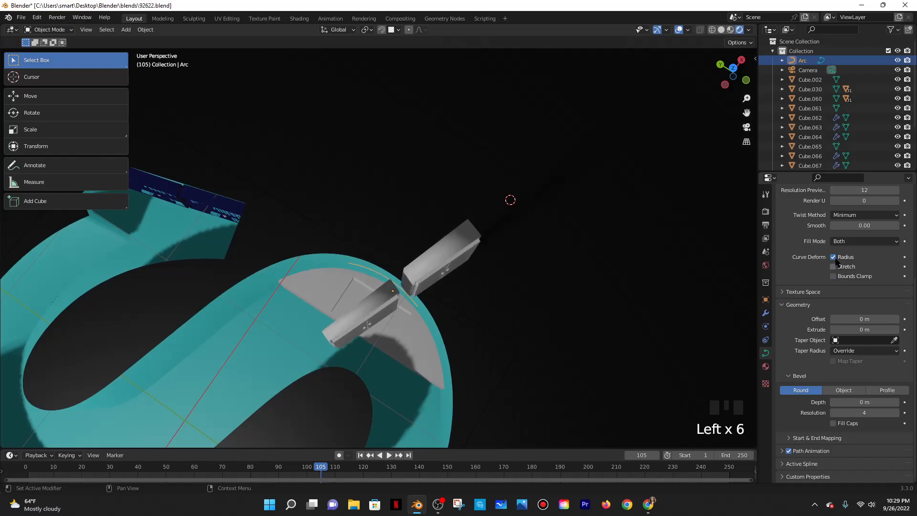
# Try a Render U of 4 and a preview resolution of 25 on the Arc, undoing both changes
pyautogui.scroll(5, 836, 262)
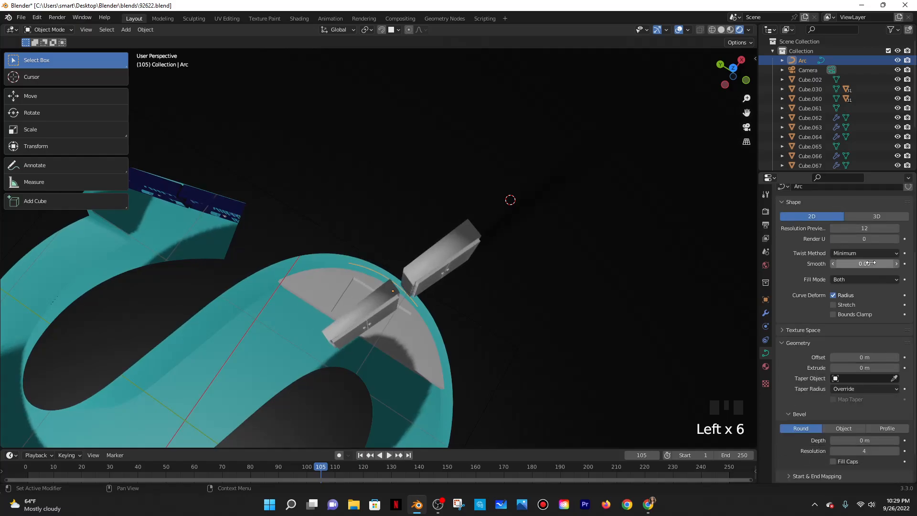
pyautogui.moveTo(866, 239); pyautogui.dragTo(870, 238)
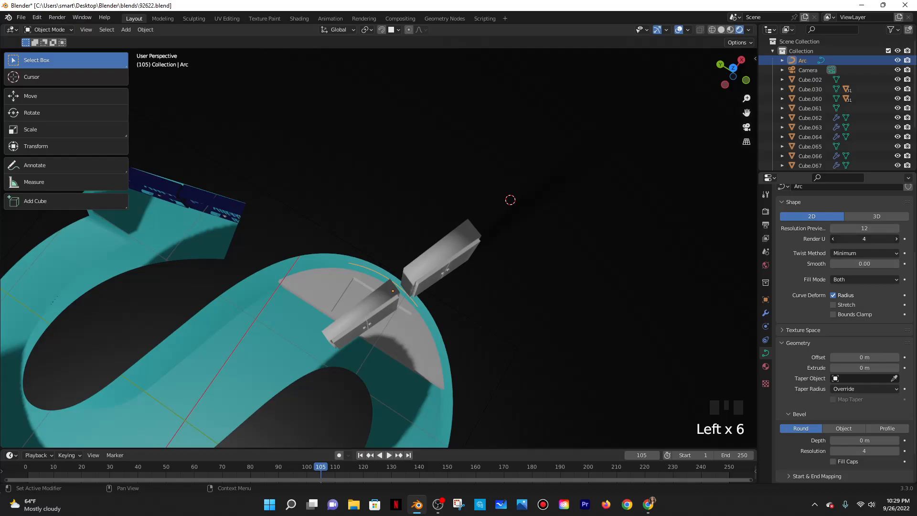
pyautogui.hotkey('ctrl', 'z')
pyautogui.click(865, 229)
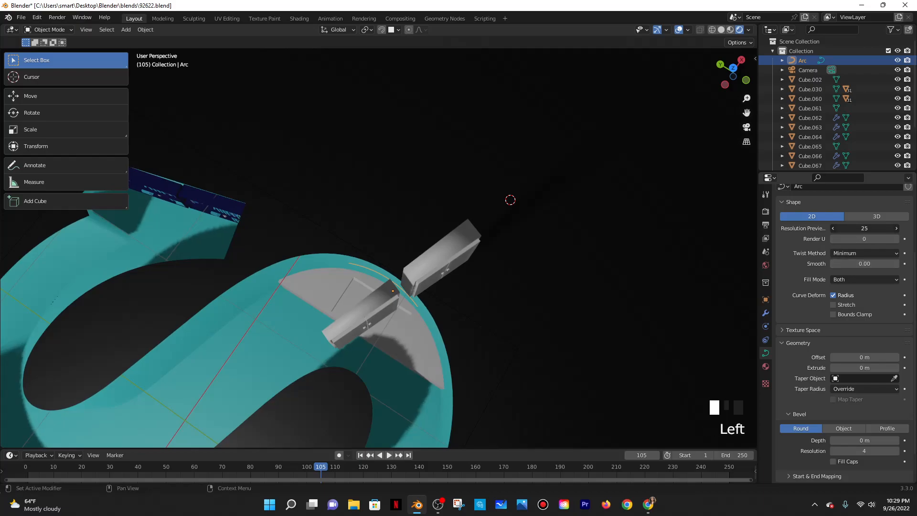
pyautogui.hotkey('ctrl', 'z')
pyautogui.scroll(-3, 838, 255)
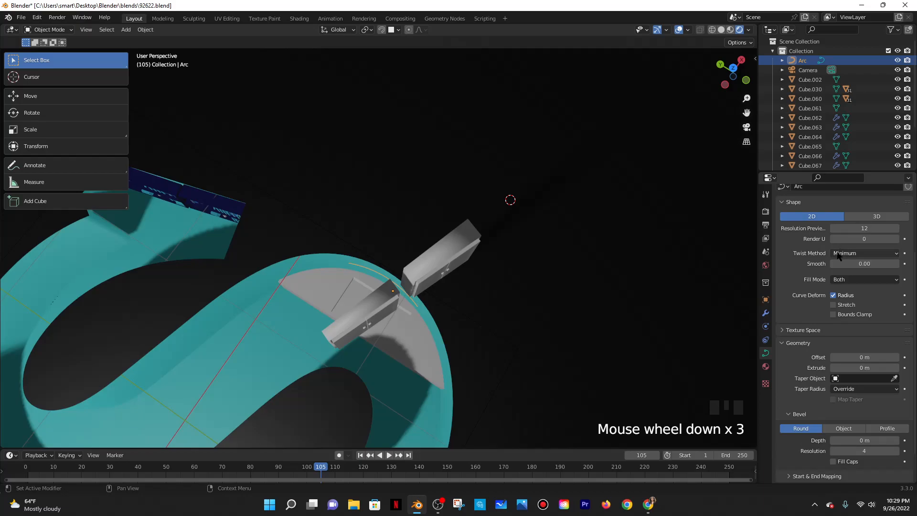
# Try other Twist Method options on the Arc and return it to Minimum
pyautogui.click(838, 256)
pyautogui.click(849, 285)
pyautogui.click(852, 253)
pyautogui.click(848, 263)
pyautogui.click(845, 255)
pyautogui.click(843, 274)
# Apply the scale of both the Arc and the cabinet
pyautogui.moveTo(334, 361); pyautogui.dragTo(384, 312, button='middle')
pyautogui.scroll(-2, 383, 322)
pyautogui.hotkey('ctrl', 'a')
pyautogui.click(379, 311)
pyautogui.click(427, 218)
pyautogui.hotkey('ctrl', 'a')
pyautogui.click(428, 215)
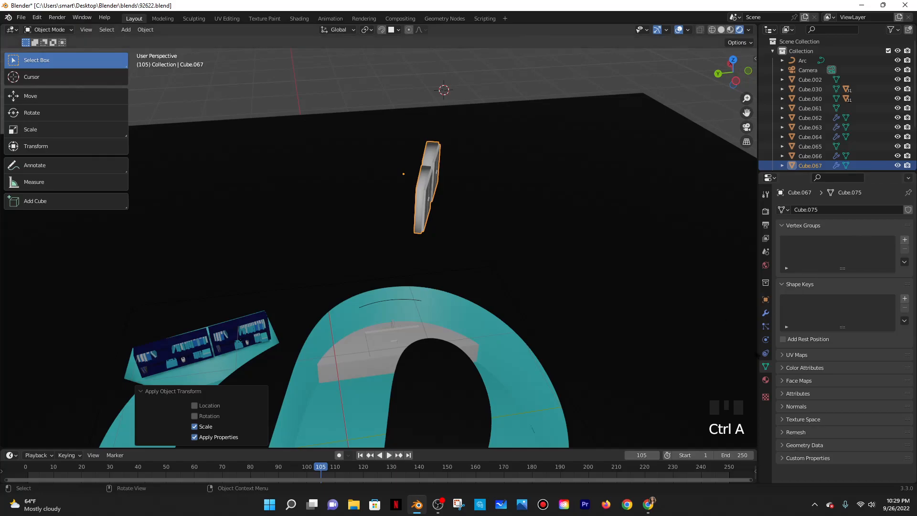
pyautogui.click(766, 353)
pyautogui.moveTo(422, 175); pyautogui.dragTo(461, 170, button='middle')
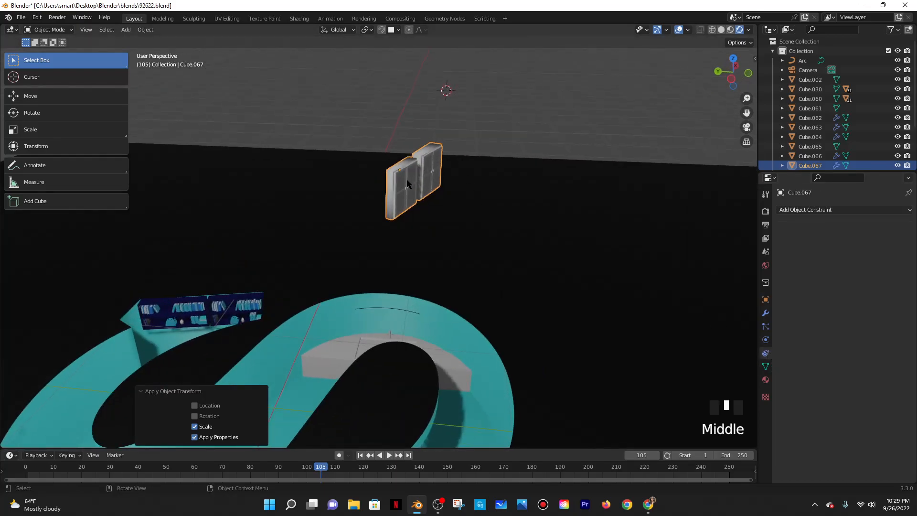
pyautogui.click(765, 225)
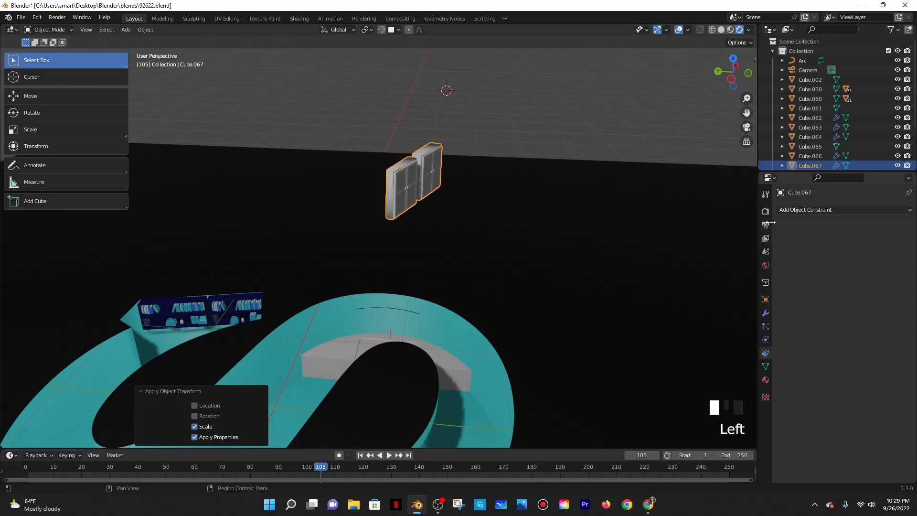
pyautogui.scroll(-3, 836, 276)
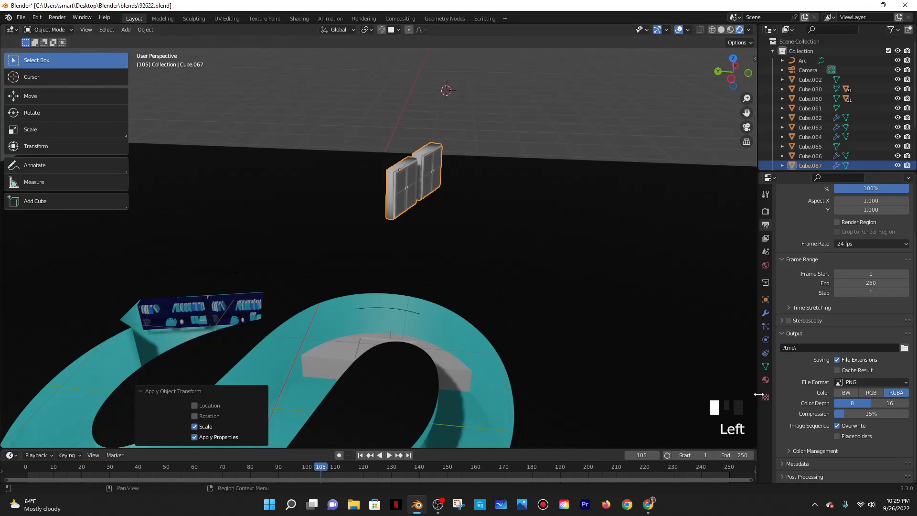
# Select the Arc, try the Back Fill Mode in its curve settings and set it back to Both
pyautogui.click(390, 308)
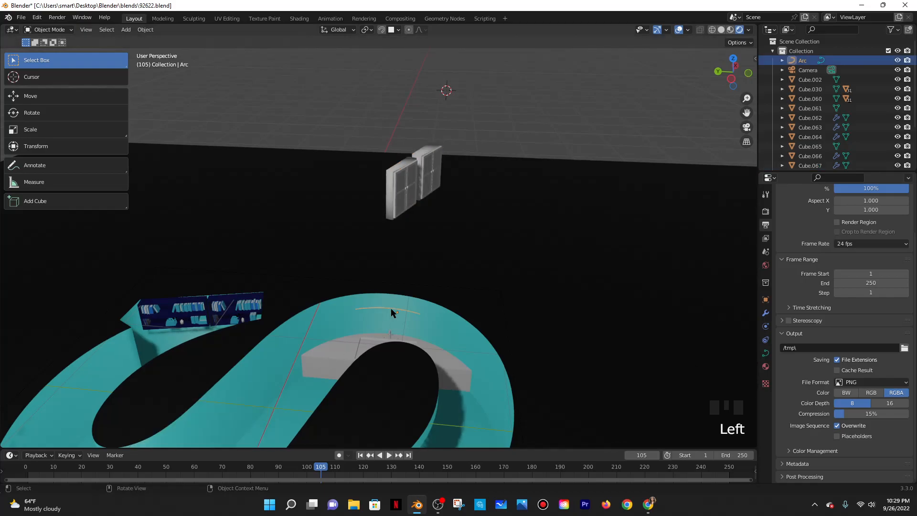
pyautogui.scroll(3, 796, 338)
pyautogui.click(765, 353)
pyautogui.scroll(-6, 810, 319)
pyautogui.scroll(-1, 810, 319)
pyautogui.click(865, 241)
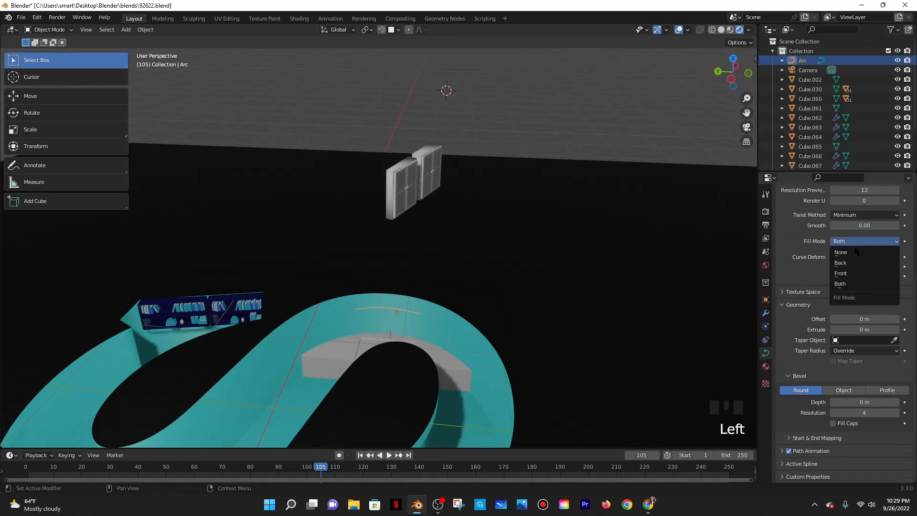
pyautogui.click(852, 262)
pyautogui.click(850, 241)
pyautogui.click(840, 284)
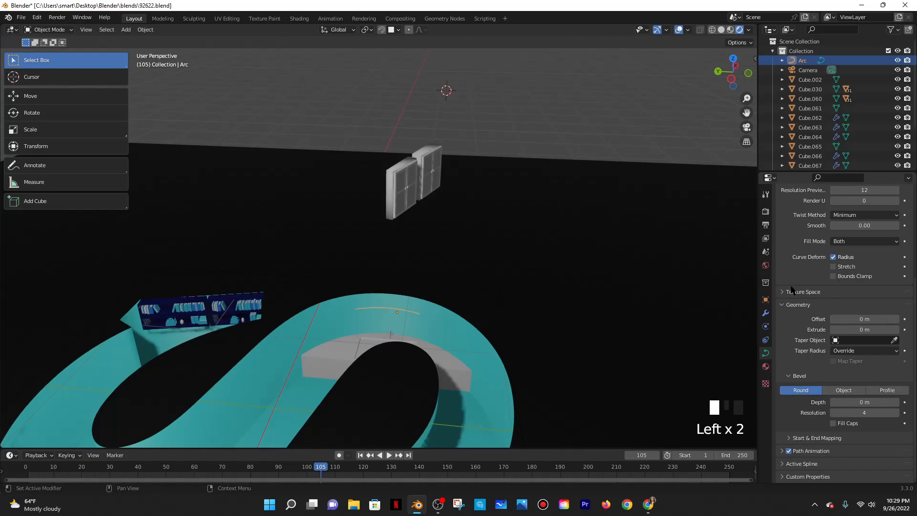
# Try a Geometry Offset of 0.18 m on the Arc and undo it
pyautogui.scroll(-2, 851, 305)
pyautogui.moveTo(860, 319)
pyautogui.mouseDown()
pyautogui.moveTo(870, 319)
pyautogui.moveTo(857, 319)
pyautogui.mouseUp()
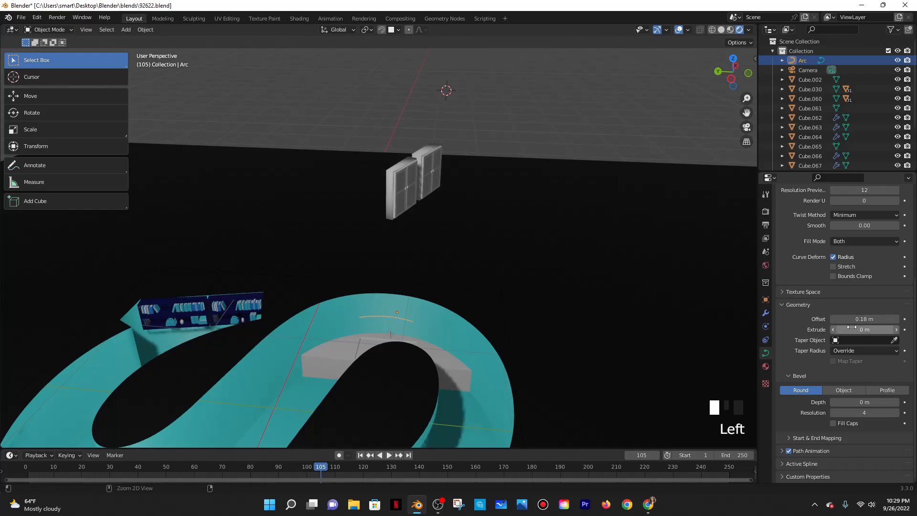
pyautogui.hotkey('ctrl', 'z')
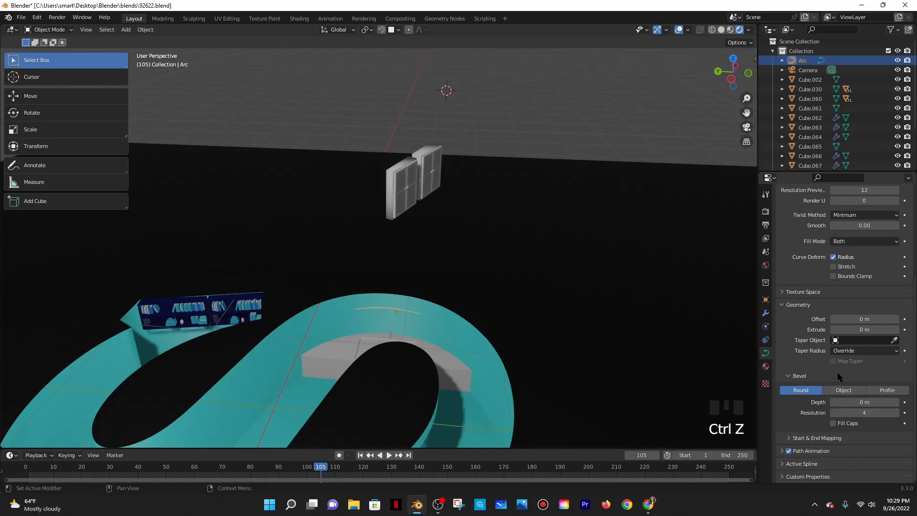
# Try the Object bevel type on the Arc, return to Round and check the Start & End Mapping settings
pyautogui.click(789, 452)
pyautogui.click(841, 390)
pyautogui.click(801, 400)
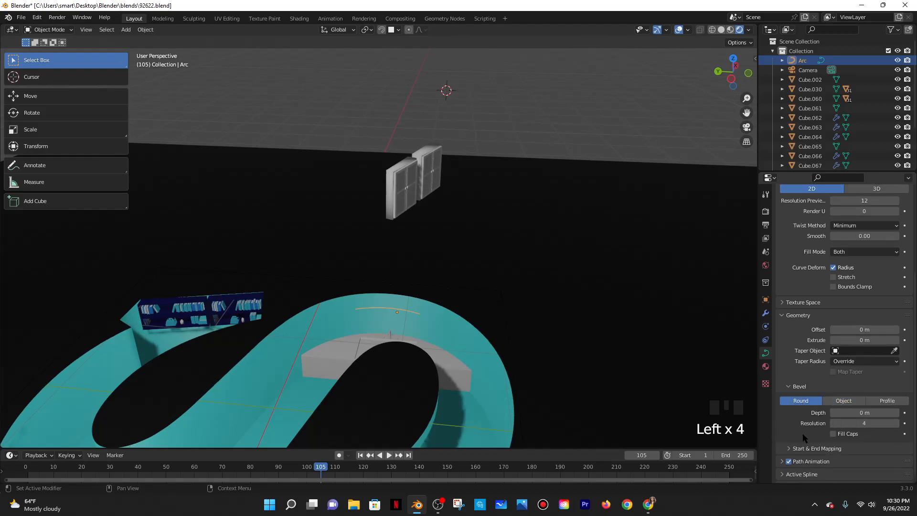
pyautogui.click(802, 449)
pyautogui.scroll(-3, 801, 437)
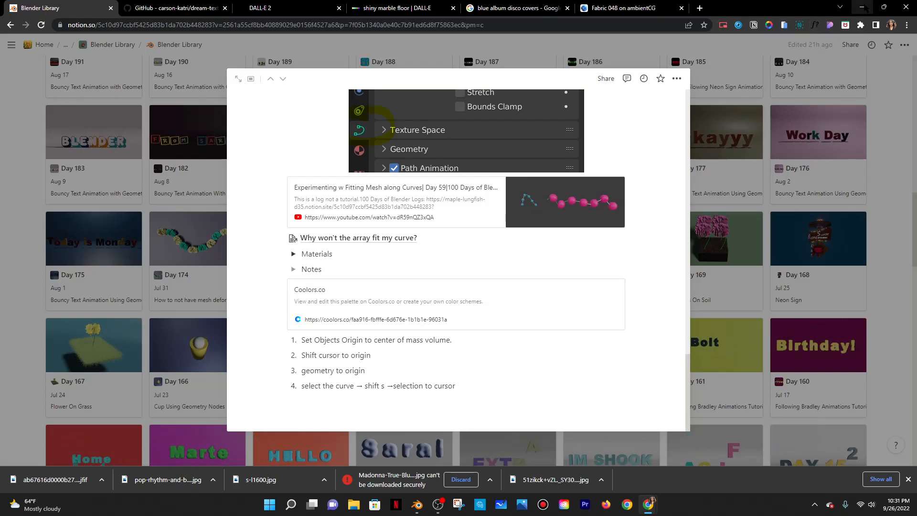
# Return from Chrome to Blender and remove the Array and Curve modifiers from the cabinet
pyautogui.click(861, 8)
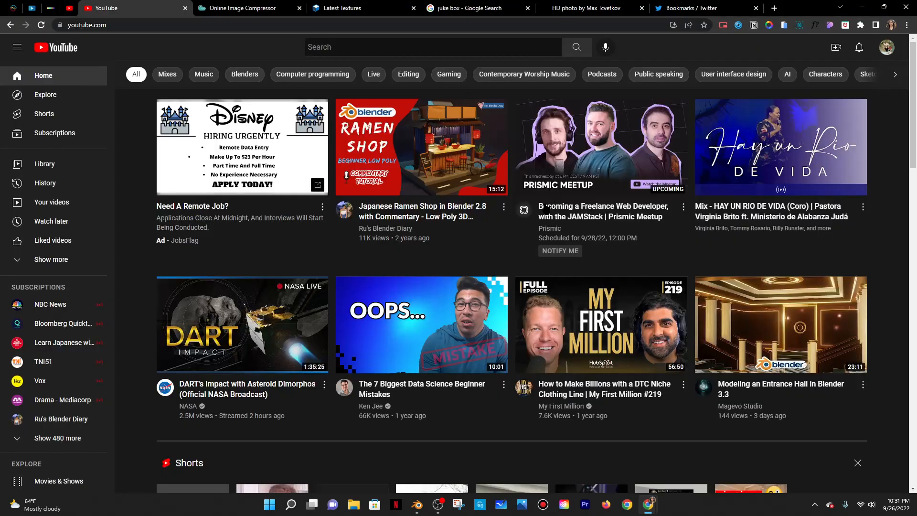
pyautogui.click(862, 8)
pyautogui.scroll(2, 458, 191)
pyautogui.moveTo(458, 191); pyautogui.dragTo(484, 243, button='middle')
pyautogui.scroll(-2, 483, 240)
pyautogui.scroll(5, 835, 238)
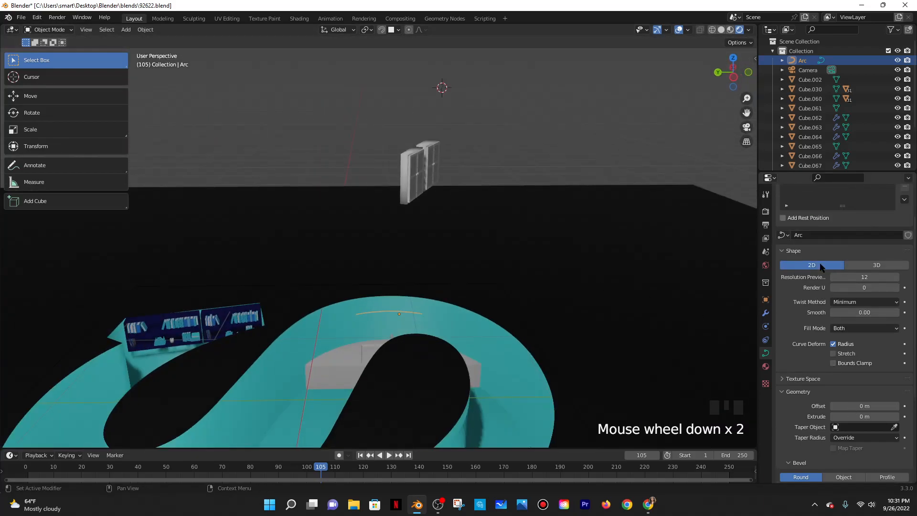
pyautogui.click(766, 314)
pyautogui.click(413, 149)
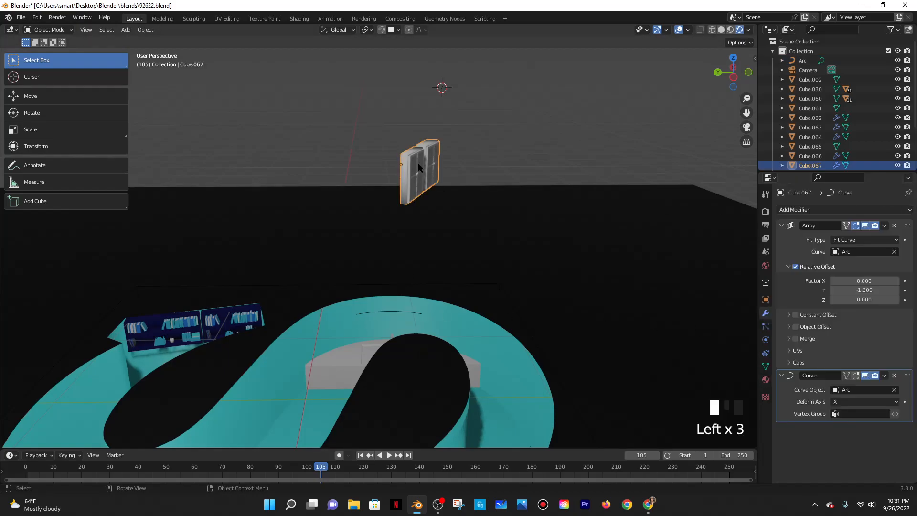
pyautogui.click(893, 226)
pyautogui.click(894, 225)
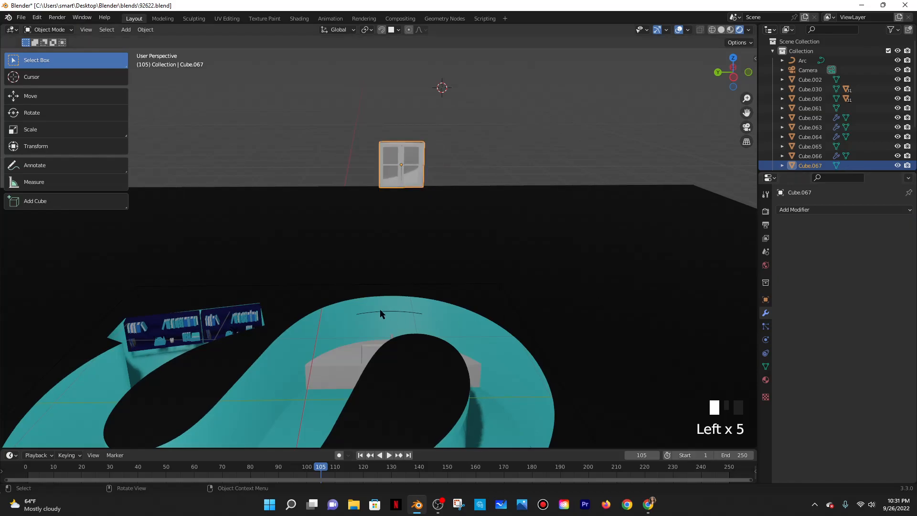
# Select the Arc and scale it up slightly
pyautogui.click(381, 310)
pyautogui.press('s')
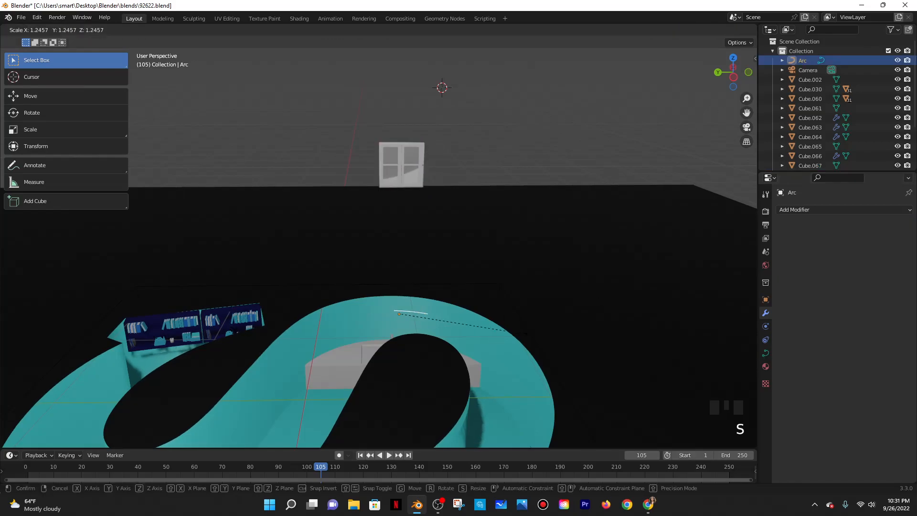
pyautogui.click(469, 338)
# Try moving and rotating the Arc's end point in Edit Mode to lengthen the curve
pyautogui.moveTo(468, 338); pyautogui.dragTo(476, 230, button='middle')
pyautogui.scroll(4, 474, 363)
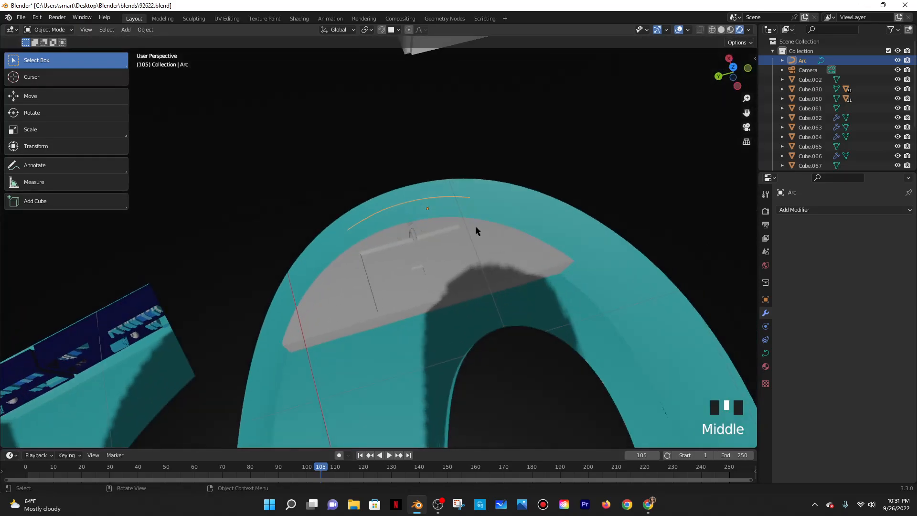
pyautogui.press('Tab')
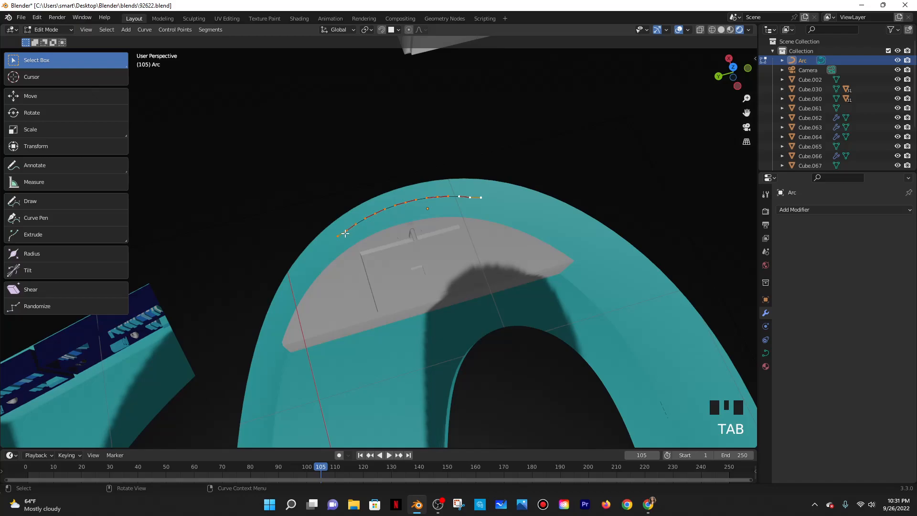
pyautogui.moveTo(371, 251); pyautogui.dragTo(337, 229, button='middle')
pyautogui.click(353, 258)
pyautogui.press('g')
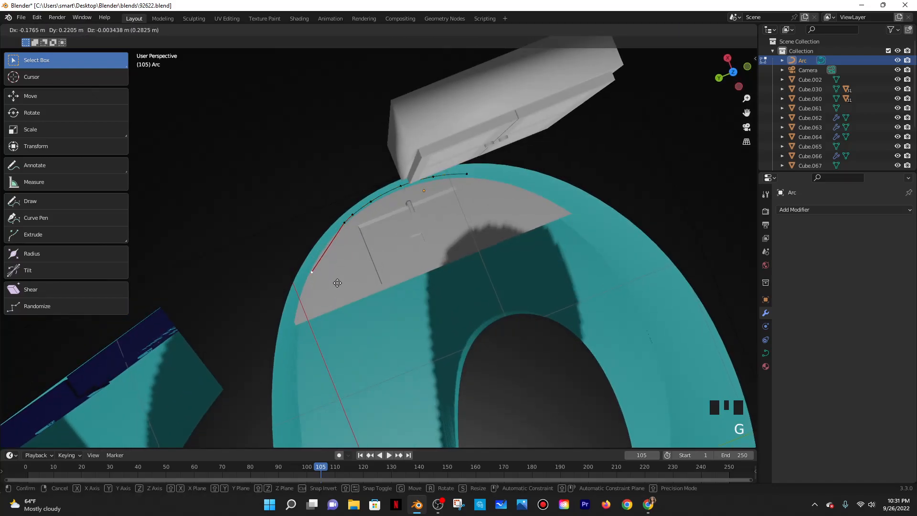
pyautogui.click(359, 247)
pyautogui.press('r')
pyautogui.click(338, 269)
# Try extruding the Arc's end point along the curved wall and cancel the placement
pyautogui.press('e')
pyautogui.rightClick(328, 285)
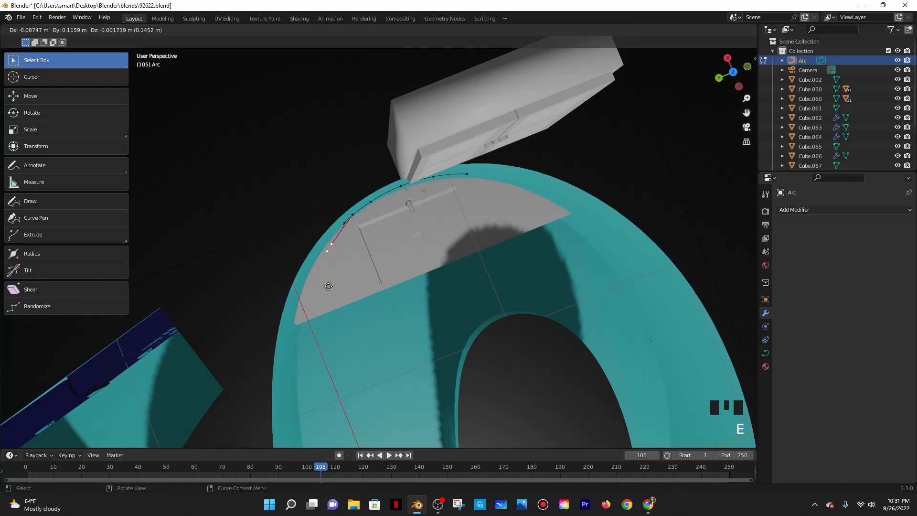
pyautogui.scroll(4, 333, 231)
pyautogui.click(312, 203)
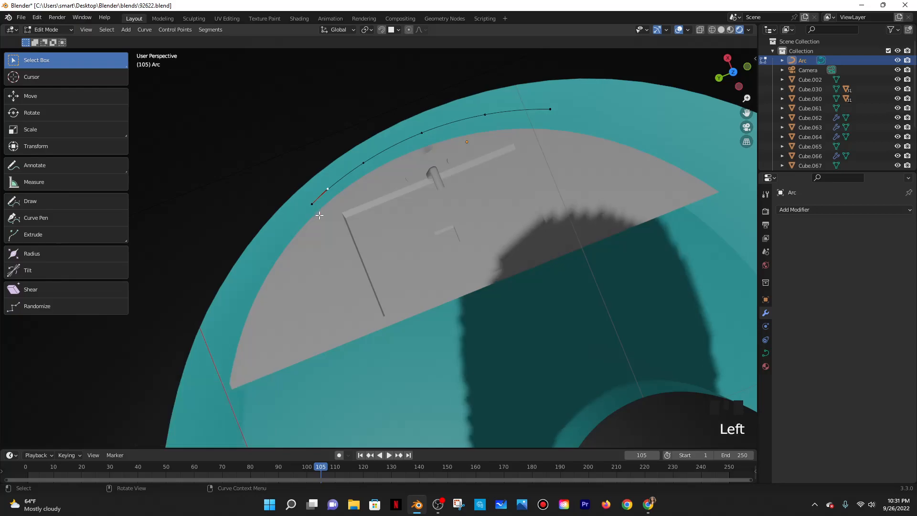
pyautogui.click(311, 206)
pyautogui.press('e')
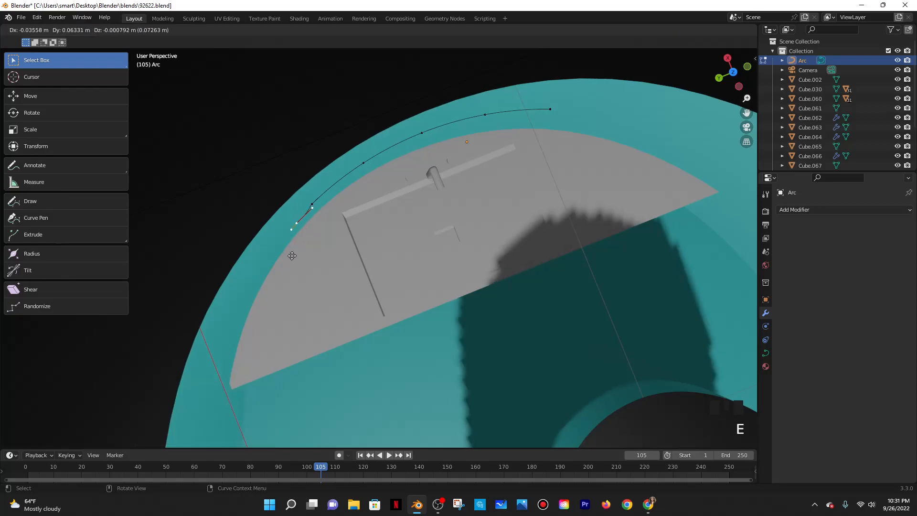
pyautogui.rightClick(303, 249)
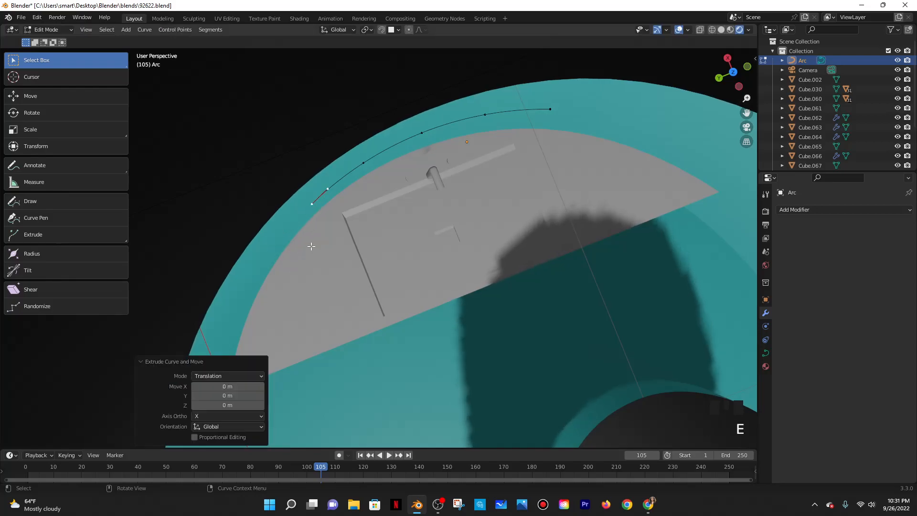
# Try extending the Arc with two extrusions from its end point and undo the last one
pyautogui.click(306, 242)
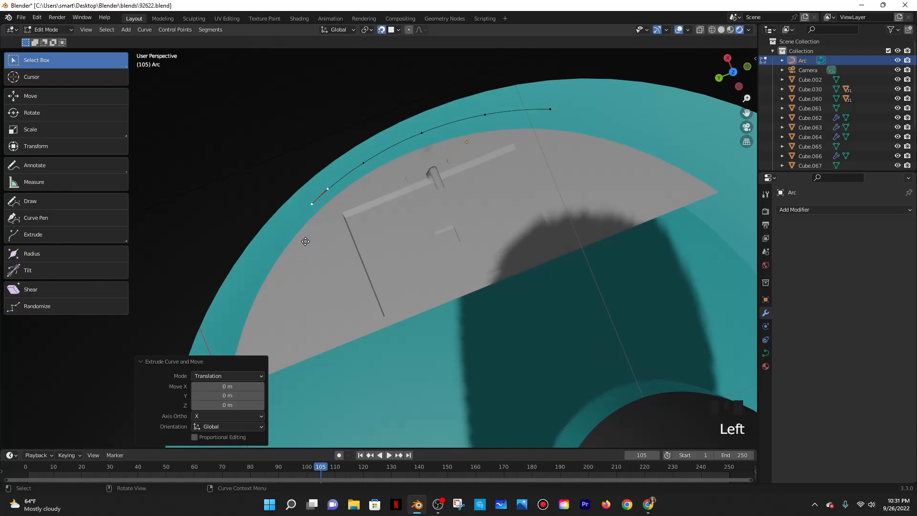
pyautogui.press('e')
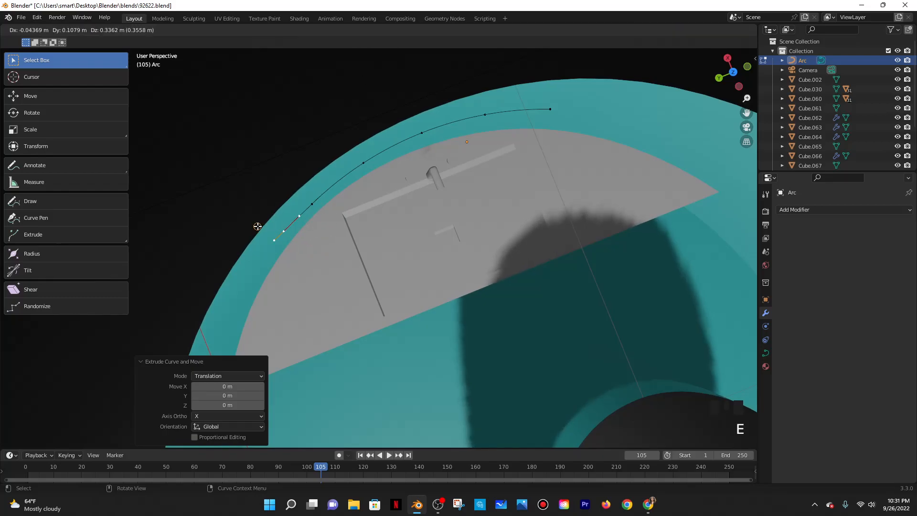
pyautogui.click(258, 225)
pyautogui.moveTo(306, 264); pyautogui.dragTo(294, 311, button='middle')
pyautogui.press('e')
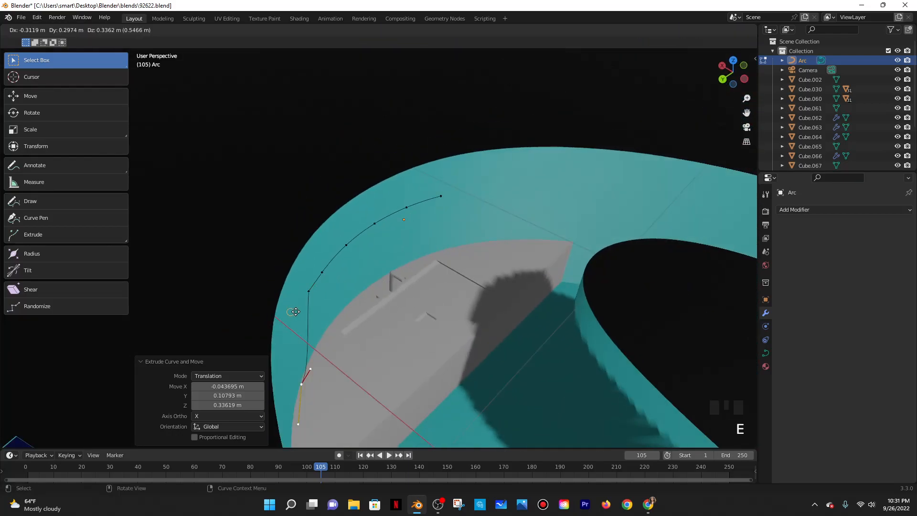
pyautogui.click(286, 327)
pyautogui.moveTo(319, 302); pyautogui.dragTo(334, 321, button='middle')
pyautogui.hotkey('ctrl', 'z')
# Try one more extrusion from the Arc's end point, undo the extrusions and leave Edit Mode
pyautogui.click(333, 324)
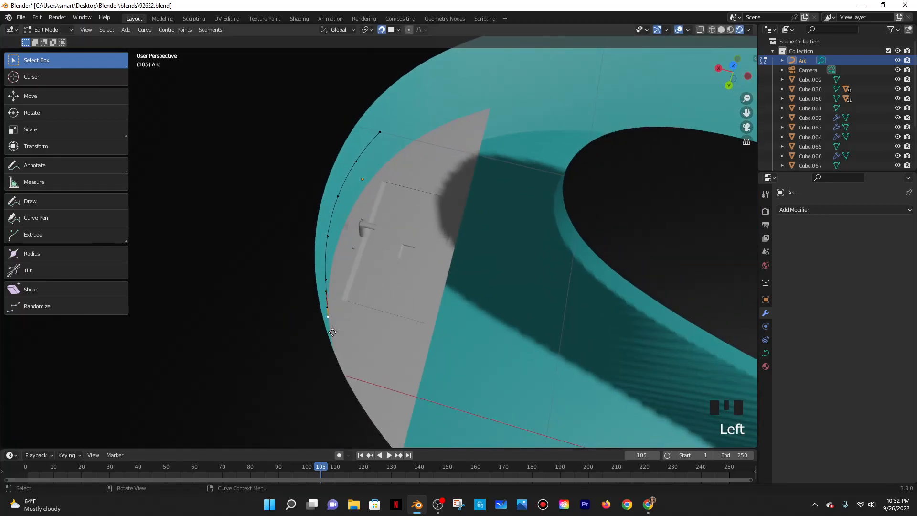
pyautogui.press('e')
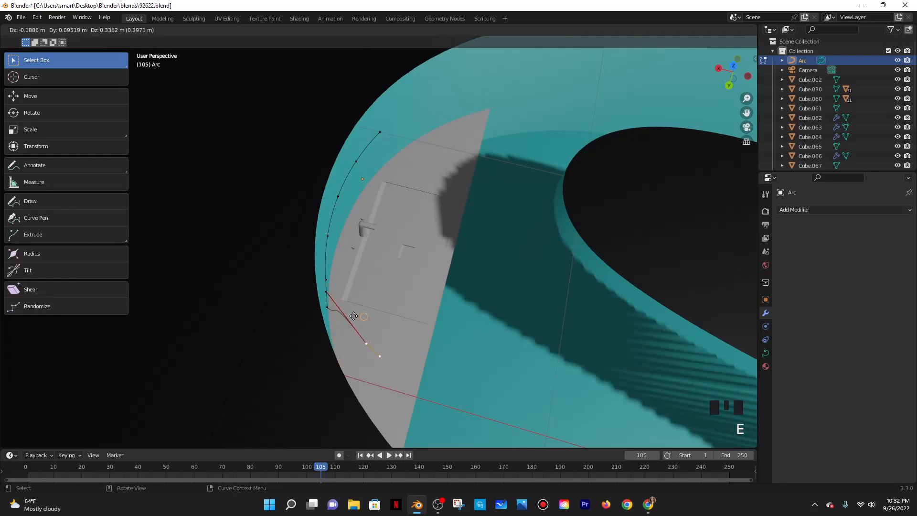
pyautogui.click(353, 316)
pyautogui.hotkey('ctrl', 'z')
pyautogui.hotkey('ctrl', 'z')
pyautogui.hotkey('ctrl', 'z')
pyautogui.hotkey('ctrl', 'z')
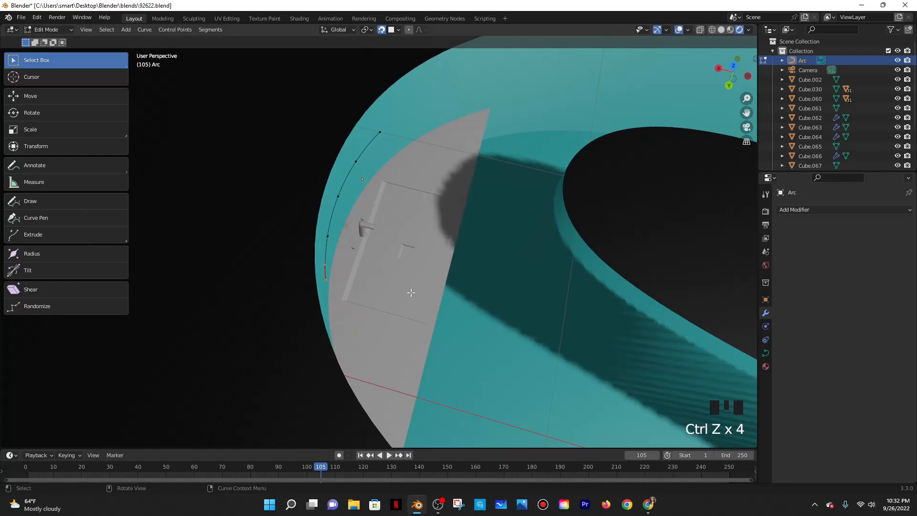
pyautogui.press('Tab')
# Switch to the Blender Library notes in Chrome, read the steps for aligning origins and the curve, and return to Blender
pyautogui.scroll(-4, 419, 317)
pyautogui.scroll(-1, 420, 317)
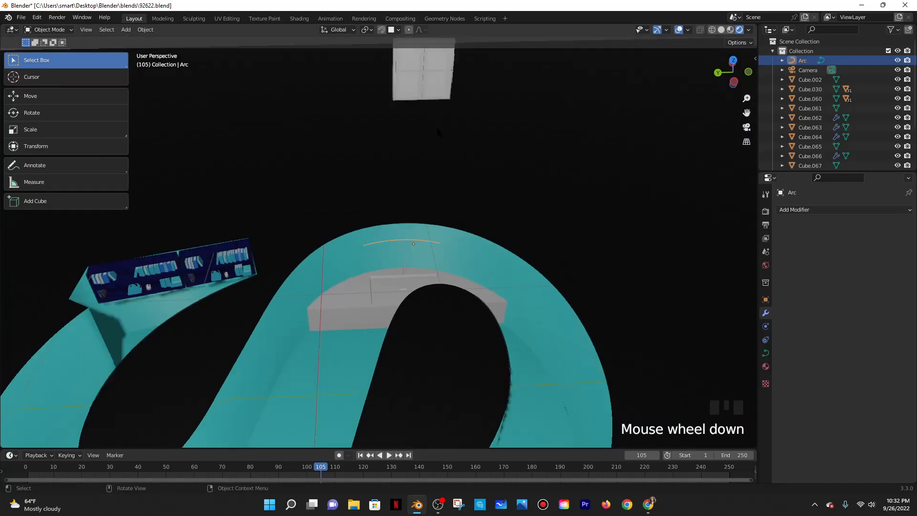
pyautogui.scroll(-2, 405, 113)
pyautogui.moveTo(648, 504)
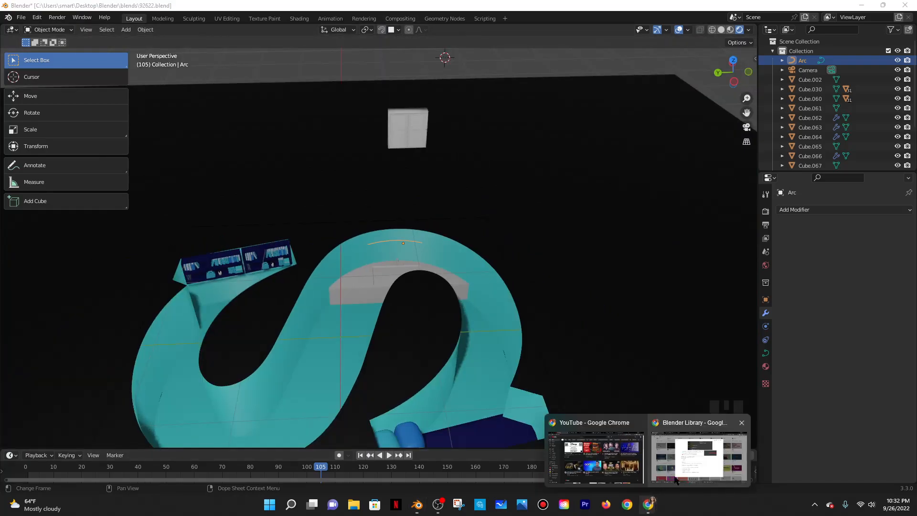
pyautogui.click(696, 464)
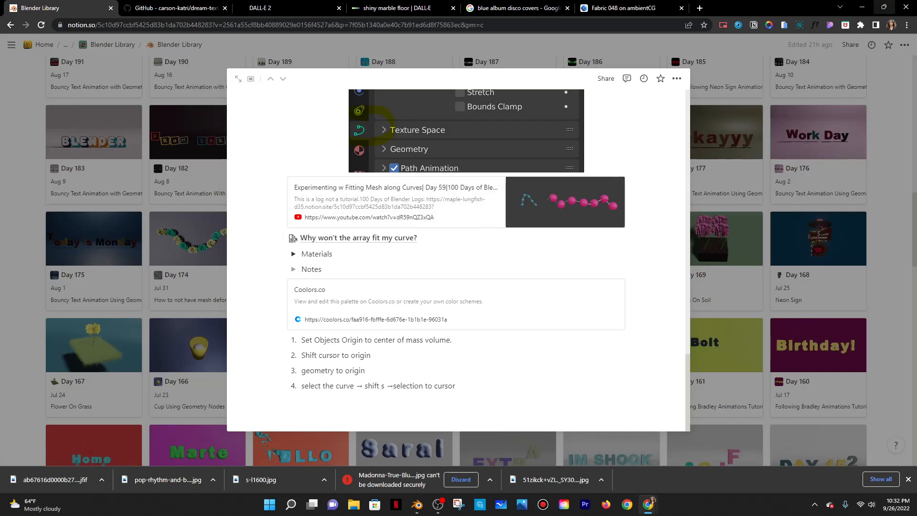
pyautogui.hotkey('alt', 'Tab')
# Select the cabinet and move it down about 1.91 m along Z to the height of the Arc
pyautogui.scroll(4, 433, 166)
pyautogui.scroll(-2, 422, 95)
pyautogui.click(422, 94)
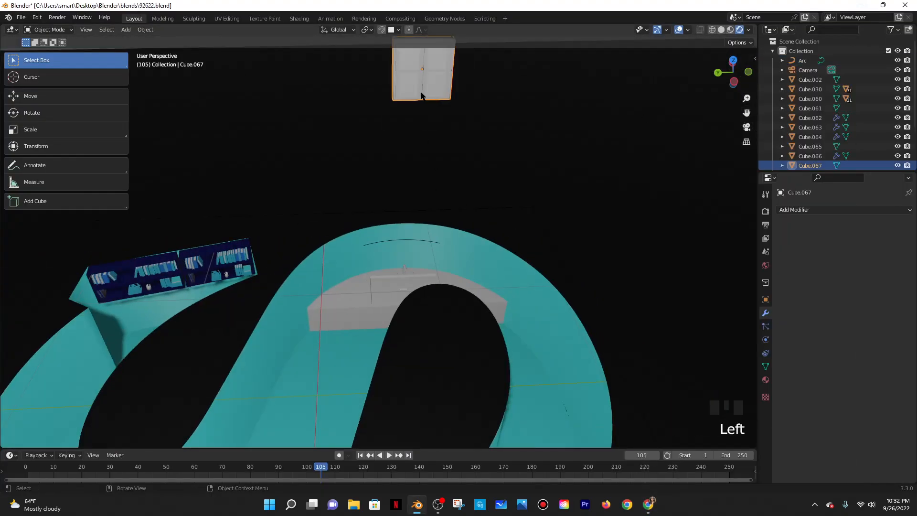
pyautogui.press('g')
pyautogui.click(452, 274)
pyautogui.scroll(3, 451, 274)
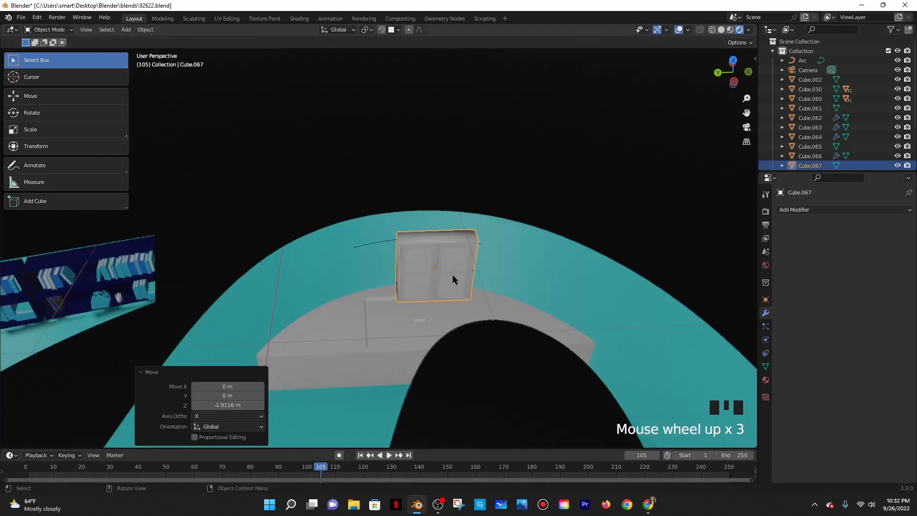
# Scale the cabinet down slightly and raise it about 0.19 m along Z above the counter
pyautogui.press('s')
pyautogui.click(467, 176)
pyautogui.keyDown('shift'); pyautogui.moveTo(466, 176); pyautogui.dragTo(477, 333, button='middle'); pyautogui.keyUp('shift')
pyautogui.press('g')
pyautogui.press('z')
pyautogui.click(483, 253)
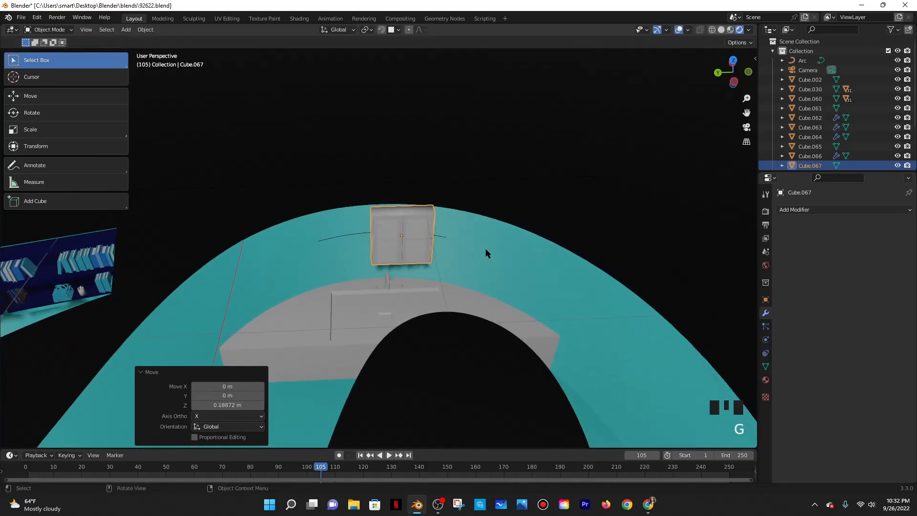
# Set the origins of the cabinet and the Arc curve to Origin to Center of Mass (Volume)
pyautogui.click(147, 30)
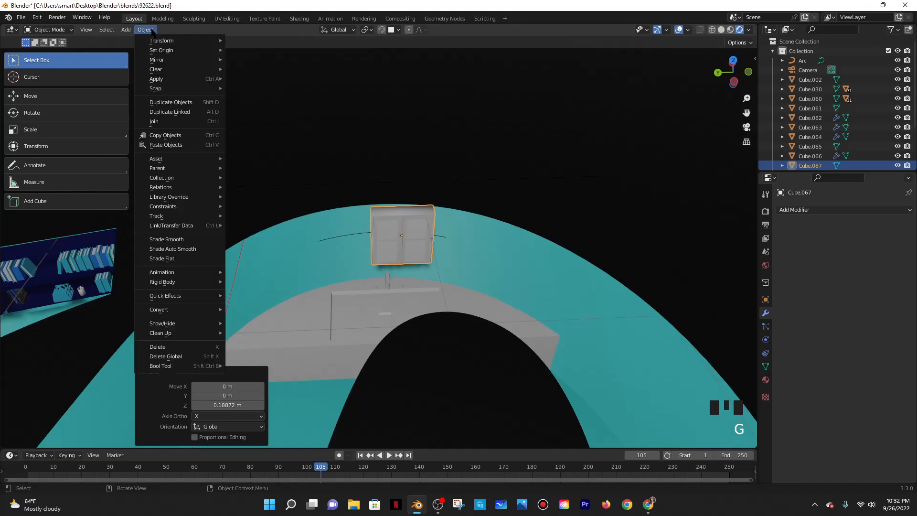
pyautogui.moveTo(164, 52)
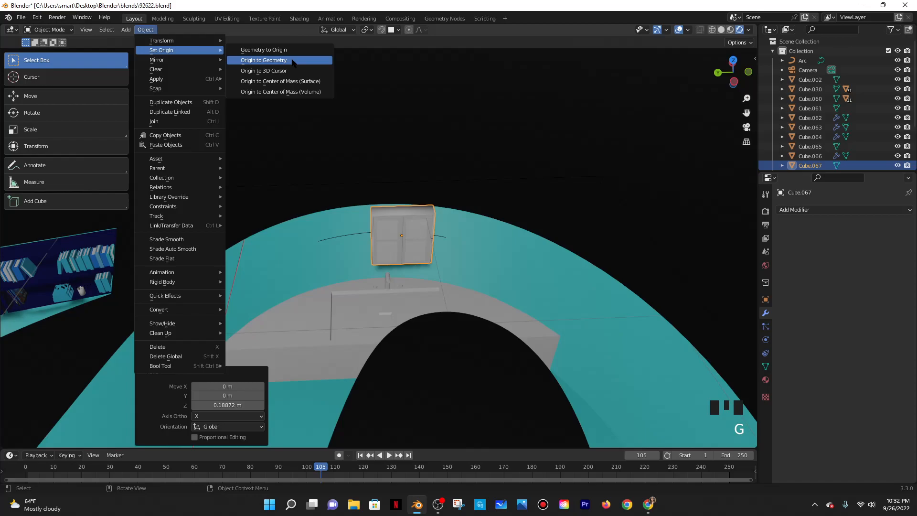
pyautogui.click(311, 92)
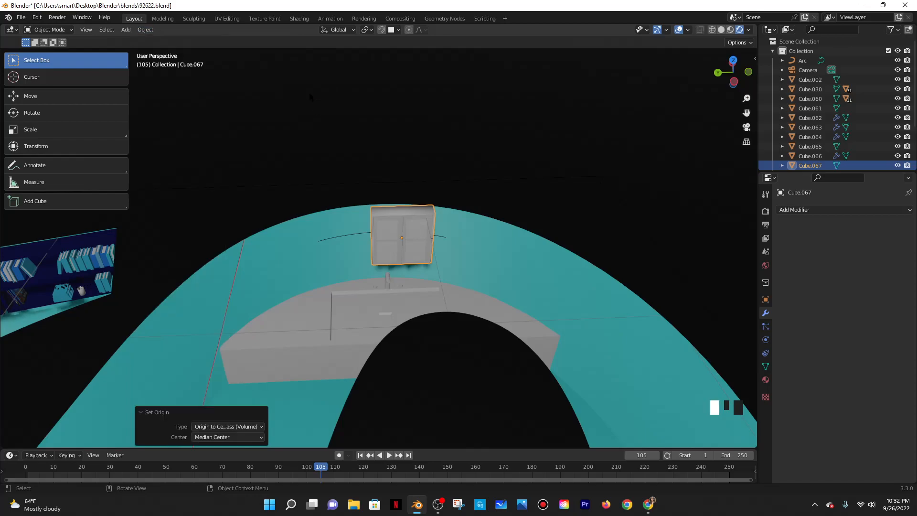
pyautogui.click(361, 236)
pyautogui.click(151, 30)
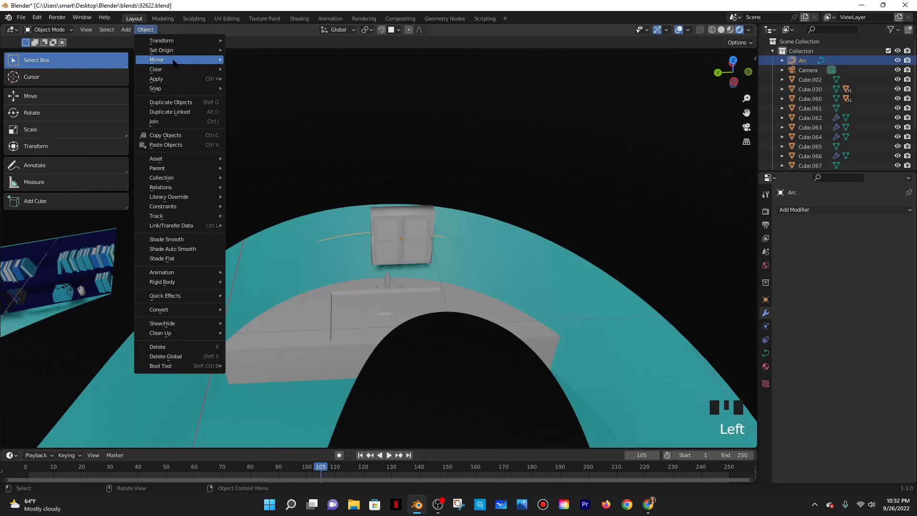
pyautogui.moveTo(197, 52)
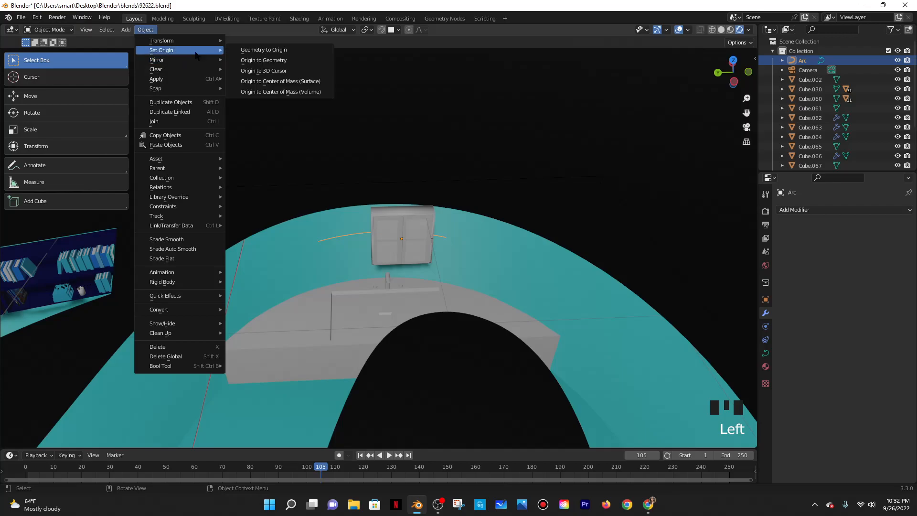
pyautogui.click(281, 91)
# Switch to the Blender Library notes in Chrome, read the step that follows setting the origins, and return to Blender
pyautogui.moveTo(650, 504)
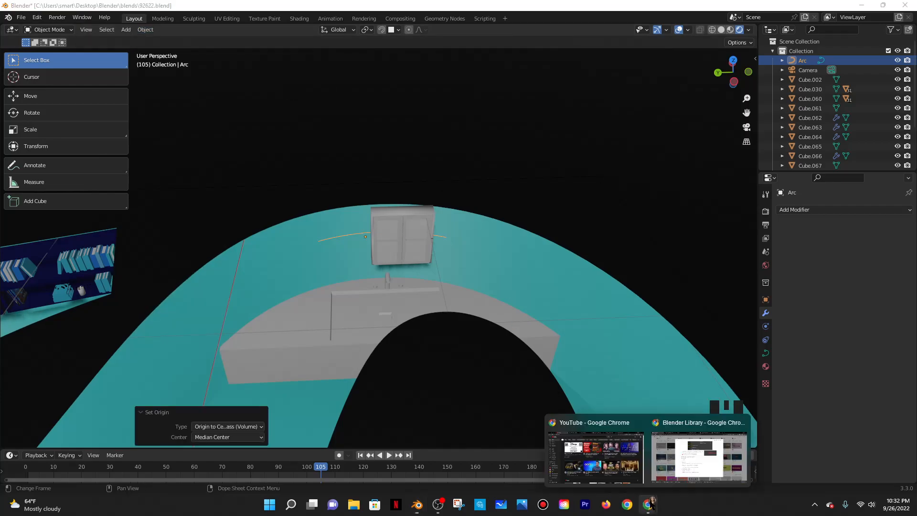
pyautogui.click(679, 460)
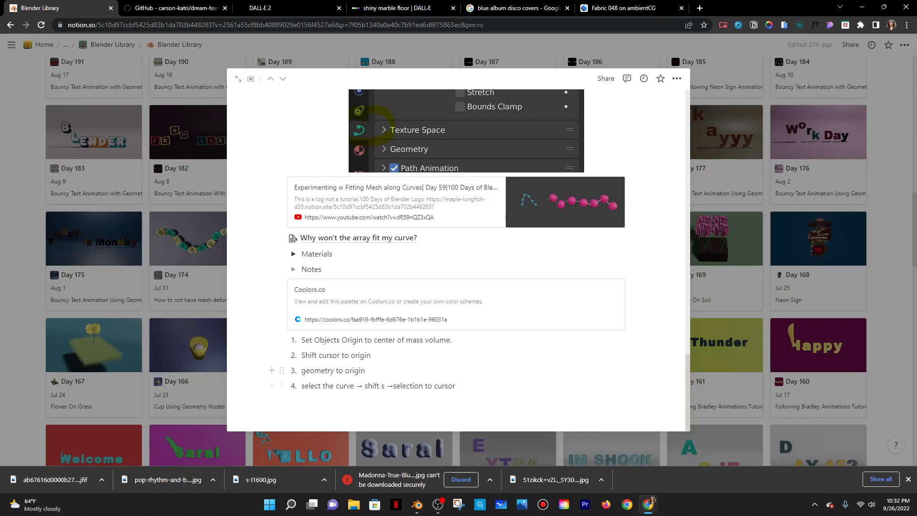
pyautogui.hotkey('alt', 'Tab')
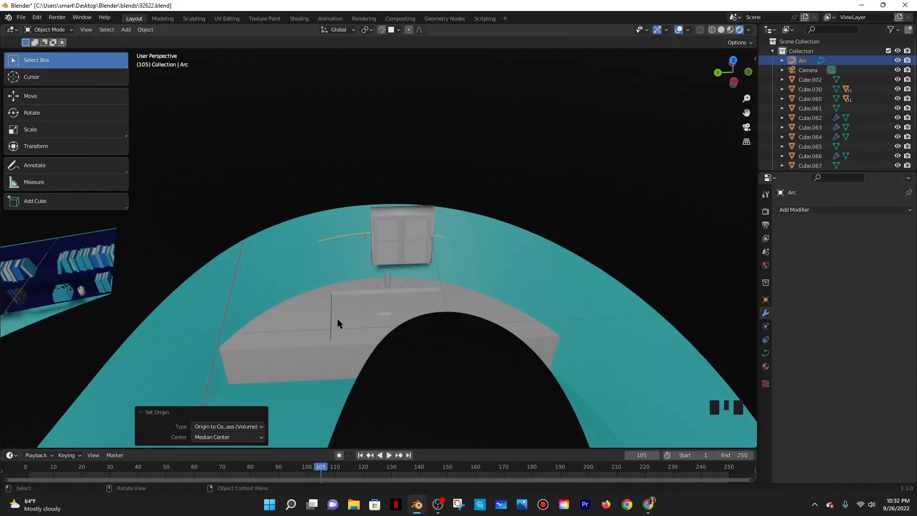
# Select the cabinet and snap the 3D cursor to its origin
pyautogui.hotkey('shift', 's')
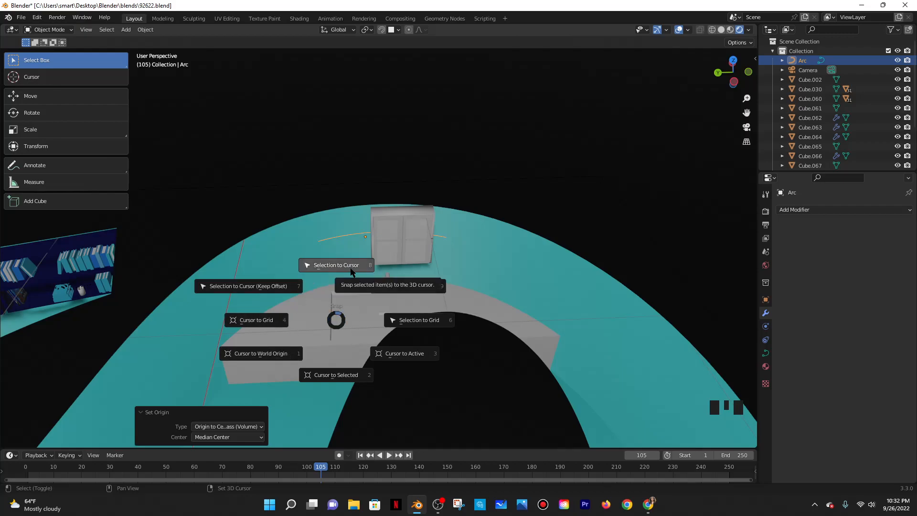
pyautogui.click(314, 380)
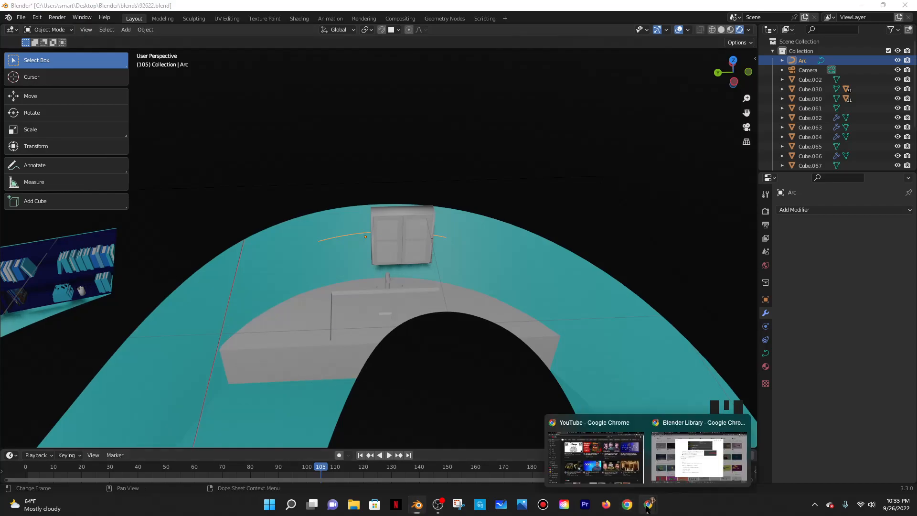
pyautogui.click(417, 243)
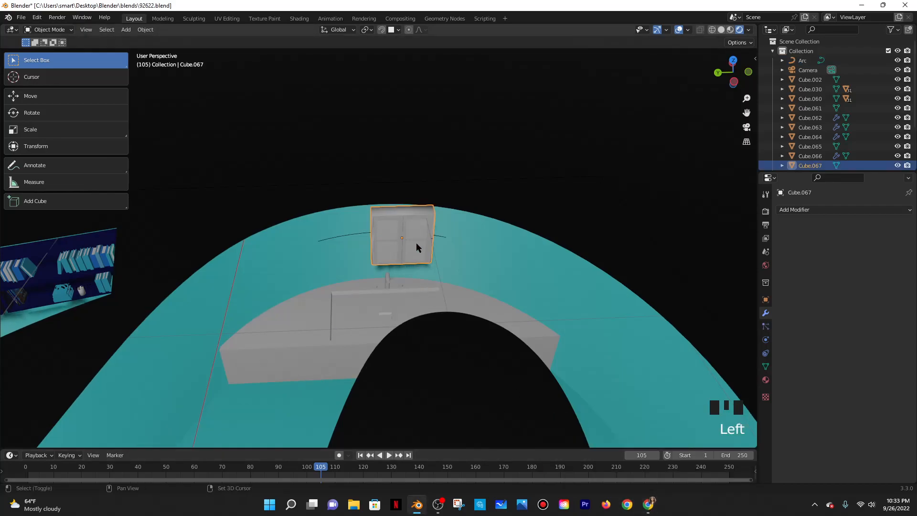
pyautogui.hotkey('shift', 's')
pyautogui.click(429, 306)
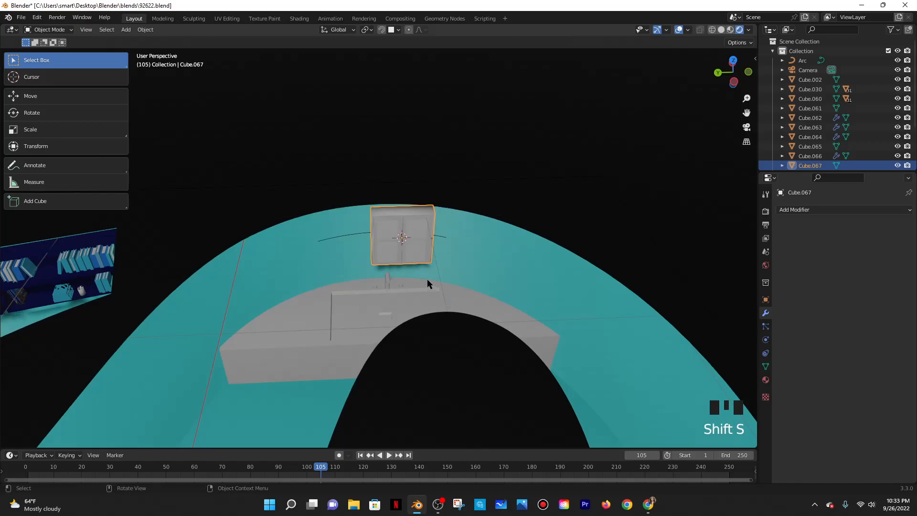
pyautogui.hotkey('shift', 's')
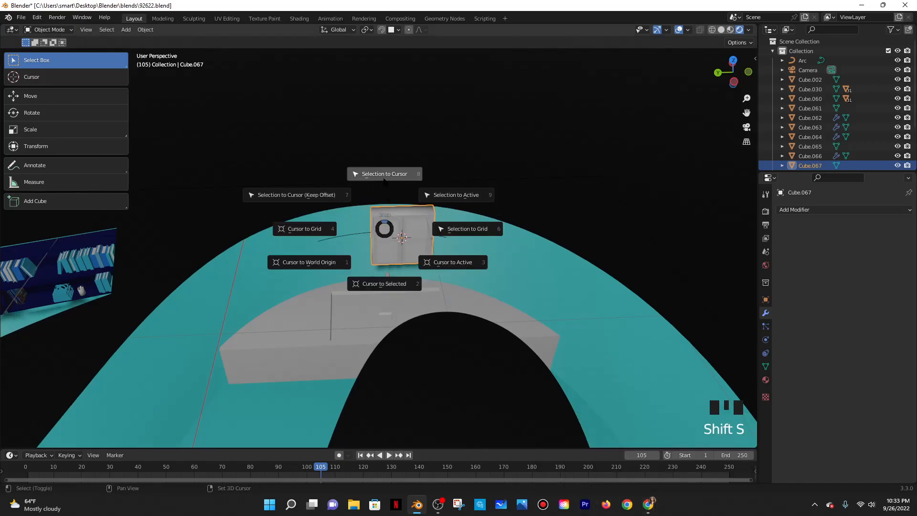
pyautogui.click(669, 417)
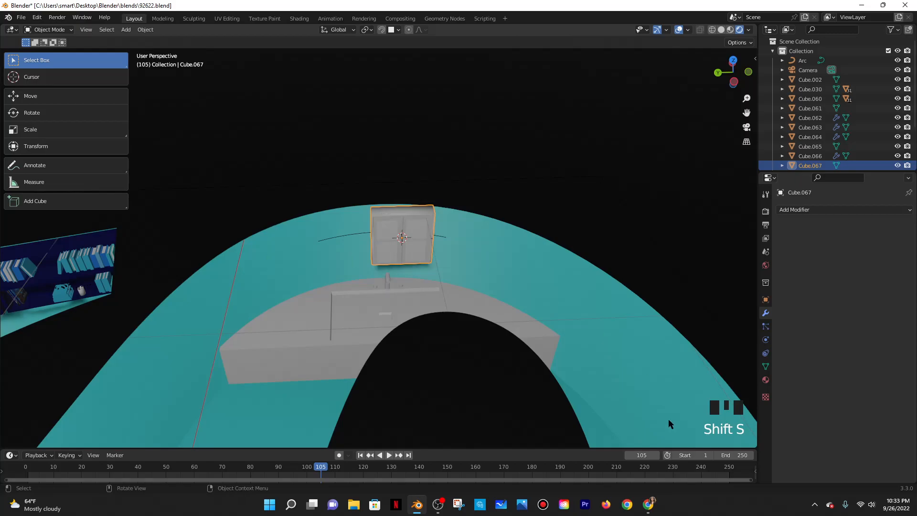
# Recheck the alignment notes in Chrome, return to Blender and apply Geometry to Origin to the cabinet
pyautogui.click(755, 453)
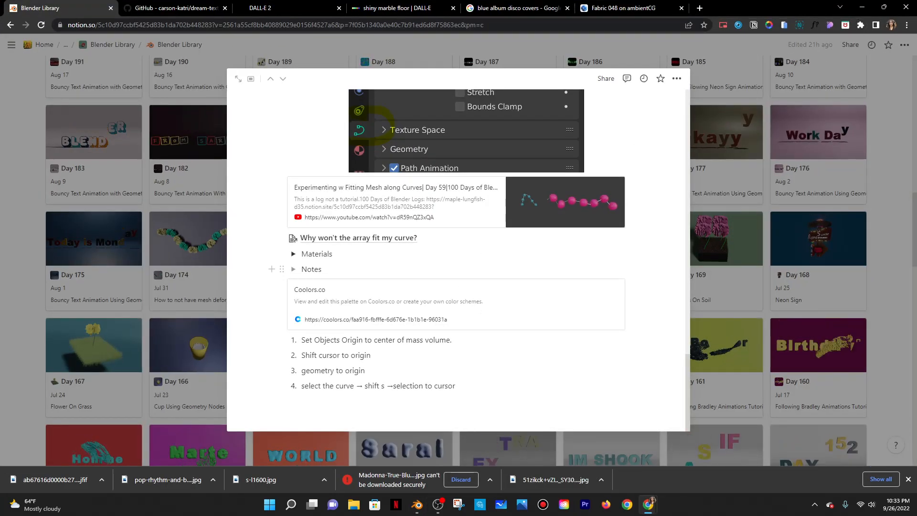
pyautogui.hotkey('alt', 'Tab')
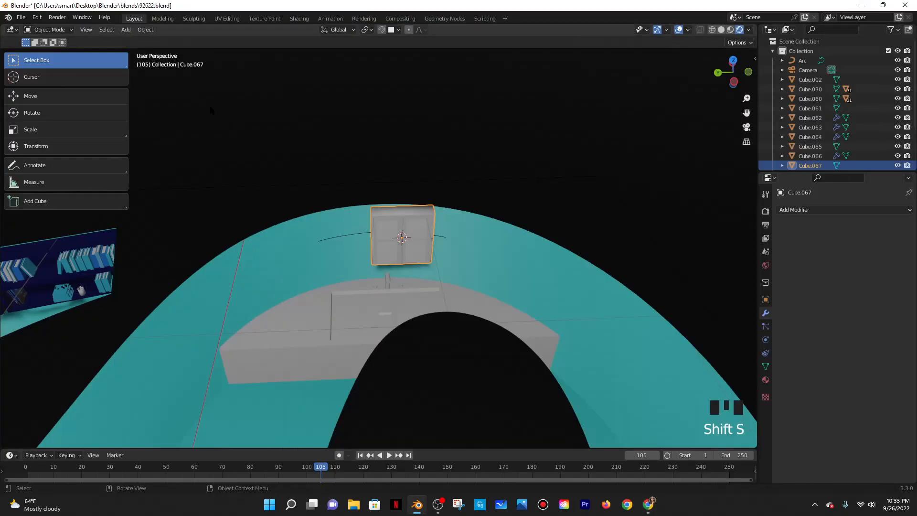
pyautogui.click(155, 32)
pyautogui.moveTo(164, 52)
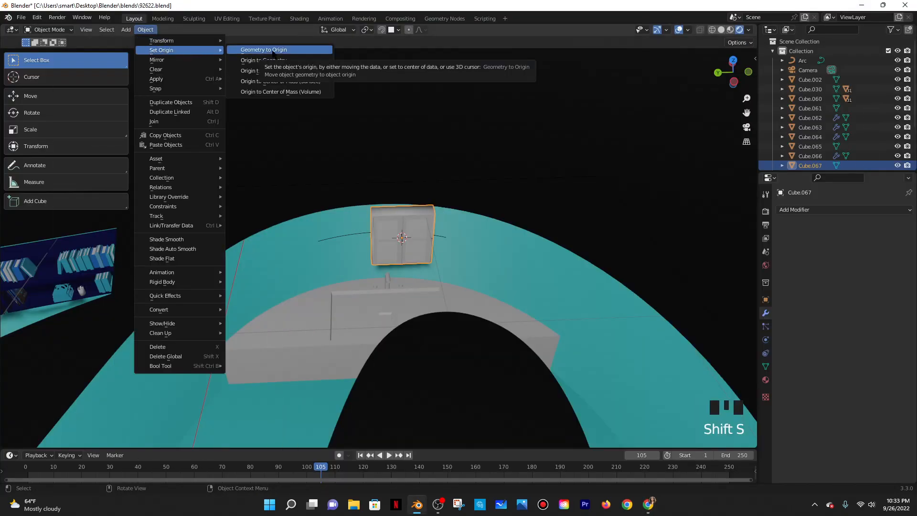
pyautogui.click(274, 50)
# Select the Arc curve and snap the 3D cursor to its origin
pyautogui.moveTo(371, 265); pyautogui.dragTo(389, 256, button='middle')
pyautogui.scroll(2, 343, 213)
pyautogui.click(342, 213)
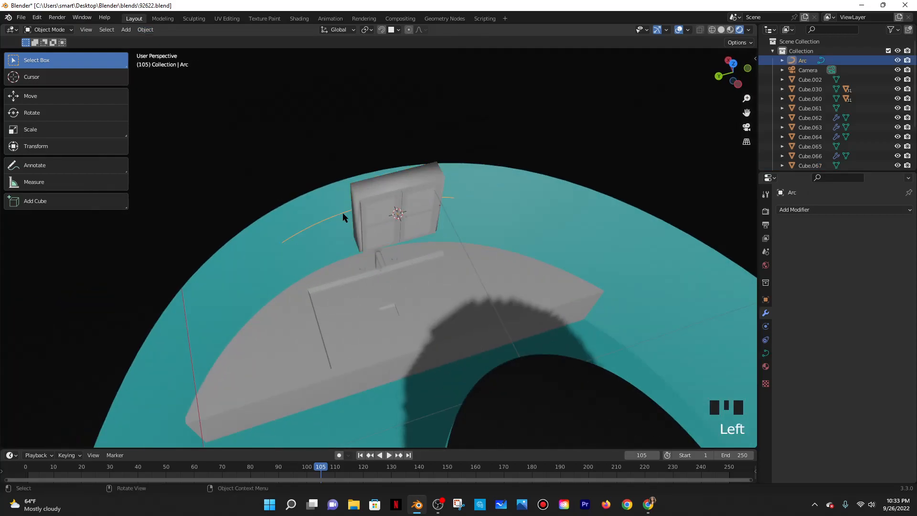
pyautogui.hotkey('shift', 's')
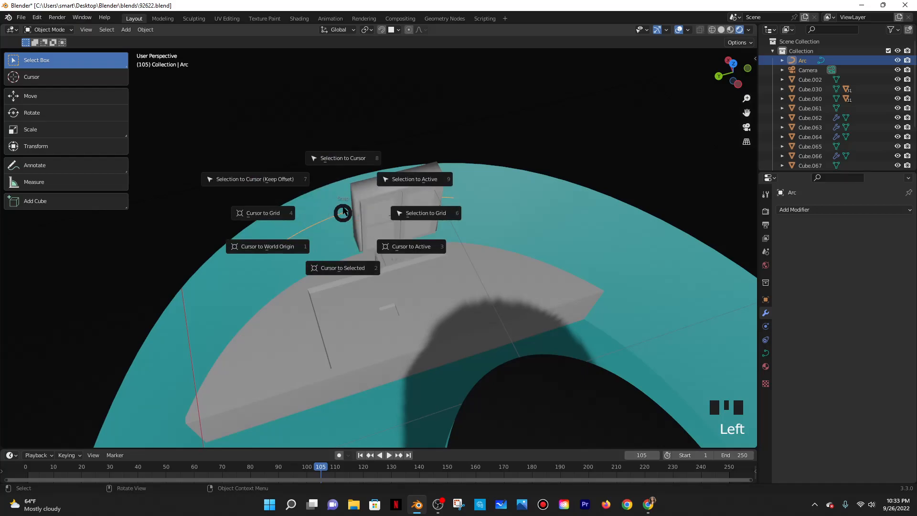
pyautogui.click(359, 274)
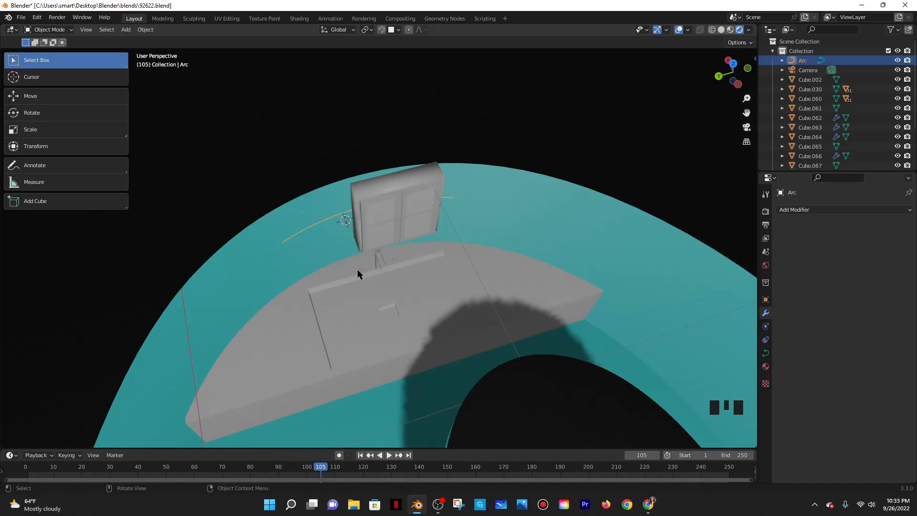
# Select the cabinet and apply Geometry to Origin to it again
pyautogui.click(152, 32)
pyautogui.moveTo(210, 50)
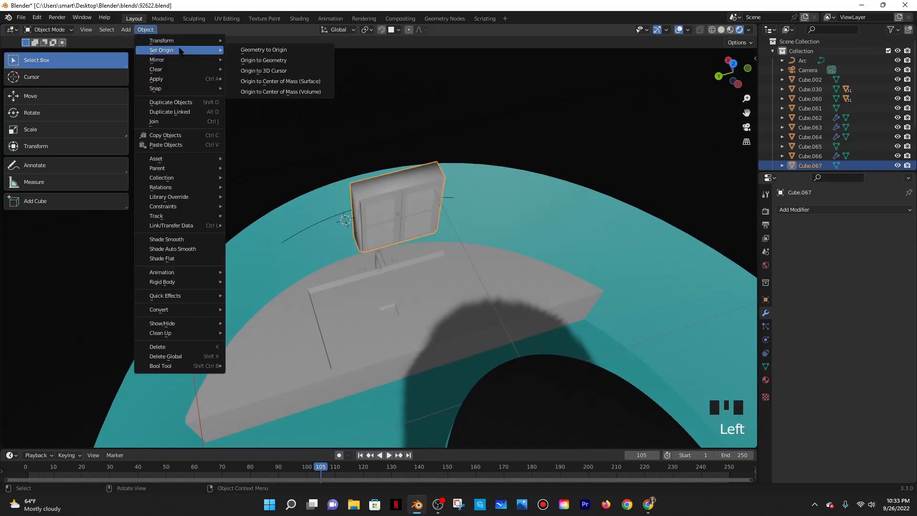
pyautogui.click(275, 50)
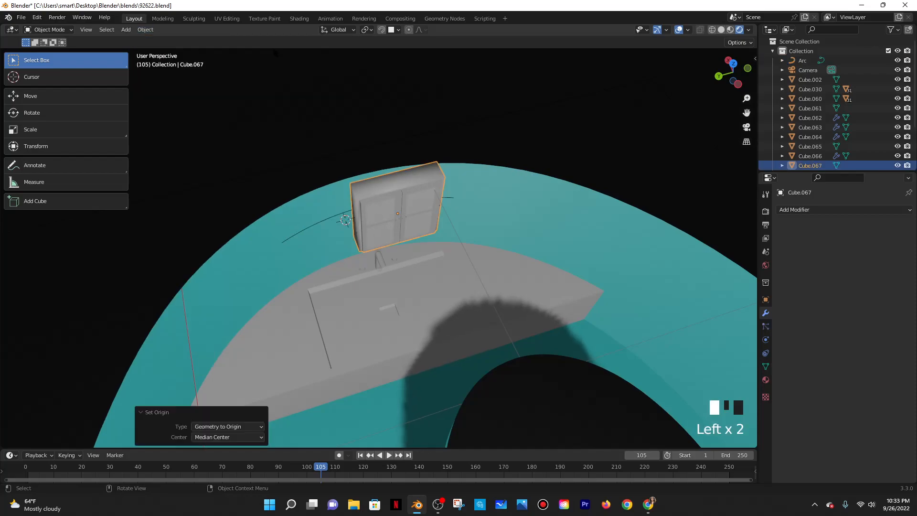
# Select the Arc and the cabinet together and apply Geometry to Origin to both, with the cabinet active
pyautogui.click(348, 215)
pyautogui.click(346, 214)
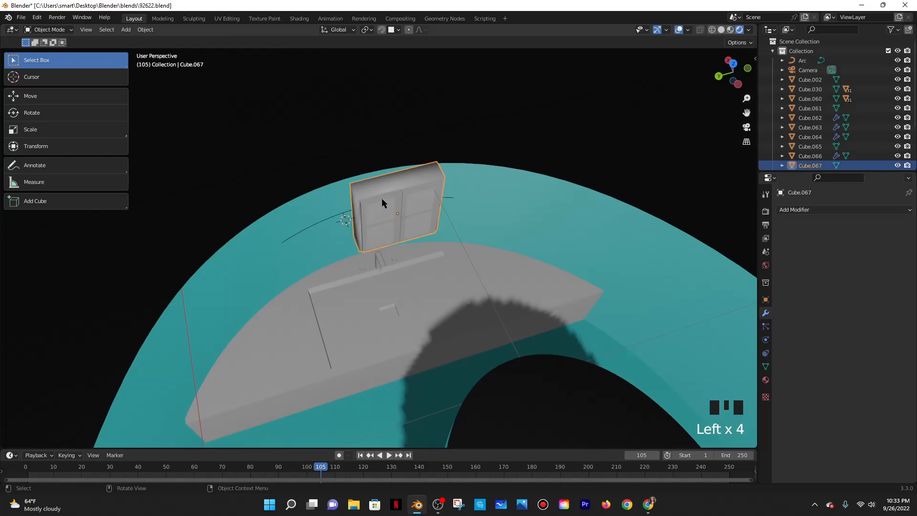
pyautogui.click(346, 215)
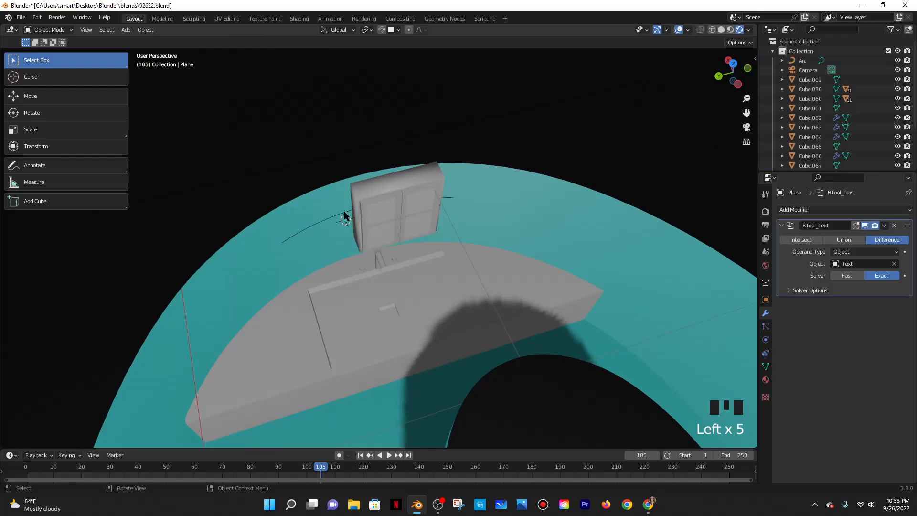
pyautogui.keyDown('shift'); pyautogui.click(346, 216); pyautogui.keyUp('shift')
pyautogui.click(148, 30)
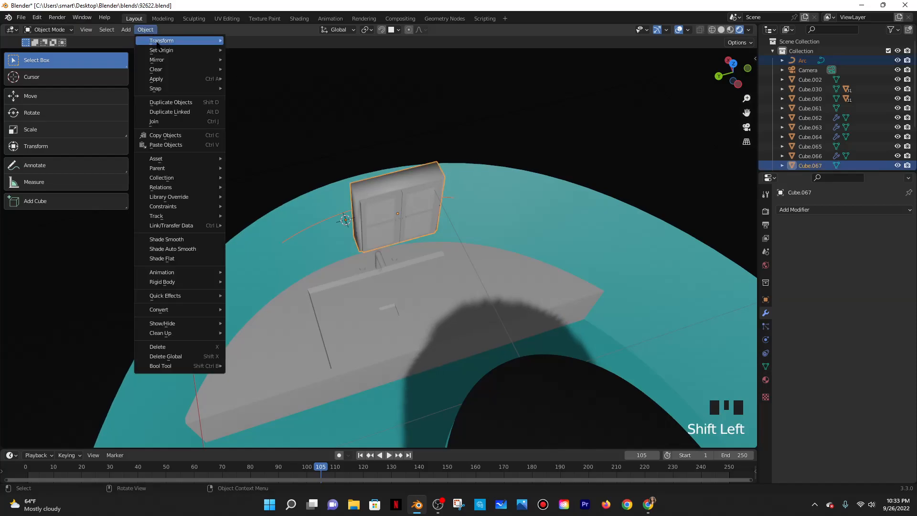
pyautogui.moveTo(186, 49)
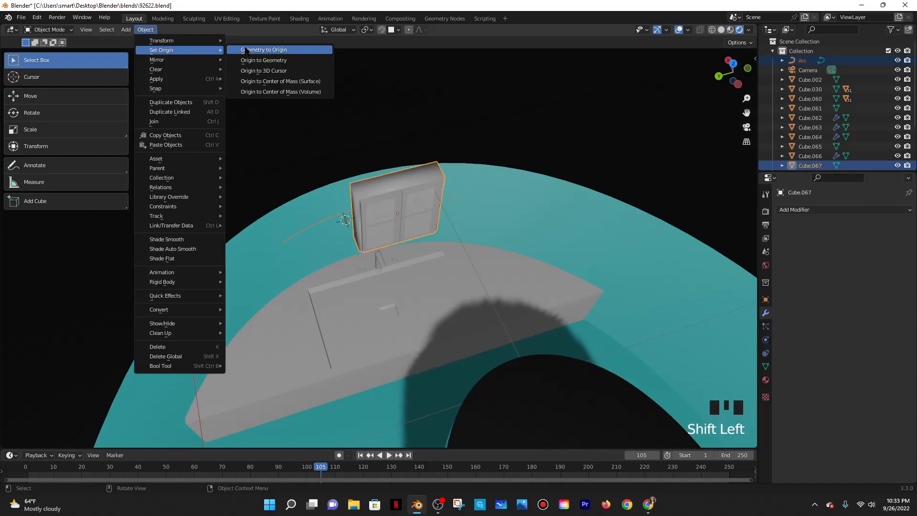
pyautogui.click(258, 51)
pyautogui.moveTo(305, 134); pyautogui.dragTo(337, 149, button='middle')
pyautogui.scroll(-2, 336, 149)
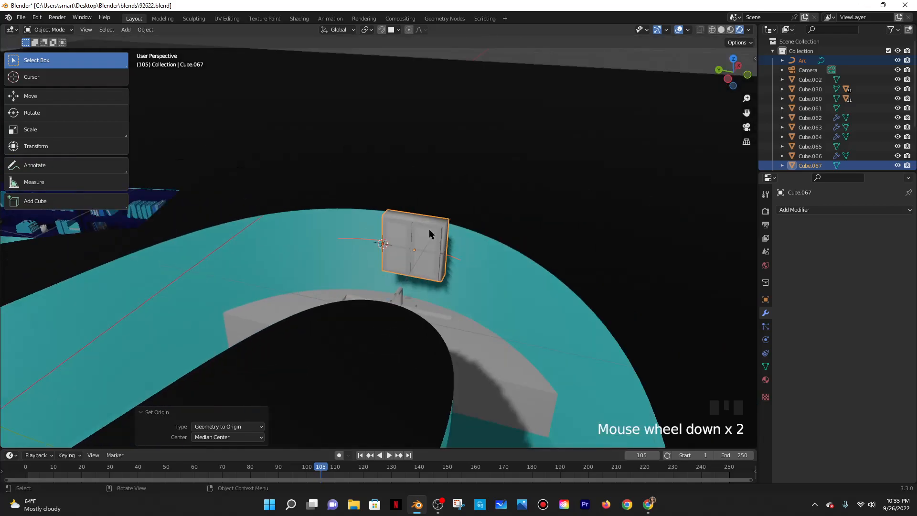
# Switch to the Blender Library notes in Chrome, read the step for snapping the curve, and return to Blender
pyautogui.moveTo(648, 504)
pyautogui.click(696, 459)
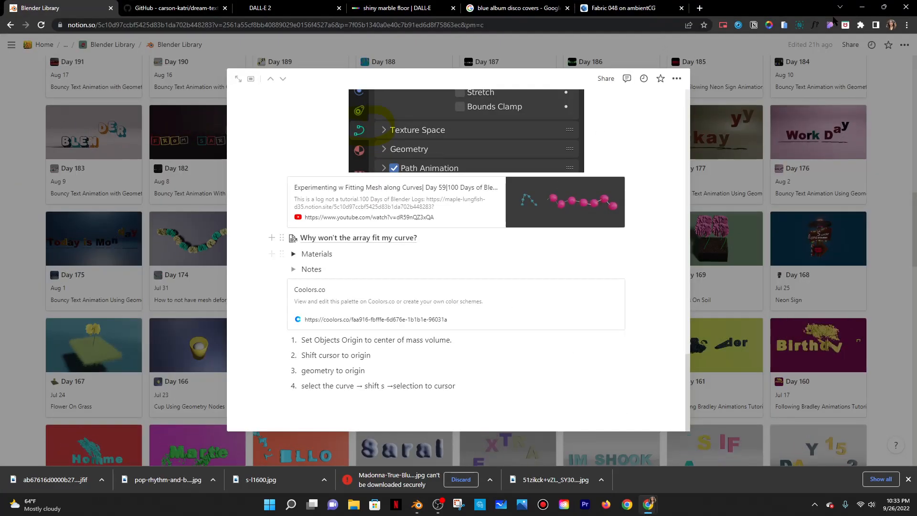
pyautogui.hotkey('alt', 'Tab')
# Select only the Arc curve and snap it to the 3D cursor with Selection to Cursor
pyautogui.scroll(3, 429, 199)
pyautogui.moveTo(428, 199); pyautogui.dragTo(399, 177, button='middle')
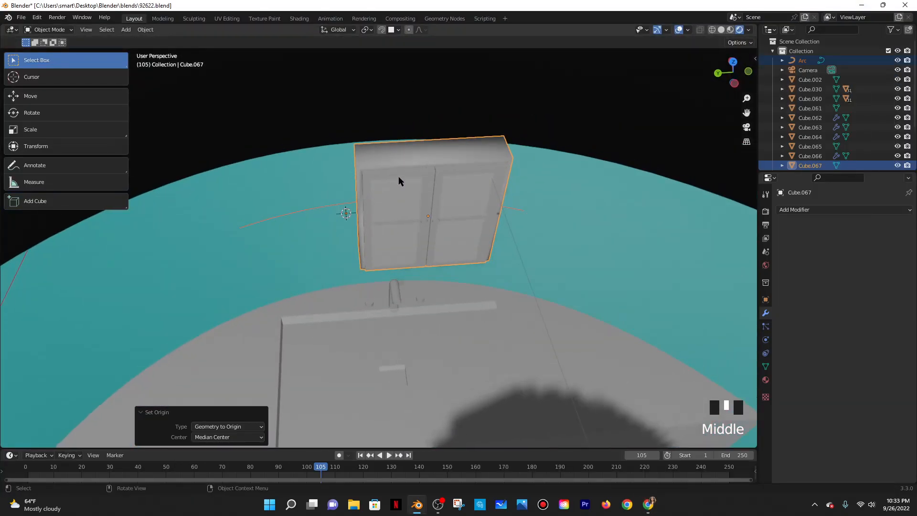
pyautogui.click(344, 204)
pyautogui.hotkey('shift', 's')
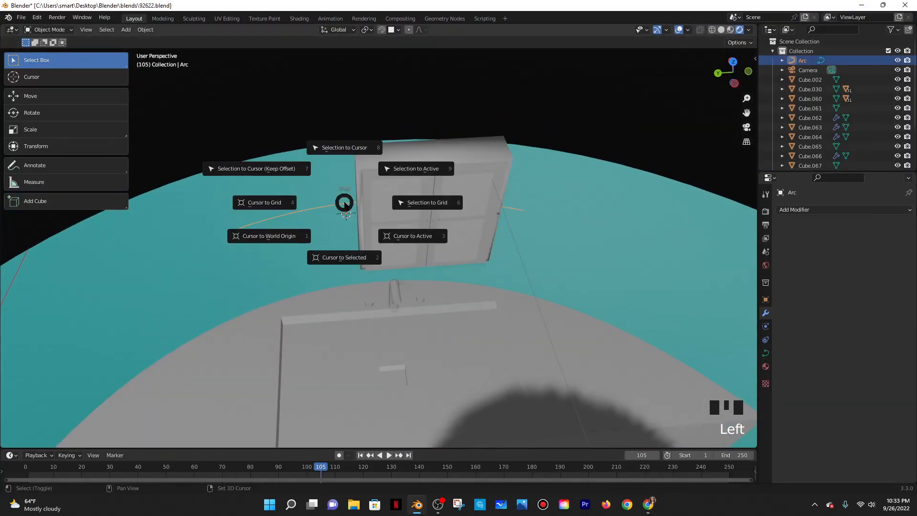
pyautogui.click(346, 150)
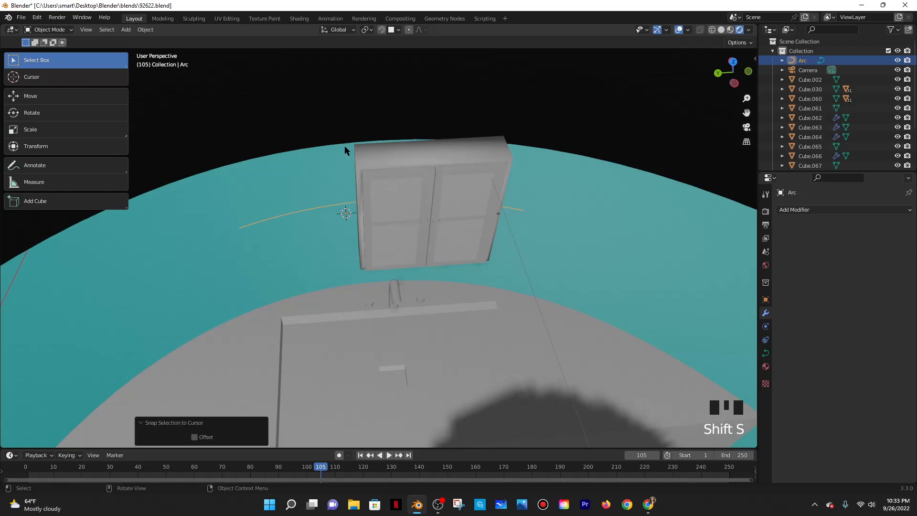
# Select the cabinet alone and reapply Geometry to Origin to it
pyautogui.click(404, 208)
pyautogui.click(145, 29)
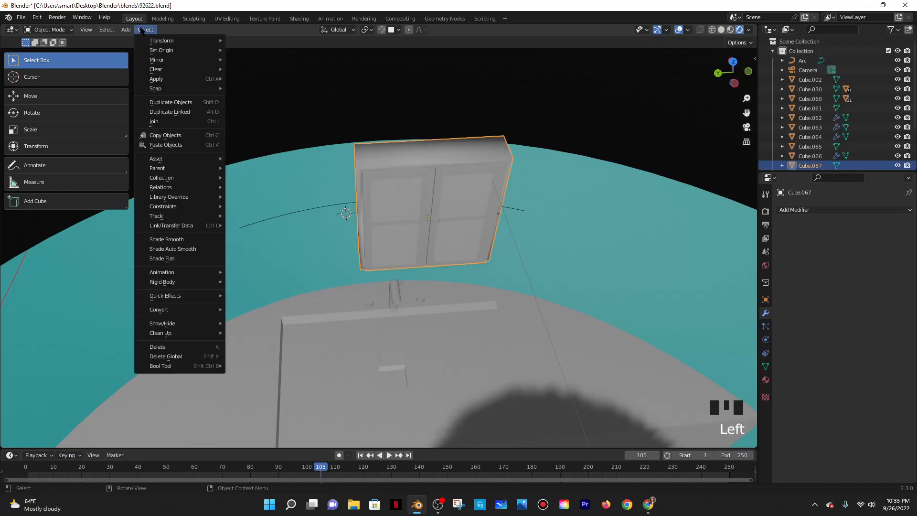
pyautogui.moveTo(154, 50)
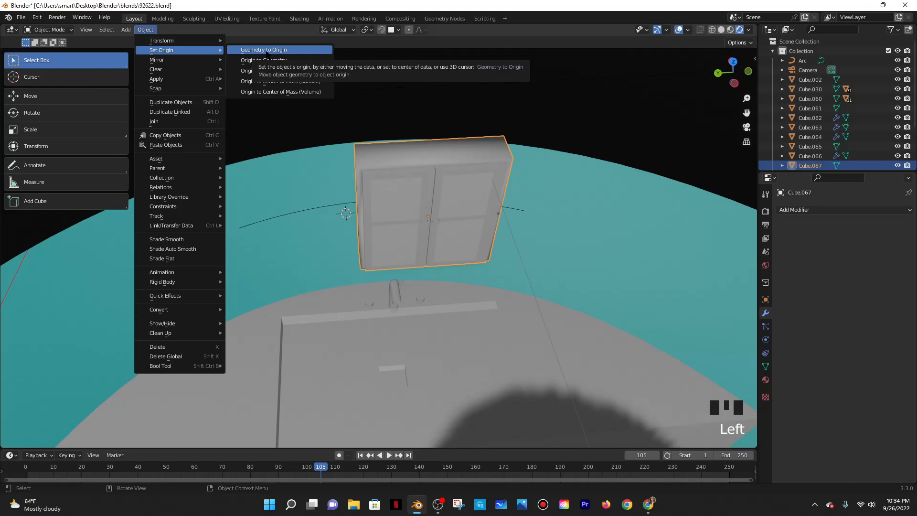
pyautogui.click(266, 50)
# Set the cabinet's origin to its volume centre of mass and apply Geometry to Origin to it
pyautogui.click(333, 206)
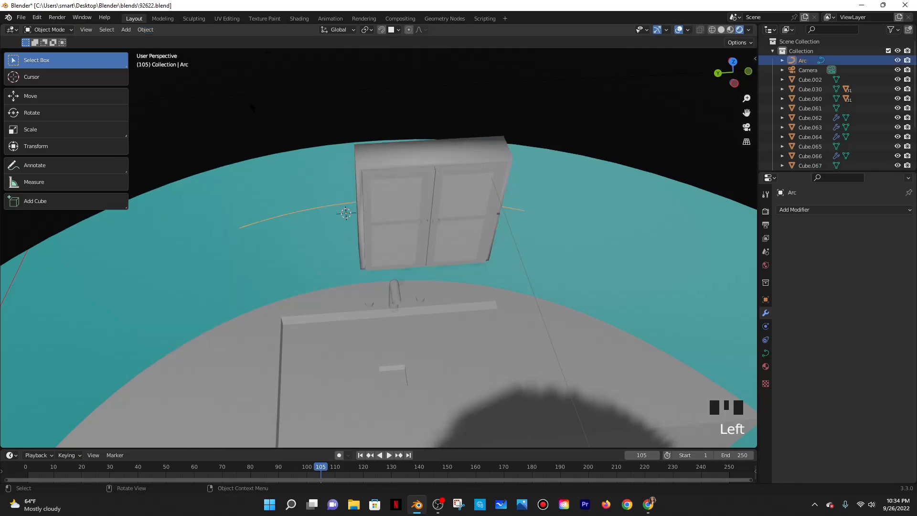
pyautogui.click(410, 176)
pyautogui.click(146, 30)
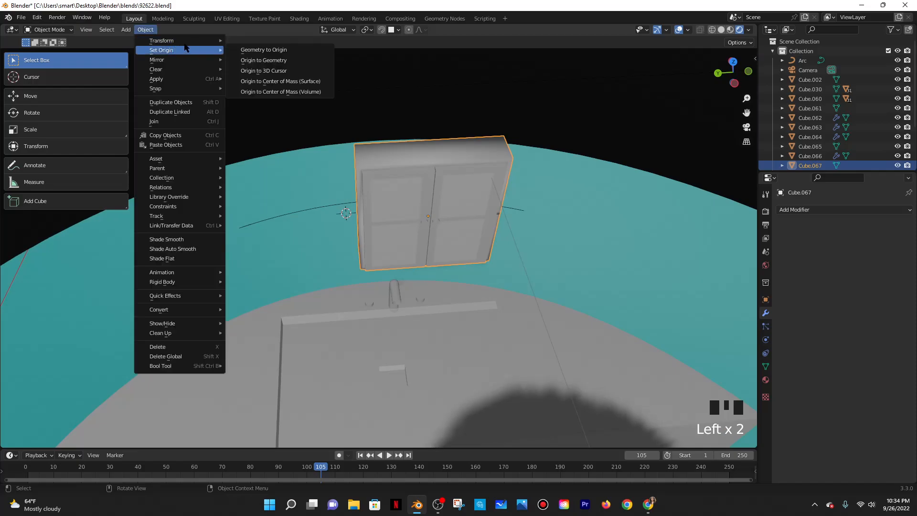
pyautogui.click(267, 92)
pyautogui.click(146, 29)
pyautogui.moveTo(172, 51)
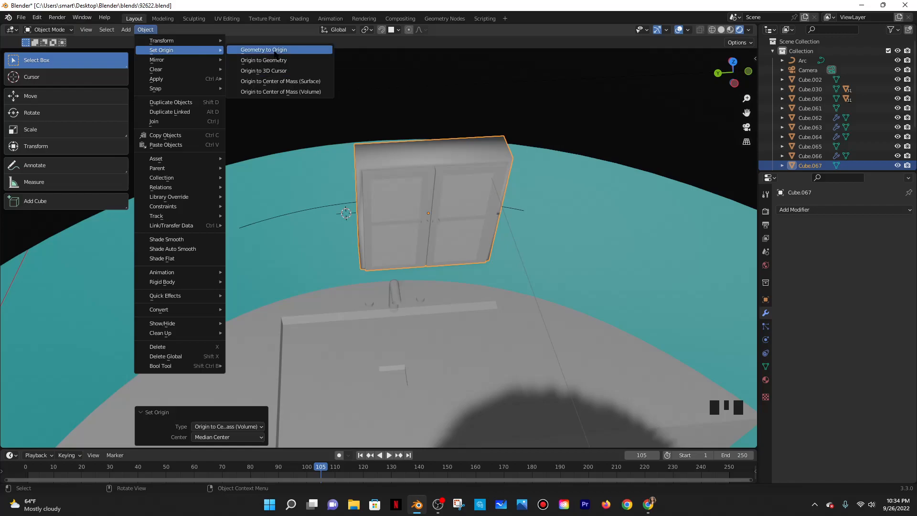
pyautogui.click(277, 50)
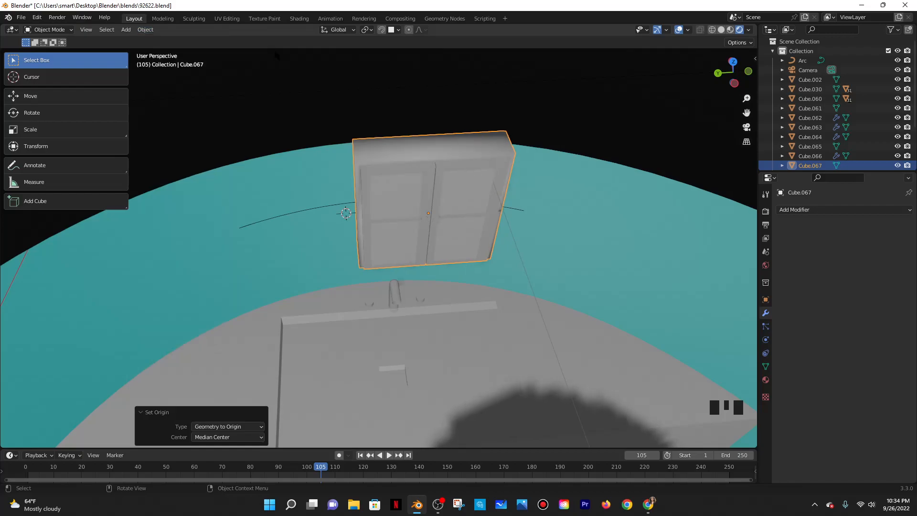
# Select only the cabinet and snap the 3D cursor to it with Cursor to Selected
pyautogui.moveTo(420, 193); pyautogui.dragTo(300, 237, button='middle')
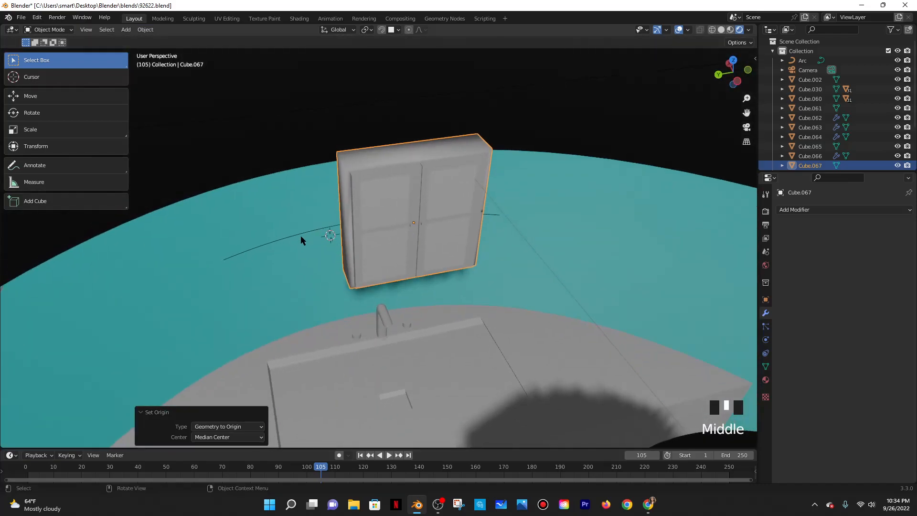
pyautogui.click(308, 229)
pyautogui.click(308, 230)
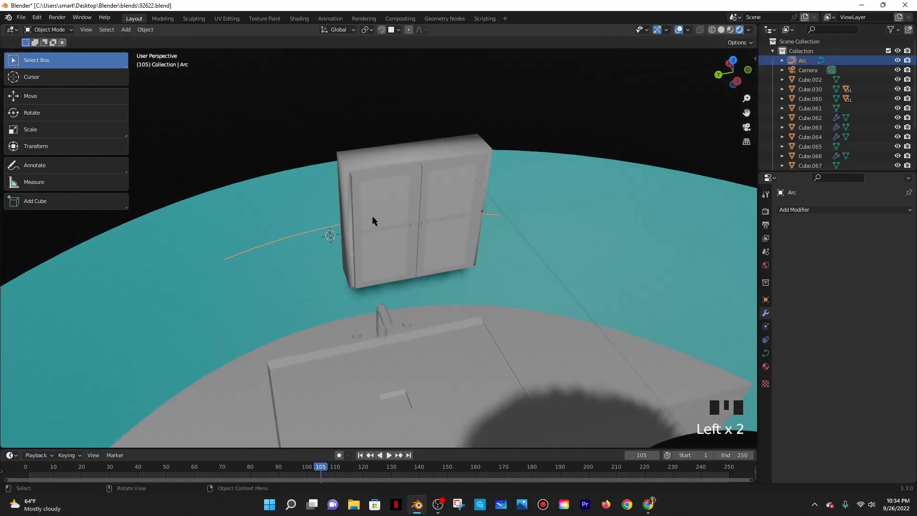
pyautogui.click(395, 206)
pyautogui.hotkey('shift', 's')
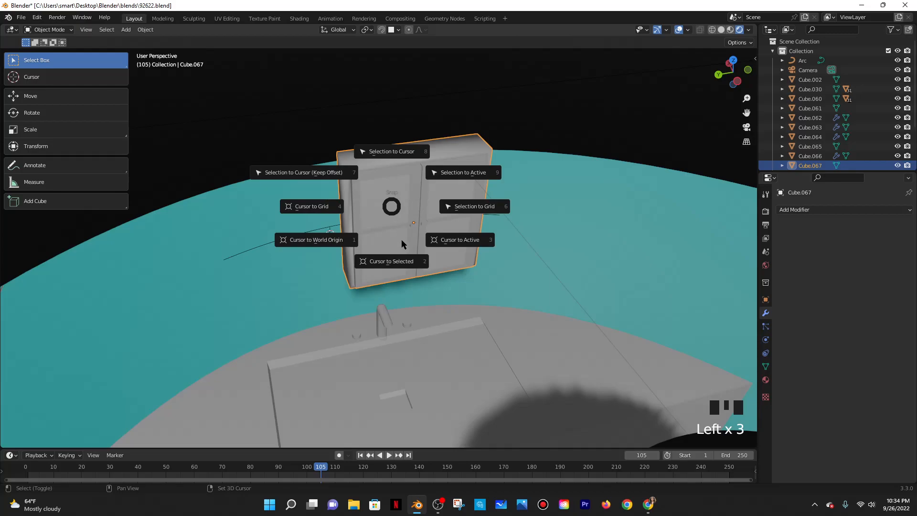
pyautogui.click(400, 253)
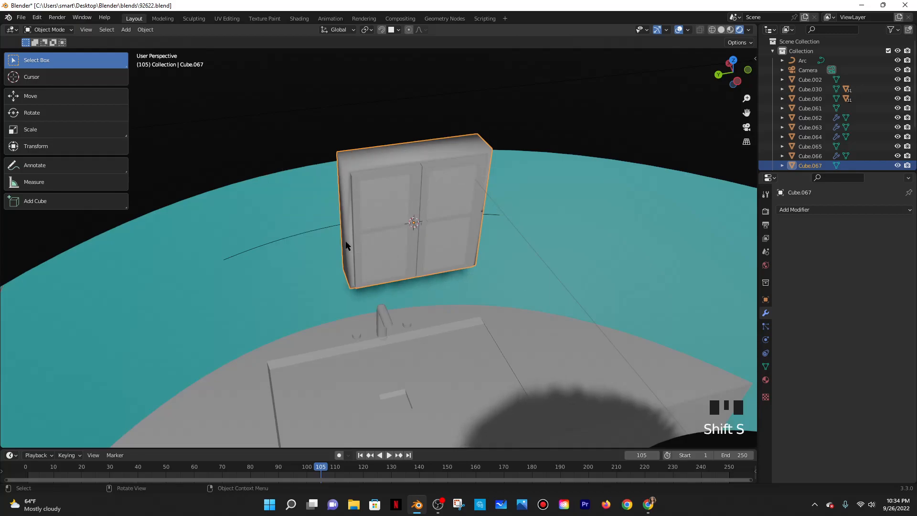
# Snap the Arc curve to the 3D cursor at the cabinet's origin with Selection to Cursor
pyautogui.click(319, 229)
pyautogui.hotkey('shift', 's')
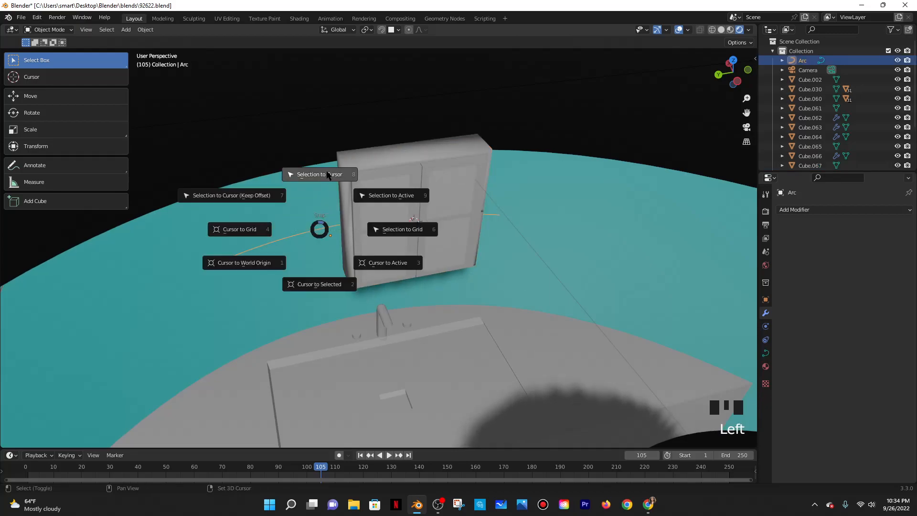
pyautogui.click(327, 174)
pyautogui.moveTo(488, 197); pyautogui.dragTo(838, 341, button='middle')
pyautogui.scroll(-2, 472, 193)
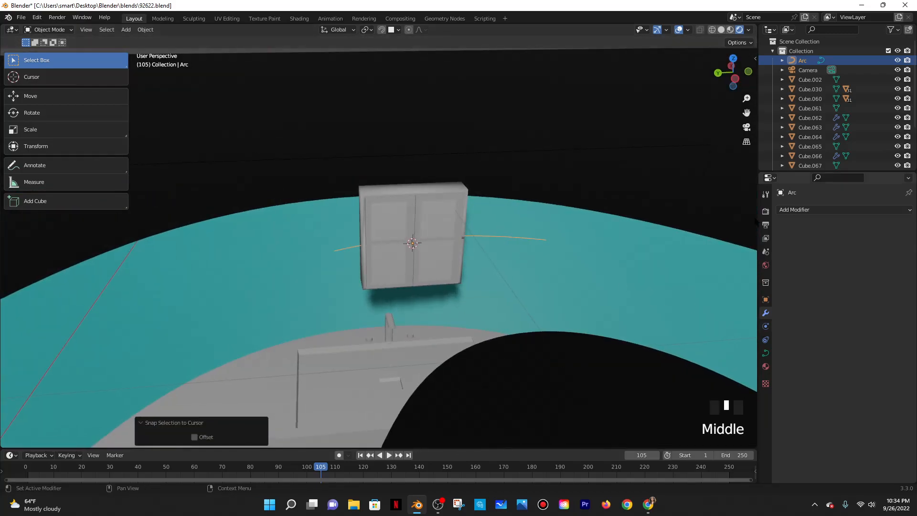
pyautogui.moveTo(570, 272); pyautogui.dragTo(782, 318, button='middle')
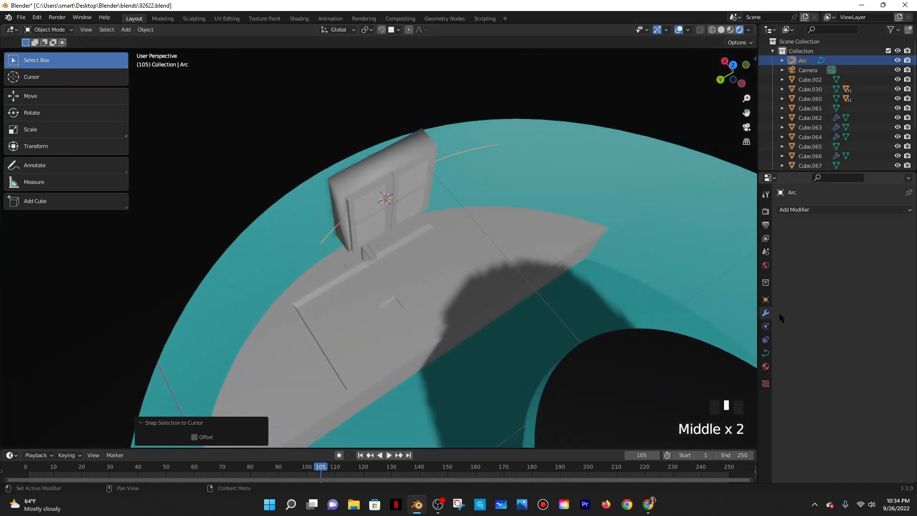
pyautogui.click(790, 210)
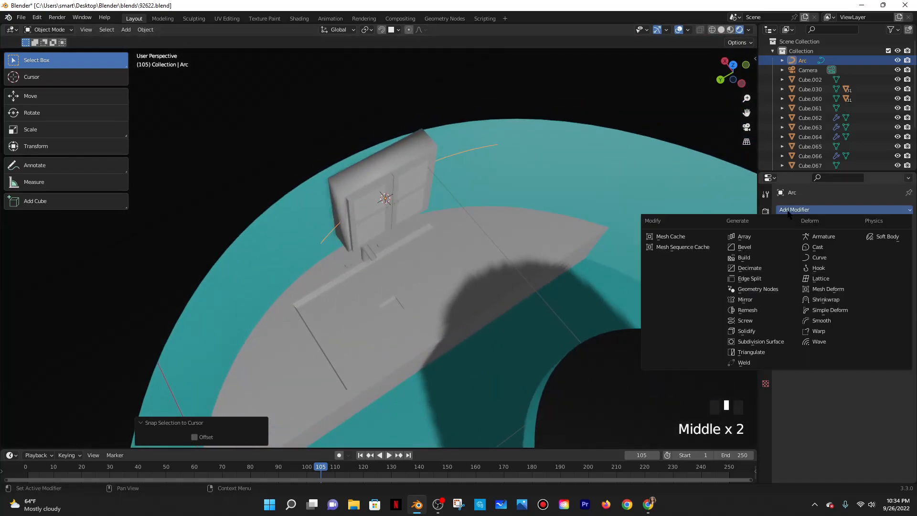
pyautogui.click(745, 247)
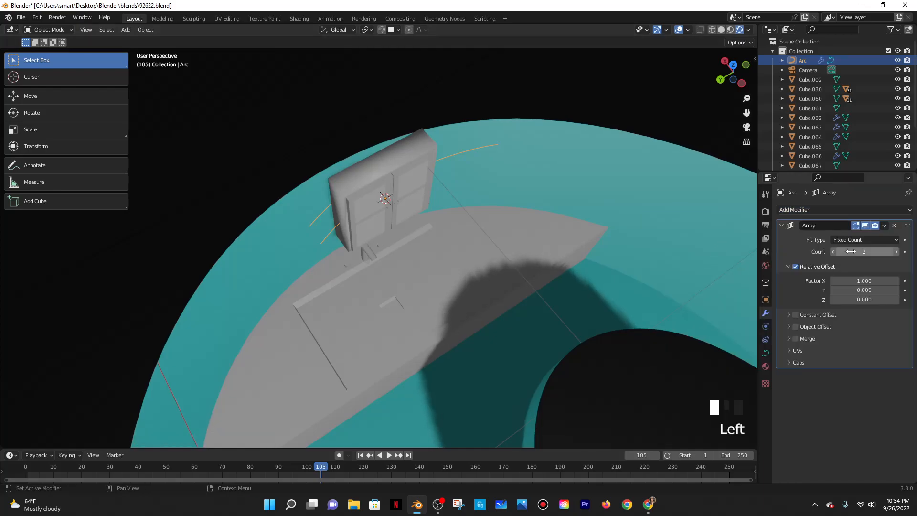
pyautogui.click(893, 225)
# Add an Array modifier to the cabinet with relative offset factors of 0 in X and 1 in Y
pyautogui.click(402, 188)
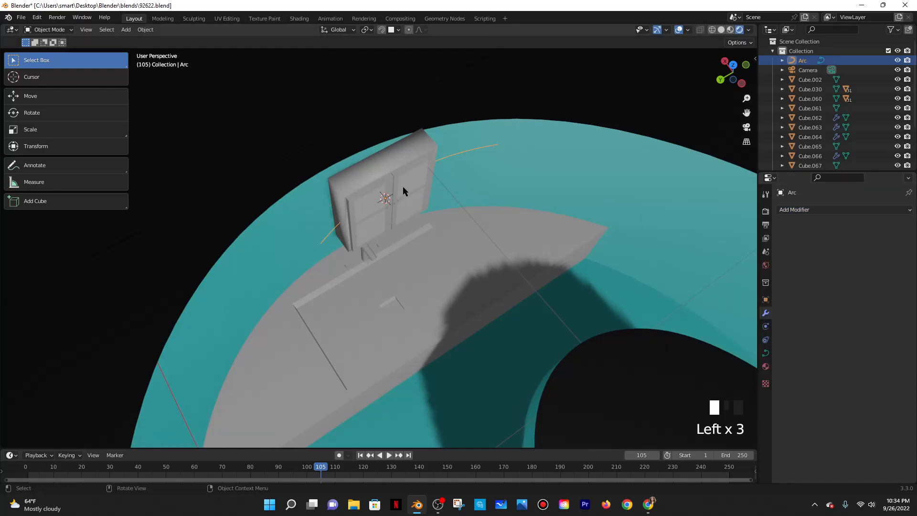
pyautogui.click(781, 210)
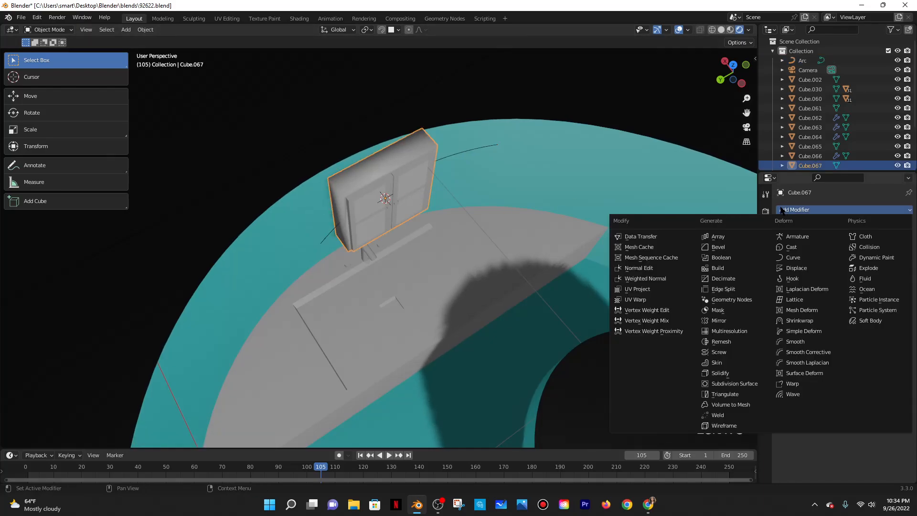
pyautogui.click(711, 237)
pyautogui.click(850, 280)
pyautogui.write('0')
pyautogui.press('Tab')
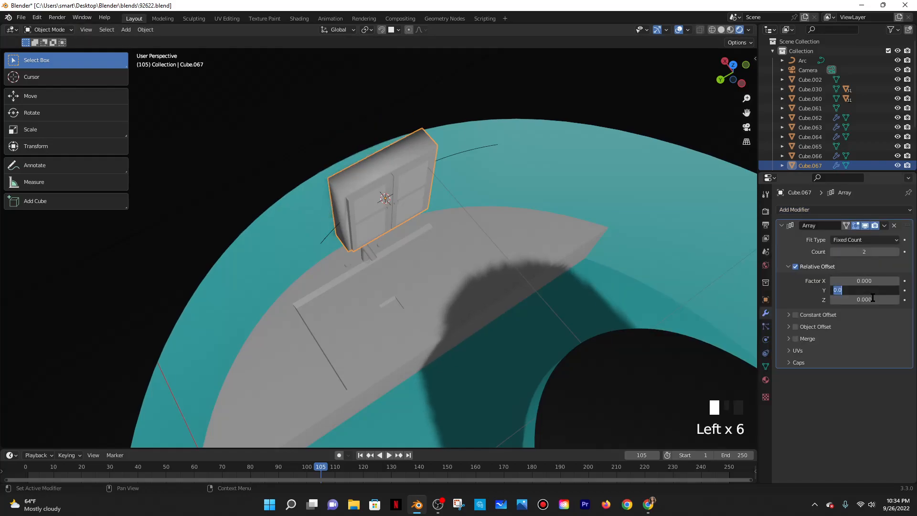
pyautogui.press('Left')
pyautogui.moveTo(549, 258); pyautogui.dragTo(605, 219, button='middle')
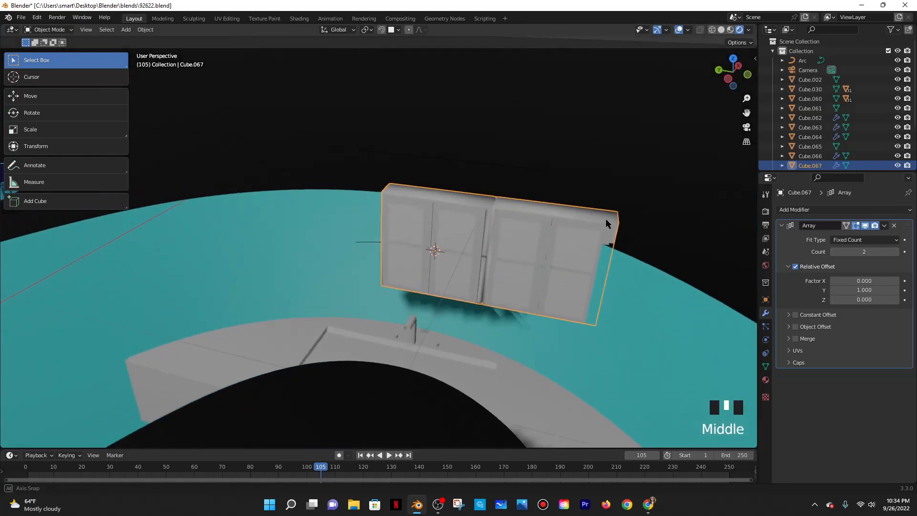
pyautogui.scroll(-2, 669, 258)
# Add a Curve modifier to the cabinet below the Array and pick the Arc as its curve object
pyautogui.click(780, 227)
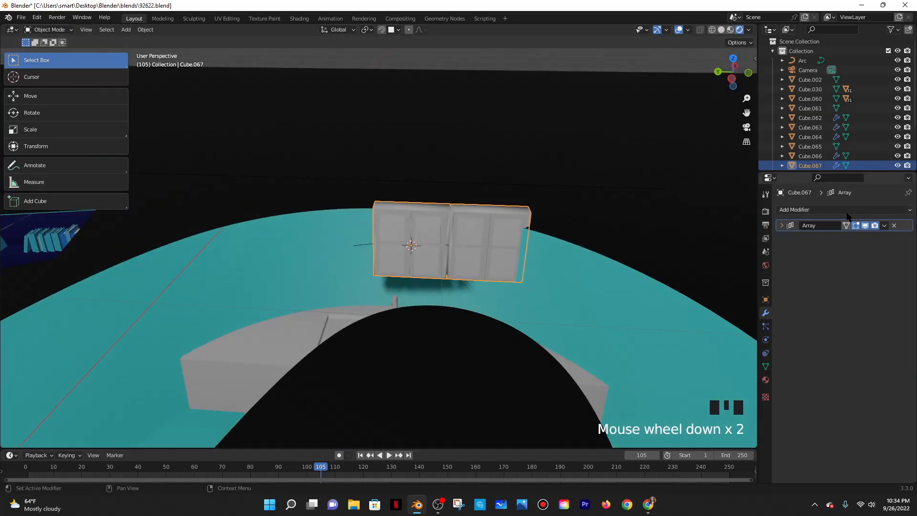
pyautogui.click(787, 209)
pyautogui.click(793, 259)
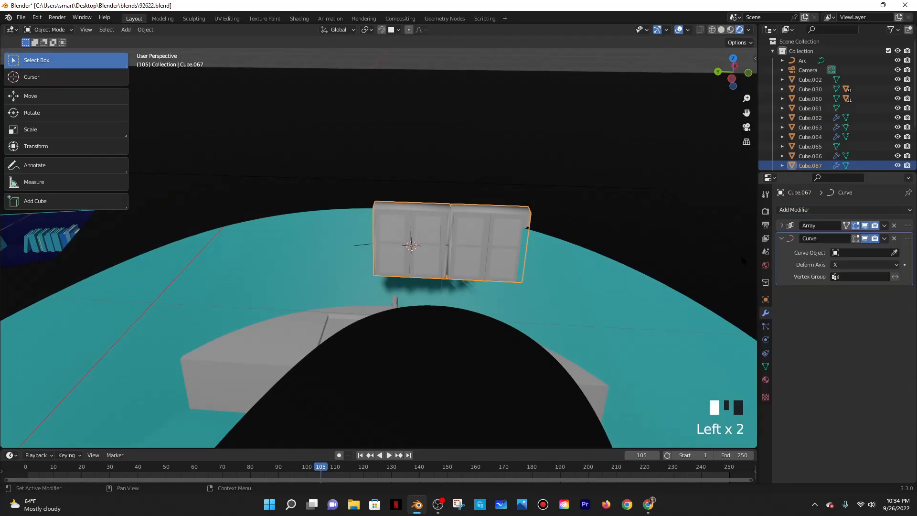
pyautogui.click(894, 253)
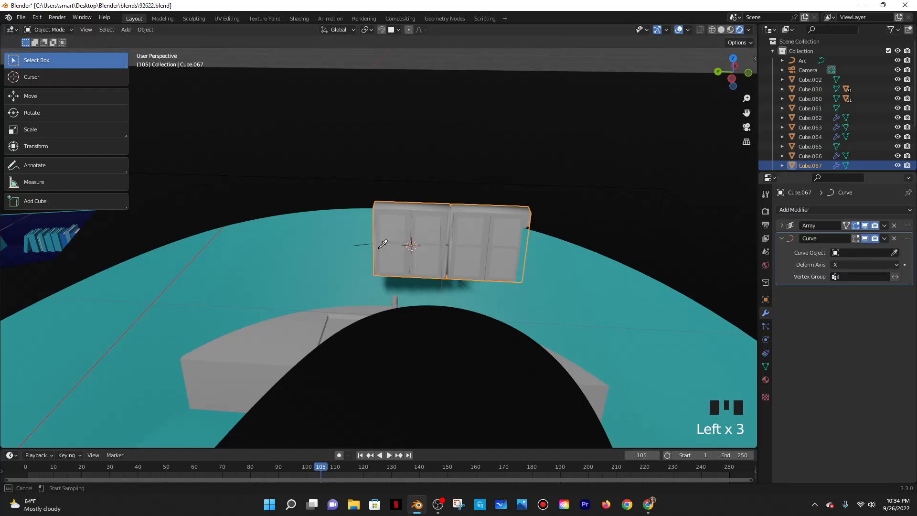
pyautogui.click(366, 243)
pyautogui.moveTo(420, 245); pyautogui.dragTo(480, 262, button='middle')
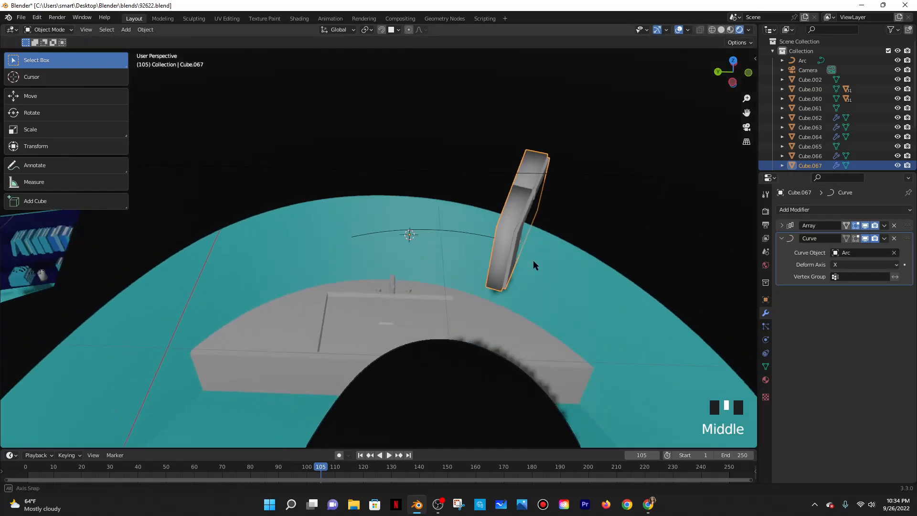
# Select the Arc and turn off Radius under Curve Deform in its curve shape settings
pyautogui.click(765, 366)
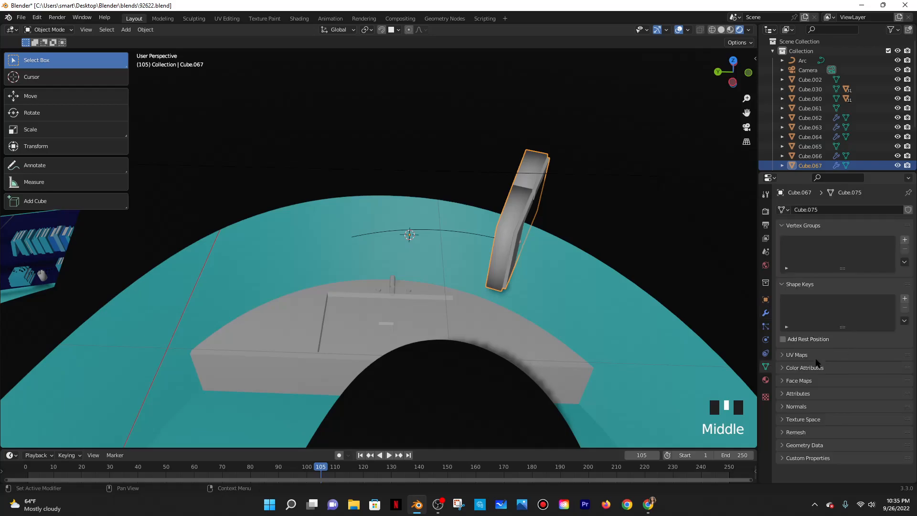
pyautogui.doubleClick(456, 232)
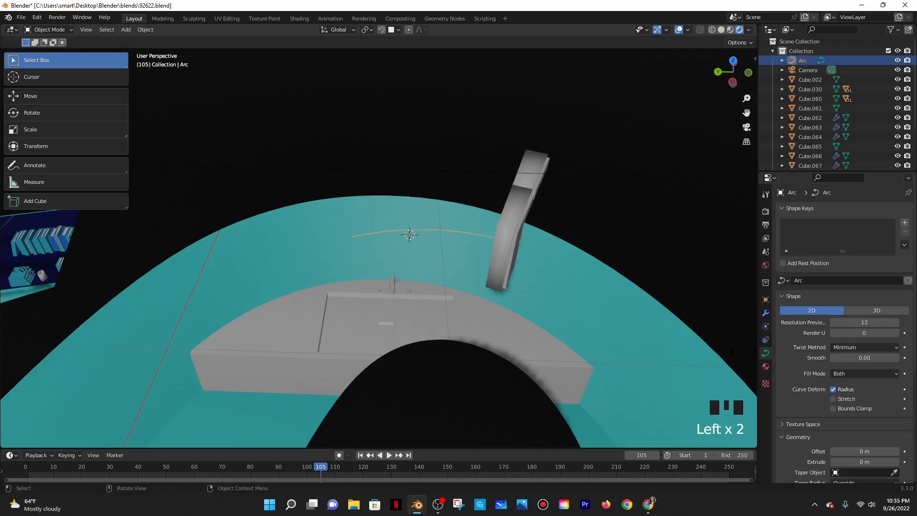
pyautogui.scroll(-5, 812, 334)
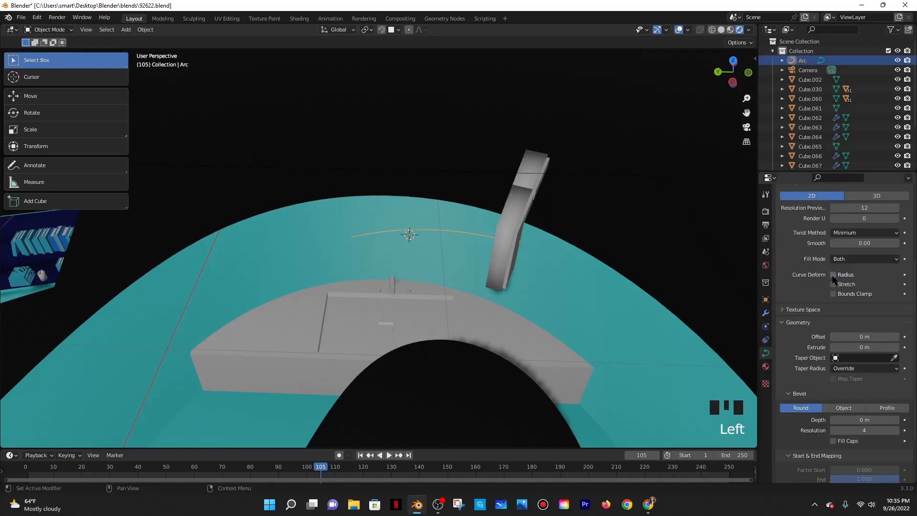
pyautogui.moveTo(821, 312); pyautogui.dragTo(821, 361, button='middle')
pyautogui.moveTo(524, 230); pyautogui.dragTo(417, 210, button='middle')
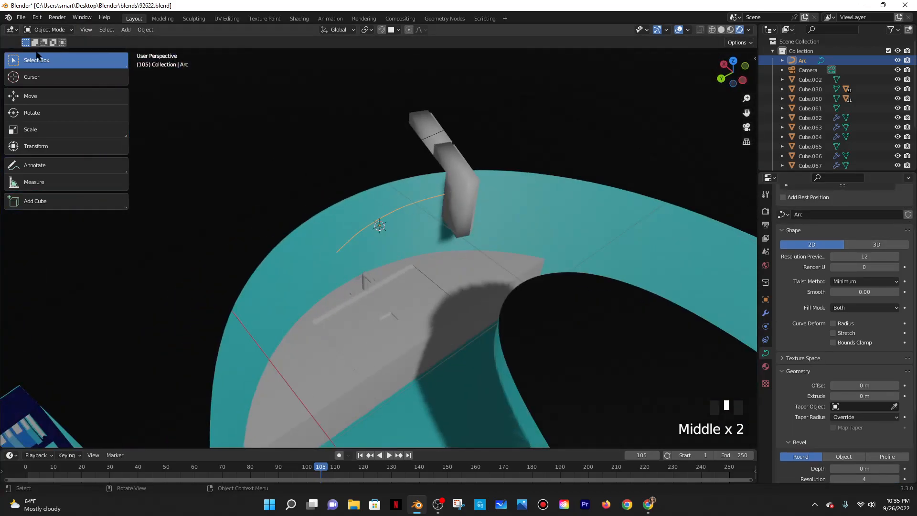
pyautogui.moveTo(477, 214); pyautogui.dragTo(810, 277, button='middle')
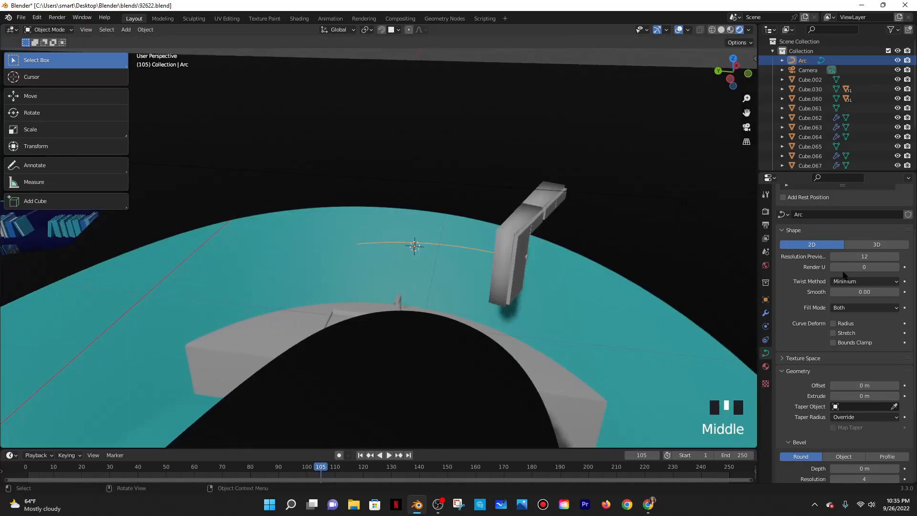
pyautogui.moveTo(793, 223); pyautogui.dragTo(791, 380, button='middle')
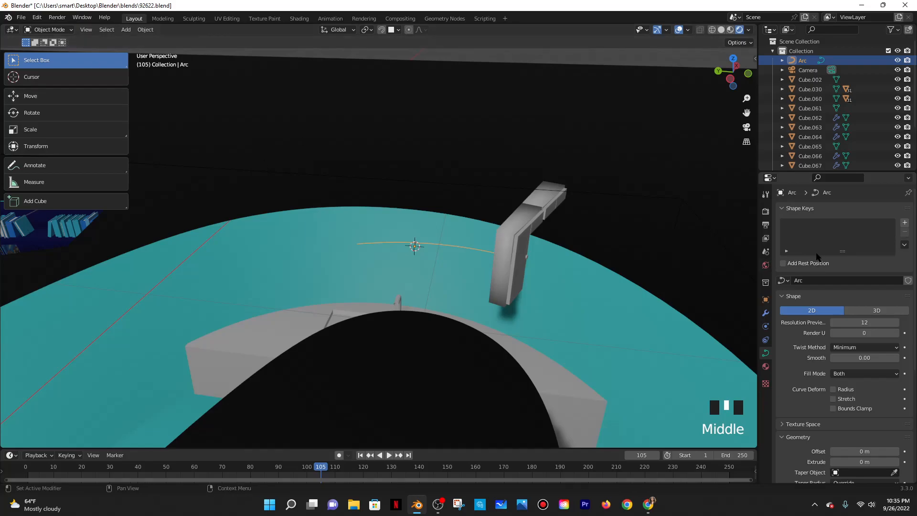
pyautogui.scroll(-4, 802, 273)
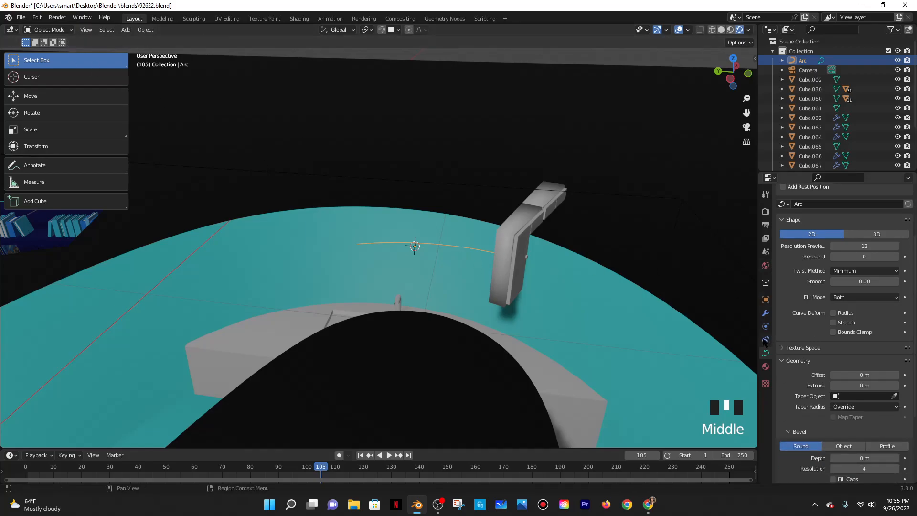
# Remove the Array and Curve modifiers from the cabinet
pyautogui.click(765, 314)
pyautogui.doubleClick(516, 238)
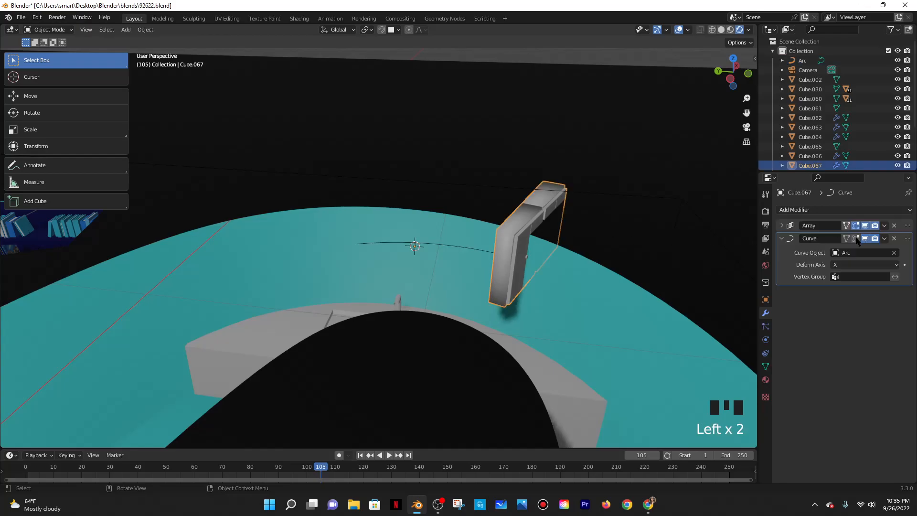
pyautogui.click(893, 226)
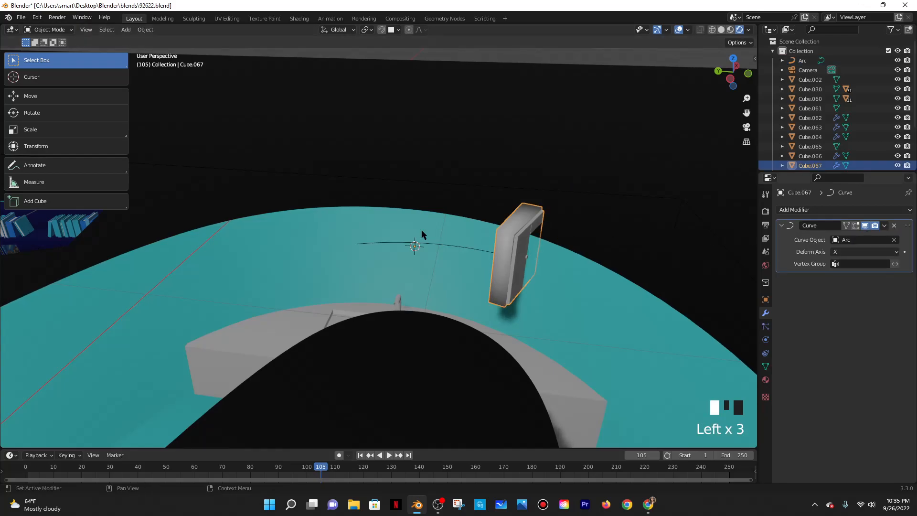
pyautogui.click(894, 225)
# Select the Arc curve running behind the cabinet and delete it
pyautogui.click(466, 247)
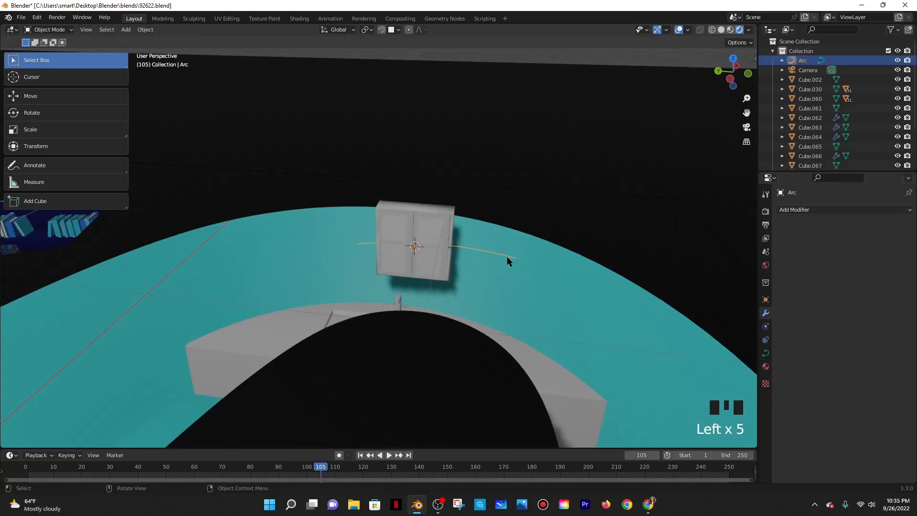
pyautogui.moveTo(504, 254); pyautogui.dragTo(532, 265, button='middle')
pyautogui.press('z')
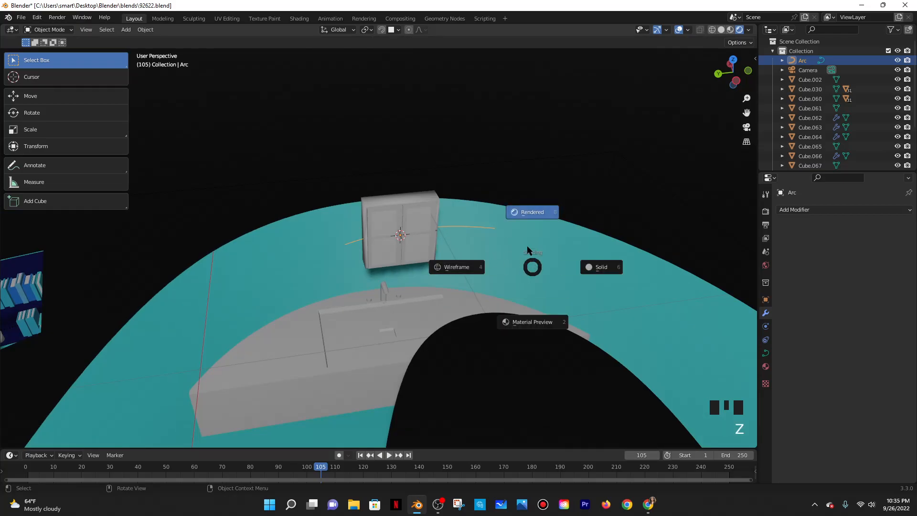
pyautogui.press('x')
pyautogui.click(453, 225)
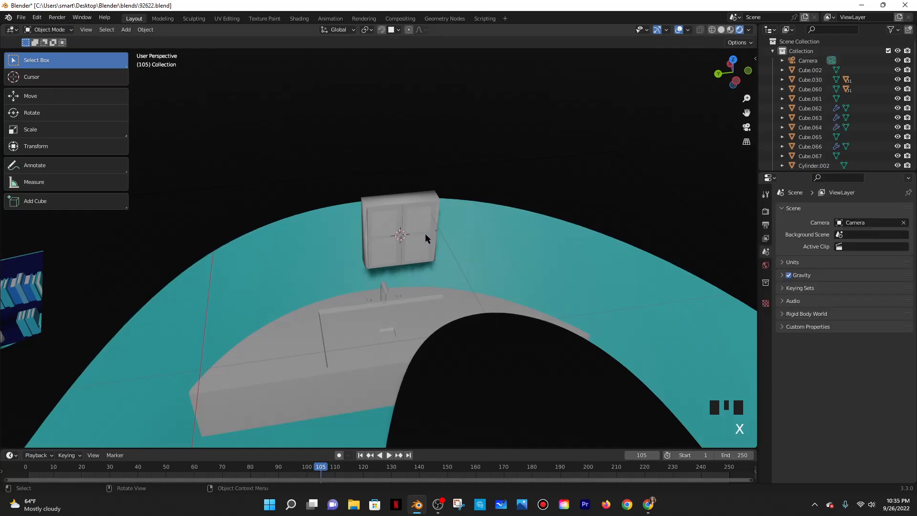
# Select the cabinet and lower it about 0.126 m along the global Z axis
pyautogui.scroll(3, 417, 230)
pyautogui.click(466, 253)
pyautogui.press('g')
pyautogui.press('z')
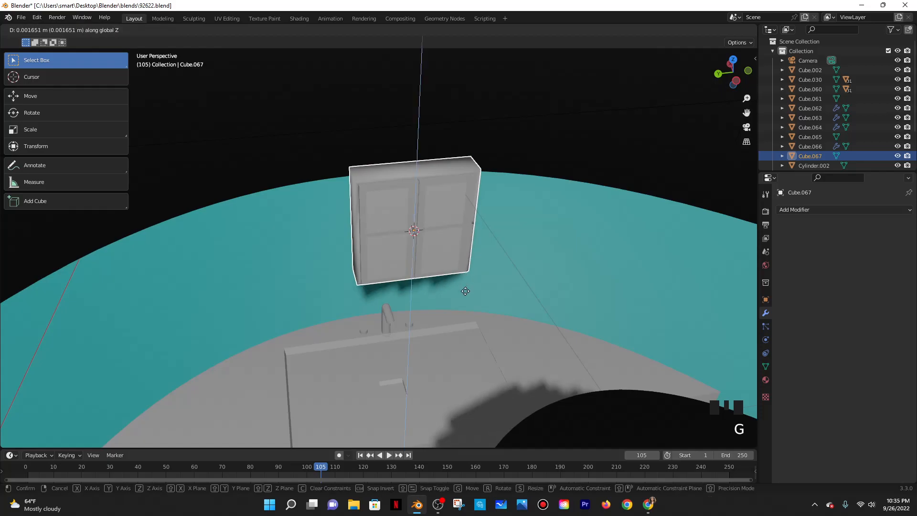
pyautogui.click(466, 294)
pyautogui.moveTo(466, 294); pyautogui.dragTo(509, 352, button='middle')
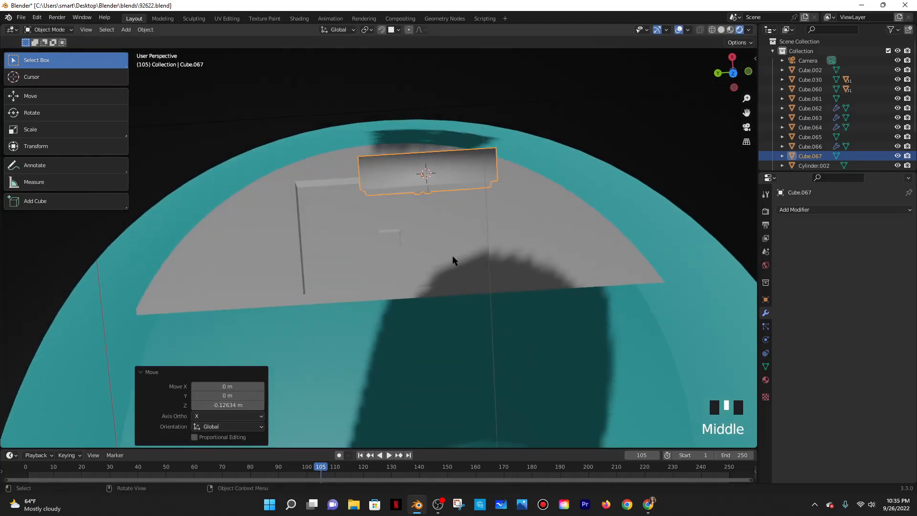
# Move the cabinet along global X toward the curved wall and about 0.087 m along global Y
pyautogui.press('g')
pyautogui.press('z')
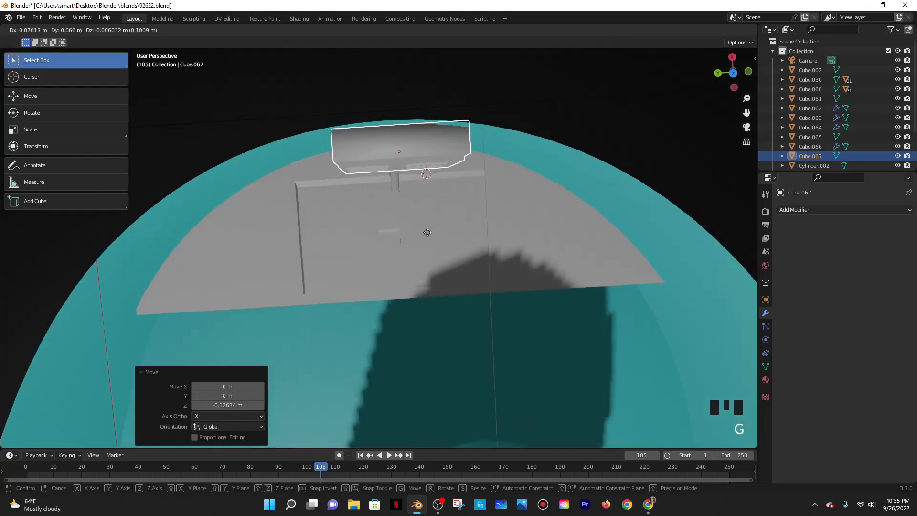
pyautogui.press('x')
pyautogui.click(457, 213)
pyautogui.moveTo(458, 212); pyautogui.dragTo(399, 210, button='middle')
pyautogui.press('g')
pyautogui.press('y')
pyautogui.click(460, 195)
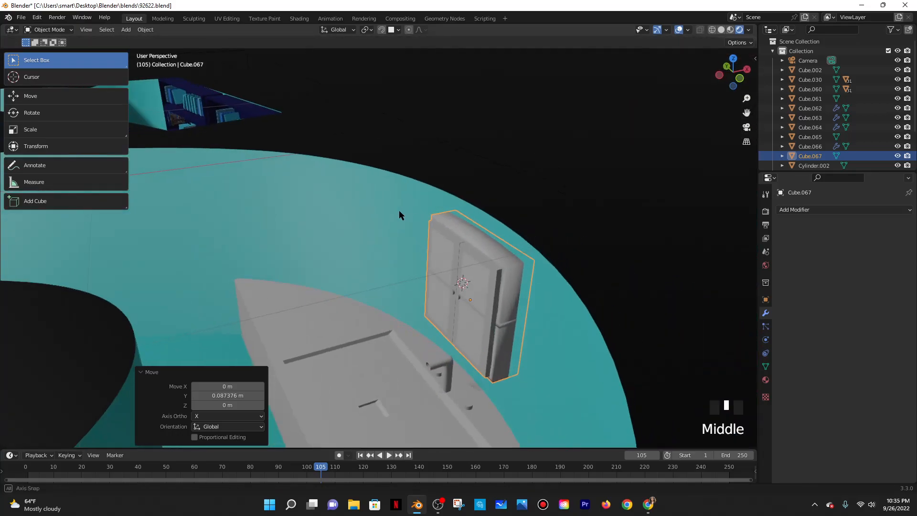
# Examine how the cabinet's back and side edges sit against the curved wall
pyautogui.scroll(3, 562, 350)
pyautogui.keyDown('shift'); pyautogui.moveTo(564, 350); pyautogui.dragTo(463, 335, button='middle'); pyautogui.keyUp('shift')
pyautogui.scroll(3, 484, 321)
pyautogui.click(519, 375)
pyautogui.click(517, 370)
pyautogui.moveTo(516, 345); pyautogui.dragTo(311, 323, button='middle')
pyautogui.scroll(-4, 402, 284)
pyautogui.scroll(-1, 497, 272)
pyautogui.scroll(-5, 477, 302)
pyautogui.scroll(4, 454, 308)
pyautogui.scroll(-4, 429, 313)
# Open the sink counter's mesh for editing and select its long front face
pyautogui.click(323, 325)
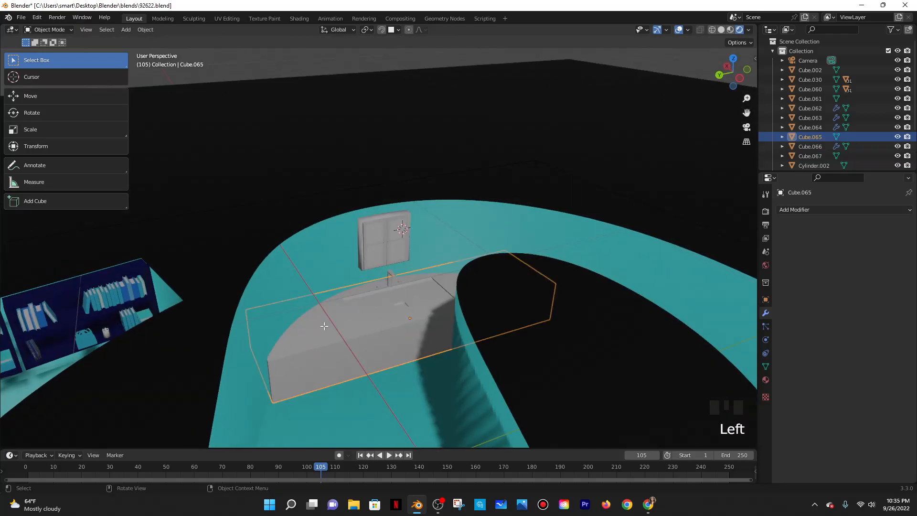
pyautogui.press('Tab')
pyautogui.moveTo(379, 341); pyautogui.dragTo(333, 342, button='middle')
pyautogui.click(334, 343)
pyautogui.moveTo(427, 361); pyautogui.dragTo(504, 350, button='middle')
pyautogui.press('i')
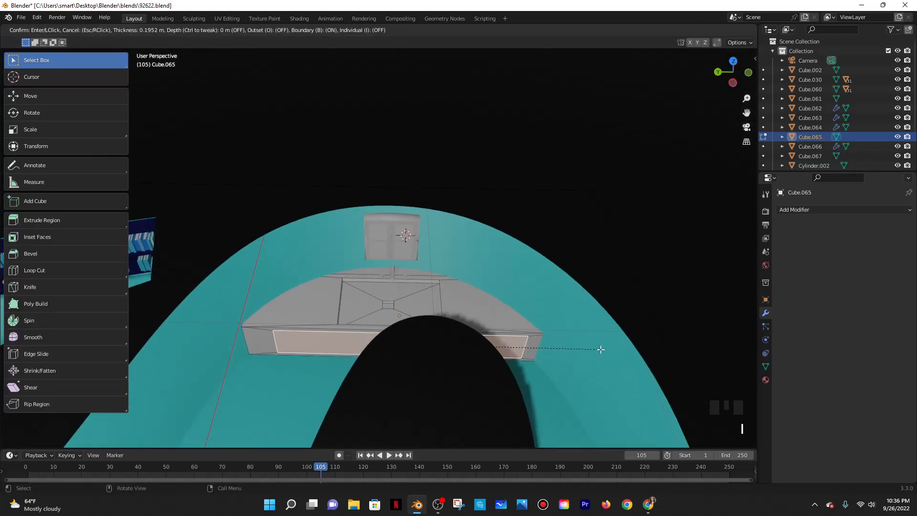
pyautogui.rightClick(598, 349)
pyautogui.hotkey('ctrl', 'r')
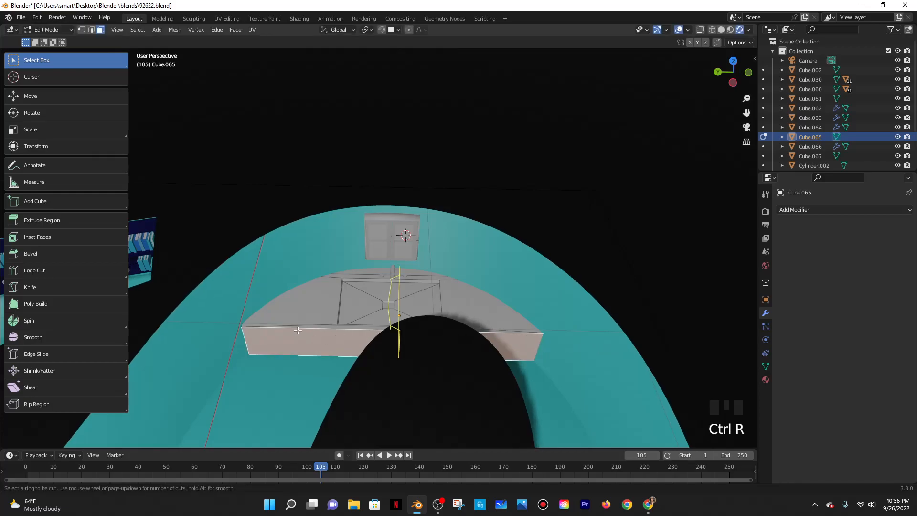
pyautogui.click(396, 328)
pyautogui.click(202, 331)
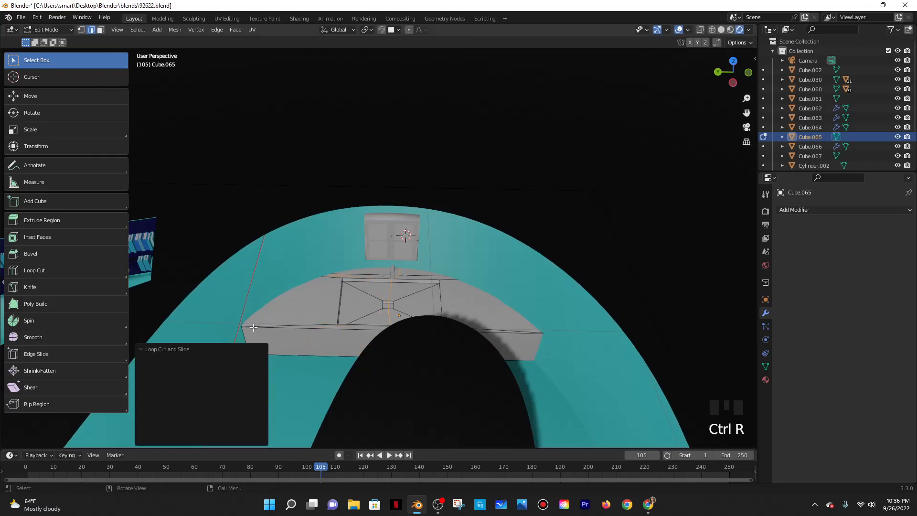
pyautogui.hotkey('ctrl', 'z')
pyautogui.hotkey('ctrl', 'r')
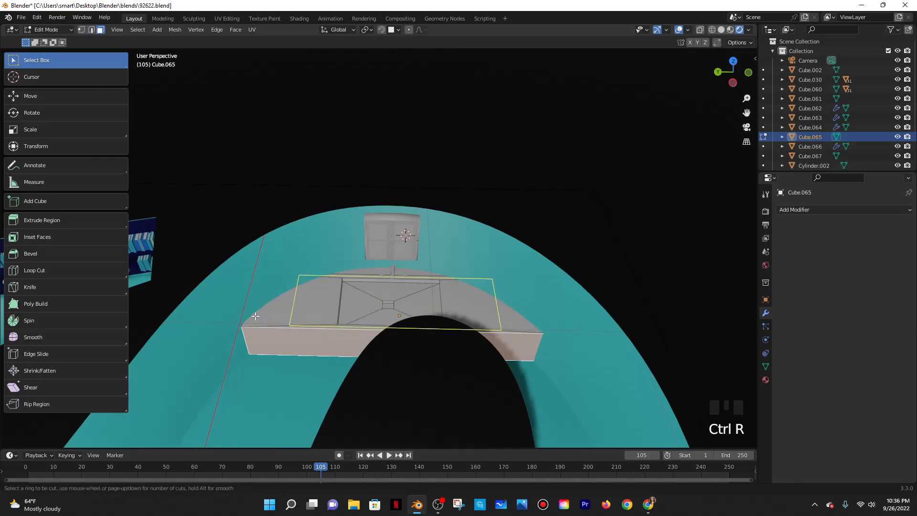
pyautogui.rightClick(265, 353)
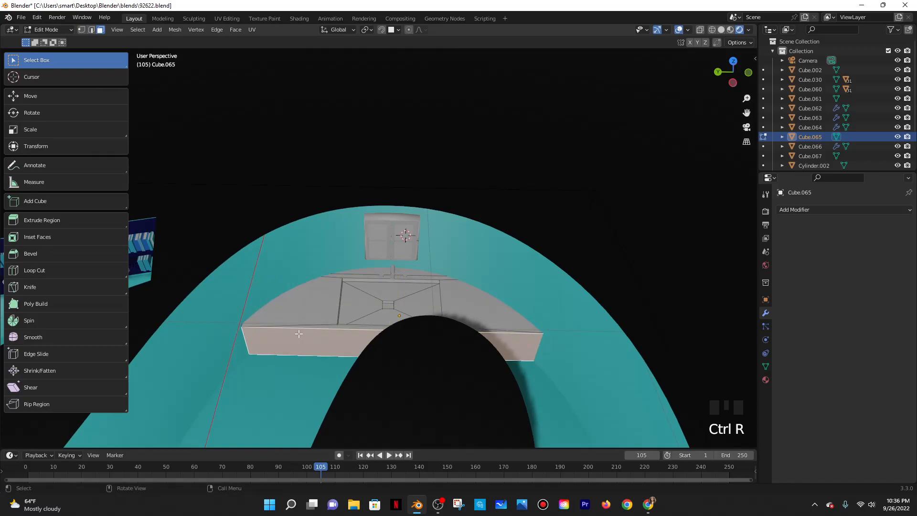
# Inset the counter's front face by about 0.15 m and scale the inner face to about 0.474 along global Y
pyautogui.press('i')
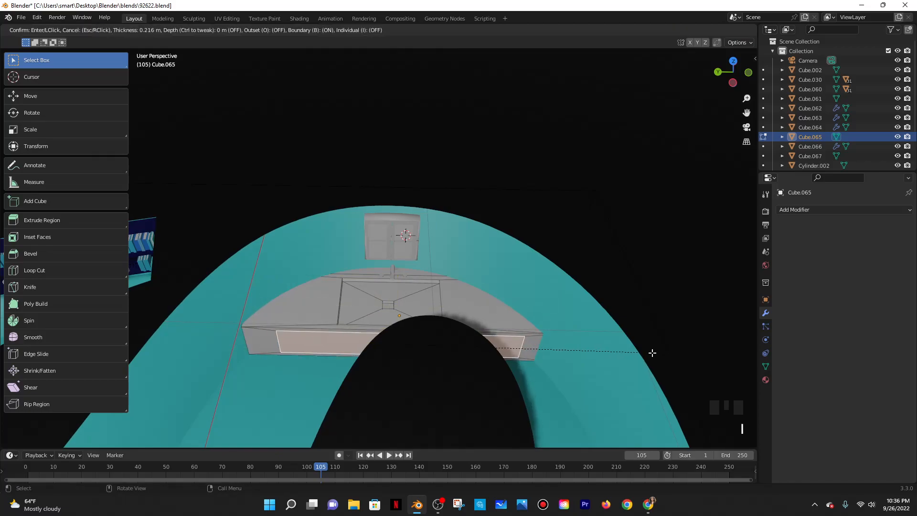
pyautogui.click(604, 358)
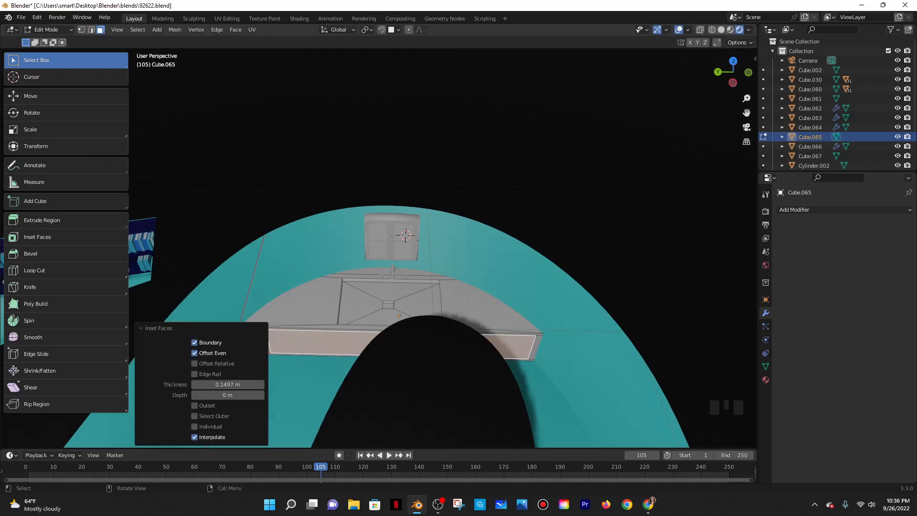
pyautogui.press('s')
pyautogui.press('y')
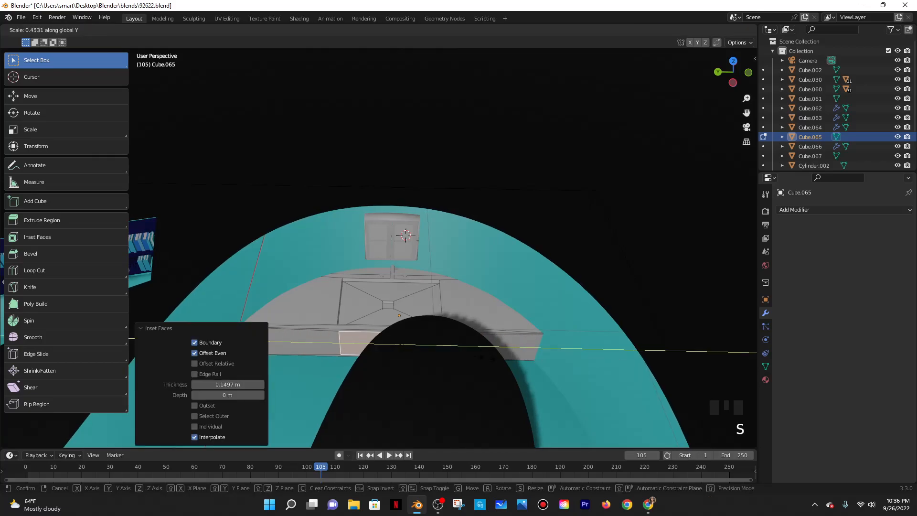
pyautogui.click(486, 357)
# Move the inset face about 0.562 m along global Y toward one end of the counter front
pyautogui.moveTo(494, 311); pyautogui.dragTo(473, 328, button='middle')
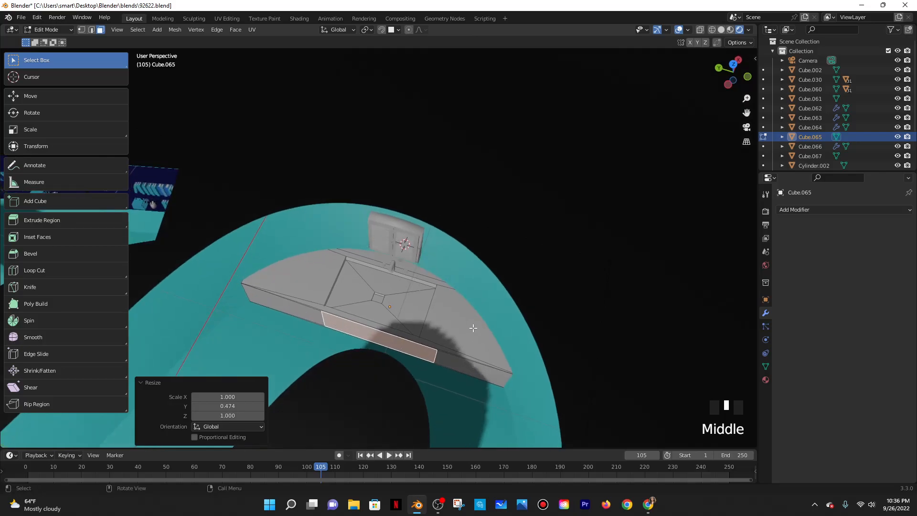
pyautogui.press('g')
pyautogui.press('y')
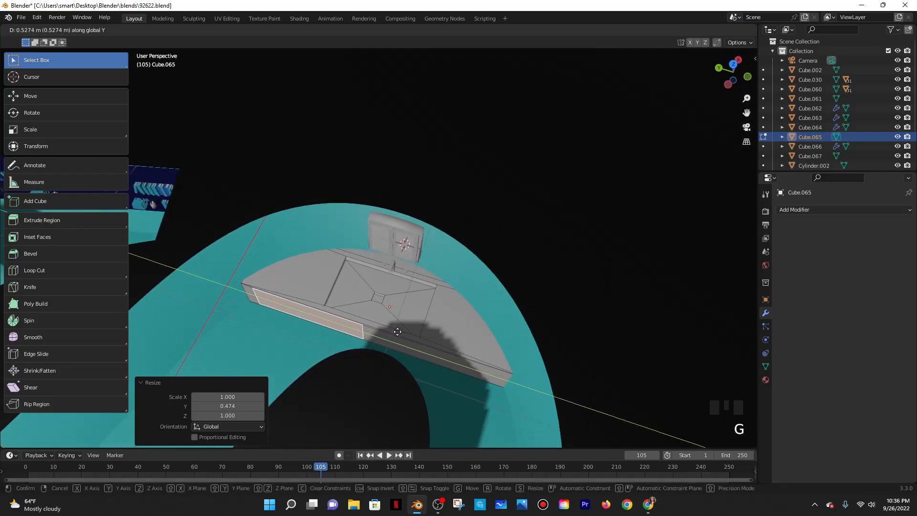
pyautogui.click(395, 331)
pyautogui.moveTo(470, 365); pyautogui.dragTo(348, 330, button='middle')
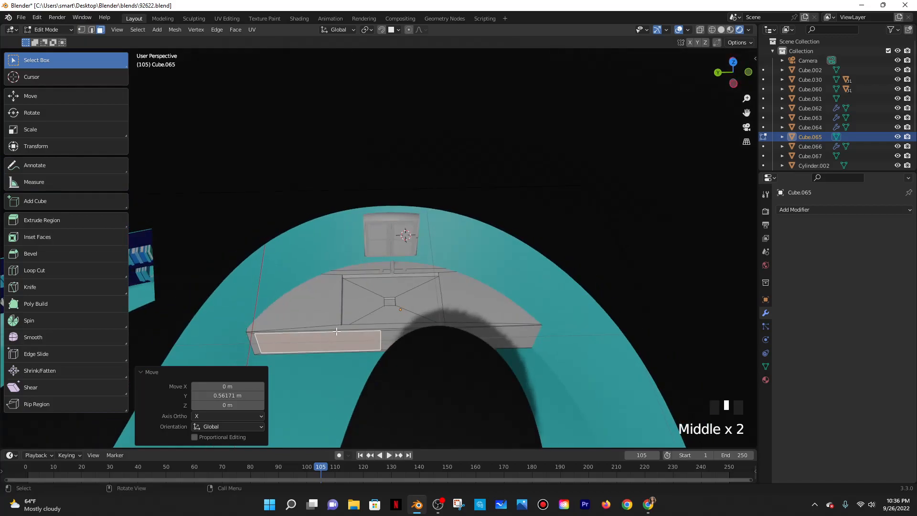
pyautogui.press('x')
pyautogui.click(337, 332)
pyautogui.moveTo(398, 319); pyautogui.dragTo(494, 368, button='middle')
pyautogui.hotkey('ctrl', 'z')
# Extrude the inset face inward as a recess and inset the counter front's remaining face by about 0.14 m
pyautogui.press('e')
pyautogui.click(382, 323)
pyautogui.click(450, 366)
pyautogui.press('i')
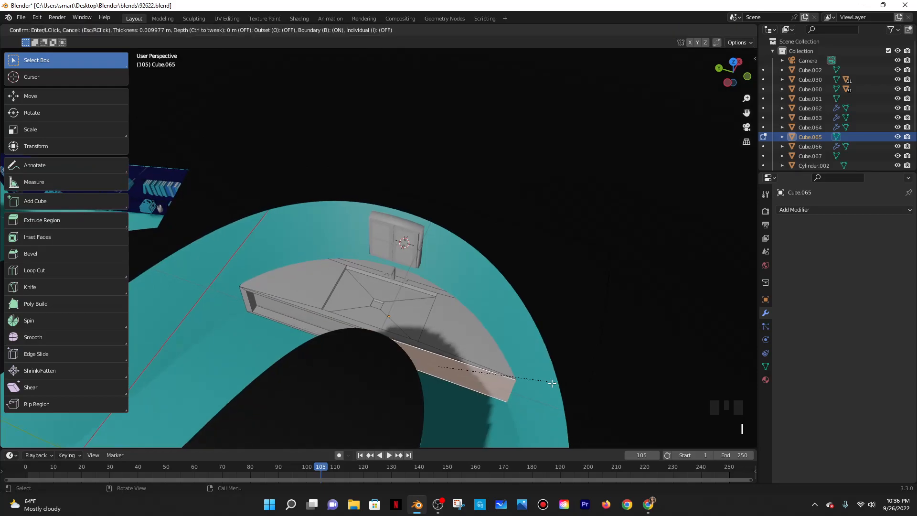
pyautogui.click(549, 383)
# Shift the second inset face about 0.051 m along global Y and extrude it inward as another recess
pyautogui.moveTo(556, 374); pyautogui.dragTo(592, 376, button='middle')
pyautogui.press('g')
pyautogui.press('y')
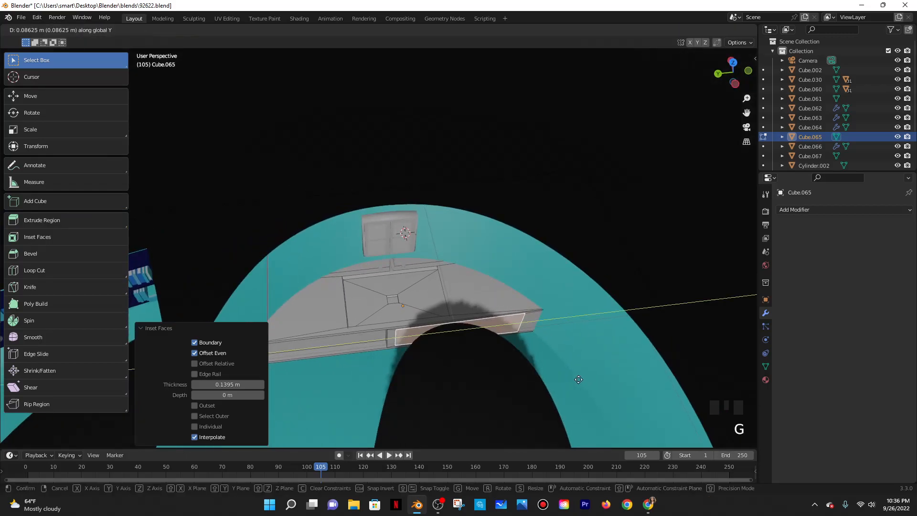
pyautogui.click(586, 377)
pyautogui.press('e')
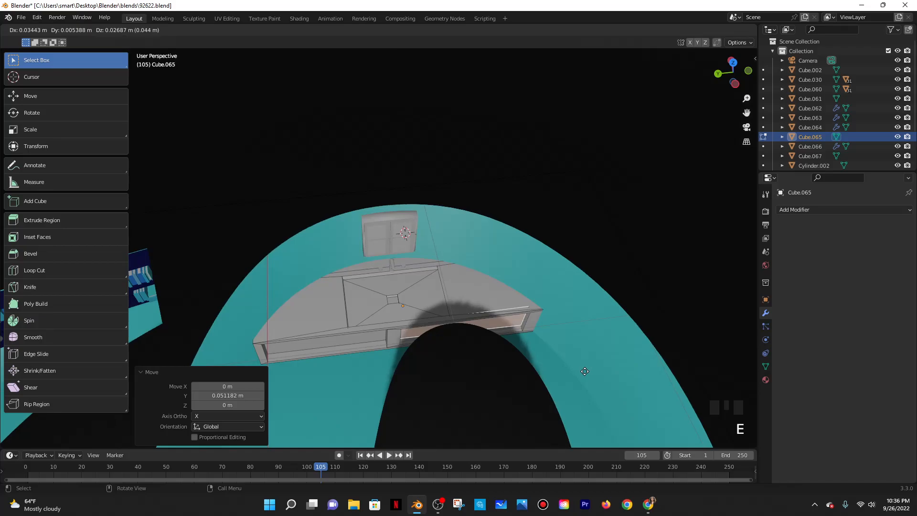
pyautogui.press('Tab')
# Check the recessed counter through the camera and from above, and save the file
pyautogui.moveTo(583, 355); pyautogui.dragTo(534, 353, button='middle')
pyautogui.scroll(-6, 571, 338)
pyautogui.press('KP_0')
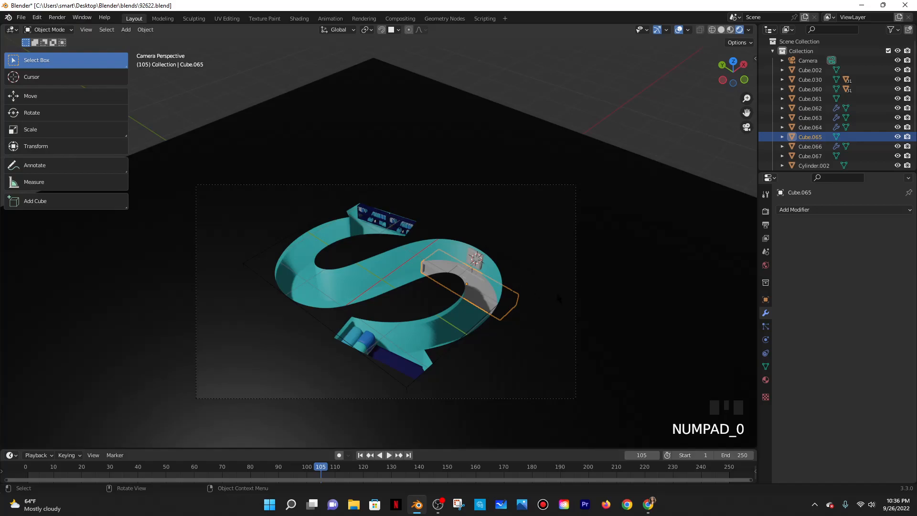
pyautogui.click(505, 300)
pyautogui.scroll(4, 545, 362)
pyautogui.keyDown('shift'); pyautogui.moveTo(545, 361); pyautogui.dragTo(403, 227, button='middle'); pyautogui.keyUp('shift')
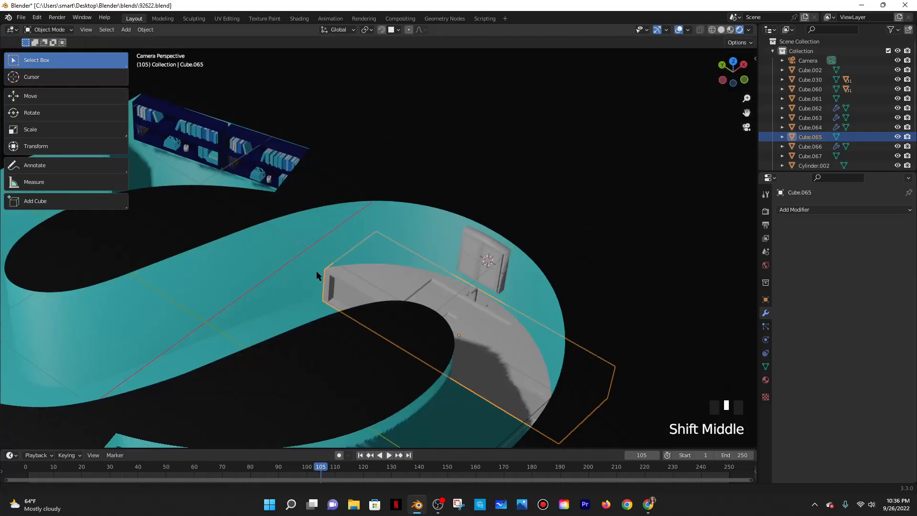
pyautogui.scroll(8, 537, 295)
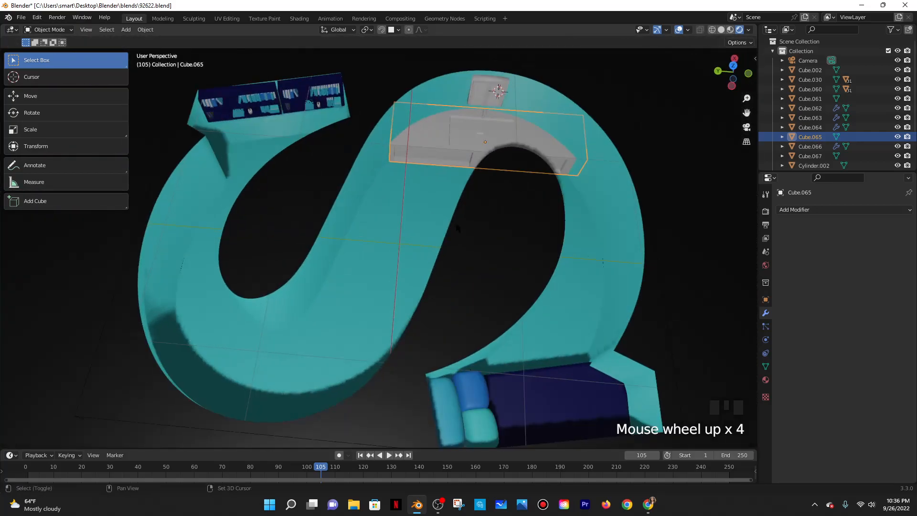
pyautogui.keyDown('shift'); pyautogui.moveTo(477, 269); pyautogui.dragTo(457, 285, button='middle'); pyautogui.keyUp('shift')
pyautogui.hotkey('ctrl', 's')
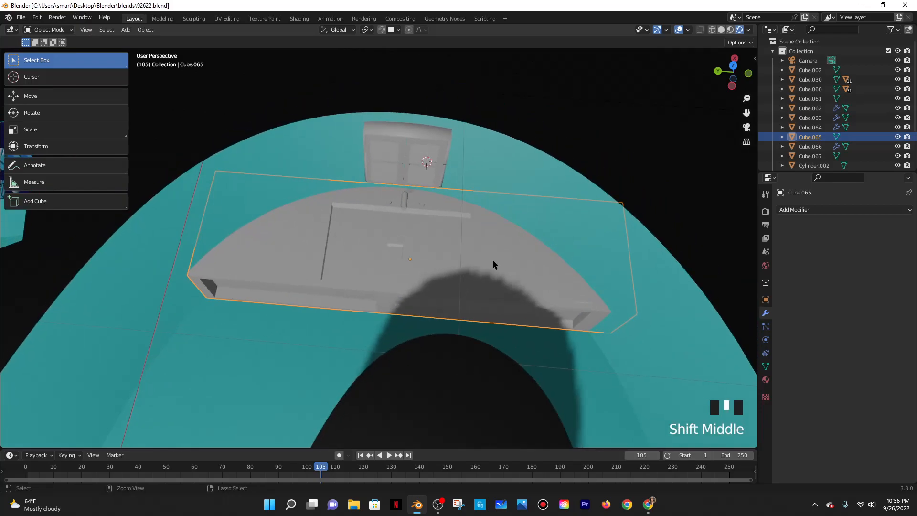
pyautogui.press('Tab')
pyautogui.press('Tab')
pyautogui.press('Tab')
pyautogui.press('Tab')
pyautogui.press('Tab')
pyautogui.press('Tab')
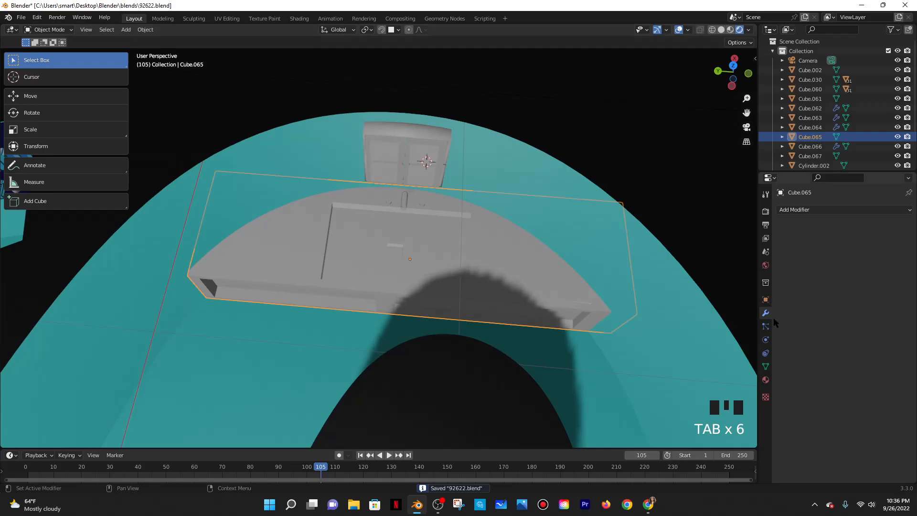
pyautogui.click(811, 210)
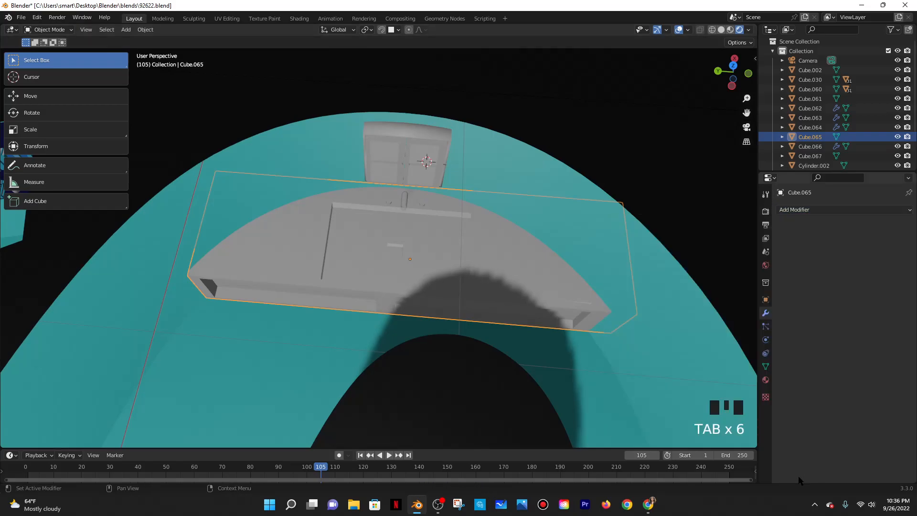
# Assign the existing dark blue Material.015 to the sink counter
pyautogui.click(764, 379)
pyautogui.click(783, 250)
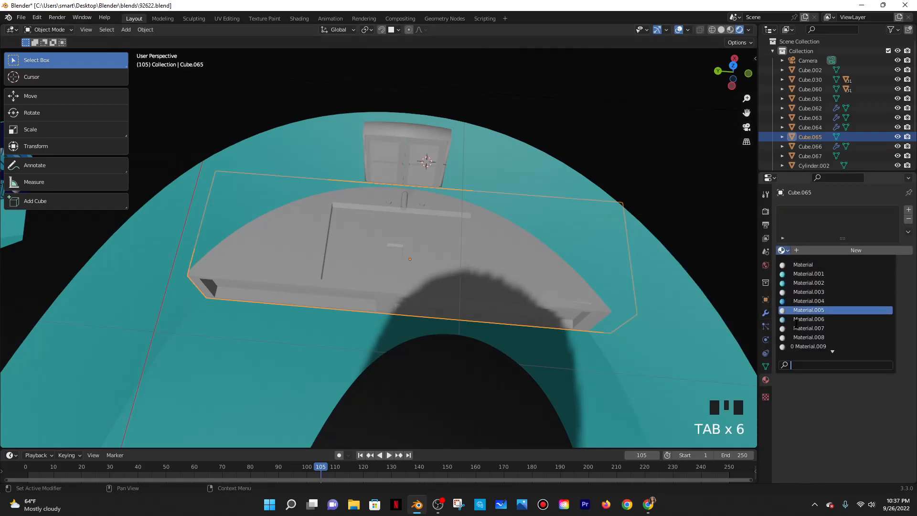
pyautogui.scroll(-8, 792, 300)
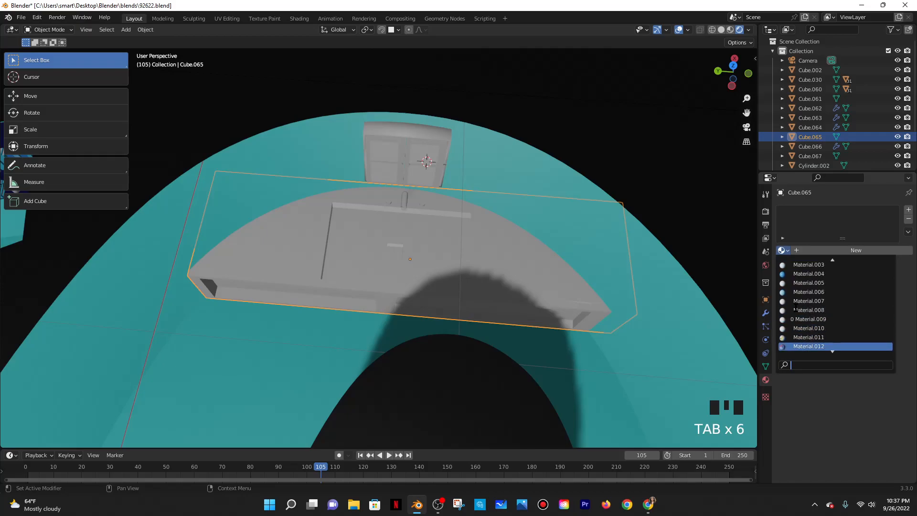
pyautogui.scroll(-3, 796, 309)
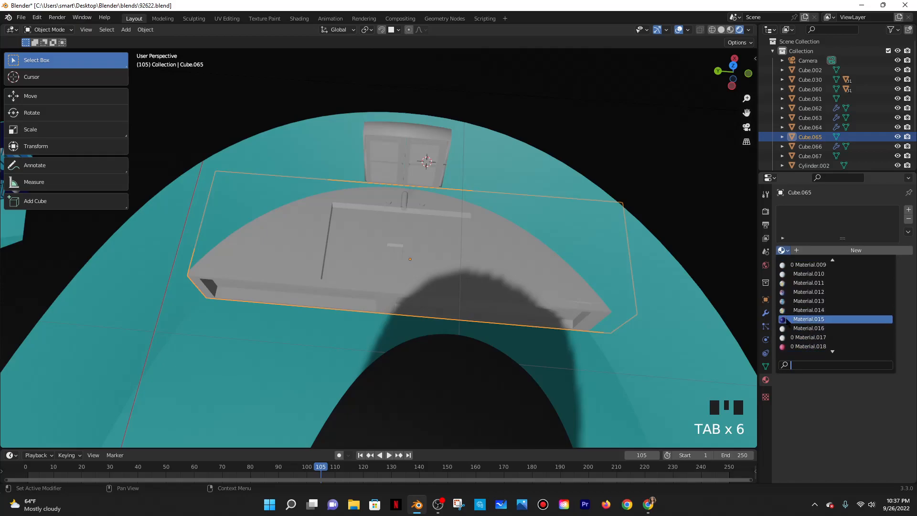
pyautogui.click(790, 320)
pyautogui.moveTo(516, 329); pyautogui.dragTo(442, 320, button='middle')
pyautogui.scroll(-8, 442, 320)
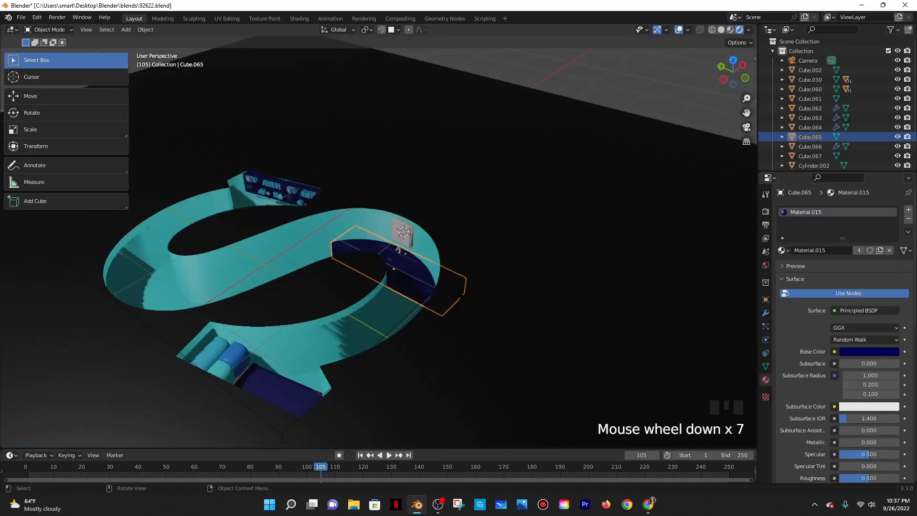
pyautogui.scroll(9, 442, 317)
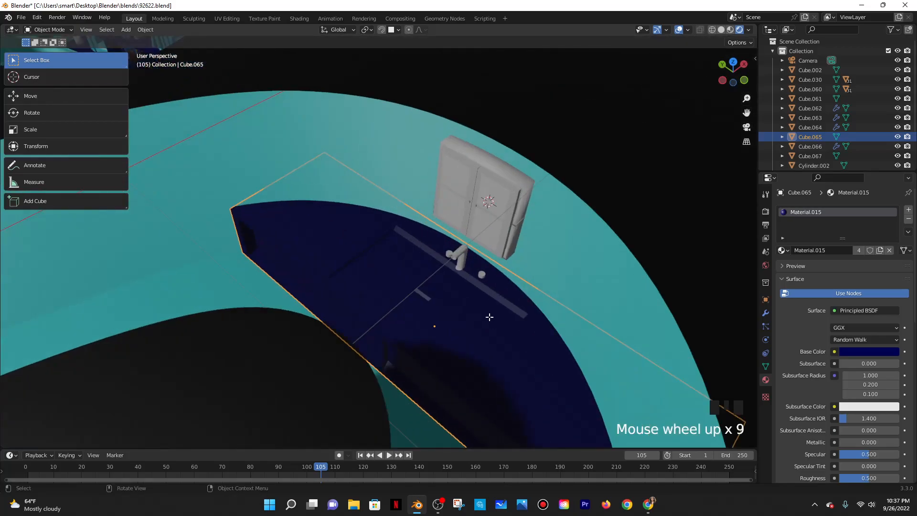
# Select the sink basin's four sloping faces and assign them a new default white material in a second material slot
pyautogui.press('Tab')
pyautogui.moveTo(489, 315); pyautogui.dragTo(496, 334, button='middle')
pyautogui.scroll(5, 477, 329)
pyautogui.press('Tab')
pyautogui.press('Tab')
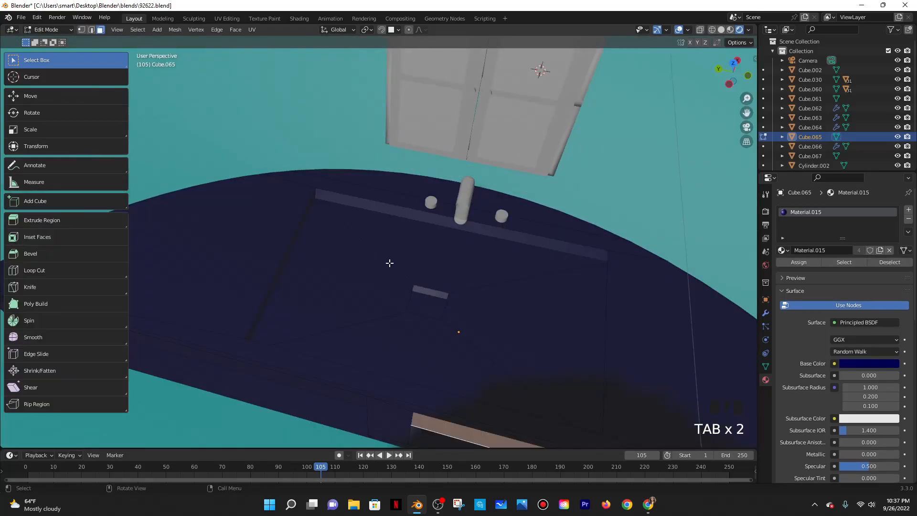
pyautogui.moveTo(386, 260); pyautogui.dragTo(342, 220, button='middle')
pyautogui.click(341, 219)
pyautogui.keyDown('shift'); pyautogui.click(381, 184); pyautogui.keyUp('shift')
pyautogui.keyDown('shift'); pyautogui.click(395, 254); pyautogui.keyUp('shift')
pyautogui.keyDown('shift'); pyautogui.click(464, 243); pyautogui.keyUp('shift')
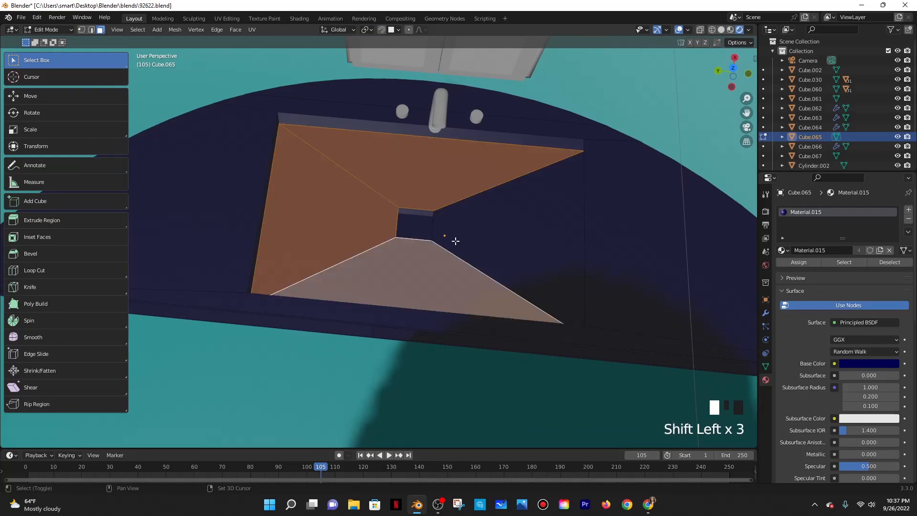
pyautogui.moveTo(454, 282); pyautogui.dragTo(417, 266, button='middle')
pyautogui.scroll(-2, 418, 266)
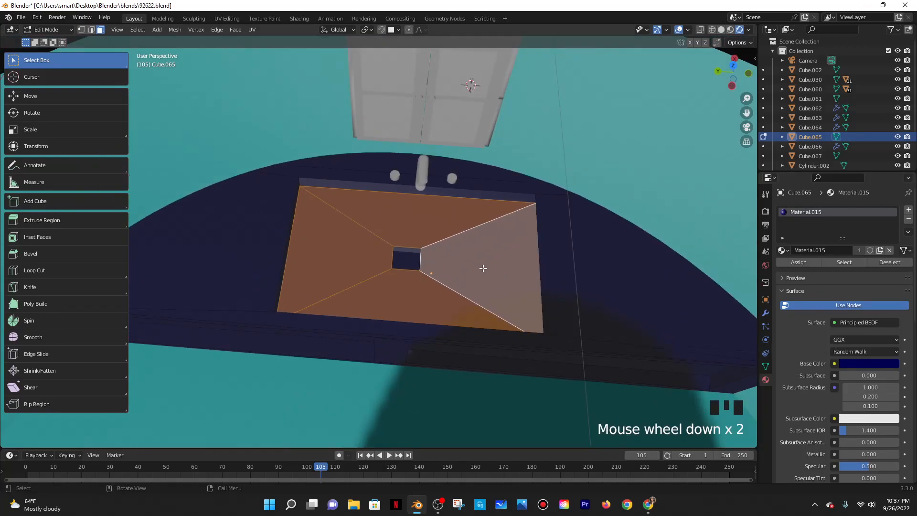
pyautogui.click(863, 363)
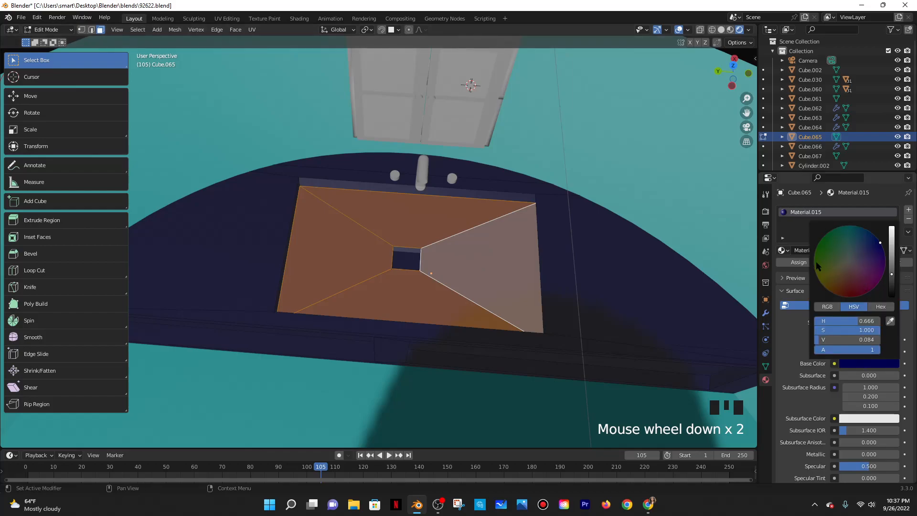
pyautogui.click(871, 224)
pyautogui.click(908, 211)
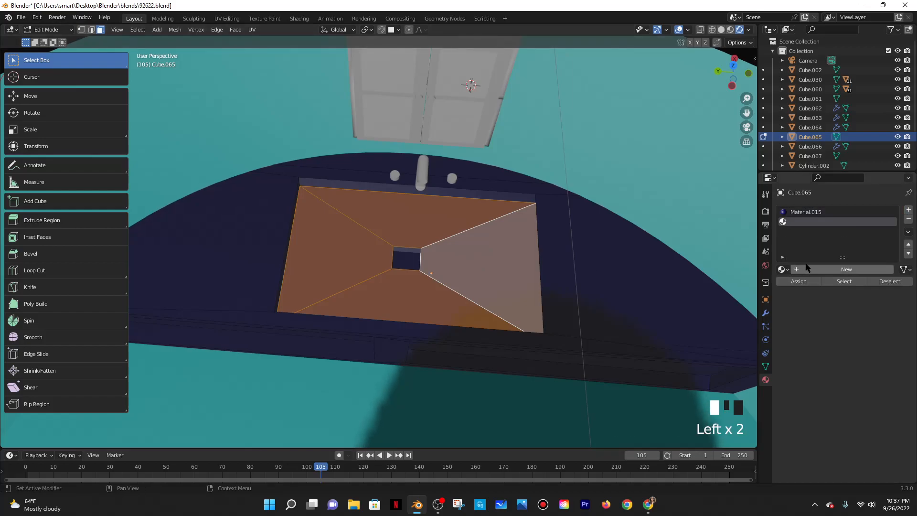
pyautogui.click(798, 281)
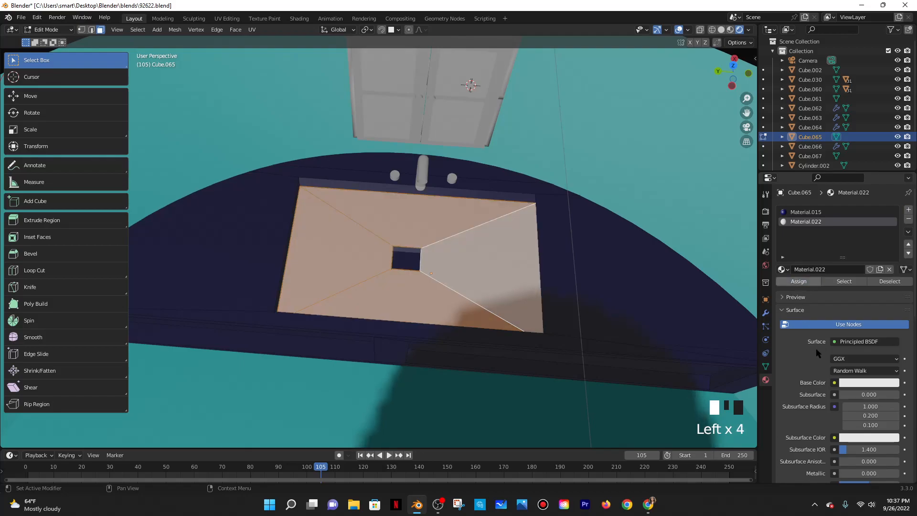
pyautogui.press('Tab')
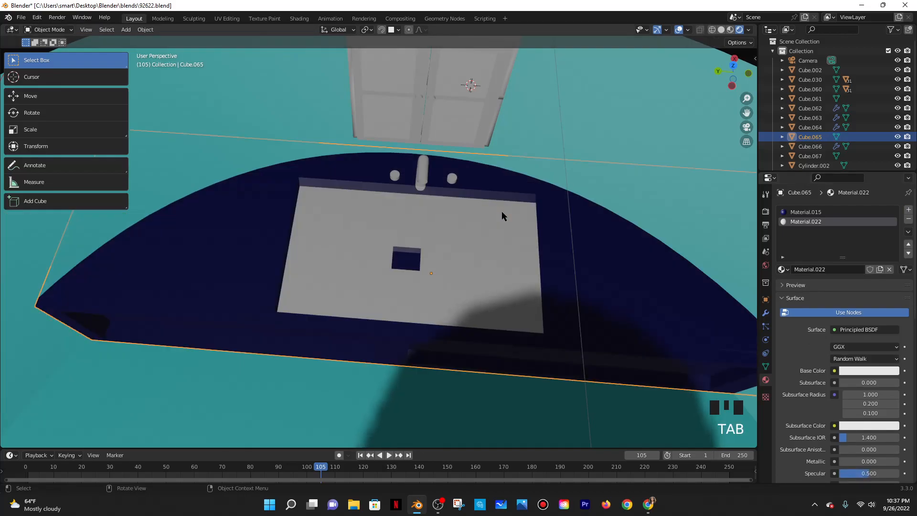
# Change the sink basin material's base color to bright cyan with hue 0.505 and saturation 0.973
pyautogui.press('Tab')
pyautogui.click(851, 382)
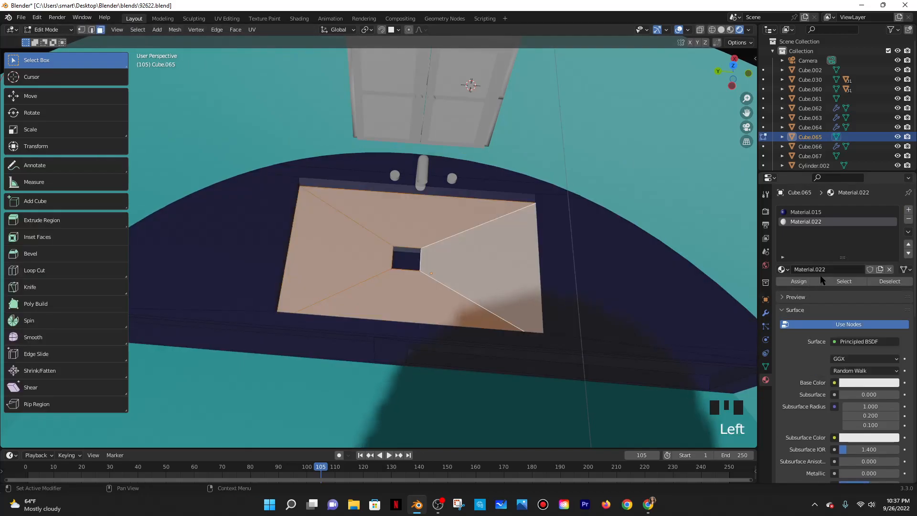
pyautogui.click(845, 382)
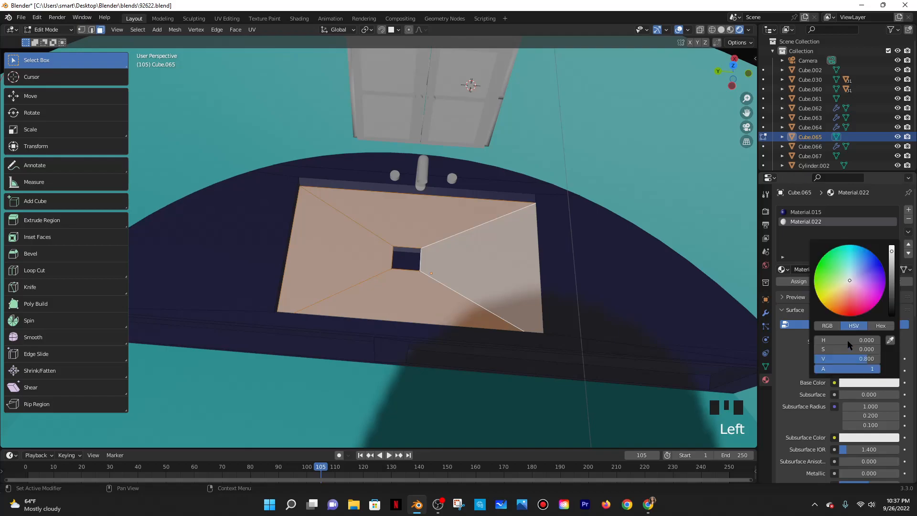
pyautogui.click(851, 253)
pyautogui.press('Tab')
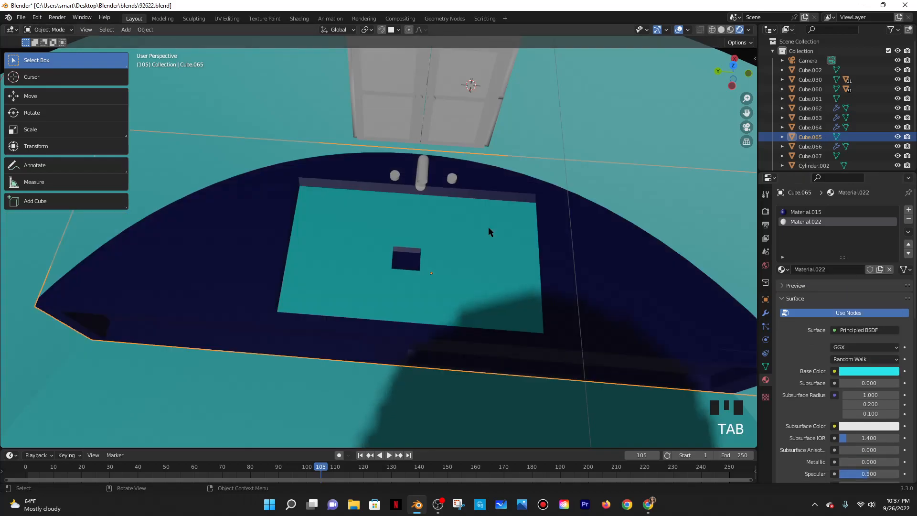
# Darken the basin material's base color to teal with saturation 0.960 and value 0.173
pyautogui.moveTo(487, 228)
pyautogui.mouseDown(button='middle')
pyautogui.moveTo(500, 285)
pyautogui.moveTo(493, 237)
pyautogui.mouseUp(button='middle')
pyautogui.press('Tab')
pyautogui.moveTo(538, 277)
pyautogui.mouseDown(button='middle')
pyautogui.moveTo(538, 258)
pyautogui.moveTo(547, 263)
pyautogui.mouseUp(button='middle')
pyautogui.click(865, 382)
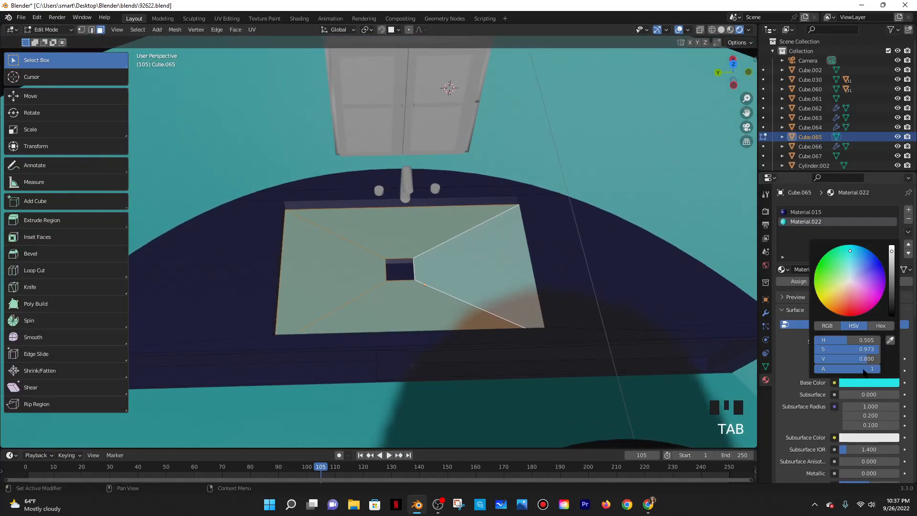
pyautogui.moveTo(891, 251); pyautogui.dragTo(891, 283)
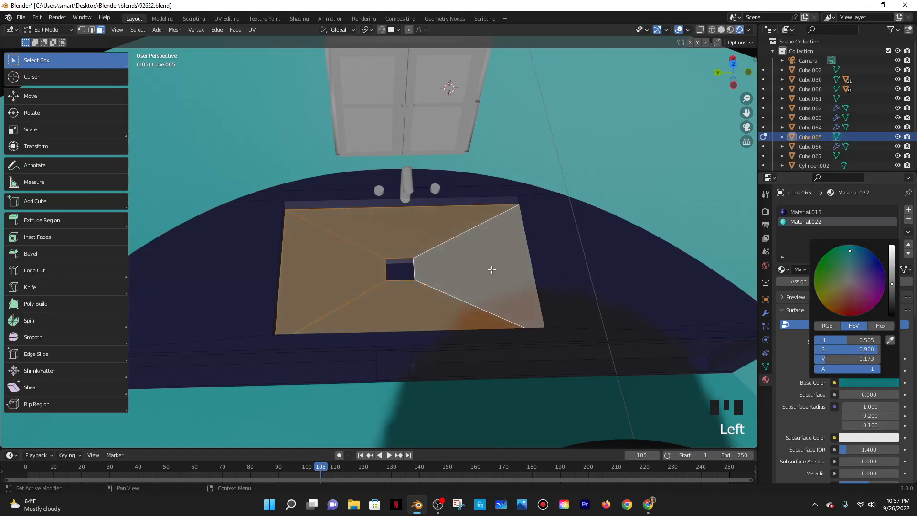
pyautogui.press('Tab')
# Examine the teal basin up close and as part of the whole S-shaped room
pyautogui.scroll(-3, 534, 293)
pyautogui.moveTo(533, 293)
pyautogui.mouseDown(button='middle')
pyautogui.moveTo(488, 305)
pyautogui.moveTo(479, 285)
pyautogui.moveTo(493, 289)
pyautogui.moveTo(493, 225)
pyautogui.moveTo(455, 278)
pyautogui.moveTo(493, 333)
pyautogui.moveTo(331, 317)
pyautogui.moveTo(376, 332)
pyautogui.moveTo(382, 372)
pyautogui.moveTo(416, 369)
pyautogui.moveTo(531, 308)
pyautogui.mouseUp(button='middle')
pyautogui.scroll(-1, 479, 284)
pyautogui.scroll(3, 474, 286)
pyautogui.scroll(4, 474, 286)
pyautogui.scroll(-5, 493, 225)
pyautogui.scroll(-7, 477, 308)
pyautogui.moveTo(459, 307); pyautogui.dragTo(378, 258, button='middle')
pyautogui.scroll(4, 378, 258)
pyautogui.scroll(1, 378, 258)
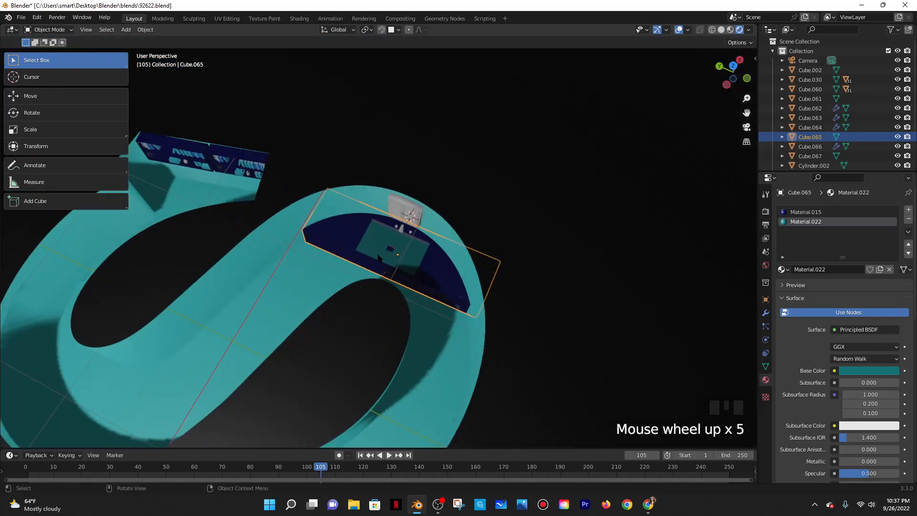
pyautogui.scroll(5, 378, 258)
pyautogui.moveTo(401, 266); pyautogui.dragTo(442, 180, button='middle')
# Reselect the sink counter and set the basin material's metallic to 0.283 and roughness to 0.303
pyautogui.click(807, 285)
pyautogui.click(807, 285)
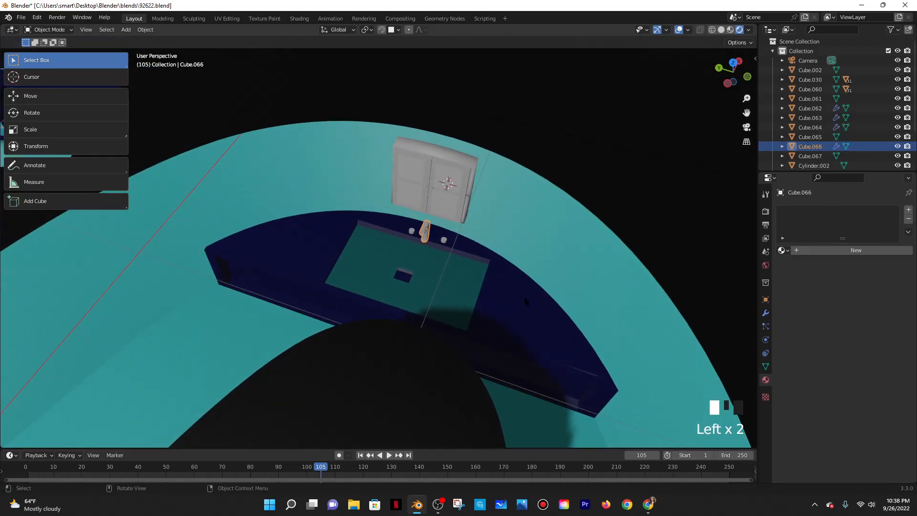
pyautogui.scroll(-8, 861, 342)
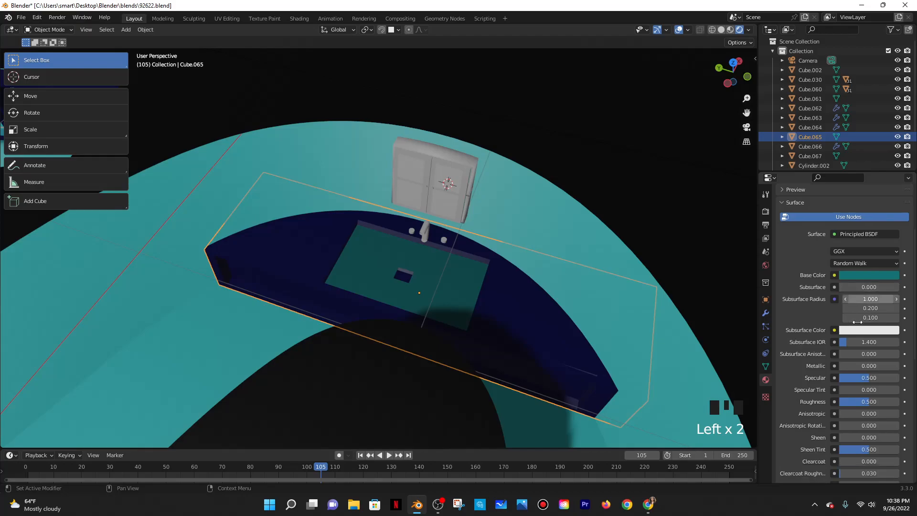
pyautogui.moveTo(854, 310); pyautogui.dragTo(865, 311)
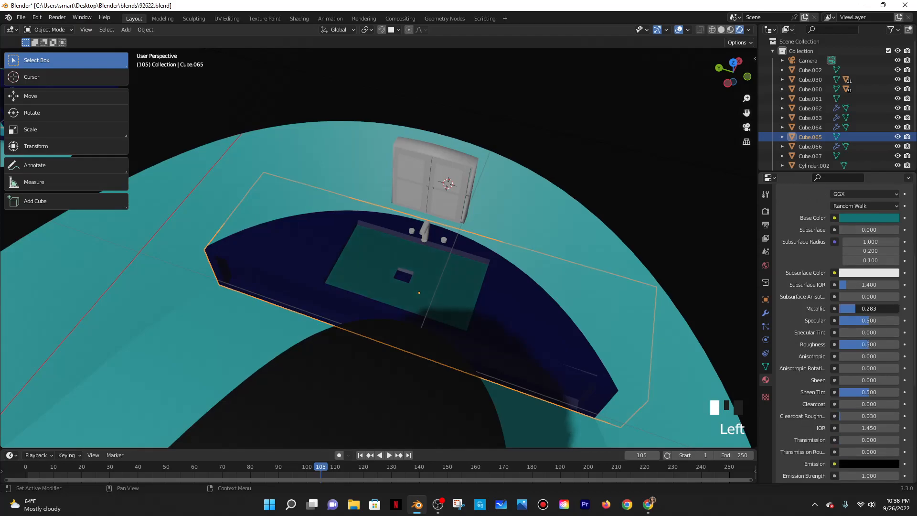
pyautogui.scroll(-1, 846, 313)
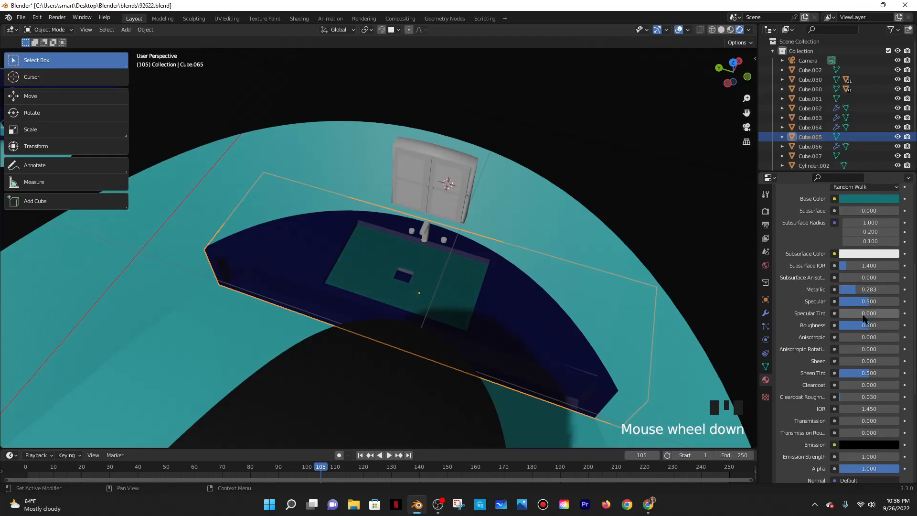
pyautogui.moveTo(862, 326); pyautogui.dragTo(852, 326)
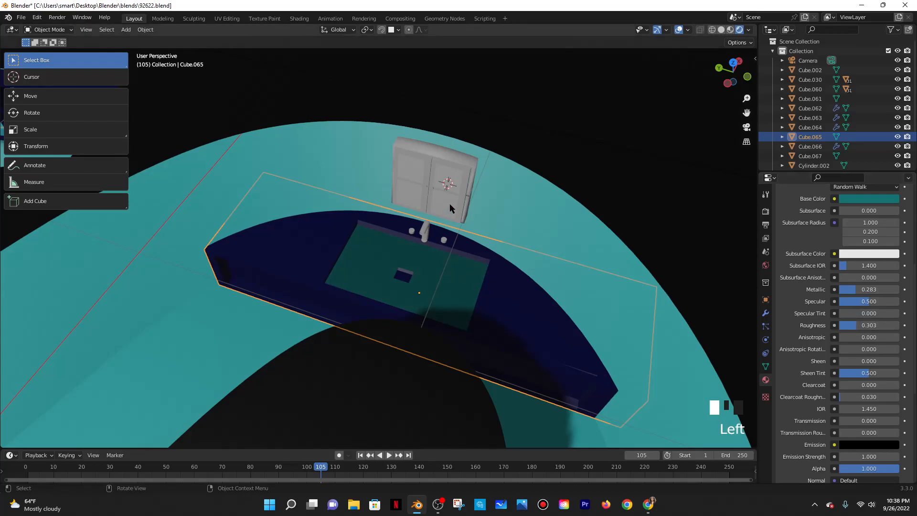
# Open the double-door wall cabinet's mesh for editing and select the top face of its body
pyautogui.click(457, 160)
pyautogui.click(457, 160)
pyautogui.moveTo(511, 200); pyautogui.dragTo(799, 257, button='middle')
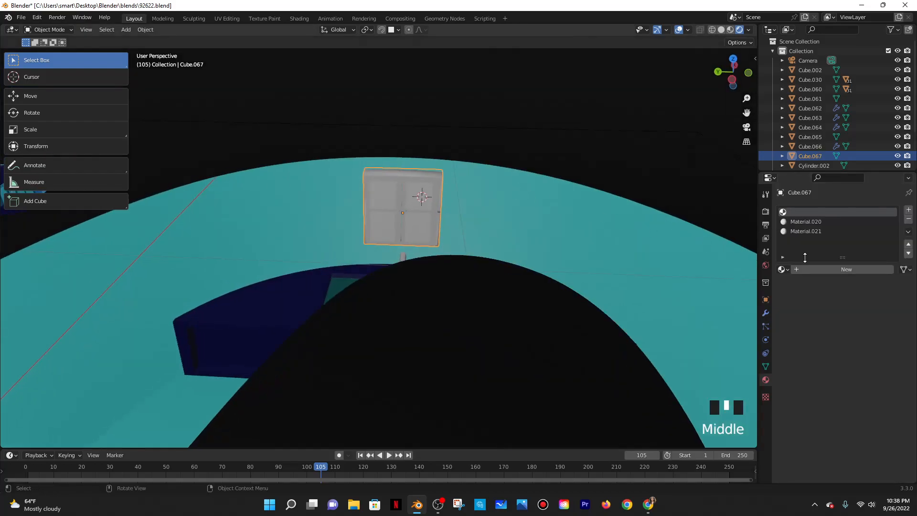
pyautogui.press('Tab')
pyautogui.scroll(3, 468, 163)
pyautogui.keyDown('shift'); pyautogui.moveTo(522, 121); pyautogui.dragTo(370, 243, button='middle'); pyautogui.keyUp('shift')
pyautogui.click(422, 202)
pyautogui.press('a')
pyautogui.moveTo(337, 234); pyautogui.dragTo(455, 315)
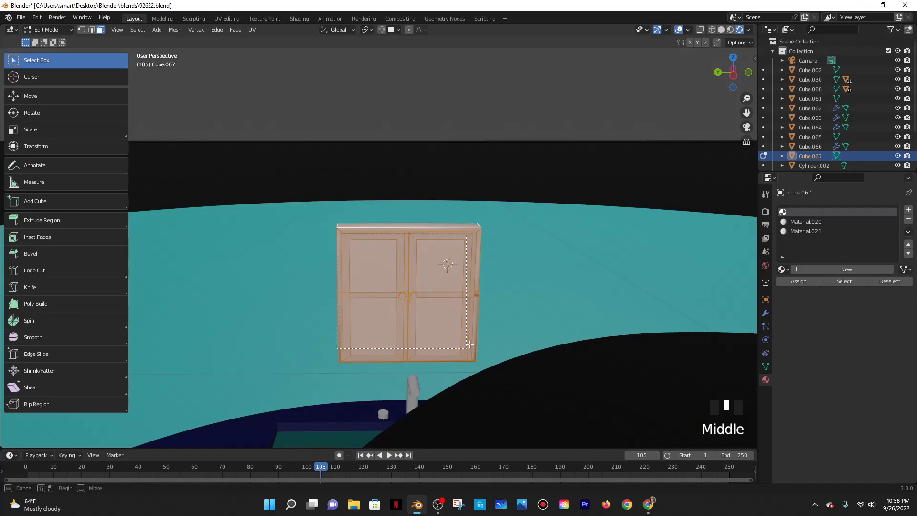
pyautogui.moveTo(467, 348); pyautogui.dragTo(468, 349)
pyautogui.click(516, 250)
# Add the outer faces on both sides of the wall cabinet's body to the selection
pyautogui.moveTo(358, 224); pyautogui.dragTo(316, 266, button='middle')
pyautogui.keyDown('shift'); pyautogui.click(304, 294); pyautogui.keyUp('shift')
pyautogui.keyDown('shift'); pyautogui.click(304, 309); pyautogui.keyUp('shift')
pyautogui.keyDown('shift'); pyautogui.click(306, 337); pyautogui.keyUp('shift')
pyautogui.keyDown('shift'); pyautogui.moveTo(616, 321); pyautogui.dragTo(470, 302, button='middle'); pyautogui.keyUp('shift')
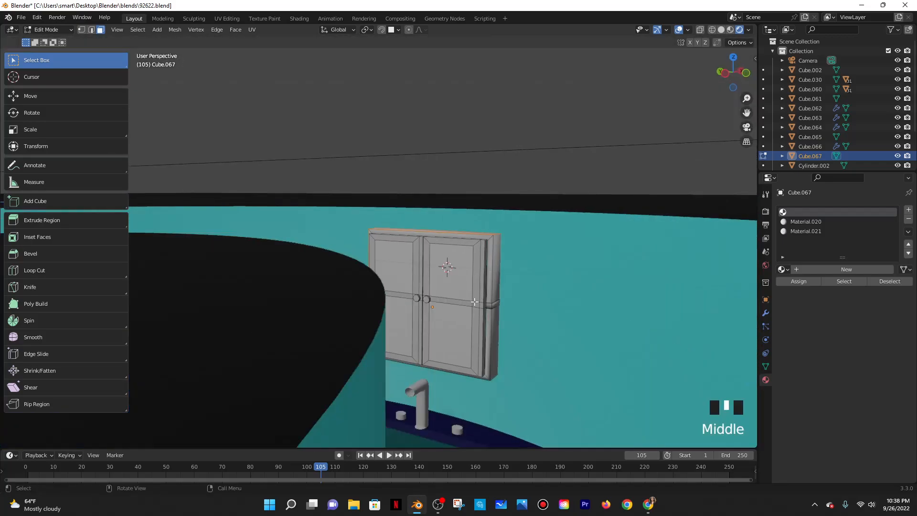
pyautogui.keyDown('shift'); pyautogui.click(496, 267); pyautogui.keyUp('shift')
pyautogui.keyDown('shift'); pyautogui.click(494, 344); pyautogui.keyUp('shift')
pyautogui.keyDown('shift'); pyautogui.click(495, 306); pyautogui.keyUp('shift')
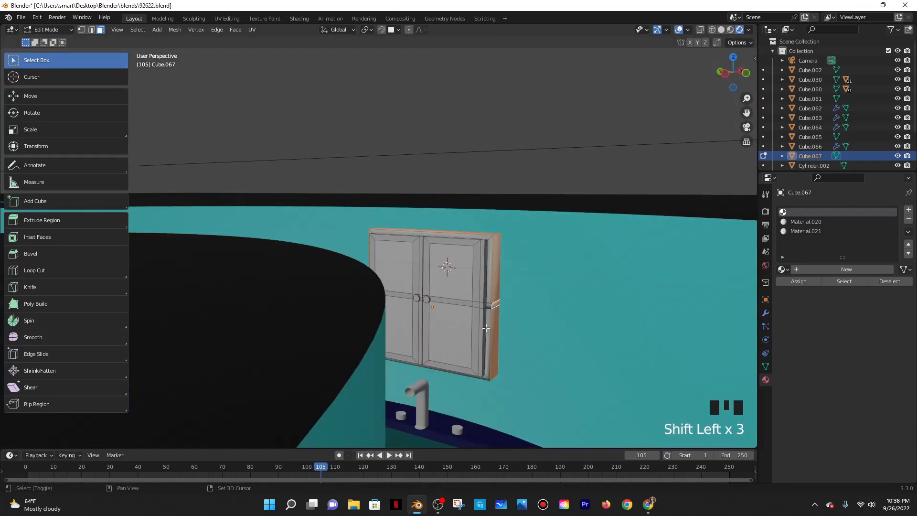
# Add the narrow front rim faces and the underside of the wall cabinet's body to the selection
pyautogui.moveTo(518, 310); pyautogui.dragTo(466, 238, button='middle')
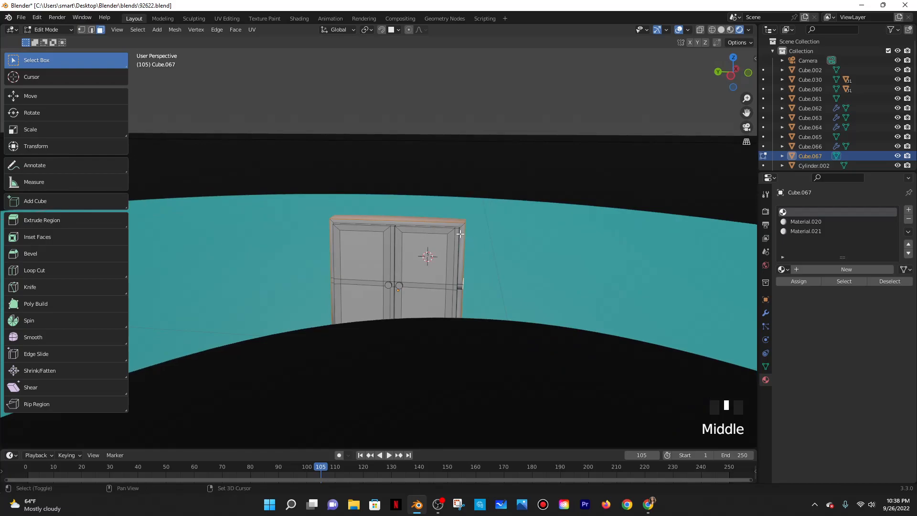
pyautogui.keyDown('shift'); pyautogui.click(460, 237); pyautogui.keyUp('shift')
pyautogui.keyDown('shift'); pyautogui.click(452, 225); pyautogui.keyUp('shift')
pyautogui.keyDown('shift'); pyautogui.click(458, 294); pyautogui.keyUp('shift')
pyautogui.moveTo(479, 290)
pyautogui.keyDown('shift'); pyautogui.mouseDown(button='middle')
pyautogui.moveTo(567, 286)
pyautogui.moveTo(497, 285)
pyautogui.mouseUp(button='middle'); pyautogui.keyUp('shift')
pyautogui.keyDown('shift'); pyautogui.click(291, 297); pyautogui.keyUp('shift')
pyautogui.keyDown('shift'); pyautogui.click(292, 297); pyautogui.keyUp('shift')
pyautogui.keyDown('shift'); pyautogui.click(291, 297); pyautogui.keyUp('shift')
pyautogui.keyDown('shift'); pyautogui.click(292, 298); pyautogui.keyUp('shift')
pyautogui.keyDown('shift'); pyautogui.click(299, 375); pyautogui.keyUp('shift')
pyautogui.keyDown('shift'); pyautogui.click(310, 376); pyautogui.keyUp('shift')
# Put the existing dark blue Material.015 into the wall cabinet's empty first material slot
pyautogui.moveTo(464, 359); pyautogui.dragTo(466, 328, button='middle')
pyautogui.scroll(-3, 467, 328)
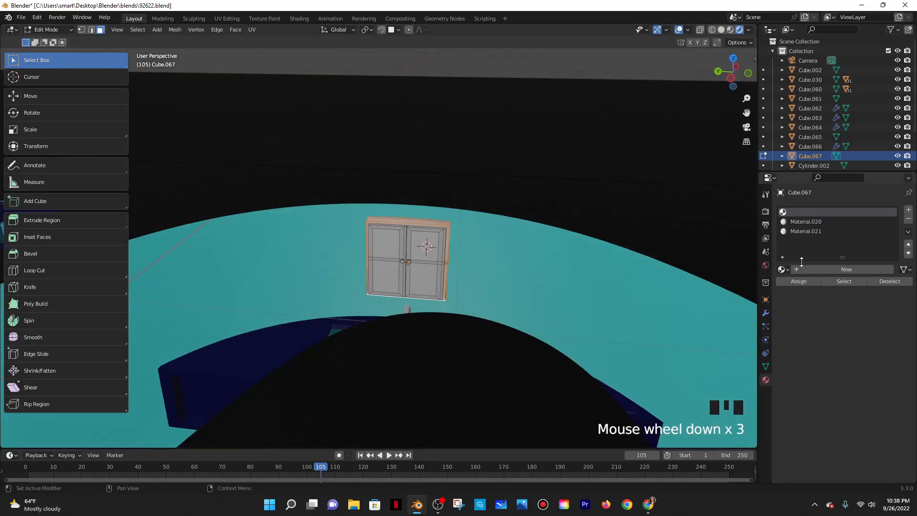
pyautogui.click(781, 269)
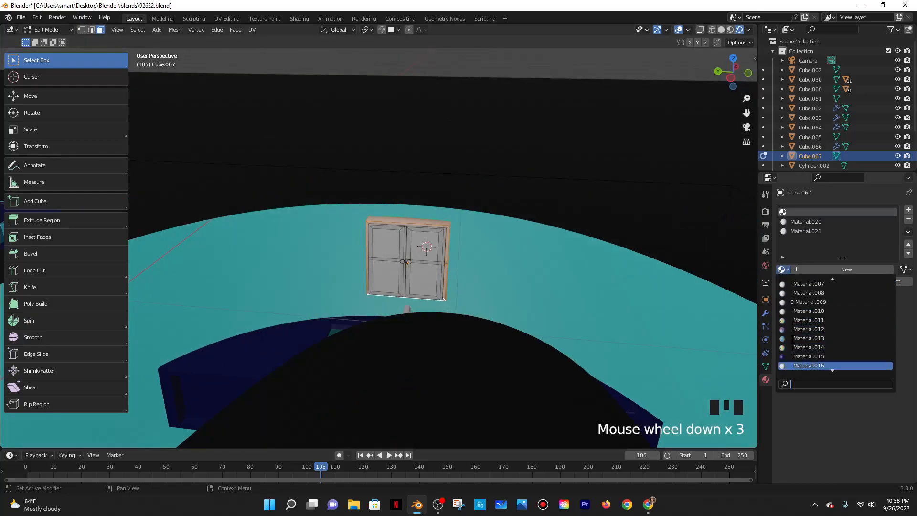
pyautogui.click(784, 356)
pyautogui.moveTo(534, 241); pyautogui.dragTo(495, 215, button='middle')
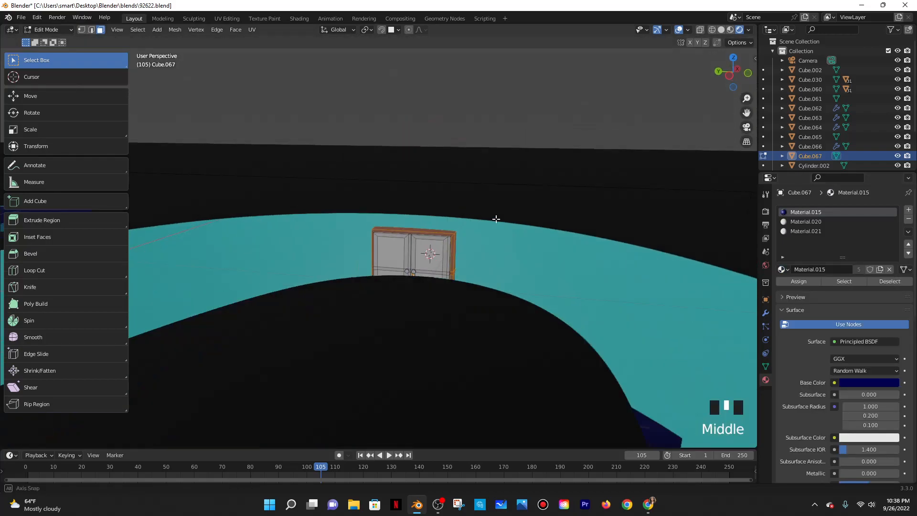
# Select the frame faces around the upper panel of the wall cabinet's left door, including its crossbar
pyautogui.scroll(5, 446, 245)
pyautogui.scroll(1, 446, 246)
pyautogui.click(416, 228)
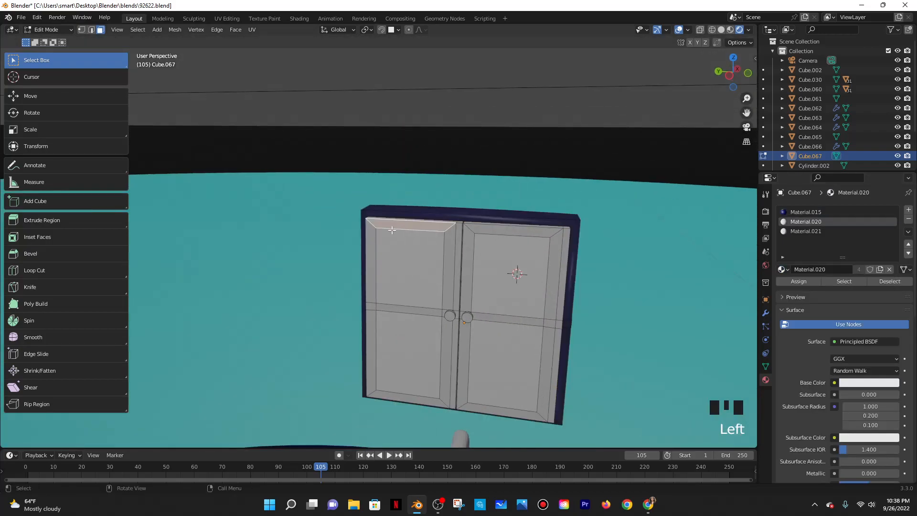
pyautogui.keyDown('shift'); pyautogui.click(380, 285); pyautogui.keyUp('shift')
pyautogui.keyDown('shift'); pyautogui.click(374, 307); pyautogui.keyUp('shift')
pyautogui.keyDown('shift'); pyautogui.click(406, 309); pyautogui.keyUp('shift')
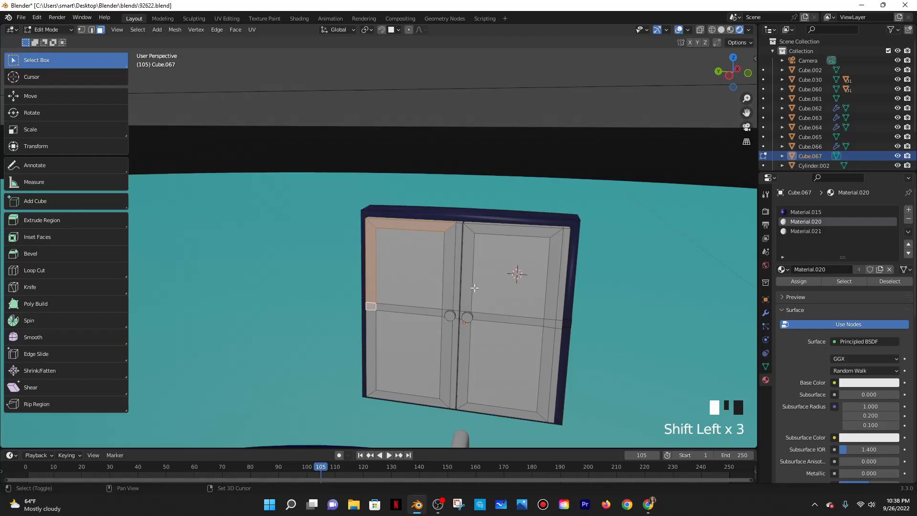
pyautogui.keyDown('shift'); pyautogui.click(447, 228); pyautogui.keyUp('shift')
# Add the right door's top rail and the vertical frame faces along the central gap to the selection
pyautogui.keyDown('shift'); pyautogui.click(470, 229); pyautogui.keyUp('shift')
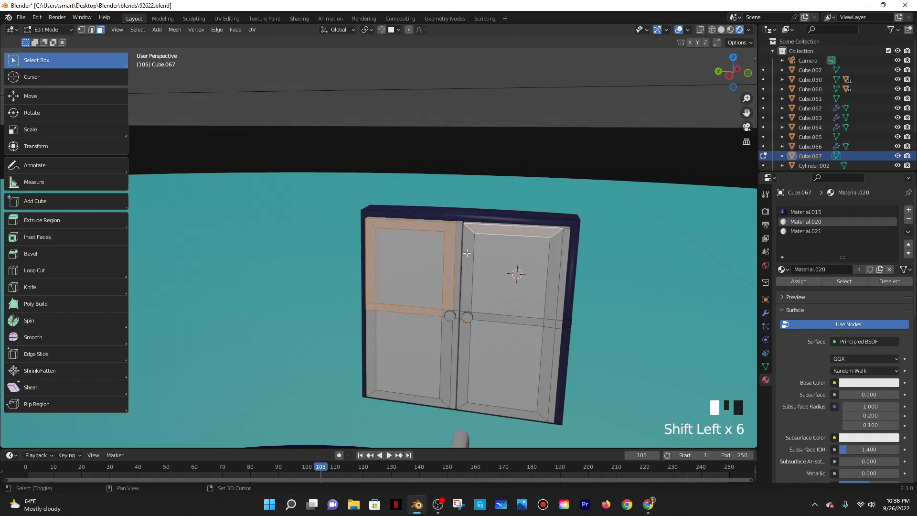
pyautogui.keyDown('shift'); pyautogui.click(467, 292); pyautogui.keyUp('shift')
pyautogui.keyDown('shift'); pyautogui.click(463, 331); pyautogui.keyUp('shift')
pyautogui.keyDown('shift'); pyautogui.click(454, 329); pyautogui.keyUp('shift')
pyautogui.keyDown('shift'); pyautogui.click(447, 331); pyautogui.keyUp('shift')
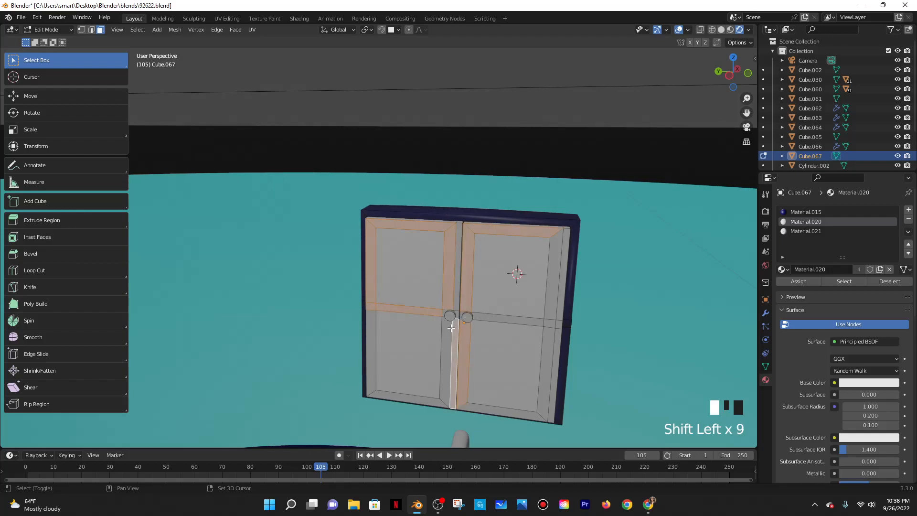
pyautogui.keyDown('shift'); pyautogui.click(456, 301); pyautogui.keyUp('shift')
# Add both doors' remaining frame faces: the lower outer strips, bottom rails, right door's outer side and crossbar
pyautogui.keyDown('shift'); pyautogui.click(370, 349); pyautogui.keyUp('shift')
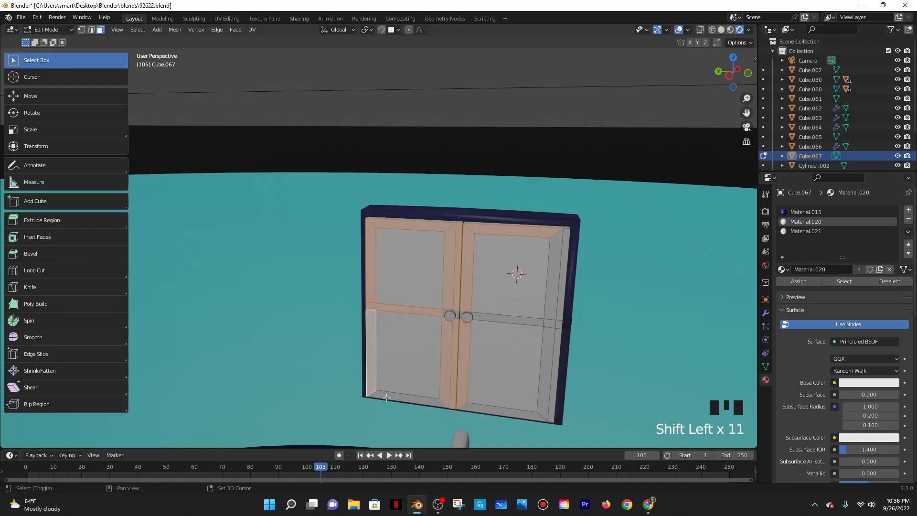
pyautogui.keyDown('shift'); pyautogui.click(415, 401); pyautogui.keyUp('shift')
pyautogui.keyDown('shift'); pyautogui.click(483, 408); pyautogui.keyUp('shift')
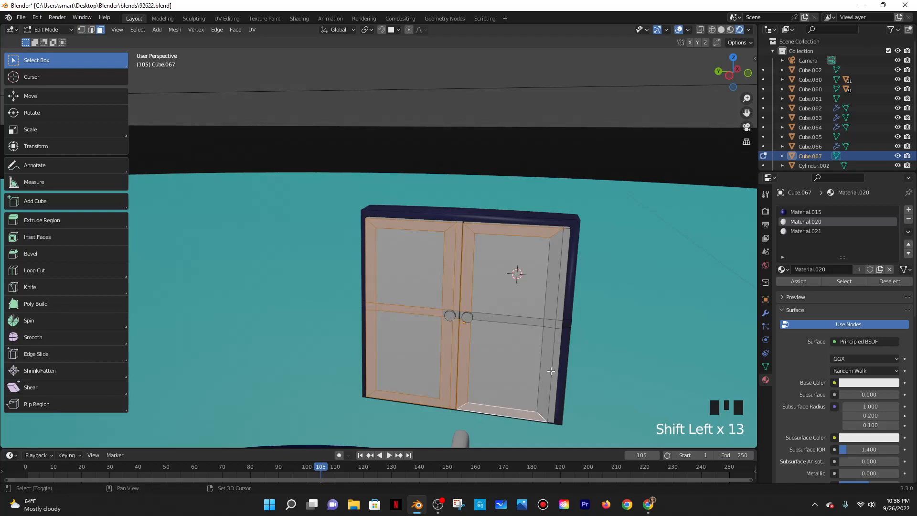
pyautogui.keyDown('shift'); pyautogui.click(551, 354); pyautogui.keyUp('shift')
pyautogui.keyDown('shift'); pyautogui.click(558, 337); pyautogui.keyUp('shift')
pyautogui.keyDown('shift'); pyautogui.click(559, 312); pyautogui.keyUp('shift')
pyautogui.keyDown('shift'); pyautogui.click(558, 325); pyautogui.keyUp('shift')
pyautogui.keyDown('shift'); pyautogui.click(551, 307); pyautogui.keyUp('shift')
pyautogui.keyDown('shift'); pyautogui.click(515, 322); pyautogui.keyUp('shift')
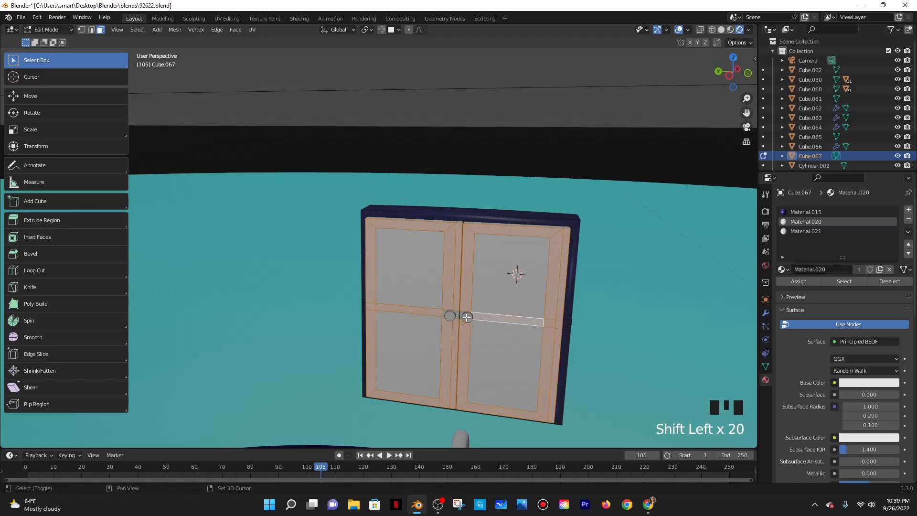
pyautogui.keyDown('shift'); pyautogui.click(457, 315); pyautogui.keyUp('shift')
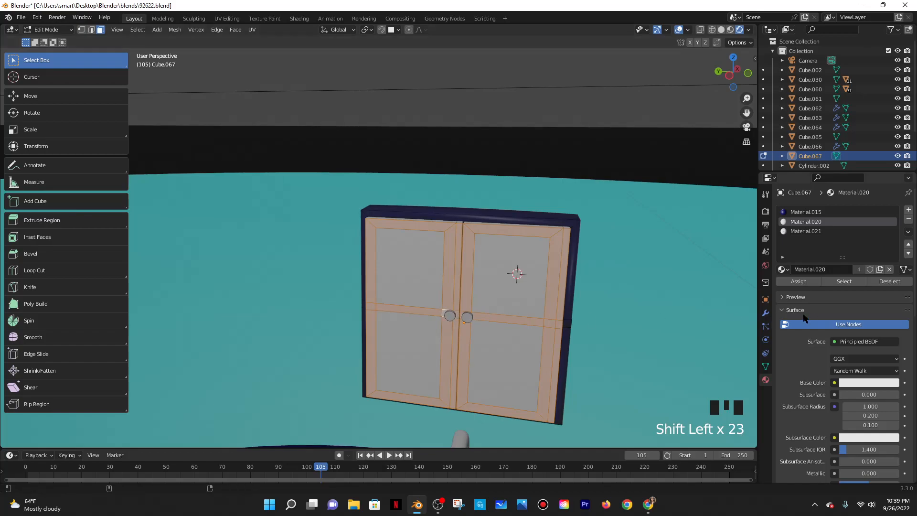
# Set the base color of the door frames' Material.020 to hex ffffff and check the cabinet
pyautogui.click(858, 382)
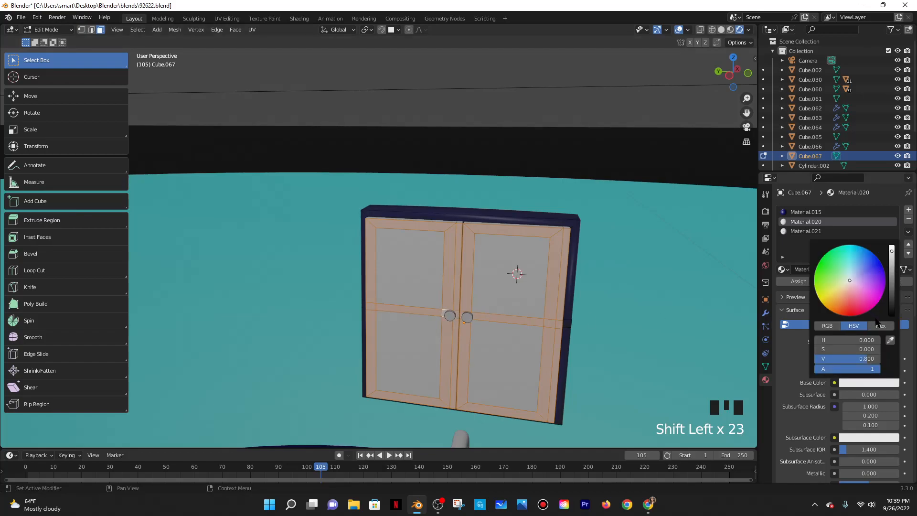
pyautogui.click(878, 324)
pyautogui.click(855, 338)
pyautogui.write('ff')
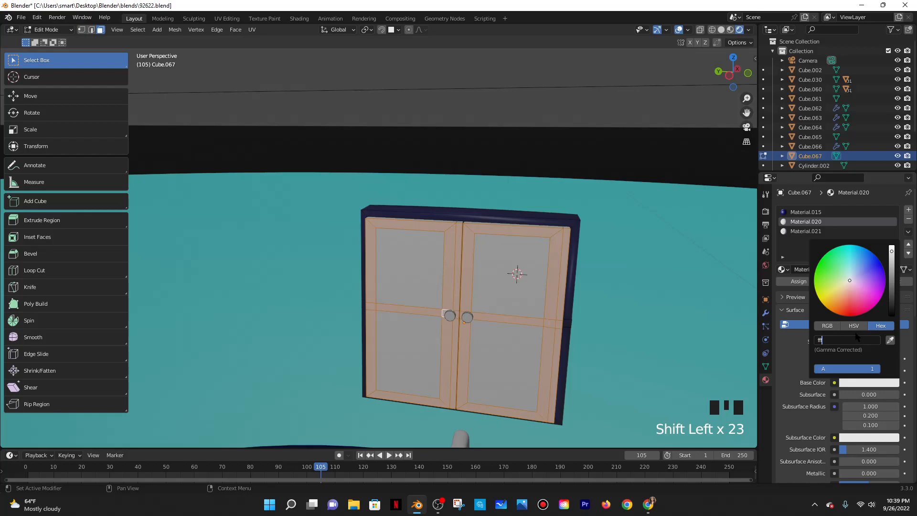
pyautogui.write('ffff')
pyautogui.press('Return')
pyautogui.press('Tab')
pyautogui.moveTo(507, 307); pyautogui.dragTo(479, 278, button='middle')
pyautogui.scroll(-4, 512, 303)
pyautogui.scroll(2, 477, 276)
# Set Material.020's metallic to 1 and its roughness to 0.067
pyautogui.press('Tab')
pyautogui.moveTo(549, 276); pyautogui.dragTo(560, 277, button='middle')
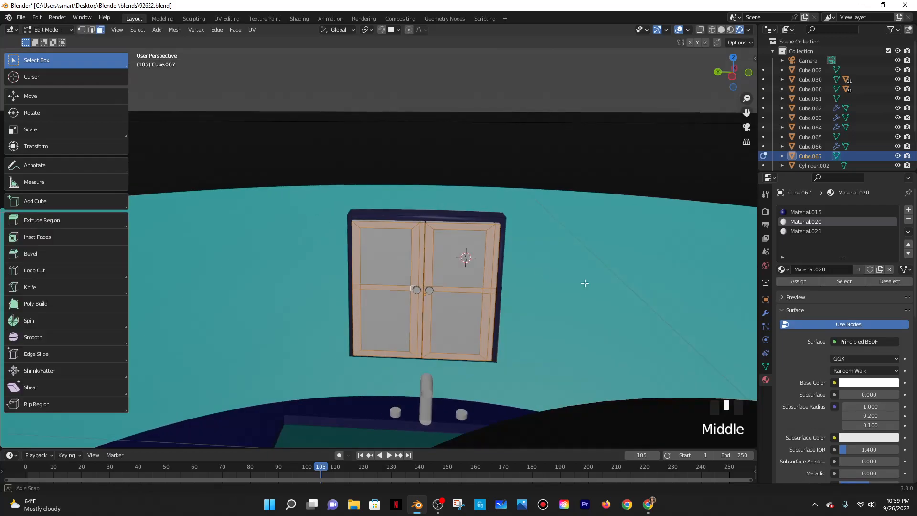
pyautogui.scroll(-7, 828, 327)
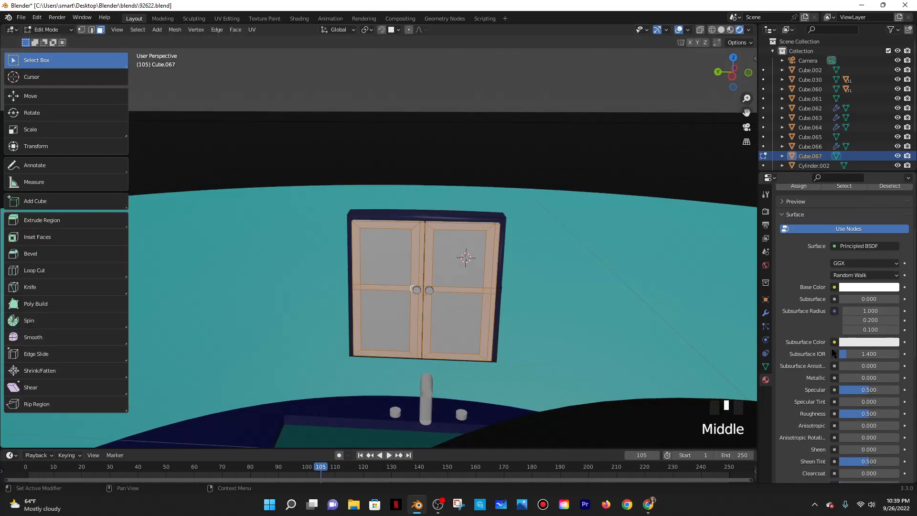
pyautogui.click(854, 339)
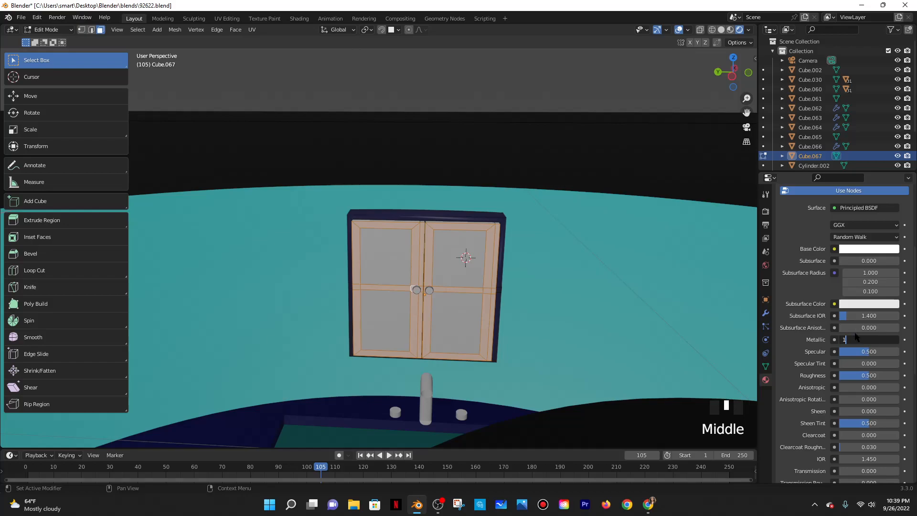
pyautogui.write('1')
pyautogui.click(854, 335)
pyautogui.press('Tab')
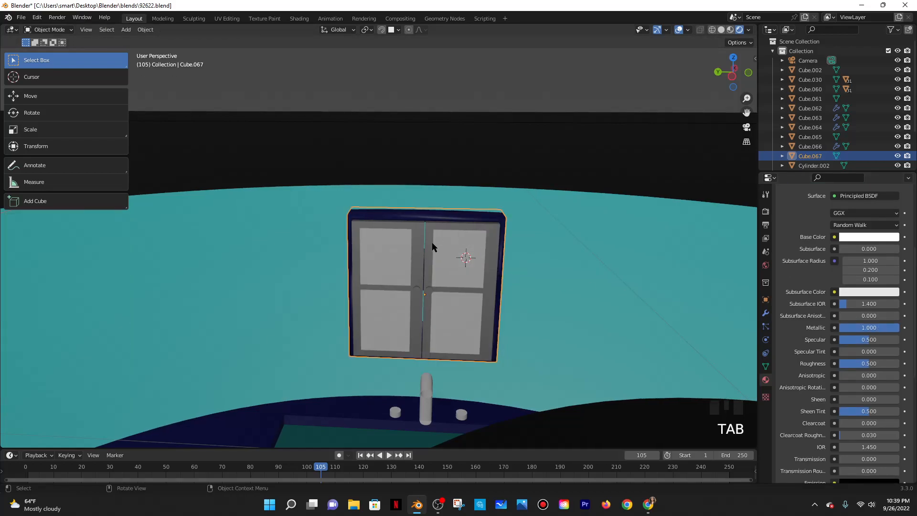
pyautogui.press('Tab')
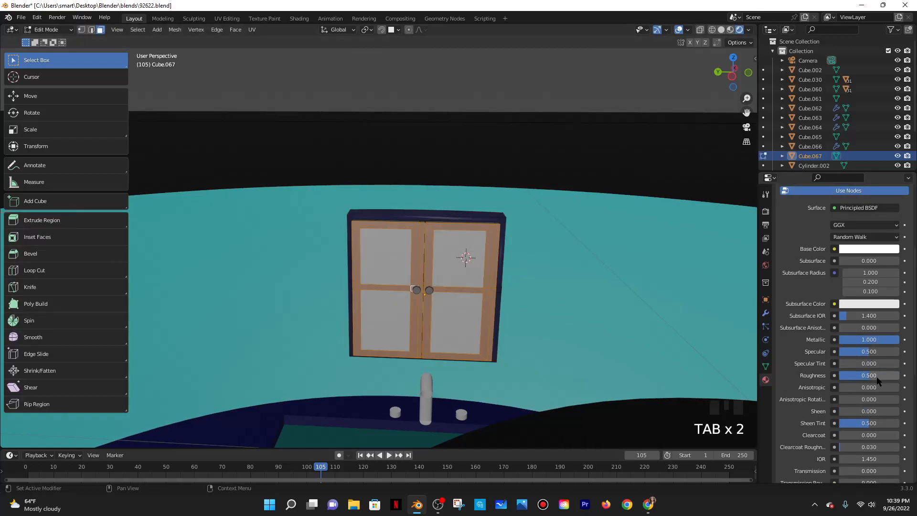
pyautogui.moveTo(876, 380); pyautogui.dragTo(859, 381)
pyautogui.press('Tab')
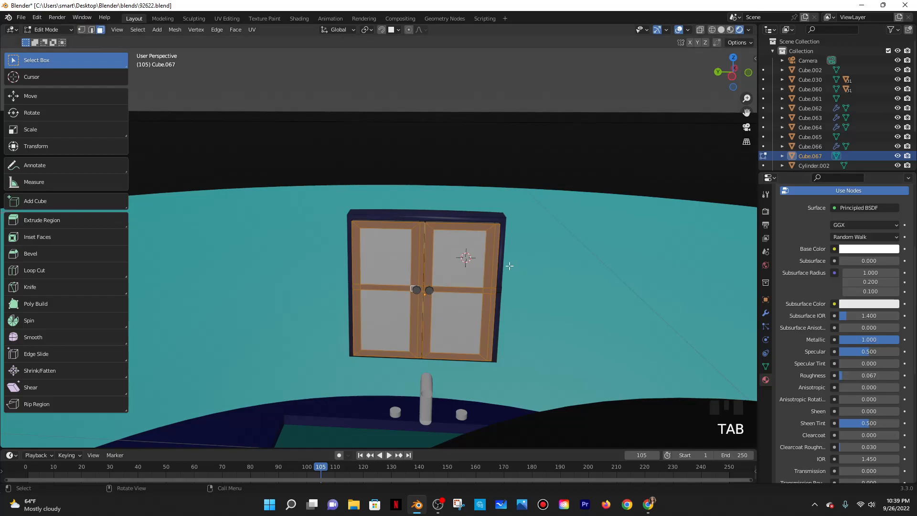
# Reduce Material.020's metallic to 0.307 and check the door frames on the wall cabinet
pyautogui.press('Tab')
pyautogui.press('Tab')
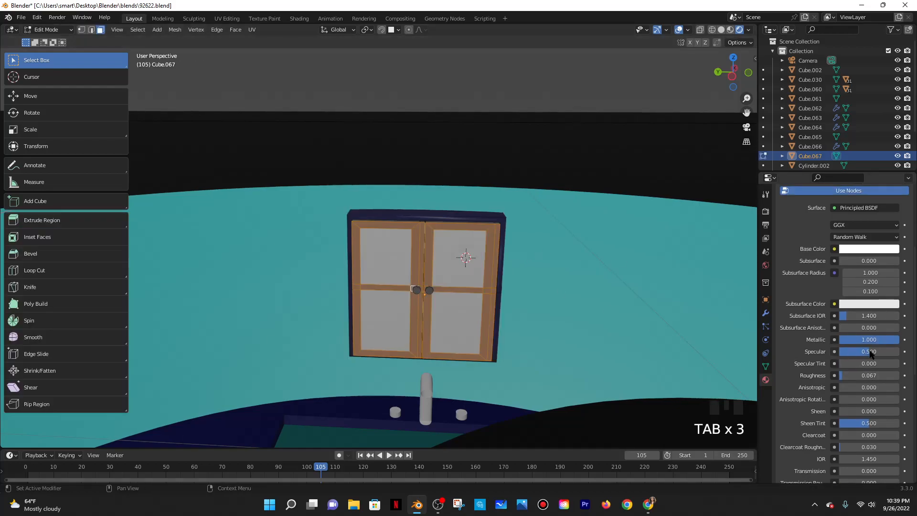
pyautogui.moveTo(876, 339); pyautogui.dragTo(848, 340)
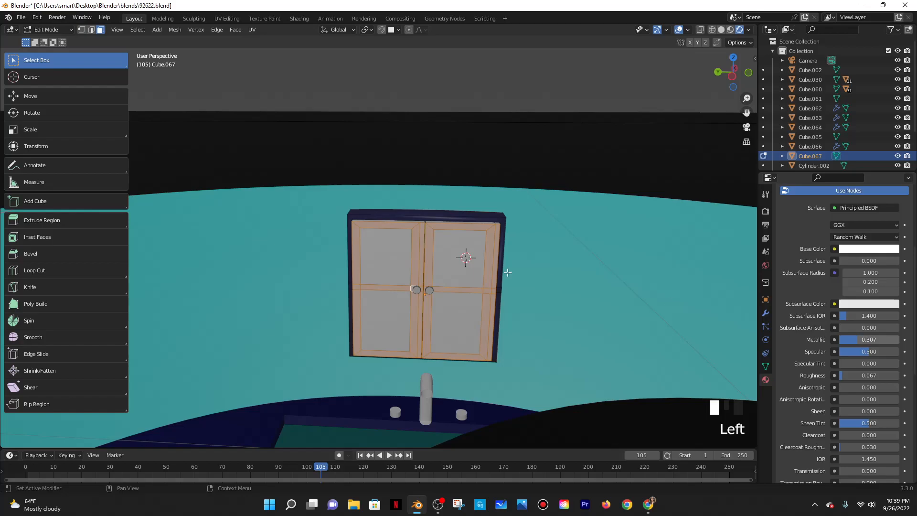
pyautogui.press('Tab')
pyautogui.press('Tab')
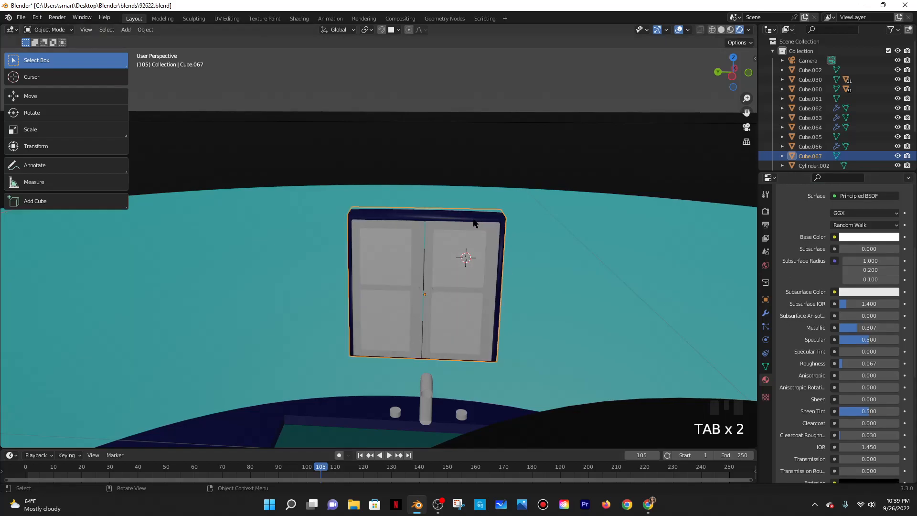
pyautogui.moveTo(483, 229); pyautogui.dragTo(531, 233, button='middle')
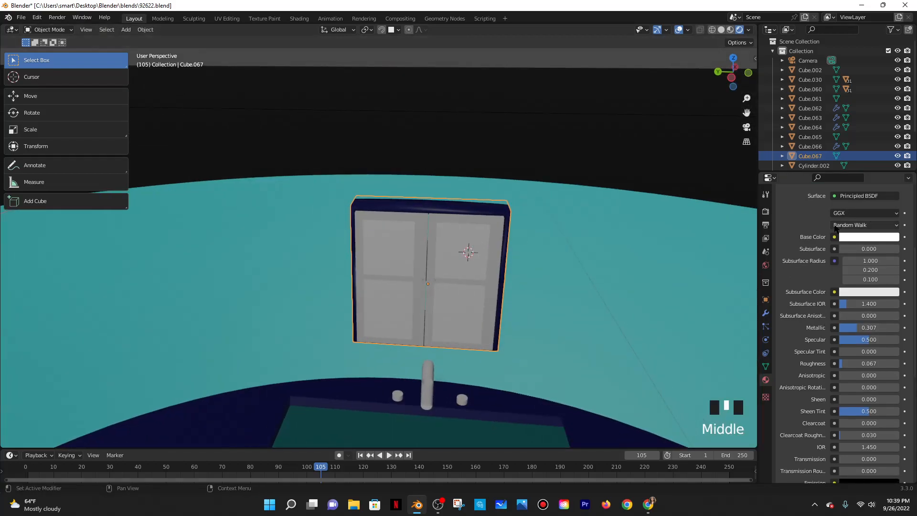
# Set Material.020's base color to light cyan, hex 99F8FF, and check the cabinet against the wall and sink
pyautogui.scroll(6, 835, 228)
pyautogui.press('Tab')
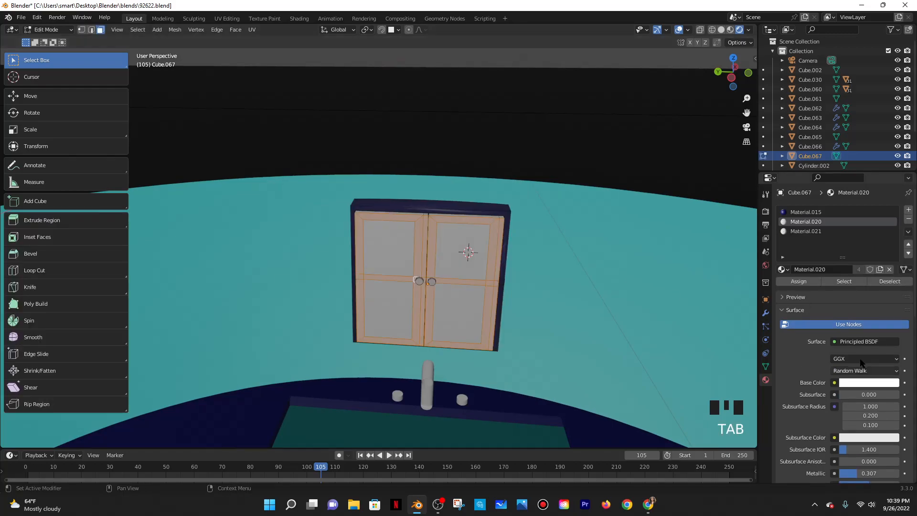
pyautogui.scroll(-1, 862, 362)
pyautogui.click(855, 364)
pyautogui.moveTo(848, 257); pyautogui.dragTo(850, 247)
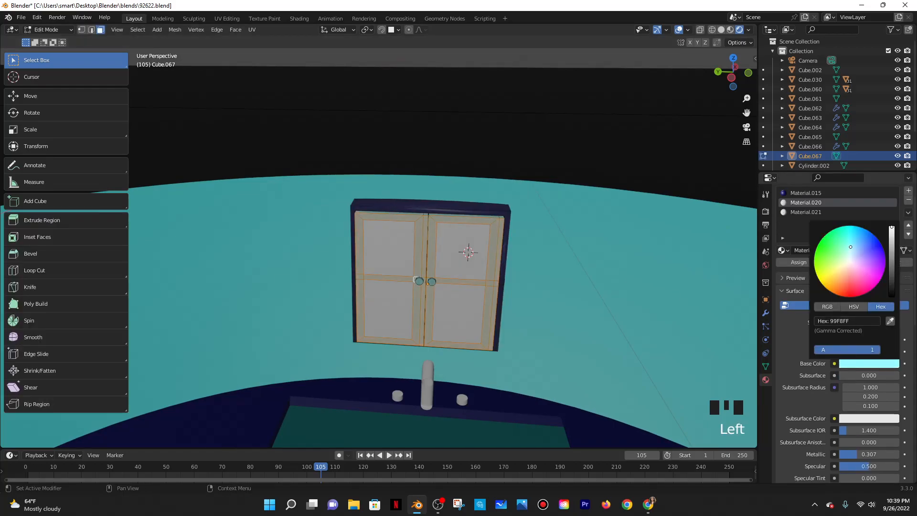
pyautogui.press('Tab')
pyautogui.scroll(-5, 436, 231)
pyautogui.moveTo(437, 231); pyautogui.dragTo(488, 264, button='middle')
pyautogui.scroll(4, 465, 252)
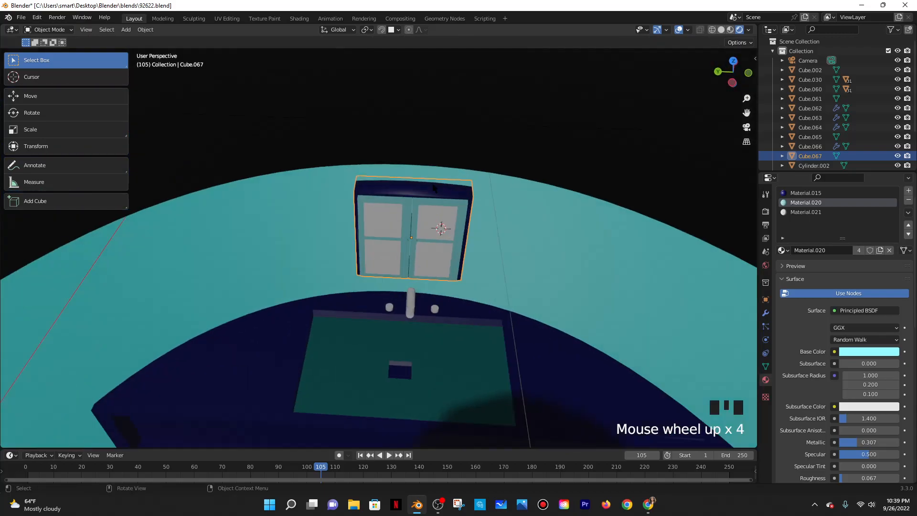
pyautogui.moveTo(612, 292); pyautogui.dragTo(620, 282, button='middle')
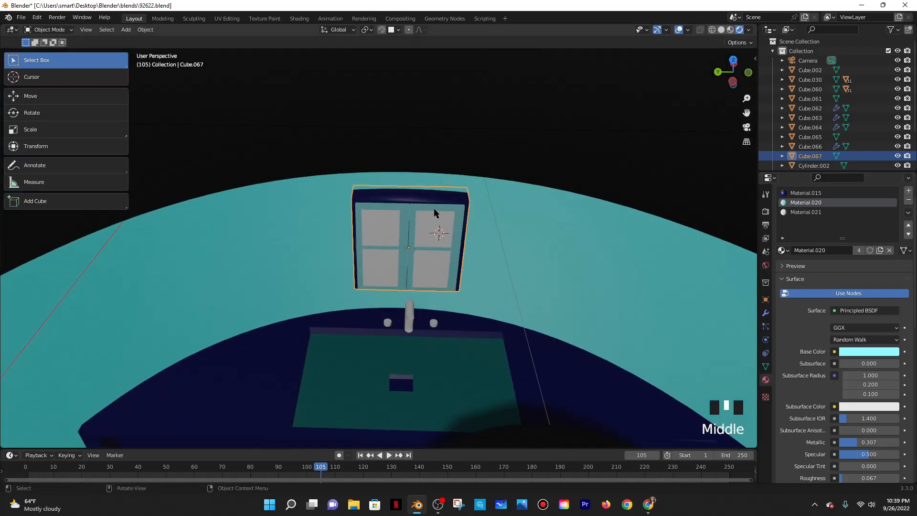
# Assign the dark blue Material.015 to the selected door frame faces of the wall cabinet
pyautogui.press('Tab')
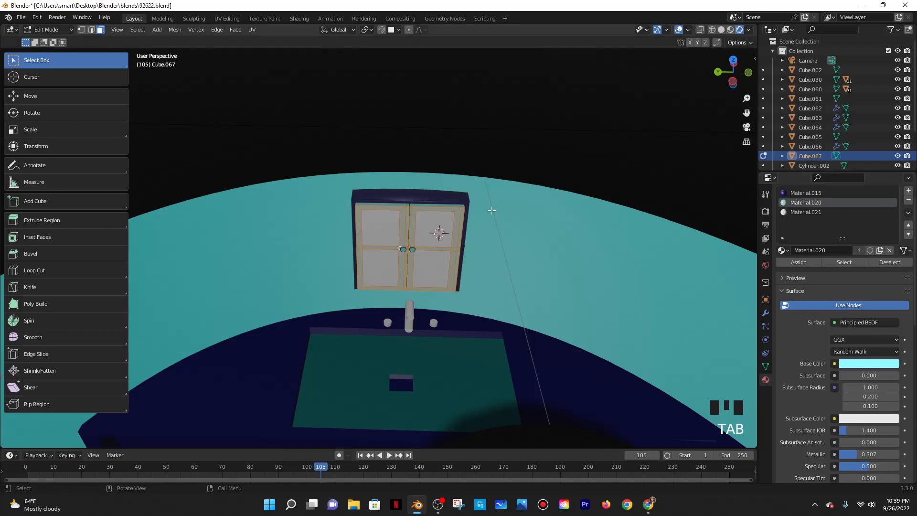
pyautogui.click(841, 193)
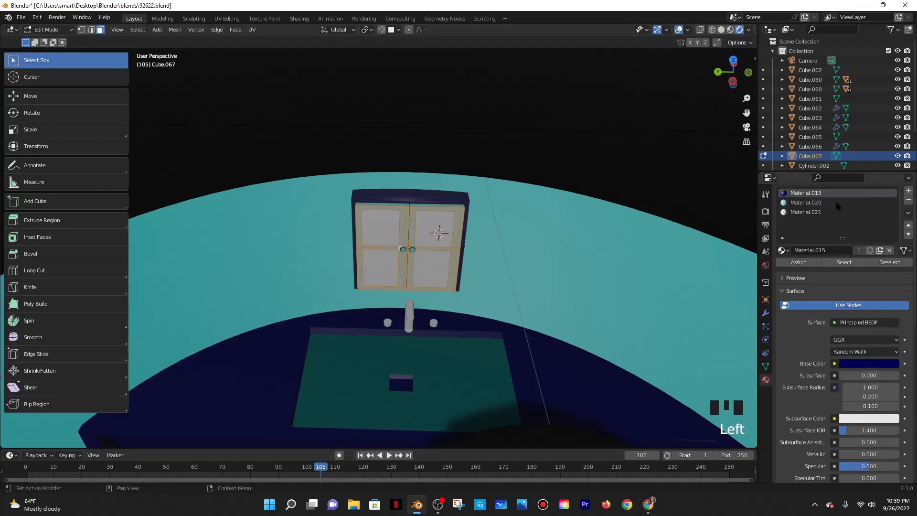
pyautogui.click(799, 262)
# Select the wall cabinet body's top face and the faces on both of its sides, and return to Object Mode
pyautogui.click(405, 198)
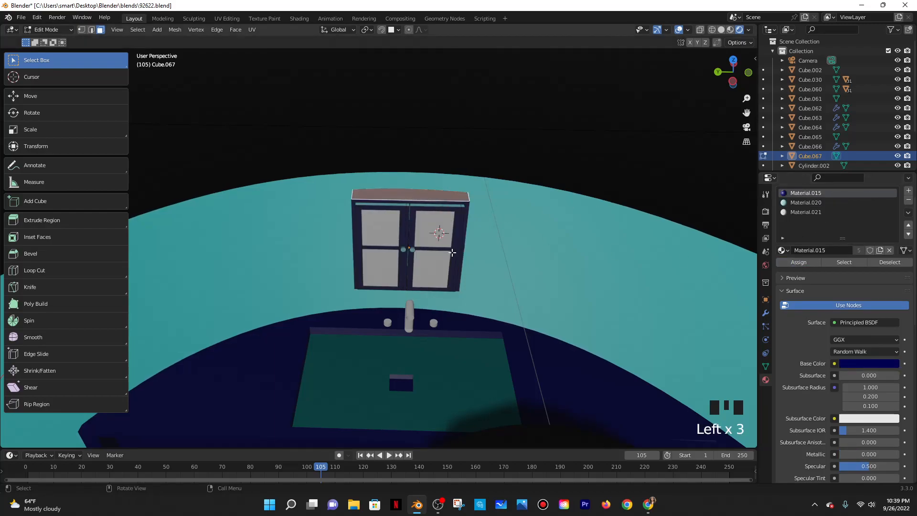
pyautogui.moveTo(452, 252); pyautogui.dragTo(552, 231, button='middle')
pyautogui.scroll(3, 311, 239)
pyautogui.keyDown('shift'); pyautogui.click(213, 346); pyautogui.keyUp('shift')
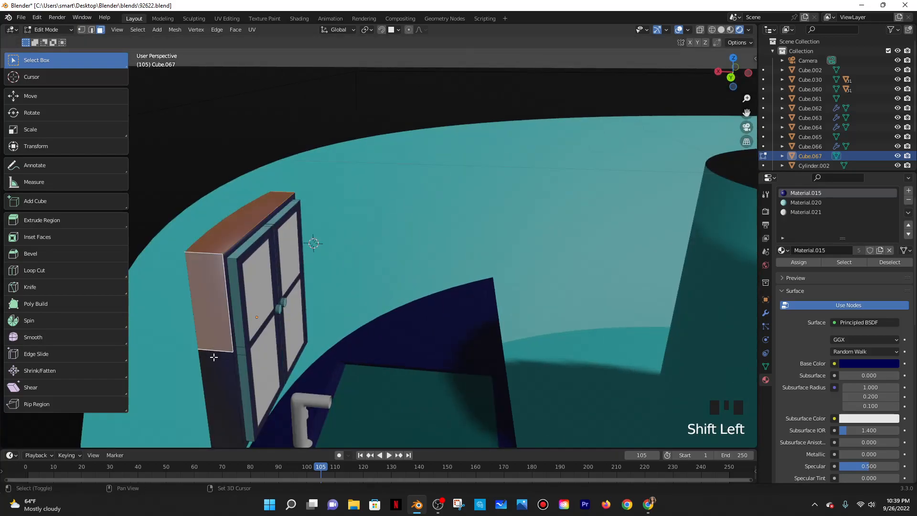
pyautogui.keyDown('shift'); pyautogui.click(214, 357); pyautogui.keyUp('shift')
pyautogui.keyDown('shift'); pyautogui.click(234, 373); pyautogui.keyUp('shift')
pyautogui.moveTo(411, 405); pyautogui.dragTo(251, 356, button='middle')
pyautogui.keyDown('shift'); pyautogui.moveTo(589, 339); pyautogui.dragTo(528, 282, button='middle'); pyautogui.keyUp('shift')
pyautogui.keyDown('shift'); pyautogui.click(528, 267); pyautogui.keyUp('shift')
pyautogui.keyDown('shift'); pyautogui.click(526, 330); pyautogui.keyUp('shift')
pyautogui.keyDown('shift'); pyautogui.click(525, 321); pyautogui.keyUp('shift')
pyautogui.moveTo(525, 320); pyautogui.dragTo(435, 269, button='middle')
pyautogui.scroll(-3, 516, 308)
pyautogui.press('Tab')
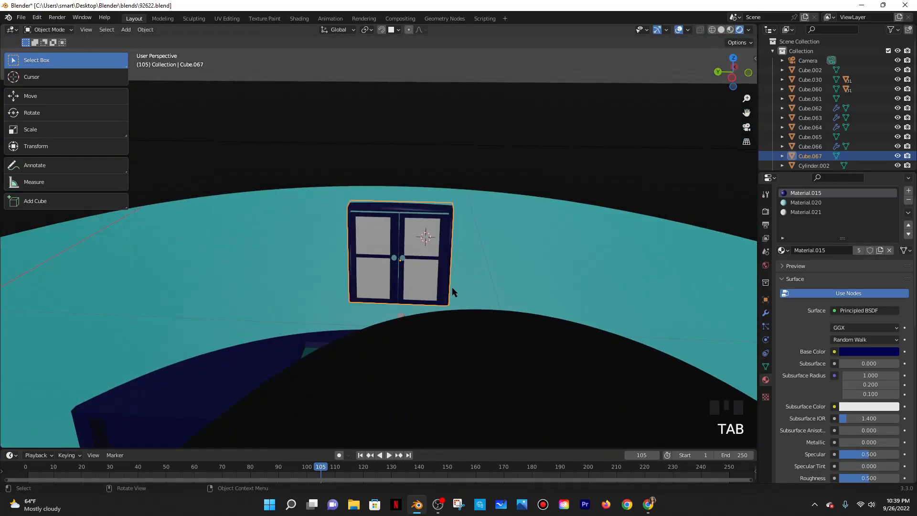
# Apply the existing teal Material.022 to the sink faucet
pyautogui.scroll(-2, 496, 273)
pyautogui.scroll(5, 416, 327)
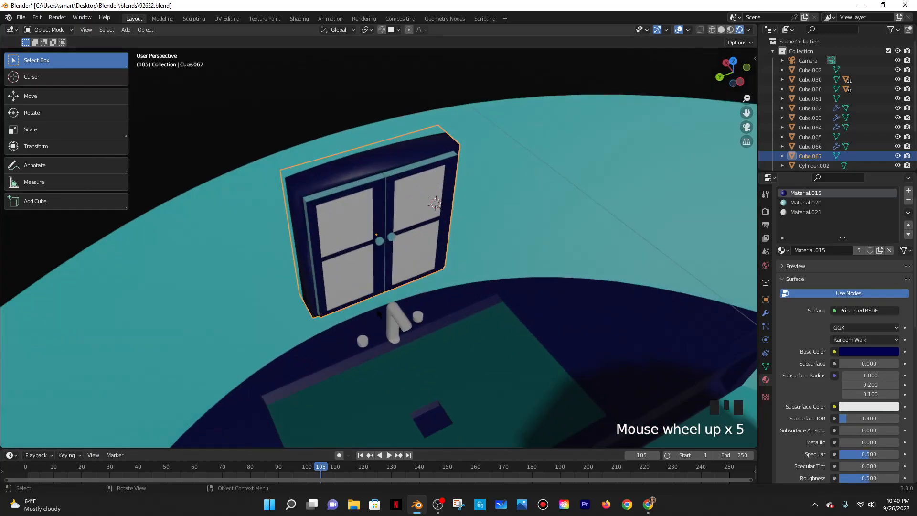
pyautogui.click(404, 323)
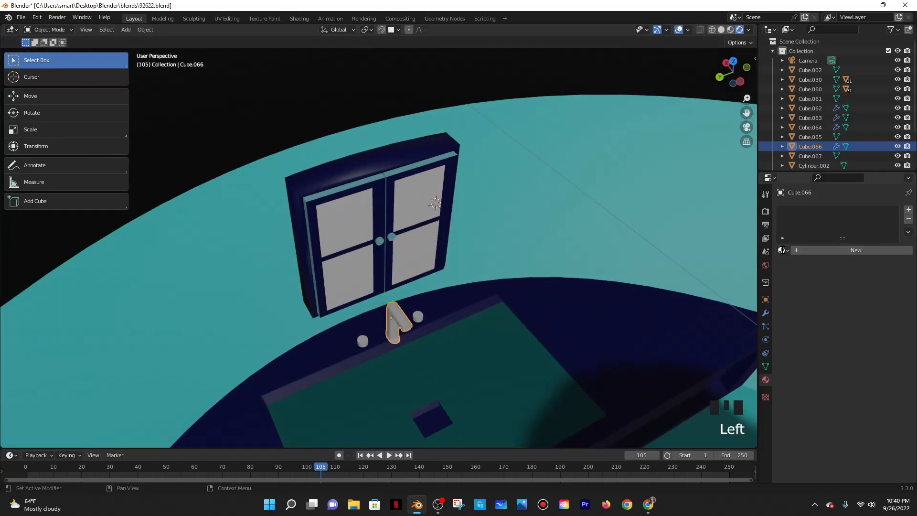
pyautogui.click(783, 250)
pyautogui.scroll(-10, 810, 310)
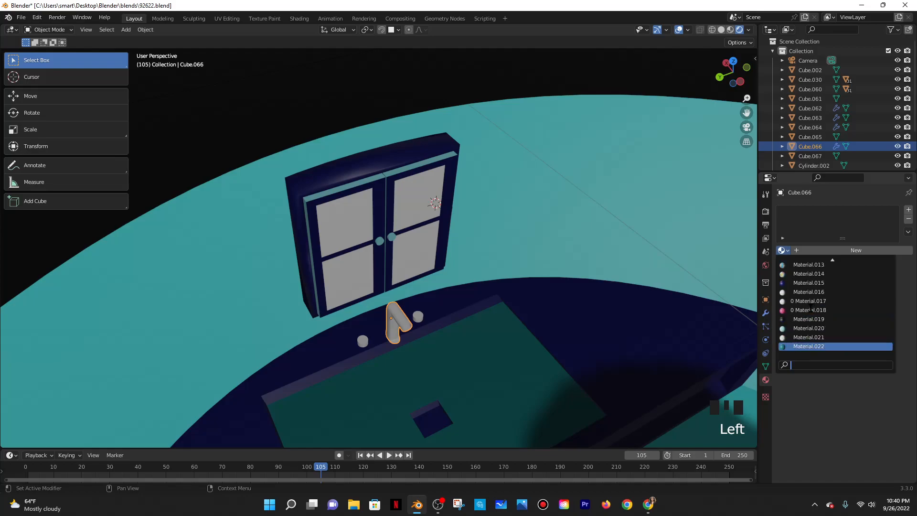
pyautogui.click(809, 347)
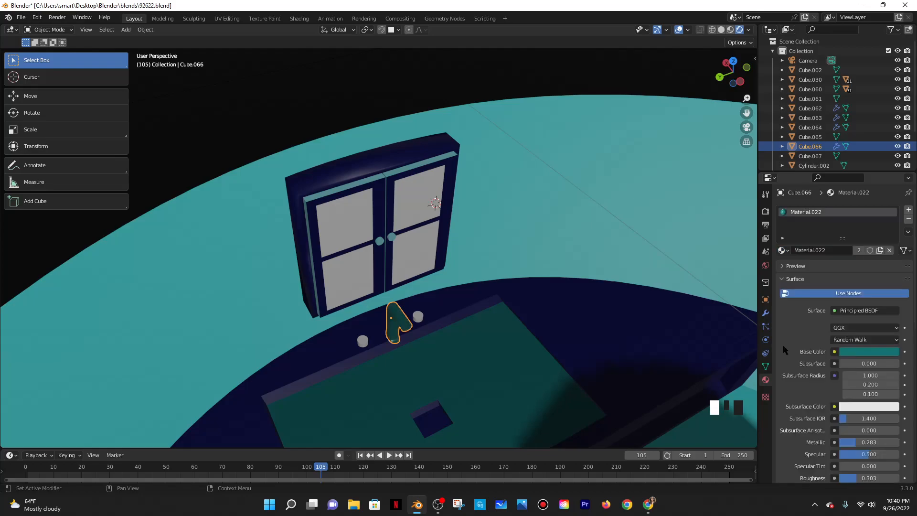
# Join the two tap knobs beside the faucet and merge them into the faucet object so they share its material
pyautogui.click(418, 317)
pyautogui.moveTo(421, 320); pyautogui.dragTo(349, 376, button='middle')
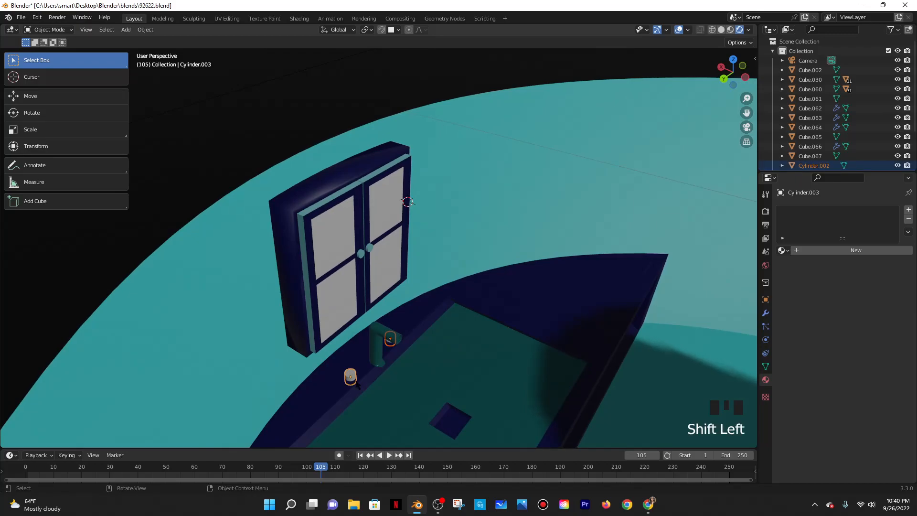
pyautogui.hotkey('ctrl', 'j')
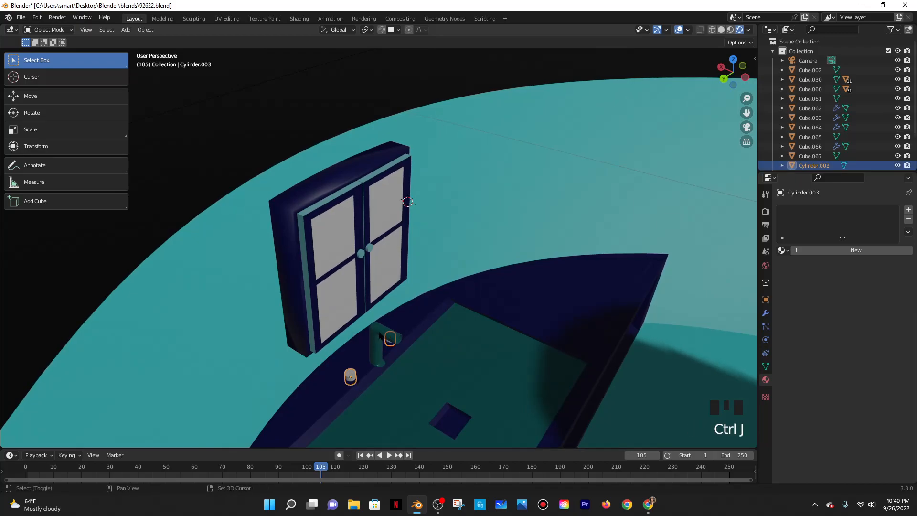
pyautogui.keyDown('shift'); pyautogui.click(395, 341); pyautogui.keyUp('shift')
pyautogui.hotkey('ctrl', 'j')
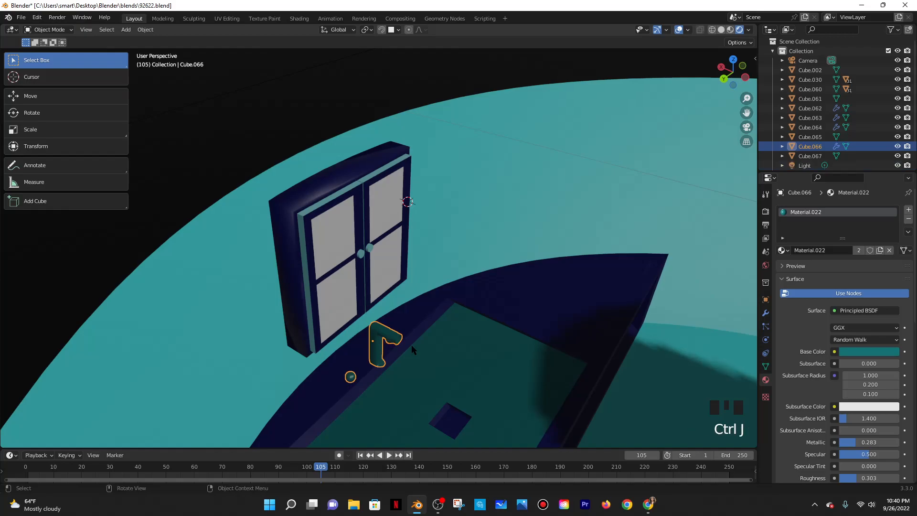
# Check the whole S-shaped room with its furnishings and save the blend file
pyautogui.scroll(-1, 408, 331)
pyautogui.moveTo(409, 331); pyautogui.dragTo(411, 286, button='middle')
pyautogui.scroll(-4, 411, 286)
pyautogui.scroll(-1, 375, 359)
pyautogui.moveTo(375, 359); pyautogui.dragTo(596, 304, button='middle')
pyautogui.scroll(-5, 482, 380)
pyautogui.scroll(-2, 425, 331)
pyautogui.scroll(4, 436, 327)
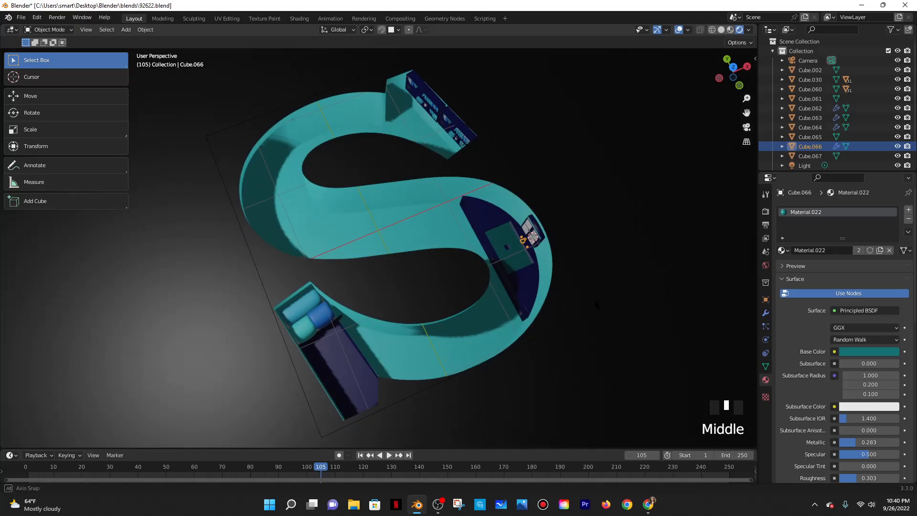
pyautogui.hotkey('ctrl', 's')
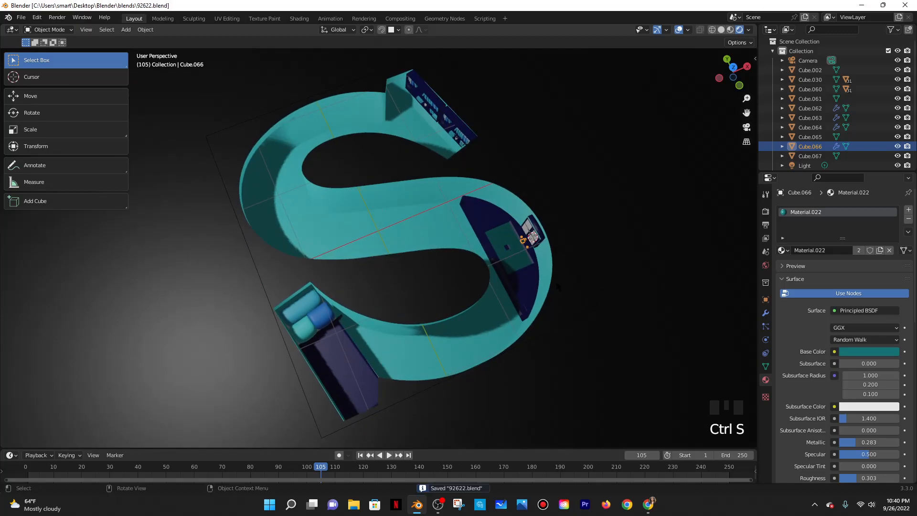